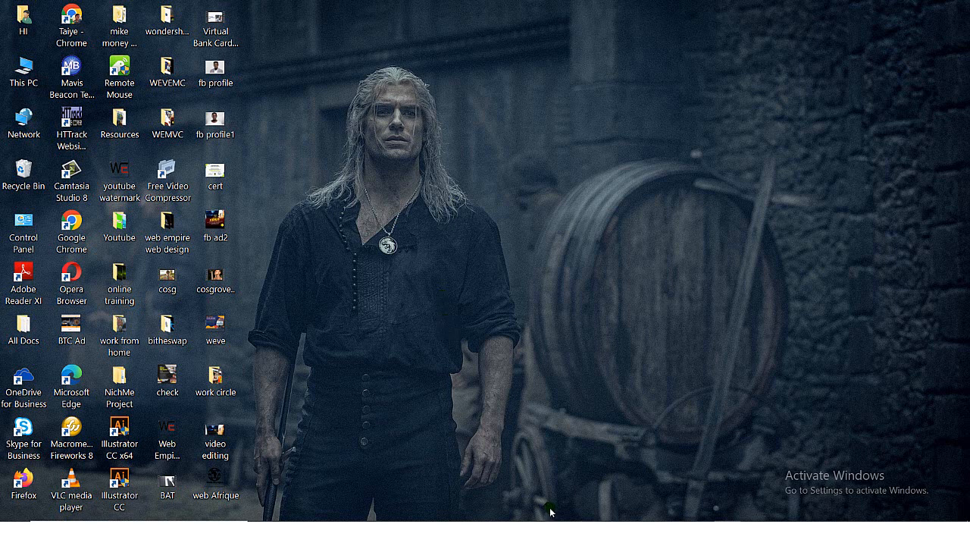
- Switch to Chrome and decline the notification subscription offered on the AliExpress homepage
{"action": "mouse_move", "coordinate": [541, 533]}
{"action": "left_click", "coordinate": [540, 482]}
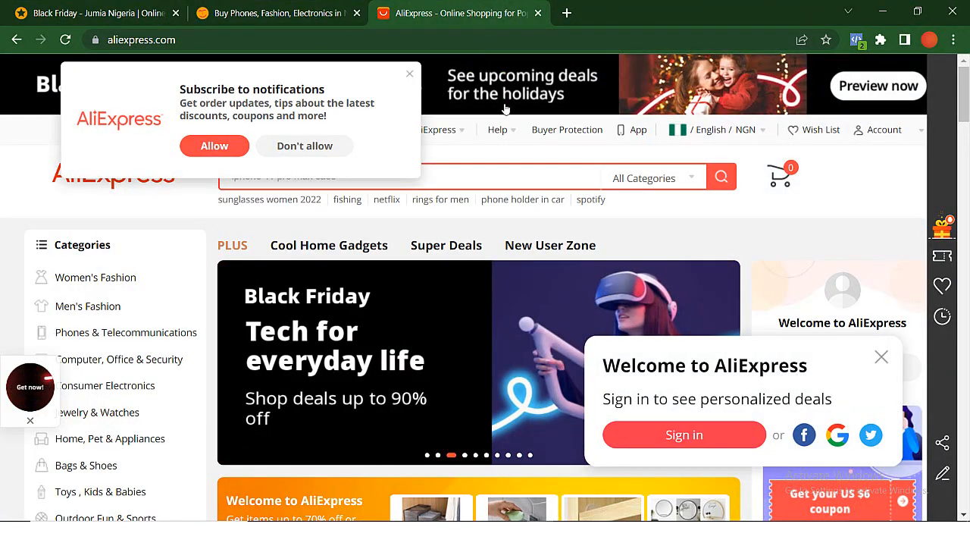
{"action": "left_click", "coordinate": [299, 151]}
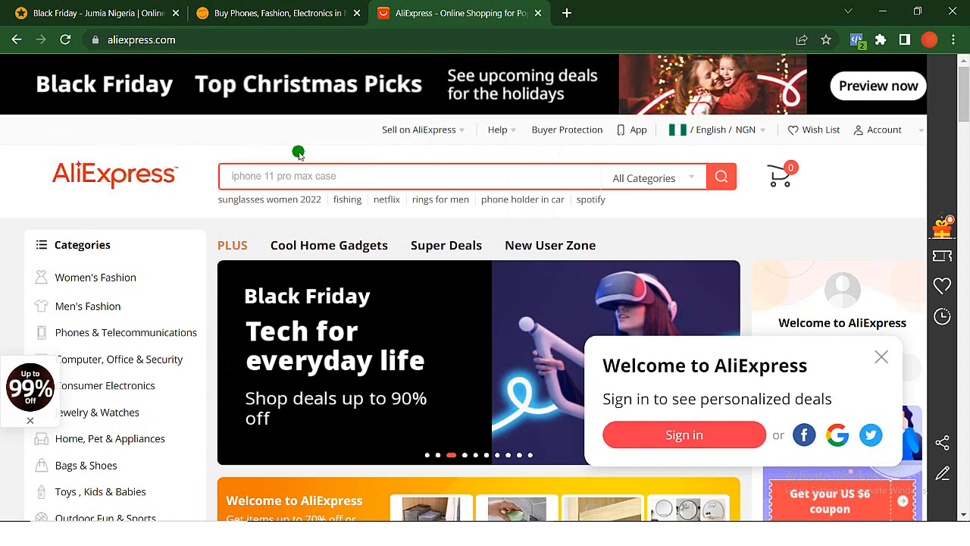
- Examine the AliExpress homepage as a sample online store: its category list, Black Friday section, SuperDeals and product listings
{"action": "scroll", "coordinate": [476, 324], "scroll_direction": "down", "scroll_amount": 3}
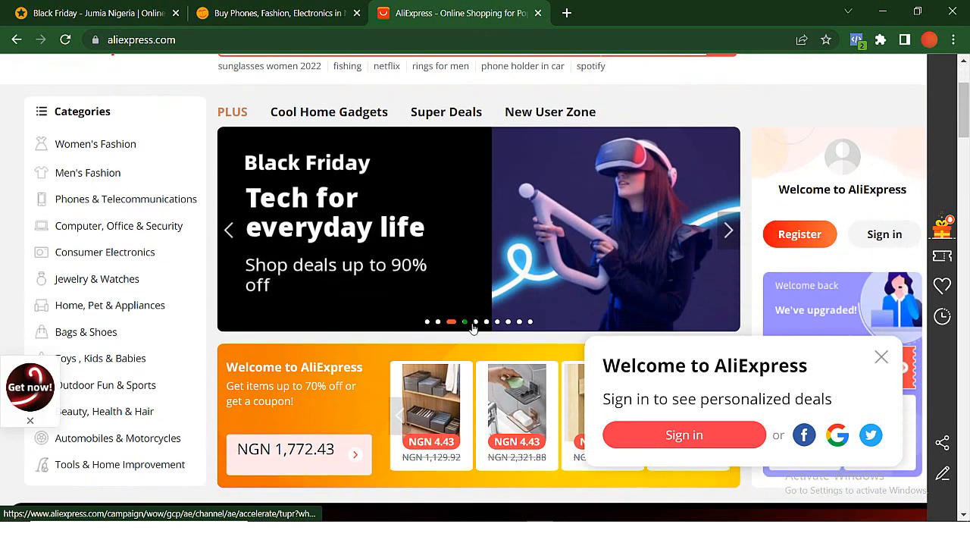
{"action": "scroll", "coordinate": [470, 326], "scroll_direction": "up", "scroll_amount": 1}
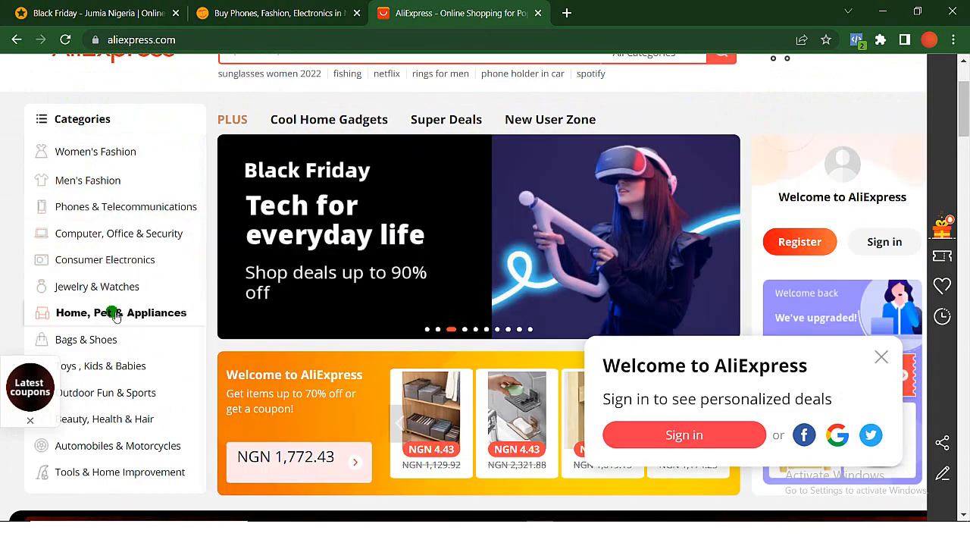
{"action": "mouse_move", "coordinate": [223, 321]}
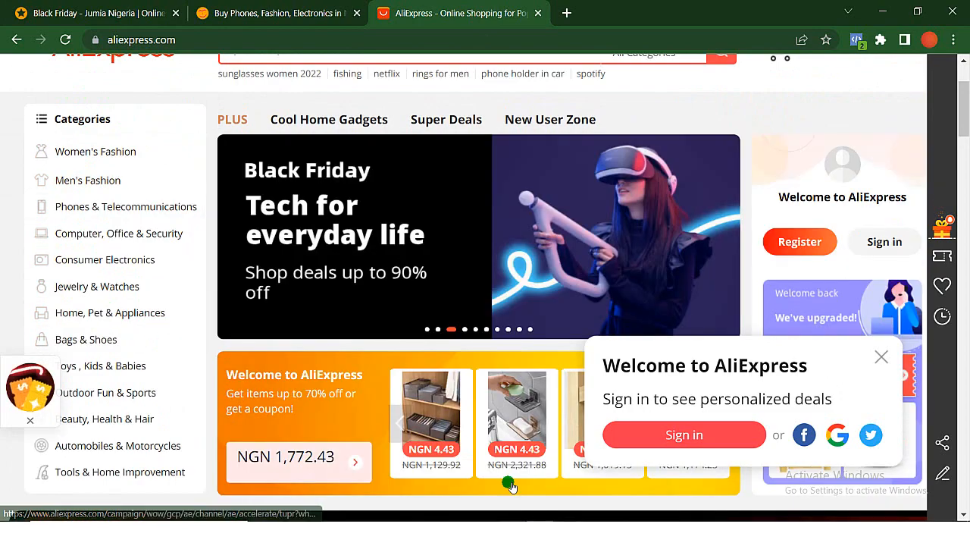
{"action": "scroll", "coordinate": [422, 389], "scroll_direction": "down", "scroll_amount": 7}
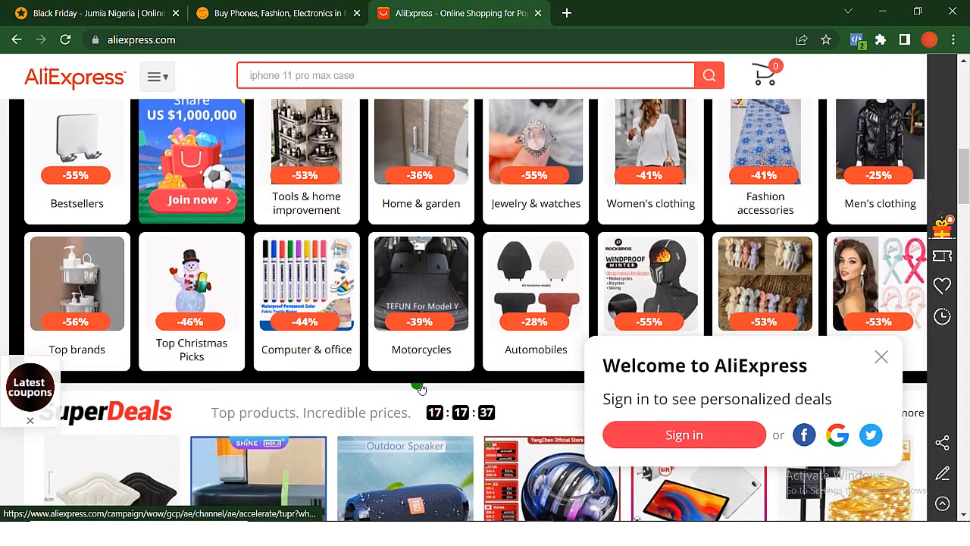
{"action": "scroll", "coordinate": [421, 389], "scroll_direction": "up", "scroll_amount": 3}
{"action": "scroll", "coordinate": [420, 387], "scroll_direction": "down", "scroll_amount": 3}
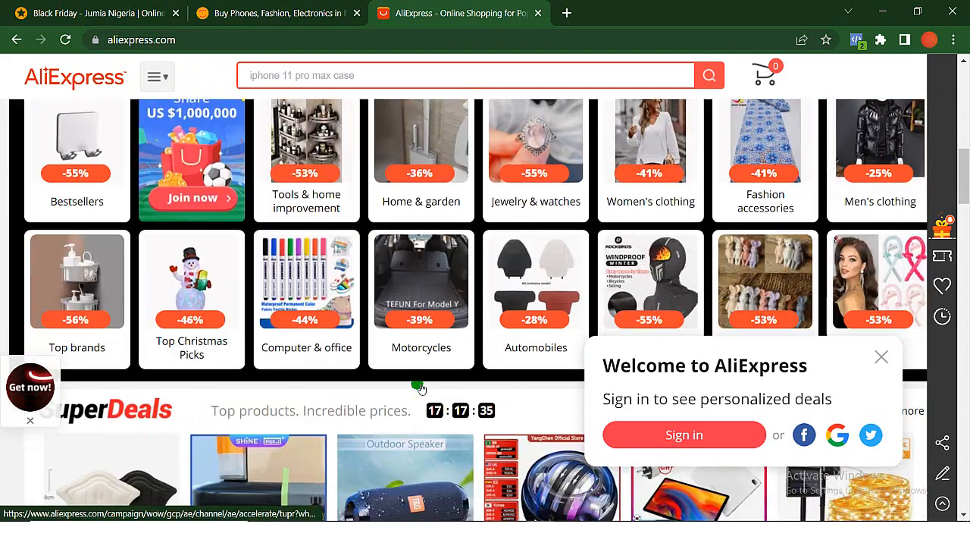
{"action": "scroll", "coordinate": [419, 385], "scroll_direction": "up", "scroll_amount": 3}
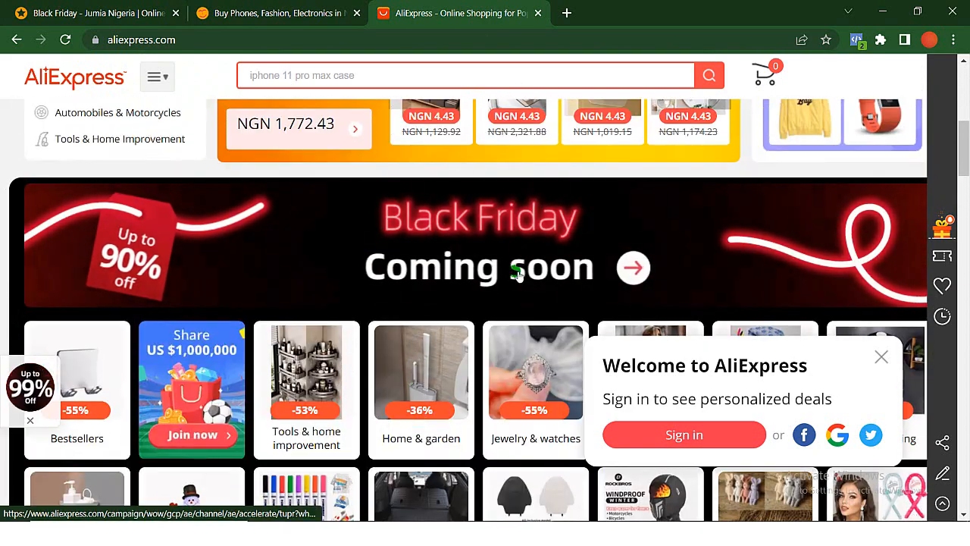
{"action": "scroll", "coordinate": [435, 373], "scroll_direction": "down", "scroll_amount": 2}
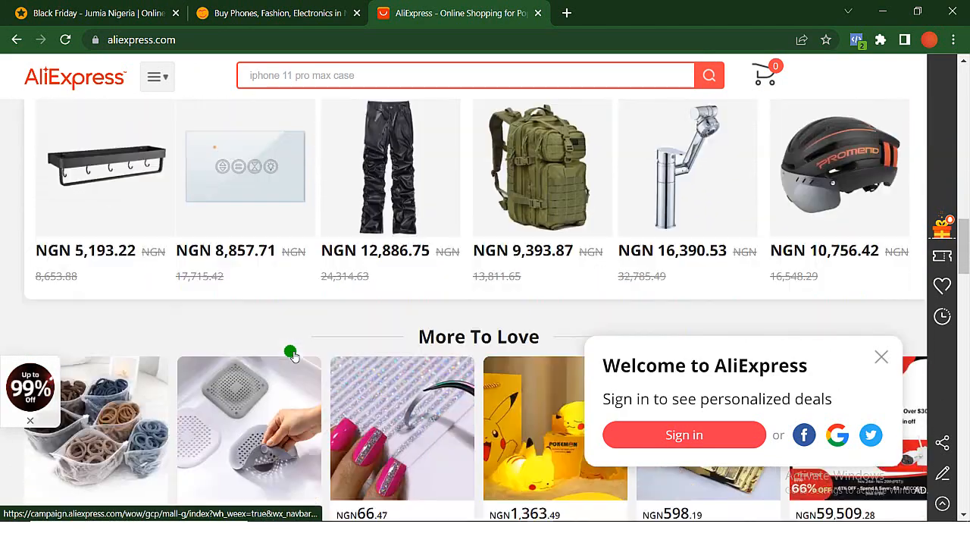
{"action": "scroll", "coordinate": [291, 353], "scroll_direction": "down", "scroll_amount": 4}
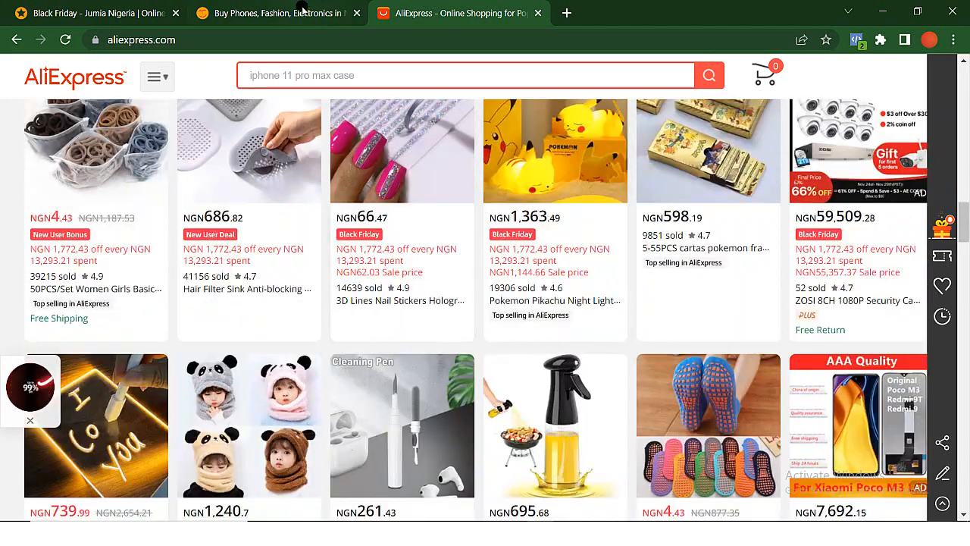
- Look through the Konga store homepage, including its sponsored products, recommended items, promotional banners and brand section
{"action": "left_click", "coordinate": [302, 7]}
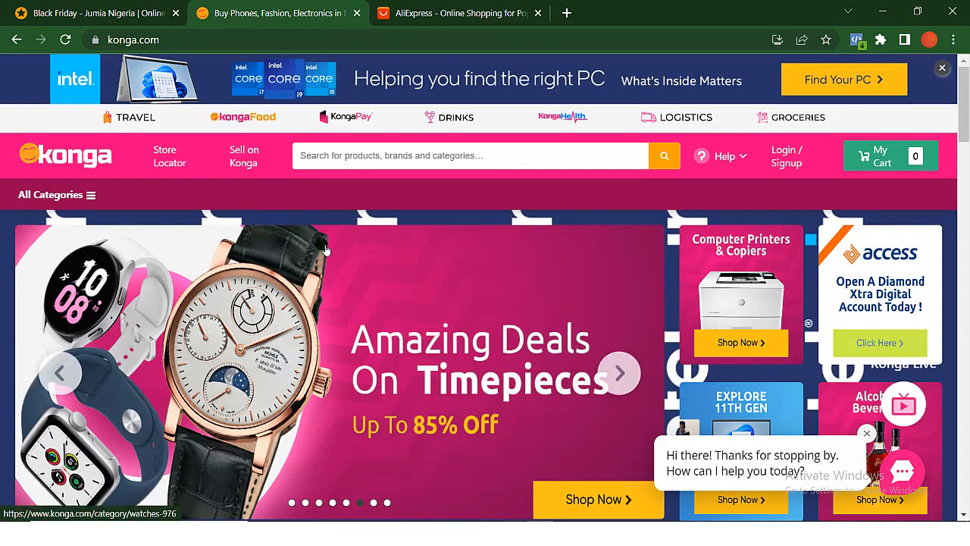
{"action": "scroll", "coordinate": [324, 249], "scroll_direction": "down", "scroll_amount": 7}
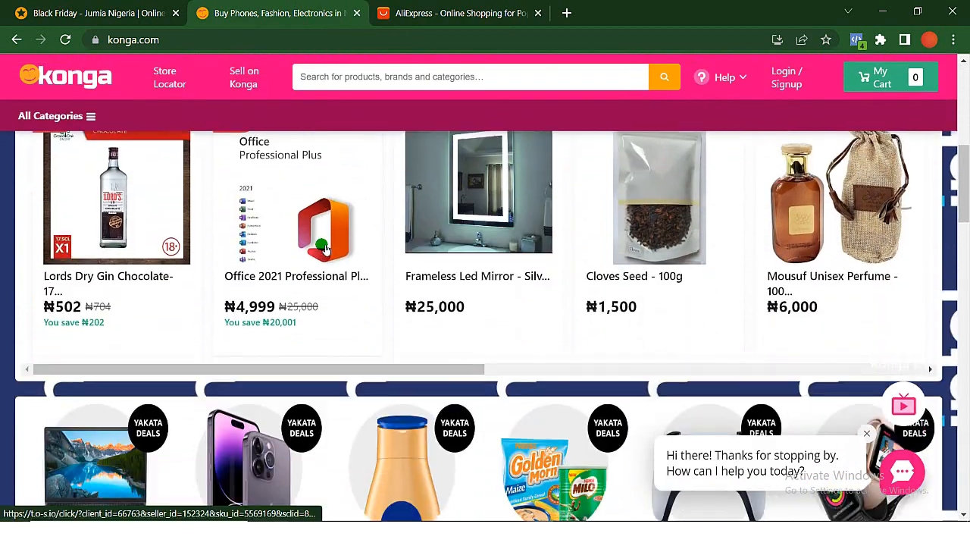
{"action": "scroll", "coordinate": [325, 249], "scroll_direction": "down", "scroll_amount": 10}
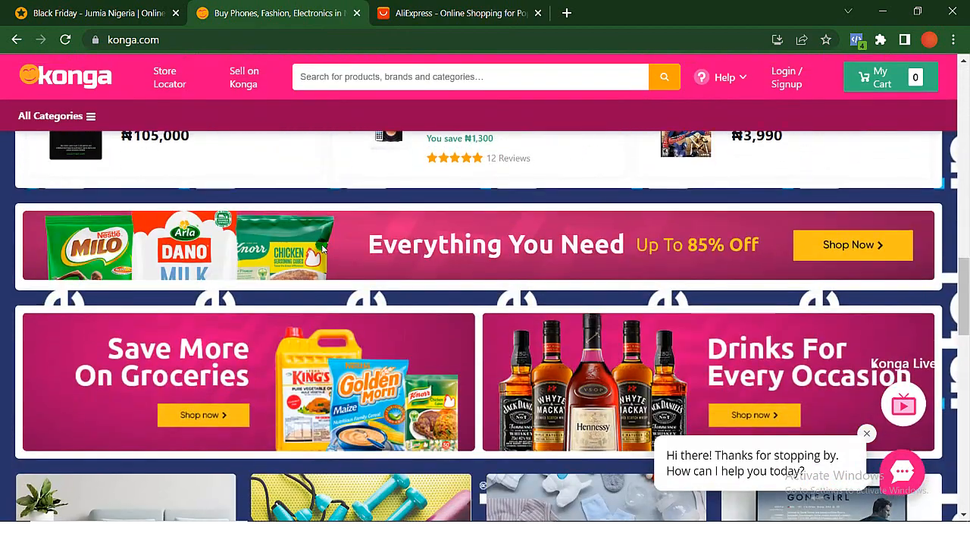
{"action": "scroll", "coordinate": [324, 249], "scroll_direction": "down", "scroll_amount": 7}
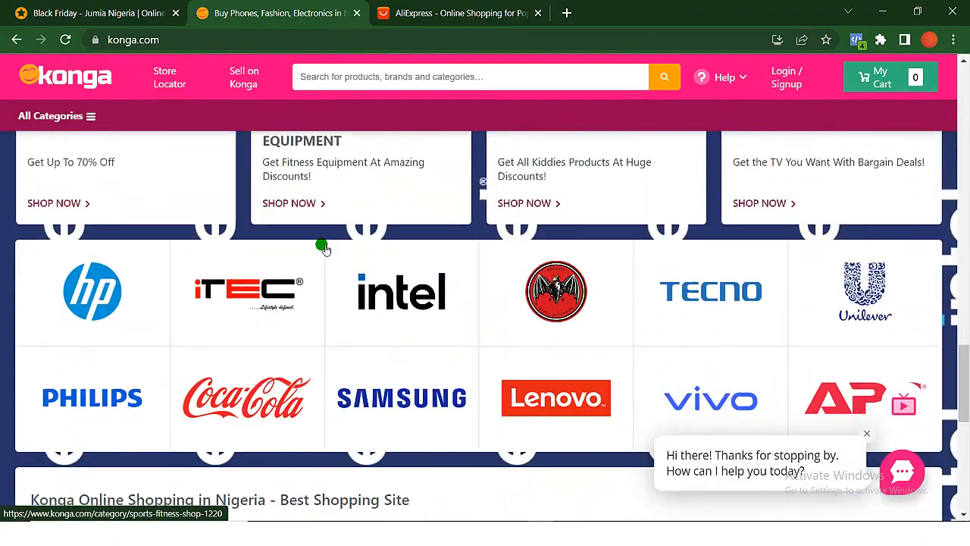
{"action": "scroll", "coordinate": [324, 249], "scroll_direction": "down", "scroll_amount": 5}
{"action": "scroll", "coordinate": [325, 248], "scroll_direction": "up", "scroll_amount": 15}
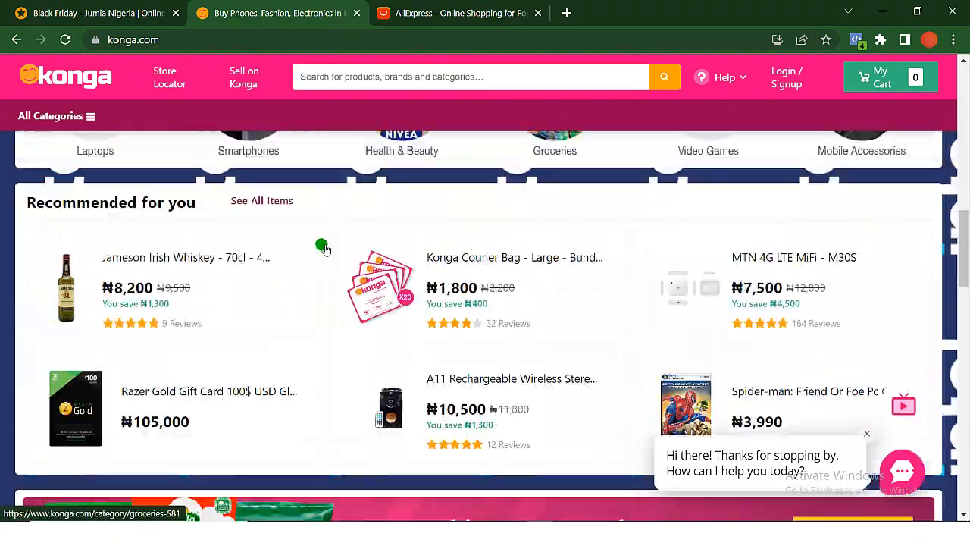
{"action": "scroll", "coordinate": [324, 248], "scroll_direction": "up", "scroll_amount": 5}
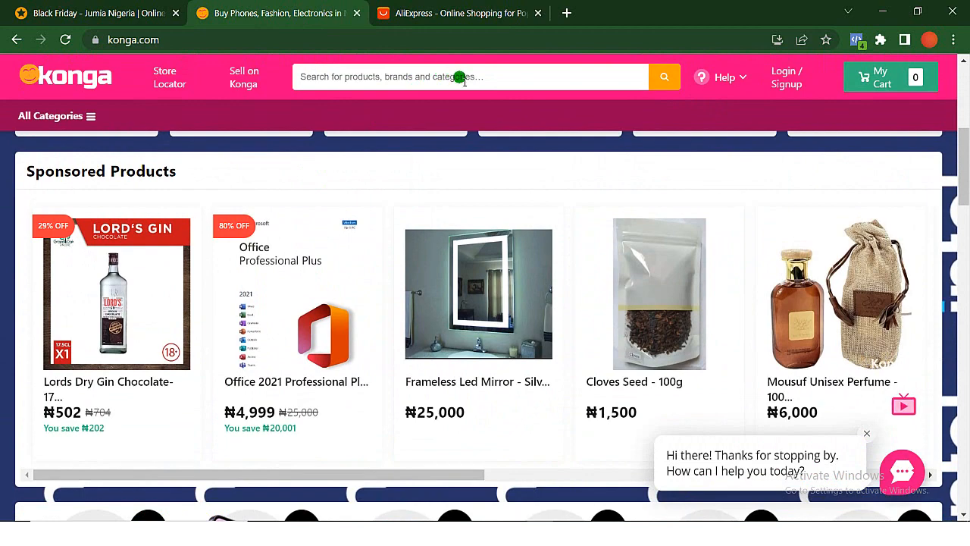
- Look through the Jumia store homepage, covering its Phones & Tablets category menu, Flash Sales, Top Voted Deals and Black Friday banners
{"action": "left_click", "coordinate": [70, 6]}
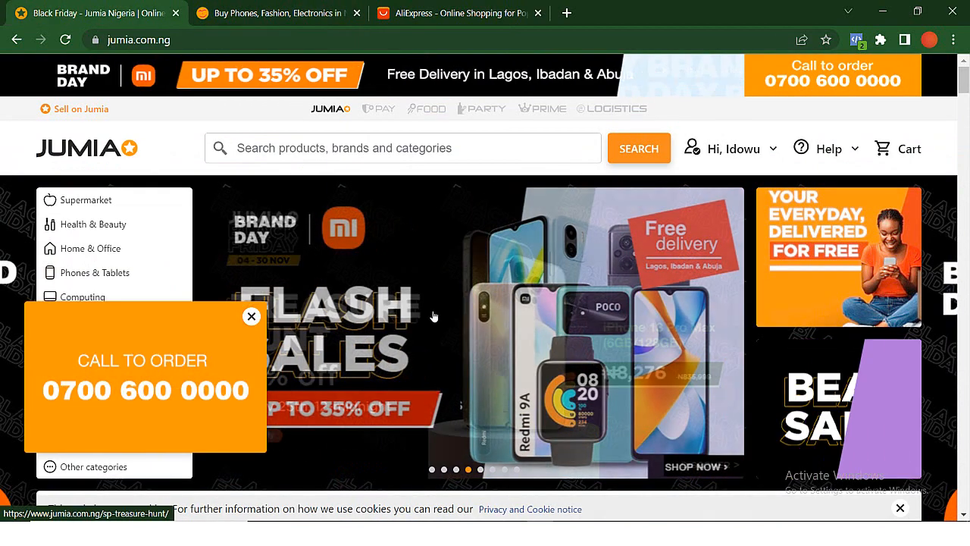
{"action": "scroll", "coordinate": [433, 316], "scroll_direction": "down", "scroll_amount": 1}
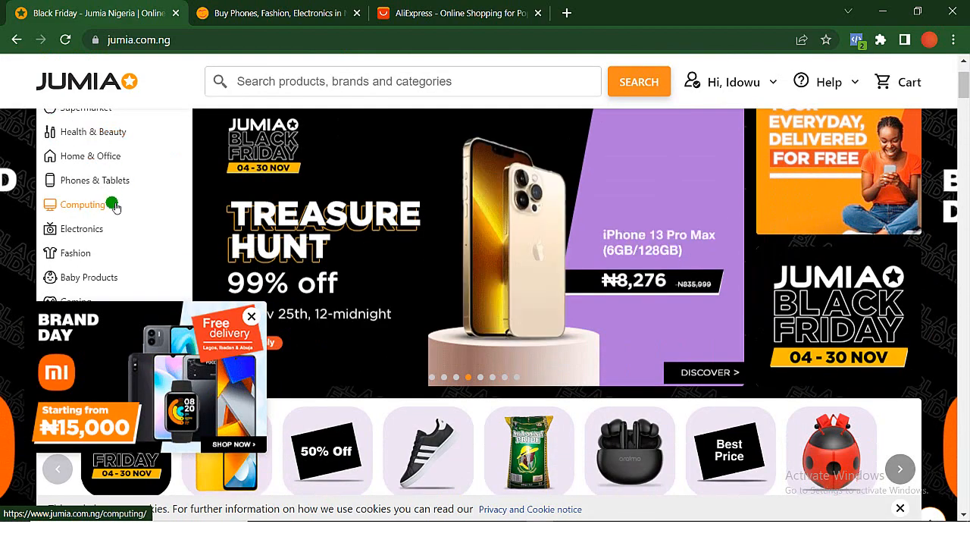
{"action": "scroll", "coordinate": [112, 203], "scroll_direction": "up", "scroll_amount": 1}
{"action": "mouse_move", "coordinate": [114, 269]}
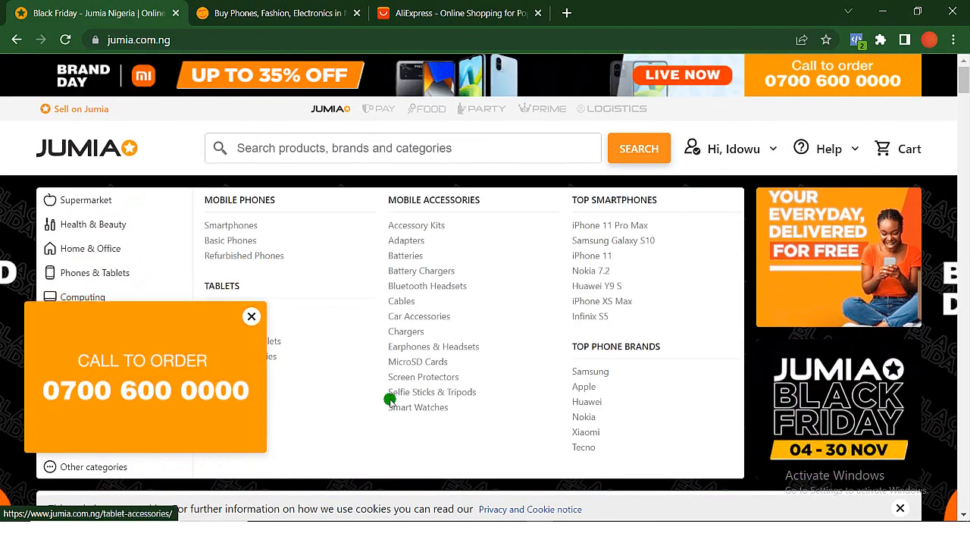
{"action": "scroll", "coordinate": [425, 416], "scroll_direction": "down", "scroll_amount": 5}
{"action": "scroll", "coordinate": [427, 419], "scroll_direction": "down", "scroll_amount": 5}
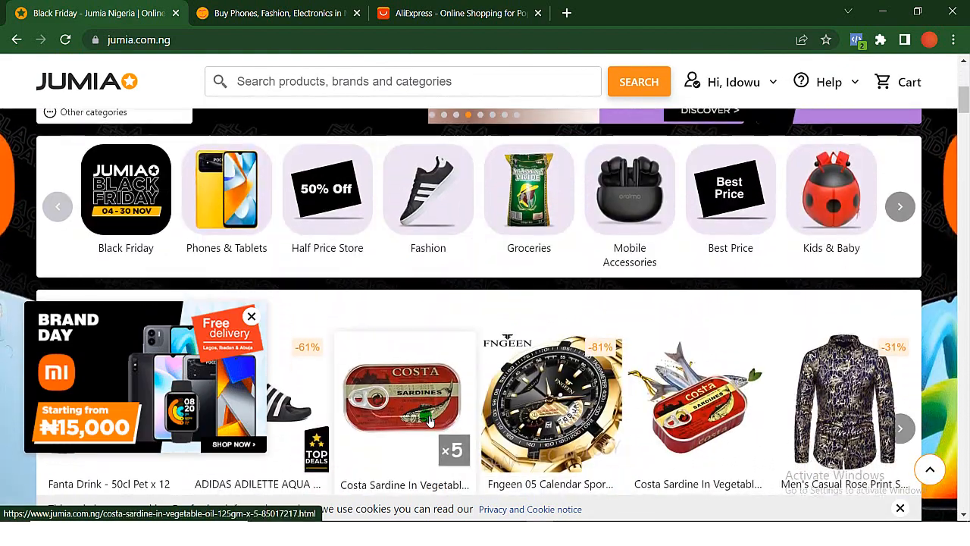
{"action": "scroll", "coordinate": [426, 419], "scroll_direction": "down", "scroll_amount": 3}
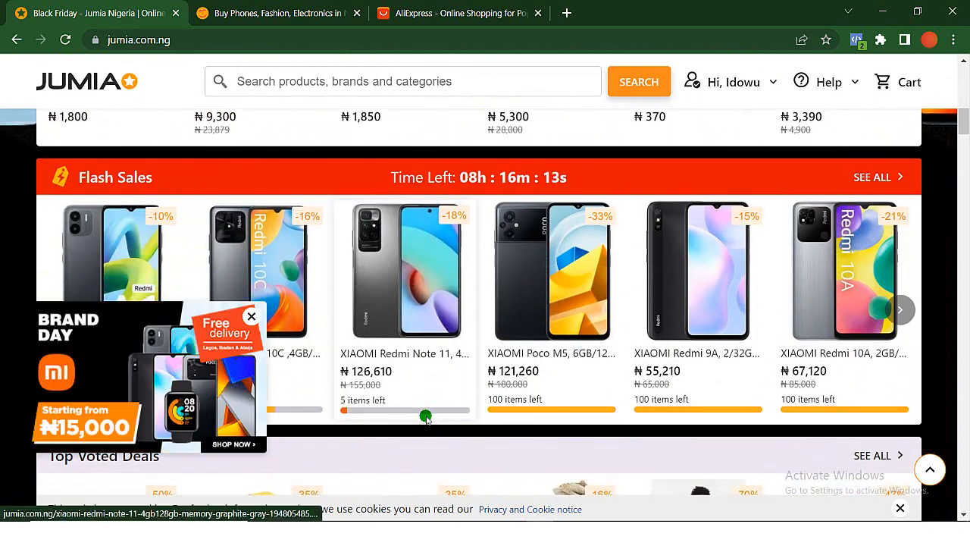
{"action": "scroll", "coordinate": [541, 275], "scroll_direction": "down", "scroll_amount": 4}
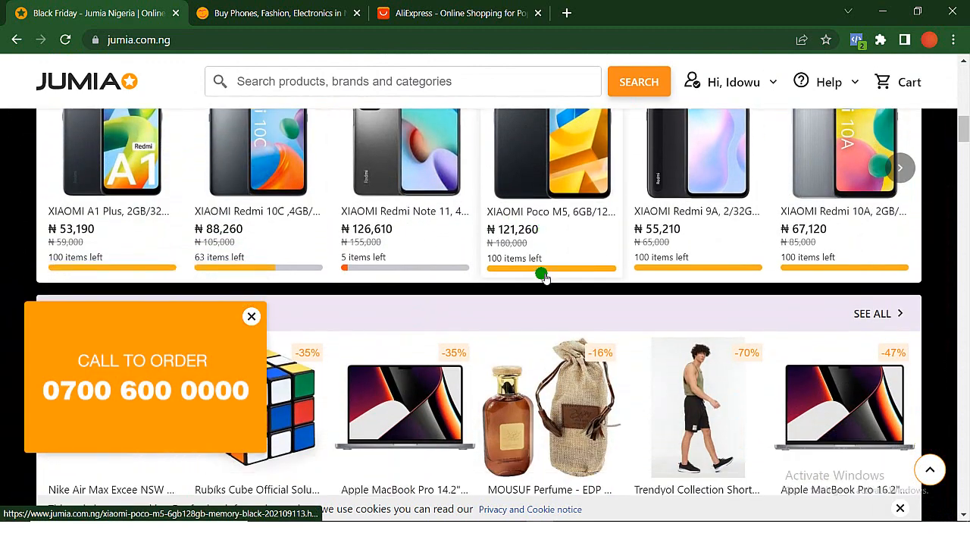
{"action": "scroll", "coordinate": [541, 275], "scroll_direction": "down", "scroll_amount": 9}
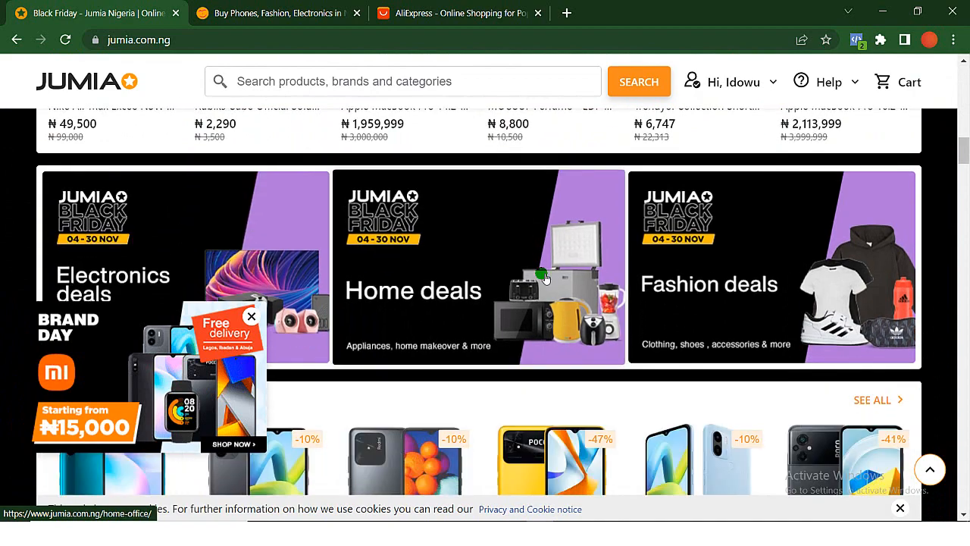
{"action": "scroll", "coordinate": [541, 275], "scroll_direction": "down", "scroll_amount": 6}
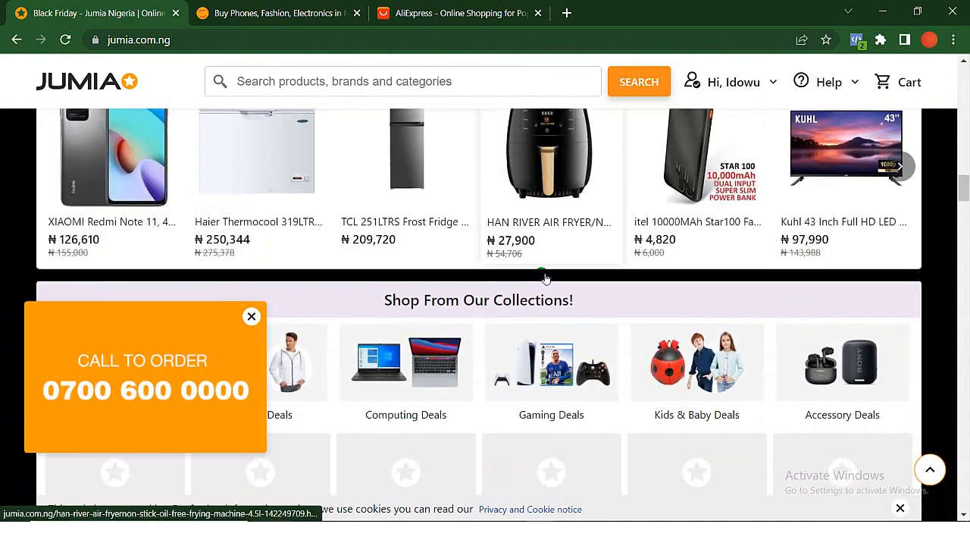
- Examine Jumia's Black Friday Deals, exciting offers, Accessory Deals, brand stores and Adidas Official Store sections
{"action": "scroll", "coordinate": [543, 277], "scroll_direction": "up", "scroll_amount": 2}
{"action": "scroll", "coordinate": [543, 278], "scroll_direction": "up", "scroll_amount": 7}
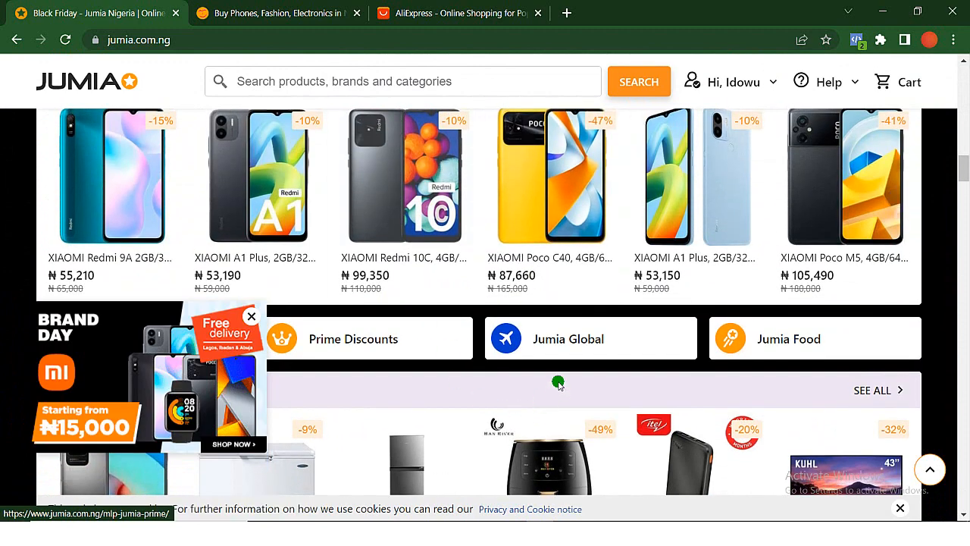
{"action": "scroll", "coordinate": [499, 393], "scroll_direction": "down", "scroll_amount": 2}
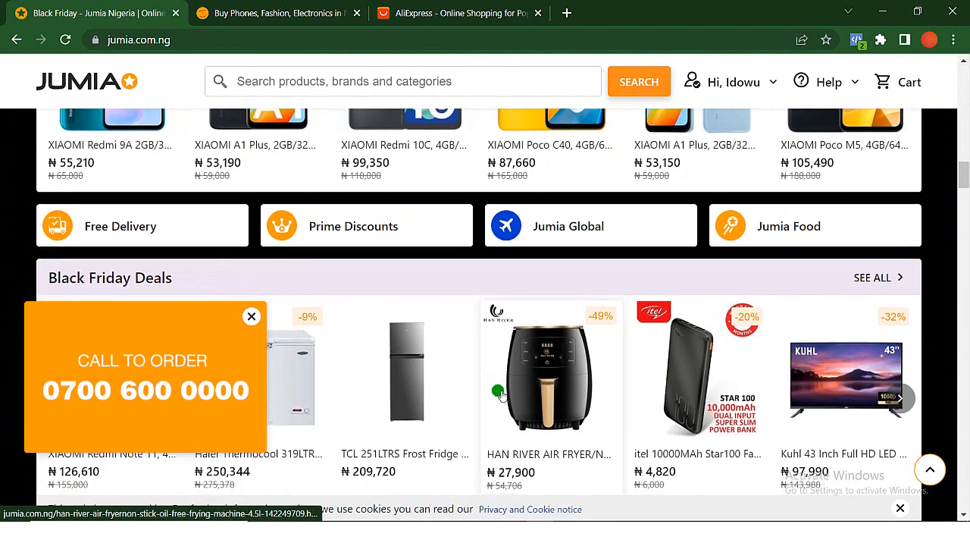
{"action": "scroll", "coordinate": [499, 393], "scroll_direction": "down", "scroll_amount": 1}
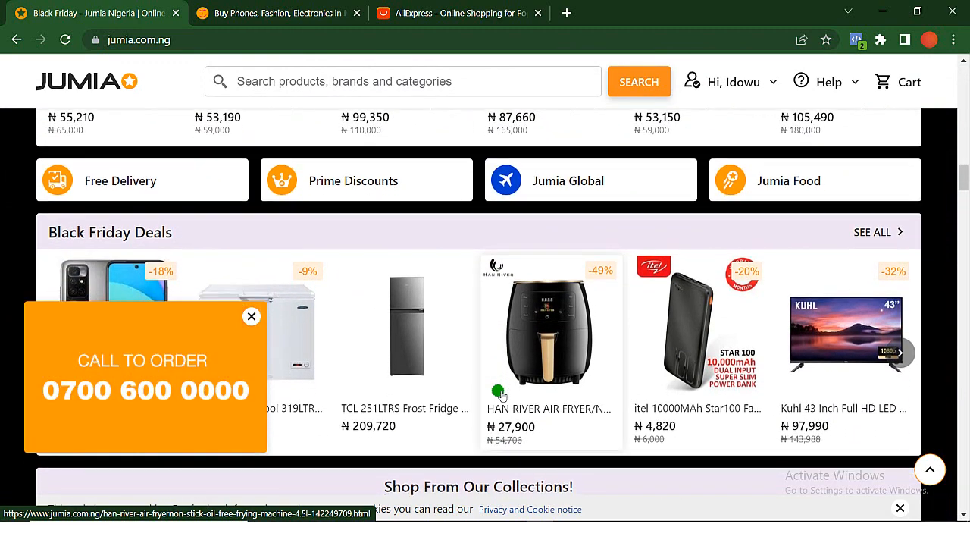
{"action": "scroll", "coordinate": [499, 392], "scroll_direction": "down", "scroll_amount": 9}
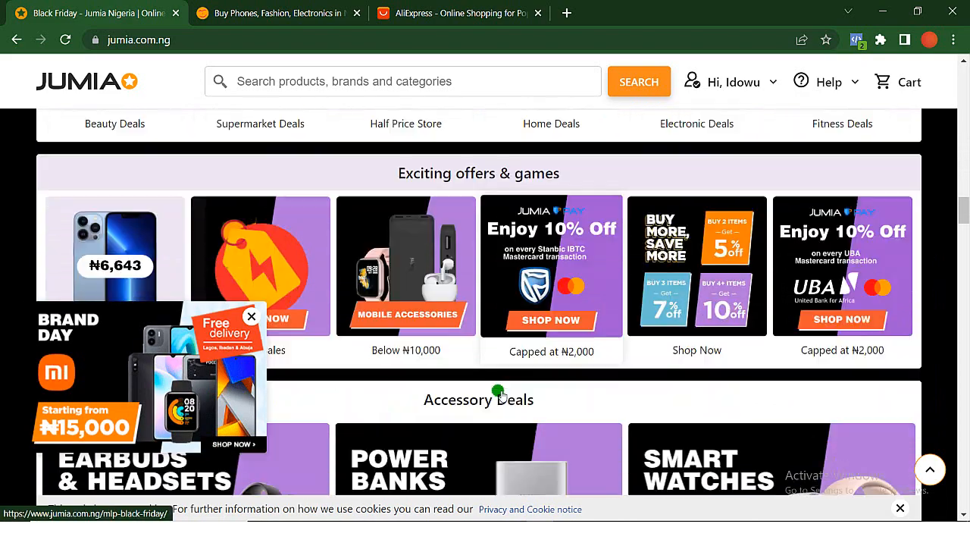
{"action": "scroll", "coordinate": [500, 392], "scroll_direction": "down", "scroll_amount": 2}
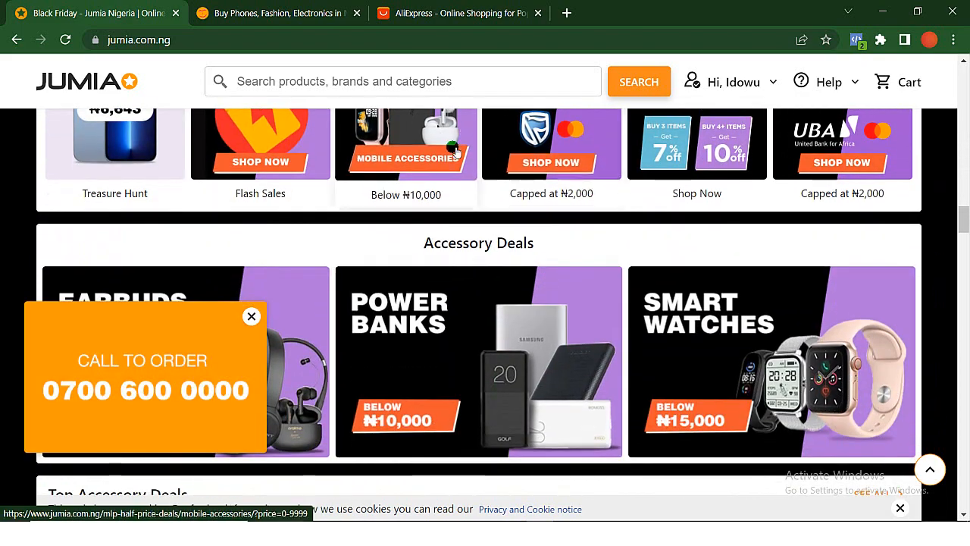
{"action": "scroll", "coordinate": [523, 292], "scroll_direction": "down", "scroll_amount": 7}
{"action": "scroll", "coordinate": [464, 242], "scroll_direction": "down", "scroll_amount": 8}
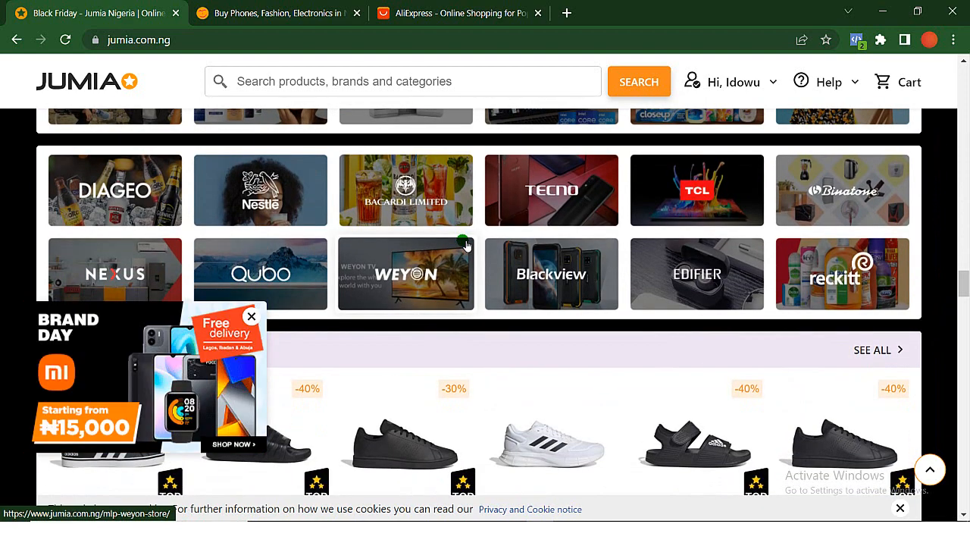
{"action": "scroll", "coordinate": [466, 244], "scroll_direction": "down", "scroll_amount": 3}
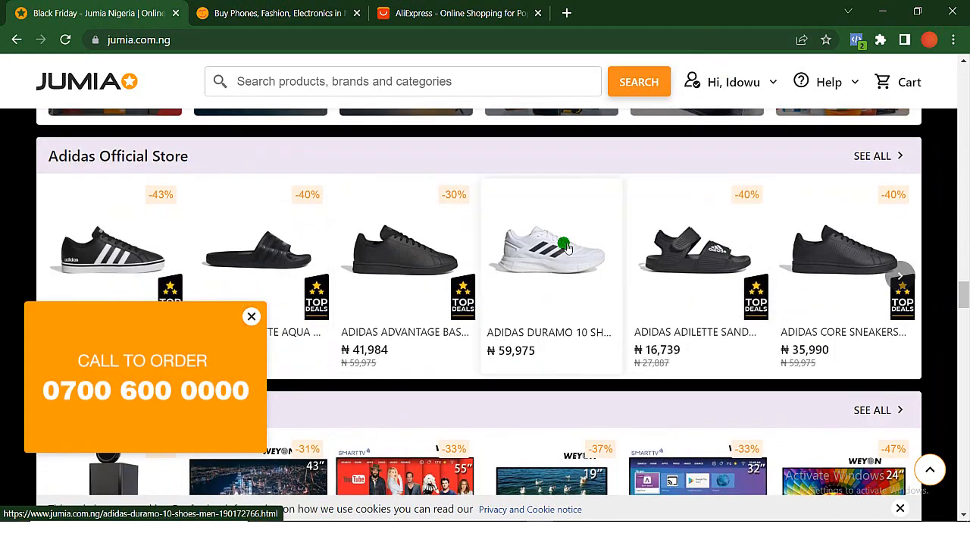
- Open the cPanel login page at workcircle.com.ng/cpanel in a new browser tab
{"action": "left_click", "coordinate": [566, 13]}
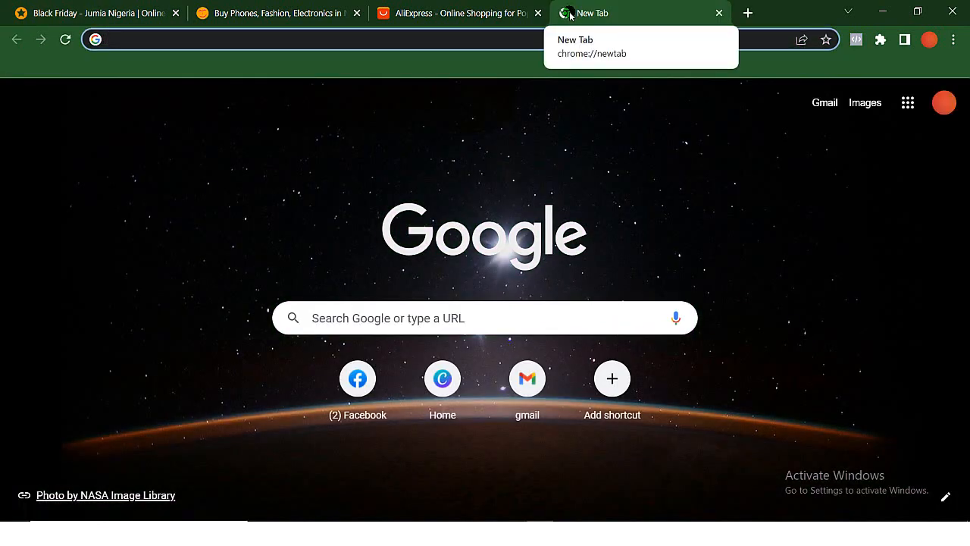
{"action": "type", "text": "workcir"}
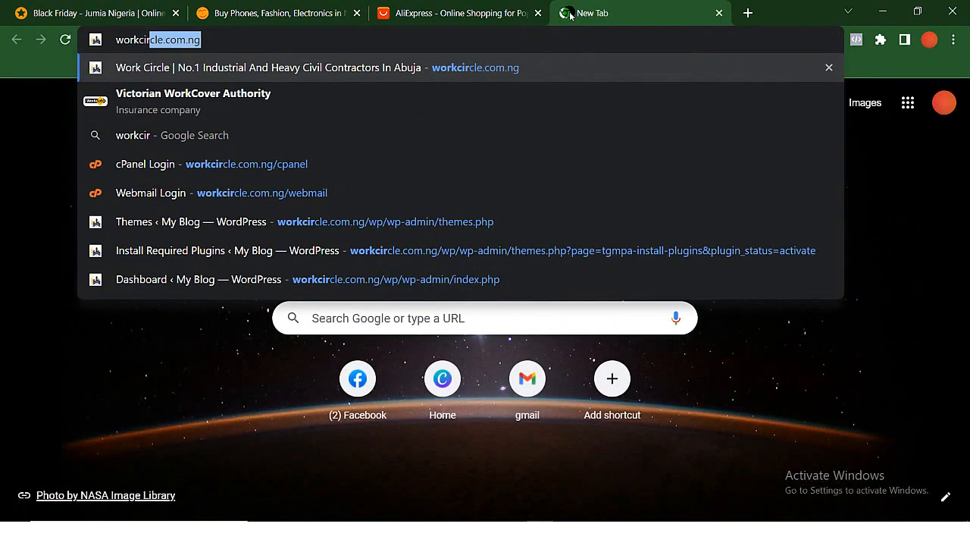
{"action": "key", "text": "Right"}
{"action": "type", "text": "/"}
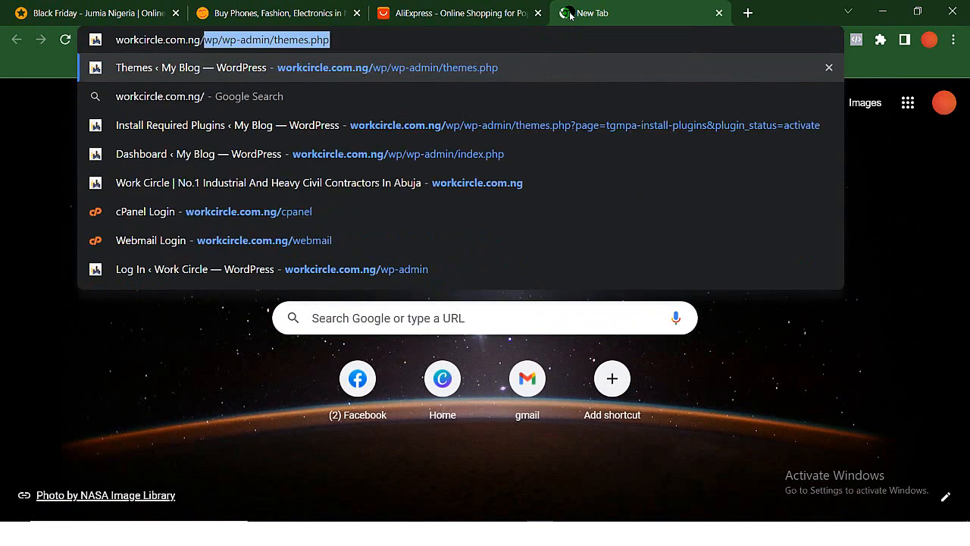
{"action": "type", "text": "cpan"}
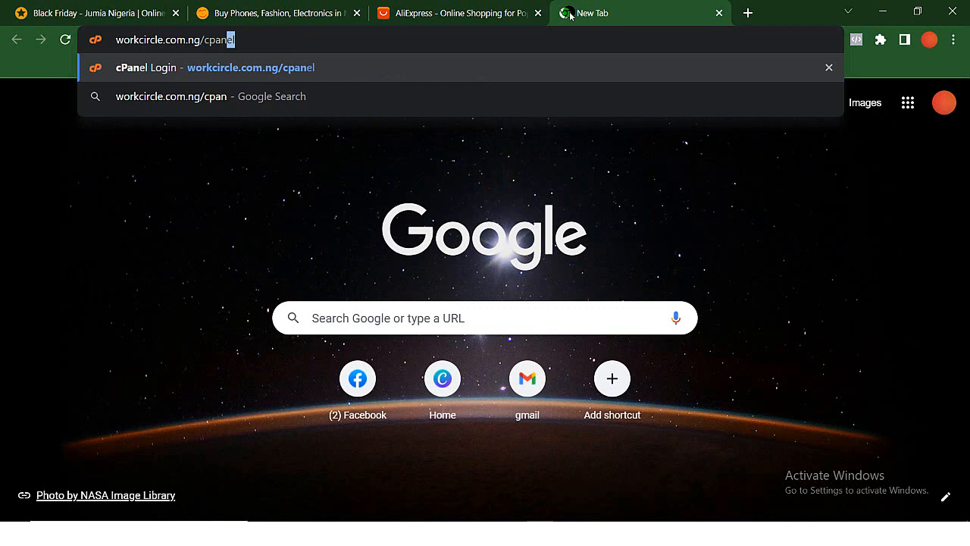
{"action": "key", "text": "Return"}
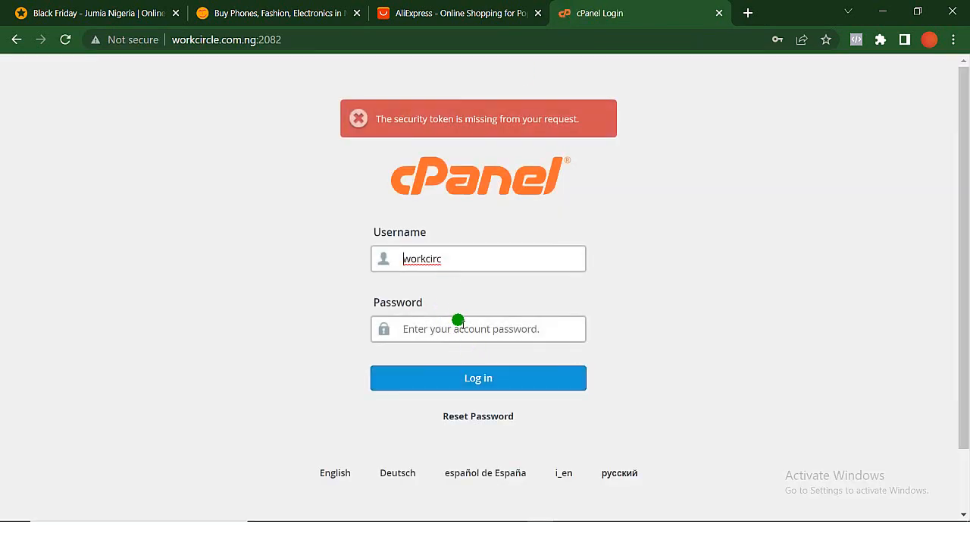
- Fill in the cPanel username and password from the saved workcirc login, and log in
{"action": "left_click", "coordinate": [470, 259]}
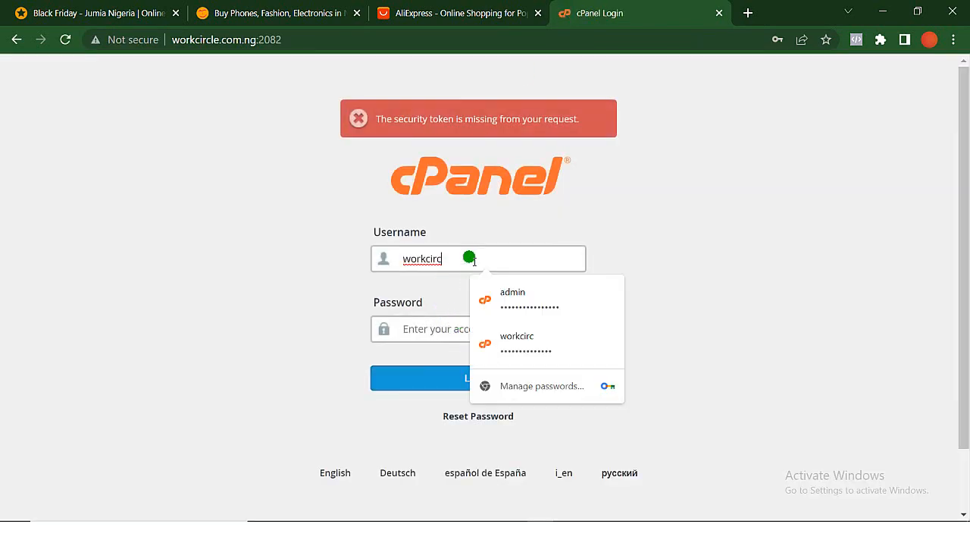
{"action": "left_click", "coordinate": [512, 345]}
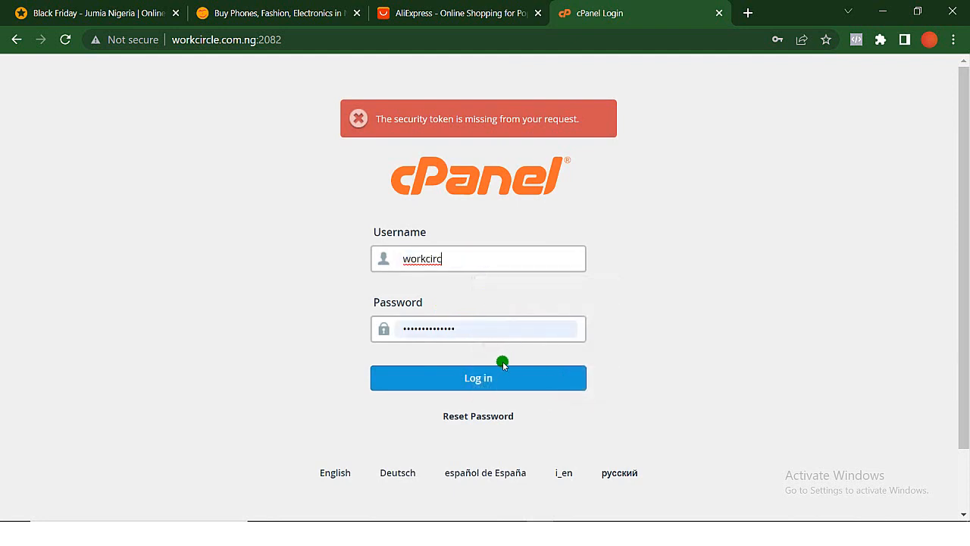
{"action": "left_click", "coordinate": [499, 377]}
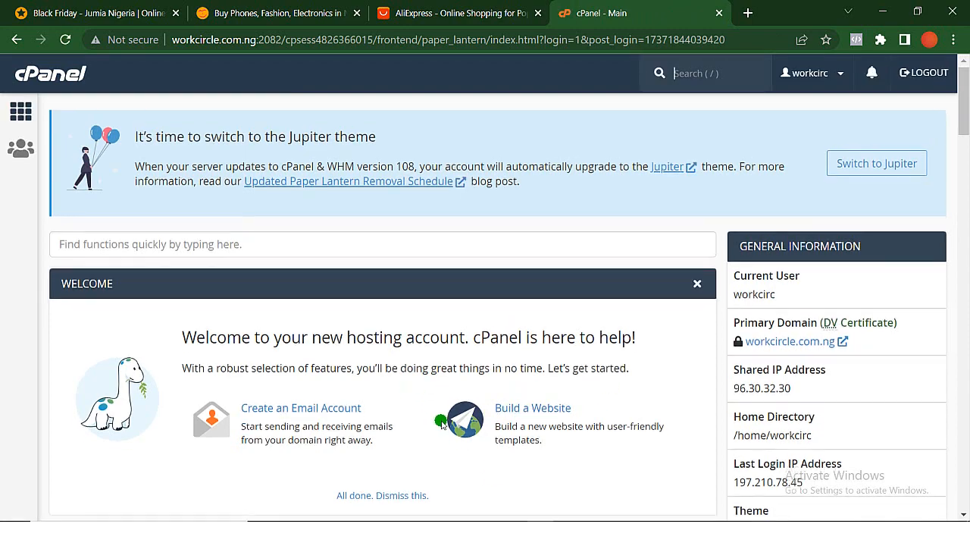
- Open the Softaculous Apps Installer from cPanel's Software section
{"action": "scroll", "coordinate": [455, 425], "scroll_direction": "down", "scroll_amount": 5}
{"action": "scroll", "coordinate": [441, 422], "scroll_direction": "down", "scroll_amount": 10}
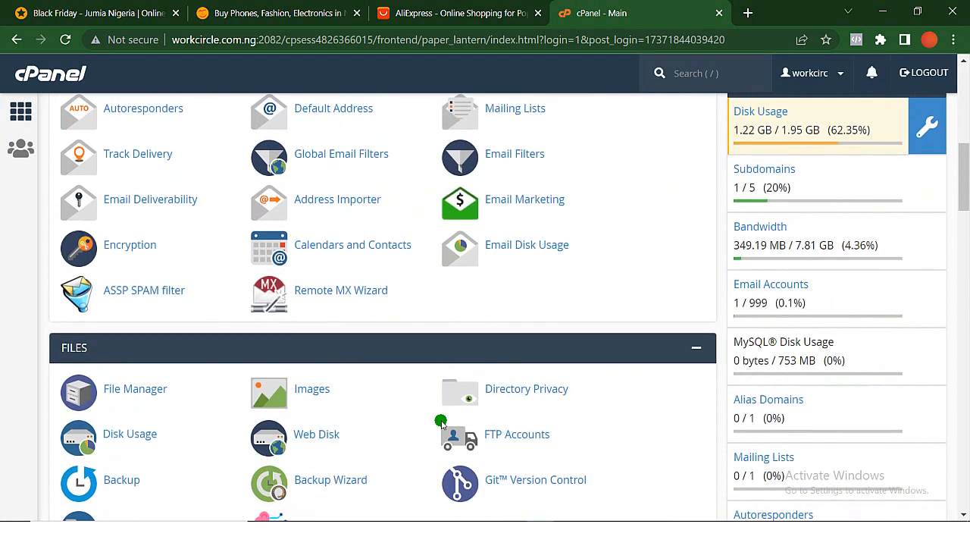
{"action": "scroll", "coordinate": [444, 425], "scroll_direction": "up", "scroll_amount": 10}
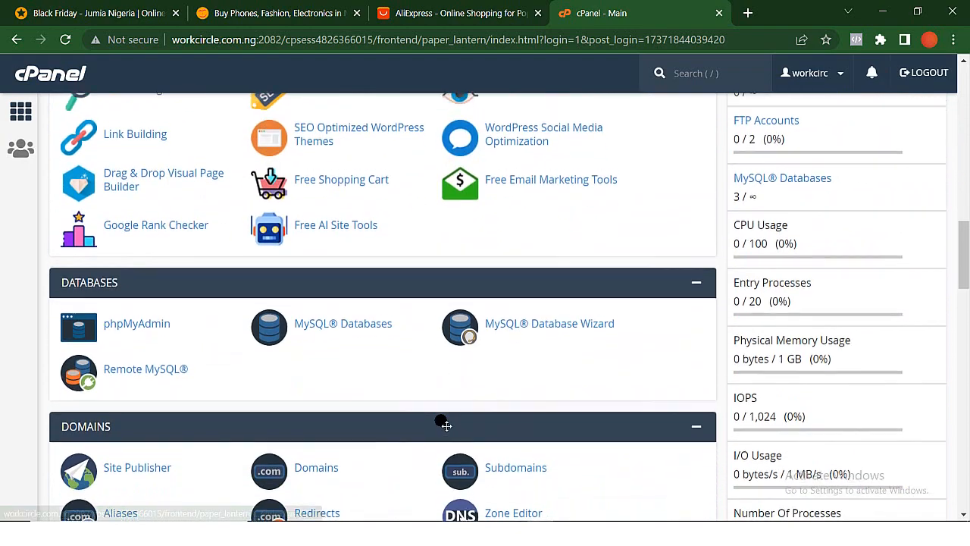
{"action": "scroll", "coordinate": [441, 422], "scroll_direction": "down", "scroll_amount": 15}
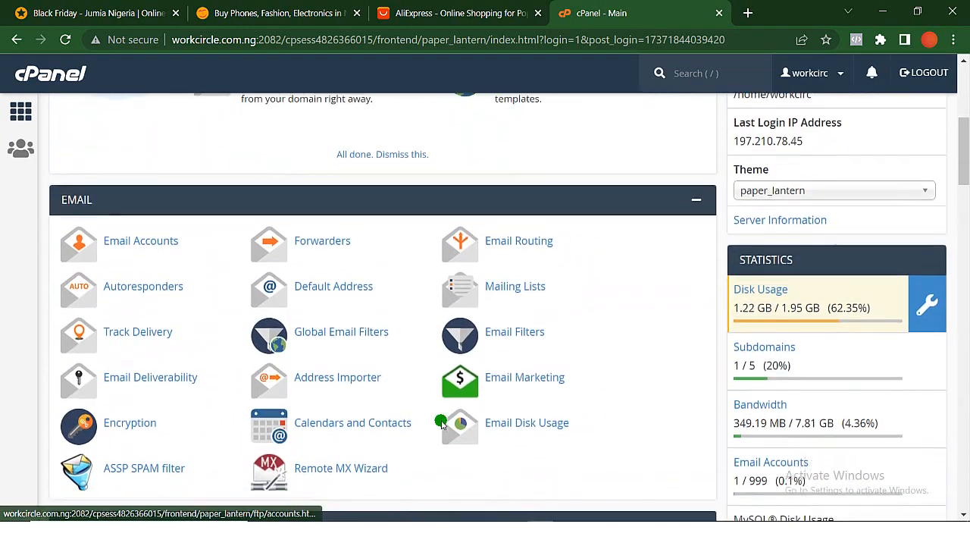
{"action": "scroll", "coordinate": [441, 422], "scroll_direction": "down", "scroll_amount": 8}
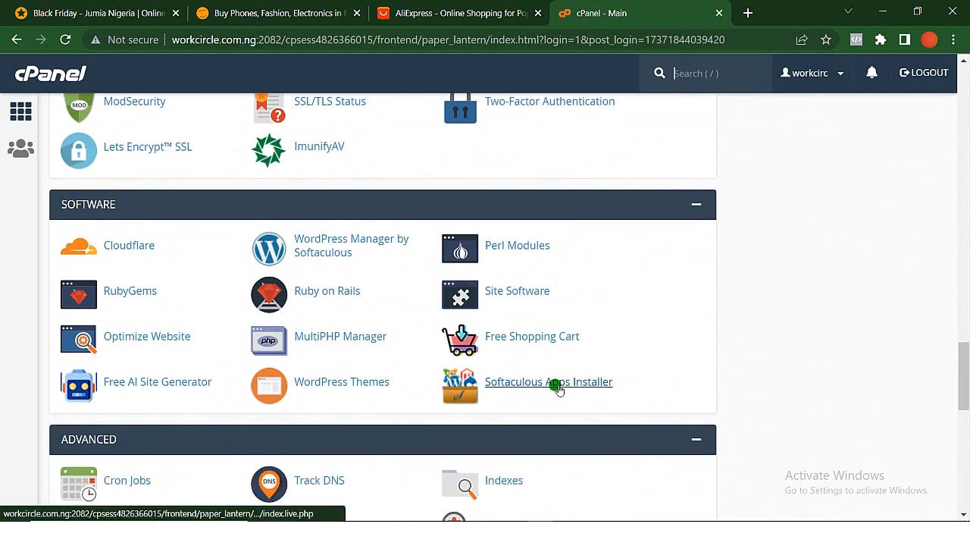
{"action": "left_click", "coordinate": [559, 387]}
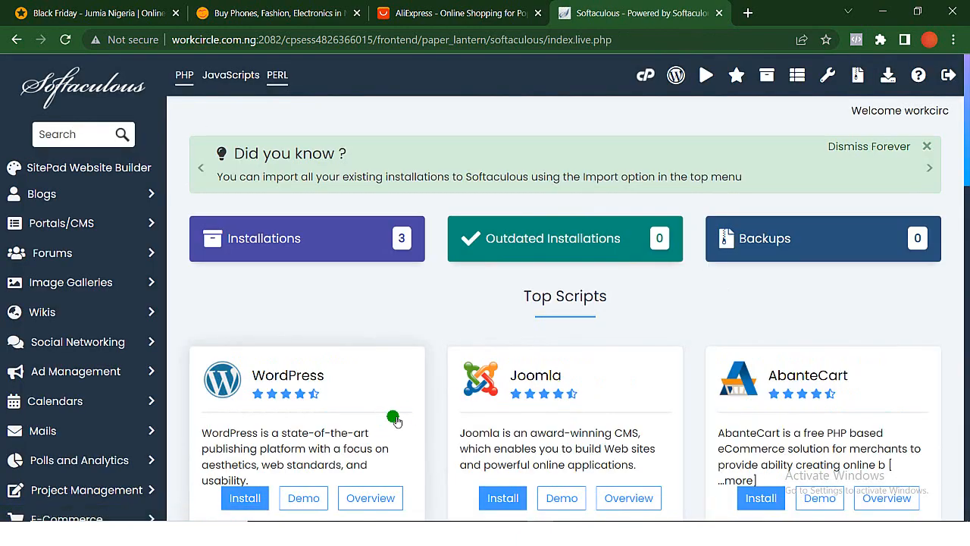
- Open the WordPress installation form in Softaculous and show the domain choices for the installation URL
{"action": "scroll", "coordinate": [392, 417], "scroll_direction": "down", "scroll_amount": 2}
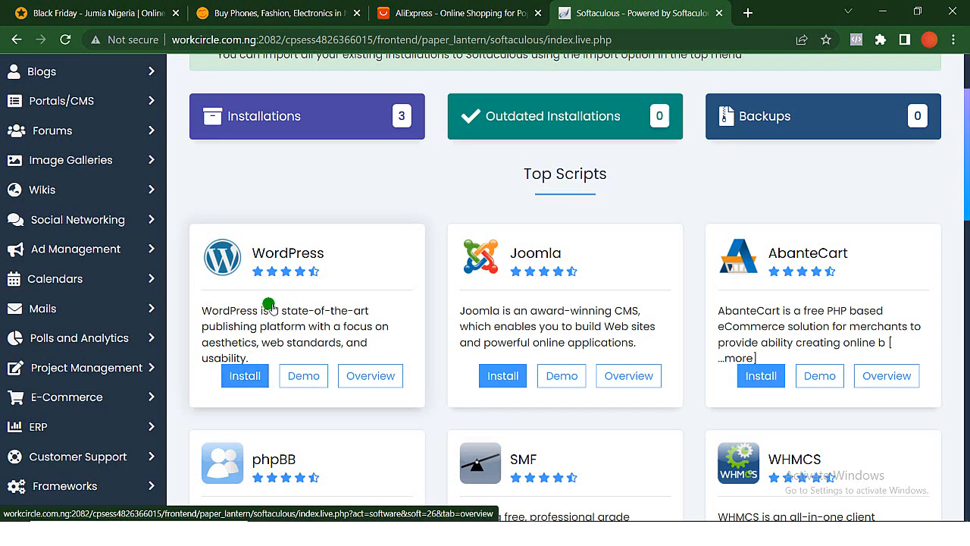
{"action": "left_click", "coordinate": [244, 378]}
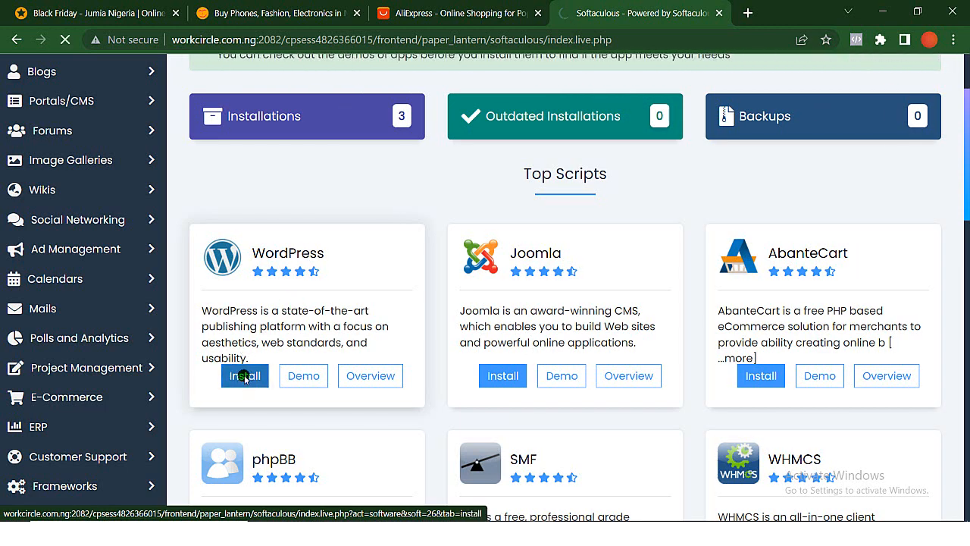
{"action": "scroll", "coordinate": [246, 379], "scroll_direction": "down", "scroll_amount": 2}
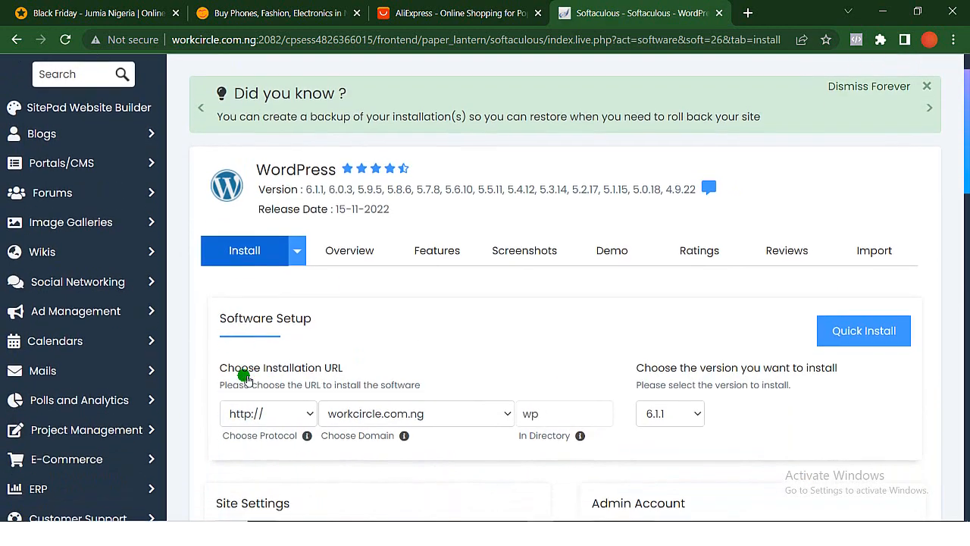
{"action": "scroll", "coordinate": [247, 379], "scroll_direction": "down", "scroll_amount": 1}
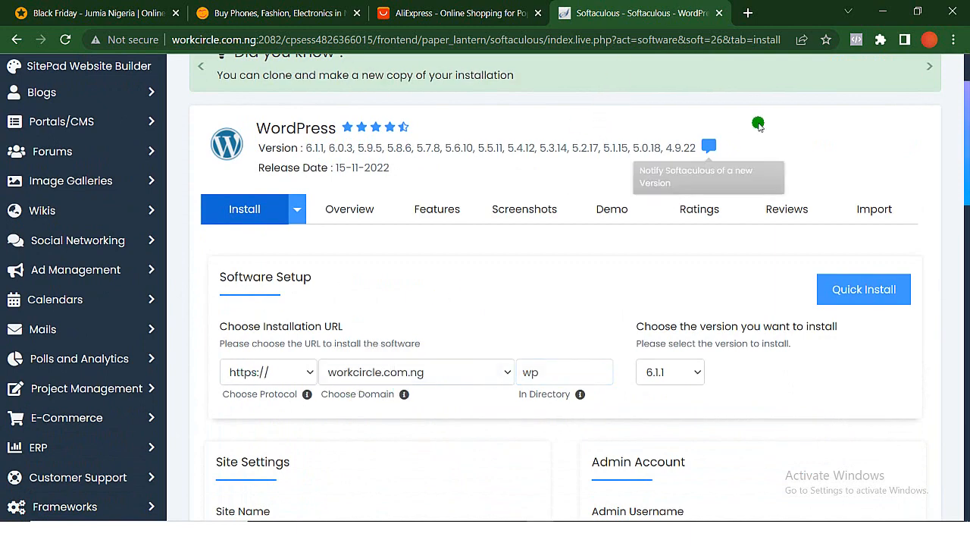
{"action": "left_click", "coordinate": [424, 371]}
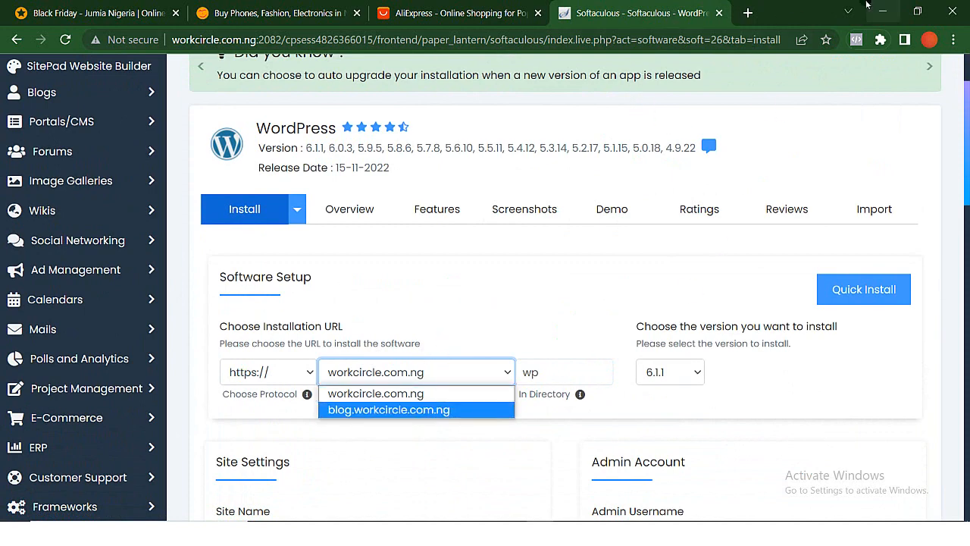
- Open workcircle.com.ng in a new browser tab and look through its homepage banners, services and project sections
{"action": "left_click", "coordinate": [750, 14]}
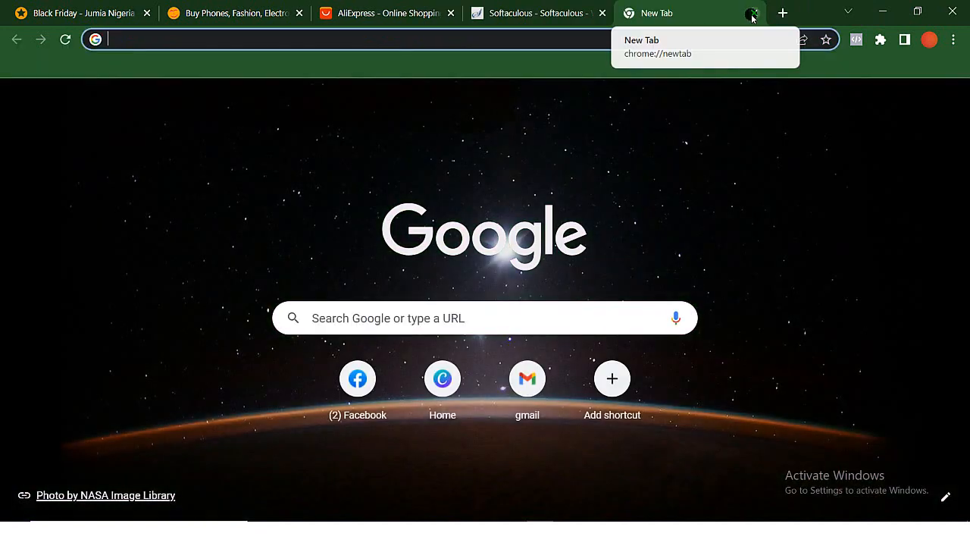
{"action": "type", "text": "work"}
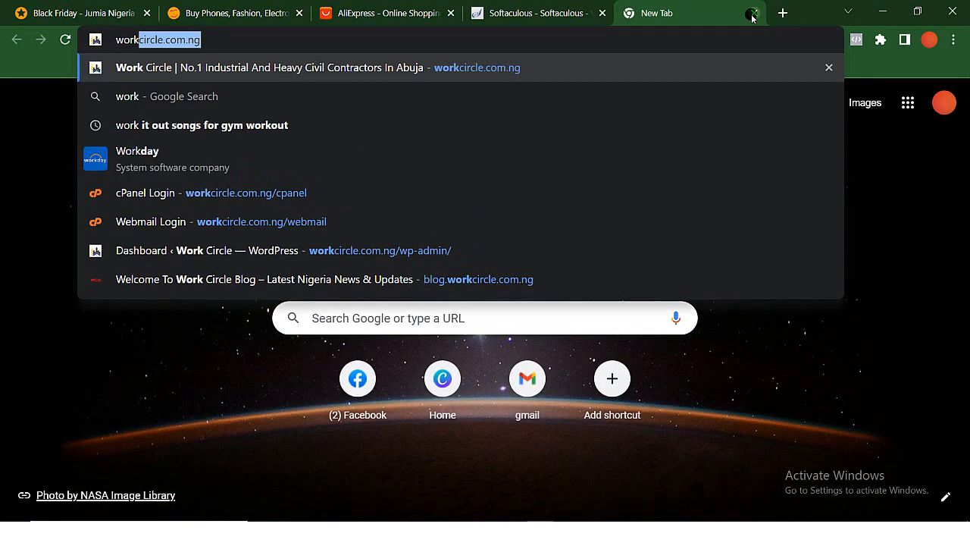
{"action": "key", "text": "Return"}
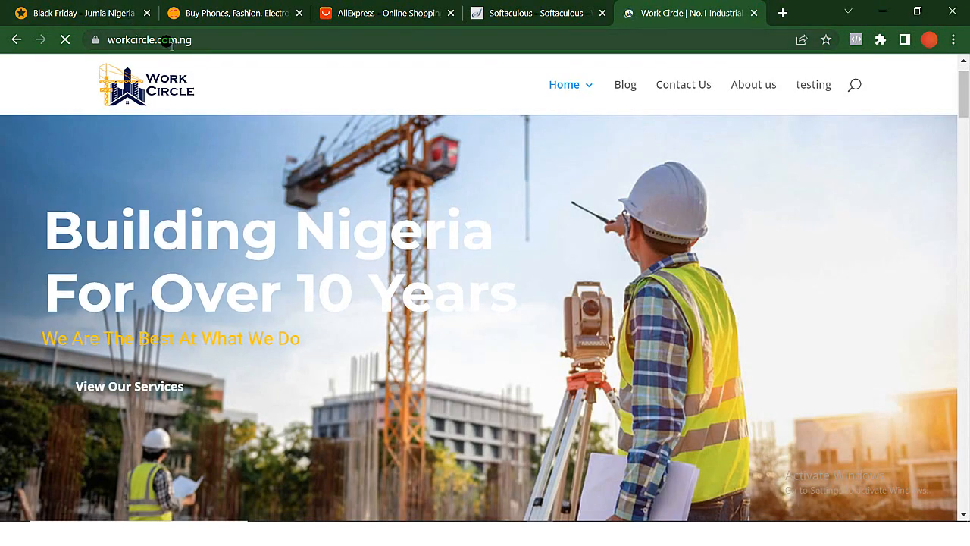
{"action": "scroll", "coordinate": [340, 316], "scroll_direction": "down", "scroll_amount": 5}
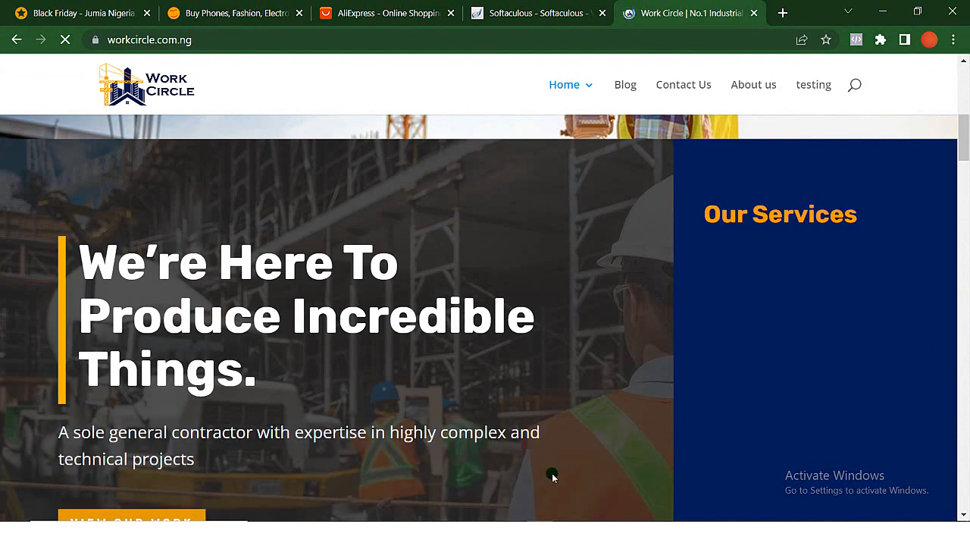
{"action": "scroll", "coordinate": [470, 386], "scroll_direction": "down", "scroll_amount": 7}
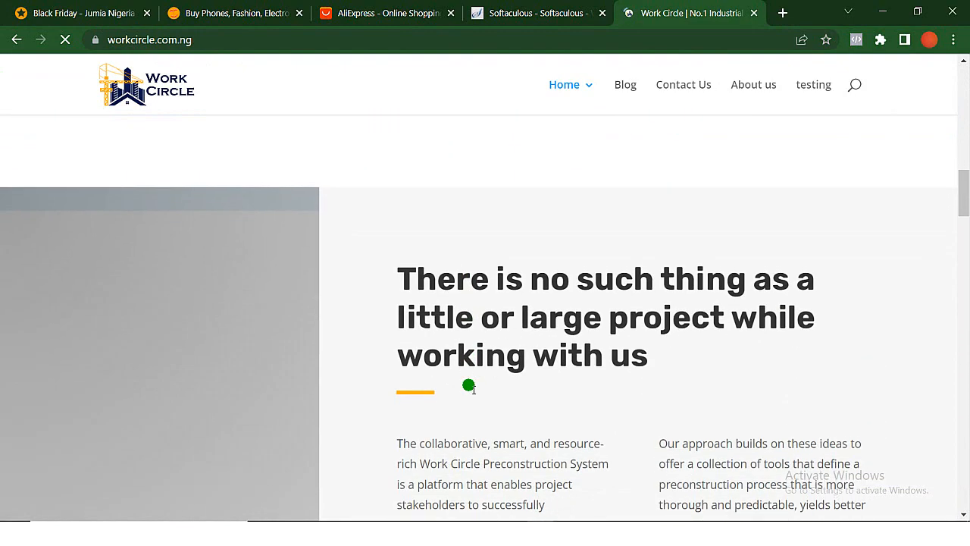
{"action": "scroll", "coordinate": [469, 387], "scroll_direction": "down", "scroll_amount": 4}
{"action": "scroll", "coordinate": [469, 387], "scroll_direction": "up", "scroll_amount": 1}
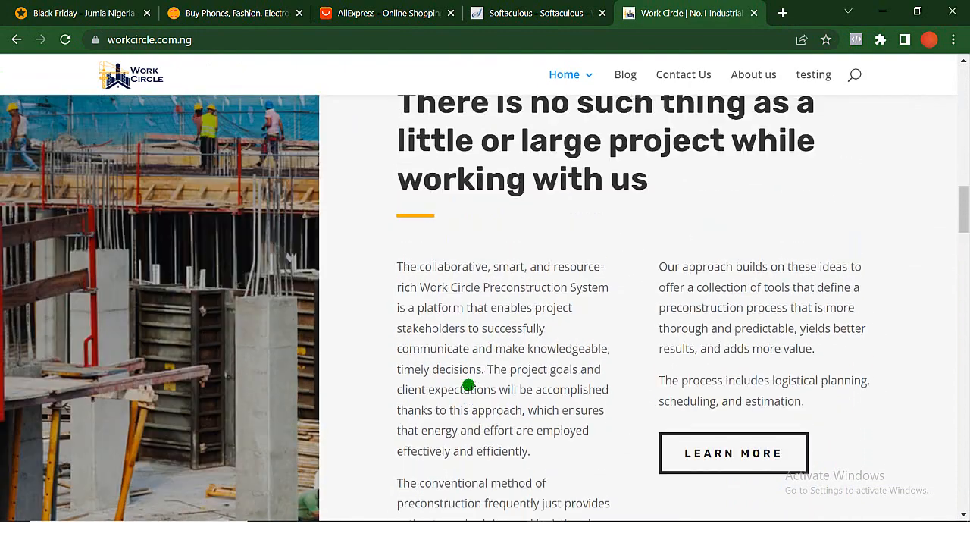
{"action": "scroll", "coordinate": [469, 387], "scroll_direction": "down", "scroll_amount": 10}
{"action": "scroll", "coordinate": [469, 386], "scroll_direction": "up", "scroll_amount": 9}
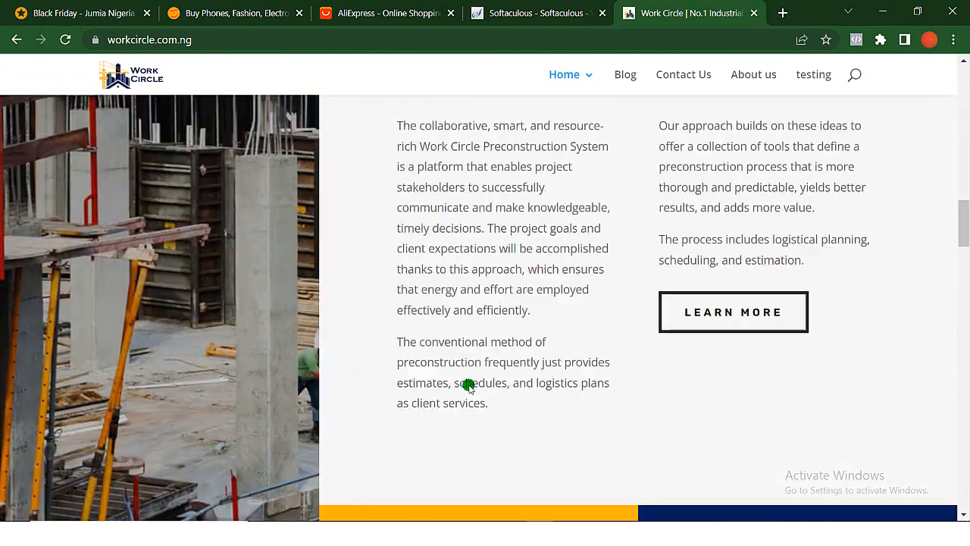
{"action": "scroll", "coordinate": [469, 385], "scroll_direction": "up", "scroll_amount": 15}
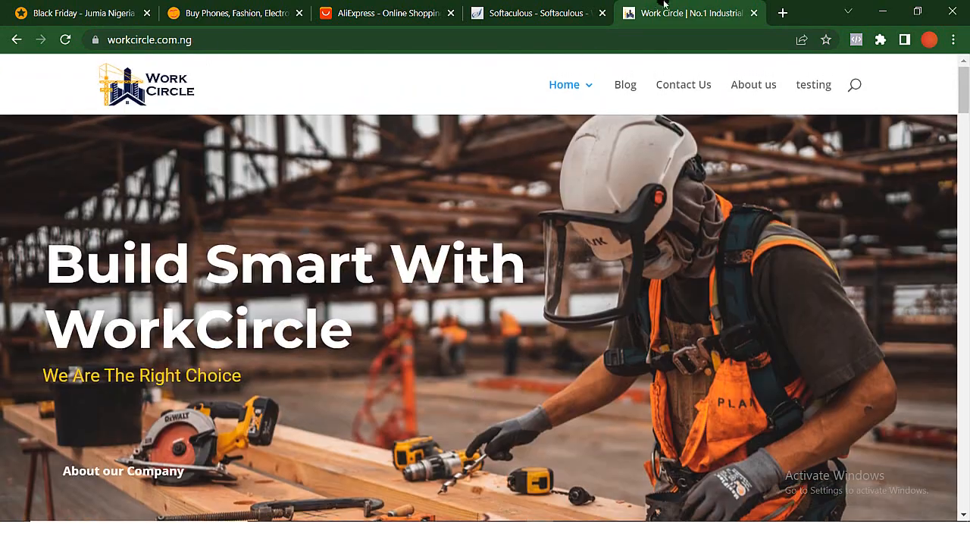
- Return to the WordPress installation form and clear the installation directory so WordPress installs directly on workcircle.com.ng
{"action": "left_click", "coordinate": [527, 15]}
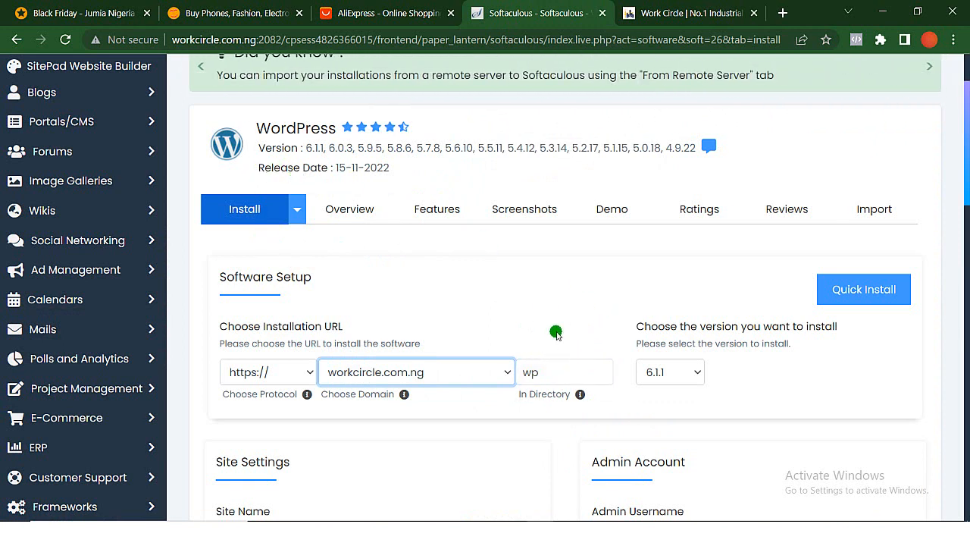
{"action": "left_click", "coordinate": [650, 15]}
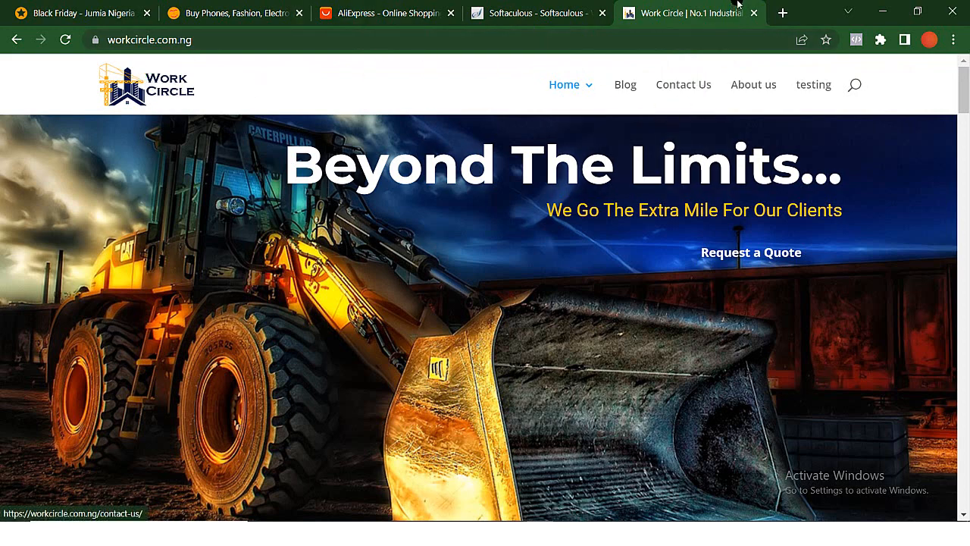
{"action": "left_click", "coordinate": [535, 15]}
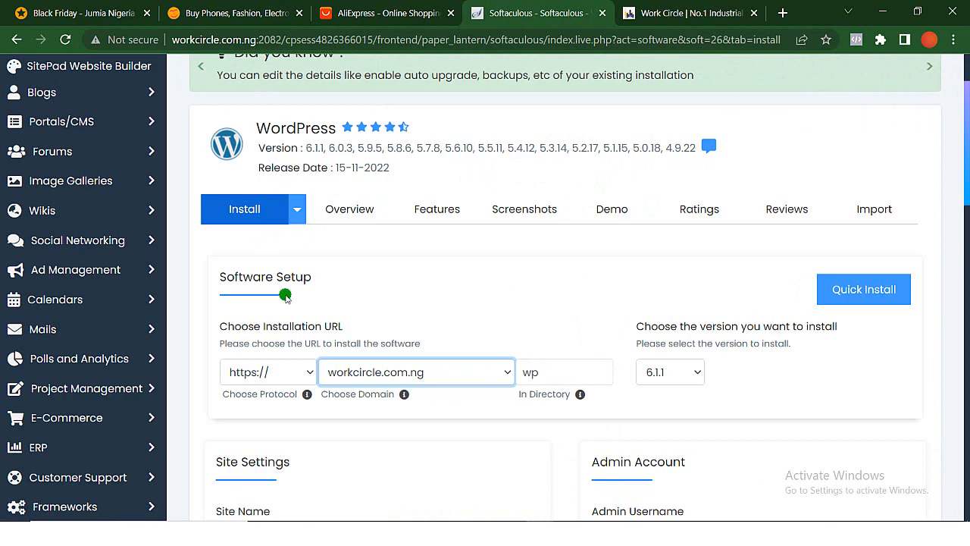
{"action": "left_click", "coordinate": [553, 372]}
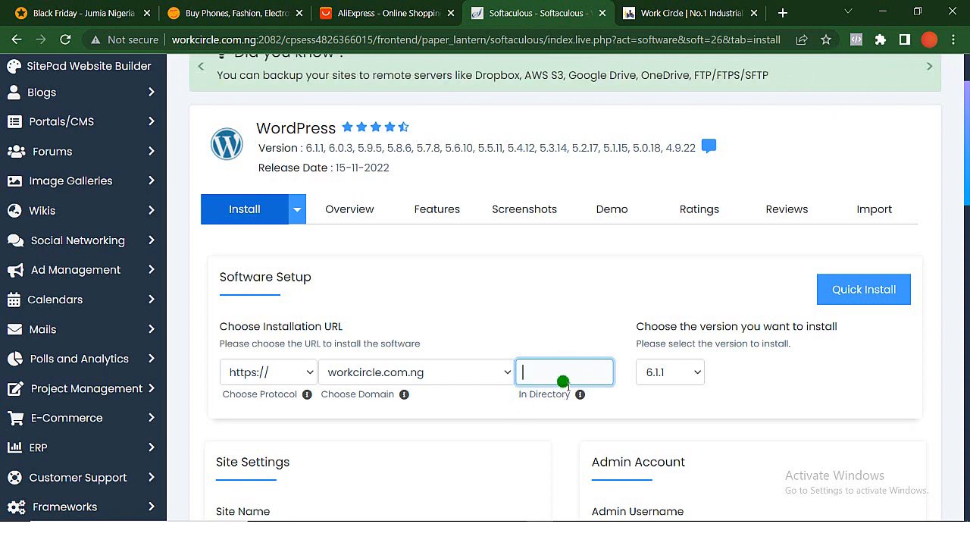
- Look through the form's site settings, admin account, language, plugin and theme sections, and return to the Work Circle website
{"action": "scroll", "coordinate": [570, 429], "scroll_direction": "down", "scroll_amount": 5}
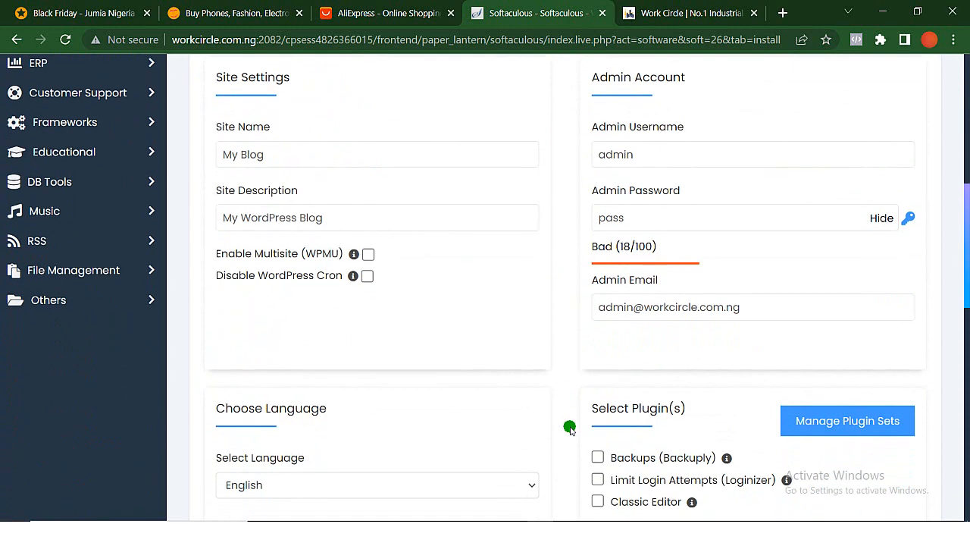
{"action": "scroll", "coordinate": [652, 419], "scroll_direction": "down", "scroll_amount": 1}
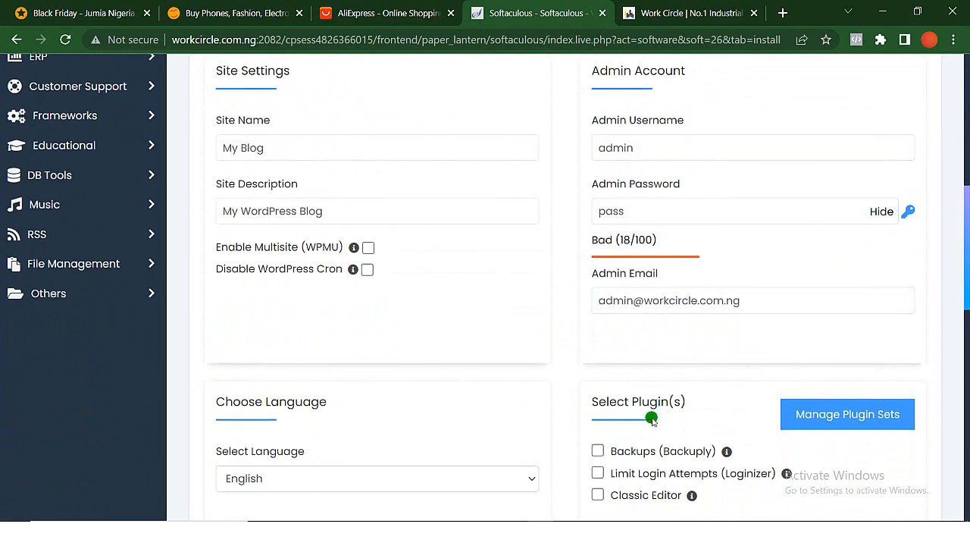
{"action": "scroll", "coordinate": [652, 419], "scroll_direction": "down", "scroll_amount": 10}
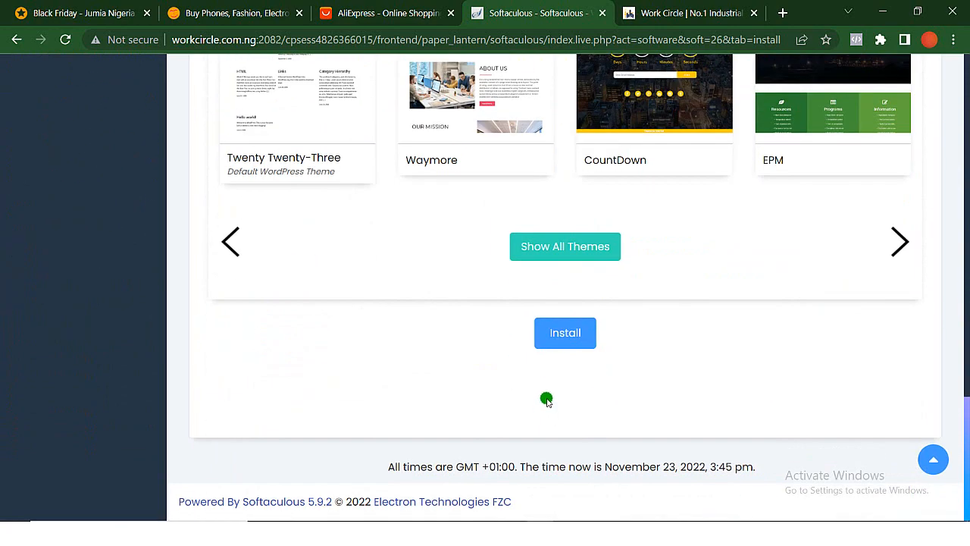
{"action": "scroll", "coordinate": [546, 401], "scroll_direction": "up", "scroll_amount": 15}
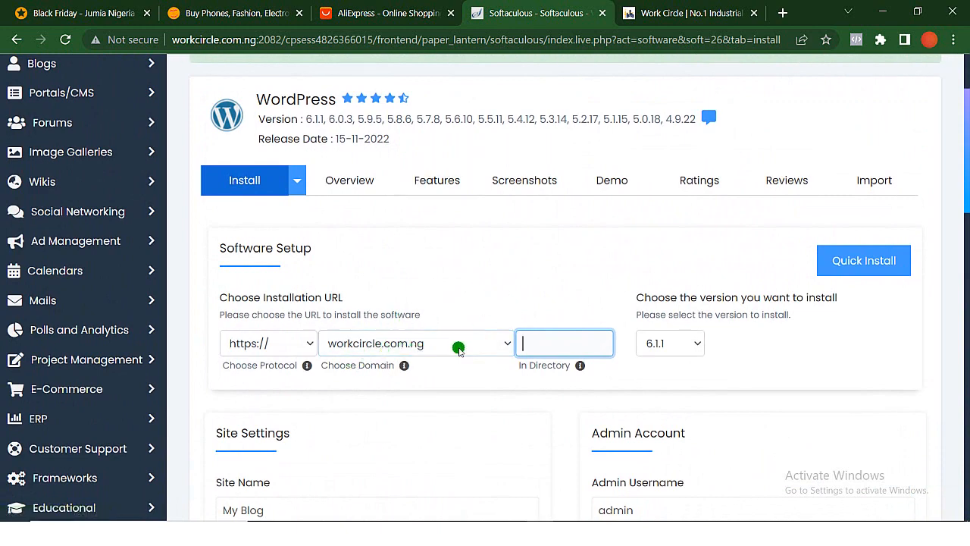
{"action": "left_click", "coordinate": [669, 10]}
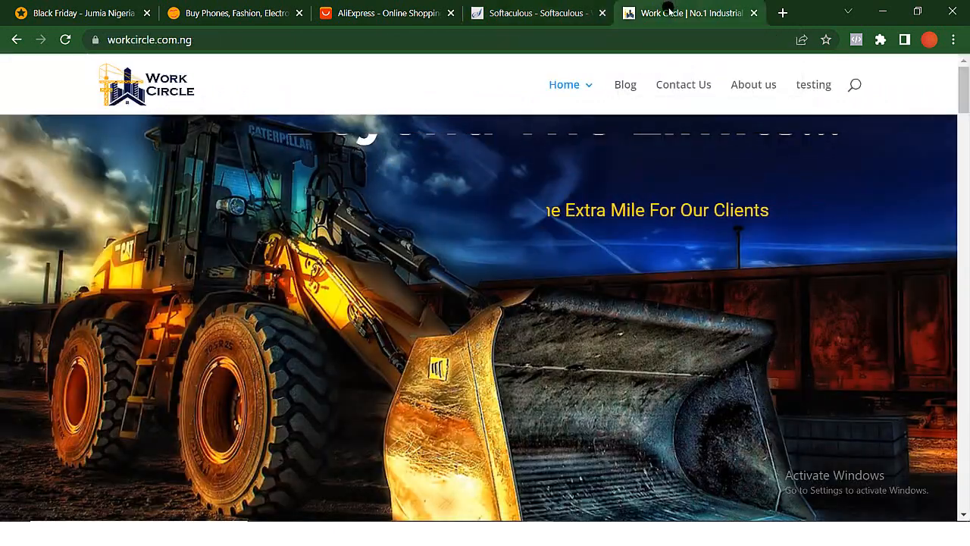
- Return to the Softaculous installation form and set the WordPress installation directory to ecomm
{"action": "scroll", "coordinate": [612, 326], "scroll_direction": "down", "scroll_amount": 3}
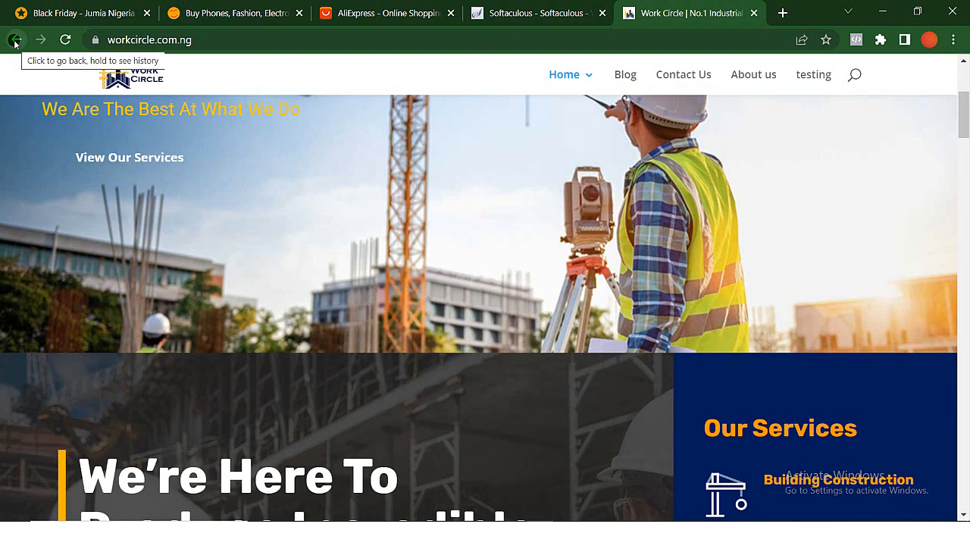
{"action": "left_click", "coordinate": [513, 10]}
{"action": "left_click", "coordinate": [542, 341]}
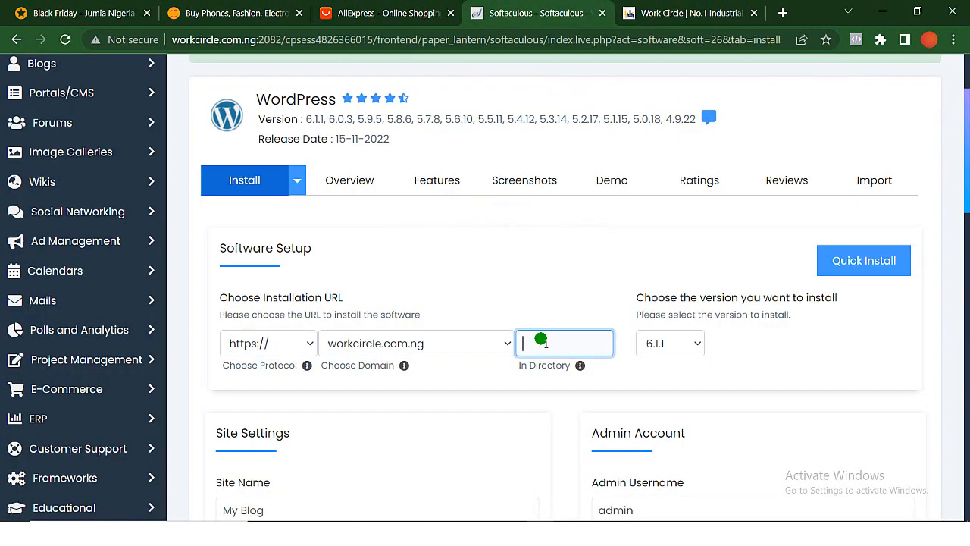
{"action": "type", "text": "ecomm"}
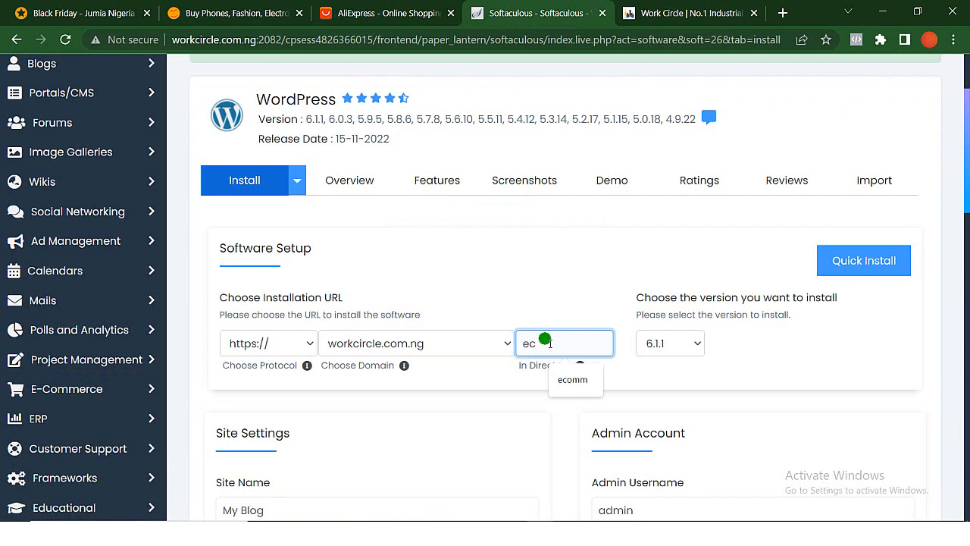
{"action": "left_click", "coordinate": [590, 388]}
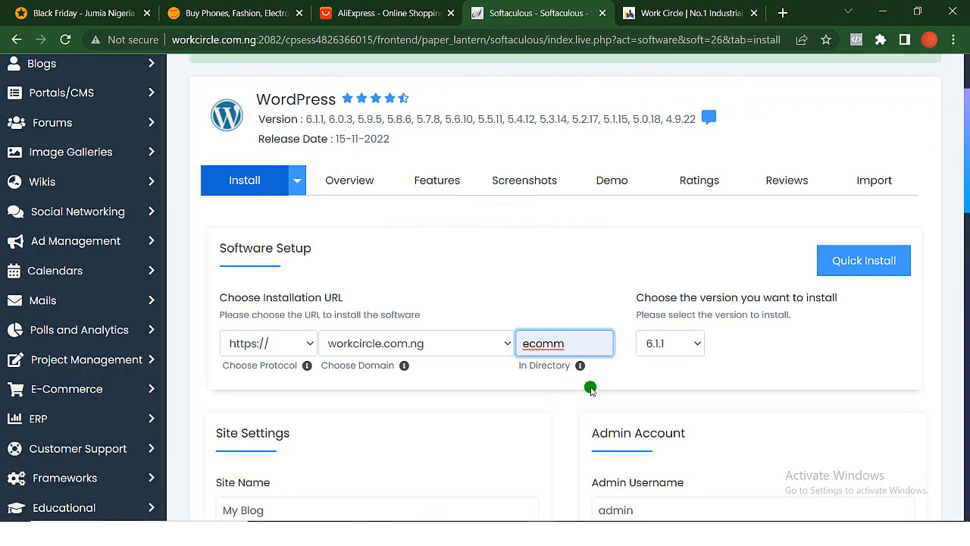
- Extend the admin password in the form's Admin Account section to make it stronger
{"action": "scroll", "coordinate": [591, 388], "scroll_direction": "down", "scroll_amount": 3}
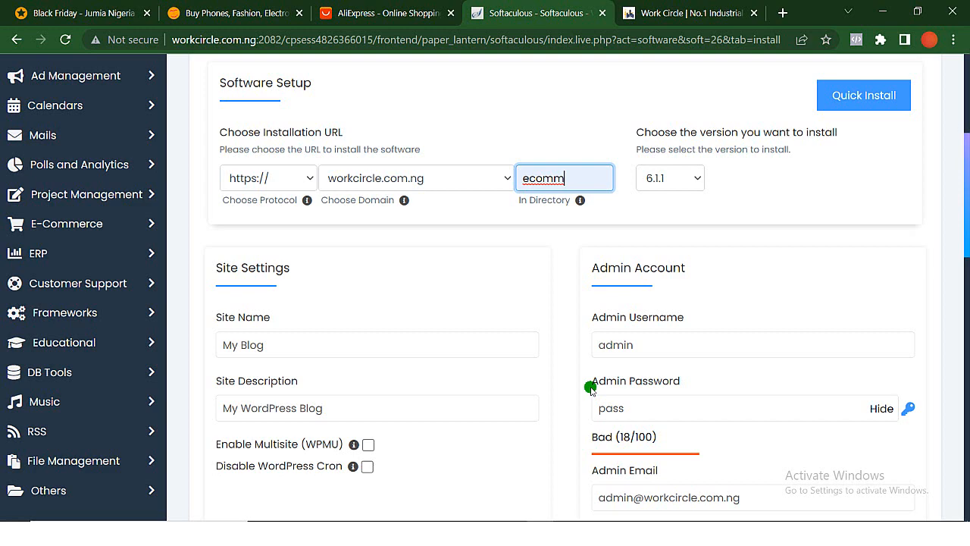
{"action": "scroll", "coordinate": [590, 388], "scroll_direction": "down", "scroll_amount": 1}
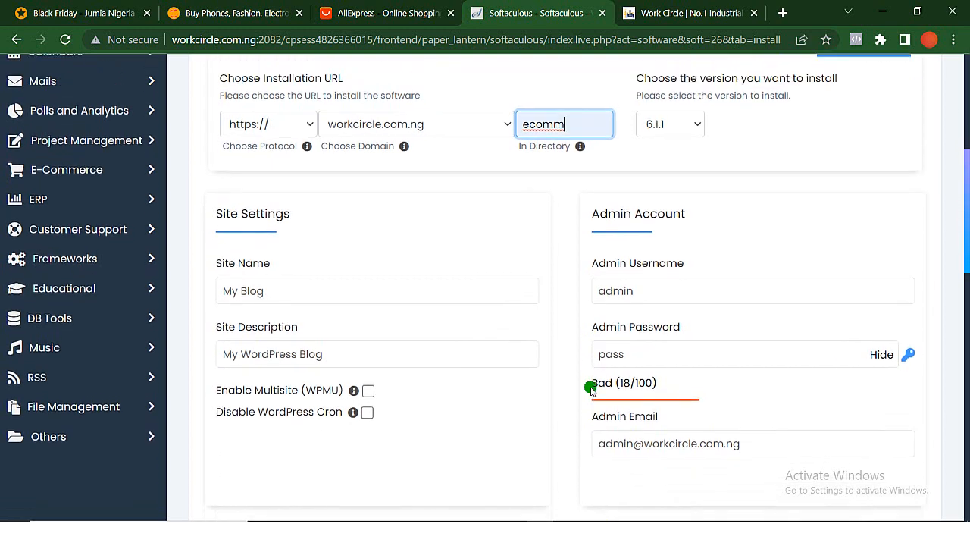
{"action": "left_click", "coordinate": [647, 371]}
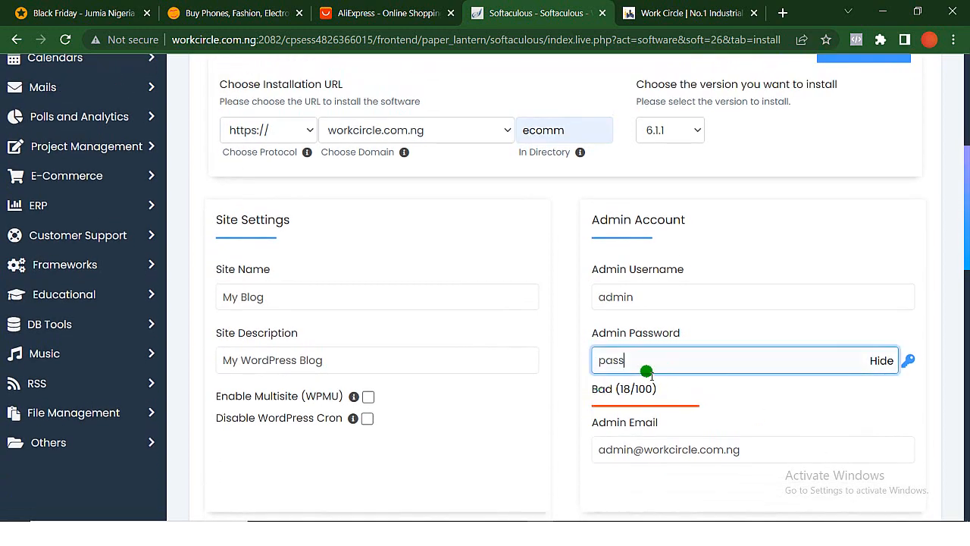
{"action": "type", "text": "@12"}
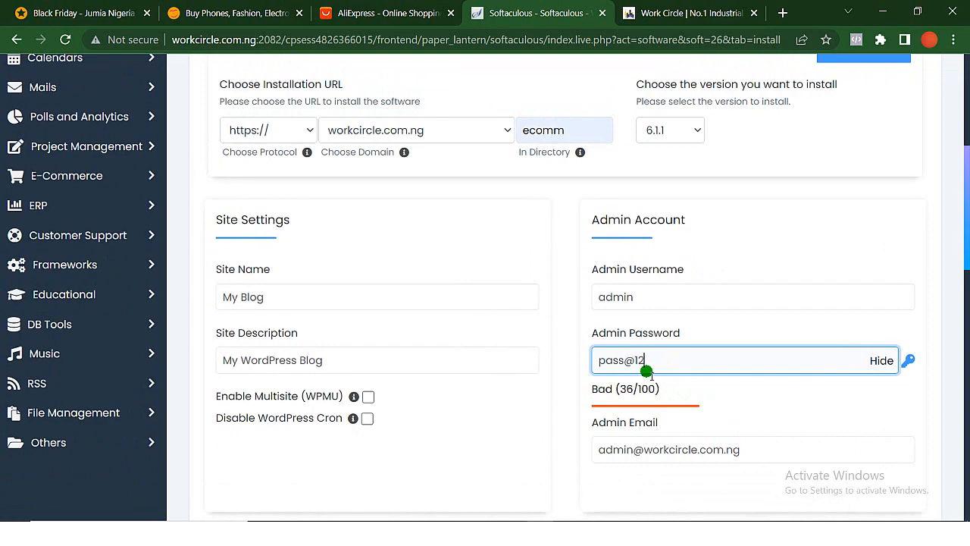
{"action": "type", "text": "3"}
- Keep the default language, plugin and theme selections and install WordPress
{"action": "scroll", "coordinate": [646, 352], "scroll_direction": "down", "scroll_amount": 5}
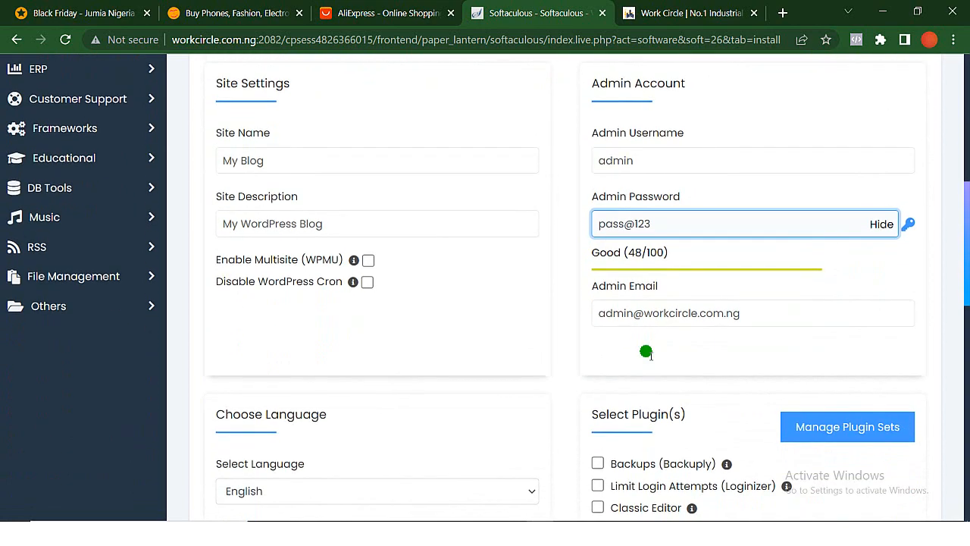
{"action": "scroll", "coordinate": [645, 352], "scroll_direction": "down", "scroll_amount": 8}
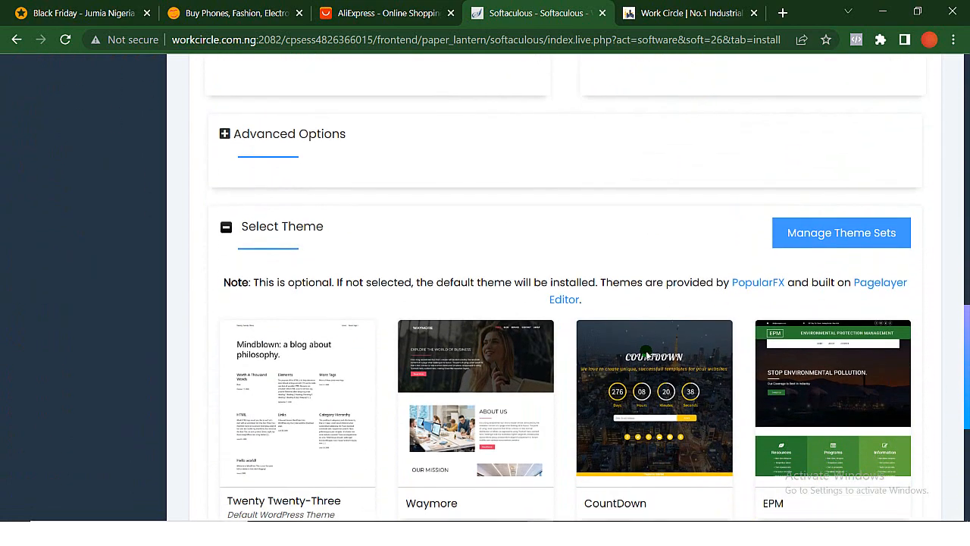
{"action": "scroll", "coordinate": [646, 352], "scroll_direction": "down", "scroll_amount": 1}
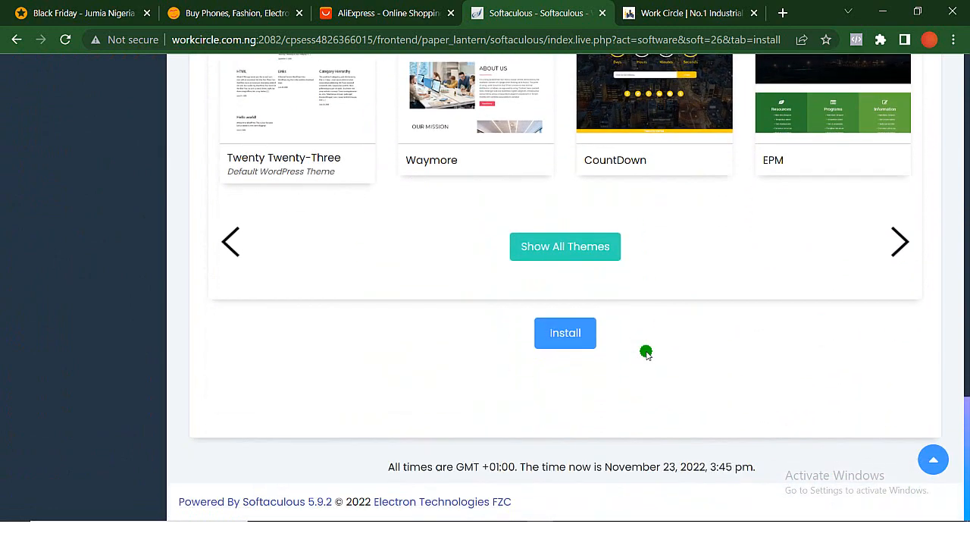
{"action": "left_click", "coordinate": [569, 341]}
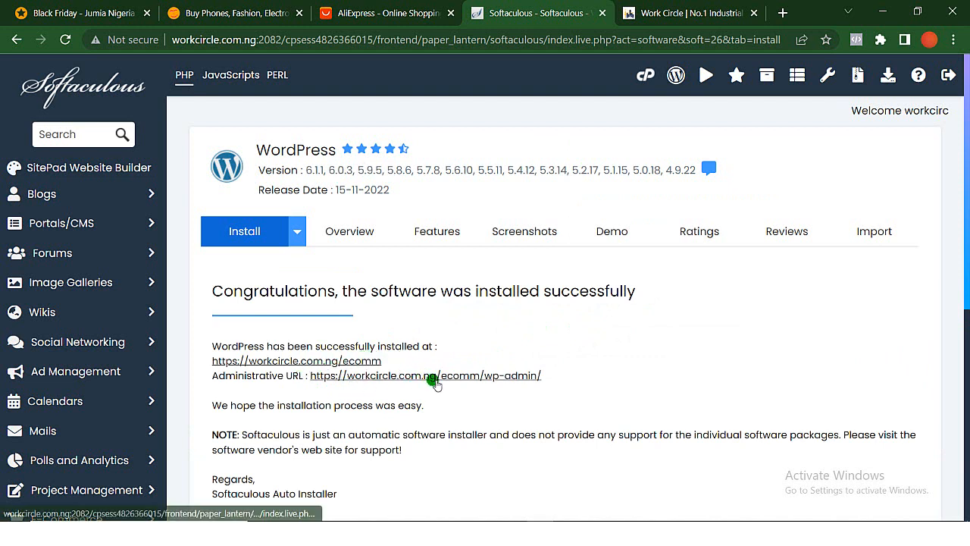
- Open the installed site workcircle.com.ng/ecomm in a new tab, look through its default blog homepage, and close it
{"action": "right_click", "coordinate": [361, 362]}
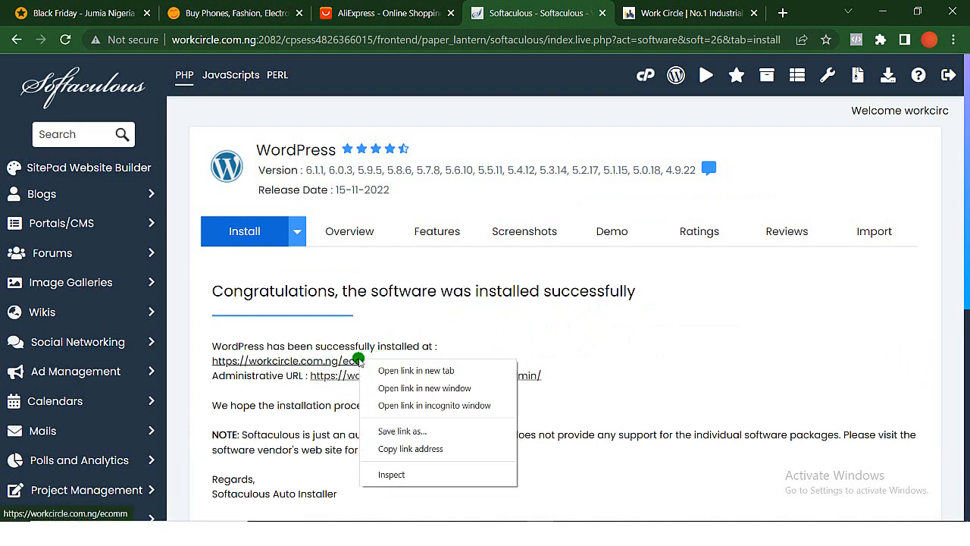
{"action": "left_click", "coordinate": [411, 371]}
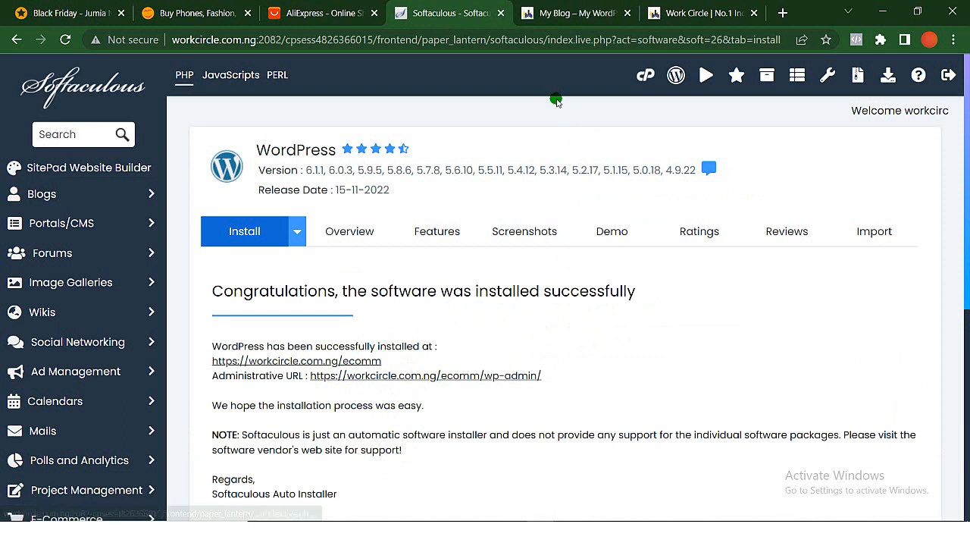
{"action": "left_click", "coordinate": [557, 14]}
{"action": "scroll", "coordinate": [203, 350], "scroll_direction": "down", "scroll_amount": 4}
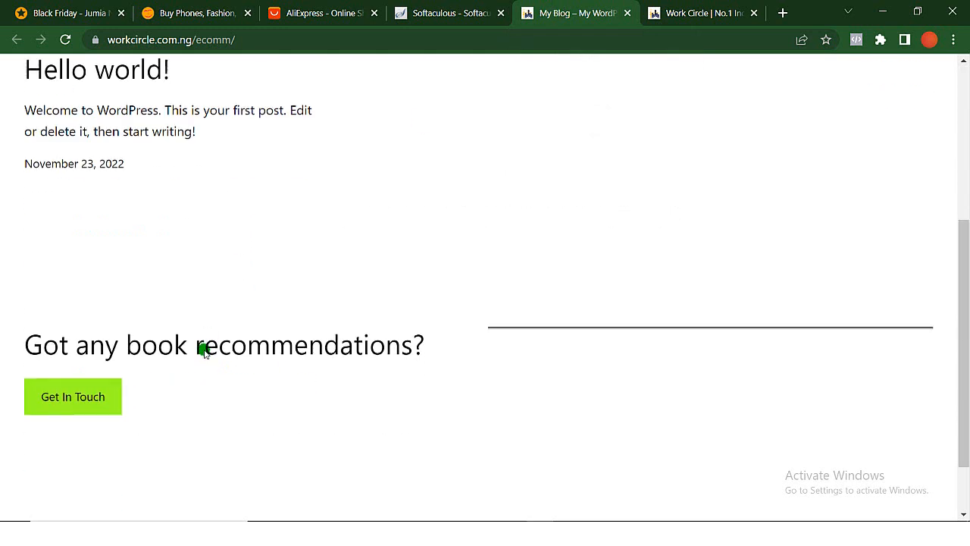
{"action": "scroll", "coordinate": [203, 350], "scroll_direction": "down", "scroll_amount": 1}
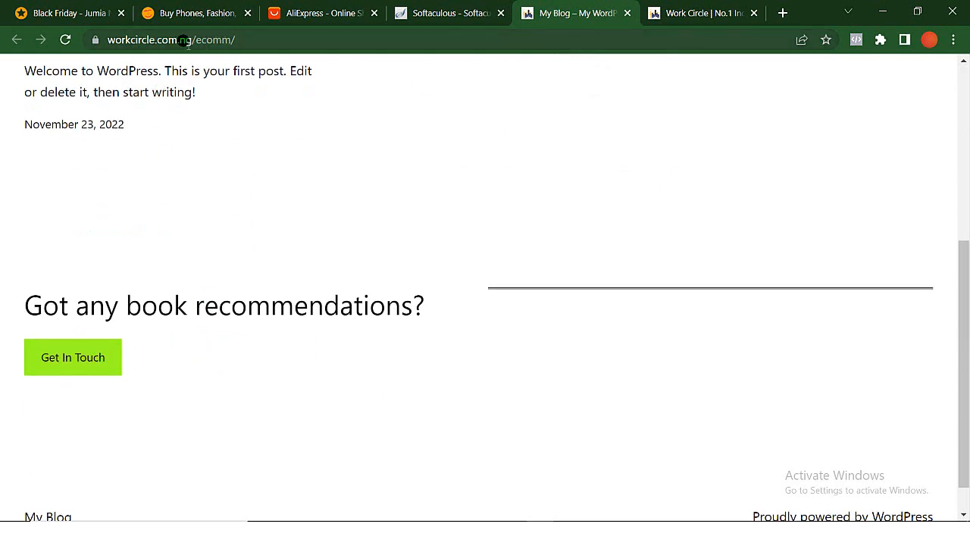
{"action": "left_click", "coordinate": [236, 35]}
{"action": "scroll", "coordinate": [469, 257], "scroll_direction": "up", "scroll_amount": 5}
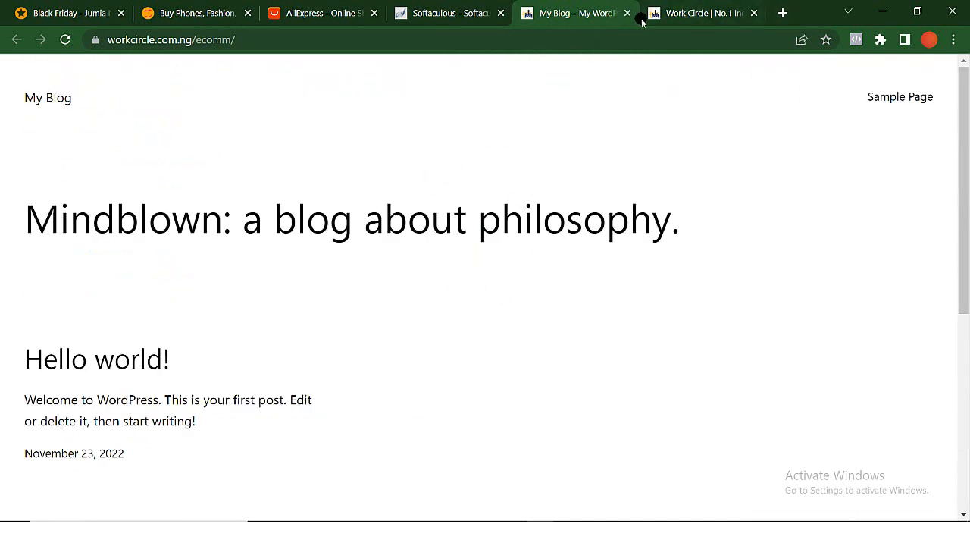
{"action": "scroll", "coordinate": [492, 310], "scroll_direction": "down", "scroll_amount": 4}
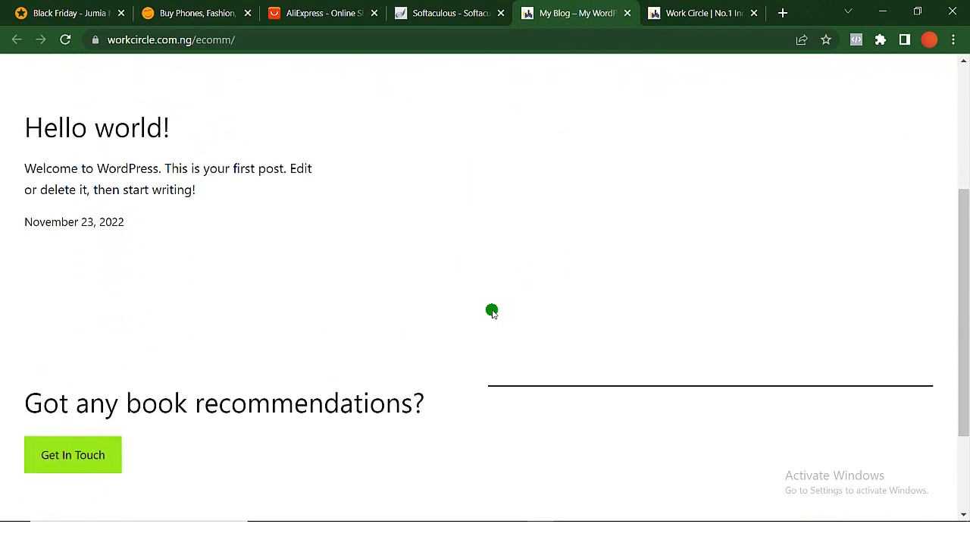
{"action": "scroll", "coordinate": [491, 310], "scroll_direction": "up", "scroll_amount": 4}
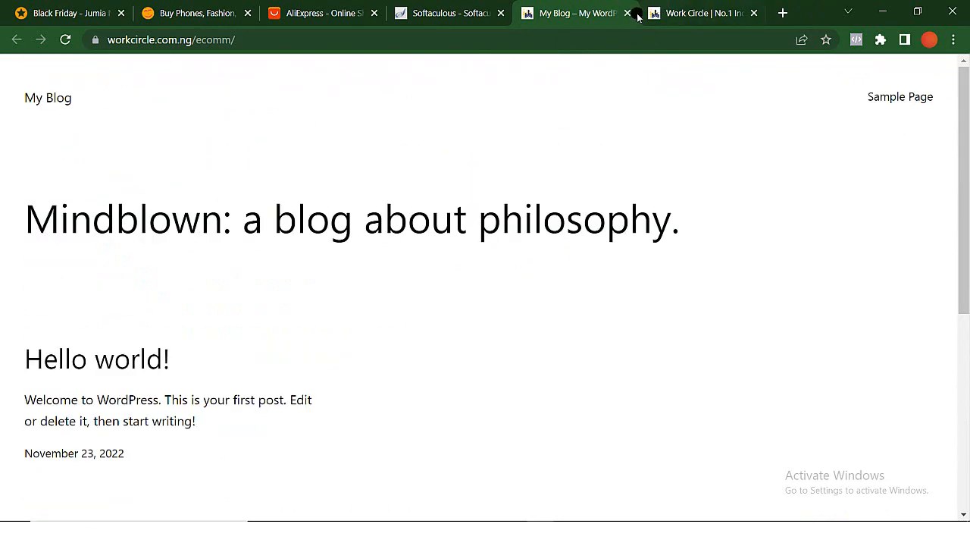
{"action": "left_click", "coordinate": [628, 13]}
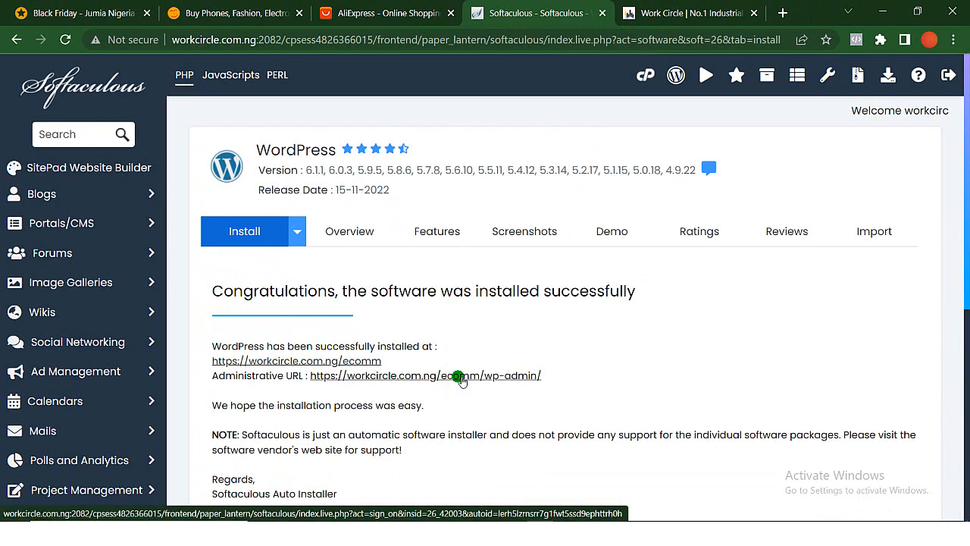
- Open the new WordPress site's admin dashboard from the administrative URL in a separate tab
{"action": "right_click", "coordinate": [459, 378]}
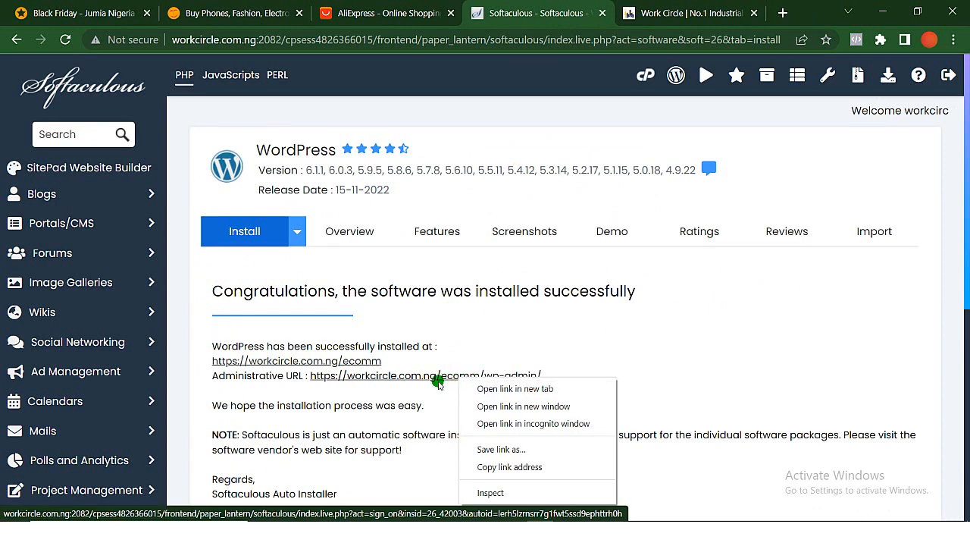
{"action": "left_click", "coordinate": [437, 377]}
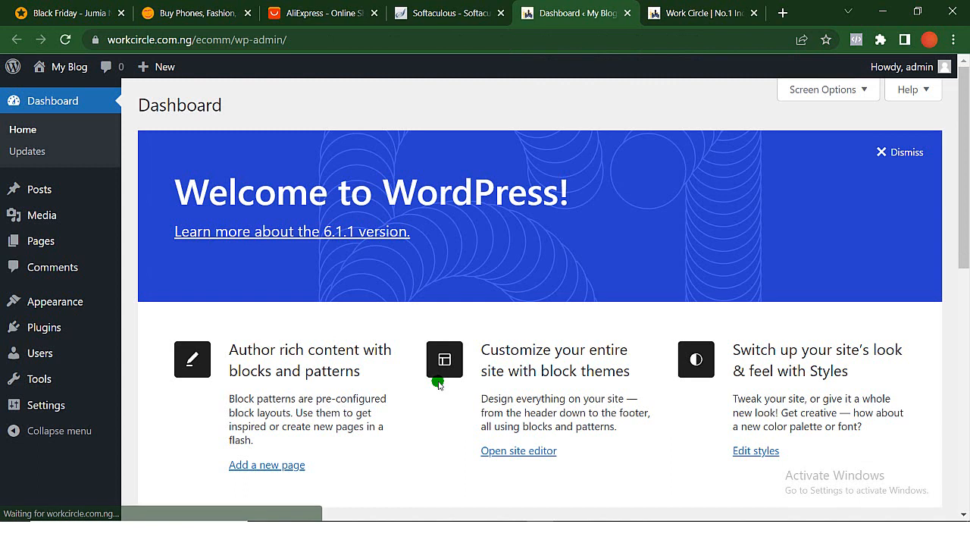
{"action": "mouse_move", "coordinate": [112, 306]}
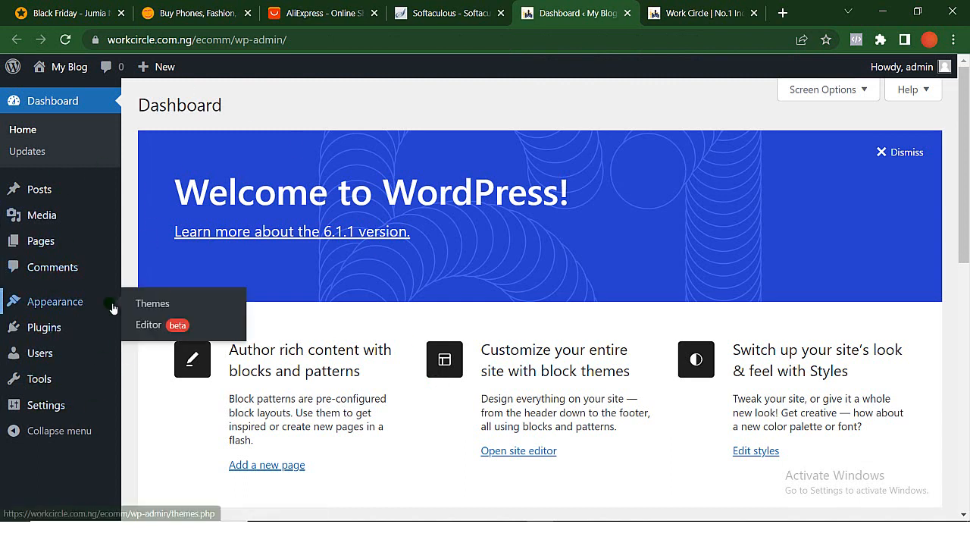
- Install and activate the Classic Editor plugin from the featured plugins, and look over the installed plugins list
{"action": "mouse_move", "coordinate": [88, 329]}
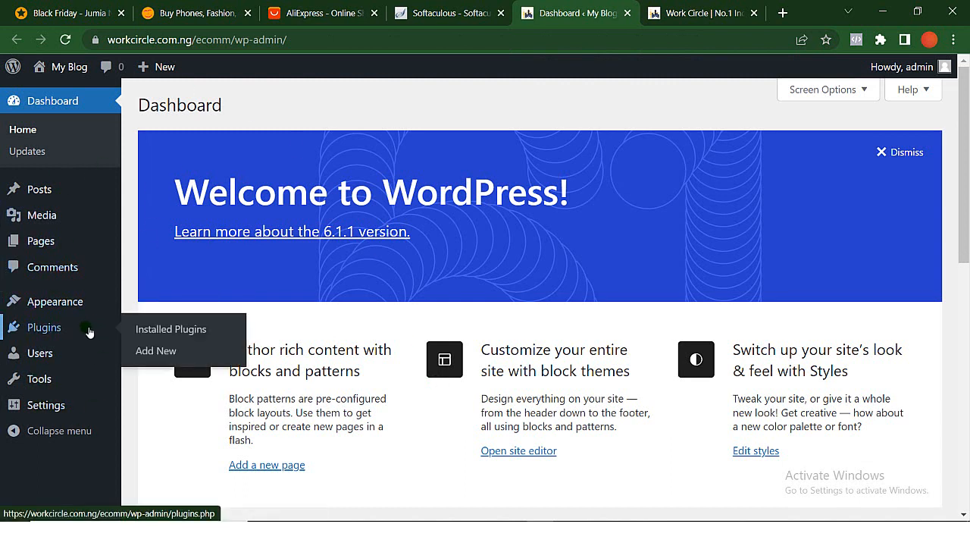
{"action": "left_click", "coordinate": [177, 334]}
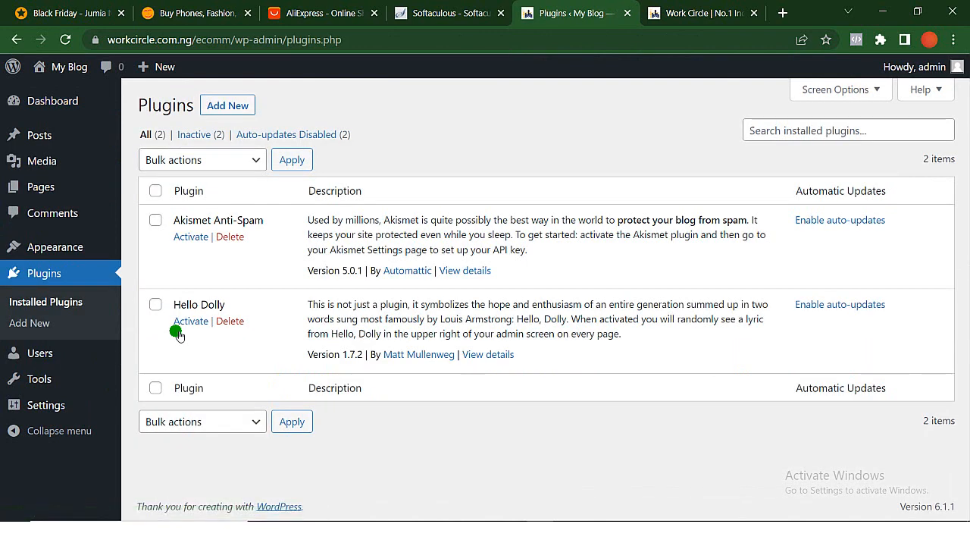
{"action": "left_click", "coordinate": [230, 108]}
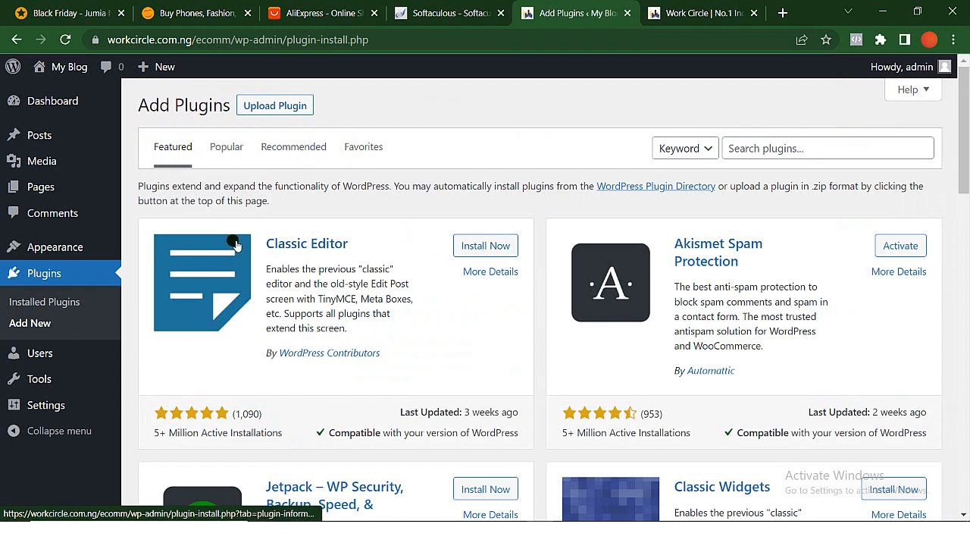
{"action": "left_click", "coordinate": [485, 258]}
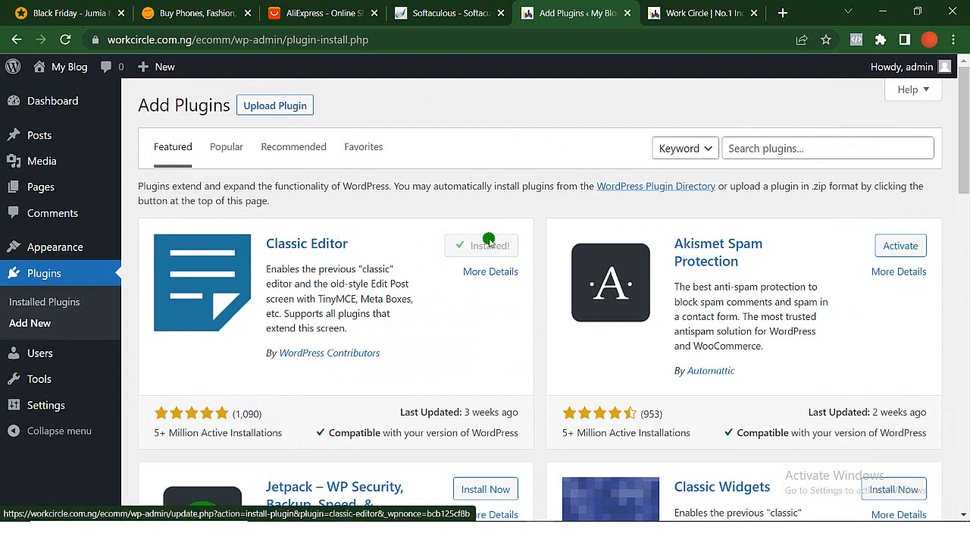
{"action": "left_click", "coordinate": [489, 248]}
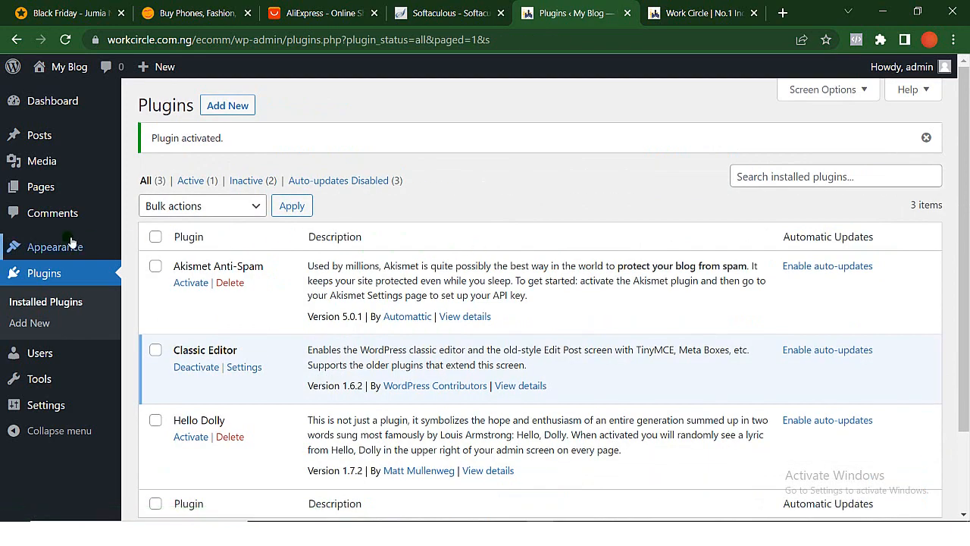
{"action": "scroll", "coordinate": [368, 178], "scroll_direction": "down", "scroll_amount": 1}
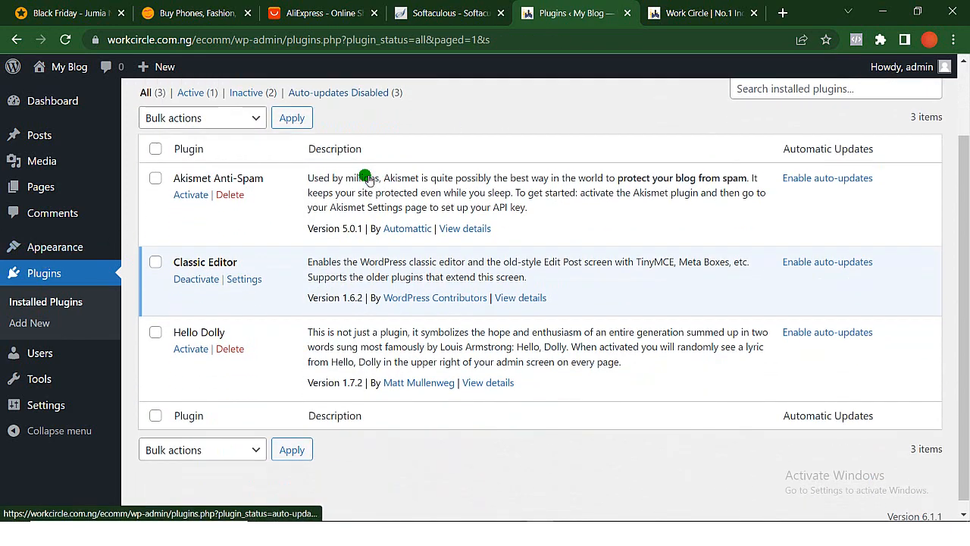
{"action": "scroll", "coordinate": [368, 179], "scroll_direction": "up", "scroll_amount": 1}
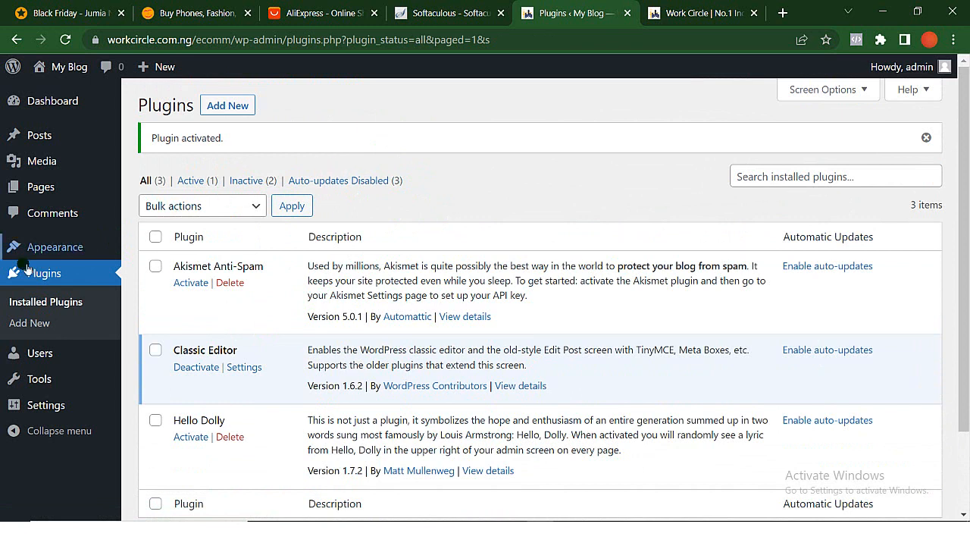
- Go to the site's themes, start adding a new theme, and open the upload form for a .zip theme
{"action": "mouse_move", "coordinate": [63, 249]}
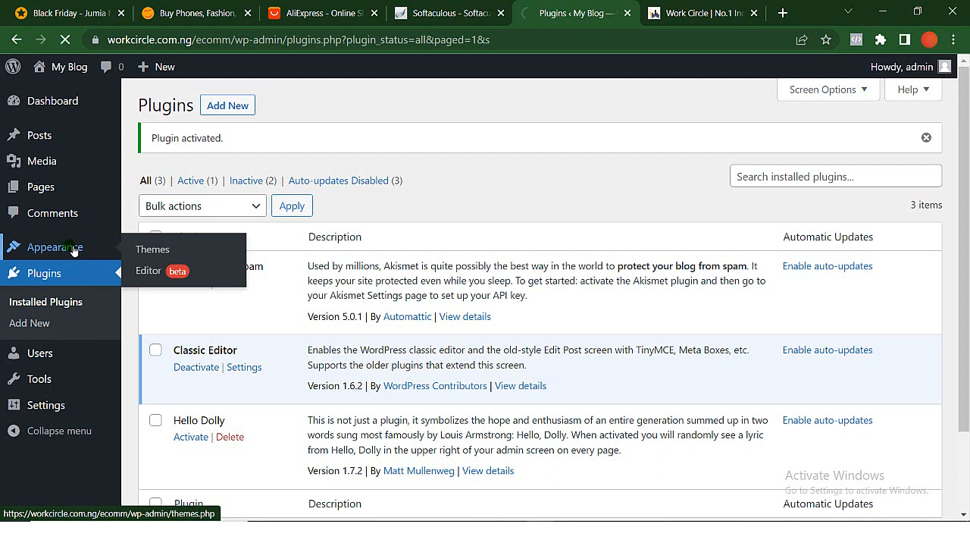
{"action": "left_click", "coordinate": [155, 248]}
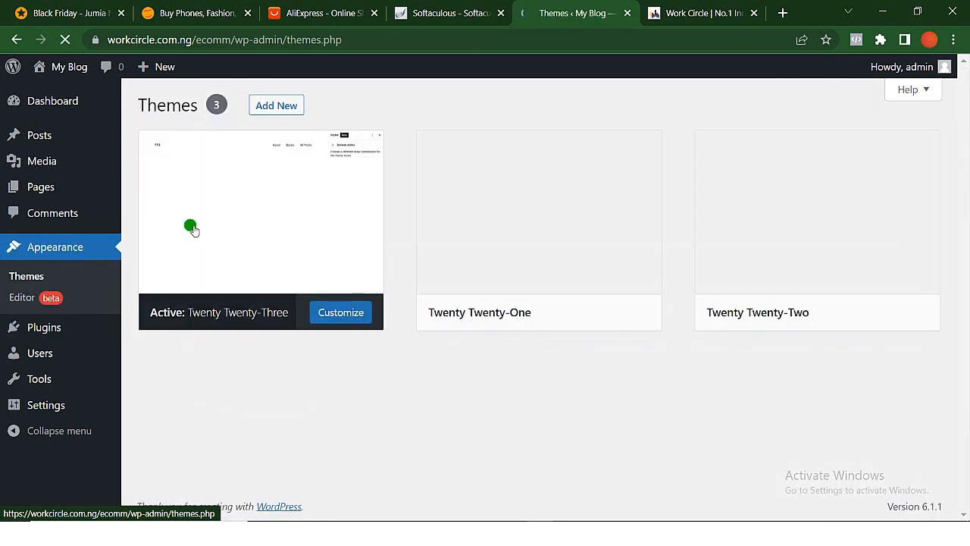
{"action": "mouse_move", "coordinate": [511, 298]}
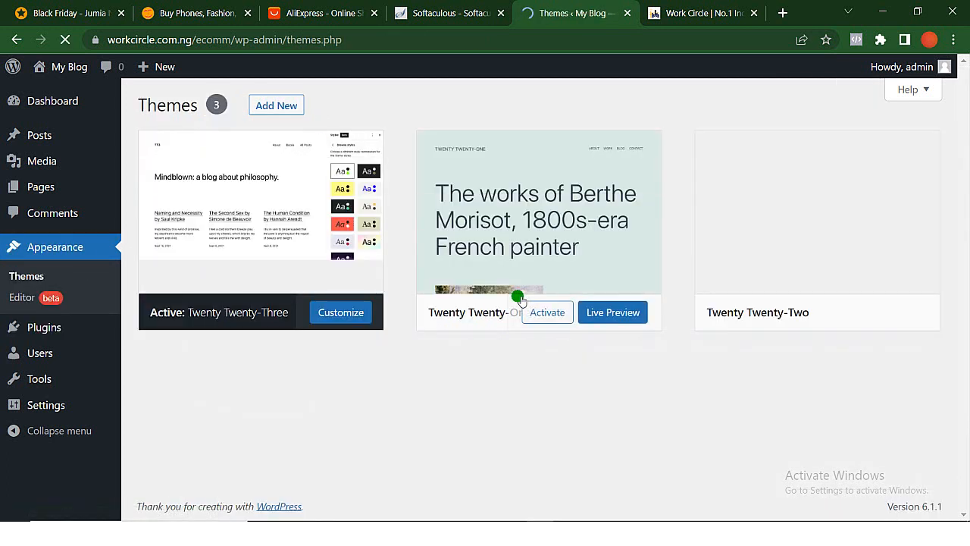
{"action": "left_click", "coordinate": [281, 108]}
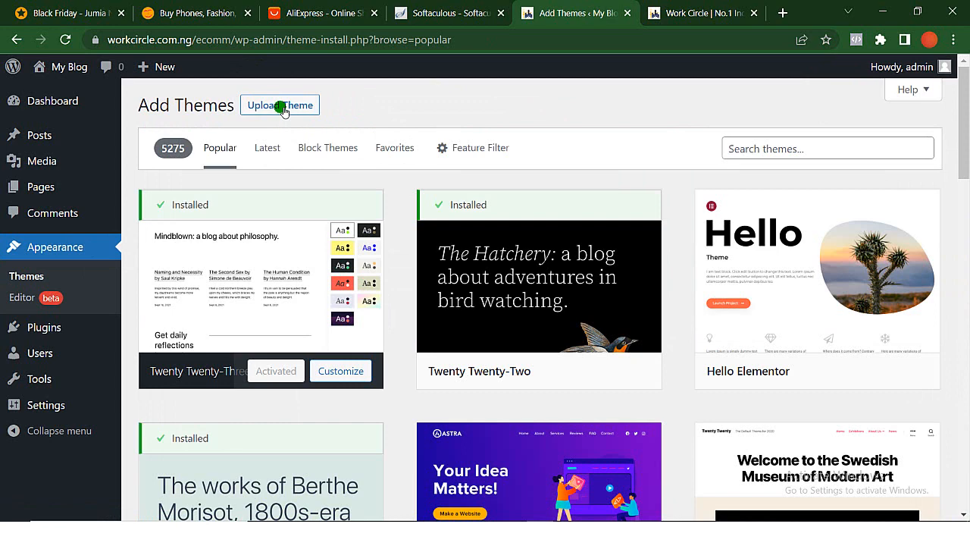
{"action": "left_click", "coordinate": [280, 106]}
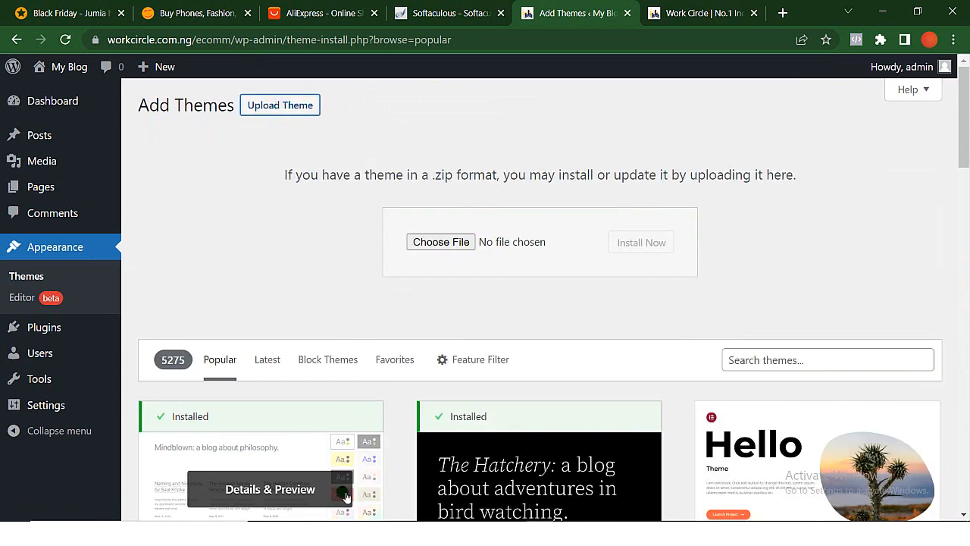
- Install the theme from basel.zip, stored in the Basel Theme folder under ECOMMERCE and basel ecom, and activate it
{"action": "left_click", "coordinate": [334, 534]}
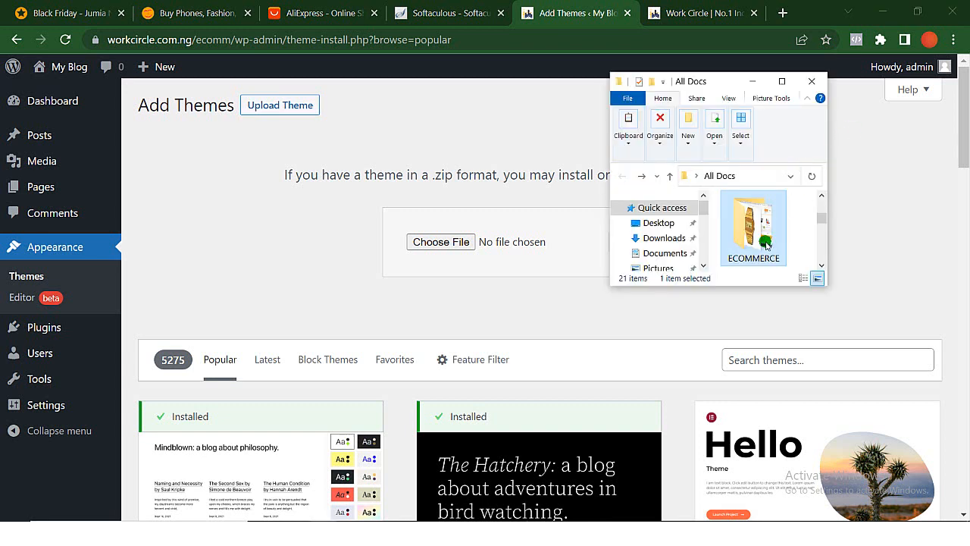
{"action": "double_click", "coordinate": [765, 244]}
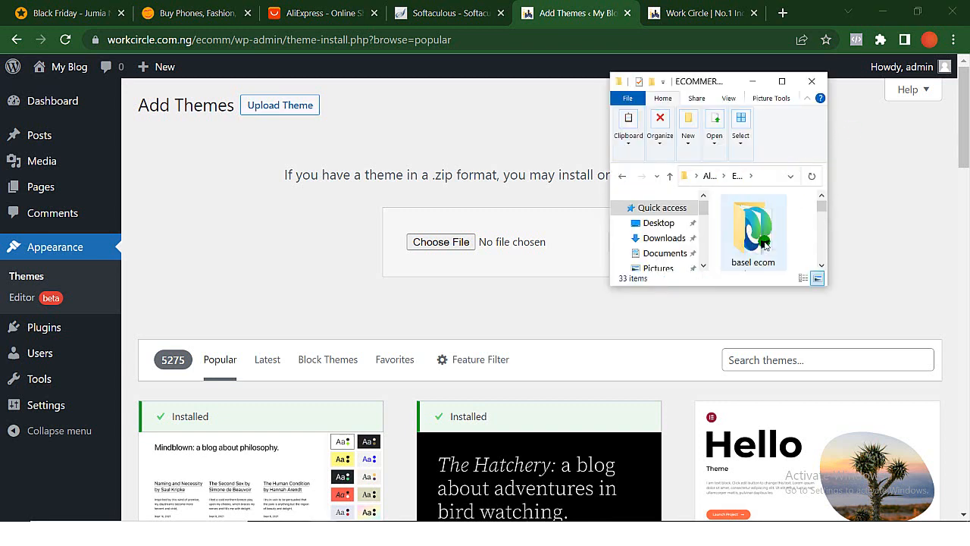
{"action": "double_click", "coordinate": [754, 235]}
{"action": "left_click", "coordinate": [748, 218]}
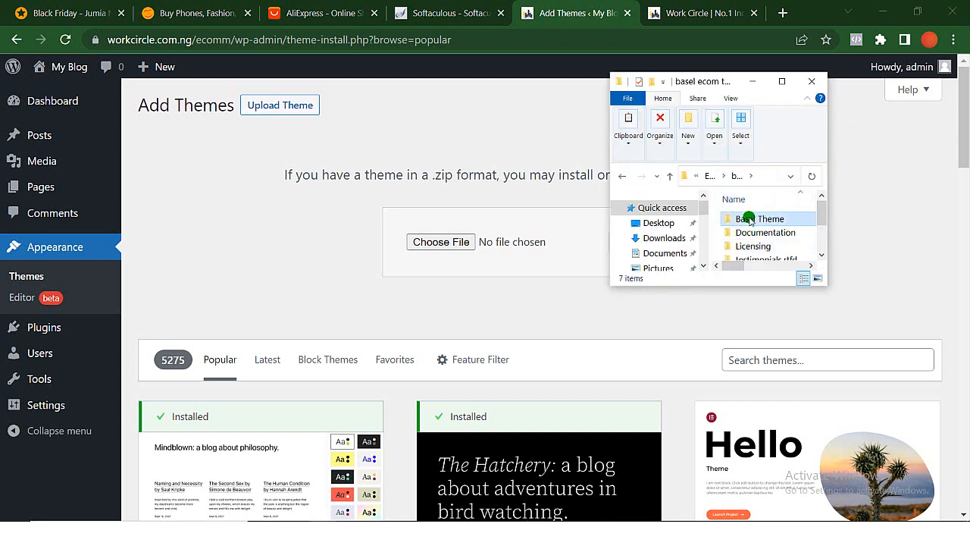
{"action": "double_click", "coordinate": [749, 218]}
{"action": "left_click", "coordinate": [748, 246]}
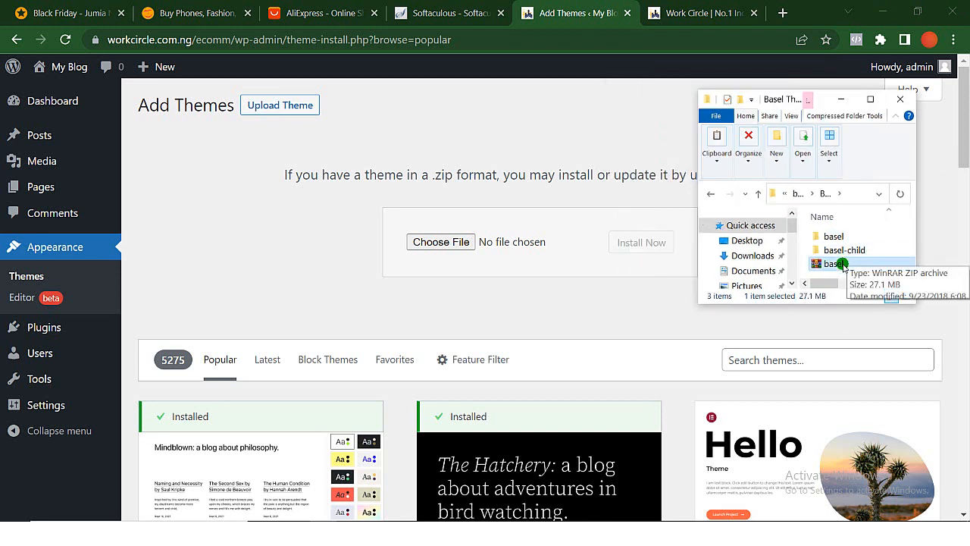
{"action": "left_click_drag", "start_coordinate": [842, 265], "coordinate": [497, 276]}
{"action": "left_click_drag", "start_coordinate": [484, 253], "coordinate": [470, 244]}
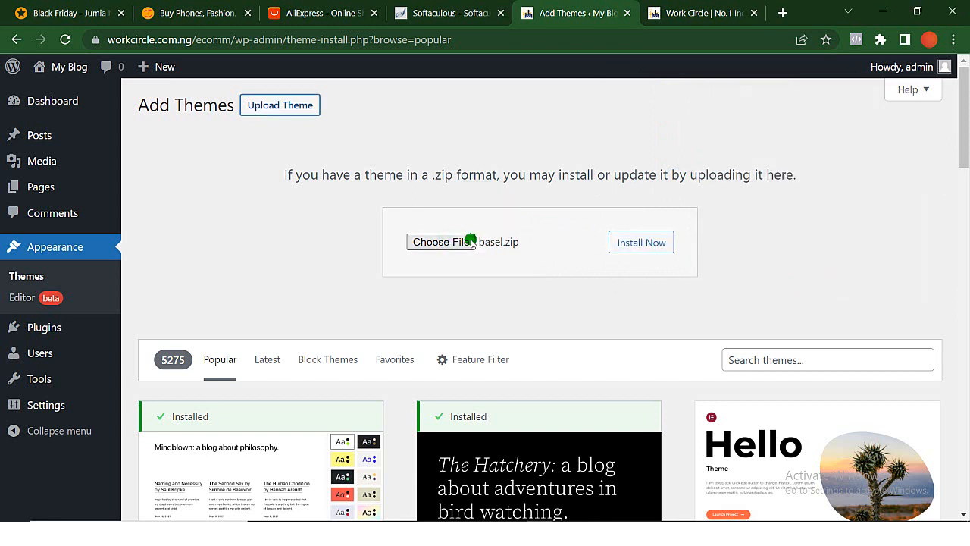
{"action": "left_click", "coordinate": [630, 248]}
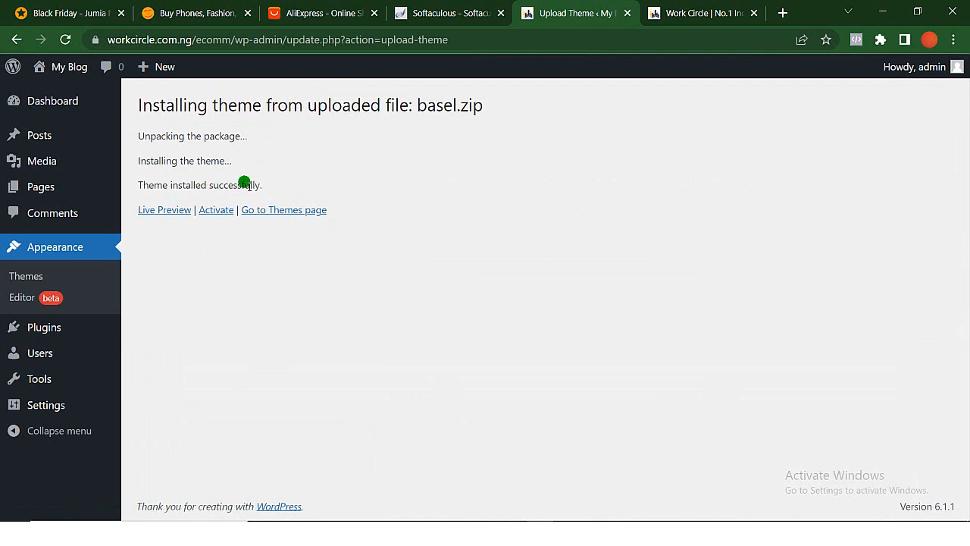
{"action": "left_click", "coordinate": [216, 210]}
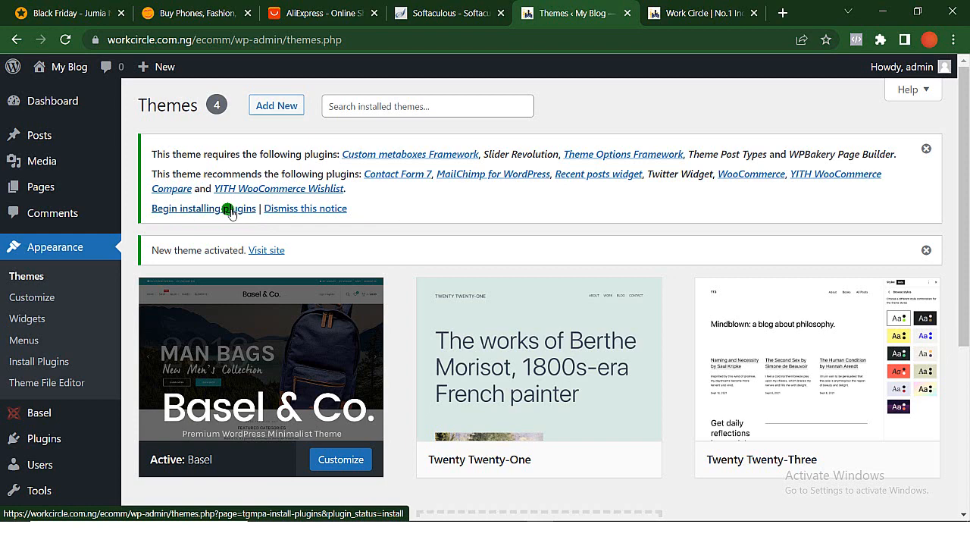
- Bulk-install all plugins the Basel theme requires and recommends, and review the installation log down to YITH WooCommerce Wishlist
{"action": "left_click", "coordinate": [231, 214]}
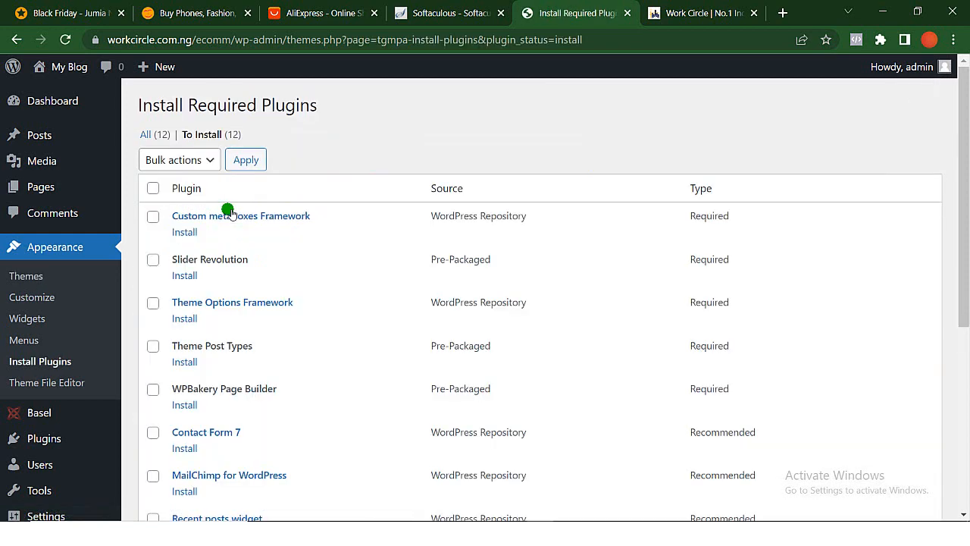
{"action": "scroll", "coordinate": [168, 285], "scroll_direction": "down", "scroll_amount": 5}
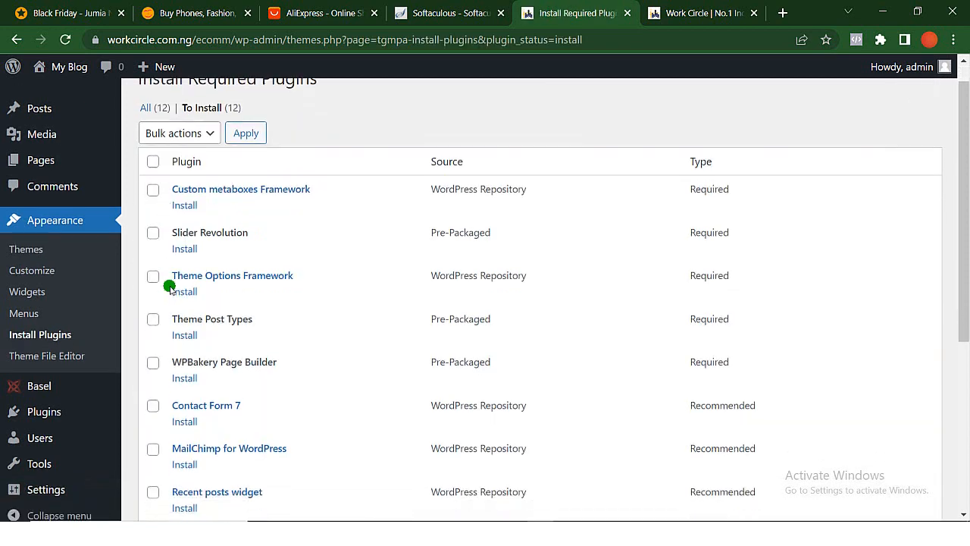
{"action": "scroll", "coordinate": [168, 285], "scroll_direction": "up", "scroll_amount": 5}
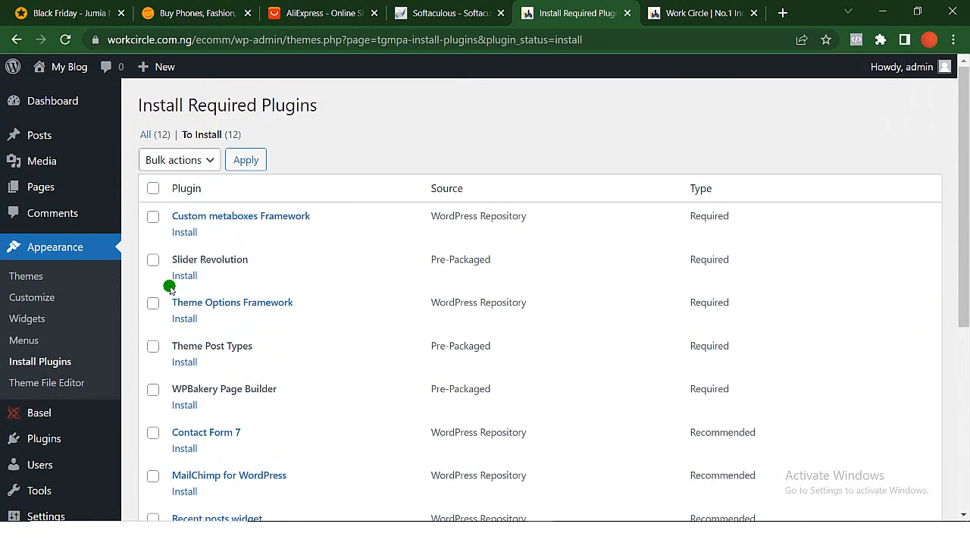
{"action": "left_click", "coordinate": [153, 188]}
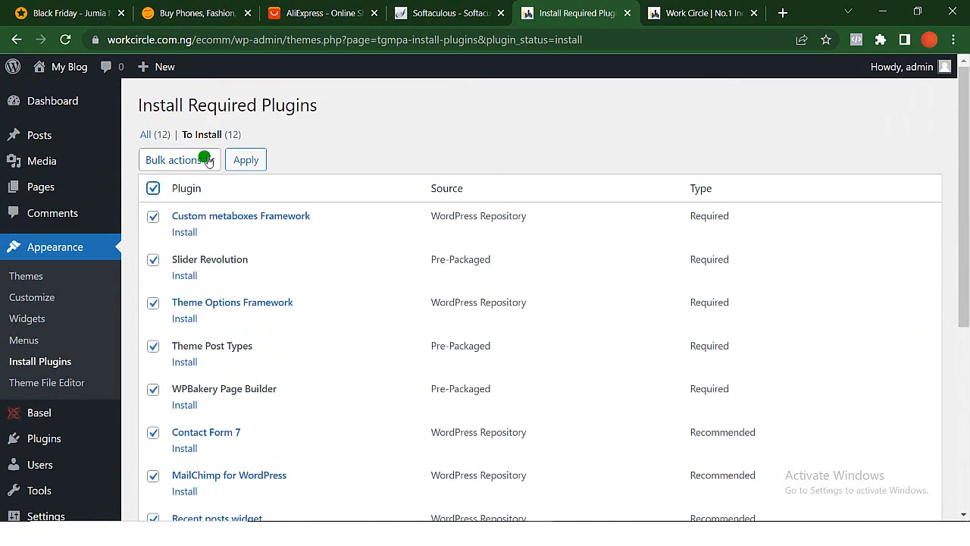
{"action": "left_click", "coordinate": [203, 159]}
{"action": "left_click", "coordinate": [171, 195]}
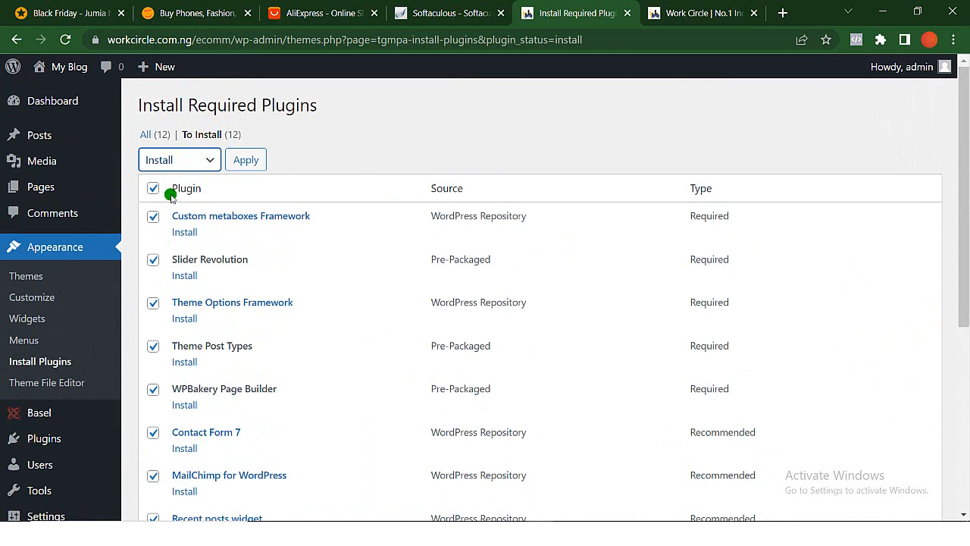
{"action": "left_click", "coordinate": [250, 160]}
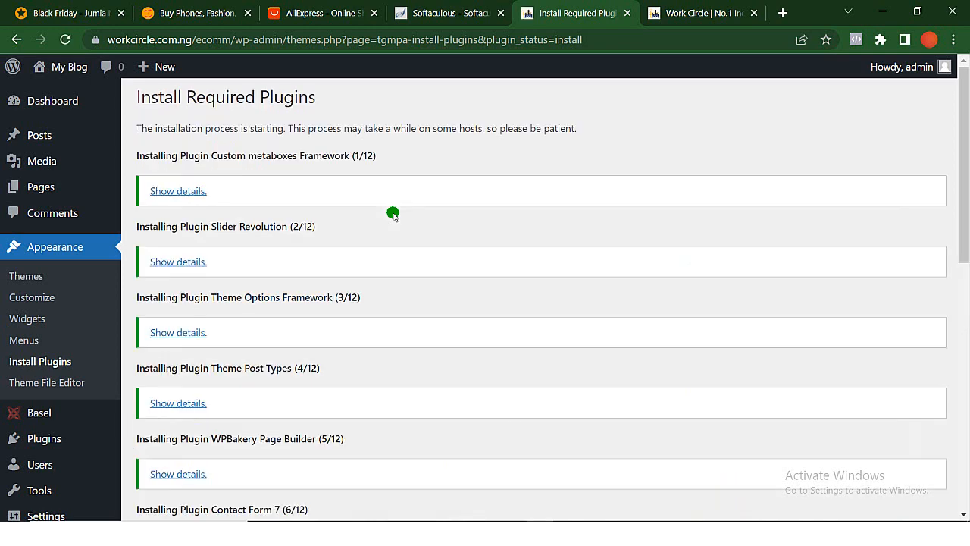
{"action": "scroll", "coordinate": [392, 214], "scroll_direction": "down", "scroll_amount": 4}
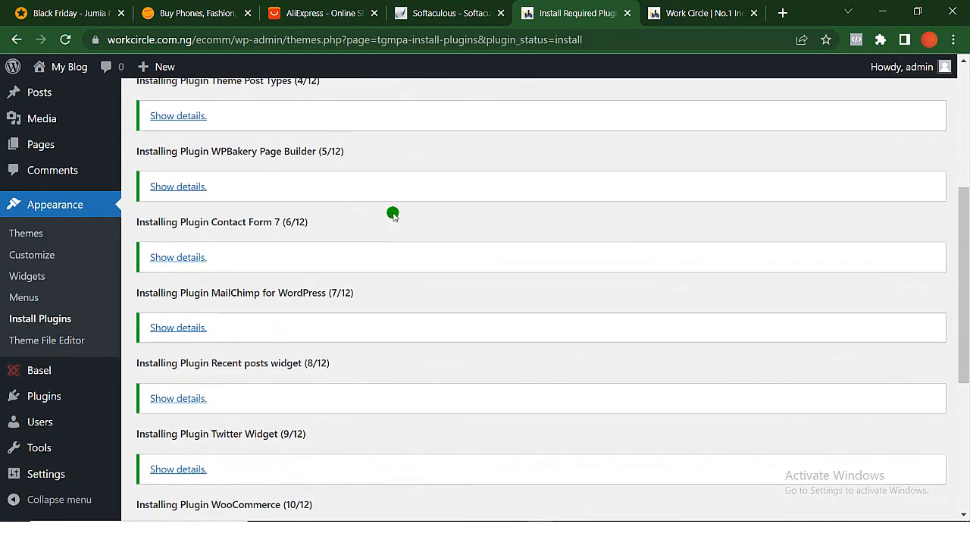
{"action": "scroll", "coordinate": [392, 215], "scroll_direction": "down", "scroll_amount": 3}
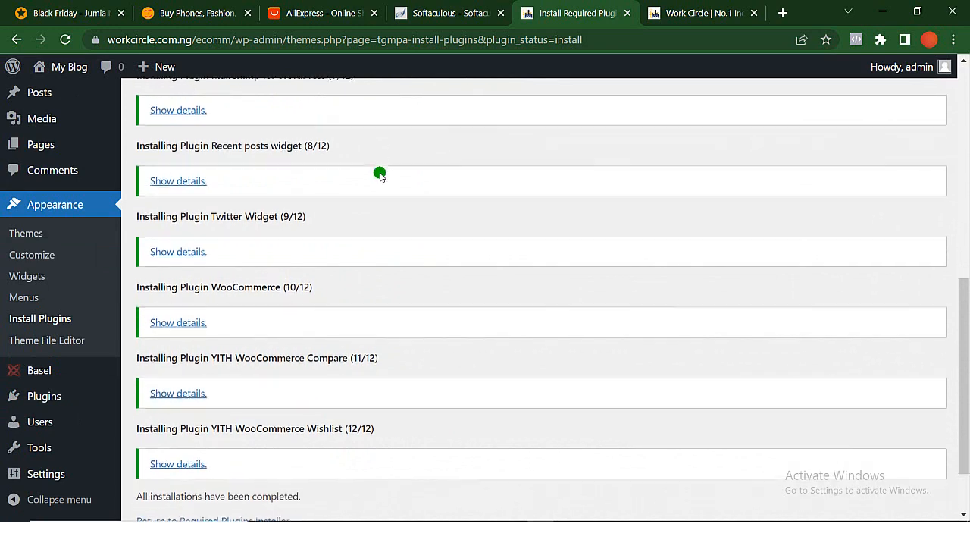
{"action": "scroll", "coordinate": [380, 174], "scroll_direction": "down", "scroll_amount": 1}
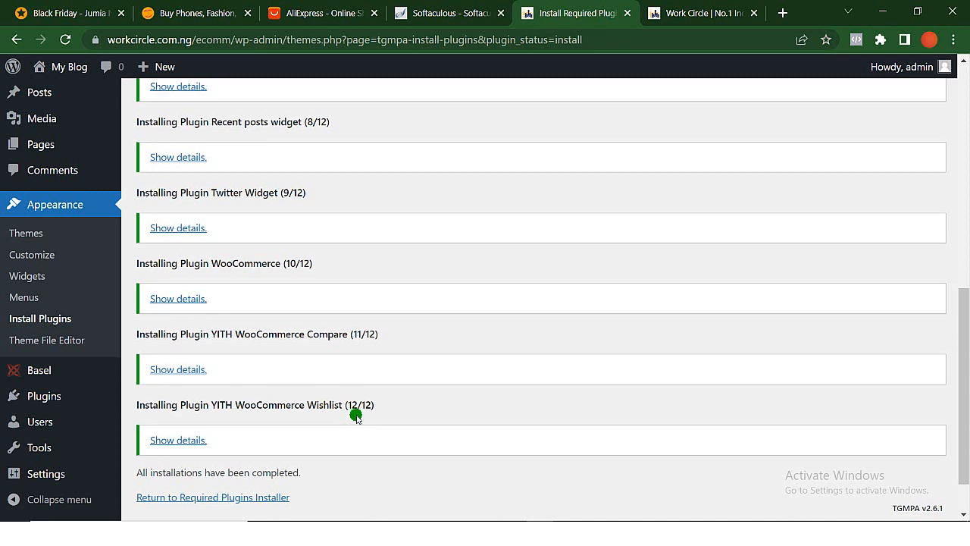
{"action": "scroll", "coordinate": [354, 413], "scroll_direction": "down", "scroll_amount": 1}
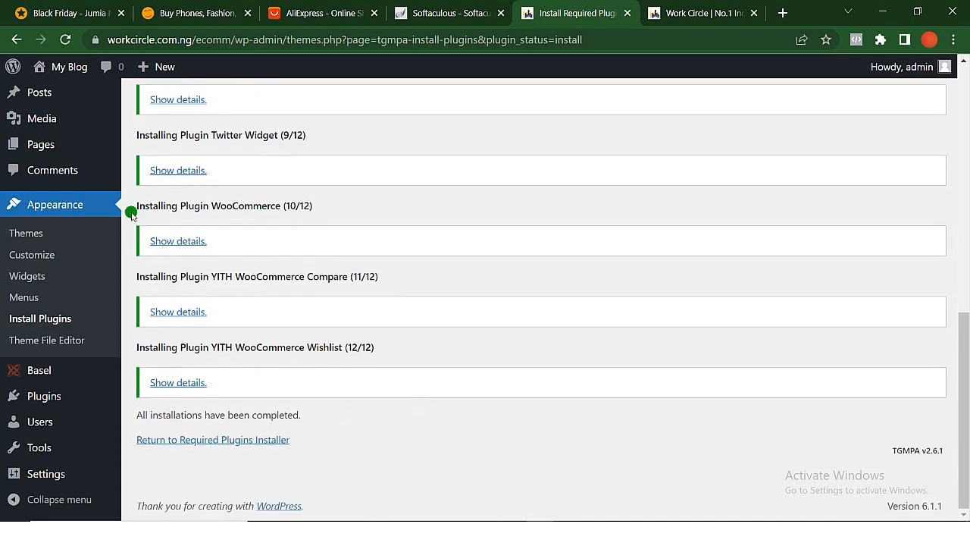
- Return to the WordPress dashboard and begin activating the theme's inactive plugins from the notice
{"action": "mouse_move", "coordinate": [82, 120]}
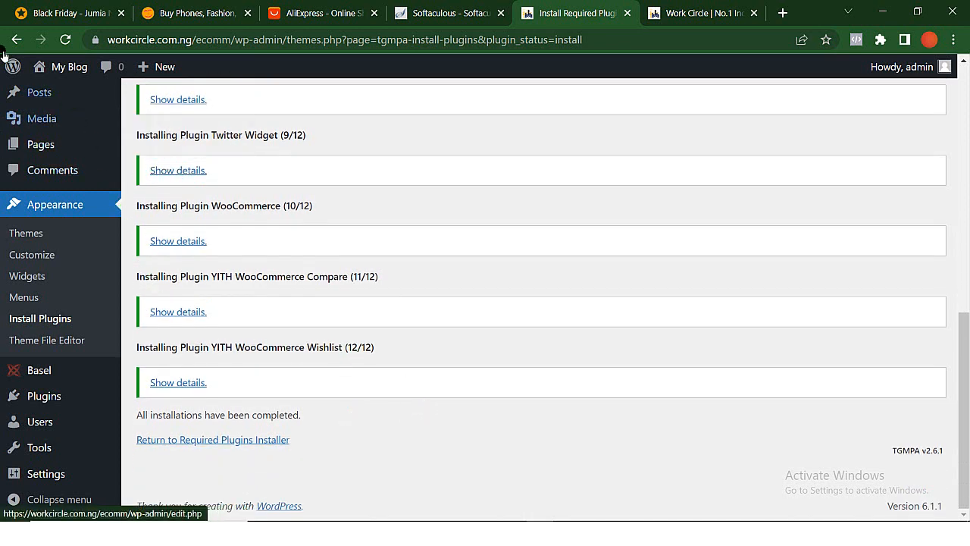
{"action": "mouse_move", "coordinate": [55, 78]}
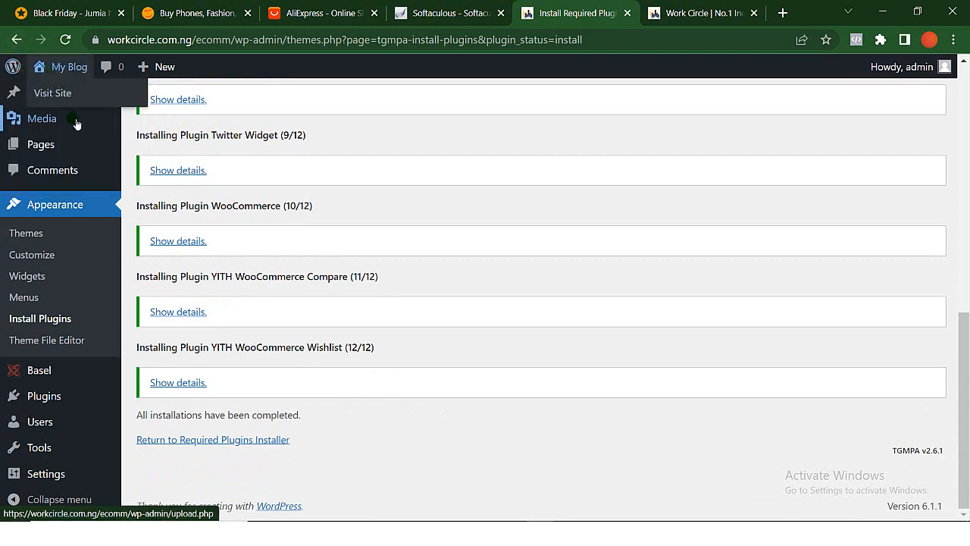
{"action": "scroll", "coordinate": [92, 204], "scroll_direction": "up", "scroll_amount": 6}
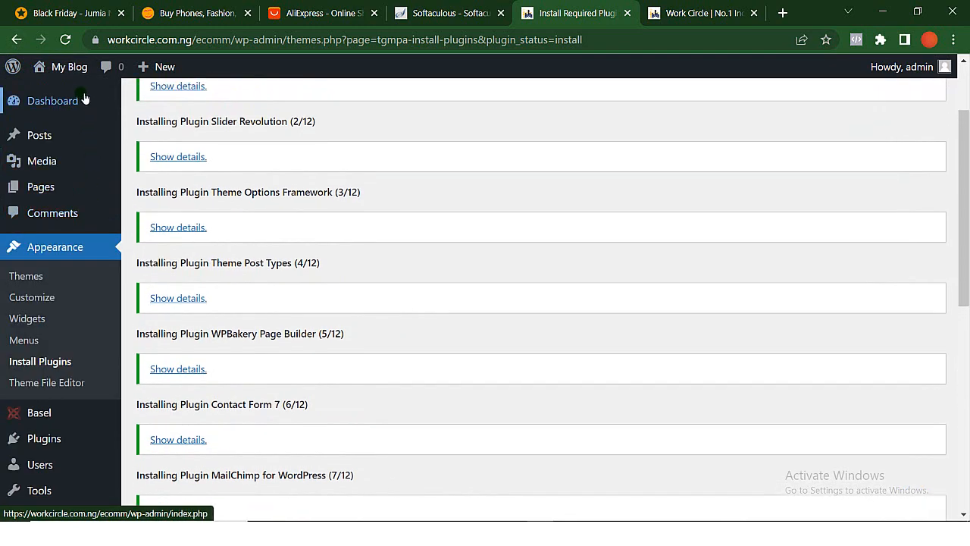
{"action": "left_click", "coordinate": [67, 106]}
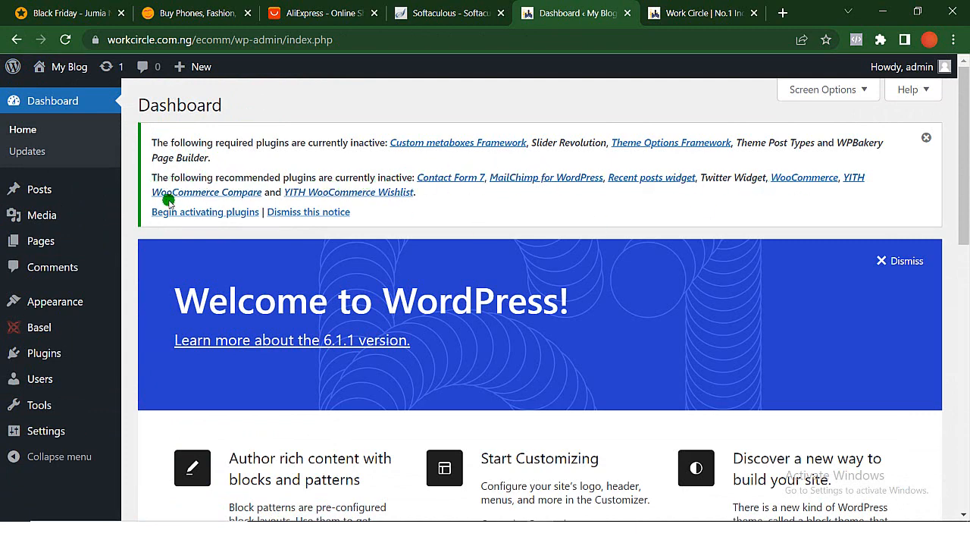
{"action": "scroll", "coordinate": [185, 282], "scroll_direction": "down", "scroll_amount": 1}
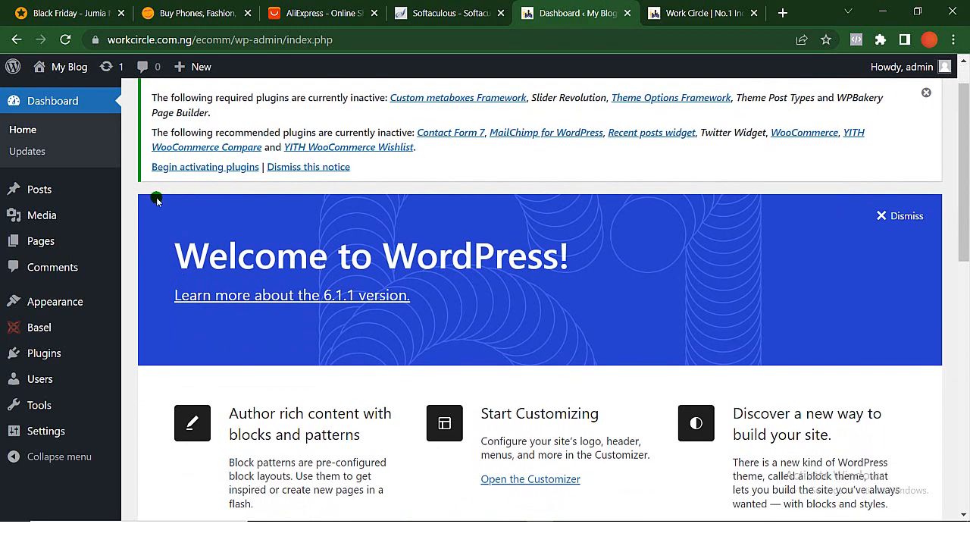
{"action": "left_click", "coordinate": [199, 169]}
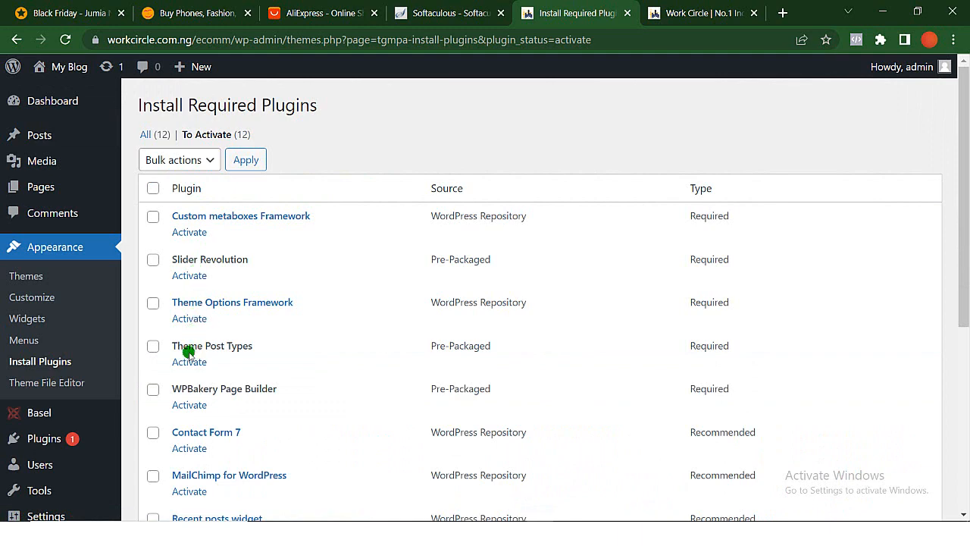
- Look through the plugins awaiting activation, select them all, and bulk-activate them
{"action": "scroll", "coordinate": [194, 432], "scroll_direction": "down", "scroll_amount": 2}
{"action": "scroll", "coordinate": [195, 433], "scroll_direction": "down", "scroll_amount": 3}
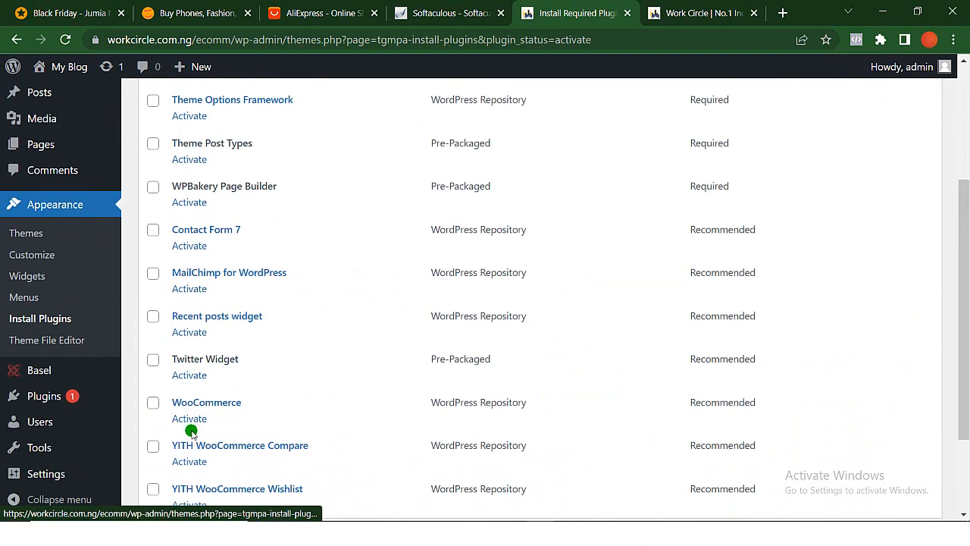
{"action": "scroll", "coordinate": [191, 433], "scroll_direction": "up", "scroll_amount": 5}
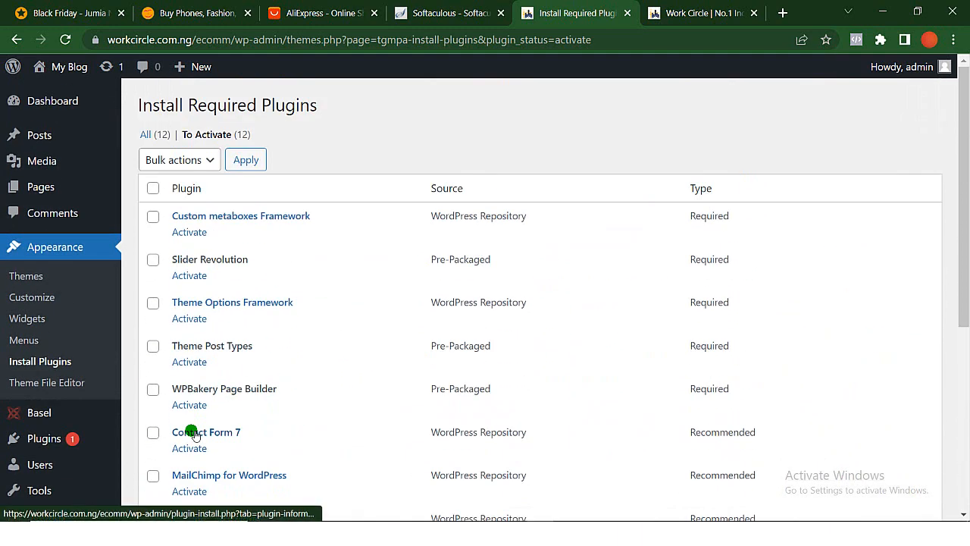
{"action": "left_click", "coordinate": [153, 189]}
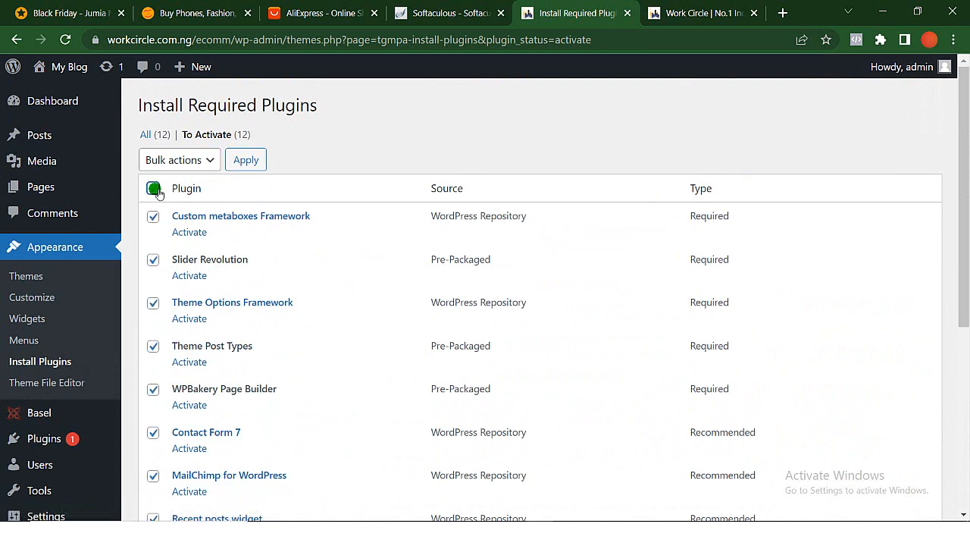
{"action": "left_click", "coordinate": [204, 161]}
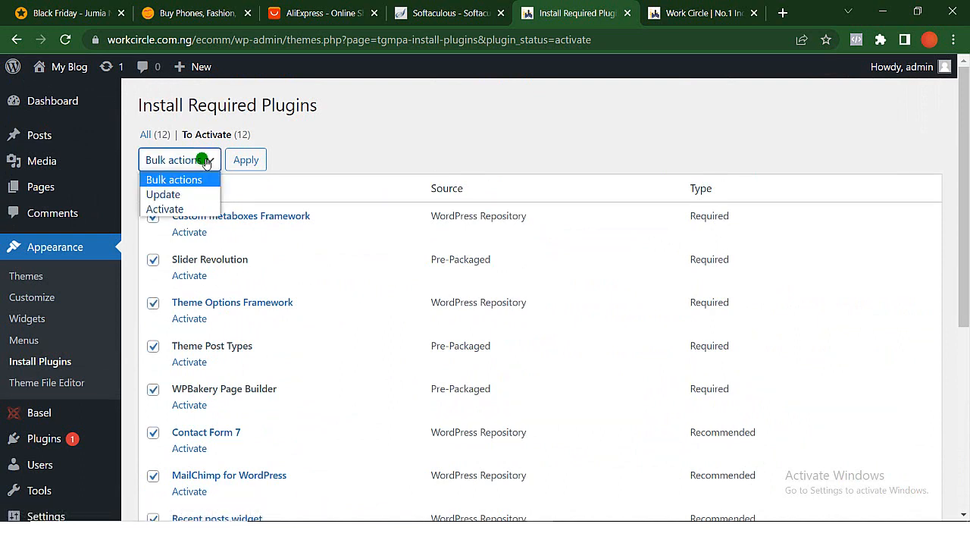
{"action": "left_click", "coordinate": [184, 210]}
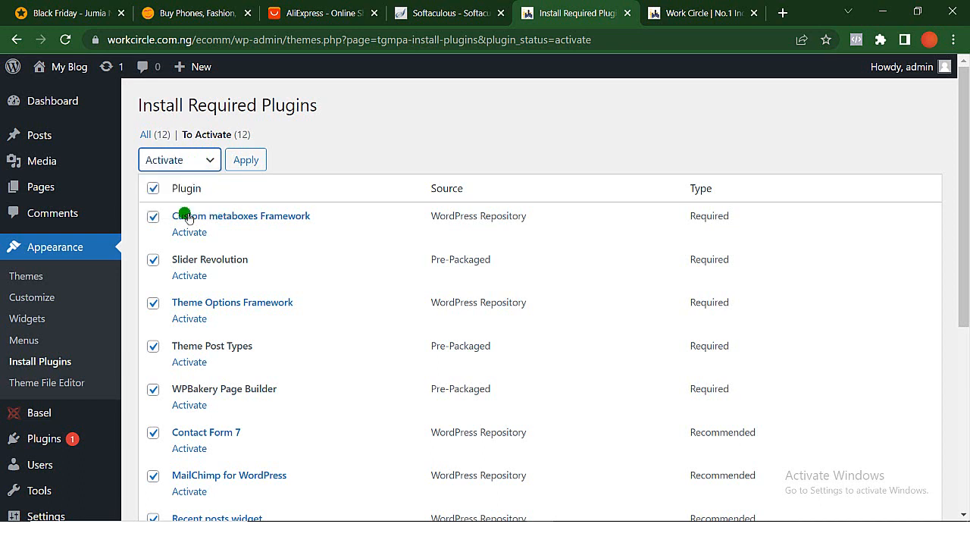
{"action": "left_click", "coordinate": [253, 164]}
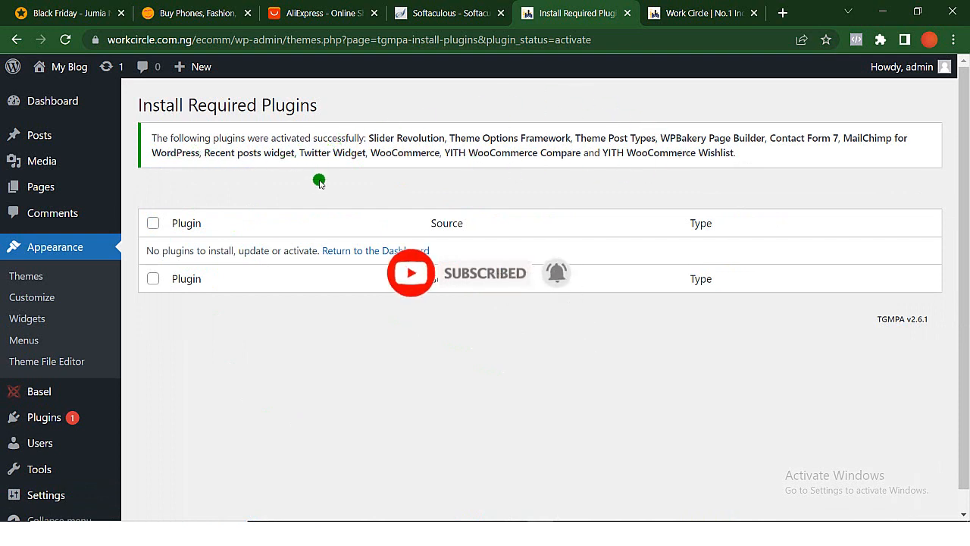
- Go back to the dashboard after the plugin activation to bring up the WooCommerce setup wizard
{"action": "mouse_move", "coordinate": [102, 438]}
{"action": "scroll", "coordinate": [103, 439], "scroll_direction": "down", "scroll_amount": 1}
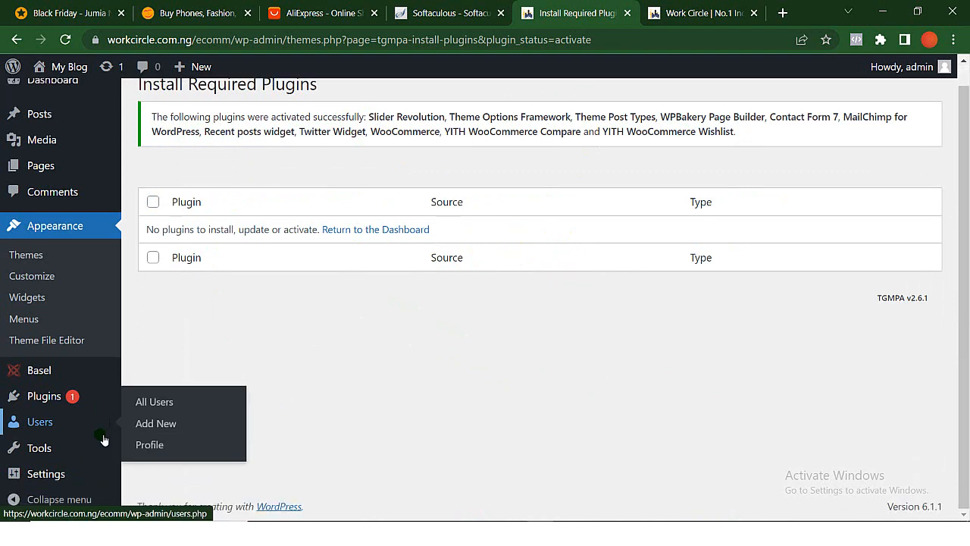
{"action": "scroll", "coordinate": [102, 444], "scroll_direction": "up", "scroll_amount": 1}
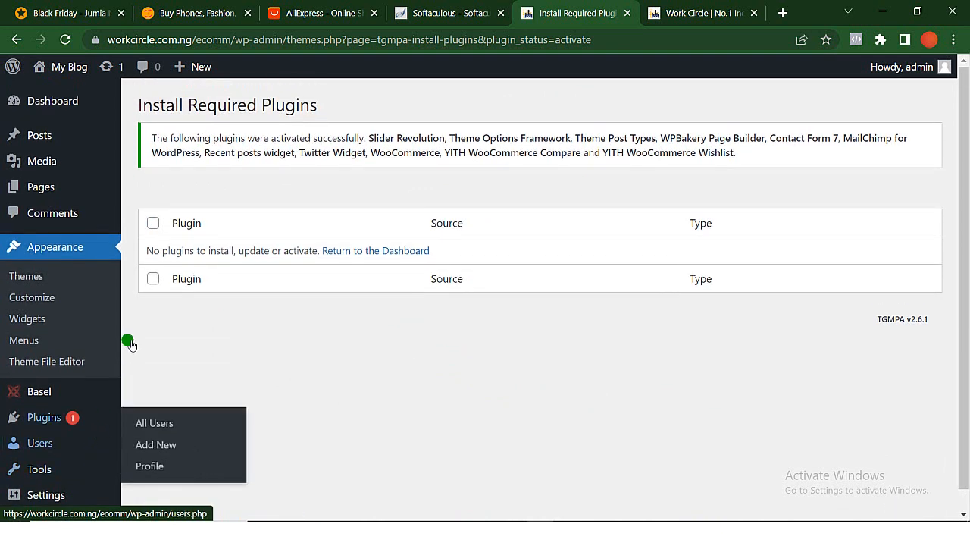
{"action": "left_click", "coordinate": [64, 106]}
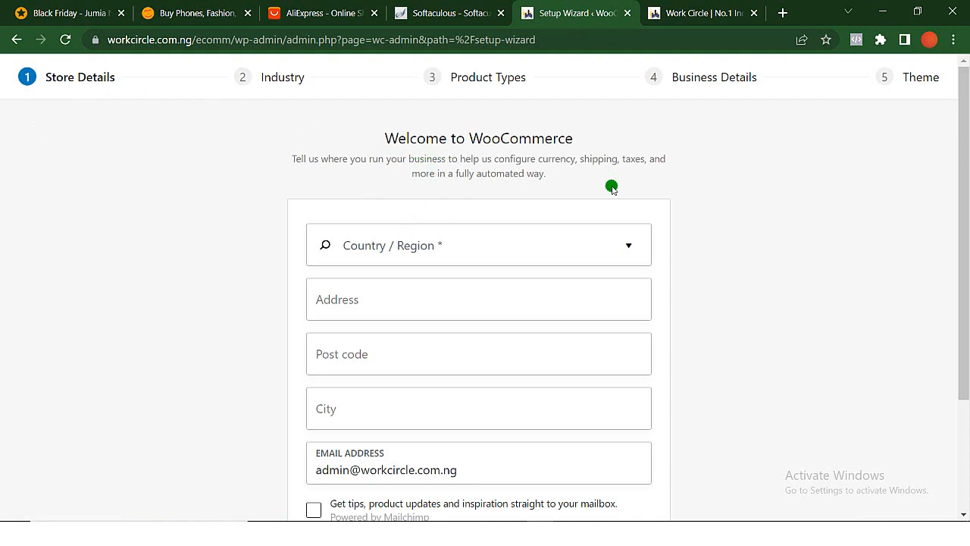
- Set the store's country and region to Nigeria — Abuja in the store details
{"action": "scroll", "coordinate": [492, 235], "scroll_direction": "down", "scroll_amount": 1}
{"action": "scroll", "coordinate": [491, 236], "scroll_direction": "up", "scroll_amount": 1}
{"action": "scroll", "coordinate": [491, 237], "scroll_direction": "down", "scroll_amount": 2}
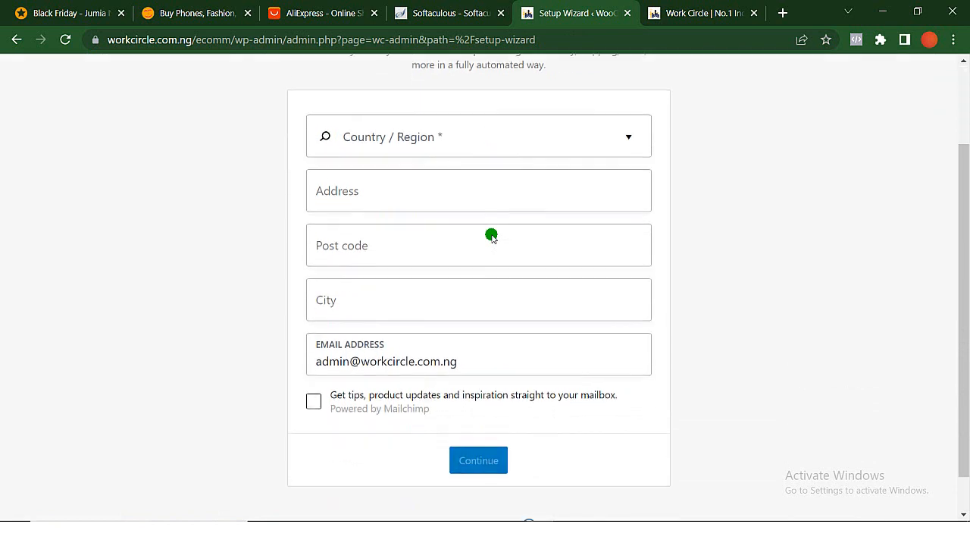
{"action": "scroll", "coordinate": [492, 235], "scroll_direction": "up", "scroll_amount": 2}
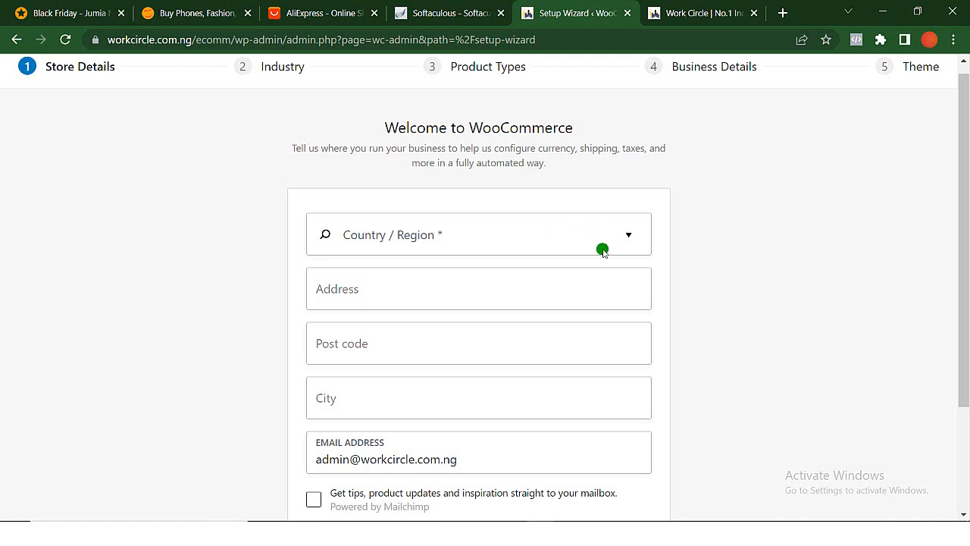
{"action": "left_click", "coordinate": [626, 240]}
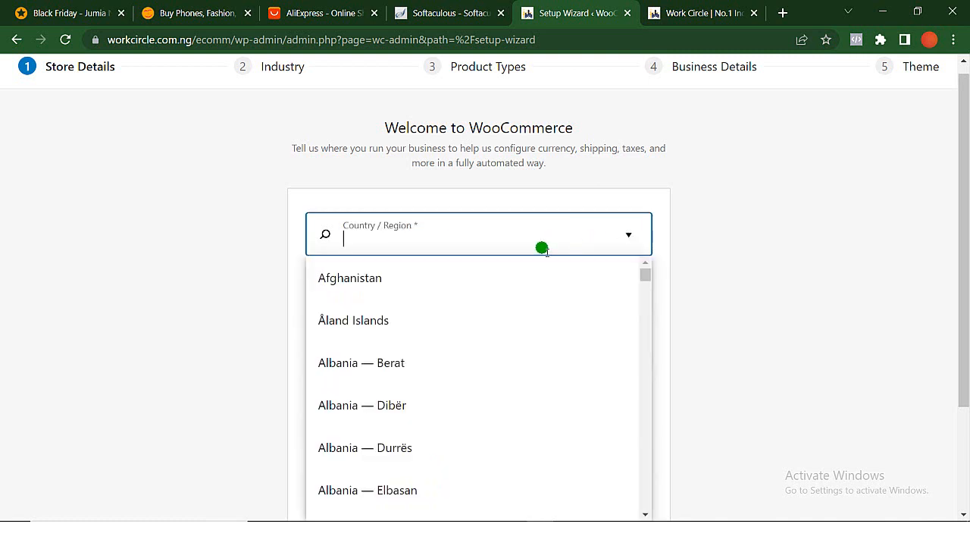
{"action": "scroll", "coordinate": [496, 337], "scroll_direction": "down", "scroll_amount": 3}
{"action": "scroll", "coordinate": [498, 339], "scroll_direction": "down", "scroll_amount": 12}
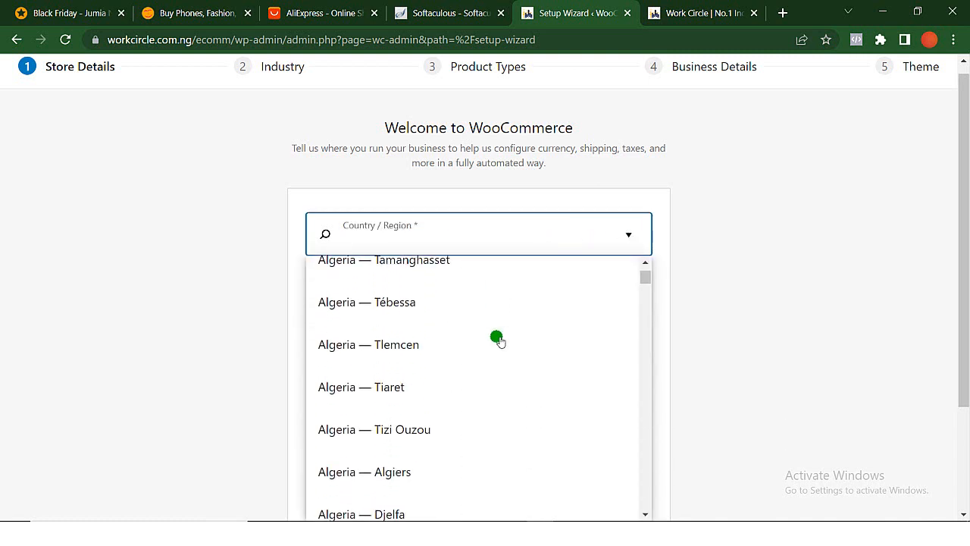
{"action": "scroll", "coordinate": [498, 340], "scroll_direction": "down", "scroll_amount": 2}
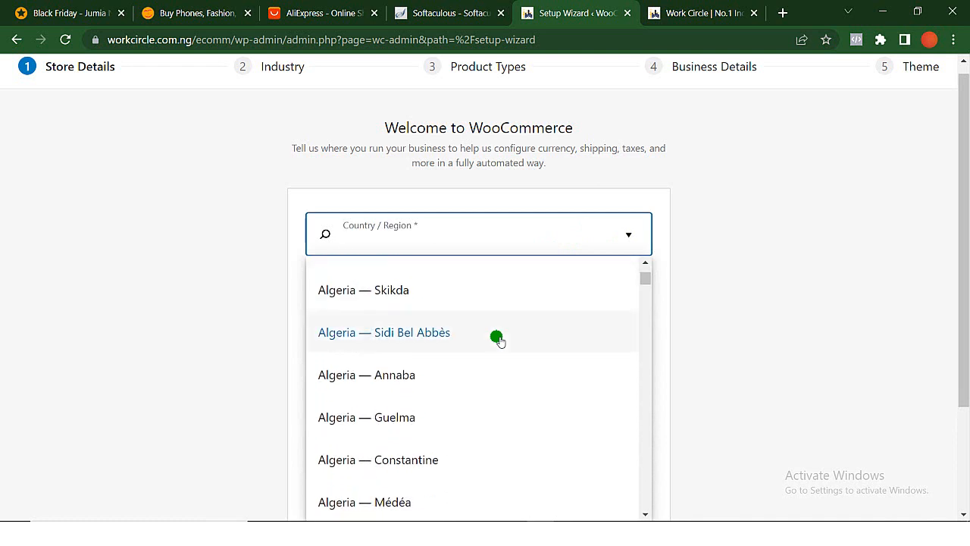
{"action": "scroll", "coordinate": [477, 249], "scroll_direction": "down", "scroll_amount": 2}
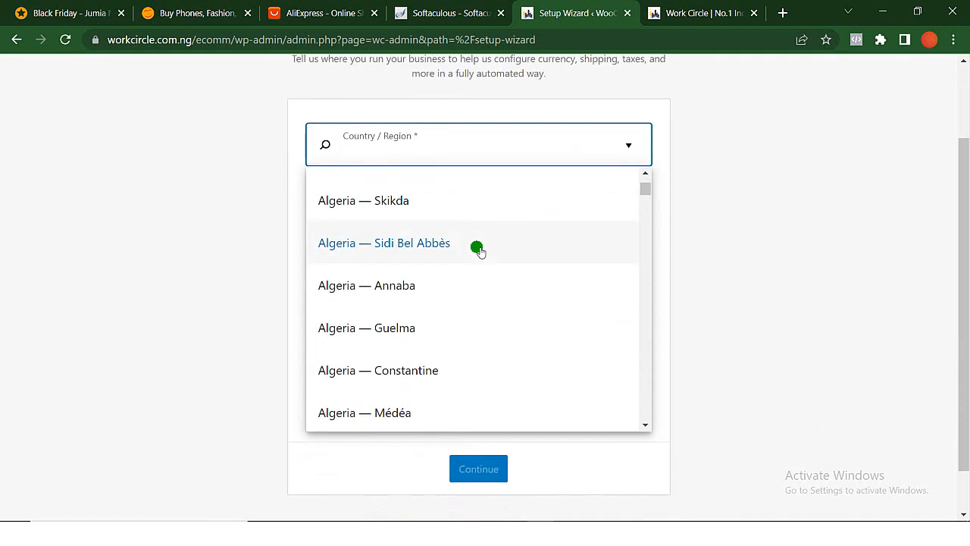
{"action": "scroll", "coordinate": [478, 240], "scroll_direction": "down", "scroll_amount": 1}
{"action": "scroll", "coordinate": [481, 197], "scroll_direction": "down", "scroll_amount": 3}
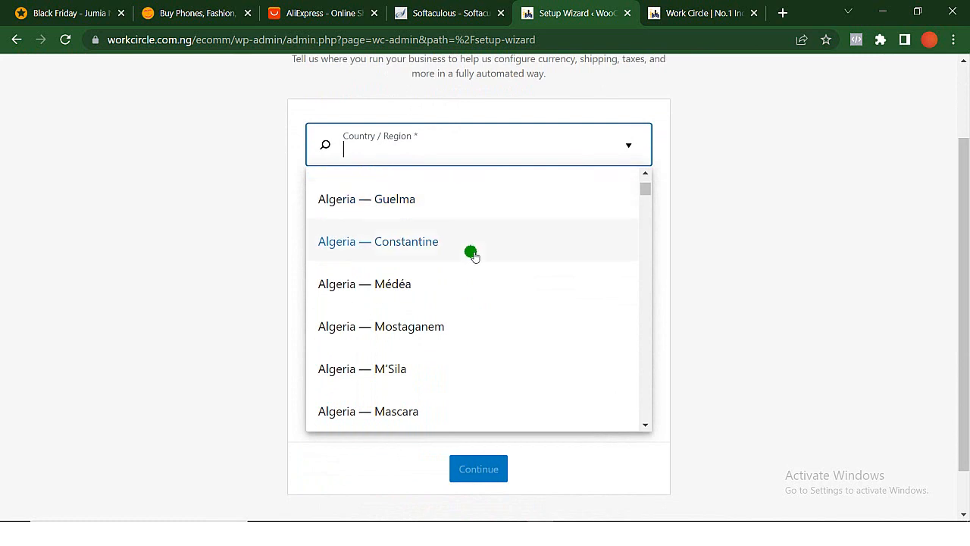
{"action": "scroll", "coordinate": [471, 306], "scroll_direction": "down", "scroll_amount": 10}
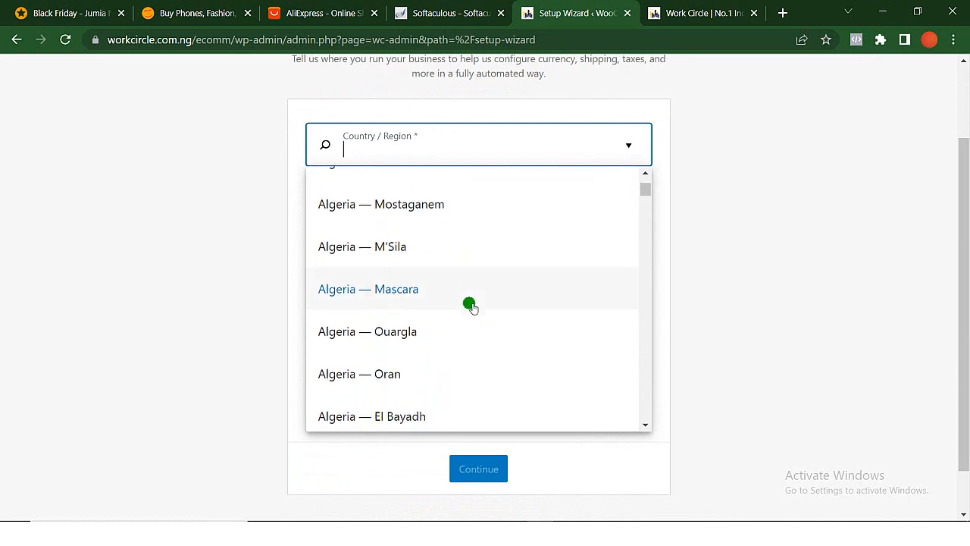
{"action": "scroll", "coordinate": [471, 306], "scroll_direction": "down", "scroll_amount": 8}
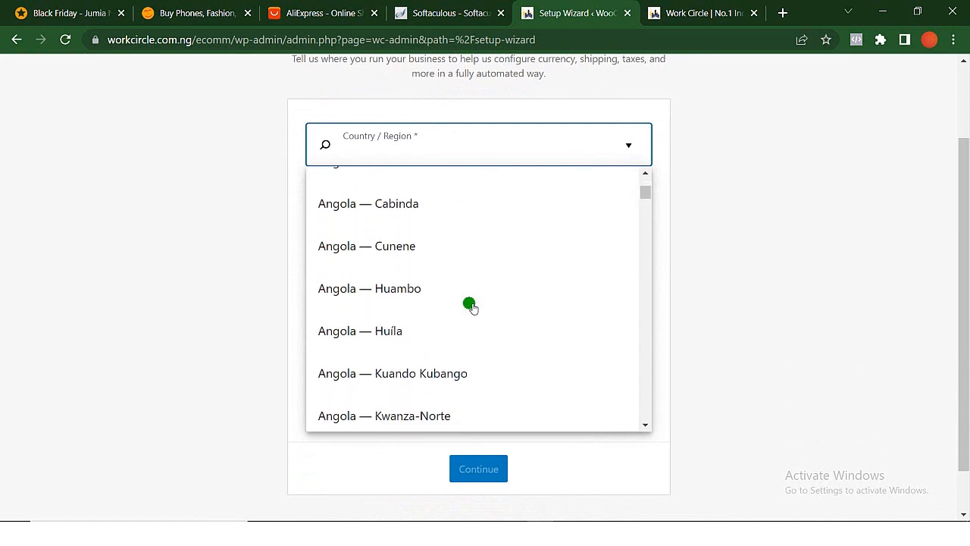
{"action": "type", "text": "nn"}
{"action": "key", "text": "BackSpace"}
{"action": "type", "text": "i"}
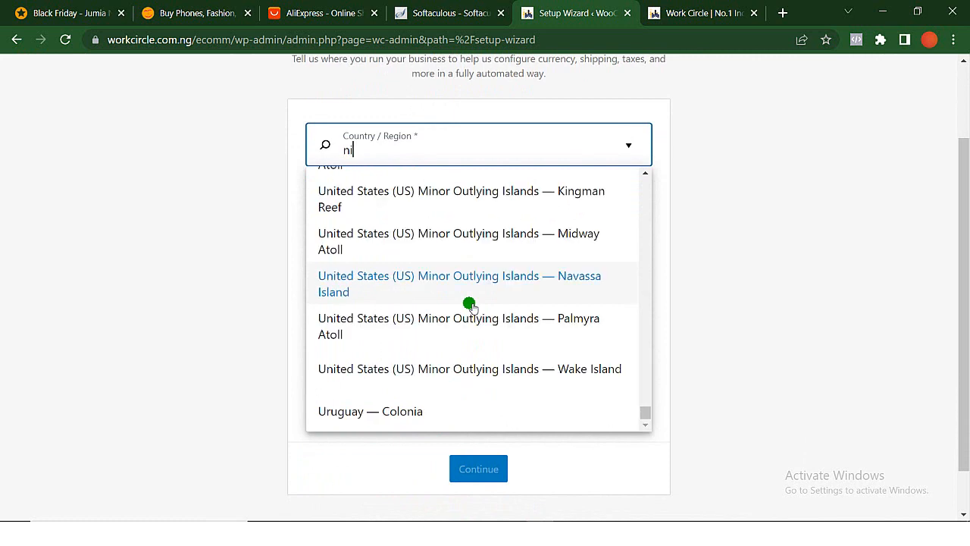
{"action": "type", "text": "g"}
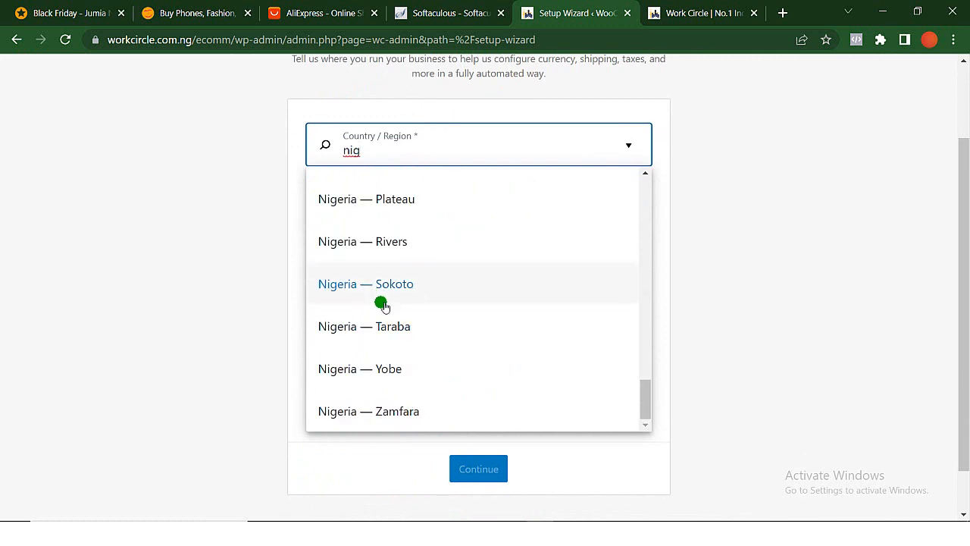
{"action": "scroll", "coordinate": [383, 305], "scroll_direction": "up", "scroll_amount": 7}
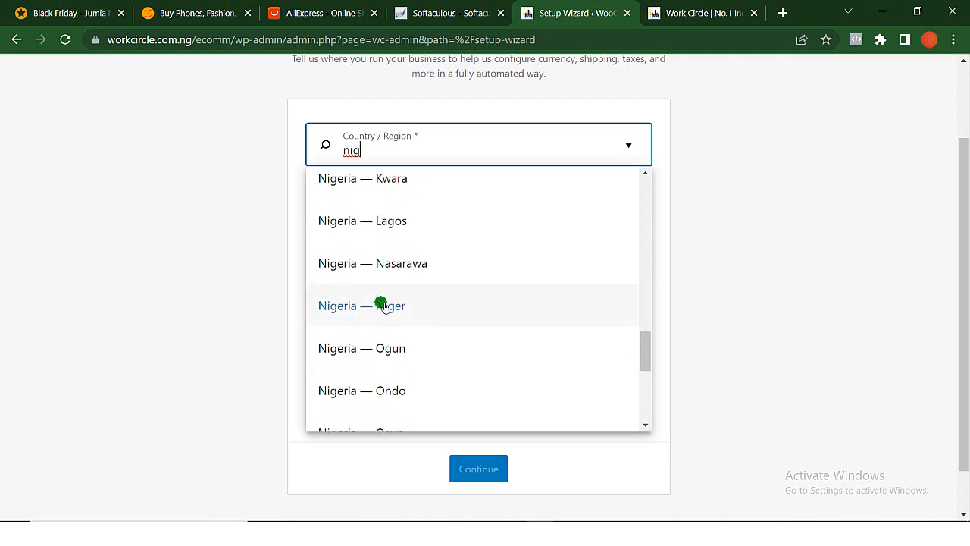
{"action": "scroll", "coordinate": [382, 305], "scroll_direction": "up", "scroll_amount": 10}
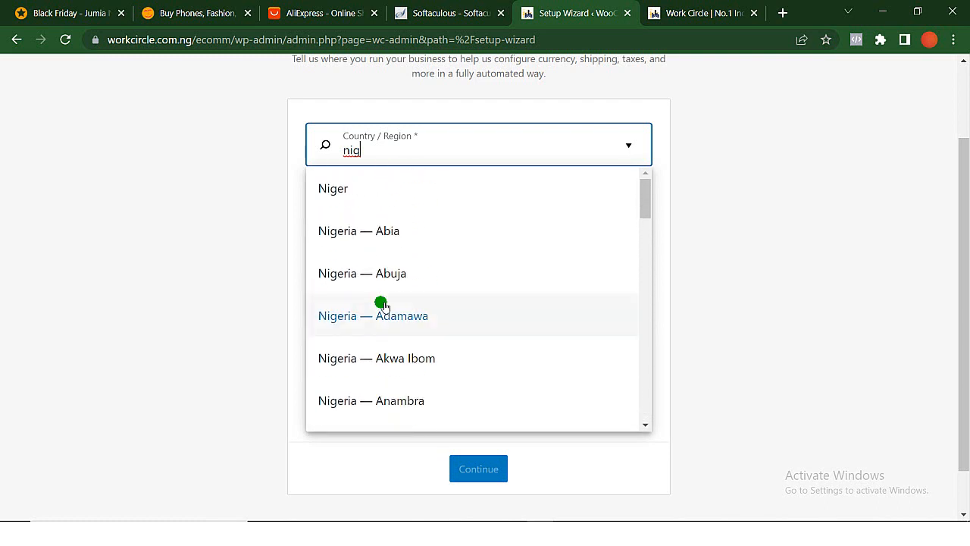
{"action": "left_click", "coordinate": [396, 273]}
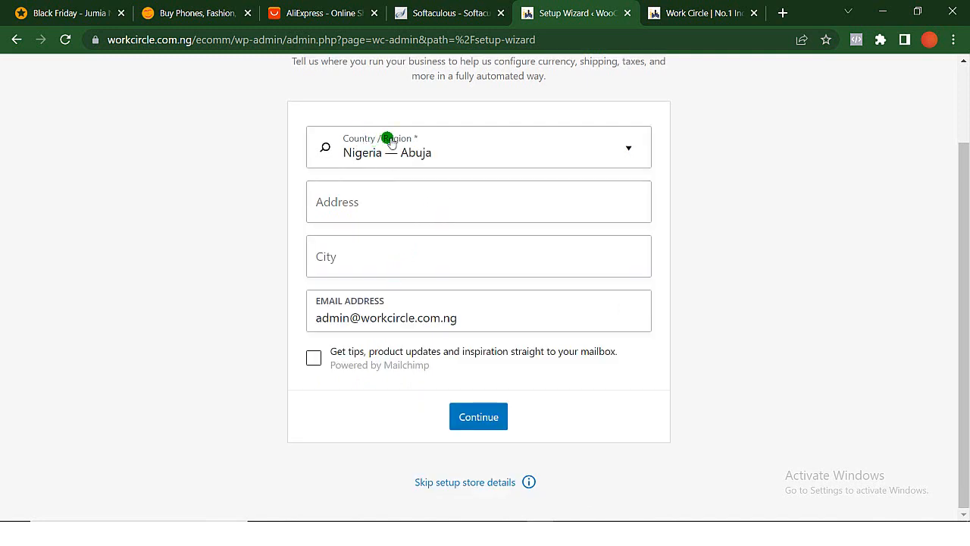
- Enter "federal capital territory" as both the store's address and its city
{"action": "left_click", "coordinate": [429, 201]}
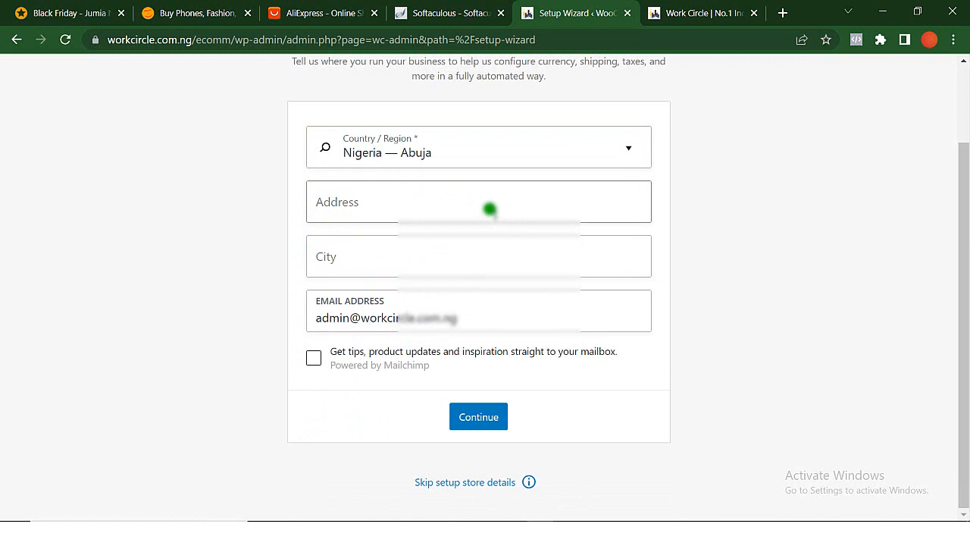
{"action": "left_click", "coordinate": [466, 207]}
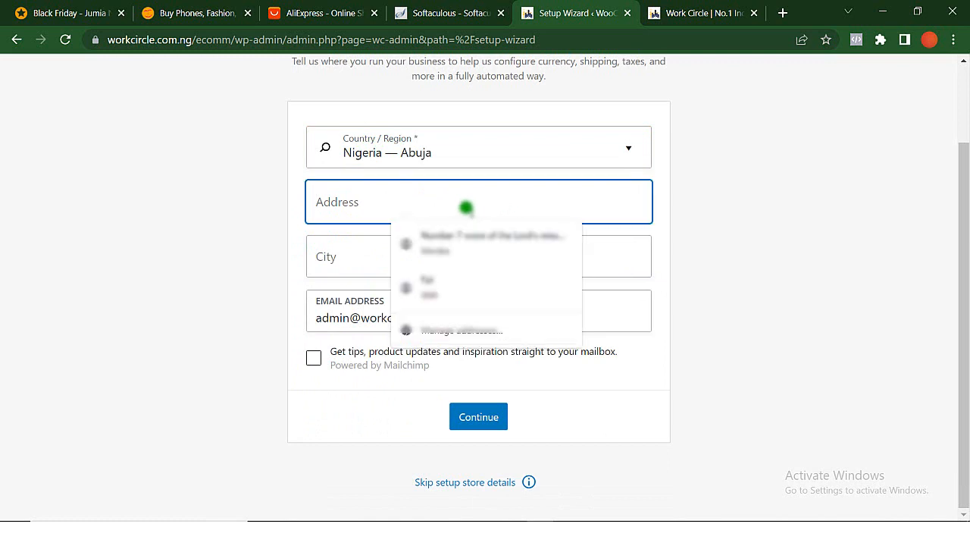
{"action": "type", "text": "federal capital territory"}
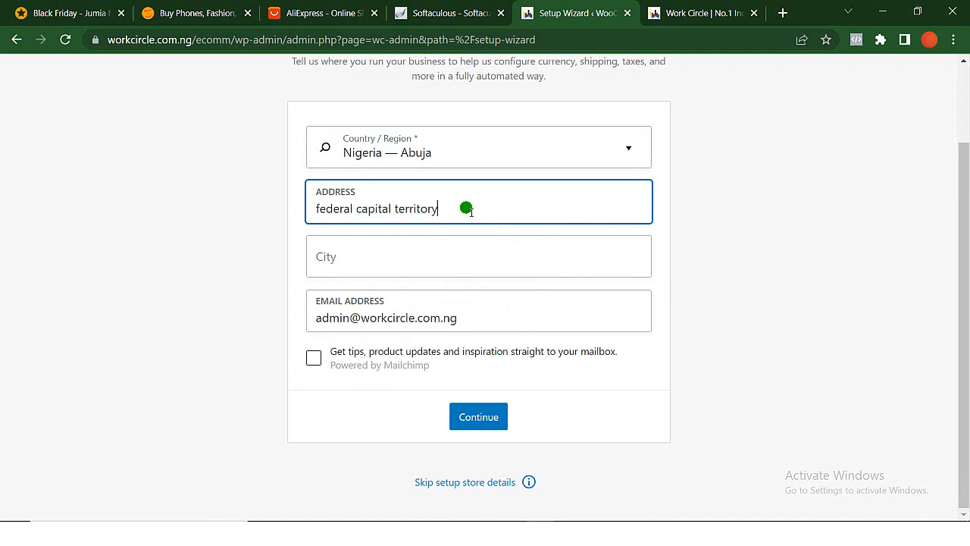
{"action": "left_click", "coordinate": [453, 259]}
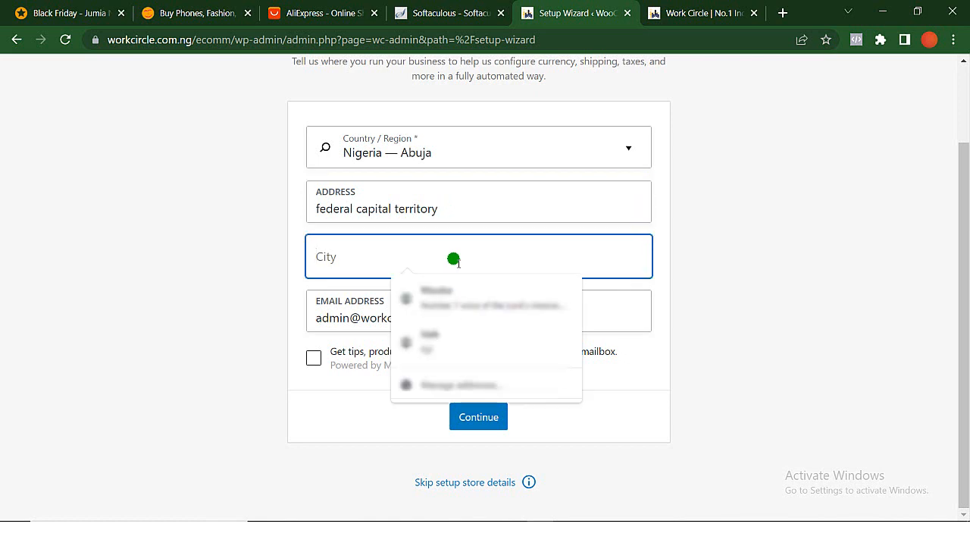
{"action": "type", "text": "federal capital territory"}
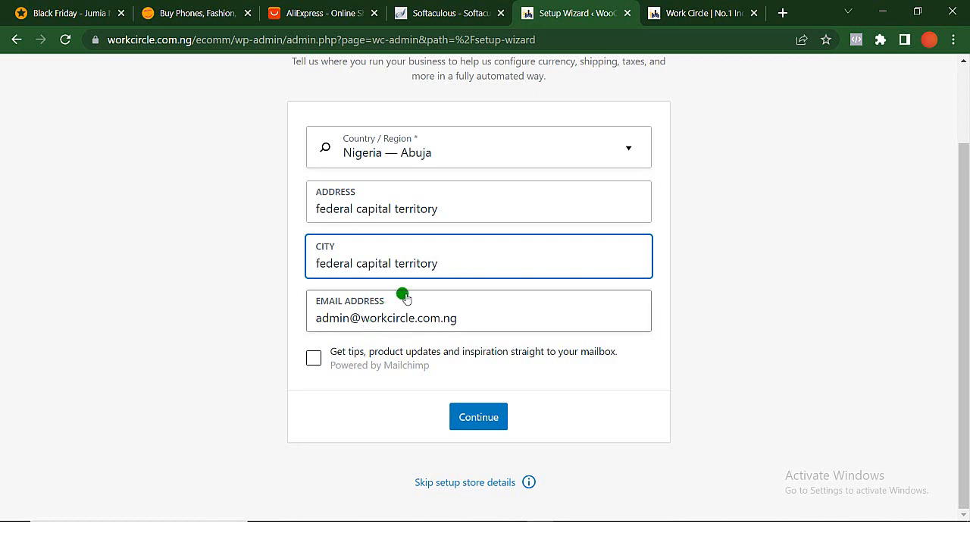
- Change the mailbox name in the store's contact email, and submit the store details with usage tracking accepted
{"action": "left_click", "coordinate": [351, 321]}
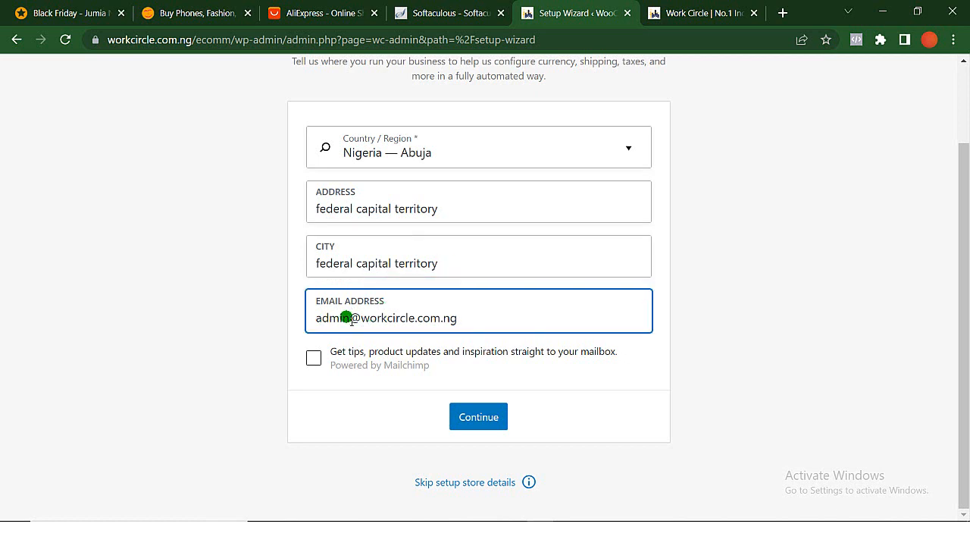
{"action": "key", "text": "BackSpace"}
{"action": "key", "text": "BackSpace"}
{"action": "key", "text": "BackSpace"}
{"action": "key", "text": "BackSpace"}
{"action": "key", "text": "BackSpace"}
{"action": "type", "text": "inf"}
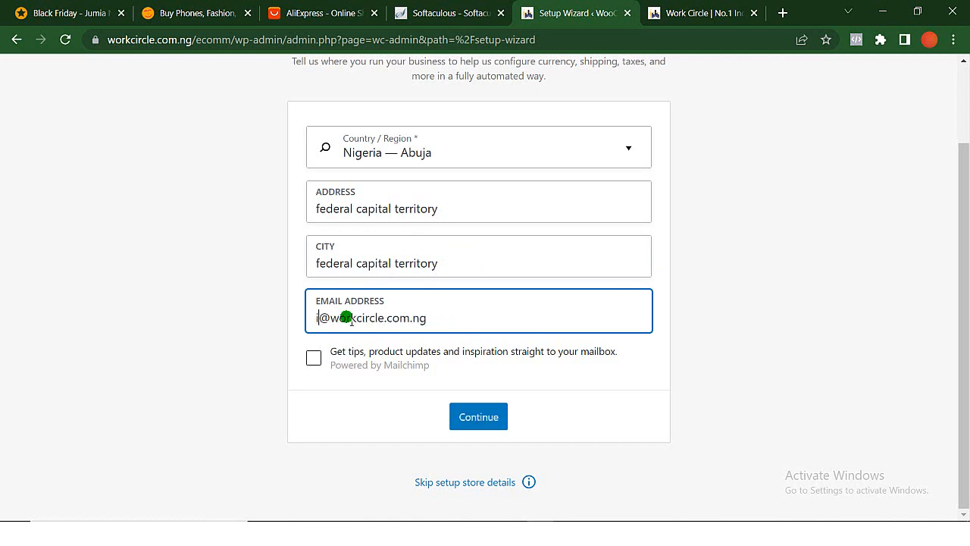
{"action": "type", "text": "o"}
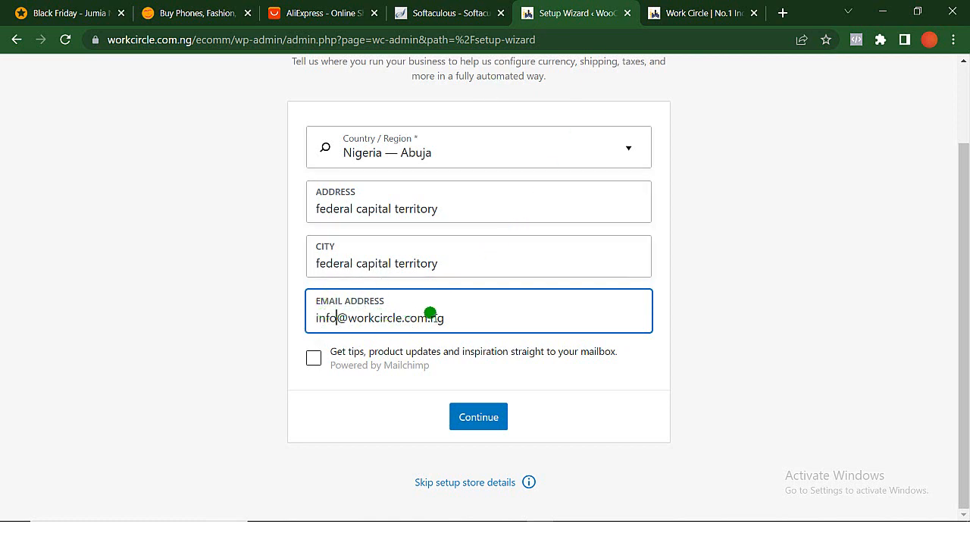
{"action": "left_click", "coordinate": [479, 418]}
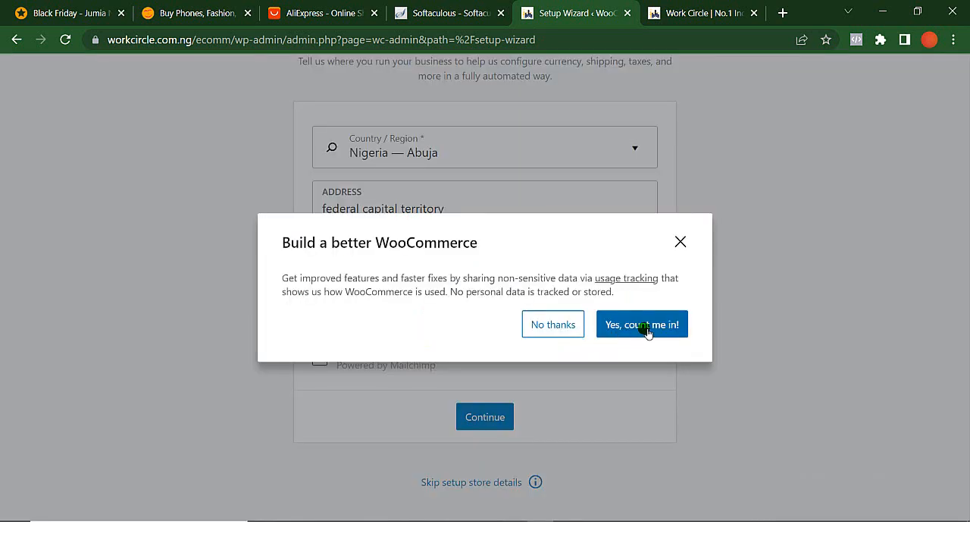
{"action": "left_click", "coordinate": [648, 328]}
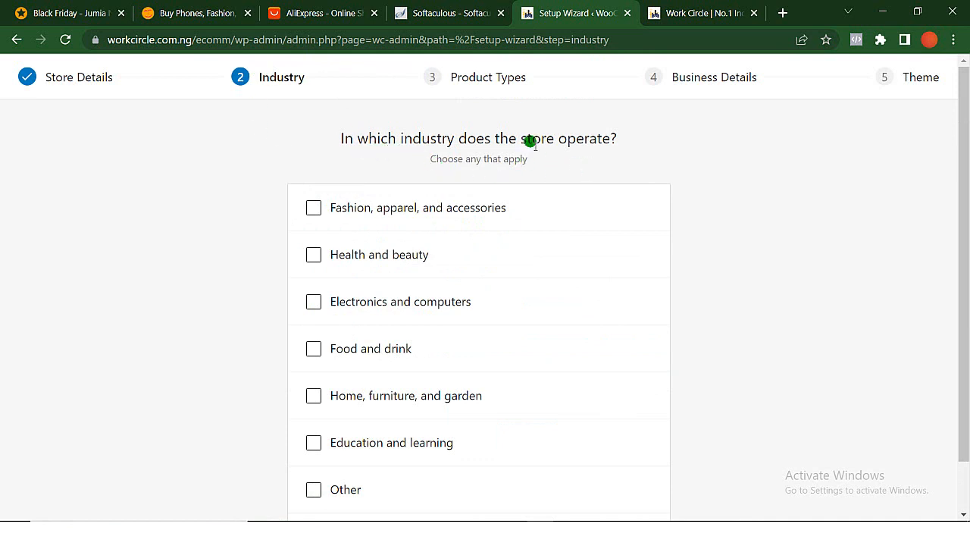
- Select Fashion, apparel, and accessories, Health and beauty, and Electronics and computers as the store's industries
{"action": "scroll", "coordinate": [418, 300], "scroll_direction": "down", "scroll_amount": 2}
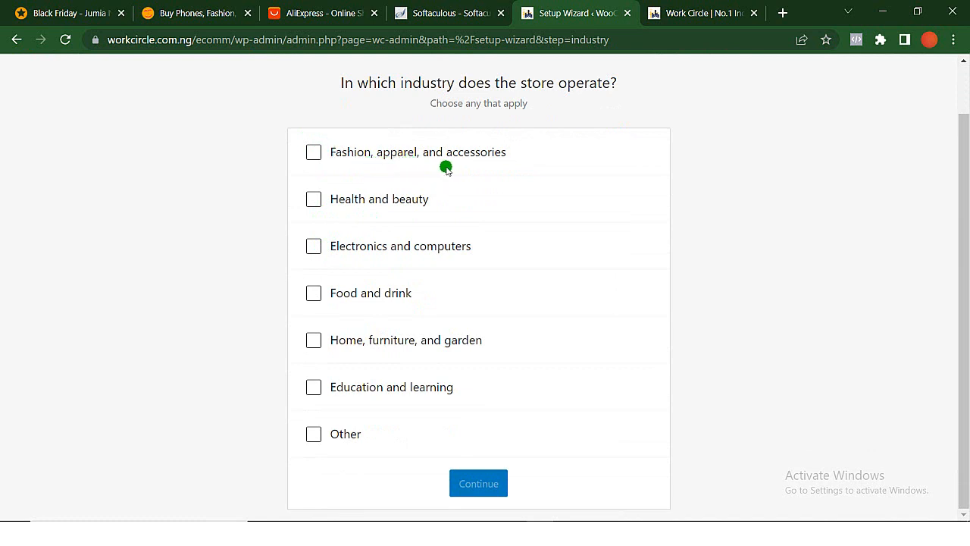
{"action": "left_click", "coordinate": [315, 153]}
{"action": "left_click", "coordinate": [314, 199]}
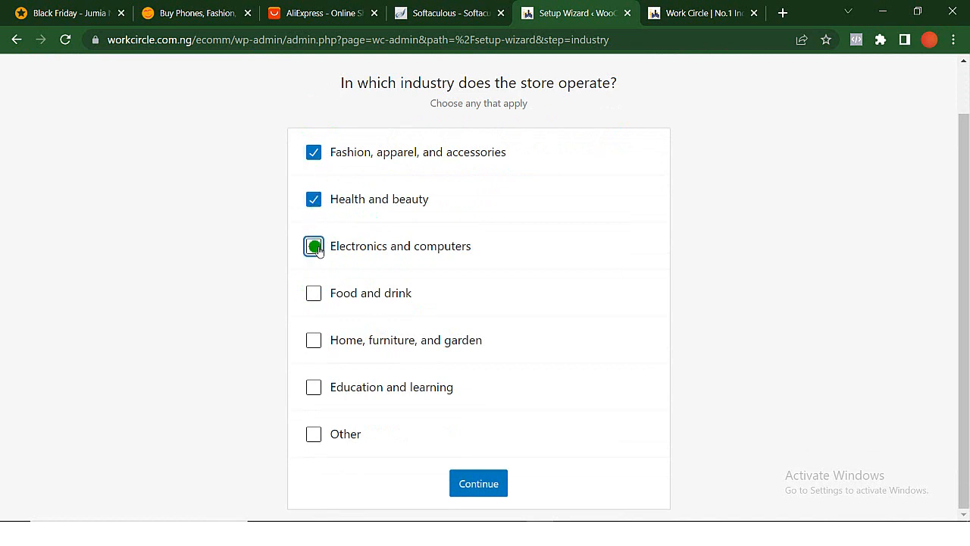
{"action": "left_click", "coordinate": [315, 294]}
{"action": "left_click", "coordinate": [315, 294]}
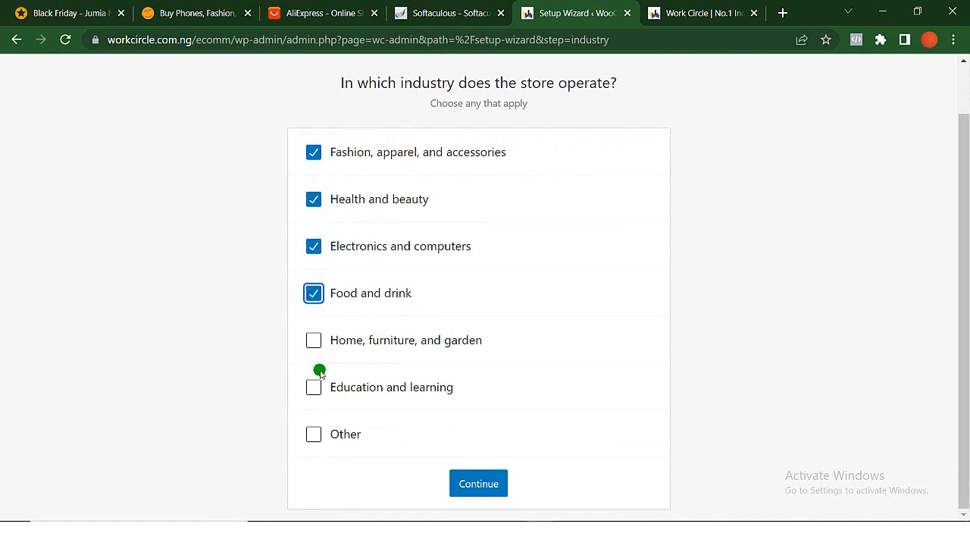
{"action": "left_click", "coordinate": [315, 341]}
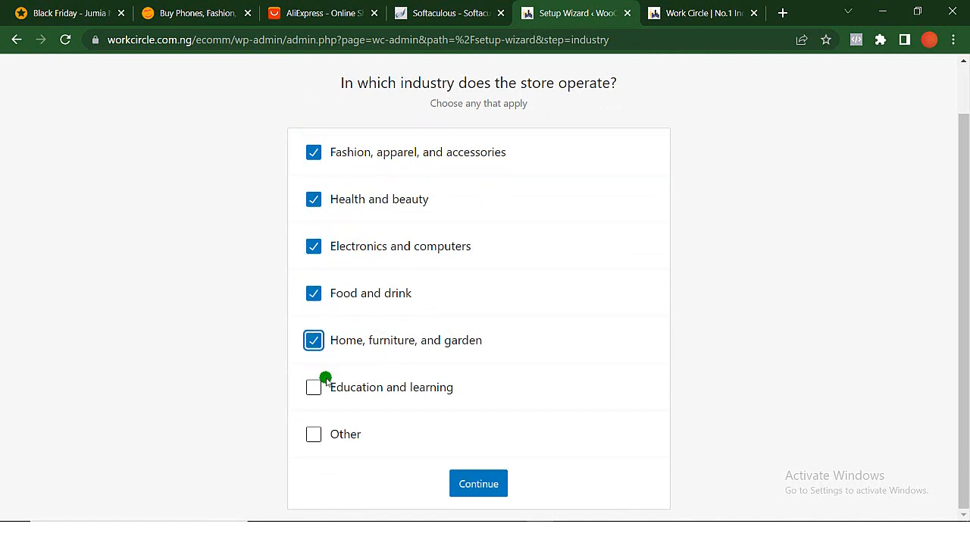
{"action": "left_click", "coordinate": [316, 295]}
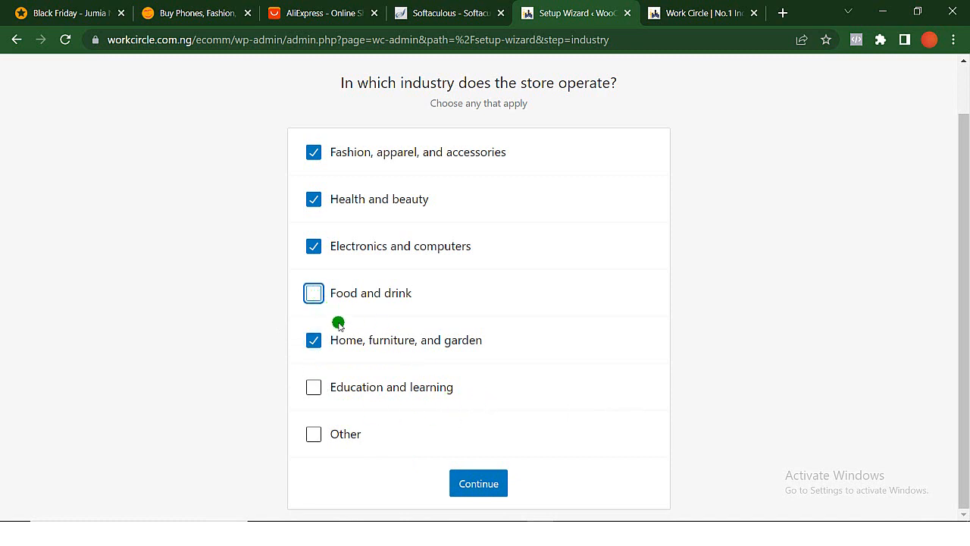
{"action": "left_click", "coordinate": [315, 341]}
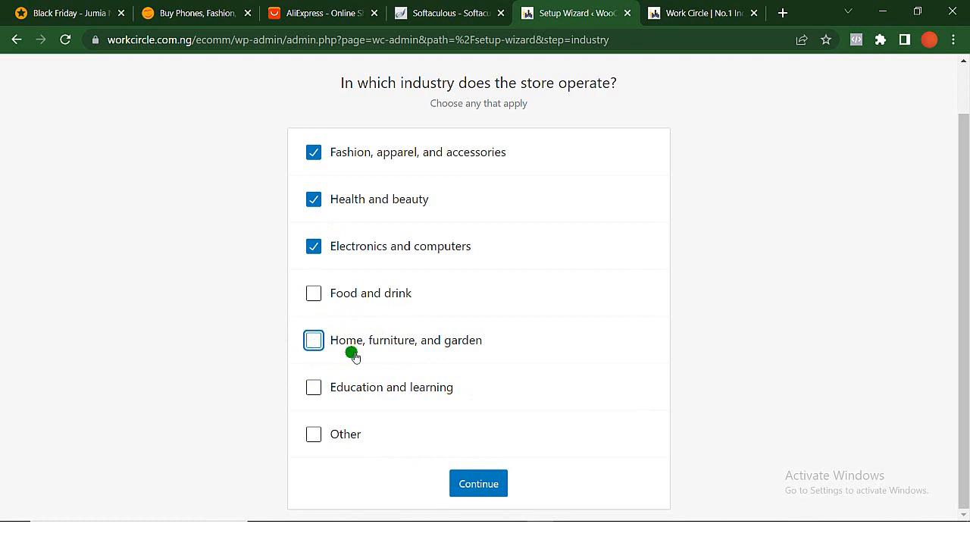
- Submit the selected industries and continue with Physical products as the only product type
{"action": "left_click", "coordinate": [478, 484]}
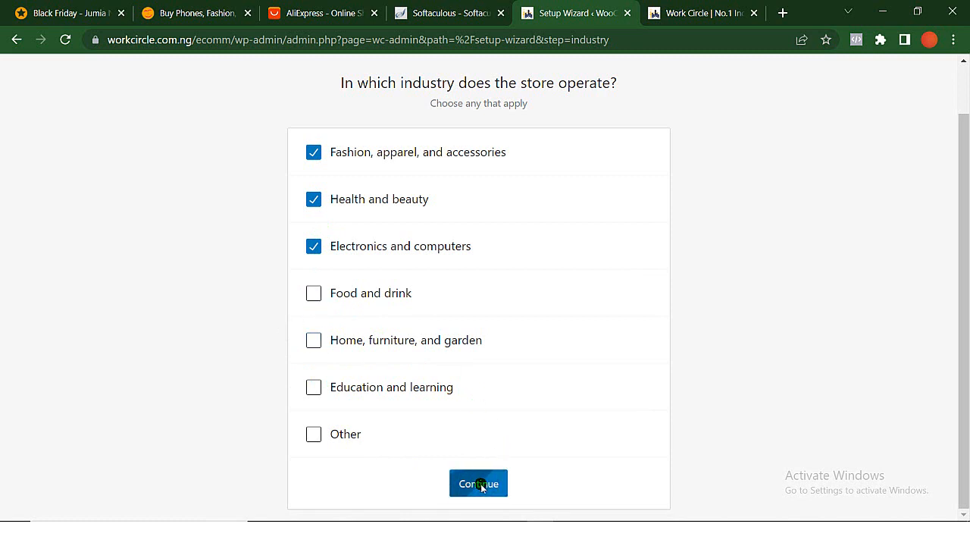
{"action": "mouse_move", "coordinate": [483, 488]}
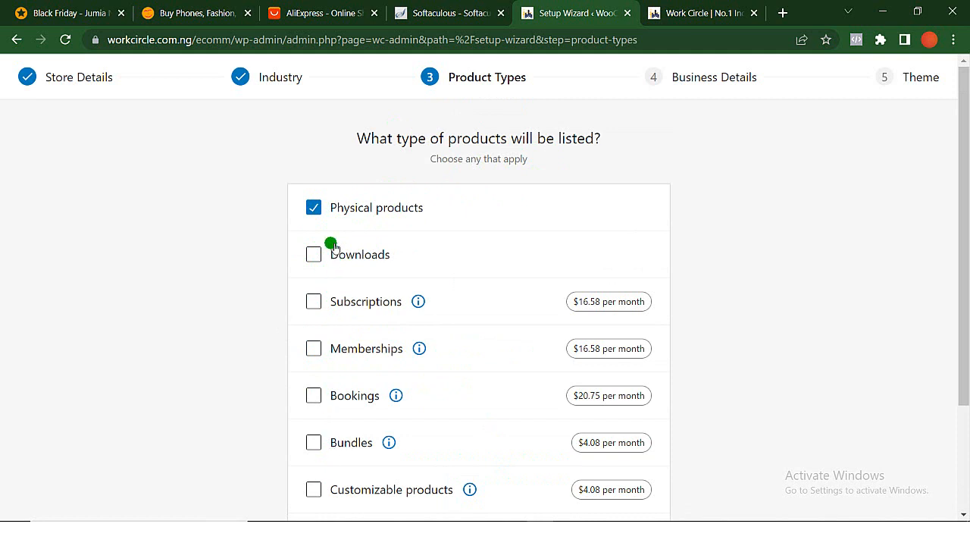
{"action": "scroll", "coordinate": [429, 431], "scroll_direction": "down", "scroll_amount": 2}
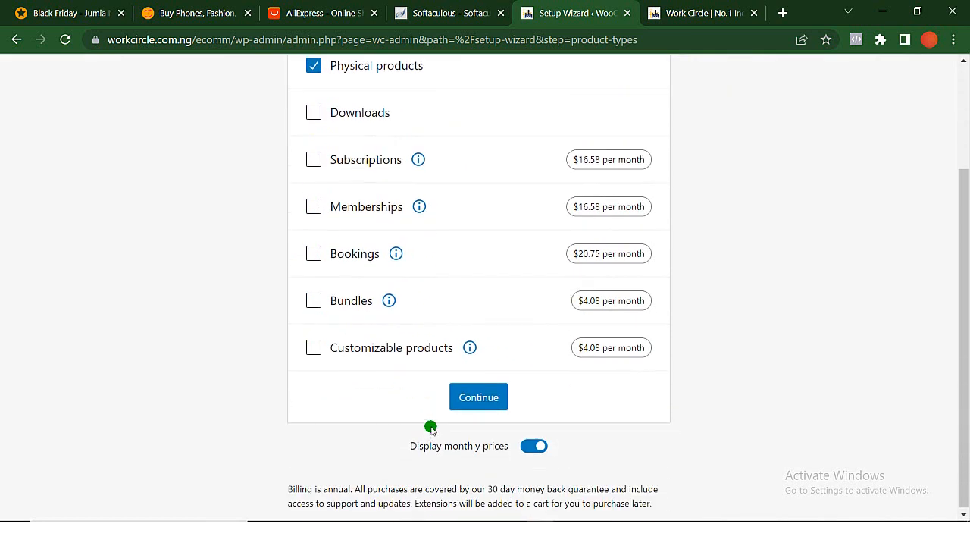
{"action": "left_click", "coordinate": [485, 392]}
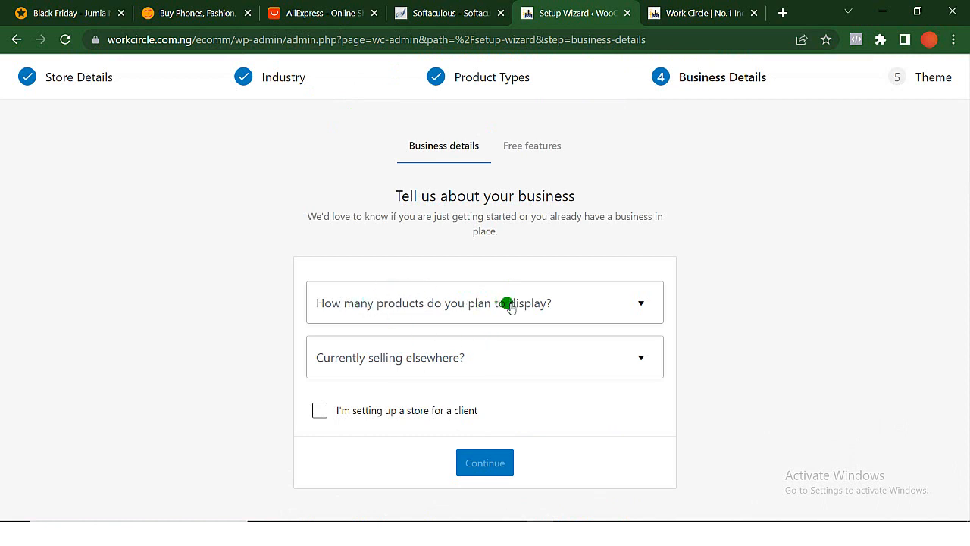
- Submit the business details with 101 - 1,000 products, no selling elsewhere, and the store marked as set up for a client
{"action": "left_click", "coordinate": [558, 306]}
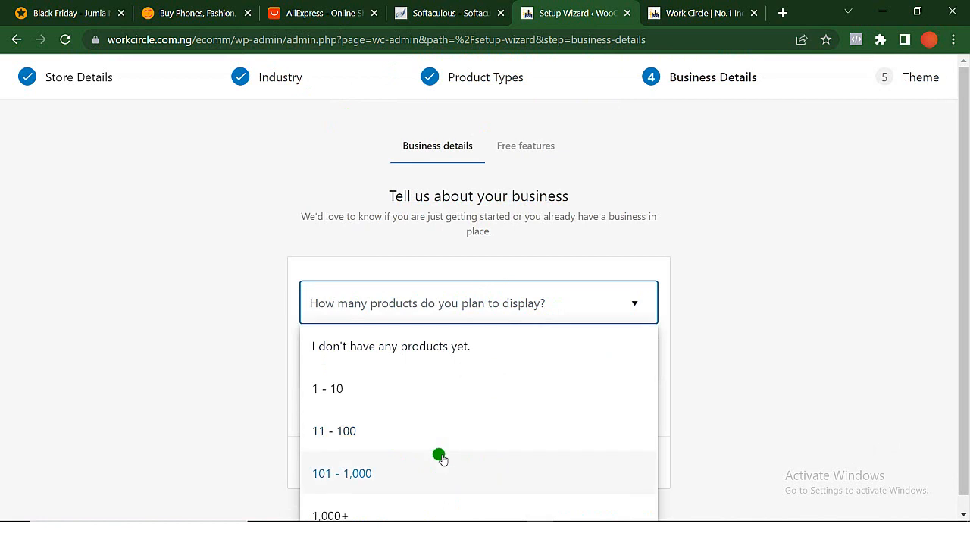
{"action": "left_click", "coordinate": [376, 476]}
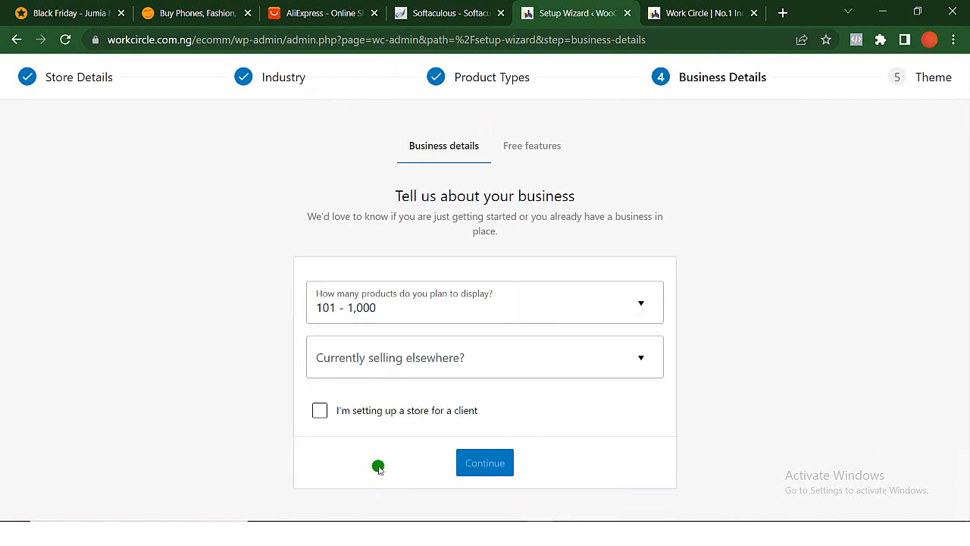
{"action": "left_click", "coordinate": [445, 368]}
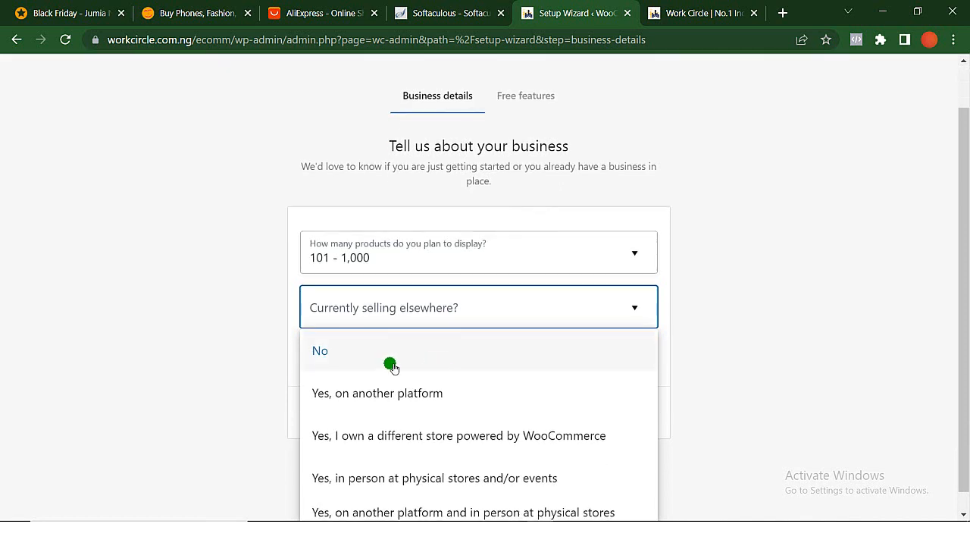
{"action": "left_click", "coordinate": [380, 364]}
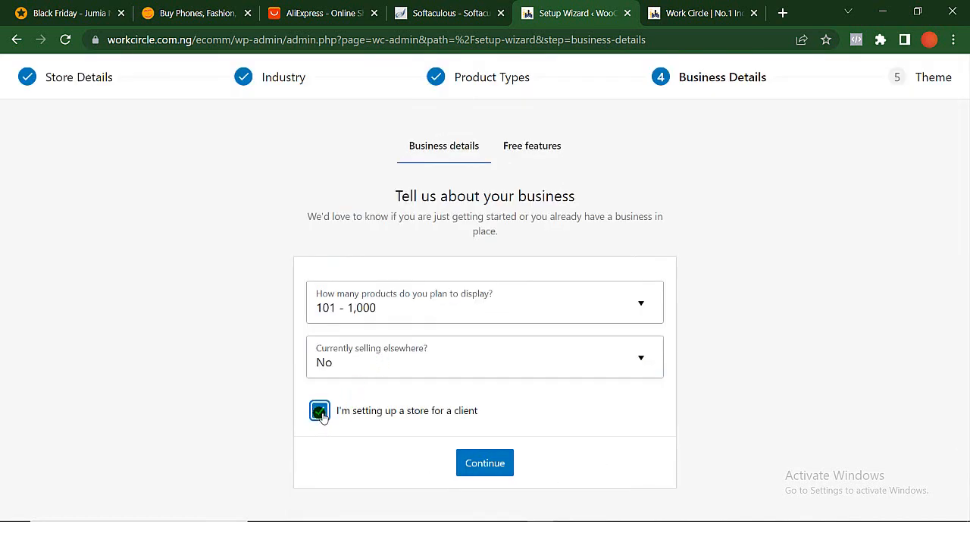
{"action": "left_click", "coordinate": [489, 465]}
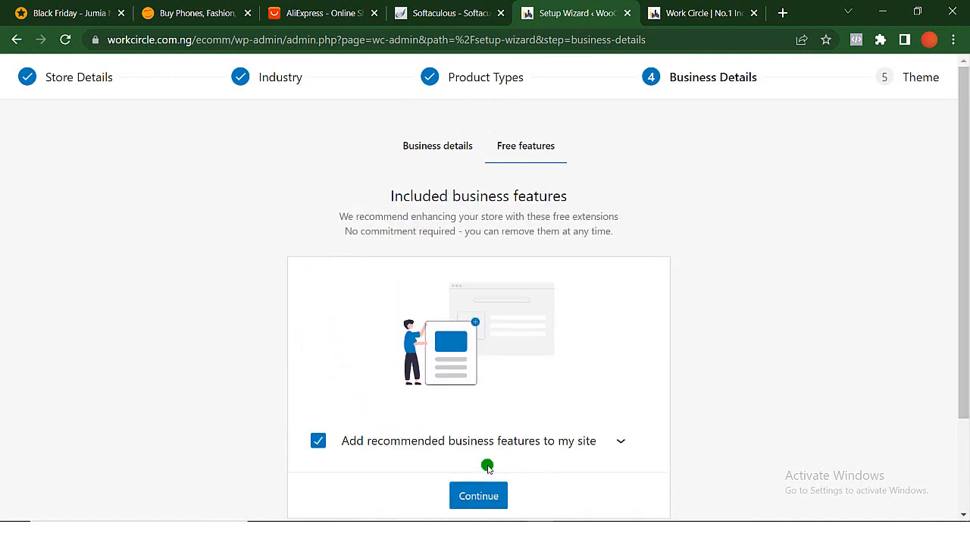
- Accept the recommended free business features and continue with the active Basel theme
{"action": "scroll", "coordinate": [487, 464], "scroll_direction": "down", "scroll_amount": 2}
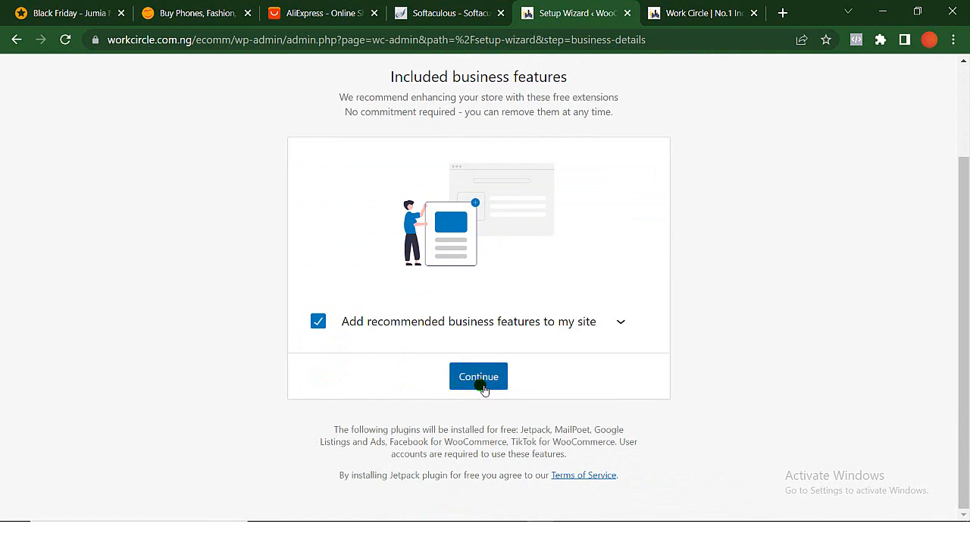
{"action": "left_click", "coordinate": [483, 385]}
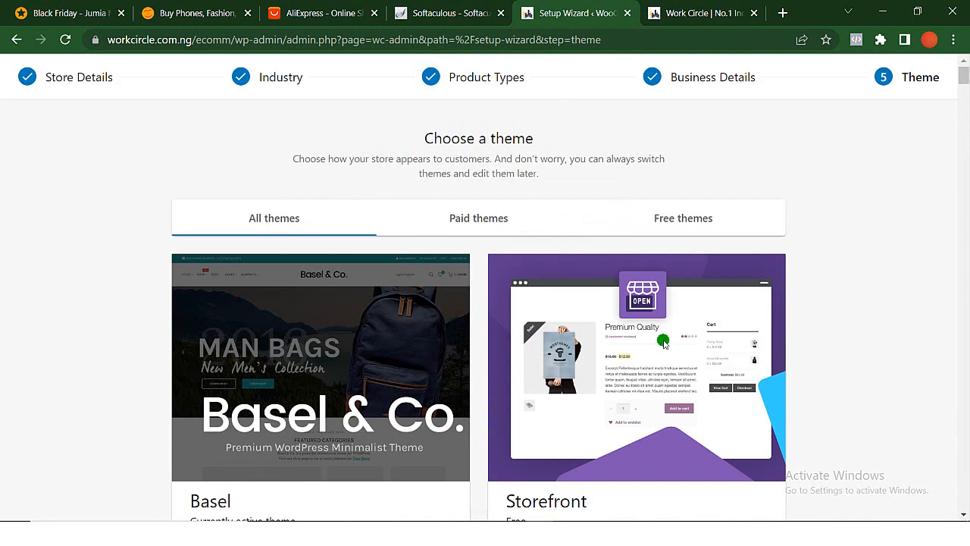
{"action": "scroll", "coordinate": [663, 341], "scroll_direction": "down", "scroll_amount": 3}
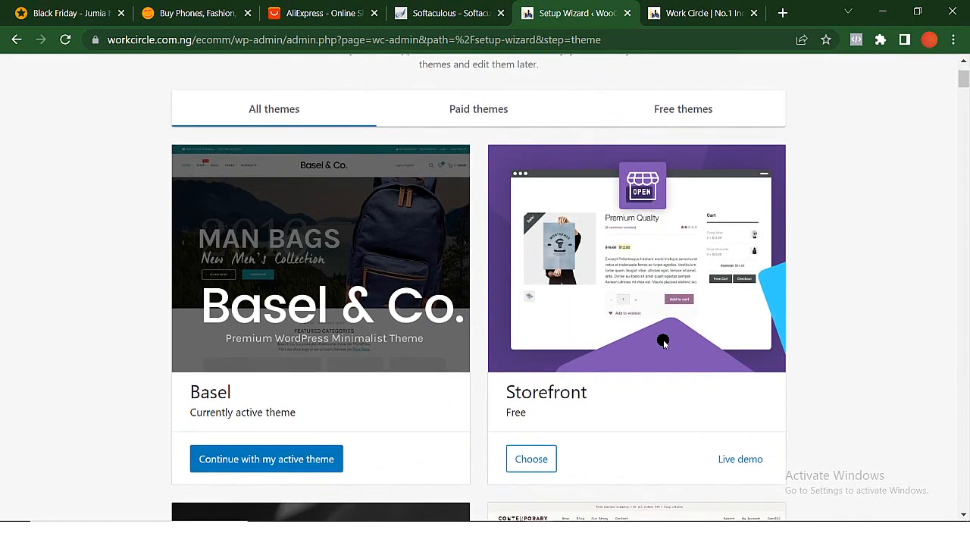
{"action": "scroll", "coordinate": [664, 341], "scroll_direction": "down", "scroll_amount": 1}
{"action": "scroll", "coordinate": [662, 341], "scroll_direction": "up", "scroll_amount": 1}
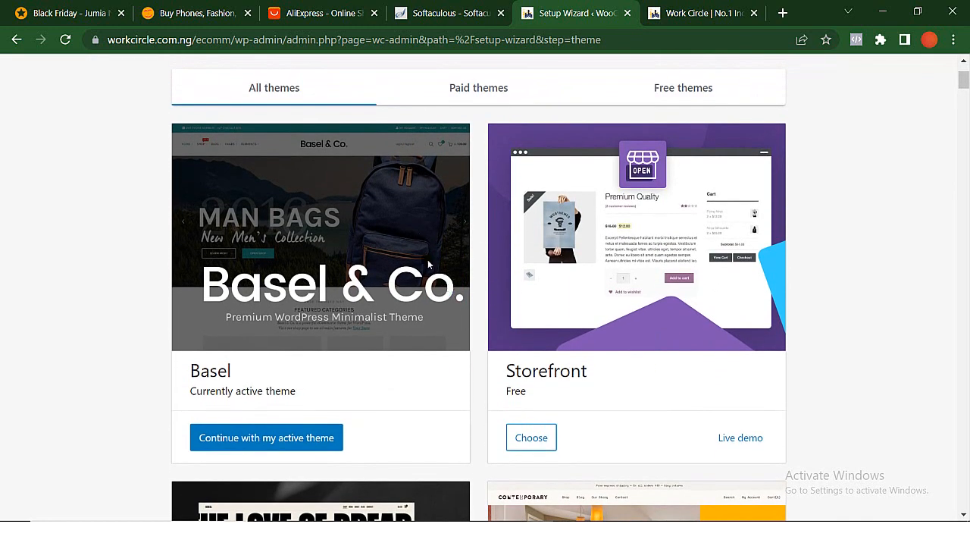
{"action": "left_click", "coordinate": [284, 445]}
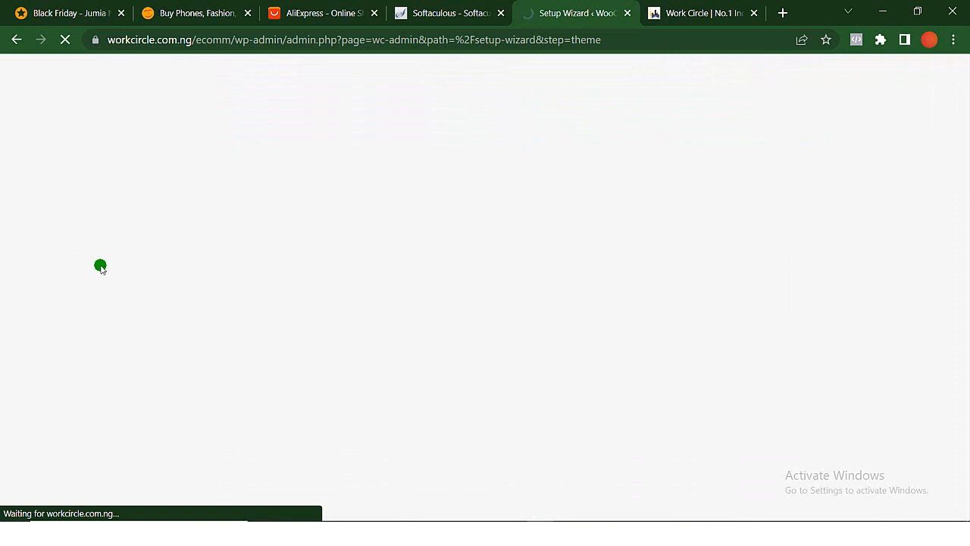
- Review the account options on the Jetpack connection page, and return to the WordPress dashboard
{"action": "scroll", "coordinate": [551, 347], "scroll_direction": "down", "scroll_amount": 8}
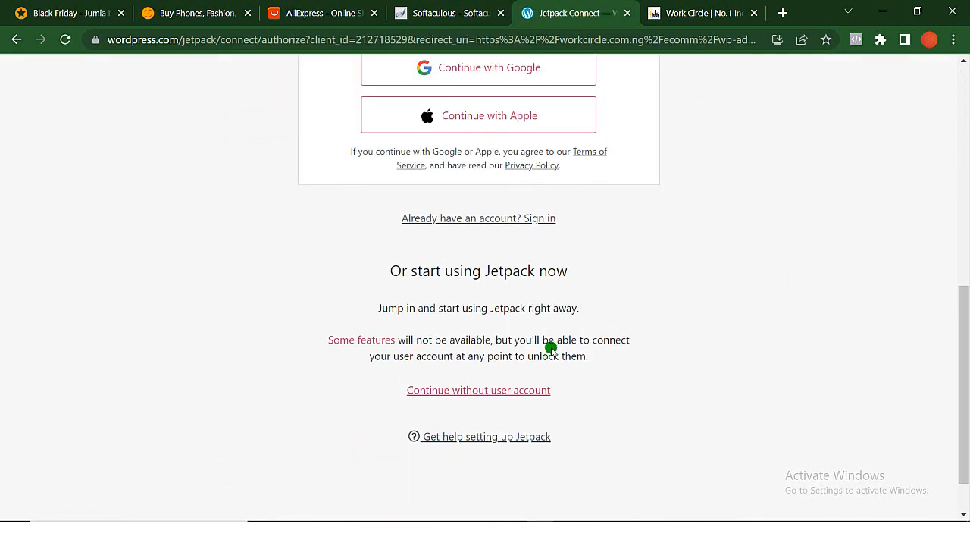
{"action": "scroll", "coordinate": [551, 347], "scroll_direction": "up", "scroll_amount": 1}
{"action": "scroll", "coordinate": [550, 344], "scroll_direction": "down", "scroll_amount": 1}
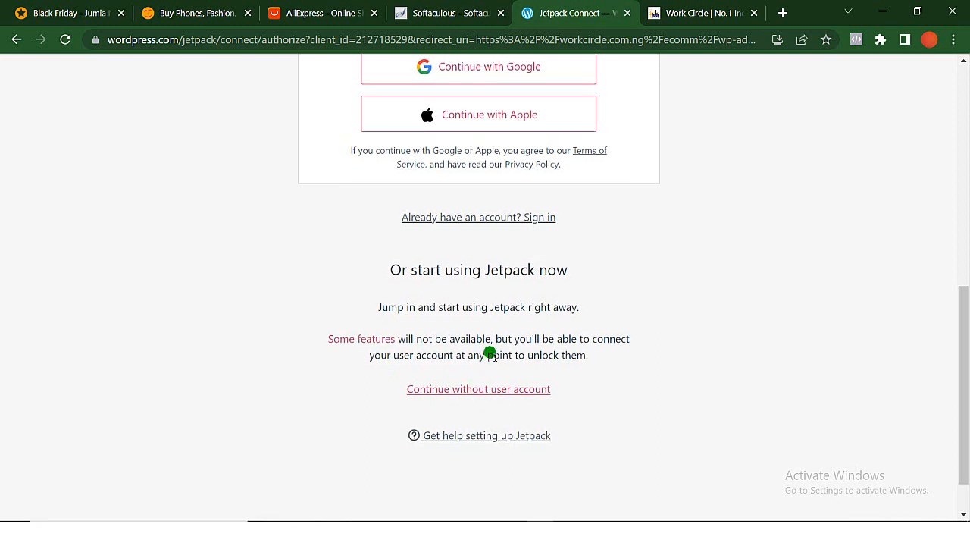
{"action": "scroll", "coordinate": [485, 352], "scroll_direction": "up", "scroll_amount": 3}
{"action": "scroll", "coordinate": [490, 355], "scroll_direction": "up", "scroll_amount": 5}
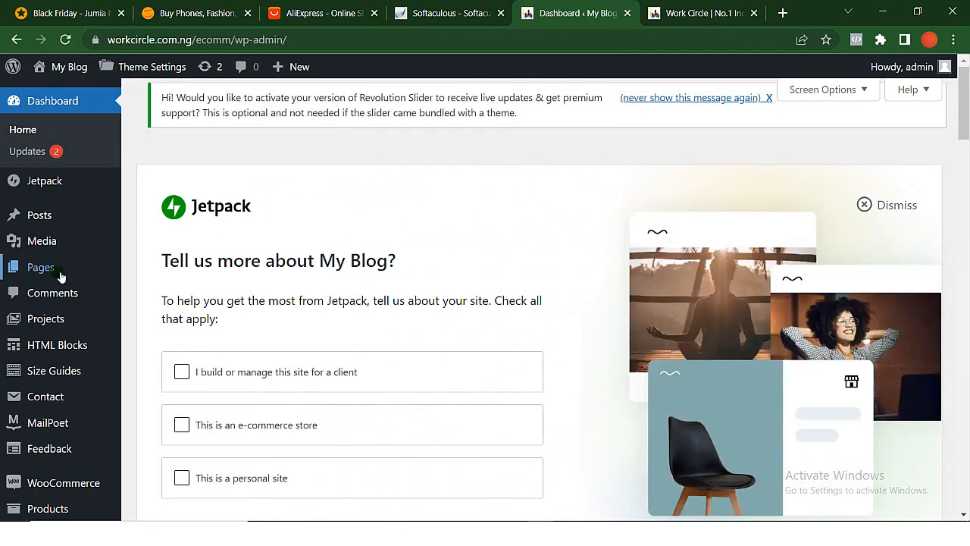
- Look through the sections of the WordPress admin menu, including WooCommerce, Basel and Theme Settings
{"action": "scroll", "coordinate": [60, 274], "scroll_direction": "down", "scroll_amount": 3}
{"action": "scroll", "coordinate": [58, 272], "scroll_direction": "down", "scroll_amount": 2}
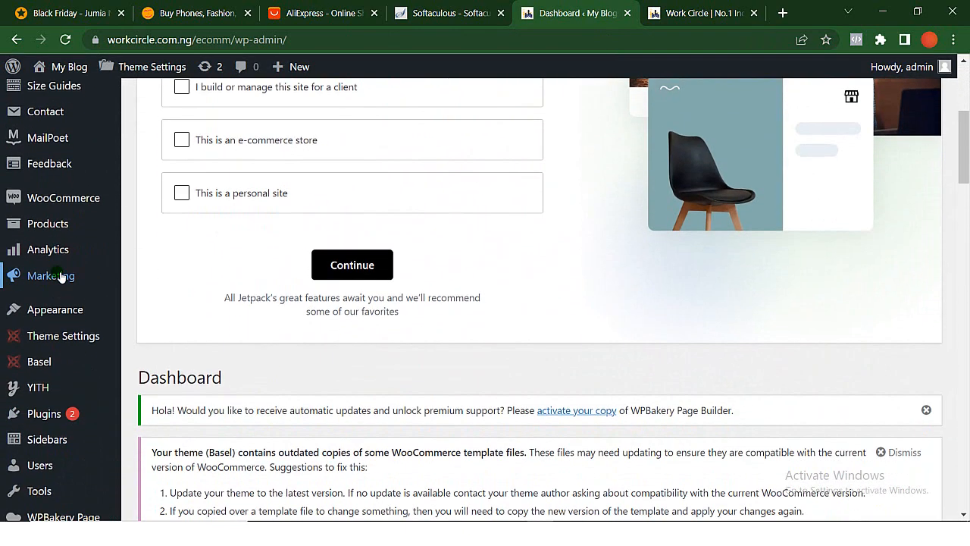
{"action": "scroll", "coordinate": [60, 275], "scroll_direction": "up", "scroll_amount": 3}
{"action": "scroll", "coordinate": [61, 275], "scroll_direction": "up", "scroll_amount": 2}
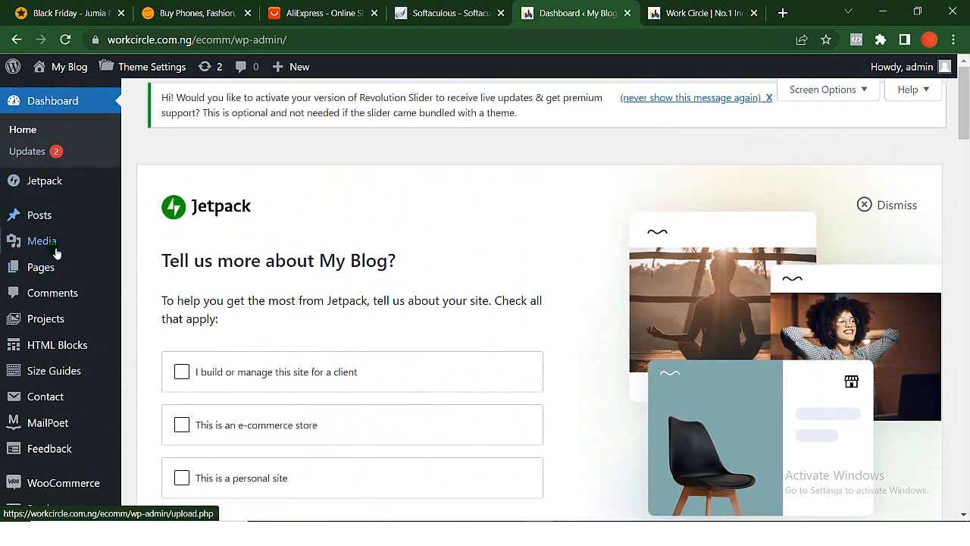
{"action": "scroll", "coordinate": [59, 339], "scroll_direction": "down", "scroll_amount": 1}
{"action": "scroll", "coordinate": [55, 347], "scroll_direction": "down", "scroll_amount": 2}
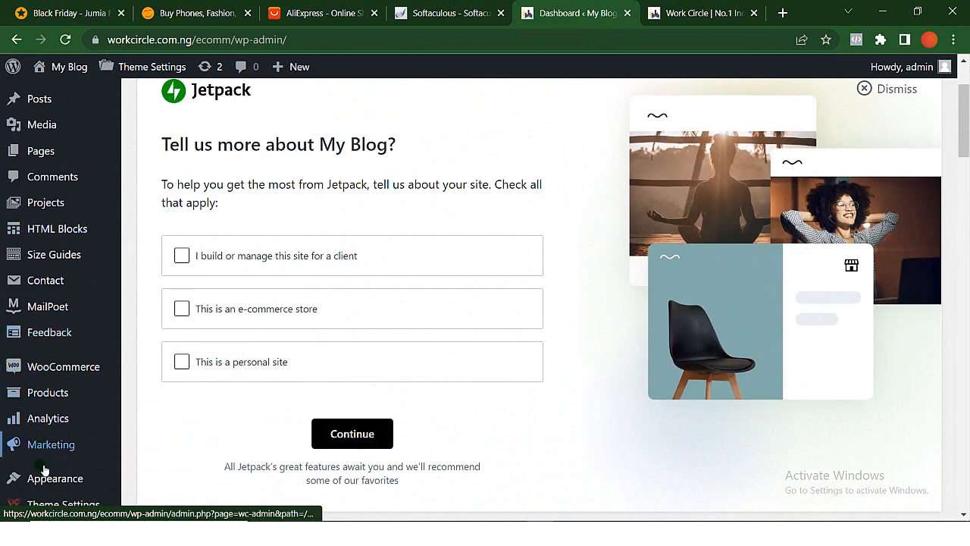
{"action": "scroll", "coordinate": [43, 471], "scroll_direction": "down", "scroll_amount": 4}
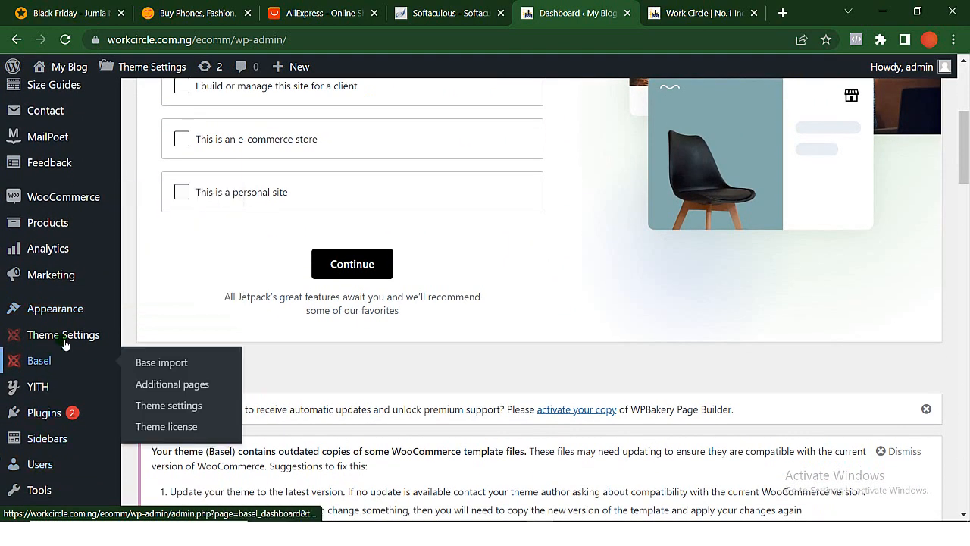
{"action": "scroll", "coordinate": [55, 386], "scroll_direction": "down", "scroll_amount": 2}
{"action": "scroll", "coordinate": [54, 388], "scroll_direction": "down", "scroll_amount": 4}
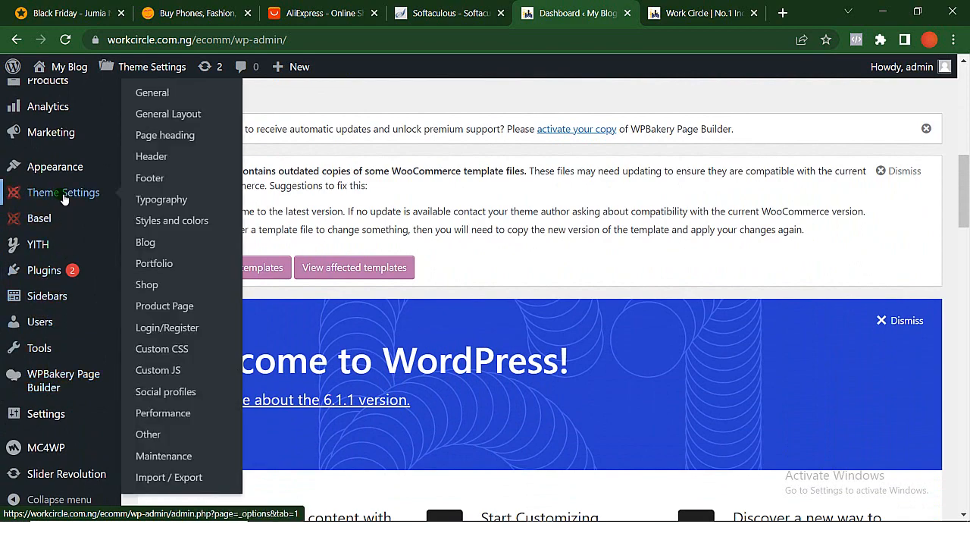
{"action": "scroll", "coordinate": [72, 192], "scroll_direction": "up", "scroll_amount": 3}
- Open the WooCommerce settings and review the store address and options on the General page
{"action": "mouse_move", "coordinate": [69, 190]}
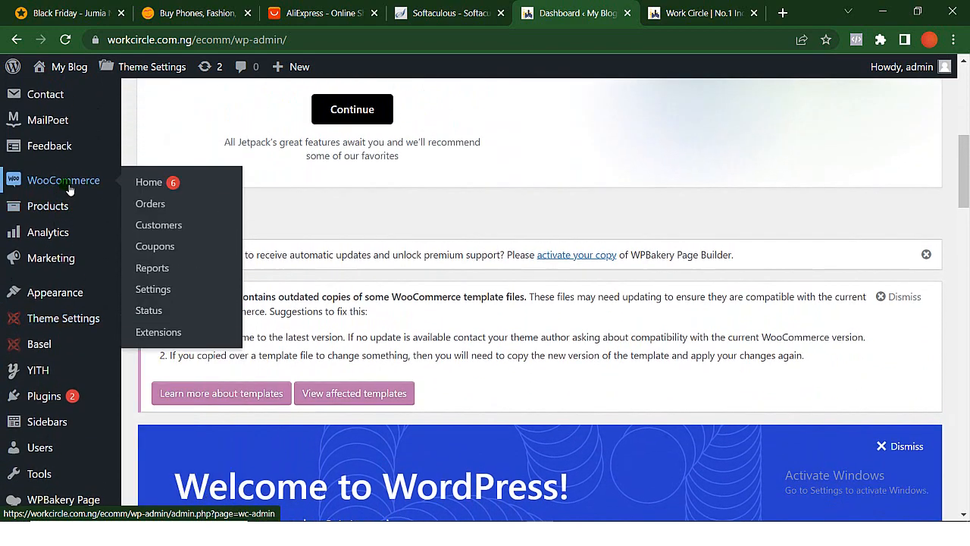
{"action": "left_click", "coordinate": [174, 296]}
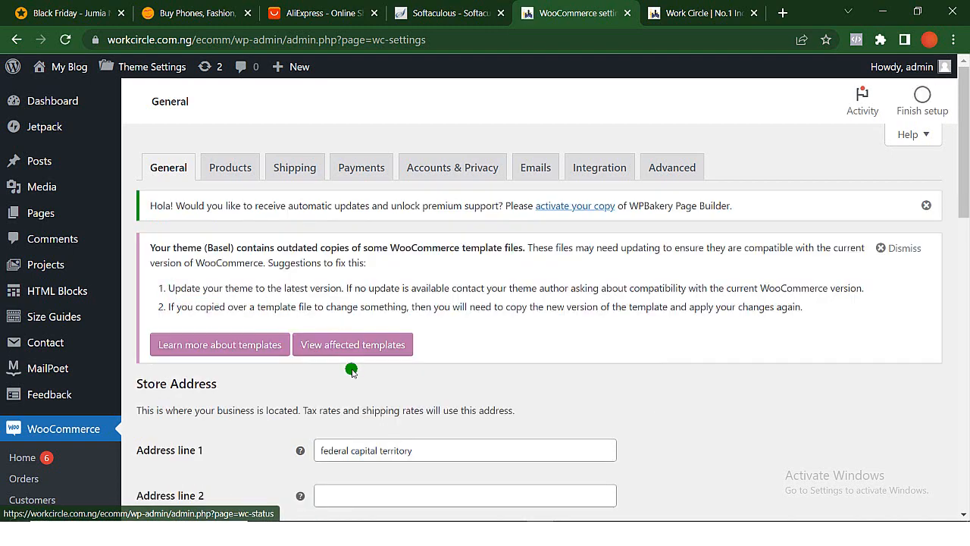
{"action": "scroll", "coordinate": [352, 371], "scroll_direction": "down", "scroll_amount": 1}
{"action": "scroll", "coordinate": [351, 371], "scroll_direction": "down", "scroll_amount": 3}
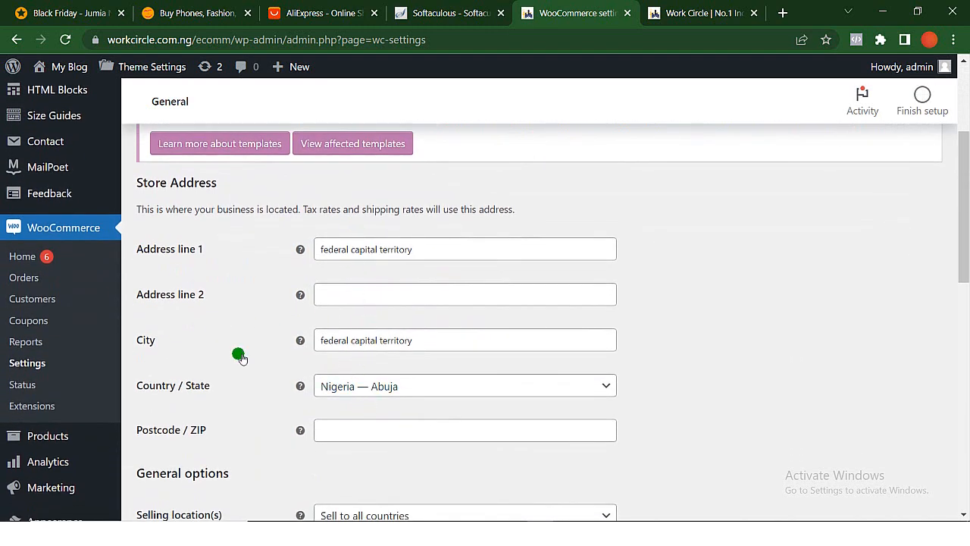
{"action": "scroll", "coordinate": [273, 450], "scroll_direction": "down", "scroll_amount": 4}
{"action": "scroll", "coordinate": [271, 448], "scroll_direction": "up", "scroll_amount": 6}
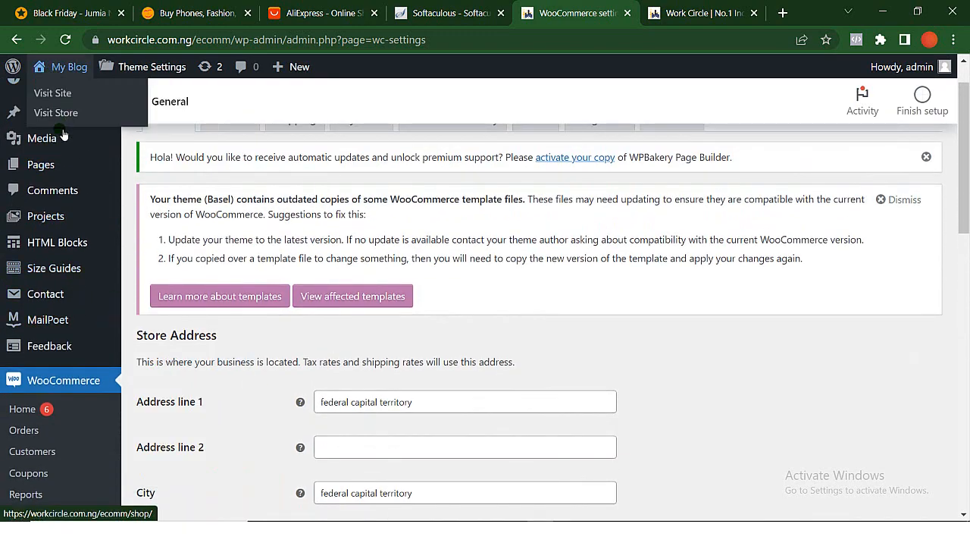
- Open the WooCommerce home page and examine its list of store setup tasks
{"action": "scroll", "coordinate": [34, 157], "scroll_direction": "up", "scroll_amount": 1}
{"action": "mouse_move", "coordinate": [51, 105]}
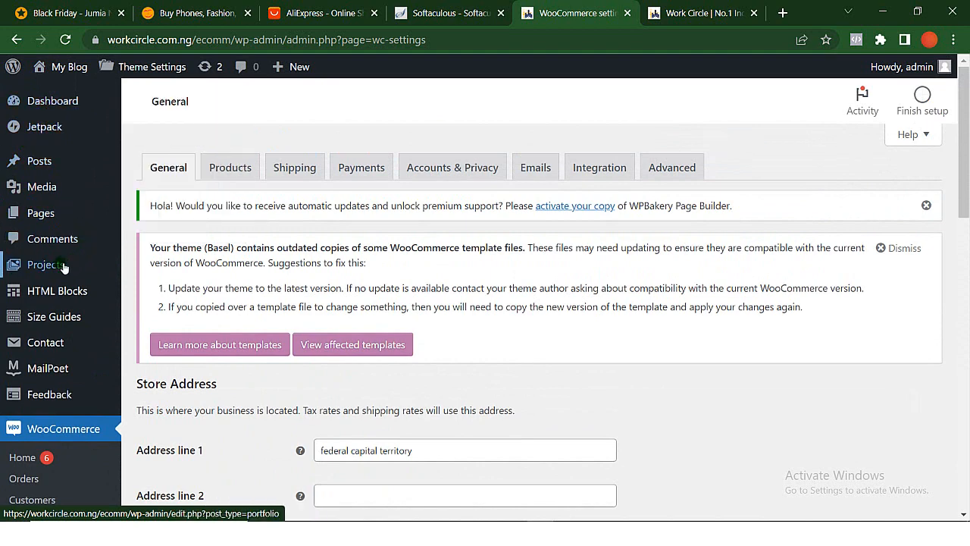
{"action": "mouse_move", "coordinate": [65, 265]}
{"action": "scroll", "coordinate": [66, 269], "scroll_direction": "down", "scroll_amount": 2}
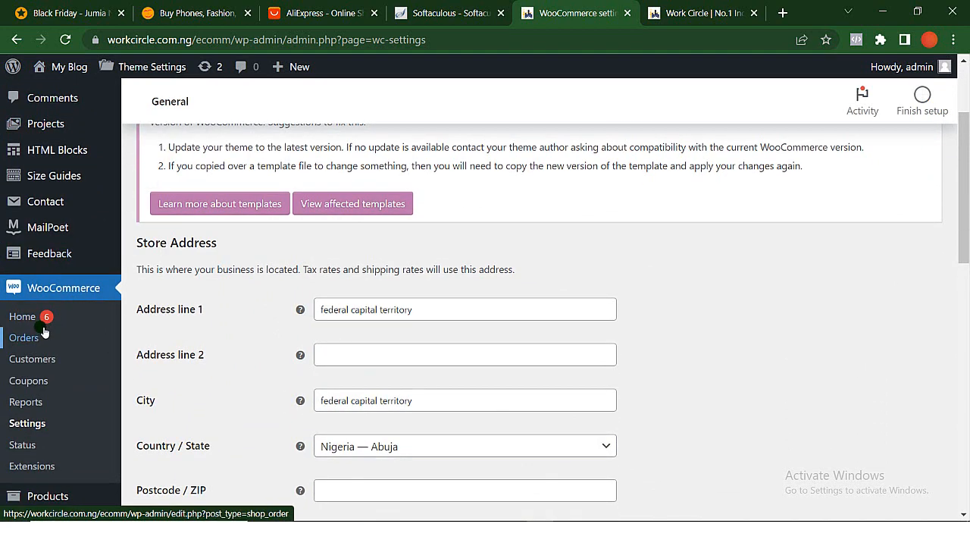
{"action": "left_click", "coordinate": [23, 317]}
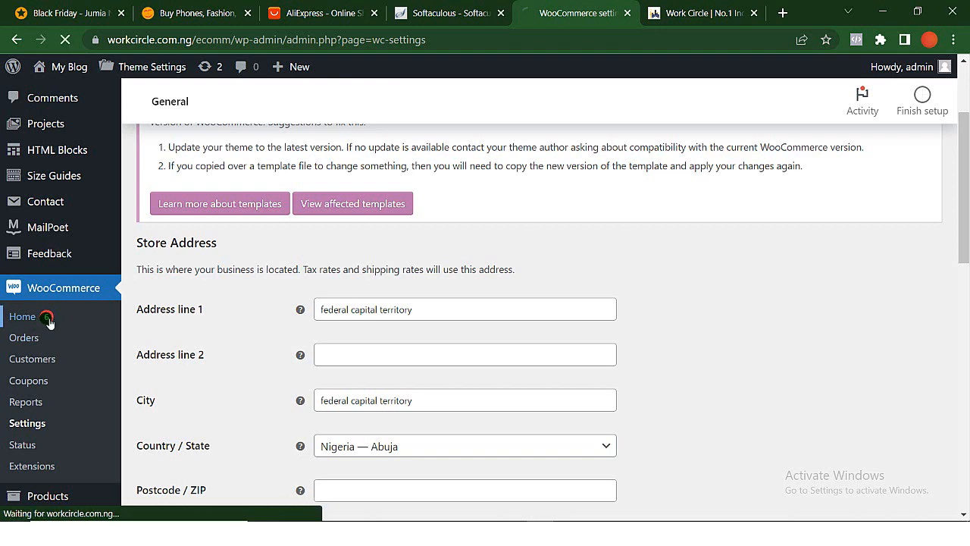
{"action": "scroll", "coordinate": [47, 321], "scroll_direction": "down", "scroll_amount": 3}
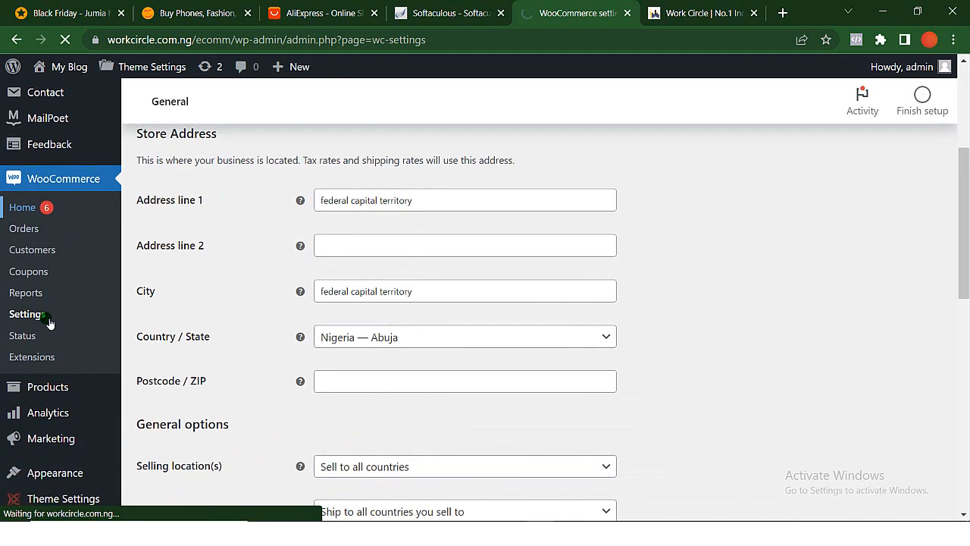
{"action": "mouse_move", "coordinate": [48, 323]}
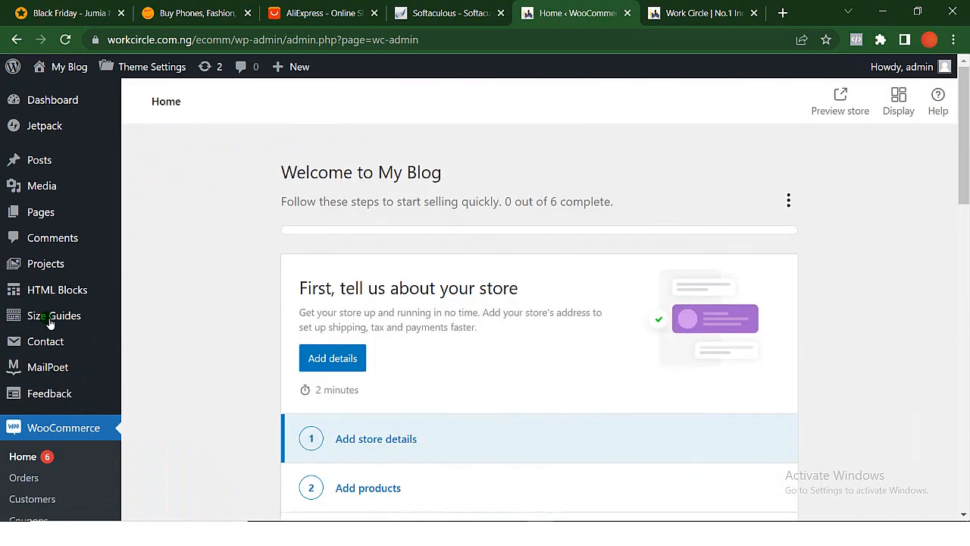
{"action": "scroll", "coordinate": [49, 322], "scroll_direction": "down", "scroll_amount": 3}
{"action": "scroll", "coordinate": [48, 323], "scroll_direction": "down", "scroll_amount": 2}
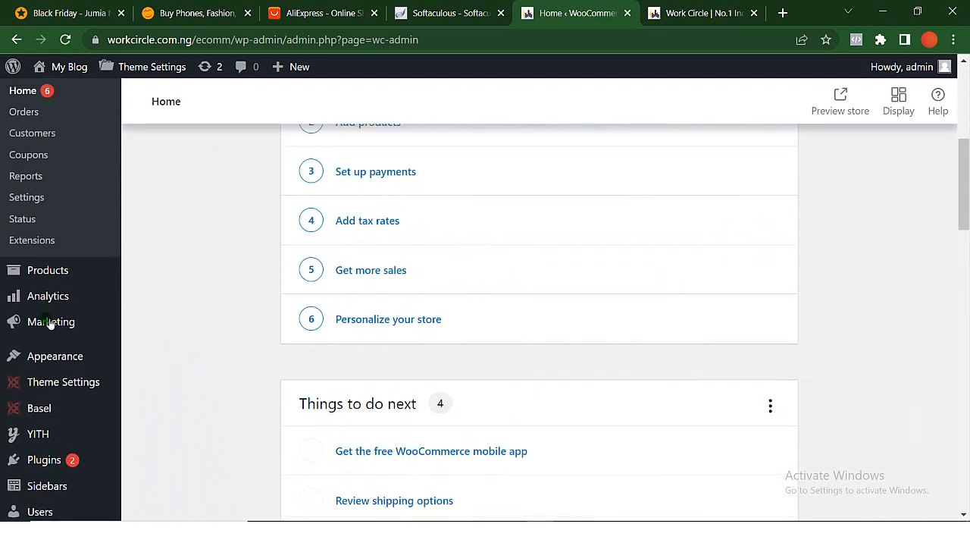
{"action": "scroll", "coordinate": [53, 318], "scroll_direction": "up", "scroll_amount": 2}
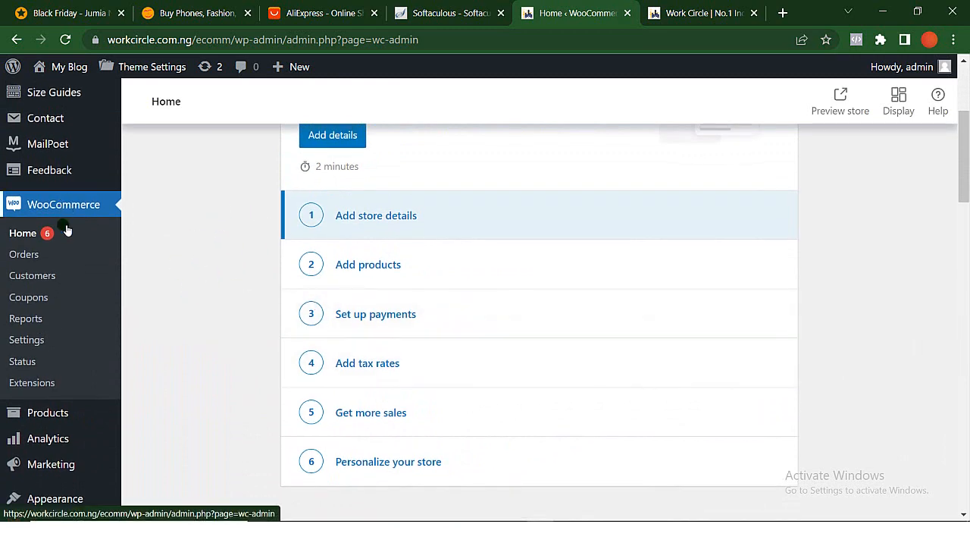
- Import the Basel theme's base data with all pages and versions included
{"action": "scroll", "coordinate": [46, 379], "scroll_direction": "down", "scroll_amount": 3}
{"action": "mouse_move", "coordinate": [60, 284]}
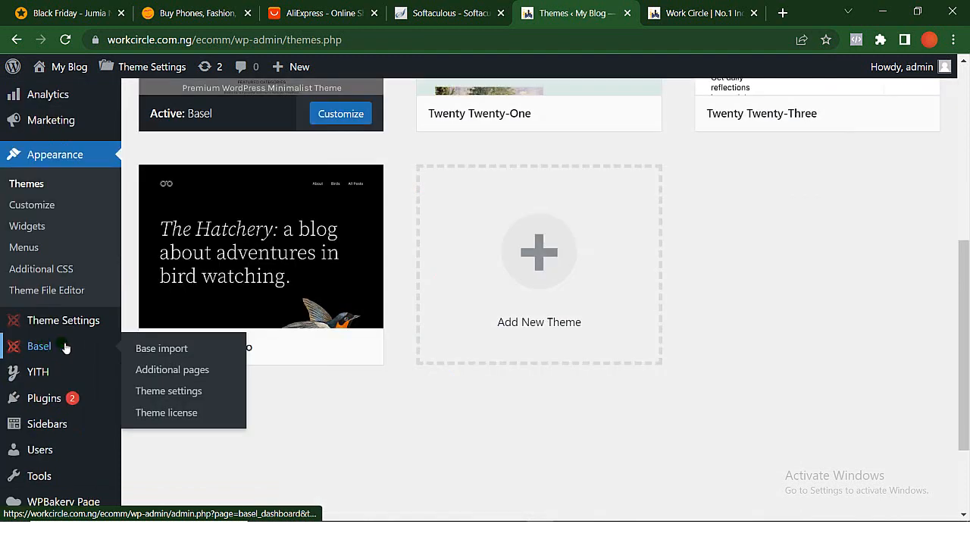
{"action": "left_click", "coordinate": [161, 348]}
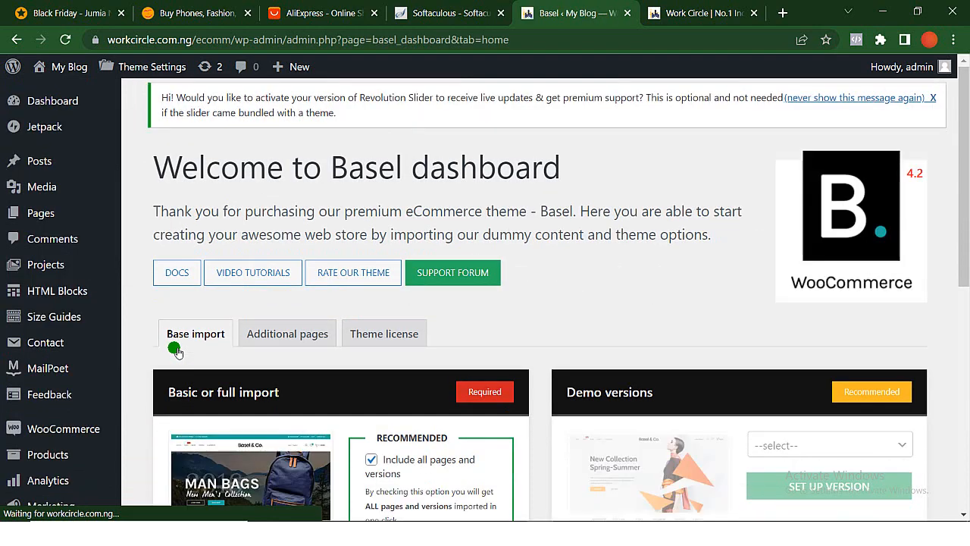
{"action": "scroll", "coordinate": [387, 498], "scroll_direction": "down", "scroll_amount": 3}
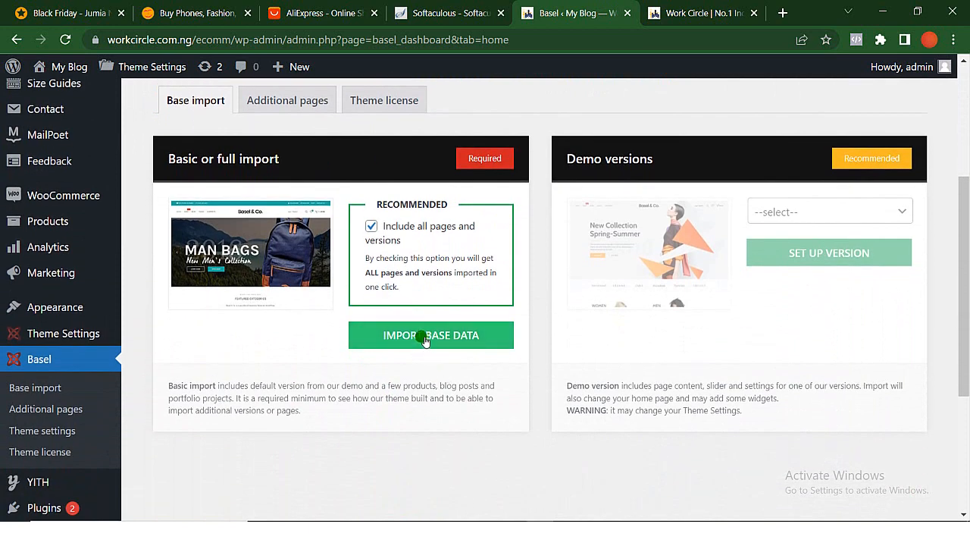
{"action": "left_click", "coordinate": [424, 338]}
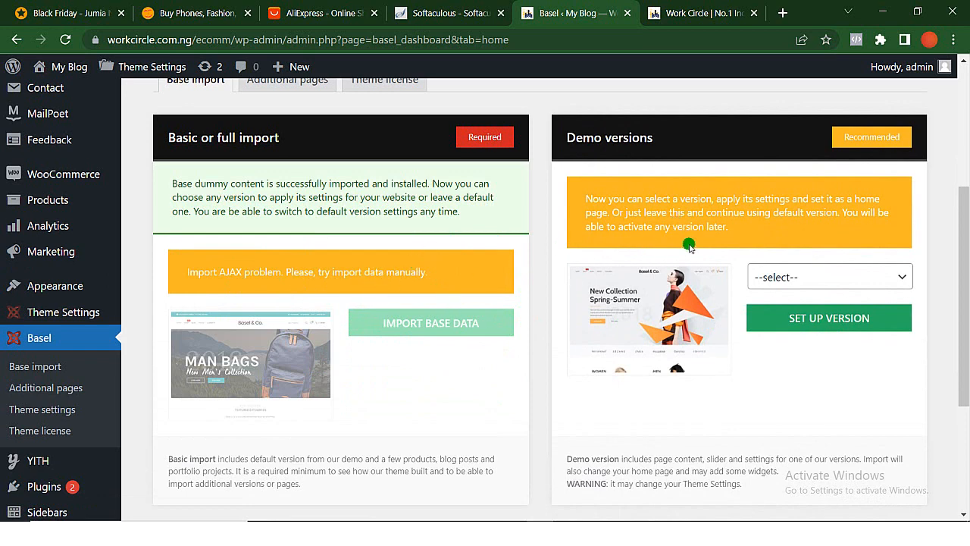
- Choose Marketplace from the Basel demo versions and set it up as the store's version
{"action": "left_click", "coordinate": [829, 278]}
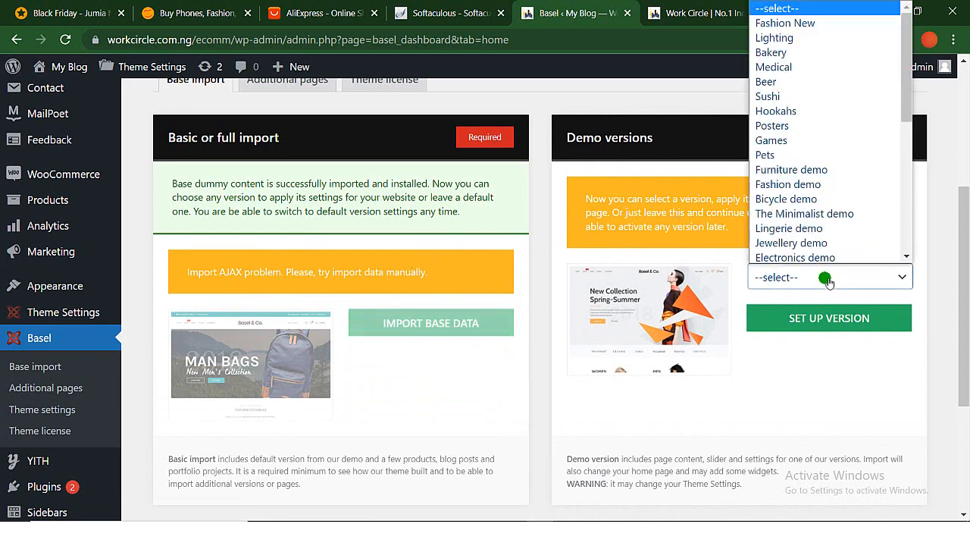
{"action": "scroll", "coordinate": [823, 230], "scroll_direction": "down", "scroll_amount": 1}
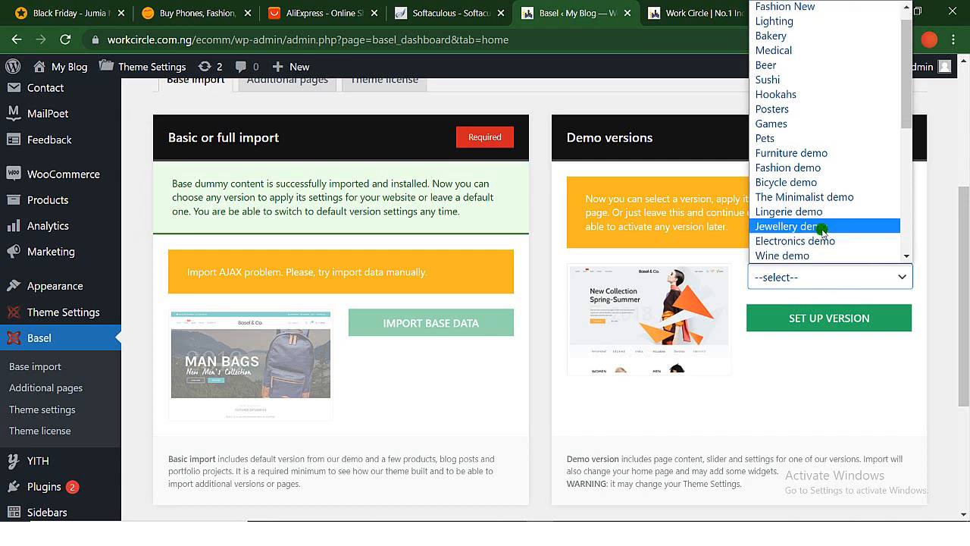
{"action": "scroll", "coordinate": [822, 231], "scroll_direction": "down", "scroll_amount": 5}
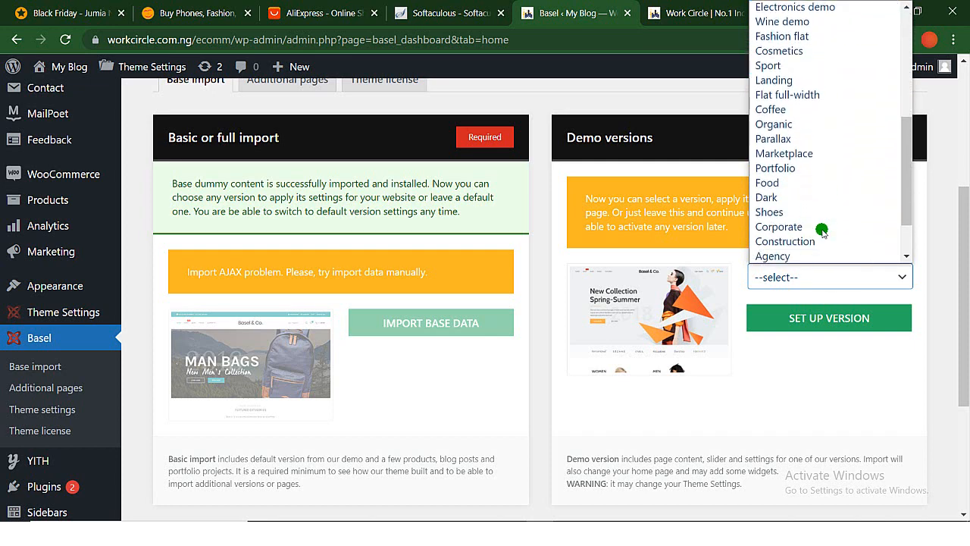
{"action": "scroll", "coordinate": [822, 231], "scroll_direction": "down", "scroll_amount": 2}
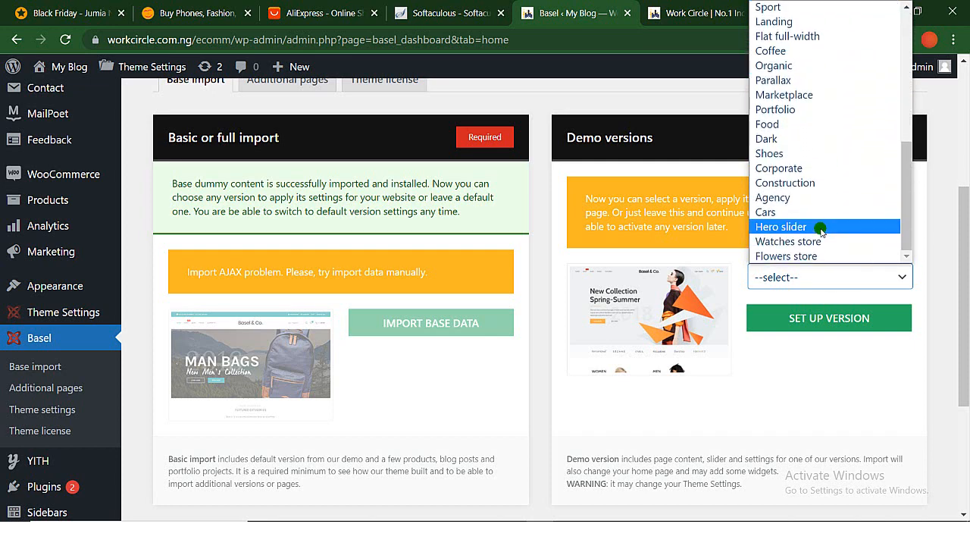
{"action": "scroll", "coordinate": [787, 61], "scroll_direction": "up", "scroll_amount": 7}
{"action": "scroll", "coordinate": [786, 61], "scroll_direction": "down", "scroll_amount": 3}
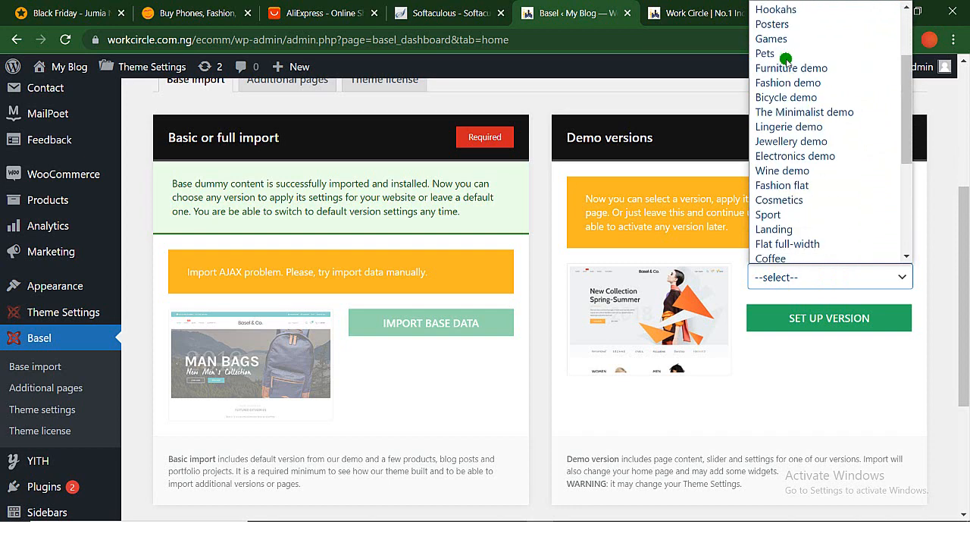
{"action": "scroll", "coordinate": [787, 61], "scroll_direction": "down", "scroll_amount": 1}
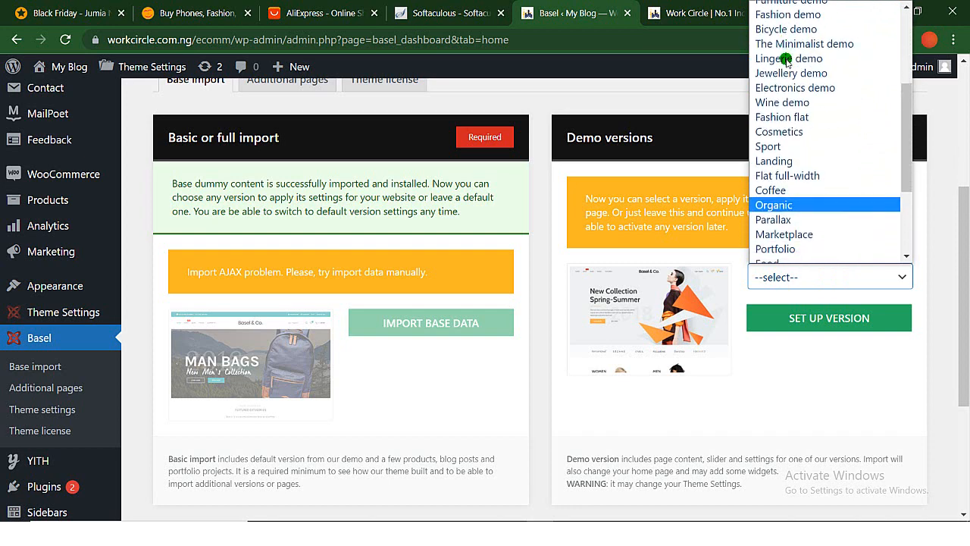
{"action": "scroll", "coordinate": [787, 60], "scroll_direction": "up", "scroll_amount": 3}
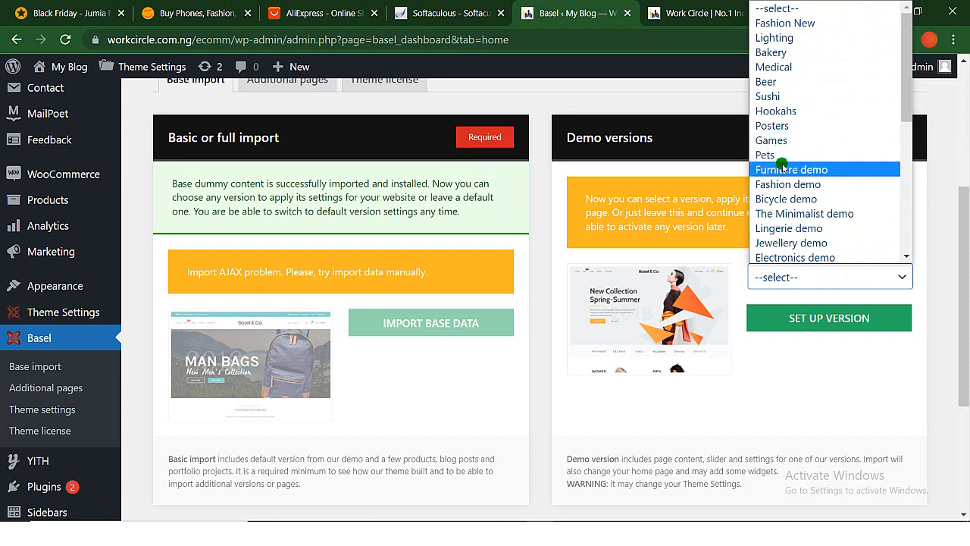
{"action": "scroll", "coordinate": [817, 230], "scroll_direction": "down", "scroll_amount": 1}
{"action": "scroll", "coordinate": [816, 230], "scroll_direction": "down", "scroll_amount": 4}
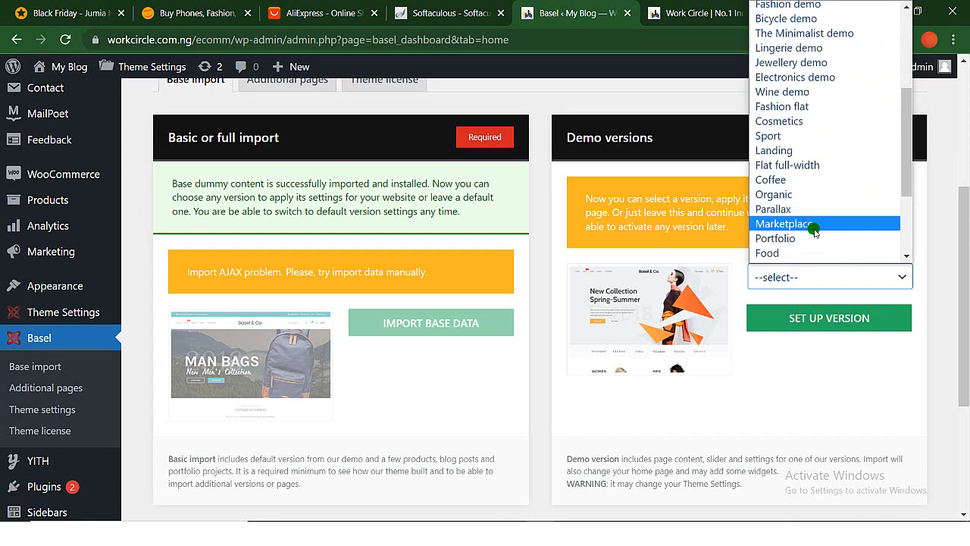
{"action": "left_click", "coordinate": [804, 230]}
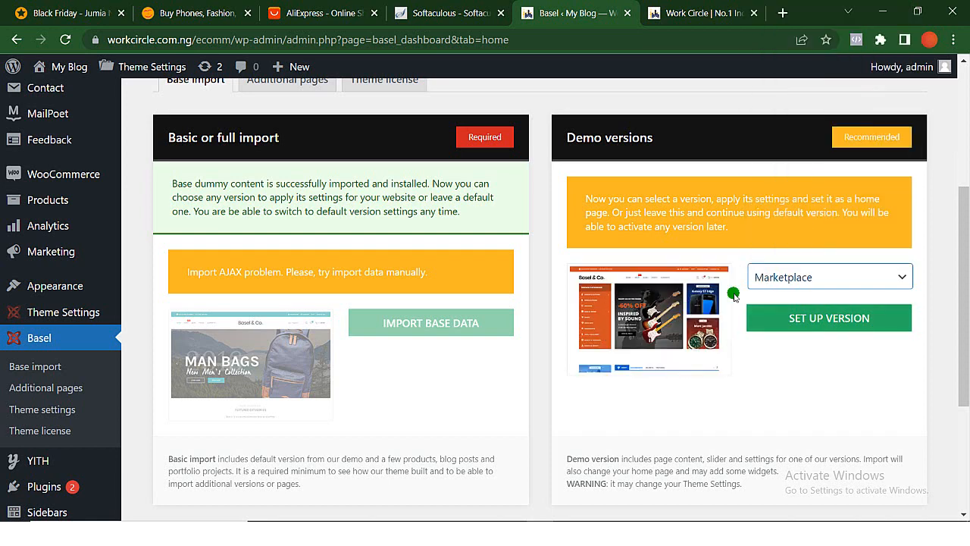
{"action": "left_click", "coordinate": [839, 321]}
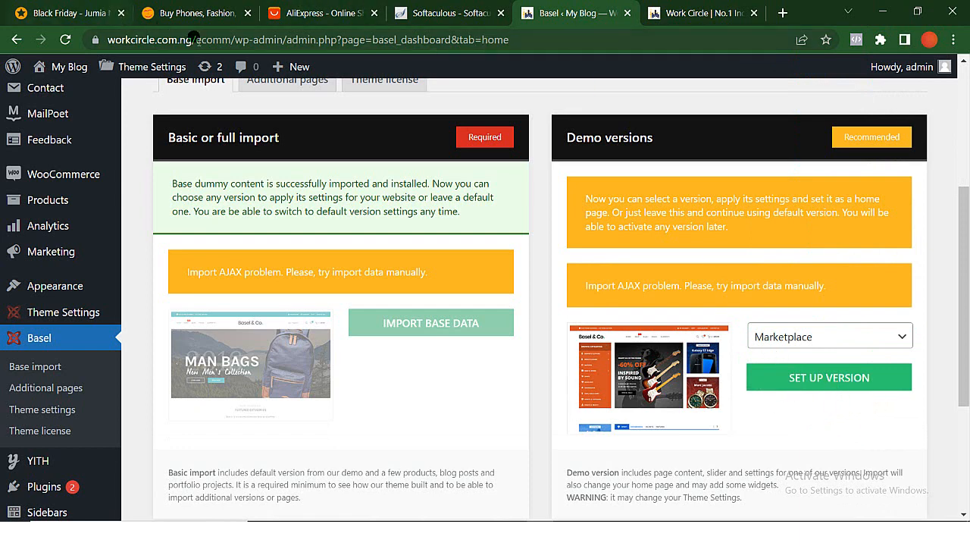
{"action": "left_click", "coordinate": [229, 39]}
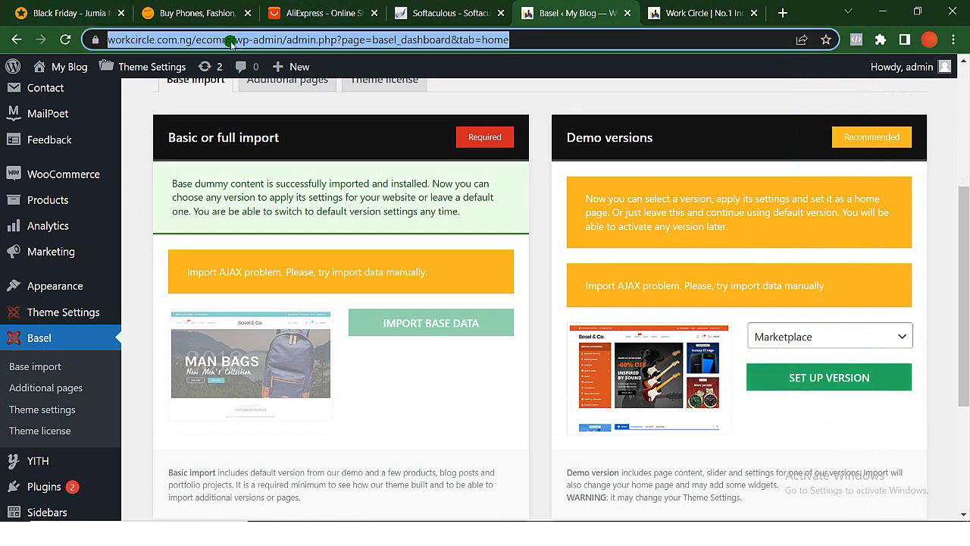
{"action": "left_click", "coordinate": [231, 42]}
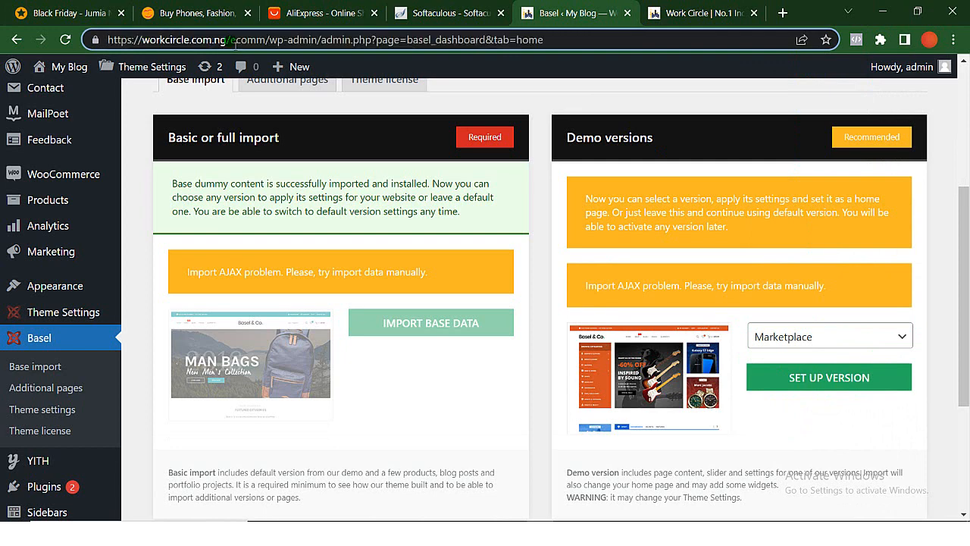
{"action": "key", "text": "shift+Home"}
{"action": "key", "text": "ctrl+c"}
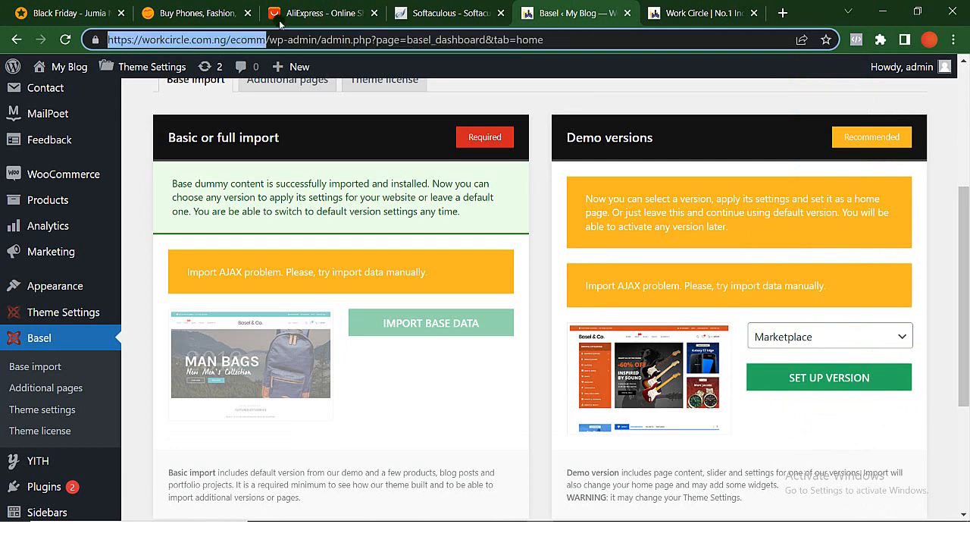
{"action": "left_click", "coordinate": [719, 7]}
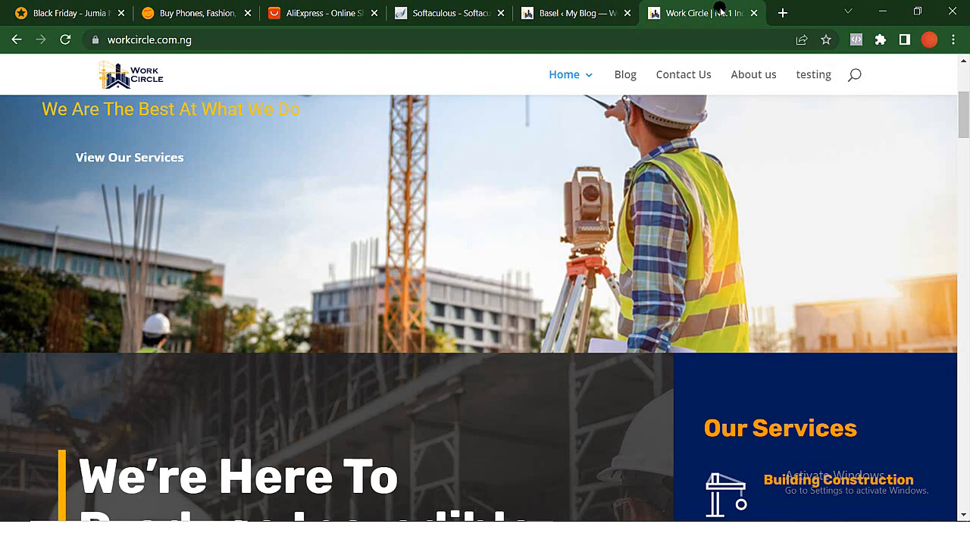
{"action": "left_click", "coordinate": [692, 36]}
{"action": "key", "text": "ctrl+v"}
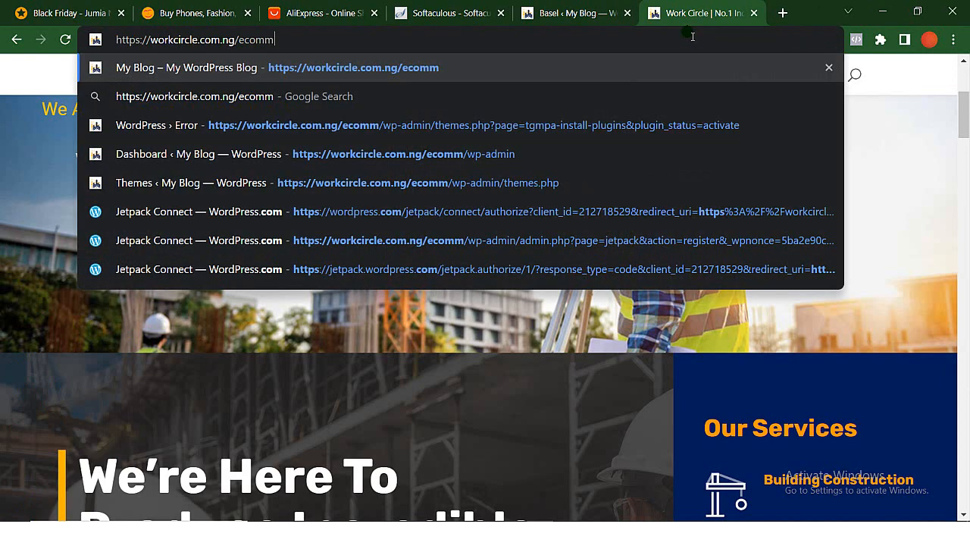
{"action": "key", "text": "Return"}
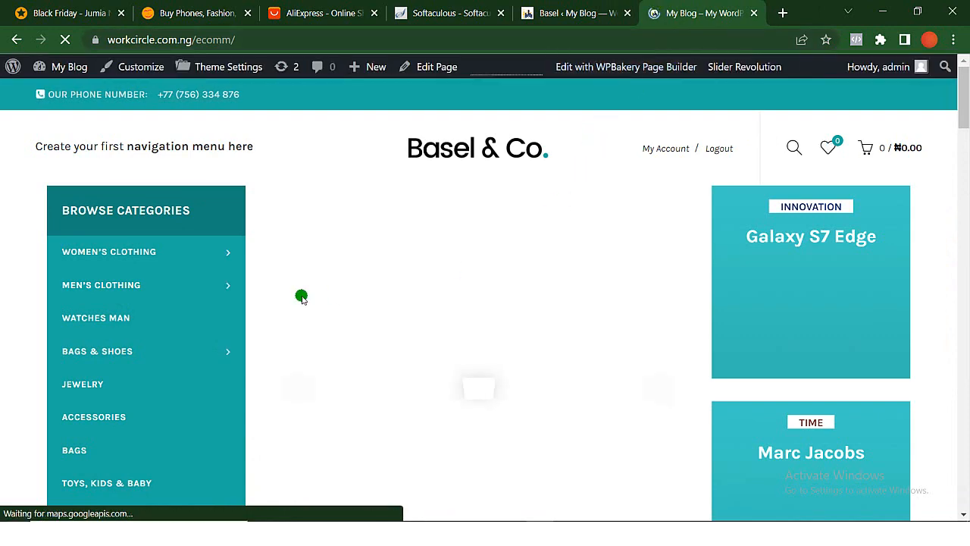
- Examine the storefront home page's header, category list, slider, product sections and link lists
{"action": "scroll", "coordinate": [372, 377], "scroll_direction": "down", "scroll_amount": 1}
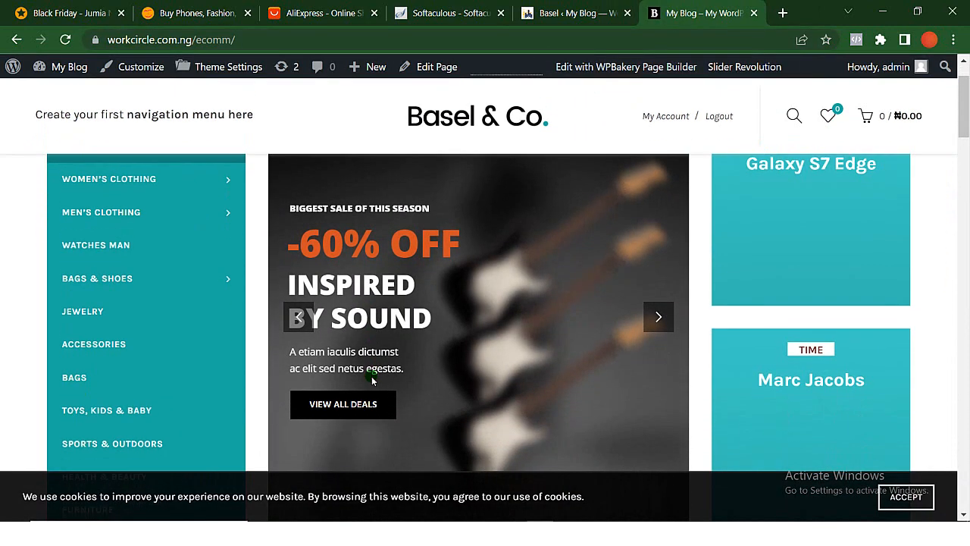
{"action": "scroll", "coordinate": [372, 376], "scroll_direction": "up", "scroll_amount": 1}
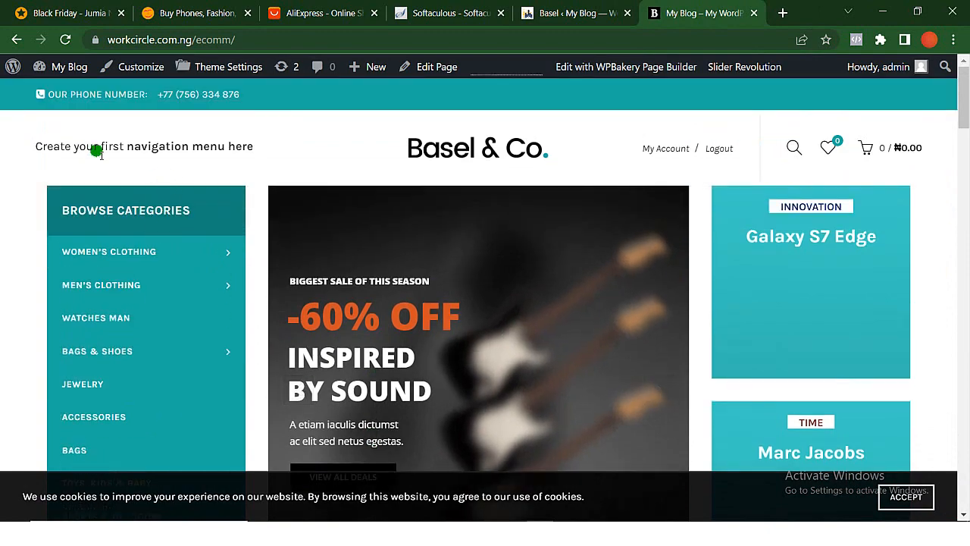
{"action": "scroll", "coordinate": [301, 333], "scroll_direction": "down", "scroll_amount": 10}
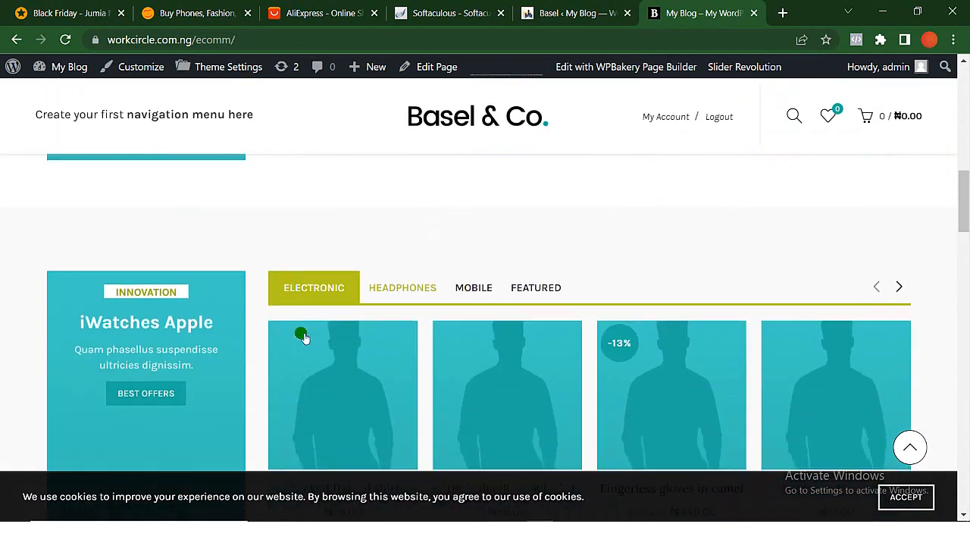
{"action": "scroll", "coordinate": [300, 336], "scroll_direction": "down", "scroll_amount": 10}
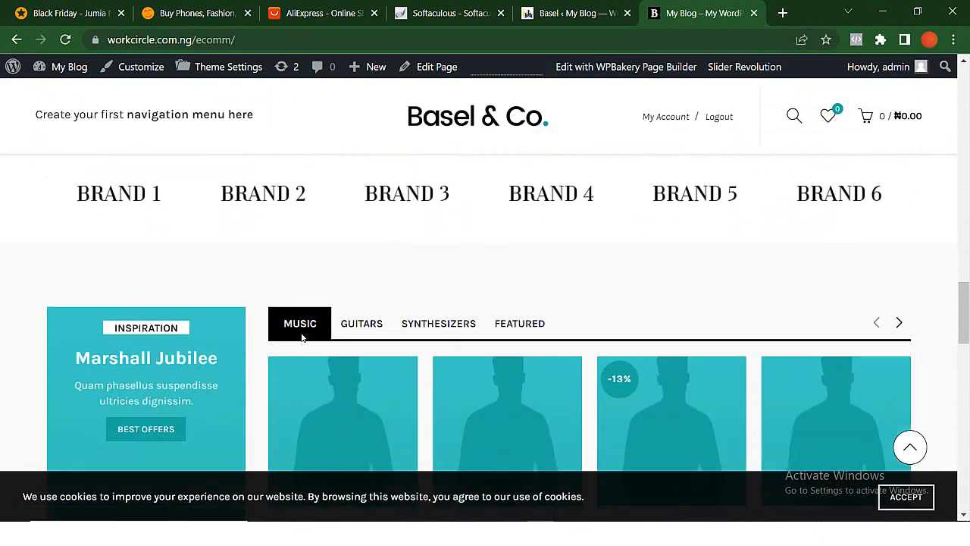
{"action": "scroll", "coordinate": [295, 283], "scroll_direction": "down", "scroll_amount": 5}
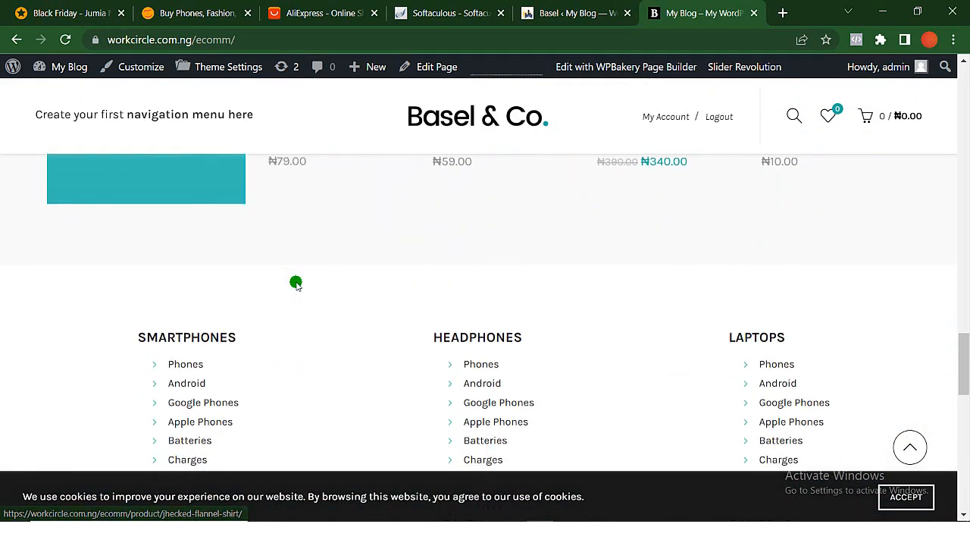
{"action": "scroll", "coordinate": [297, 283], "scroll_direction": "up", "scroll_amount": 2}
{"action": "scroll", "coordinate": [298, 283], "scroll_direction": "up", "scroll_amount": 20}
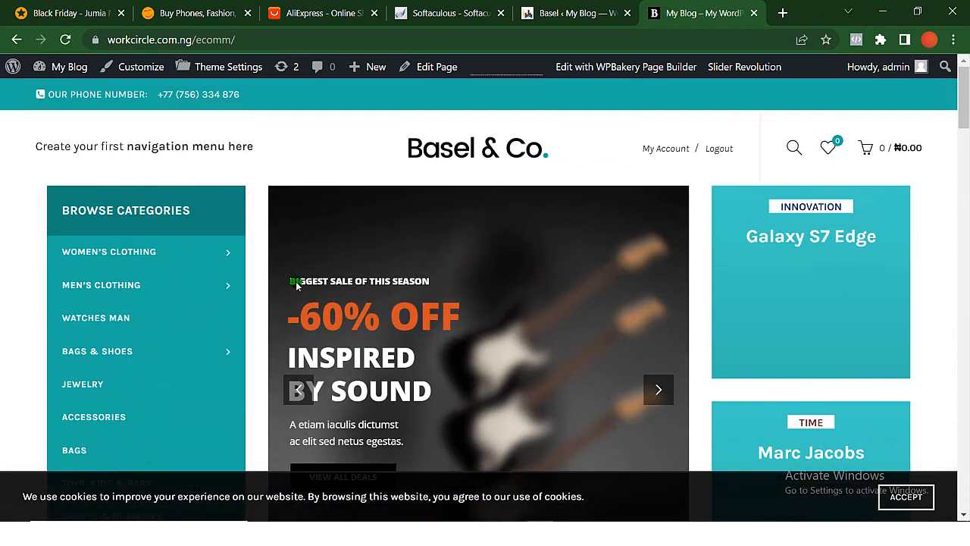
{"action": "scroll", "coordinate": [477, 193], "scroll_direction": "down", "scroll_amount": 2}
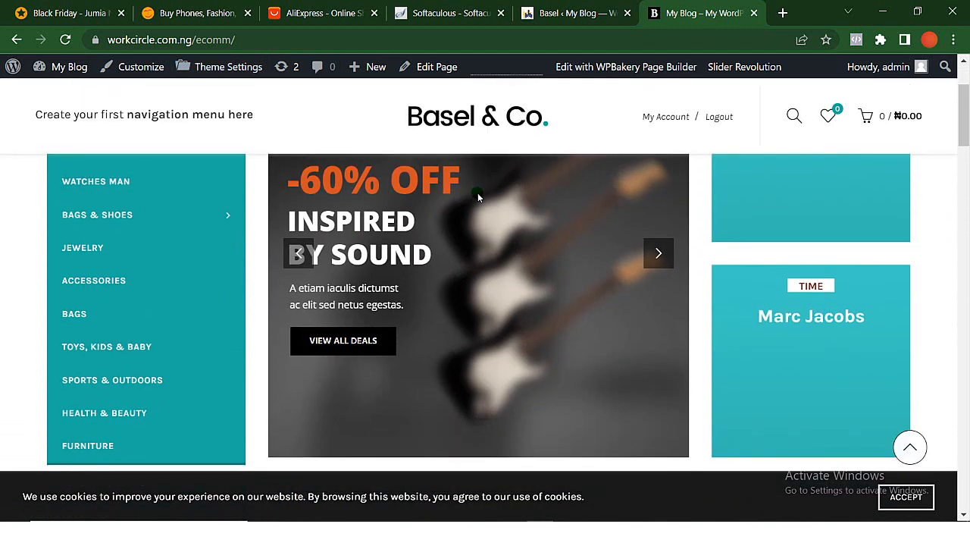
{"action": "scroll", "coordinate": [478, 192], "scroll_direction": "down", "scroll_amount": 2}
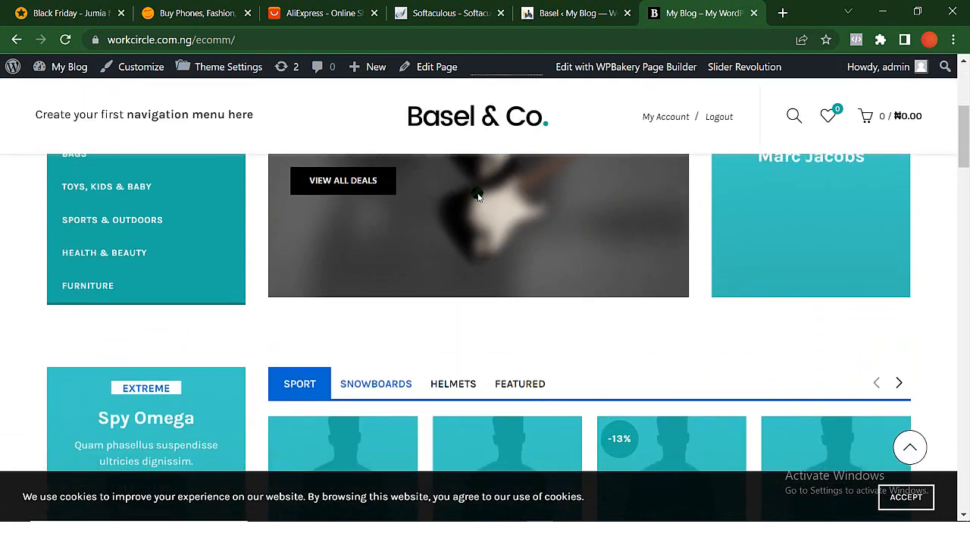
{"action": "scroll", "coordinate": [478, 193], "scroll_direction": "up", "scroll_amount": 5}
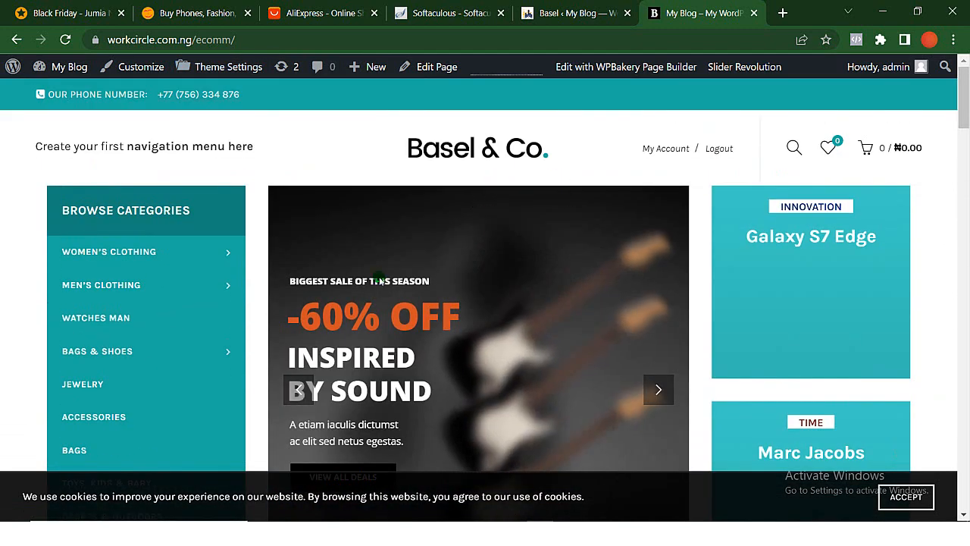
{"action": "left_click", "coordinate": [443, 142]}
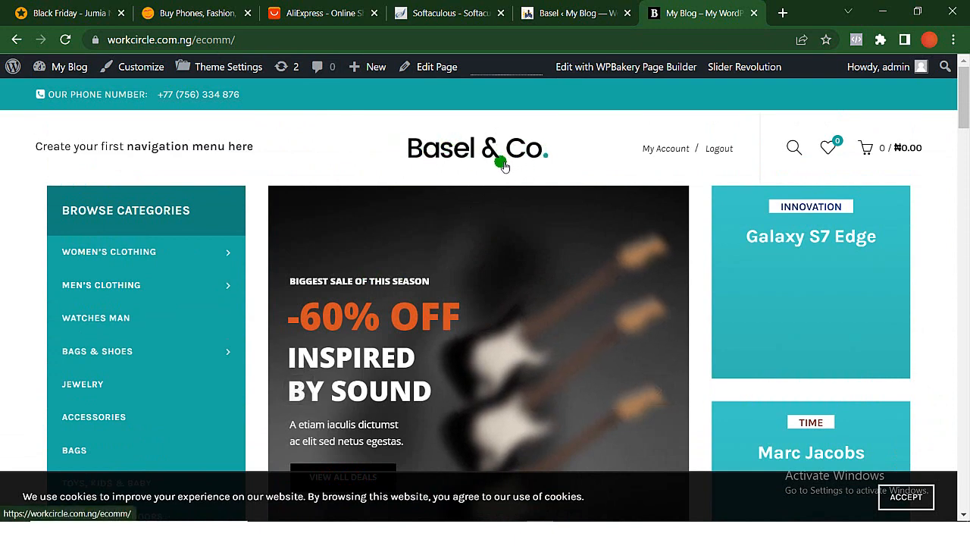
- Return to the Basel dashboard, choose the Fashion New demo version and set it up
{"action": "left_click", "coordinate": [569, 9]}
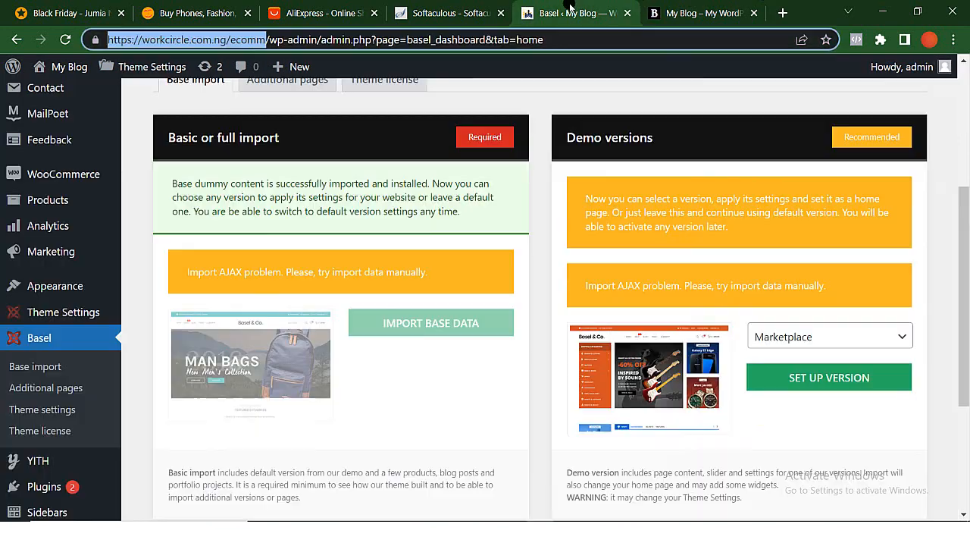
{"action": "left_click", "coordinate": [832, 336]}
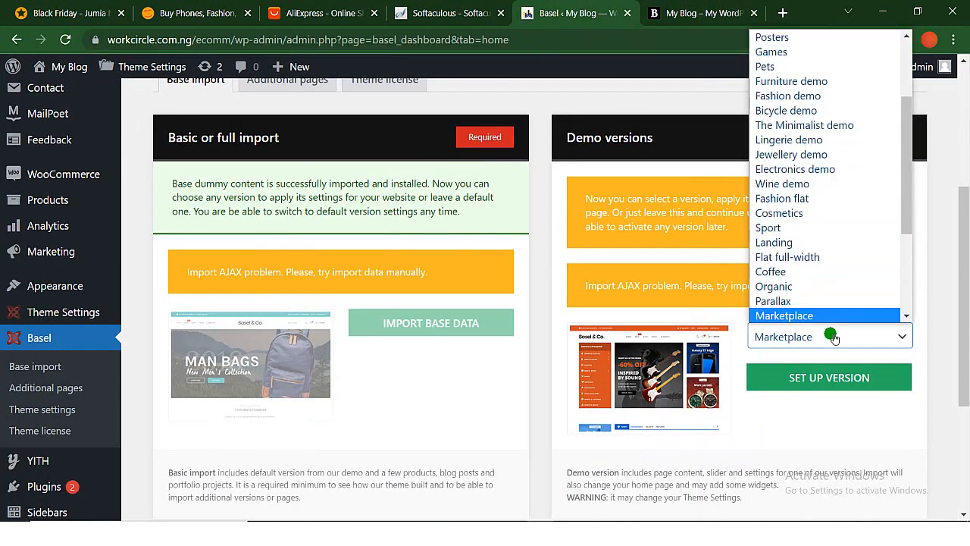
{"action": "scroll", "coordinate": [751, 174], "scroll_direction": "up", "scroll_amount": 3}
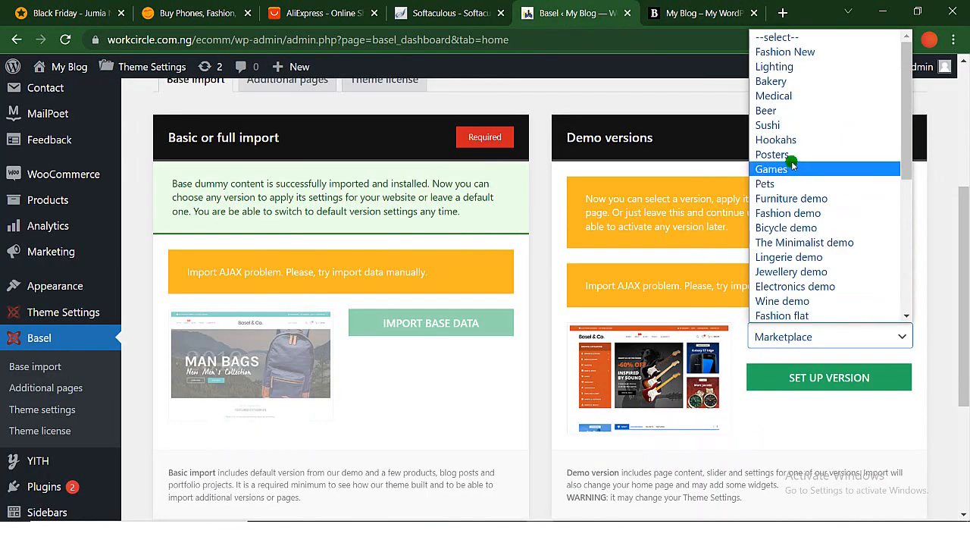
{"action": "left_click", "coordinate": [808, 52]}
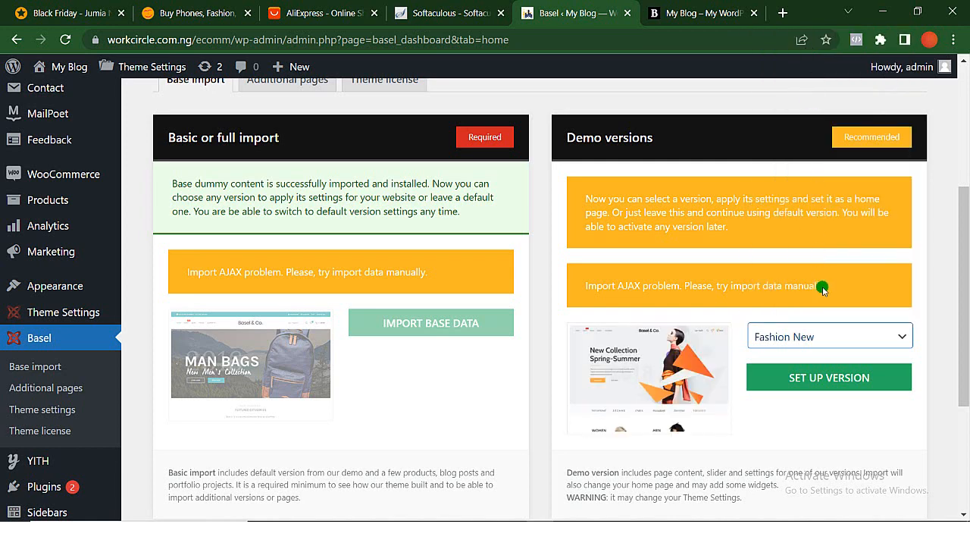
{"action": "left_click", "coordinate": [820, 372]}
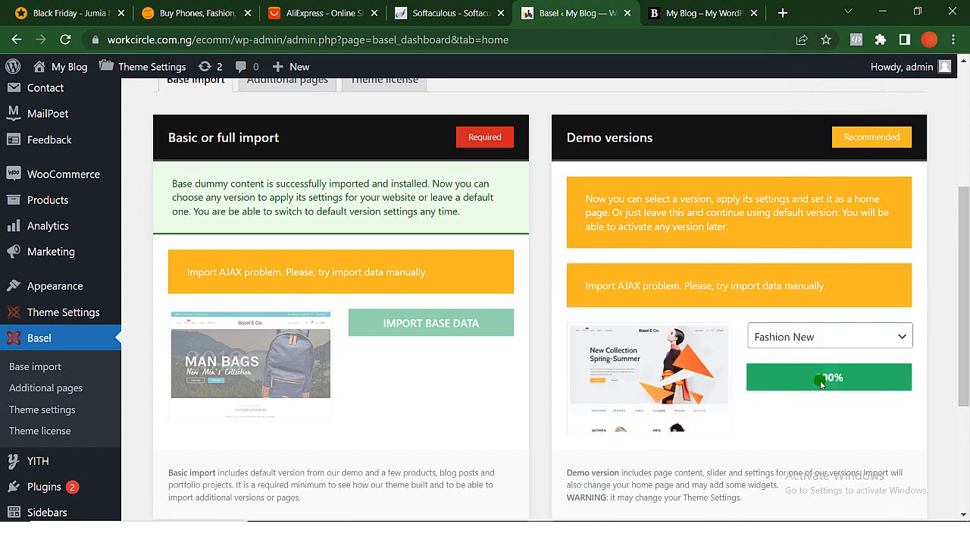
- Reload the storefront home page and look through its banner and product sections
{"action": "left_click", "coordinate": [663, 14]}
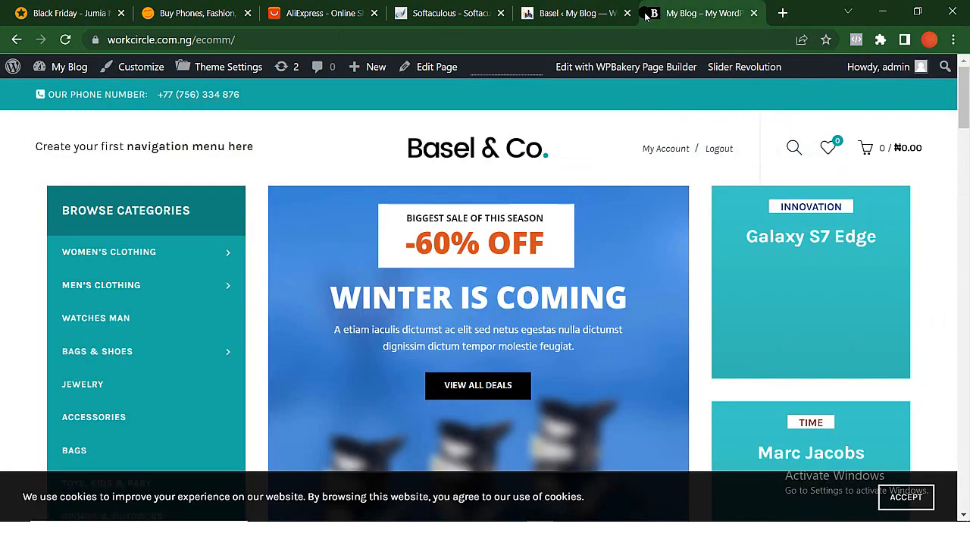
{"action": "left_click", "coordinate": [66, 41]}
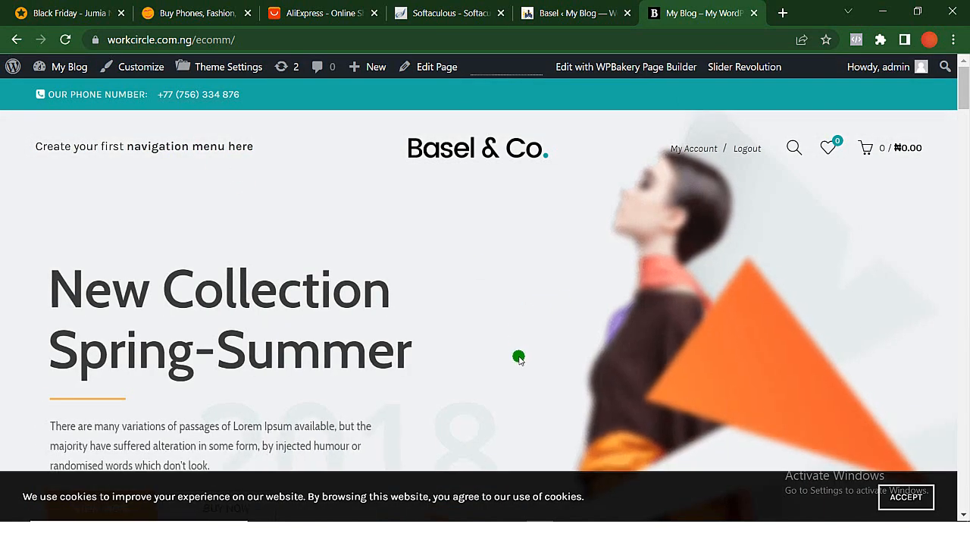
{"action": "scroll", "coordinate": [518, 357], "scroll_direction": "down", "scroll_amount": 3}
{"action": "scroll", "coordinate": [519, 357], "scroll_direction": "down", "scroll_amount": 10}
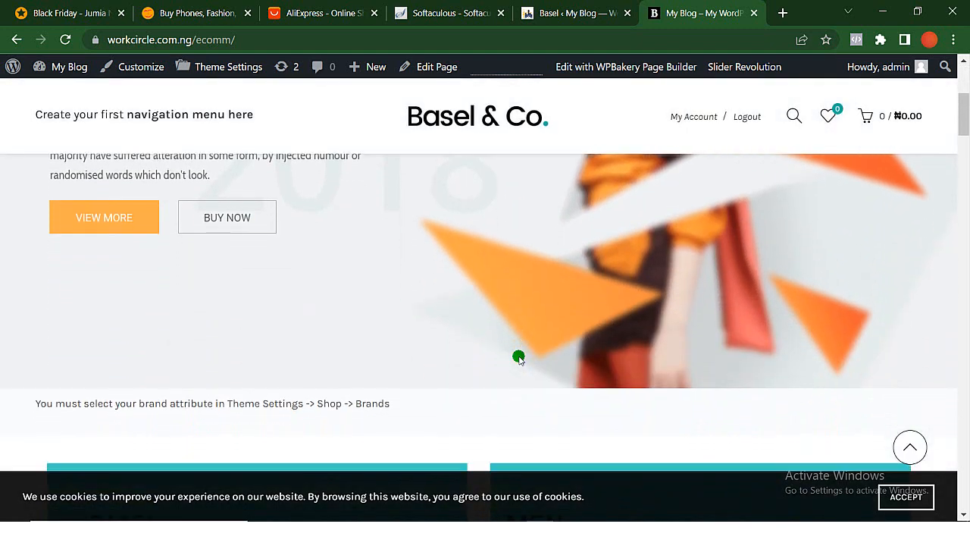
{"action": "scroll", "coordinate": [520, 359], "scroll_direction": "down", "scroll_amount": 2}
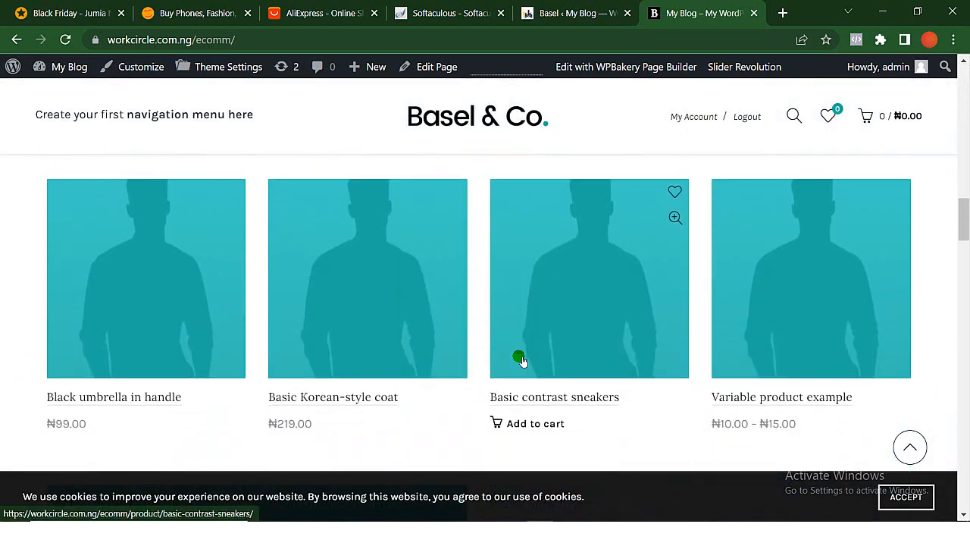
- Examine the product grid, promotional blocks, countdown offer and newsletter section of the Fashion New storefront
{"action": "scroll", "coordinate": [520, 359], "scroll_direction": "up", "scroll_amount": 1}
{"action": "scroll", "coordinate": [520, 360], "scroll_direction": "down", "scroll_amount": 1}
{"action": "scroll", "coordinate": [520, 359], "scroll_direction": "down", "scroll_amount": 5}
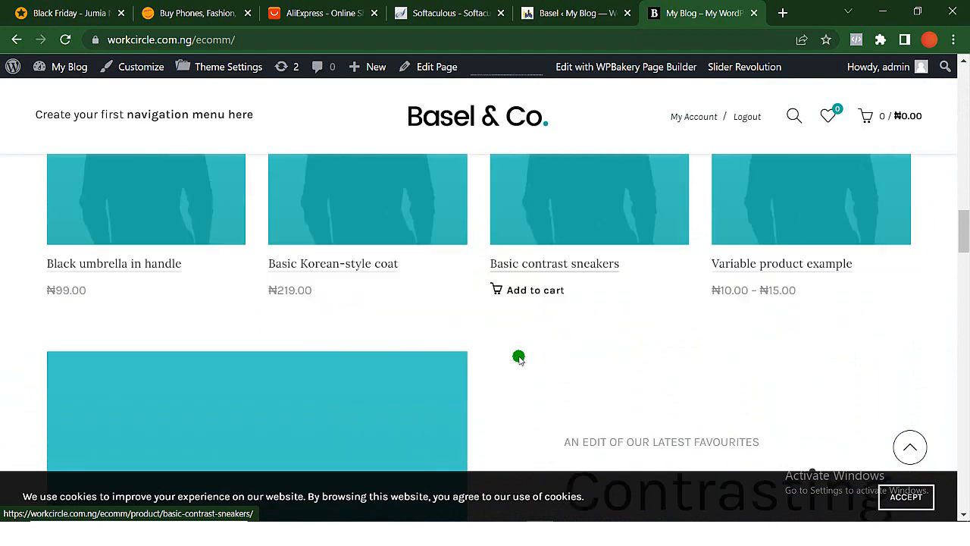
{"action": "scroll", "coordinate": [518, 357], "scroll_direction": "down", "scroll_amount": 8}
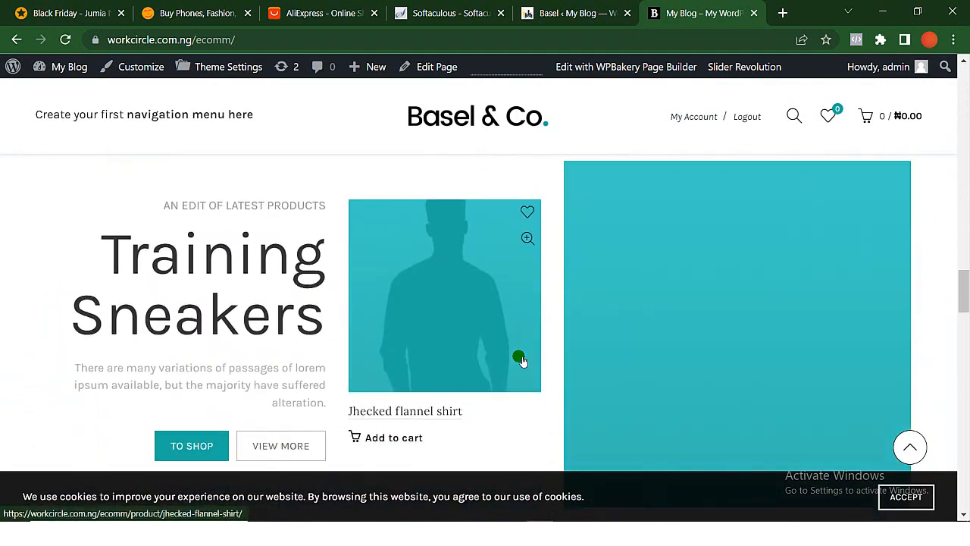
{"action": "scroll", "coordinate": [518, 357], "scroll_direction": "down", "scroll_amount": 5}
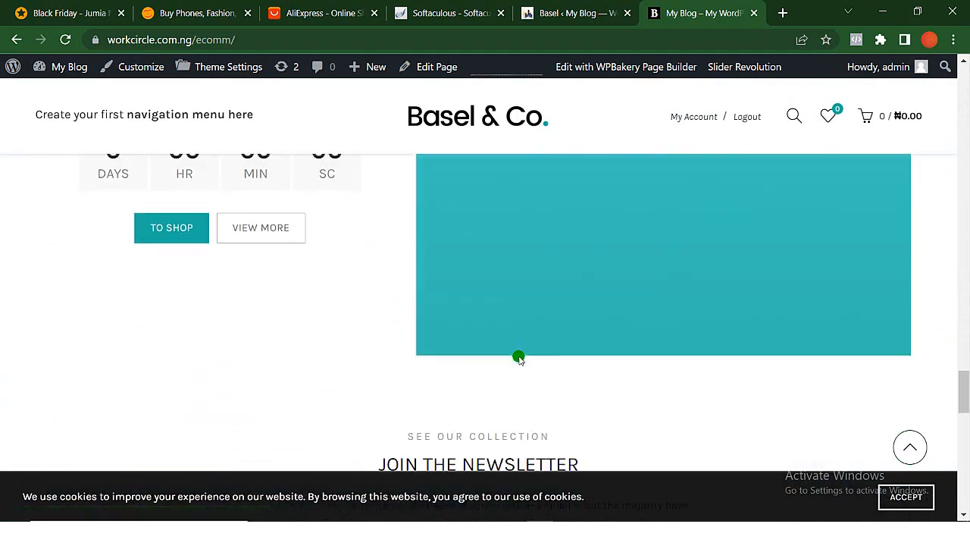
{"action": "scroll", "coordinate": [519, 357], "scroll_direction": "up", "scroll_amount": 3}
{"action": "scroll", "coordinate": [518, 357], "scroll_direction": "down", "scroll_amount": 8}
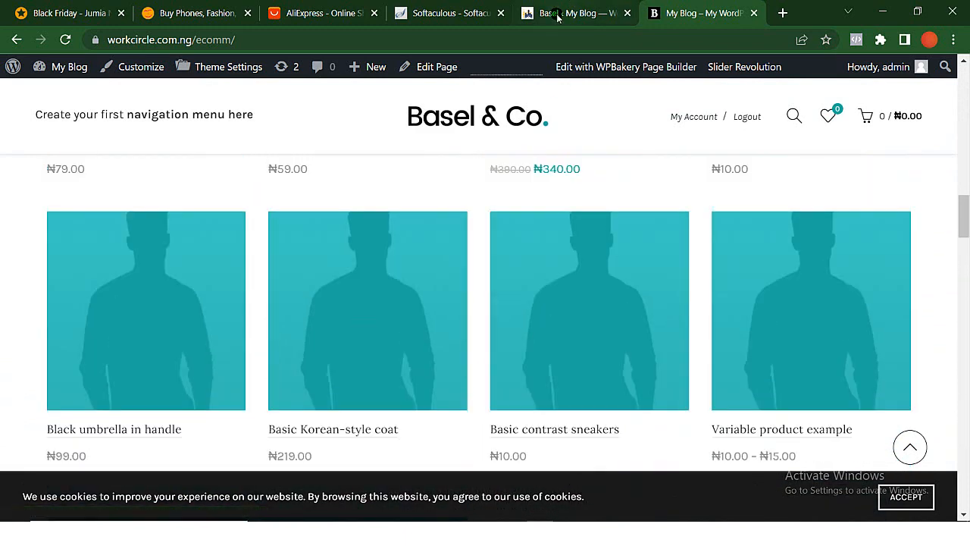
- Return to the Basel dashboard, choose the Cars demo version and set it up
{"action": "left_click", "coordinate": [560, 13]}
{"action": "left_click", "coordinate": [859, 343]}
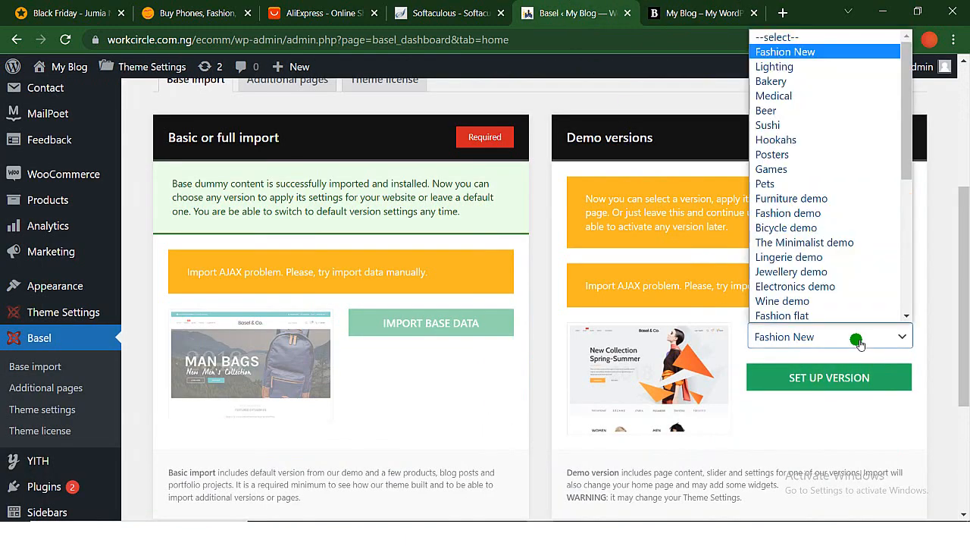
{"action": "scroll", "coordinate": [780, 263], "scroll_direction": "down", "scroll_amount": 3}
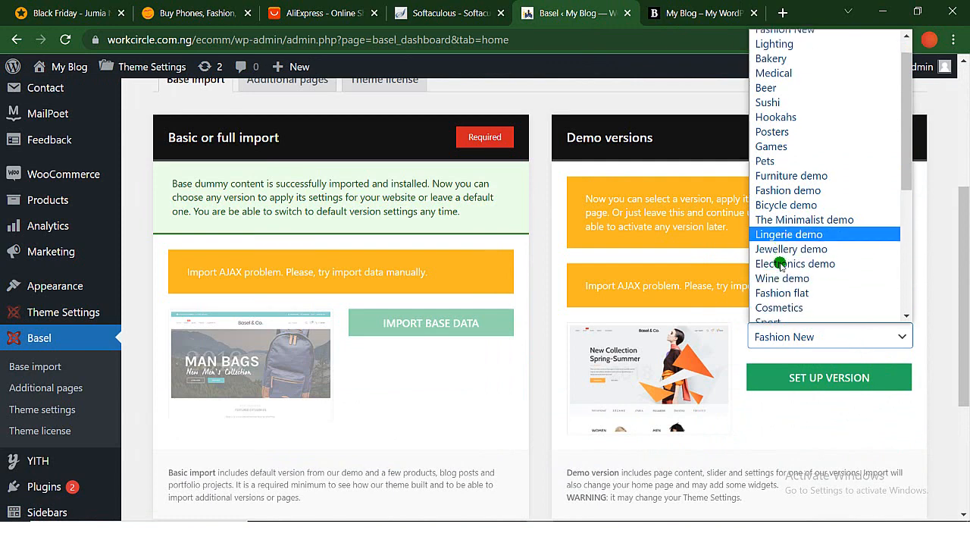
{"action": "scroll", "coordinate": [780, 264], "scroll_direction": "down", "scroll_amount": 5}
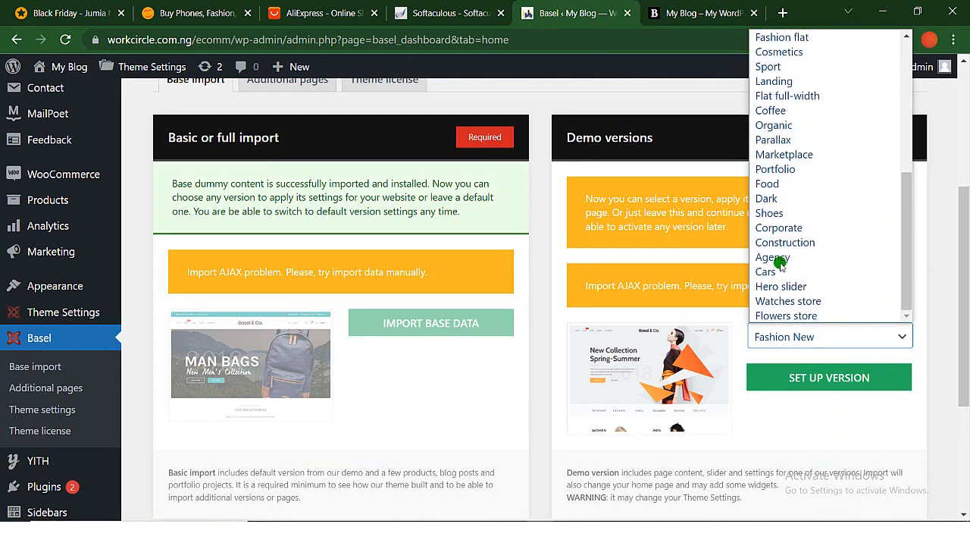
{"action": "left_click", "coordinate": [778, 272]}
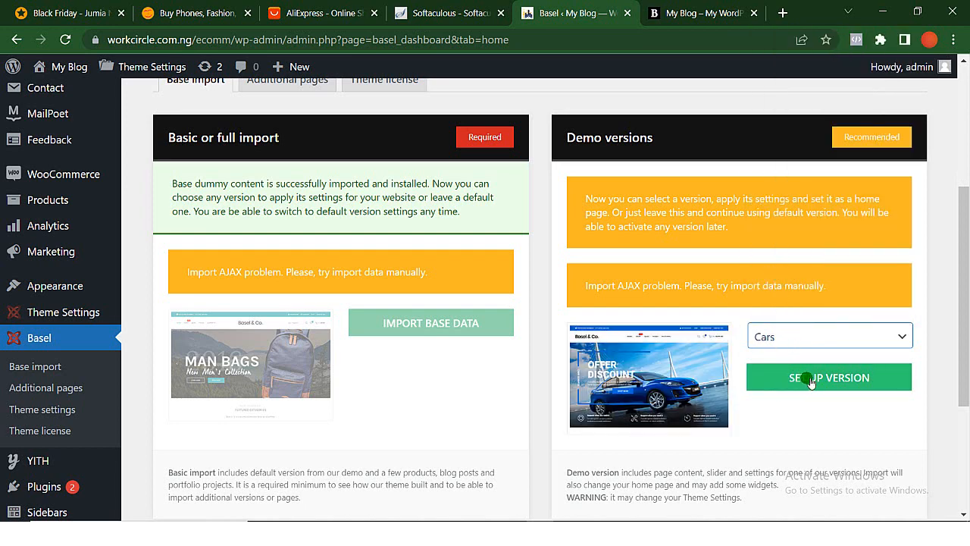
{"action": "left_click", "coordinate": [811, 382]}
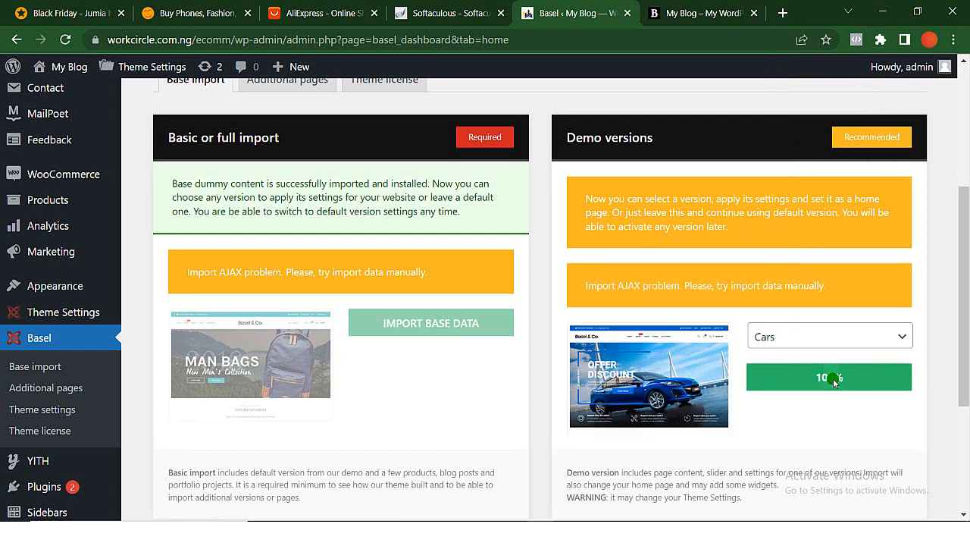
- Reload the storefront home page and look through the car-themed banner, services and bestsellers sections
{"action": "left_click", "coordinate": [663, 15]}
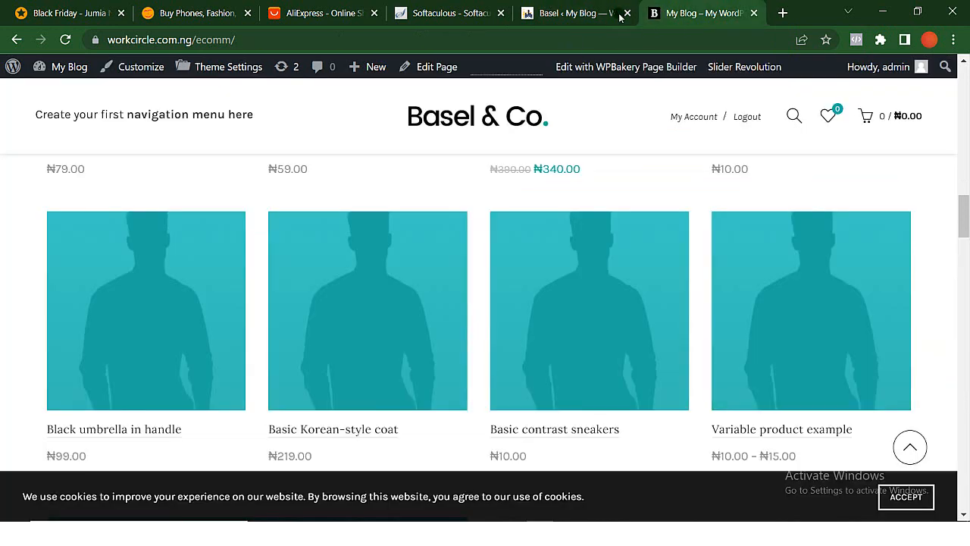
{"action": "left_click", "coordinate": [66, 42]}
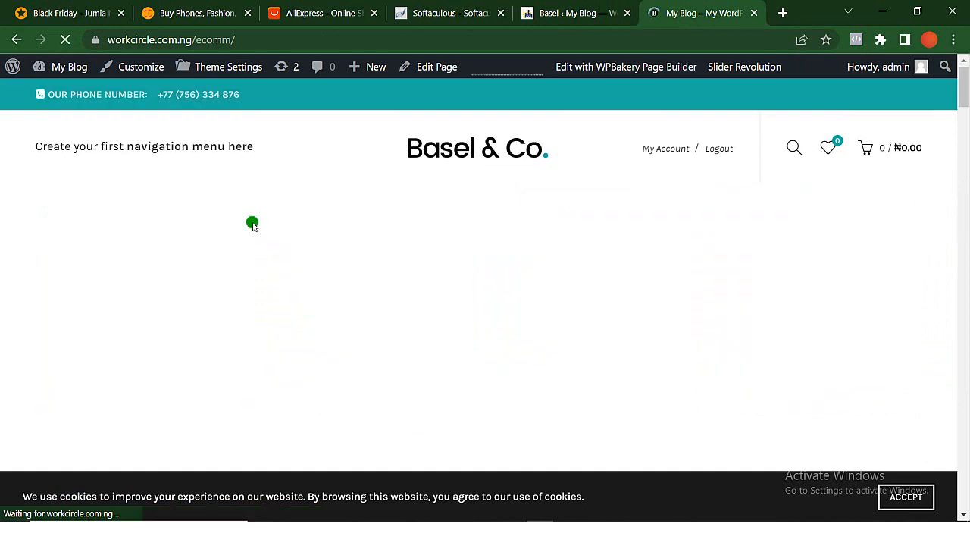
{"action": "scroll", "coordinate": [253, 222], "scroll_direction": "down", "scroll_amount": 1}
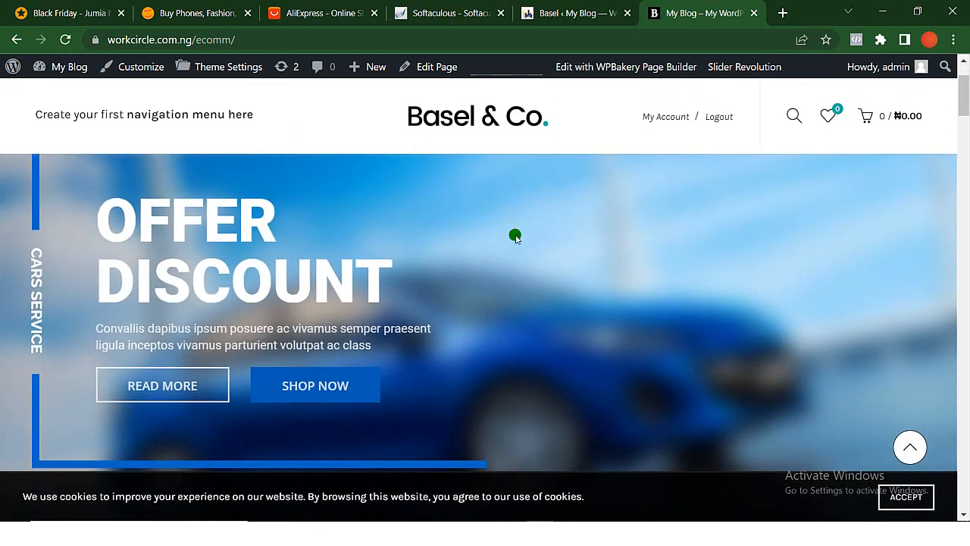
{"action": "scroll", "coordinate": [439, 361], "scroll_direction": "down", "scroll_amount": 10}
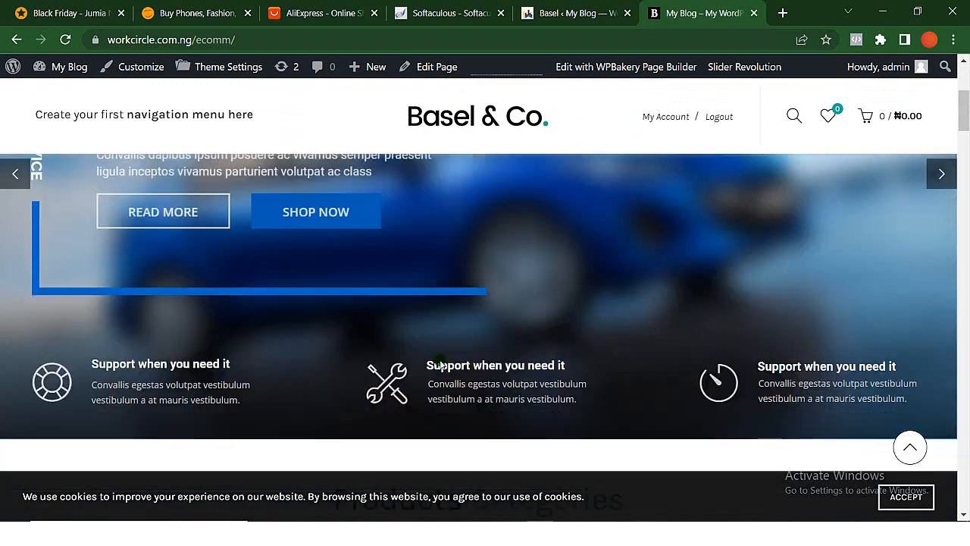
{"action": "scroll", "coordinate": [440, 362], "scroll_direction": "down", "scroll_amount": 15}
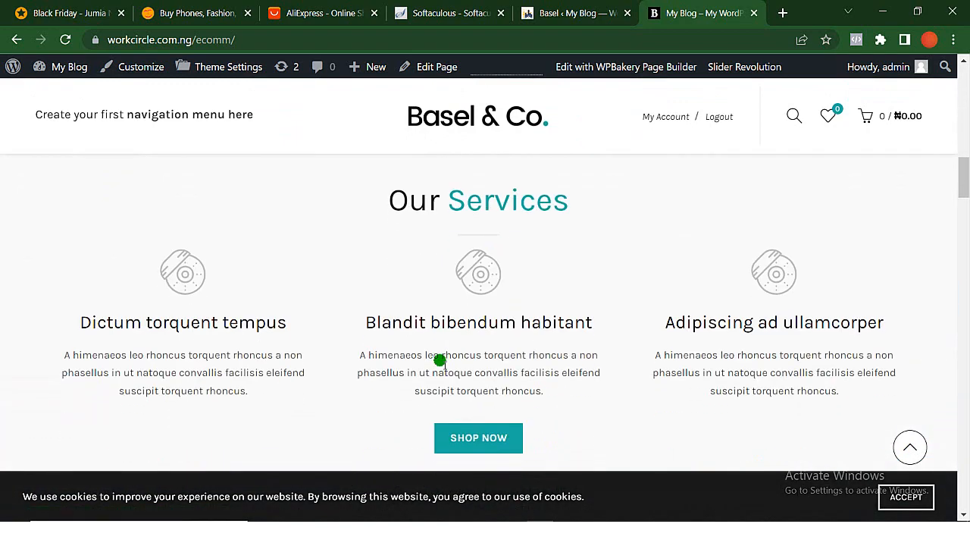
{"action": "scroll", "coordinate": [428, 322], "scroll_direction": "down", "scroll_amount": 6}
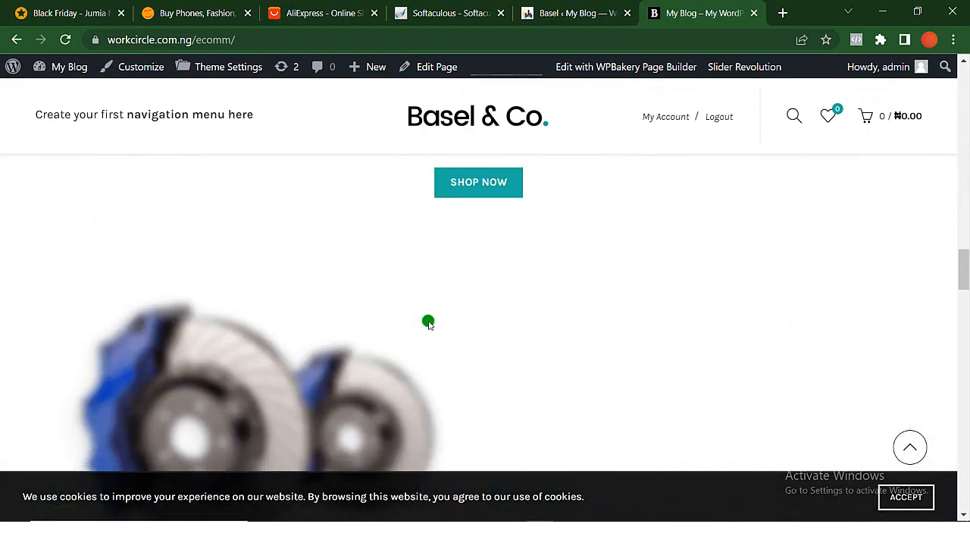
{"action": "scroll", "coordinate": [429, 322], "scroll_direction": "down", "scroll_amount": 5}
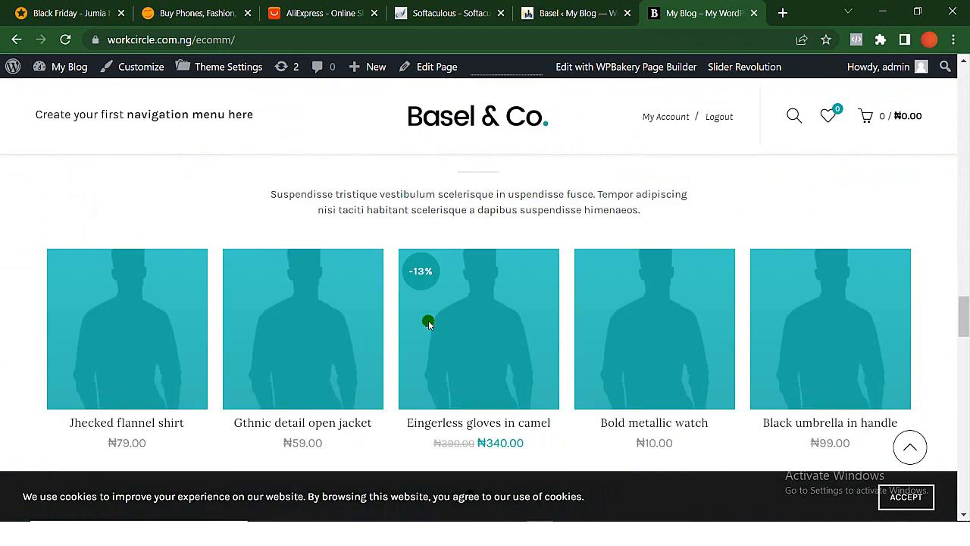
{"action": "scroll", "coordinate": [428, 321], "scroll_direction": "up", "scroll_amount": 4}
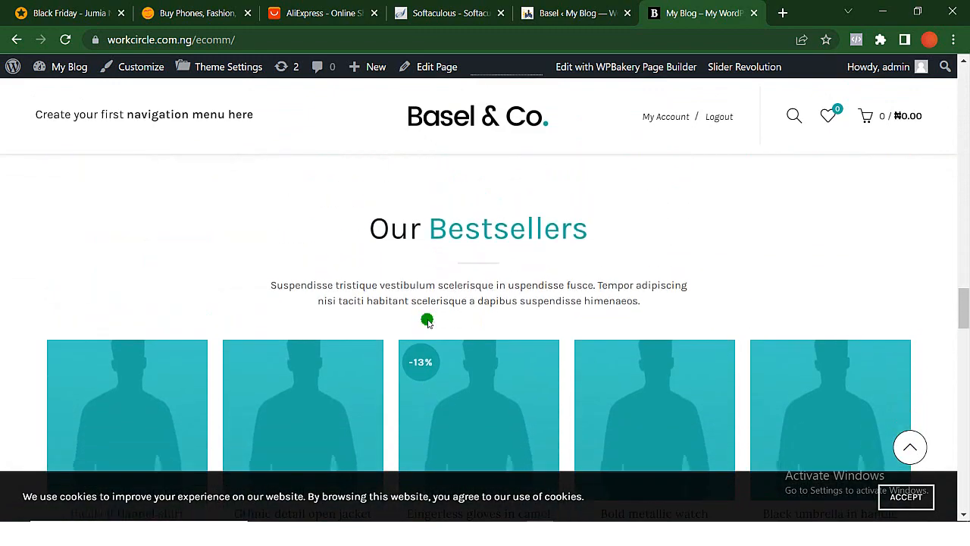
- Examine the car parts link lists, blog posts, brand row, store location block and footer of the home page
{"action": "scroll", "coordinate": [427, 321], "scroll_direction": "down", "scroll_amount": 7}
{"action": "scroll", "coordinate": [428, 322], "scroll_direction": "down", "scroll_amount": 7}
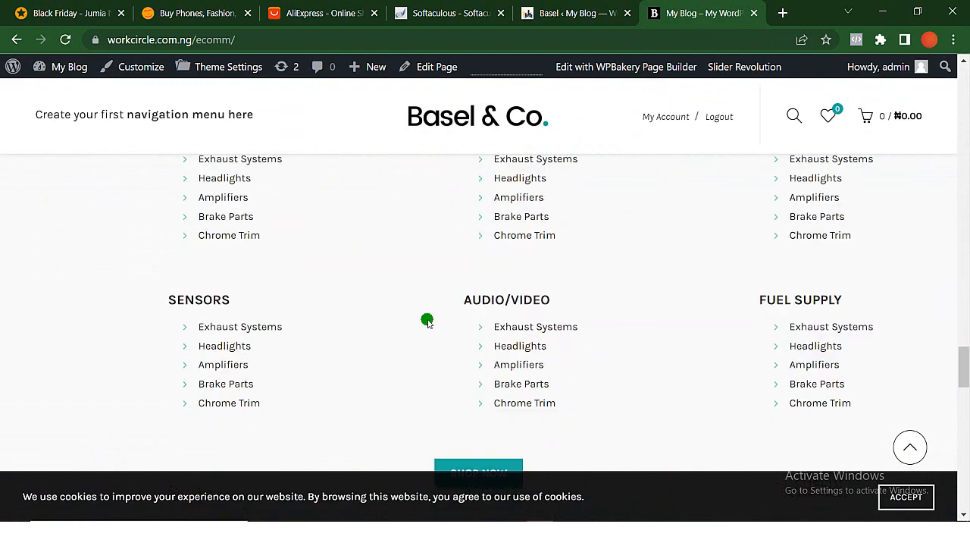
{"action": "scroll", "coordinate": [428, 322], "scroll_direction": "down", "scroll_amount": 6}
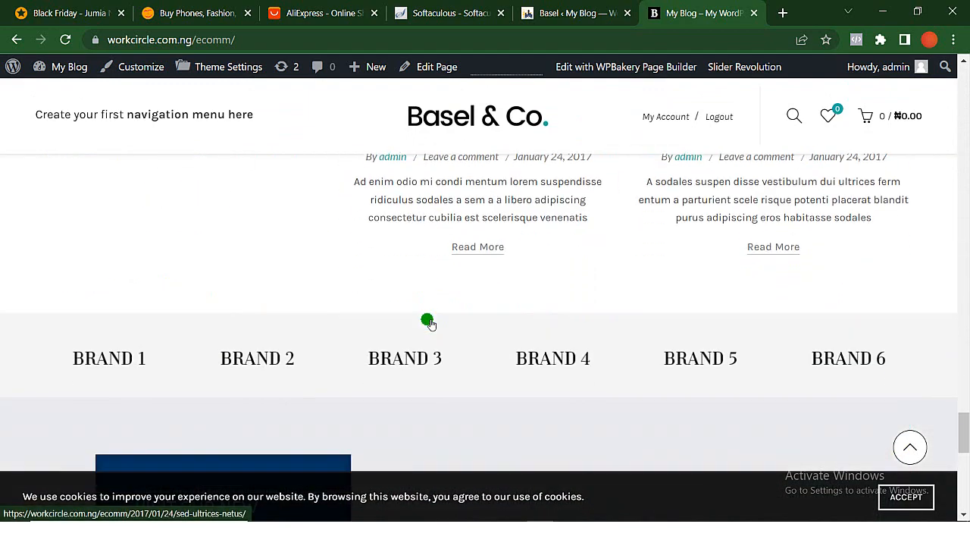
{"action": "scroll", "coordinate": [427, 321], "scroll_direction": "down", "scroll_amount": 2}
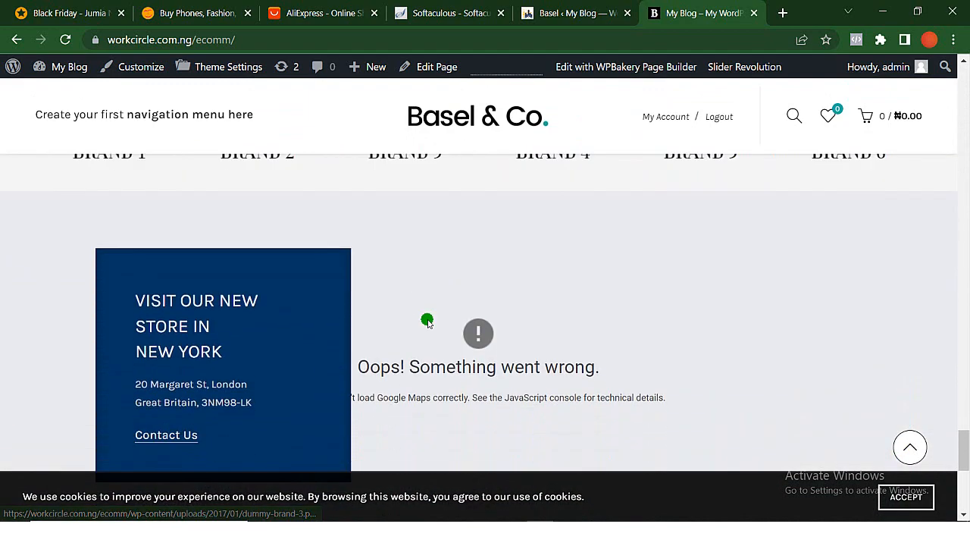
{"action": "scroll", "coordinate": [116, 189], "scroll_direction": "up", "scroll_amount": 2}
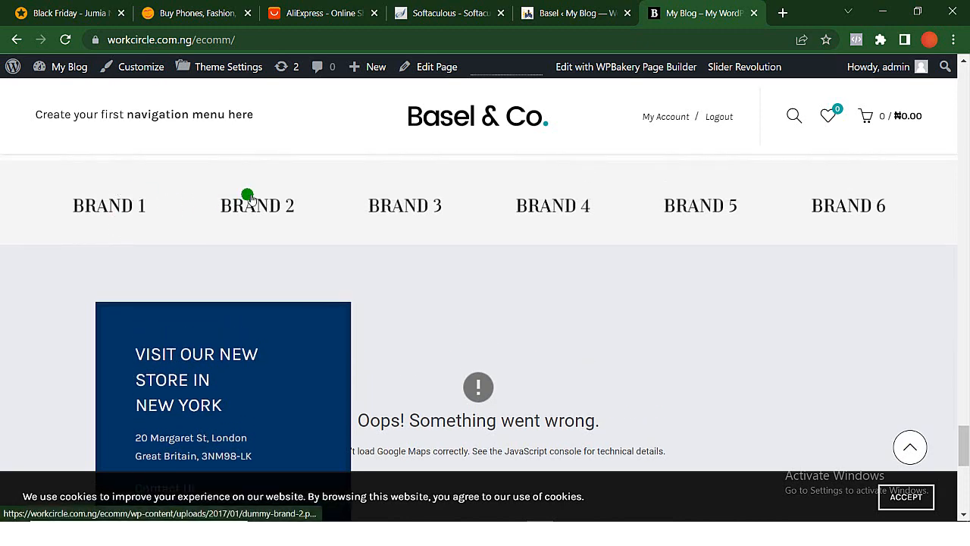
{"action": "scroll", "coordinate": [639, 250], "scroll_direction": "down", "scroll_amount": 2}
{"action": "scroll", "coordinate": [639, 250], "scroll_direction": "down", "scroll_amount": 4}
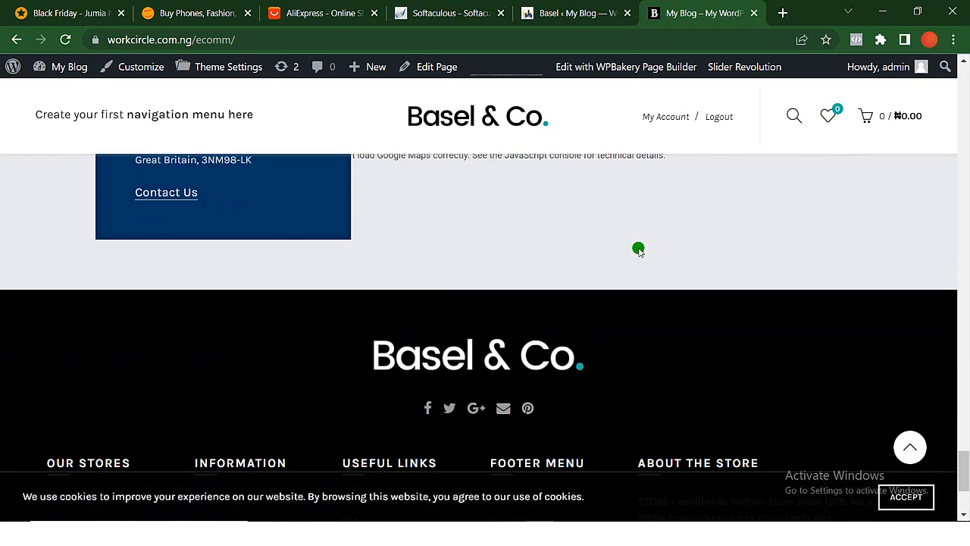
{"action": "scroll", "coordinate": [638, 250], "scroll_direction": "up", "scroll_amount": 8}
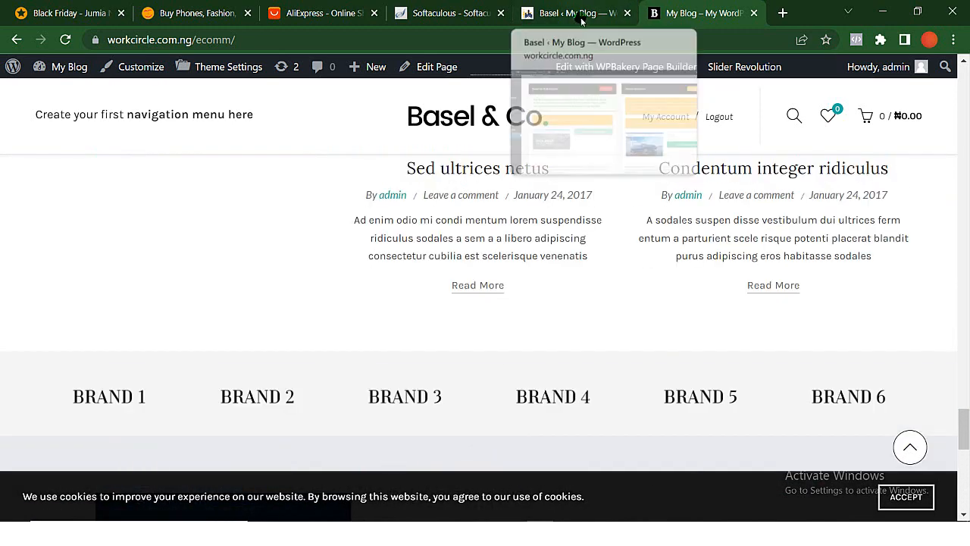
- Switch the Basel demo version to Marketplace on the theme dashboard and set it up
{"action": "left_click", "coordinate": [579, 17]}
{"action": "left_click", "coordinate": [864, 335]}
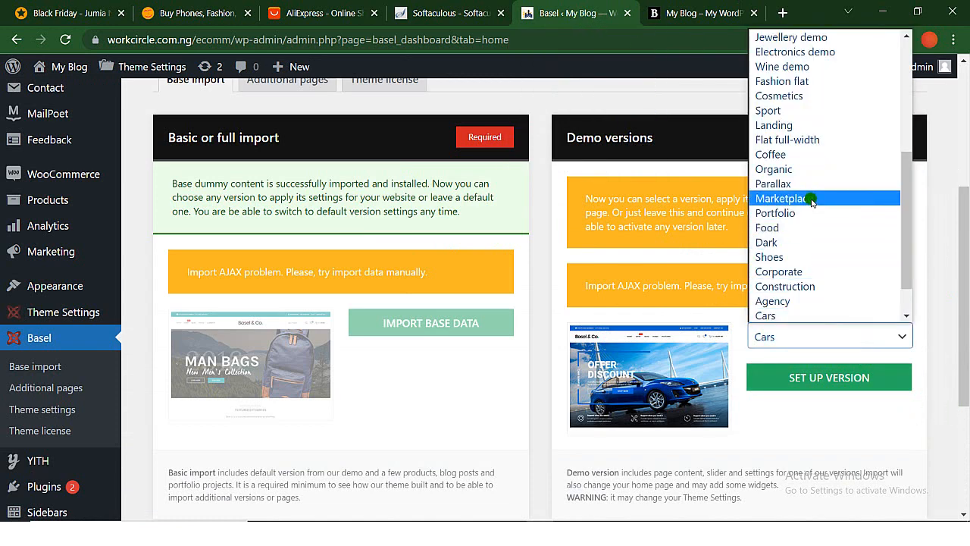
{"action": "left_click", "coordinate": [811, 199]}
{"action": "left_click", "coordinate": [833, 378]}
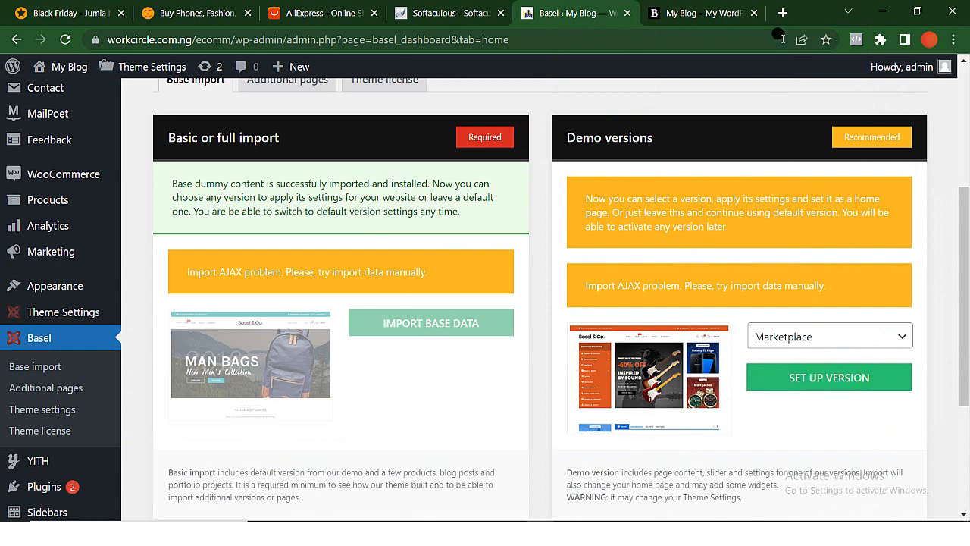
- Reload the storefront home page and check the Marketplace layout's category list, main banner and promotional blocks
{"action": "left_click", "coordinate": [704, 20]}
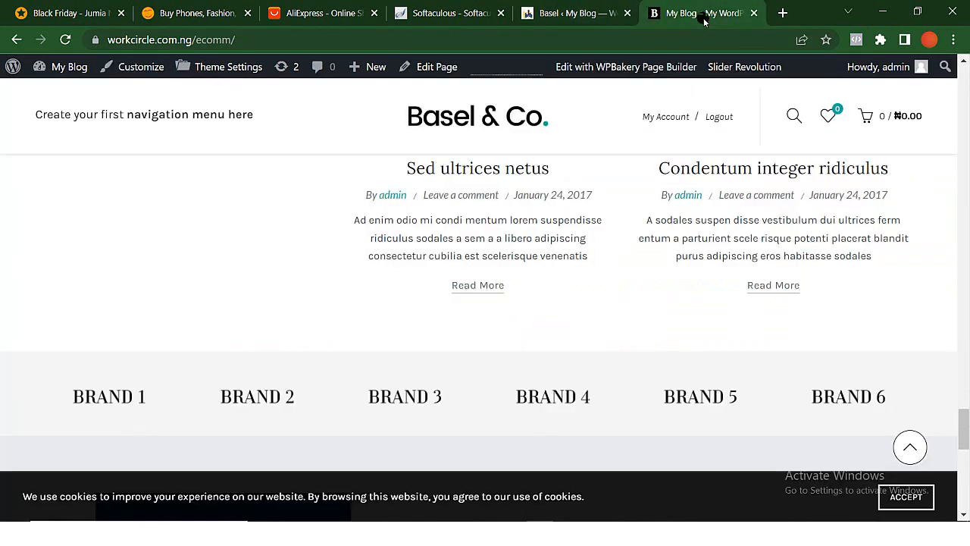
{"action": "left_click", "coordinate": [62, 40]}
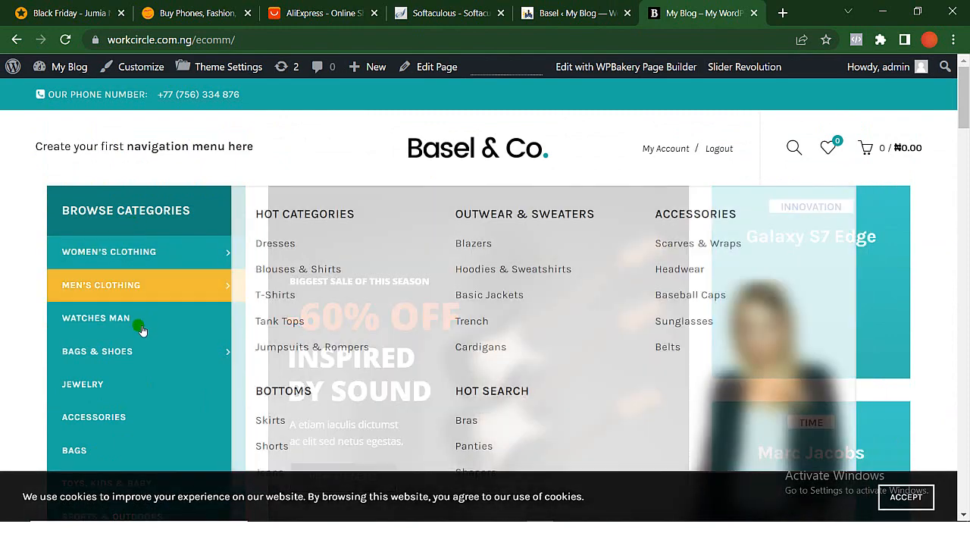
{"action": "scroll", "coordinate": [137, 397], "scroll_direction": "down", "scroll_amount": 3}
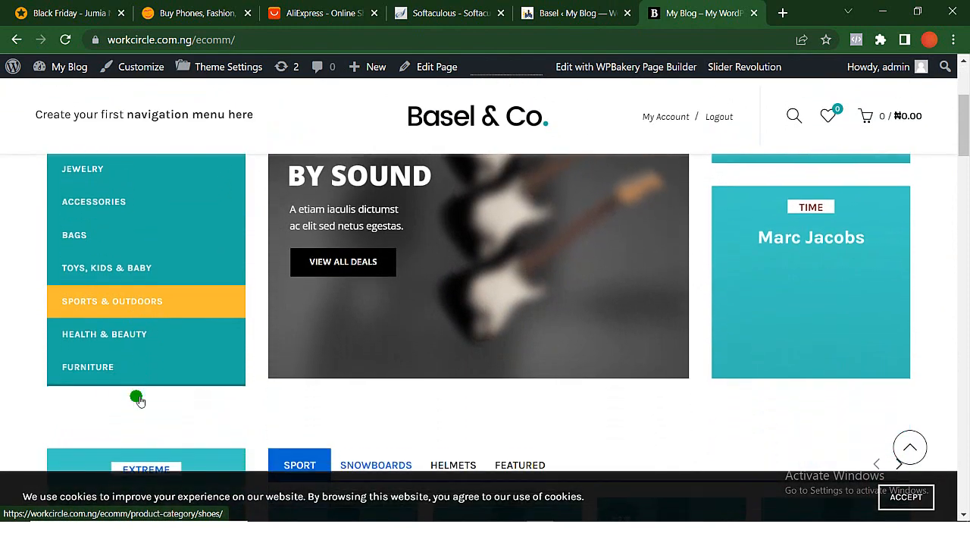
{"action": "scroll", "coordinate": [147, 221], "scroll_direction": "up", "scroll_amount": 3}
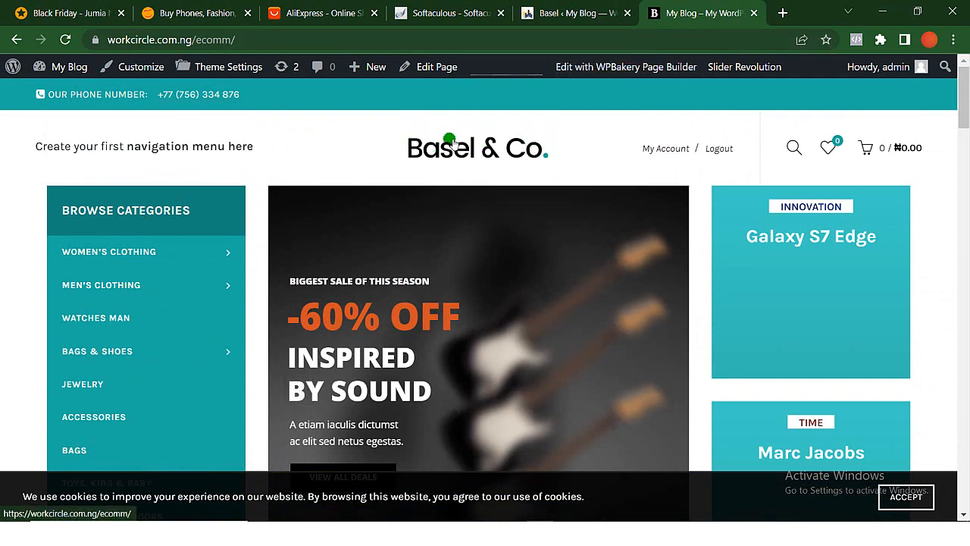
- Launch Macromedia Fireworks 8 from the desktop and minimise the Basel theme folder window
{"action": "left_click", "coordinate": [888, 12]}
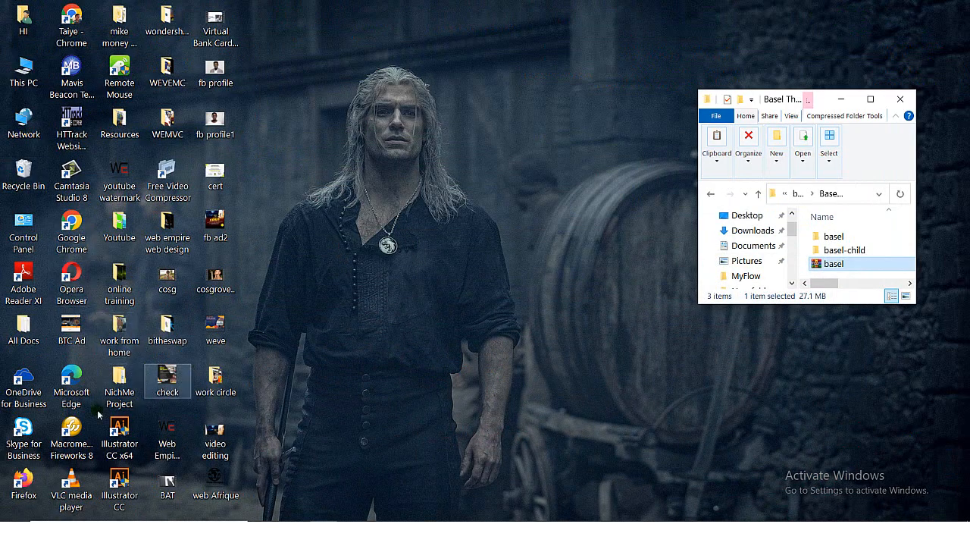
{"action": "left_click", "coordinate": [76, 438]}
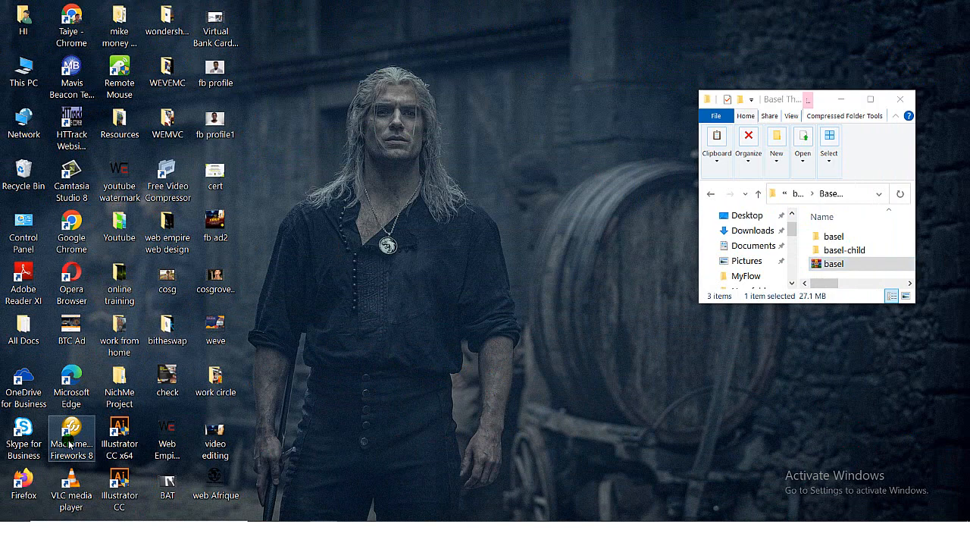
{"action": "left_click", "coordinate": [843, 99]}
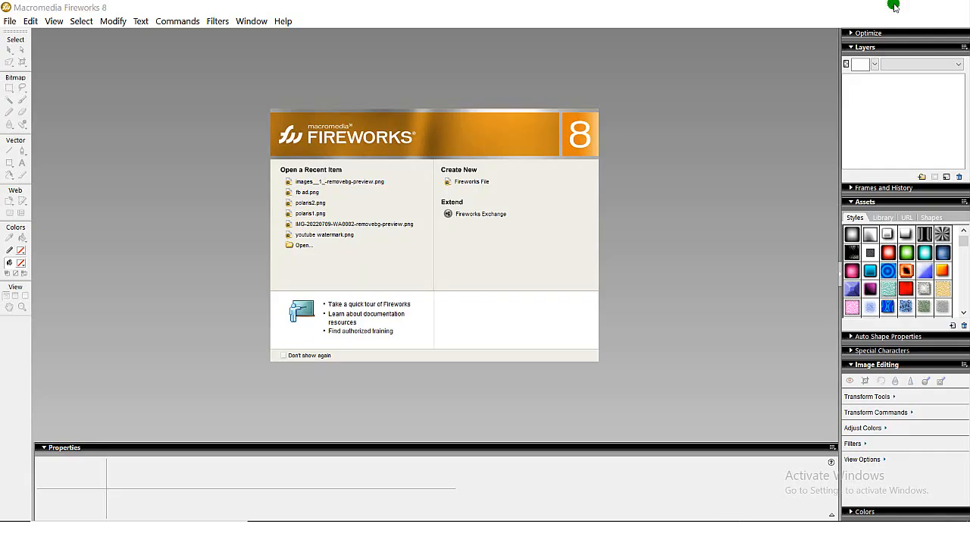
{"action": "left_click", "coordinate": [894, 6]}
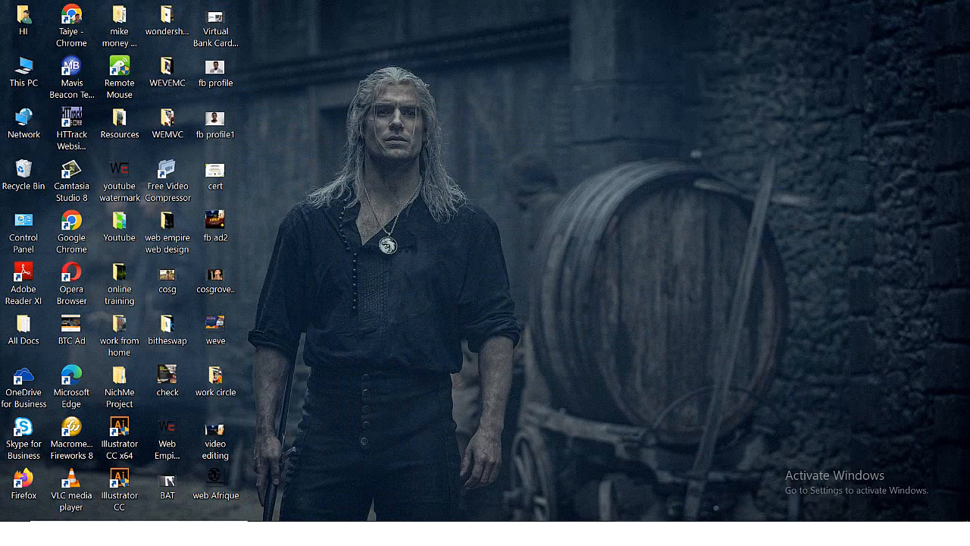
- Switch to Chrome and save the storefront header's Basel & Co. logo image to the Desktop as "ecomm logo"
{"action": "left_click", "coordinate": [526, 533]}
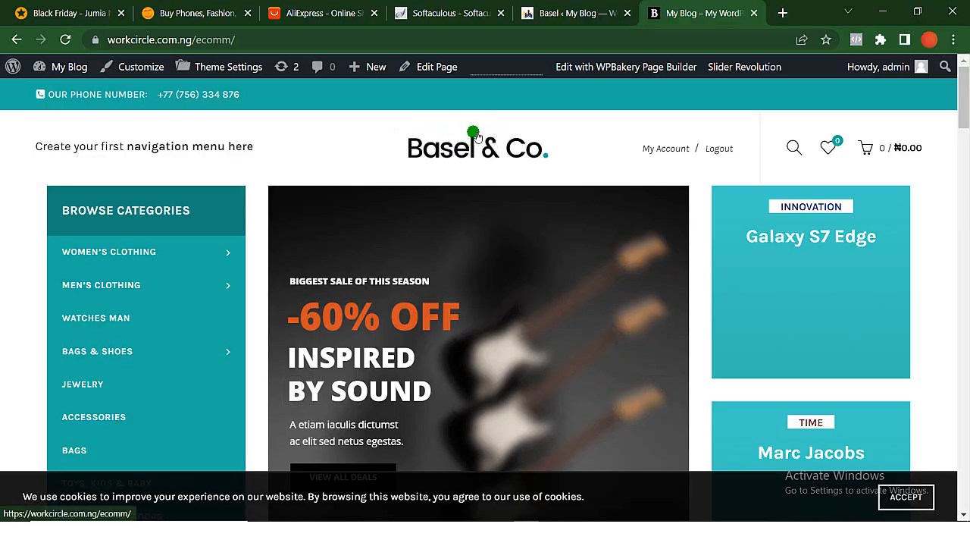
{"action": "right_click", "coordinate": [480, 146]}
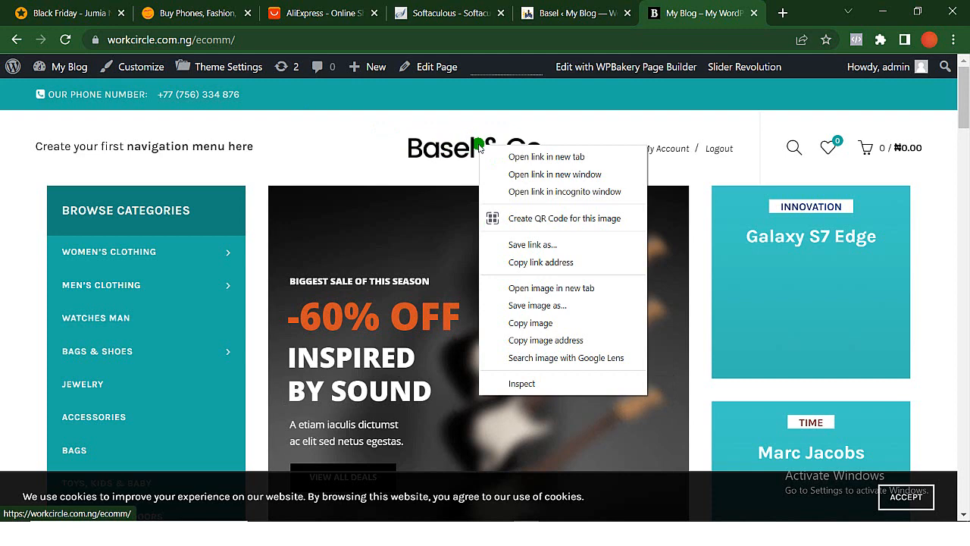
{"action": "left_click", "coordinate": [554, 314]}
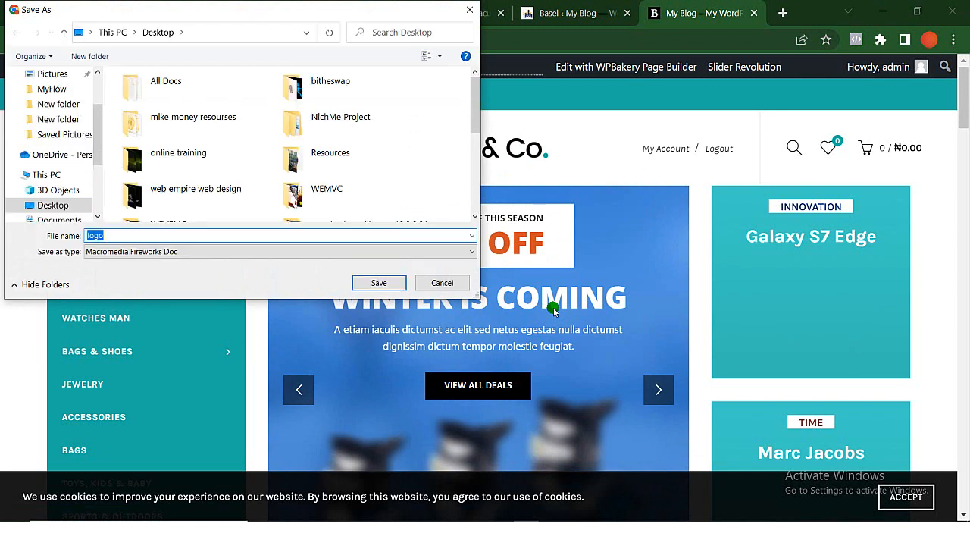
{"action": "type", "text": "ecc"}
{"action": "key", "text": "Return"}
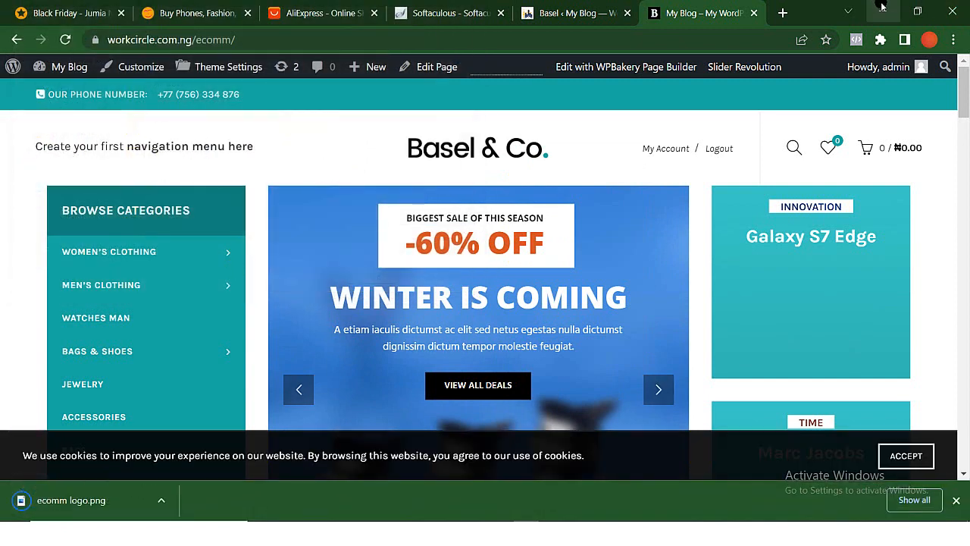
- Switch to Fireworks, open ecomm logo.png from the Desktop and delete the Basel & Co. bitmap from its canvas
{"action": "left_click", "coordinate": [883, 9]}
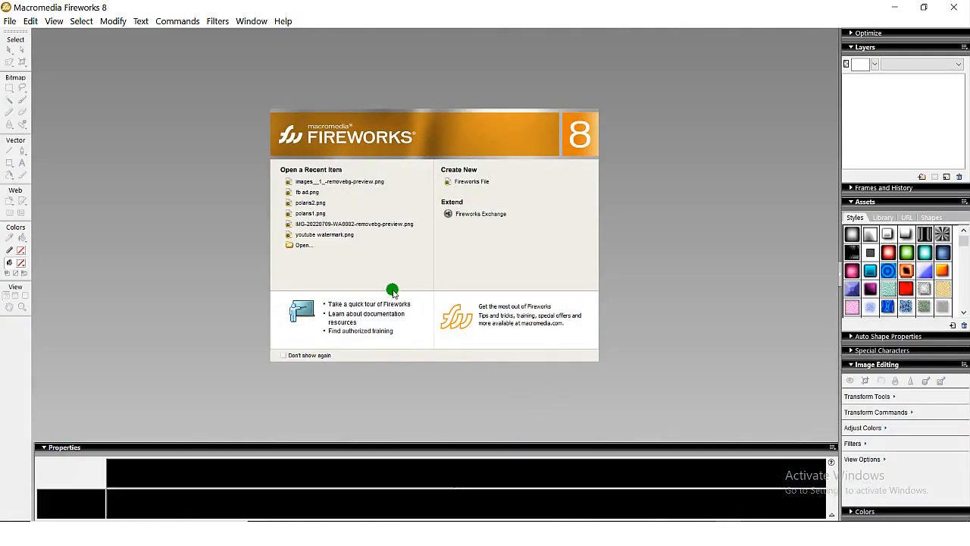
{"action": "left_click", "coordinate": [9, 22]}
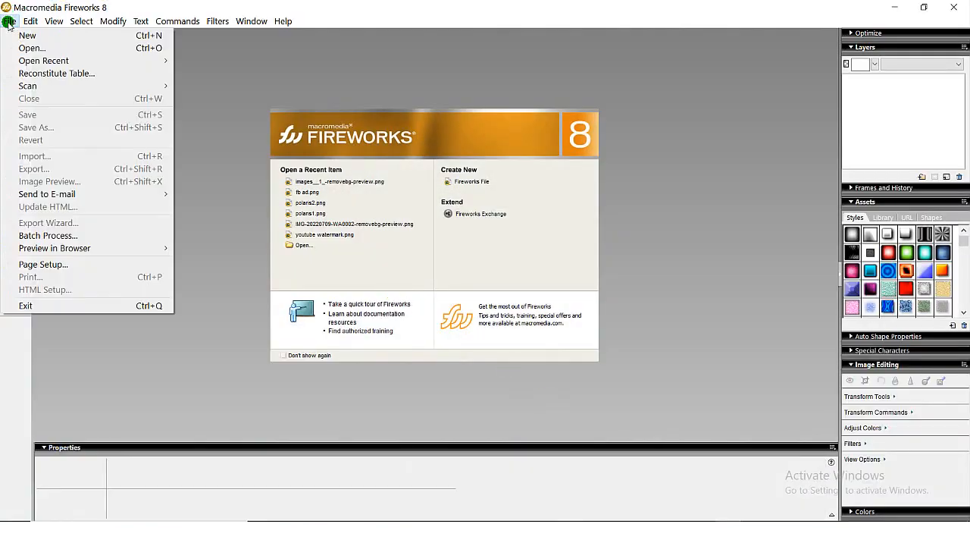
{"action": "left_click", "coordinate": [31, 47]}
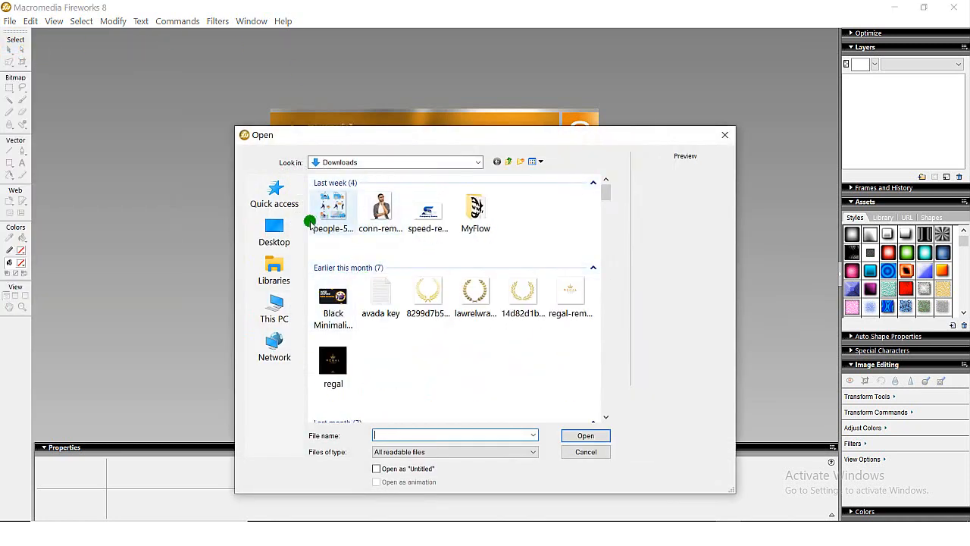
{"action": "left_click", "coordinate": [274, 237]}
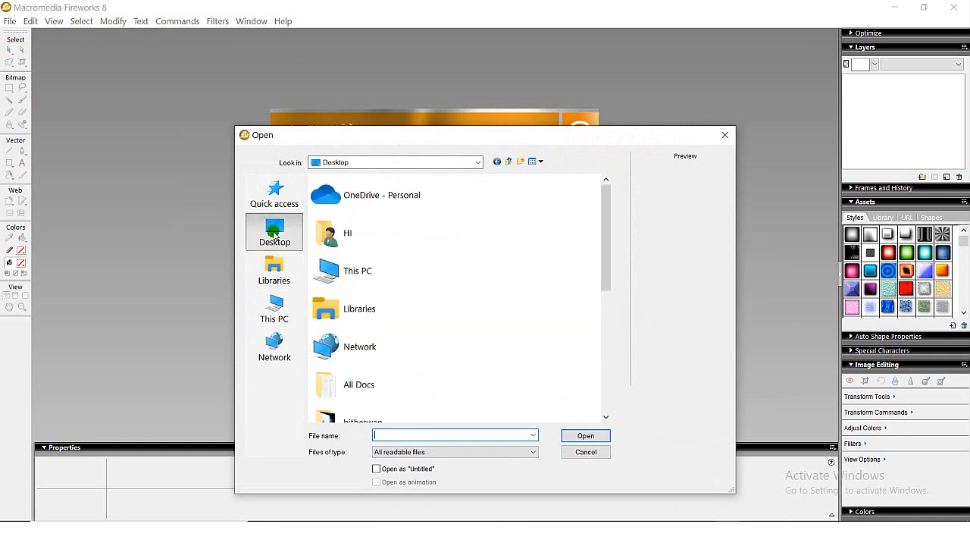
{"action": "scroll", "coordinate": [399, 376], "scroll_direction": "down", "scroll_amount": 3}
{"action": "scroll", "coordinate": [399, 376], "scroll_direction": "down", "scroll_amount": 7}
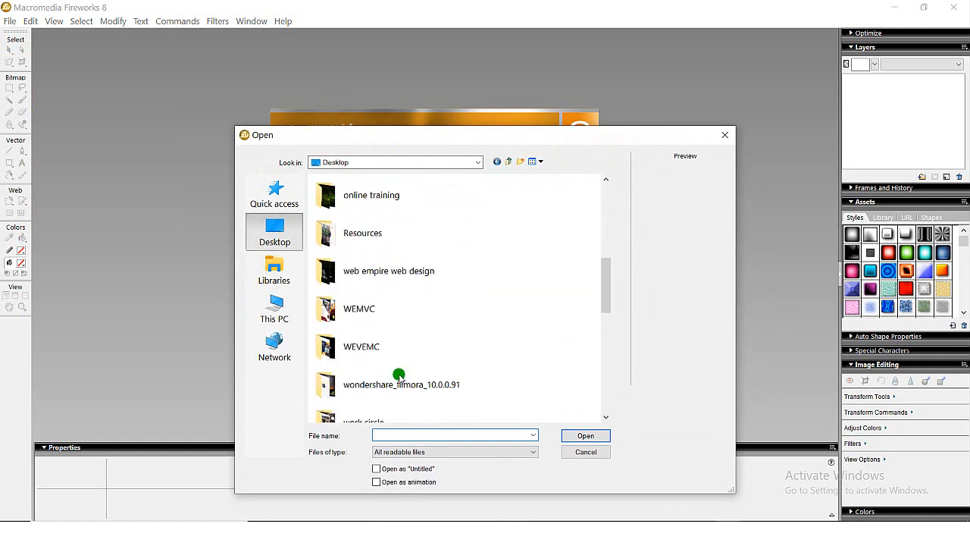
{"action": "scroll", "coordinate": [399, 377], "scroll_direction": "up", "scroll_amount": 3}
{"action": "scroll", "coordinate": [399, 377], "scroll_direction": "down", "scroll_amount": 5}
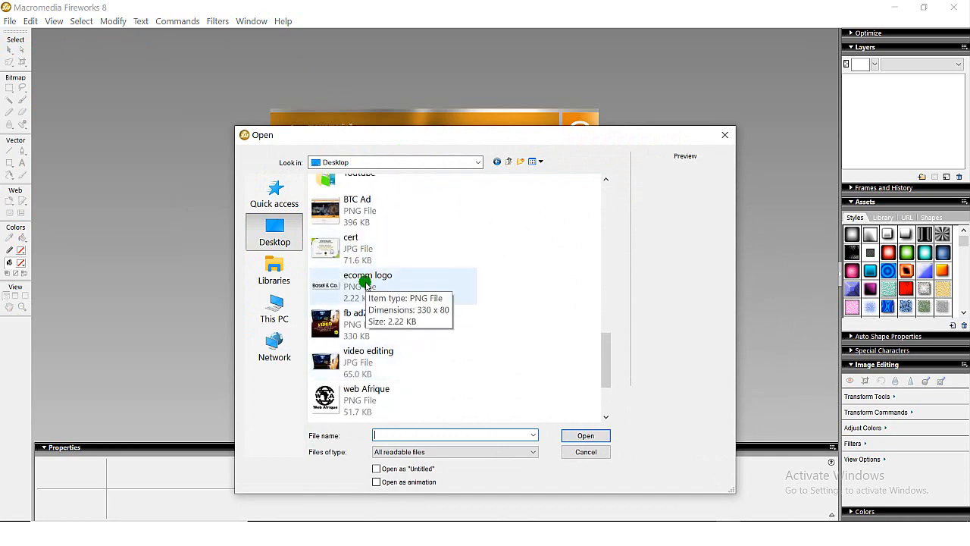
{"action": "double_click", "coordinate": [366, 284]}
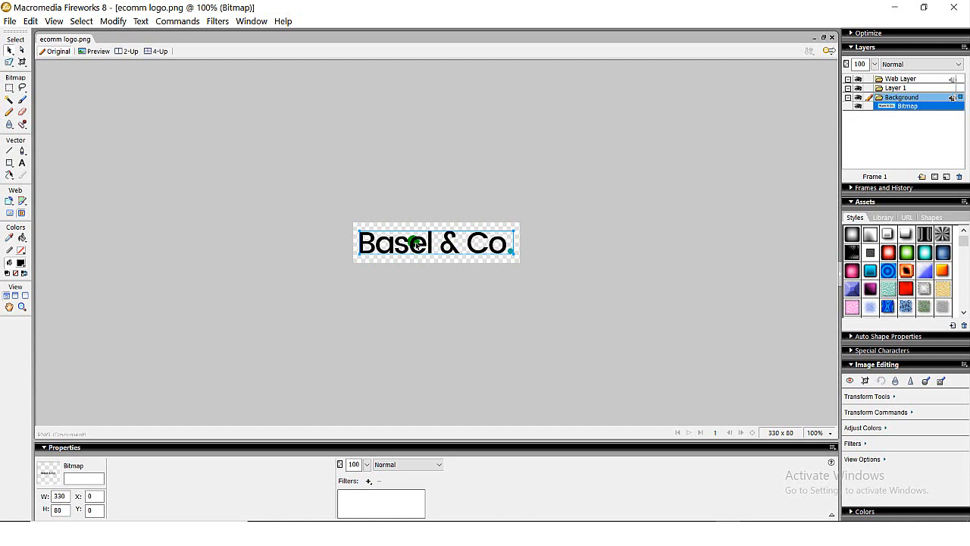
{"action": "key", "text": "Delete"}
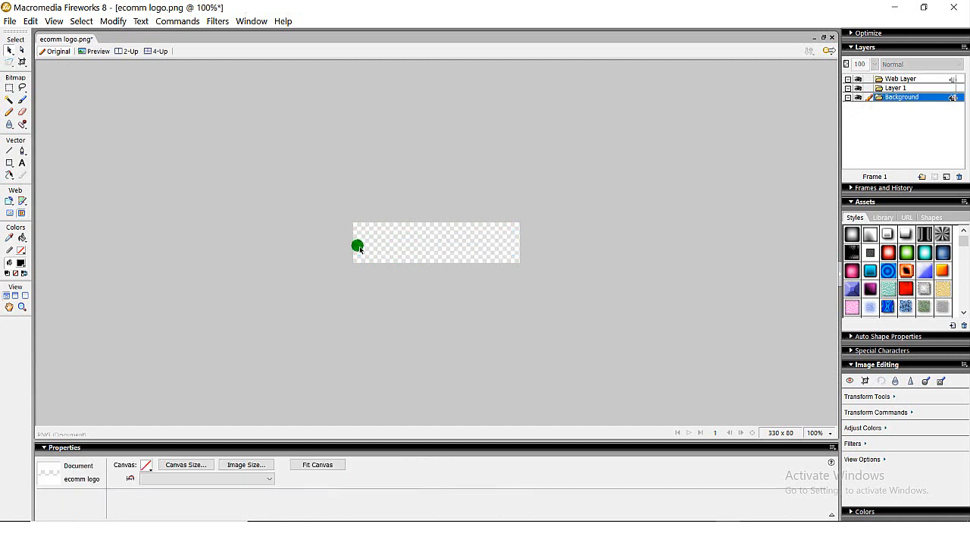
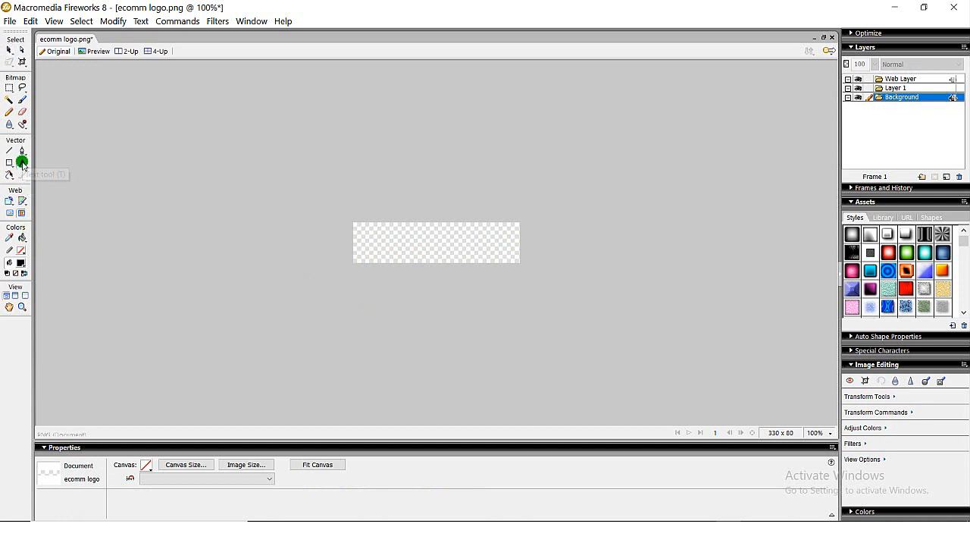
- Close Chrome's download bar and add bold black Arial Black text "WC Ecomm" at size 50 to the Fireworks logo canvas
{"action": "left_click", "coordinate": [22, 162]}
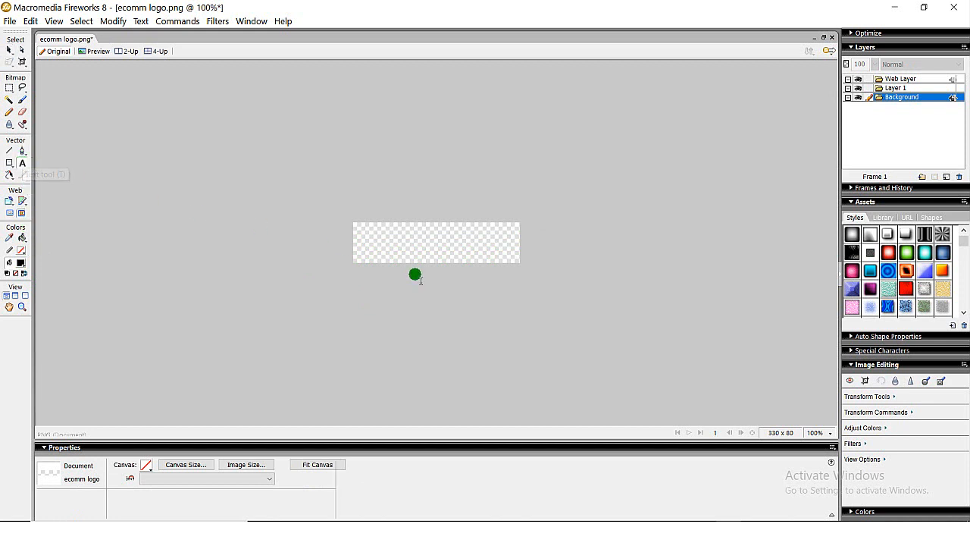
{"action": "left_click", "coordinate": [387, 250]}
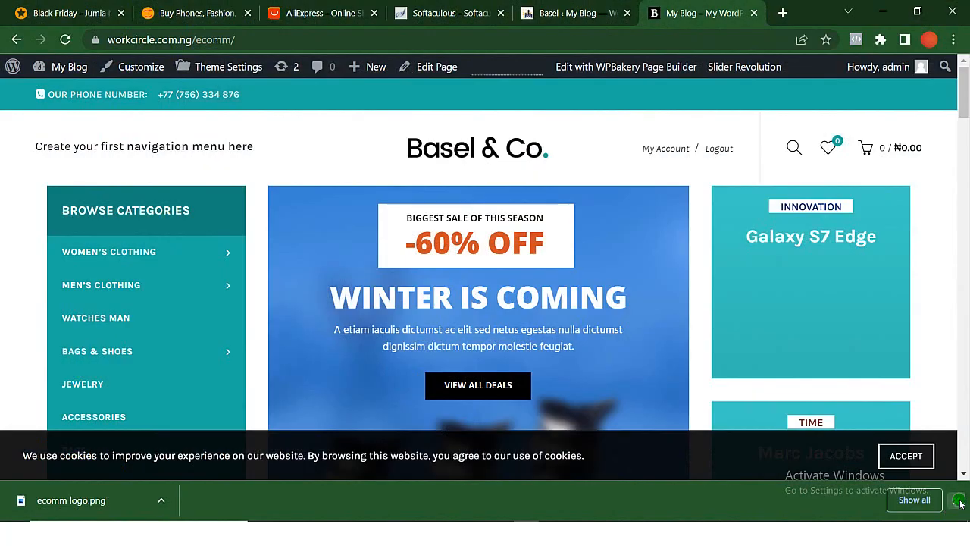
{"action": "left_click", "coordinate": [959, 500]}
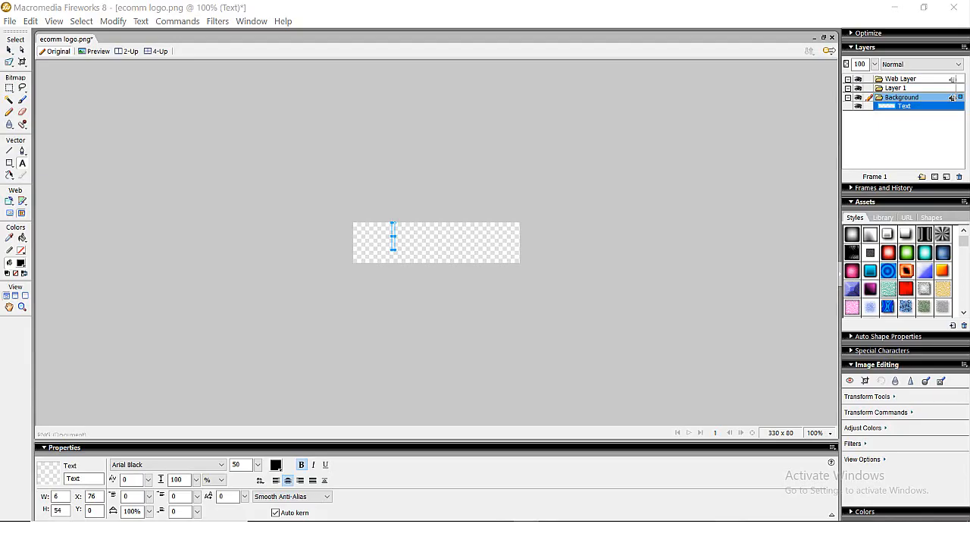
{"action": "left_click", "coordinate": [454, 275]}
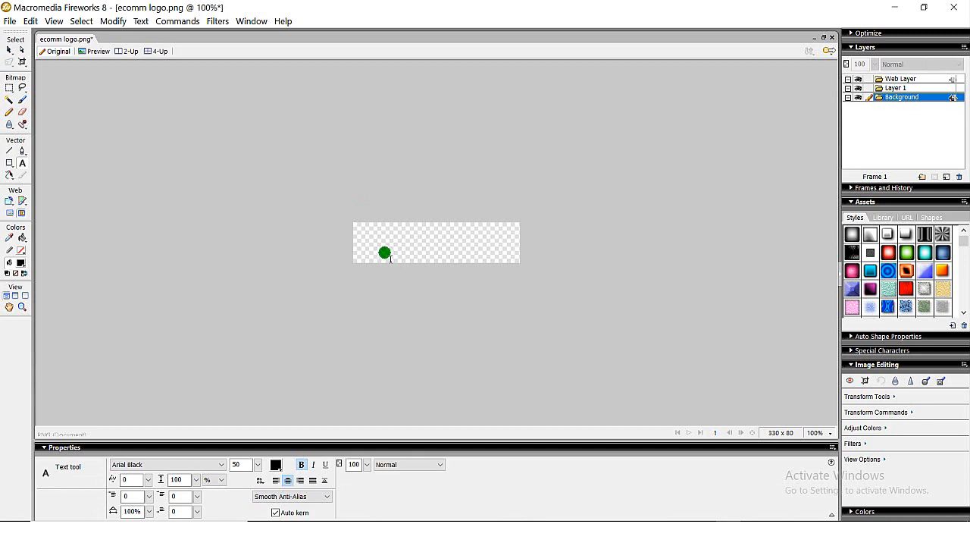
{"action": "left_click", "coordinate": [382, 249]}
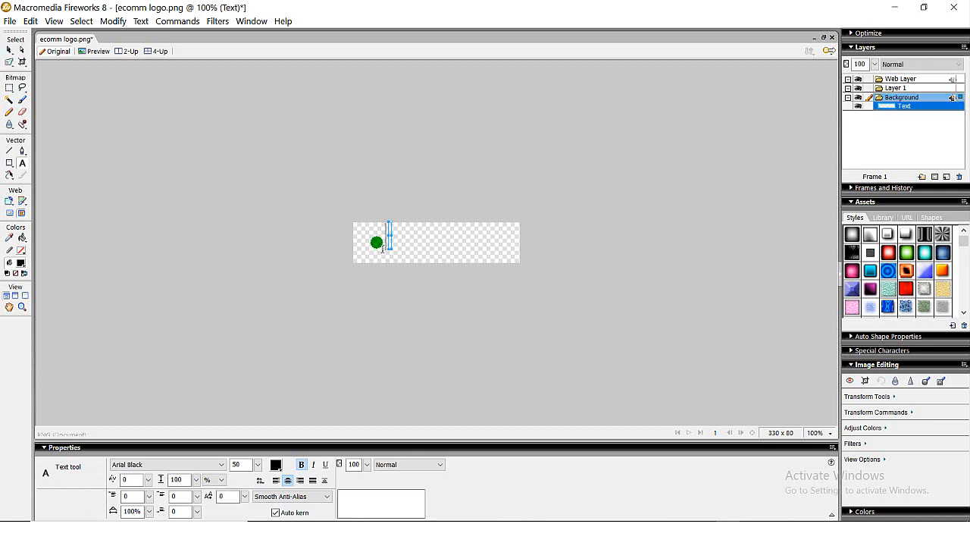
{"action": "type", "text": "W"}
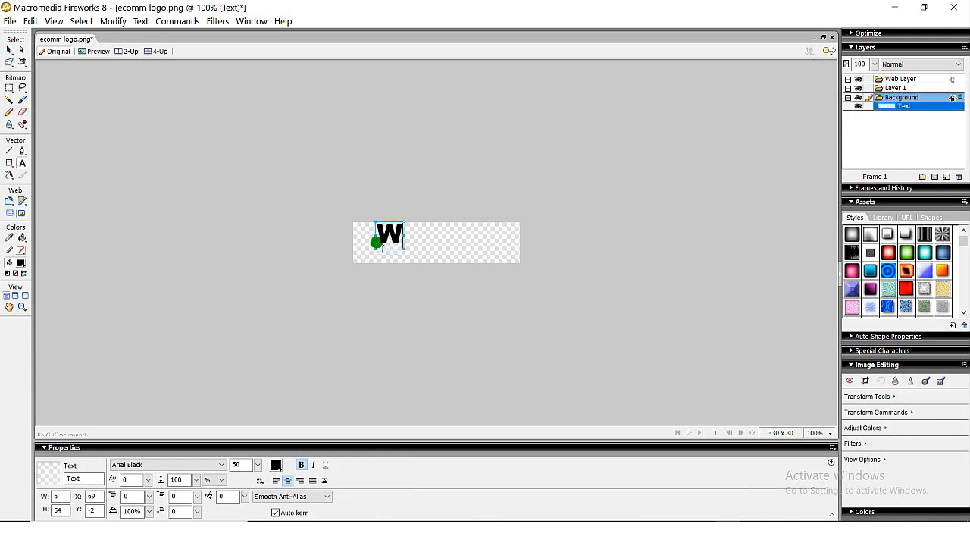
{"action": "type", "text": "C"}
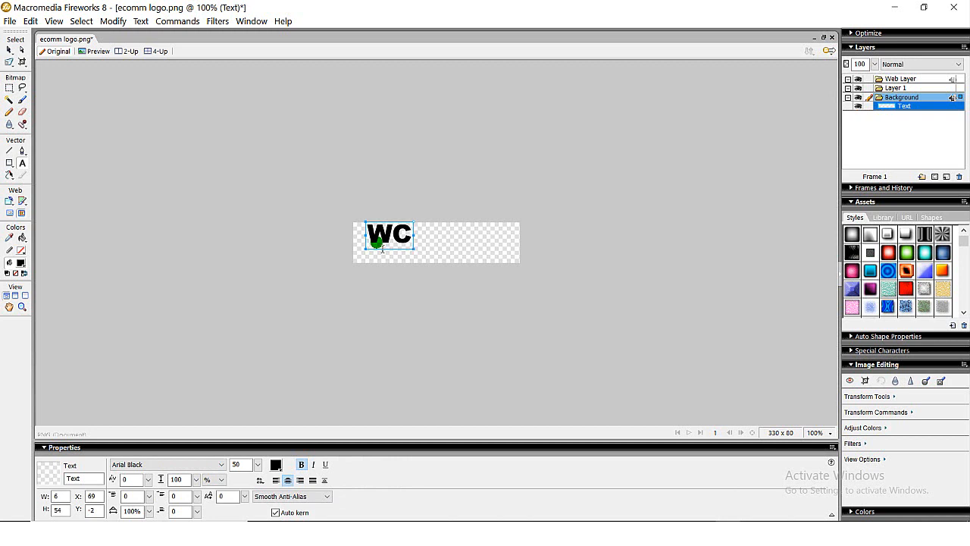
{"action": "type", "text": " E"}
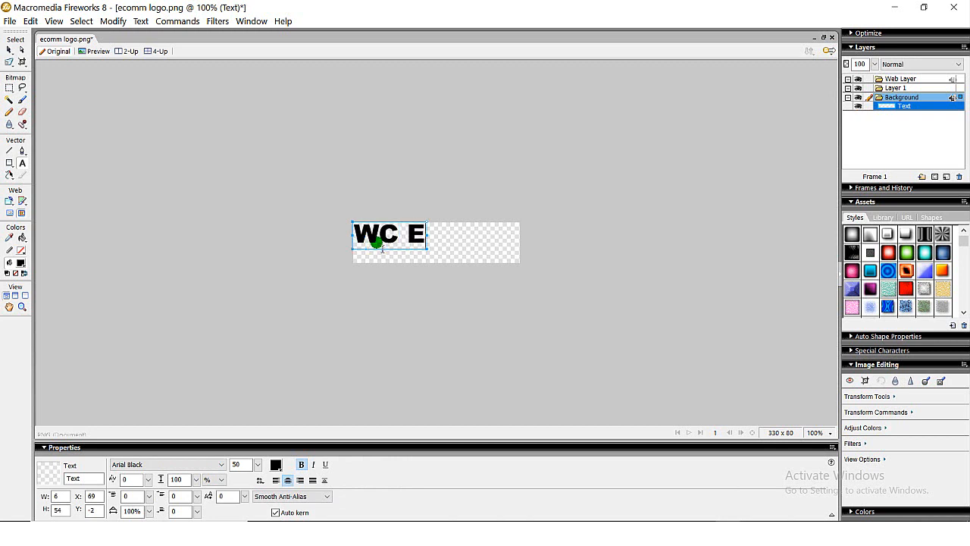
{"action": "type", "text": "comm"}
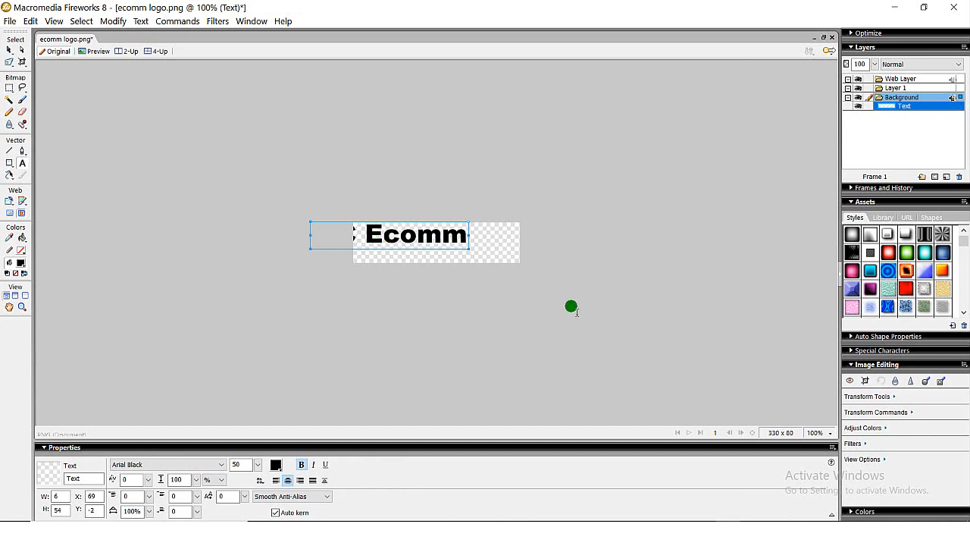
- Move the "WC Ecomm" text fully onto the canvas and scale it to about 328 × 56 px to fill the width
{"action": "left_click", "coordinate": [21, 51]}
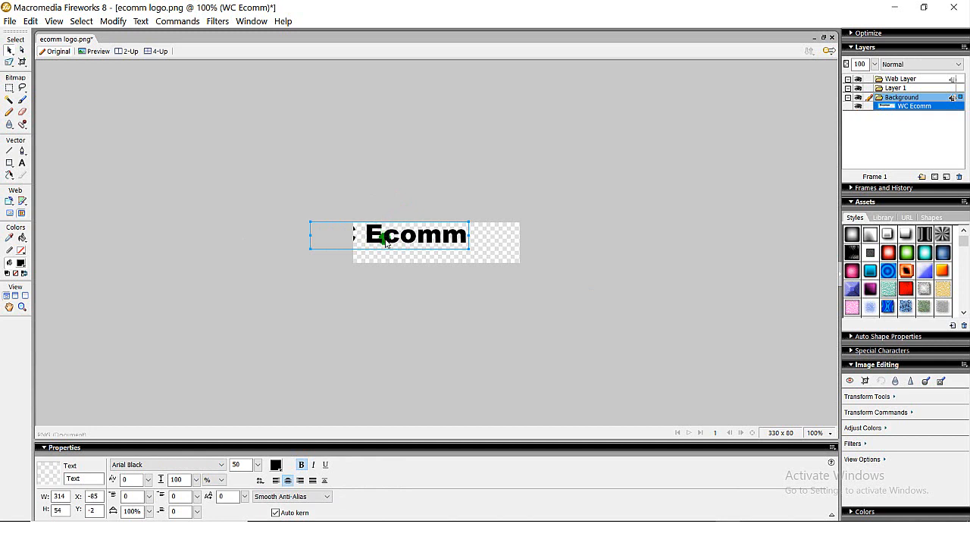
{"action": "left_click_drag", "start_coordinate": [390, 242], "coordinate": [433, 253]}
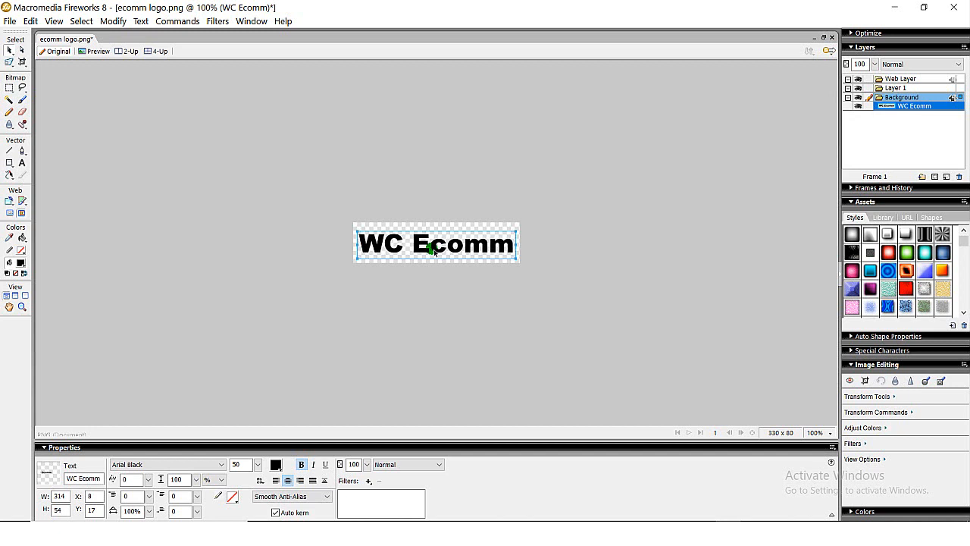
{"action": "left_click", "coordinate": [495, 303]}
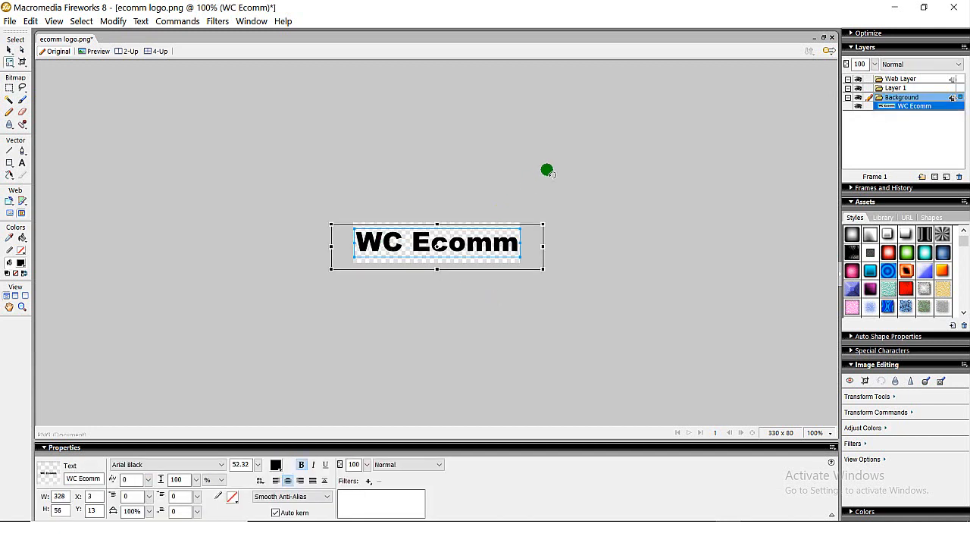
{"action": "left_click", "coordinate": [296, 205]}
- Export the logo as images only to the Desktop under the name "ecomm logo", replacing the existing ecomm logo.png
{"action": "key", "text": "ctrl+shift+r"}
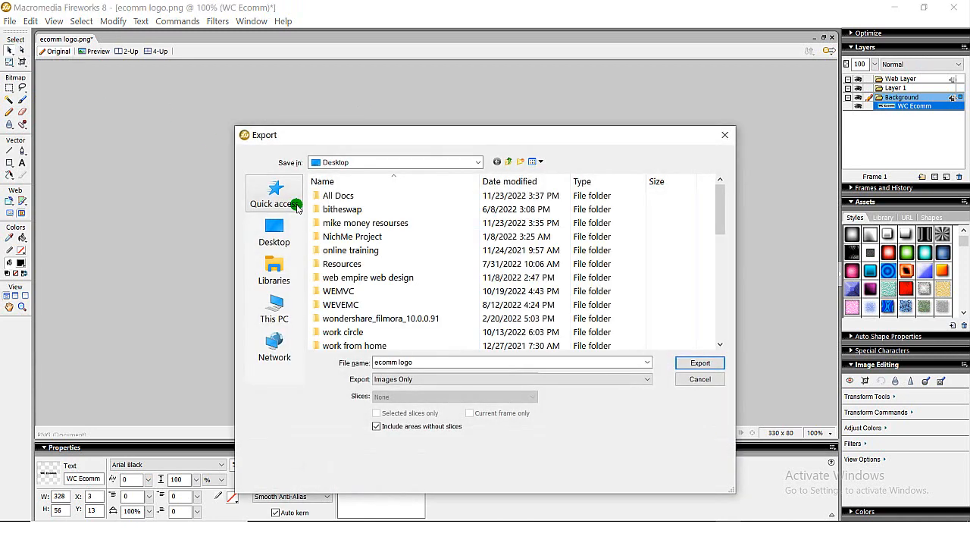
{"action": "double_click", "coordinate": [409, 362]}
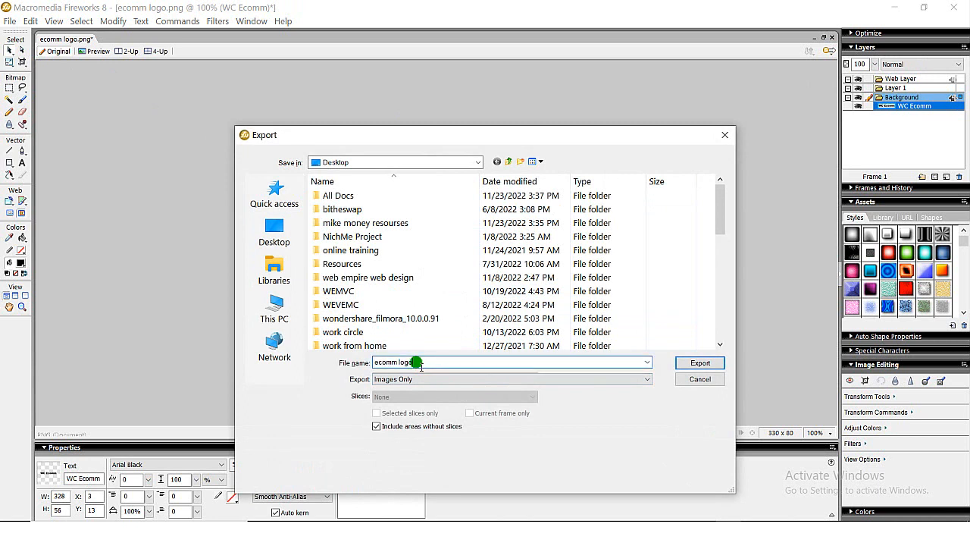
{"action": "left_click", "coordinate": [701, 363]}
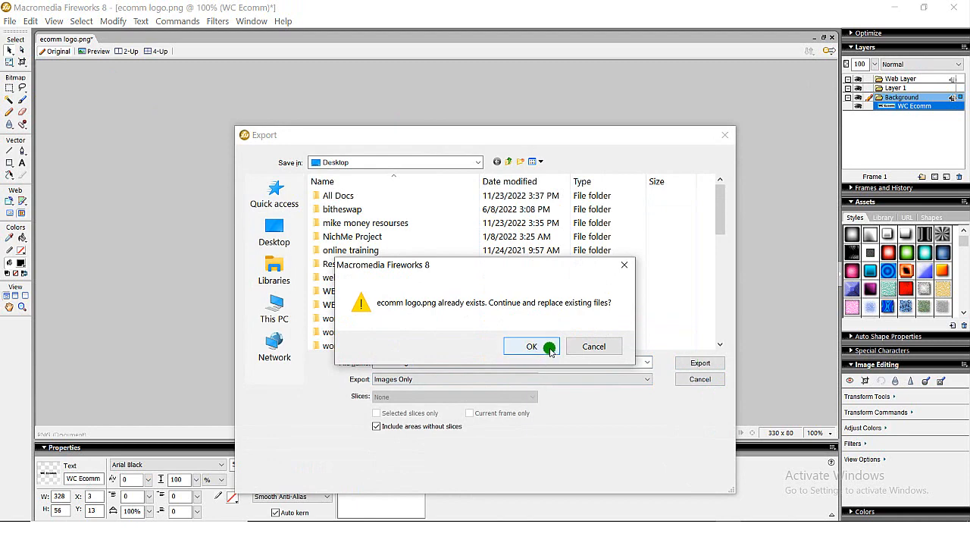
{"action": "left_click", "coordinate": [550, 347]}
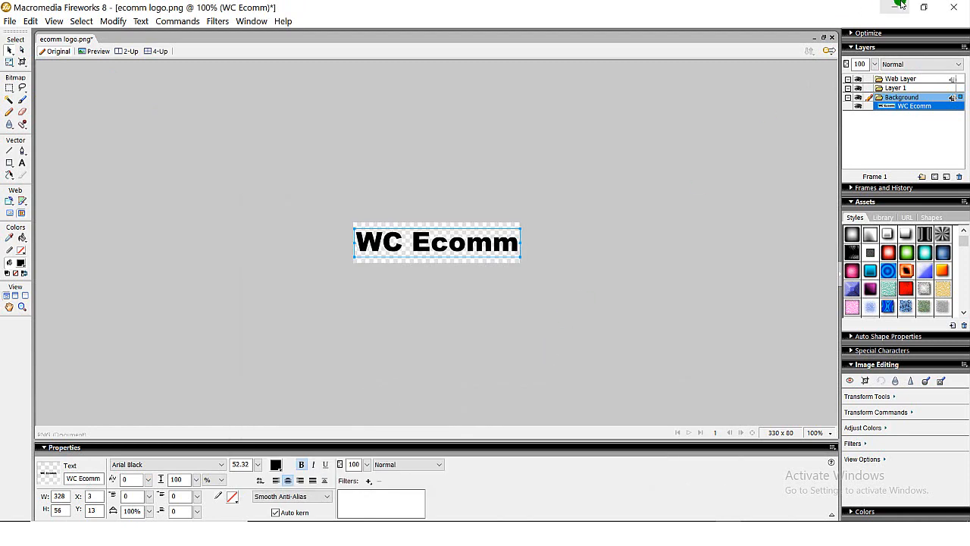
- Switch to the WordPress admin in Chrome and open the Logo options in the Basel theme's Header settings
{"action": "left_click", "coordinate": [899, 8]}
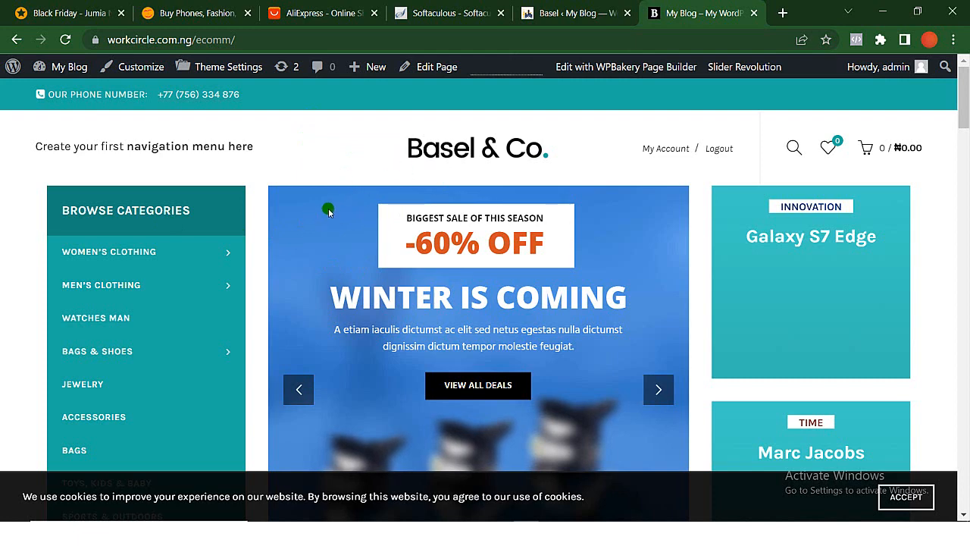
{"action": "left_click", "coordinate": [569, 11]}
{"action": "mouse_move", "coordinate": [88, 309]}
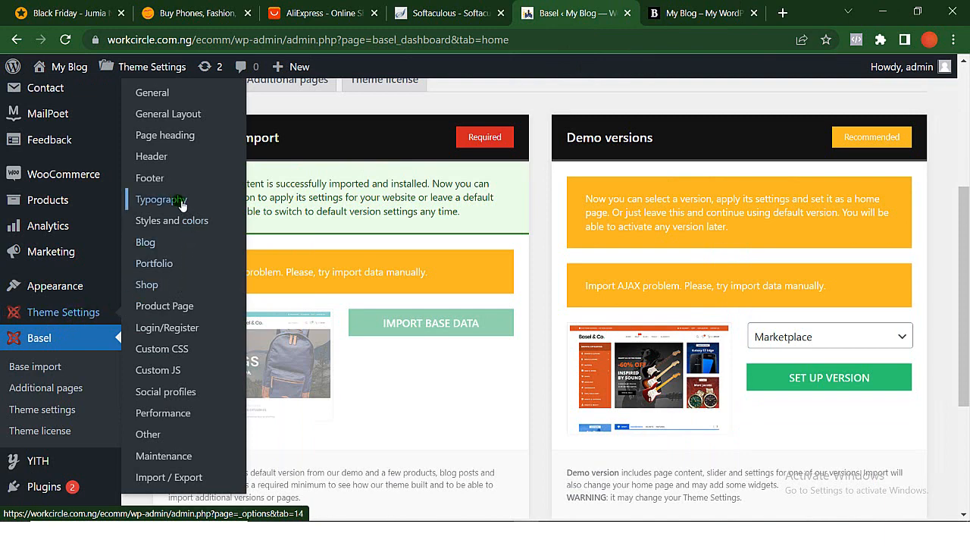
{"action": "left_click", "coordinate": [184, 157]}
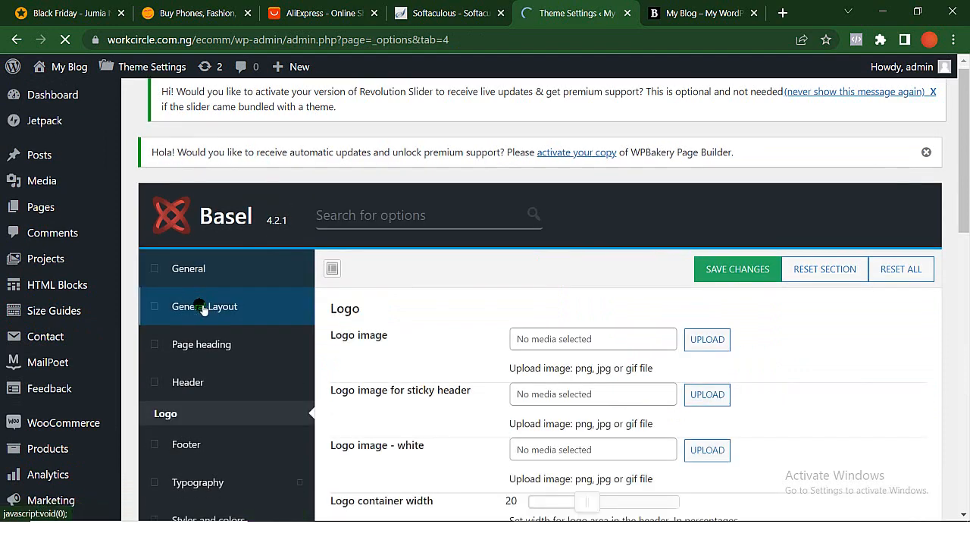
{"action": "scroll", "coordinate": [201, 306], "scroll_direction": "down", "scroll_amount": 2}
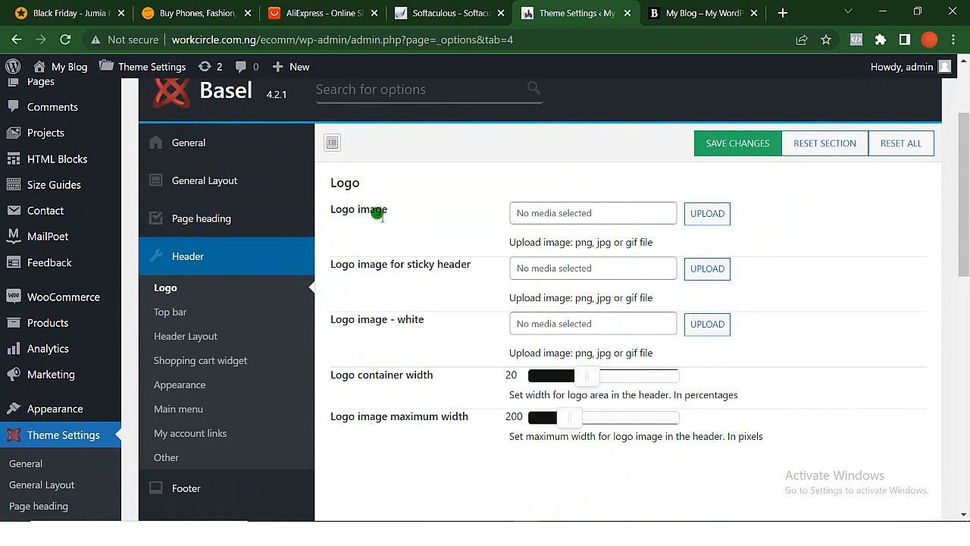
- Upload the ecomm logo file from the Desktop to the media library and set it as the Logo image
{"action": "left_click", "coordinate": [707, 214]}
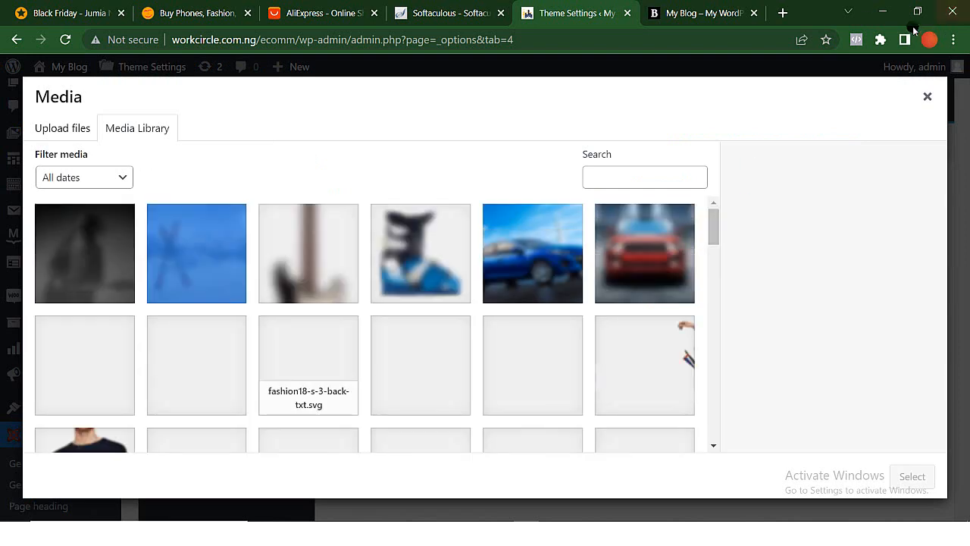
{"action": "left_click", "coordinate": [881, 6]}
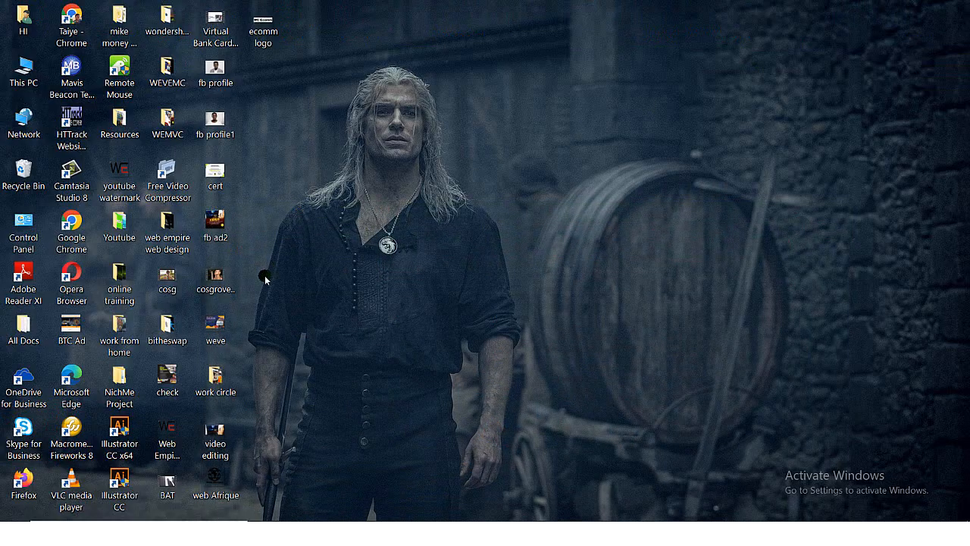
{"action": "left_click_drag", "start_coordinate": [263, 42], "coordinate": [366, 318]}
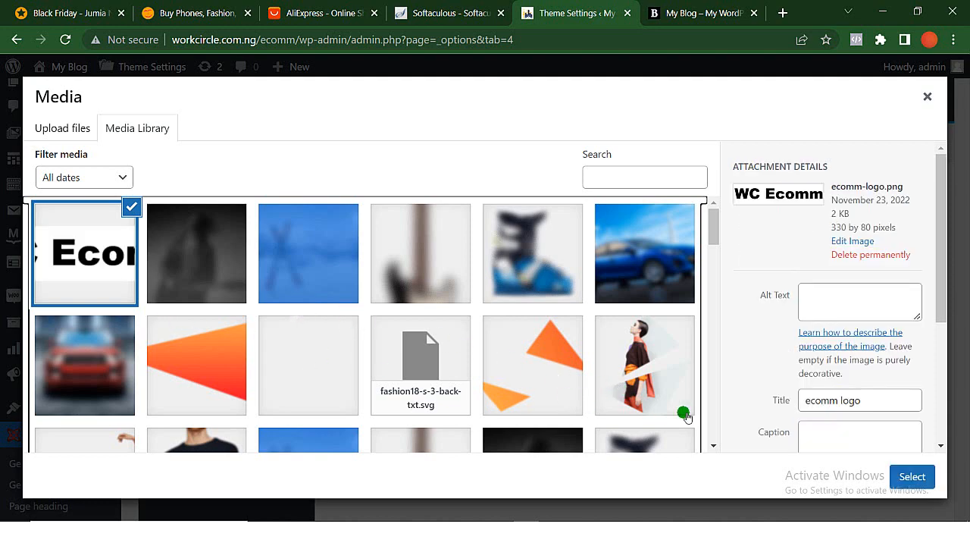
{"action": "left_click", "coordinate": [904, 477]}
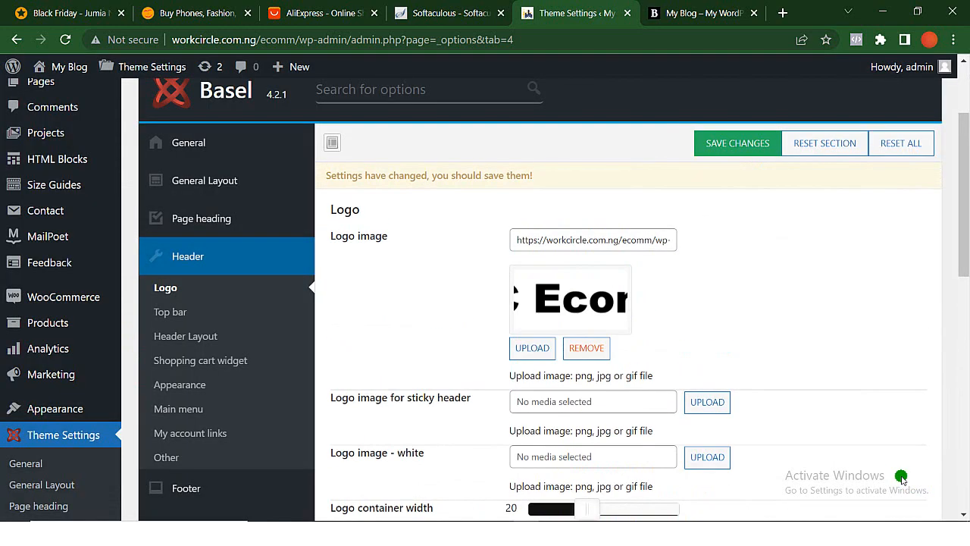
- Set the uploaded WC Ecomm logo from the media library as the logo image for the sticky header
{"action": "left_click", "coordinate": [715, 405]}
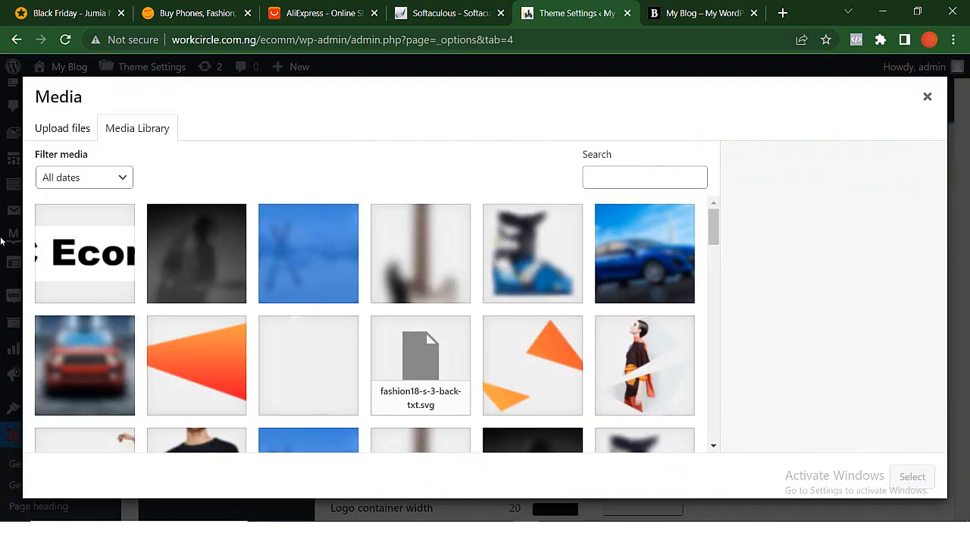
{"action": "left_click", "coordinate": [91, 281]}
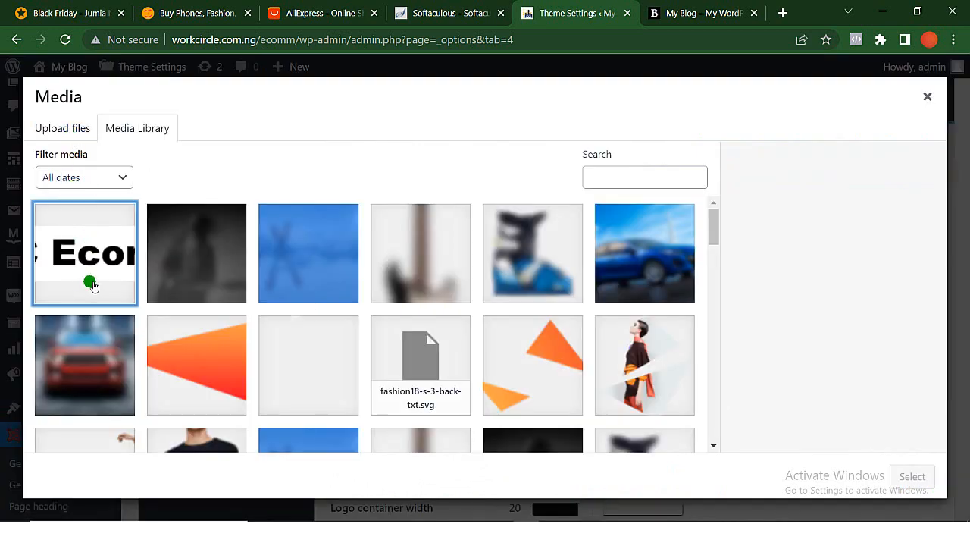
{"action": "left_click", "coordinate": [912, 476]}
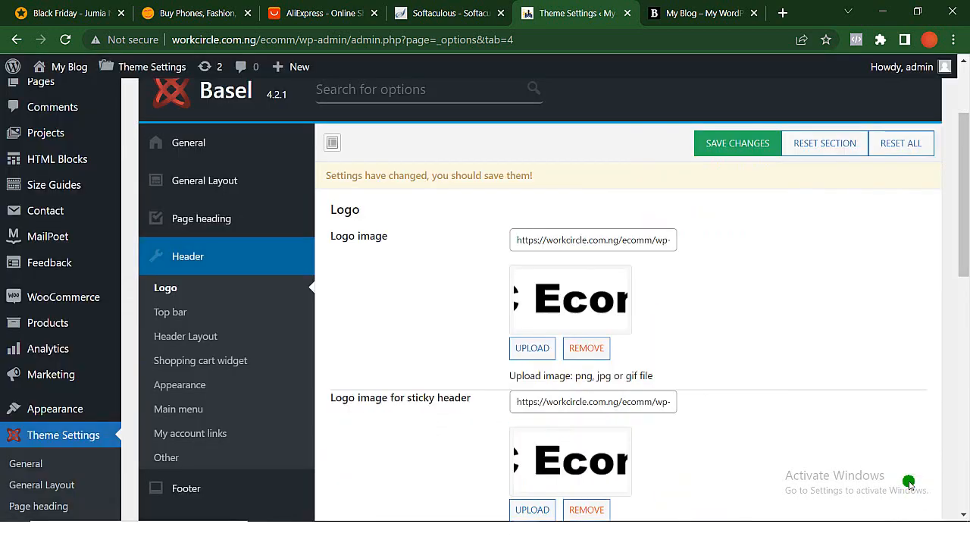
- Review the white logo option in the theme settings, switch to Fireworks and recolour the "WC Ecomm" text to white
{"action": "scroll", "coordinate": [834, 477], "scroll_direction": "down", "scroll_amount": 2}
{"action": "scroll", "coordinate": [831, 470], "scroll_direction": "down", "scroll_amount": 2}
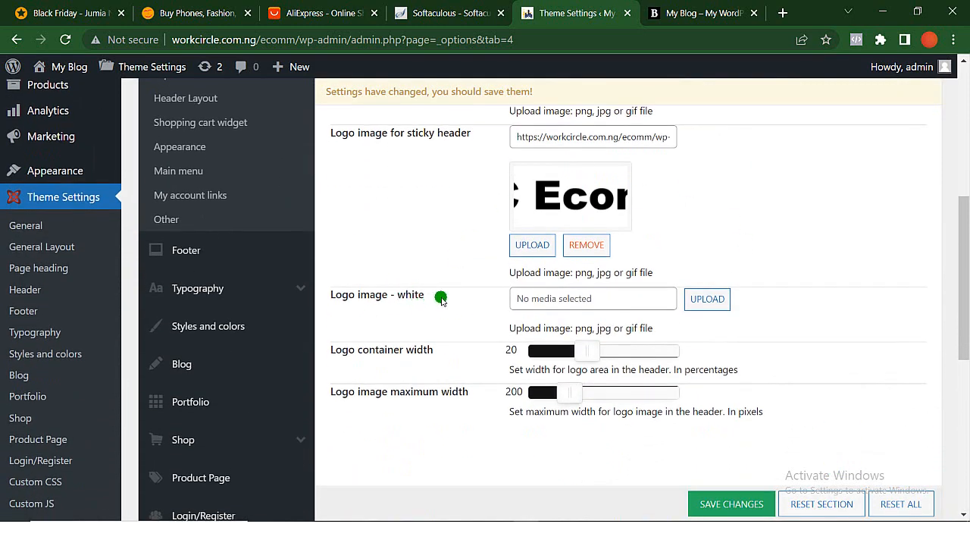
{"action": "scroll", "coordinate": [435, 299], "scroll_direction": "up", "scroll_amount": 1}
{"action": "scroll", "coordinate": [440, 300], "scroll_direction": "down", "scroll_amount": 1}
{"action": "scroll", "coordinate": [440, 300], "scroll_direction": "up", "scroll_amount": 1}
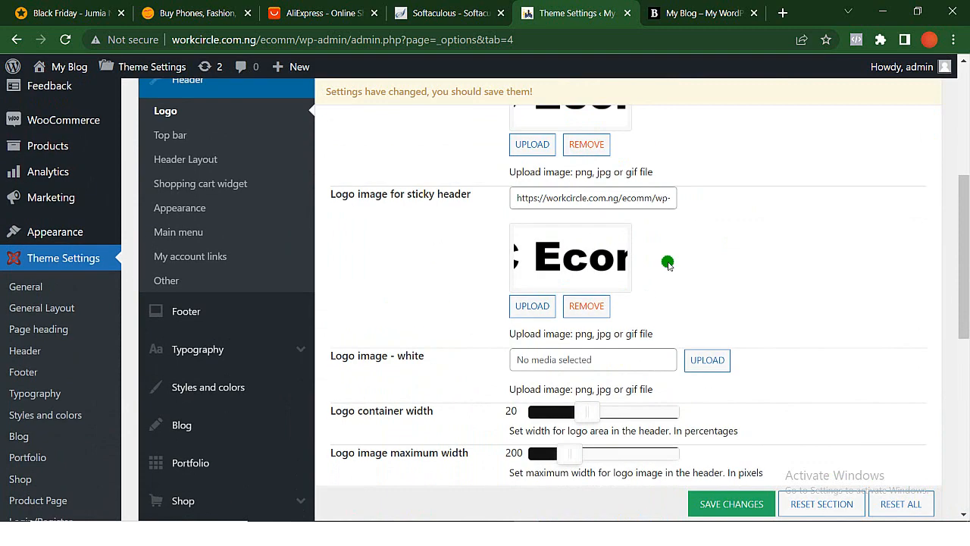
{"action": "scroll", "coordinate": [668, 264], "scroll_direction": "down", "scroll_amount": 1}
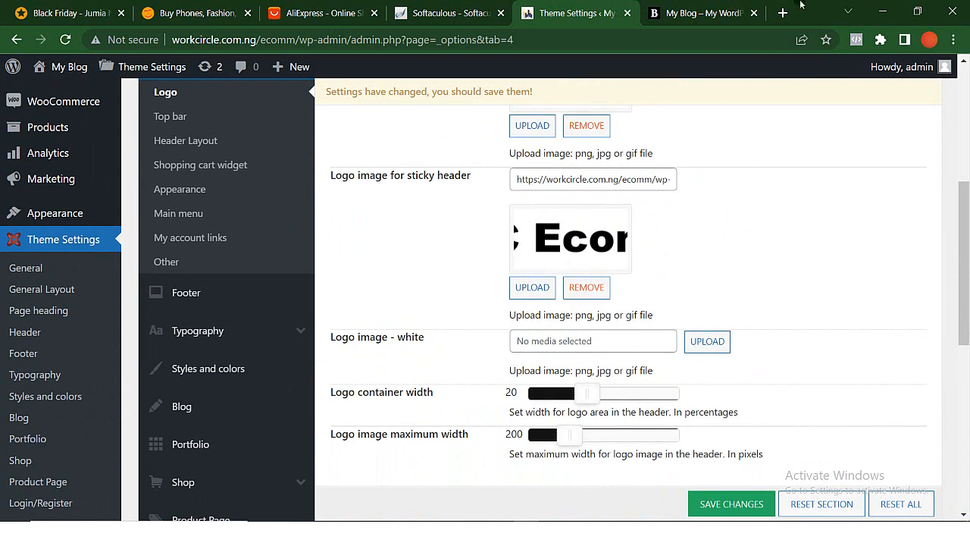
{"action": "left_click", "coordinate": [725, 533]}
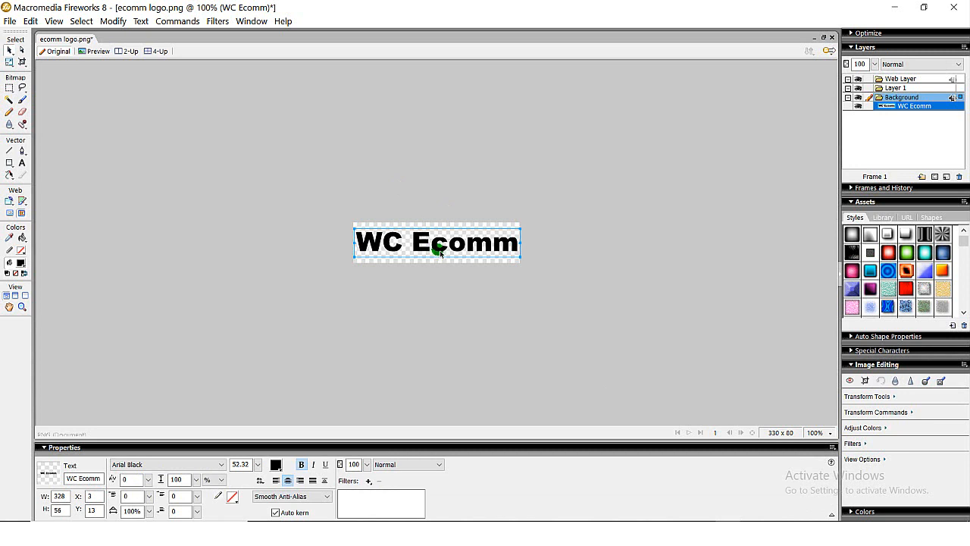
{"action": "left_click", "coordinate": [278, 466]}
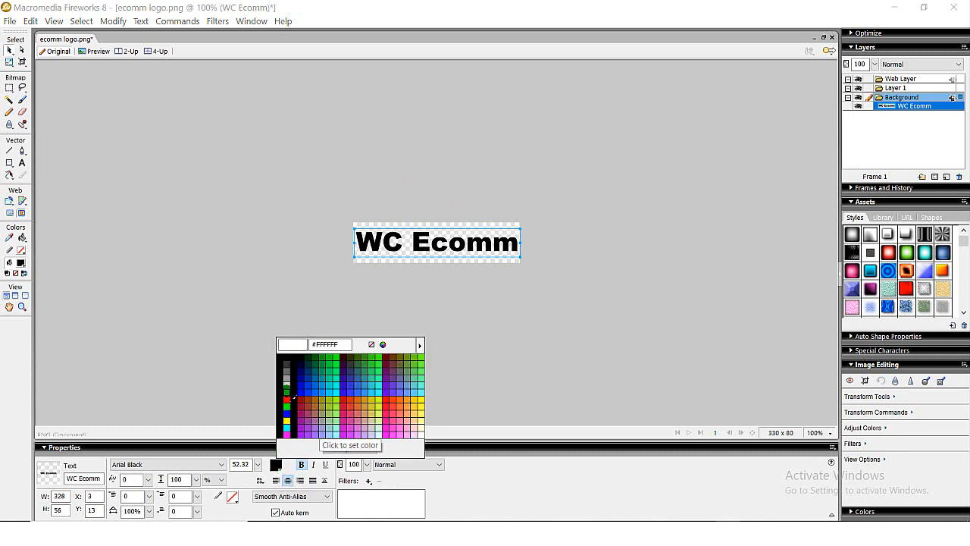
{"action": "left_click", "coordinate": [295, 396]}
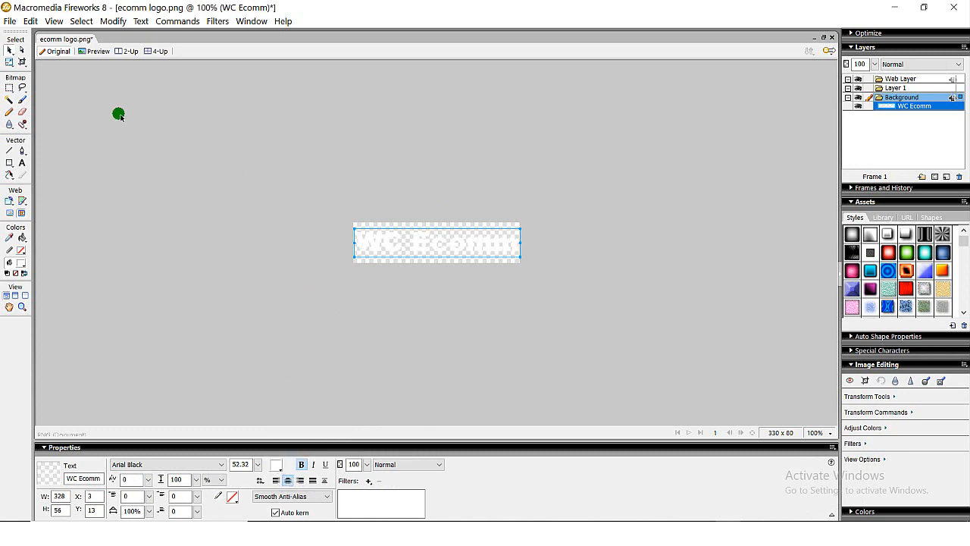
- Export the white WC Ecomm logo to the Desktop under the file name "ecomm logoWh"
{"action": "key", "text": "ctrl+shift+r"}
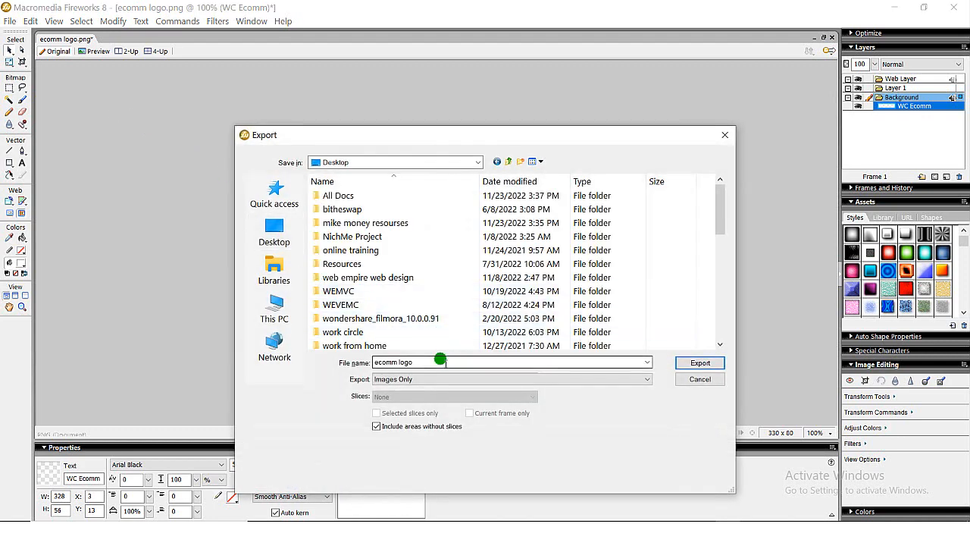
{"action": "left_click", "coordinate": [446, 361]}
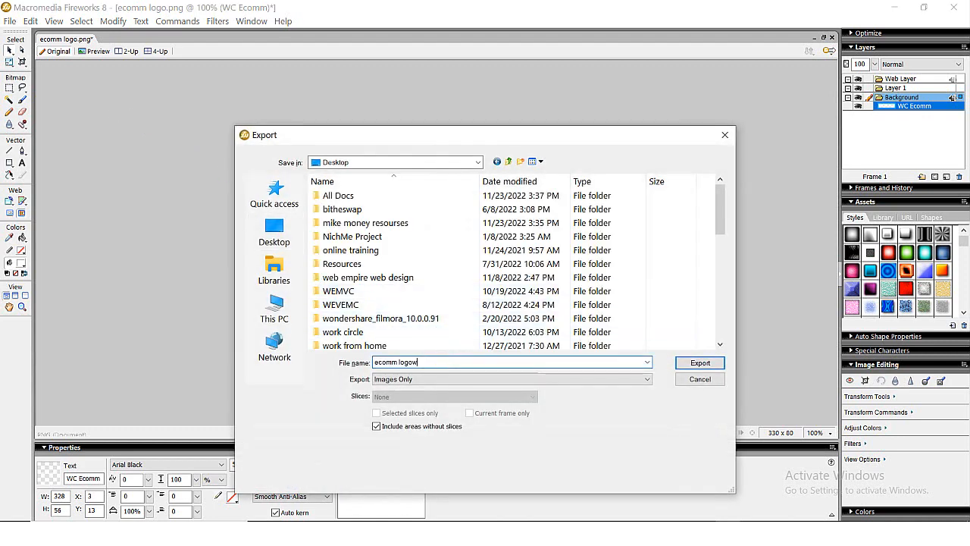
{"action": "type", "text": "w"}
{"action": "key", "text": "BackSpace"}
{"action": "type", "text": "Wh"}
{"action": "left_click", "coordinate": [710, 364]}
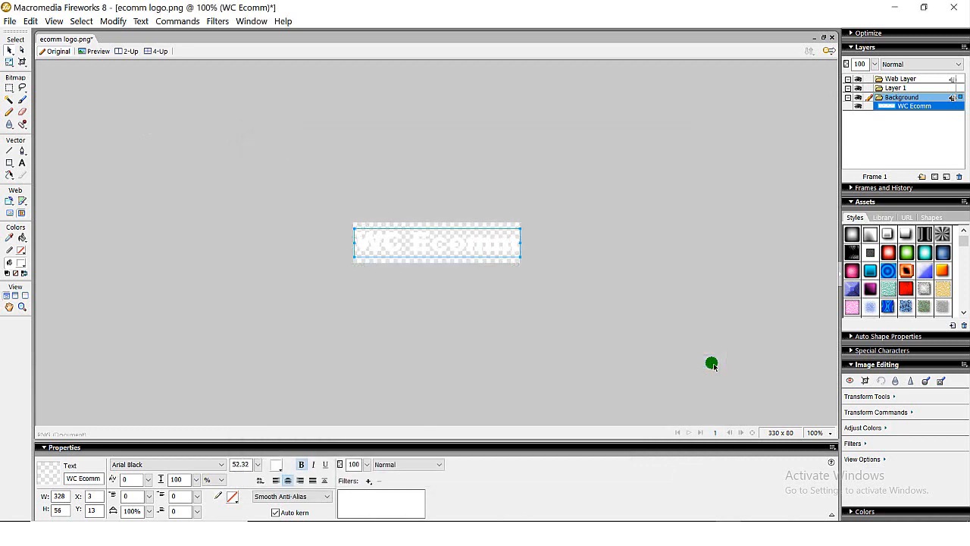
- Switch to Chrome, upload the ecomm logoWh file from the Desktop to the media library and set it as the white logo image
{"action": "left_click", "coordinate": [895, 7]}
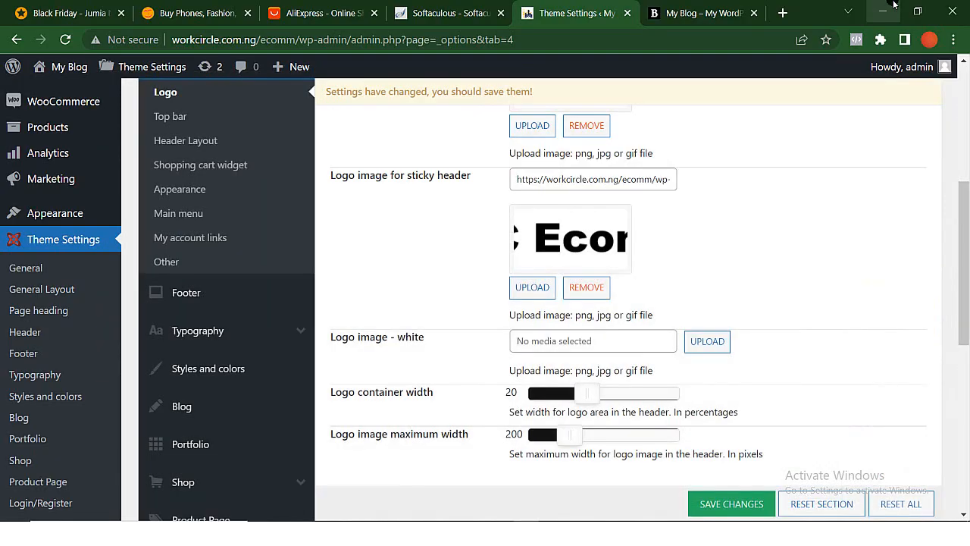
{"action": "left_click", "coordinate": [888, 8]}
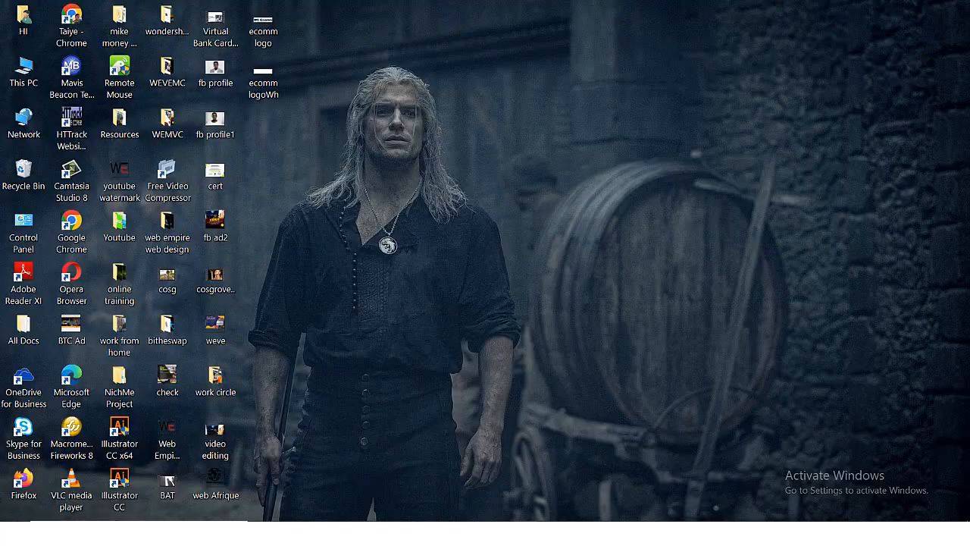
{"action": "left_click", "coordinate": [527, 532]}
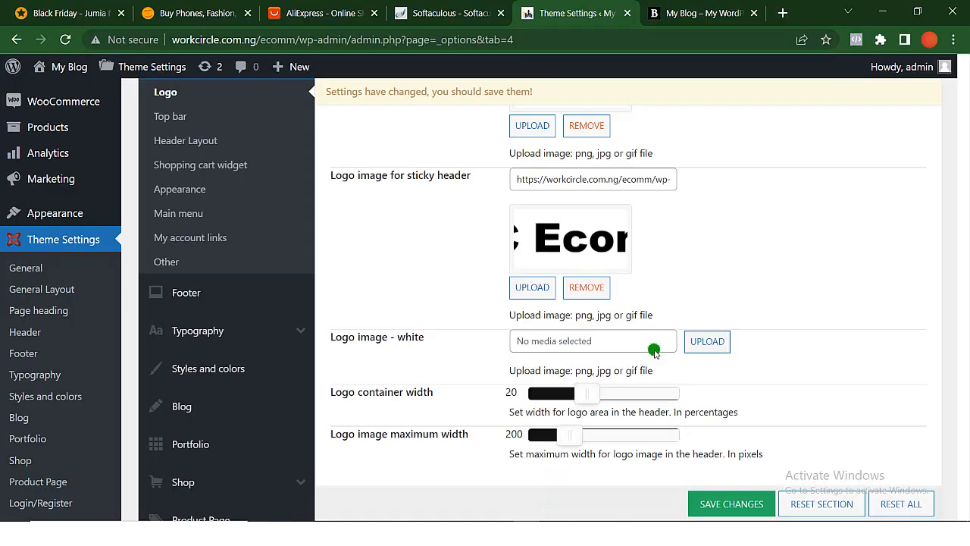
{"action": "left_click", "coordinate": [707, 341]}
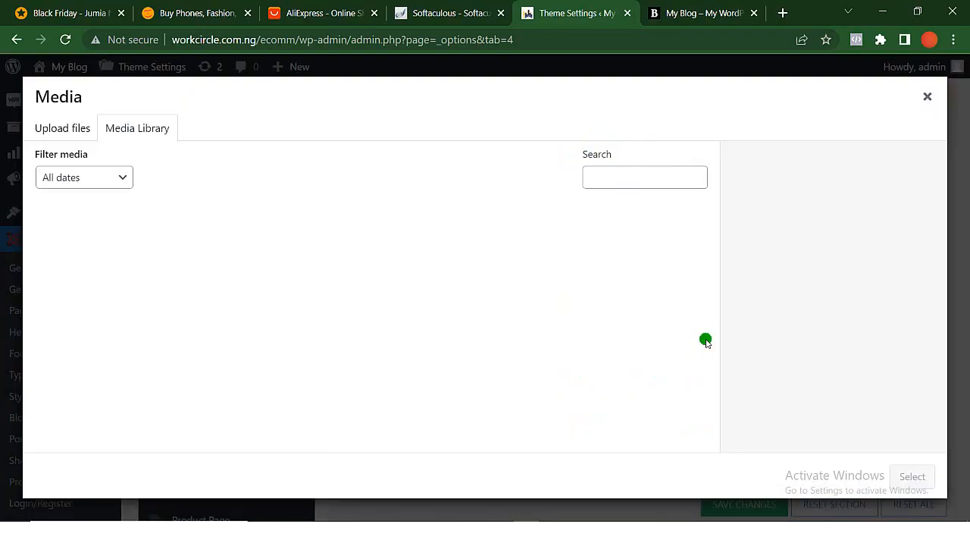
{"action": "left_click", "coordinate": [885, 17]}
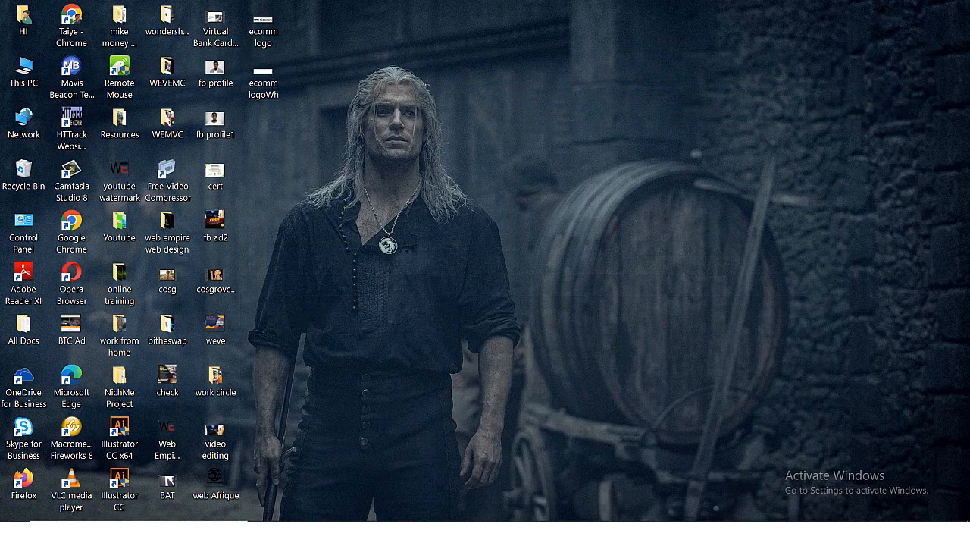
{"action": "left_click_drag", "start_coordinate": [263, 82], "coordinate": [353, 280]}
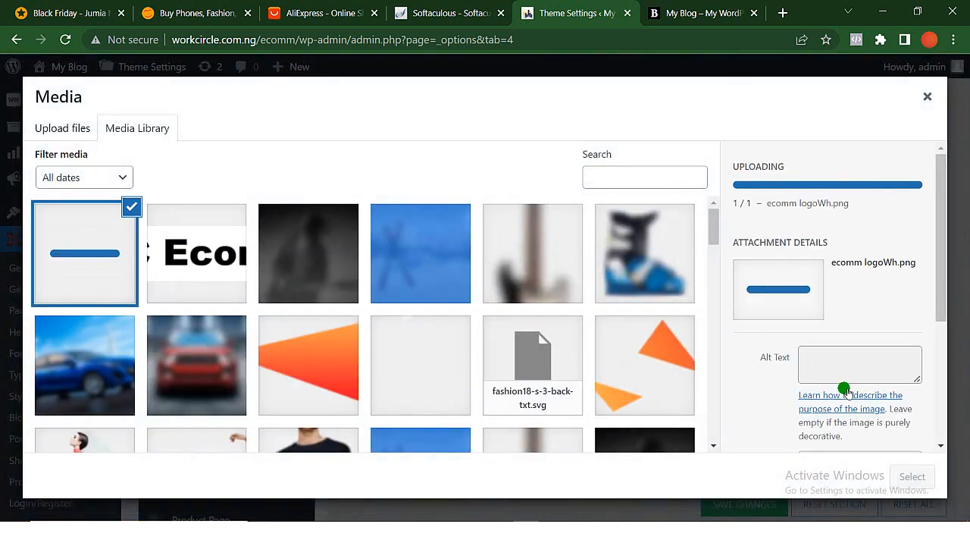
{"action": "left_click", "coordinate": [916, 476]}
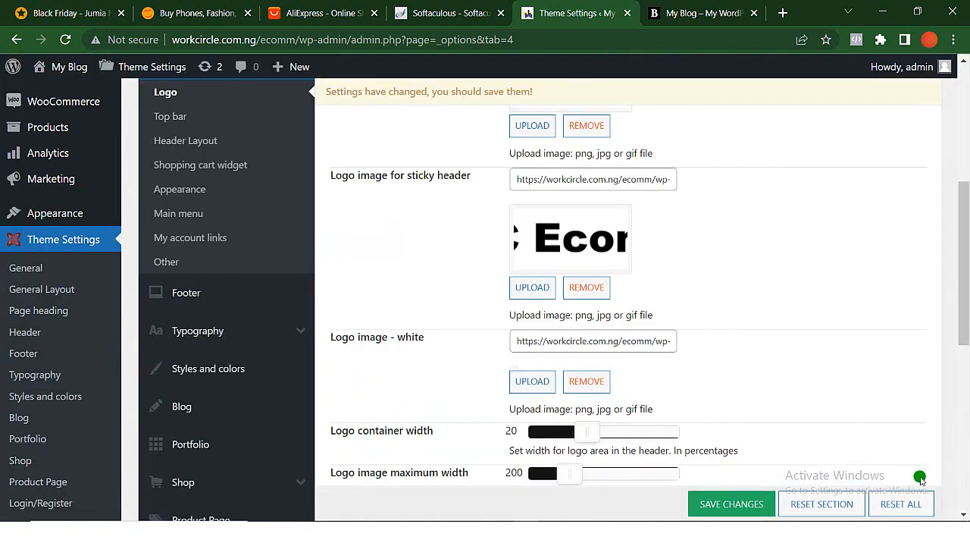
- Save the theme settings and reload the store's front page to check the header logo
{"action": "scroll", "coordinate": [721, 384], "scroll_direction": "down", "scroll_amount": 5}
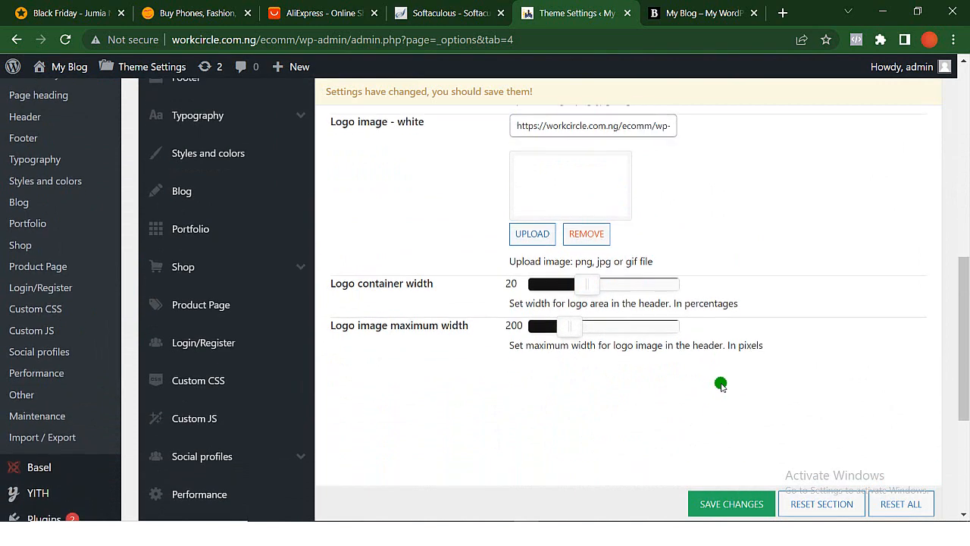
{"action": "scroll", "coordinate": [721, 384], "scroll_direction": "down", "scroll_amount": 2}
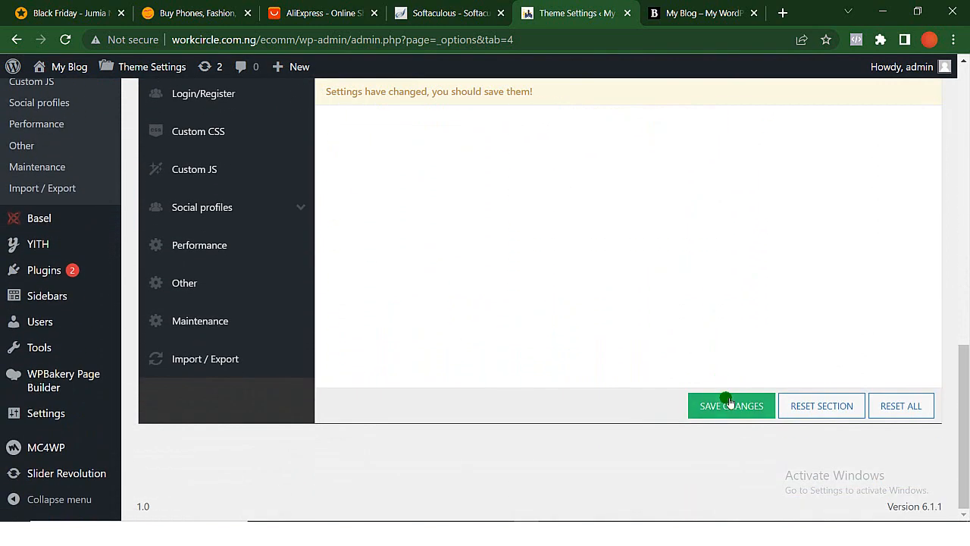
{"action": "left_click", "coordinate": [731, 405]}
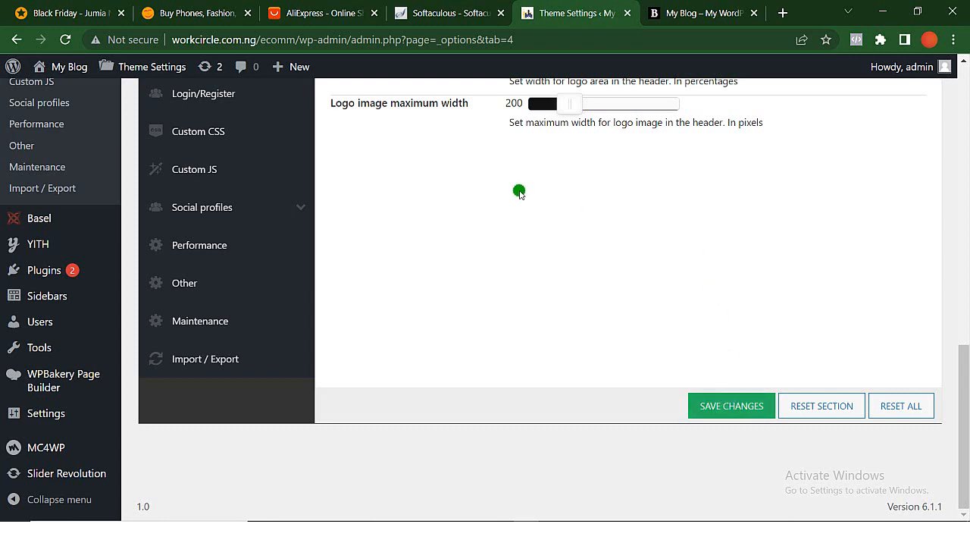
{"action": "left_click", "coordinate": [673, 20]}
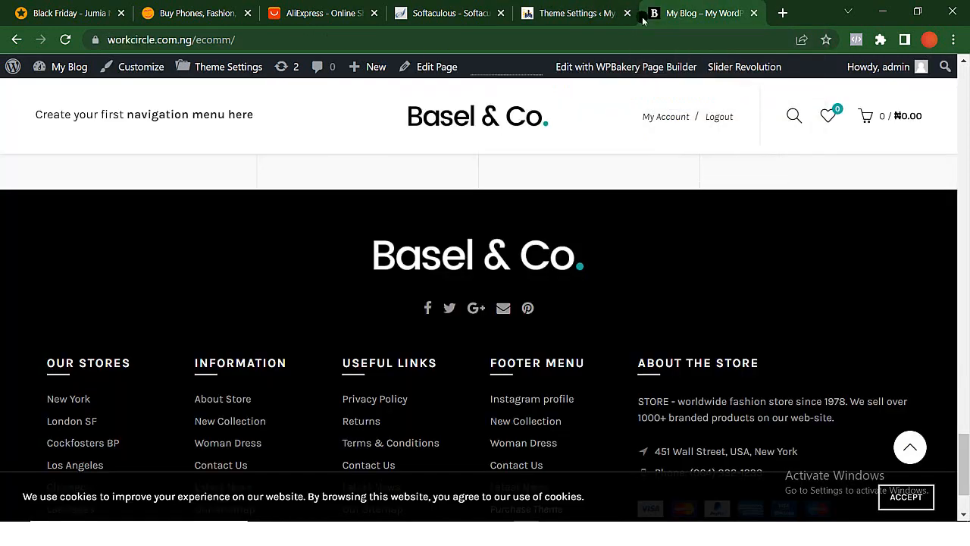
{"action": "left_click", "coordinate": [67, 46]}
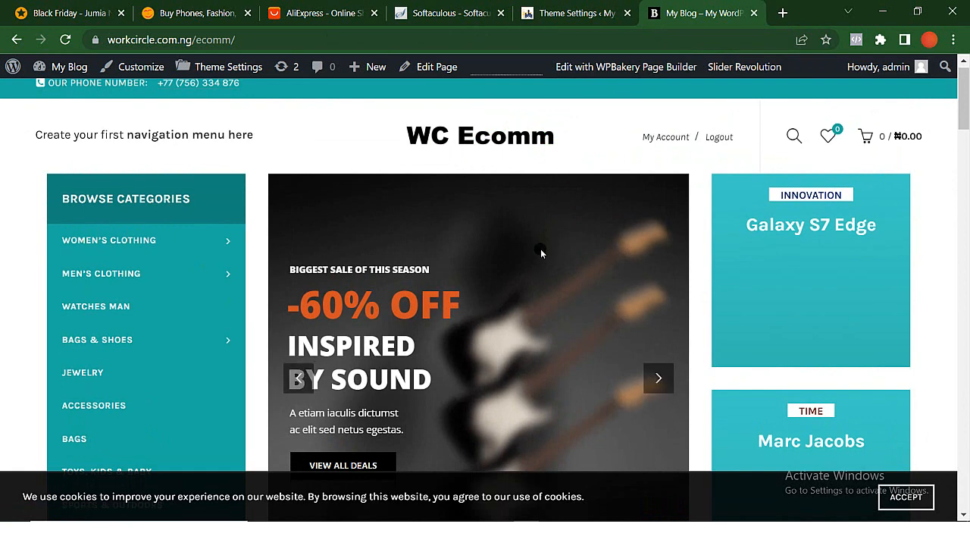
- Compare the logo options in the theme settings with the header on the store's front page
{"action": "key", "text": "ctrl+shift+Tab"}
{"action": "scroll", "coordinate": [238, 250], "scroll_direction": "up", "scroll_amount": 3}
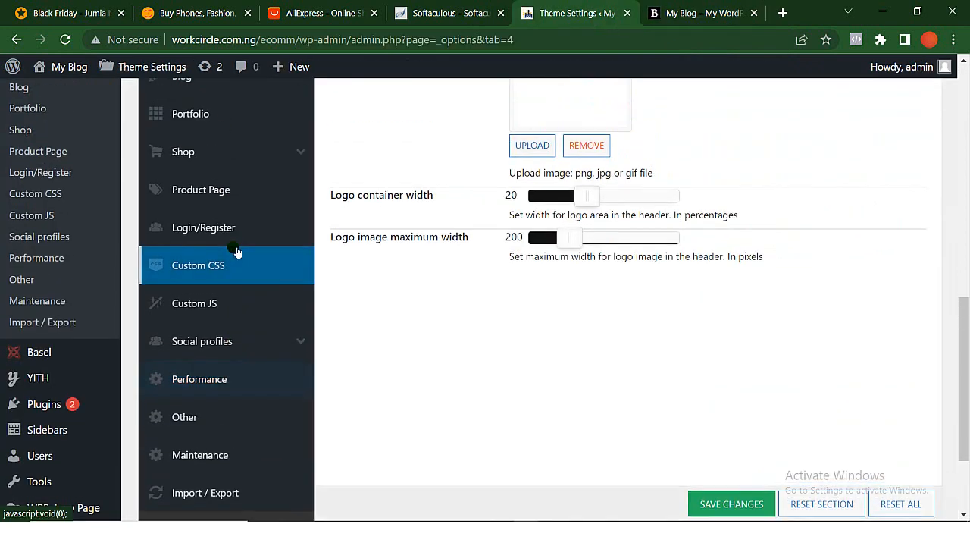
{"action": "scroll", "coordinate": [237, 250], "scroll_direction": "up", "scroll_amount": 2}
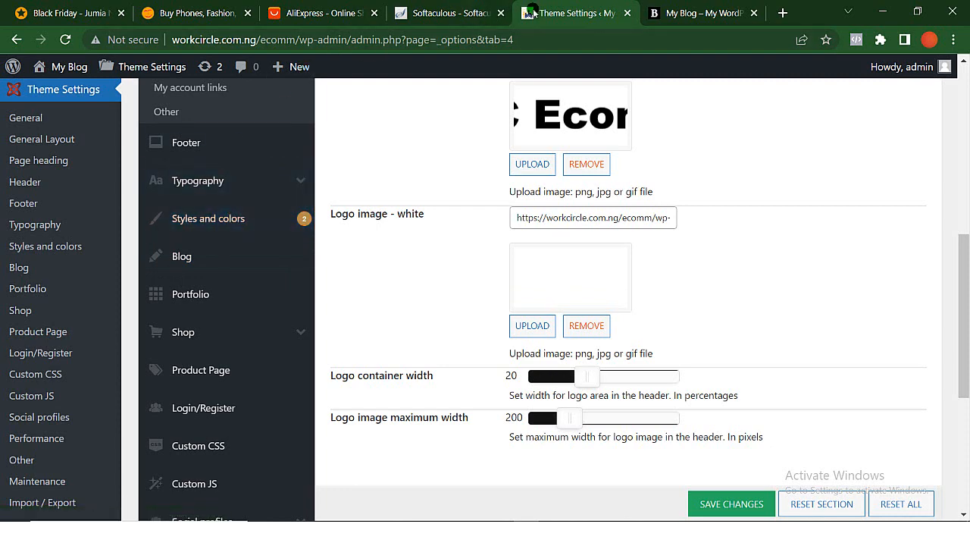
{"action": "left_click", "coordinate": [684, 13]}
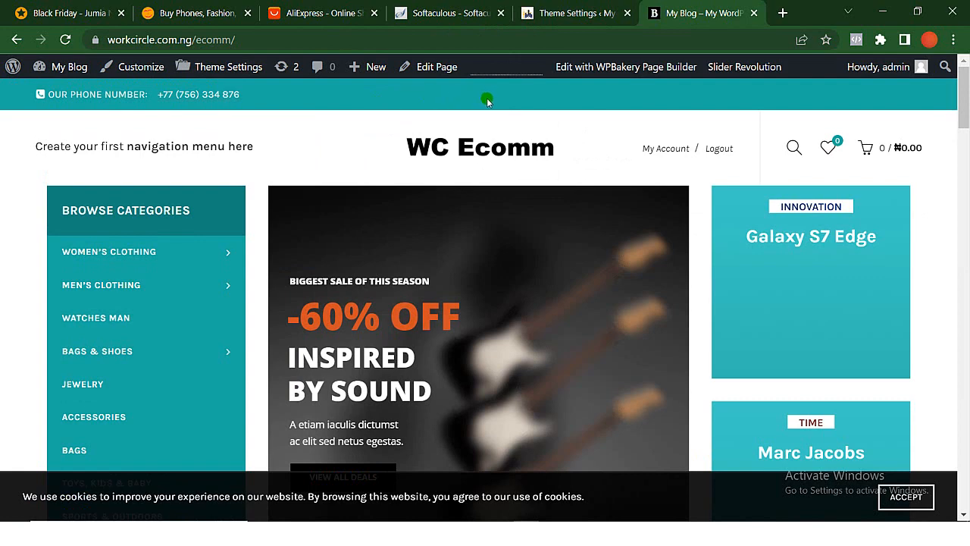
- Return to the theme settings and open the Top bar options of the Header section
{"action": "left_click", "coordinate": [582, 13]}
{"action": "scroll", "coordinate": [206, 163], "scroll_direction": "up", "scroll_amount": 3}
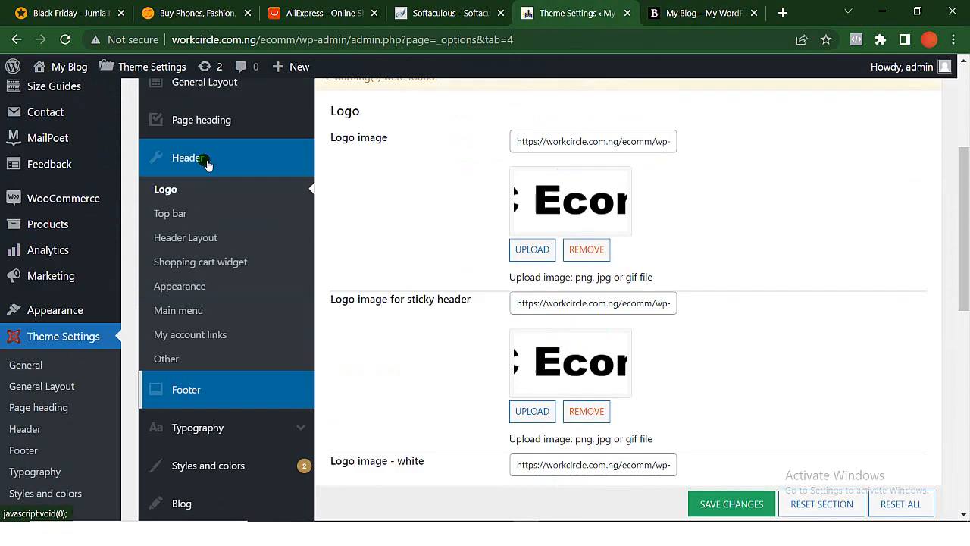
{"action": "scroll", "coordinate": [206, 162], "scroll_direction": "up", "scroll_amount": 3}
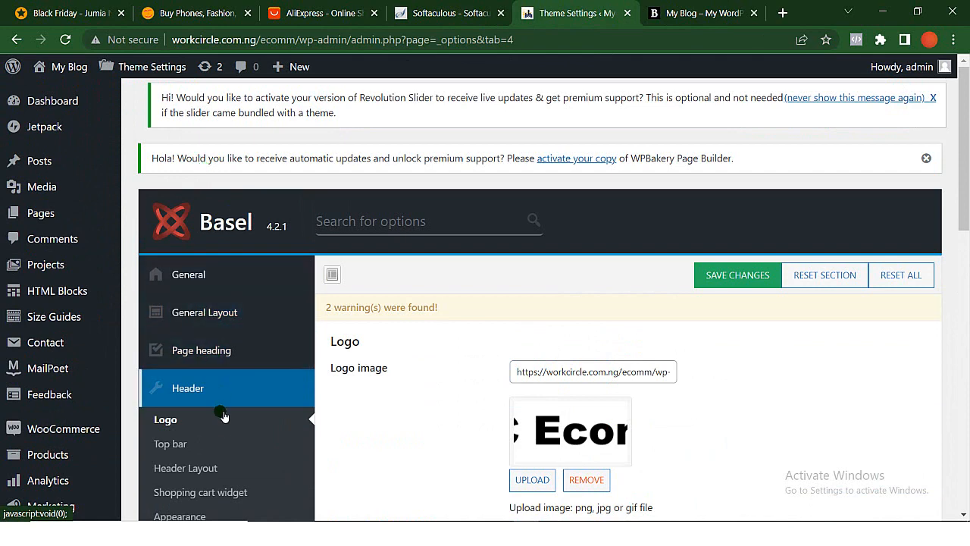
{"action": "left_click", "coordinate": [217, 444]}
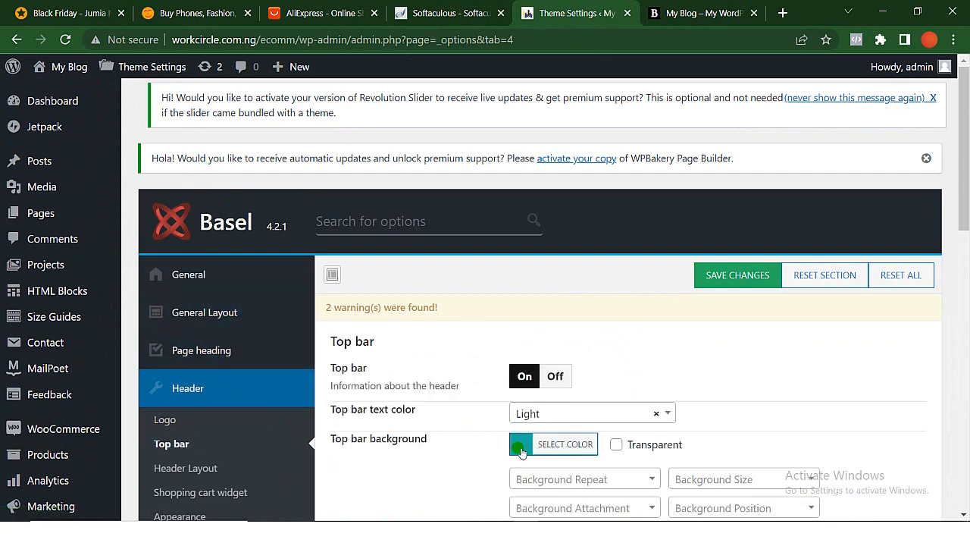
- Set the top bar background colour to the preset blue #1e73be and save the changes
{"action": "left_click", "coordinate": [562, 450]}
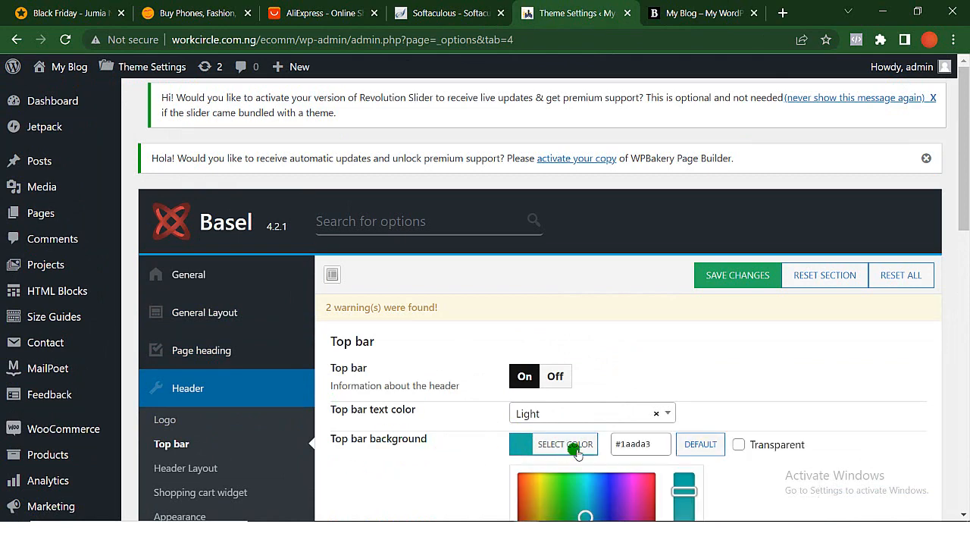
{"action": "scroll", "coordinate": [595, 514], "scroll_direction": "down", "scroll_amount": 1}
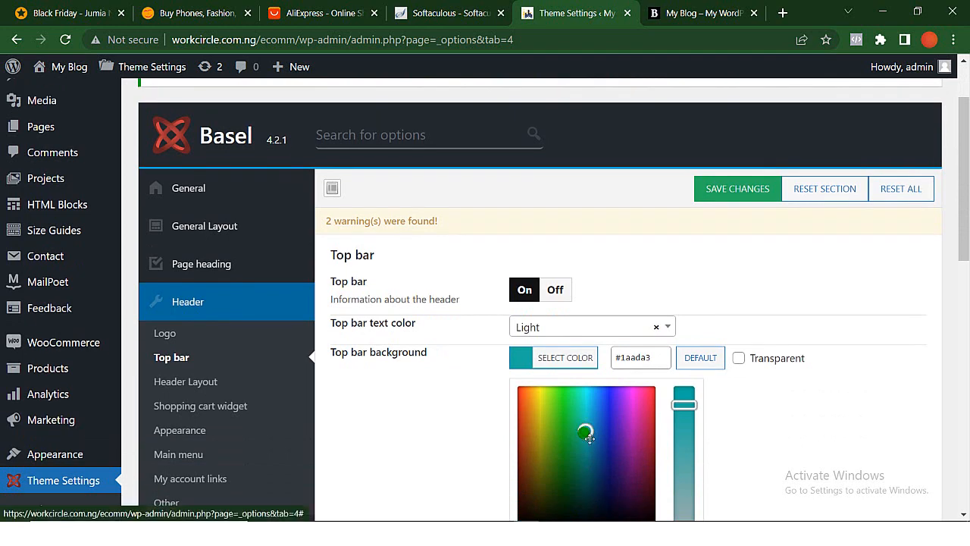
{"action": "left_click", "coordinate": [607, 422]}
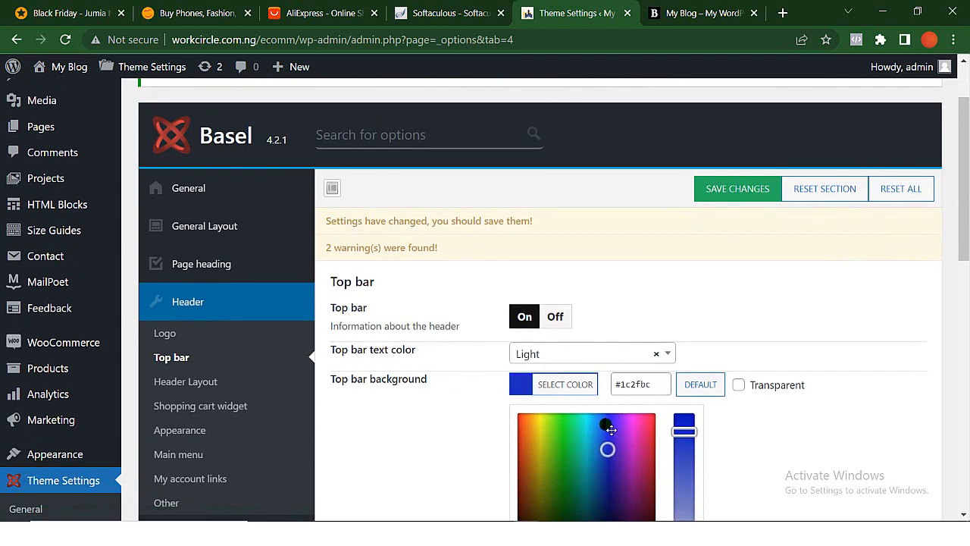
{"action": "left_click_drag", "start_coordinate": [611, 429], "coordinate": [611, 412]}
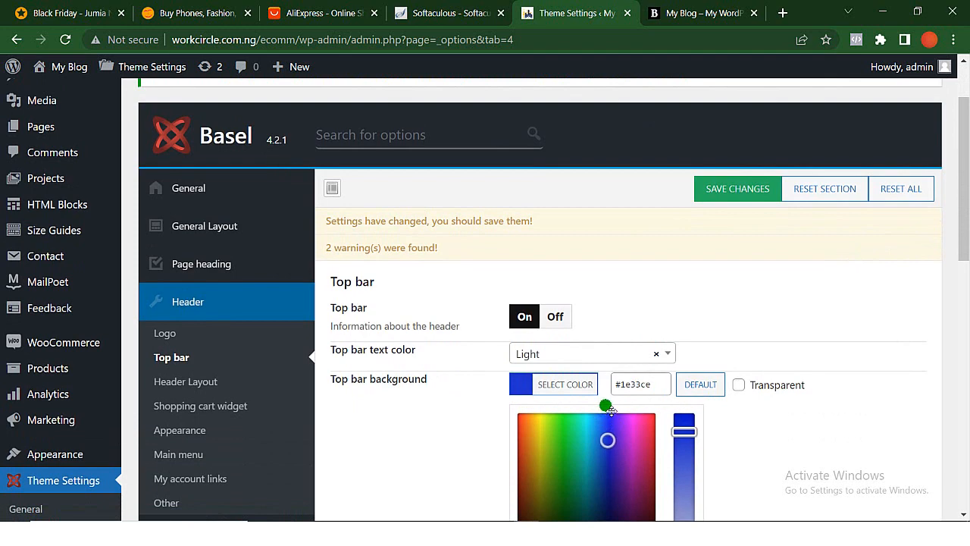
{"action": "scroll", "coordinate": [606, 413], "scroll_direction": "down", "scroll_amount": 2}
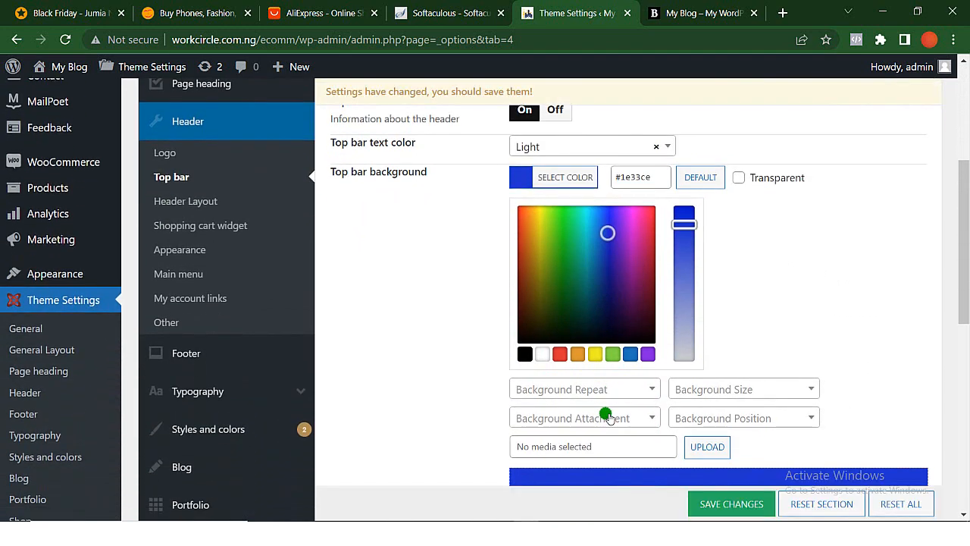
{"action": "left_click", "coordinate": [630, 354]}
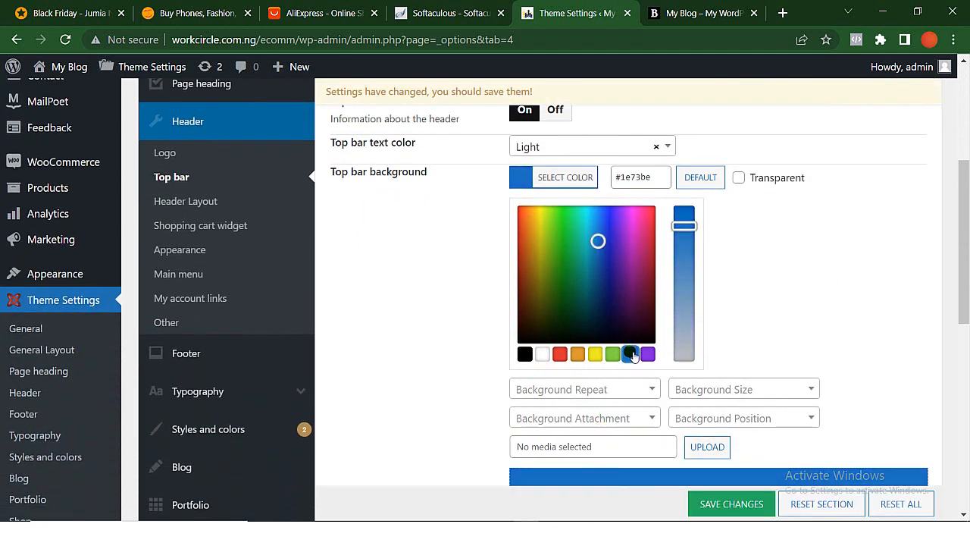
{"action": "left_click", "coordinate": [726, 506]}
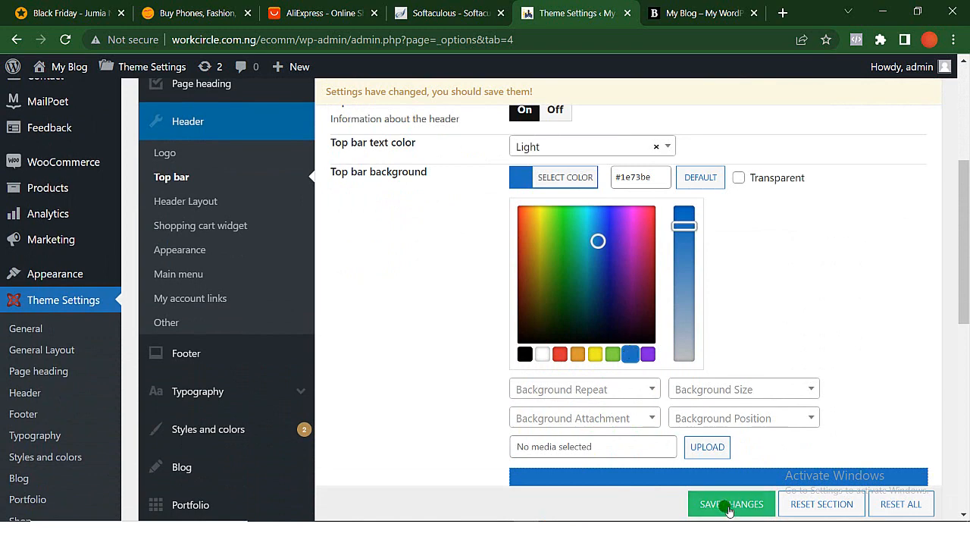
{"action": "left_click", "coordinate": [728, 506]}
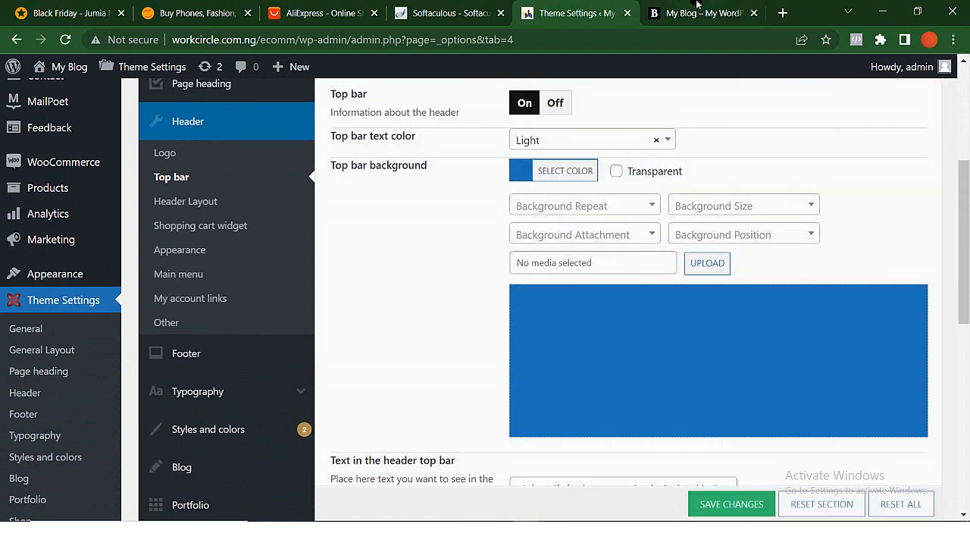
- Reload the store's front page to check the top bar, and review the header top bar text and height options in the theme settings
{"action": "left_click", "coordinate": [697, 8]}
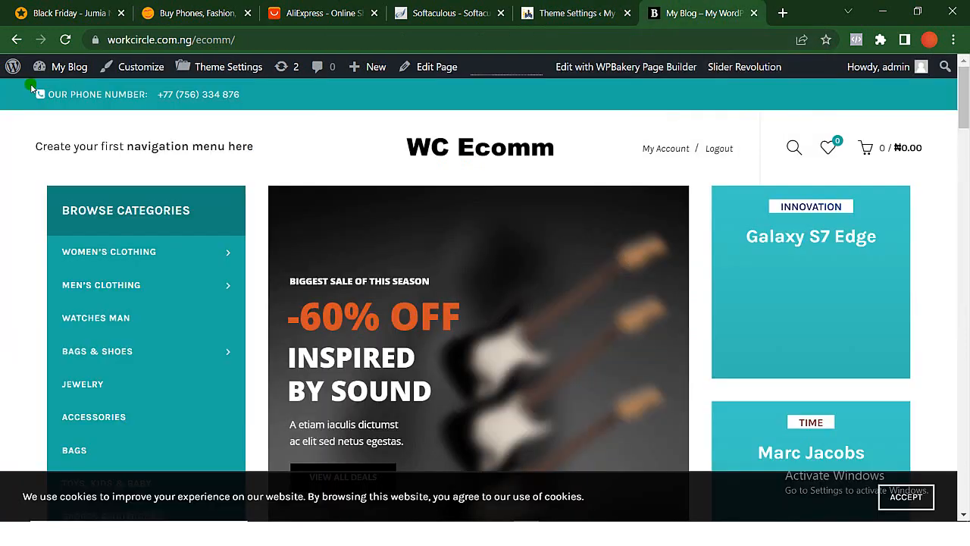
{"action": "left_click", "coordinate": [64, 39]}
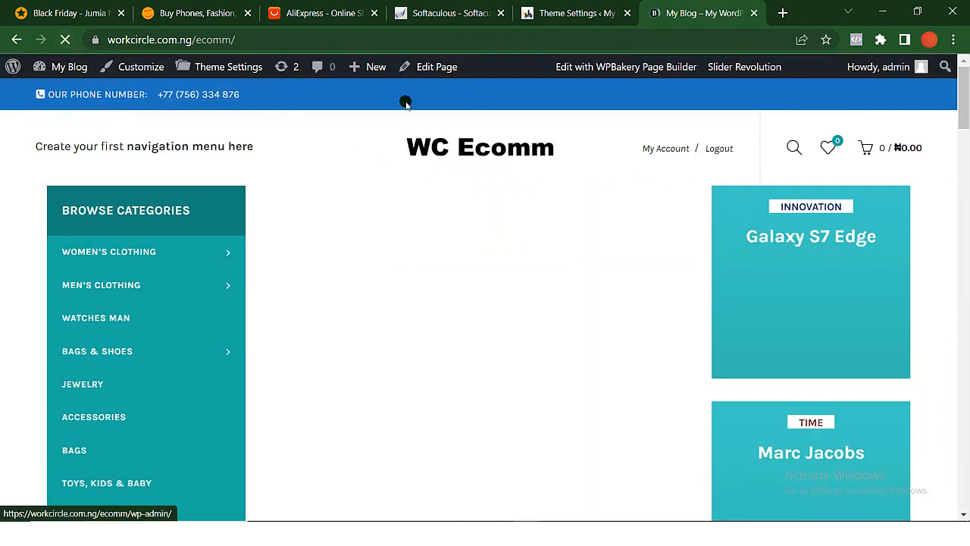
{"action": "left_click", "coordinate": [562, 14]}
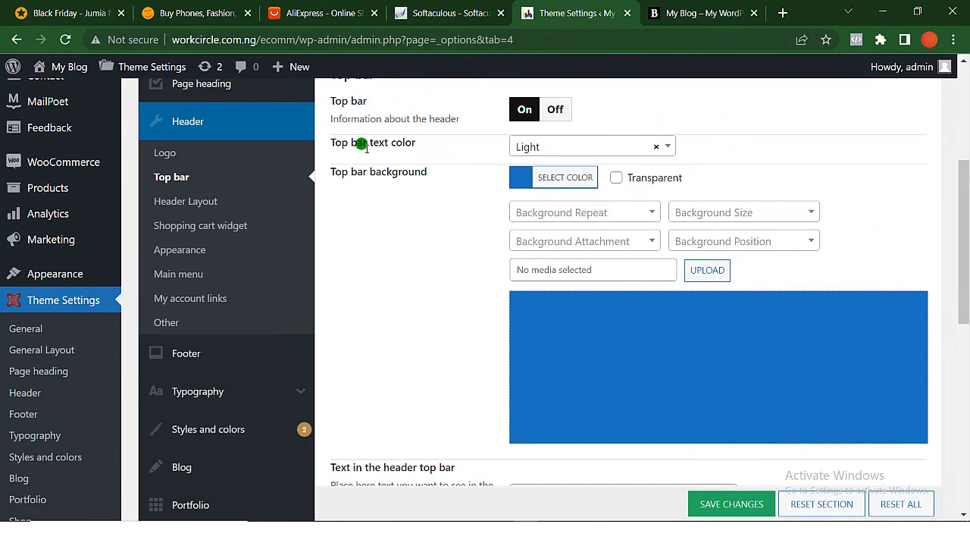
{"action": "left_click", "coordinate": [659, 10]}
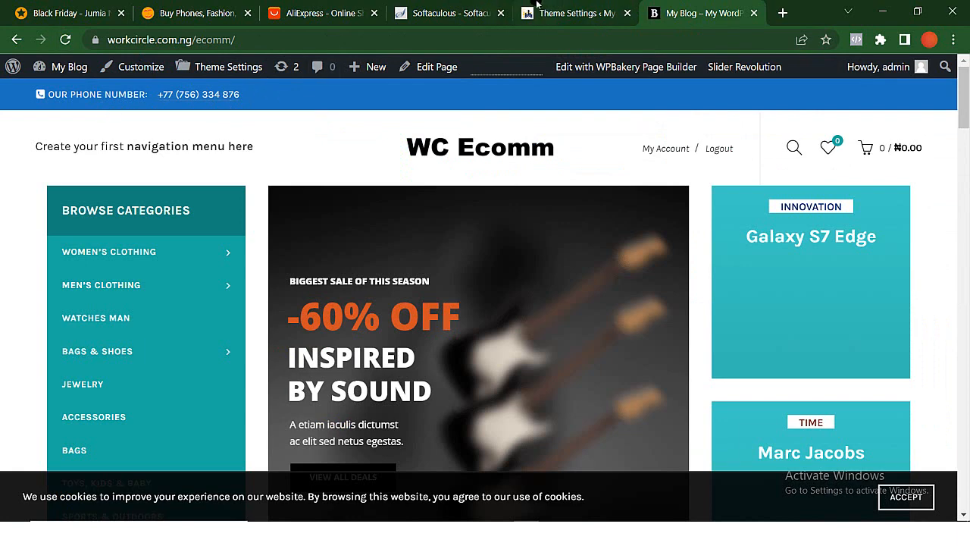
{"action": "left_click", "coordinate": [559, 14]}
{"action": "scroll", "coordinate": [560, 344], "scroll_direction": "down", "scroll_amount": 2}
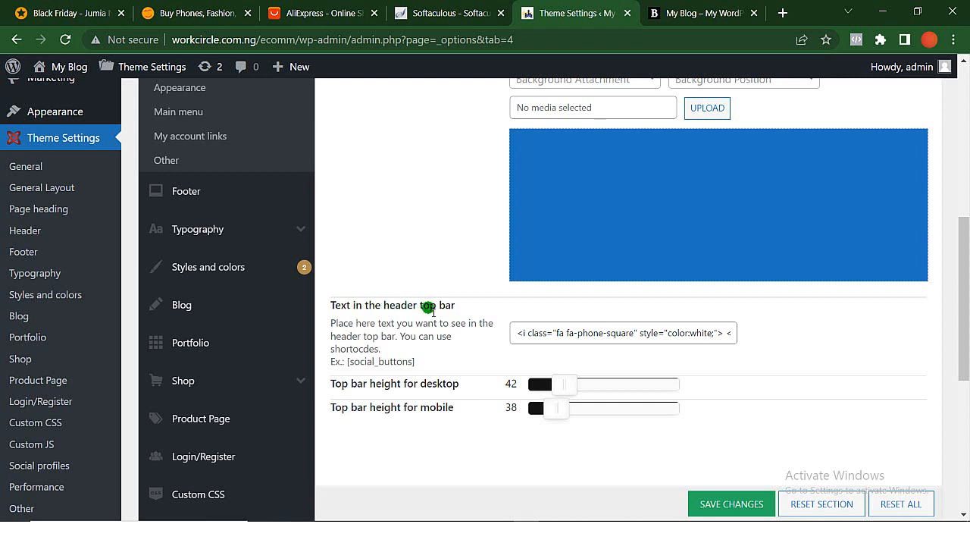
- Replace the demo phone number in the header top bar text with the store's phone number and save the changes
{"action": "left_click", "coordinate": [696, 332]}
{"action": "key", "text": "Right"}
{"action": "key", "text": "Right"}
{"action": "key", "text": "Right"}
{"action": "key", "text": "Right"}
{"action": "key", "text": "Right"}
{"action": "key", "text": "Right"}
{"action": "key", "text": "Right"}
{"action": "key", "text": "Right"}
{"action": "key", "text": "Right"}
{"action": "key", "text": "Right"}
{"action": "key", "text": "Right"}
{"action": "key", "text": "Right"}
{"action": "key", "text": "Right"}
{"action": "key", "text": "Right"}
{"action": "key", "text": "Right"}
{"action": "key", "text": "Right"}
{"action": "key", "text": "Right"}
{"action": "key", "text": "Right"}
{"action": "key", "text": "Right"}
{"action": "key", "text": "Right"}
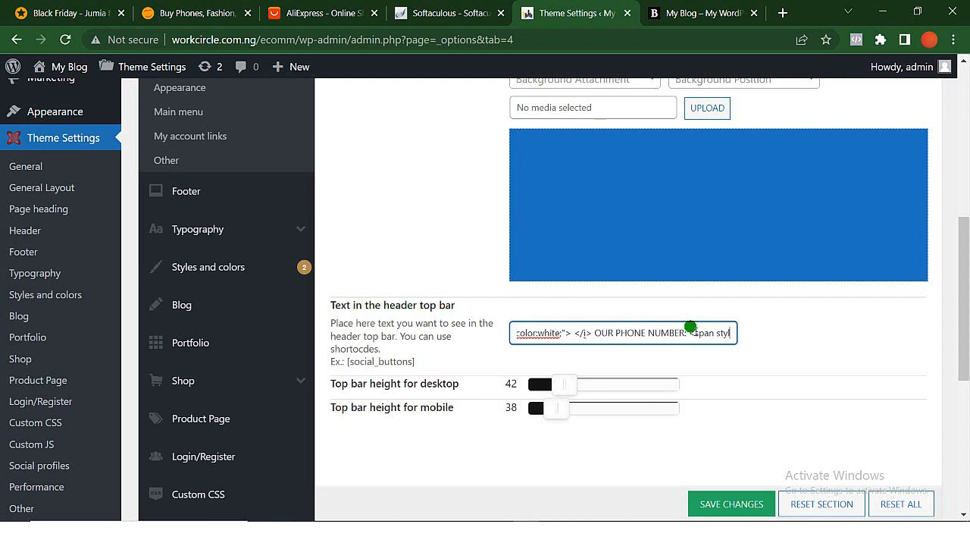
{"action": "key", "text": "Right"}
{"action": "key", "text": "Right"}
{"action": "key", "text": "Right"}
{"action": "key", "text": "Right"}
{"action": "key", "text": "Right"}
{"action": "key", "text": "Right"}
{"action": "key", "text": "Right"}
{"action": "key", "text": "Right"}
{"action": "key", "text": "Right"}
{"action": "key", "text": "Right"}
{"action": "key", "text": "Right"}
{"action": "key", "text": "Right"}
{"action": "key", "text": "Right"}
{"action": "key", "text": "Right"}
{"action": "key", "text": "Right"}
{"action": "key", "text": "Right"}
{"action": "key", "text": "Right"}
{"action": "key", "text": "Right"}
{"action": "key", "text": "Right"}
{"action": "key", "text": "Right"}
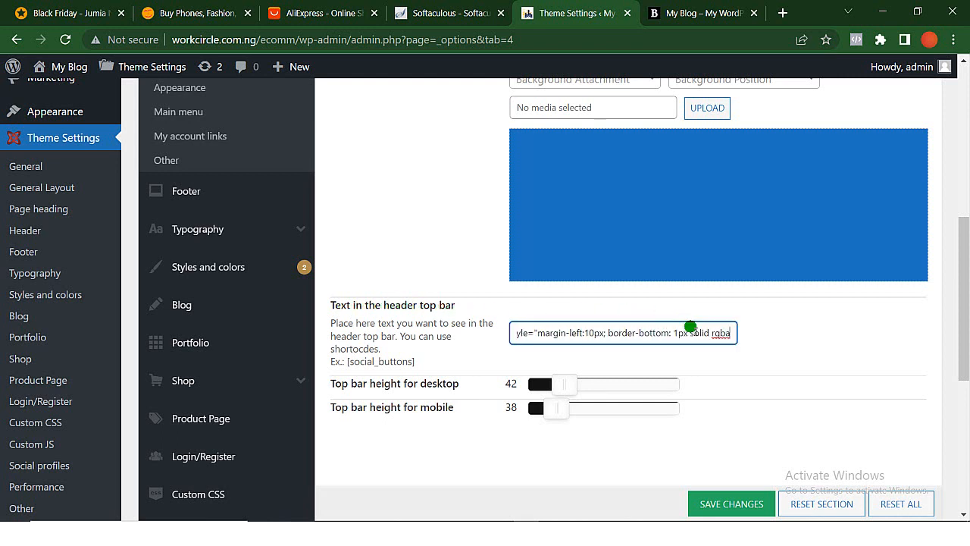
{"action": "key", "text": "Right"}
{"action": "key", "text": "Right"}
{"action": "key", "text": "Right"}
{"action": "key", "text": "Right"}
{"action": "key", "text": "Right"}
{"action": "key", "text": "Right"}
{"action": "key", "text": "Right"}
{"action": "key", "text": "Right"}
{"action": "key", "text": "Right"}
{"action": "key", "text": "Right"}
{"action": "key", "text": "Right"}
{"action": "key", "text": "Right"}
{"action": "key", "text": "Right"}
{"action": "key", "text": "Right"}
{"action": "key", "text": "Right"}
{"action": "key", "text": "Right"}
{"action": "key", "text": "Right"}
{"action": "key", "text": "Right"}
{"action": "key", "text": "Right"}
{"action": "key", "text": "Right"}
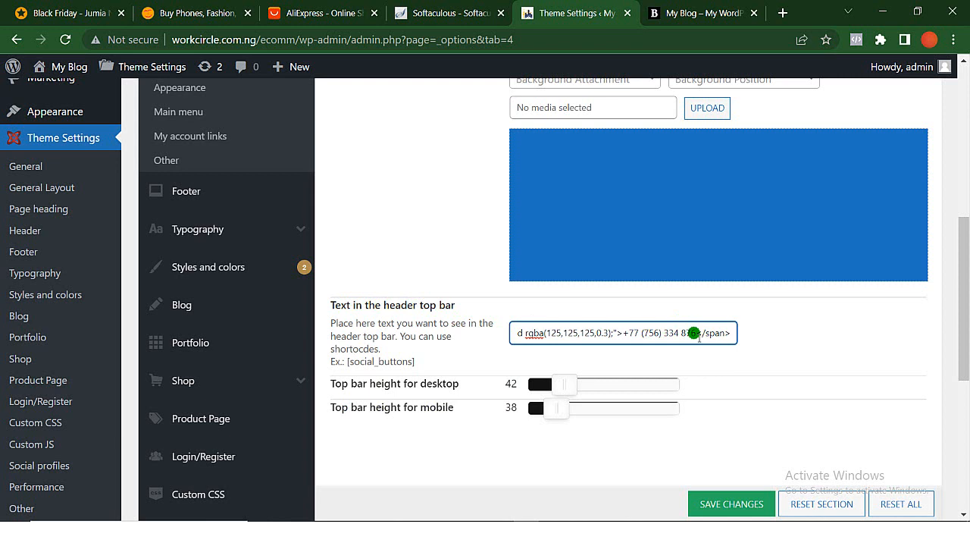
{"action": "key", "text": "BackSpace"}
{"action": "key", "text": "BackSpace"}
{"action": "key", "text": "BackSpace"}
{"action": "key", "text": "BackSpace"}
{"action": "key", "text": "BackSpace"}
{"action": "key", "text": "BackSpace"}
{"action": "key", "text": "BackSpace"}
{"action": "key", "text": "BackSpace"}
{"action": "key", "text": "BackSpace"}
{"action": "key", "text": "BackSpace"}
{"action": "key", "text": "BackSpace"}
{"action": "key", "text": "BackSpace"}
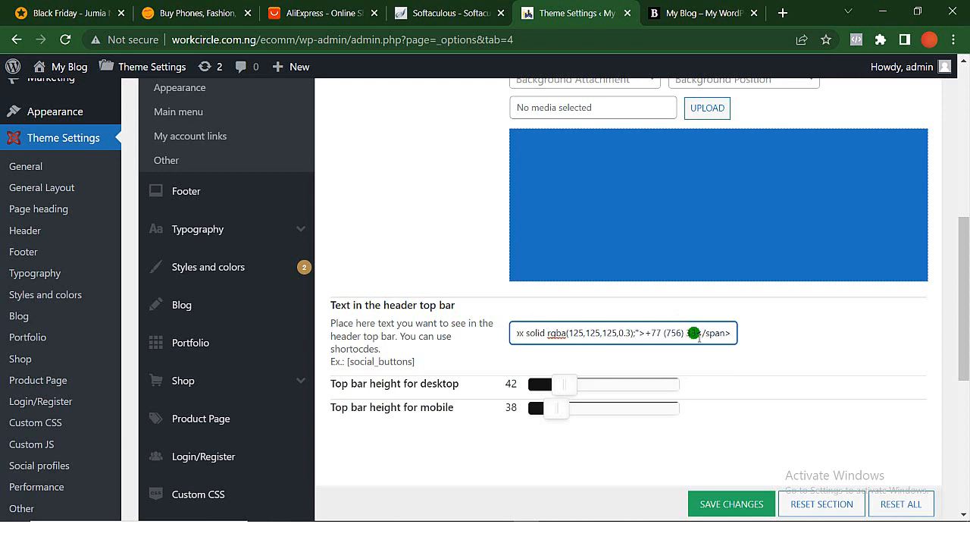
{"action": "key", "text": "BackSpace"}
{"action": "key", "text": "BackSpace"}
{"action": "key", "text": "BackSpace"}
{"action": "key", "text": "BackSpace"}
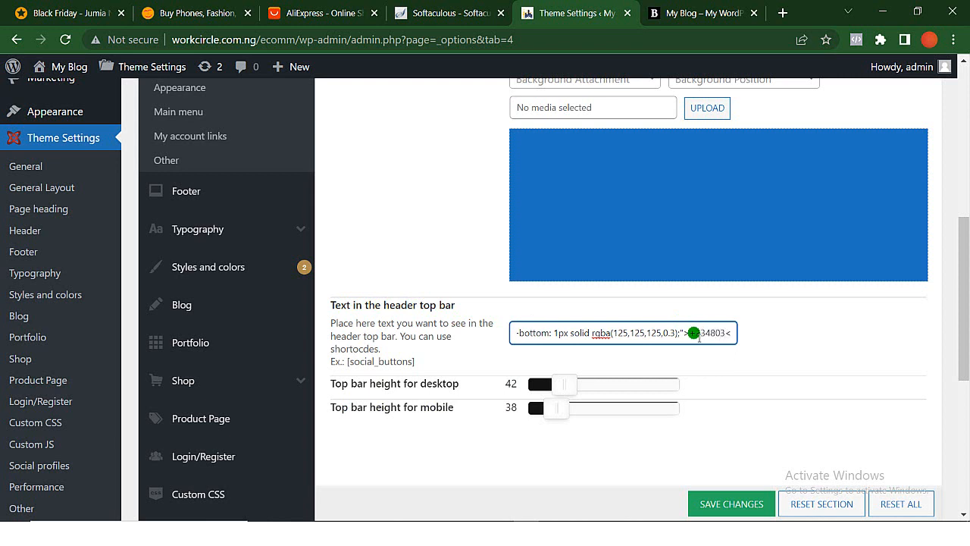
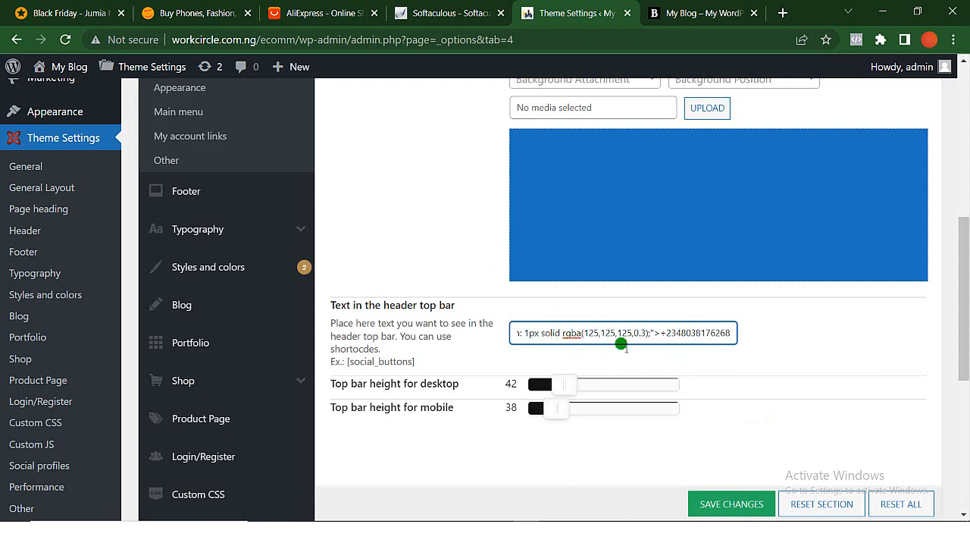
{"action": "left_click", "coordinate": [732, 506]}
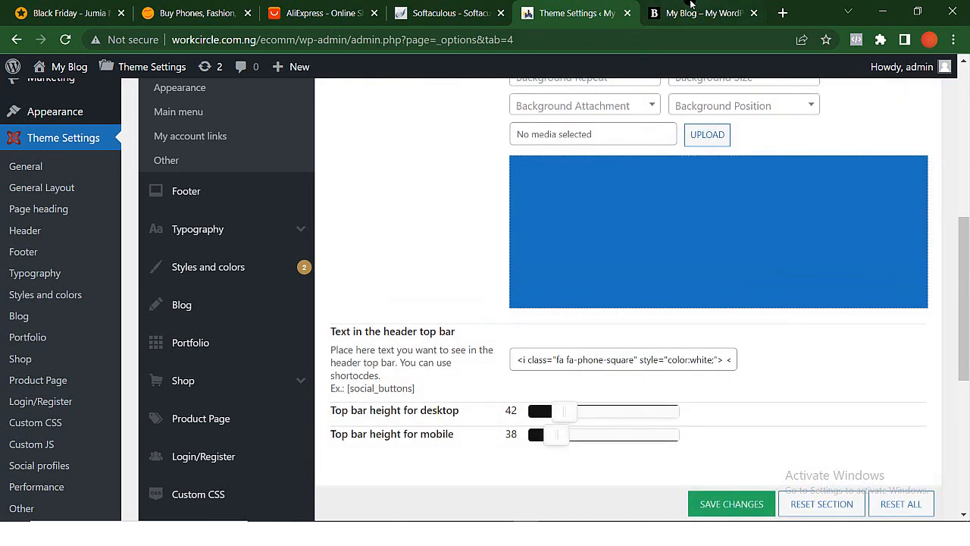
- Reload the store's front page to check the phone number in the top bar, and return to the theme settings
{"action": "left_click", "coordinate": [691, 9]}
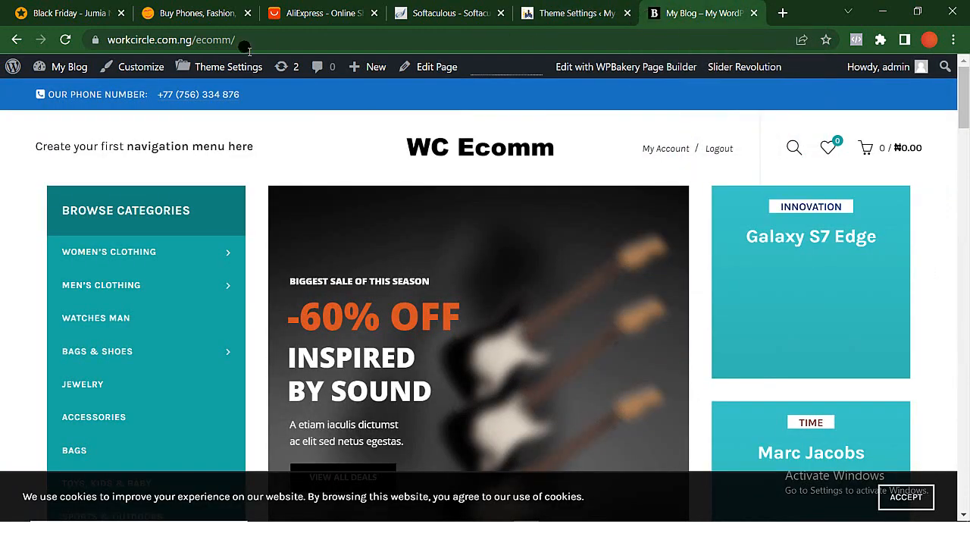
{"action": "left_click", "coordinate": [66, 41]}
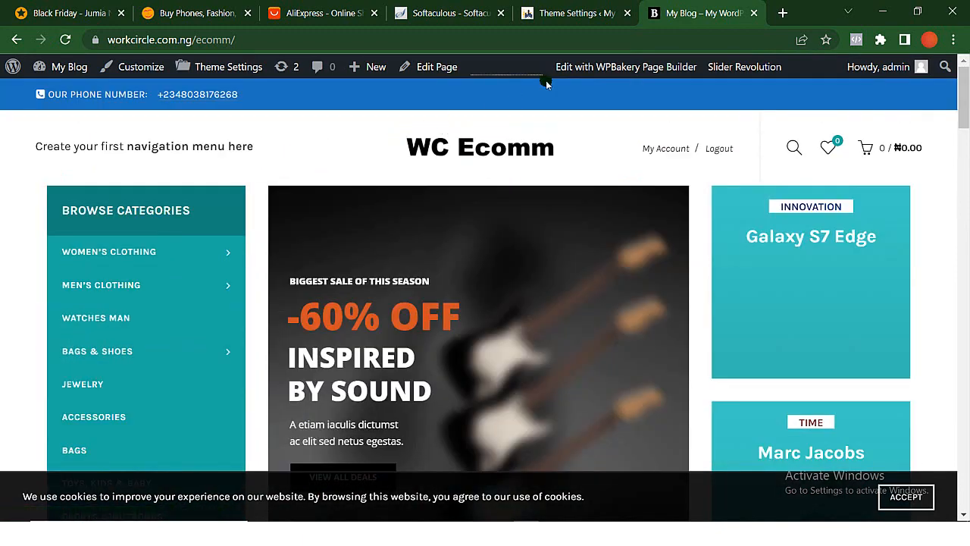
{"action": "left_click", "coordinate": [570, 13]}
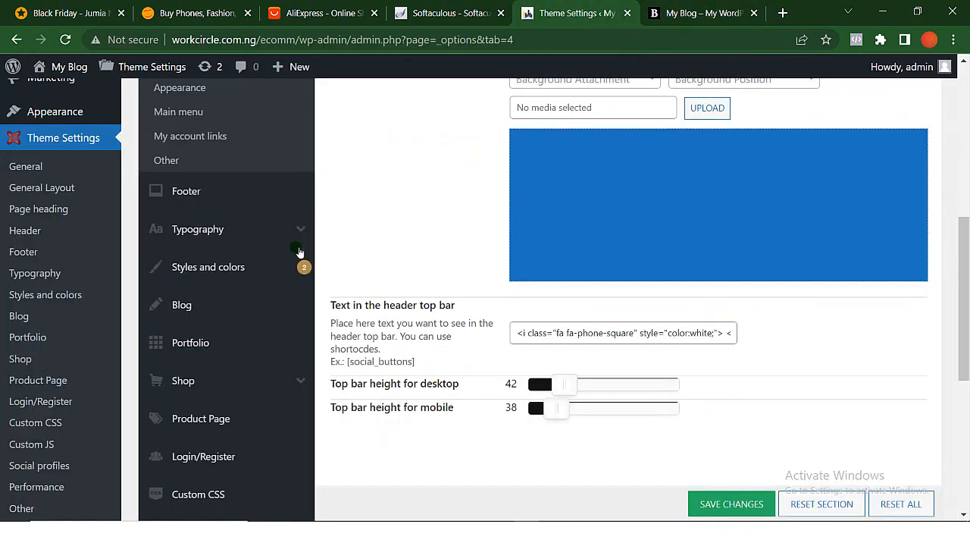
- Open the Styles and colors section of the theme settings
{"action": "left_click", "coordinate": [211, 265]}
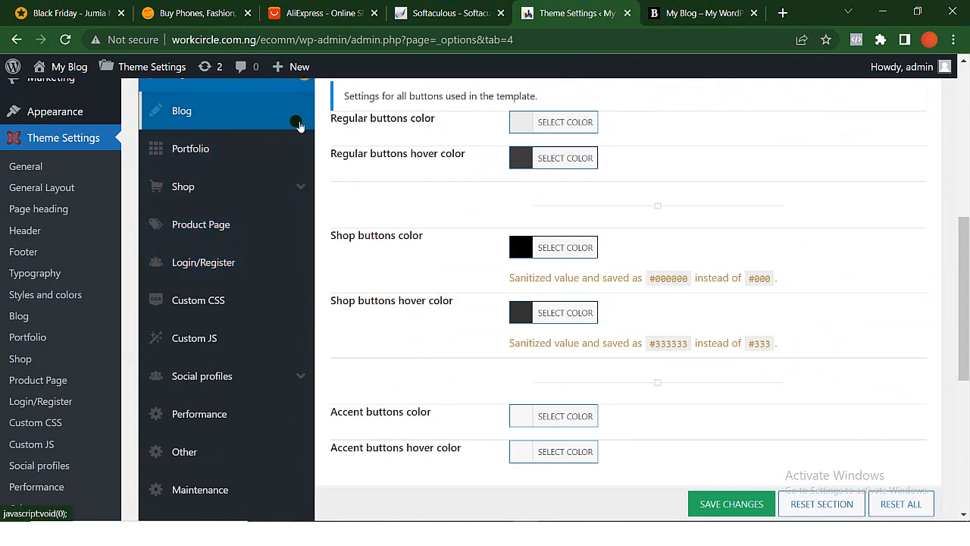
{"action": "scroll", "coordinate": [477, 197], "scroll_direction": "up", "scroll_amount": 2}
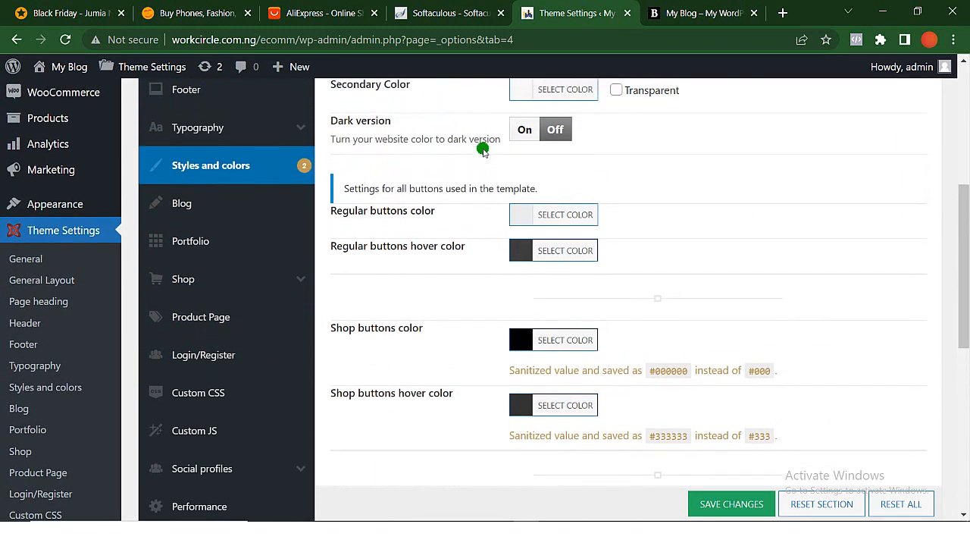
{"action": "scroll", "coordinate": [485, 141], "scroll_direction": "up", "scroll_amount": 4}
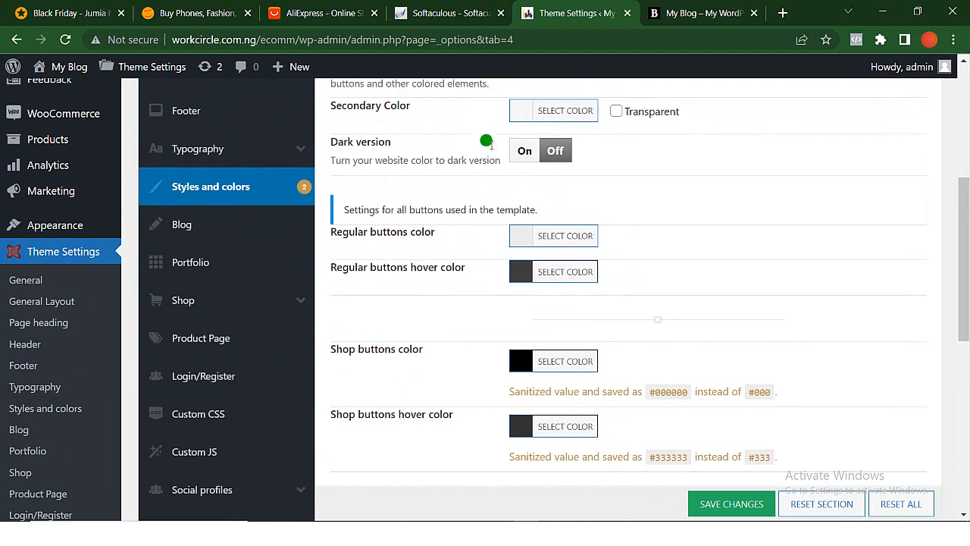
{"action": "scroll", "coordinate": [411, 307], "scroll_direction": "down", "scroll_amount": 1}
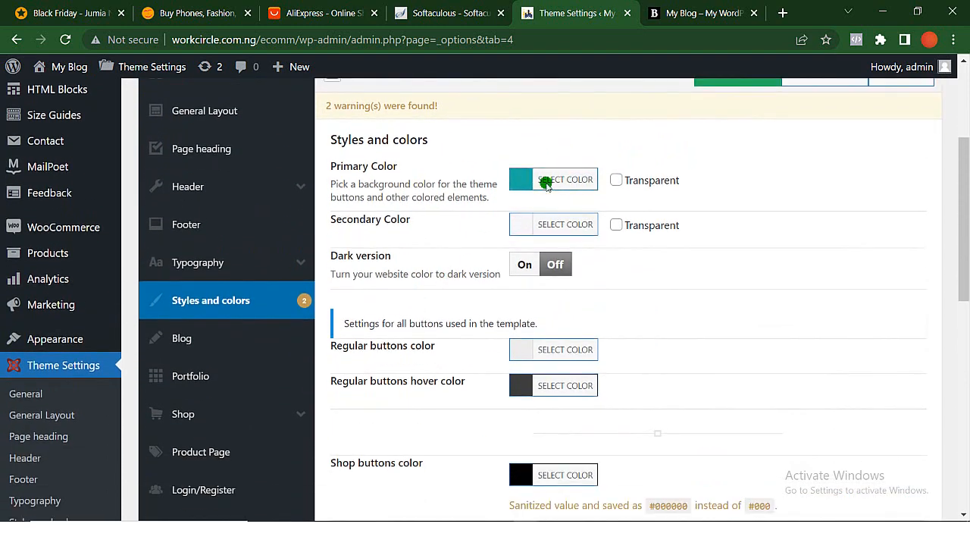
- Set the theme's primary color to the preset red and save the changes
{"action": "left_click", "coordinate": [547, 182]}
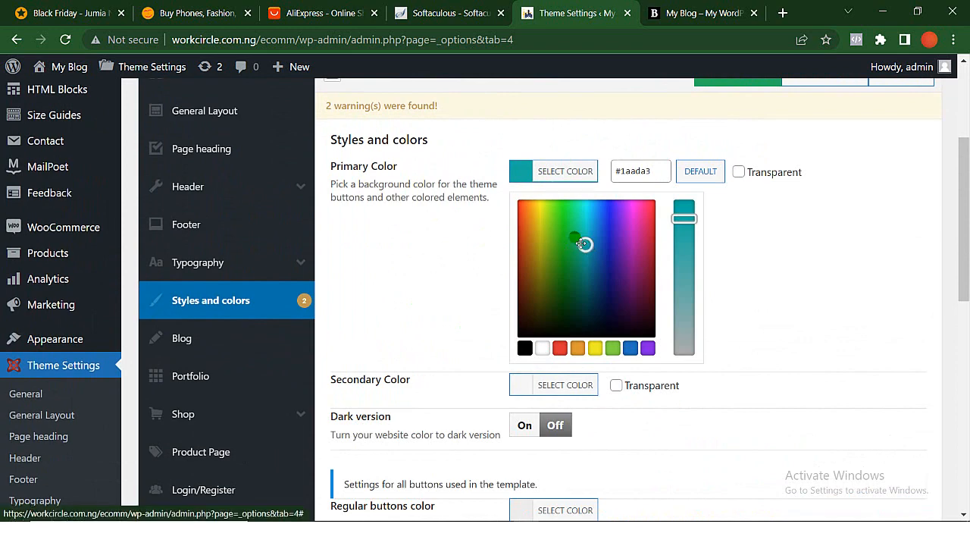
{"action": "mouse_move", "coordinate": [581, 243]}
{"action": "left_mouse_down"}
{"action": "mouse_move", "coordinate": [539, 243]}
{"action": "mouse_move", "coordinate": [522, 262]}
{"action": "mouse_move", "coordinate": [525, 231]}
{"action": "left_mouse_up"}
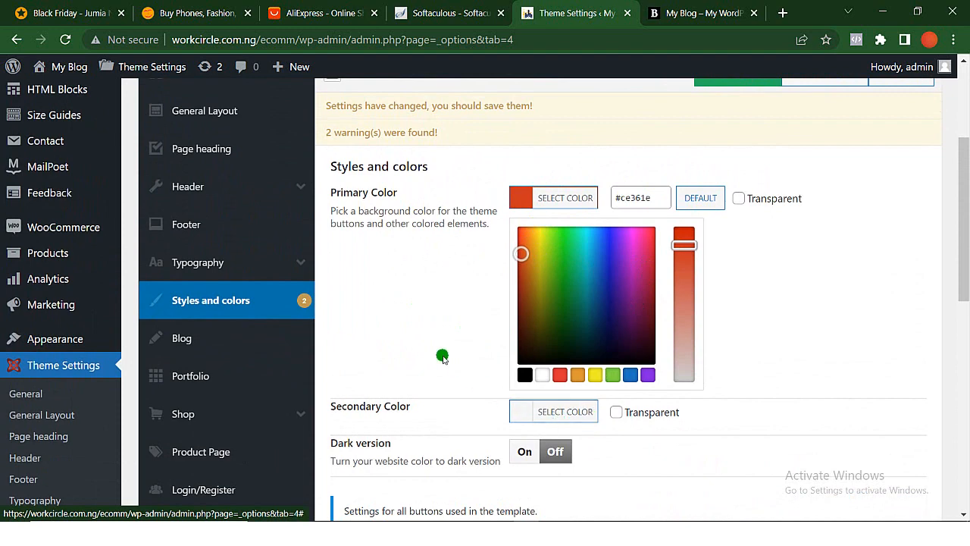
{"action": "scroll", "coordinate": [447, 353], "scroll_direction": "down", "scroll_amount": 1}
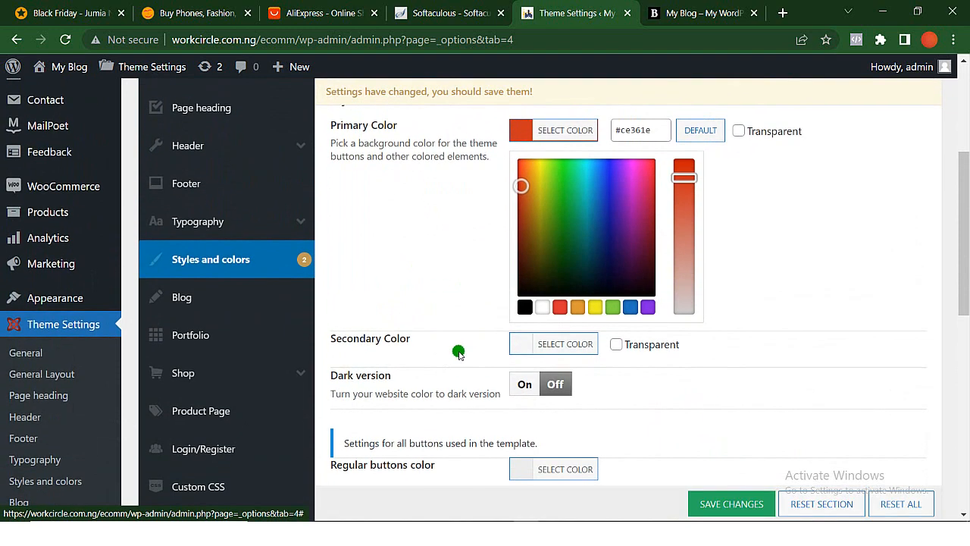
{"action": "left_click", "coordinate": [559, 306]}
{"action": "scroll", "coordinate": [559, 304], "scroll_direction": "down", "scroll_amount": 1}
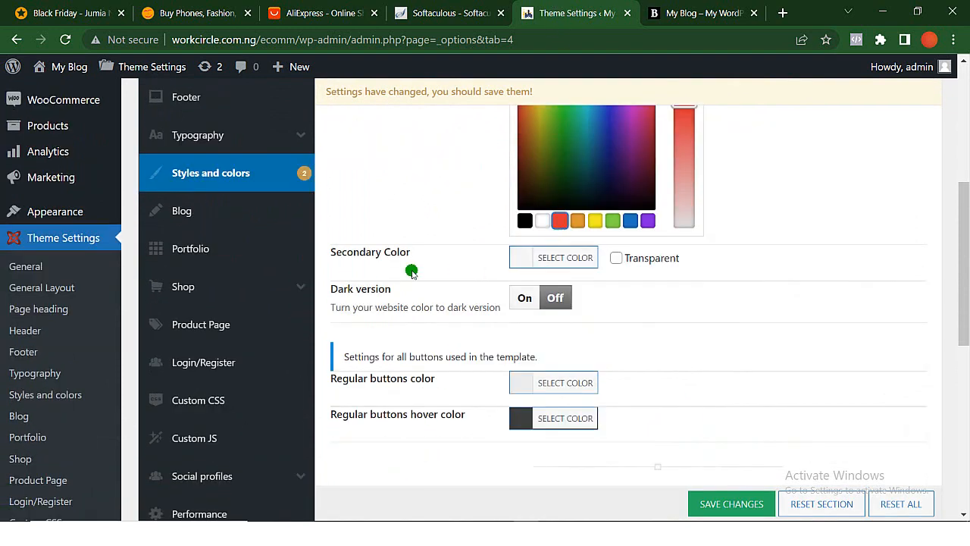
{"action": "scroll", "coordinate": [472, 269], "scroll_direction": "down", "scroll_amount": 1}
{"action": "scroll", "coordinate": [413, 272], "scroll_direction": "down", "scroll_amount": 1}
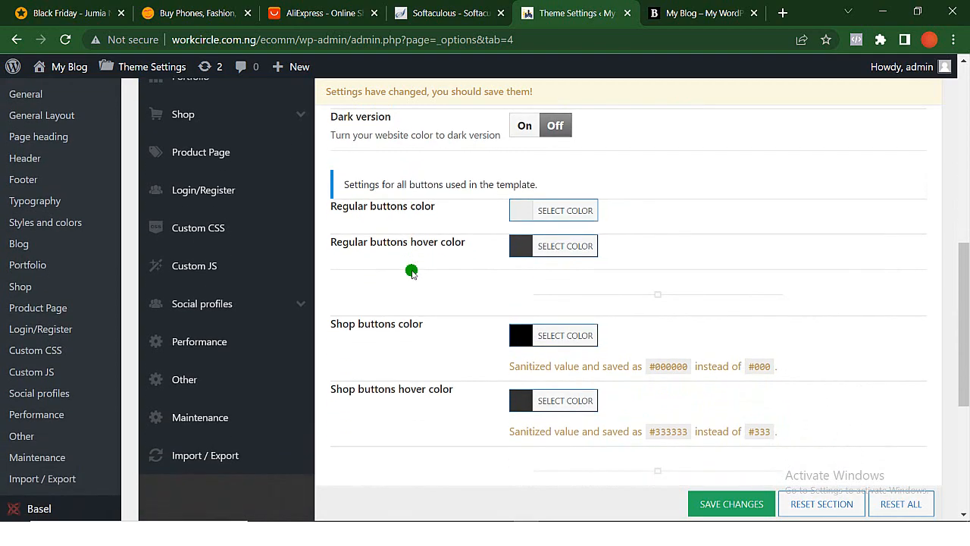
{"action": "scroll", "coordinate": [413, 272], "scroll_direction": "up", "scroll_amount": 1}
{"action": "scroll", "coordinate": [410, 273], "scroll_direction": "up", "scroll_amount": 1}
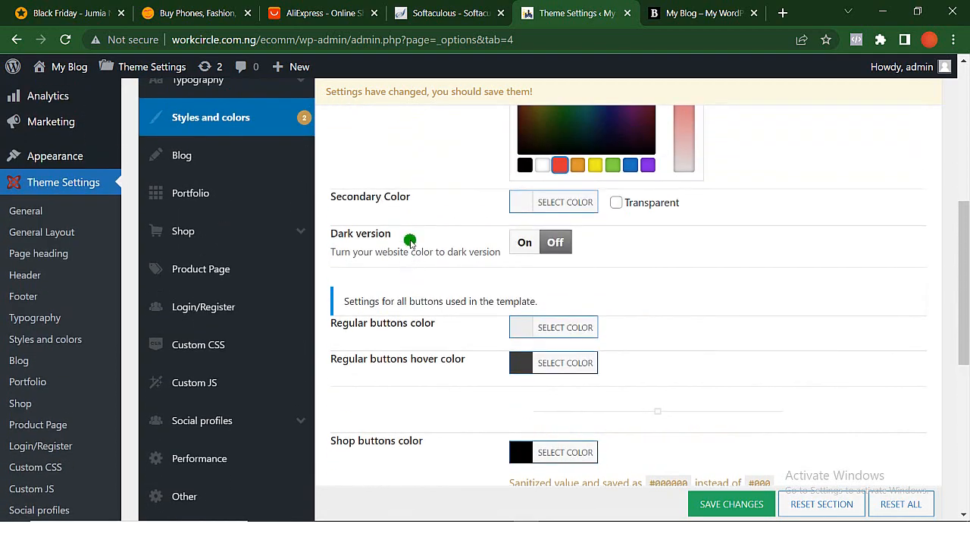
{"action": "scroll", "coordinate": [391, 214], "scroll_direction": "up", "scroll_amount": 2}
{"action": "scroll", "coordinate": [390, 214], "scroll_direction": "down", "scroll_amount": 6}
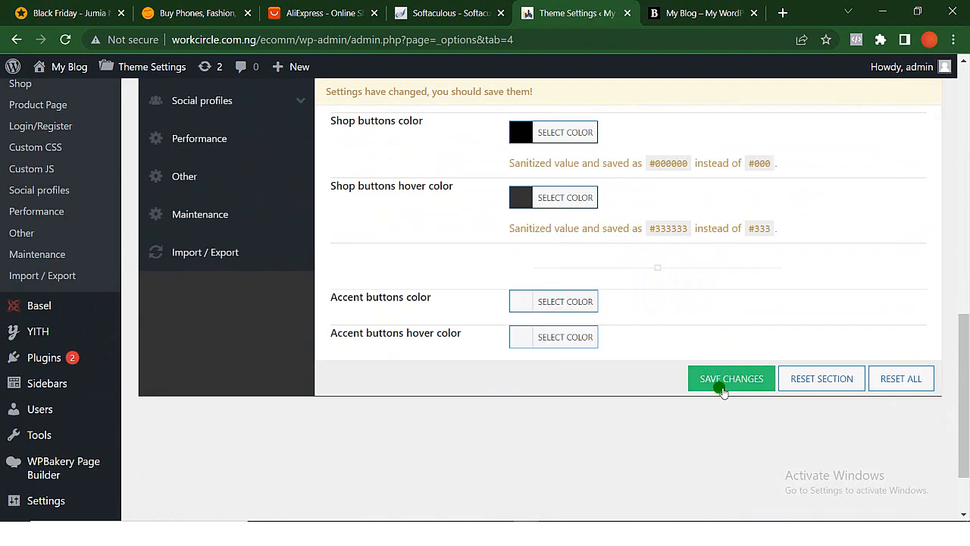
{"action": "left_click", "coordinate": [723, 379]}
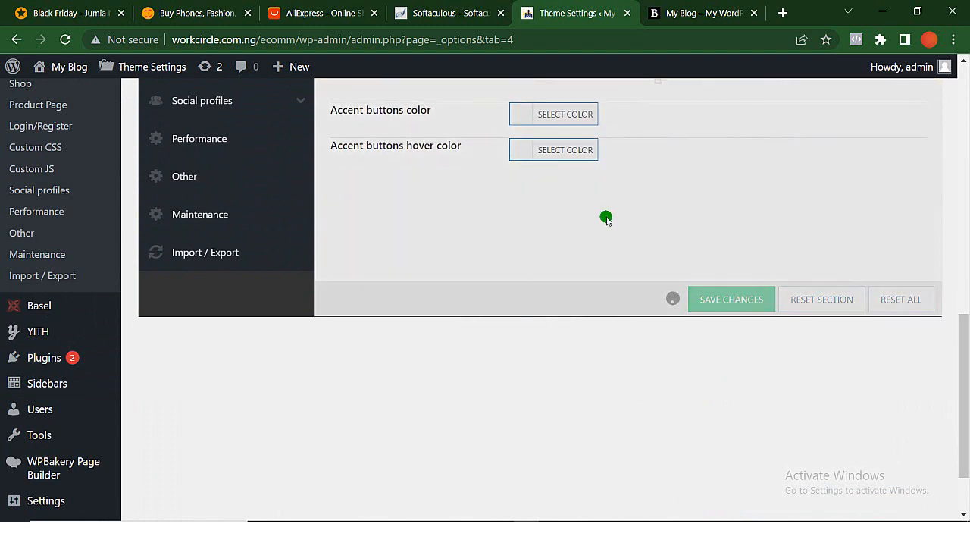
{"action": "scroll", "coordinate": [606, 217], "scroll_direction": "up", "scroll_amount": 3}
{"action": "scroll", "coordinate": [606, 218], "scroll_direction": "up", "scroll_amount": 1}
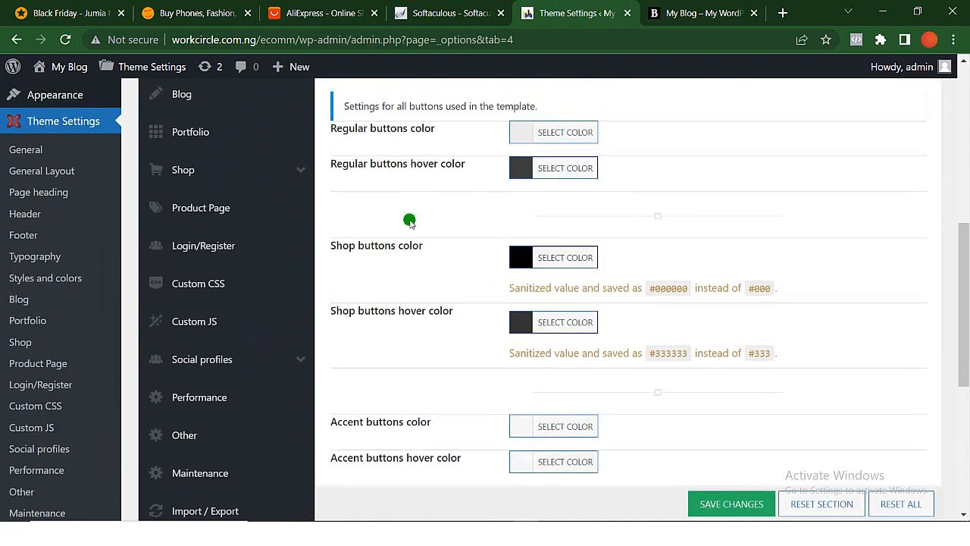
{"action": "scroll", "coordinate": [440, 220], "scroll_direction": "up", "scroll_amount": 1}
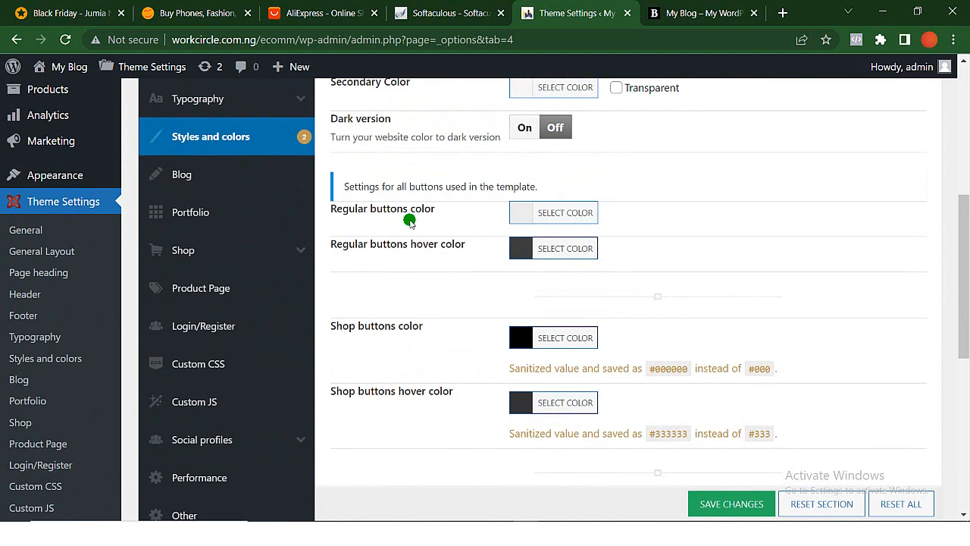
{"action": "scroll", "coordinate": [477, 334], "scroll_direction": "down", "scroll_amount": 1}
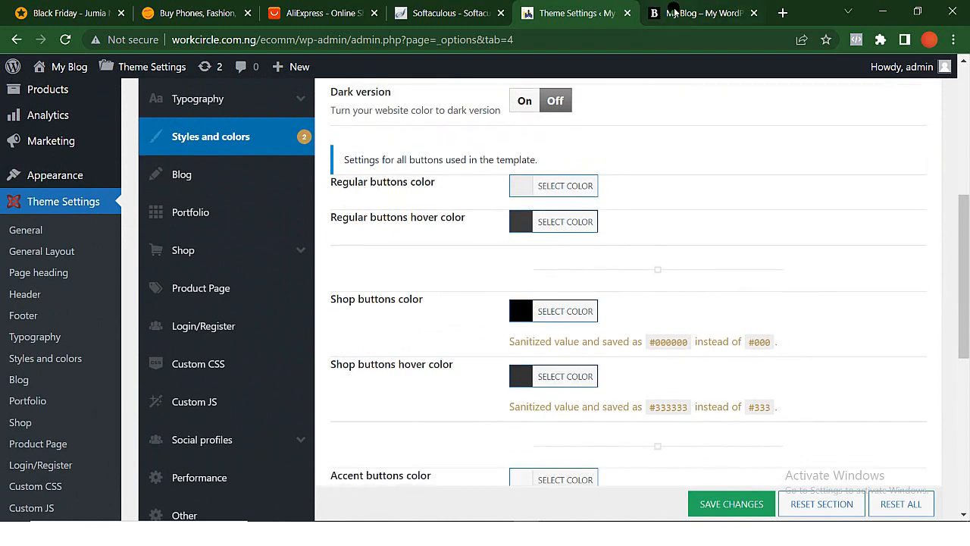
- Reload the store's front page and examine the primary color on the category menu and product sections
{"action": "left_click", "coordinate": [671, 14]}
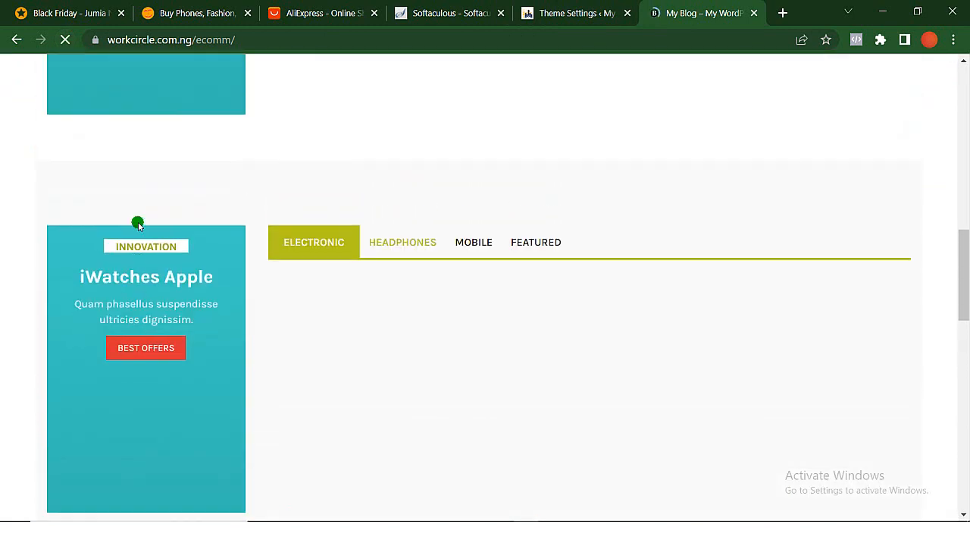
{"action": "scroll", "coordinate": [138, 225], "scroll_direction": "up", "scroll_amount": 11}
{"action": "scroll", "coordinate": [137, 223], "scroll_direction": "down", "scroll_amount": 2}
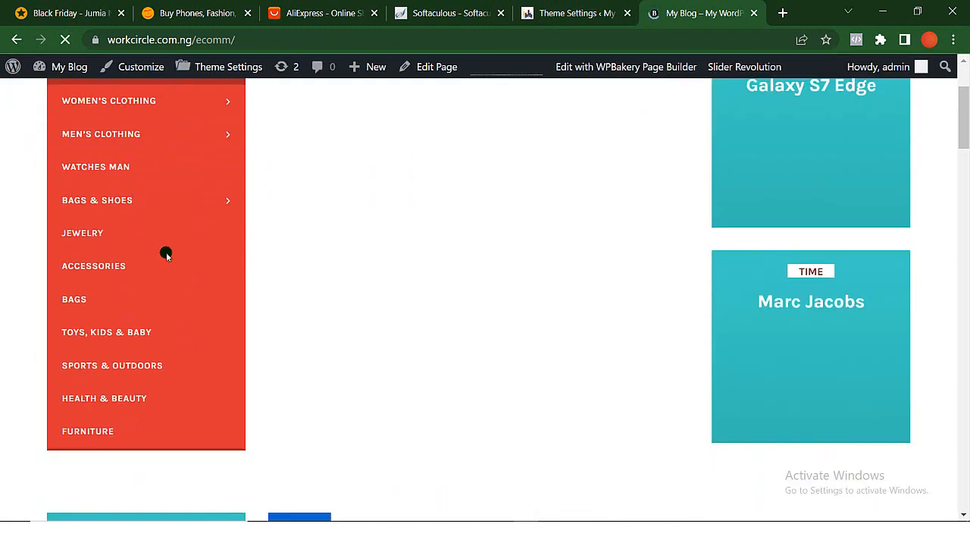
{"action": "scroll", "coordinate": [165, 350], "scroll_direction": "down", "scroll_amount": 4}
{"action": "scroll", "coordinate": [165, 351], "scroll_direction": "up", "scroll_amount": 3}
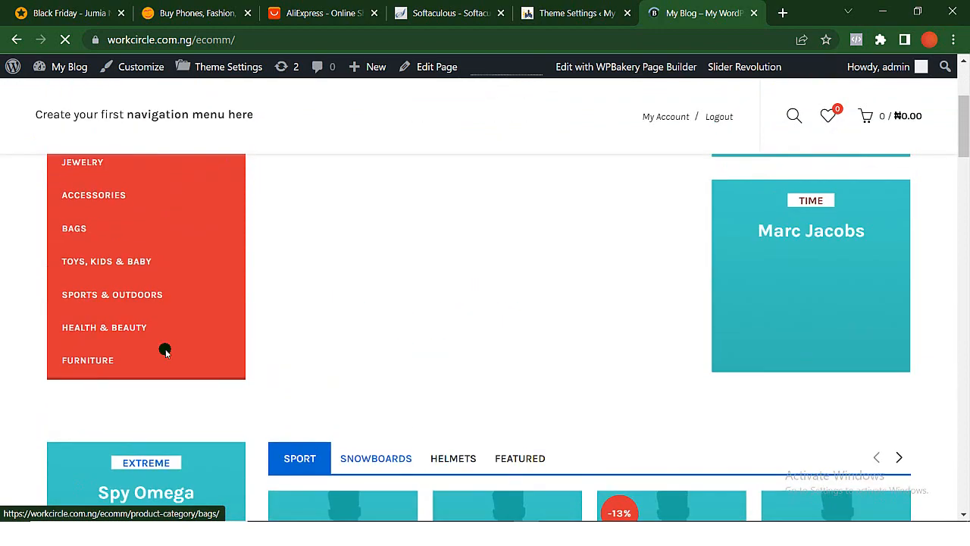
{"action": "scroll", "coordinate": [165, 351], "scroll_direction": "down", "scroll_amount": 5}
{"action": "scroll", "coordinate": [156, 241], "scroll_direction": "up", "scroll_amount": 6}
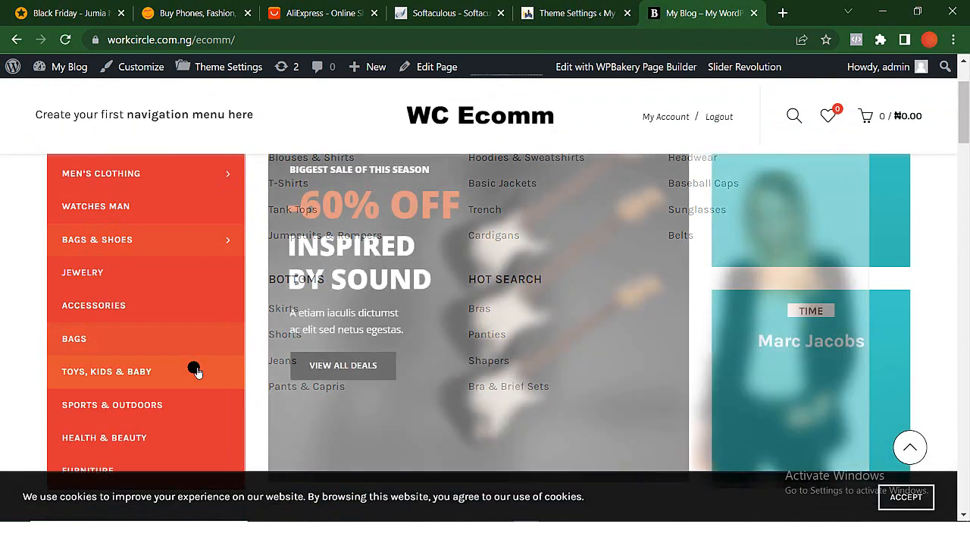
{"action": "scroll", "coordinate": [195, 369], "scroll_direction": "down", "scroll_amount": 3}
{"action": "scroll", "coordinate": [195, 369], "scroll_direction": "up", "scroll_amount": 5}
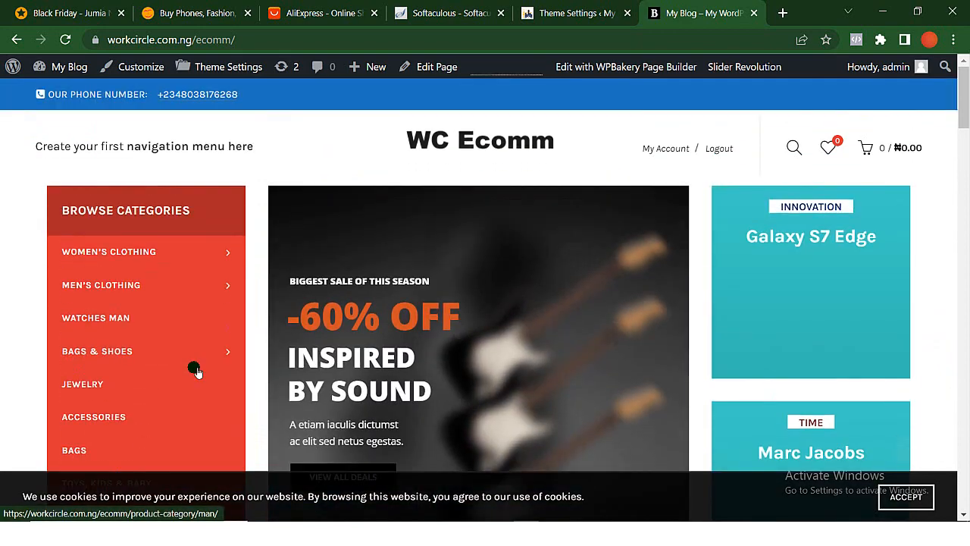
{"action": "mouse_move", "coordinate": [195, 369]}
{"action": "scroll", "coordinate": [195, 369], "scroll_direction": "down", "scroll_amount": 2}
{"action": "scroll", "coordinate": [195, 370], "scroll_direction": "up", "scroll_amount": 2}
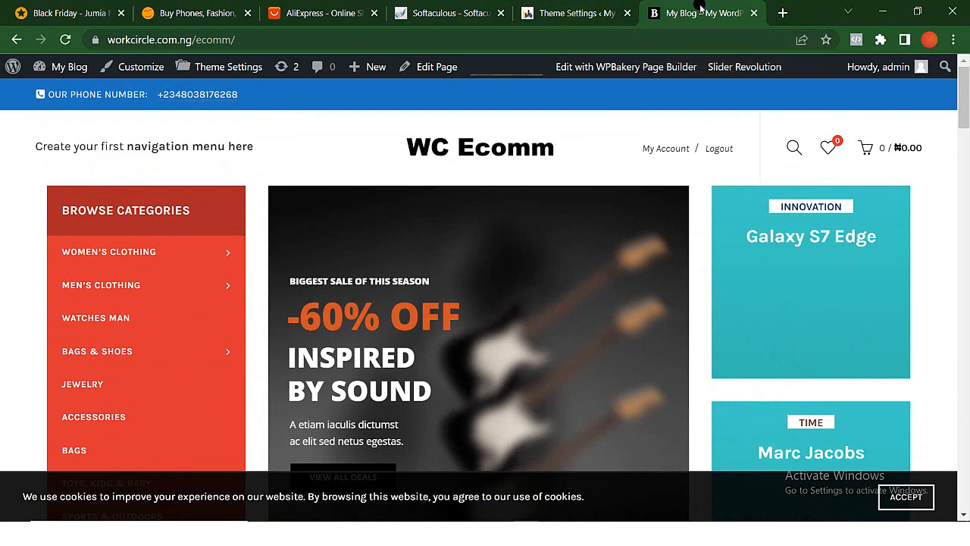
- Return to the theme settings, change the theme's primary color to the preset blue and save the changes
{"action": "left_click", "coordinate": [555, 25]}
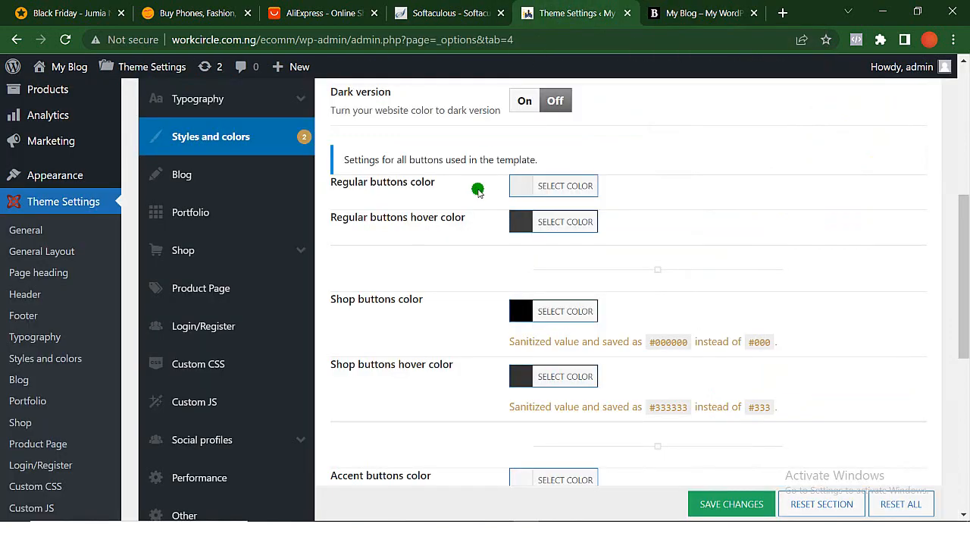
{"action": "scroll", "coordinate": [473, 210], "scroll_direction": "up", "scroll_amount": 5}
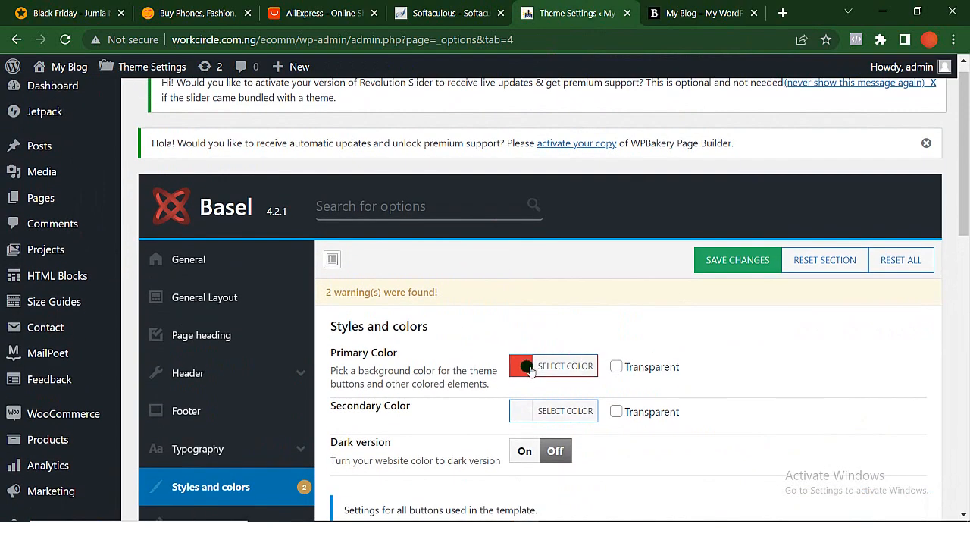
{"action": "left_click", "coordinate": [529, 368]}
{"action": "scroll", "coordinate": [641, 438], "scroll_direction": "down", "scroll_amount": 4}
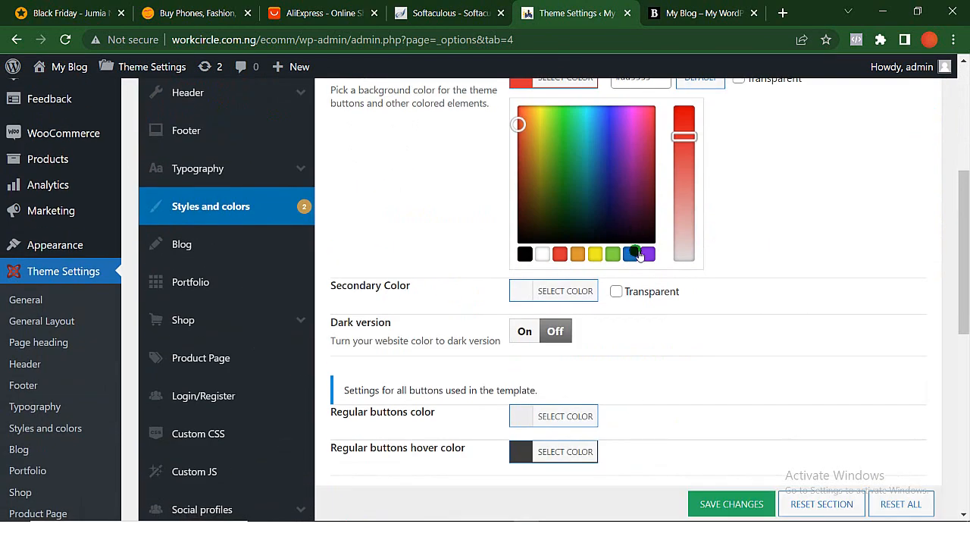
{"action": "left_click", "coordinate": [630, 254]}
{"action": "scroll", "coordinate": [629, 258], "scroll_direction": "down", "scroll_amount": 3}
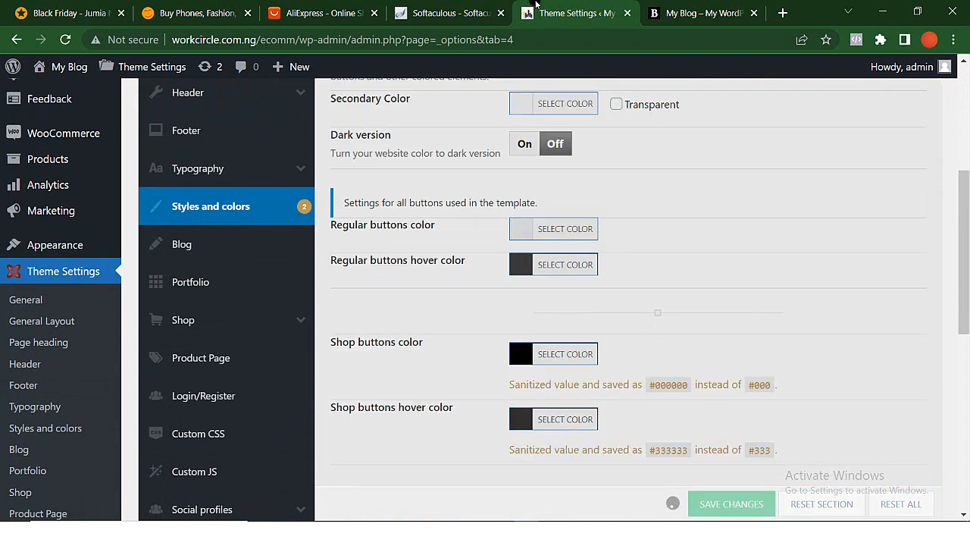
- Reload the store's front page and check the primary color on the category menu
{"action": "left_click", "coordinate": [701, 13]}
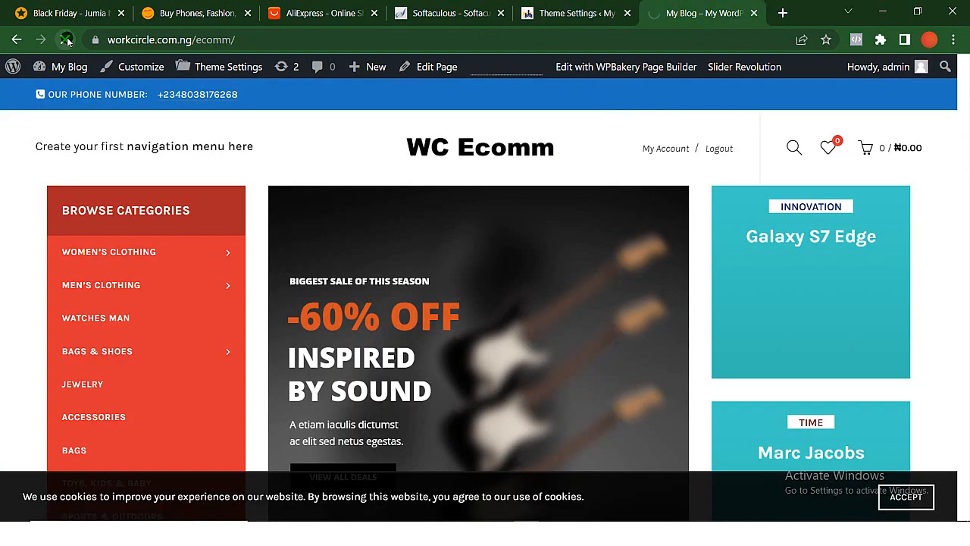
{"action": "left_click", "coordinate": [67, 40]}
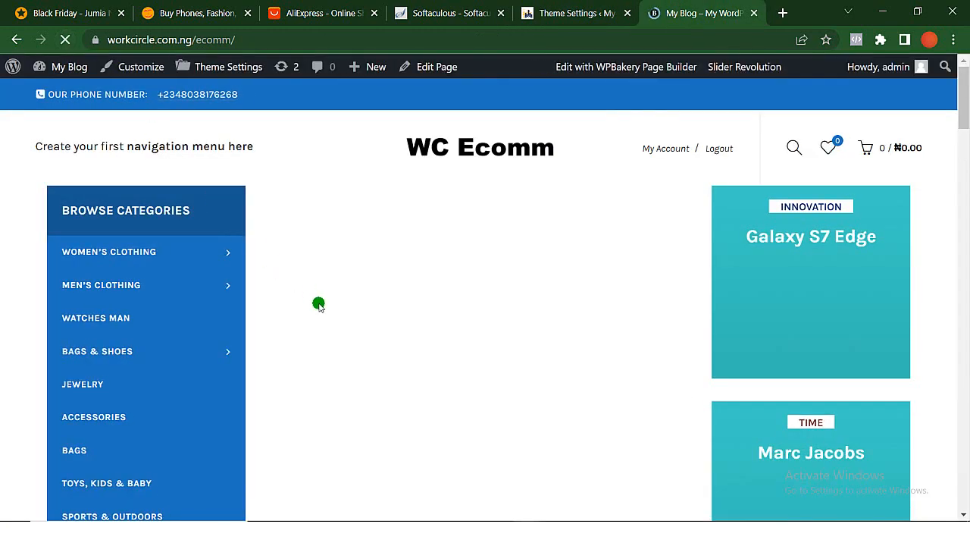
{"action": "scroll", "coordinate": [793, 332], "scroll_direction": "down", "scroll_amount": 1}
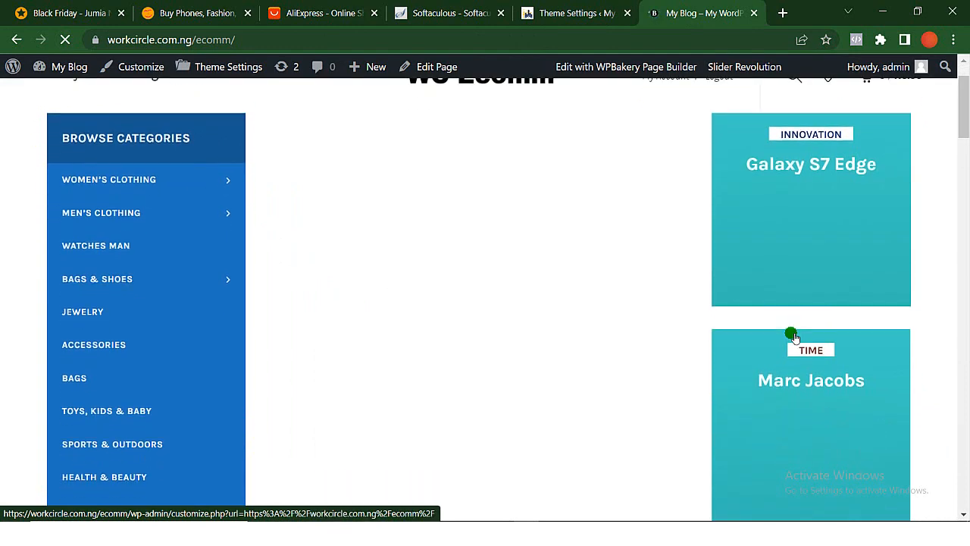
- Go back to the theme settings and open the Footer section, looking through the footer layout options
{"action": "key", "text": "ctrl+shift+Tab"}
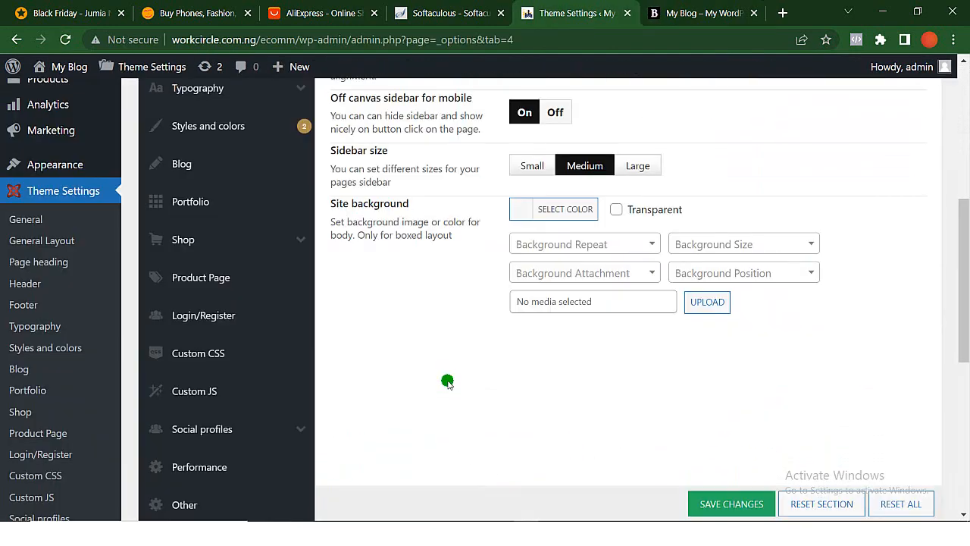
{"action": "scroll", "coordinate": [446, 383], "scroll_direction": "up", "scroll_amount": 1}
{"action": "scroll", "coordinate": [445, 381], "scroll_direction": "up", "scroll_amount": 1}
{"action": "left_click", "coordinate": [189, 190]}
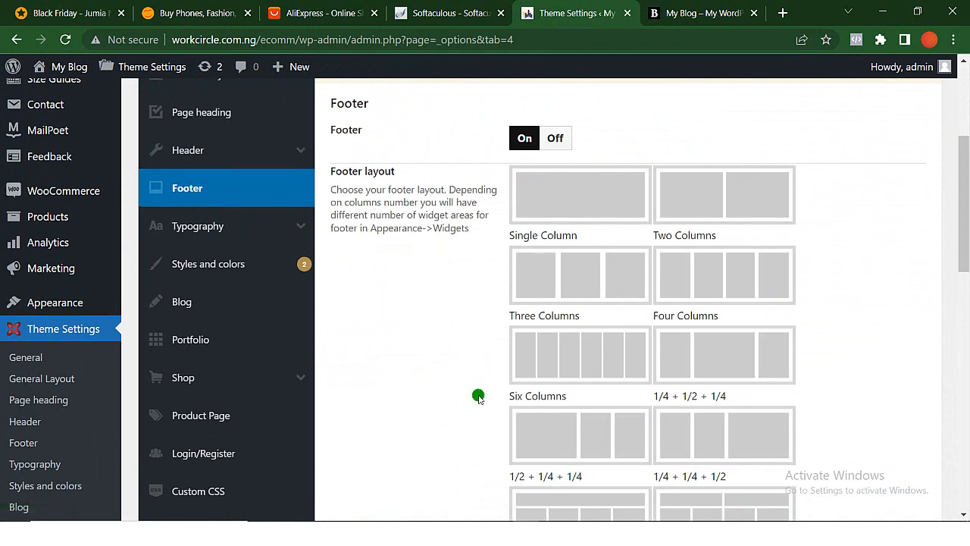
{"action": "scroll", "coordinate": [477, 394], "scroll_direction": "down", "scroll_amount": 3}
{"action": "scroll", "coordinate": [477, 394], "scroll_direction": "down", "scroll_amount": 1}
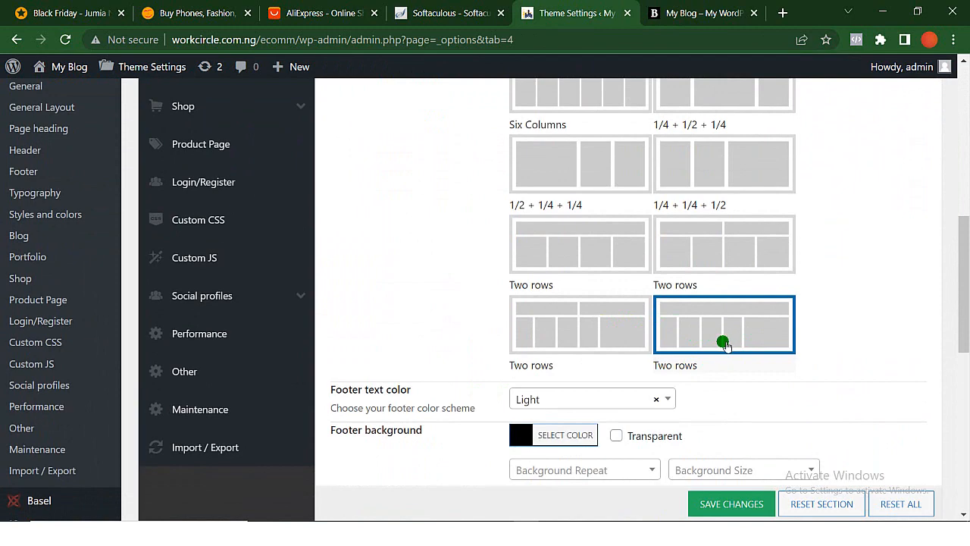
- Set the footer background to the preset blue #1e73be and save the theme settings
{"action": "scroll", "coordinate": [722, 341], "scroll_direction": "down", "scroll_amount": 2}
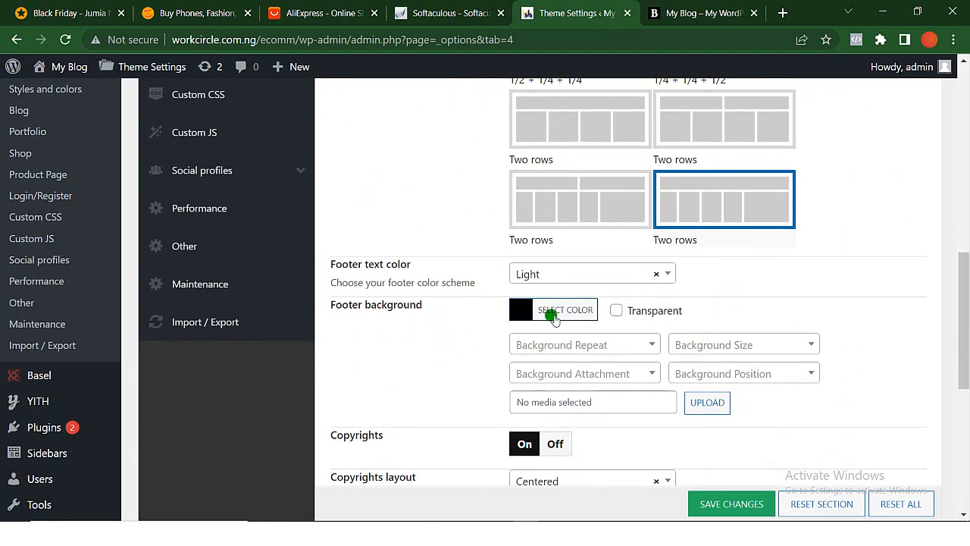
{"action": "left_click", "coordinate": [554, 318]}
{"action": "scroll", "coordinate": [583, 394], "scroll_direction": "down", "scroll_amount": 1}
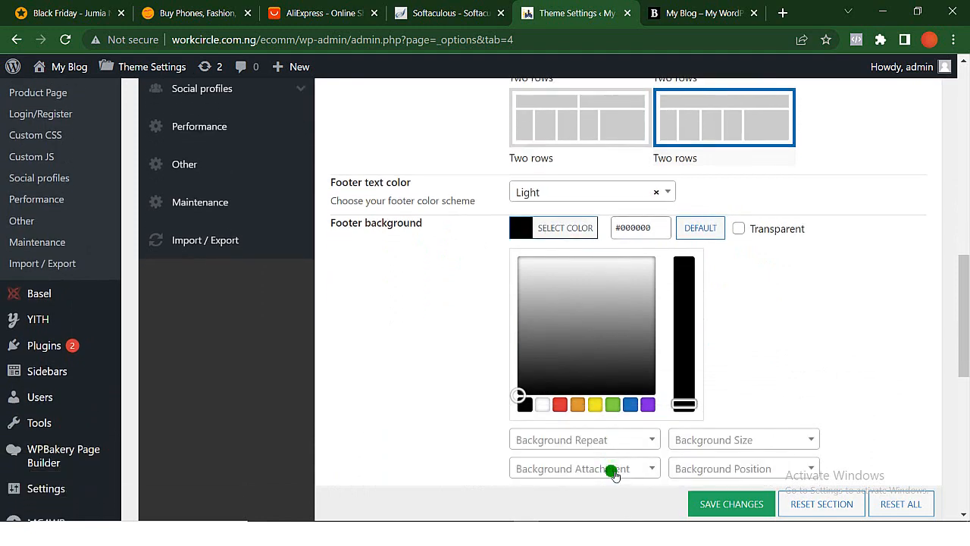
{"action": "left_click", "coordinate": [631, 405]}
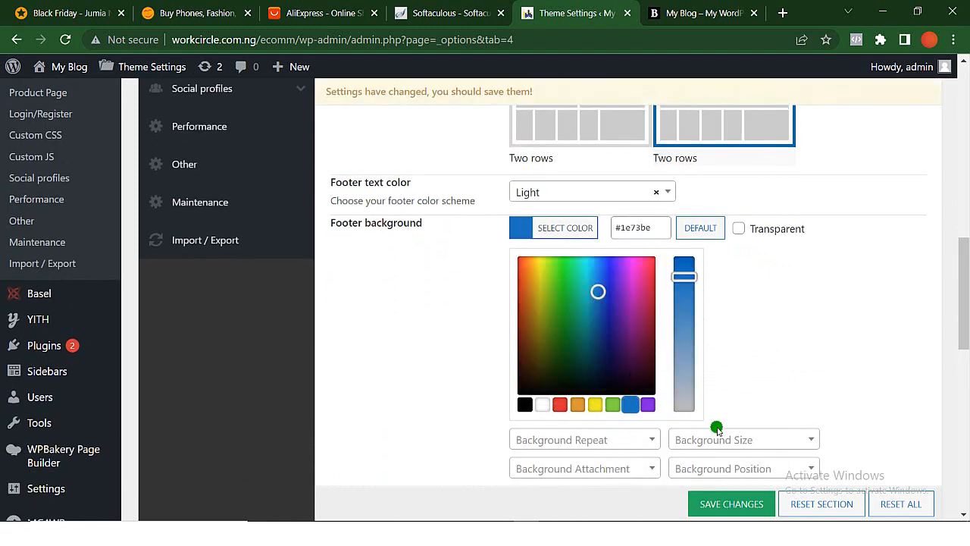
{"action": "left_click", "coordinate": [725, 506]}
{"action": "scroll", "coordinate": [624, 350], "scroll_direction": "down", "scroll_amount": 4}
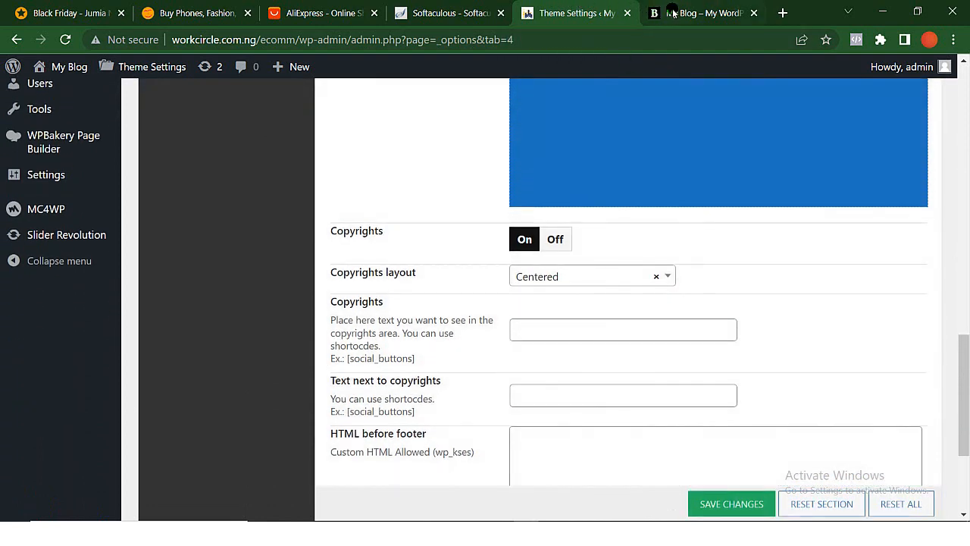
- Reload the store's front page and check the background color of the footer
{"action": "left_click", "coordinate": [673, 13]}
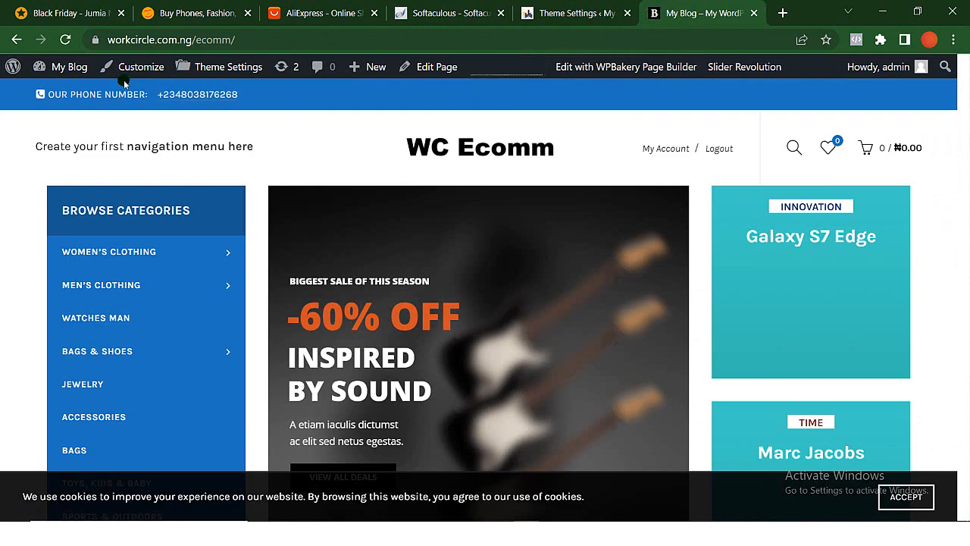
{"action": "left_click", "coordinate": [65, 40]}
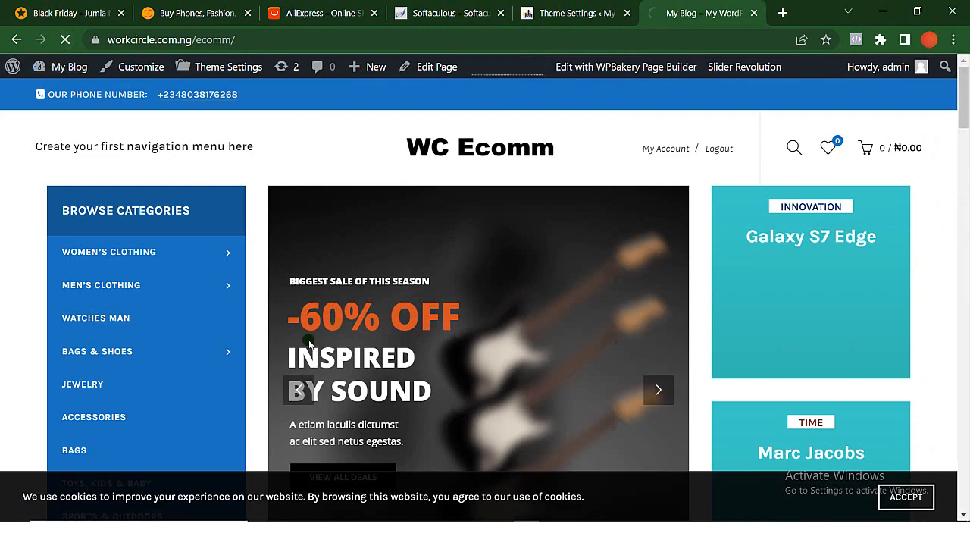
{"action": "scroll", "coordinate": [309, 342], "scroll_direction": "down", "scroll_amount": 6}
{"action": "scroll", "coordinate": [309, 342], "scroll_direction": "down", "scroll_amount": 10}
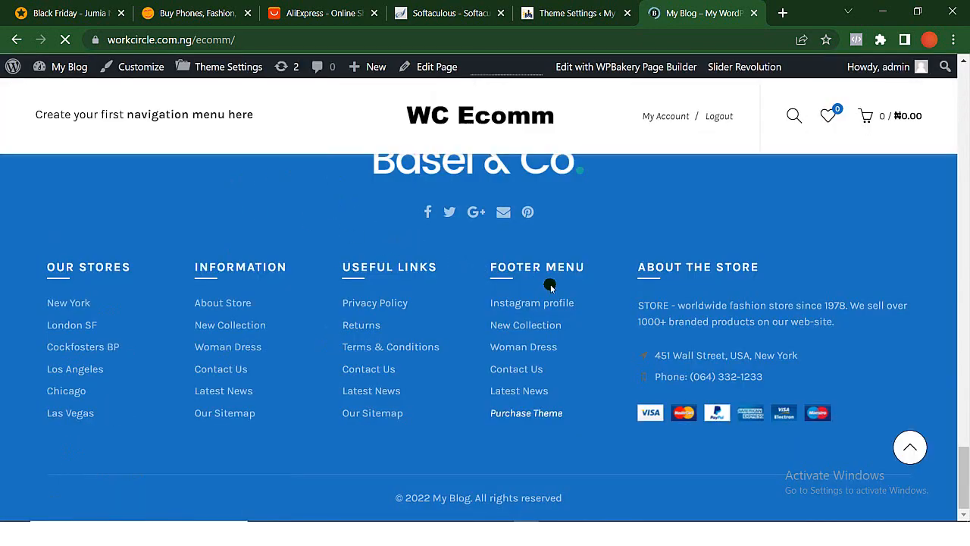
- Look over the front page from the header to the Sport and Electronic product sections
{"action": "scroll", "coordinate": [551, 288], "scroll_direction": "up", "scroll_amount": 6}
{"action": "scroll", "coordinate": [551, 288], "scroll_direction": "up", "scroll_amount": 15}
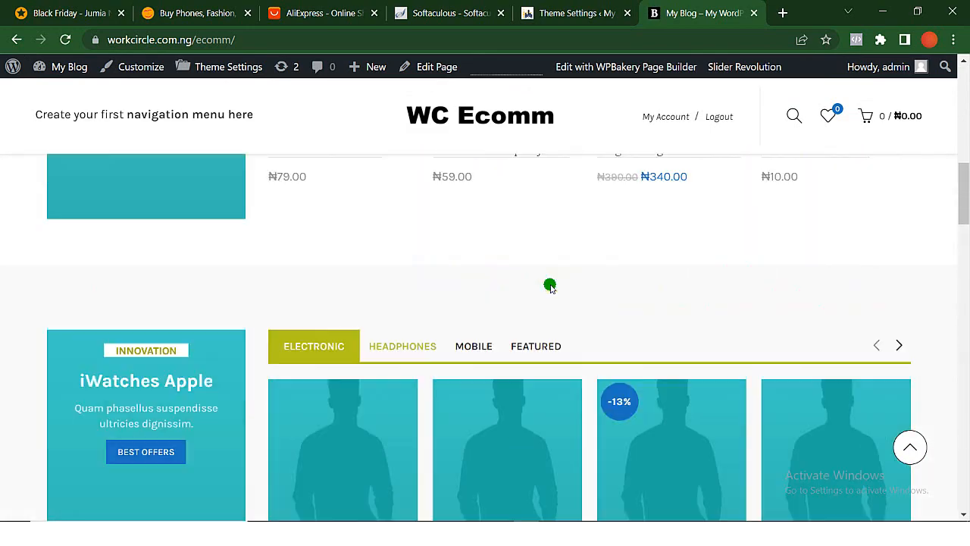
{"action": "scroll", "coordinate": [551, 287], "scroll_direction": "up", "scroll_amount": 8}
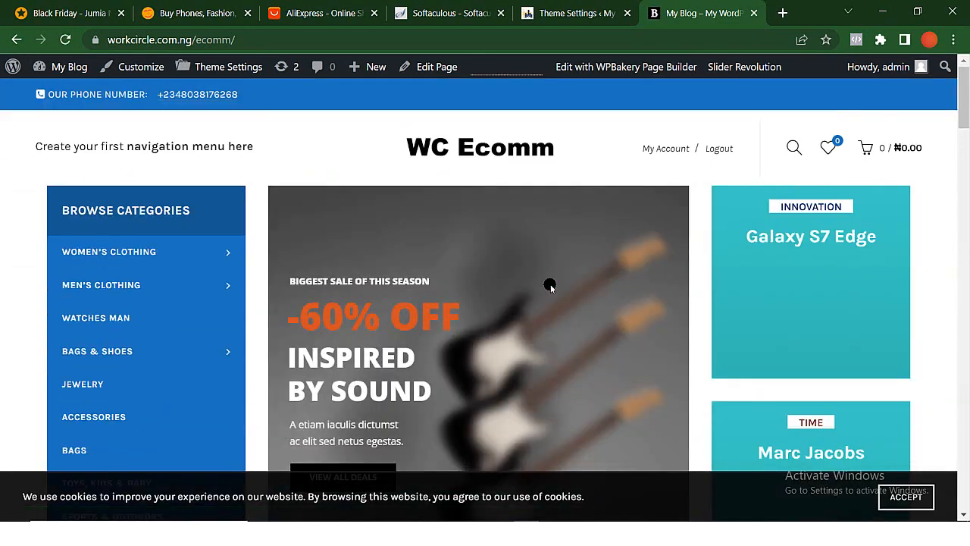
{"action": "scroll", "coordinate": [550, 287], "scroll_direction": "down", "scroll_amount": 4}
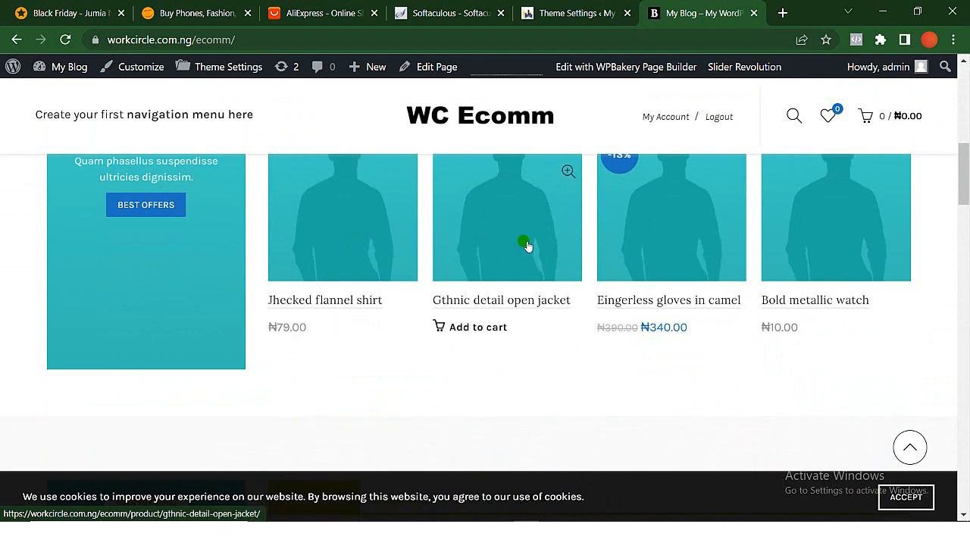
{"action": "scroll", "coordinate": [538, 253], "scroll_direction": "up", "scroll_amount": 2}
{"action": "scroll", "coordinate": [538, 253], "scroll_direction": "down", "scroll_amount": 2}
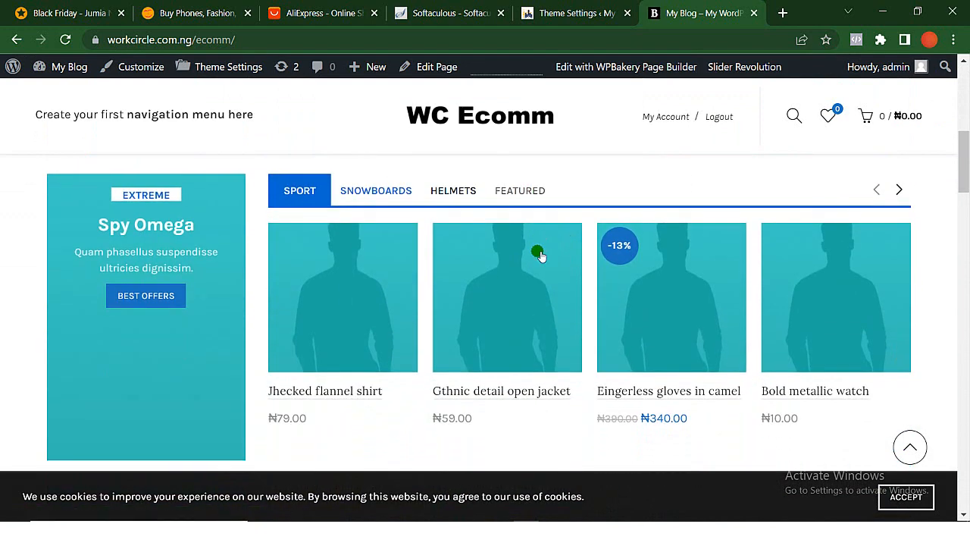
{"action": "scroll", "coordinate": [537, 253], "scroll_direction": "down", "scroll_amount": 4}
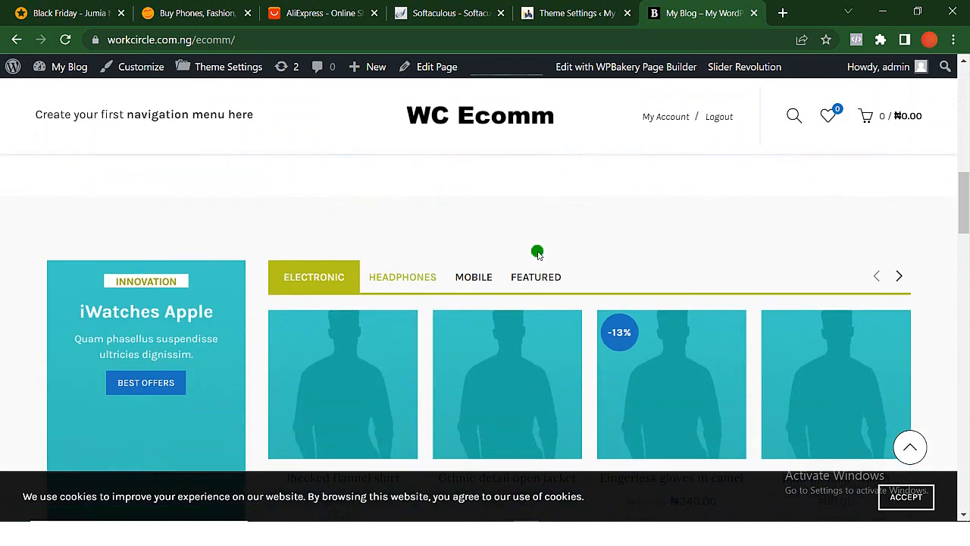
- Return to the WordPress admin and open the list of all WooCommerce products
{"action": "left_click", "coordinate": [567, 15]}
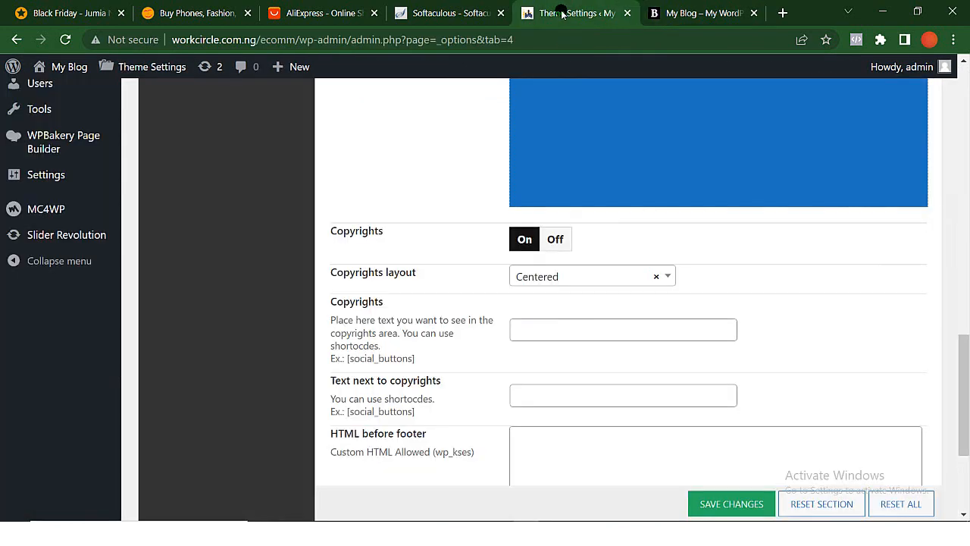
{"action": "scroll", "coordinate": [59, 121], "scroll_direction": "up", "scroll_amount": 5}
{"action": "scroll", "coordinate": [59, 121], "scroll_direction": "up", "scroll_amount": 5}
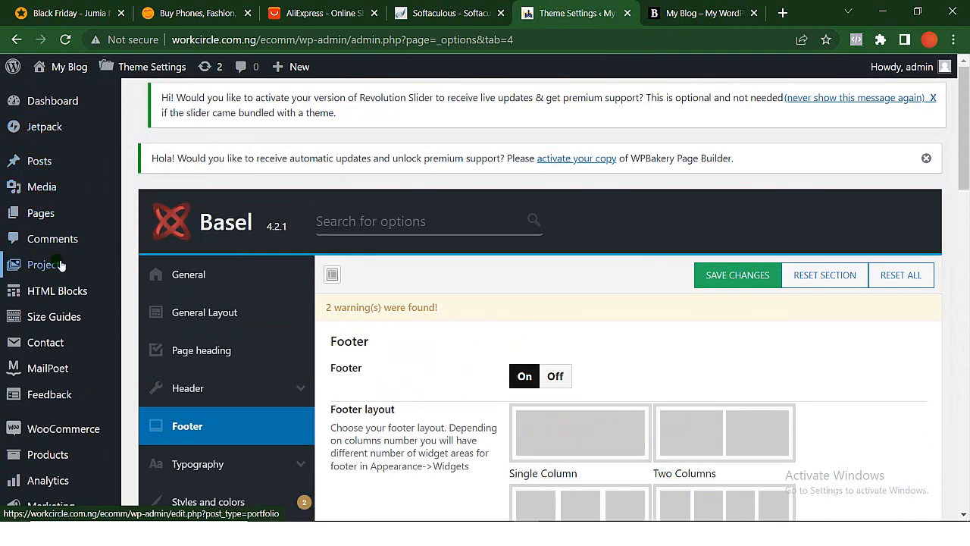
{"action": "scroll", "coordinate": [74, 385], "scroll_direction": "down", "scroll_amount": 2}
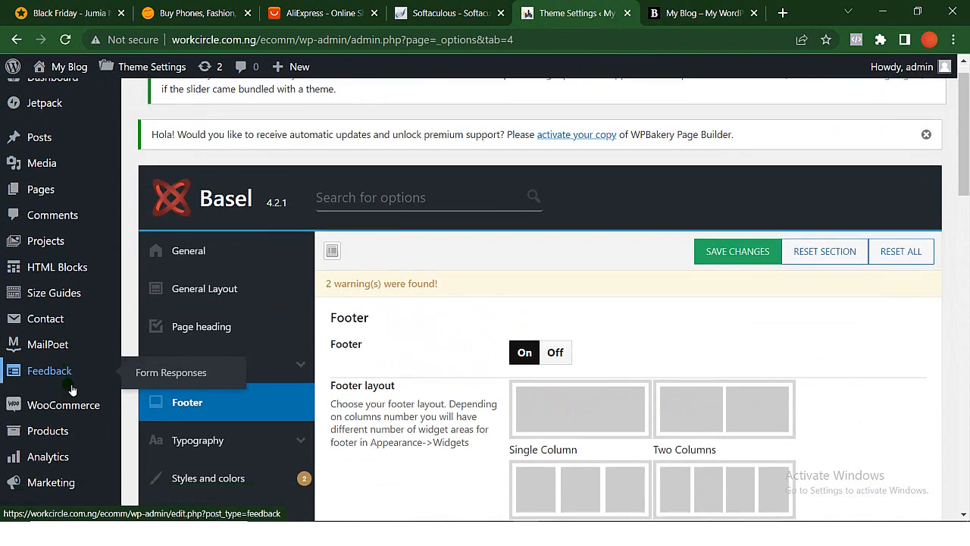
{"action": "mouse_move", "coordinate": [52, 355]}
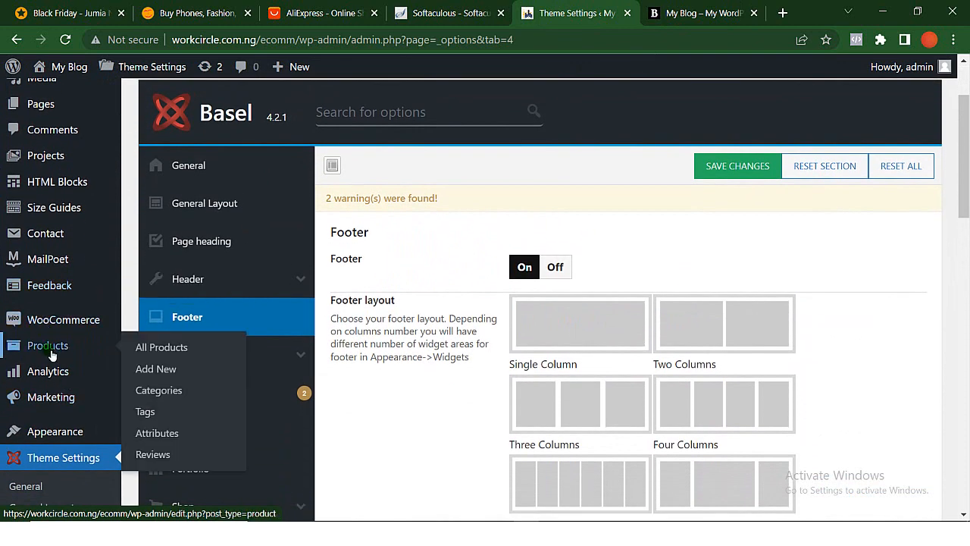
{"action": "left_click", "coordinate": [51, 353]}
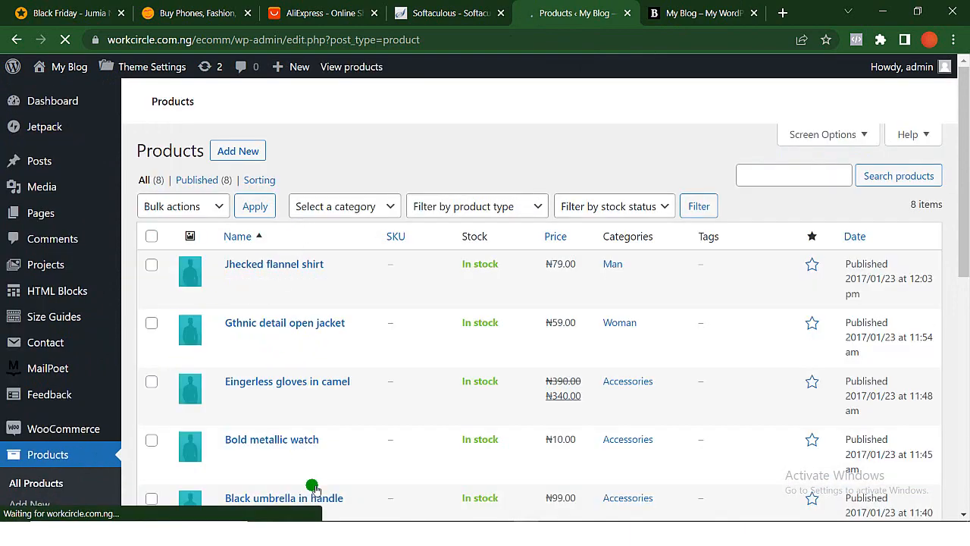
{"action": "scroll", "coordinate": [318, 504], "scroll_direction": "down", "scroll_amount": 1}
{"action": "scroll", "coordinate": [319, 504], "scroll_direction": "down", "scroll_amount": 4}
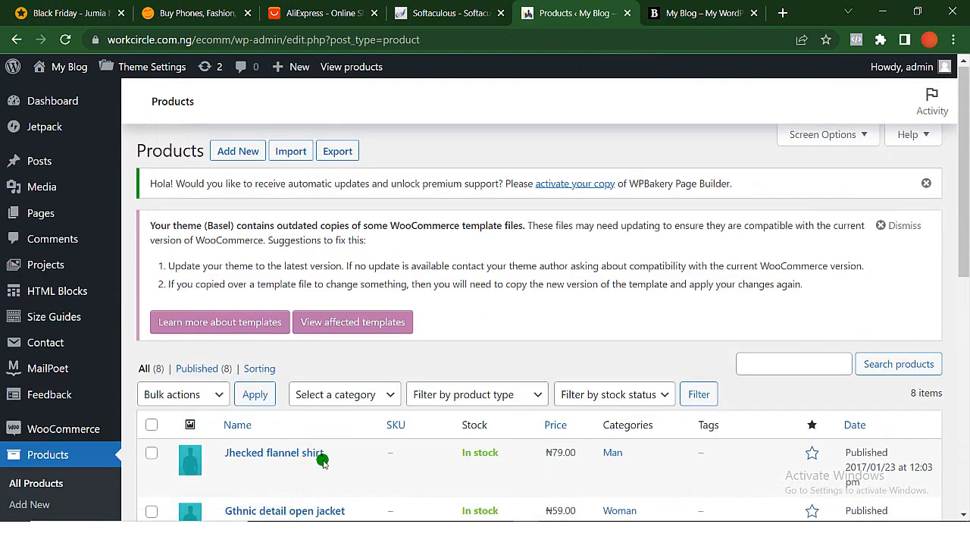
- View the demo products in the Electronic section of the store's front page
{"action": "left_click", "coordinate": [691, 15]}
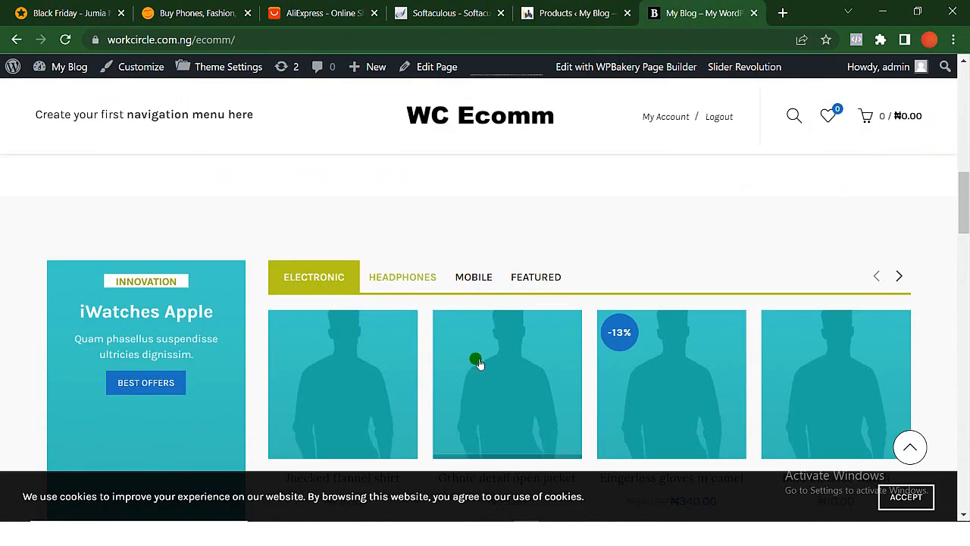
{"action": "scroll", "coordinate": [485, 361], "scroll_direction": "down", "scroll_amount": 4}
{"action": "scroll", "coordinate": [495, 365], "scroll_direction": "down", "scroll_amount": 5}
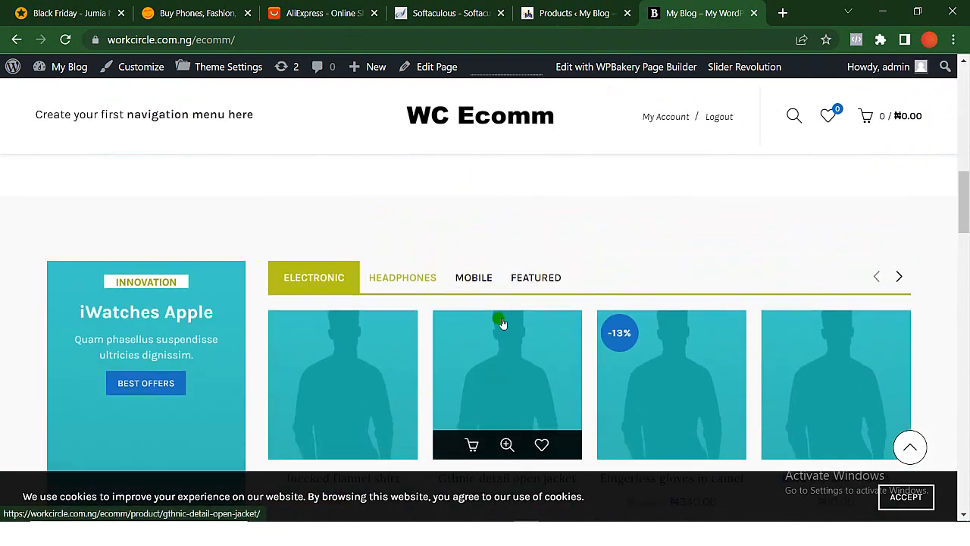
- Return to the product list and open the product Jhecked flannel shirt for editing
{"action": "left_click", "coordinate": [560, 12]}
{"action": "scroll", "coordinate": [326, 460], "scroll_direction": "down", "scroll_amount": 2}
{"action": "mouse_move", "coordinate": [232, 310]}
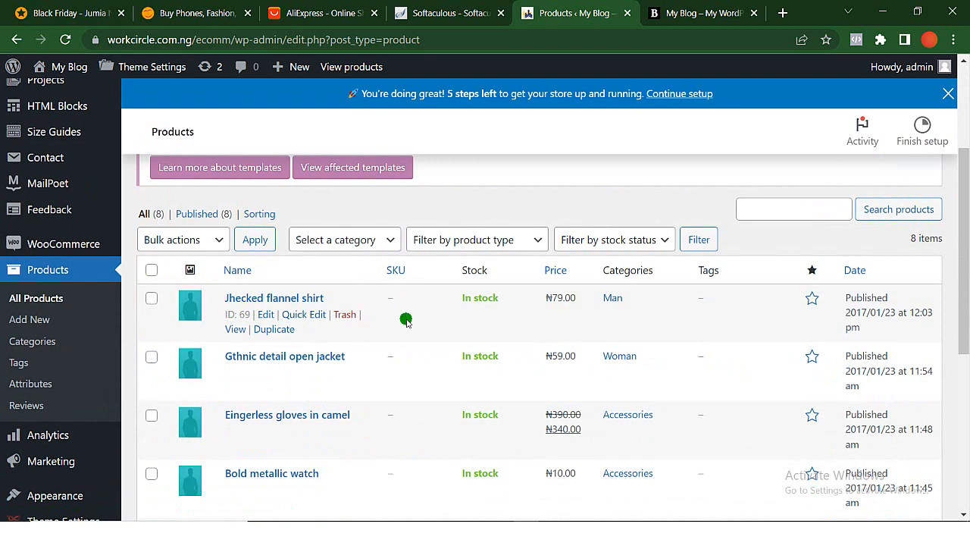
{"action": "left_click", "coordinate": [267, 314]}
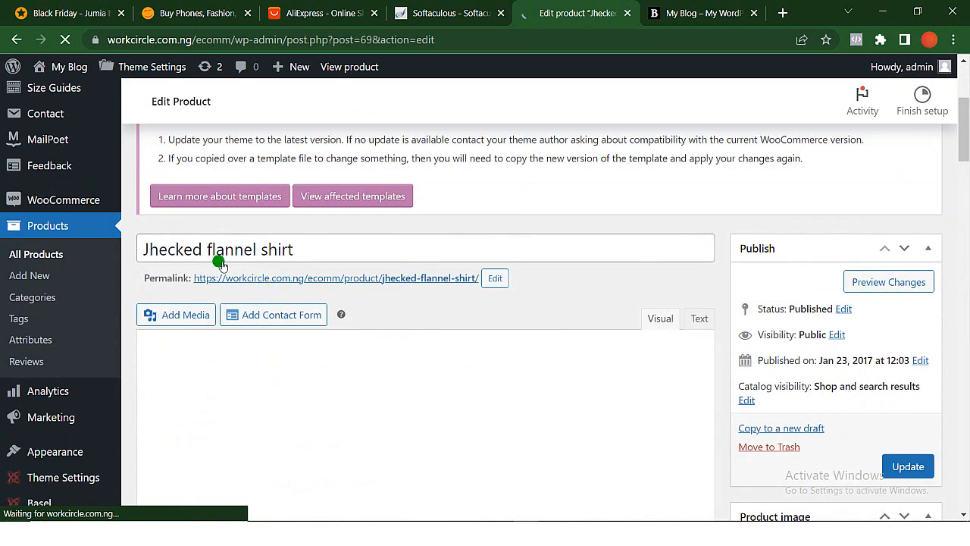
- Switch to the Jumia website and open the ADIDAS VS PACE LIFESTYLE SHOES MEN product from the Adidas Official Store
{"action": "left_click", "coordinate": [83, 22]}
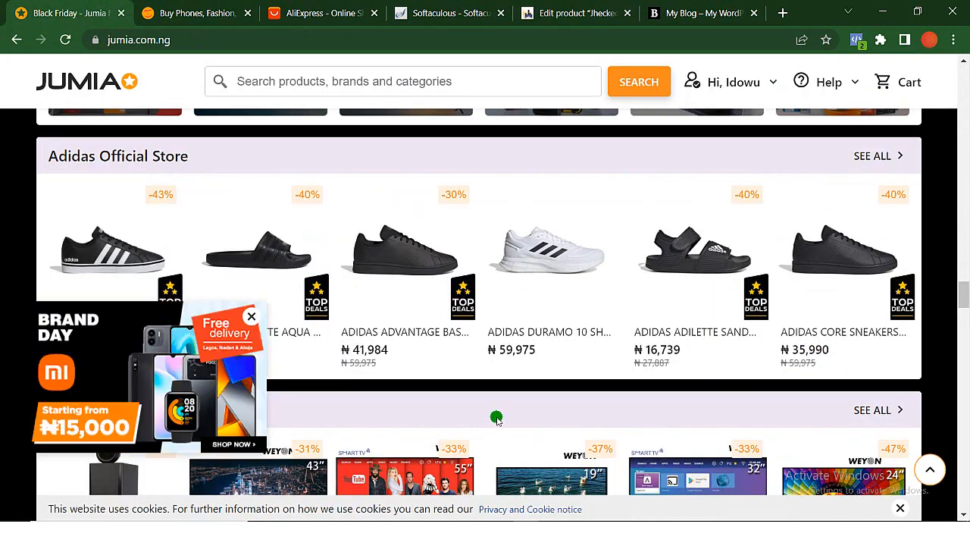
{"action": "scroll", "coordinate": [496, 418], "scroll_direction": "down", "scroll_amount": 3}
{"action": "scroll", "coordinate": [496, 418], "scroll_direction": "up", "scroll_amount": 2}
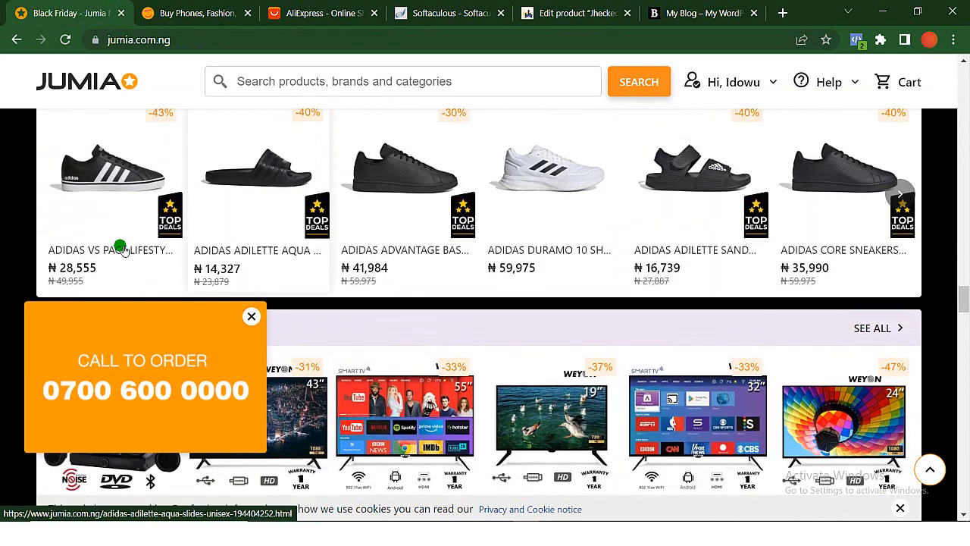
{"action": "left_click", "coordinate": [107, 188]}
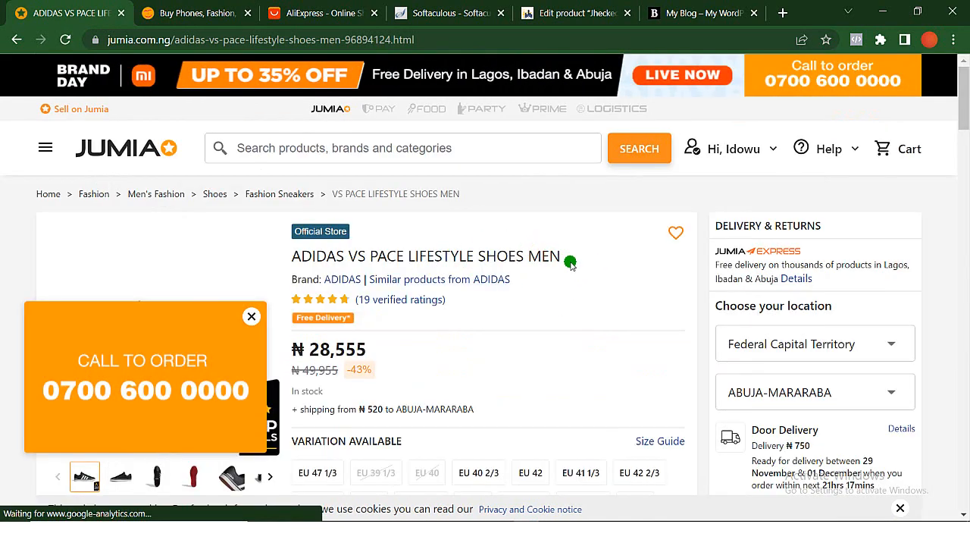
- Copy the Jumia shoe's title and rename the Jhecked flannel shirt product as ADIDAS VS PACE LIFESTYLE SHOES MEN
{"action": "left_click_drag", "start_coordinate": [569, 259], "coordinate": [294, 259]}
{"action": "key", "text": "ctrl+c"}
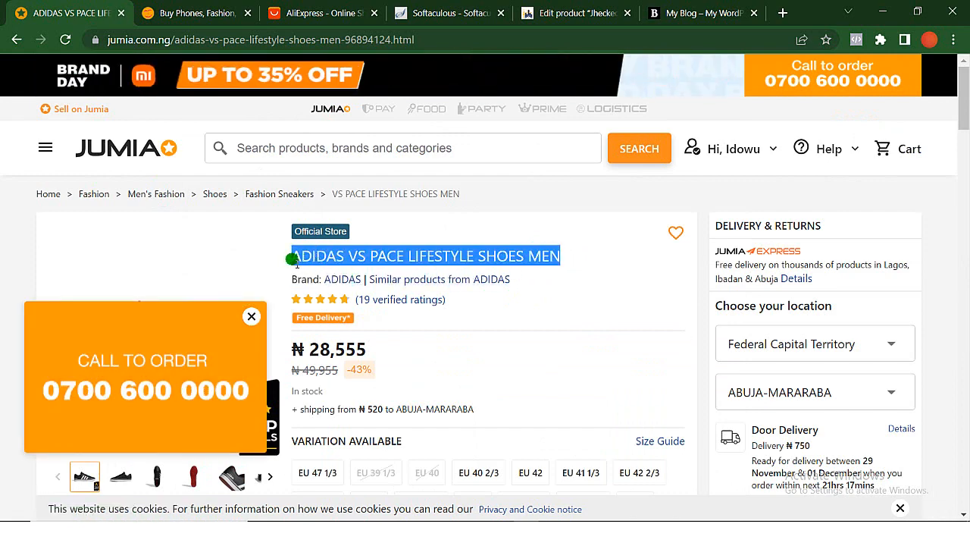
{"action": "left_click", "coordinate": [576, 13]}
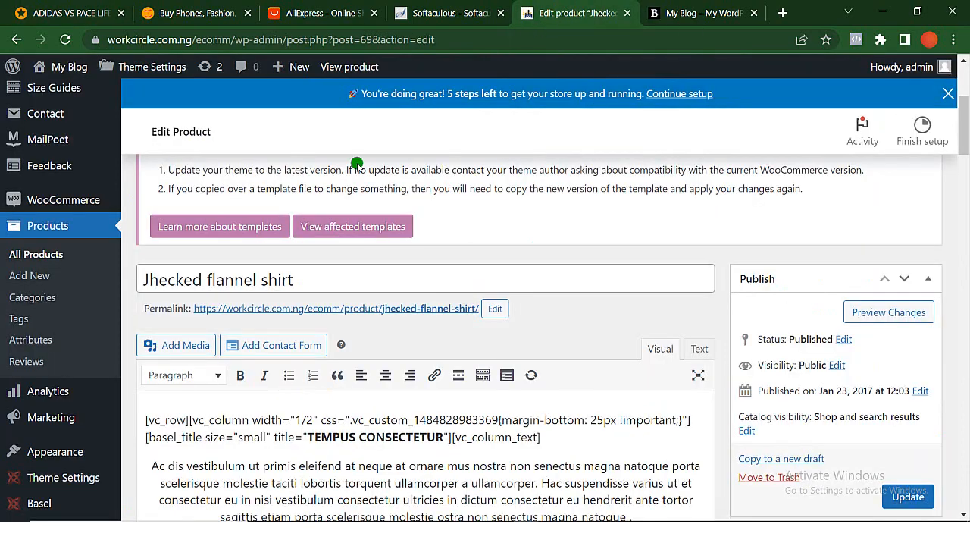
{"action": "triple_click", "coordinate": [311, 283]}
{"action": "key", "text": "ctrl+v"}
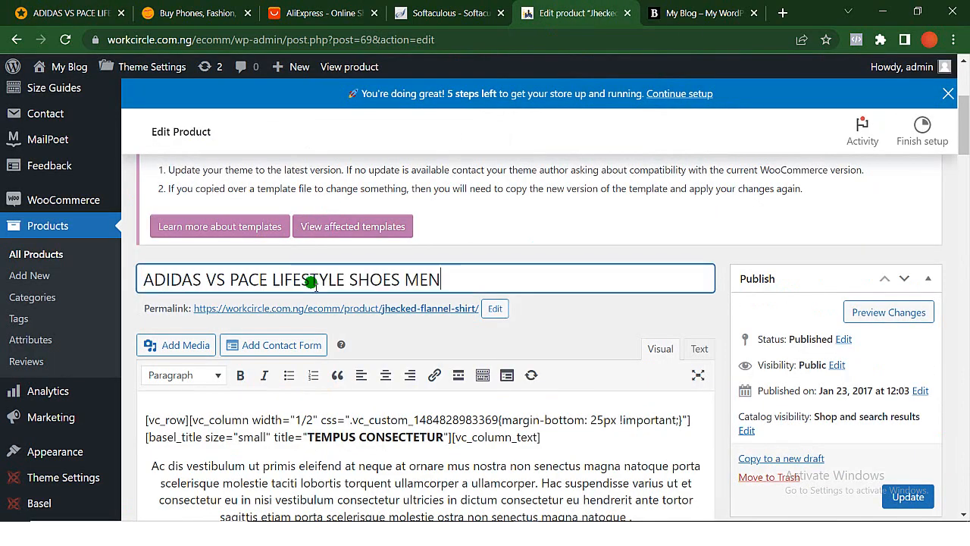
- Expand the collapsed Product short description section of the product being edited
{"action": "scroll", "coordinate": [312, 283], "scroll_direction": "down", "scroll_amount": 10}
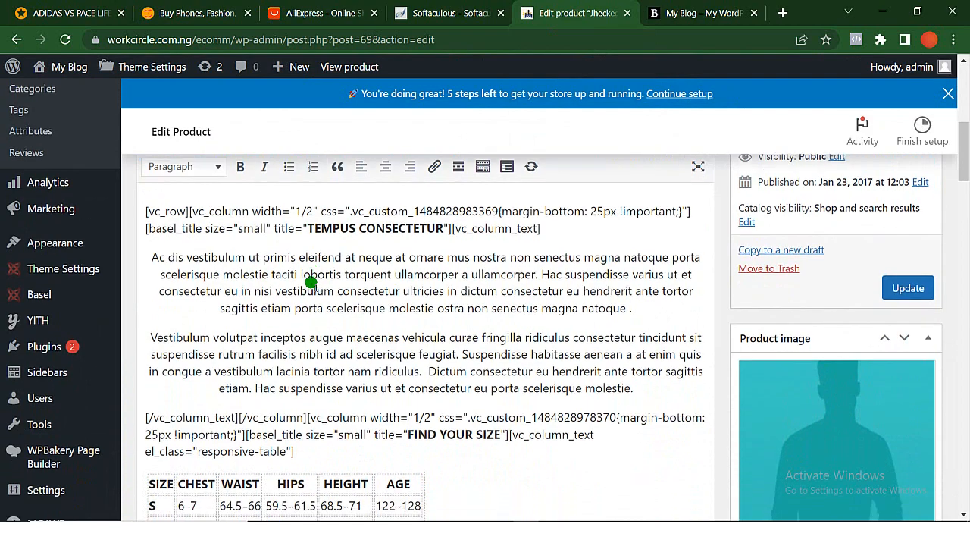
{"action": "scroll", "coordinate": [311, 283], "scroll_direction": "down", "scroll_amount": 10}
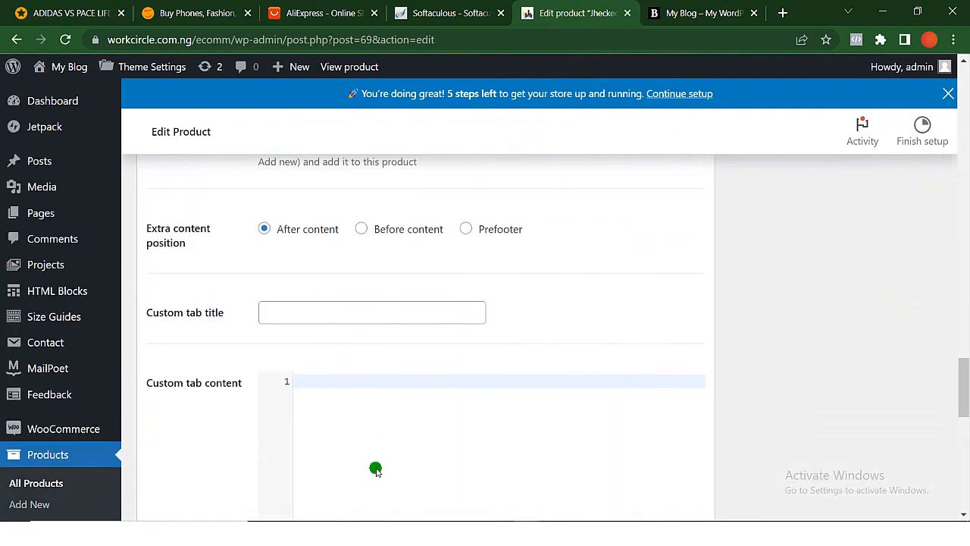
{"action": "scroll", "coordinate": [375, 469], "scroll_direction": "down", "scroll_amount": 10}
{"action": "scroll", "coordinate": [373, 466], "scroll_direction": "up", "scroll_amount": 3}
{"action": "scroll", "coordinate": [372, 465], "scroll_direction": "down", "scroll_amount": 2}
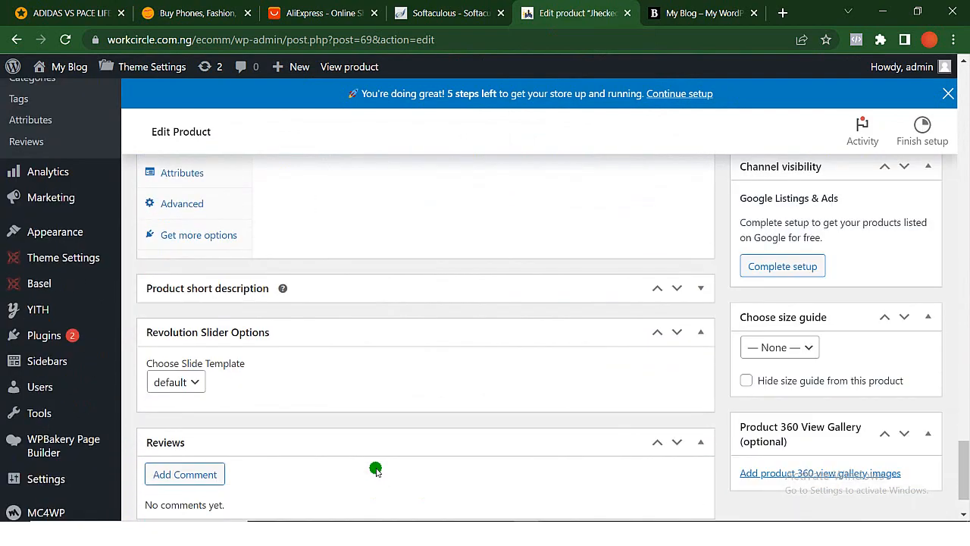
{"action": "left_click", "coordinate": [700, 286]}
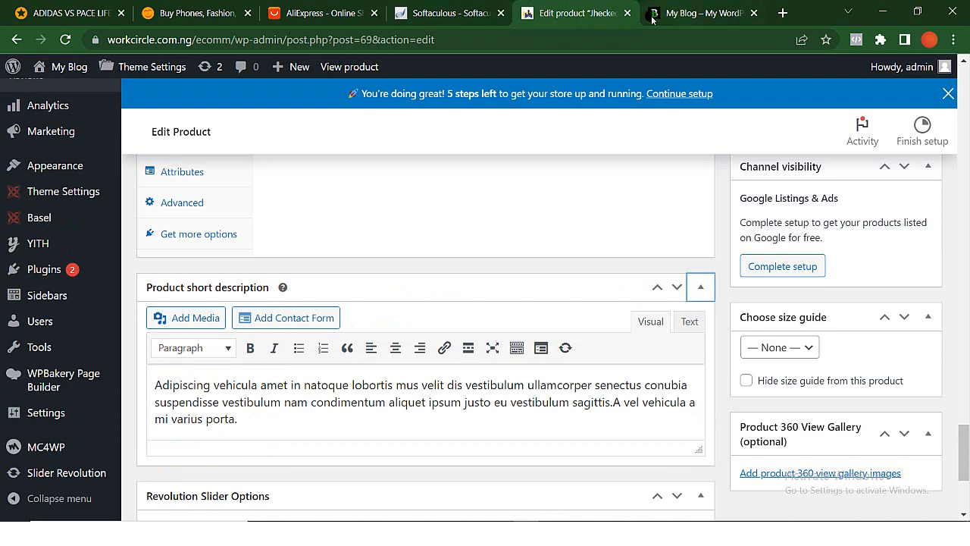
- Return to the Jumia shoe page and copy the full Product details paragraph describing the adidas shoes
{"action": "left_click", "coordinate": [81, 7]}
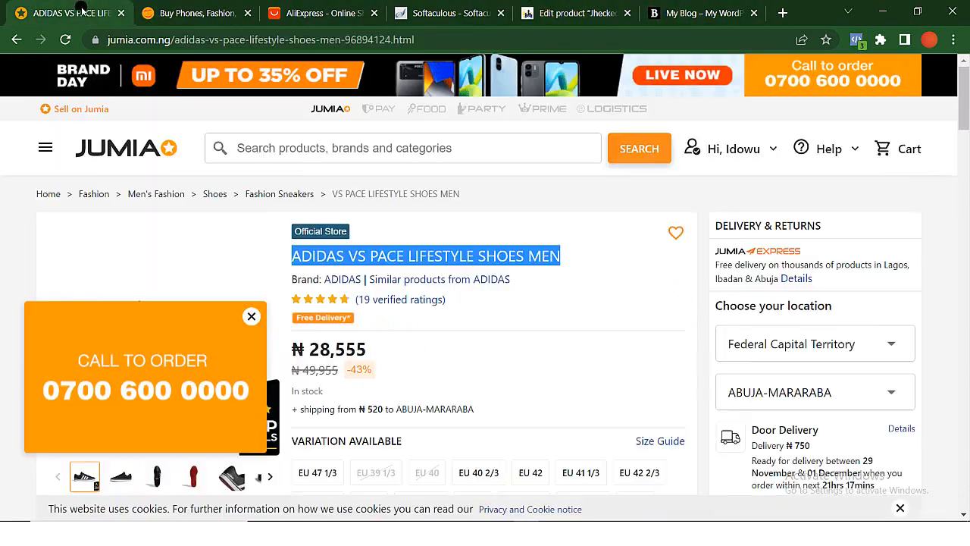
{"action": "scroll", "coordinate": [458, 345], "scroll_direction": "down", "scroll_amount": 4}
{"action": "scroll", "coordinate": [402, 348], "scroll_direction": "down", "scroll_amount": 2}
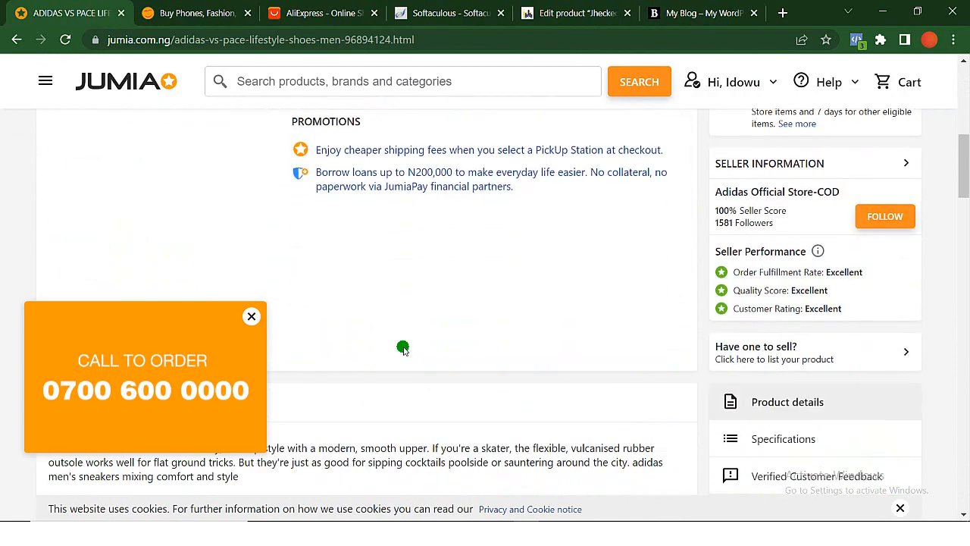
{"action": "scroll", "coordinate": [402, 348], "scroll_direction": "up", "scroll_amount": 3}
{"action": "scroll", "coordinate": [403, 348], "scroll_direction": "down", "scroll_amount": 4}
{"action": "scroll", "coordinate": [402, 348], "scroll_direction": "down", "scroll_amount": 3}
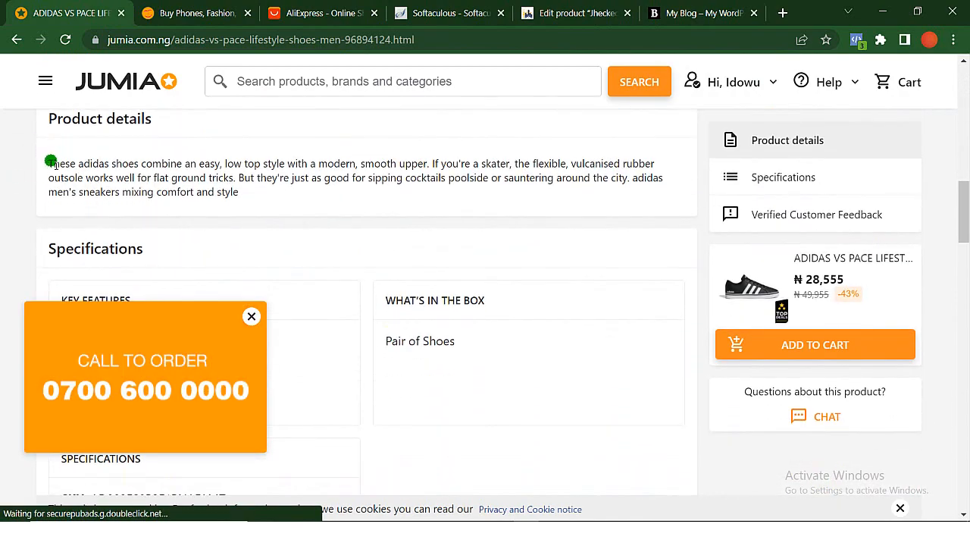
{"action": "scroll", "coordinate": [46, 162], "scroll_direction": "down", "scroll_amount": 5}
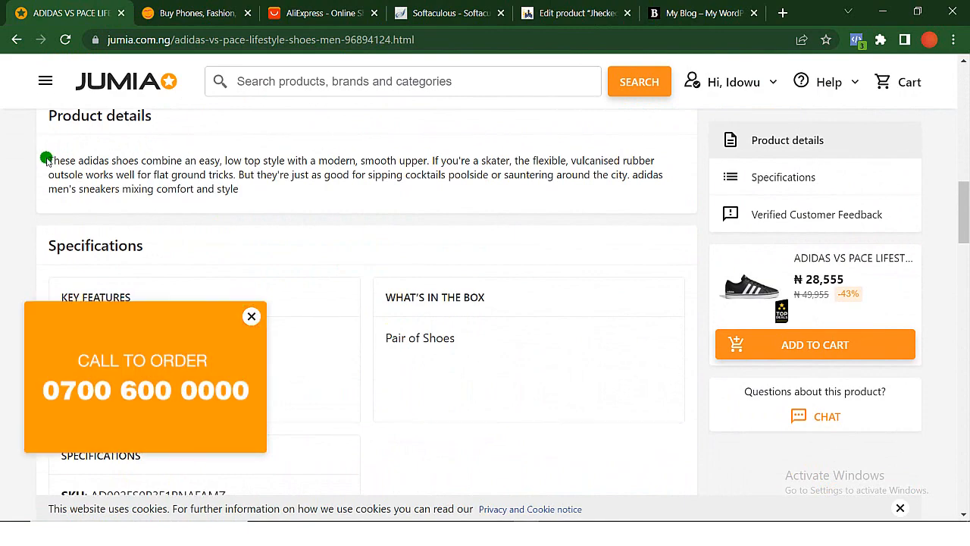
{"action": "scroll", "coordinate": [47, 159], "scroll_direction": "up", "scroll_amount": 6}
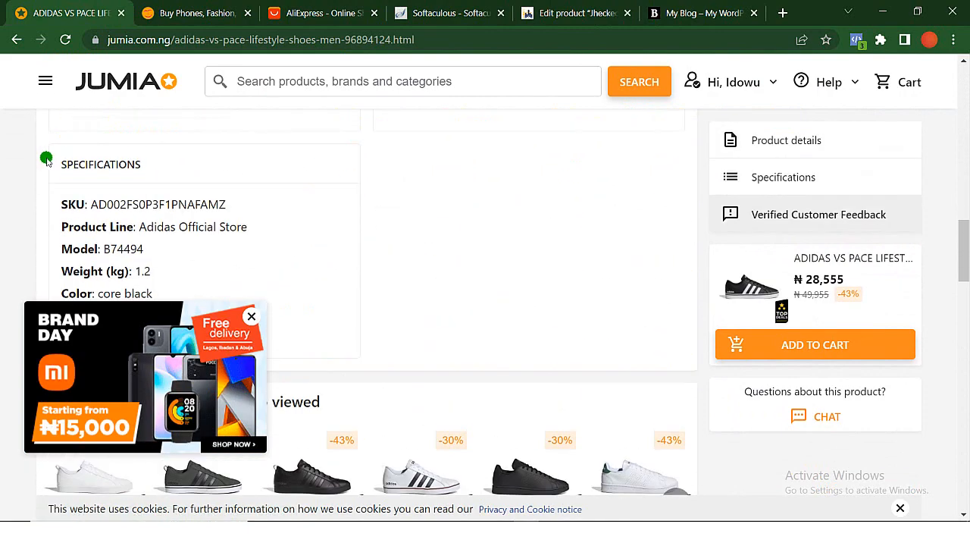
{"action": "scroll", "coordinate": [81, 144], "scroll_direction": "up", "scroll_amount": 1}
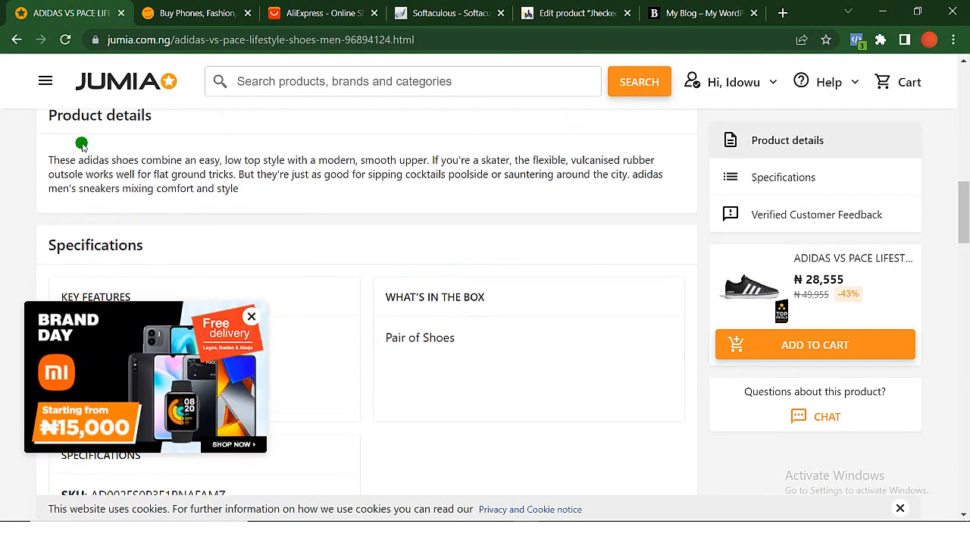
{"action": "left_click_drag", "start_coordinate": [47, 159], "coordinate": [254, 198]}
{"action": "key", "text": "ctrl+c"}
{"action": "scroll", "coordinate": [255, 199], "scroll_direction": "up", "scroll_amount": 15}
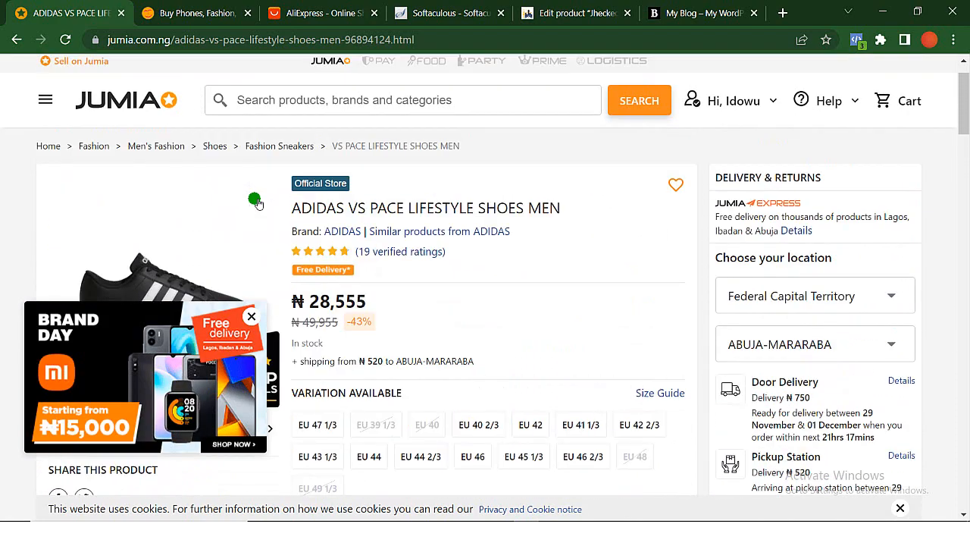
{"action": "scroll", "coordinate": [254, 198], "scroll_direction": "down", "scroll_amount": 14}
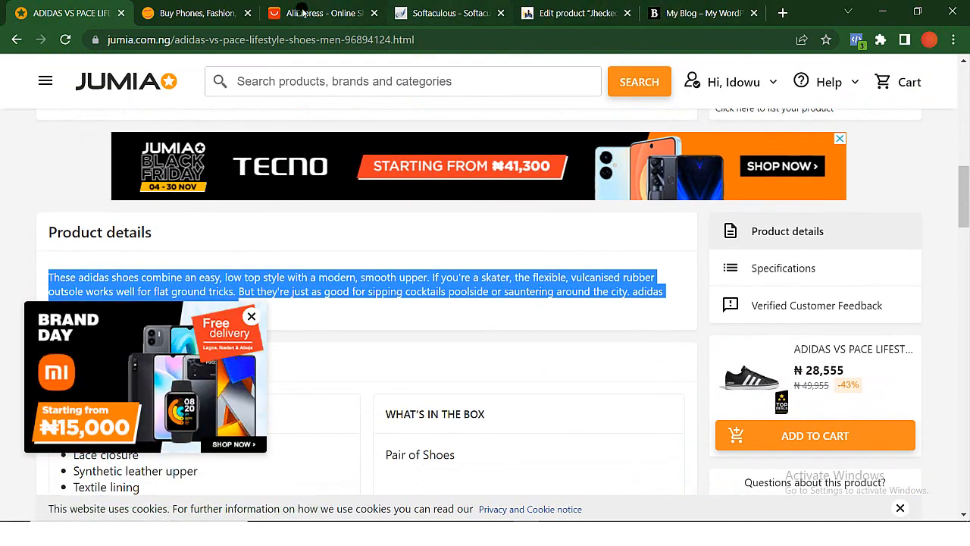
- Replace the placeholder text in the WordPress product's short description with the copied adidas shoe paragraph
{"action": "left_click", "coordinate": [553, 13]}
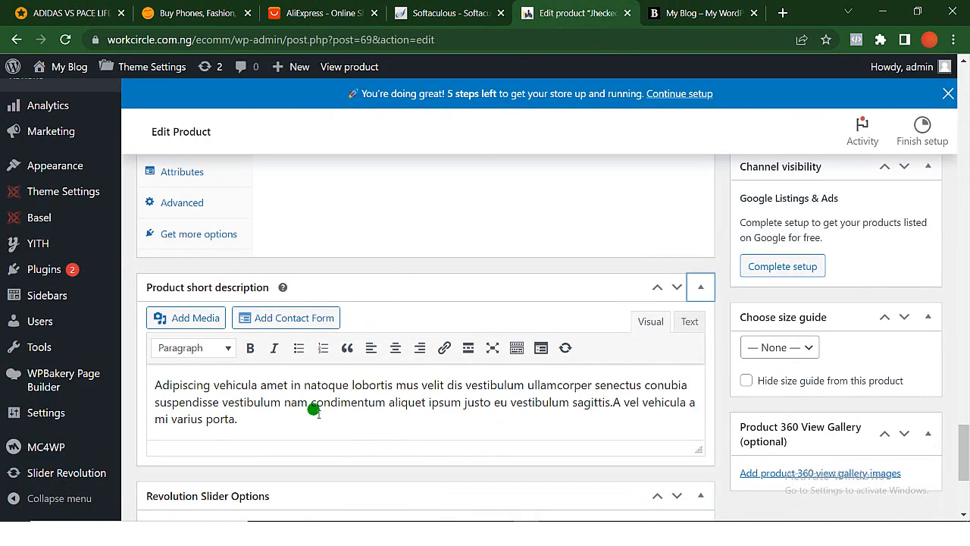
{"action": "key", "text": "ctrl+a"}
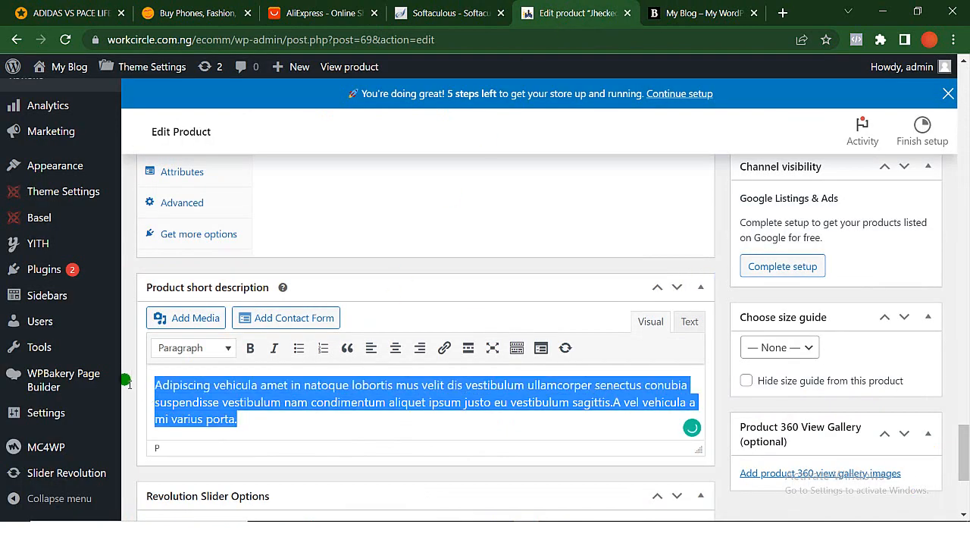
{"action": "mouse_move", "coordinate": [124, 374]}
{"action": "key", "text": "ctrl+v"}
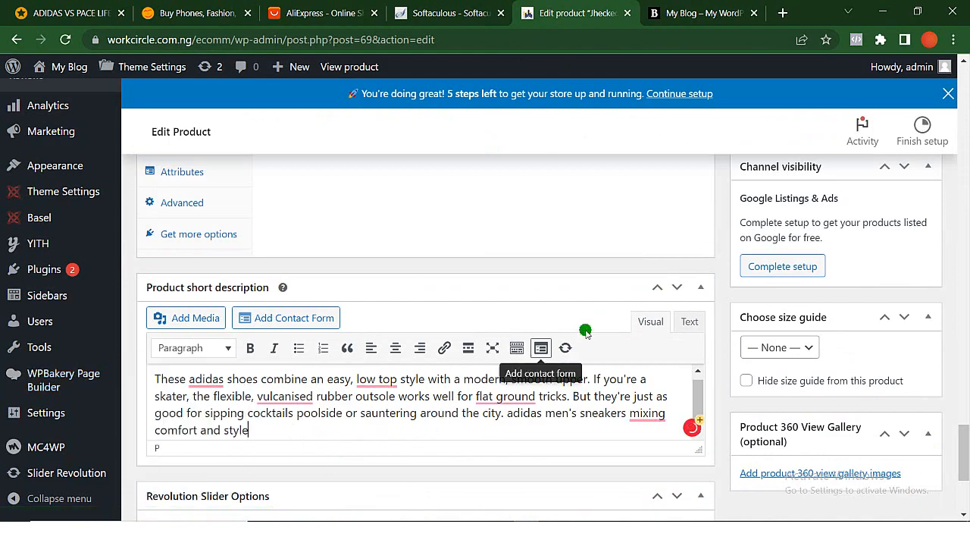
- Move the Product short description box up until it sits directly below the main description editor
{"action": "left_click_drag", "start_coordinate": [491, 297], "coordinate": [706, 215]}
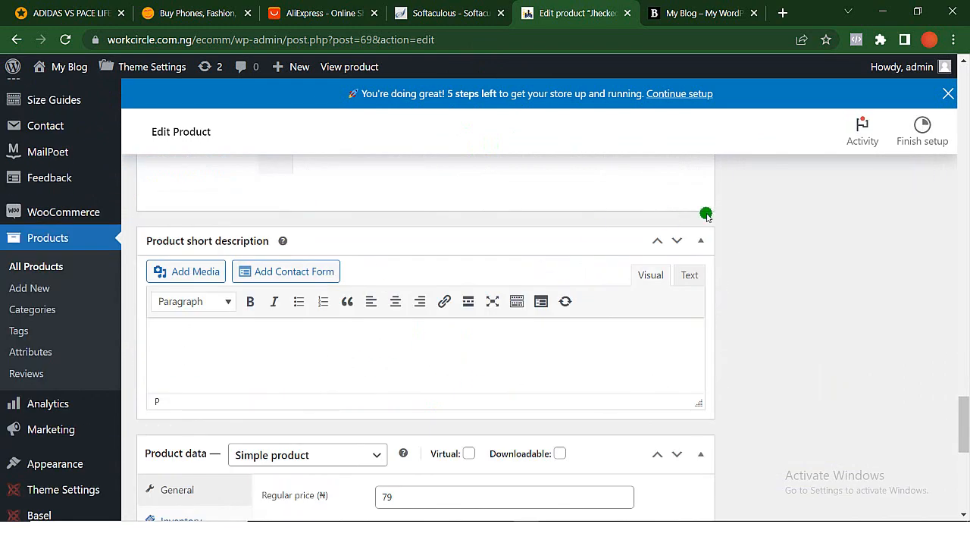
{"action": "left_click", "coordinate": [657, 243]}
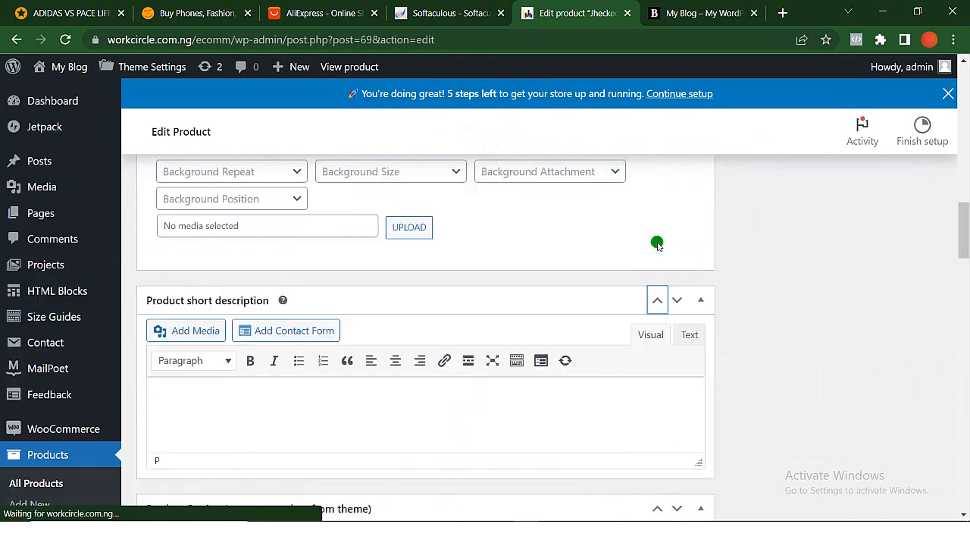
{"action": "scroll", "coordinate": [658, 244], "scroll_direction": "up", "scroll_amount": 4}
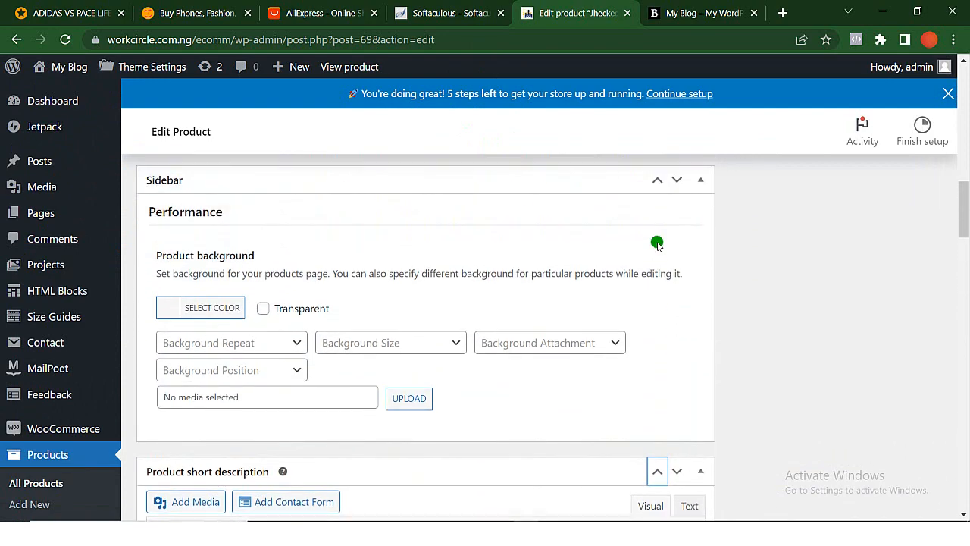
{"action": "scroll", "coordinate": [657, 244], "scroll_direction": "down", "scroll_amount": 5}
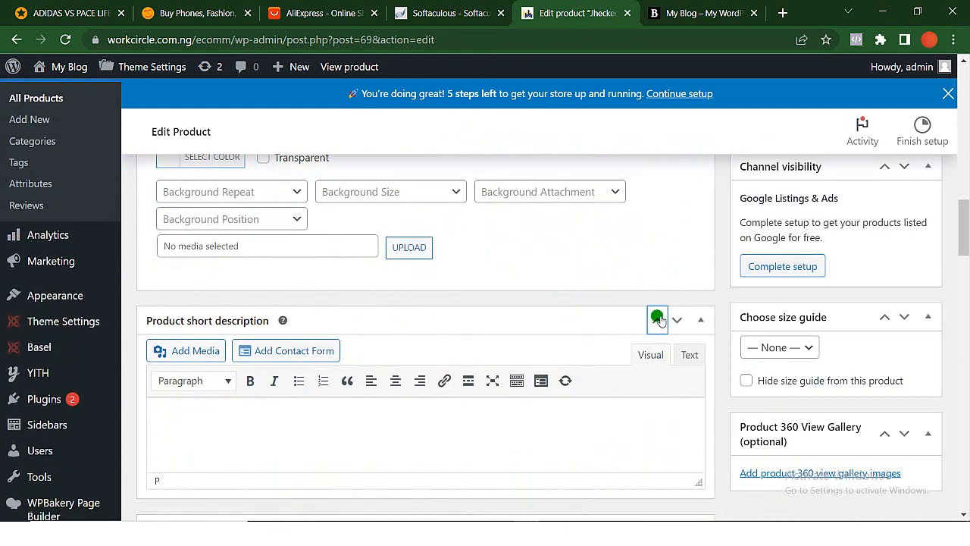
{"action": "left_click", "coordinate": [657, 319]}
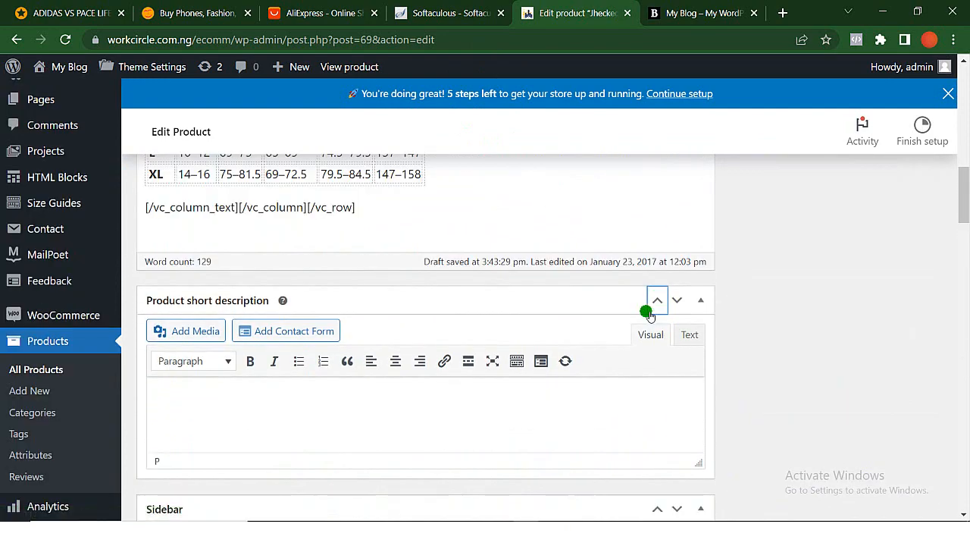
- Update the product and expand its Product short description section again to check the text
{"action": "scroll", "coordinate": [543, 275], "scroll_direction": "up", "scroll_amount": 1}
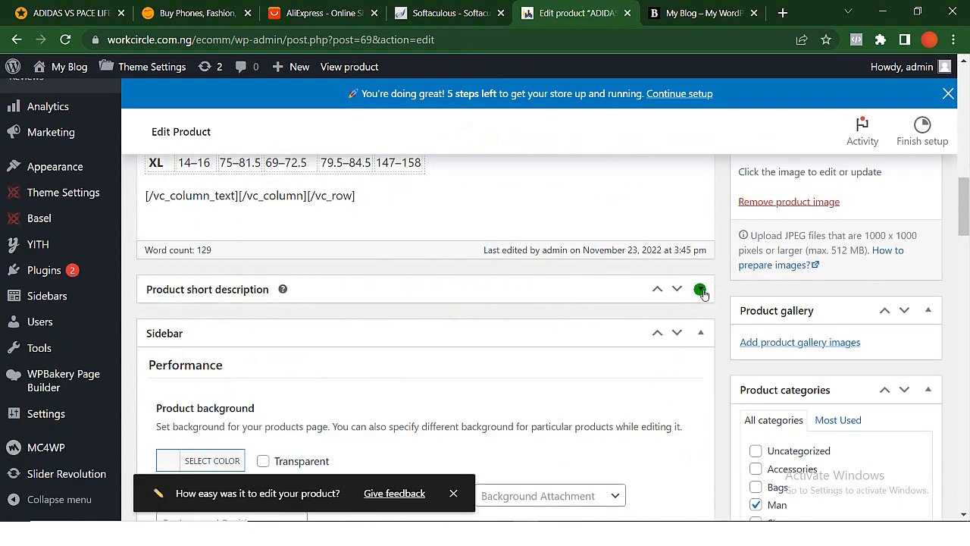
{"action": "left_click", "coordinate": [701, 290]}
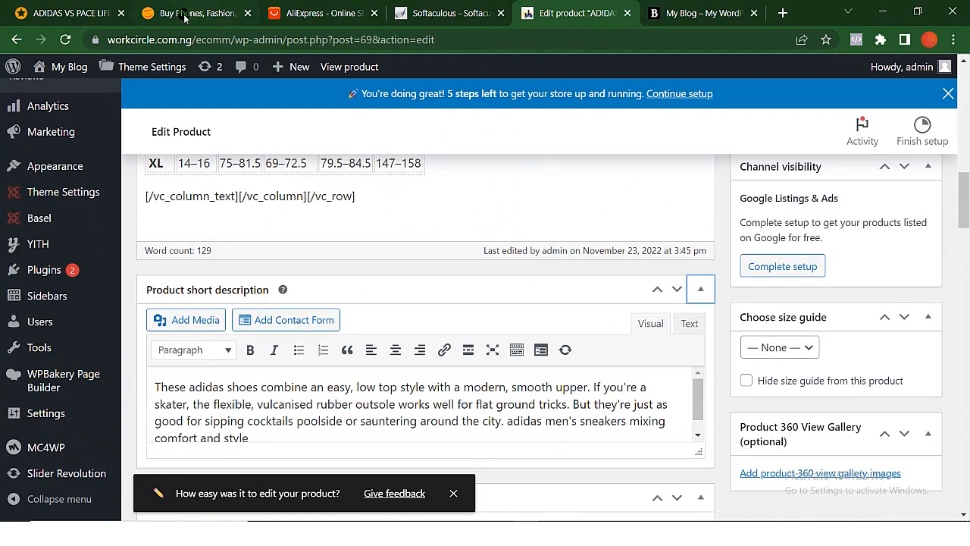
{"action": "scroll", "coordinate": [334, 224], "scroll_direction": "up", "scroll_amount": 4}
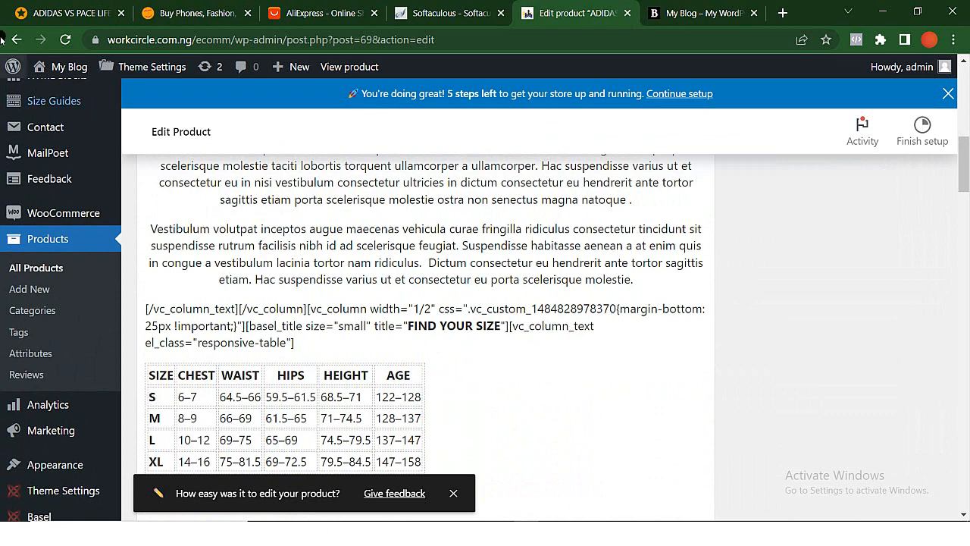
- Switch to the Jumia shoe page and copy the KEY FEATURES heading with its bullet list
{"action": "left_click", "coordinate": [75, 17]}
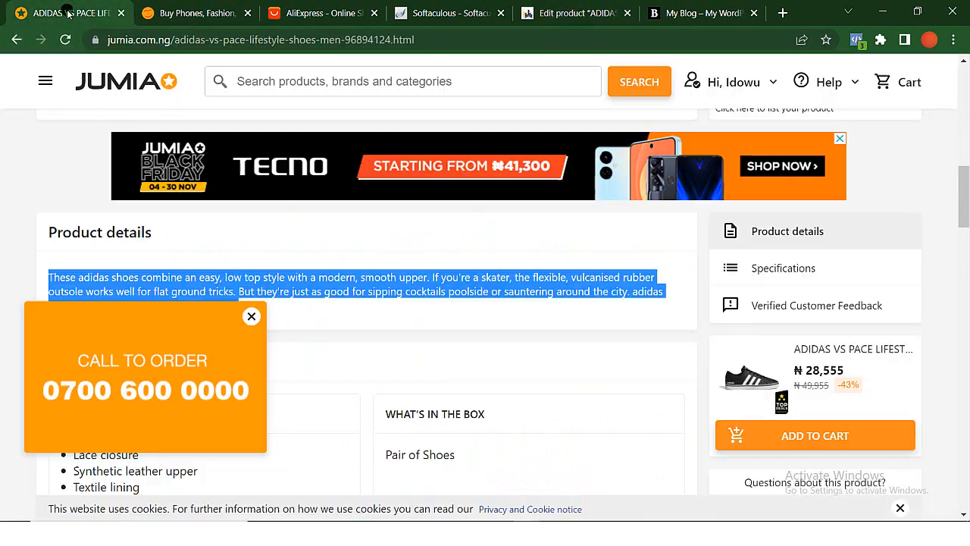
{"action": "scroll", "coordinate": [308, 415], "scroll_direction": "down", "scroll_amount": 4}
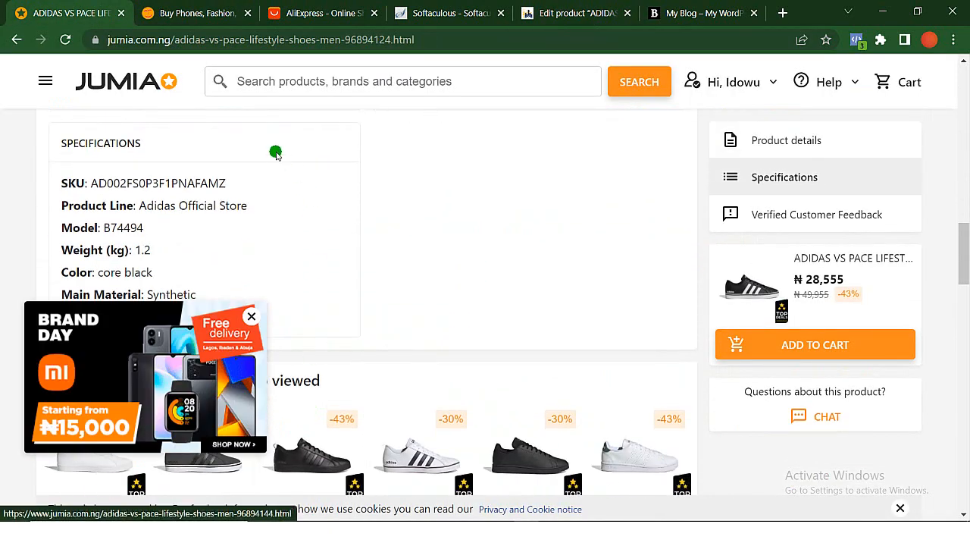
{"action": "scroll", "coordinate": [269, 155], "scroll_direction": "up", "scroll_amount": 3}
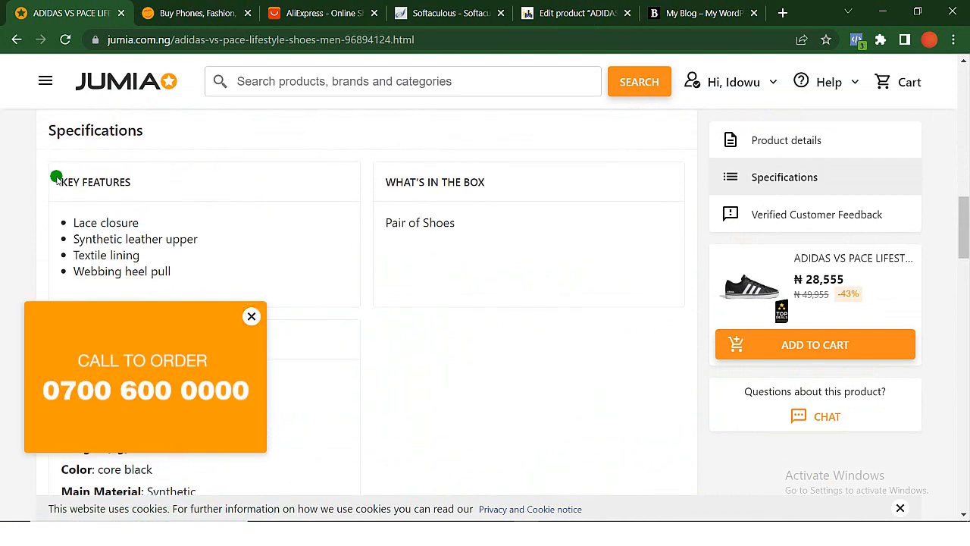
{"action": "left_click_drag", "start_coordinate": [71, 182], "coordinate": [198, 272]}
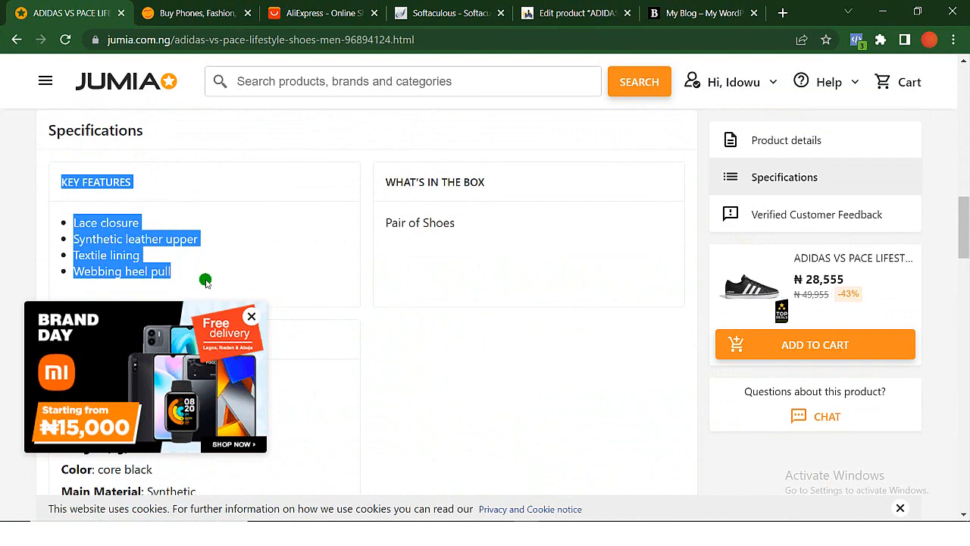
- Replace the entire main description of the WordPress product with the copied KEY FEATURES heading and list
{"action": "left_click", "coordinate": [558, 11]}
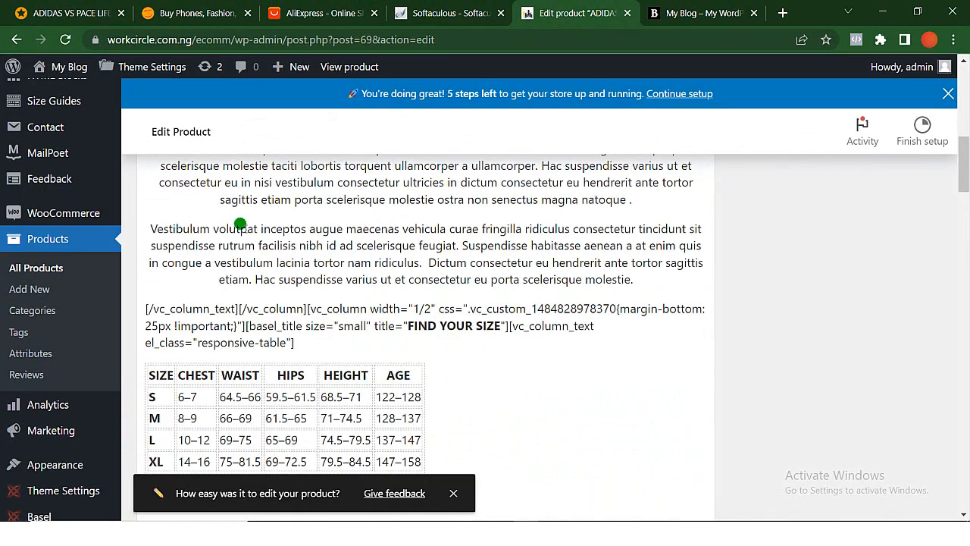
{"action": "key", "text": "ctrl+a"}
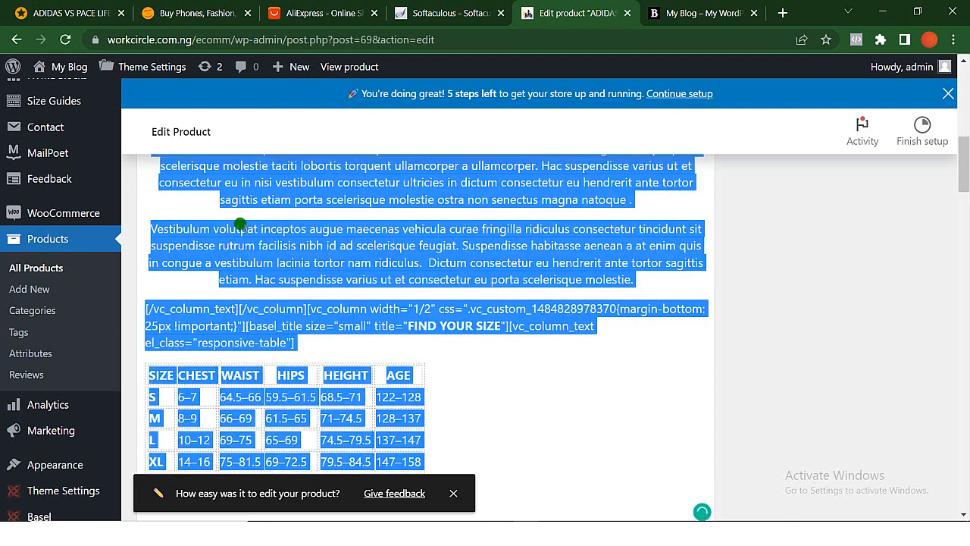
{"action": "key", "text": "ctrl+v"}
{"action": "scroll", "coordinate": [240, 224], "scroll_direction": "up", "scroll_amount": 3}
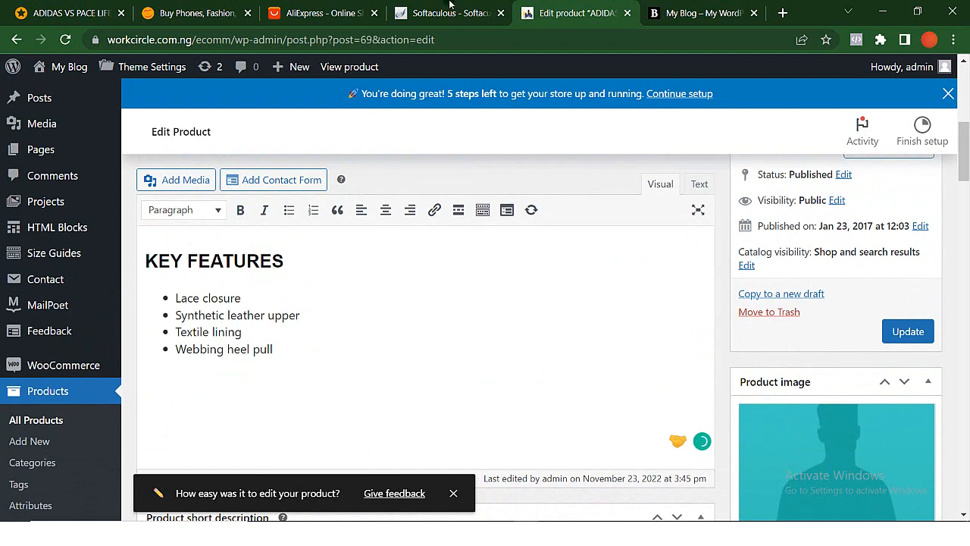
- Switch to the Jumia shoe page, close the promotional pop-up and copy the SPECIFICATIONS heading with its full list
{"action": "left_click", "coordinate": [65, 7]}
{"action": "scroll", "coordinate": [253, 319], "scroll_direction": "down", "scroll_amount": 3}
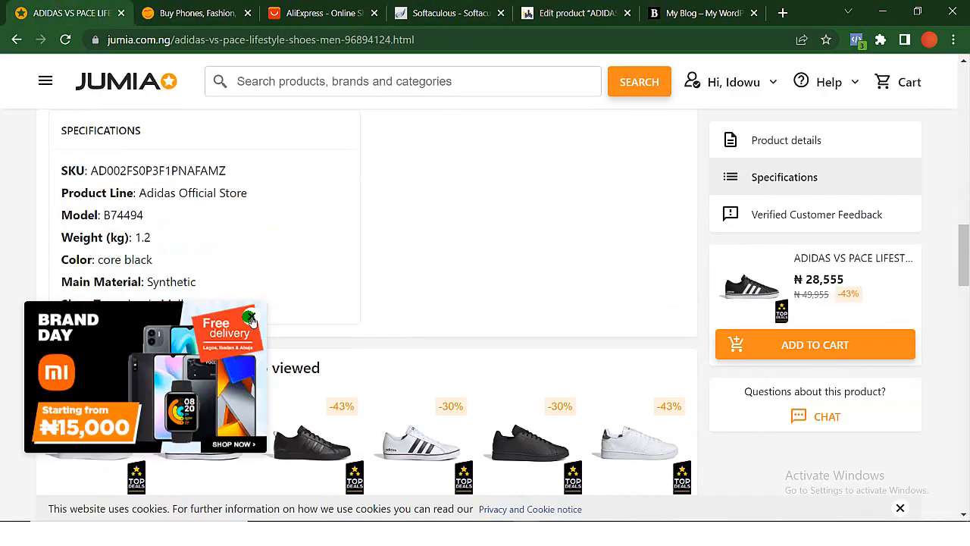
{"action": "left_click", "coordinate": [250, 317]}
{"action": "scroll", "coordinate": [55, 166], "scroll_direction": "up", "scroll_amount": 1}
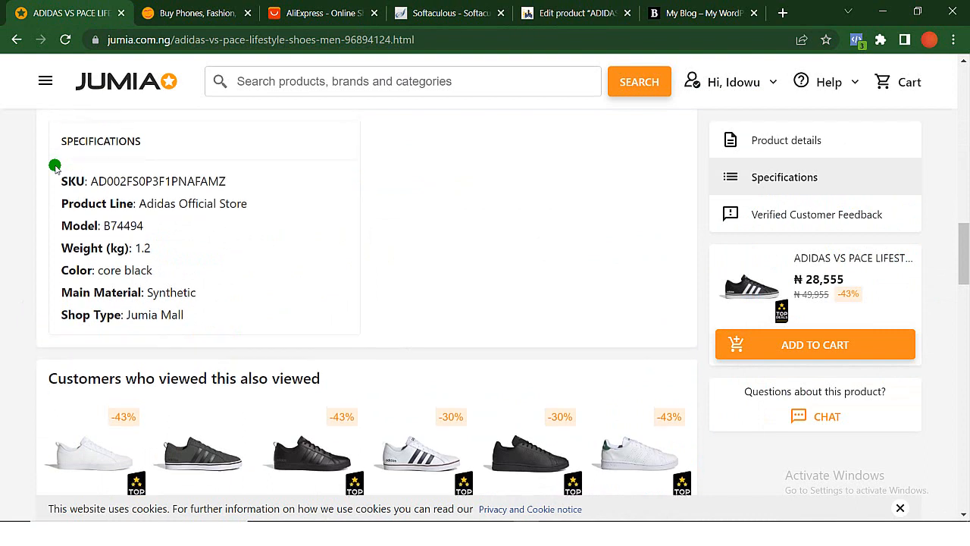
{"action": "left_click_drag", "start_coordinate": [66, 175], "coordinate": [187, 354]}
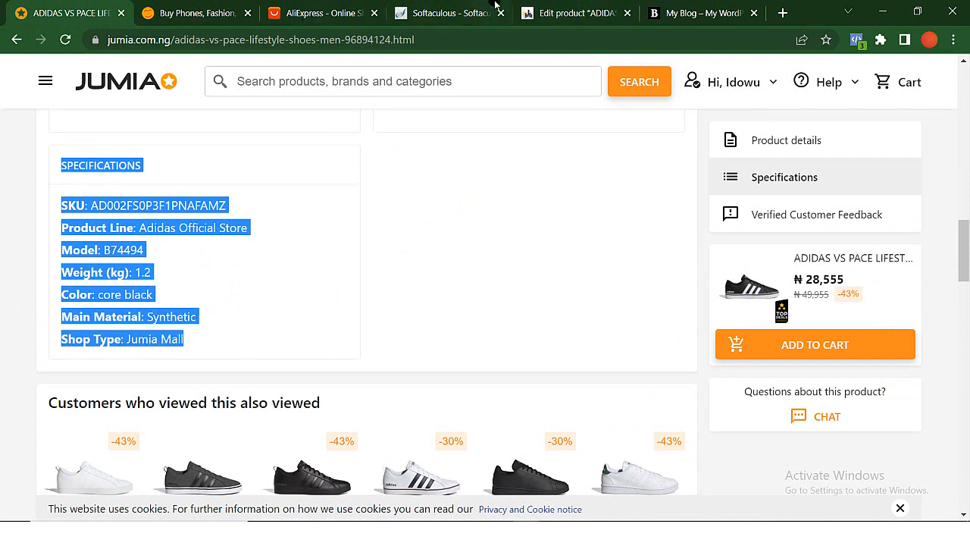
- Paste the copied SPECIFICATIONS heading and list below the KEY FEATURES list in the WordPress product's main description
{"action": "left_click", "coordinate": [562, 10]}
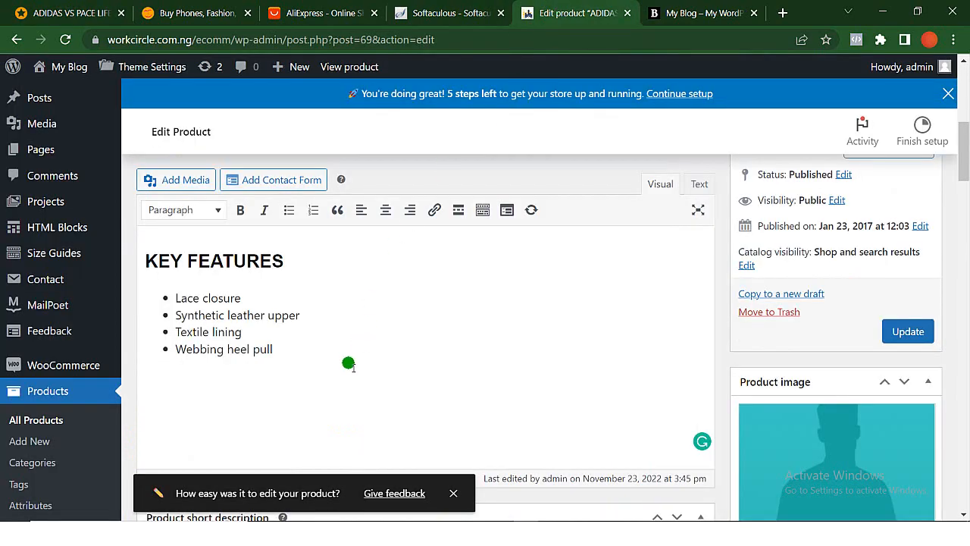
{"action": "scroll", "coordinate": [347, 364], "scroll_direction": "down", "scroll_amount": 1}
{"action": "scroll", "coordinate": [347, 365], "scroll_direction": "down", "scroll_amount": 4}
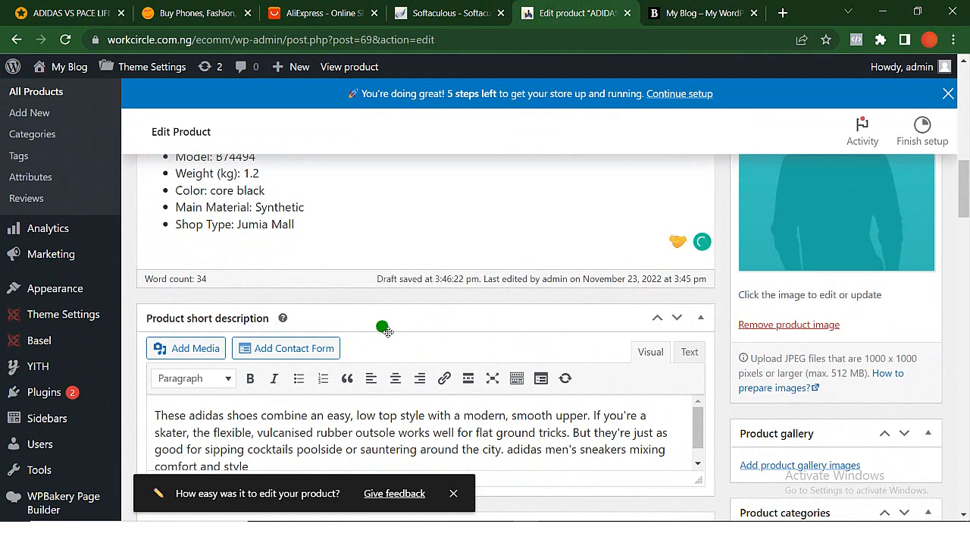
{"action": "scroll", "coordinate": [383, 327], "scroll_direction": "down", "scroll_amount": 2}
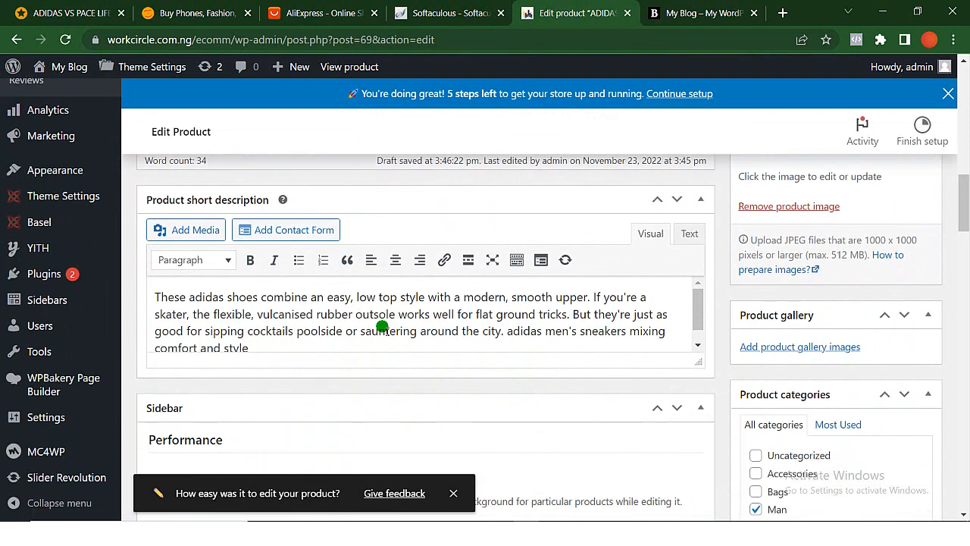
{"action": "scroll", "coordinate": [382, 327], "scroll_direction": "up", "scroll_amount": 1}
{"action": "scroll", "coordinate": [720, 365], "scroll_direction": "down", "scroll_amount": 1}
{"action": "scroll", "coordinate": [720, 368], "scroll_direction": "up", "scroll_amount": 5}
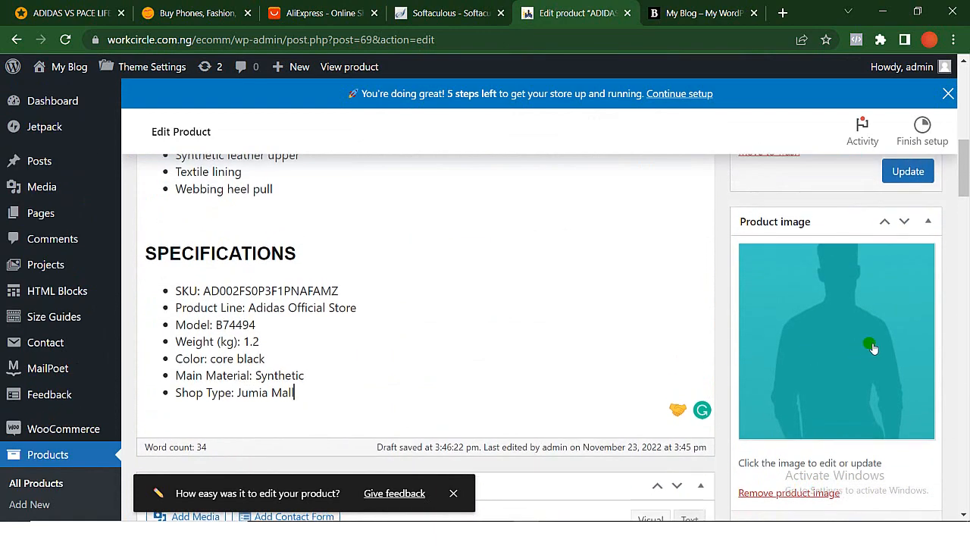
{"action": "scroll", "coordinate": [835, 383], "scroll_direction": "up", "scroll_amount": 2}
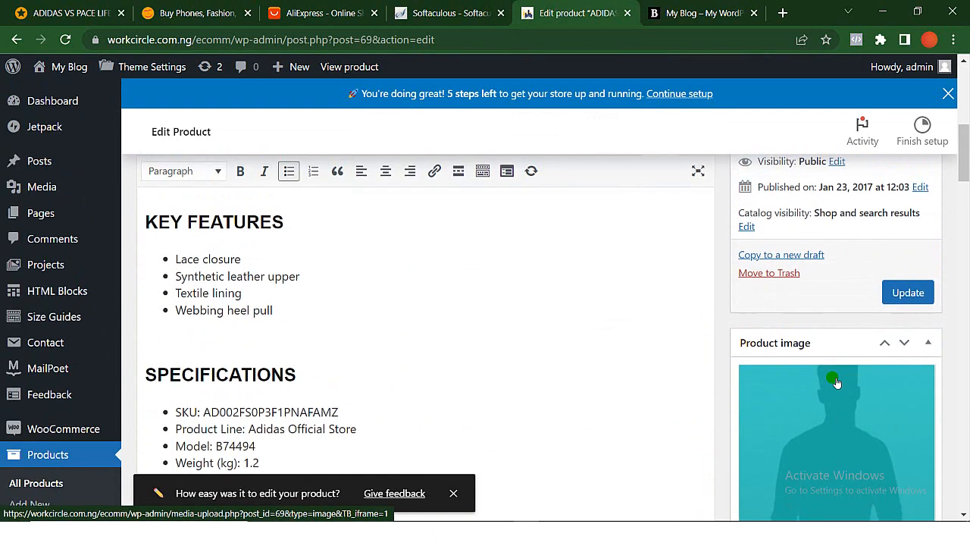
{"action": "scroll", "coordinate": [836, 383], "scroll_direction": "down", "scroll_amount": 2}
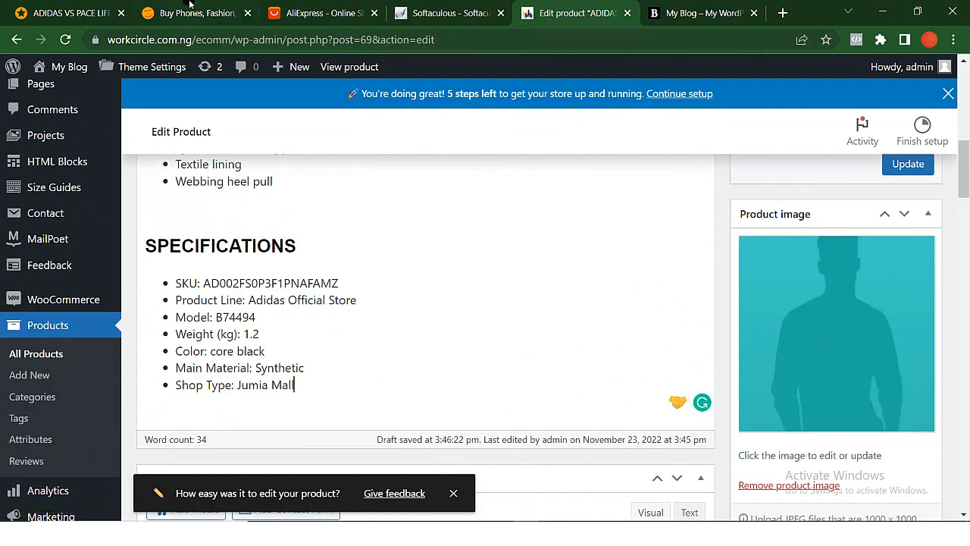
- Save the main shoe photo from the Jumia product page to the Downloads folder as JPG file 1
{"action": "left_click", "coordinate": [76, 10]}
{"action": "scroll", "coordinate": [245, 200], "scroll_direction": "up", "scroll_amount": 10}
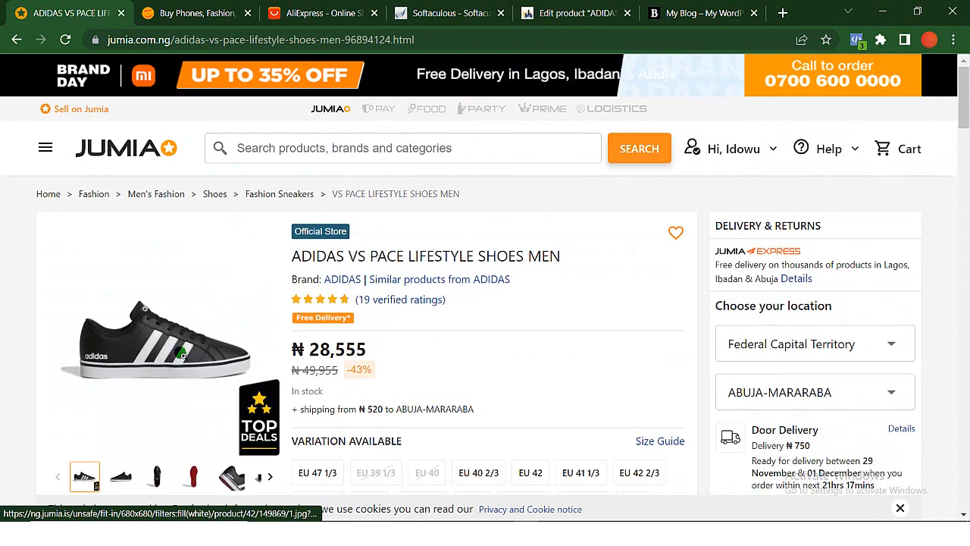
{"action": "right_click", "coordinate": [182, 354]}
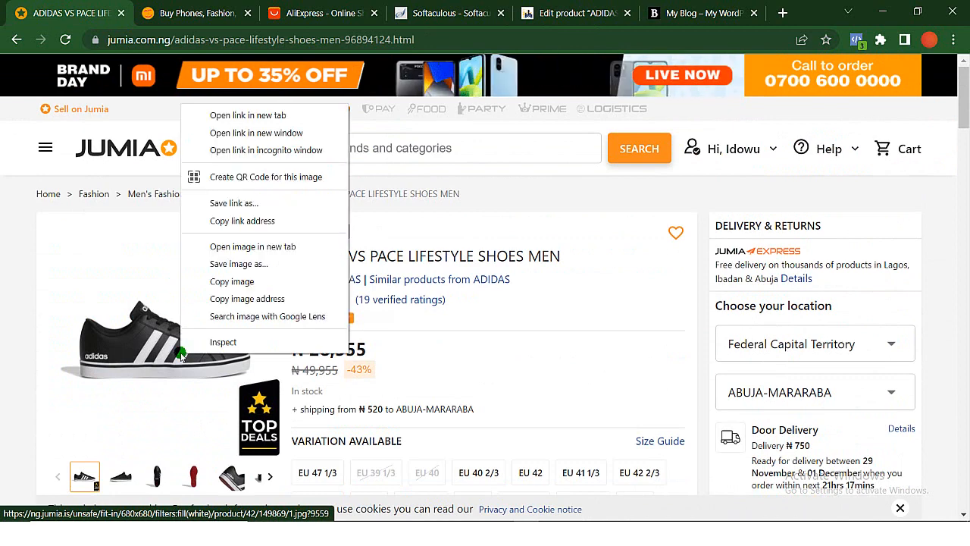
{"action": "left_click", "coordinate": [262, 269]}
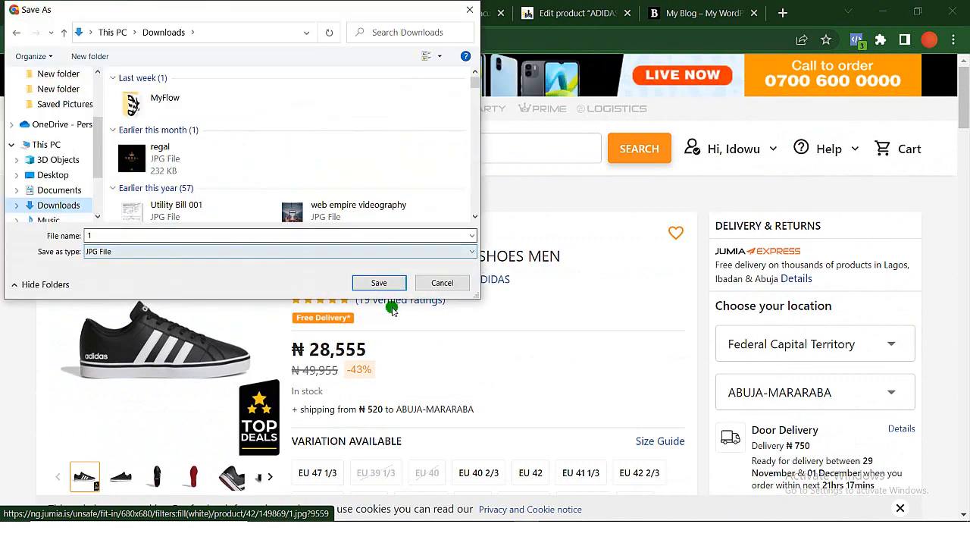
{"action": "left_click", "coordinate": [385, 283]}
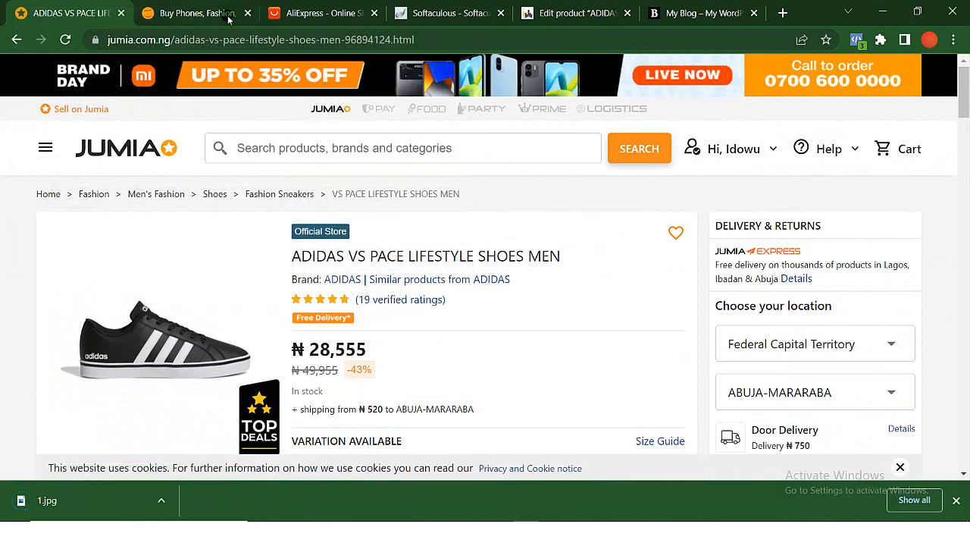
- Return to the WordPress product editor and remove the placeholder product image
{"action": "left_click", "coordinate": [594, 12]}
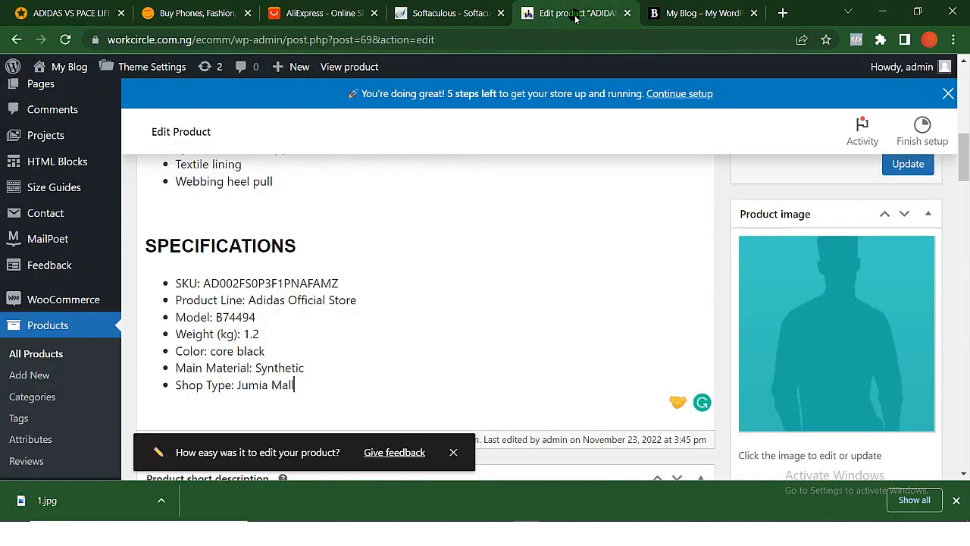
{"action": "scroll", "coordinate": [841, 349], "scroll_direction": "down", "scroll_amount": 2}
{"action": "scroll", "coordinate": [842, 349], "scroll_direction": "up", "scroll_amount": 1}
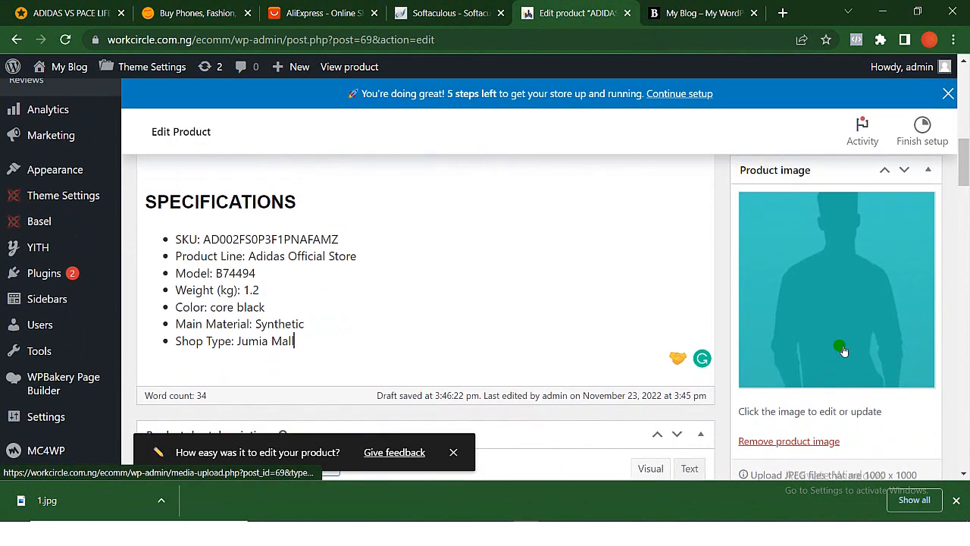
{"action": "left_click", "coordinate": [806, 441]}
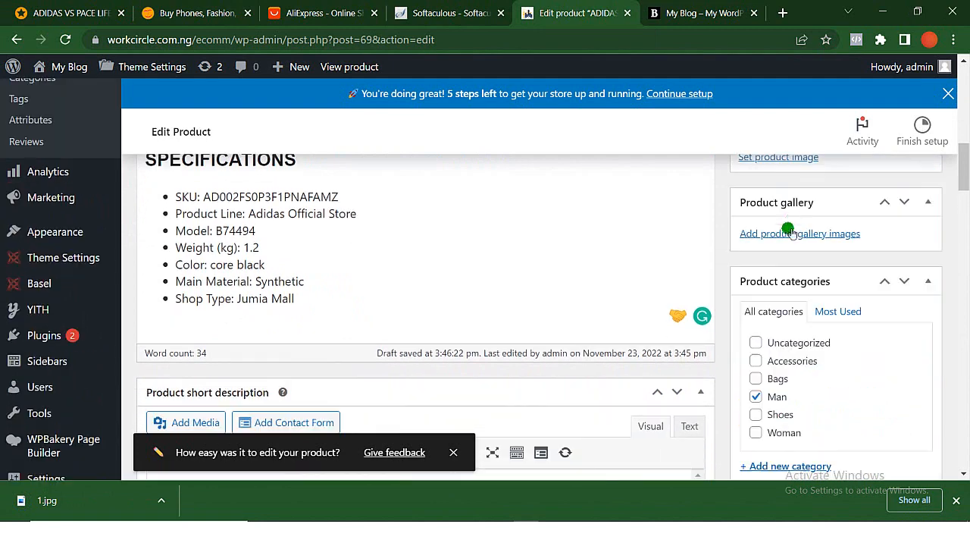
{"action": "scroll", "coordinate": [790, 218], "scroll_direction": "up", "scroll_amount": 2}
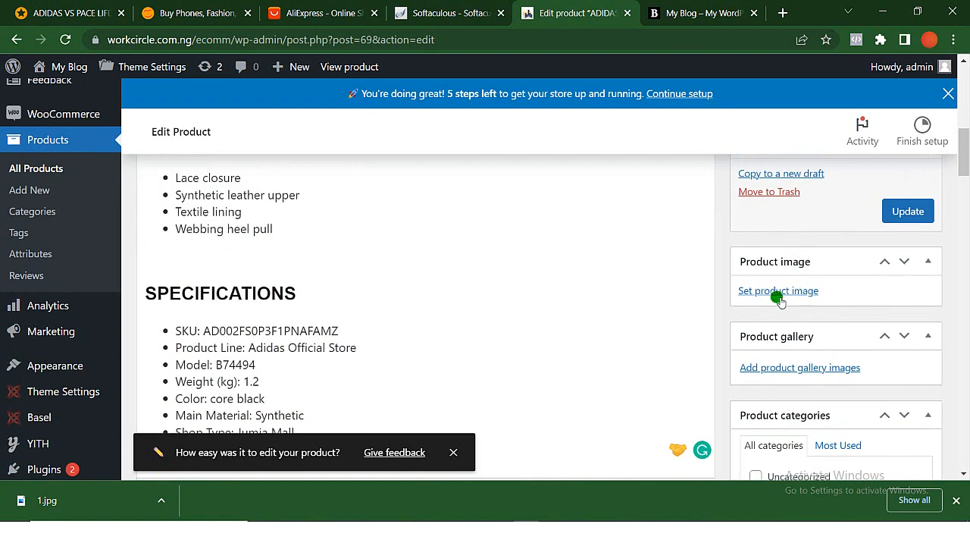
- Upload the downloaded 1.jpg as the new product image and update the product
{"action": "left_click", "coordinate": [779, 291]}
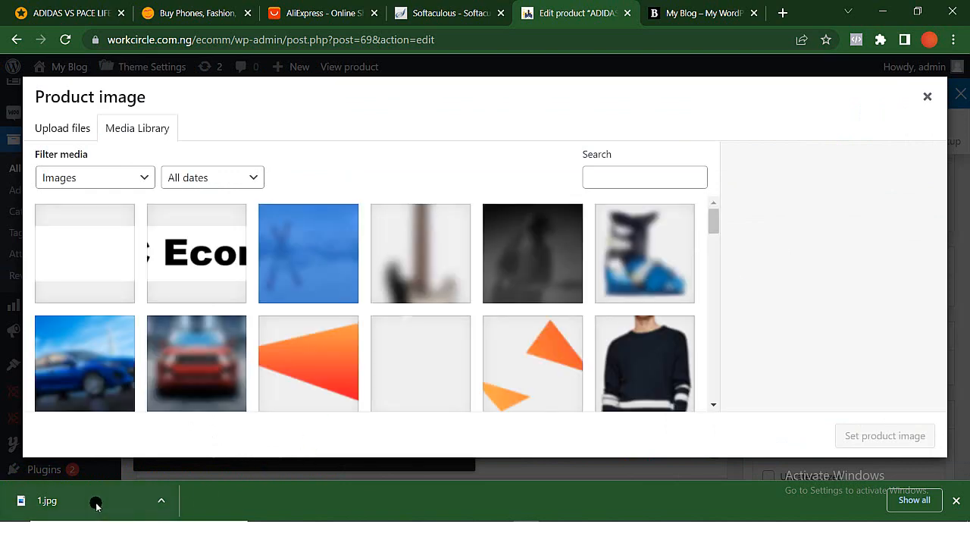
{"action": "left_click_drag", "start_coordinate": [93, 505], "coordinate": [217, 278]}
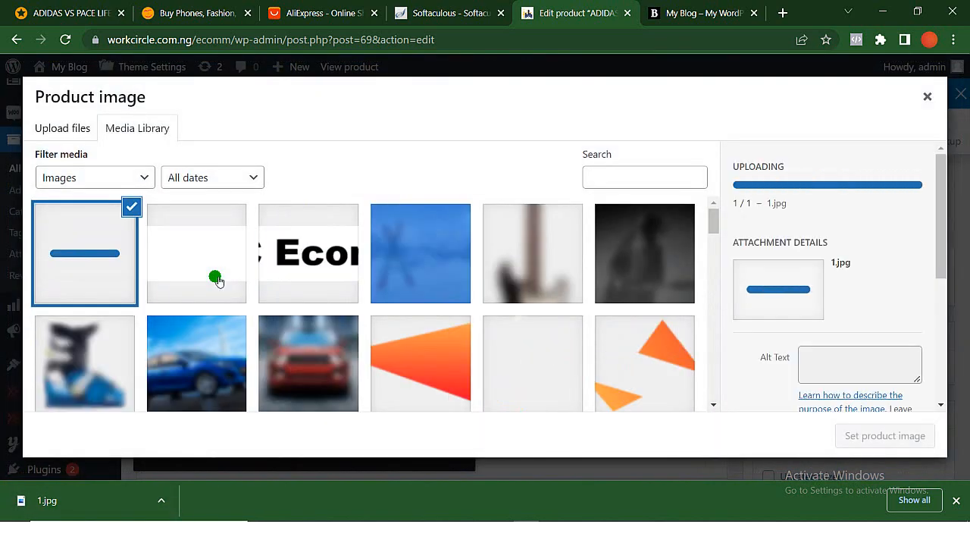
{"action": "left_click", "coordinate": [890, 437]}
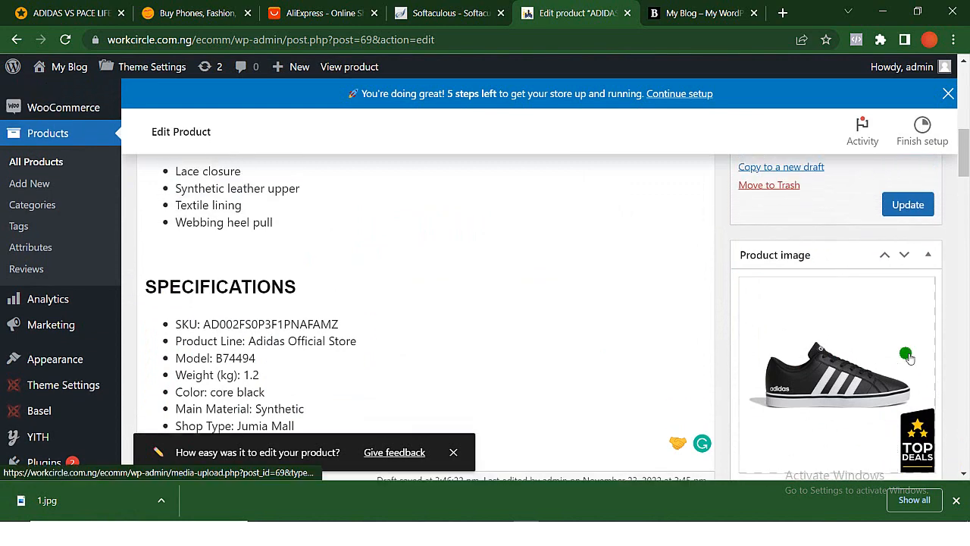
{"action": "left_click", "coordinate": [908, 206]}
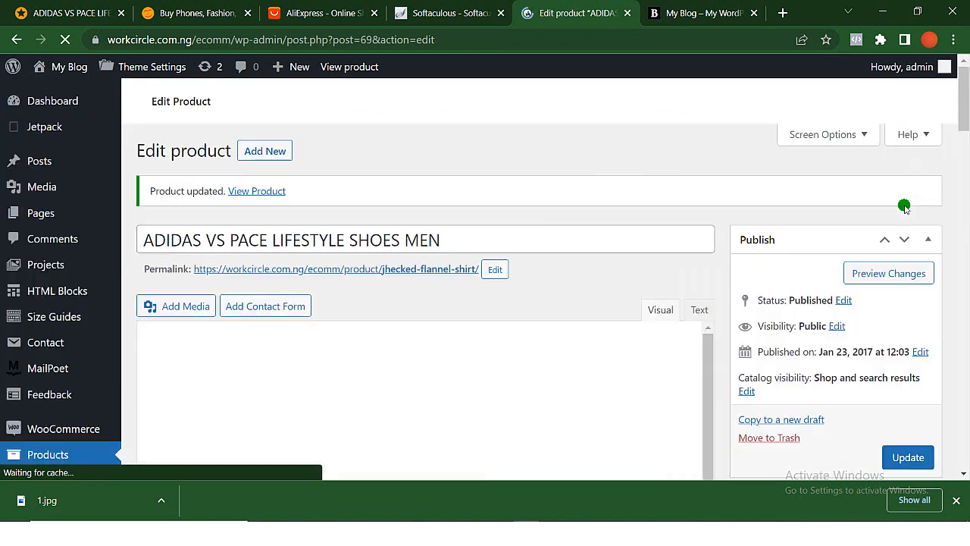
- Reload the storefront homepage and check the shoe product in the Fashion section
{"action": "left_click", "coordinate": [674, 14]}
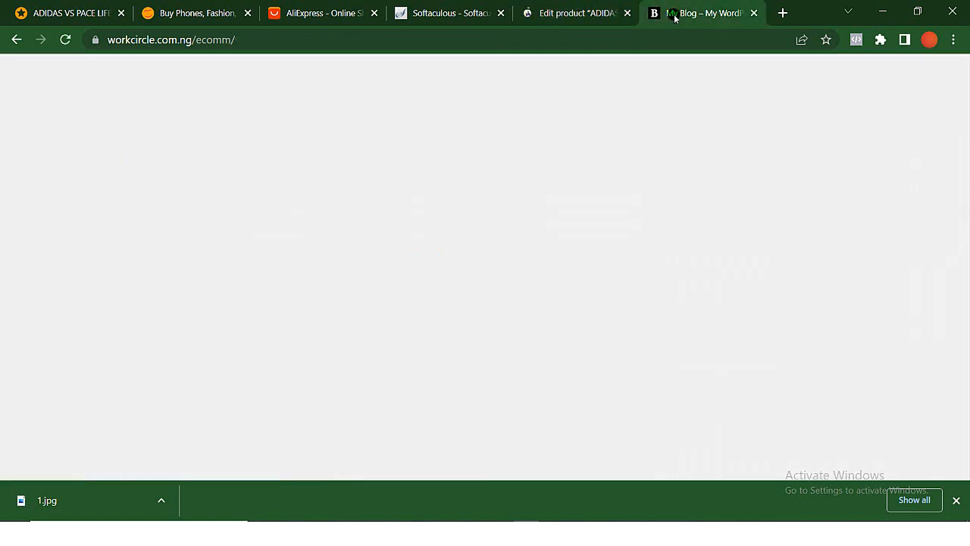
{"action": "left_click", "coordinate": [67, 42]}
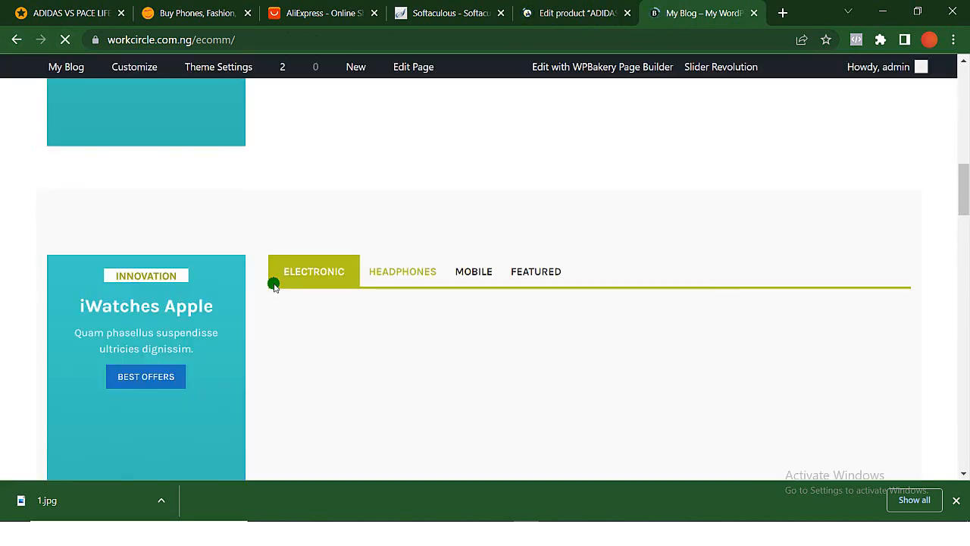
{"action": "scroll", "coordinate": [274, 287], "scroll_direction": "down", "scroll_amount": 4}
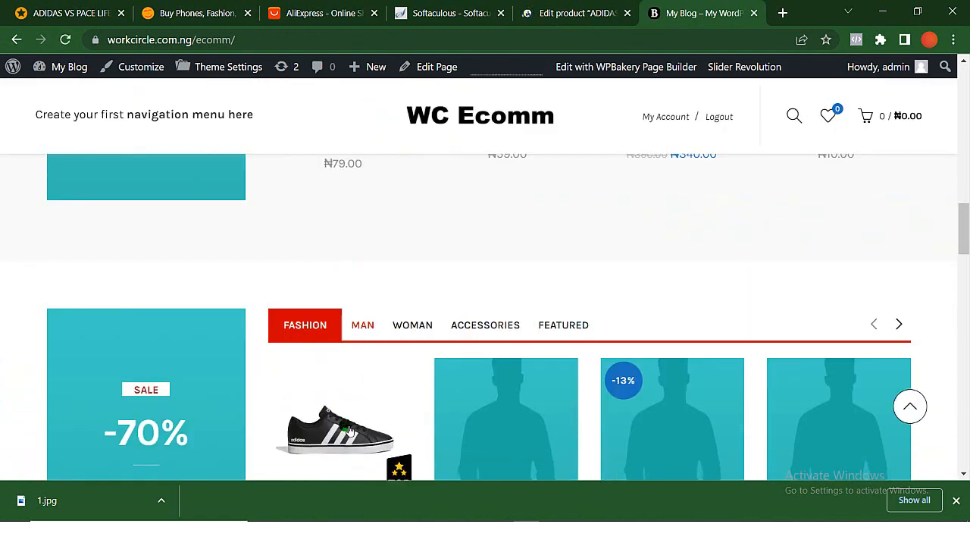
{"action": "scroll", "coordinate": [347, 429], "scroll_direction": "down", "scroll_amount": 1}
{"action": "scroll", "coordinate": [356, 320], "scroll_direction": "up", "scroll_amount": 13}
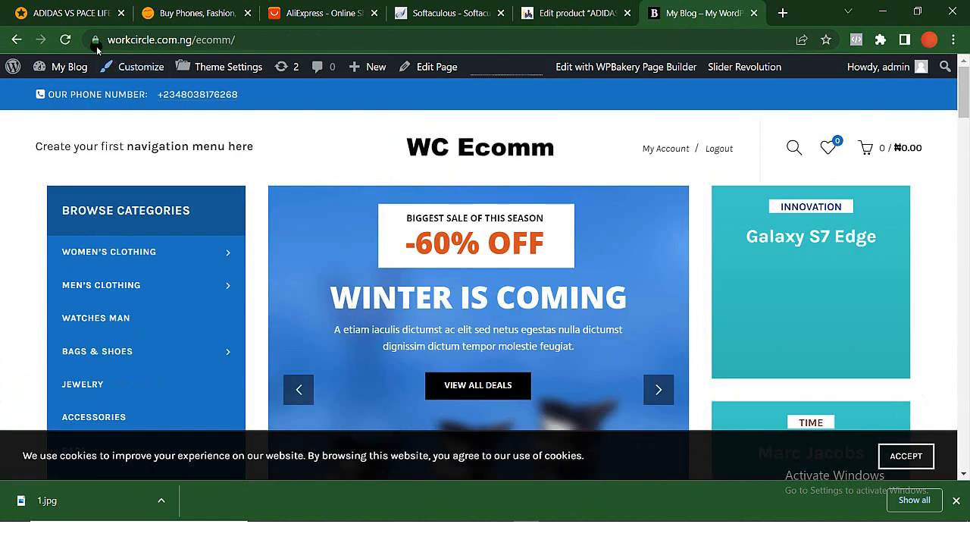
- Return to the WordPress admin and open the WooCommerce settings
{"action": "left_click", "coordinate": [560, 9]}
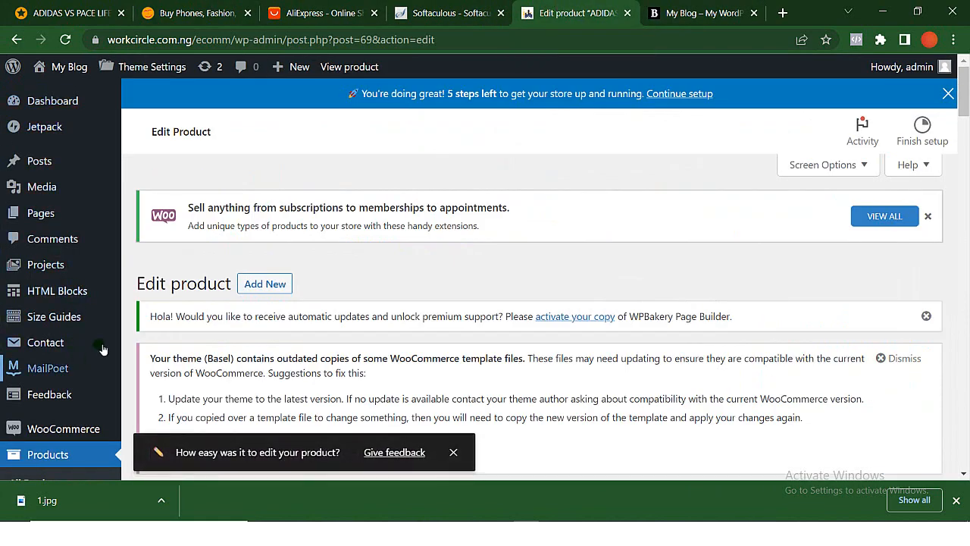
{"action": "scroll", "coordinate": [88, 386], "scroll_direction": "down", "scroll_amount": 3}
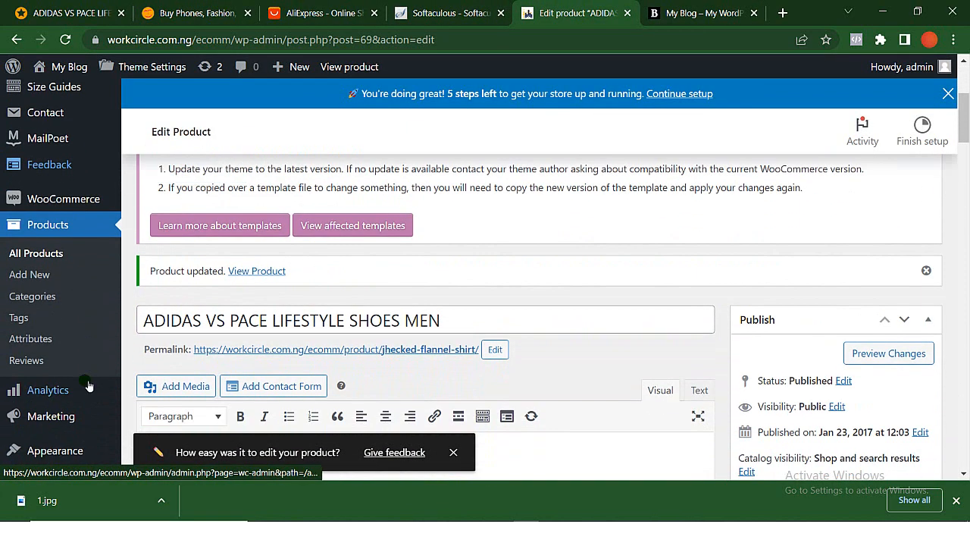
{"action": "scroll", "coordinate": [89, 386], "scroll_direction": "down", "scroll_amount": 1}
{"action": "mouse_move", "coordinate": [68, 123]}
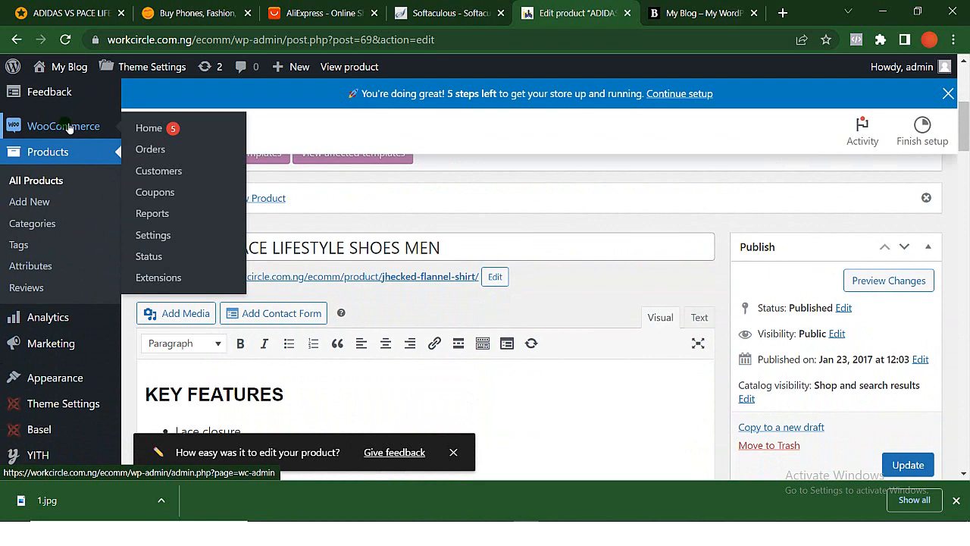
{"action": "left_click", "coordinate": [176, 241]}
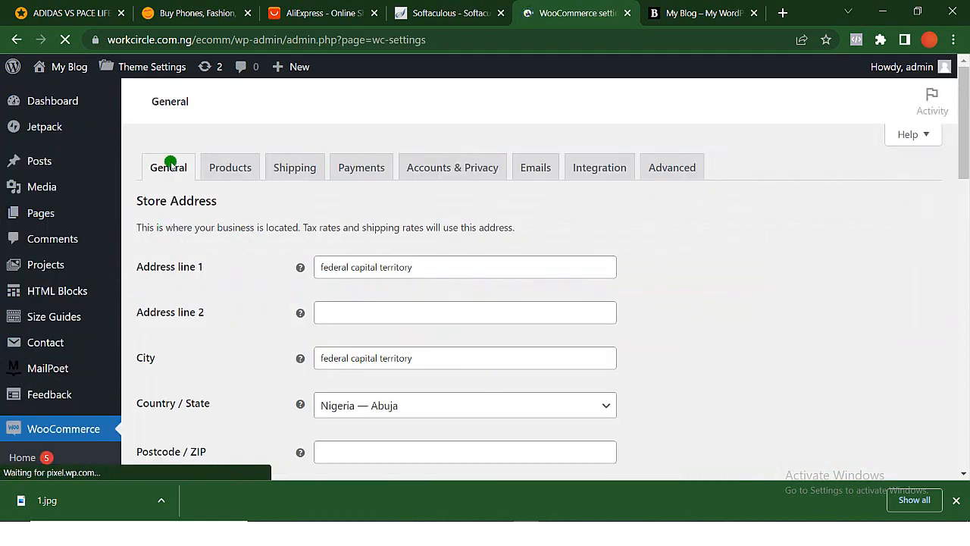
- Review the available currencies in the Currency options of the general WooCommerce settings, keeping Nigerian naira (₦)
{"action": "scroll", "coordinate": [232, 440], "scroll_direction": "down", "scroll_amount": 5}
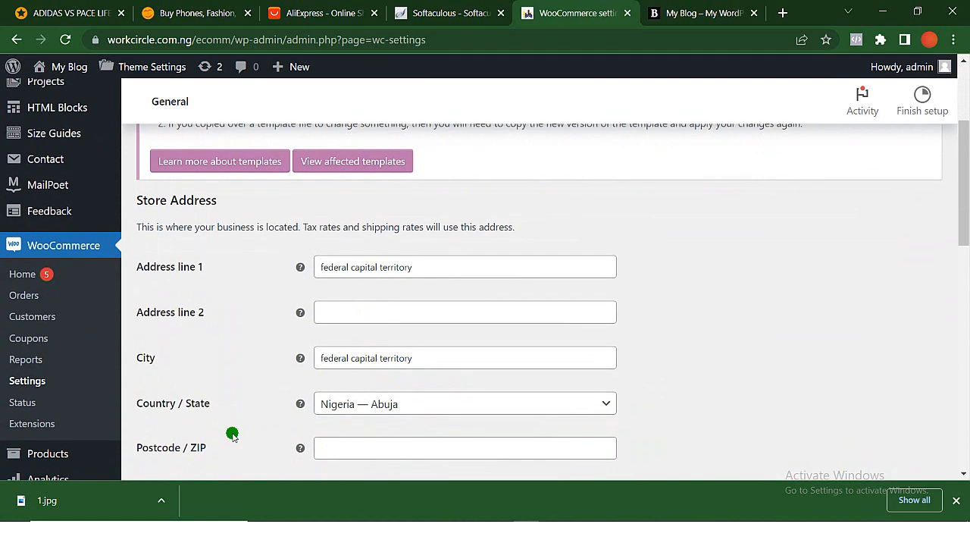
{"action": "scroll", "coordinate": [232, 433], "scroll_direction": "down", "scroll_amount": 3}
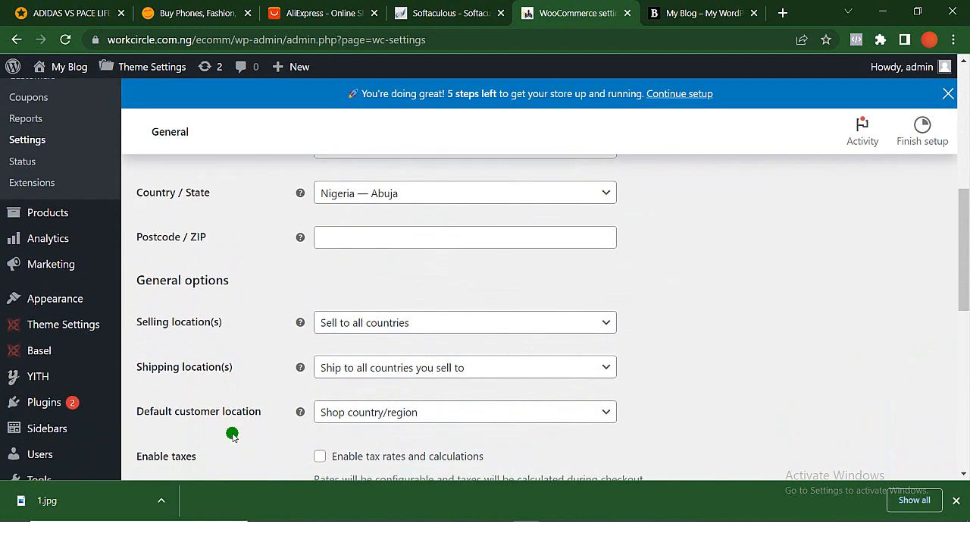
{"action": "scroll", "coordinate": [232, 433], "scroll_direction": "down", "scroll_amount": 4}
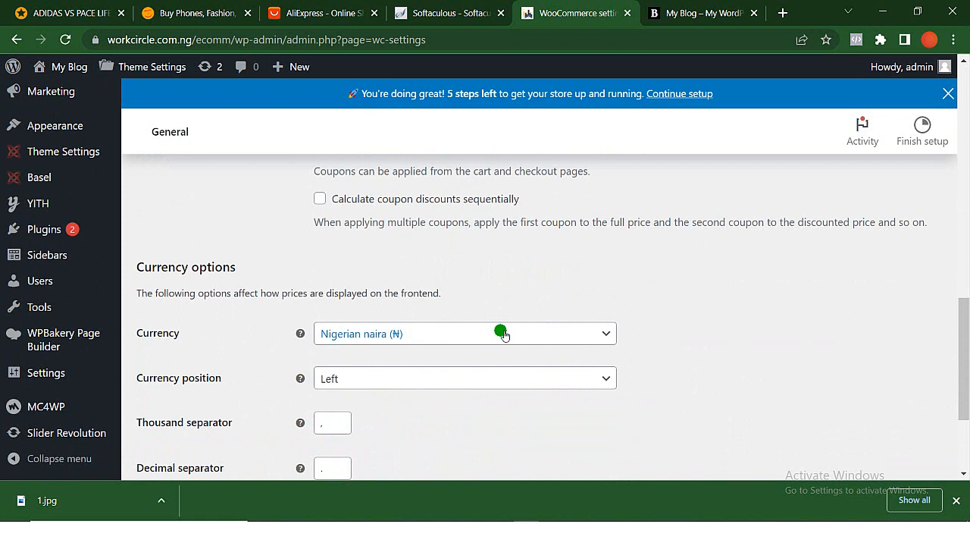
{"action": "left_click", "coordinate": [503, 334]}
{"action": "scroll", "coordinate": [433, 284], "scroll_direction": "down", "scroll_amount": 3}
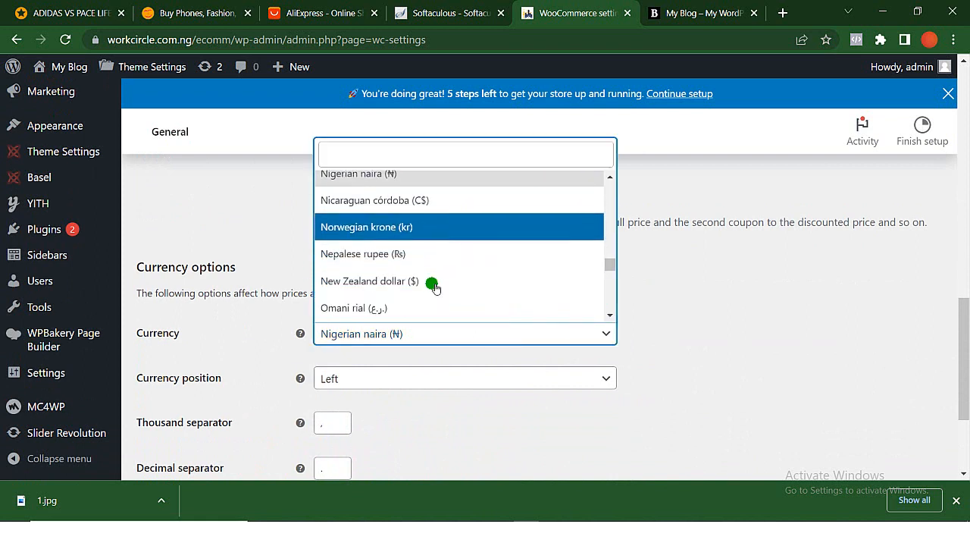
{"action": "scroll", "coordinate": [434, 286], "scroll_direction": "down", "scroll_amount": 5}
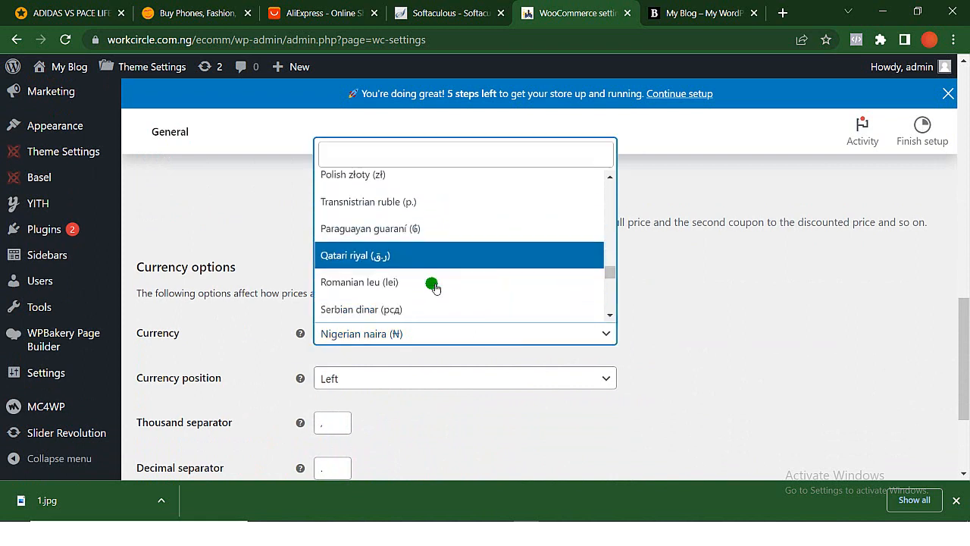
{"action": "scroll", "coordinate": [434, 287], "scroll_direction": "down", "scroll_amount": 3}
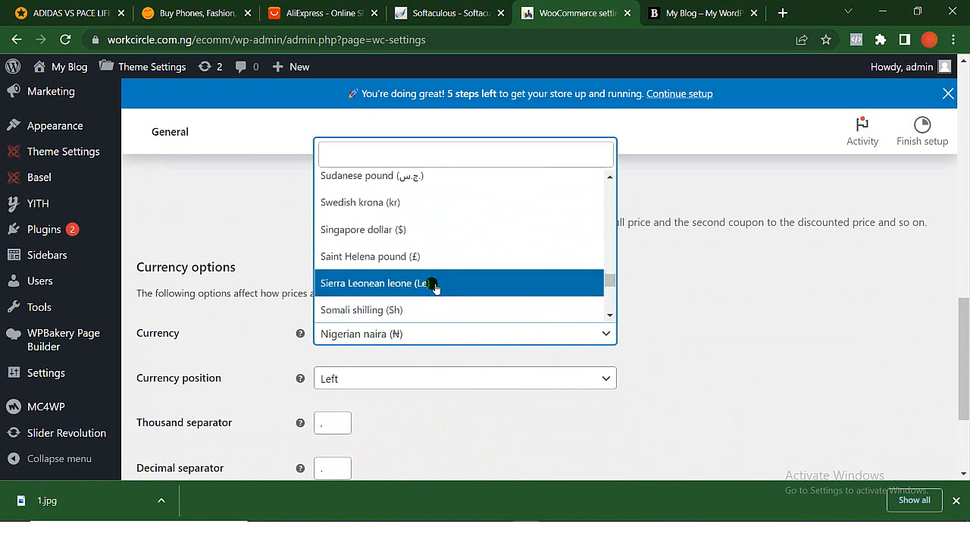
{"action": "scroll", "coordinate": [434, 287], "scroll_direction": "down", "scroll_amount": 1}
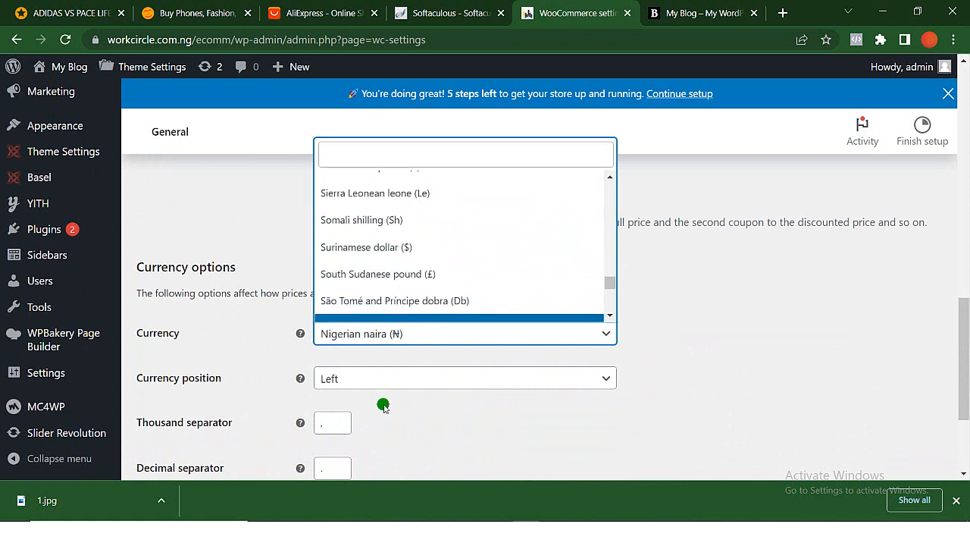
{"action": "left_click", "coordinate": [280, 338]}
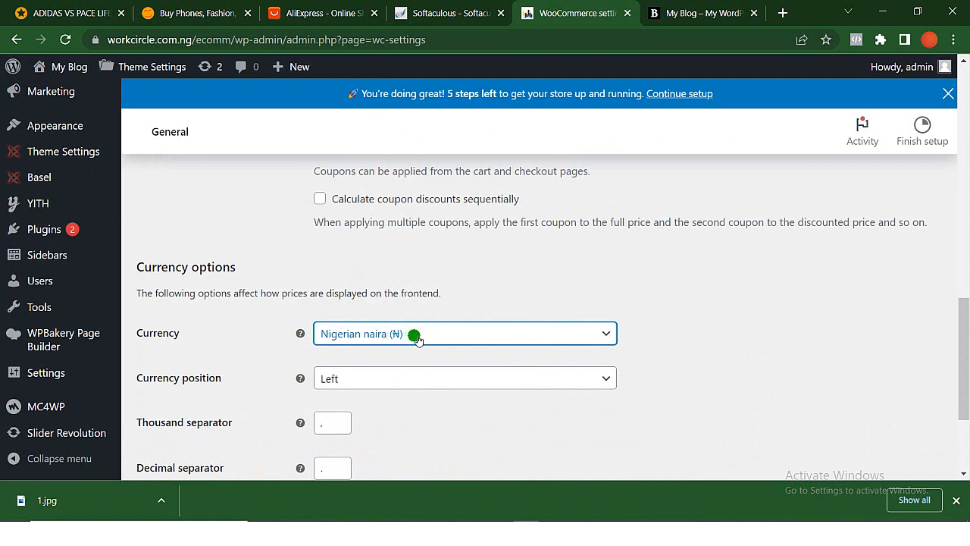
- Save the general WooCommerce settings
{"action": "scroll", "coordinate": [466, 354], "scroll_direction": "down", "scroll_amount": 2}
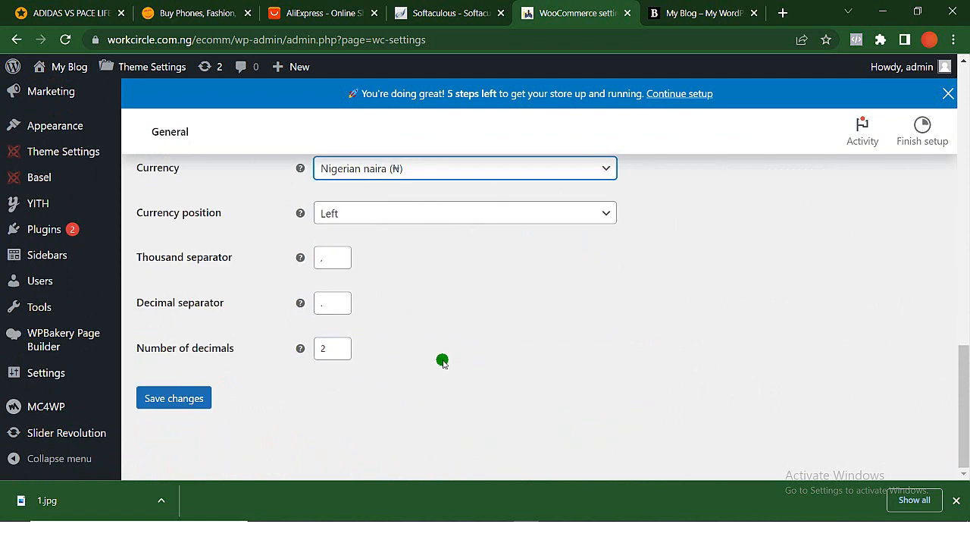
{"action": "left_click", "coordinate": [165, 399]}
{"action": "left_click", "coordinate": [167, 399]}
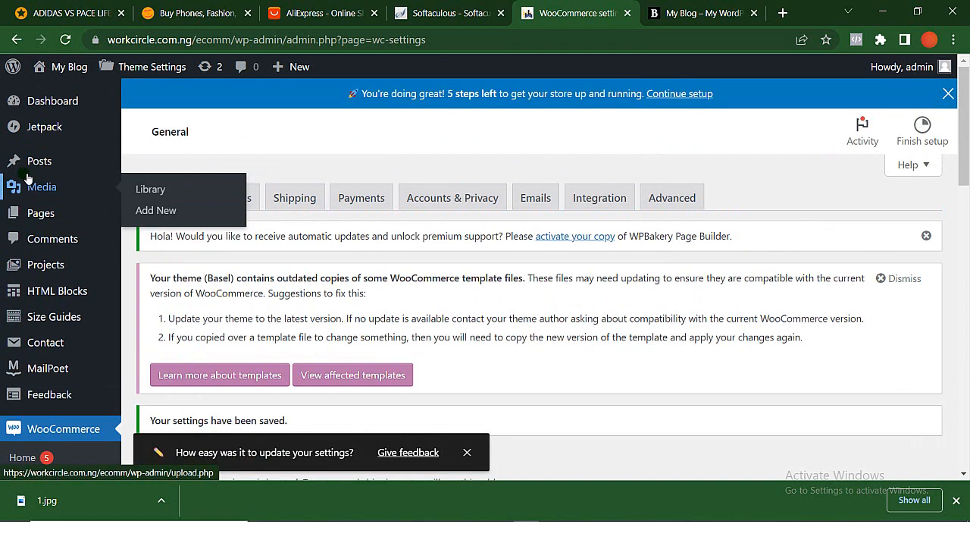
- Go to the list of all products and open ADIDAS VS PACE LIFESTYLE SHOES MEN for editing
{"action": "scroll", "coordinate": [27, 179], "scroll_direction": "down", "scroll_amount": 8}
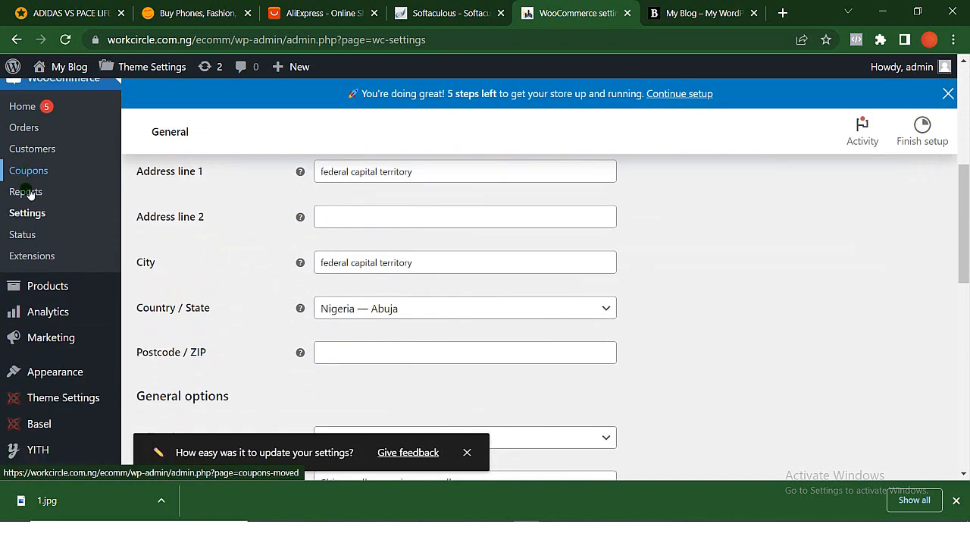
{"action": "mouse_move", "coordinate": [70, 288]}
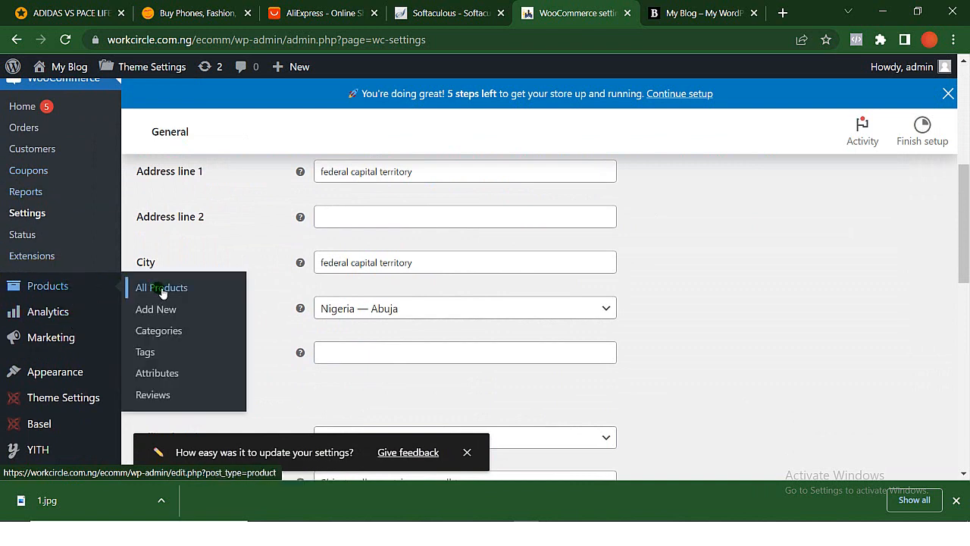
{"action": "left_click", "coordinate": [162, 293]}
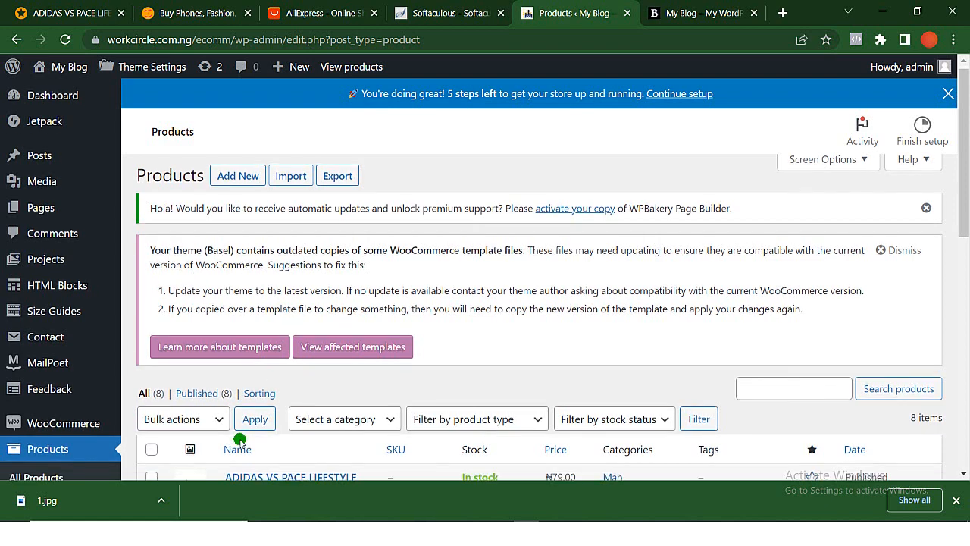
{"action": "scroll", "coordinate": [234, 446], "scroll_direction": "down", "scroll_amount": 3}
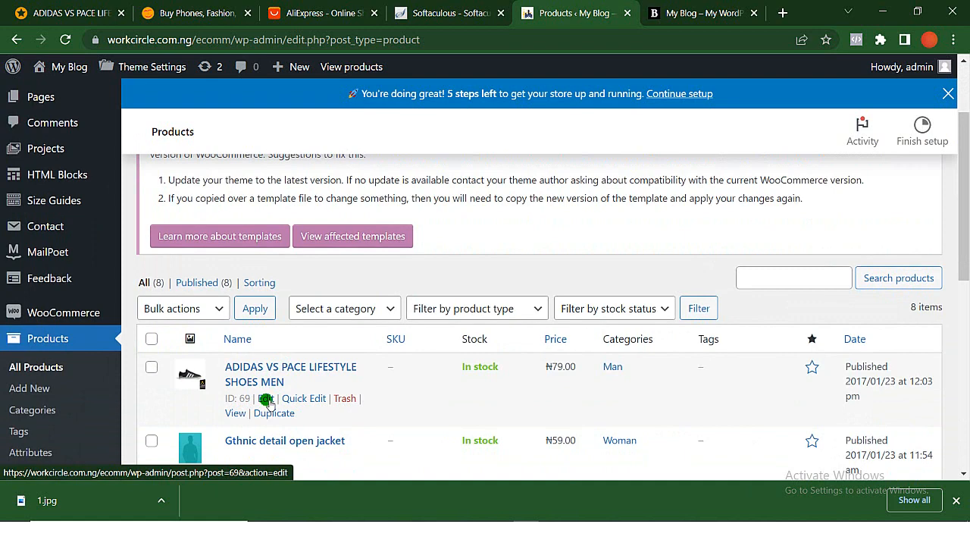
{"action": "left_click", "coordinate": [266, 400]}
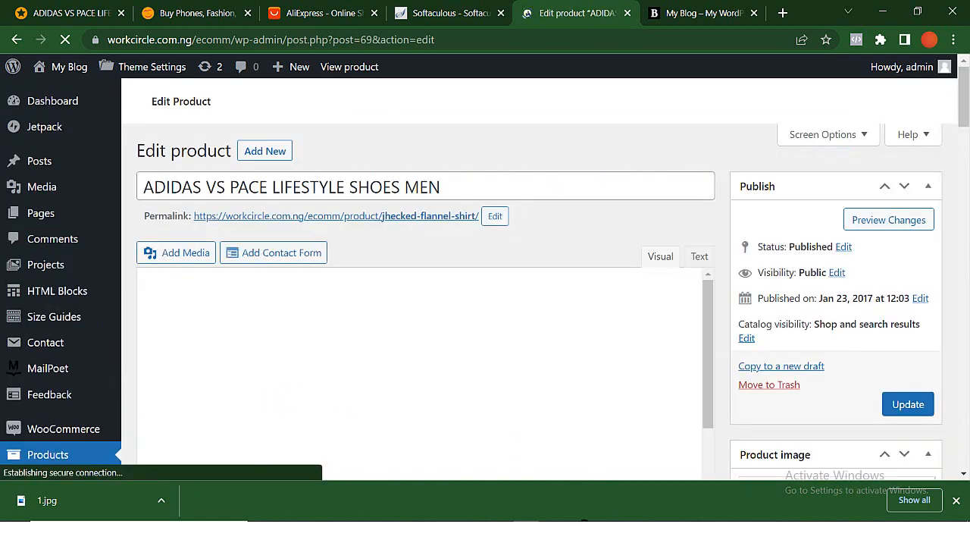
- Assign the shoe product to the Shoes category in addition to Man
{"action": "scroll", "coordinate": [820, 305], "scroll_direction": "down", "scroll_amount": 4}
{"action": "scroll", "coordinate": [820, 305], "scroll_direction": "down", "scroll_amount": 4}
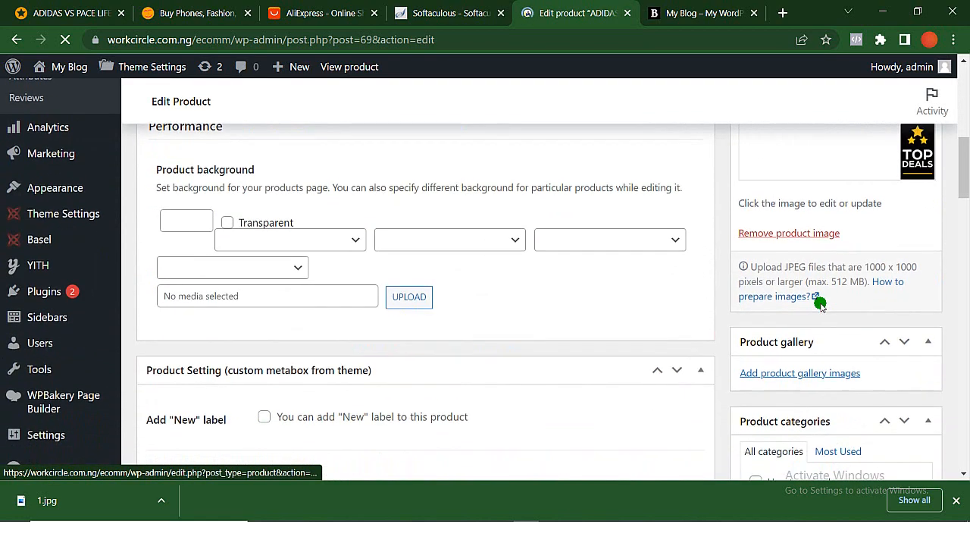
{"action": "scroll", "coordinate": [820, 305], "scroll_direction": "up", "scroll_amount": 6}
{"action": "scroll", "coordinate": [822, 305], "scroll_direction": "down", "scroll_amount": 1}
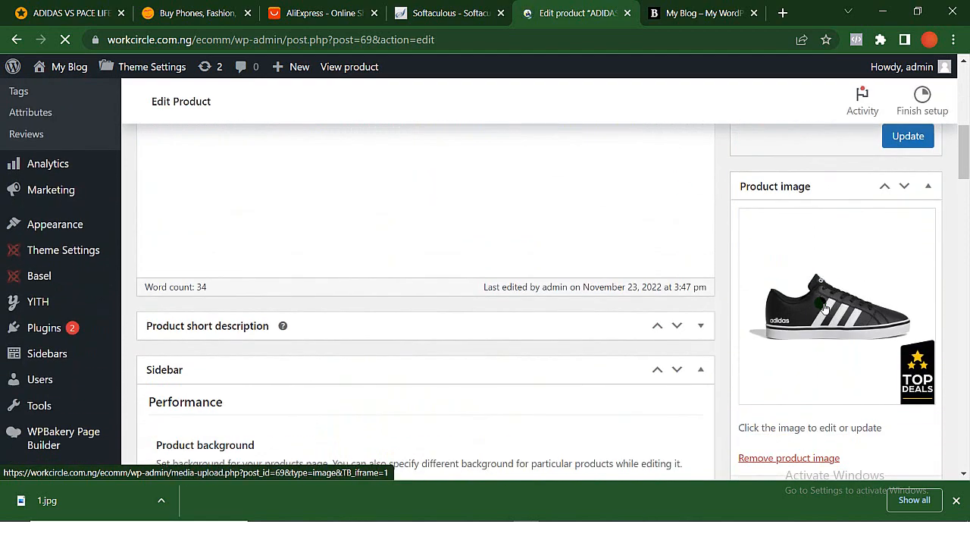
{"action": "scroll", "coordinate": [824, 307], "scroll_direction": "up", "scroll_amount": 2}
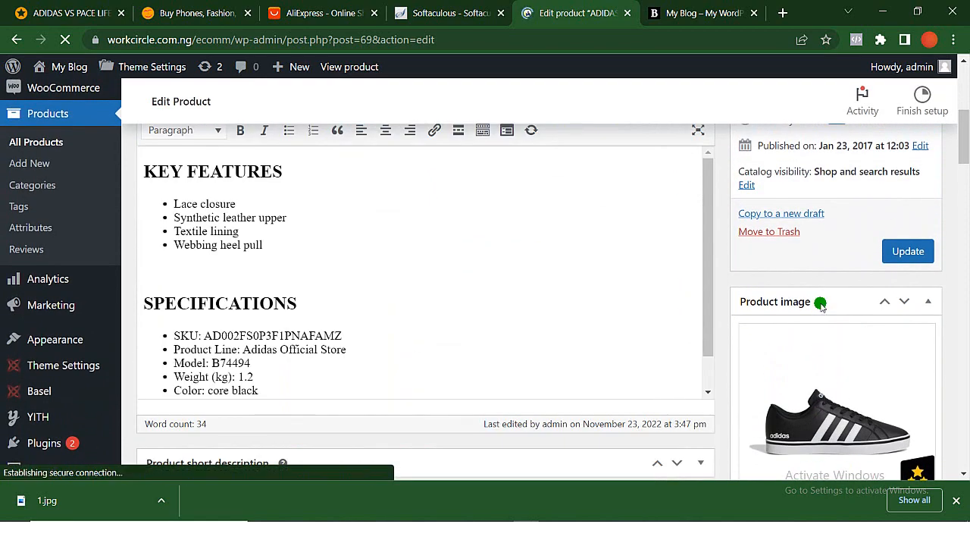
{"action": "scroll", "coordinate": [823, 305], "scroll_direction": "up", "scroll_amount": 3}
{"action": "scroll", "coordinate": [822, 305], "scroll_direction": "down", "scroll_amount": 6}
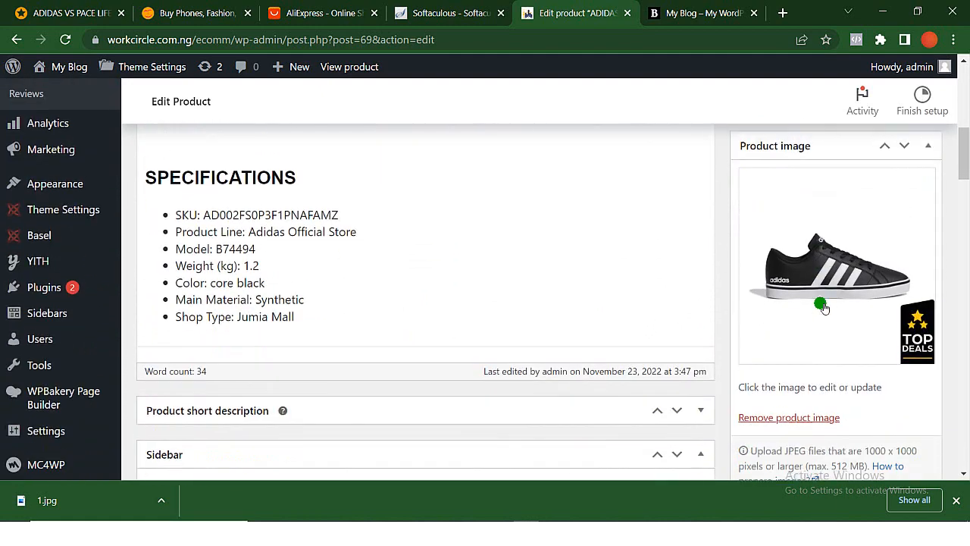
{"action": "scroll", "coordinate": [822, 305], "scroll_direction": "down", "scroll_amount": 4}
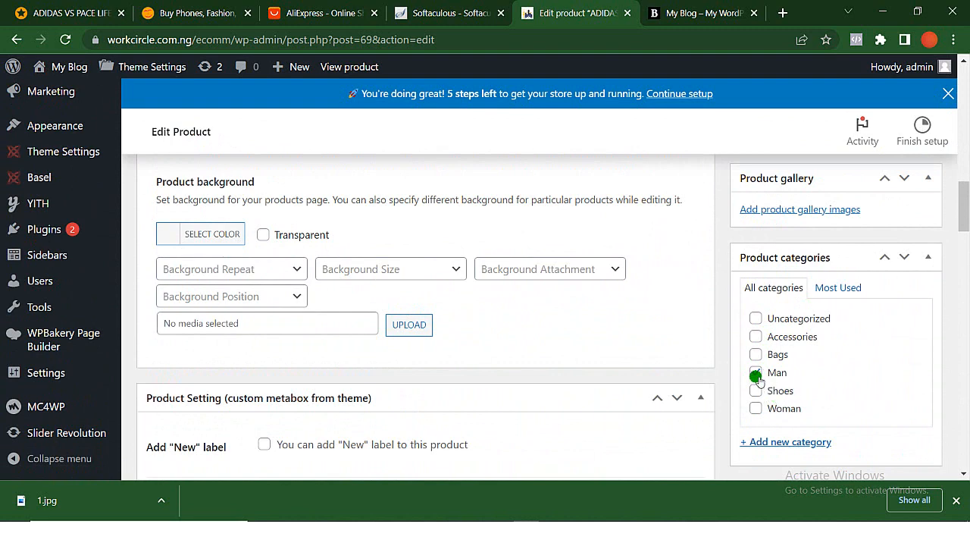
{"action": "scroll", "coordinate": [758, 379], "scroll_direction": "down", "scroll_amount": 1}
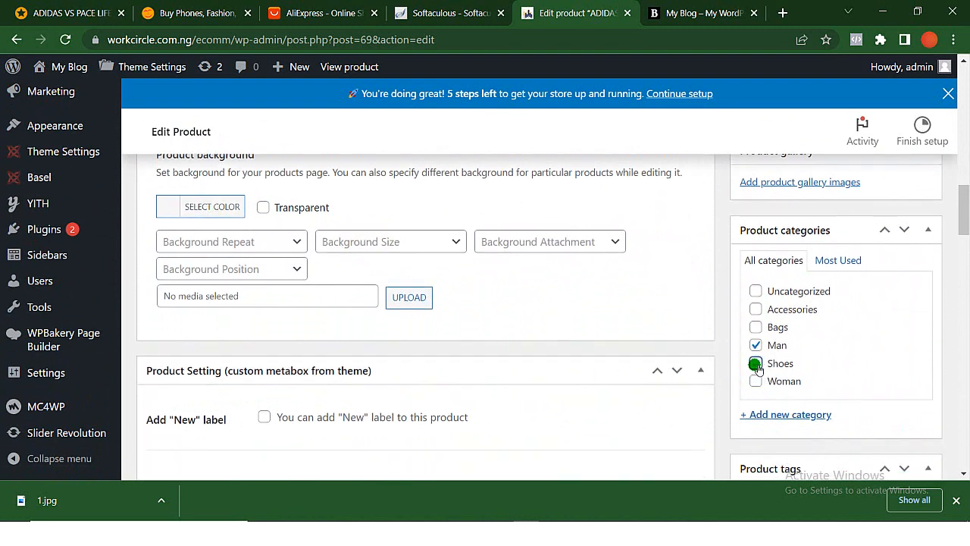
{"action": "left_click", "coordinate": [755, 364]}
- Review the product's categories, tags, image and gallery sections in the product editor
{"action": "scroll", "coordinate": [754, 366], "scroll_direction": "down", "scroll_amount": 1}
{"action": "scroll", "coordinate": [761, 363], "scroll_direction": "up", "scroll_amount": 1}
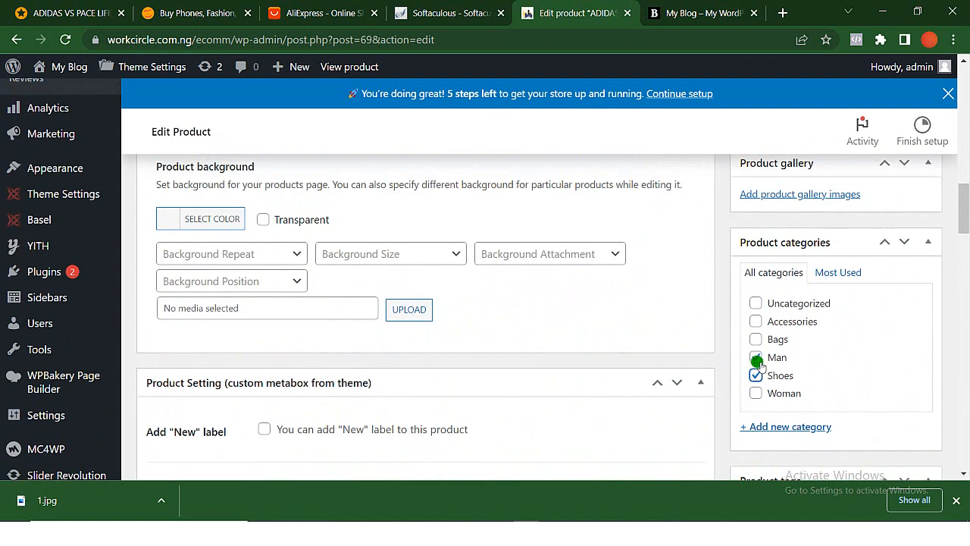
{"action": "scroll", "coordinate": [797, 394], "scroll_direction": "down", "scroll_amount": 1}
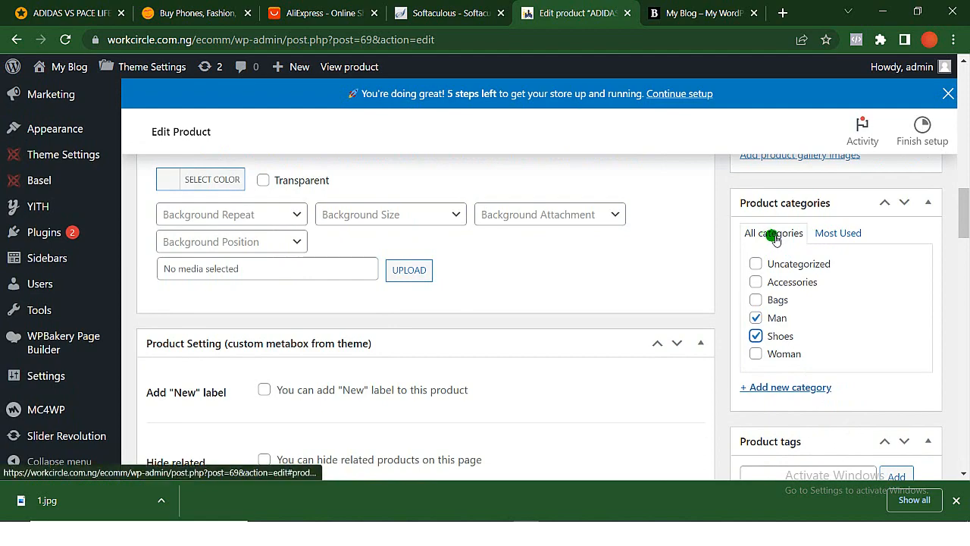
{"action": "scroll", "coordinate": [808, 341], "scroll_direction": "down", "scroll_amount": 3}
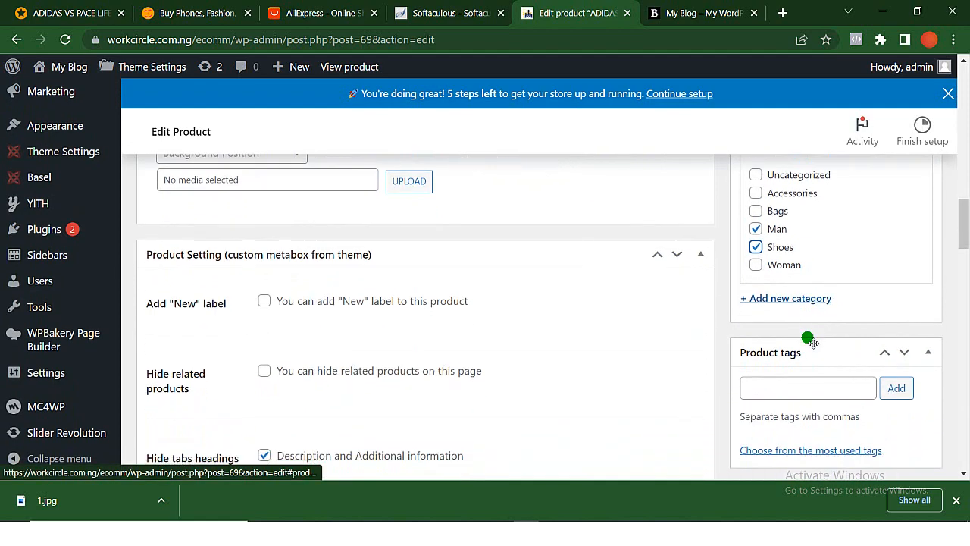
{"action": "scroll", "coordinate": [807, 338], "scroll_direction": "down", "scroll_amount": 2}
{"action": "scroll", "coordinate": [808, 338], "scroll_direction": "up", "scroll_amount": 15}
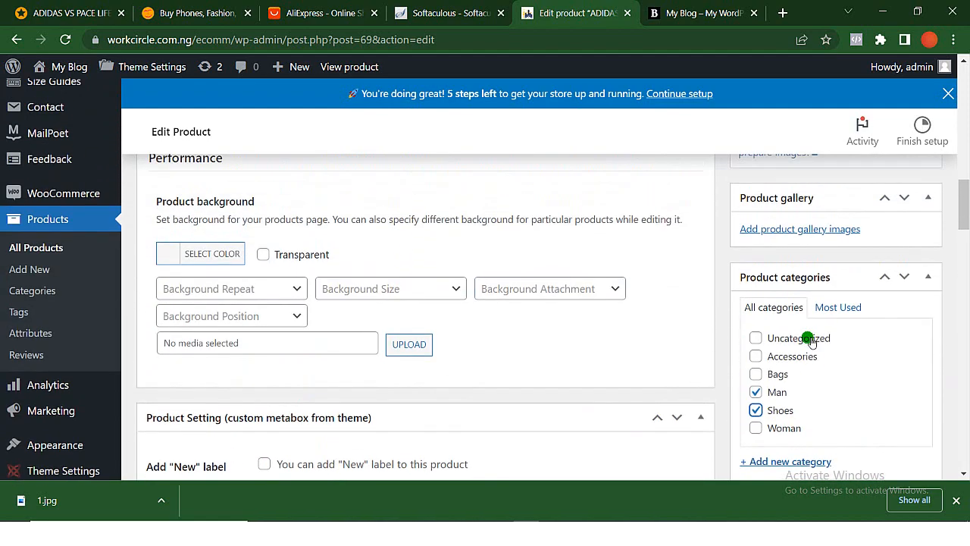
{"action": "scroll", "coordinate": [807, 340], "scroll_direction": "up", "scroll_amount": 3}
{"action": "scroll", "coordinate": [808, 340], "scroll_direction": "down", "scroll_amount": 8}
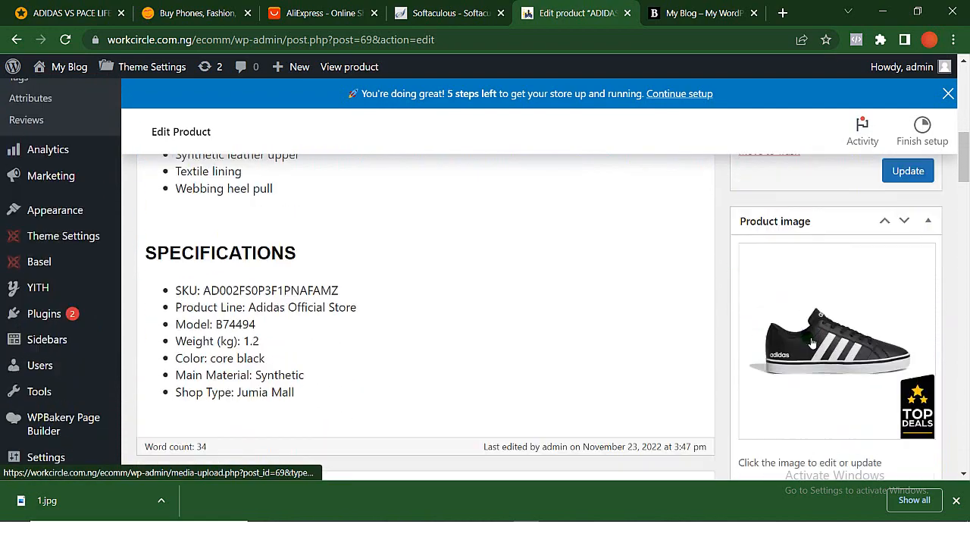
{"action": "scroll", "coordinate": [807, 340], "scroll_direction": "down", "scroll_amount": 2}
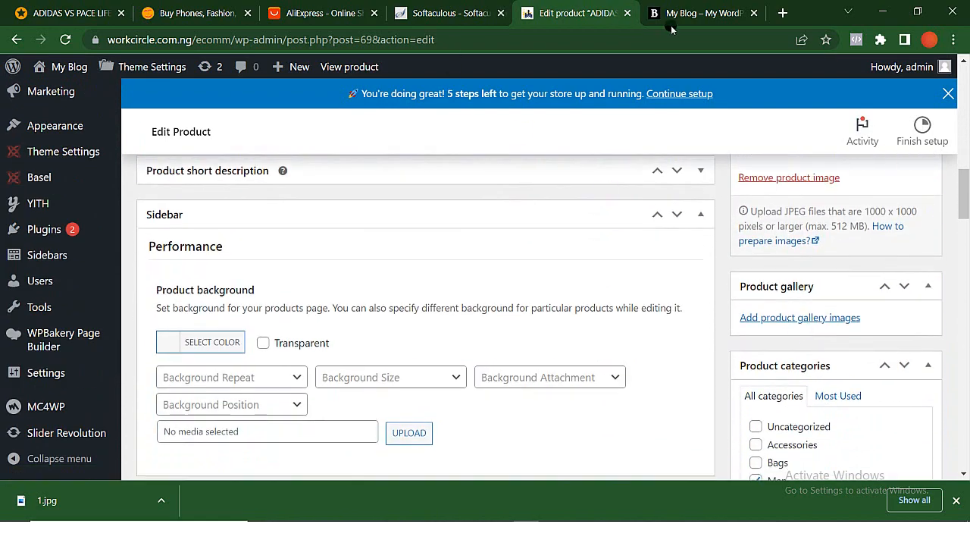
- Compare the product listings and prices on the storefront homepage with the Jumia shoe page and the Konga homepage
{"action": "left_click", "coordinate": [670, 9]}
{"action": "scroll", "coordinate": [496, 227], "scroll_direction": "down", "scroll_amount": 10}
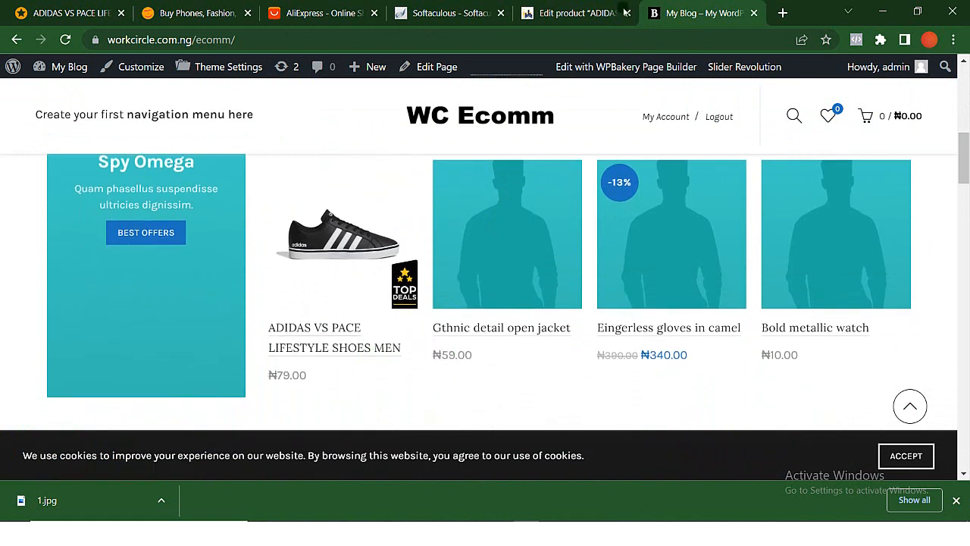
{"action": "left_click", "coordinate": [75, 10]}
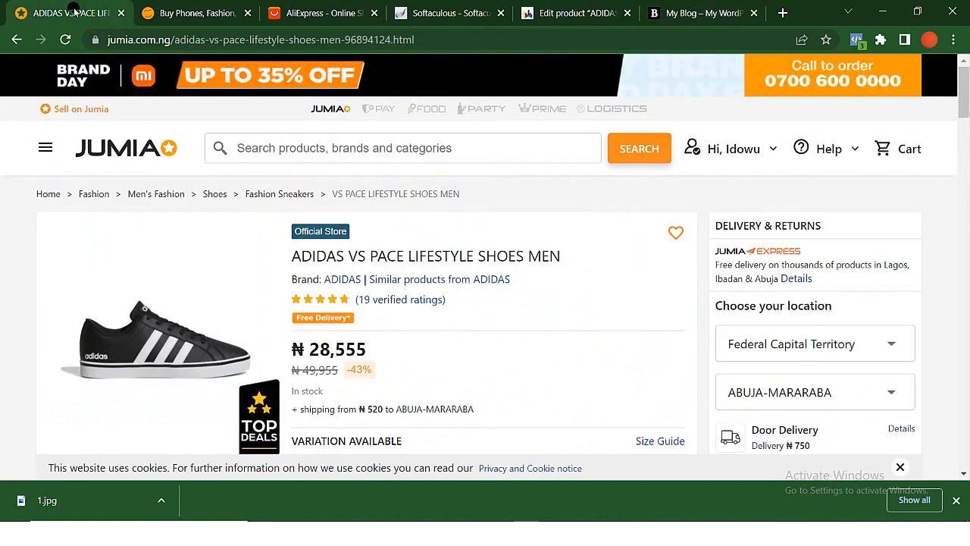
{"action": "left_click", "coordinate": [203, 13]}
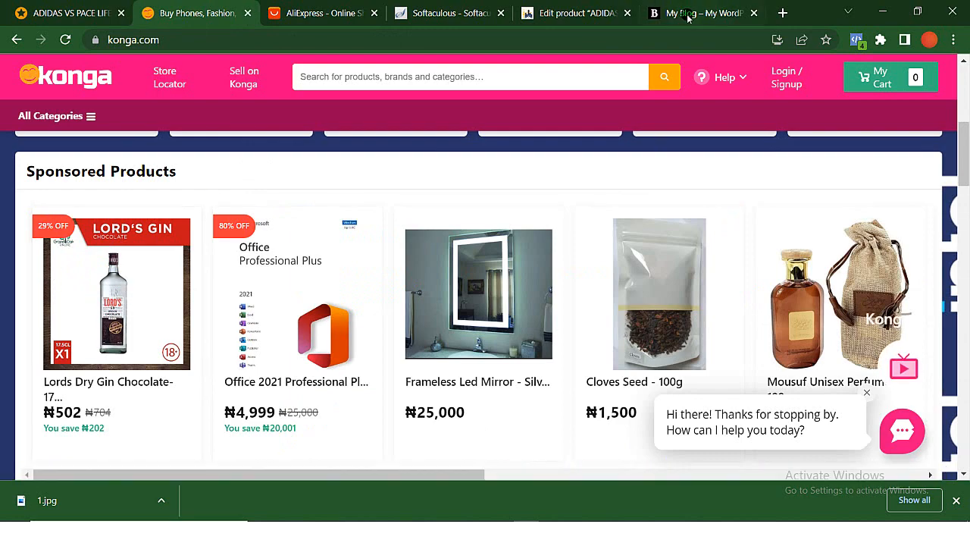
- Return to the WordPress product editor and go to the general price fields in the Product data section
{"action": "left_click", "coordinate": [567, 13]}
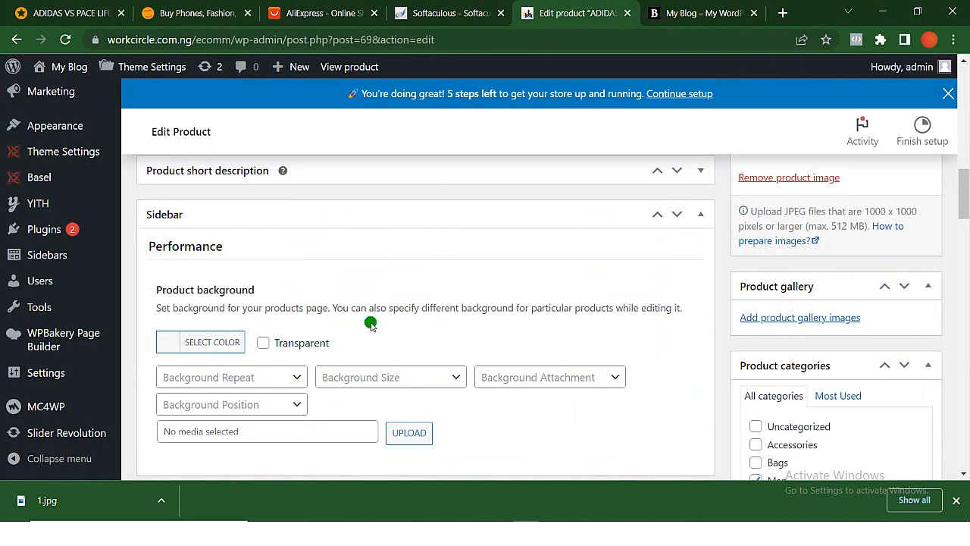
{"action": "scroll", "coordinate": [370, 323], "scroll_direction": "down", "scroll_amount": 20}
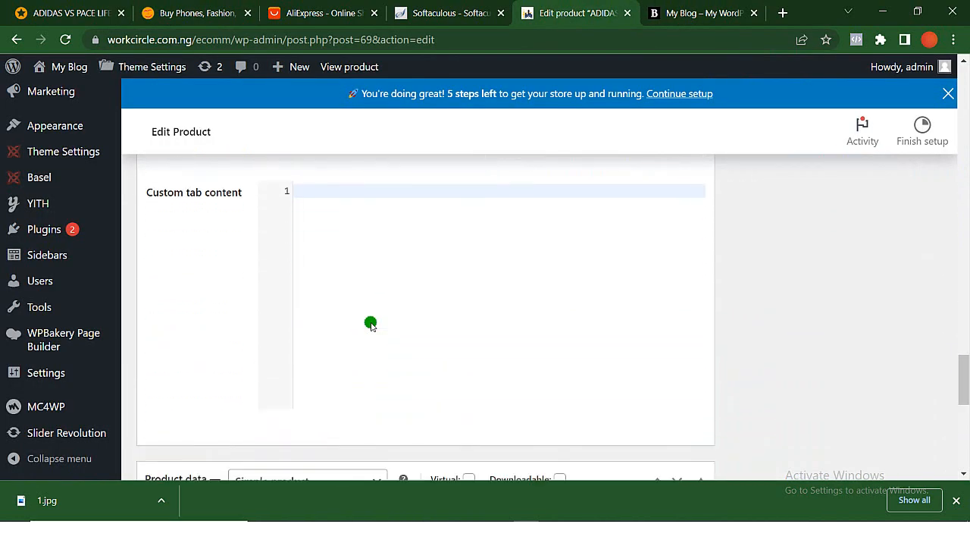
{"action": "scroll", "coordinate": [371, 322], "scroll_direction": "down", "scroll_amount": 5}
{"action": "scroll", "coordinate": [371, 322], "scroll_direction": "up", "scroll_amount": 2}
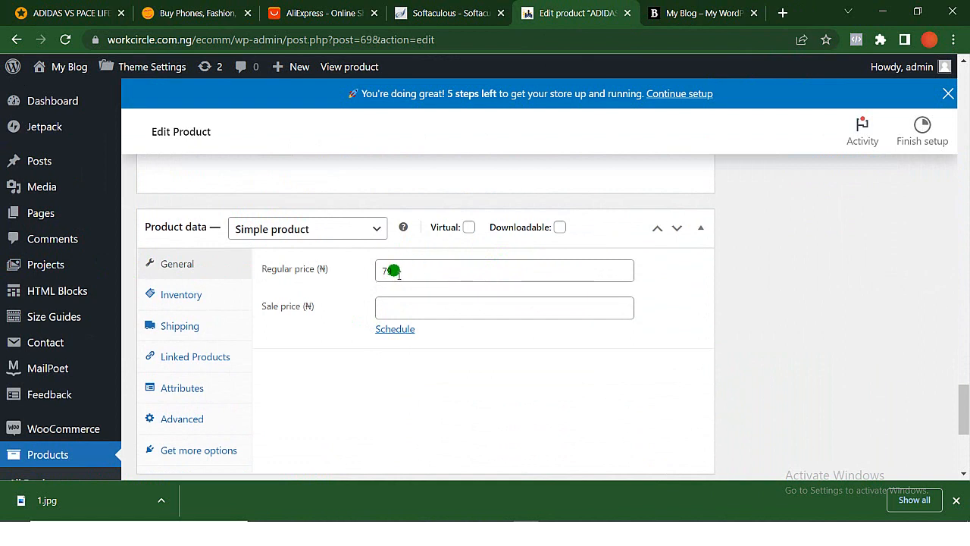
- Set the Adidas shoe product's sale price to 50 naira and update the product
{"action": "left_click", "coordinate": [388, 309]}
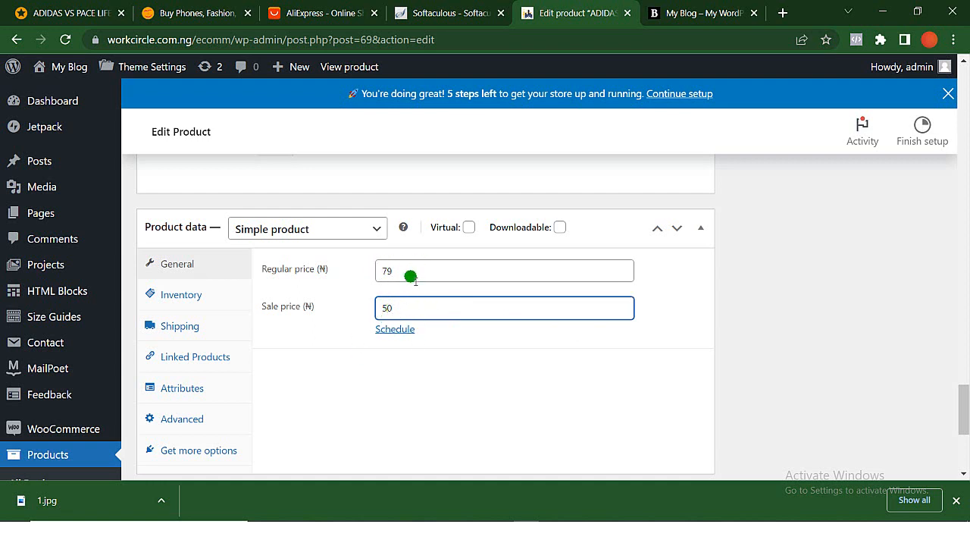
{"action": "scroll", "coordinate": [447, 326], "scroll_direction": "down", "scroll_amount": 3}
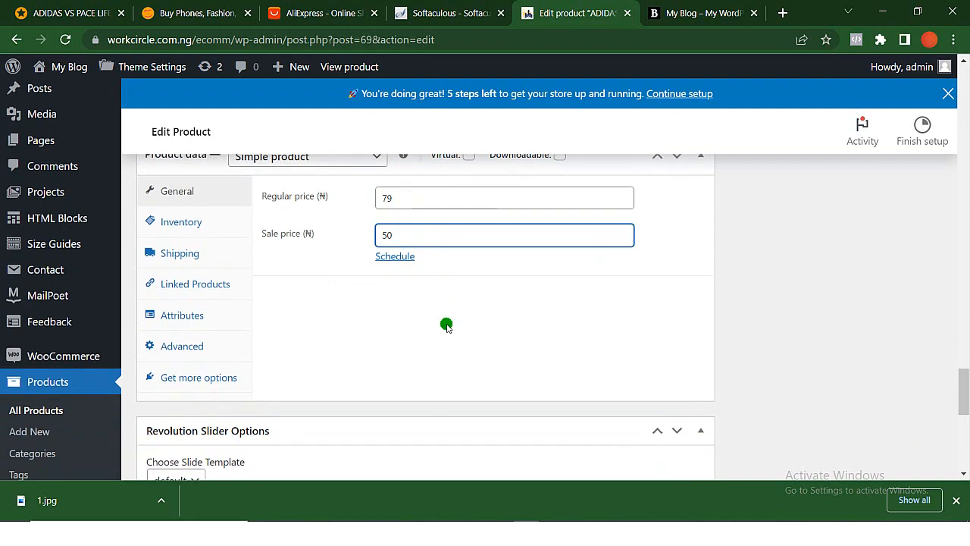
{"action": "scroll", "coordinate": [446, 326], "scroll_direction": "down", "scroll_amount": 2}
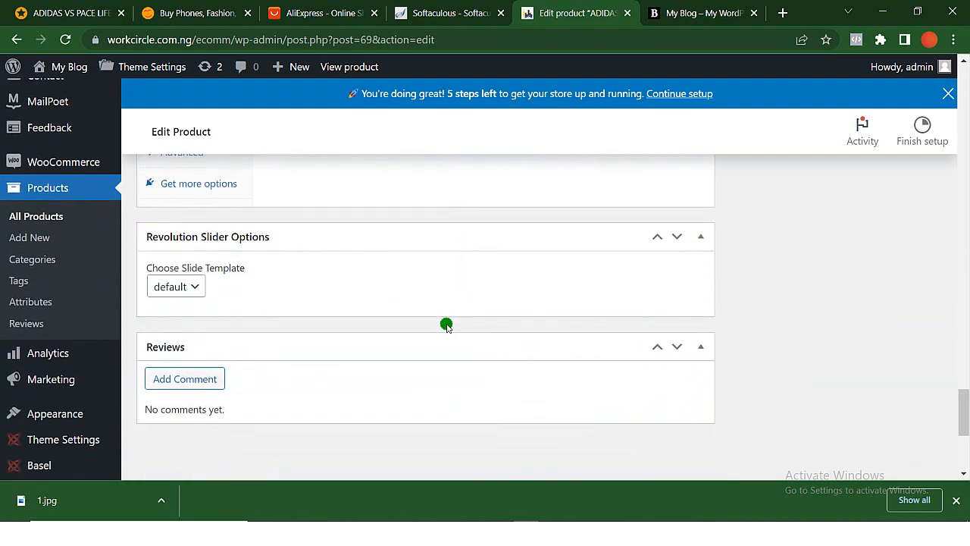
{"action": "scroll", "coordinate": [864, 270], "scroll_direction": "up", "scroll_amount": 20}
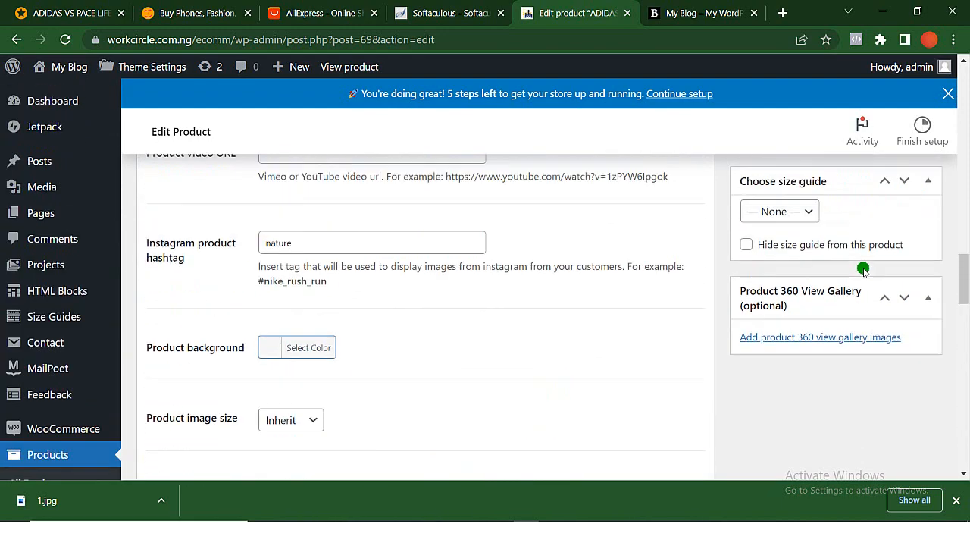
{"action": "scroll", "coordinate": [864, 270], "scroll_direction": "up", "scroll_amount": 15}
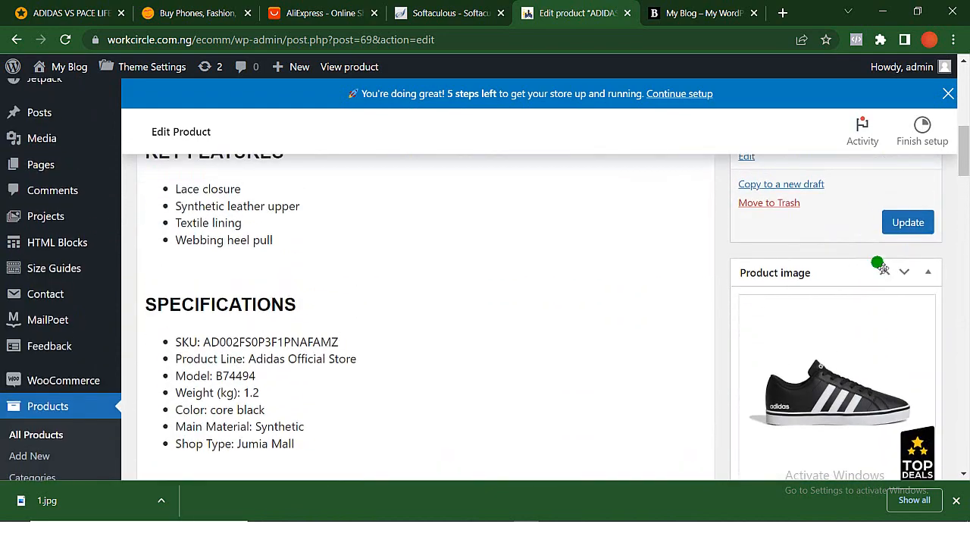
{"action": "left_click", "coordinate": [908, 222]}
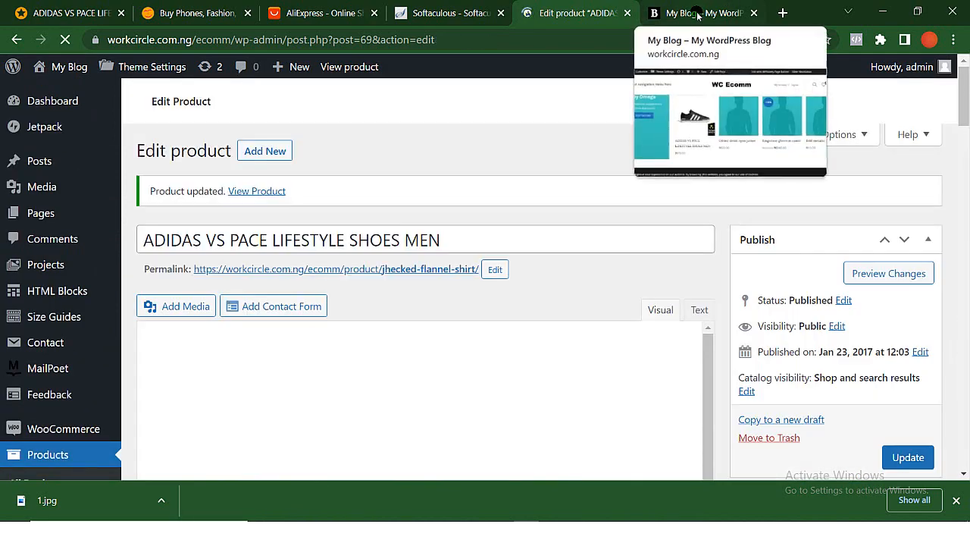
- Reload the storefront homepage and check the Adidas shoe's discount badge and sale price
{"action": "left_click", "coordinate": [699, 13]}
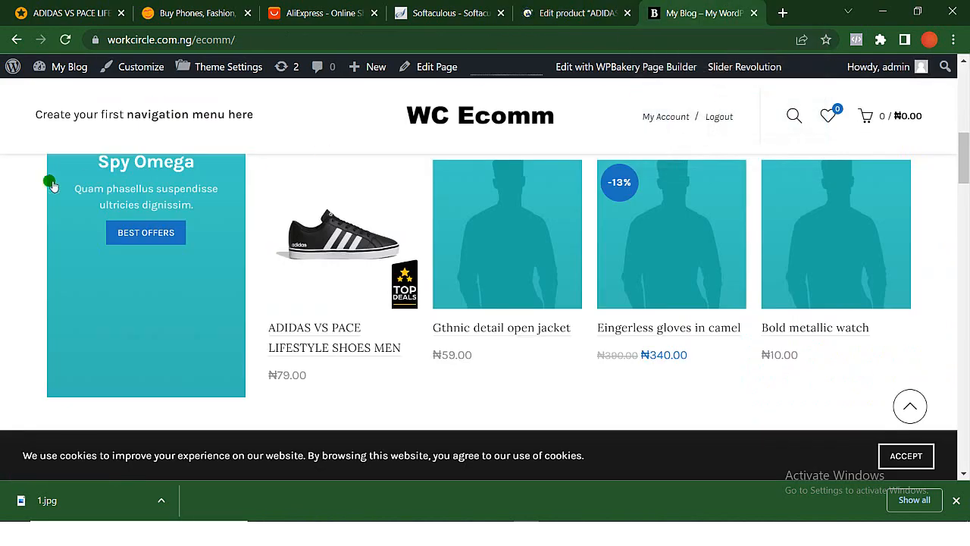
{"action": "left_click", "coordinate": [65, 39]}
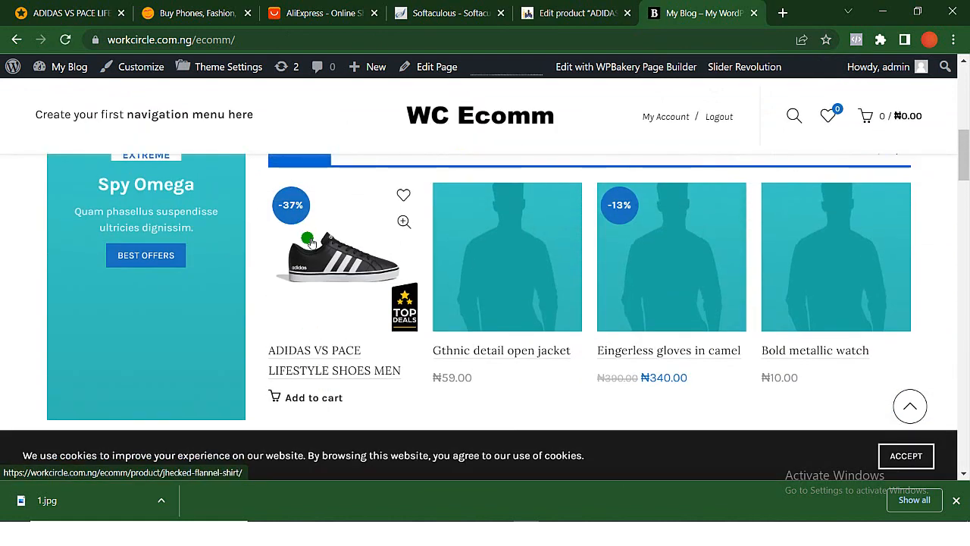
{"action": "scroll", "coordinate": [319, 253], "scroll_direction": "down", "scroll_amount": 2}
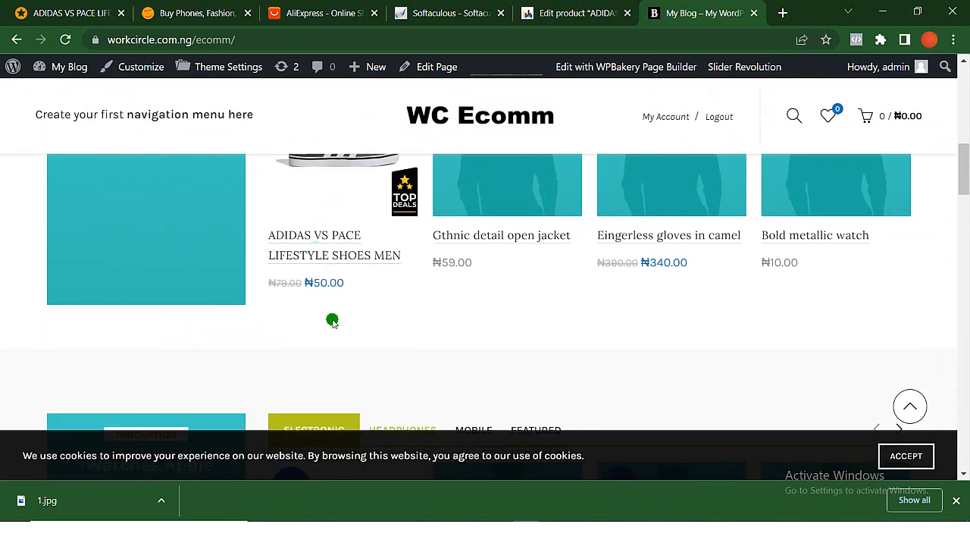
{"action": "mouse_move", "coordinate": [295, 288]}
{"action": "scroll", "coordinate": [333, 264], "scroll_direction": "up", "scroll_amount": 3}
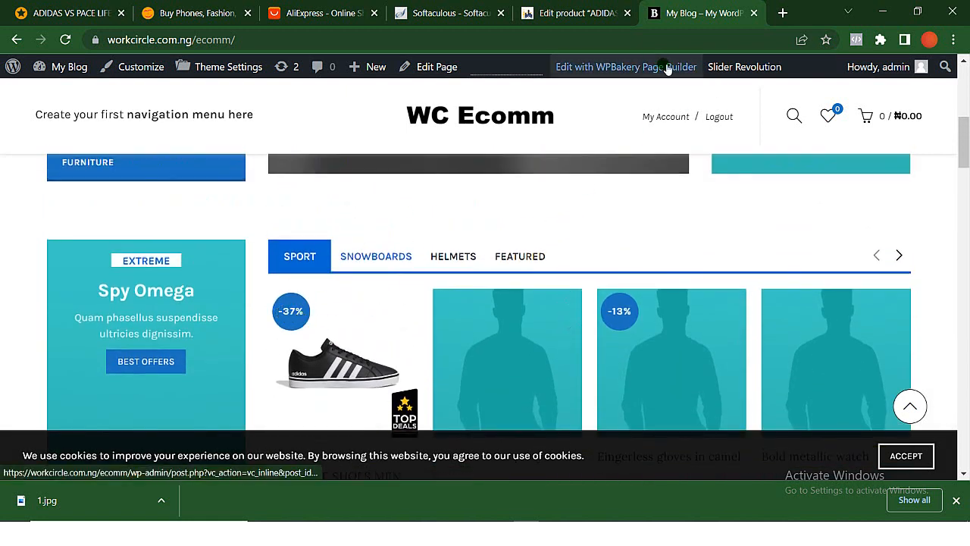
- Return to the WordPress admin and open the "Gthnic detail open jacket" product for editing from the full product list
{"action": "left_click", "coordinate": [570, 12]}
{"action": "scroll", "coordinate": [450, 286], "scroll_direction": "down", "scroll_amount": 2}
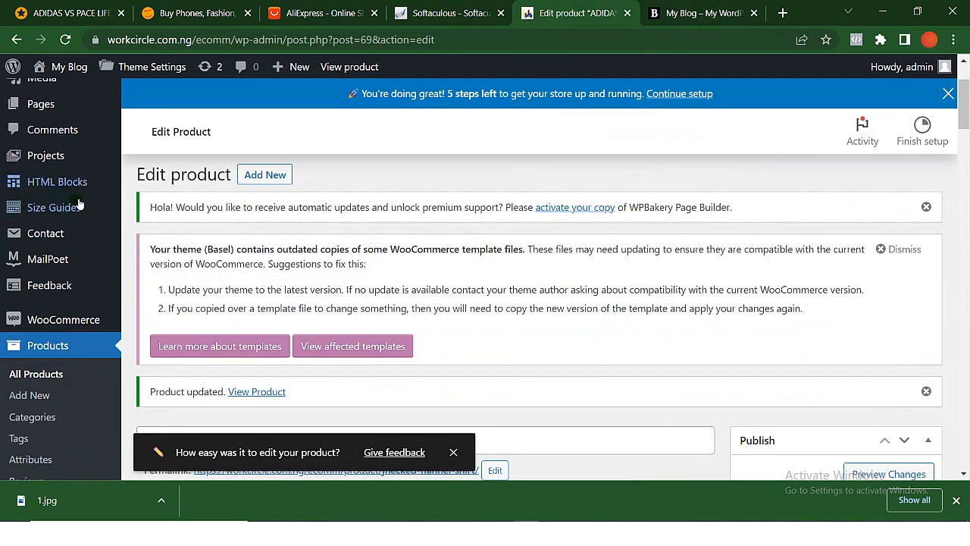
{"action": "scroll", "coordinate": [83, 208], "scroll_direction": "up", "scroll_amount": 2}
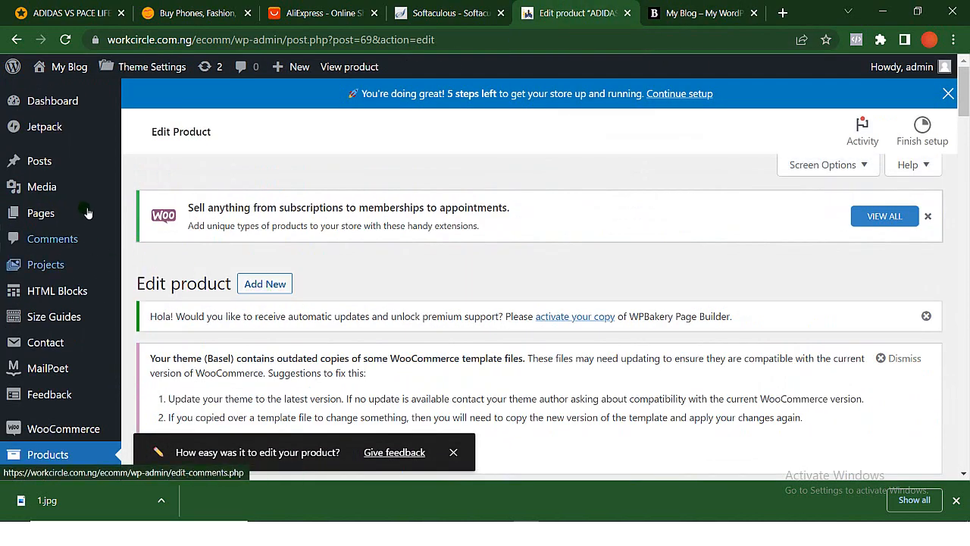
{"action": "scroll", "coordinate": [61, 368], "scroll_direction": "down", "scroll_amount": 2}
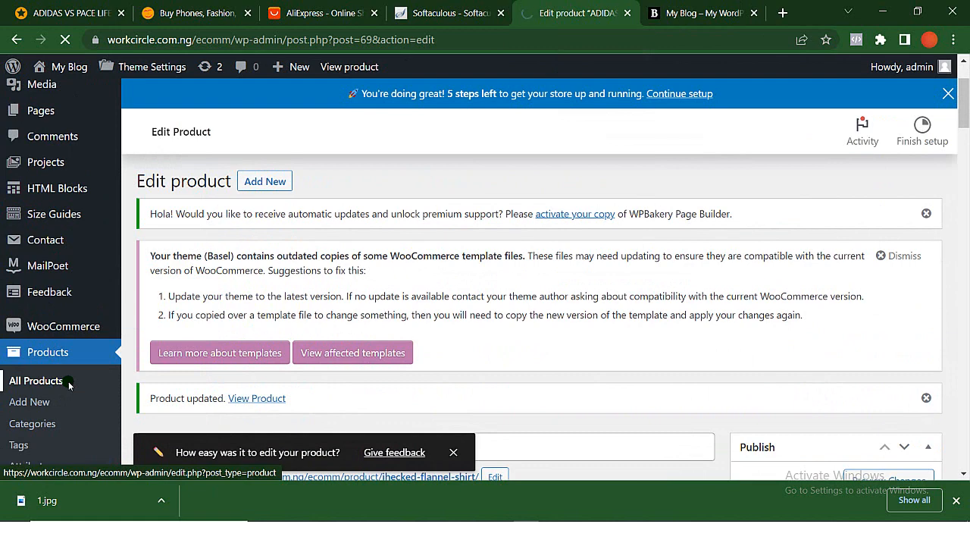
{"action": "left_click", "coordinate": [69, 385]}
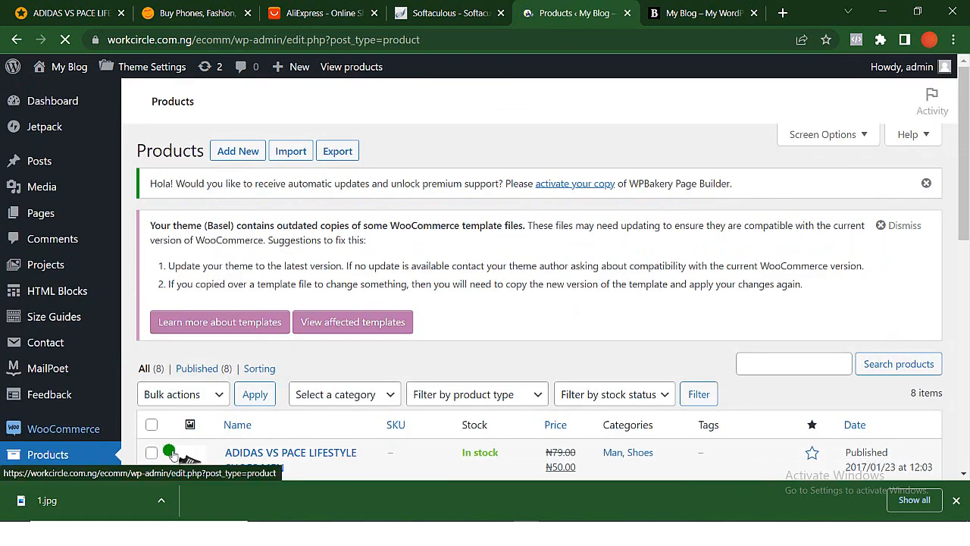
{"action": "scroll", "coordinate": [256, 386], "scroll_direction": "down", "scroll_amount": 2}
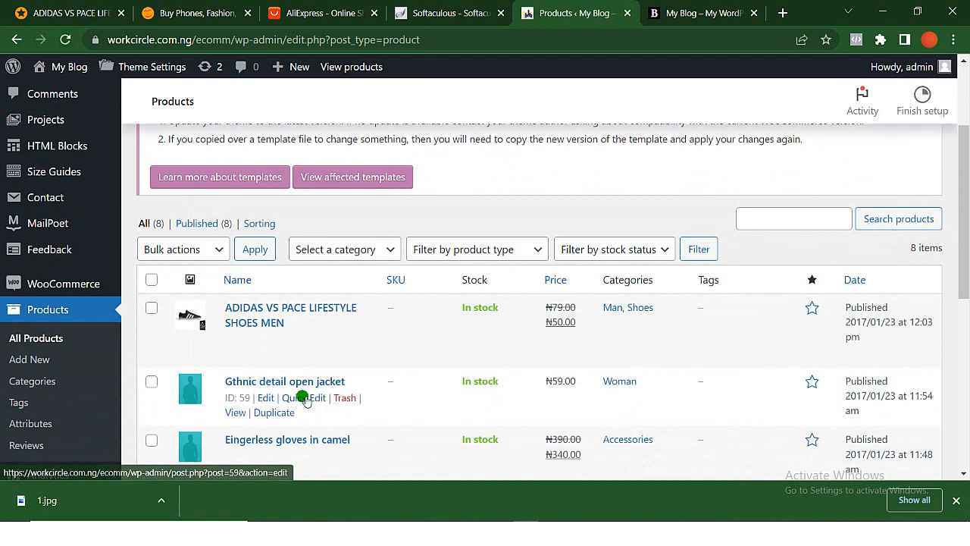
{"action": "left_click", "coordinate": [265, 397]}
- Switch to Jumia, return to its homepage and open the XIAOMI A1 Plus phone from the Xiaomi Official Store section
{"action": "left_click", "coordinate": [69, 13]}
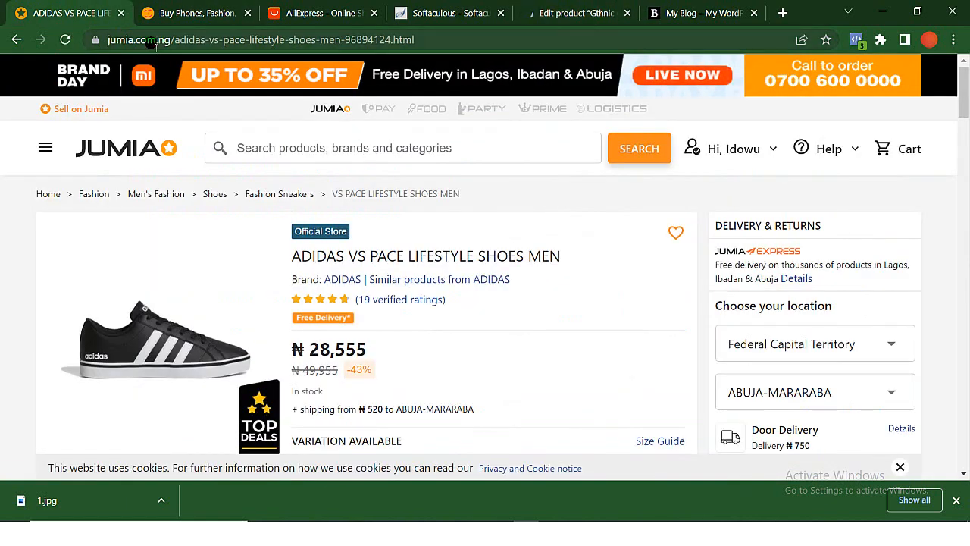
{"action": "left_click", "coordinate": [13, 38]}
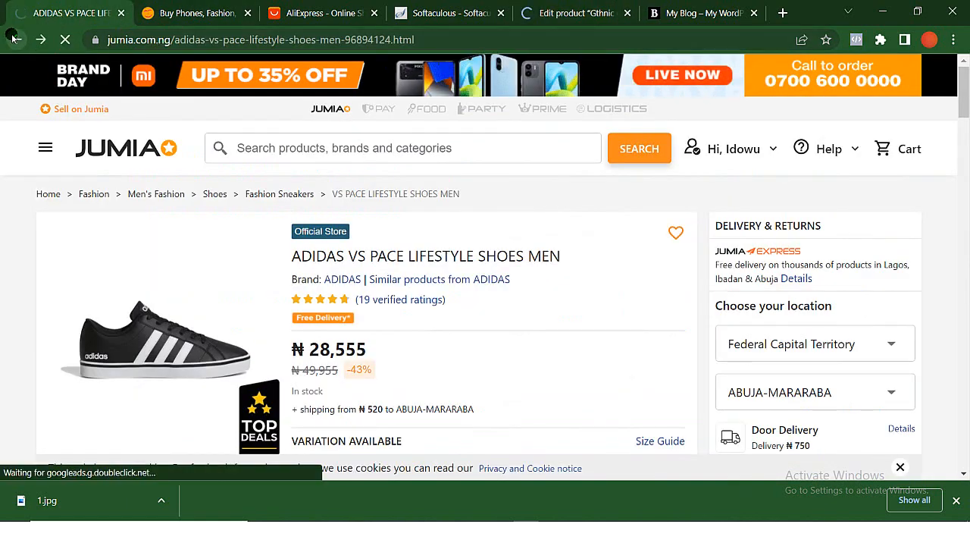
{"action": "scroll", "coordinate": [254, 261], "scroll_direction": "up", "scroll_amount": 3}
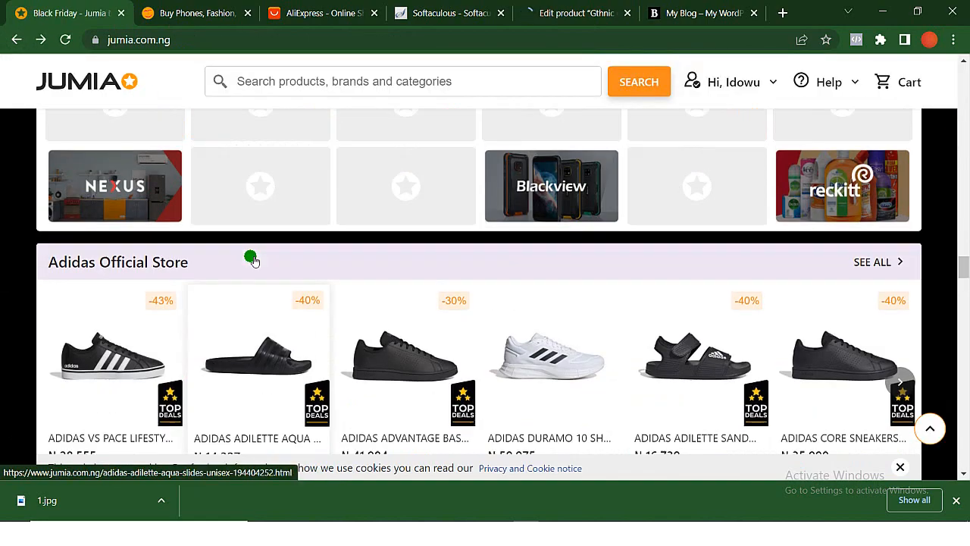
{"action": "scroll", "coordinate": [254, 261], "scroll_direction": "up", "scroll_amount": 15}
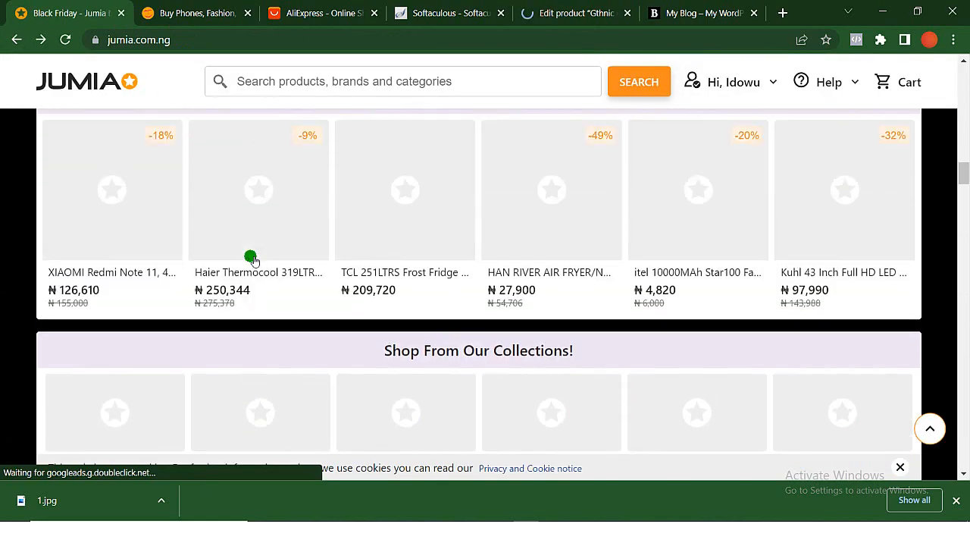
{"action": "scroll", "coordinate": [251, 258], "scroll_direction": "up", "scroll_amount": 8}
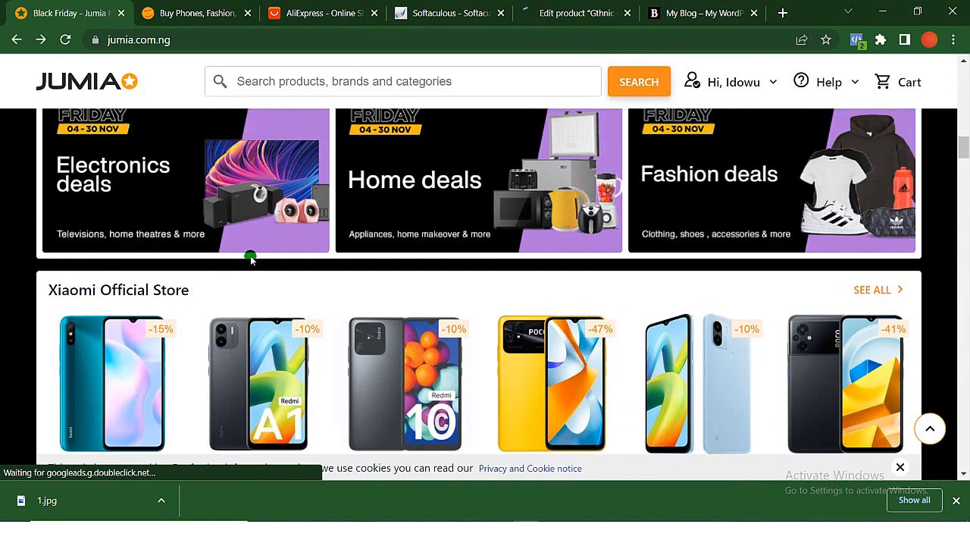
{"action": "scroll", "coordinate": [250, 259], "scroll_direction": "down", "scroll_amount": 2}
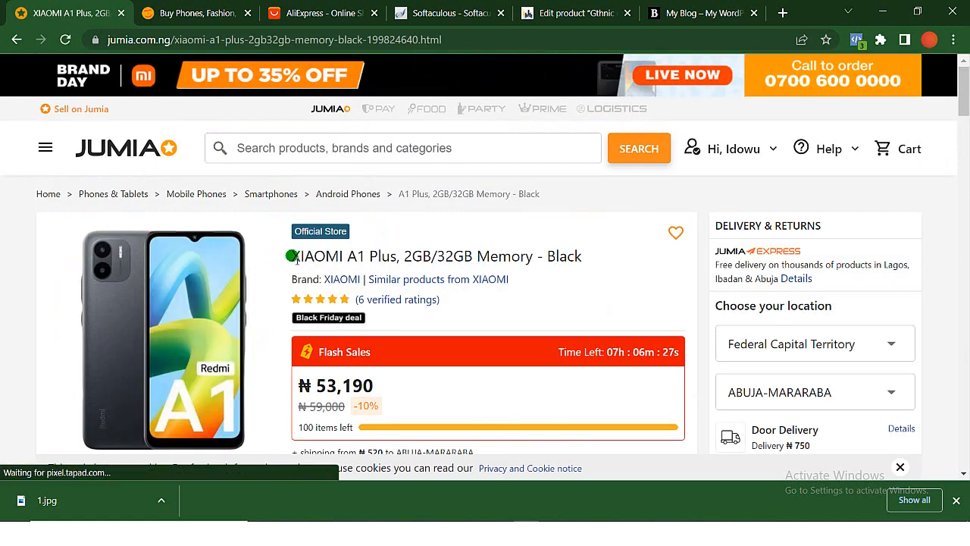
- Copy the phone's name from Jumia and replace the jacket product's title with "XIAOMI A1 Plus, 2GB/32GB Memory - Black"
{"action": "left_click_drag", "start_coordinate": [294, 258], "coordinate": [592, 262]}
{"action": "key", "text": "ctrl+c"}
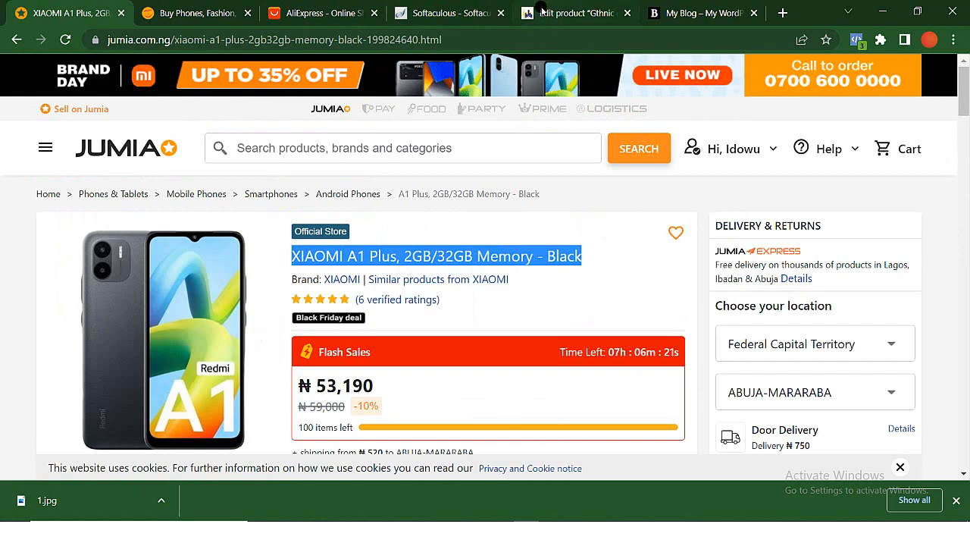
{"action": "left_click", "coordinate": [541, 11]}
{"action": "scroll", "coordinate": [303, 250], "scroll_direction": "down", "scroll_amount": 4}
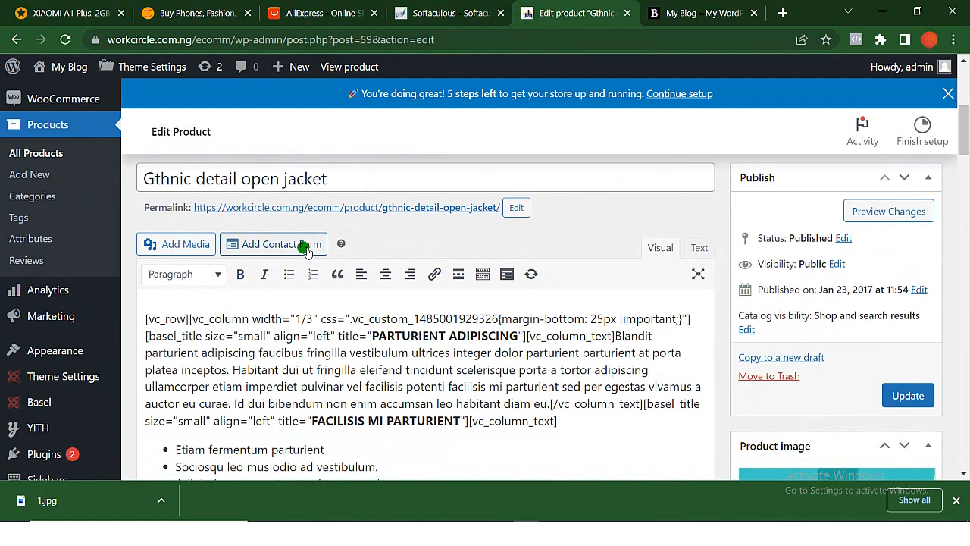
{"action": "double_click", "coordinate": [341, 178]}
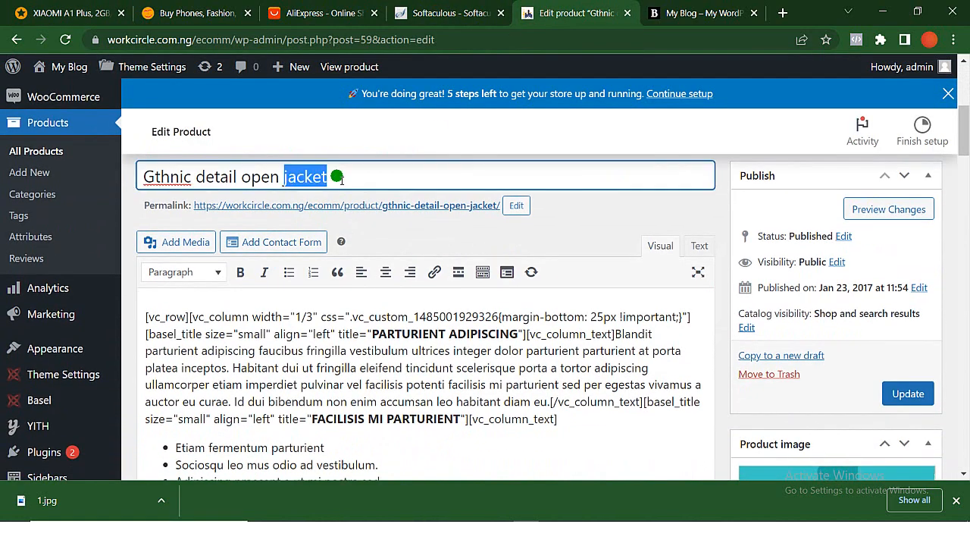
{"action": "key", "text": "ctrl+a"}
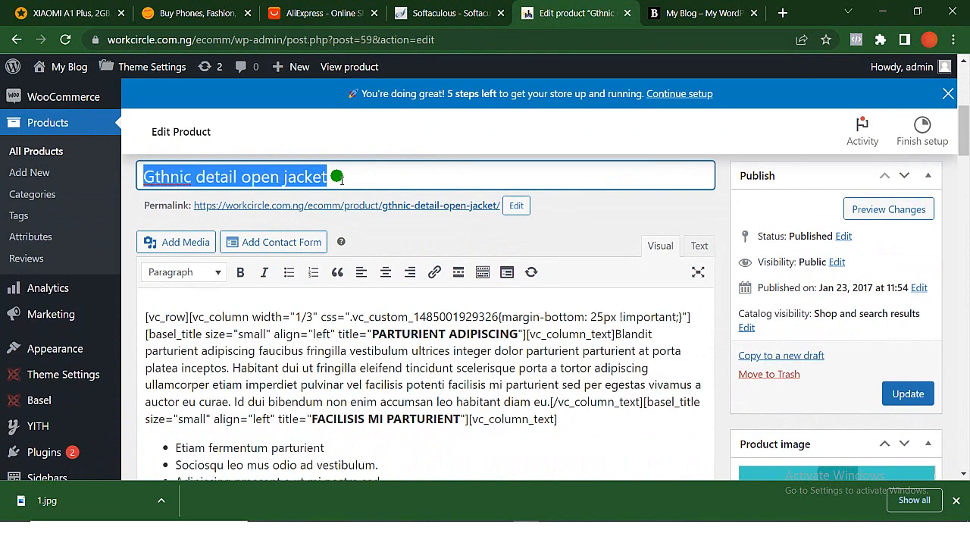
{"action": "key", "text": "ctrl+v"}
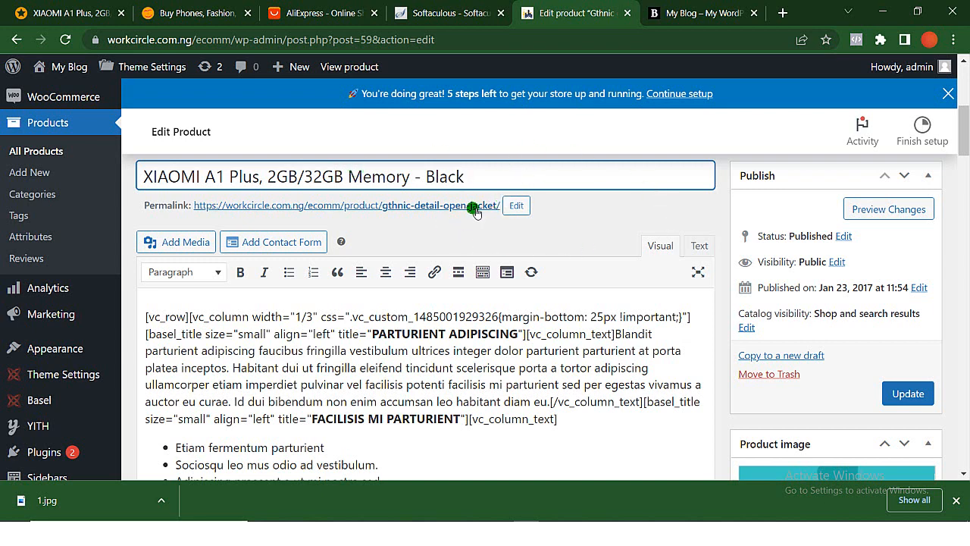
- Clear the old jacket slug from the product's permalink and apply the change
{"action": "left_click", "coordinate": [516, 206]}
{"action": "triple_click", "coordinate": [516, 209]}
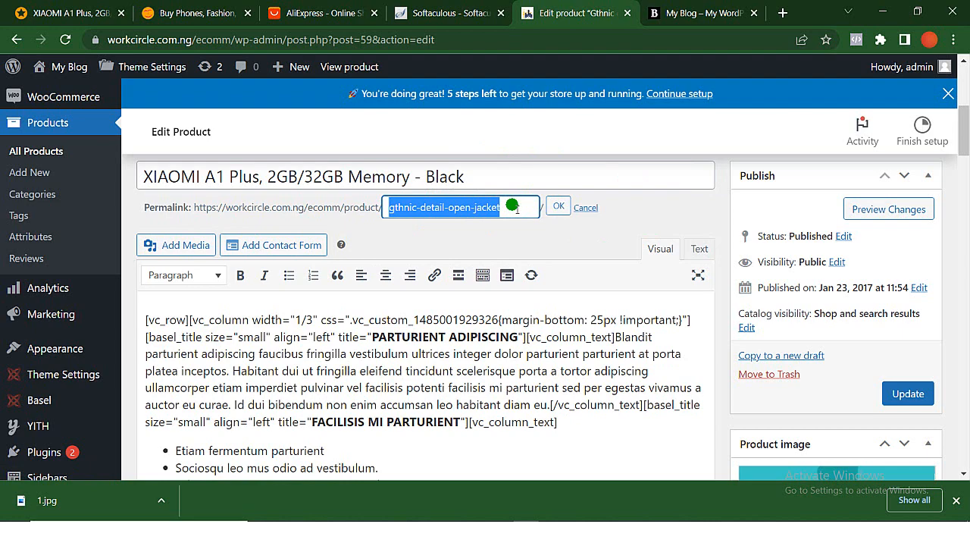
{"action": "key", "text": "BackSpace"}
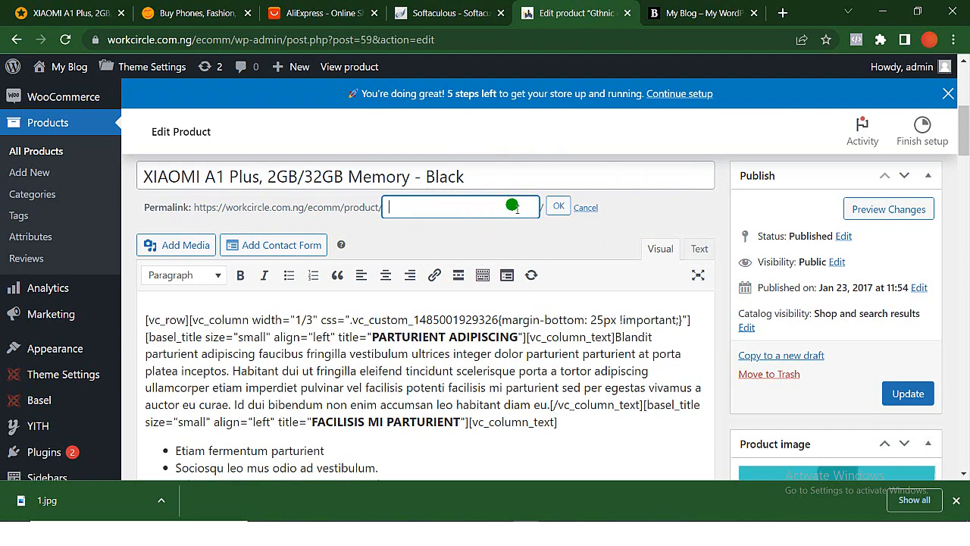
{"action": "left_click", "coordinate": [561, 207]}
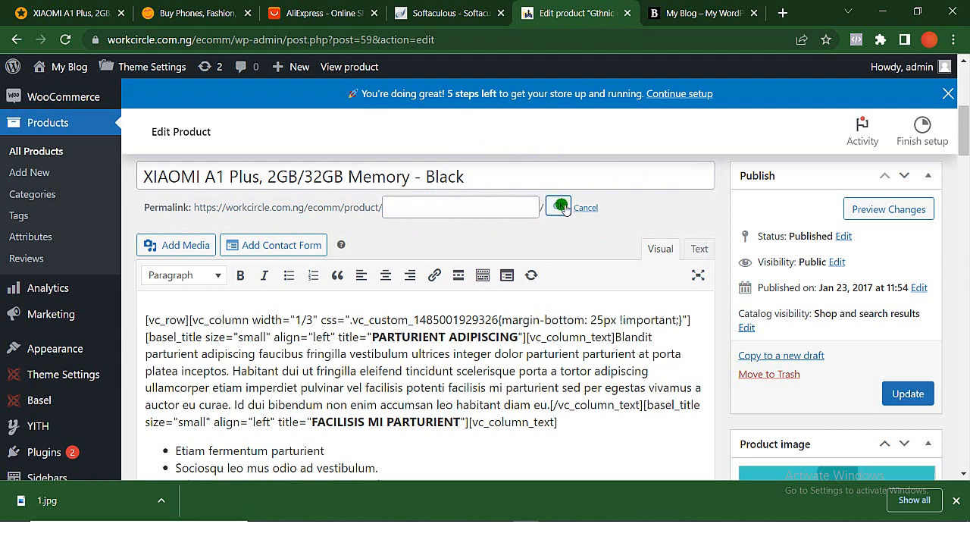
- Expand the product short description section in the product editor to show its demo text
{"action": "scroll", "coordinate": [561, 207], "scroll_direction": "down", "scroll_amount": 10}
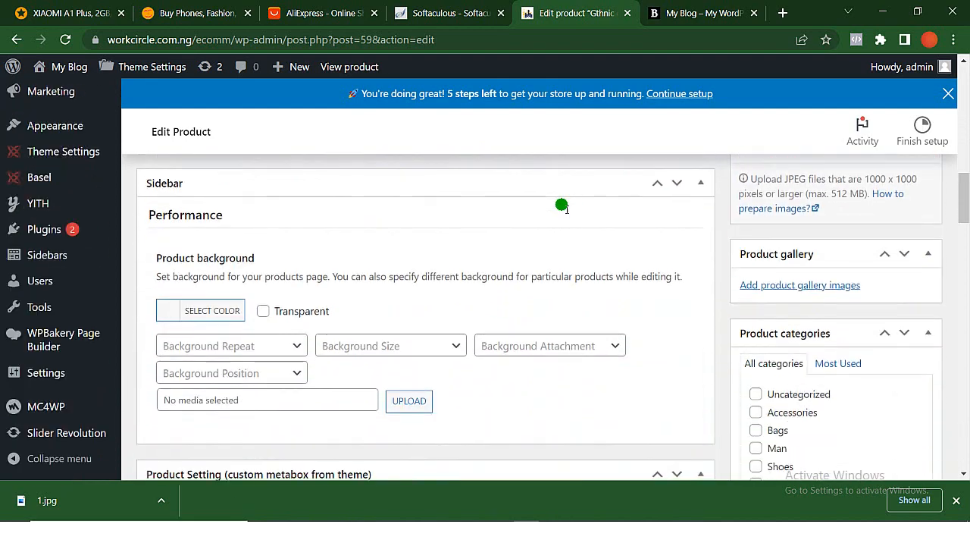
{"action": "scroll", "coordinate": [562, 203], "scroll_direction": "up", "scroll_amount": 5}
{"action": "scroll", "coordinate": [562, 206], "scroll_direction": "down", "scroll_amount": 5}
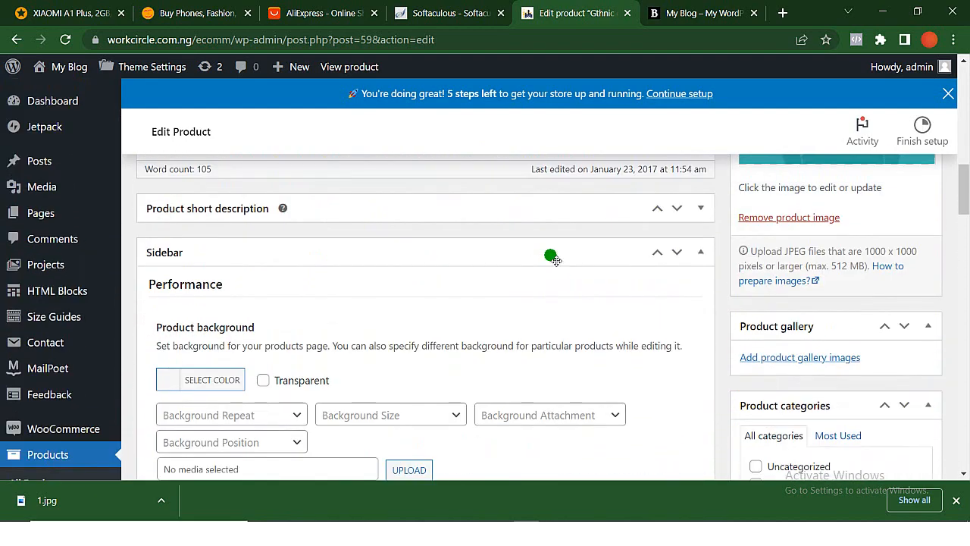
{"action": "scroll", "coordinate": [555, 260], "scroll_direction": "up", "scroll_amount": 2}
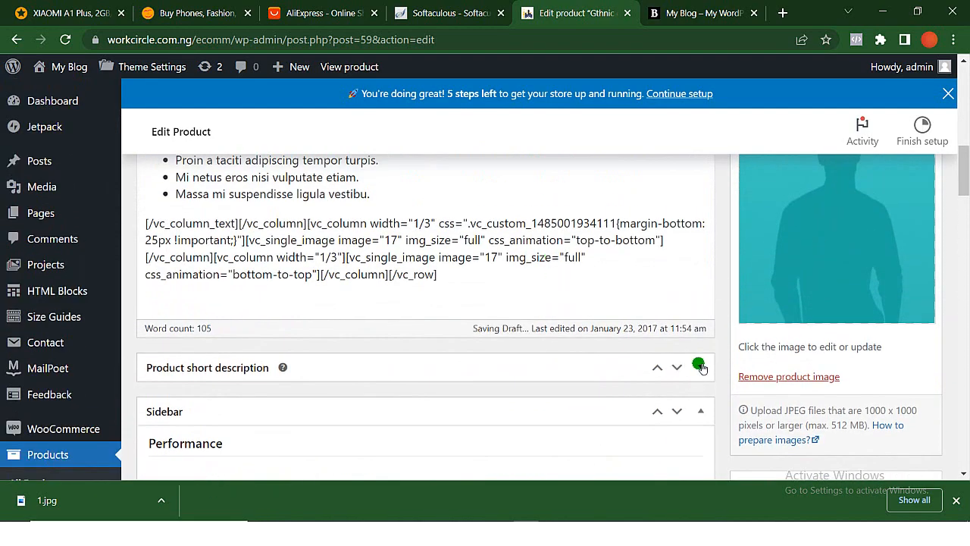
{"action": "left_click", "coordinate": [700, 367]}
{"action": "scroll", "coordinate": [701, 367], "scroll_direction": "down", "scroll_amount": 2}
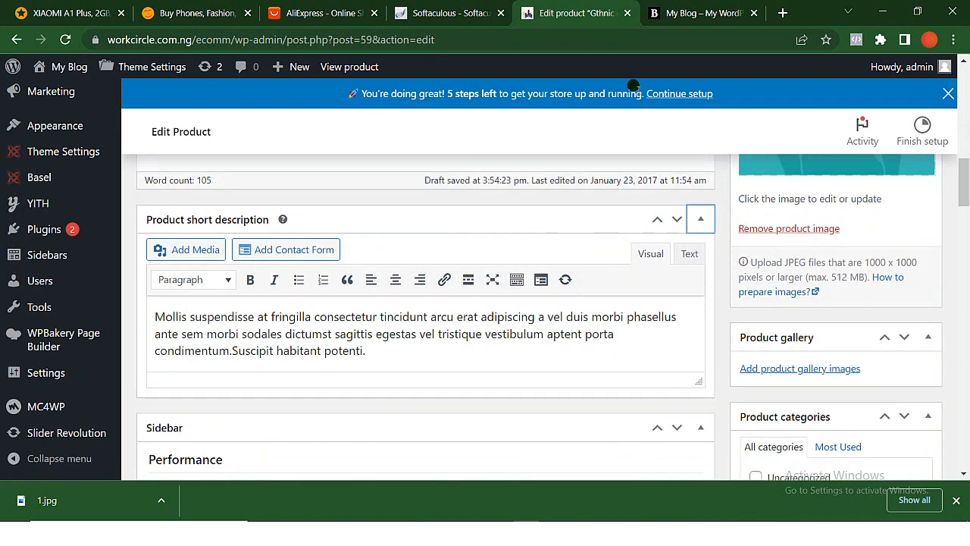
- Copy the "XIAOMI A1 PLUS PREVIEW" heading and its first paragraph from Jumia's product details and replace the product short description with it
{"action": "left_click", "coordinate": [46, 13]}
{"action": "scroll", "coordinate": [262, 231], "scroll_direction": "down", "scroll_amount": 5}
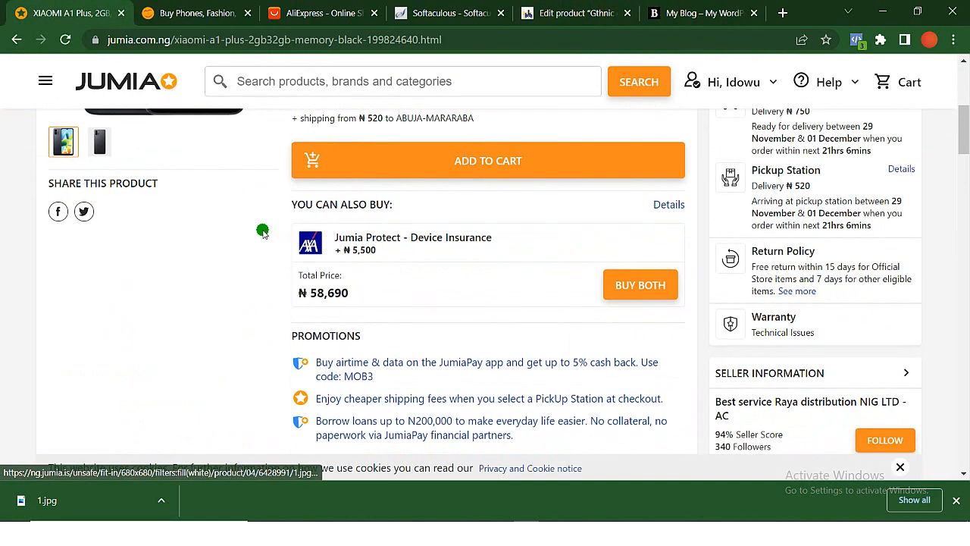
{"action": "scroll", "coordinate": [262, 231], "scroll_direction": "down", "scroll_amount": 5}
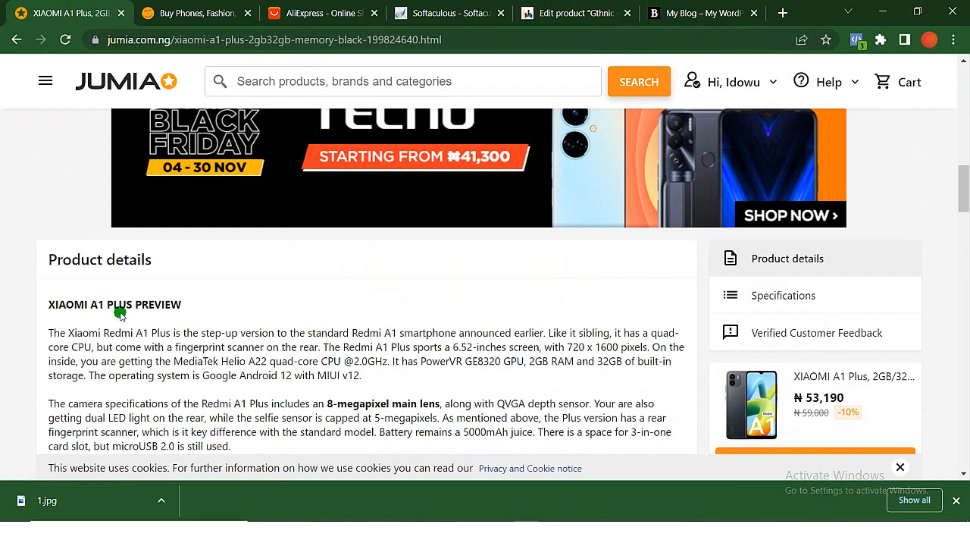
{"action": "scroll", "coordinate": [120, 313], "scroll_direction": "down", "scroll_amount": 2}
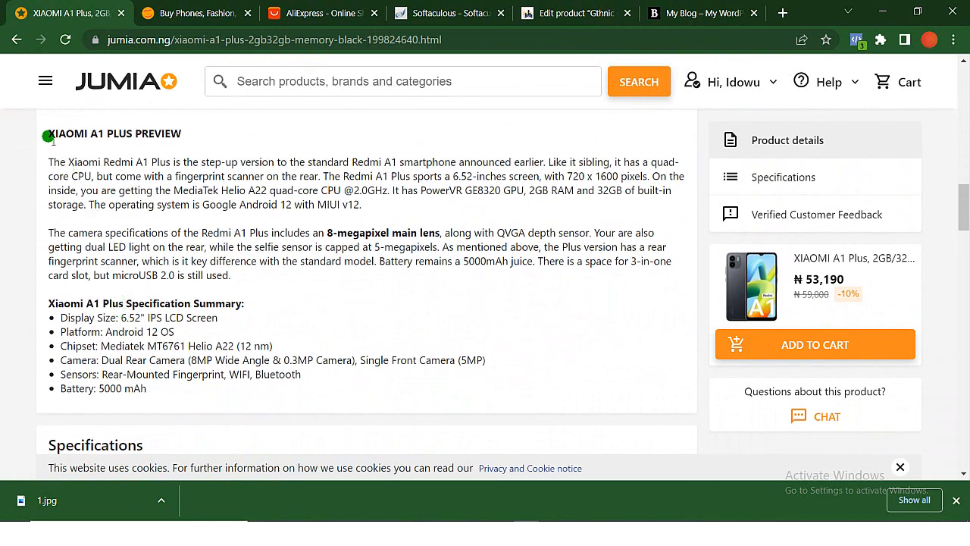
{"action": "left_click_drag", "start_coordinate": [48, 134], "coordinate": [404, 212]}
{"action": "key", "text": "ctrl+c"}
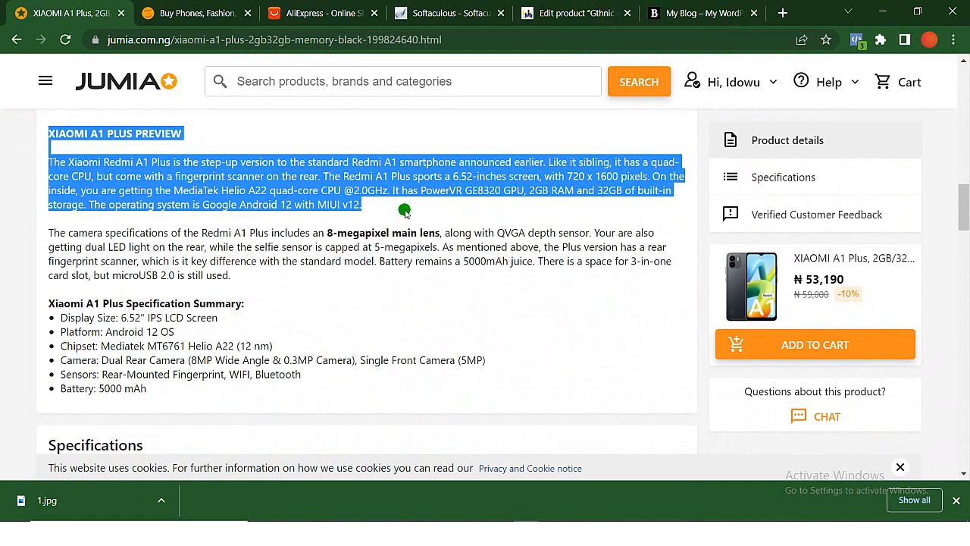
{"action": "left_click", "coordinate": [555, 16]}
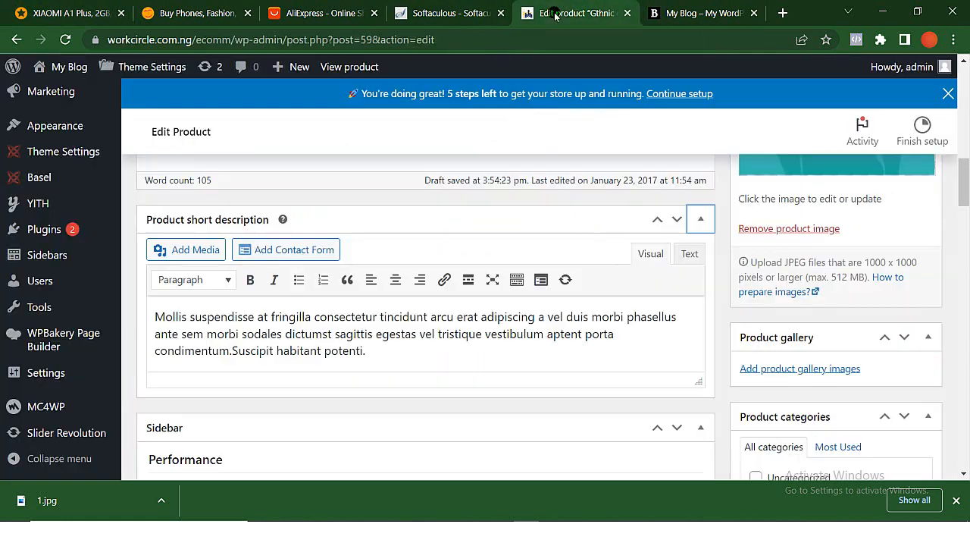
{"action": "triple_click", "coordinate": [325, 318]}
{"action": "key", "text": "ctrl+v"}
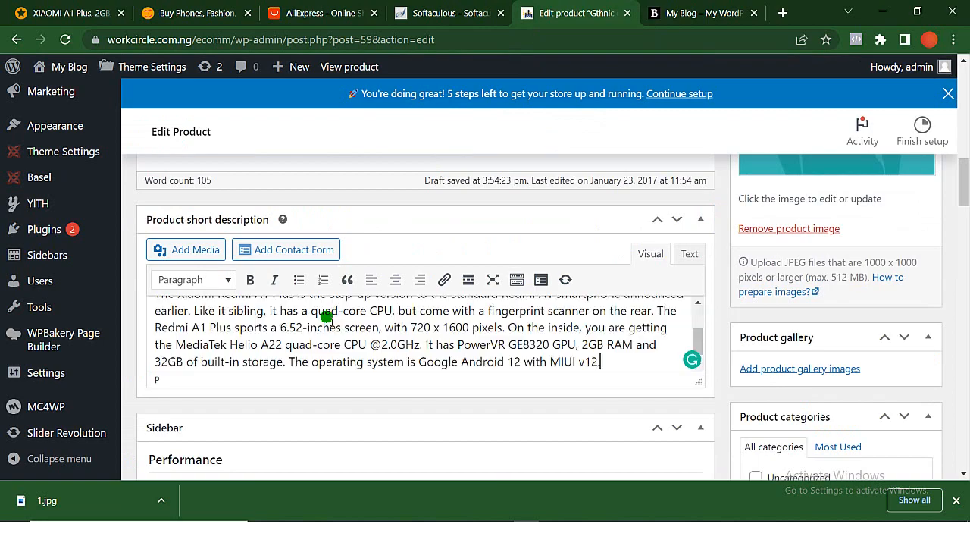
- Replace the entire main product description with the camera paragraph and "Xiaomi A1 Plus Specification Summary" list copied from the Jumia page
{"action": "scroll", "coordinate": [467, 227], "scroll_direction": "up", "scroll_amount": 10}
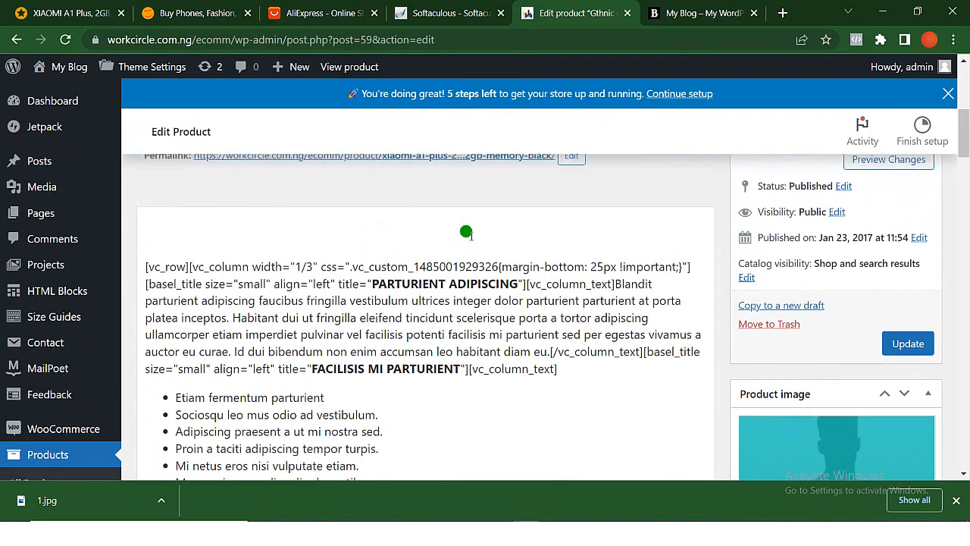
{"action": "scroll", "coordinate": [466, 228], "scroll_direction": "down", "scroll_amount": 2}
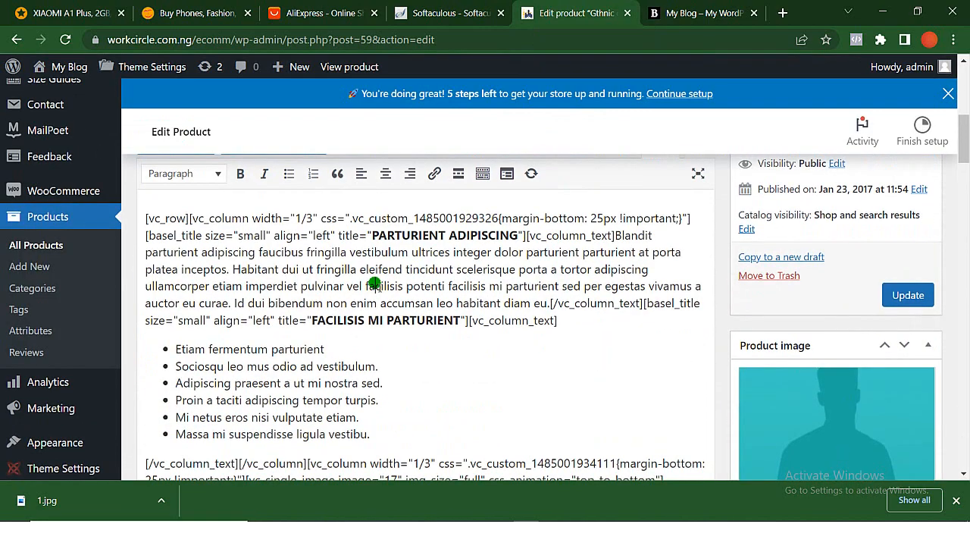
{"action": "left_click", "coordinate": [87, 16]}
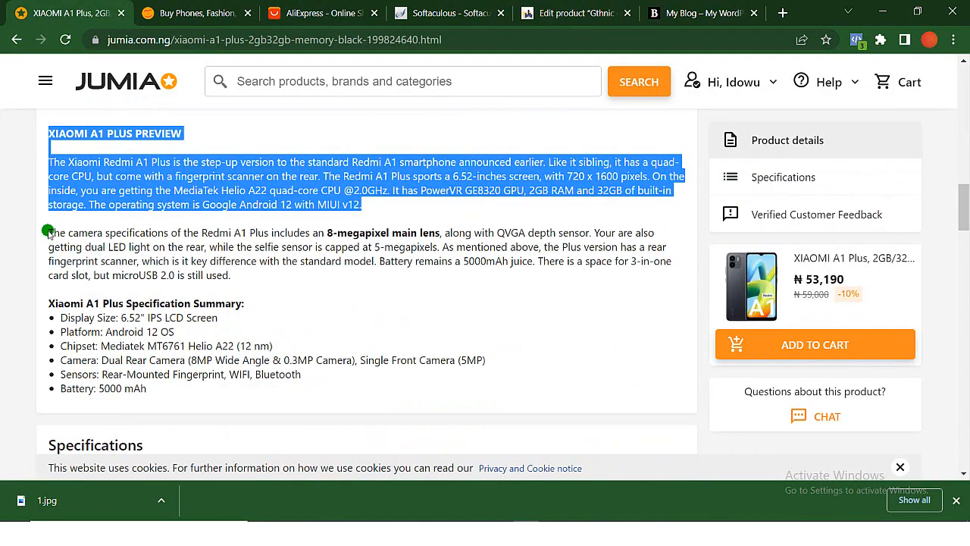
{"action": "left_click_drag", "start_coordinate": [47, 232], "coordinate": [268, 403]}
{"action": "key", "text": "ctrl+c"}
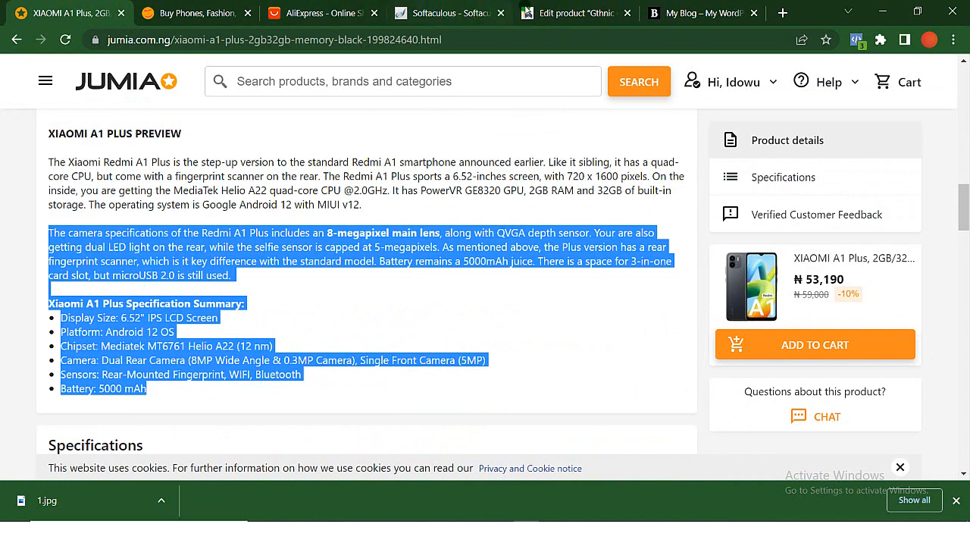
{"action": "left_click", "coordinate": [545, 12]}
{"action": "key", "text": "ctrl+a"}
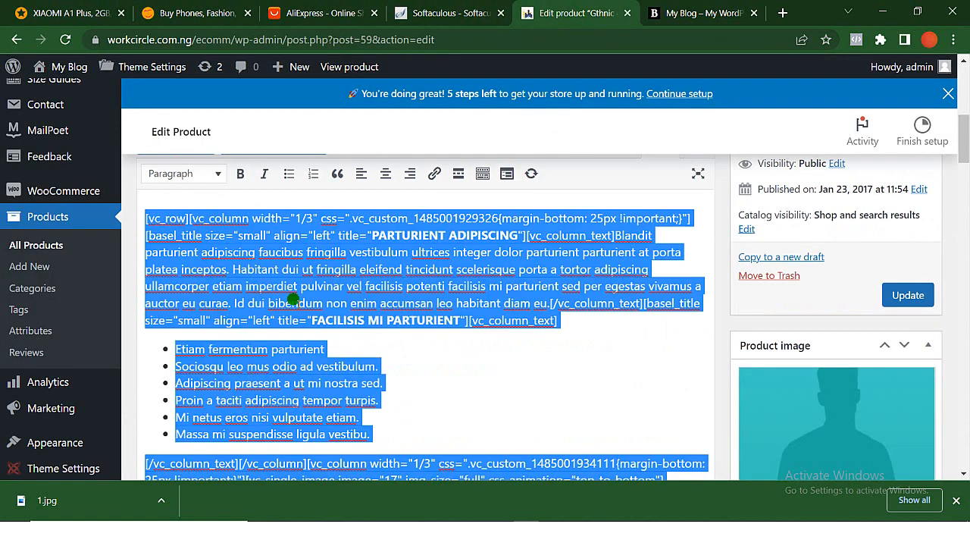
{"action": "key", "text": "ctrl+v"}
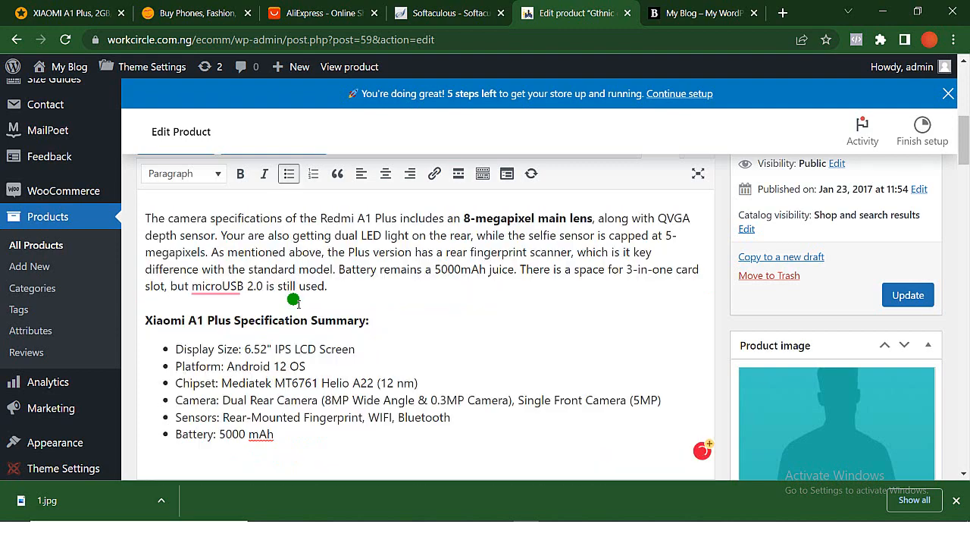
- Append Jumia's Specifications section, from Key Features through Color: Black, below the battery line of the main product description
{"action": "scroll", "coordinate": [285, 288], "scroll_direction": "down", "scroll_amount": 2}
{"action": "key", "text": "Return"}
{"action": "key", "text": "Return"}
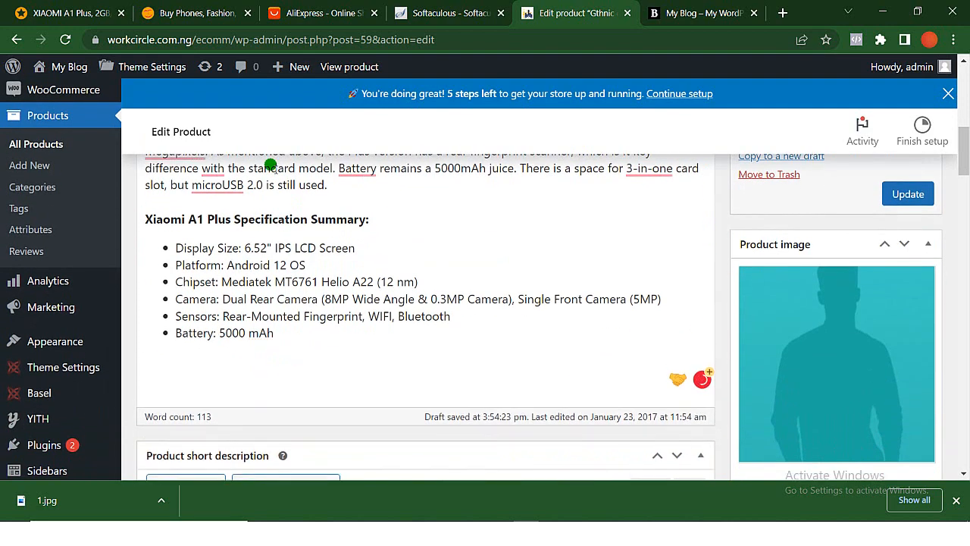
{"action": "left_click", "coordinate": [76, 11]}
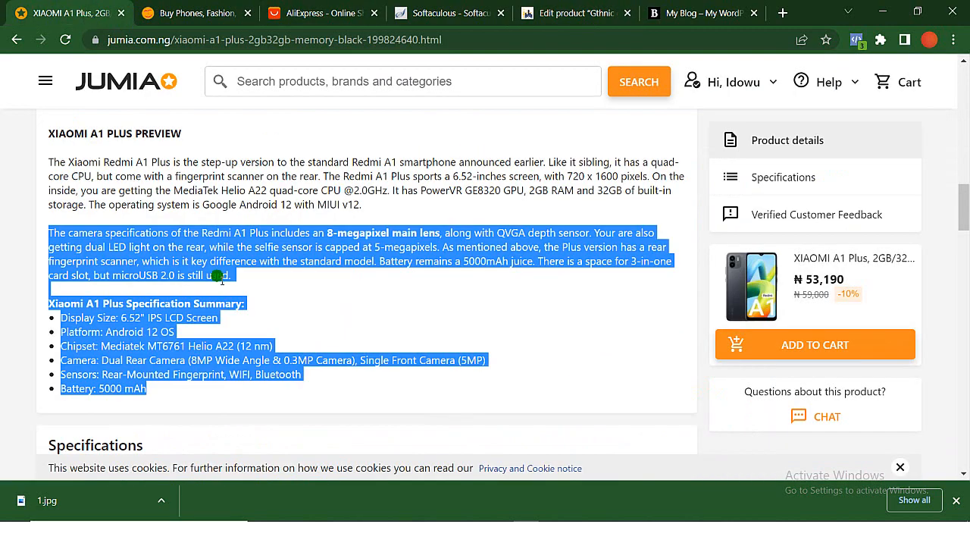
{"action": "scroll", "coordinate": [217, 277], "scroll_direction": "down", "scroll_amount": 5}
{"action": "scroll", "coordinate": [140, 210], "scroll_direction": "up", "scroll_amount": 1}
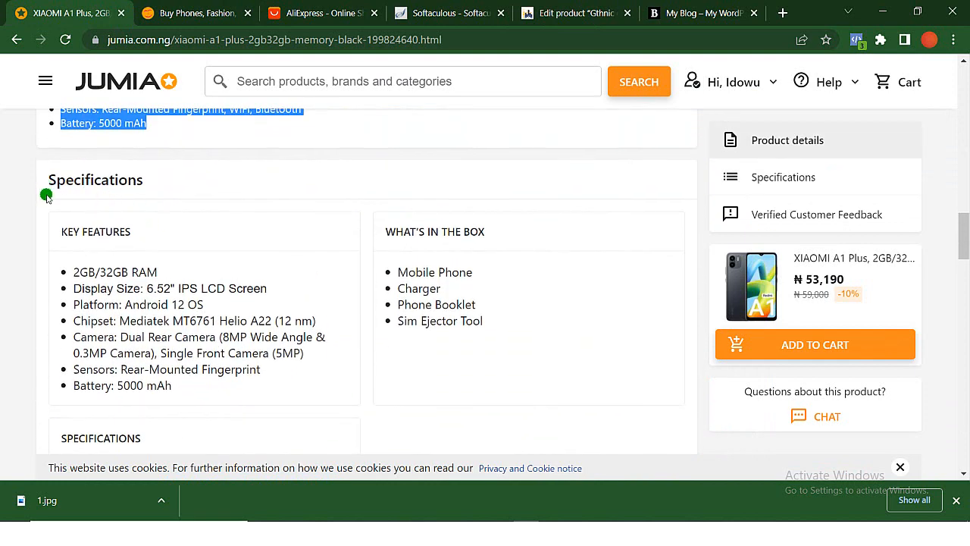
{"action": "left_click_drag", "start_coordinate": [56, 229], "coordinate": [351, 171]}
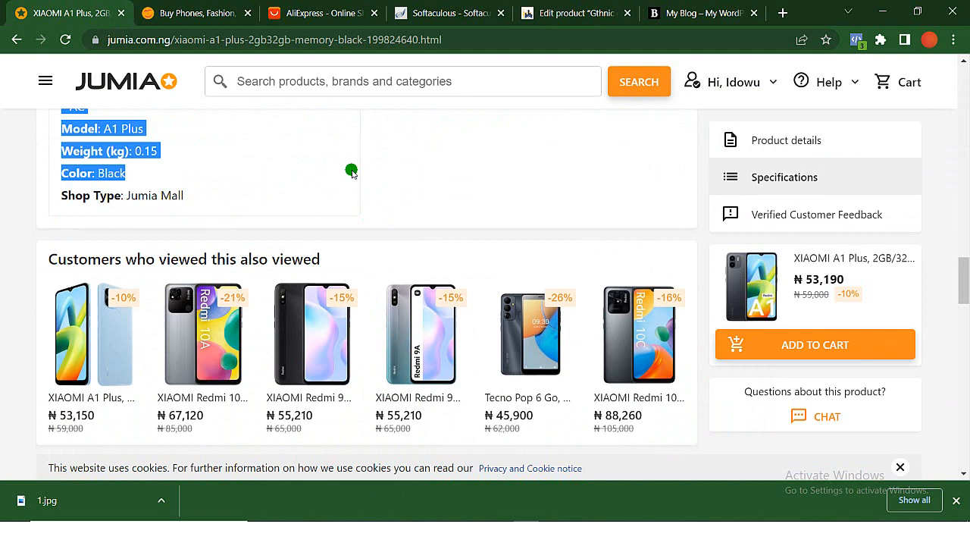
{"action": "left_click", "coordinate": [561, 13]}
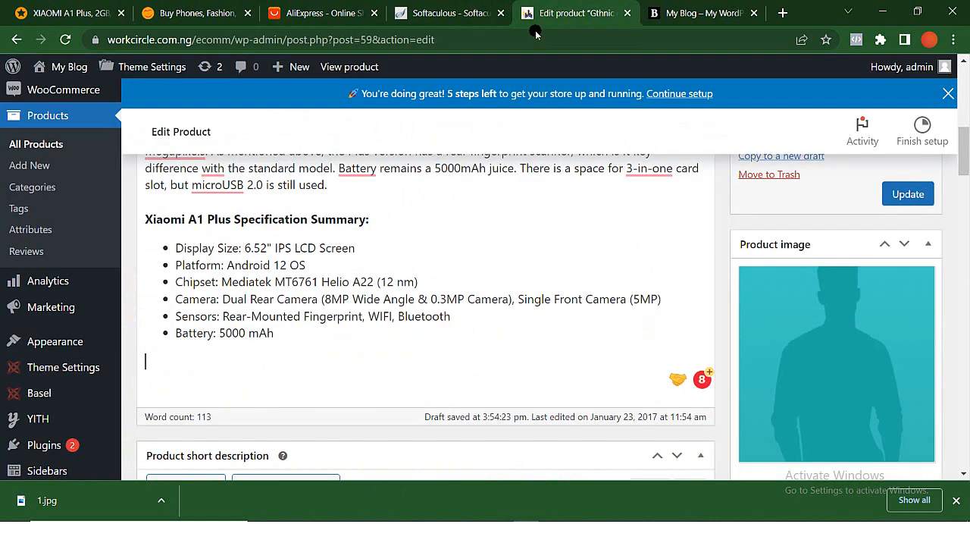
{"action": "left_click", "coordinate": [232, 394]}
{"action": "key", "text": "ctrl+v"}
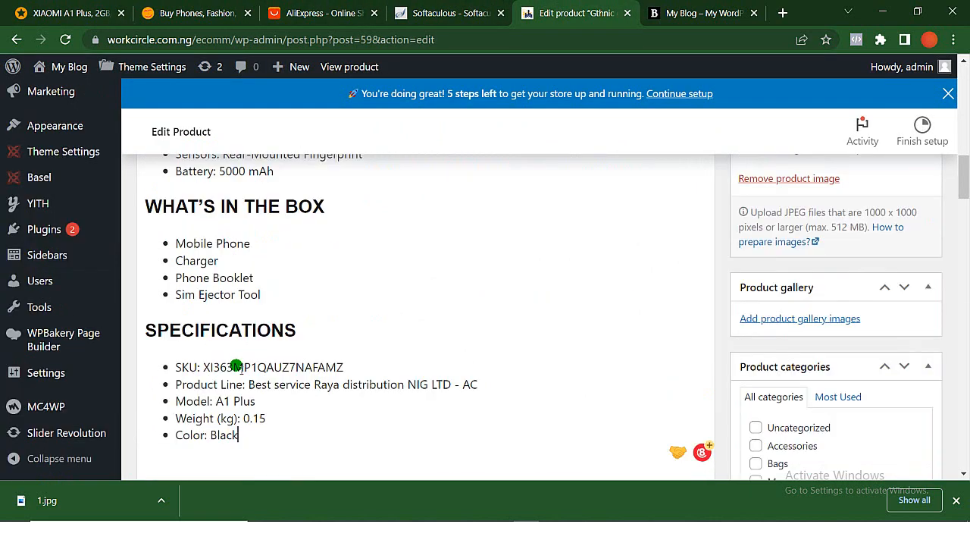
- Create a new product category named "Mobile Phone" without a parent category and assign it to the product
{"action": "scroll", "coordinate": [236, 366], "scroll_direction": "up", "scroll_amount": 4}
{"action": "scroll", "coordinate": [236, 366], "scroll_direction": "down", "scroll_amount": 10}
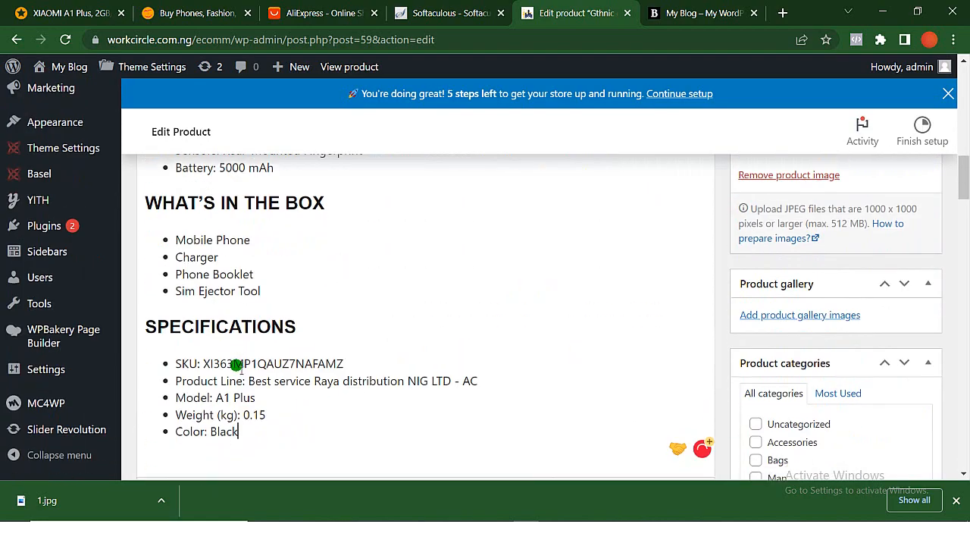
{"action": "scroll", "coordinate": [397, 307], "scroll_direction": "up", "scroll_amount": 3}
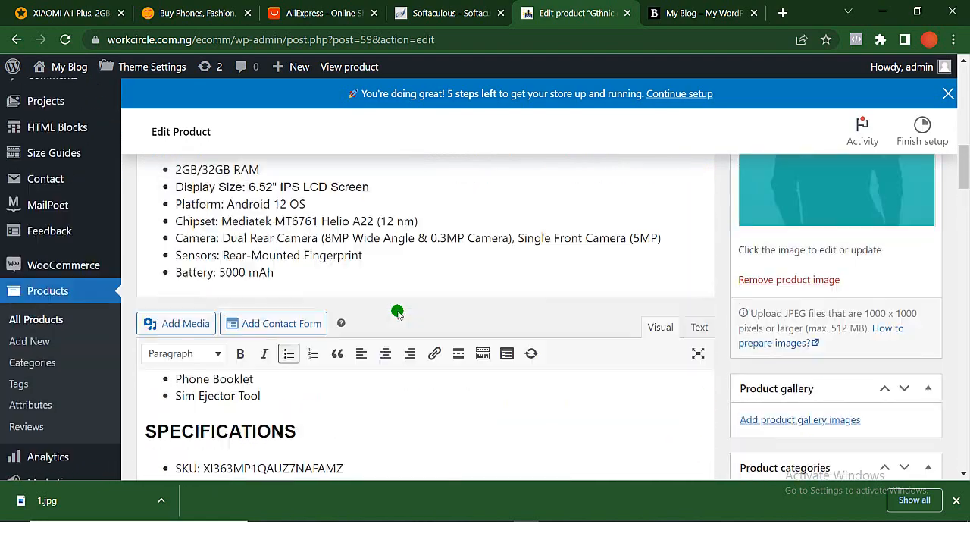
{"action": "scroll", "coordinate": [397, 311], "scroll_direction": "down", "scroll_amount": 3}
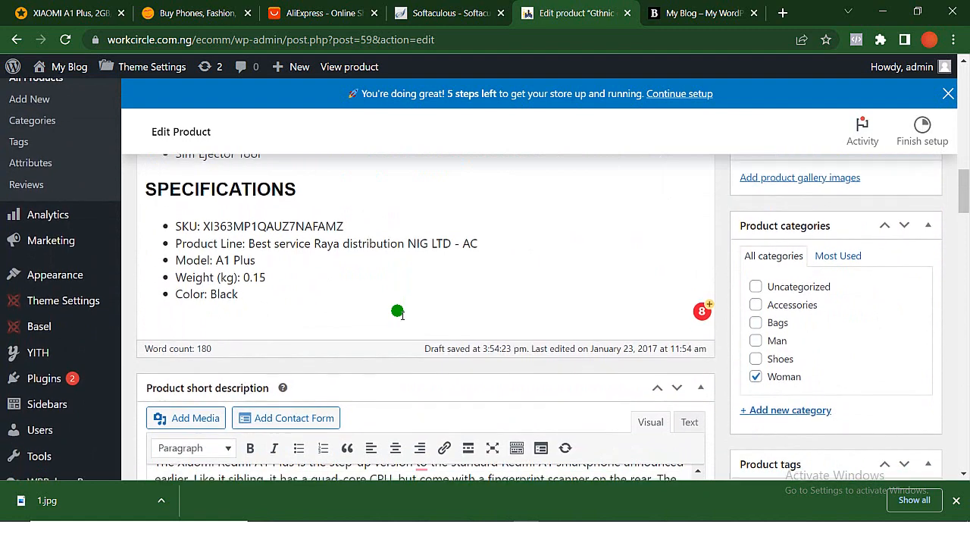
{"action": "scroll", "coordinate": [758, 379], "scroll_direction": "down", "scroll_amount": 2}
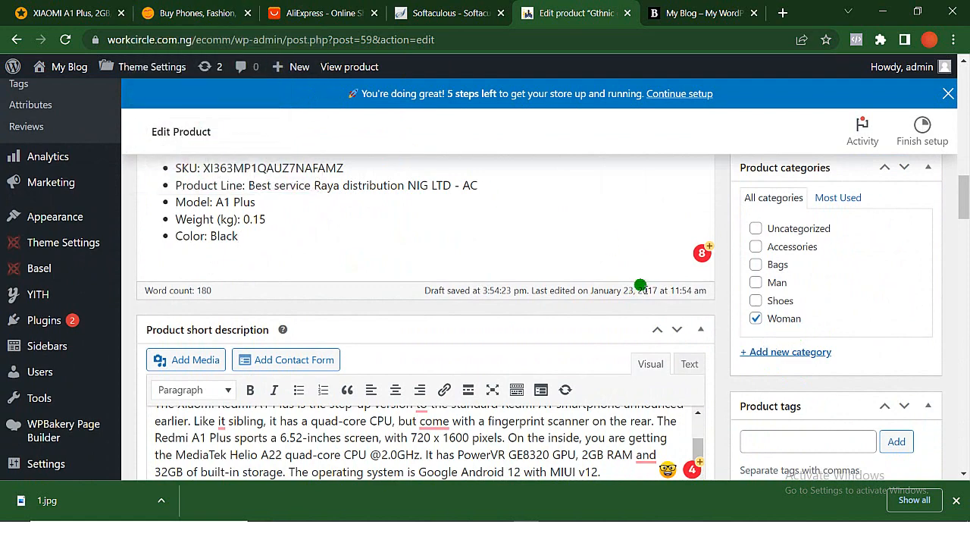
{"action": "left_click", "coordinate": [769, 353]}
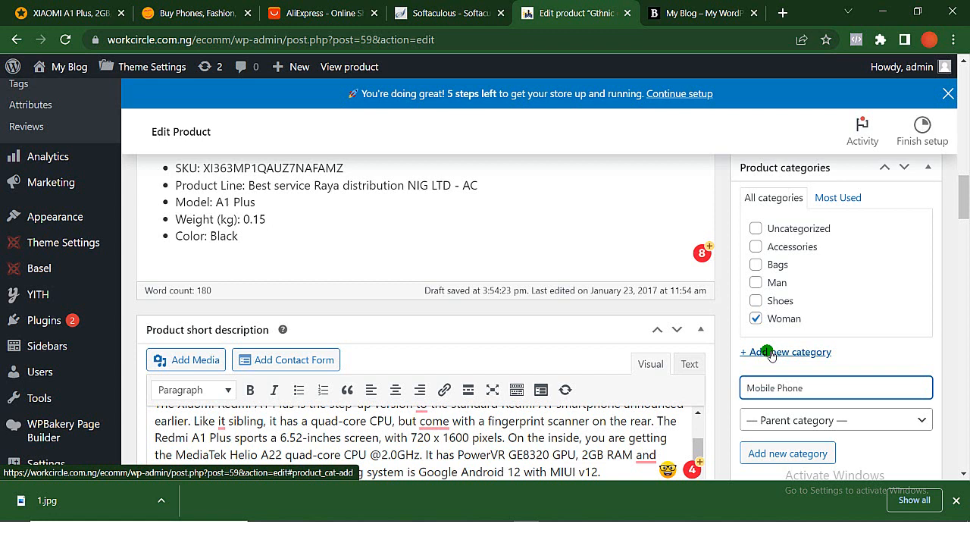
{"action": "left_click", "coordinate": [760, 453]}
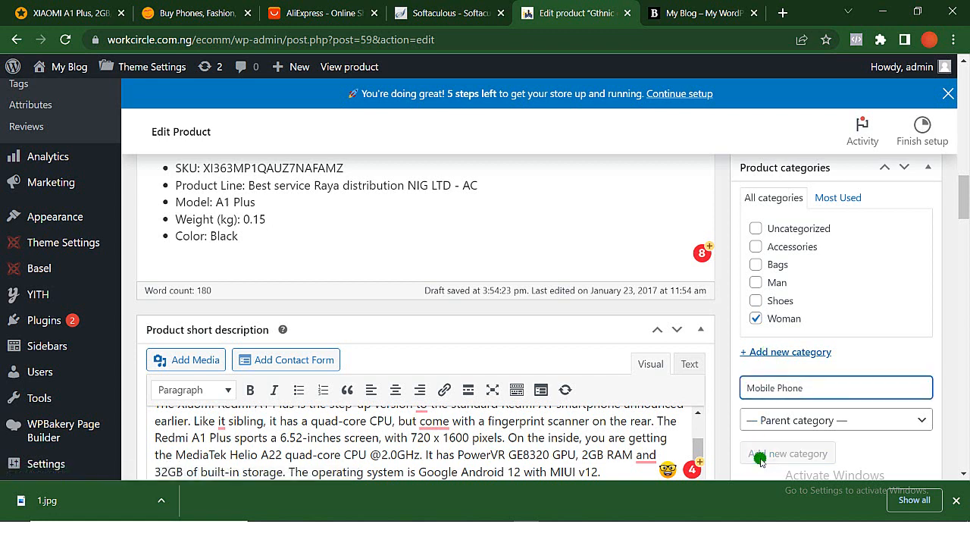
{"action": "scroll", "coordinate": [760, 459], "scroll_direction": "down", "scroll_amount": 1}
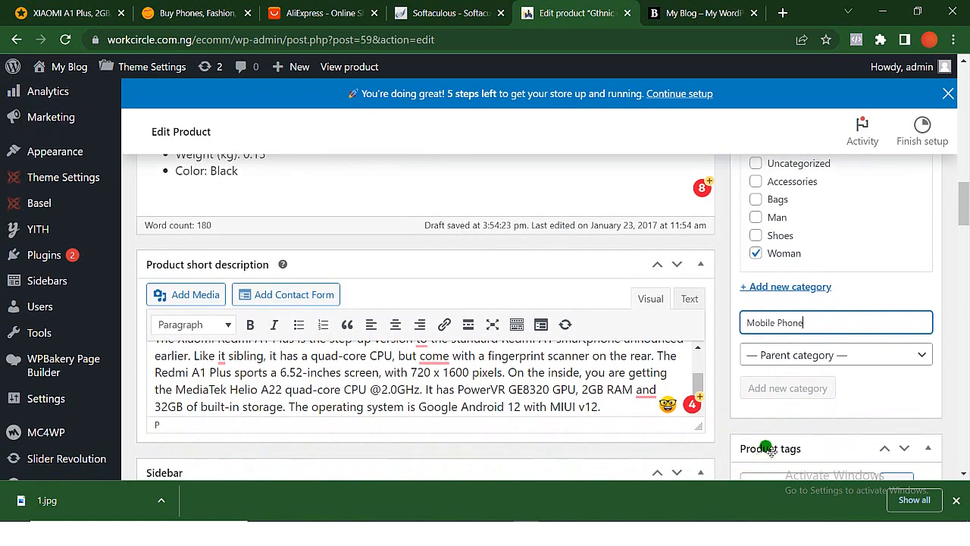
{"action": "key", "text": "Return"}
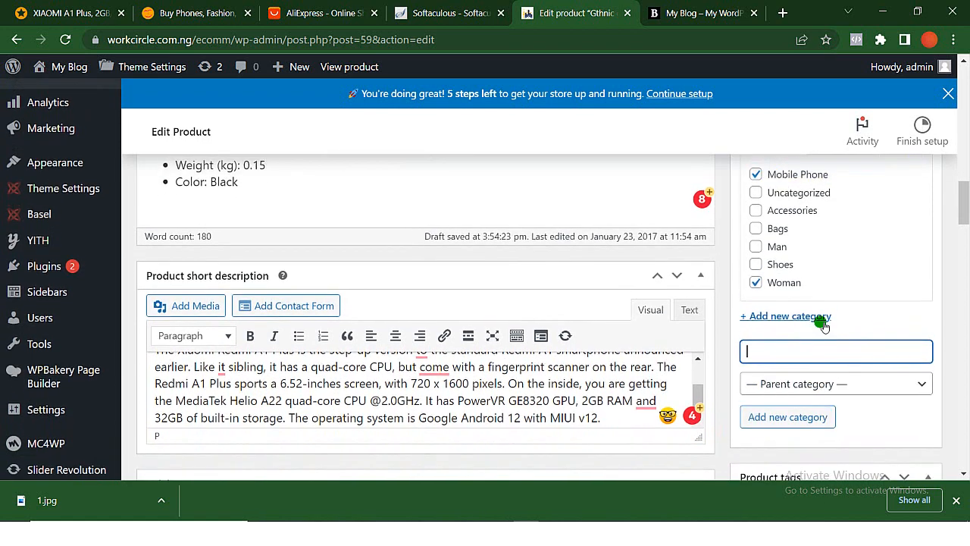
- Remove the product from the Woman category
{"action": "scroll", "coordinate": [758, 318], "scroll_direction": "up", "scroll_amount": 1}
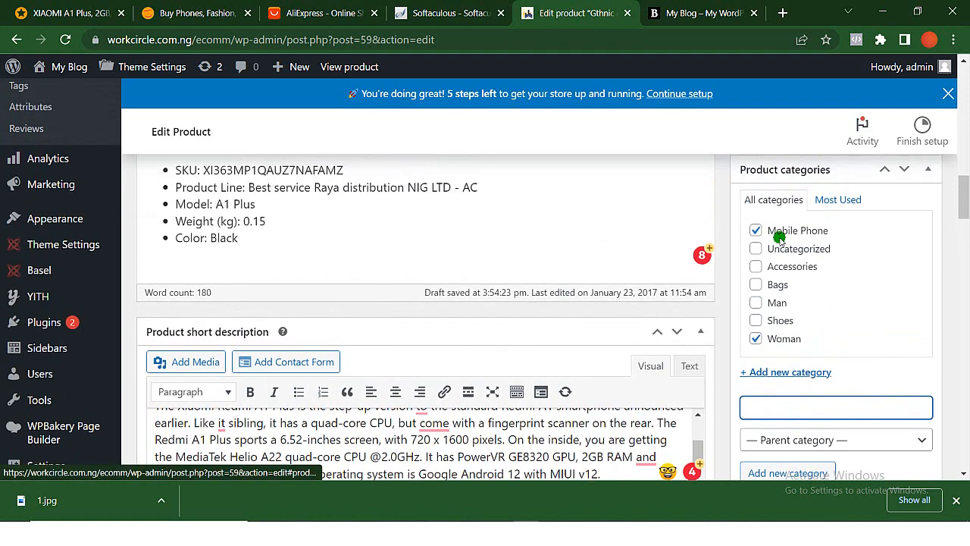
{"action": "left_click", "coordinate": [756, 335]}
{"action": "scroll", "coordinate": [758, 340], "scroll_direction": "down", "scroll_amount": 1}
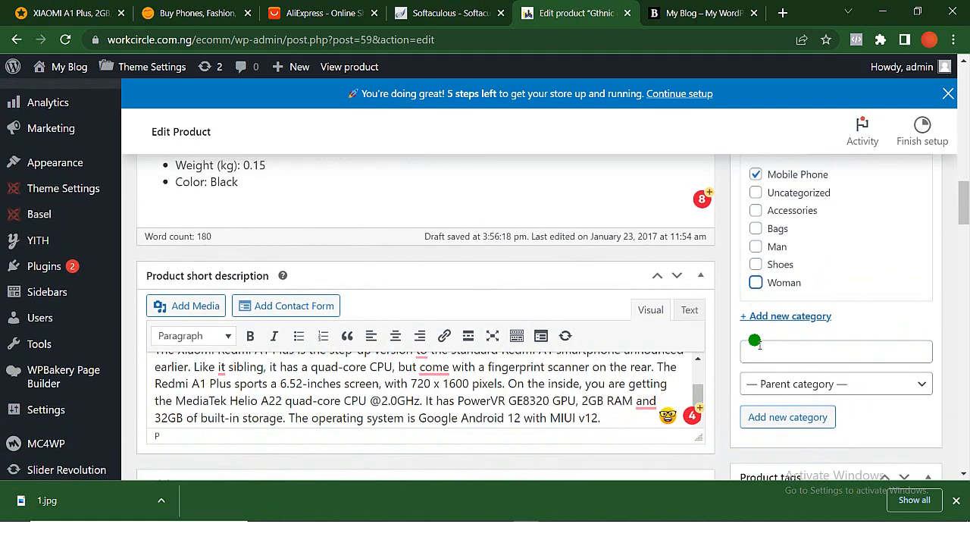
{"action": "scroll", "coordinate": [758, 343], "scroll_direction": "up", "scroll_amount": 1}
{"action": "scroll", "coordinate": [759, 342], "scroll_direction": "down", "scroll_amount": 1}
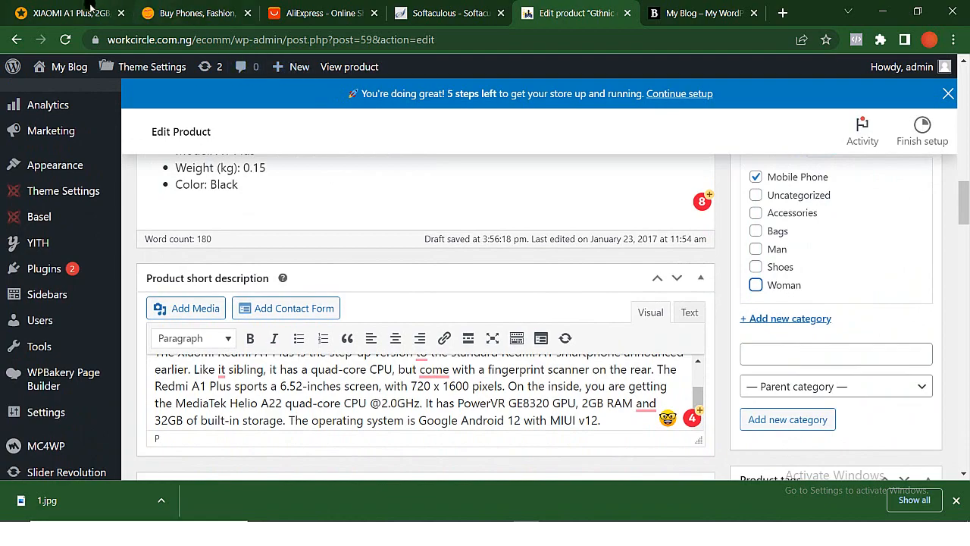
- Save the phone's main picture from Jumia to the Downloads folder as "1 (1)" in JPG format and return to the product editor
{"action": "left_click", "coordinate": [83, 5]}
{"action": "scroll", "coordinate": [322, 302], "scroll_direction": "down", "scroll_amount": 10}
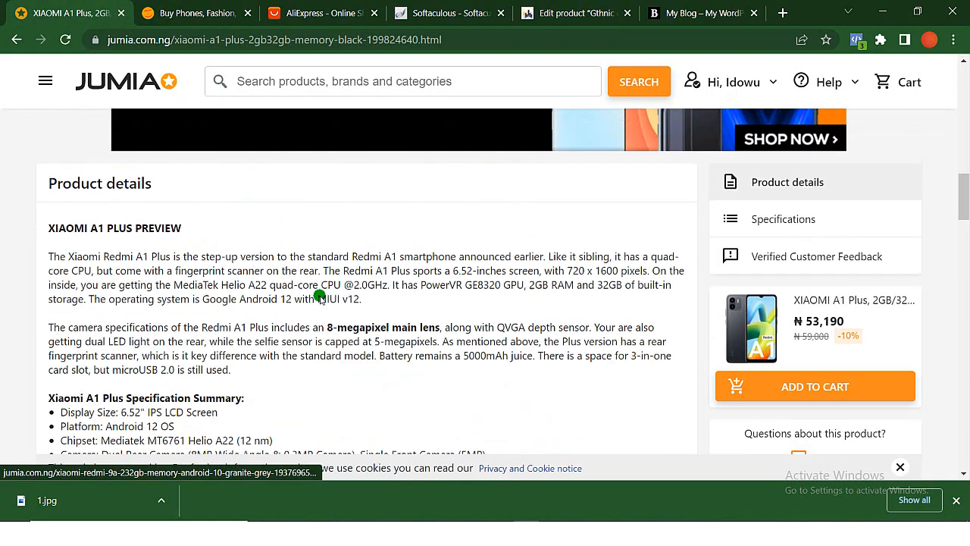
{"action": "scroll", "coordinate": [324, 301], "scroll_direction": "up", "scroll_amount": 10}
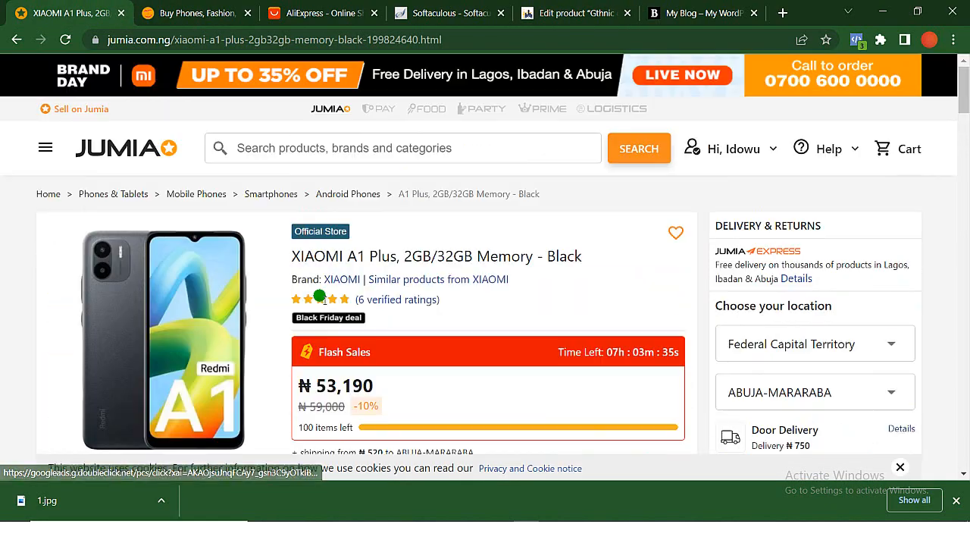
{"action": "right_click", "coordinate": [198, 291]}
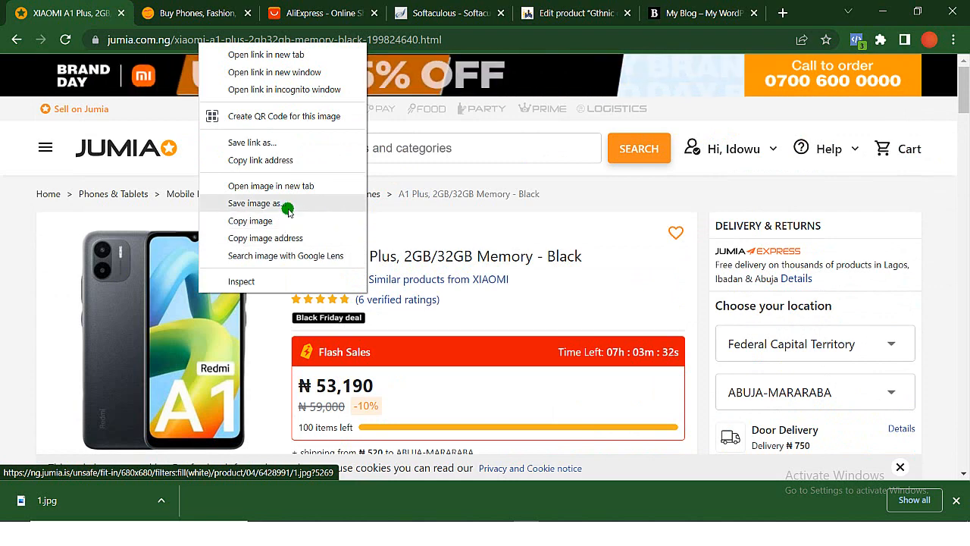
{"action": "left_click", "coordinate": [254, 203]}
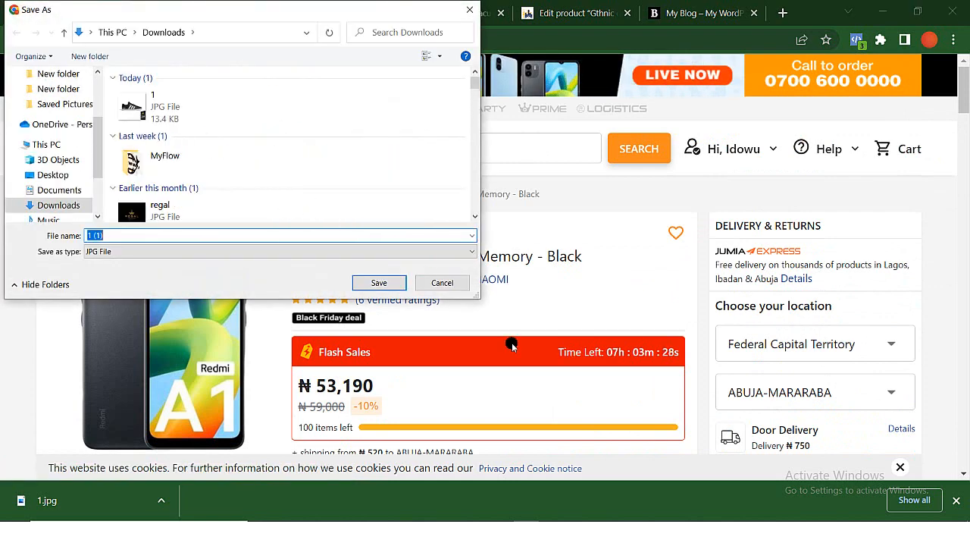
{"action": "left_click", "coordinate": [379, 282]}
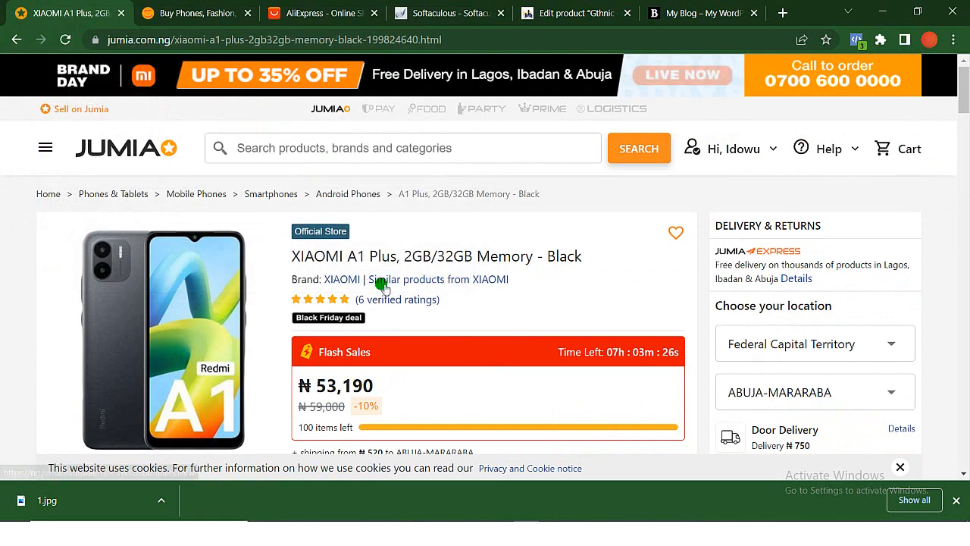
{"action": "left_click", "coordinate": [563, 21]}
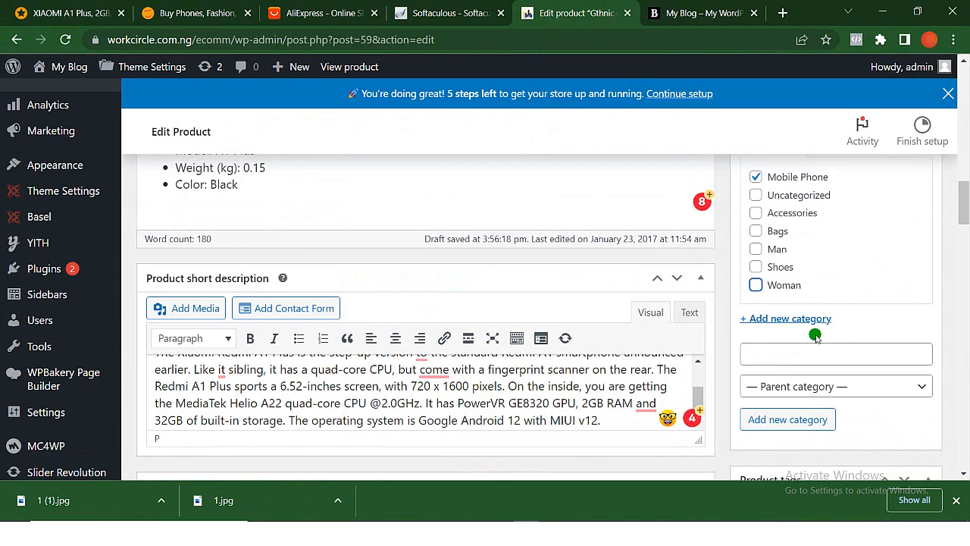
- Replace the product's main image with the downloaded phone picture "1 (1).jpg", uploading it to the media library
{"action": "scroll", "coordinate": [816, 337], "scroll_direction": "down", "scroll_amount": 3}
{"action": "scroll", "coordinate": [815, 337], "scroll_direction": "up", "scroll_amount": 10}
{"action": "scroll", "coordinate": [817, 338], "scroll_direction": "down", "scroll_amount": 2}
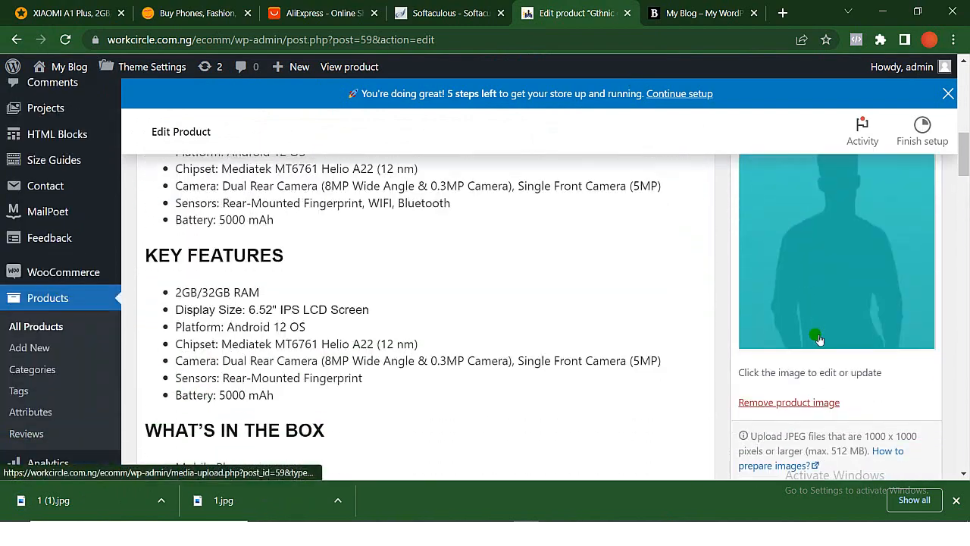
{"action": "scroll", "coordinate": [819, 338], "scroll_direction": "up", "scroll_amount": 1}
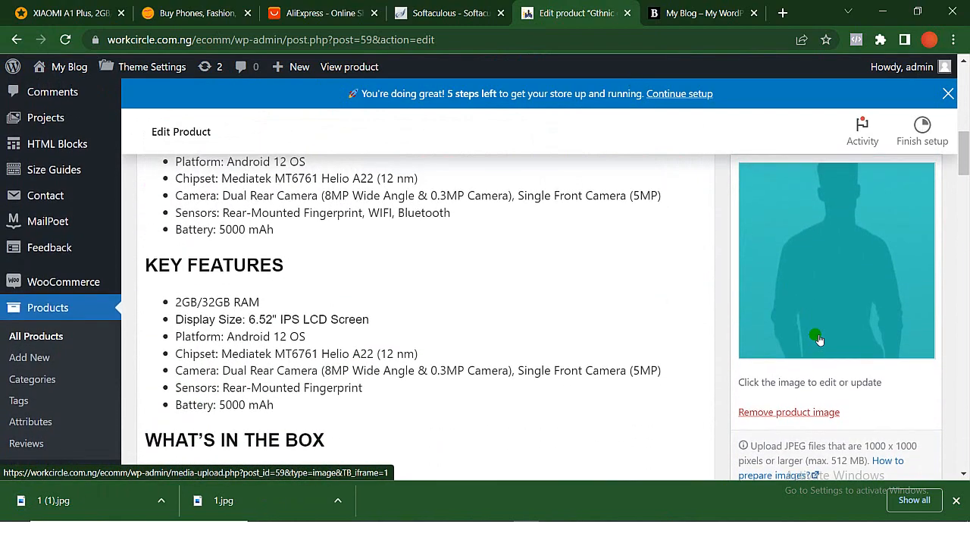
{"action": "left_click", "coordinate": [825, 264]}
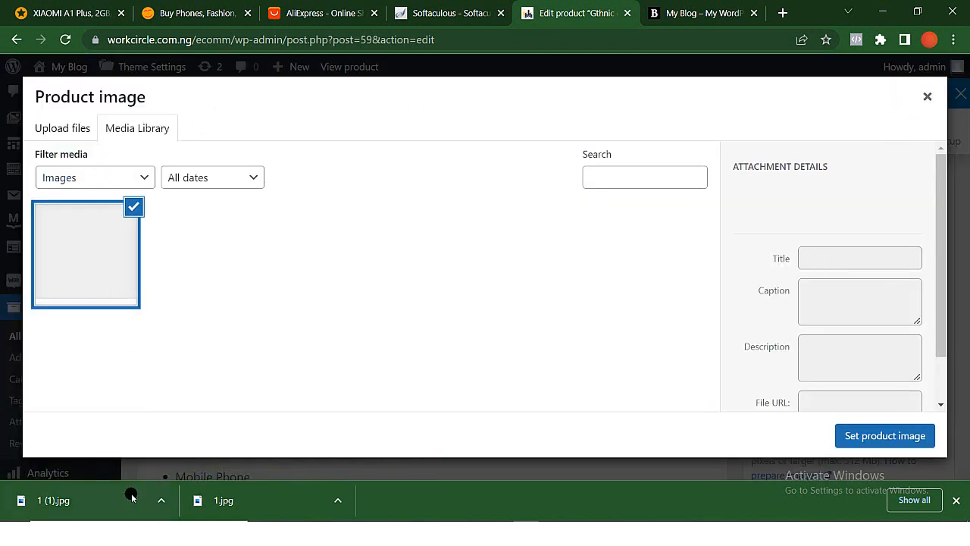
{"action": "left_click_drag", "start_coordinate": [132, 497], "coordinate": [222, 286]}
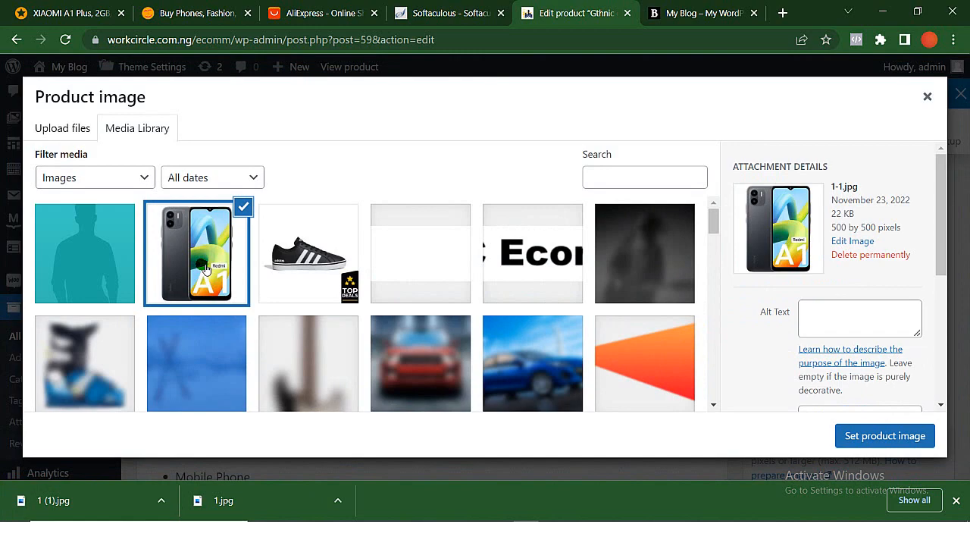
{"action": "left_click", "coordinate": [898, 438]}
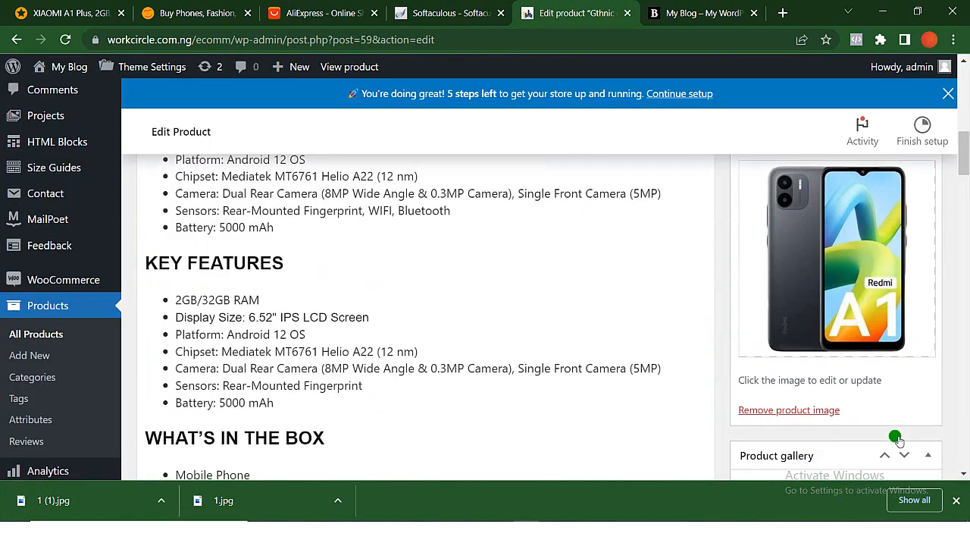
- Save the edited XIAOMI A1 Plus product to the store
{"action": "scroll", "coordinate": [898, 438], "scroll_direction": "down", "scroll_amount": 2}
{"action": "scroll", "coordinate": [898, 440], "scroll_direction": "down", "scroll_amount": 2}
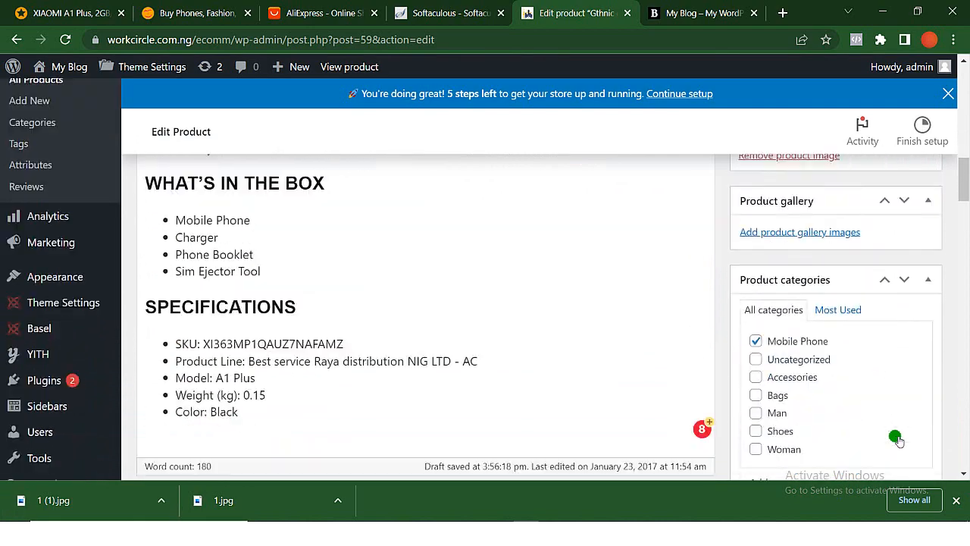
{"action": "scroll", "coordinate": [898, 440], "scroll_direction": "up", "scroll_amount": 10}
{"action": "scroll", "coordinate": [898, 439], "scroll_direction": "down", "scroll_amount": 10}
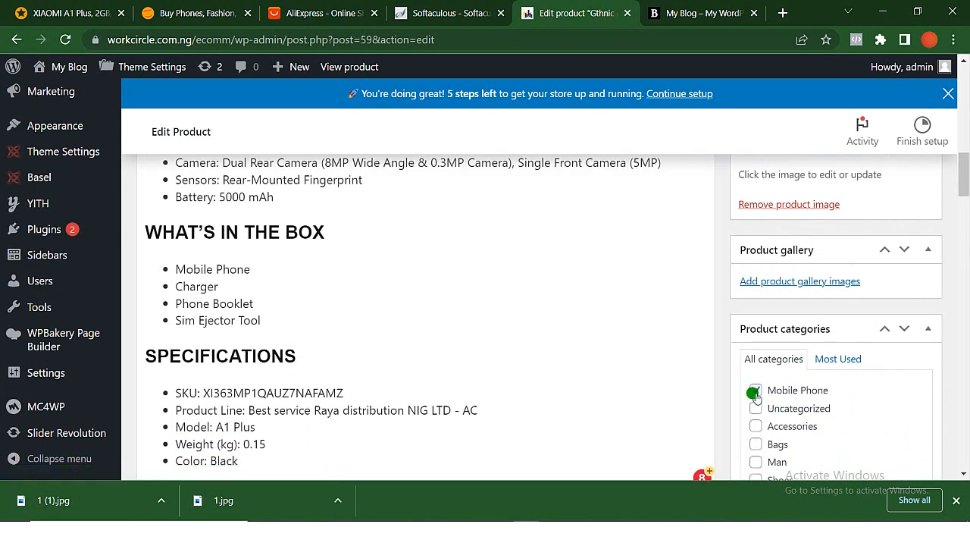
{"action": "scroll", "coordinate": [822, 210], "scroll_direction": "up", "scroll_amount": 10}
{"action": "left_click", "coordinate": [916, 381]}
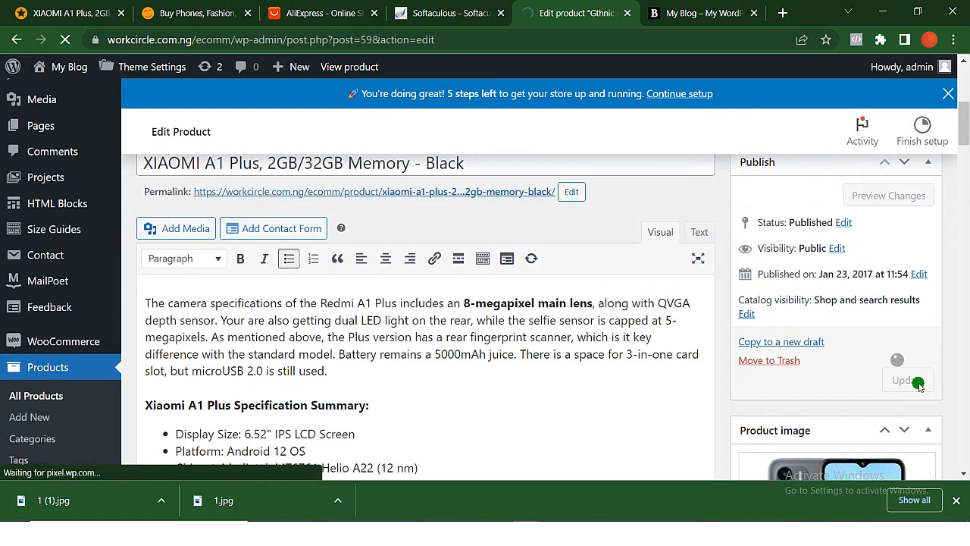
- Reload the storefront and check the phone's image, title and price in the Sport product row
{"action": "mouse_move", "coordinate": [675, 13]}
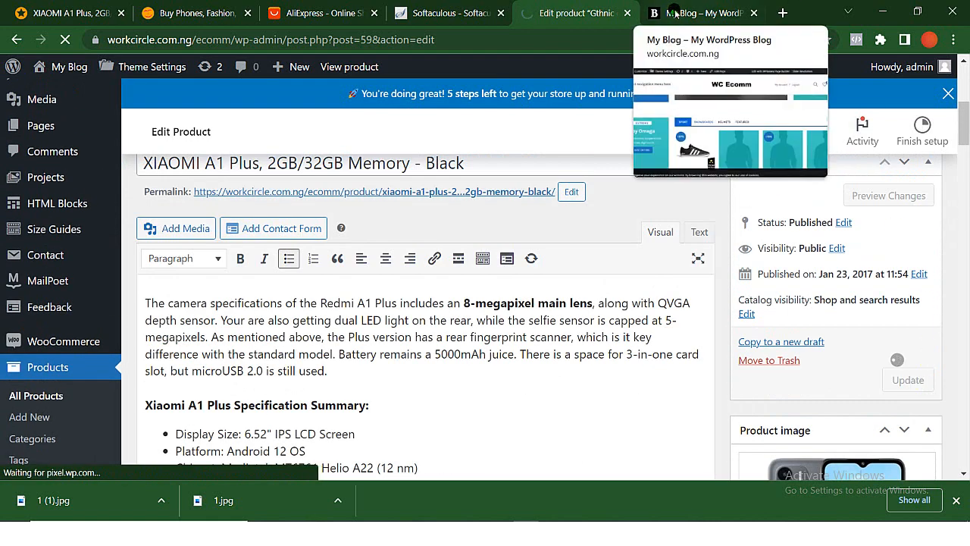
{"action": "left_click", "coordinate": [675, 13]}
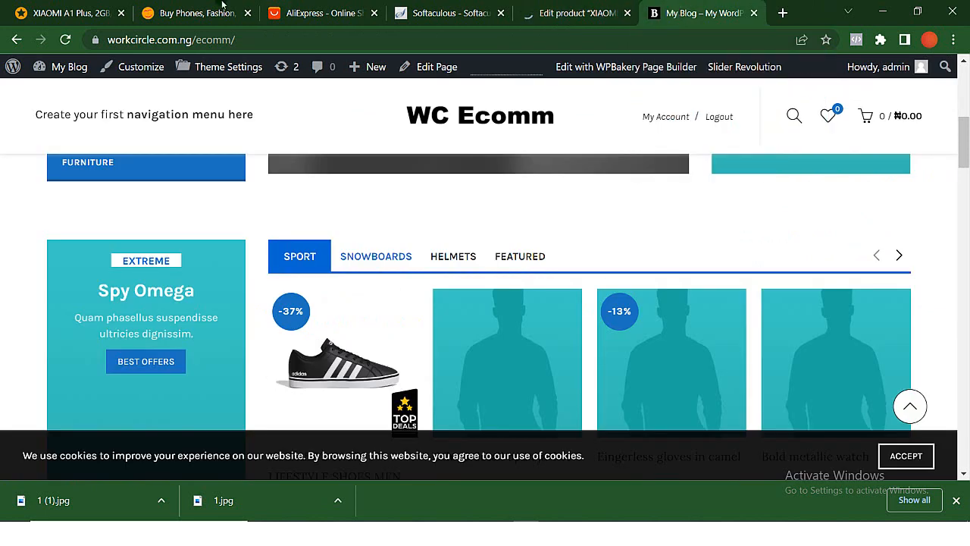
{"action": "left_click", "coordinate": [68, 43]}
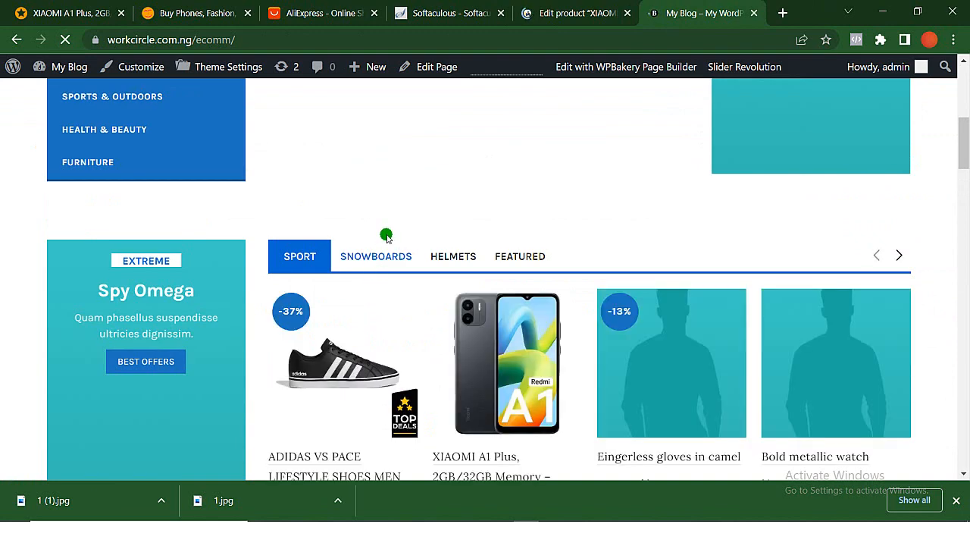
{"action": "scroll", "coordinate": [386, 237], "scroll_direction": "down", "scroll_amount": 2}
{"action": "scroll", "coordinate": [512, 258], "scroll_direction": "down", "scroll_amount": 2}
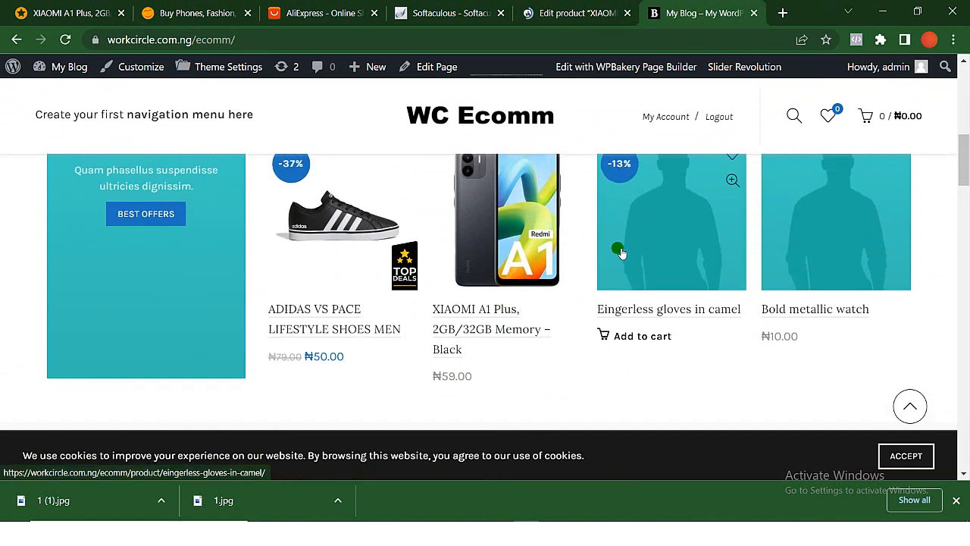
{"action": "scroll", "coordinate": [618, 250], "scroll_direction": "up", "scroll_amount": 2}
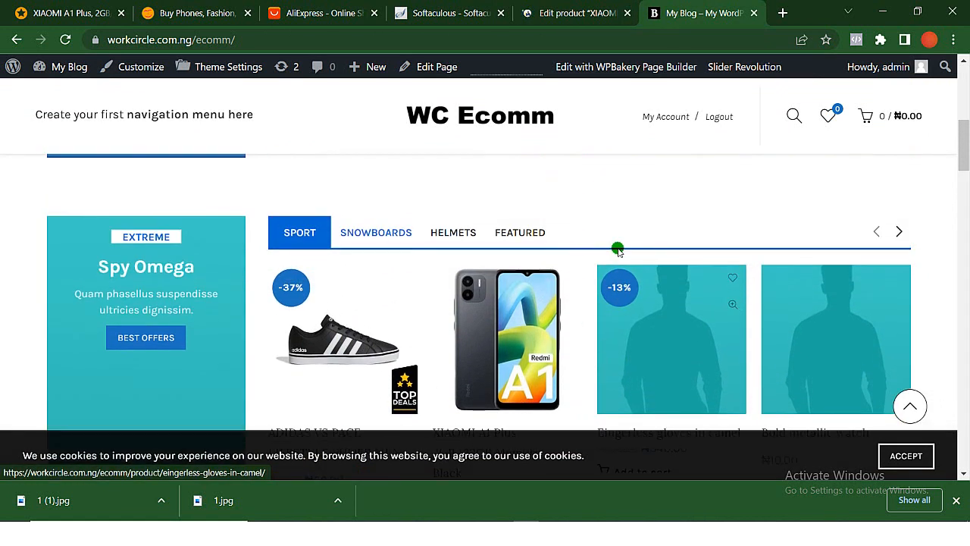
- Return to the product editor and set the phone's regular price to 59000 and its sale price to 50000
{"action": "left_click", "coordinate": [576, 13]}
{"action": "scroll", "coordinate": [315, 263], "scroll_direction": "down", "scroll_amount": 20}
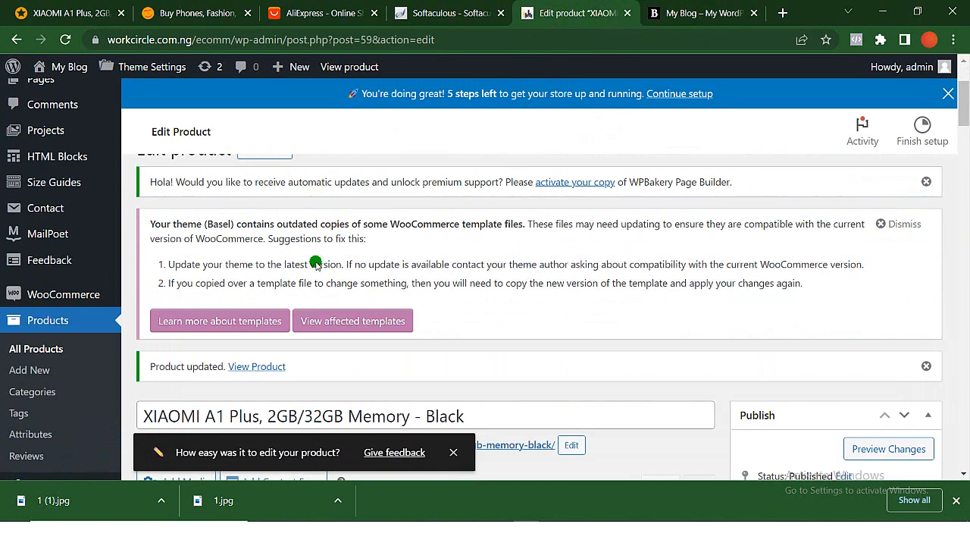
{"action": "scroll", "coordinate": [315, 263], "scroll_direction": "down", "scroll_amount": 10}
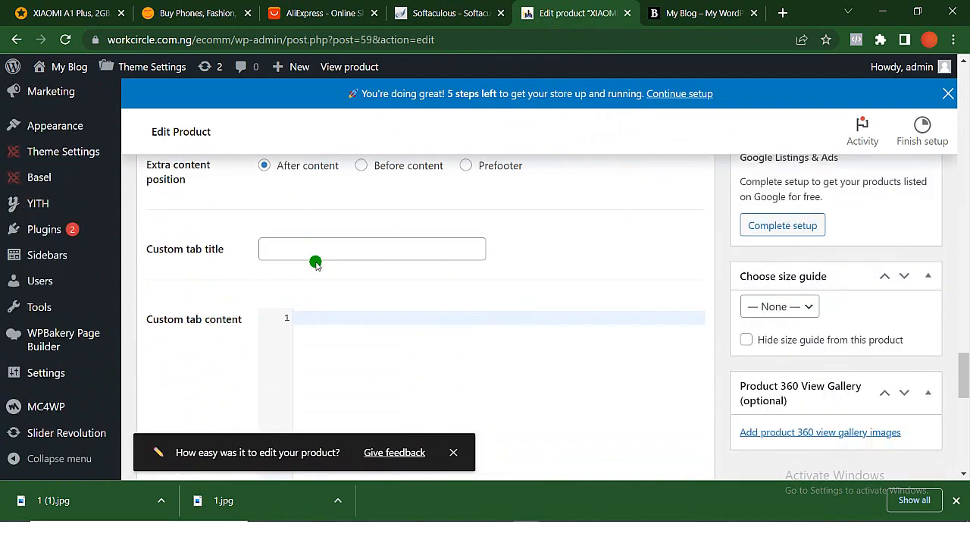
{"action": "scroll", "coordinate": [316, 263], "scroll_direction": "up", "scroll_amount": 4}
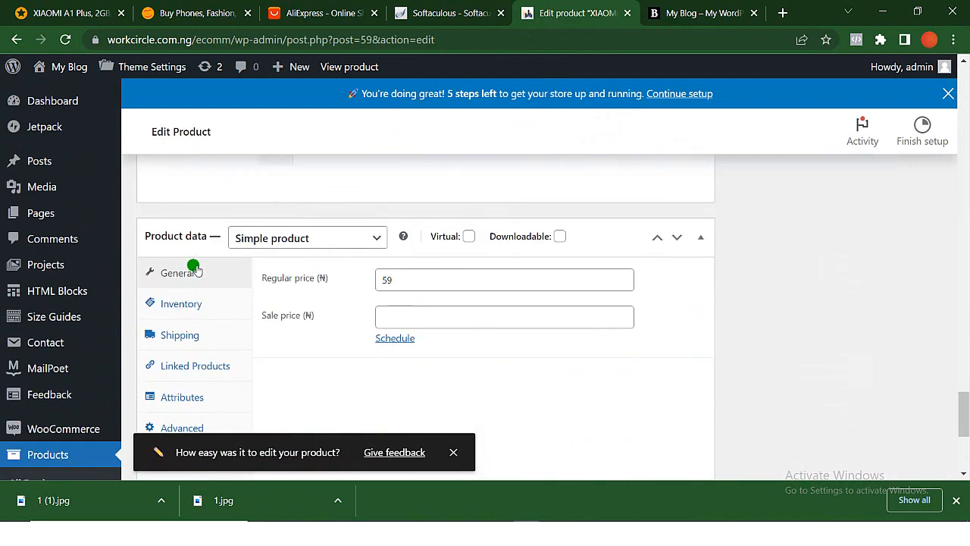
{"action": "left_click", "coordinate": [403, 279]}
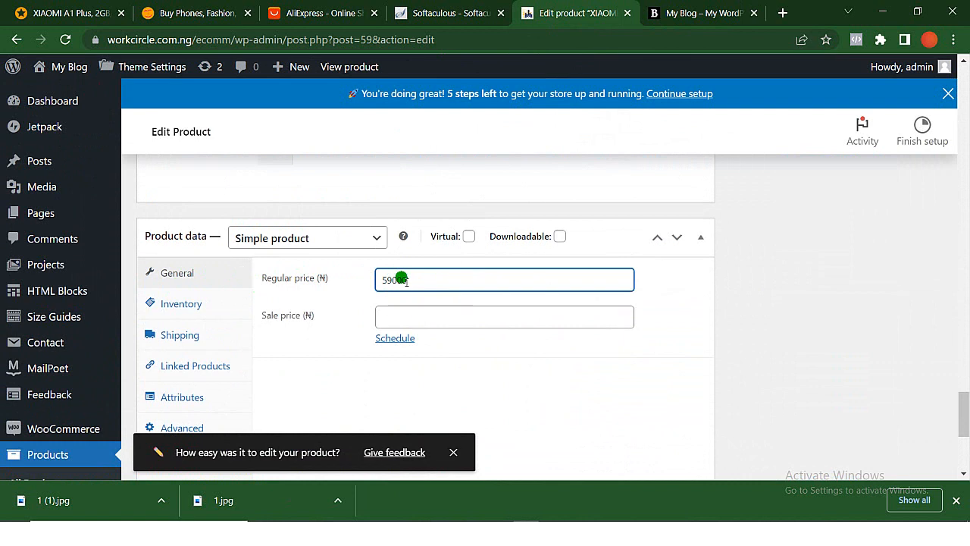
{"action": "key", "text": "Tab"}
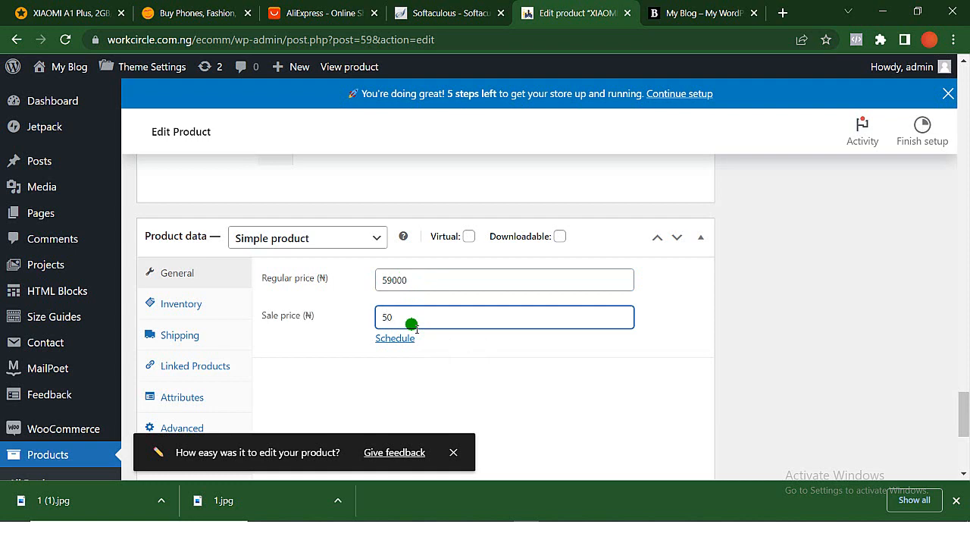
{"action": "scroll", "coordinate": [436, 423], "scroll_direction": "down", "scroll_amount": 2}
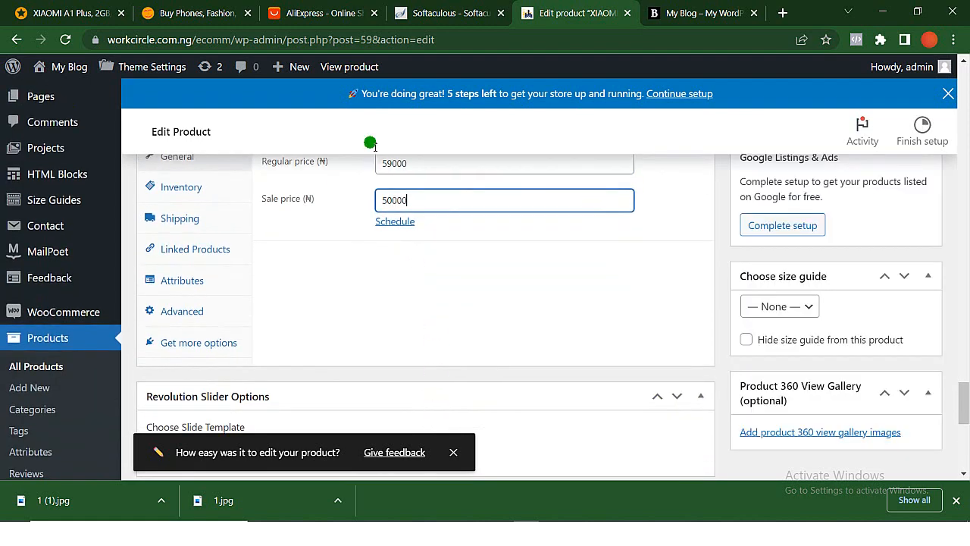
- Check the phone's discounted price on Jumia and set the product's sale price to 53190
{"action": "left_click", "coordinate": [42, 9]}
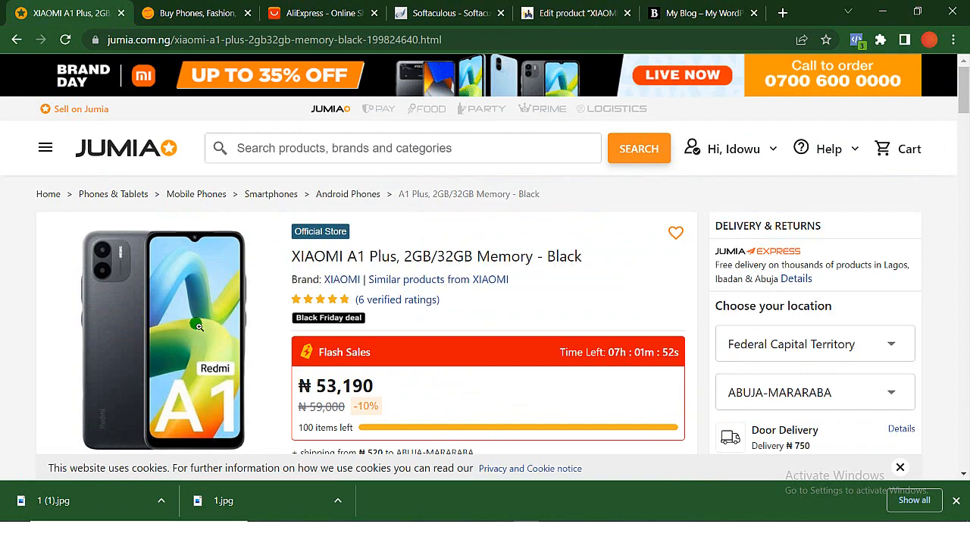
{"action": "scroll", "coordinate": [198, 326], "scroll_direction": "down", "scroll_amount": 2}
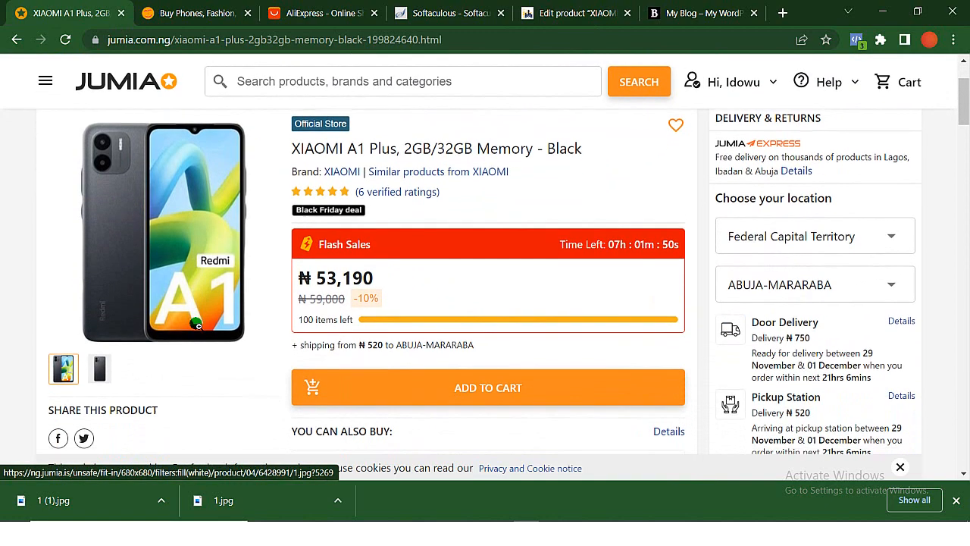
{"action": "scroll", "coordinate": [197, 324], "scroll_direction": "down", "scroll_amount": 1}
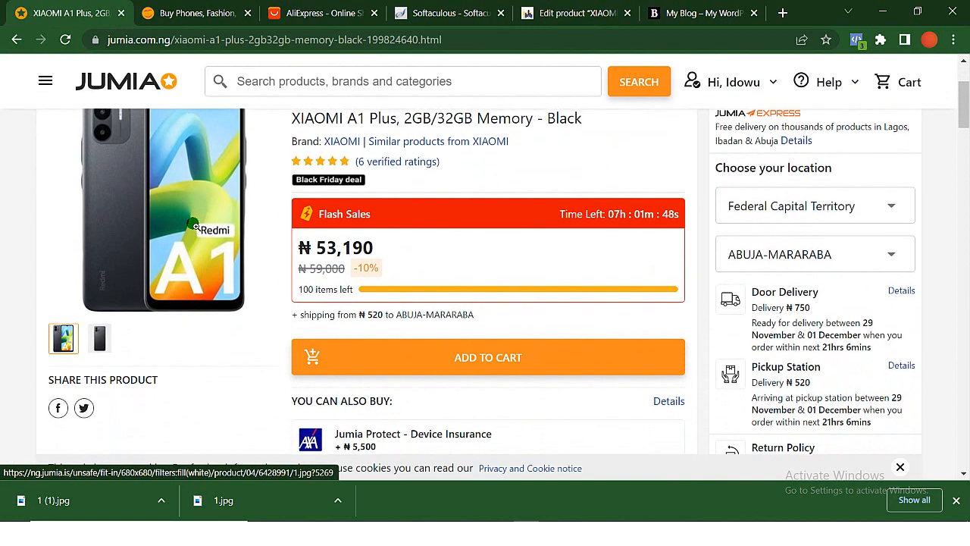
{"action": "scroll", "coordinate": [194, 226], "scroll_direction": "up", "scroll_amount": 1}
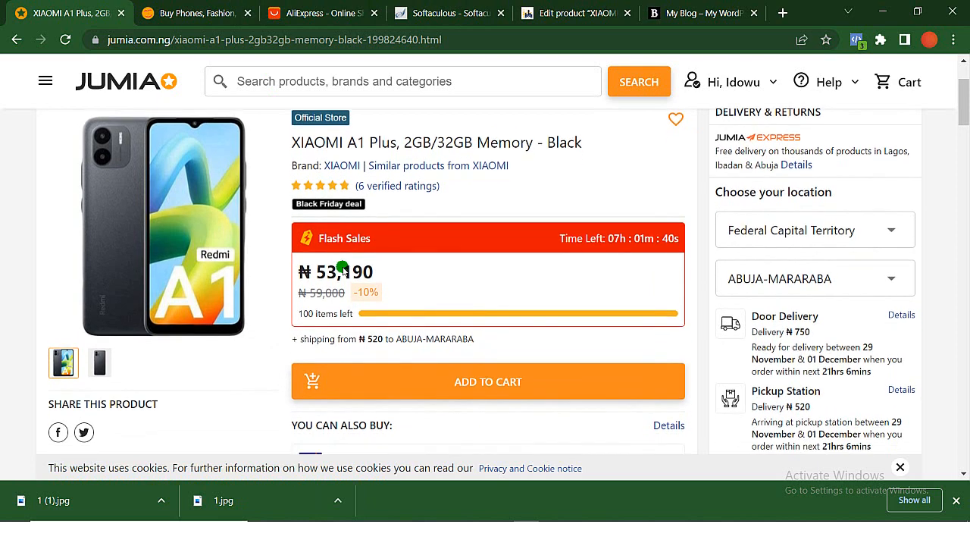
{"action": "scroll", "coordinate": [342, 275], "scroll_direction": "down", "scroll_amount": 2}
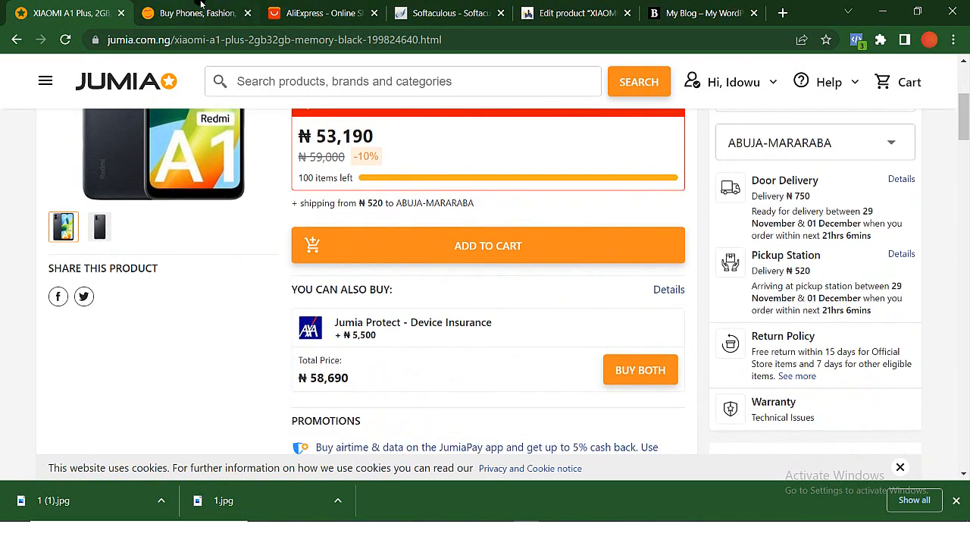
{"action": "left_click", "coordinate": [558, 11]}
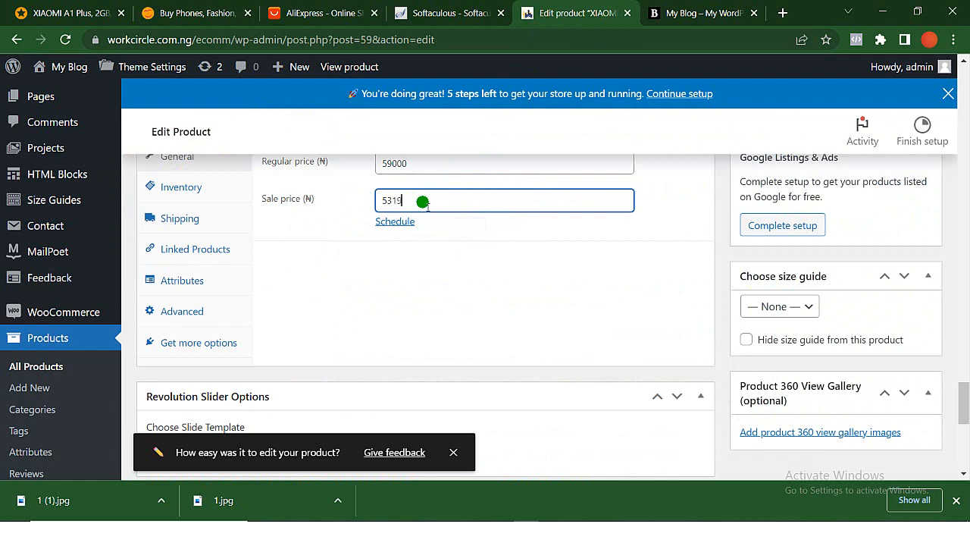
{"action": "scroll", "coordinate": [423, 202], "scroll_direction": "up", "scroll_amount": 1}
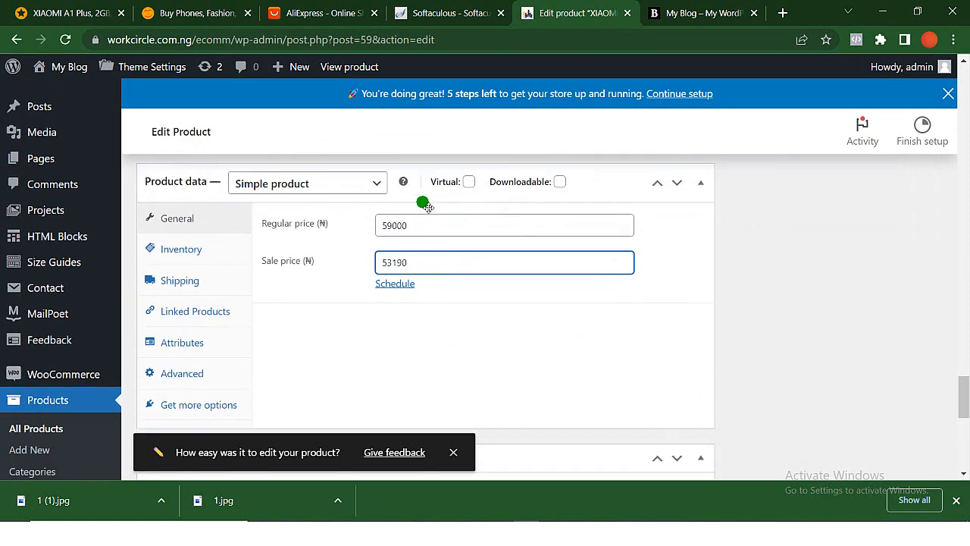
- Update the XIAOMI A1 Plus product to save its new regular and sale prices
{"action": "scroll", "coordinate": [422, 201], "scroll_direction": "down", "scroll_amount": 4}
{"action": "scroll", "coordinate": [422, 202], "scroll_direction": "up", "scroll_amount": 1}
{"action": "scroll", "coordinate": [422, 203], "scroll_direction": "up", "scroll_amount": 20}
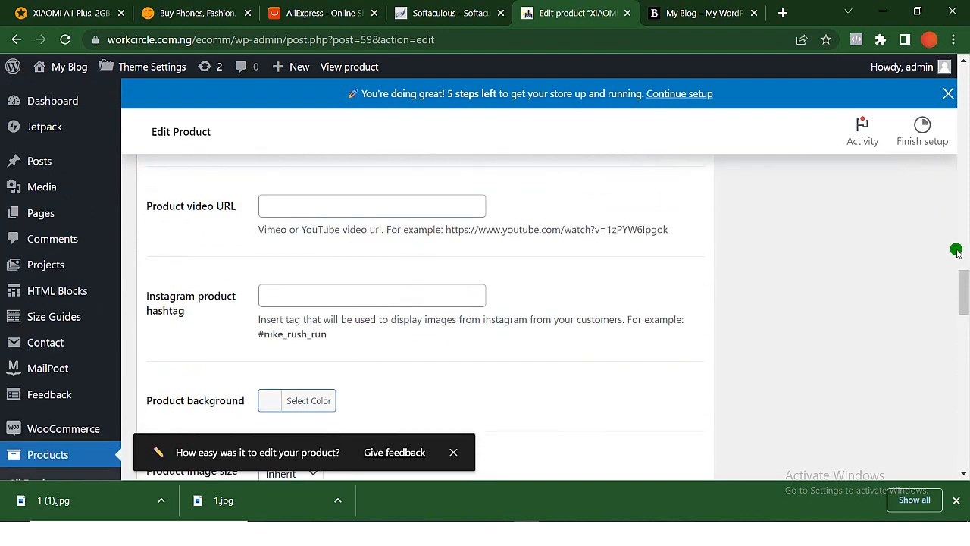
{"action": "scroll", "coordinate": [829, 342], "scroll_direction": "up", "scroll_amount": 8}
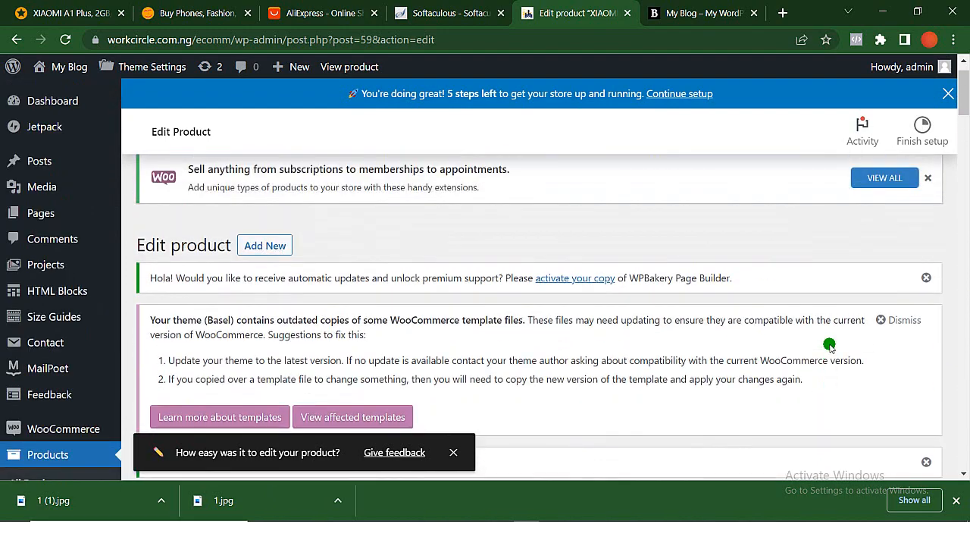
{"action": "scroll", "coordinate": [872, 190], "scroll_direction": "down", "scroll_amount": 8}
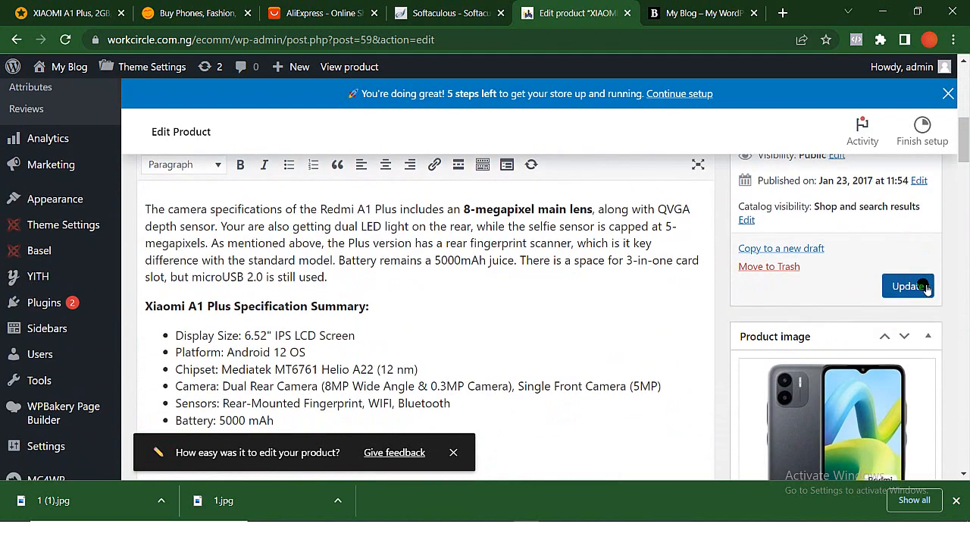
{"action": "left_click", "coordinate": [926, 289]}
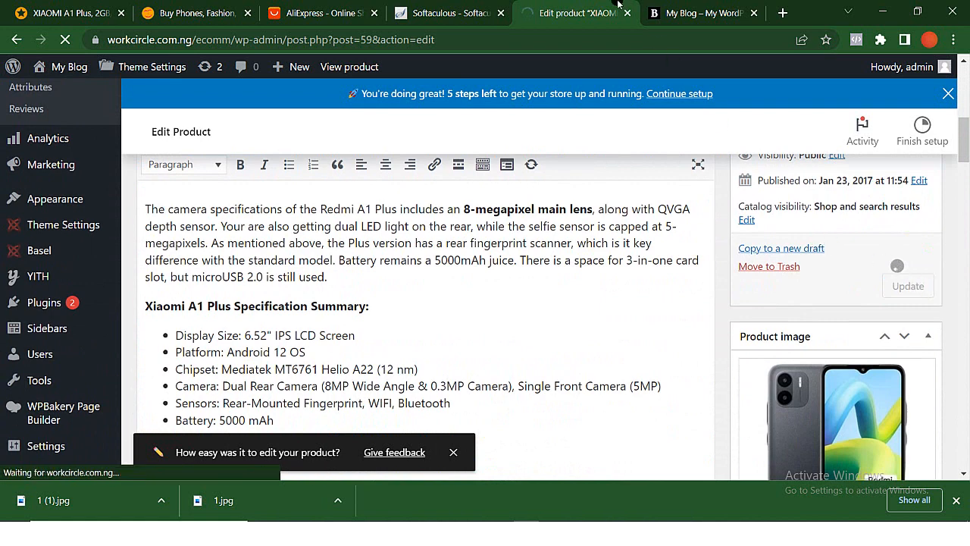
- Reload the storefront and compare the phone's regular price, sale price and discount with the Jumia listing
{"action": "left_click", "coordinate": [34, 14]}
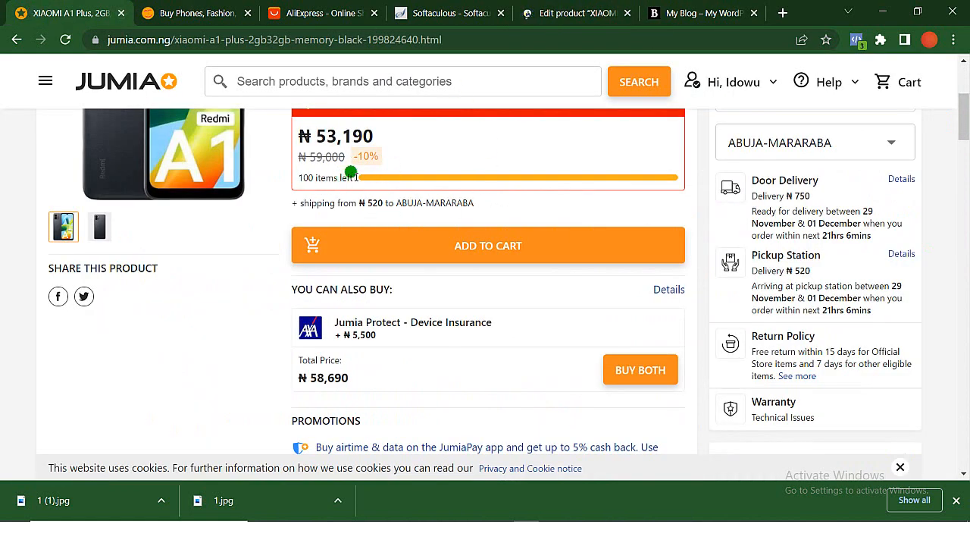
{"action": "left_click", "coordinate": [716, 13]}
{"action": "scroll", "coordinate": [368, 309], "scroll_direction": "down", "scroll_amount": 1}
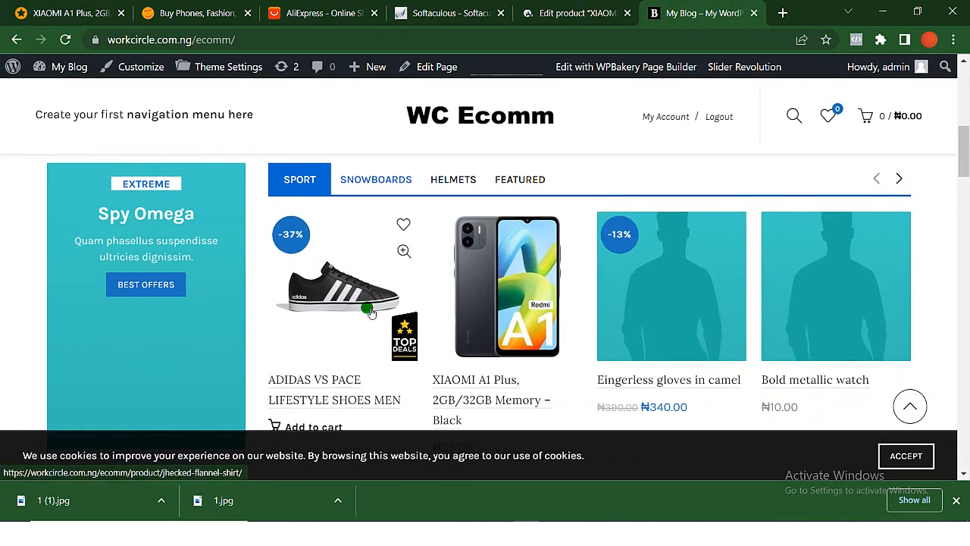
{"action": "left_click", "coordinate": [64, 38]}
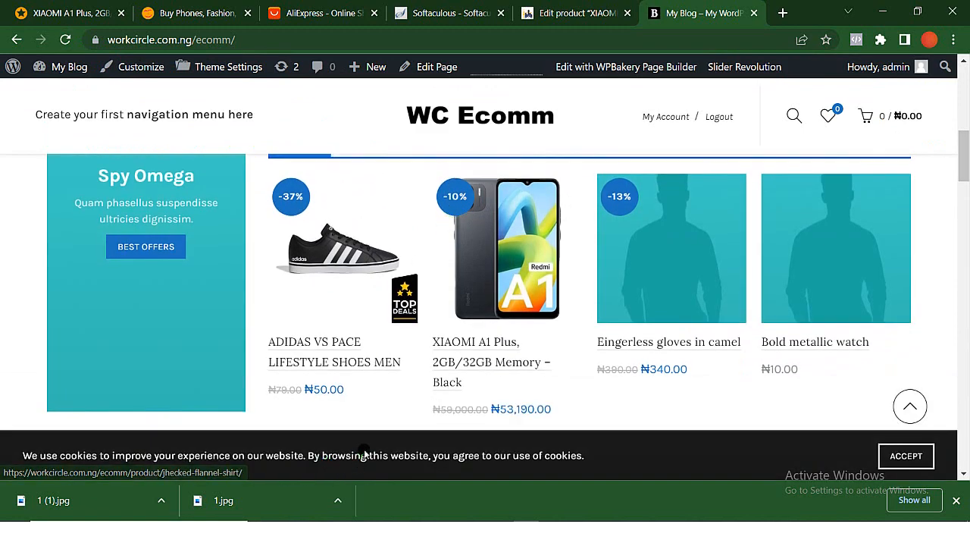
{"action": "left_click", "coordinate": [57, 15]}
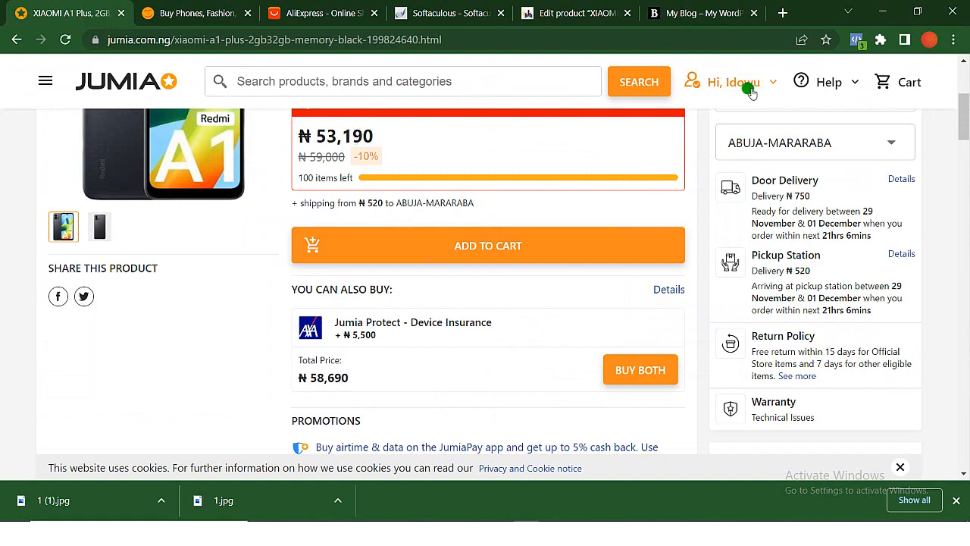
{"action": "left_click", "coordinate": [707, 13]}
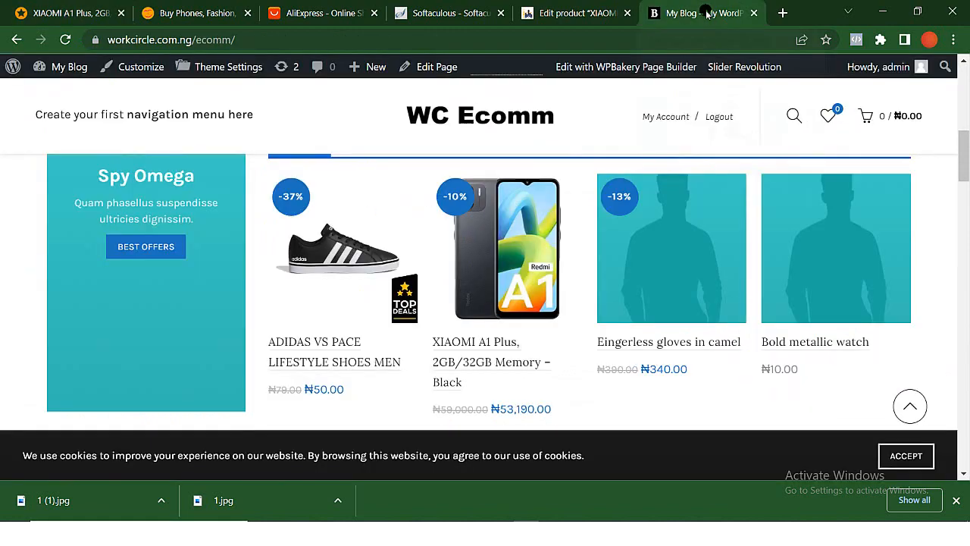
- Return to the XIAOMI A1 Plus product editor and set the product's inventory stock status to Out of stock
{"action": "left_click", "coordinate": [579, 13]}
{"action": "scroll", "coordinate": [392, 217], "scroll_direction": "down", "scroll_amount": 20}
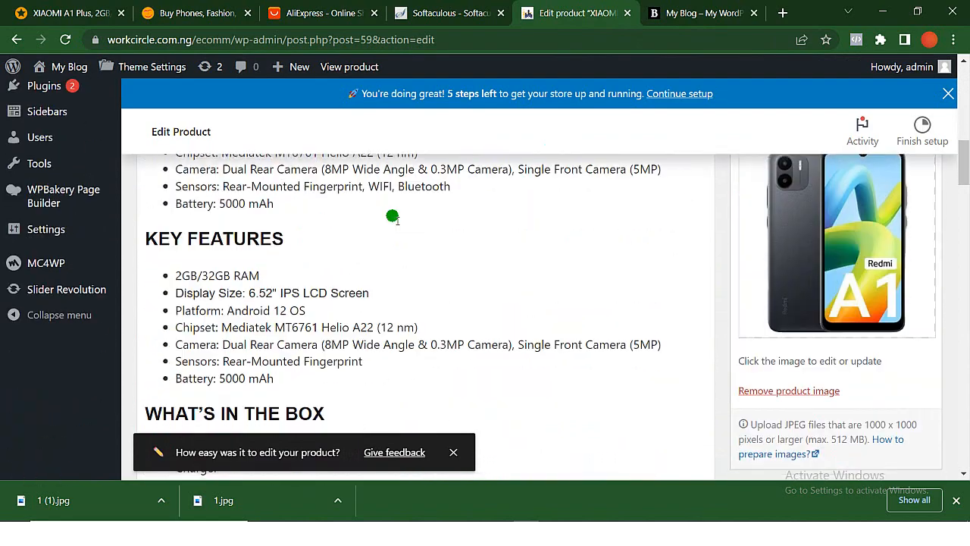
{"action": "scroll", "coordinate": [392, 217], "scroll_direction": "down", "scroll_amount": 7}
{"action": "scroll", "coordinate": [392, 216], "scroll_direction": "up", "scroll_amount": 7}
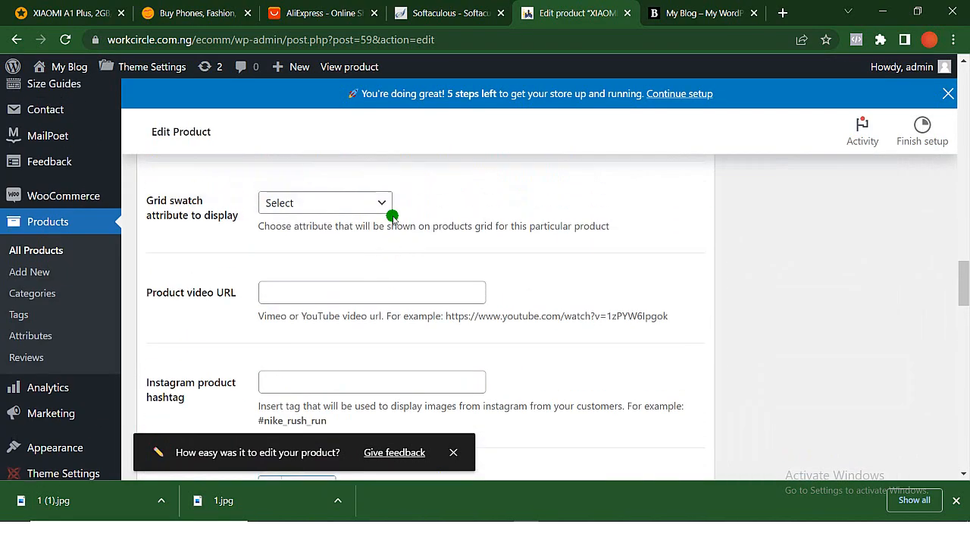
{"action": "scroll", "coordinate": [392, 217], "scroll_direction": "down", "scroll_amount": 5}
{"action": "scroll", "coordinate": [391, 215], "scroll_direction": "down", "scroll_amount": 10}
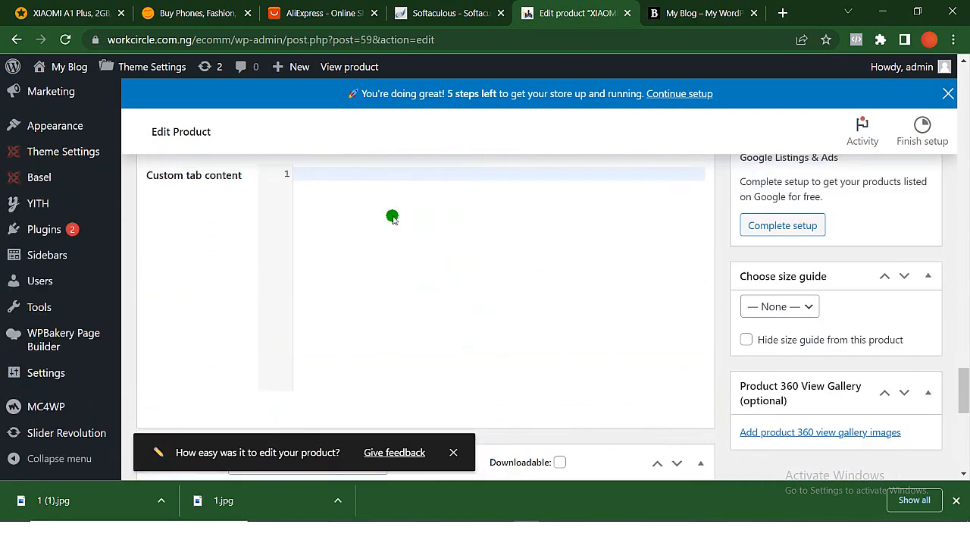
{"action": "scroll", "coordinate": [392, 214], "scroll_direction": "up", "scroll_amount": 2}
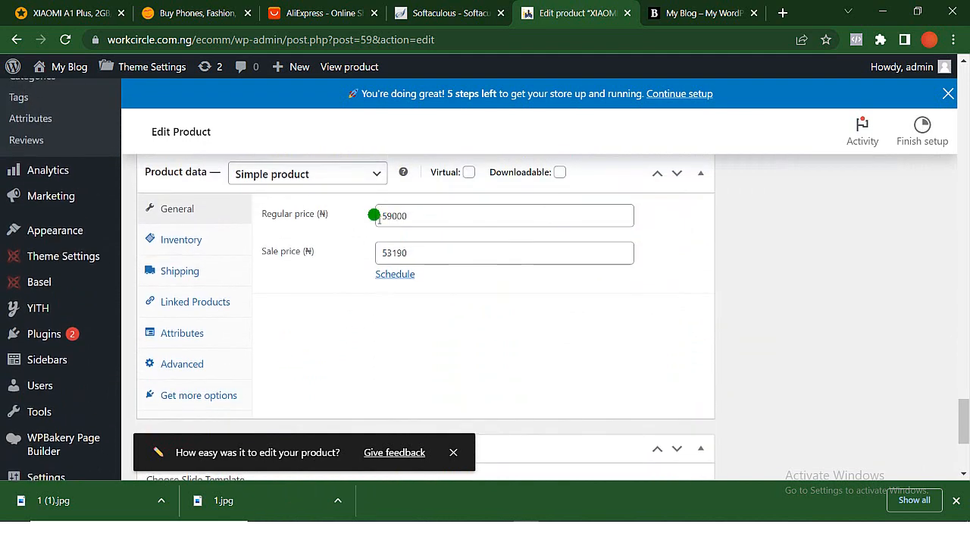
{"action": "left_click", "coordinate": [182, 239]}
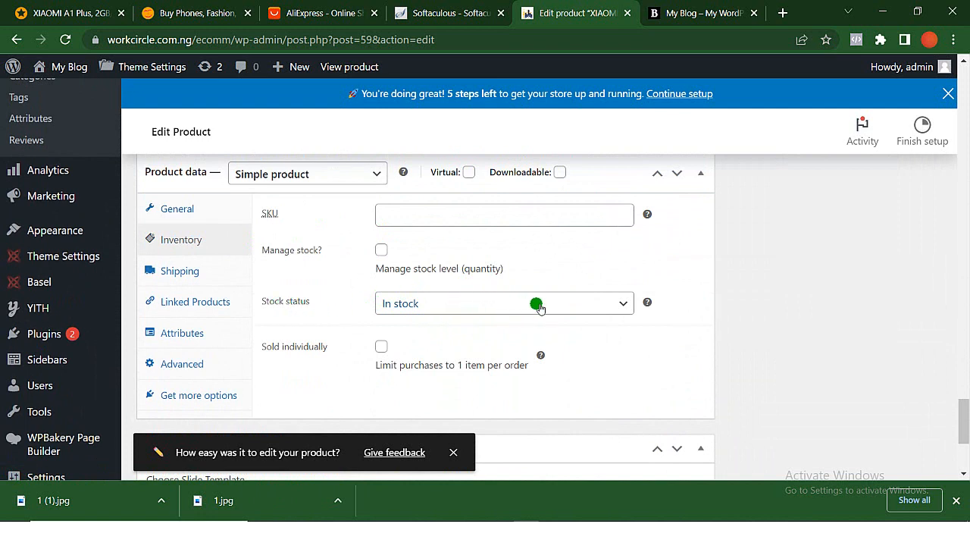
{"action": "left_click", "coordinate": [621, 304]}
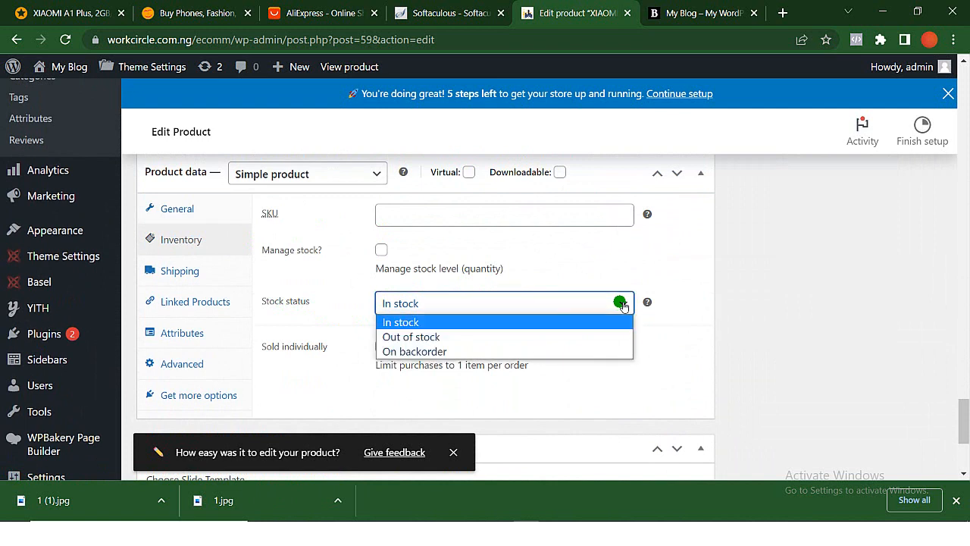
{"action": "left_click", "coordinate": [485, 342]}
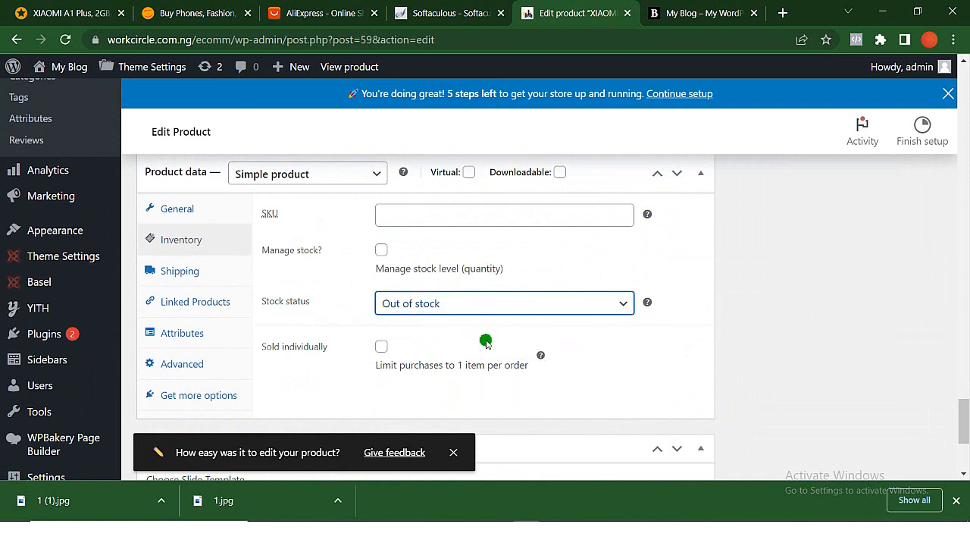
- Update the XIAOMI A1 Plus product to save its stock status and check its listing on the storefront
{"action": "scroll", "coordinate": [774, 262], "scroll_direction": "up", "scroll_amount": 20}
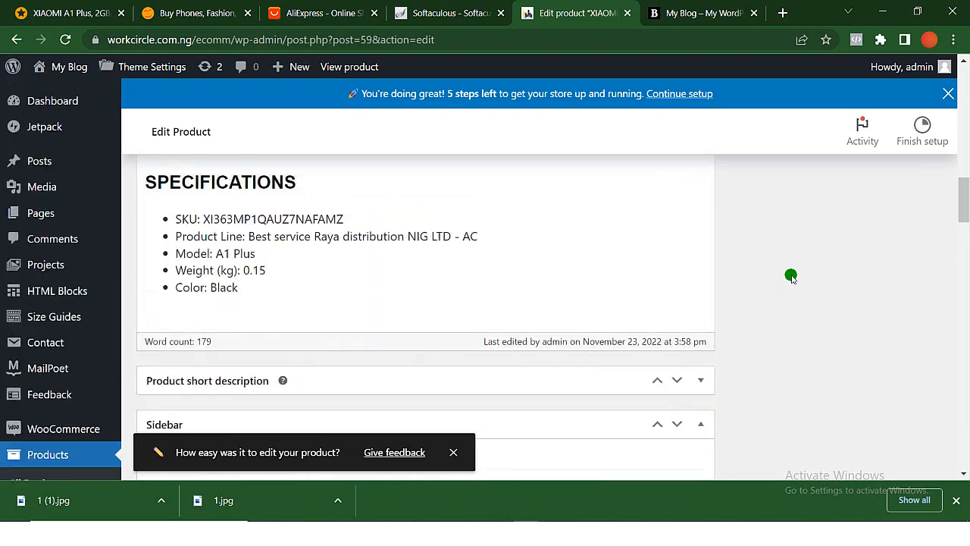
{"action": "scroll", "coordinate": [916, 306], "scroll_direction": "down", "scroll_amount": 5}
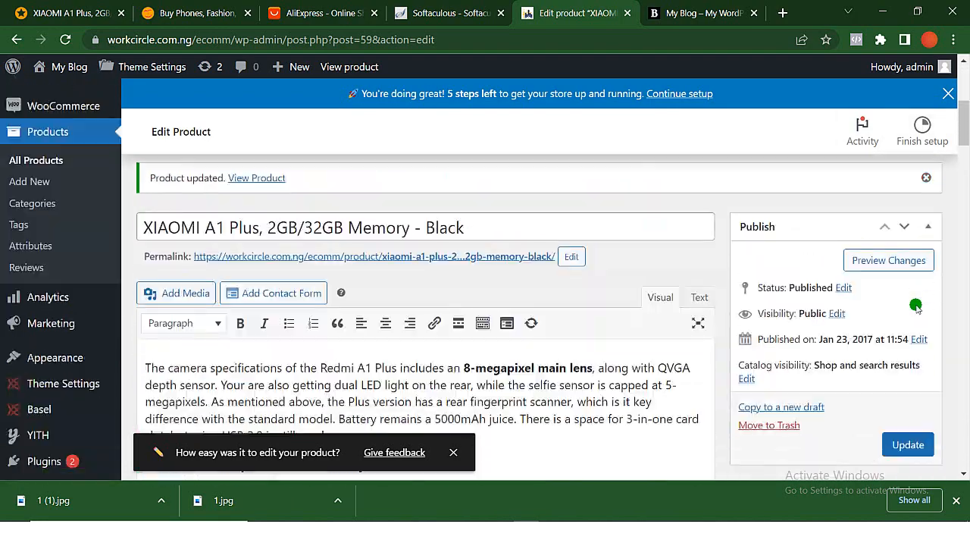
{"action": "left_click", "coordinate": [918, 368]}
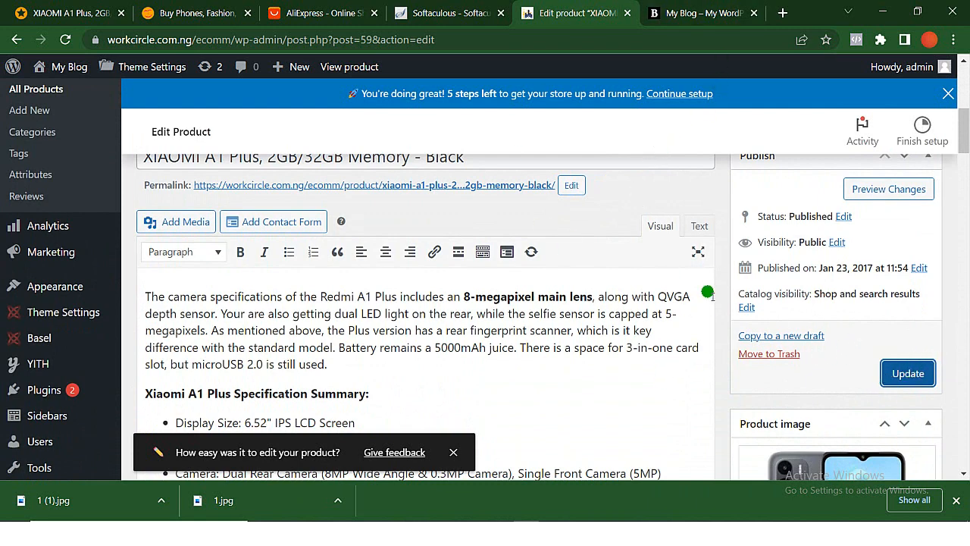
{"action": "left_click", "coordinate": [913, 374]}
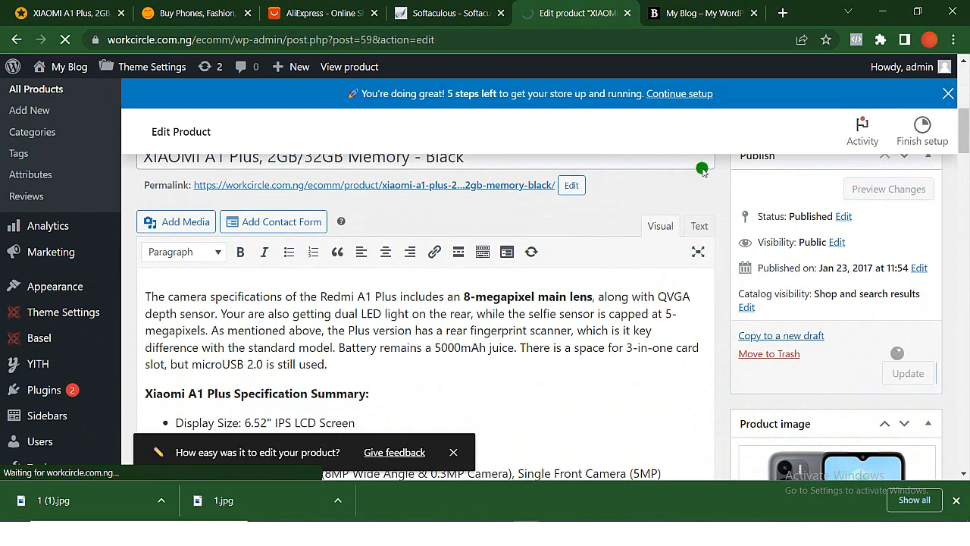
{"action": "left_click", "coordinate": [686, 14]}
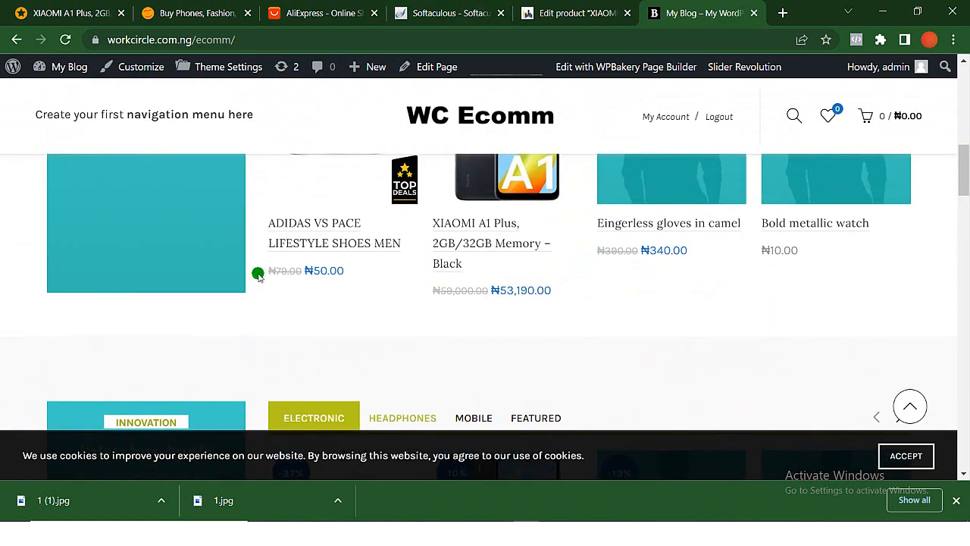
- Go back to the WordPress admin and open the Menus page of the site's appearance settings
{"action": "key", "text": "ctrl+Page_Up"}
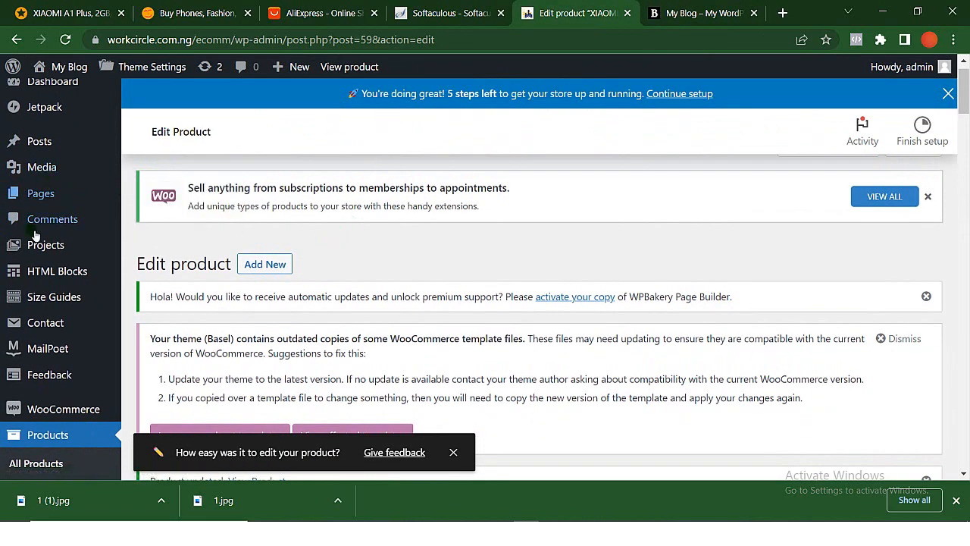
{"action": "scroll", "coordinate": [59, 292], "scroll_direction": "down", "scroll_amount": 10}
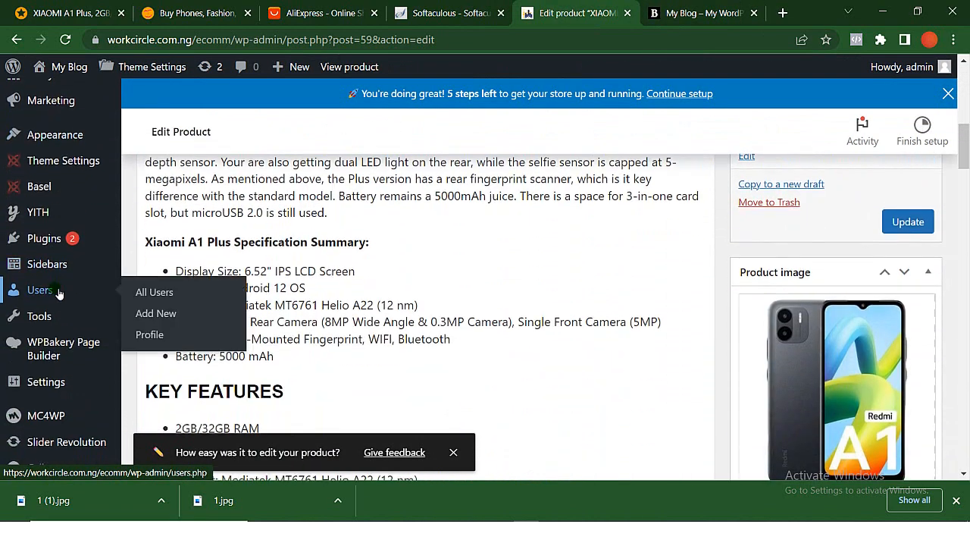
{"action": "scroll", "coordinate": [59, 292], "scroll_direction": "down", "scroll_amount": 2}
{"action": "scroll", "coordinate": [59, 288], "scroll_direction": "up", "scroll_amount": 5}
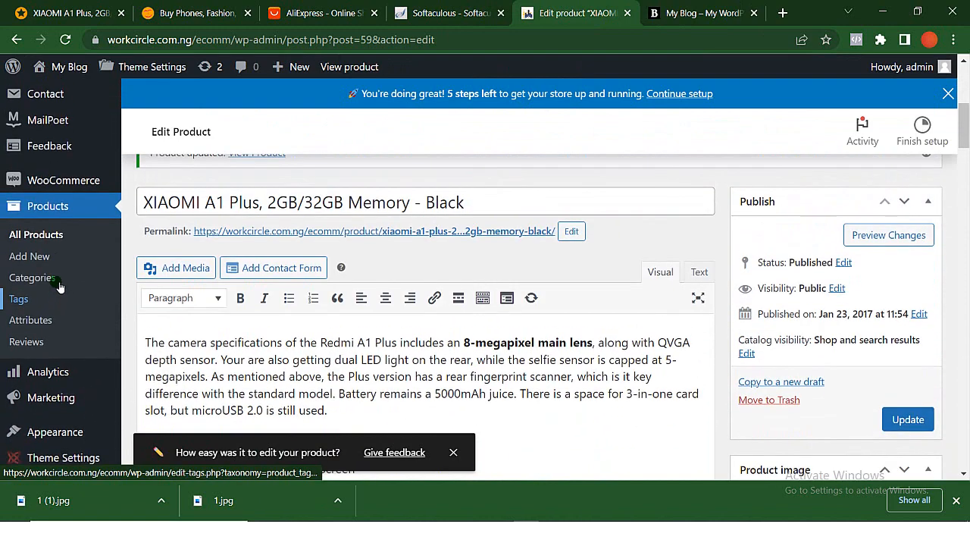
{"action": "mouse_move", "coordinate": [57, 439]}
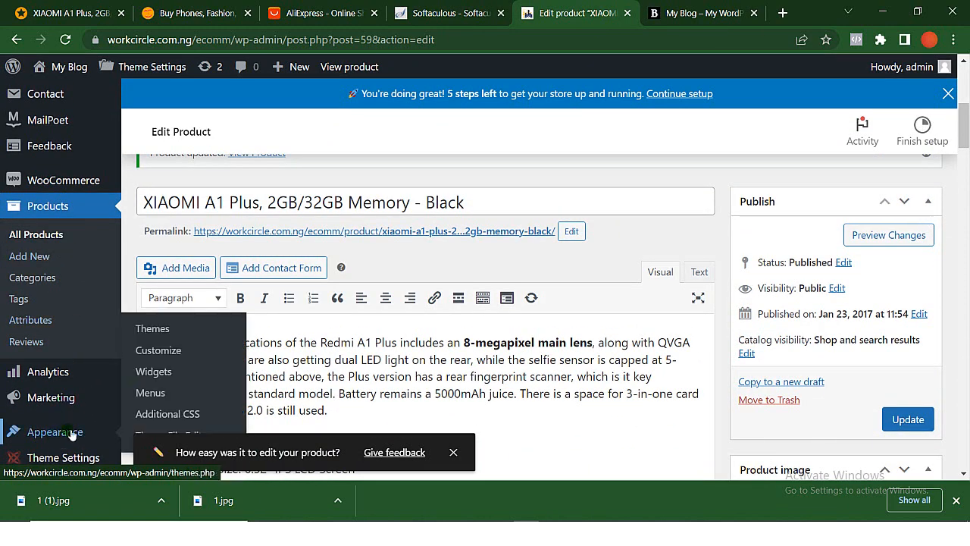
{"action": "left_click", "coordinate": [150, 395]}
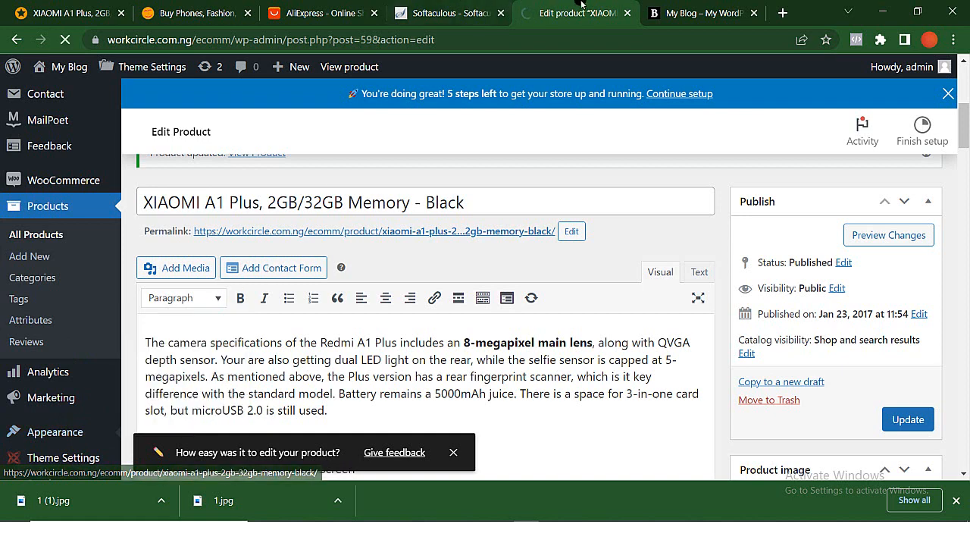
- Examine the storefront's Browse Categories menu and its category submenus
{"action": "left_click", "coordinate": [688, 9]}
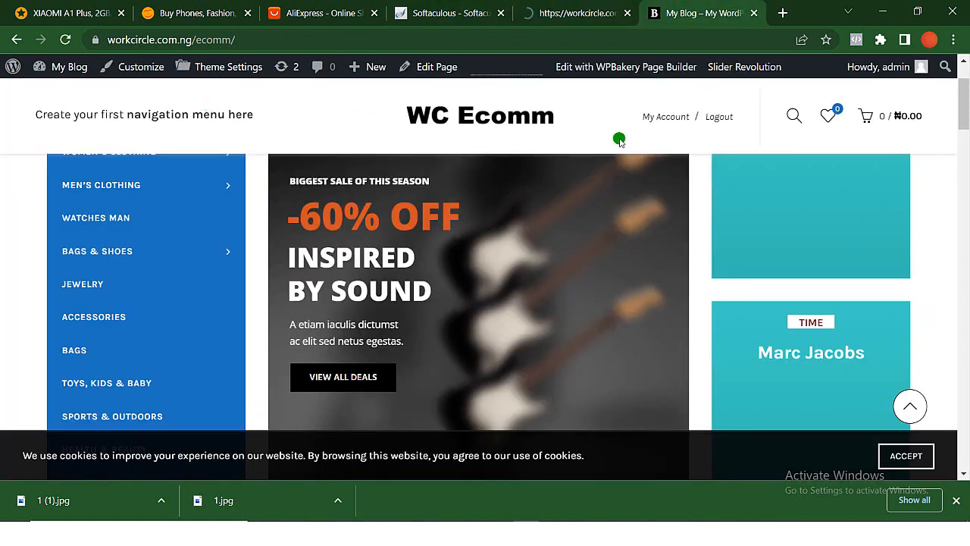
{"action": "scroll", "coordinate": [625, 142], "scroll_direction": "up", "scroll_amount": 2}
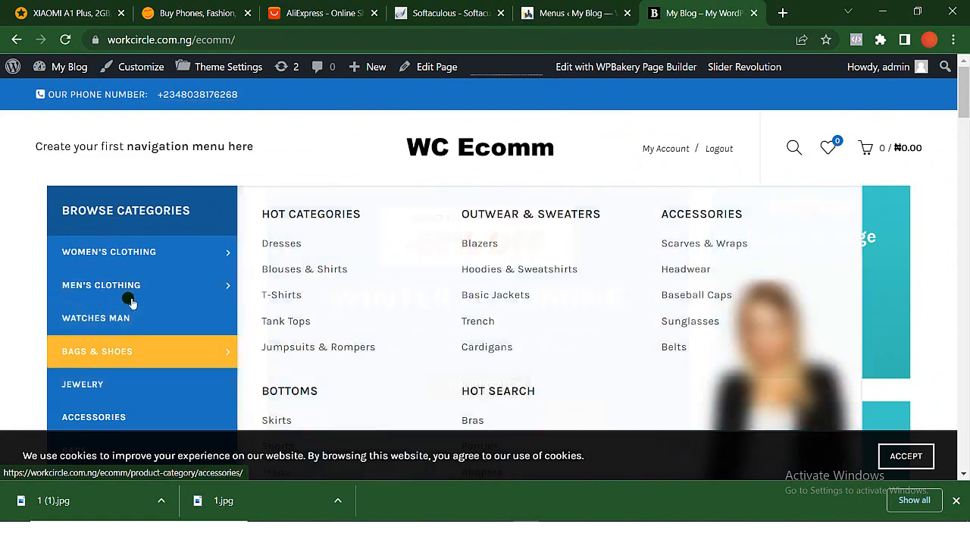
{"action": "mouse_move", "coordinate": [132, 282]}
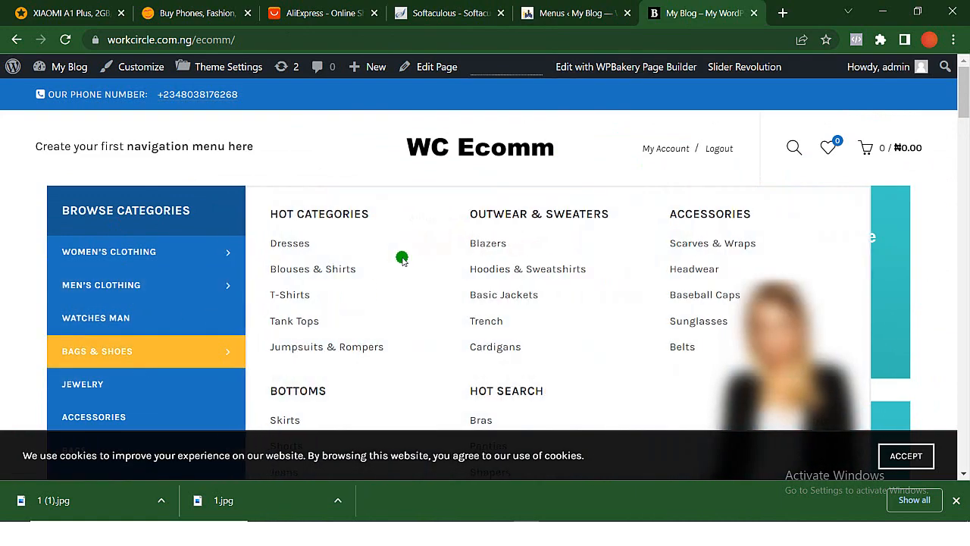
- Return to the menu editor and review the items of the Categories menu and the menus available for editing
{"action": "left_click", "coordinate": [557, 7]}
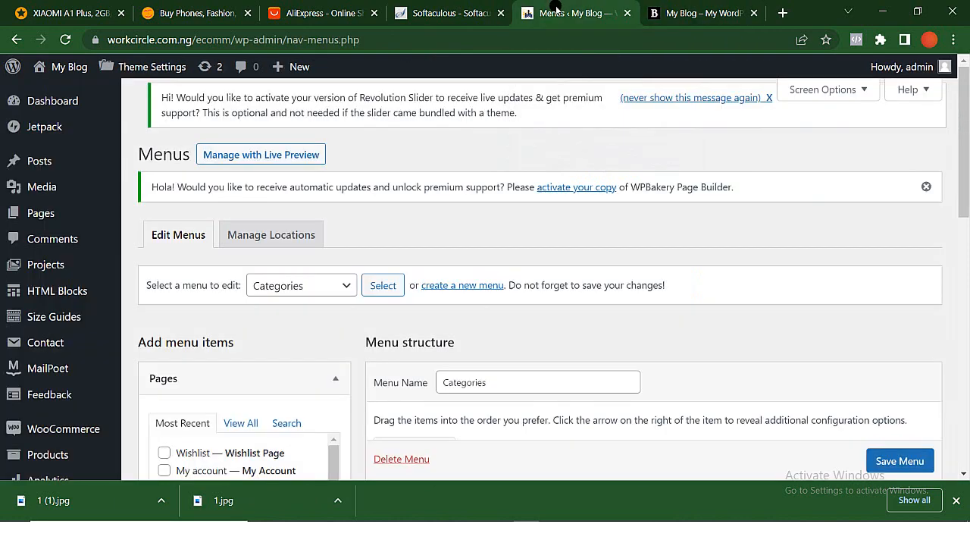
{"action": "scroll", "coordinate": [305, 271], "scroll_direction": "down", "scroll_amount": 2}
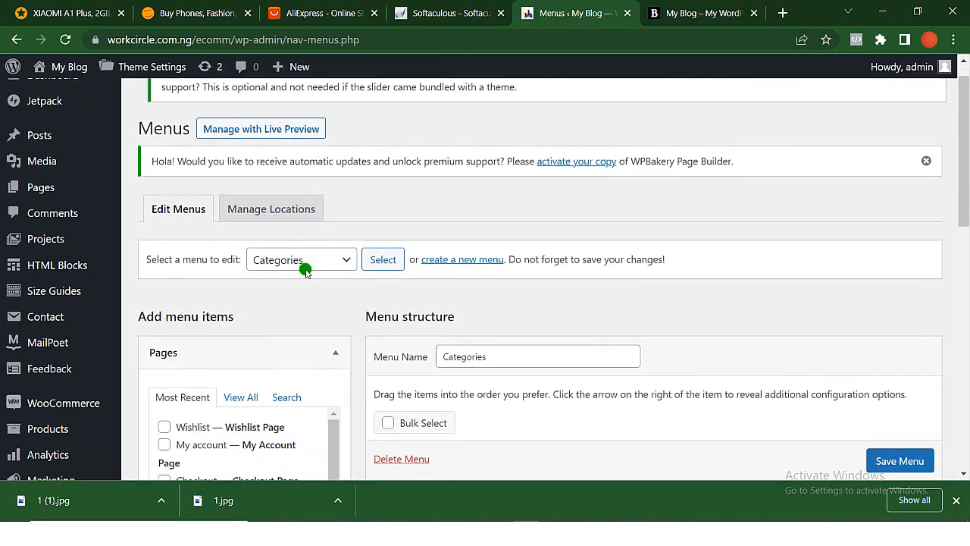
{"action": "scroll", "coordinate": [307, 272], "scroll_direction": "down", "scroll_amount": 2}
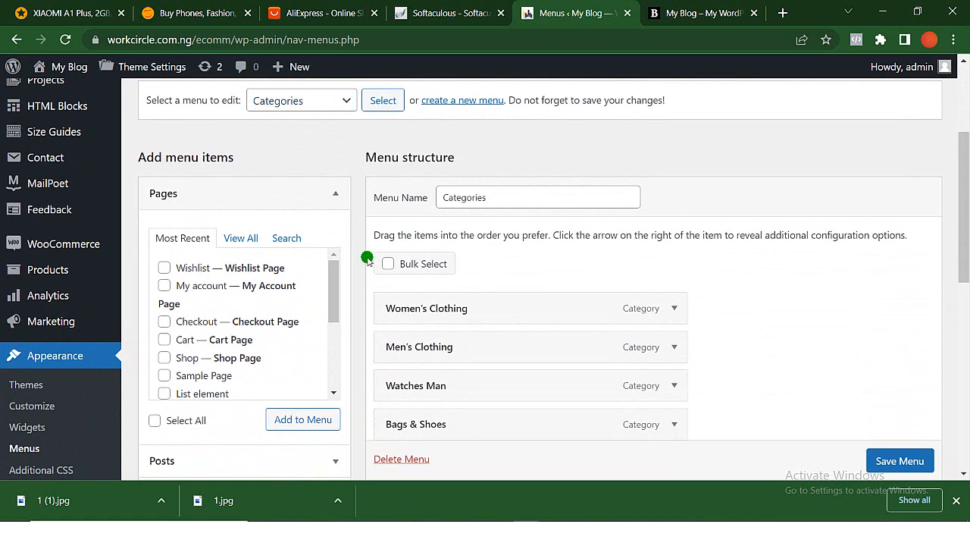
{"action": "left_click", "coordinate": [345, 102]}
{"action": "left_click", "coordinate": [347, 106]}
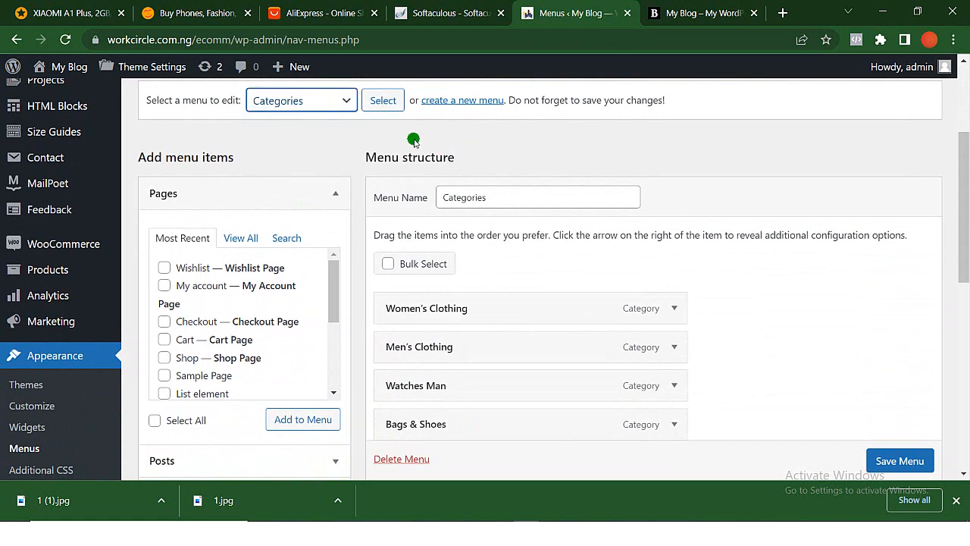
- Create a new menu named "Main menu" with Main Menu and Mobile Side Menu as its display locations
{"action": "left_click", "coordinate": [460, 101]}
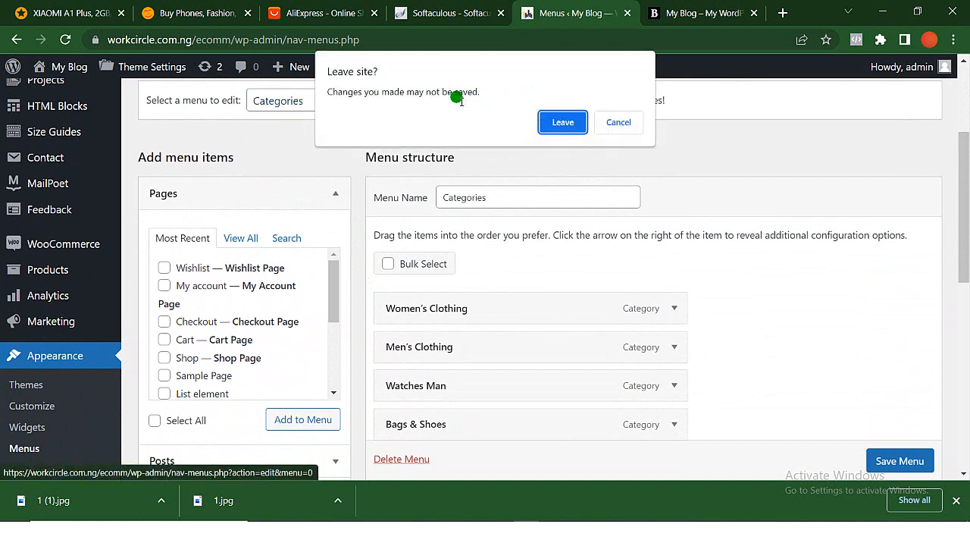
{"action": "left_click", "coordinate": [563, 123]}
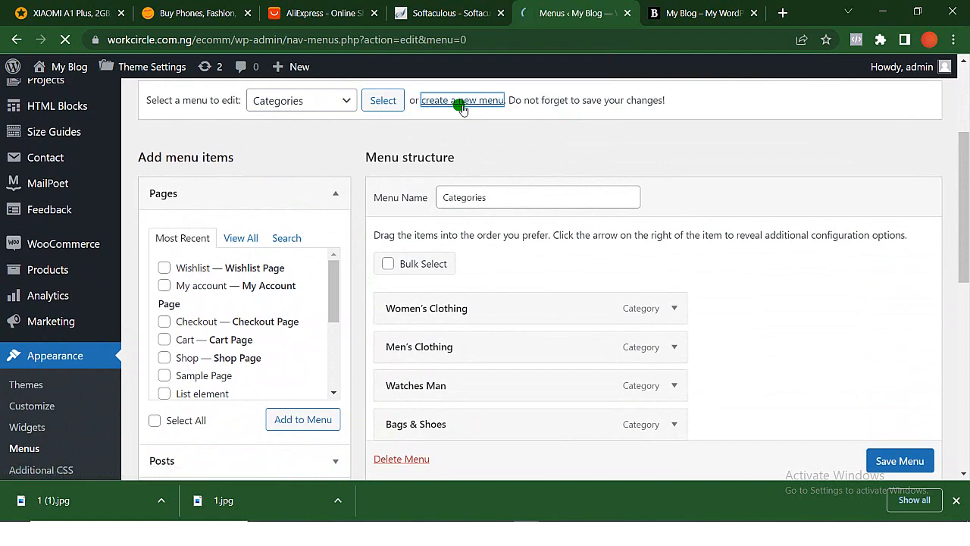
{"action": "left_click", "coordinate": [507, 248]}
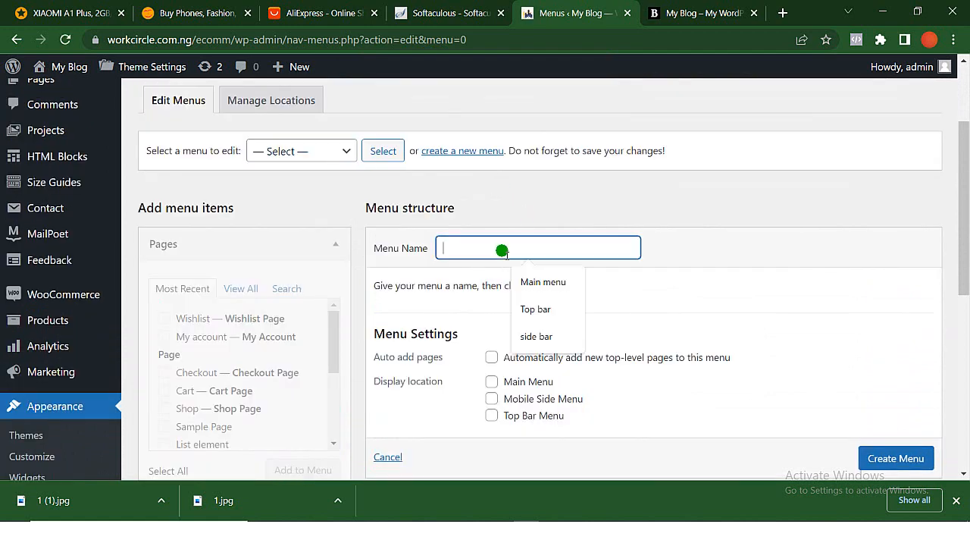
{"action": "left_click", "coordinate": [533, 279]}
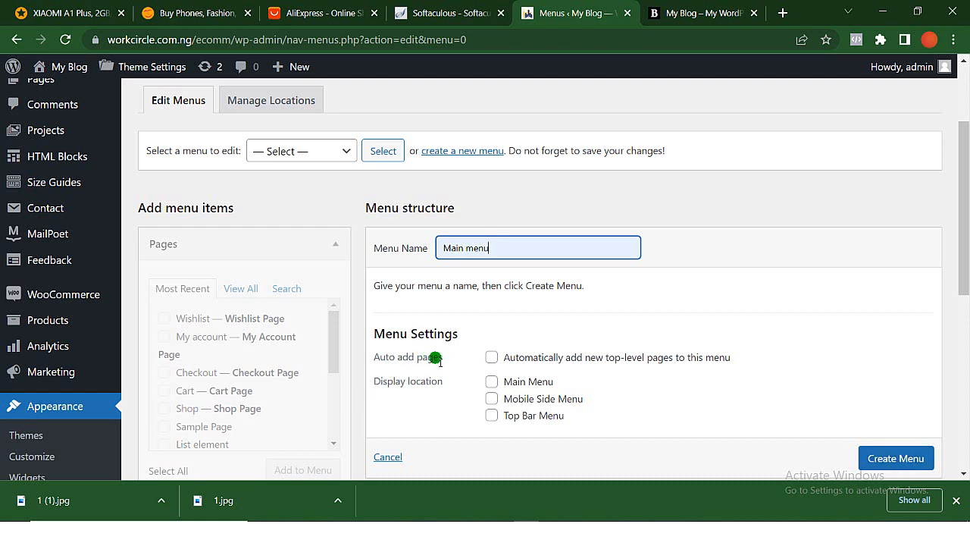
{"action": "left_click", "coordinate": [494, 384]}
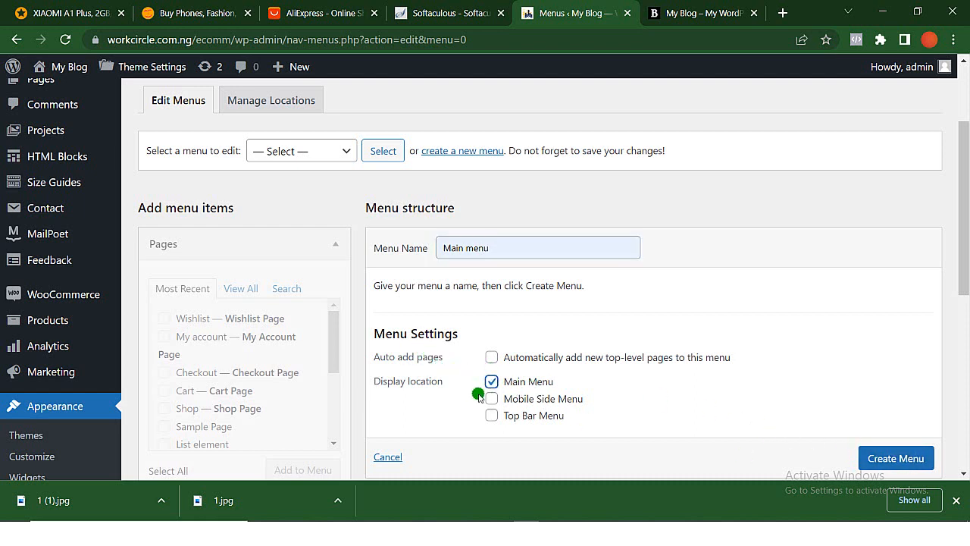
{"action": "left_click", "coordinate": [491, 399]}
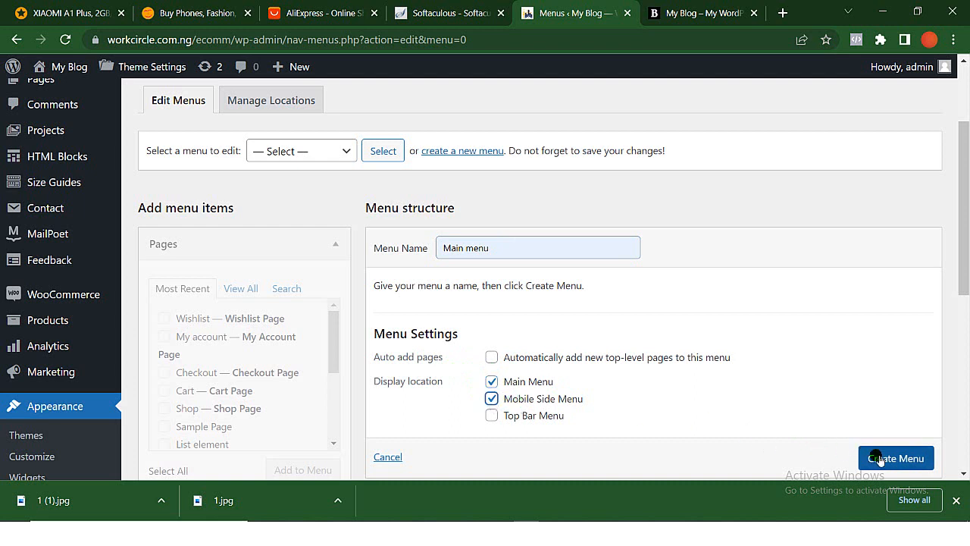
{"action": "left_click", "coordinate": [908, 458]}
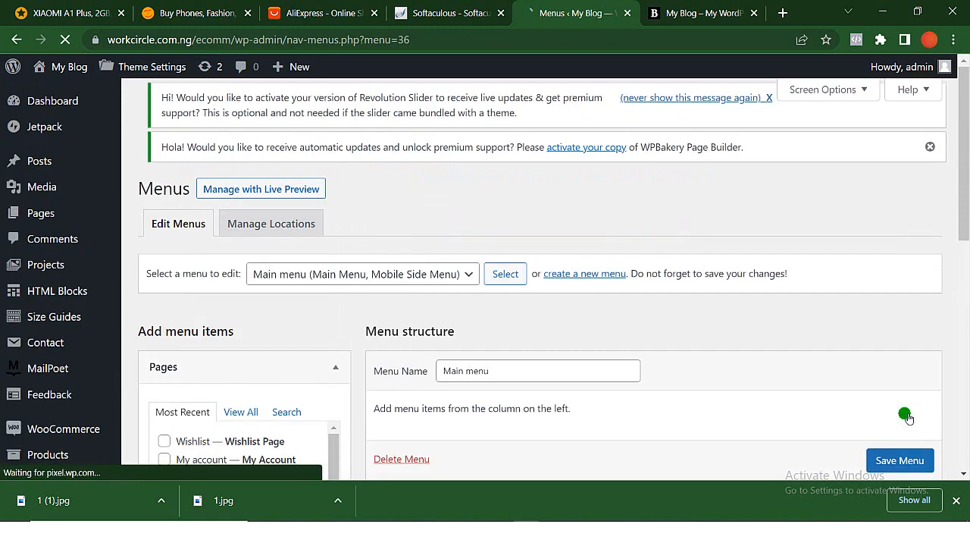
- Review the new menu's display settings and the list of menus available for editing
{"action": "scroll", "coordinate": [713, 423], "scroll_direction": "down", "scroll_amount": 3}
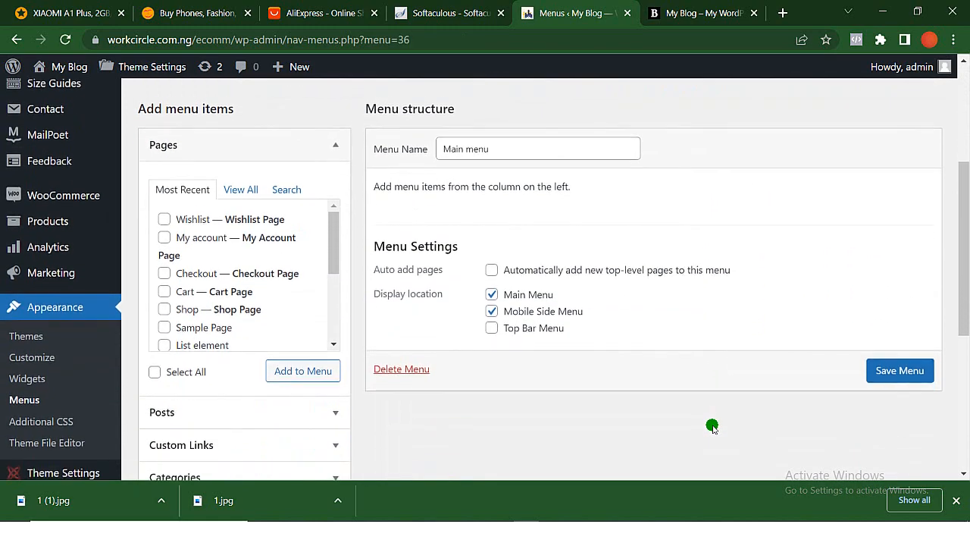
{"action": "scroll", "coordinate": [712, 426], "scroll_direction": "up", "scroll_amount": 2}
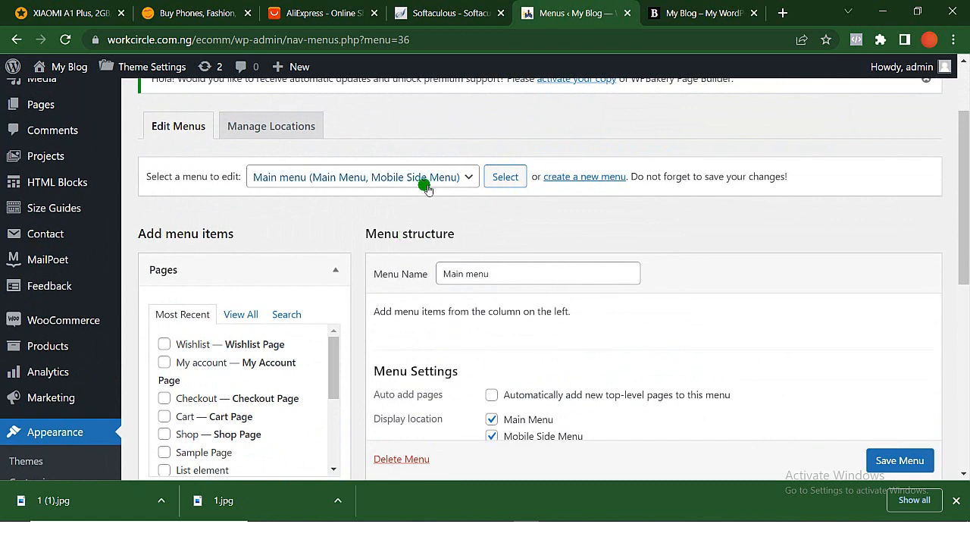
{"action": "left_click", "coordinate": [464, 178]}
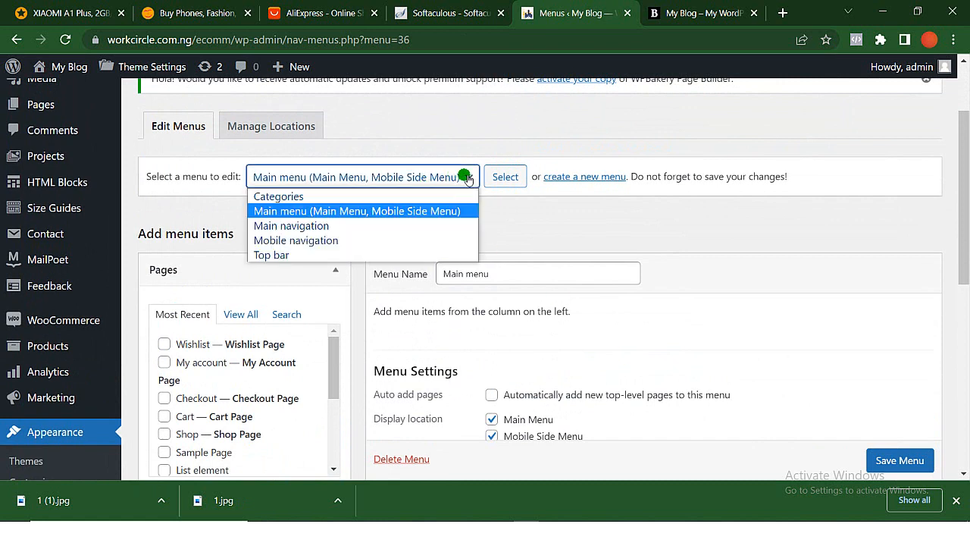
{"action": "left_click", "coordinate": [473, 185]}
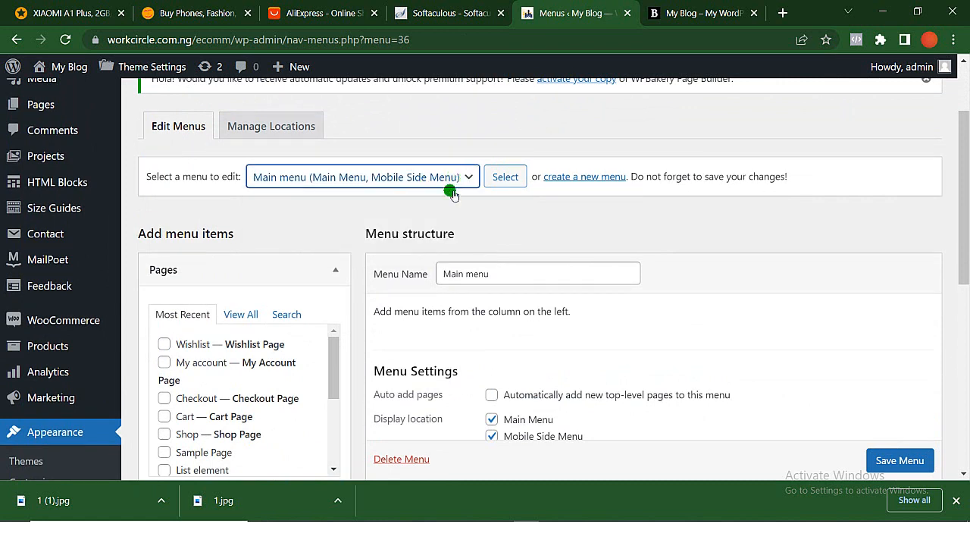
- Tick the Blog and FaQs pages in the full list of pages available for the Main menu
{"action": "scroll", "coordinate": [140, 385], "scroll_direction": "down", "scroll_amount": 1}
{"action": "scroll", "coordinate": [228, 265], "scroll_direction": "down", "scroll_amount": 1}
{"action": "left_click", "coordinate": [240, 218]}
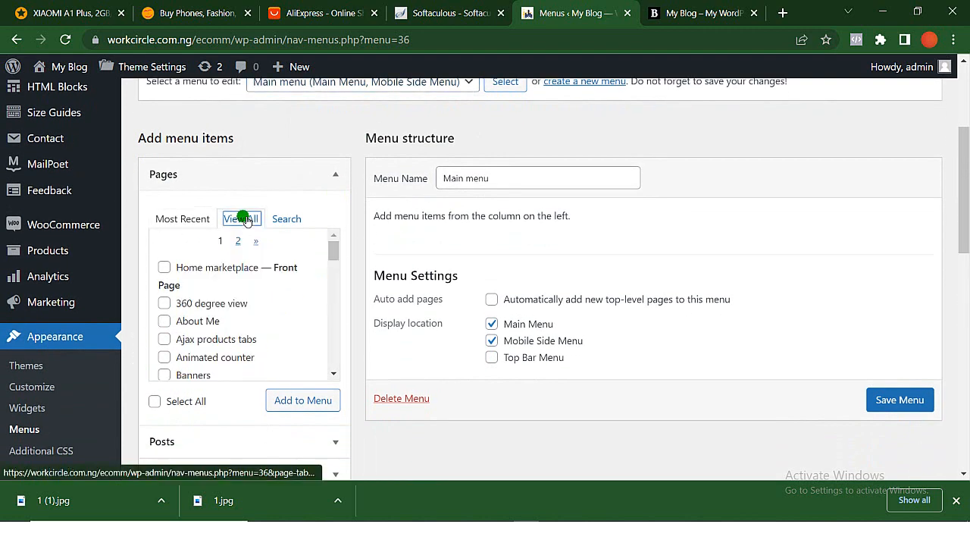
{"action": "scroll", "coordinate": [176, 323], "scroll_direction": "down", "scroll_amount": 3}
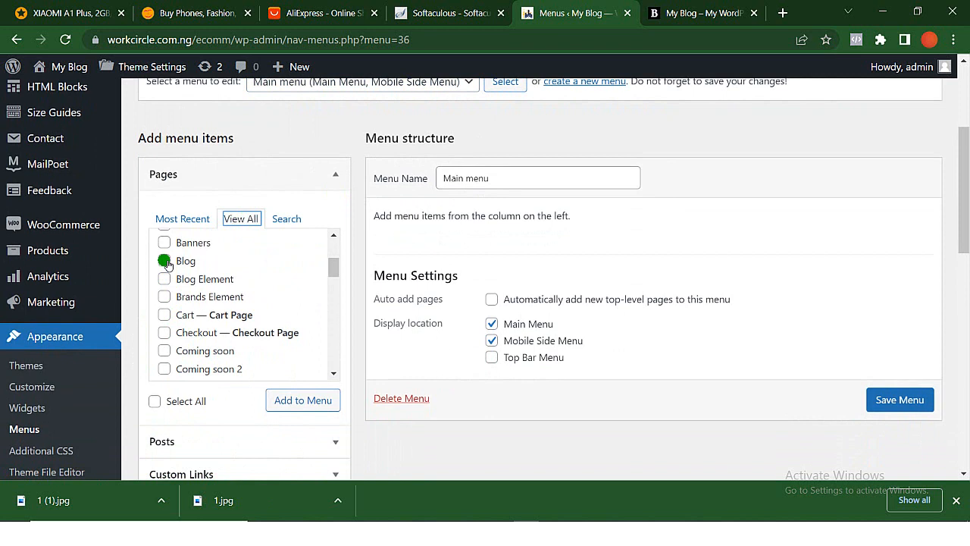
{"action": "scroll", "coordinate": [167, 263], "scroll_direction": "down", "scroll_amount": 3}
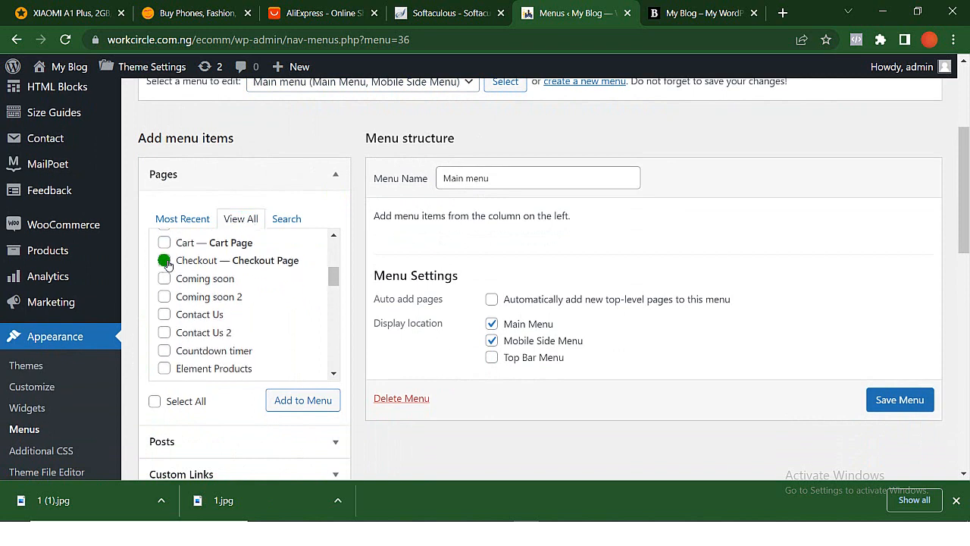
{"action": "scroll", "coordinate": [167, 263], "scroll_direction": "down", "scroll_amount": 1}
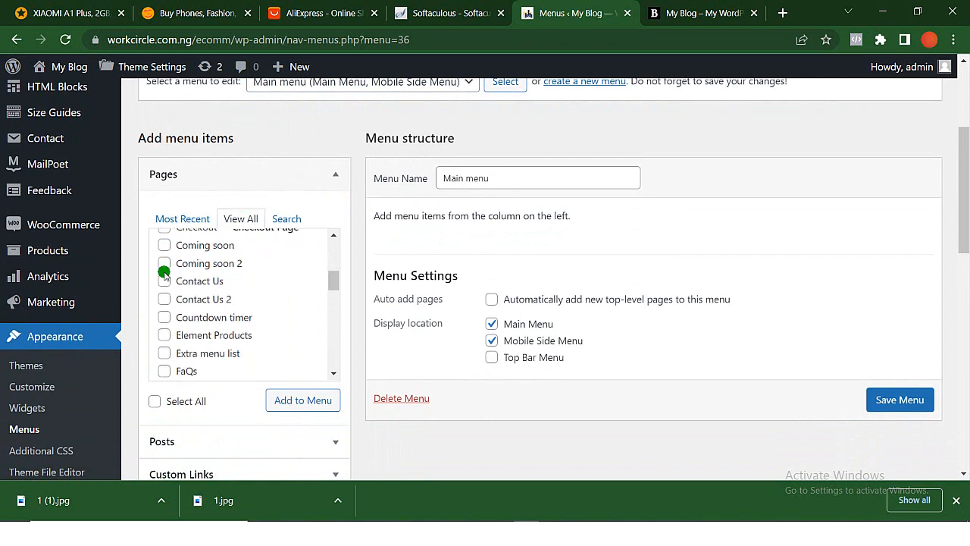
{"action": "scroll", "coordinate": [166, 283], "scroll_direction": "down", "scroll_amount": 3}
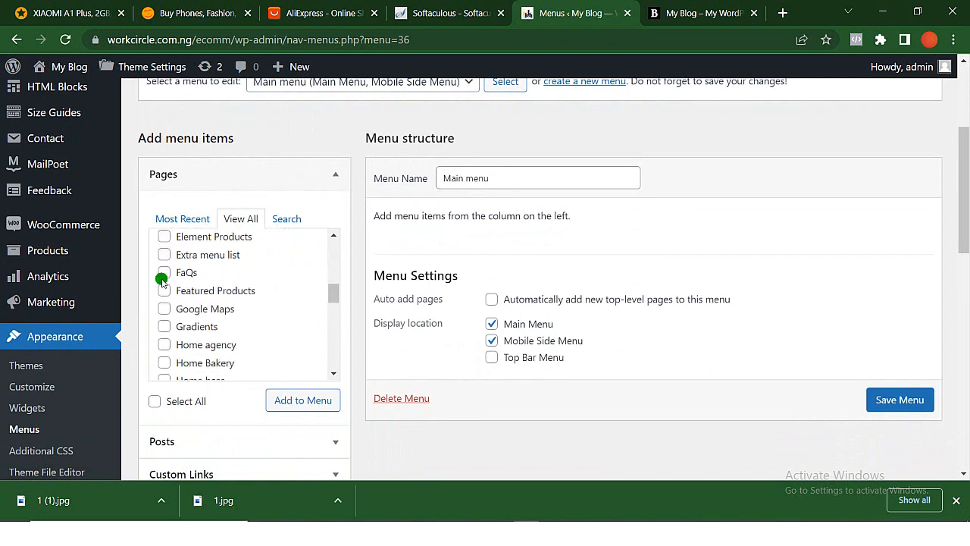
{"action": "scroll", "coordinate": [165, 278], "scroll_direction": "down", "scroll_amount": 3}
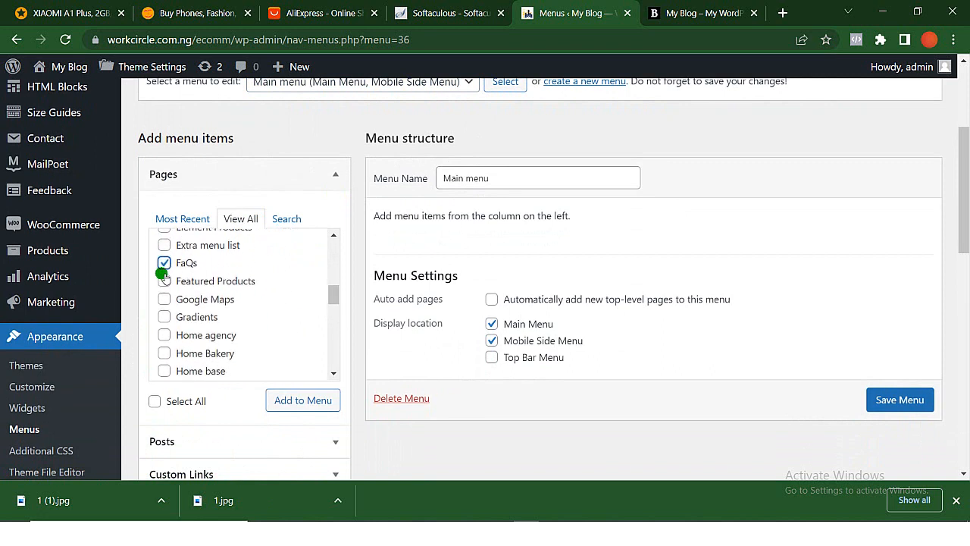
{"action": "scroll", "coordinate": [164, 278], "scroll_direction": "down", "scroll_amount": 4}
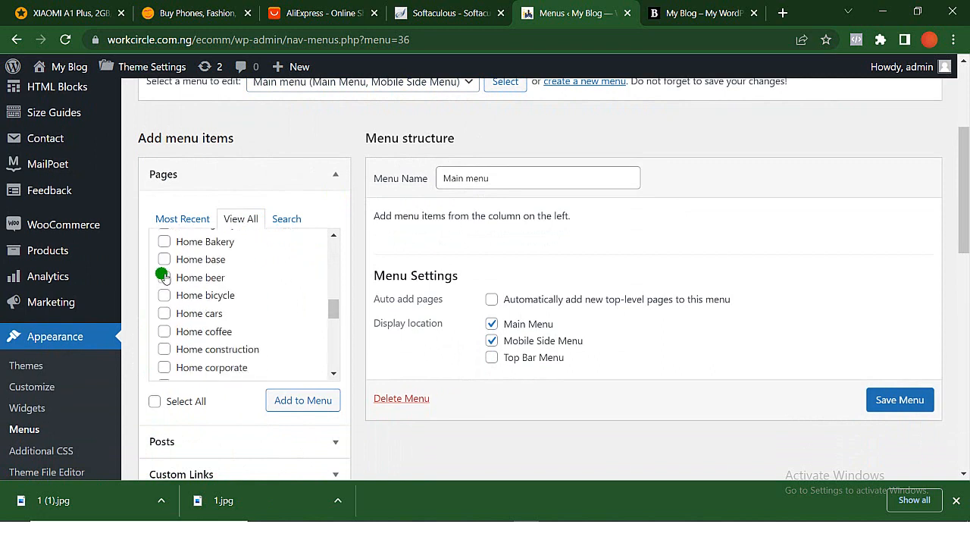
{"action": "scroll", "coordinate": [165, 280], "scroll_direction": "up", "scroll_amount": 7}
{"action": "scroll", "coordinate": [164, 277], "scroll_direction": "up", "scroll_amount": 8}
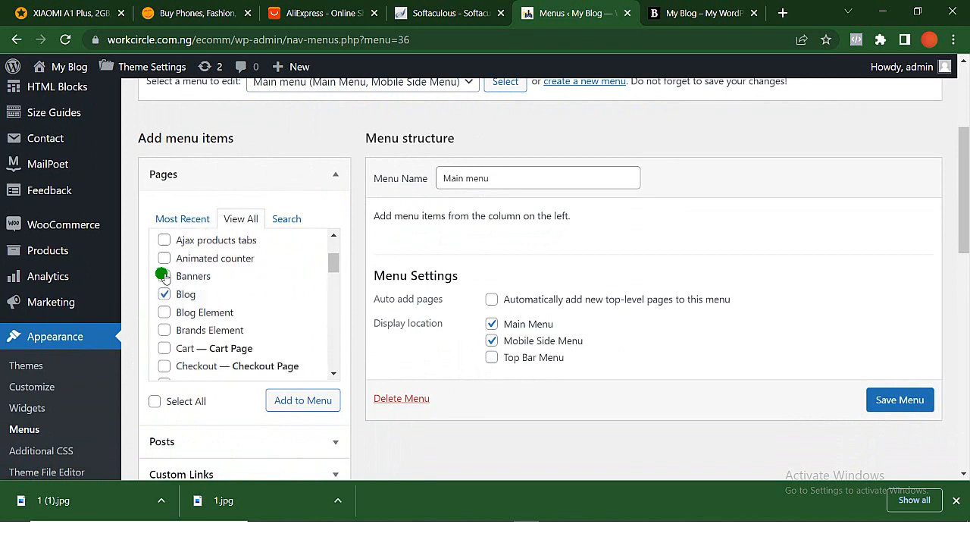
{"action": "scroll", "coordinate": [164, 277], "scroll_direction": "down", "scroll_amount": 15}
{"action": "scroll", "coordinate": [165, 279], "scroll_direction": "down", "scroll_amount": 1}
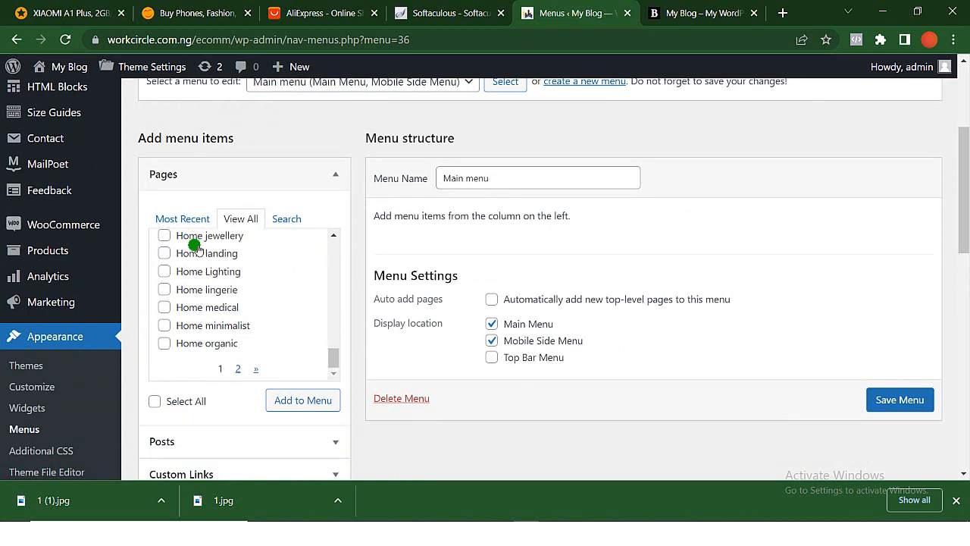
- Search the site's pages for "our shop" and add the Our Shop page to the Main menu
{"action": "left_click", "coordinate": [286, 221]}
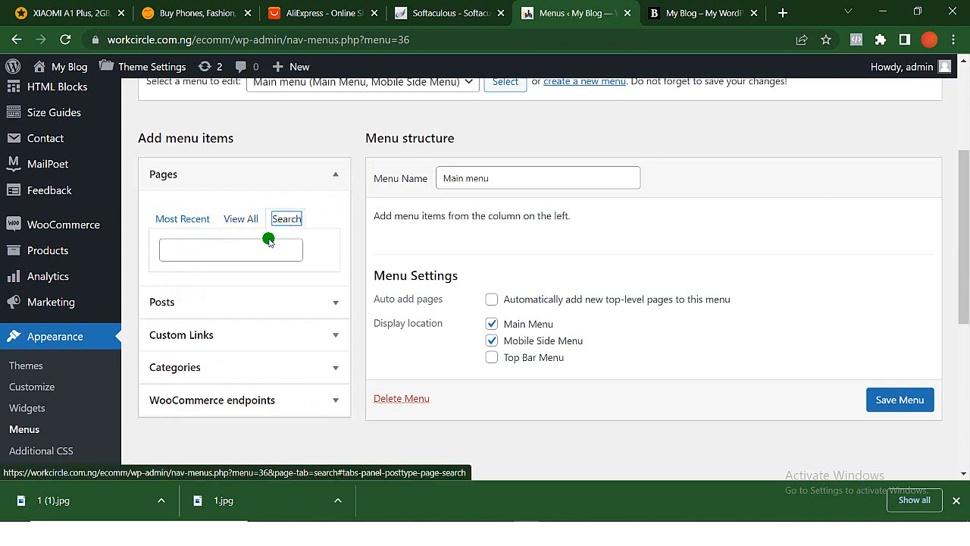
{"action": "left_click", "coordinate": [268, 252]}
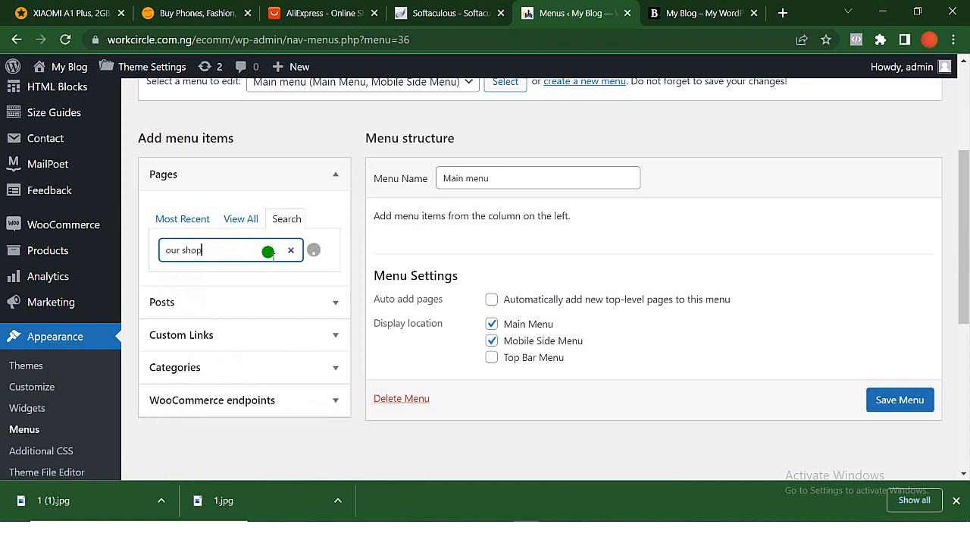
{"action": "scroll", "coordinate": [268, 253], "scroll_direction": "down", "scroll_amount": 1}
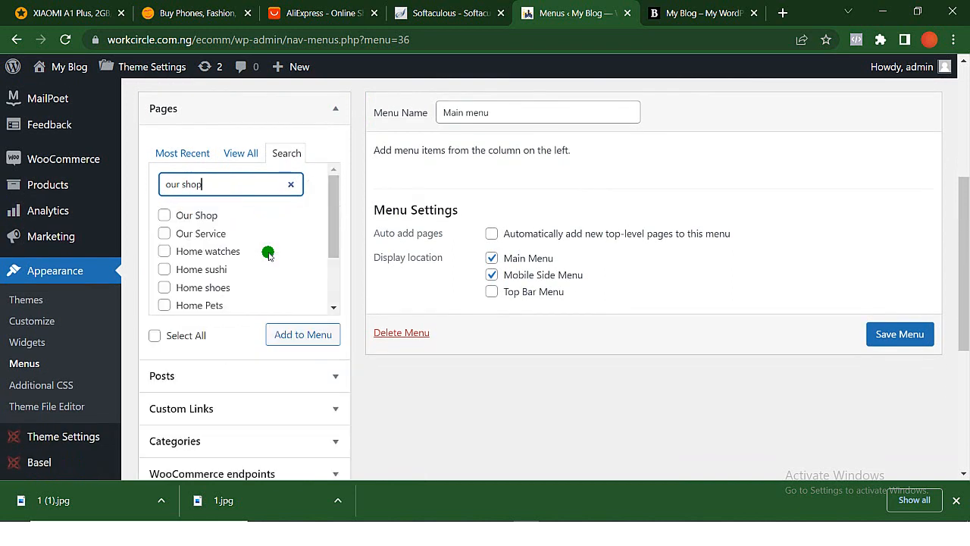
{"action": "left_click", "coordinate": [165, 215]}
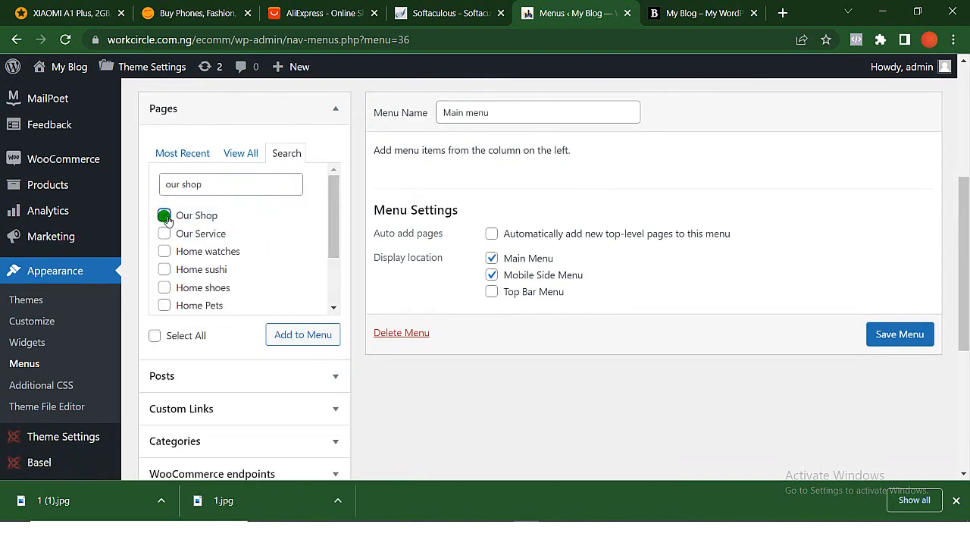
{"action": "left_click", "coordinate": [313, 338]}
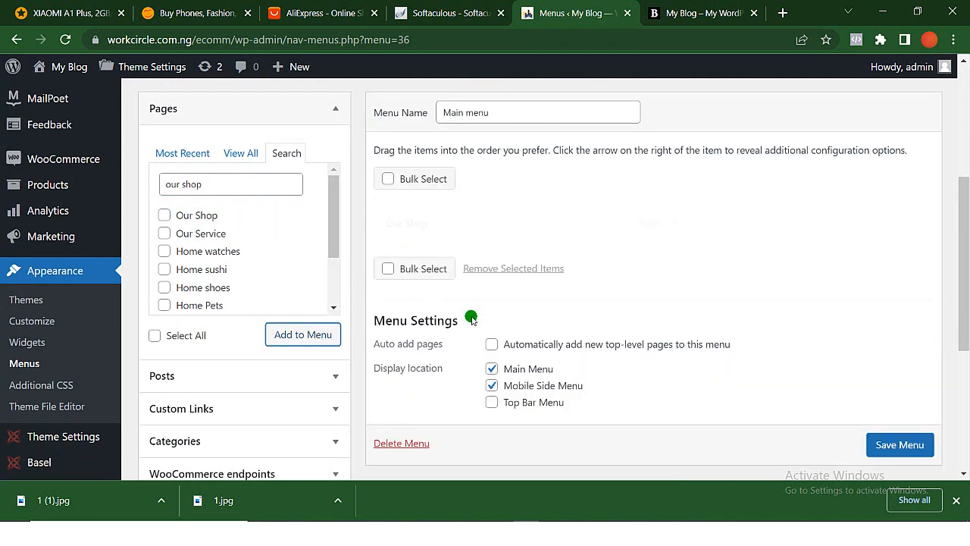
- Add the Blog, Contact Us and FaQs pages from the full page list to the Main menu and save the menu
{"action": "left_click", "coordinate": [240, 153]}
{"action": "scroll", "coordinate": [185, 260], "scroll_direction": "down", "scroll_amount": 1}
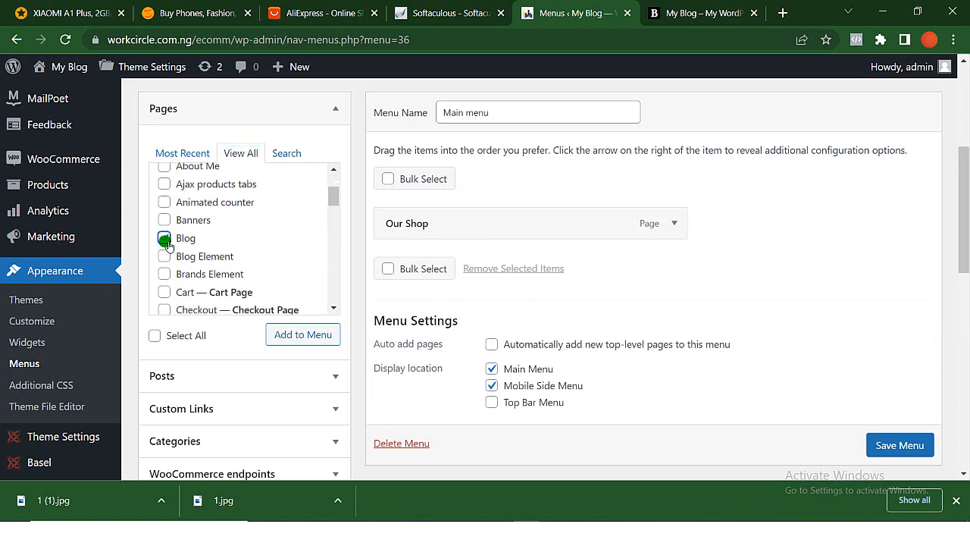
{"action": "scroll", "coordinate": [169, 246], "scroll_direction": "down", "scroll_amount": 2}
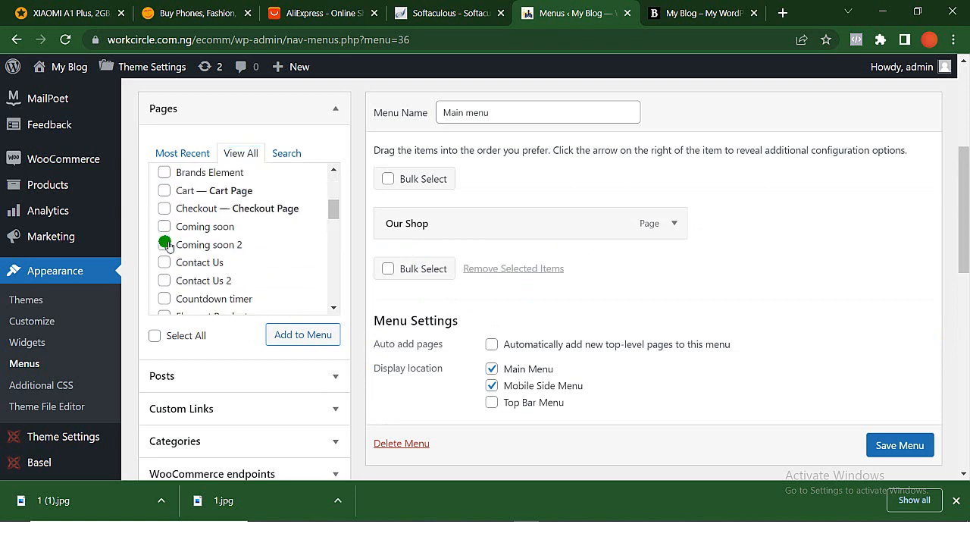
{"action": "scroll", "coordinate": [167, 246], "scroll_direction": "down", "scroll_amount": 1}
{"action": "left_click", "coordinate": [164, 216]}
{"action": "scroll", "coordinate": [165, 228], "scroll_direction": "down", "scroll_amount": 1}
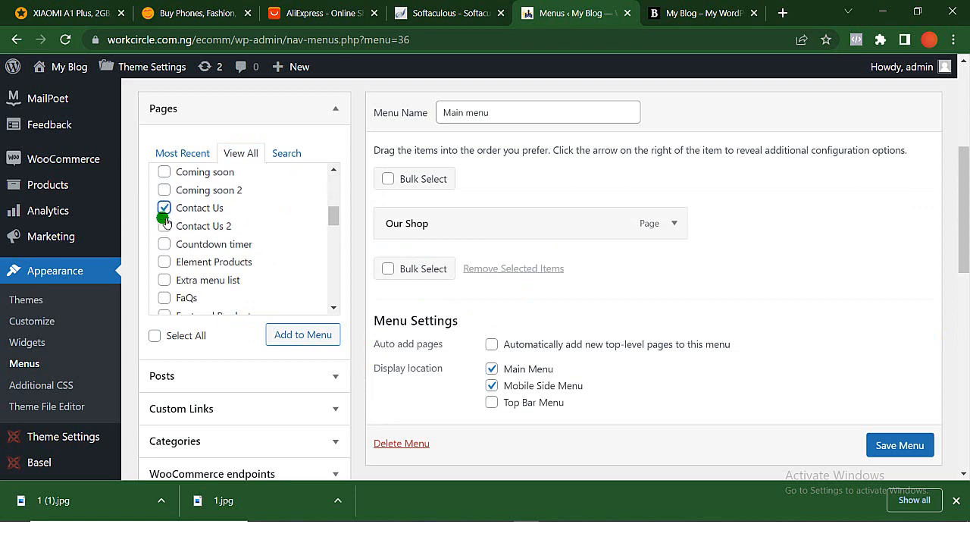
{"action": "left_click", "coordinate": [164, 260]}
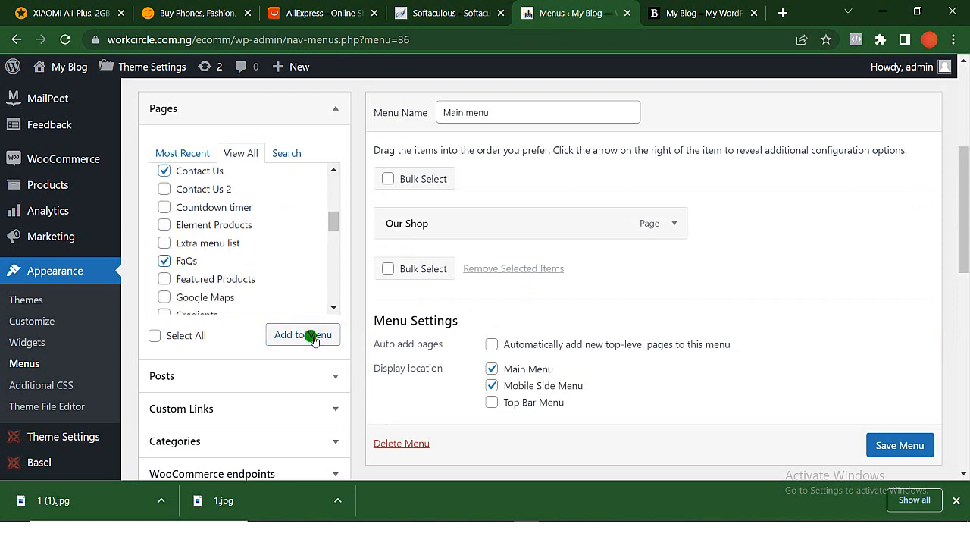
{"action": "left_click", "coordinate": [313, 337]}
{"action": "scroll", "coordinate": [311, 336], "scroll_direction": "down", "scroll_amount": 1}
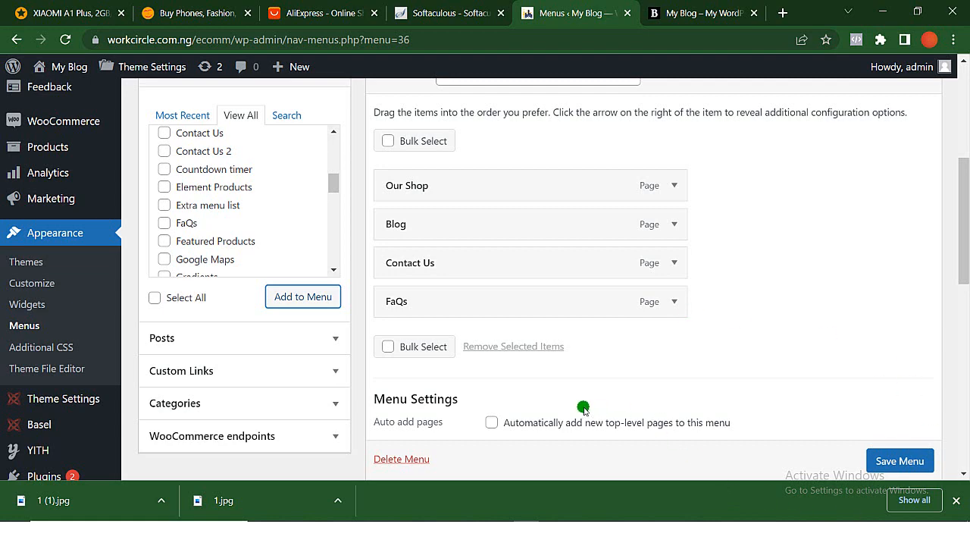
{"action": "scroll", "coordinate": [579, 406], "scroll_direction": "down", "scroll_amount": 2}
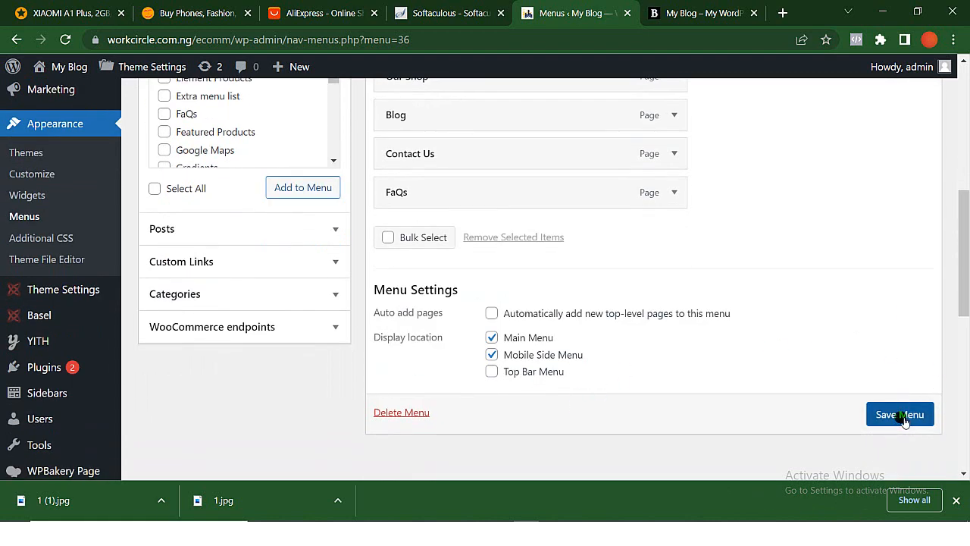
{"action": "left_click", "coordinate": [902, 420]}
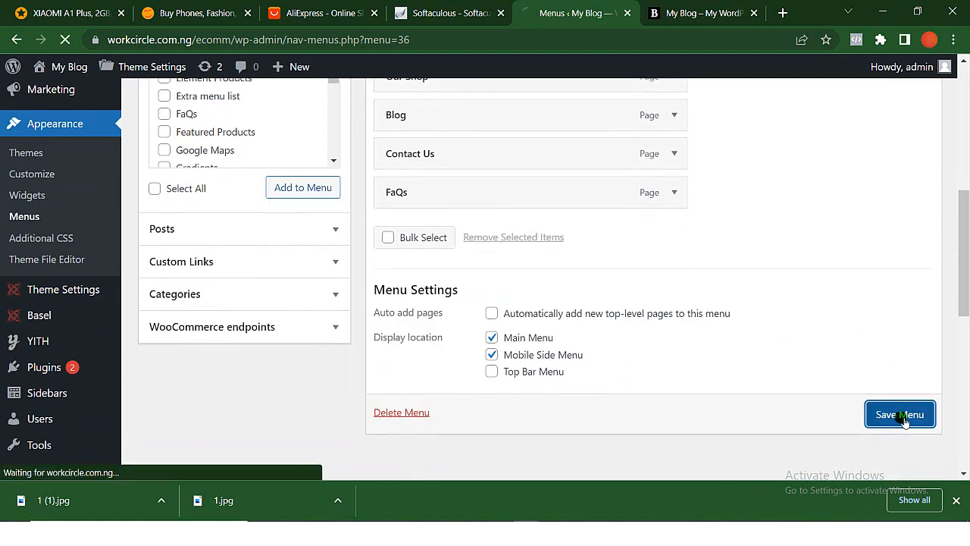
- Reload the storefront to check its header navigation, and glance at the Jumia product page for comparison
{"action": "left_click", "coordinate": [679, 7]}
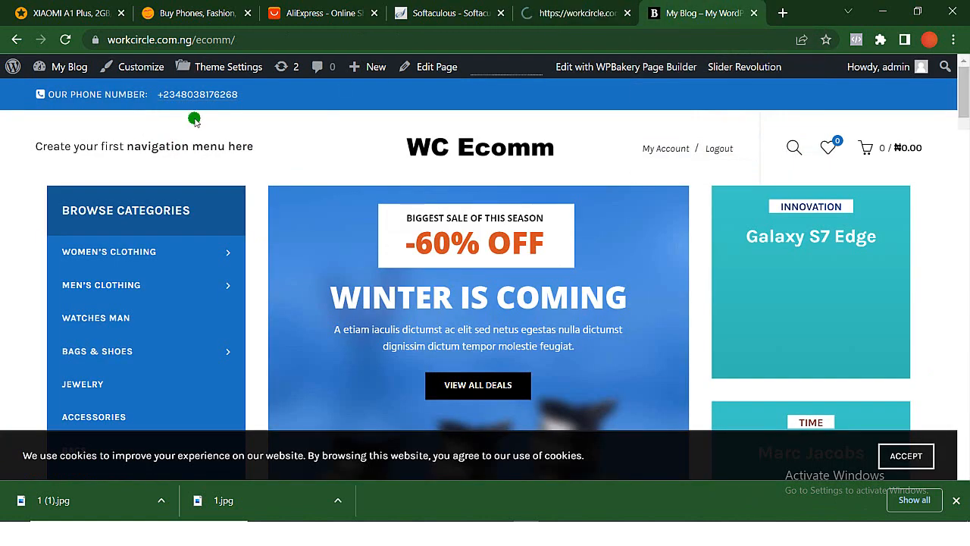
{"action": "left_click", "coordinate": [65, 41]}
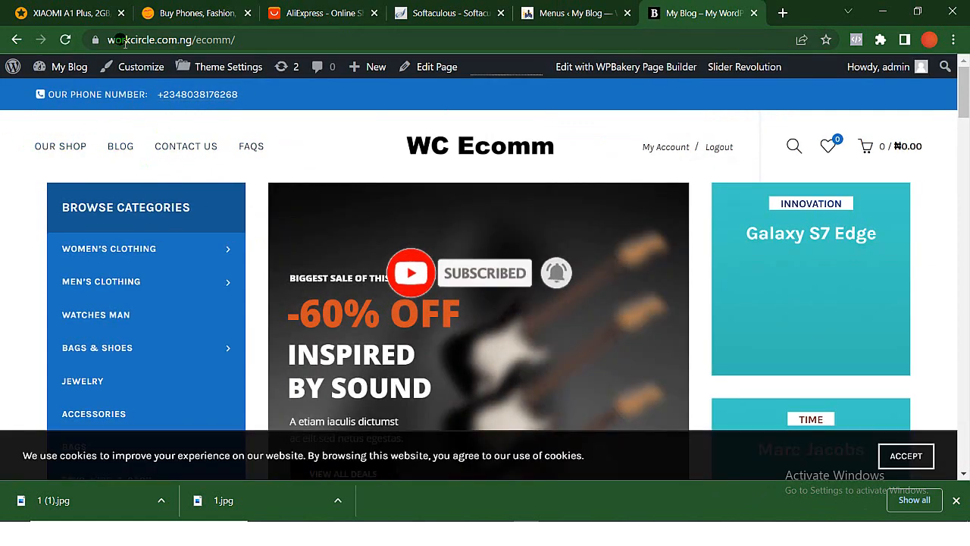
{"action": "left_click", "coordinate": [72, 16]}
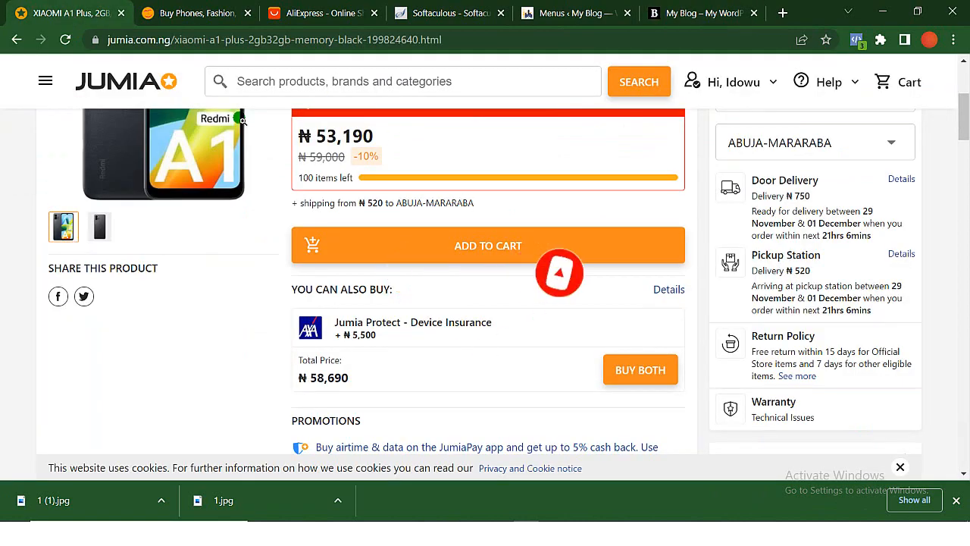
- Return to the menu editor and load the Categories menu for editing, leaving the Main menu page without saving again
{"action": "left_click", "coordinate": [585, 13]}
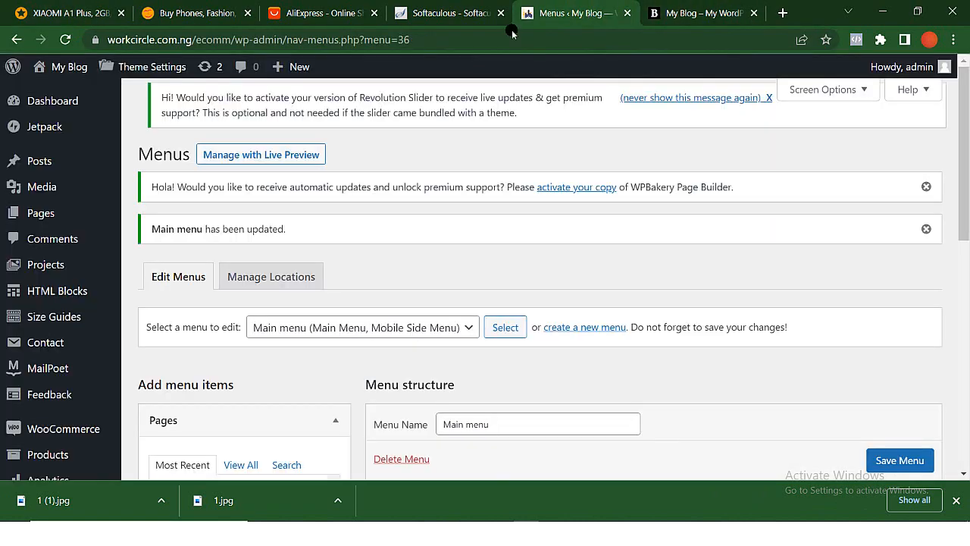
{"action": "scroll", "coordinate": [240, 318], "scroll_direction": "down", "scroll_amount": 2}
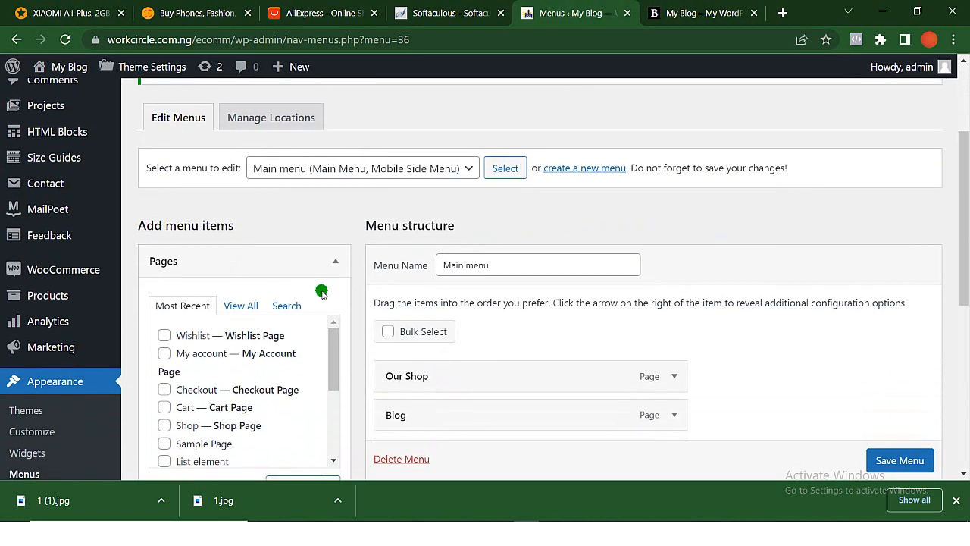
{"action": "left_click", "coordinate": [470, 170]}
{"action": "left_click", "coordinate": [335, 187]}
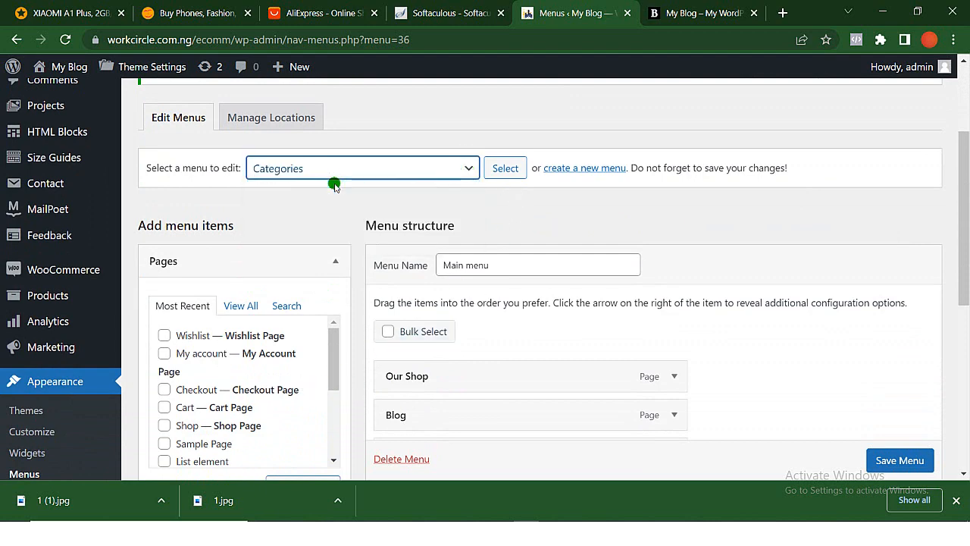
{"action": "scroll", "coordinate": [334, 187], "scroll_direction": "down", "scroll_amount": 1}
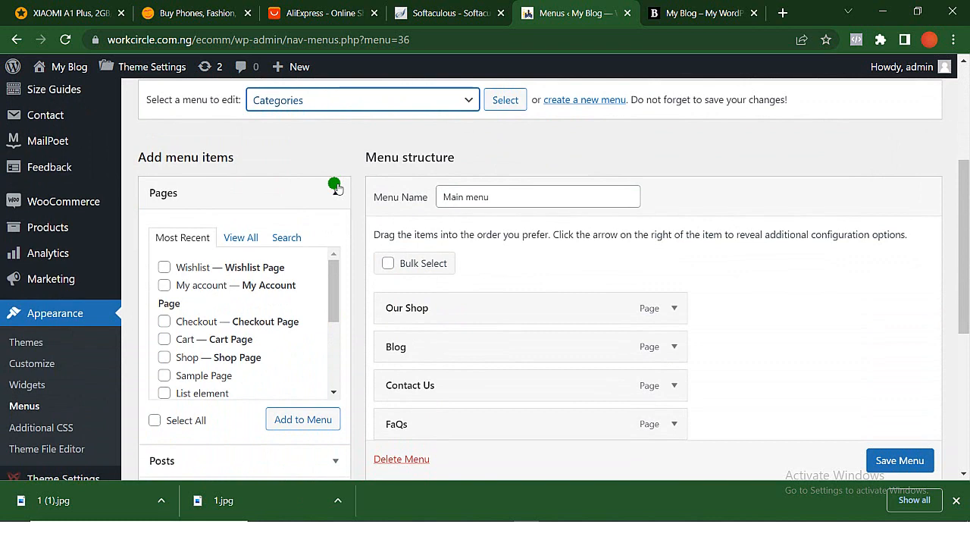
{"action": "left_click", "coordinate": [513, 106]}
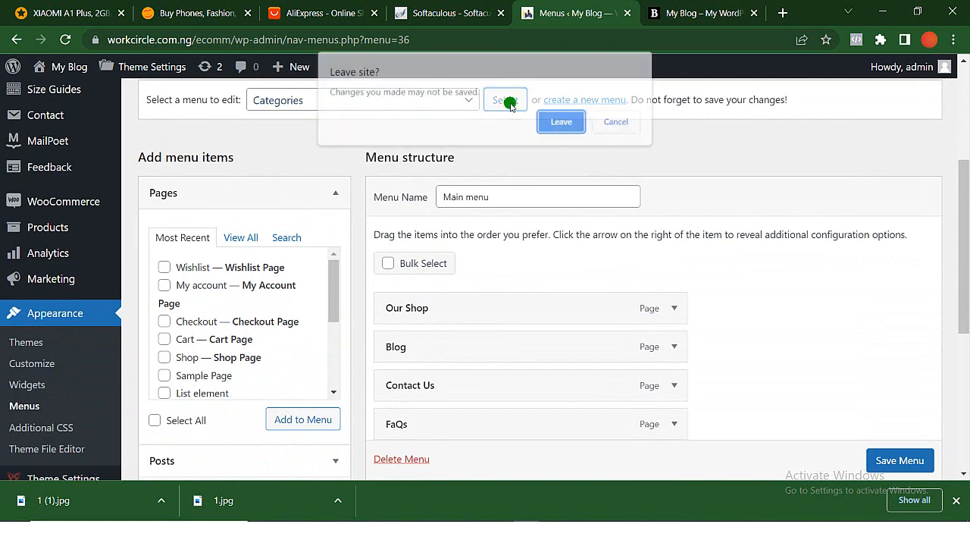
{"action": "left_click", "coordinate": [562, 123]}
- Remove the Furniture item from the end of the Categories menu
{"action": "scroll", "coordinate": [556, 291], "scroll_direction": "down", "scroll_amount": 2}
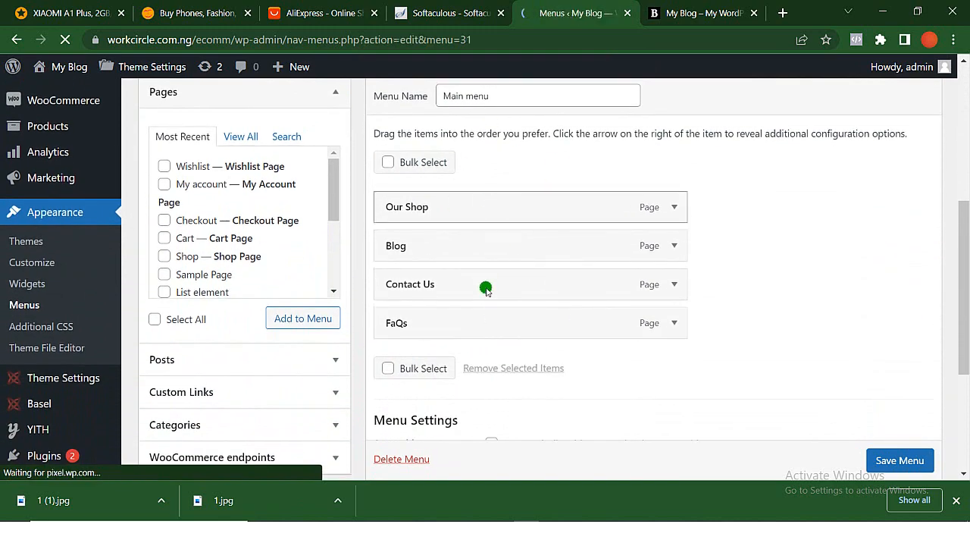
{"action": "scroll", "coordinate": [486, 289], "scroll_direction": "down", "scroll_amount": 8}
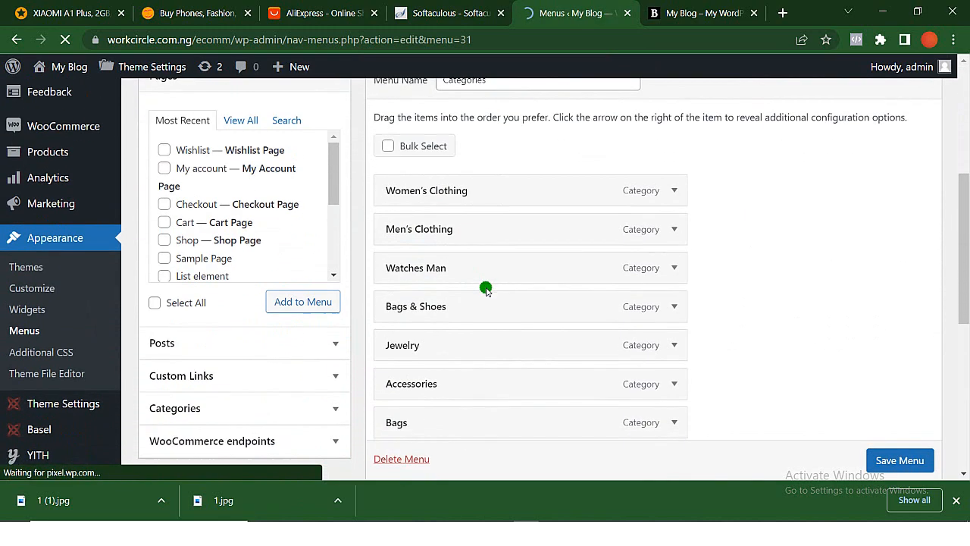
{"action": "scroll", "coordinate": [486, 288], "scroll_direction": "down", "scroll_amount": 3}
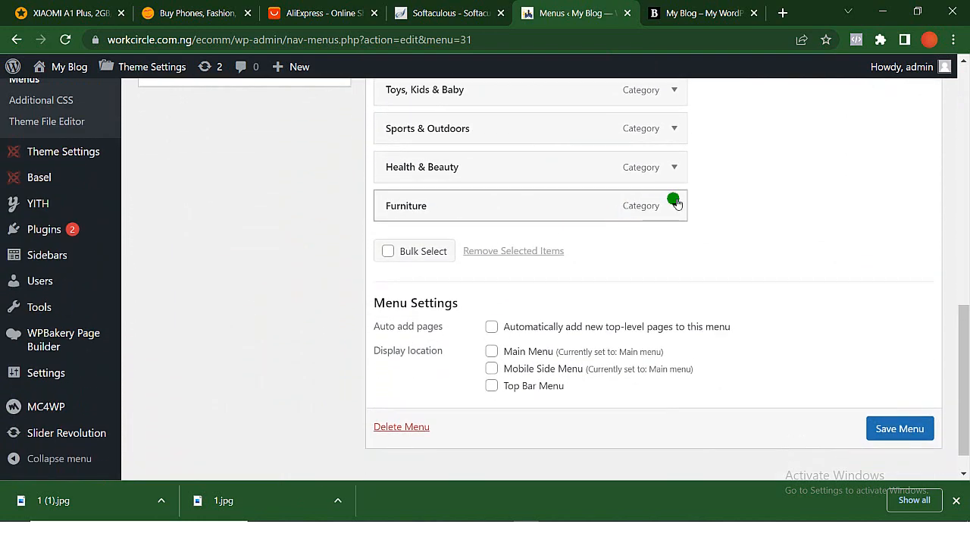
{"action": "scroll", "coordinate": [679, 190], "scroll_direction": "down", "scroll_amount": 1}
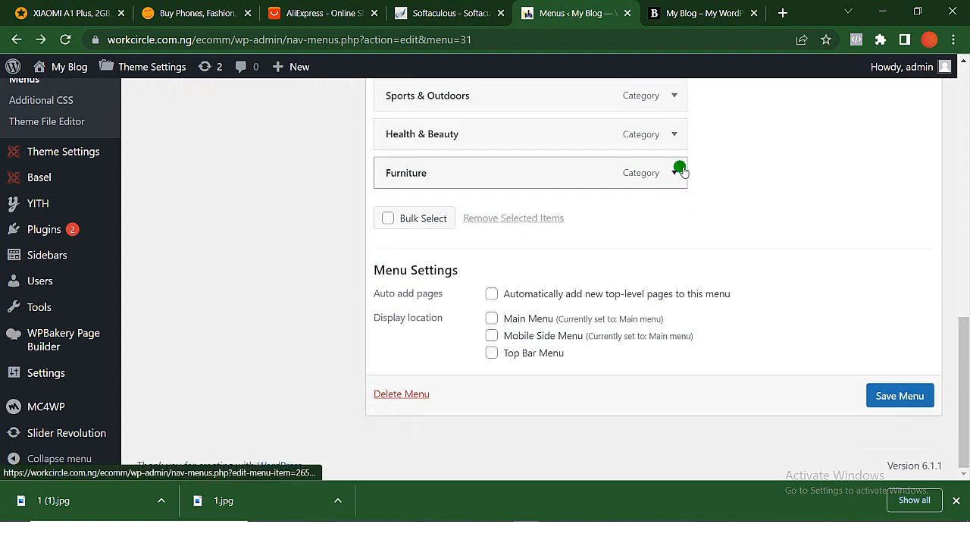
{"action": "left_click", "coordinate": [679, 170]}
{"action": "scroll", "coordinate": [548, 264], "scroll_direction": "down", "scroll_amount": 3}
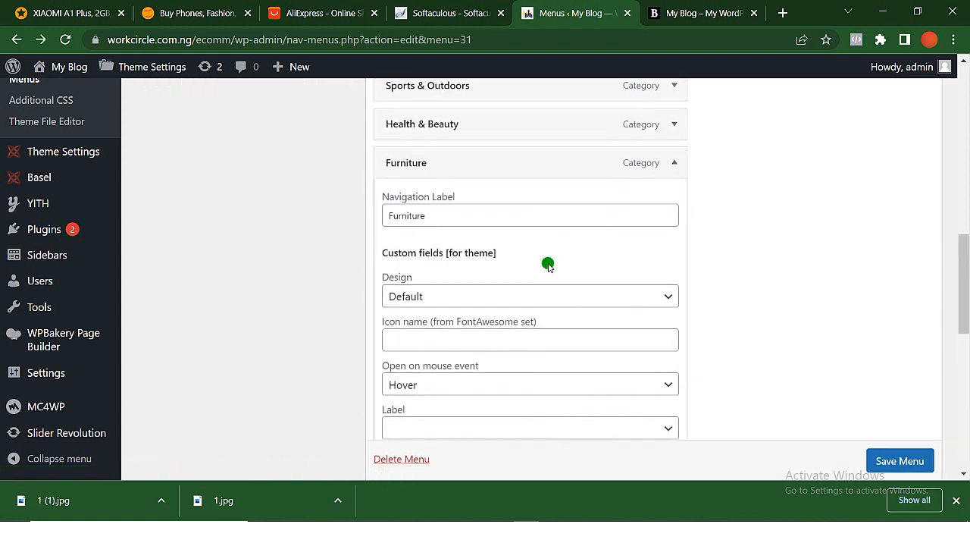
{"action": "scroll", "coordinate": [548, 264], "scroll_direction": "down", "scroll_amount": 4}
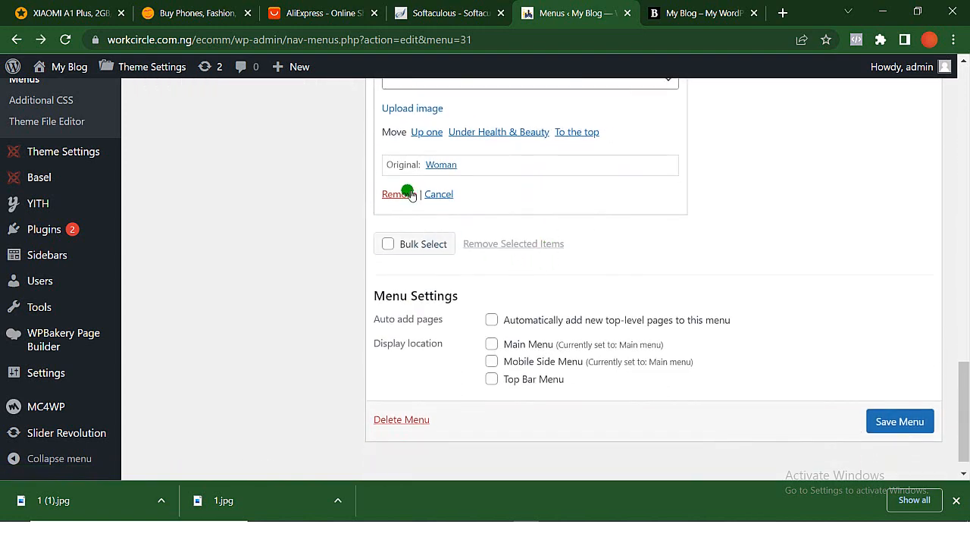
{"action": "left_click", "coordinate": [400, 194]}
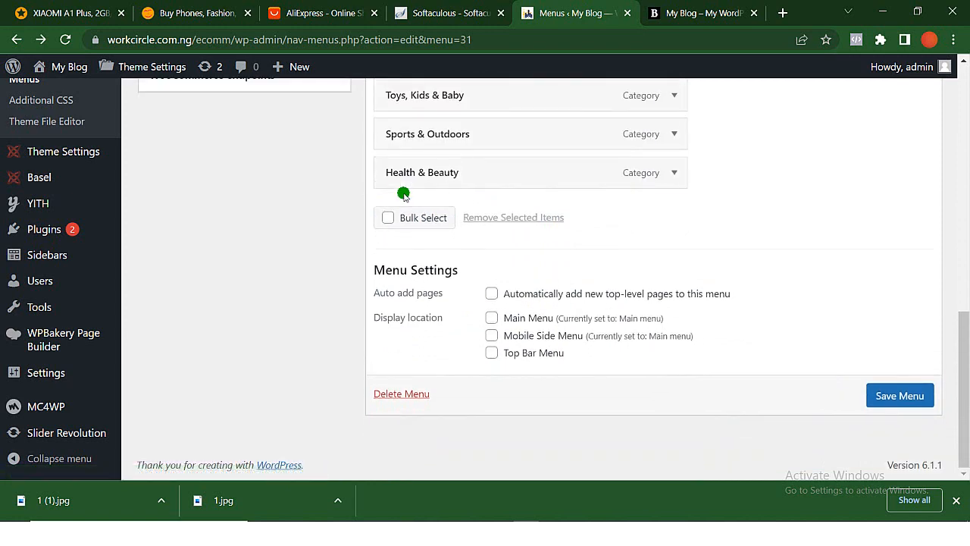
- Remove the Sports & Outdoors item from the Categories menu
{"action": "scroll", "coordinate": [405, 195], "scroll_direction": "up", "scroll_amount": 1}
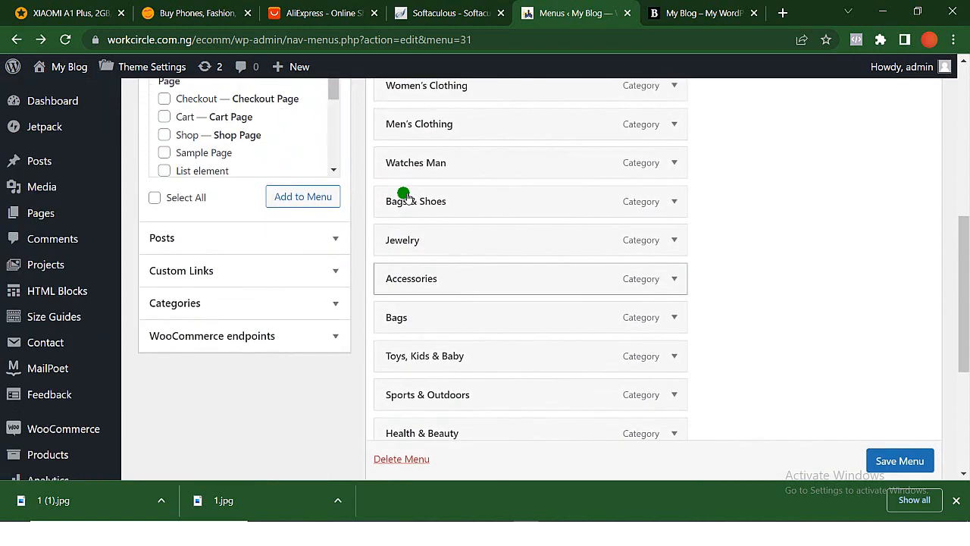
{"action": "scroll", "coordinate": [405, 196], "scroll_direction": "down", "scroll_amount": 1}
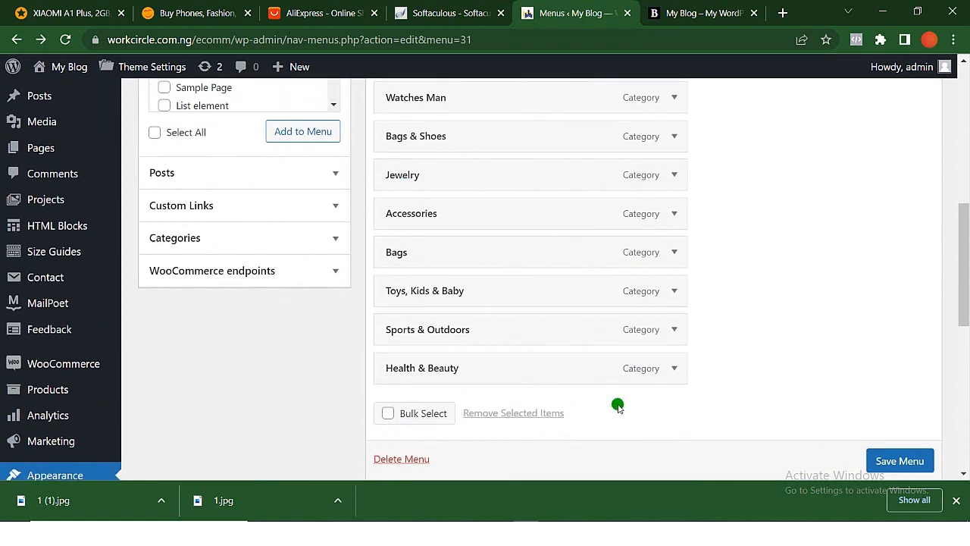
{"action": "left_click", "coordinate": [674, 329]}
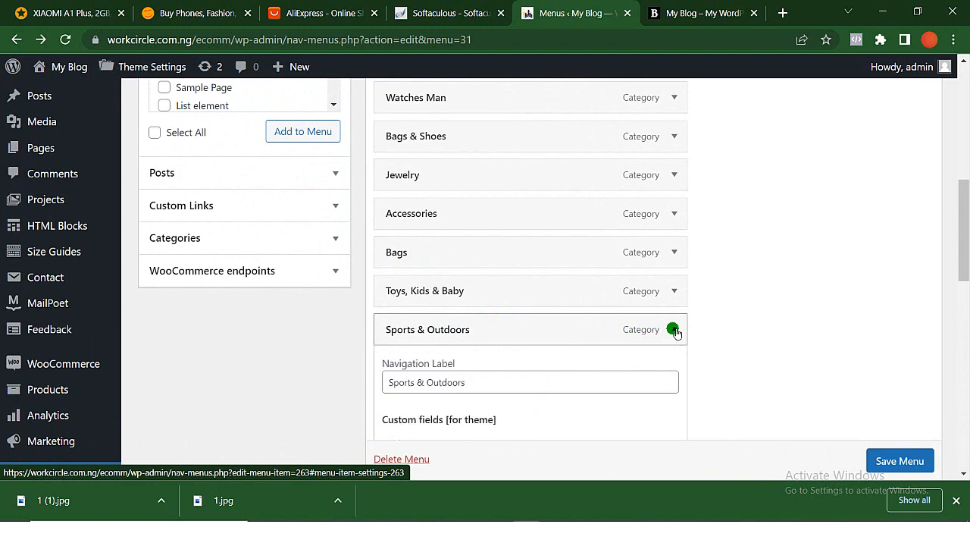
{"action": "scroll", "coordinate": [541, 397], "scroll_direction": "down", "scroll_amount": 2}
{"action": "scroll", "coordinate": [541, 397], "scroll_direction": "down", "scroll_amount": 5}
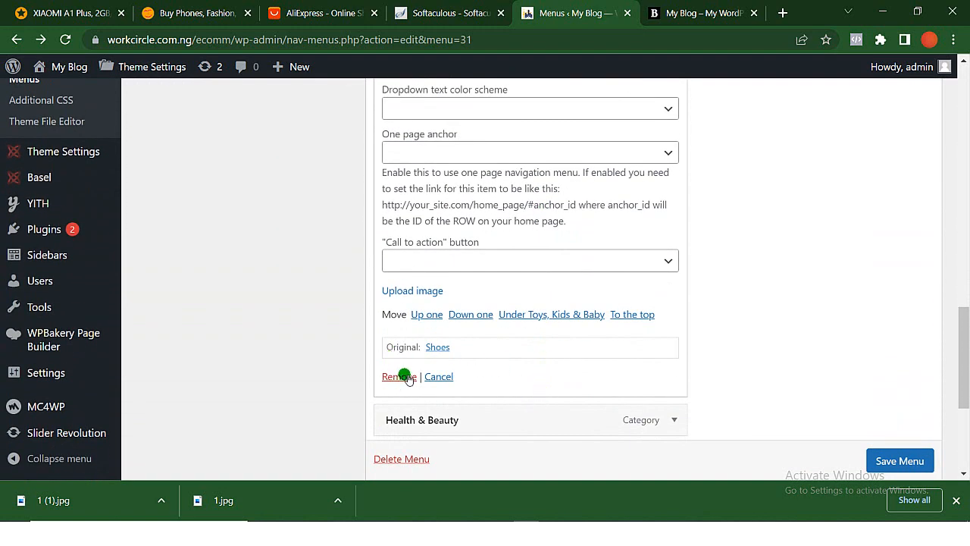
{"action": "left_click", "coordinate": [399, 376]}
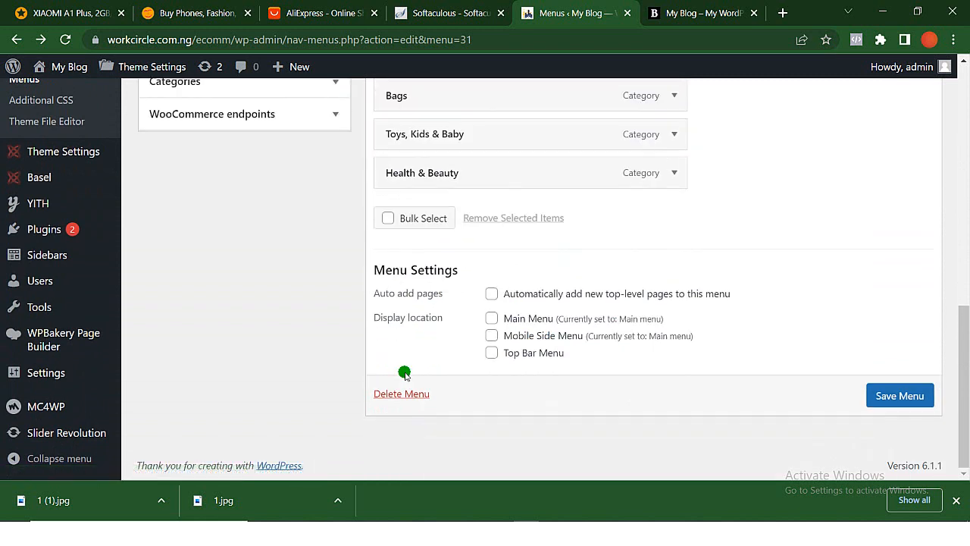
- Remove the Toys, Kids & Baby item from the Categories menu
{"action": "left_click", "coordinate": [672, 135]}
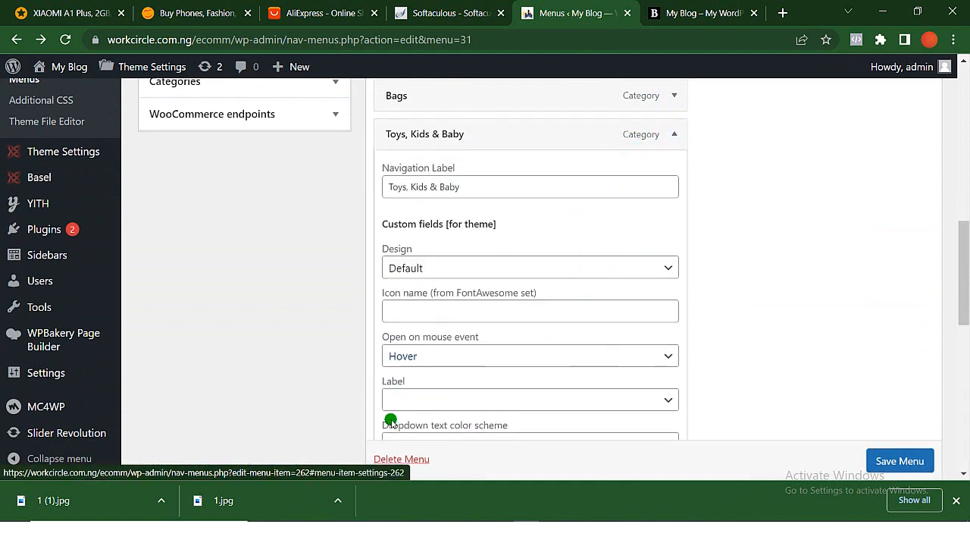
{"action": "scroll", "coordinate": [442, 392], "scroll_direction": "down", "scroll_amount": 8}
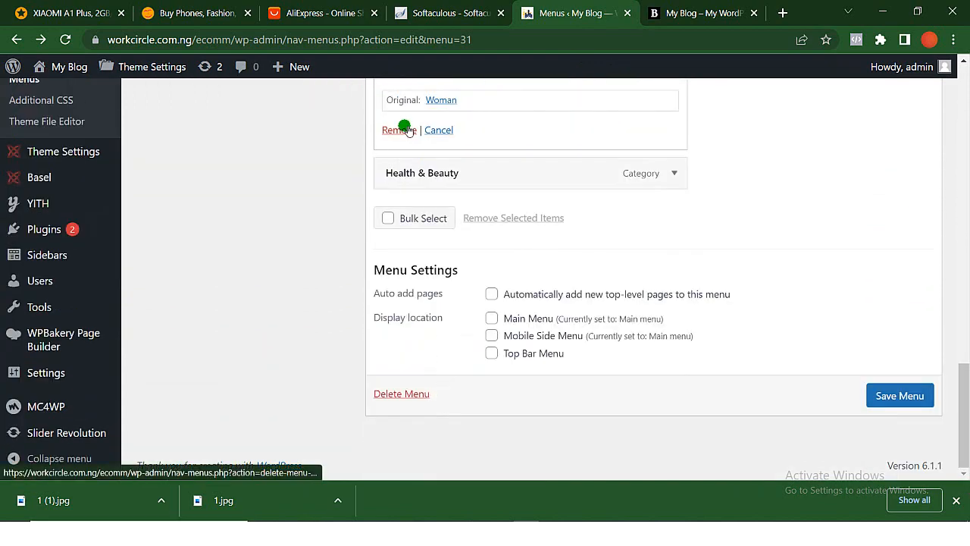
{"action": "left_click", "coordinate": [400, 129]}
{"action": "scroll", "coordinate": [405, 128], "scroll_direction": "up", "scroll_amount": 6}
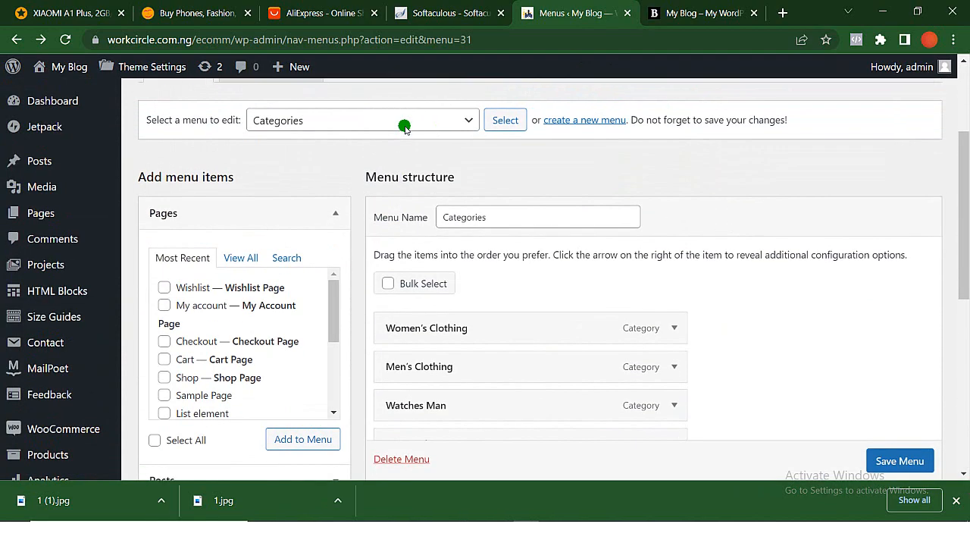
{"action": "scroll", "coordinate": [405, 128], "scroll_direction": "down", "scroll_amount": 2}
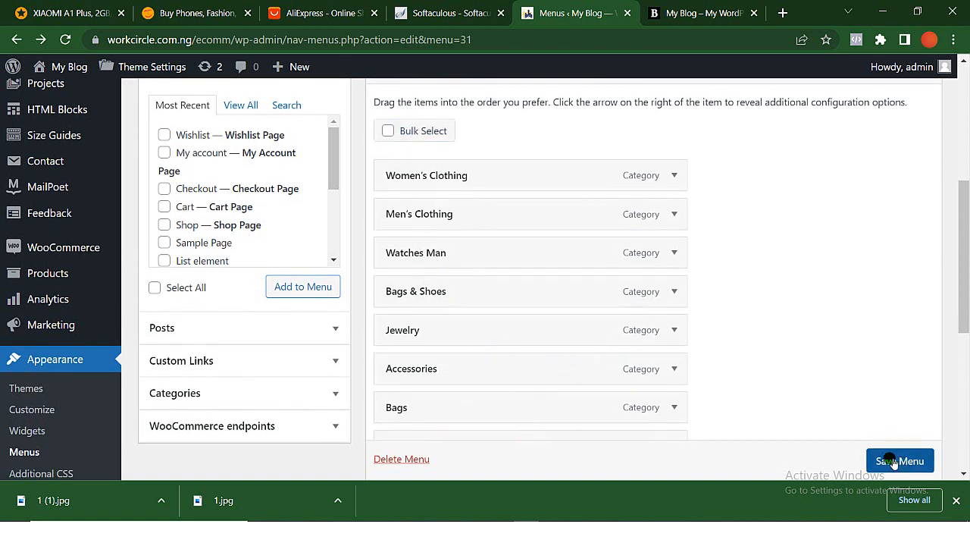
{"action": "left_click", "coordinate": [677, 330]}
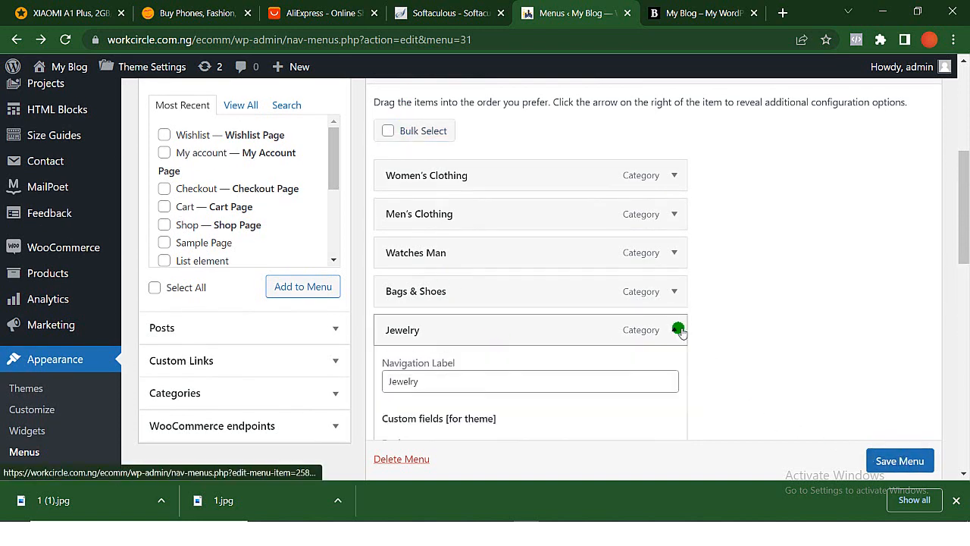
{"action": "scroll", "coordinate": [679, 330], "scroll_direction": "down", "scroll_amount": 3}
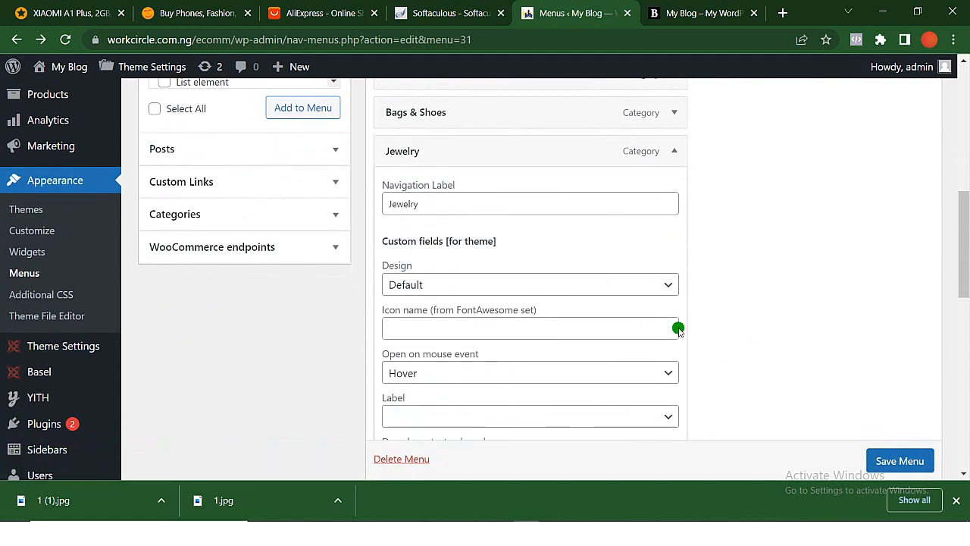
{"action": "scroll", "coordinate": [677, 320], "scroll_direction": "up", "scroll_amount": 2}
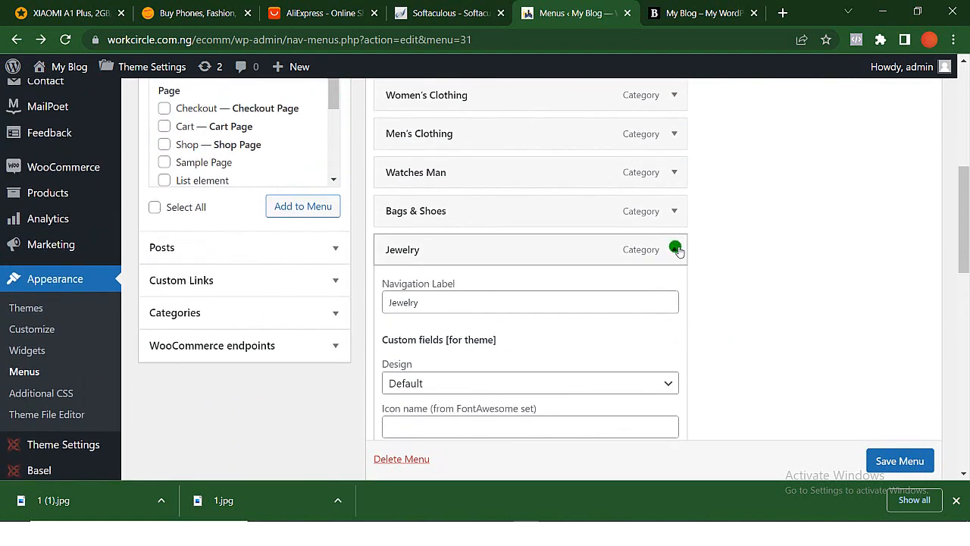
{"action": "left_click", "coordinate": [678, 249]}
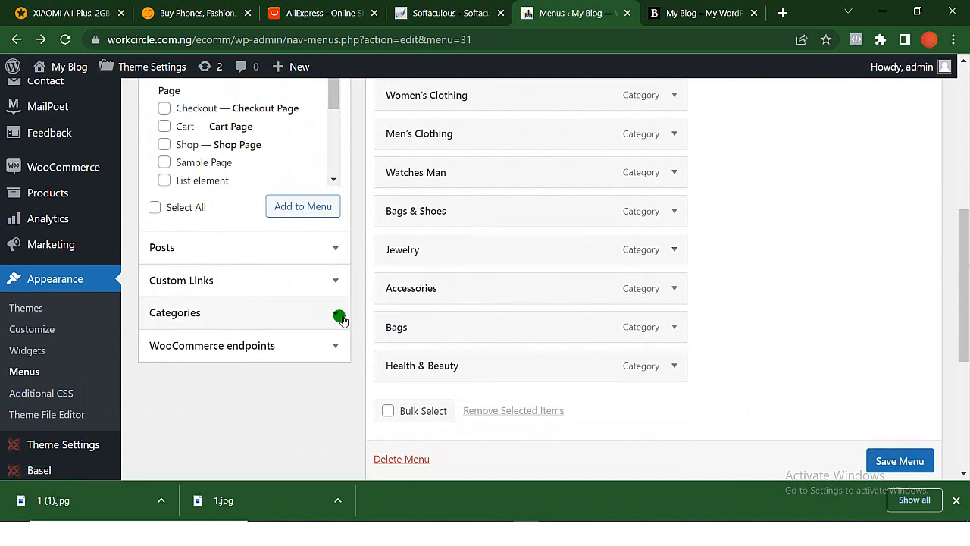
- Add the Fashion category from the full category list to the Categories menu
{"action": "left_click", "coordinate": [339, 316]}
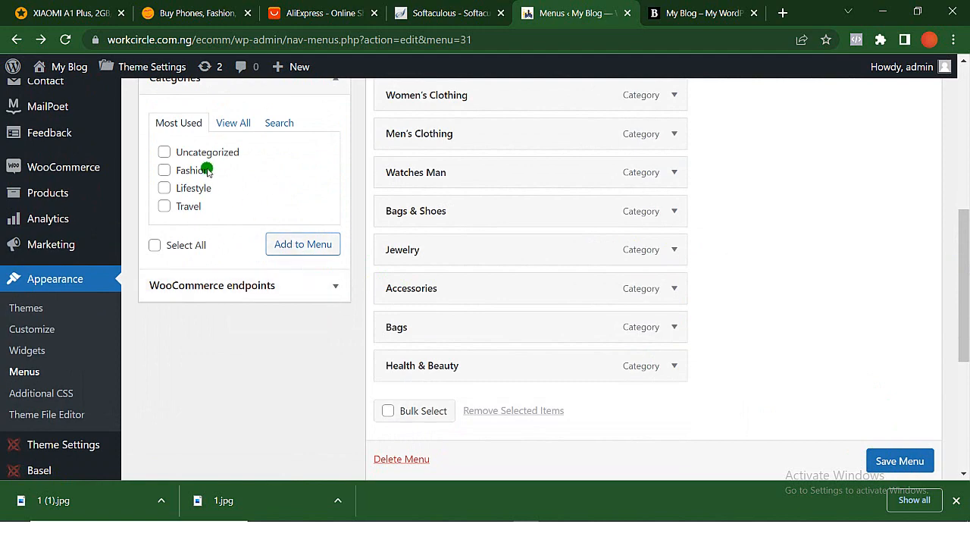
{"action": "scroll", "coordinate": [452, 210], "scroll_direction": "up", "scroll_amount": 2}
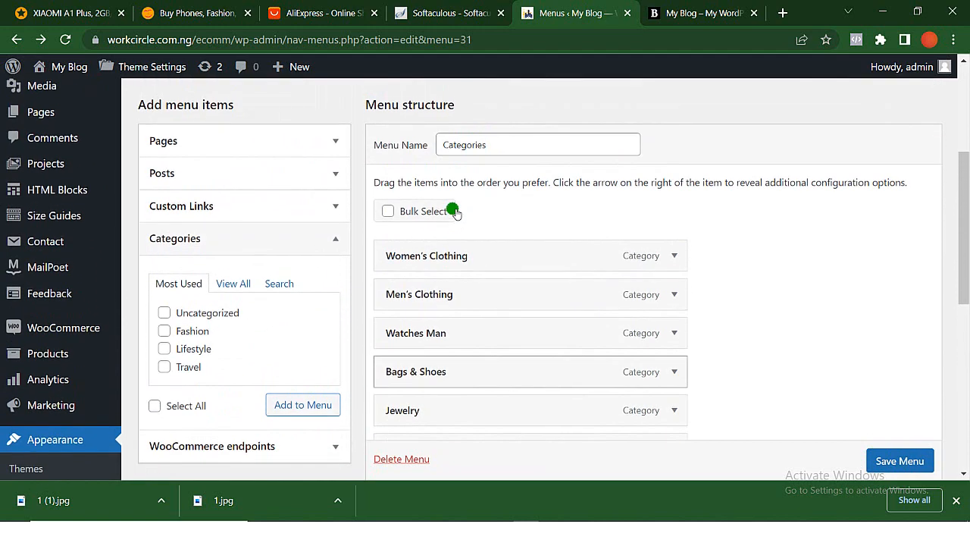
{"action": "scroll", "coordinate": [451, 208], "scroll_direction": "down", "scroll_amount": 1}
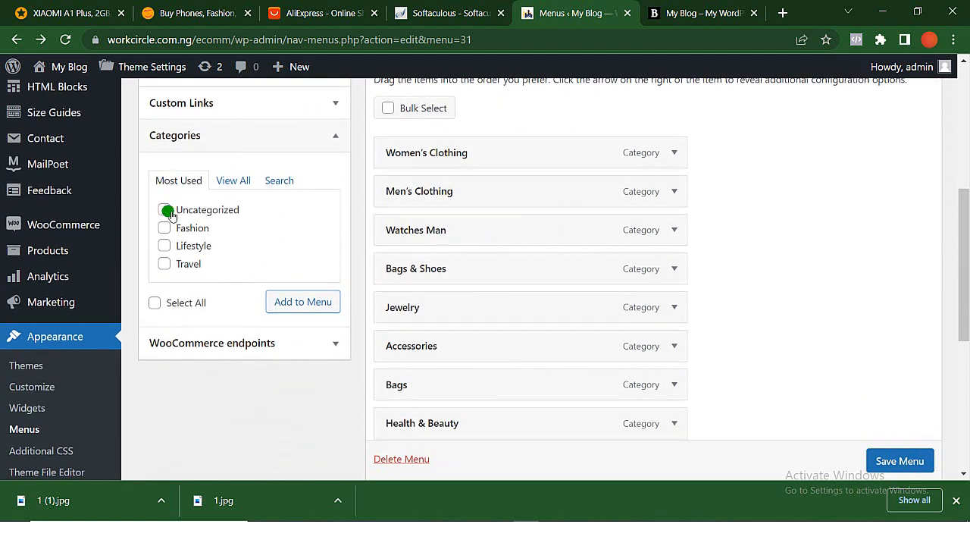
{"action": "left_click", "coordinate": [249, 180]}
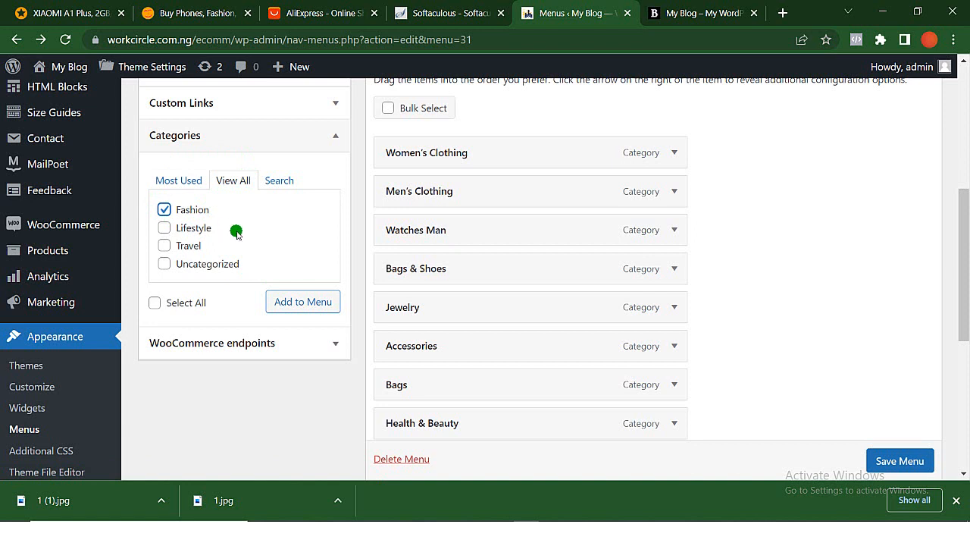
{"action": "left_click", "coordinate": [322, 304]}
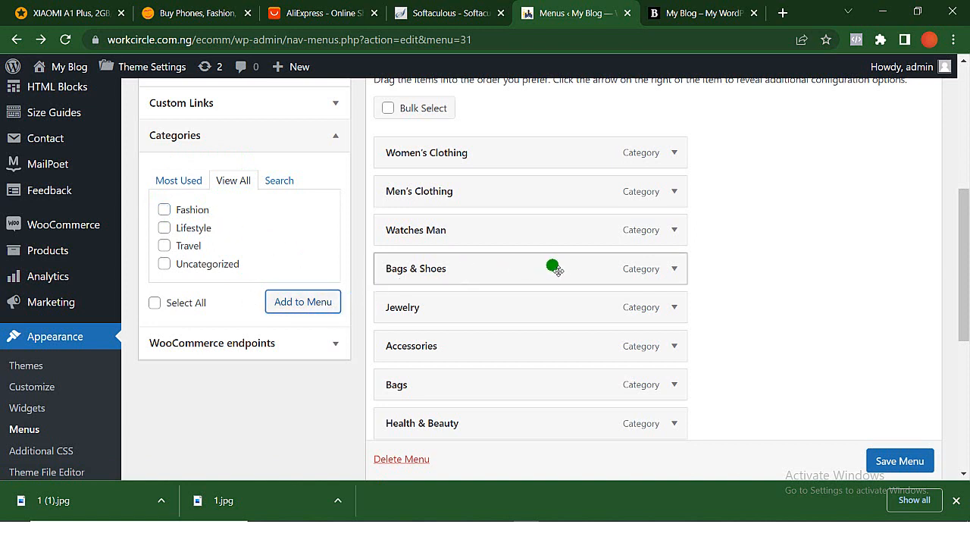
- Move the Fashion item above Women's Clothing as the first entry of the Categories menu and save the menu
{"action": "scroll", "coordinate": [714, 392], "scroll_direction": "down", "scroll_amount": 2}
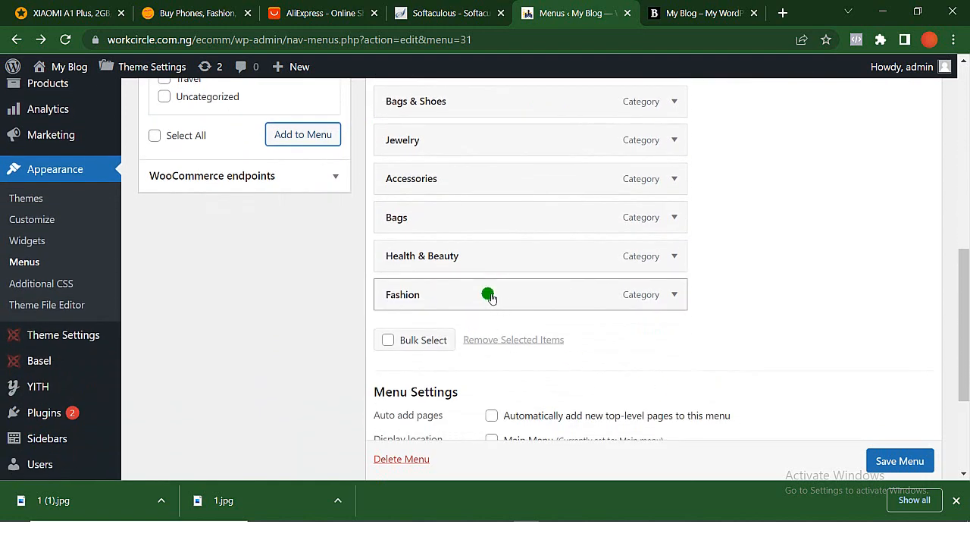
{"action": "left_click_drag", "start_coordinate": [489, 296], "coordinate": [470, 354]}
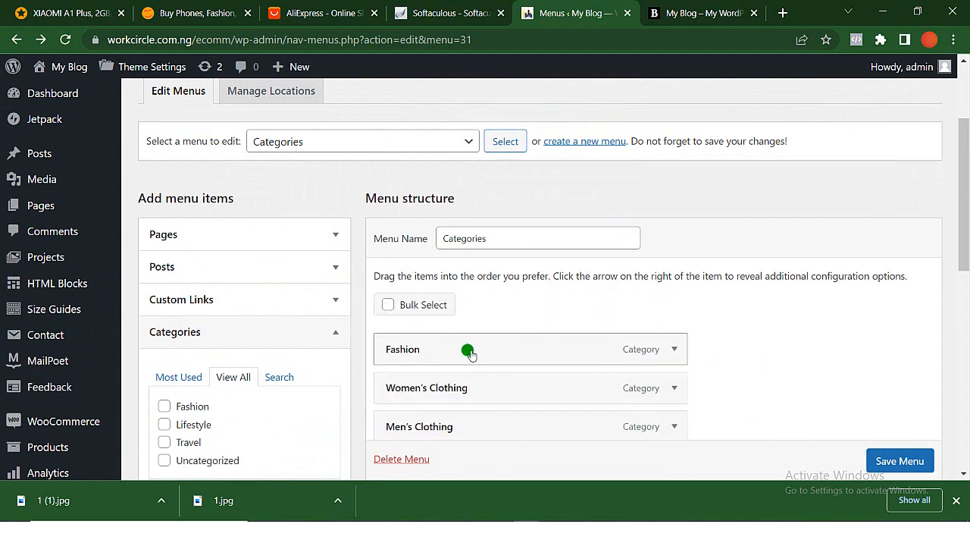
{"action": "left_click", "coordinate": [900, 462]}
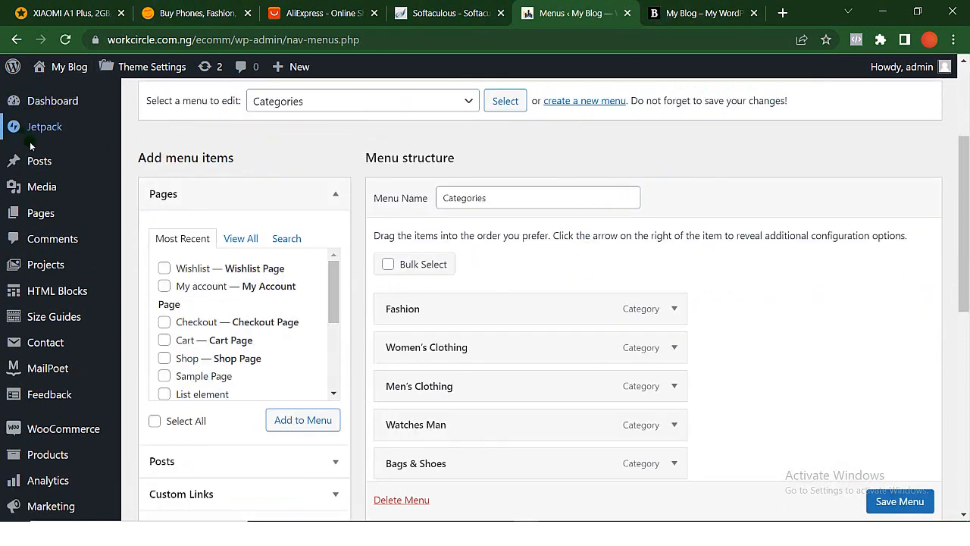
{"action": "mouse_move", "coordinate": [58, 227]}
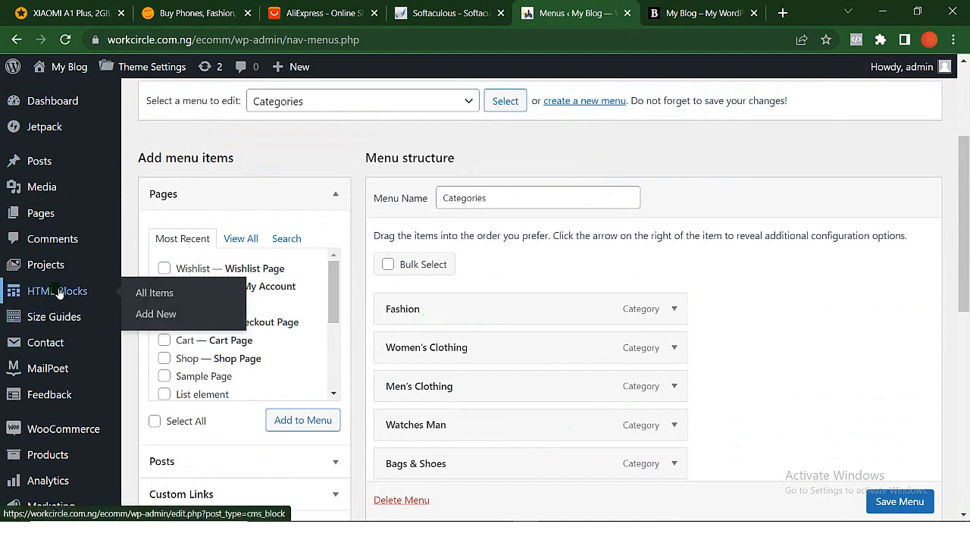
{"action": "scroll", "coordinate": [107, 237], "scroll_direction": "up", "scroll_amount": 3}
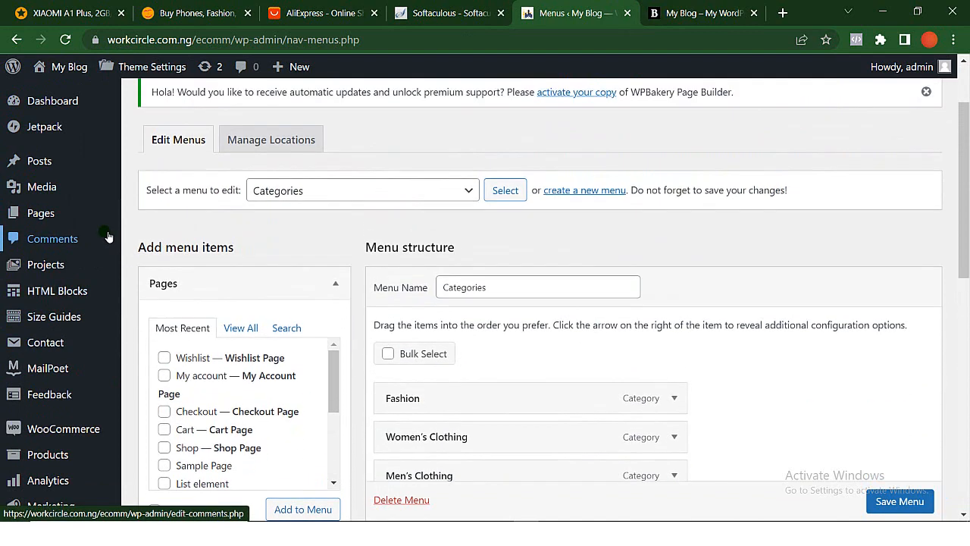
{"action": "mouse_move", "coordinate": [60, 204]}
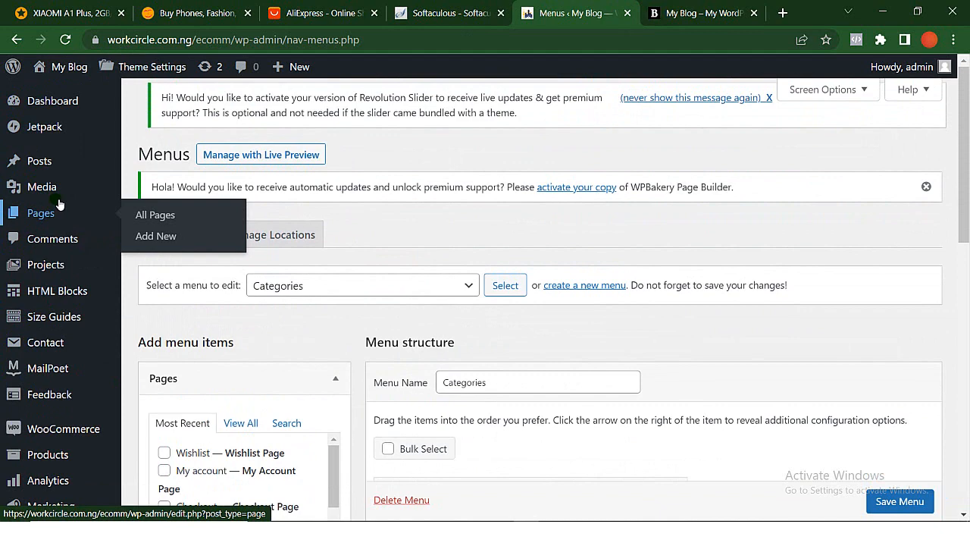
{"action": "scroll", "coordinate": [60, 203], "scroll_direction": "down", "scroll_amount": 3}
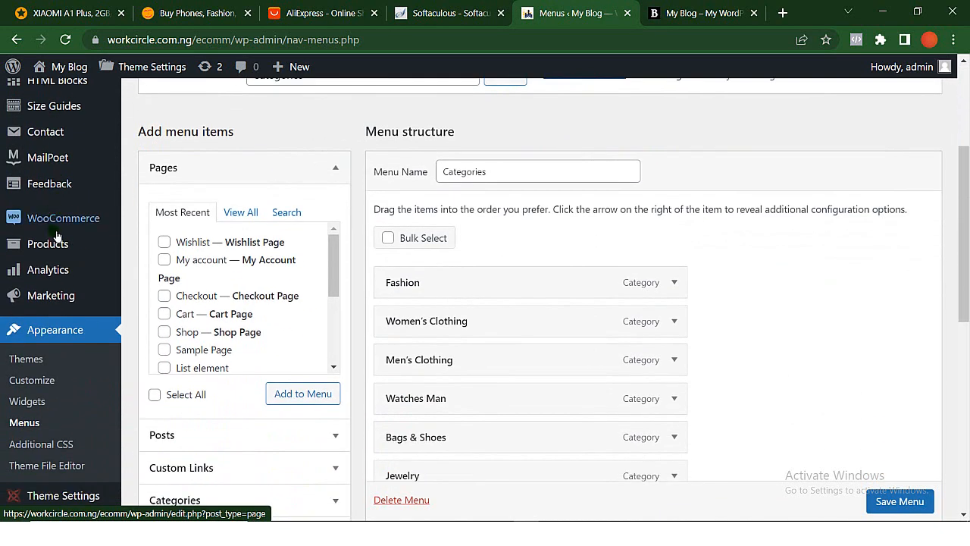
{"action": "mouse_move", "coordinate": [54, 143]}
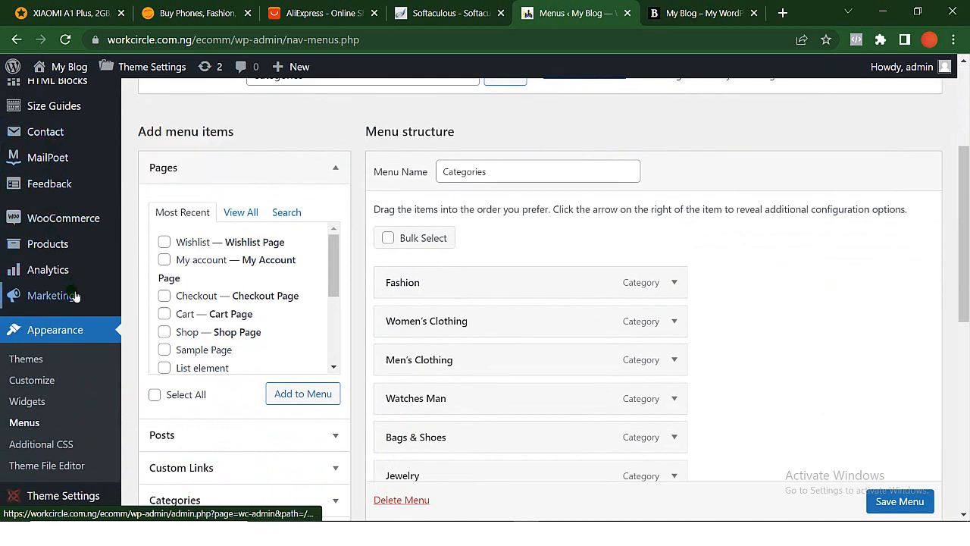
{"action": "scroll", "coordinate": [73, 297], "scroll_direction": "down", "scroll_amount": 4}
{"action": "mouse_move", "coordinate": [68, 309]}
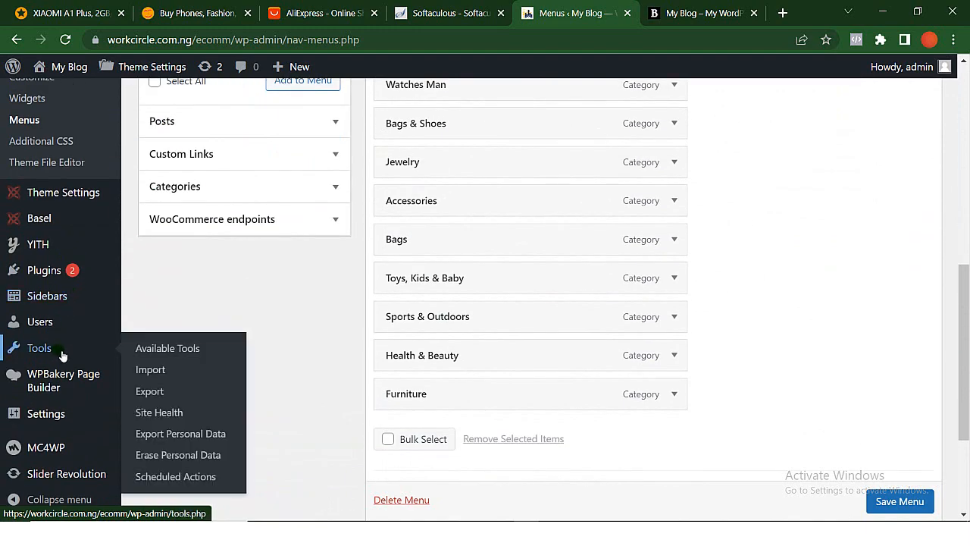
{"action": "scroll", "coordinate": [32, 191], "scroll_direction": "up", "scroll_amount": 3}
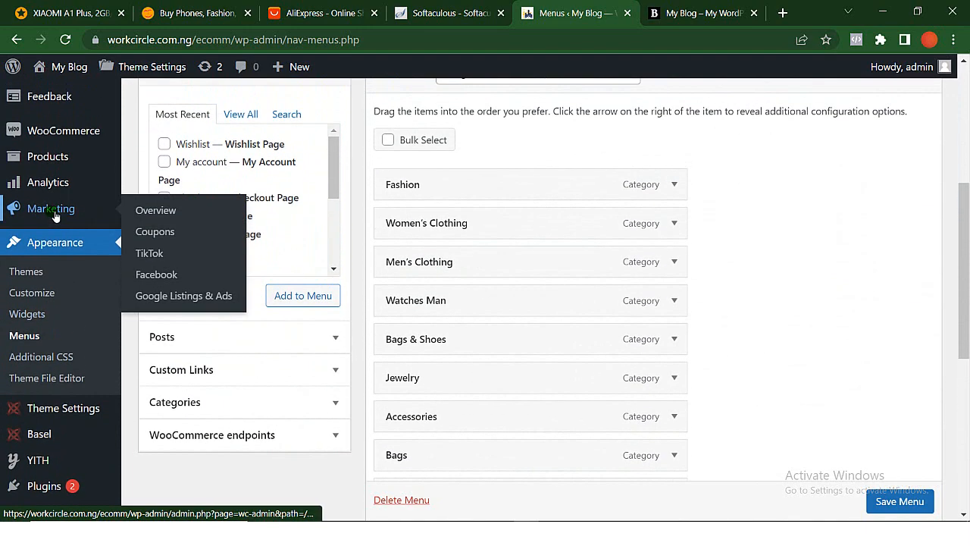
- Leave the menu editor, discarding any unsaved changes, and open the list of all products
{"action": "scroll", "coordinate": [53, 201], "scroll_direction": "up", "scroll_amount": 3}
{"action": "scroll", "coordinate": [181, 375], "scroll_direction": "up", "scroll_amount": 3}
{"action": "left_click", "coordinate": [181, 375]}
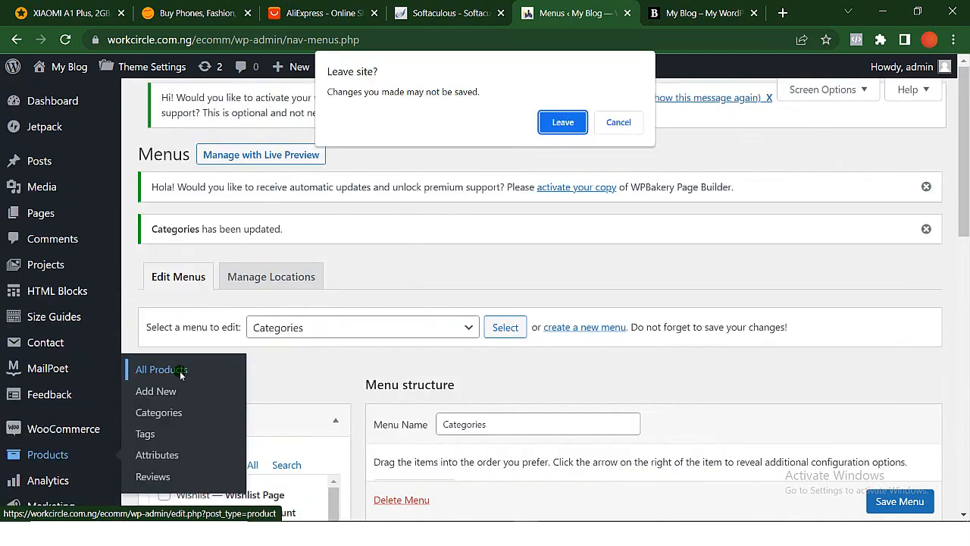
{"action": "left_click", "coordinate": [558, 122]}
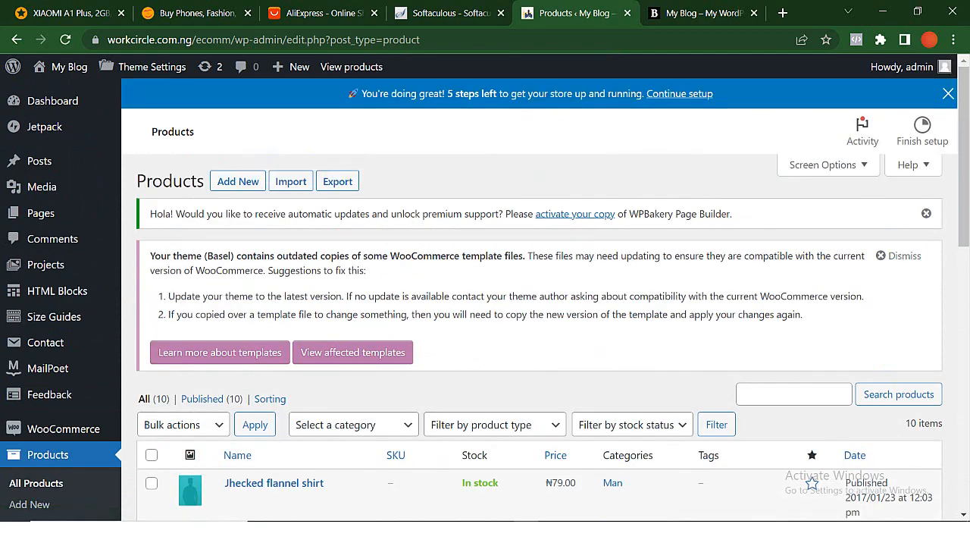
- Look through the existing products and start adding a new product
{"action": "scroll", "coordinate": [379, 353], "scroll_direction": "down", "scroll_amount": 5}
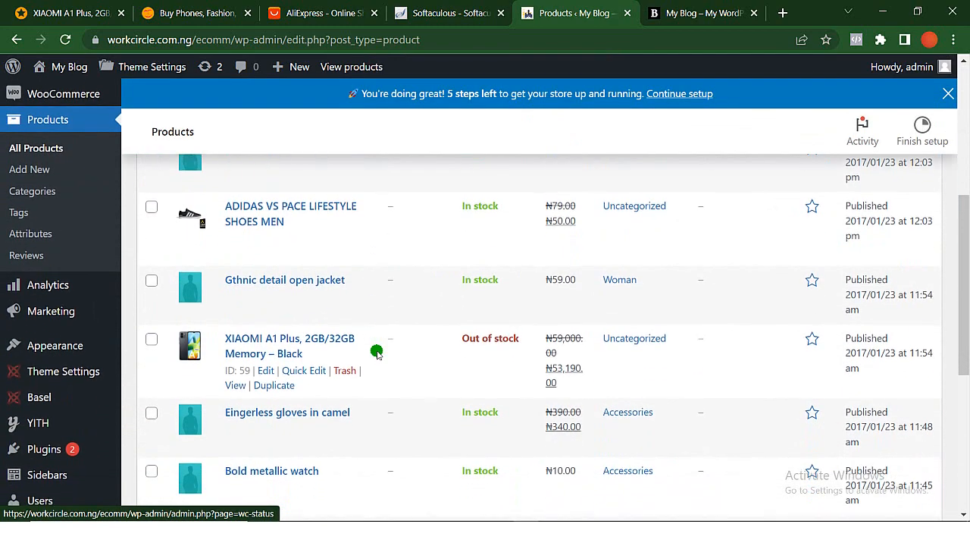
{"action": "scroll", "coordinate": [379, 353], "scroll_direction": "up", "scroll_amount": 1}
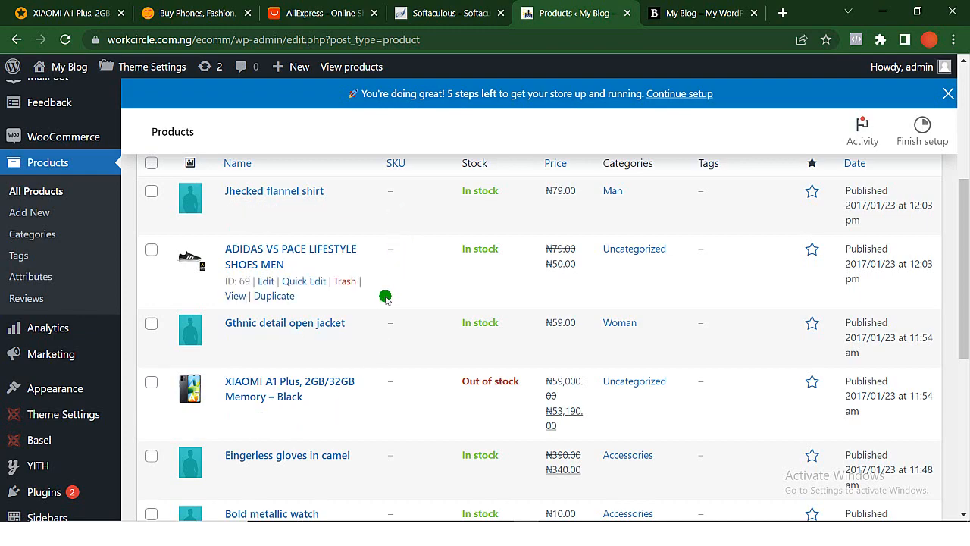
{"action": "scroll", "coordinate": [265, 281], "scroll_direction": "up", "scroll_amount": 2}
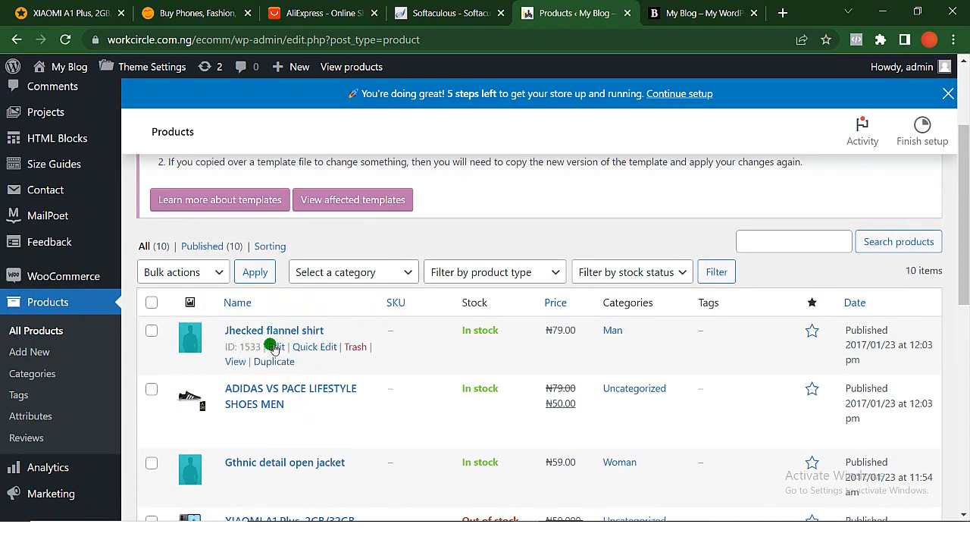
{"action": "scroll", "coordinate": [273, 384], "scroll_direction": "down", "scroll_amount": 1}
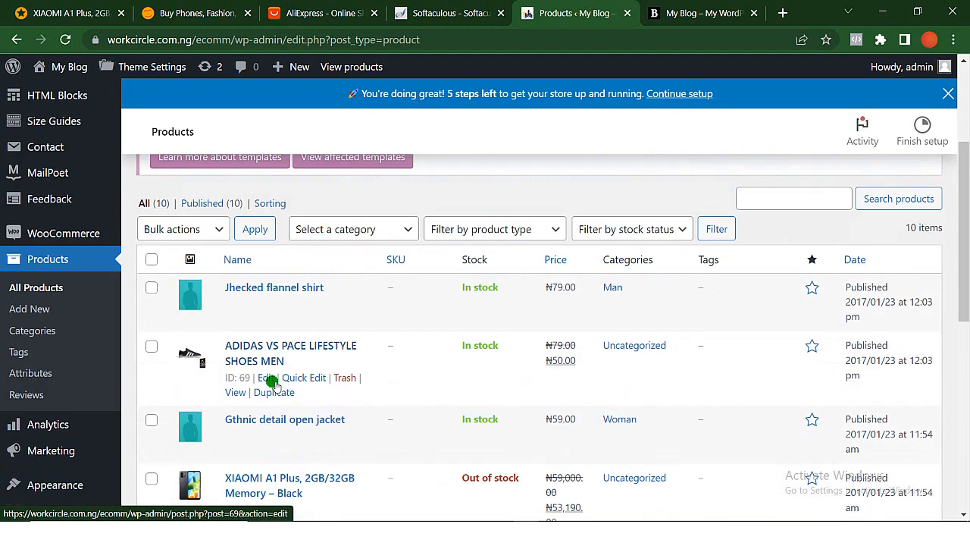
{"action": "scroll", "coordinate": [273, 385], "scroll_direction": "up", "scroll_amount": 3}
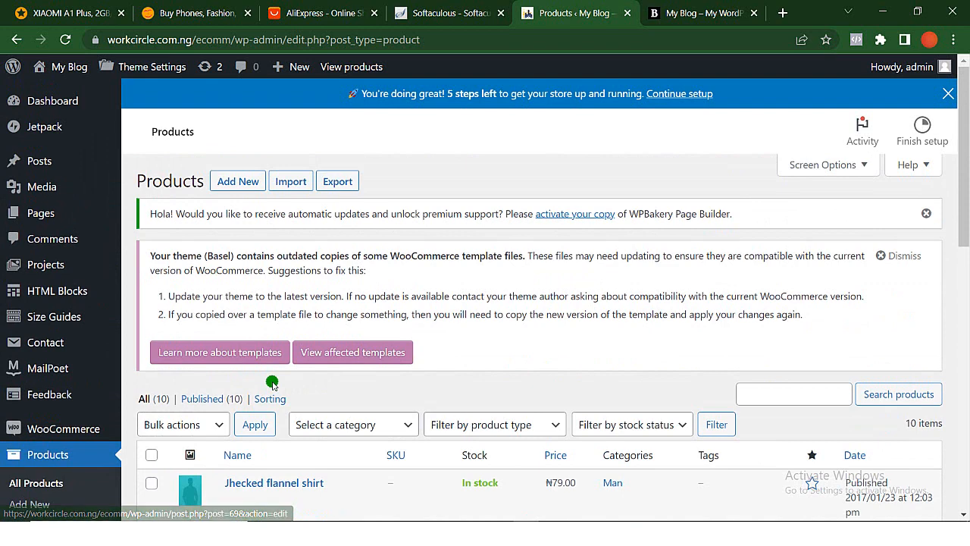
{"action": "left_click", "coordinate": [240, 183]}
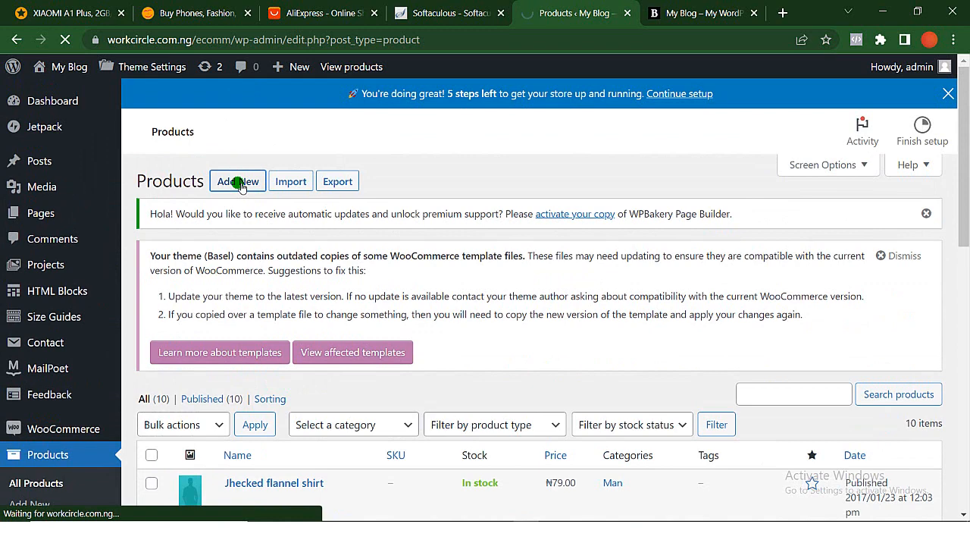
- Switch to Jumia and open the Men's Casual Rose Print Shirt-navy Blue from the top selling items on its homepage
{"action": "left_click", "coordinate": [53, 13]}
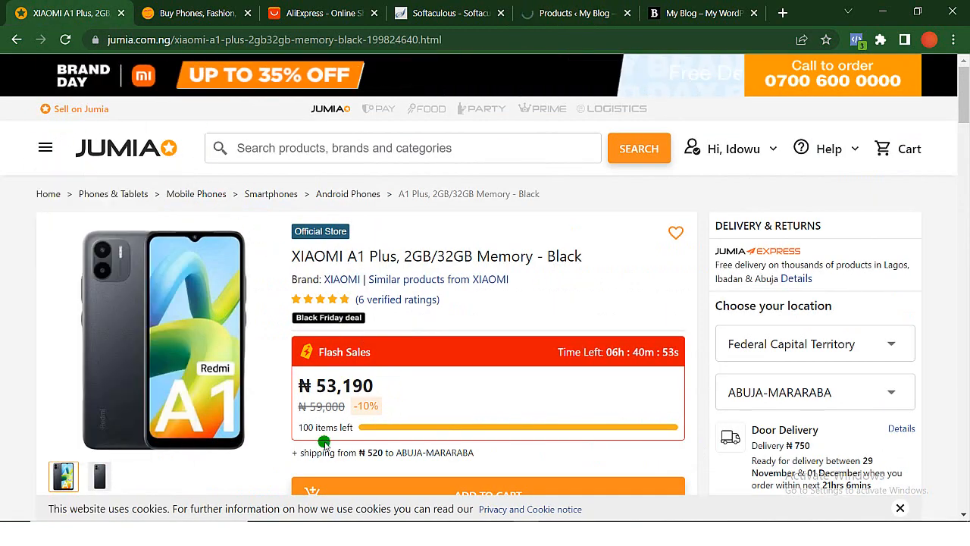
{"action": "left_click", "coordinate": [126, 148]}
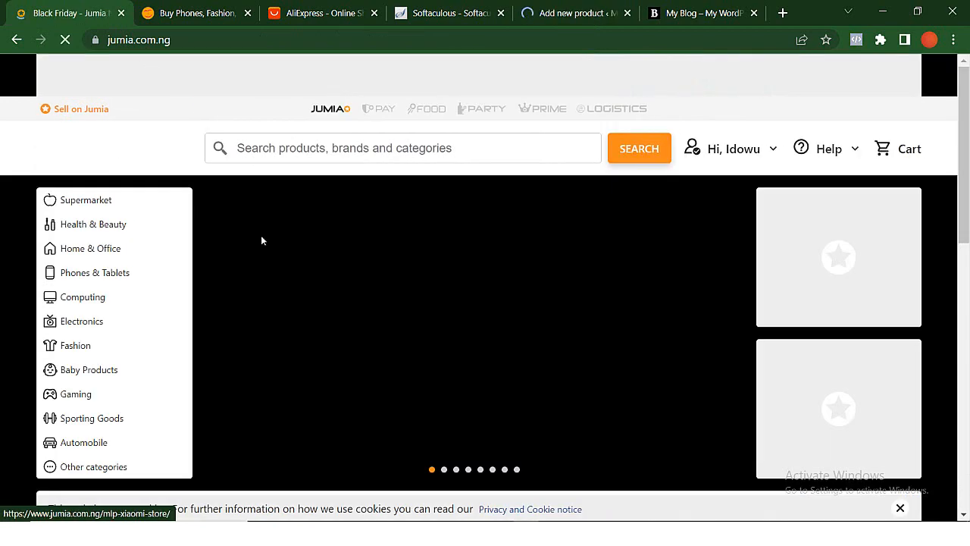
{"action": "scroll", "coordinate": [316, 305], "scroll_direction": "down", "scroll_amount": 8}
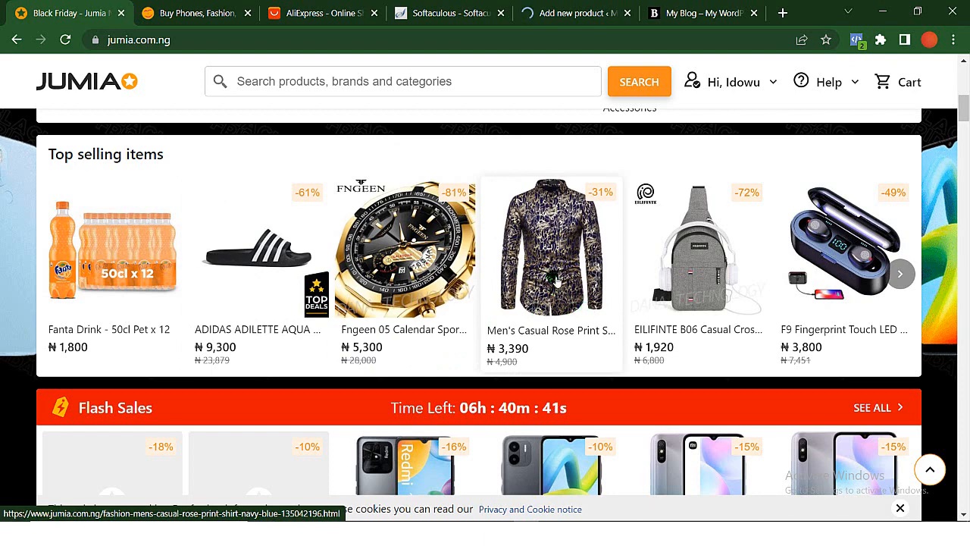
{"action": "left_click", "coordinate": [557, 280]}
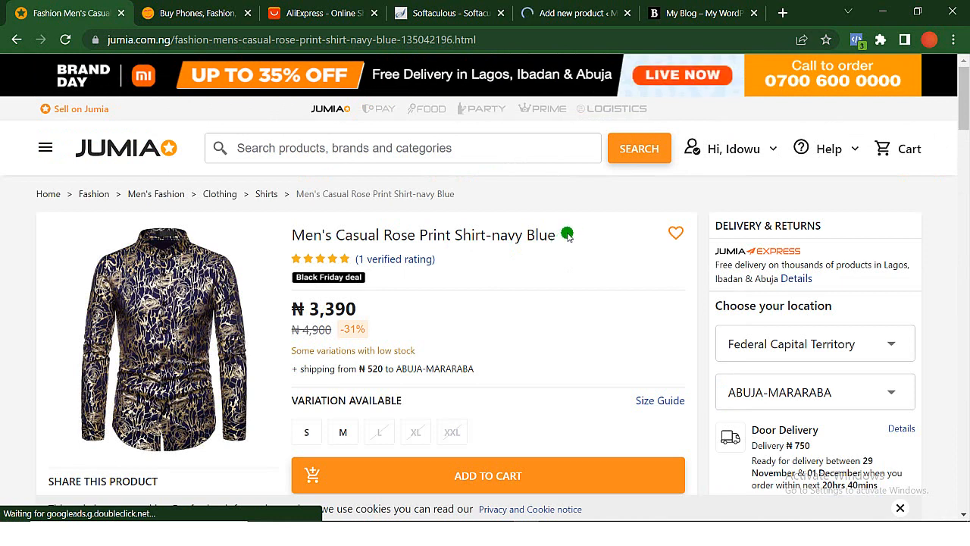
- Copy the shirt's title from Jumia and paste it as the new product's name, "Men's Casual Rose Print Shirt-navy Blue"
{"action": "left_click_drag", "start_coordinate": [567, 236], "coordinate": [283, 245]}
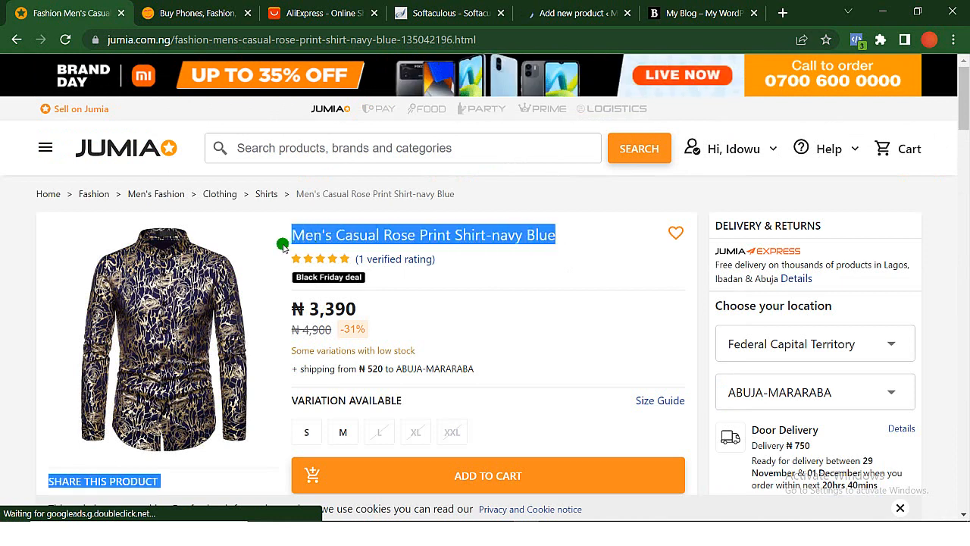
{"action": "left_click_drag", "start_coordinate": [560, 240], "coordinate": [313, 238]}
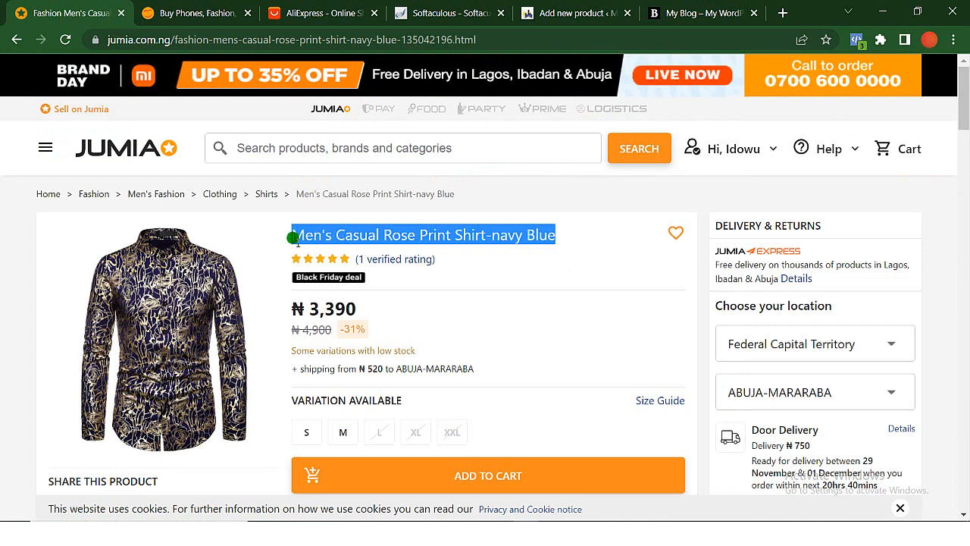
{"action": "left_click", "coordinate": [561, 16]}
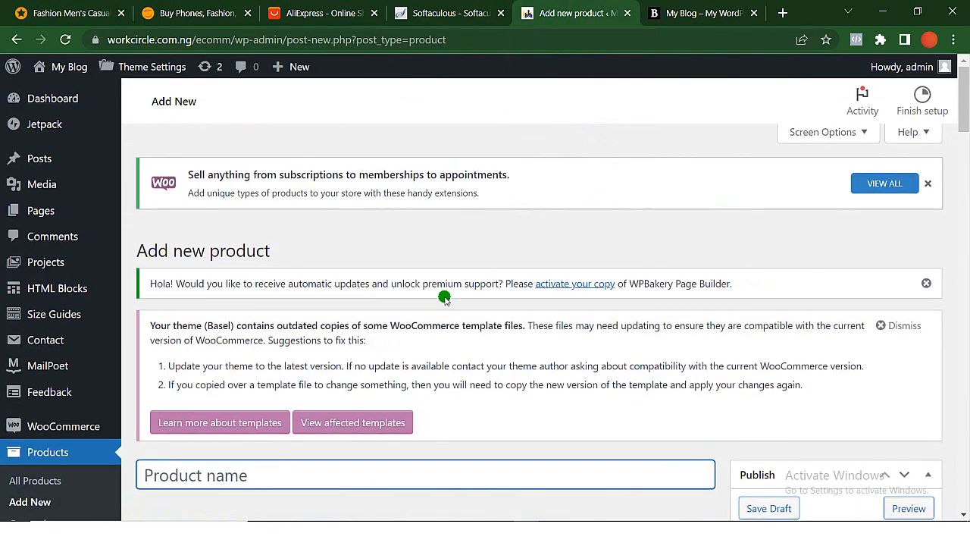
{"action": "scroll", "coordinate": [444, 299], "scroll_direction": "down", "scroll_amount": 2}
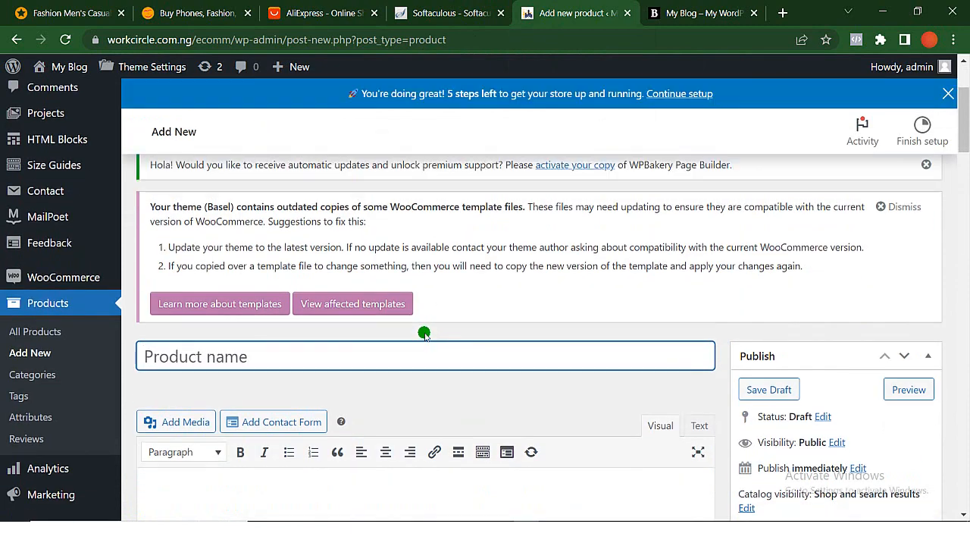
{"action": "type", "text": "Men's Casual Rose Print Shirt-navy Blue"}
- Expand the product short description and paste in the Description and Note text copied from the shirt's Jumia product details
{"action": "scroll", "coordinate": [424, 334], "scroll_direction": "down", "scroll_amount": 6}
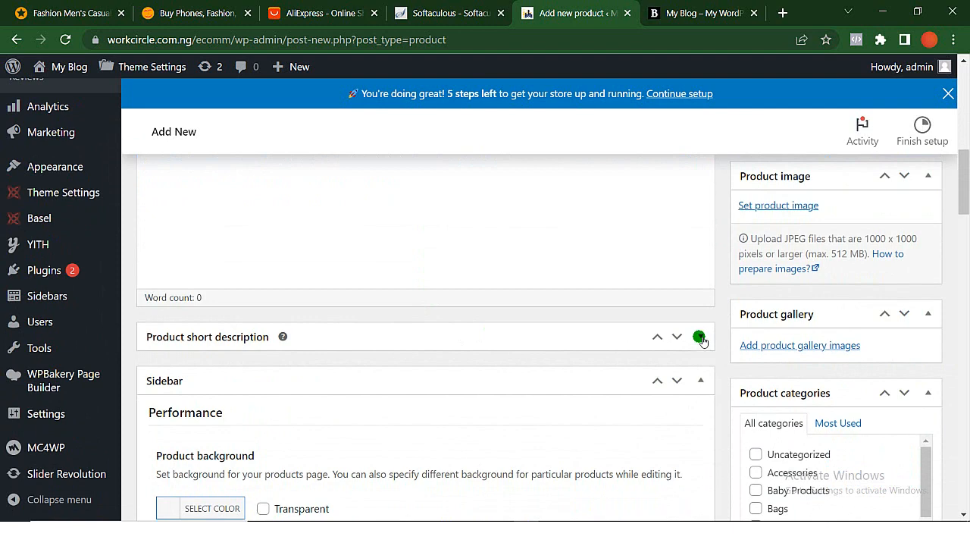
{"action": "left_click", "coordinate": [700, 337]}
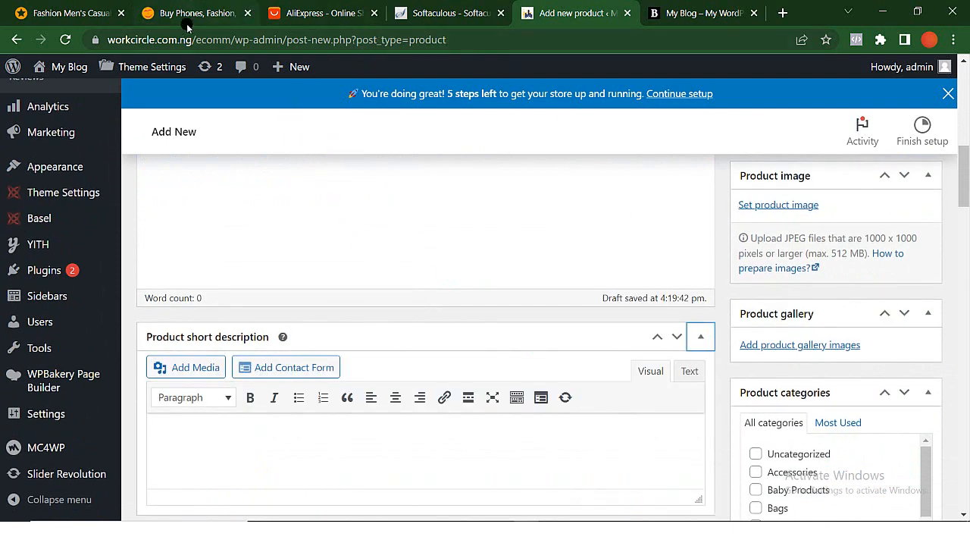
{"action": "left_click", "coordinate": [104, 15]}
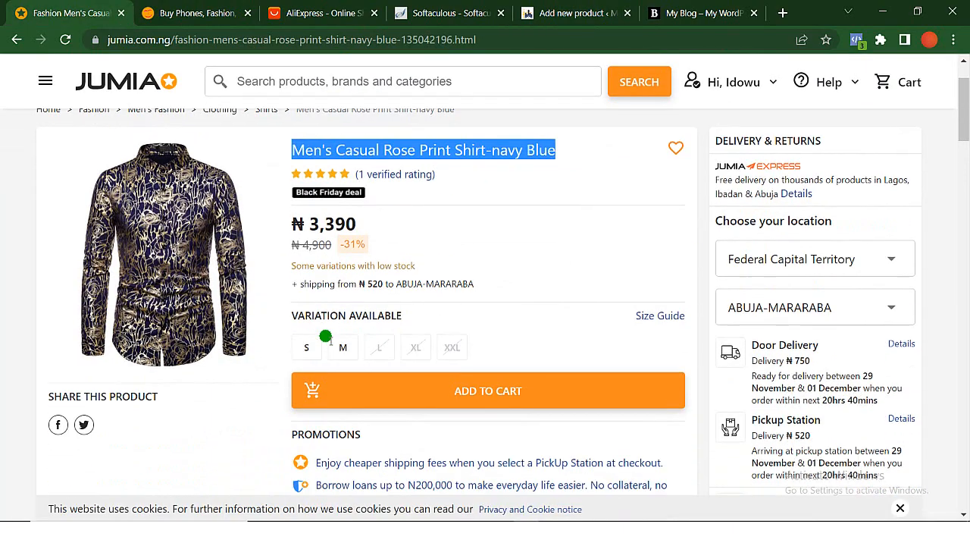
{"action": "scroll", "coordinate": [325, 336], "scroll_direction": "down", "scroll_amount": 4}
{"action": "scroll", "coordinate": [326, 337], "scroll_direction": "down", "scroll_amount": 7}
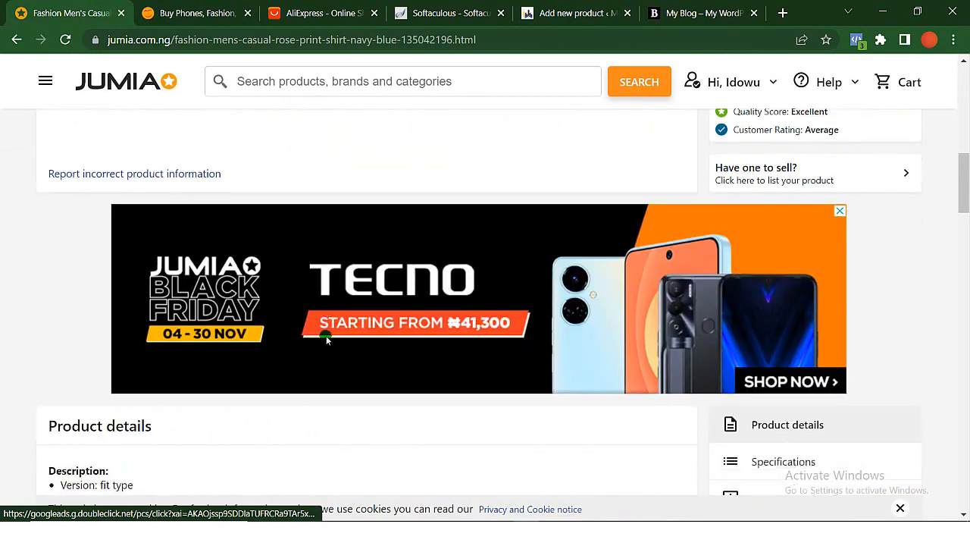
{"action": "scroll", "coordinate": [325, 337], "scroll_direction": "down", "scroll_amount": 2}
{"action": "scroll", "coordinate": [310, 326], "scroll_direction": "up", "scroll_amount": 2}
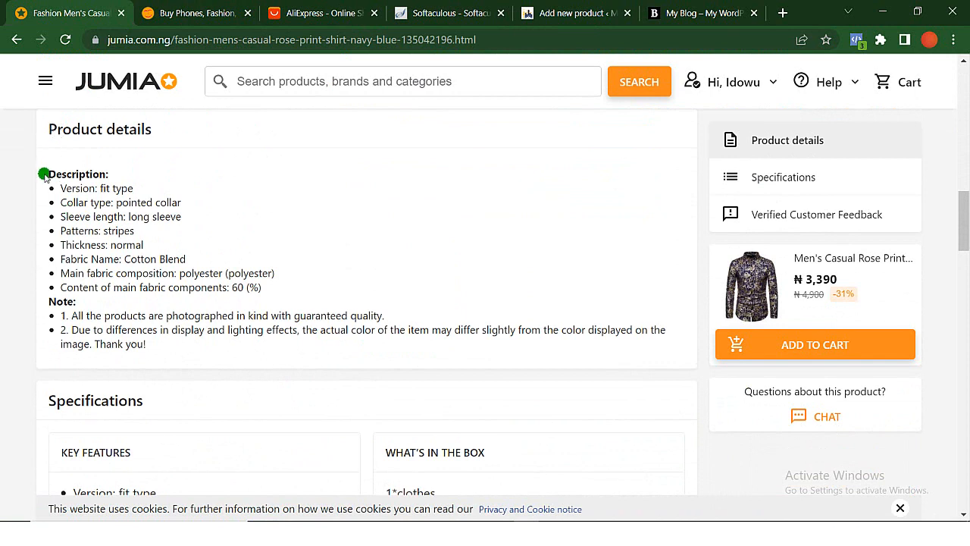
{"action": "left_click_drag", "start_coordinate": [83, 203], "coordinate": [243, 356]}
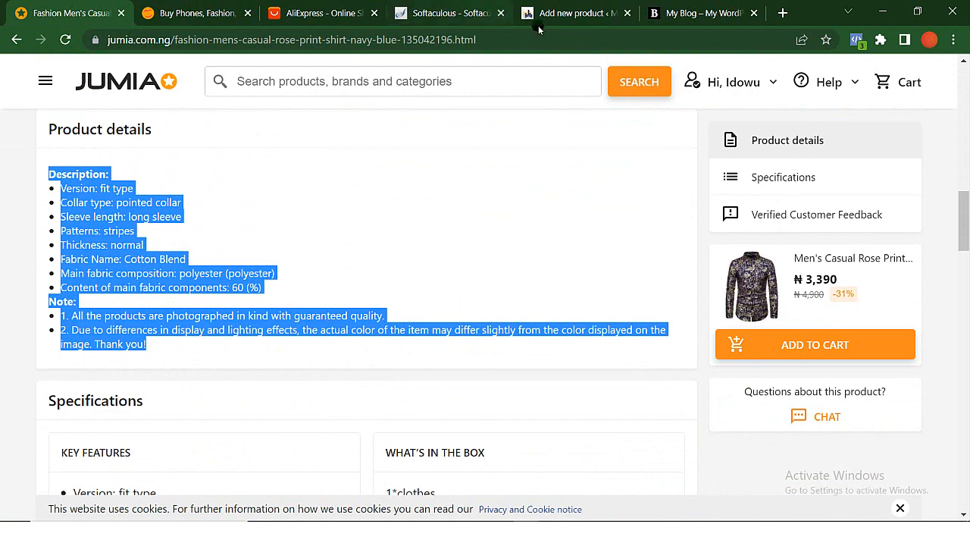
{"action": "left_click", "coordinate": [565, 15]}
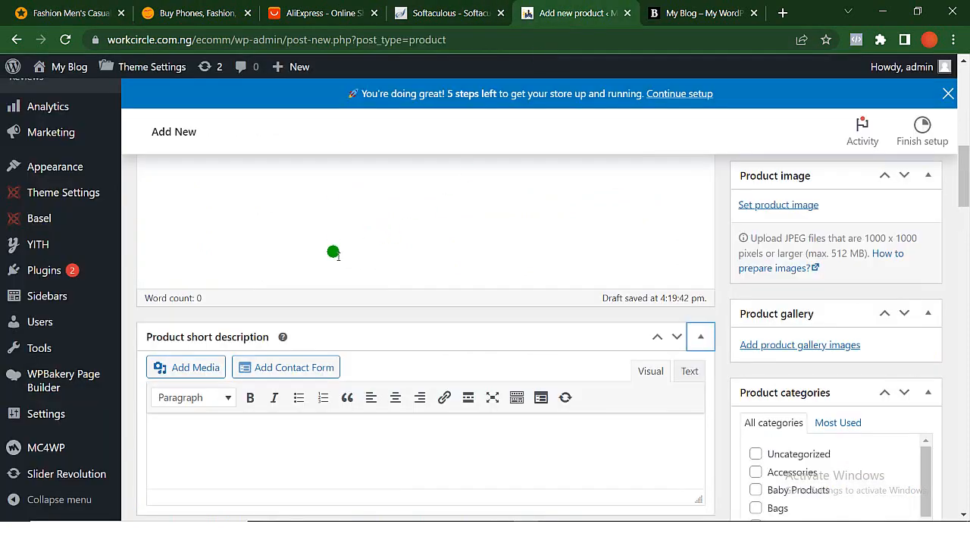
{"action": "key", "text": "ctrl+v"}
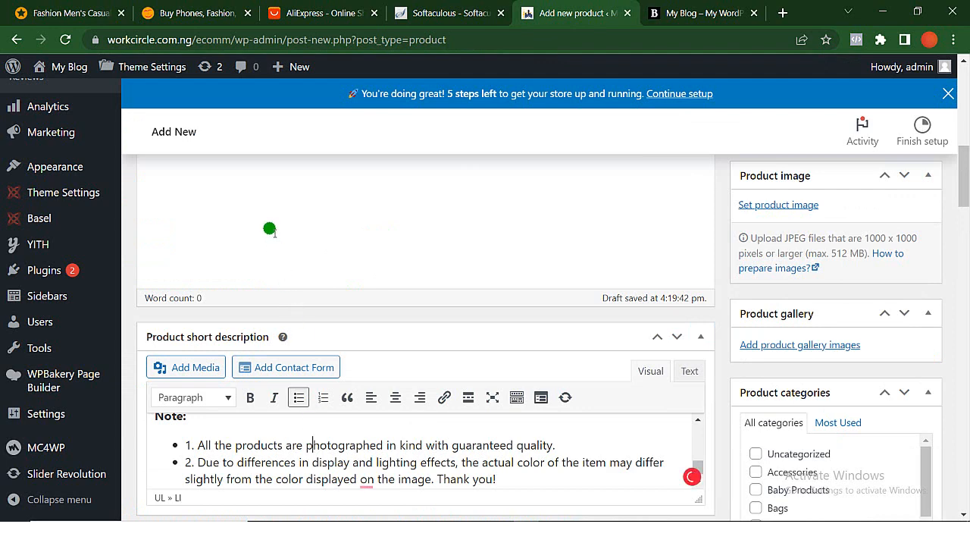
- Copy the full Specifications section from the shirt's Jumia page into the new product's main description
{"action": "scroll", "coordinate": [268, 228], "scroll_direction": "up", "scroll_amount": 5}
{"action": "left_click", "coordinate": [91, 12]}
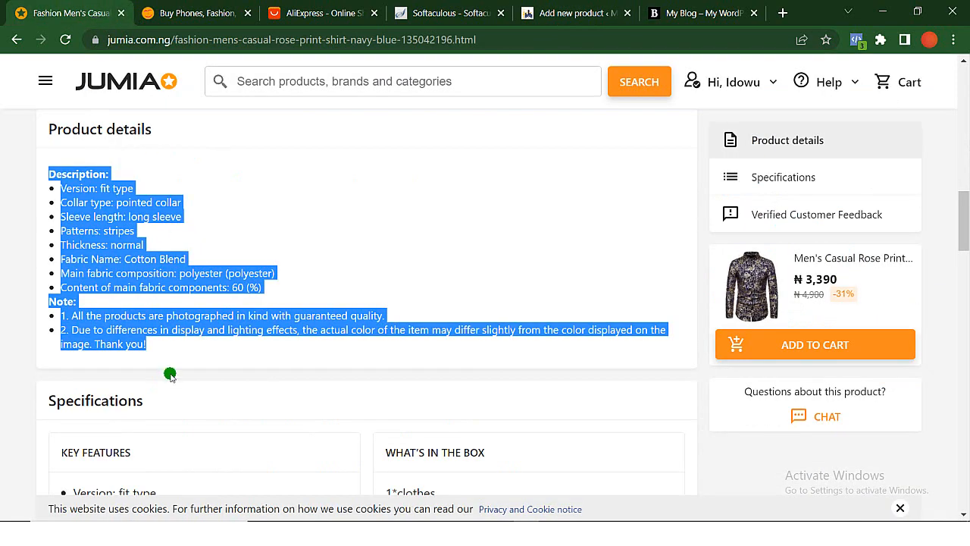
{"action": "scroll", "coordinate": [170, 374], "scroll_direction": "down", "scroll_amount": 3}
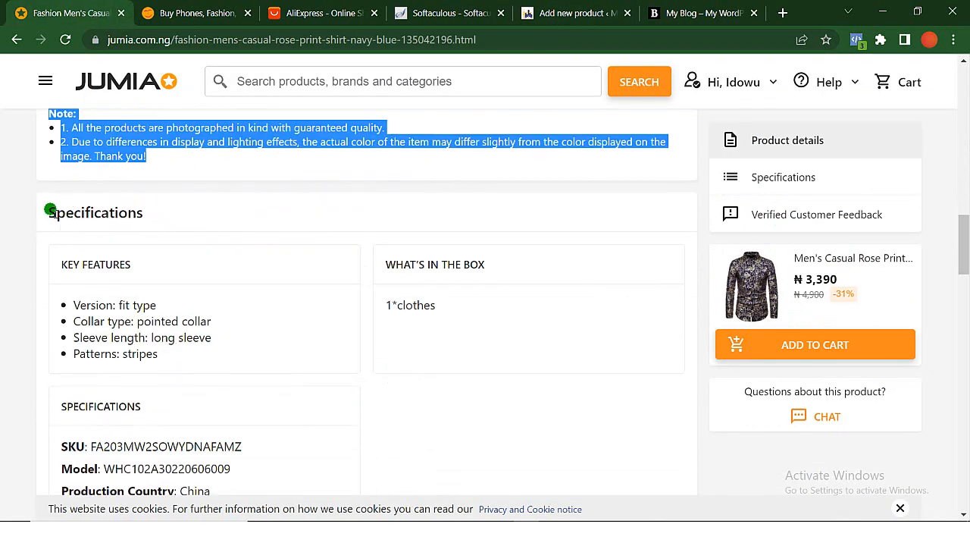
{"action": "left_click_drag", "start_coordinate": [40, 211], "coordinate": [265, 242]}
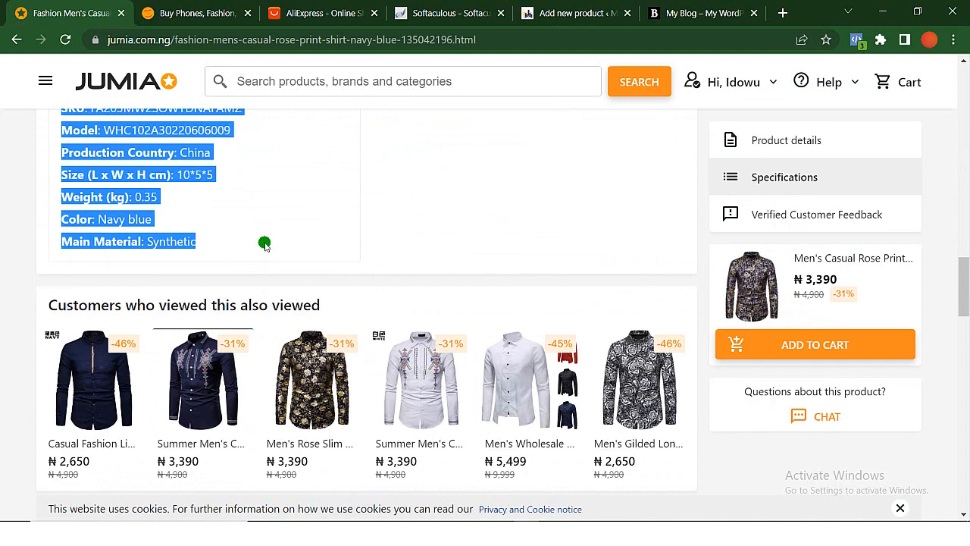
{"action": "left_click", "coordinate": [576, 13]}
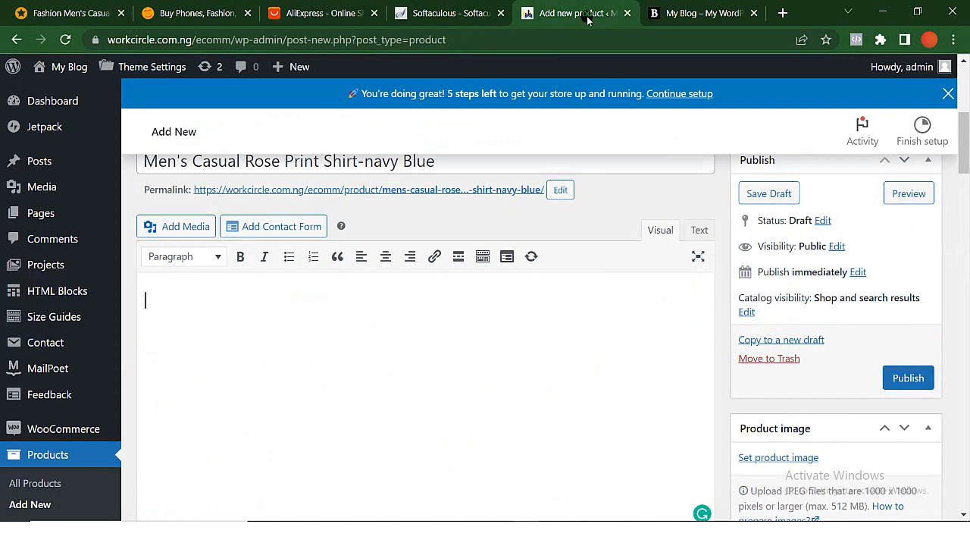
{"action": "key", "text": "ctrl+v"}
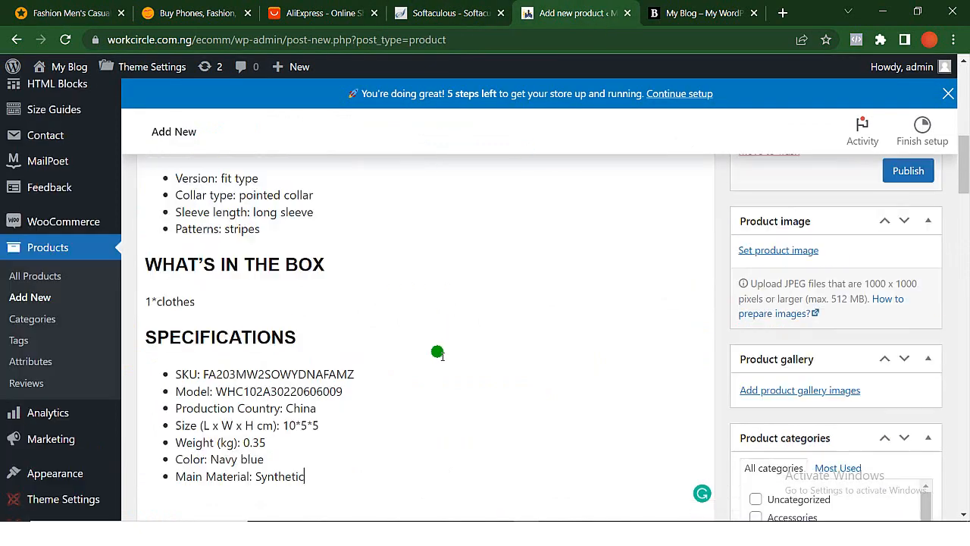
{"action": "scroll", "coordinate": [443, 356], "scroll_direction": "up", "scroll_amount": 2}
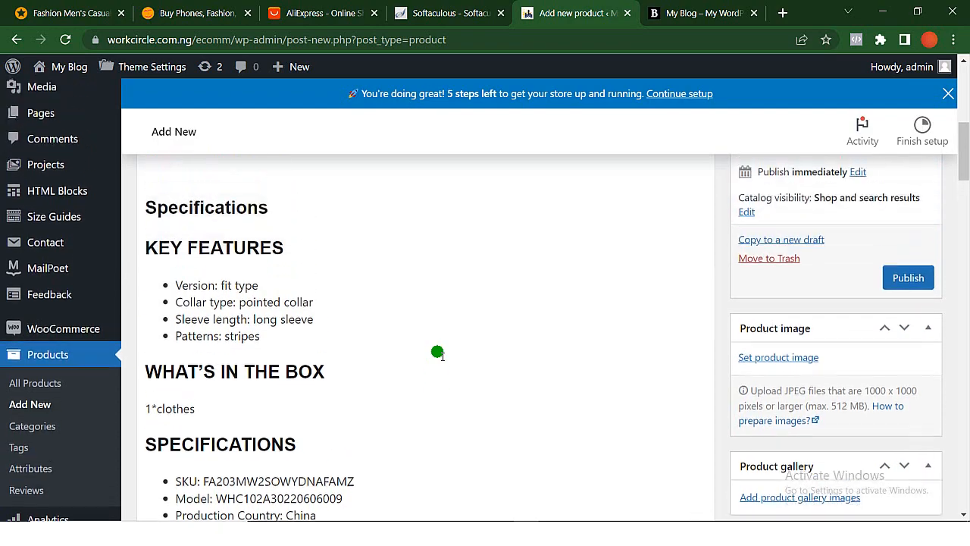
{"action": "scroll", "coordinate": [442, 356], "scroll_direction": "down", "scroll_amount": 5}
- Save the shirt's main image from its Jumia page to the Downloads folder as the JPG file "1 (2)"
{"action": "left_click", "coordinate": [67, 10]}
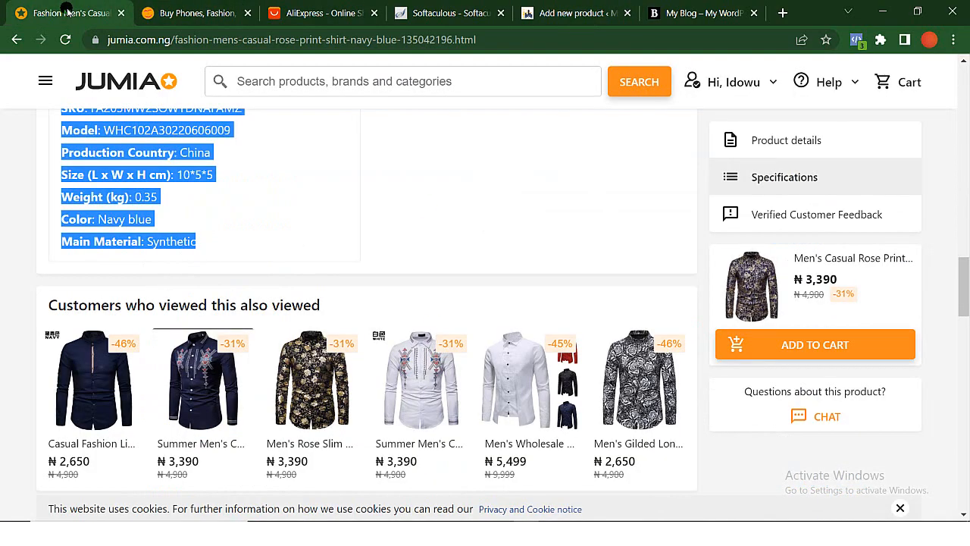
{"action": "scroll", "coordinate": [258, 268], "scroll_direction": "up", "scroll_amount": 10}
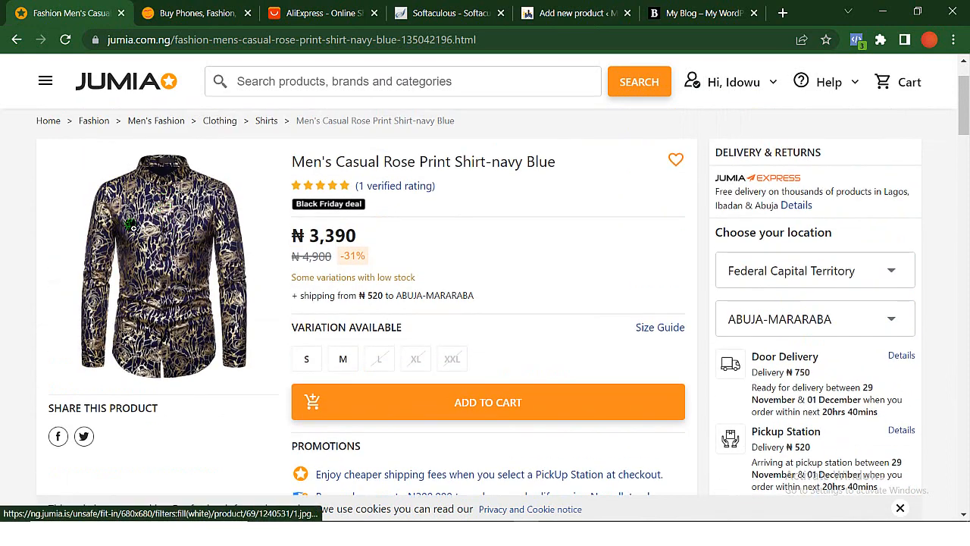
{"action": "right_click", "coordinate": [131, 225]}
{"action": "left_click", "coordinate": [198, 391]}
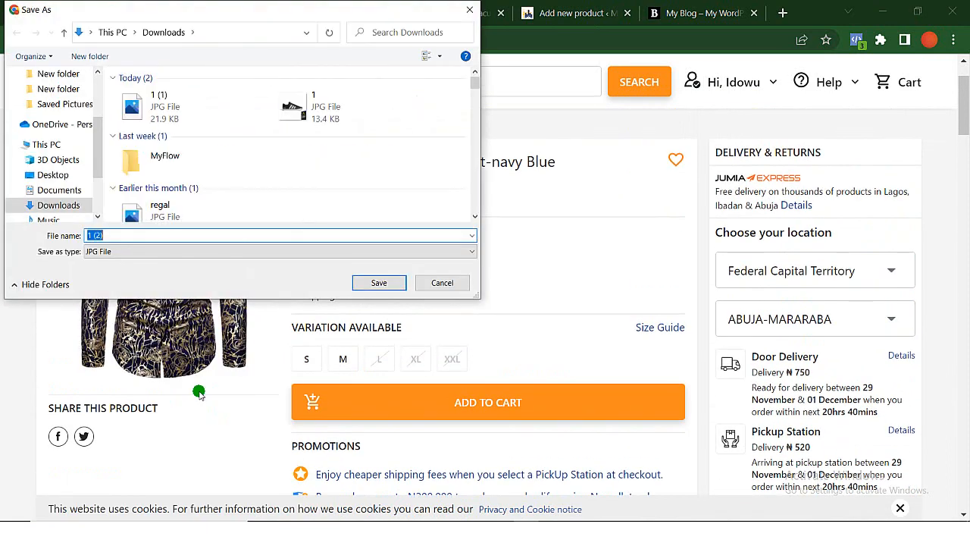
{"action": "key", "text": "Return"}
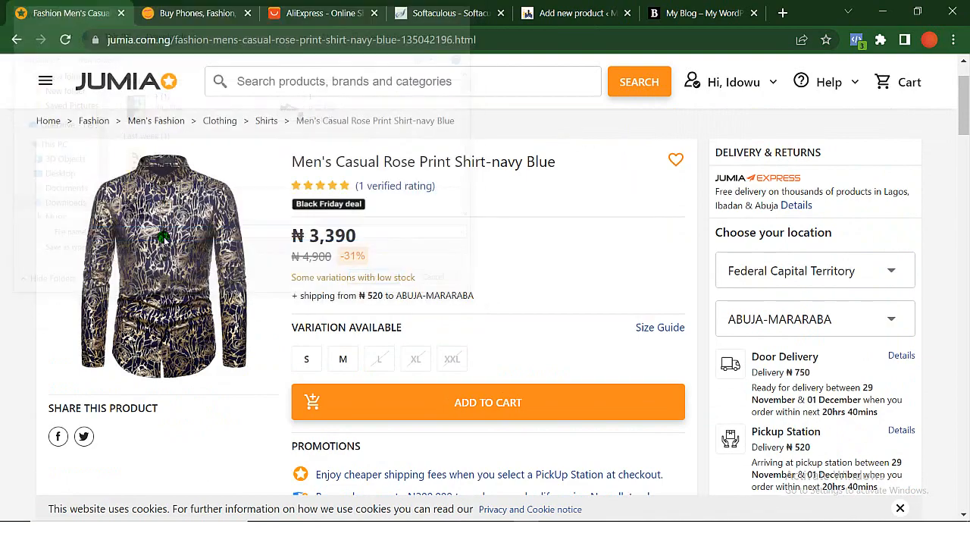
{"action": "scroll", "coordinate": [163, 238], "scroll_direction": "down", "scroll_amount": 4}
{"action": "scroll", "coordinate": [164, 237], "scroll_direction": "down", "scroll_amount": 12}
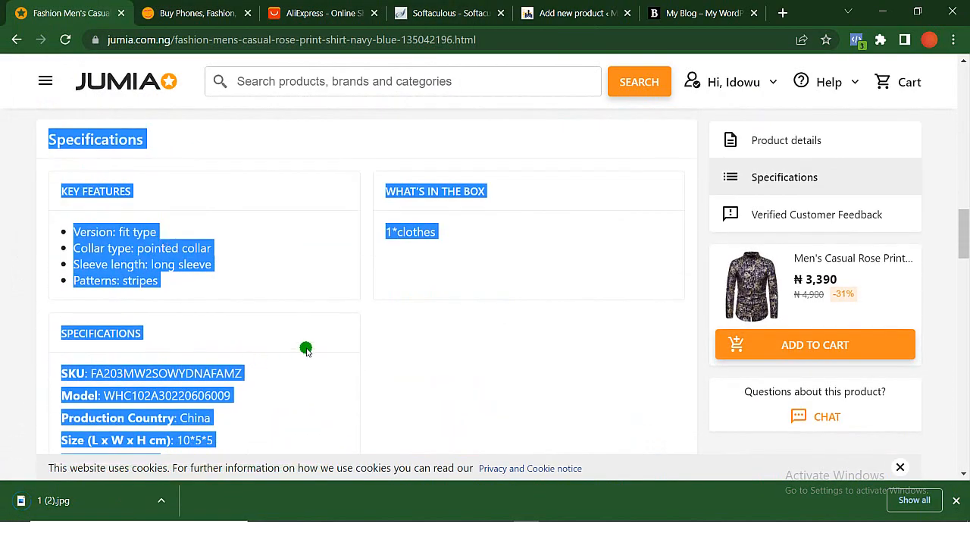
- Look through the related shirts on the Jumia product page and open the Men's Rose Slim Fashion Shirt-black page
{"action": "scroll", "coordinate": [306, 349], "scroll_direction": "down", "scroll_amount": 7}
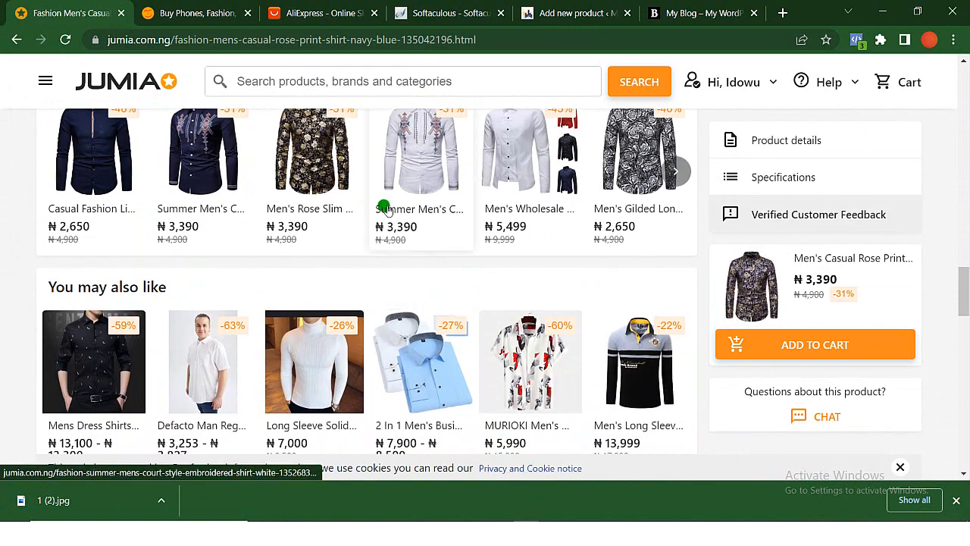
{"action": "scroll", "coordinate": [382, 206], "scroll_direction": "up", "scroll_amount": 1}
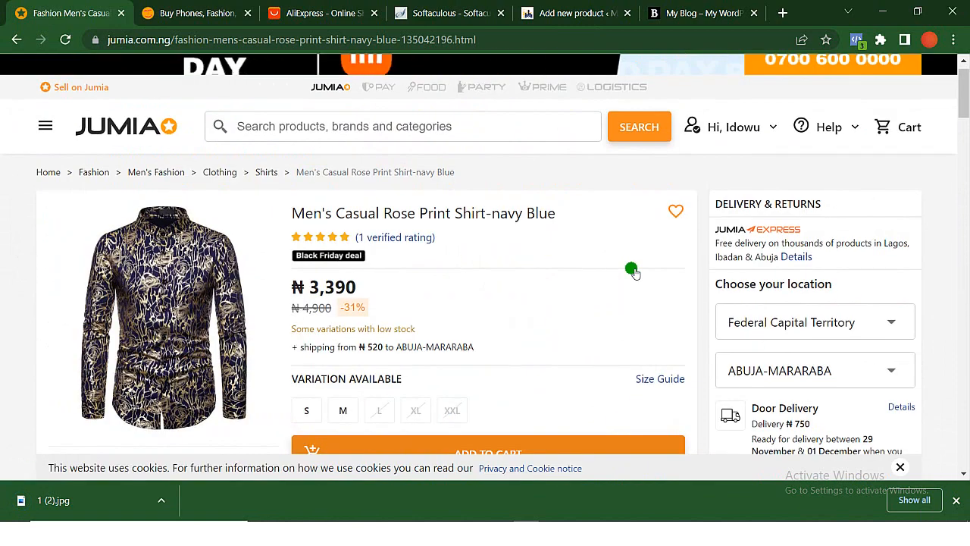
{"action": "scroll", "coordinate": [633, 272], "scroll_direction": "down", "scroll_amount": 1}
{"action": "scroll", "coordinate": [631, 271], "scroll_direction": "down", "scroll_amount": 10}
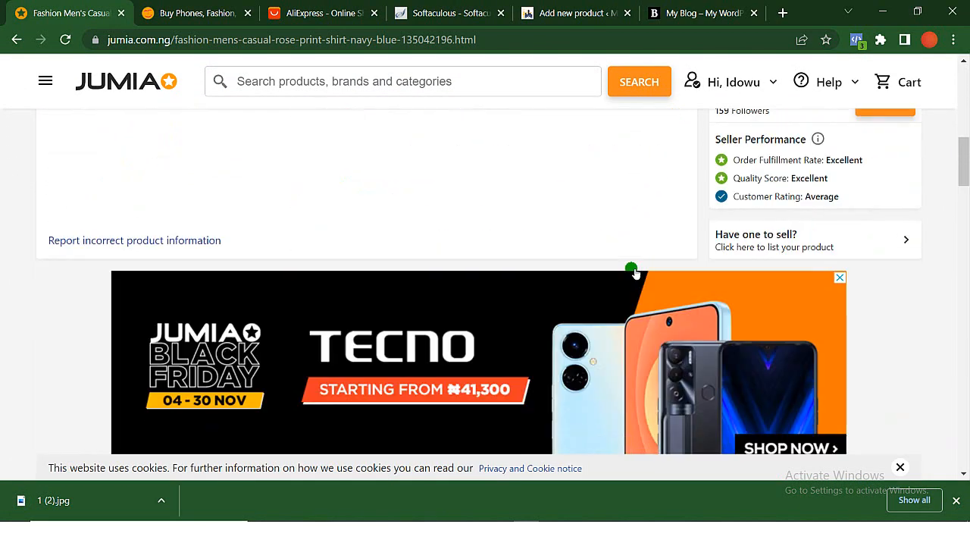
{"action": "scroll", "coordinate": [631, 271], "scroll_direction": "down", "scroll_amount": 1}
{"action": "scroll", "coordinate": [632, 271], "scroll_direction": "up", "scroll_amount": 4}
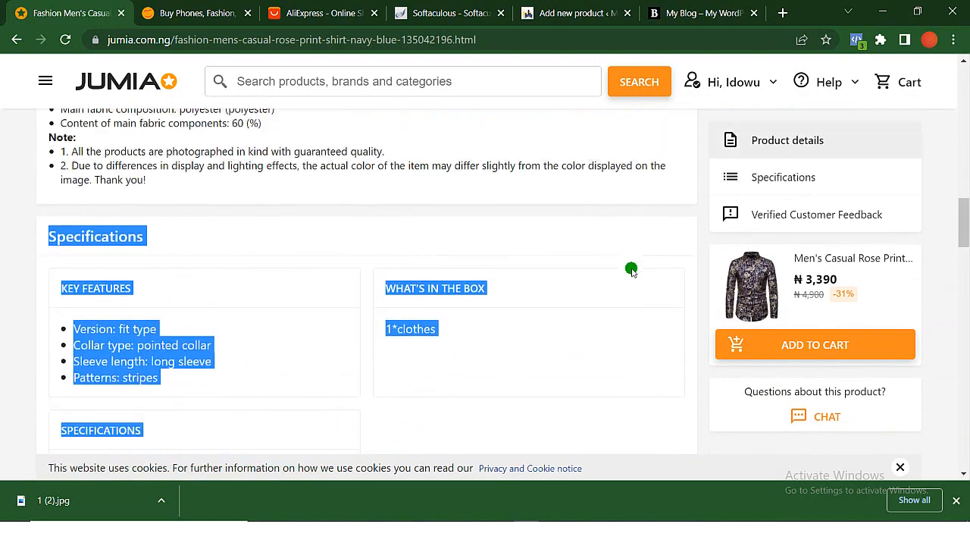
{"action": "scroll", "coordinate": [632, 271], "scroll_direction": "up", "scroll_amount": 9}
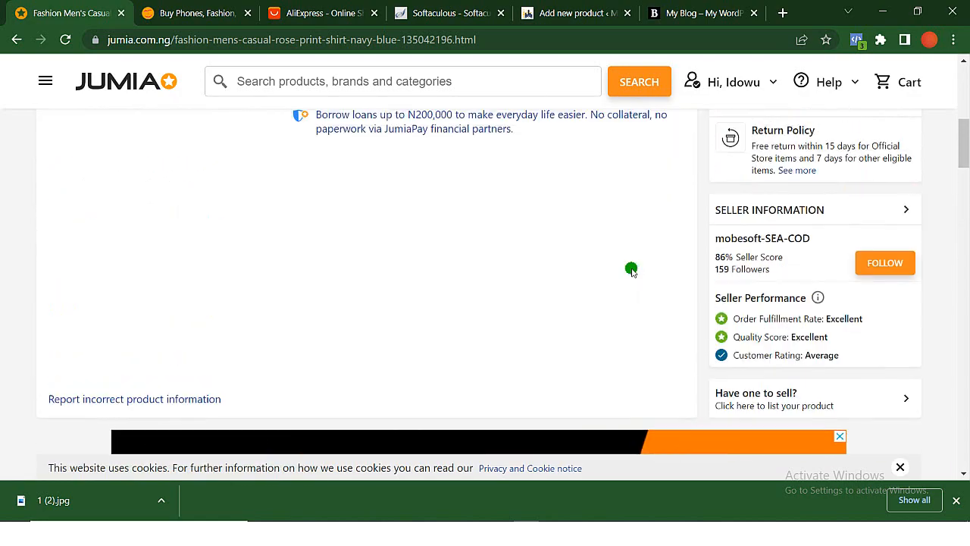
{"action": "scroll", "coordinate": [631, 271], "scroll_direction": "down", "scroll_amount": 8}
{"action": "scroll", "coordinate": [631, 271], "scroll_direction": "down", "scroll_amount": 12}
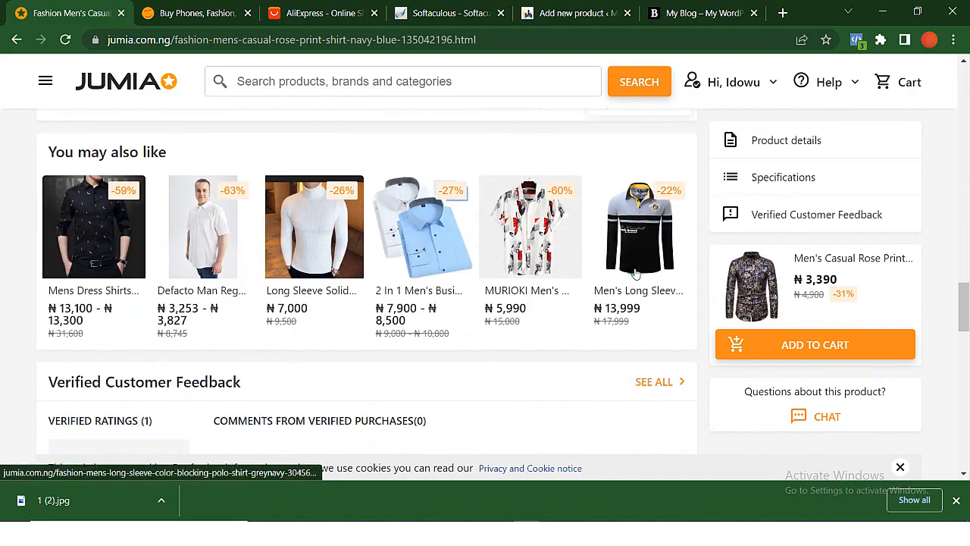
{"action": "scroll", "coordinate": [631, 271], "scroll_direction": "up", "scroll_amount": 2}
{"action": "scroll", "coordinate": [636, 273], "scroll_direction": "up", "scroll_amount": 2}
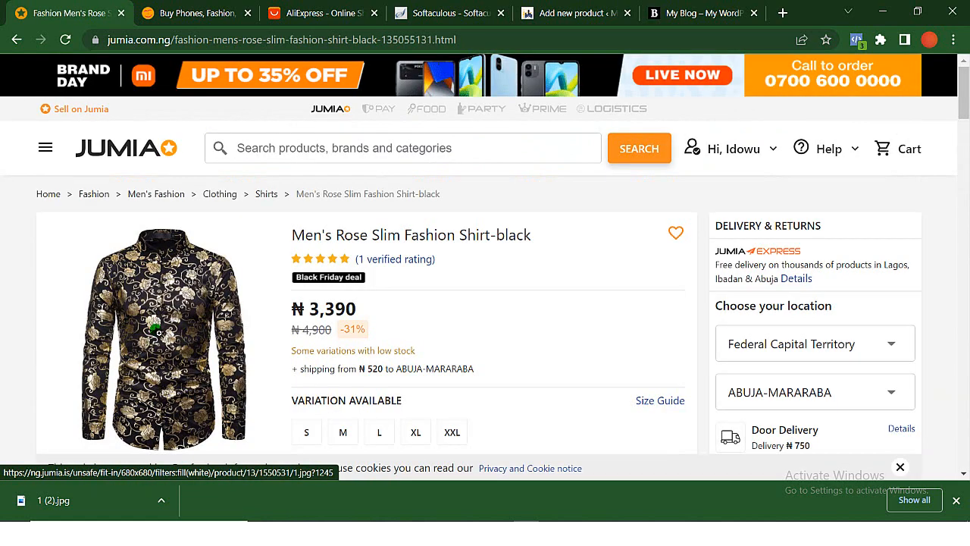
- Save the black rose shirt's main image to the Downloads folder as the JPG file "1 (3)" and close the image viewer
{"action": "right_click", "coordinate": [158, 332]}
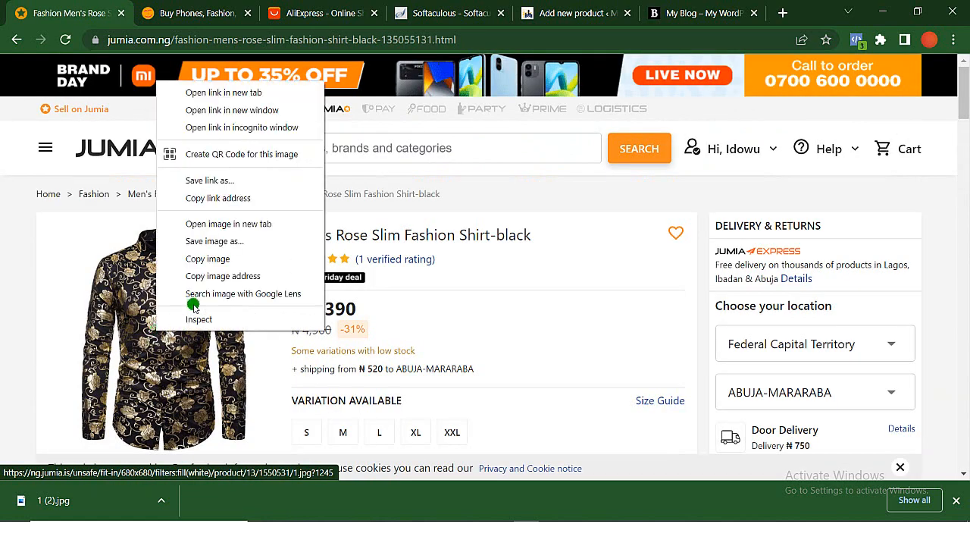
{"action": "left_click", "coordinate": [239, 242]}
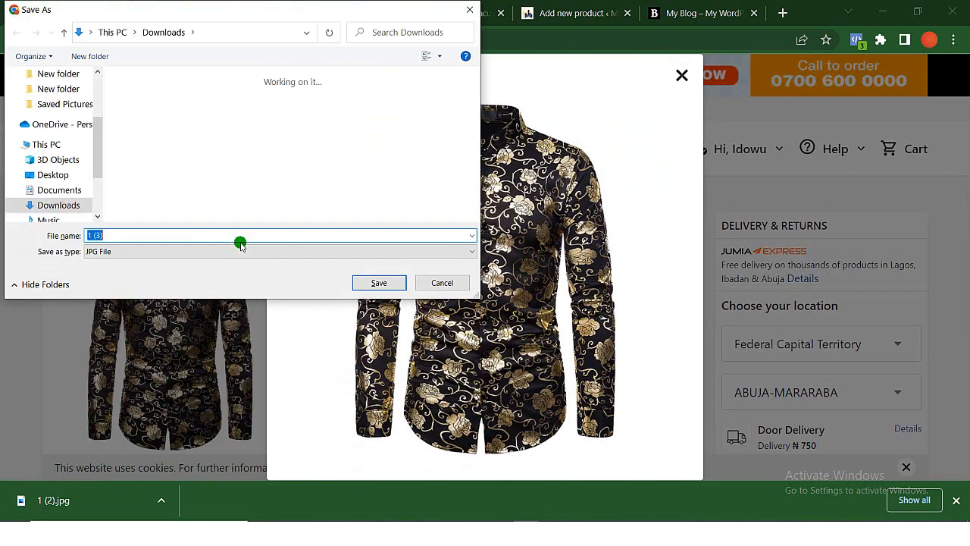
{"action": "key", "text": "Return"}
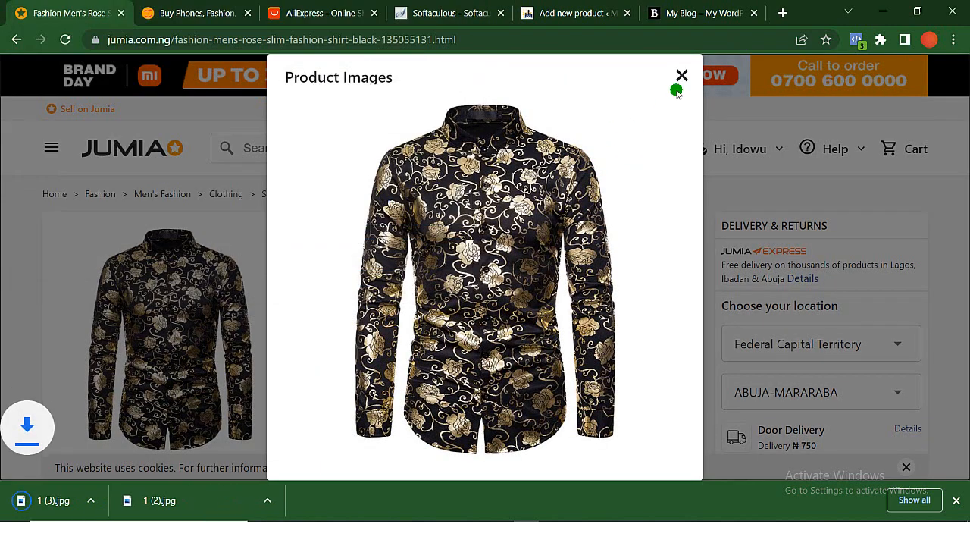
{"action": "left_click", "coordinate": [682, 77]}
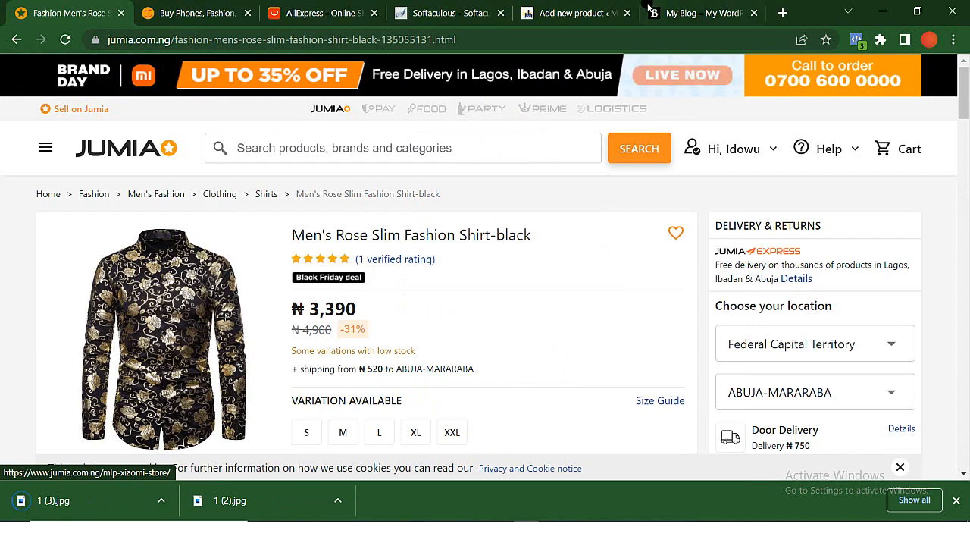
- Upload 1 (2).jpg and 1 (3).jpg to the new product's media library and set the navy blue shirt as its product image
{"action": "left_click", "coordinate": [564, 13]}
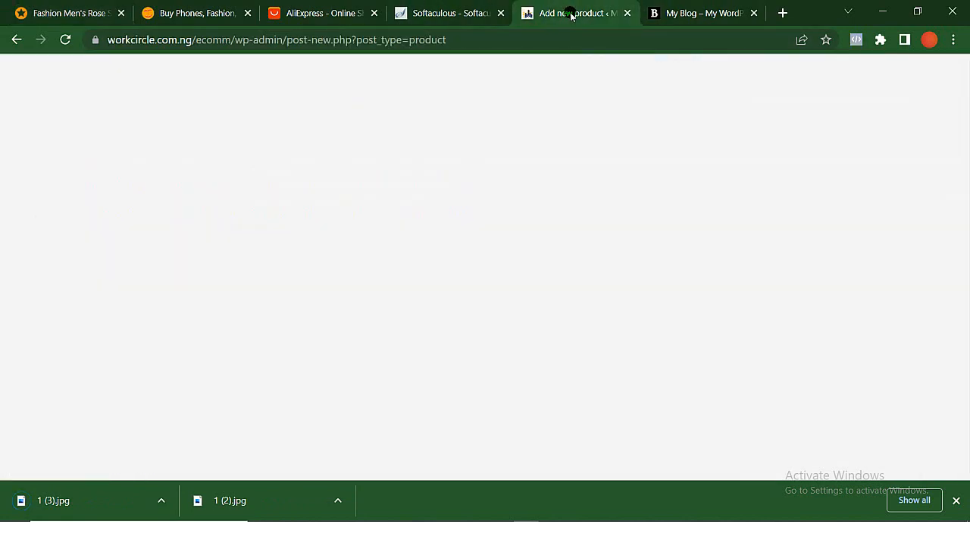
{"action": "scroll", "coordinate": [253, 289], "scroll_direction": "down", "scroll_amount": 3}
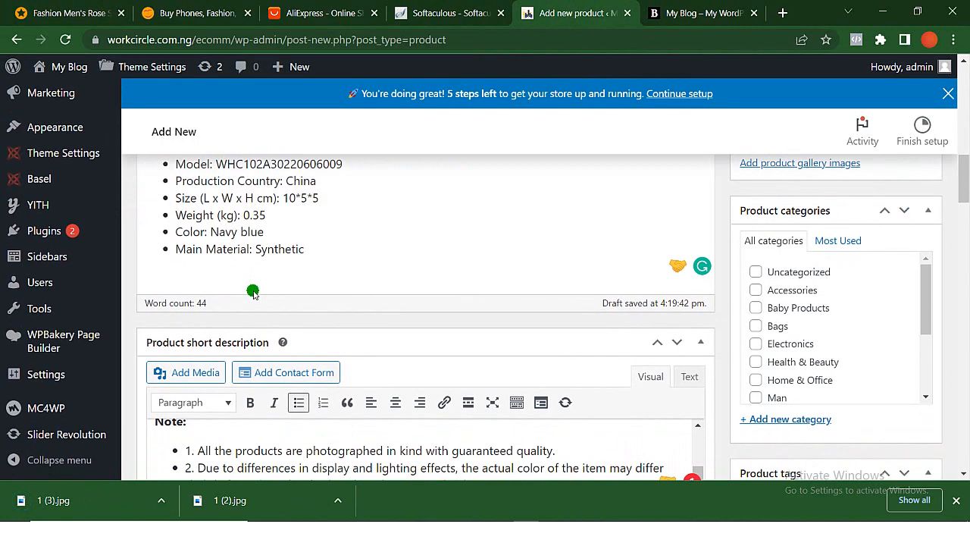
{"action": "scroll", "coordinate": [884, 235], "scroll_direction": "up", "scroll_amount": 10}
{"action": "scroll", "coordinate": [879, 236], "scroll_direction": "down", "scroll_amount": 5}
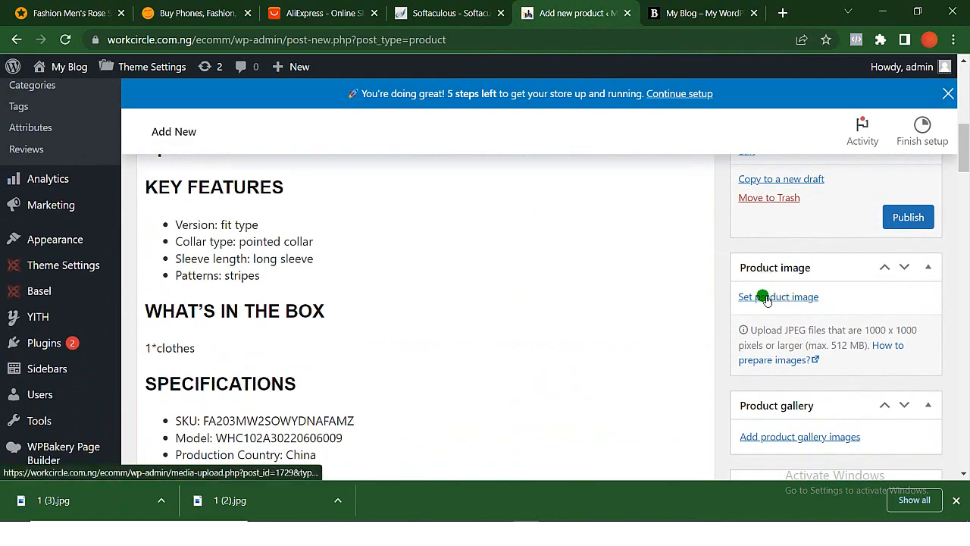
{"action": "scroll", "coordinate": [794, 242], "scroll_direction": "up", "scroll_amount": 2}
{"action": "scroll", "coordinate": [794, 245], "scroll_direction": "up", "scroll_amount": 1}
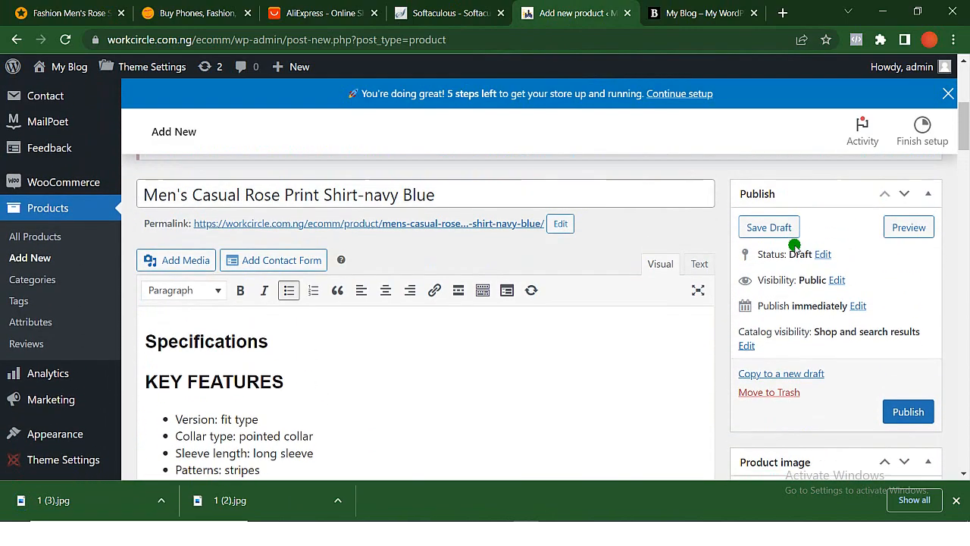
{"action": "scroll", "coordinate": [794, 245], "scroll_direction": "down", "scroll_amount": 4}
{"action": "left_click", "coordinate": [778, 243]}
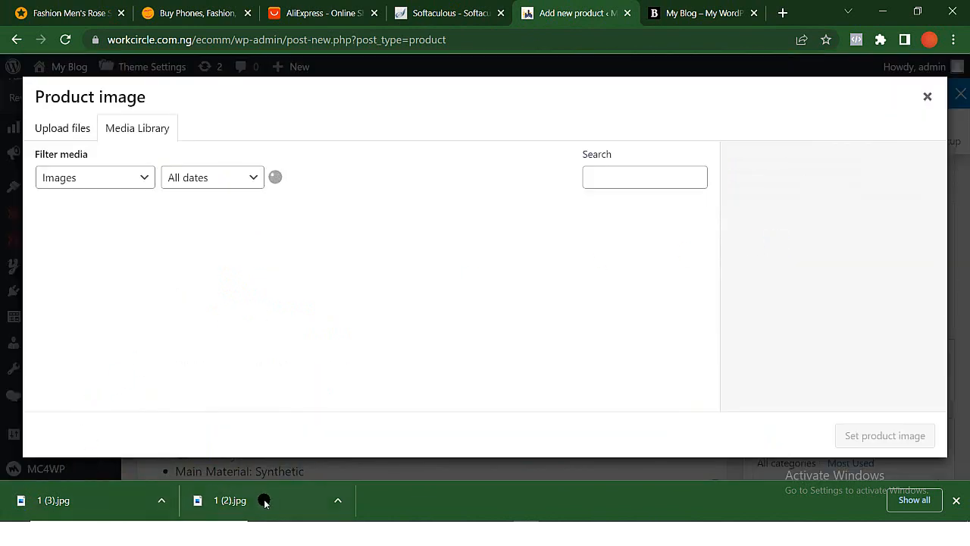
{"action": "left_click_drag", "start_coordinate": [225, 393], "coordinate": [168, 281]}
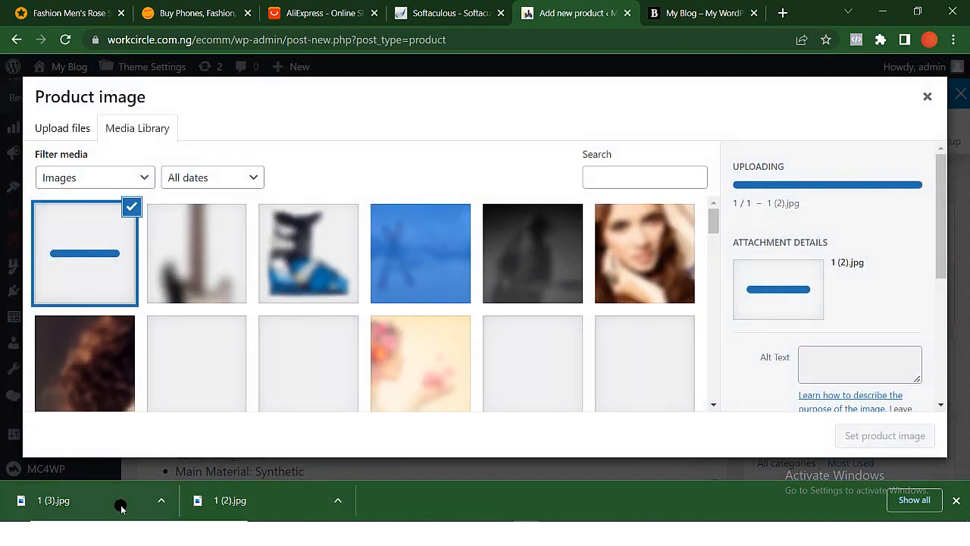
{"action": "left_click_drag", "start_coordinate": [138, 449], "coordinate": [163, 268]}
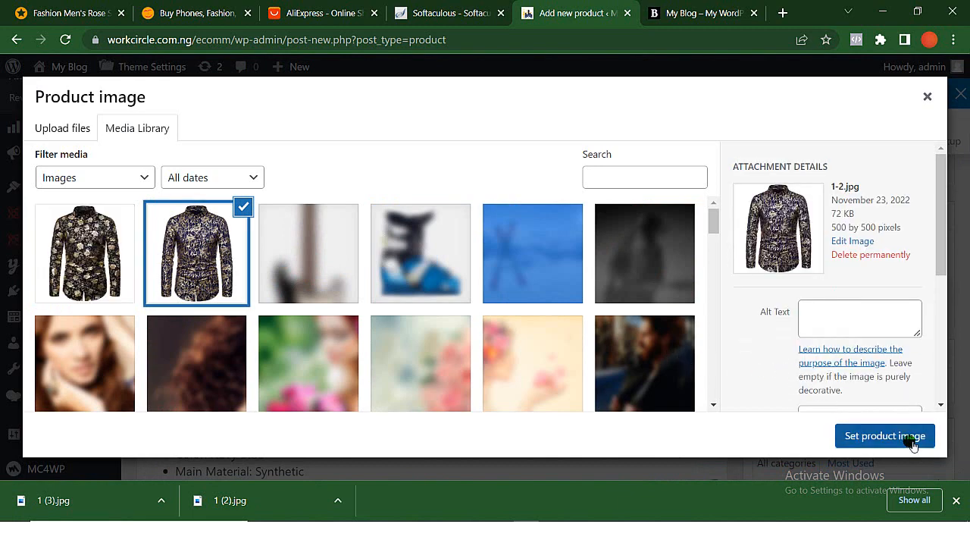
{"action": "left_click", "coordinate": [914, 445]}
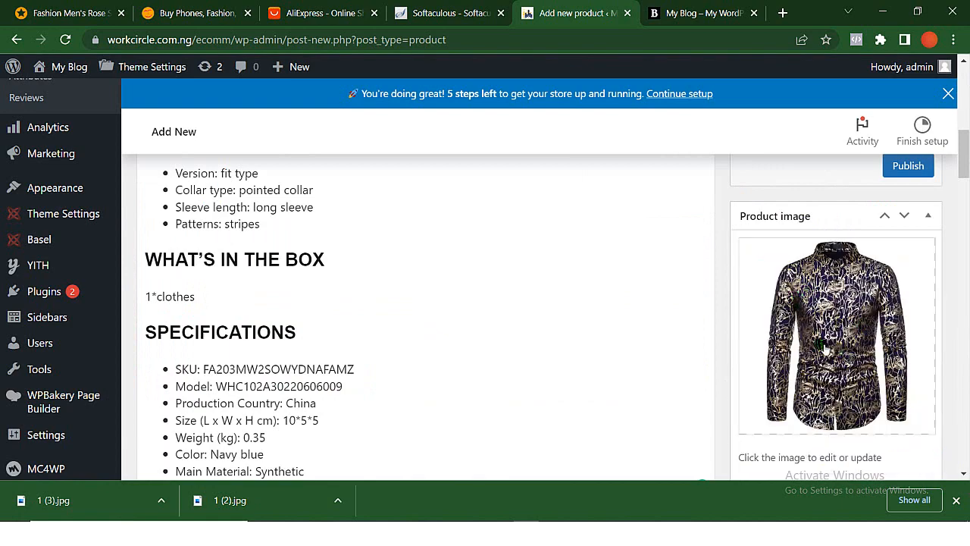
- Remove the colour from the product name so it reads "Men's Casual Rose Print Shirt"
{"action": "scroll", "coordinate": [823, 346], "scroll_direction": "up", "scroll_amount": 15}
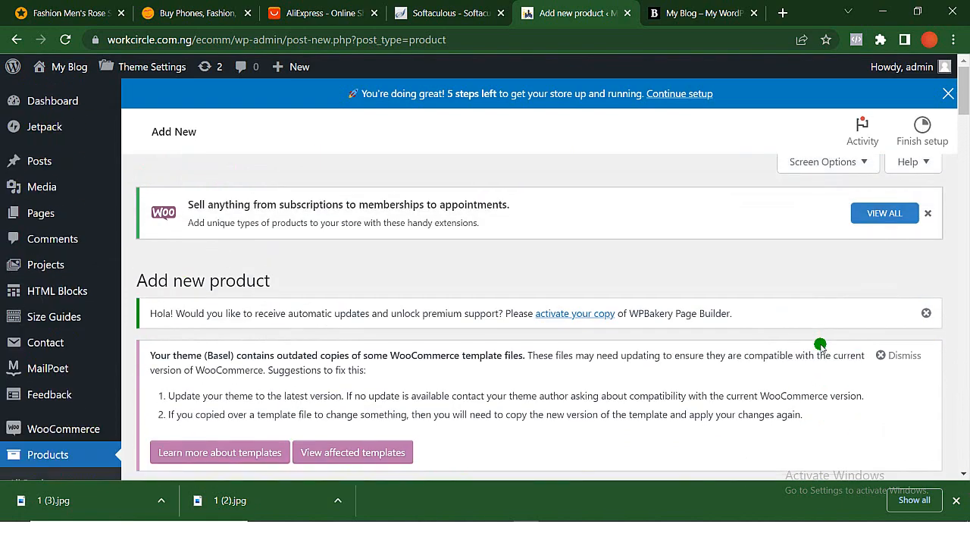
{"action": "scroll", "coordinate": [821, 346], "scroll_direction": "down", "scroll_amount": 3}
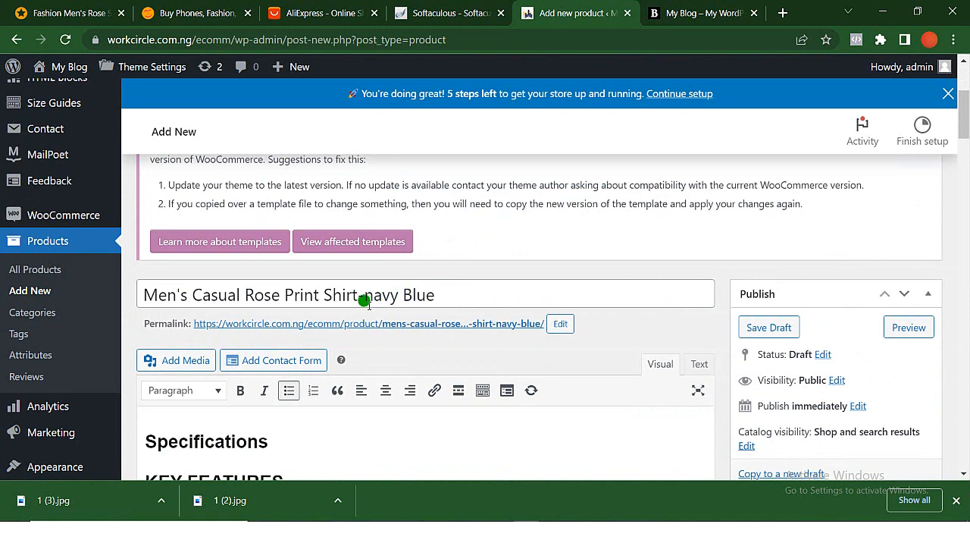
{"action": "left_click", "coordinate": [439, 296]}
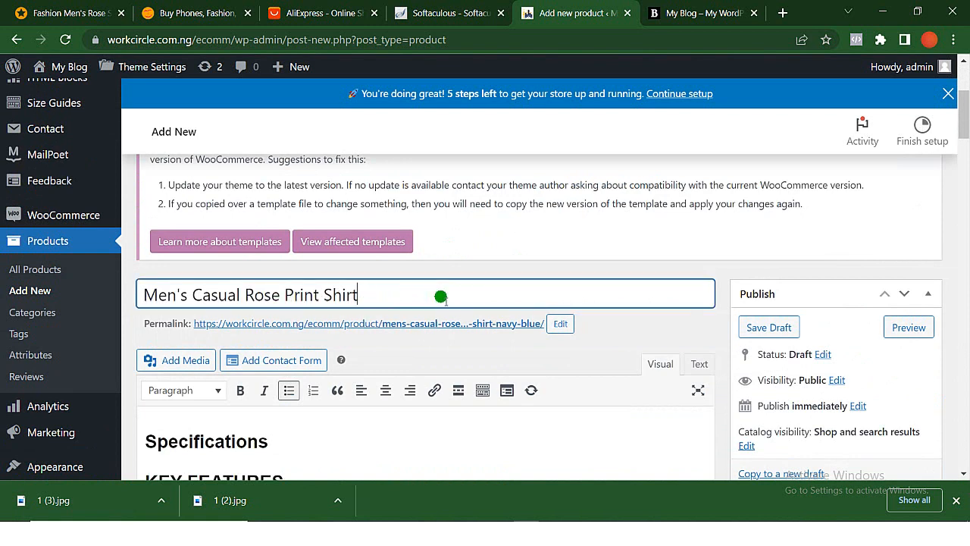
- Add the uploaded black rose shirt image to the product gallery
{"action": "scroll", "coordinate": [441, 296], "scroll_direction": "down", "scroll_amount": 5}
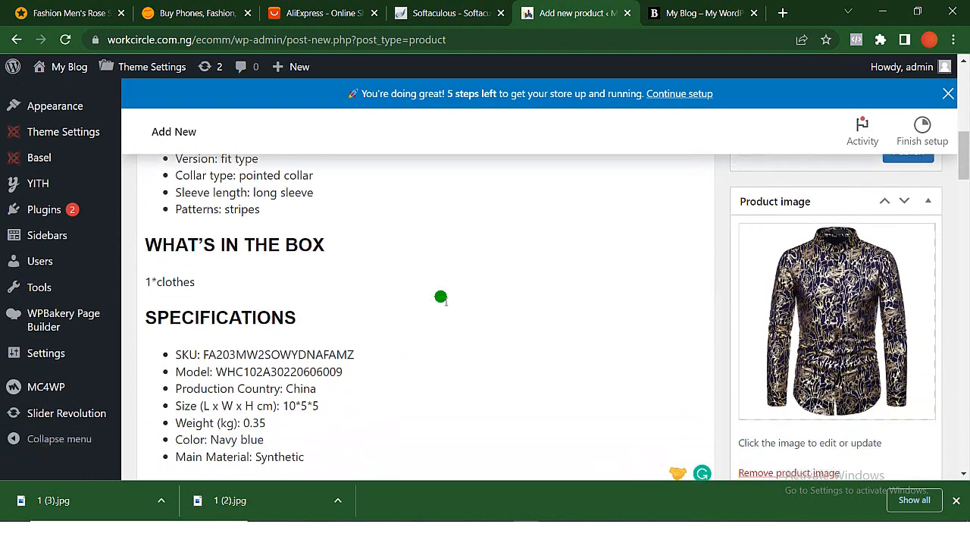
{"action": "scroll", "coordinate": [803, 326], "scroll_direction": "down", "scroll_amount": 3}
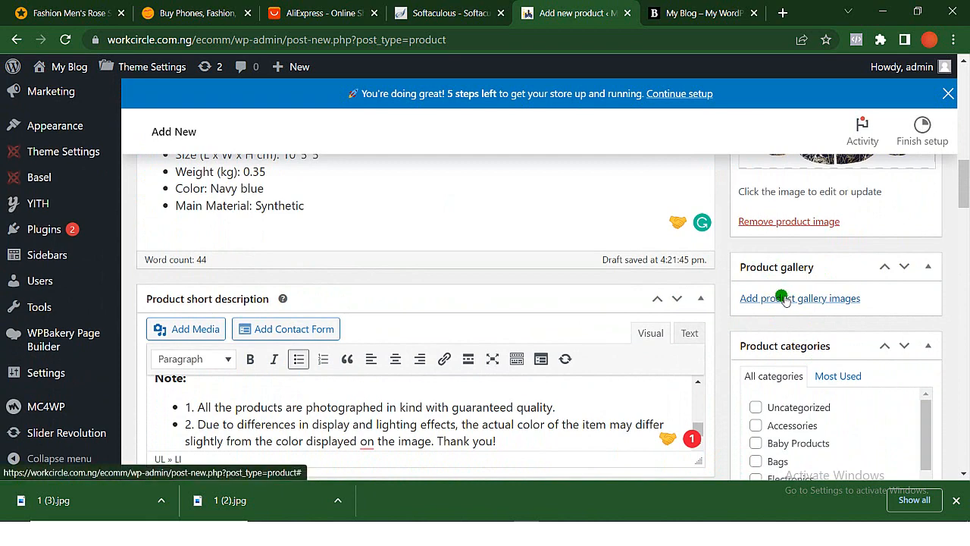
{"action": "left_click", "coordinate": [785, 299]}
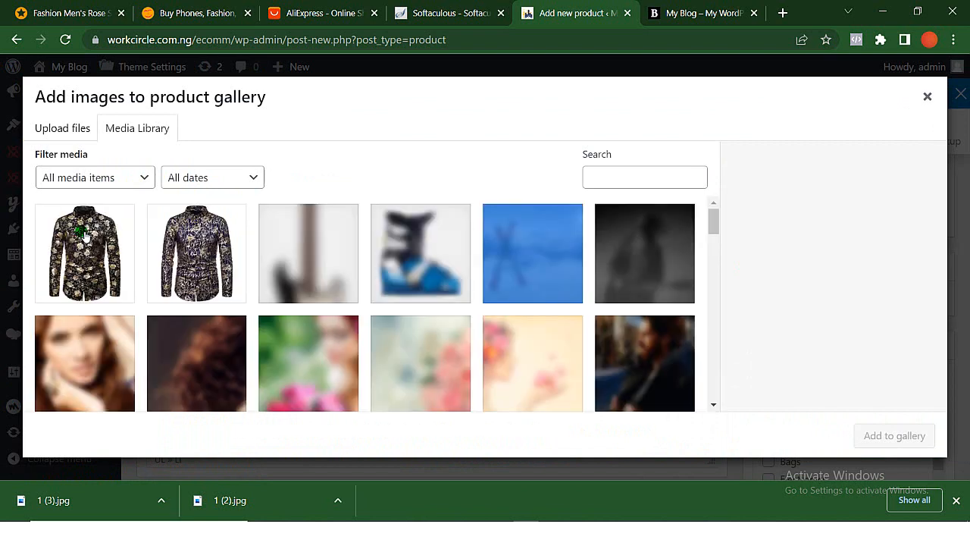
{"action": "left_click", "coordinate": [89, 274]}
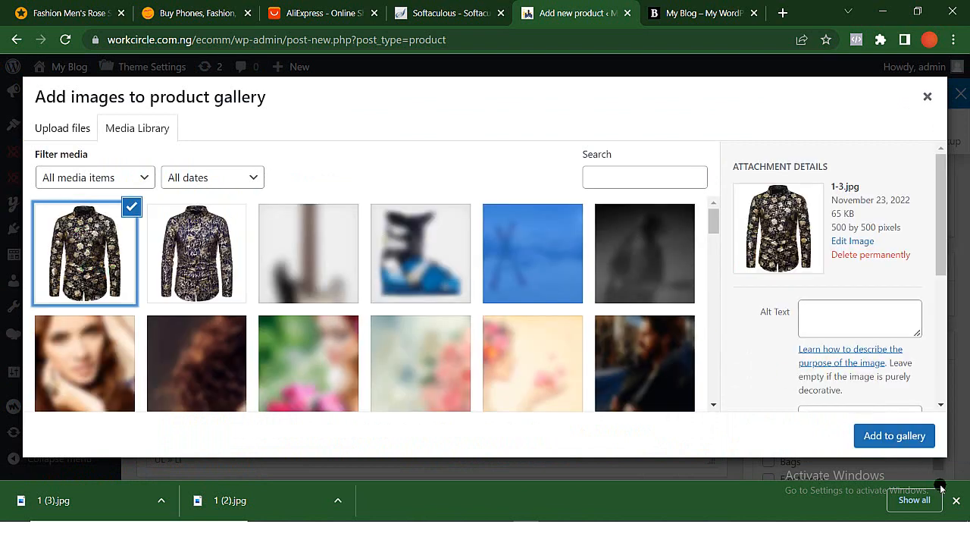
{"action": "left_click", "coordinate": [892, 442]}
- Assign the shirt to the product categories Man and Men's Clothing
{"action": "scroll", "coordinate": [749, 410], "scroll_direction": "down", "scroll_amount": 3}
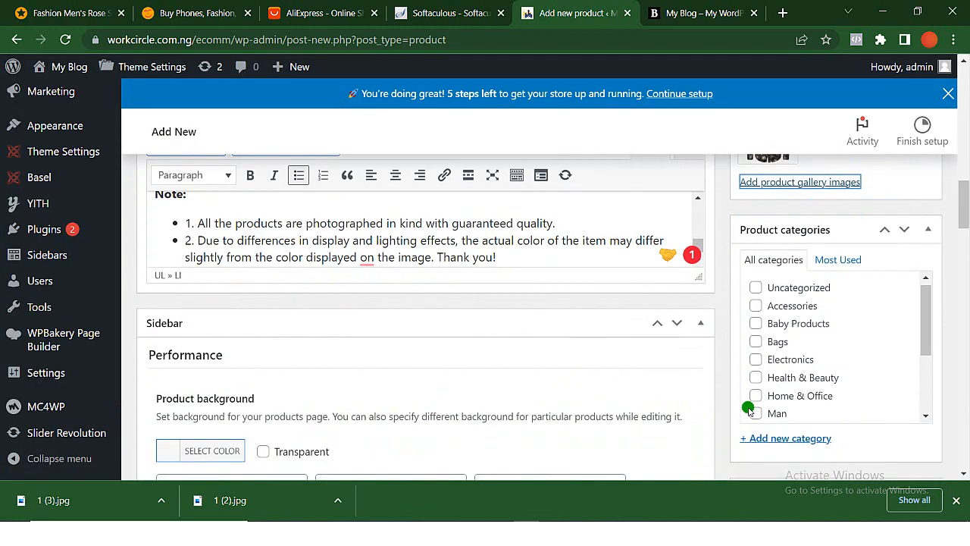
{"action": "scroll", "coordinate": [747, 402], "scroll_direction": "down", "scroll_amount": 1}
{"action": "scroll", "coordinate": [765, 328], "scroll_direction": "up", "scroll_amount": 1}
{"action": "scroll", "coordinate": [767, 330], "scroll_direction": "down", "scroll_amount": 1}
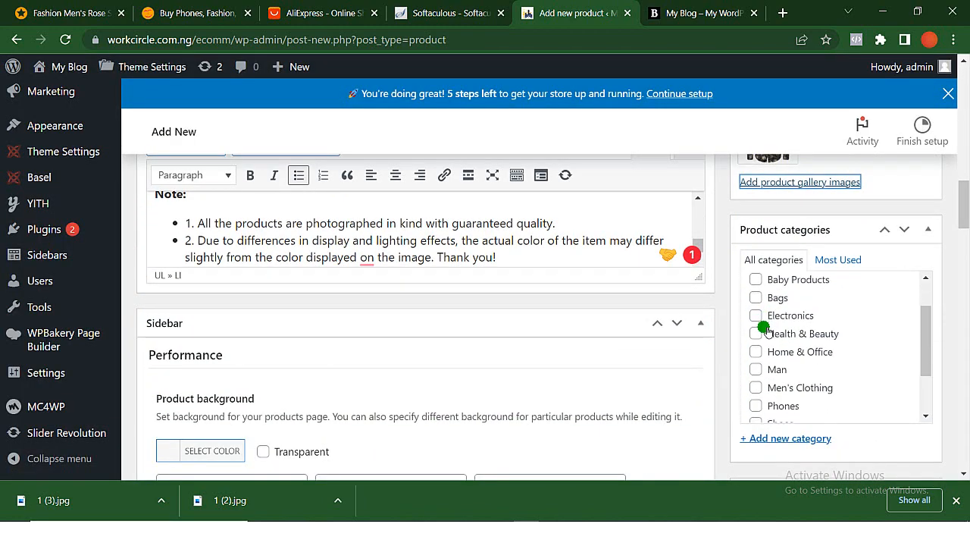
{"action": "left_click", "coordinate": [756, 369]}
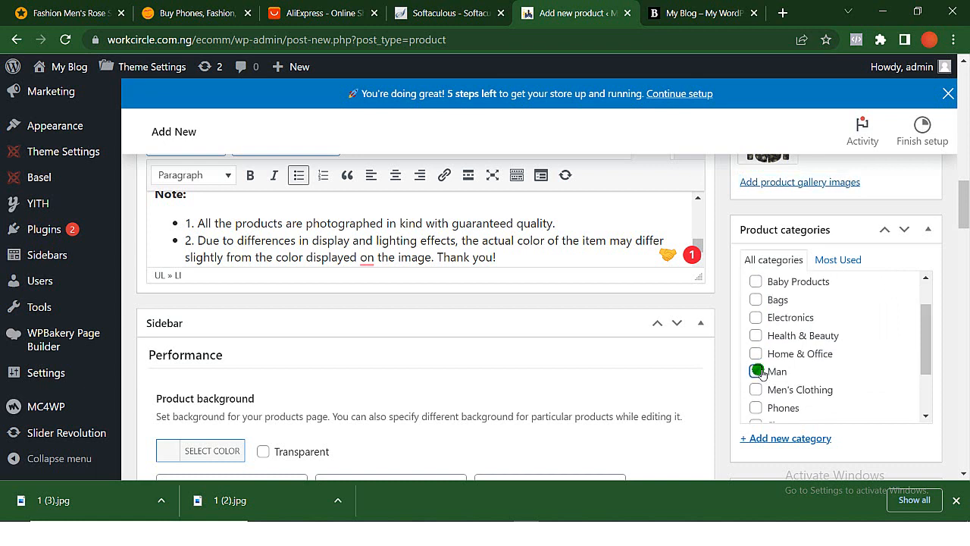
{"action": "scroll", "coordinate": [760, 373], "scroll_direction": "up", "scroll_amount": 1}
{"action": "scroll", "coordinate": [760, 373], "scroll_direction": "down", "scroll_amount": 2}
{"action": "scroll", "coordinate": [762, 374], "scroll_direction": "down", "scroll_amount": 1}
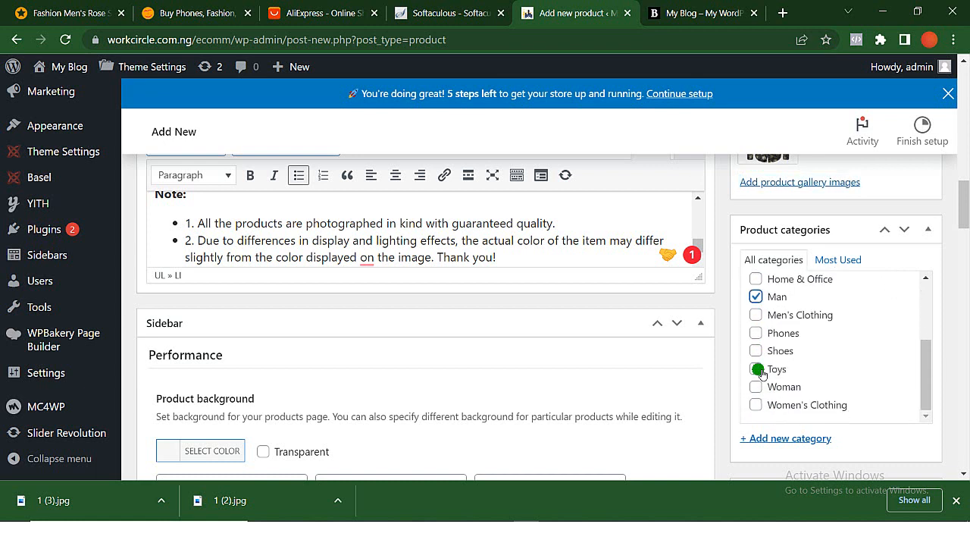
{"action": "scroll", "coordinate": [761, 373], "scroll_direction": "up", "scroll_amount": 1}
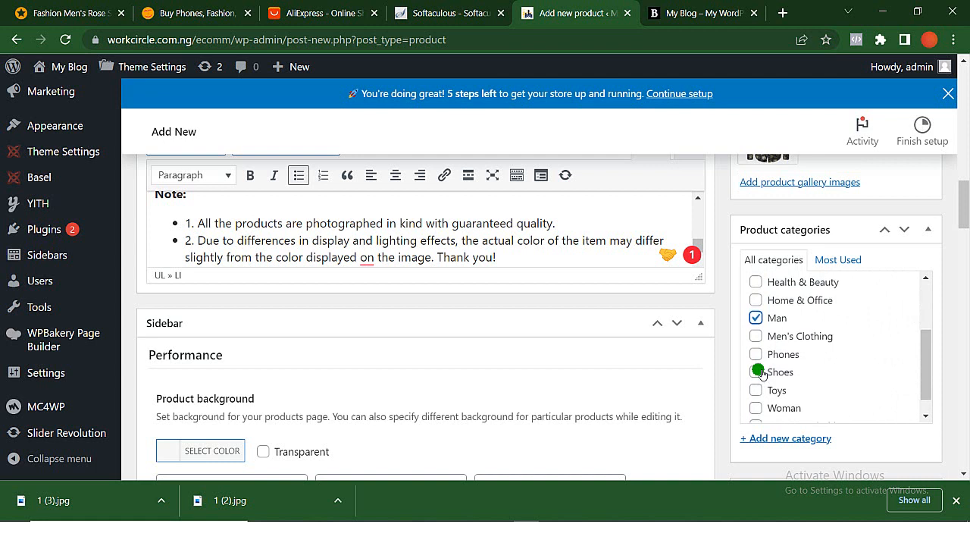
{"action": "scroll", "coordinate": [761, 374], "scroll_direction": "up", "scroll_amount": 1}
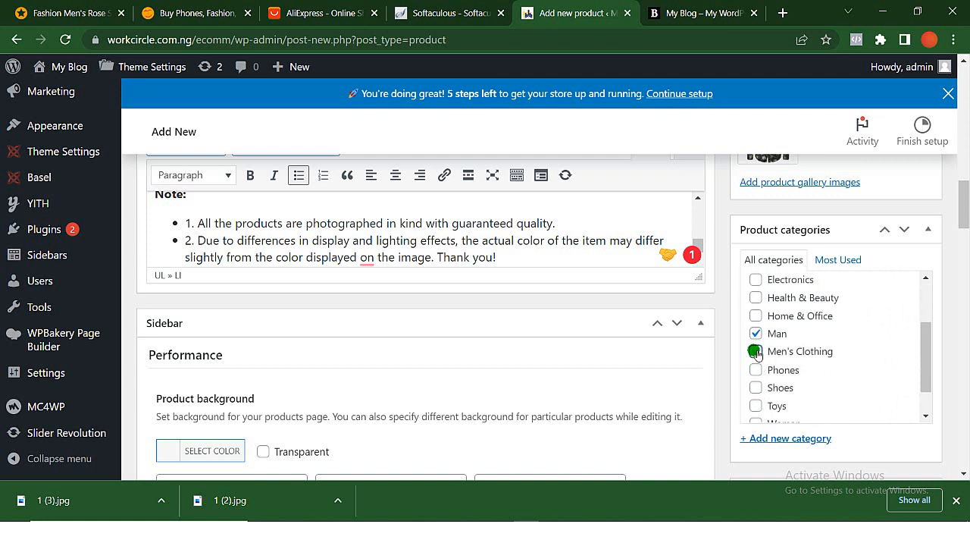
{"action": "left_click", "coordinate": [755, 351]}
{"action": "scroll", "coordinate": [761, 355], "scroll_direction": "down", "scroll_amount": 2}
{"action": "scroll", "coordinate": [864, 354], "scroll_direction": "down", "scroll_amount": 2}
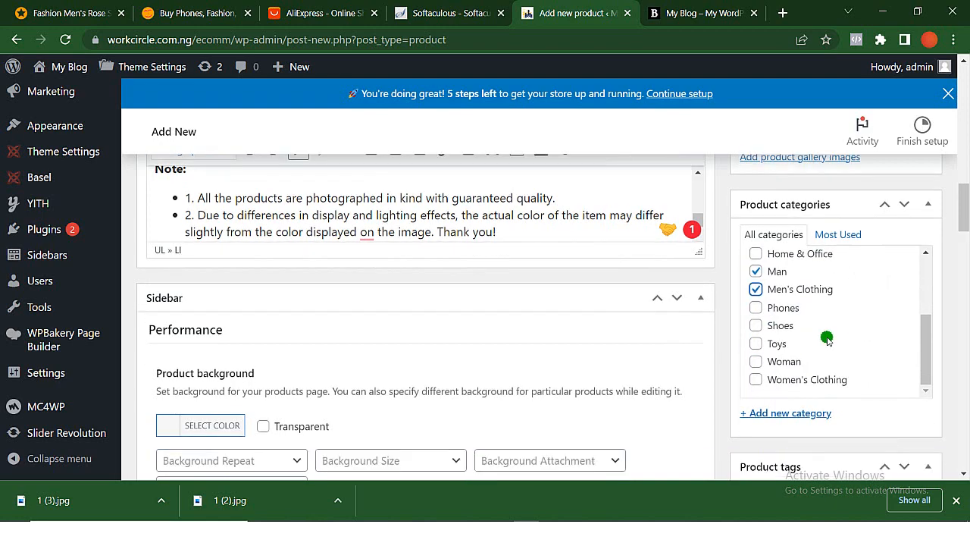
{"action": "scroll", "coordinate": [827, 339], "scroll_direction": "up", "scroll_amount": 6}
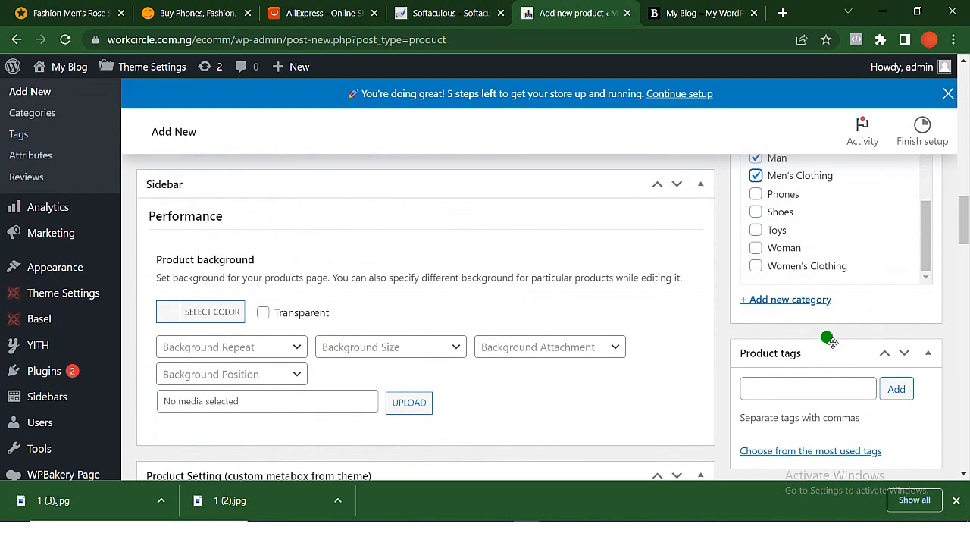
{"action": "scroll", "coordinate": [827, 338], "scroll_direction": "up", "scroll_amount": 4}
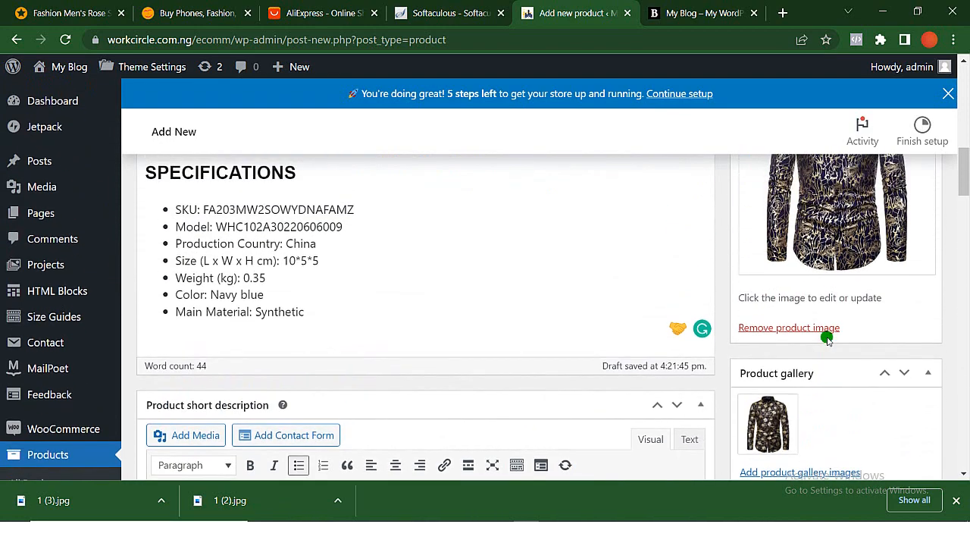
- Publish the Men's Casual Rose Print Shirt product to the store
{"action": "left_click", "coordinate": [910, 267]}
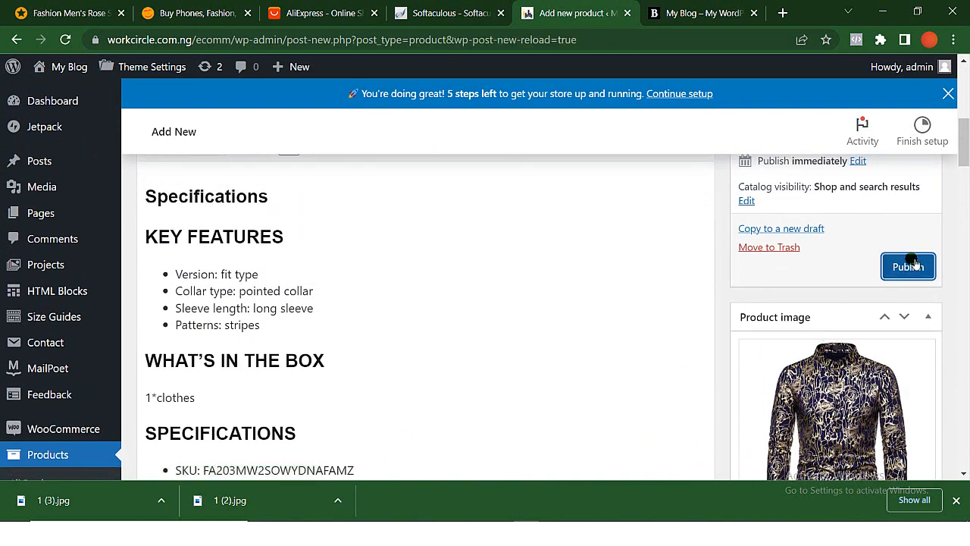
{"action": "left_click", "coordinate": [911, 263]}
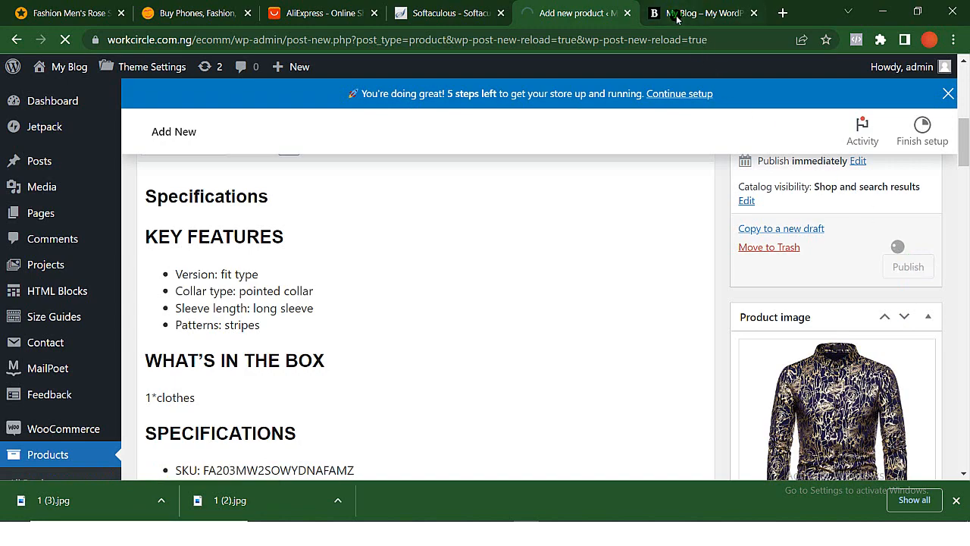
{"action": "left_click", "coordinate": [669, 385]}
{"action": "scroll", "coordinate": [669, 387], "scroll_direction": "down", "scroll_amount": 1}
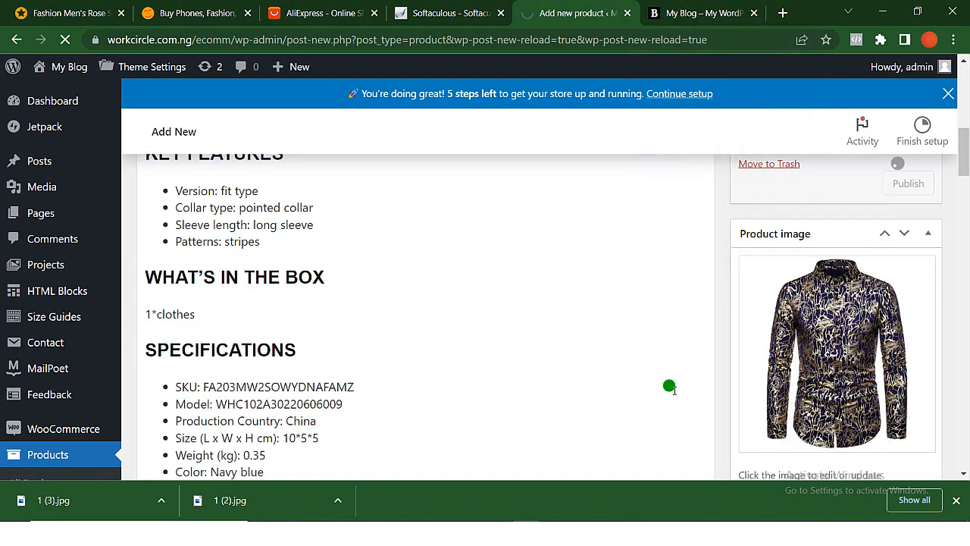
{"action": "scroll", "coordinate": [670, 388], "scroll_direction": "down", "scroll_amount": 15}
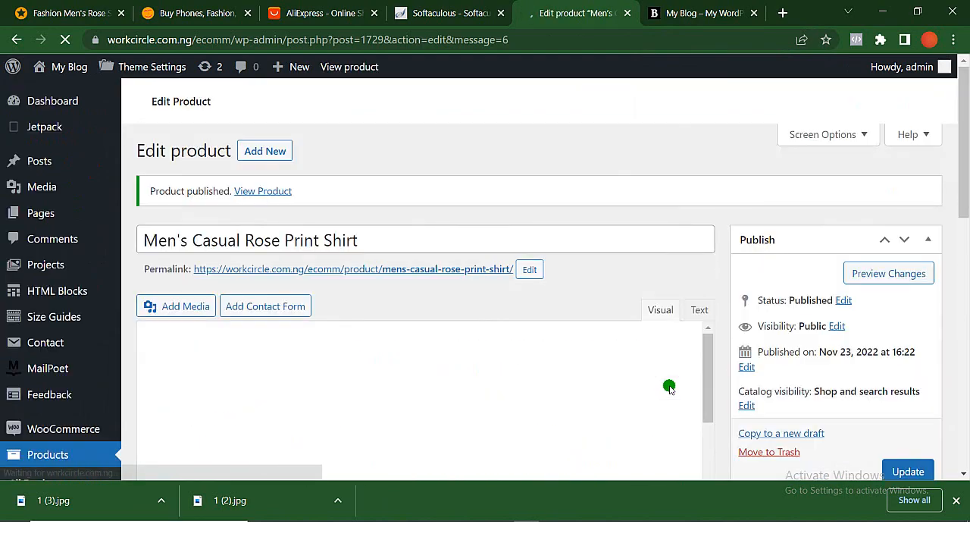
- Find the regular price and sale price fields in the published shirt's general product data
{"action": "scroll", "coordinate": [561, 381], "scroll_direction": "down", "scroll_amount": 20}
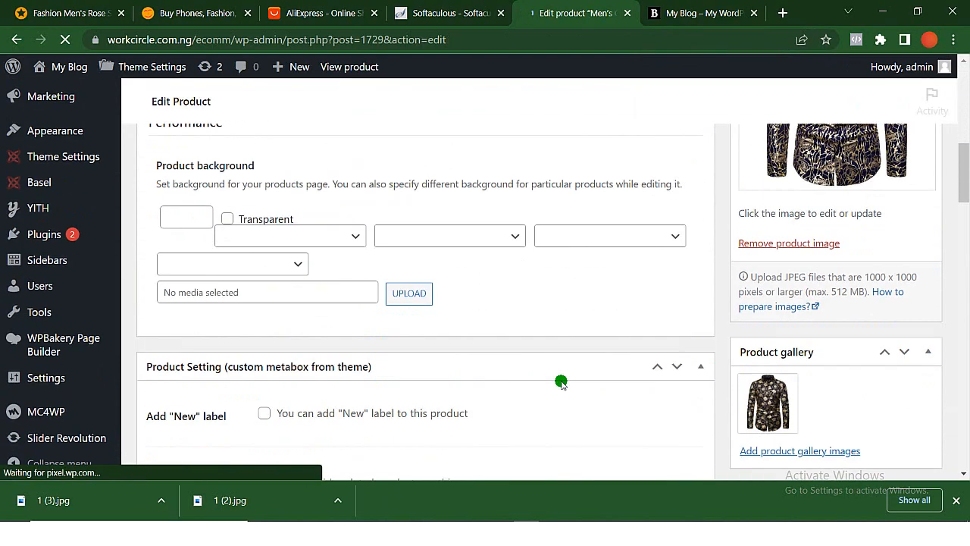
{"action": "scroll", "coordinate": [561, 382], "scroll_direction": "up", "scroll_amount": 20}
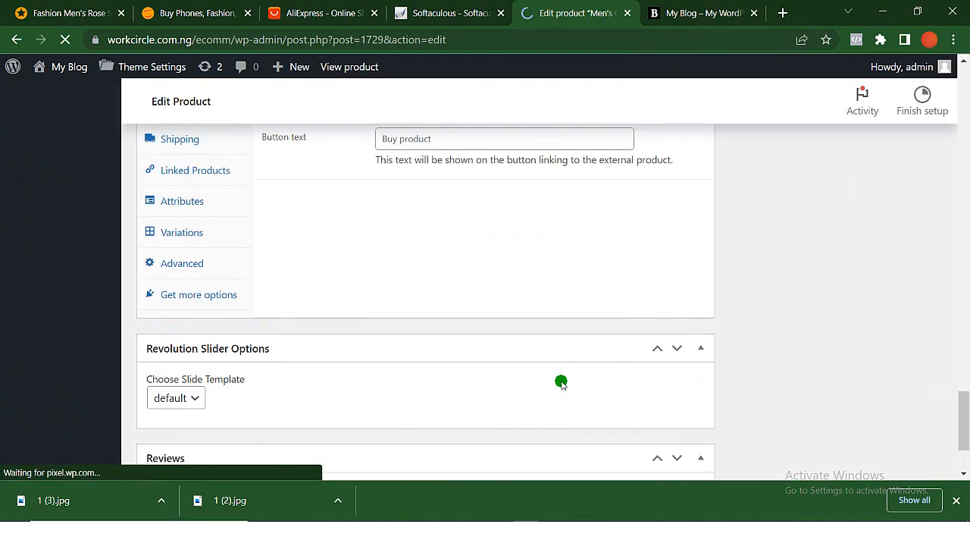
{"action": "scroll", "coordinate": [455, 413], "scroll_direction": "down", "scroll_amount": 15}
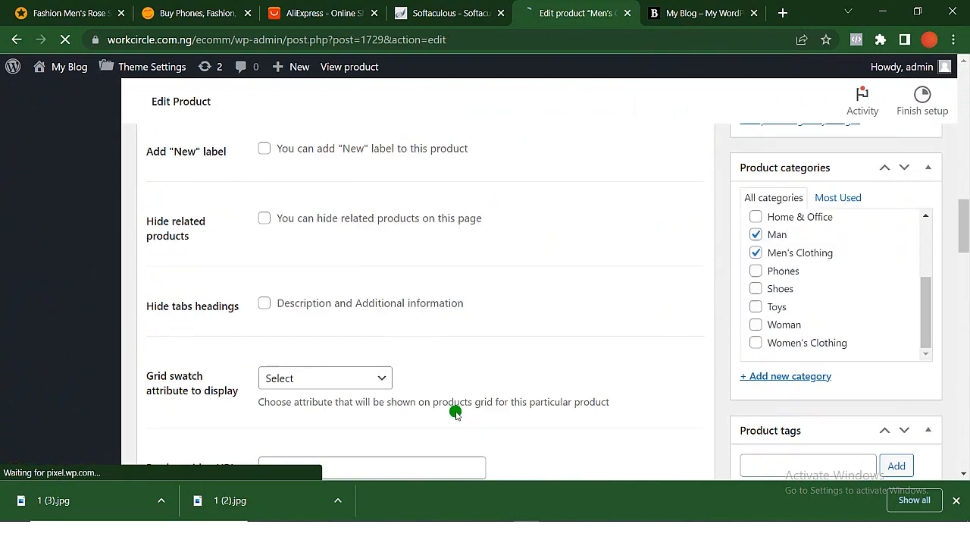
{"action": "scroll", "coordinate": [455, 413], "scroll_direction": "down", "scroll_amount": 10}
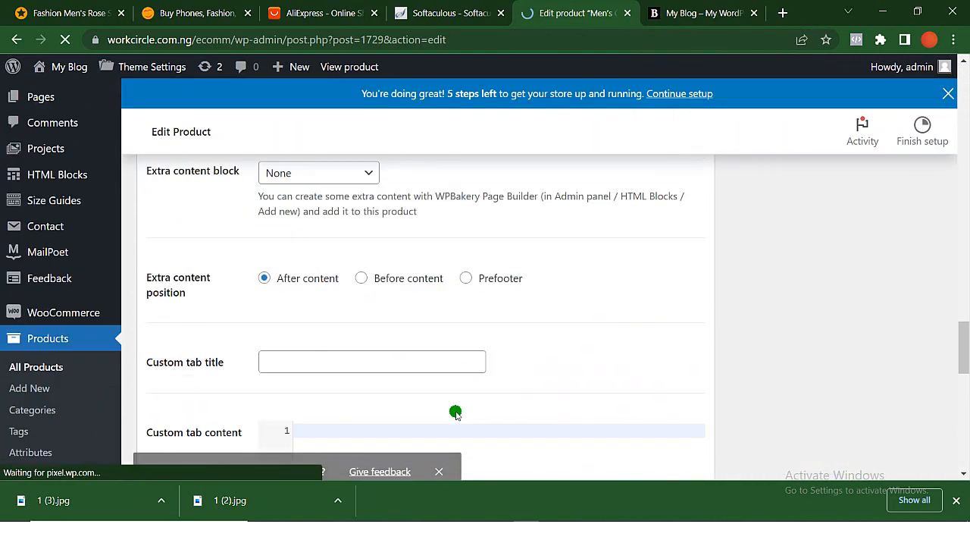
{"action": "scroll", "coordinate": [455, 413], "scroll_direction": "up", "scroll_amount": 10}
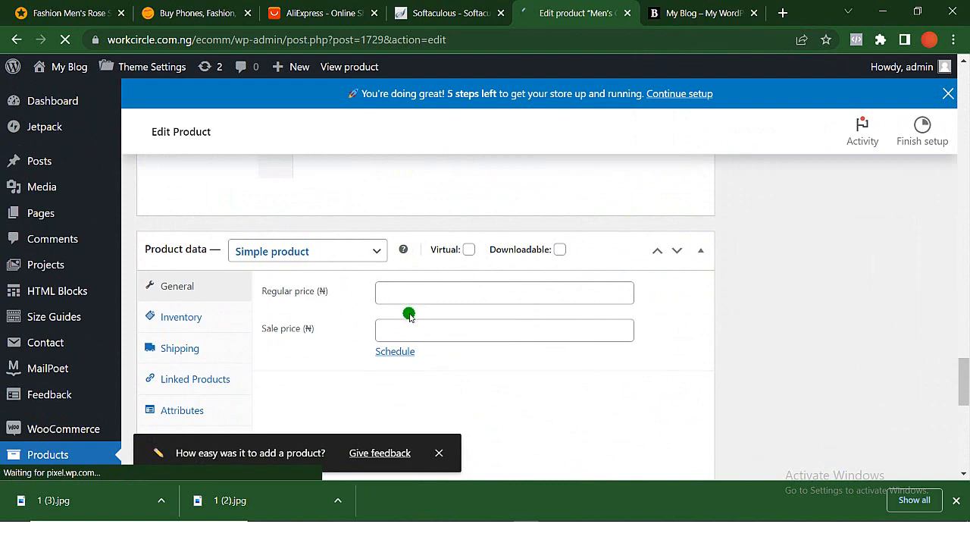
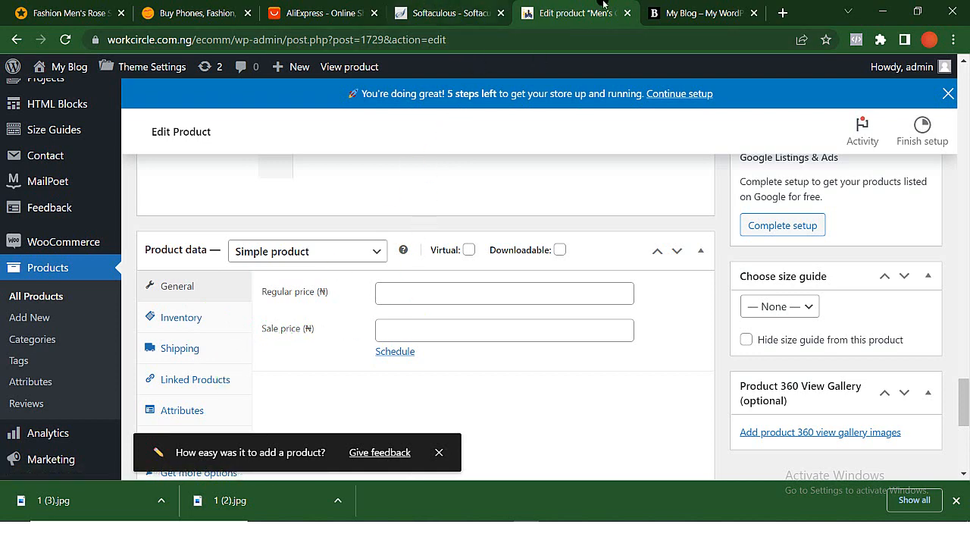
- Reload the storefront homepage and open the Men's Casual Rose Print Shirt from the Sport products
{"action": "left_click", "coordinate": [684, 15]}
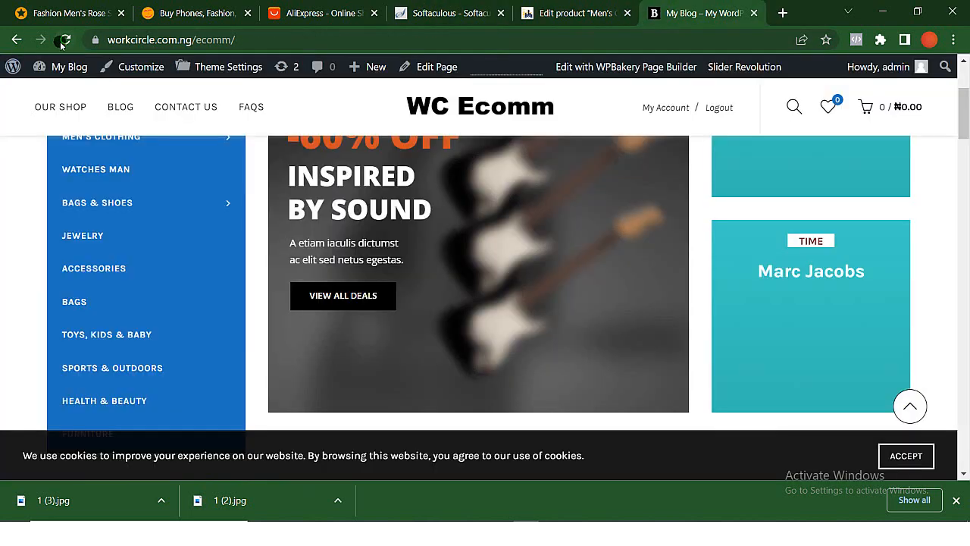
{"action": "left_click", "coordinate": [67, 39]}
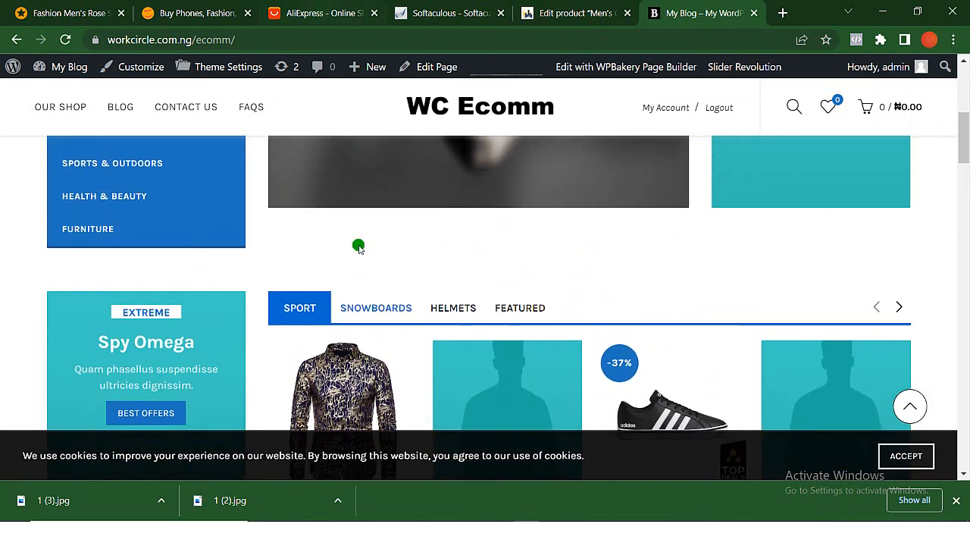
{"action": "scroll", "coordinate": [368, 342], "scroll_direction": "down", "scroll_amount": 2}
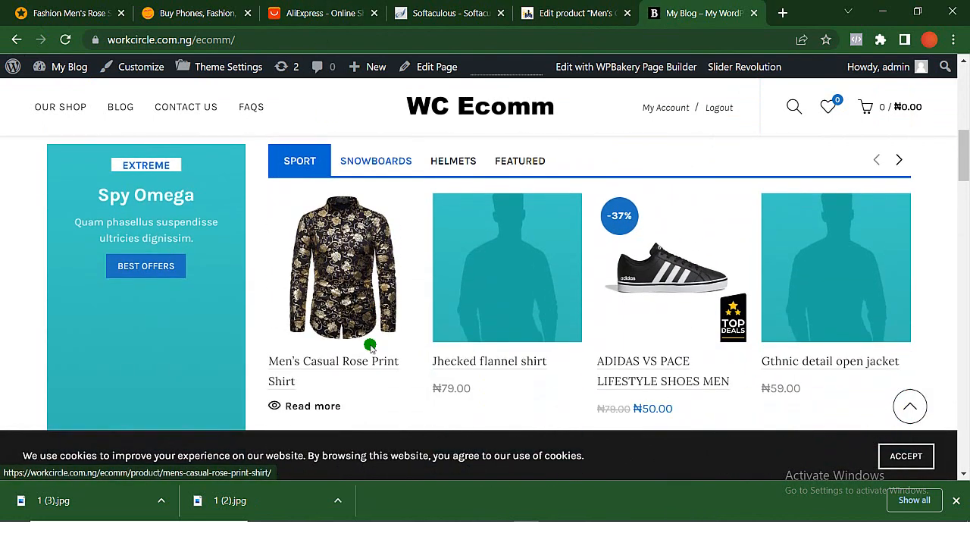
{"action": "left_click", "coordinate": [320, 363]}
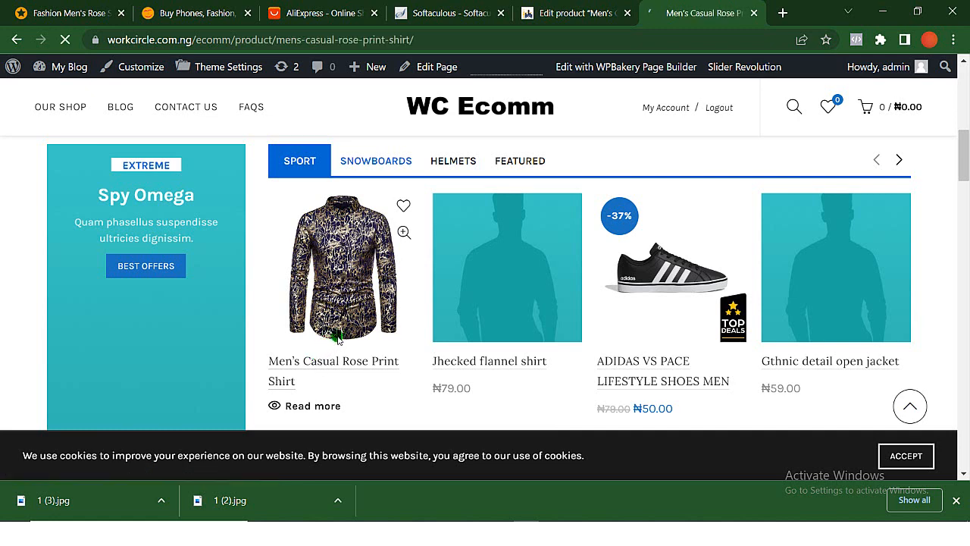
- Examine the shirt's product page, including its description, categories, specifications and the black rose gallery image
{"action": "scroll", "coordinate": [335, 336], "scroll_direction": "down", "scroll_amount": 2}
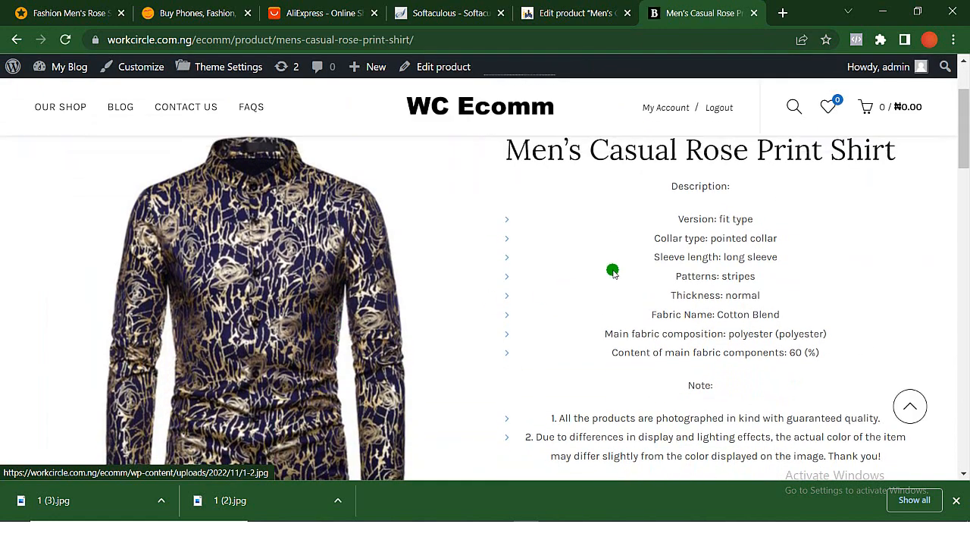
{"action": "scroll", "coordinate": [700, 347], "scroll_direction": "down", "scroll_amount": 3}
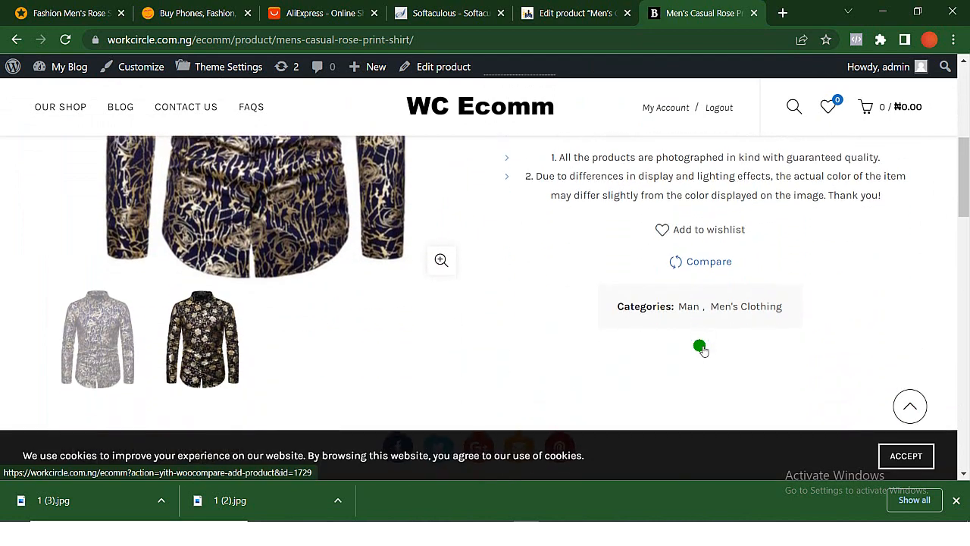
{"action": "scroll", "coordinate": [700, 347], "scroll_direction": "down", "scroll_amount": 5}
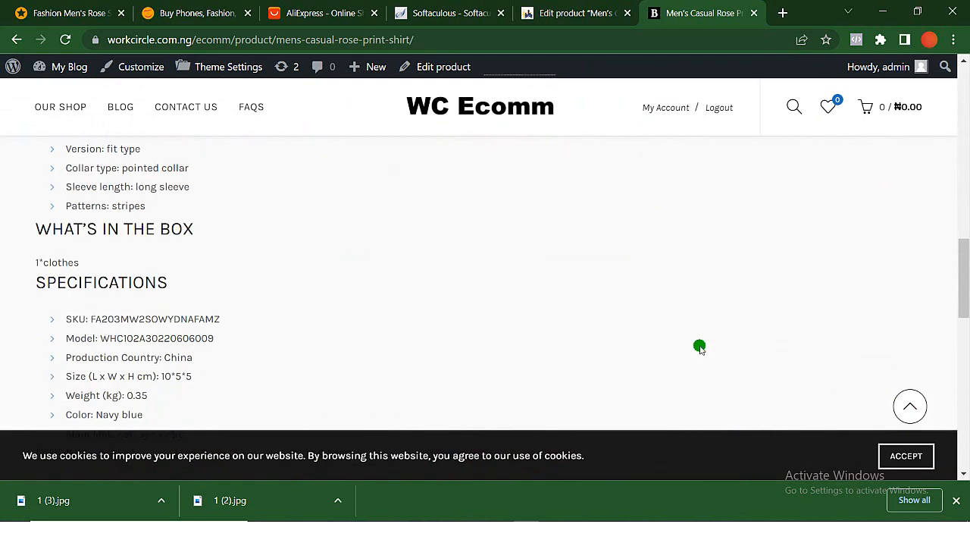
{"action": "scroll", "coordinate": [700, 347], "scroll_direction": "up", "scroll_amount": 8}
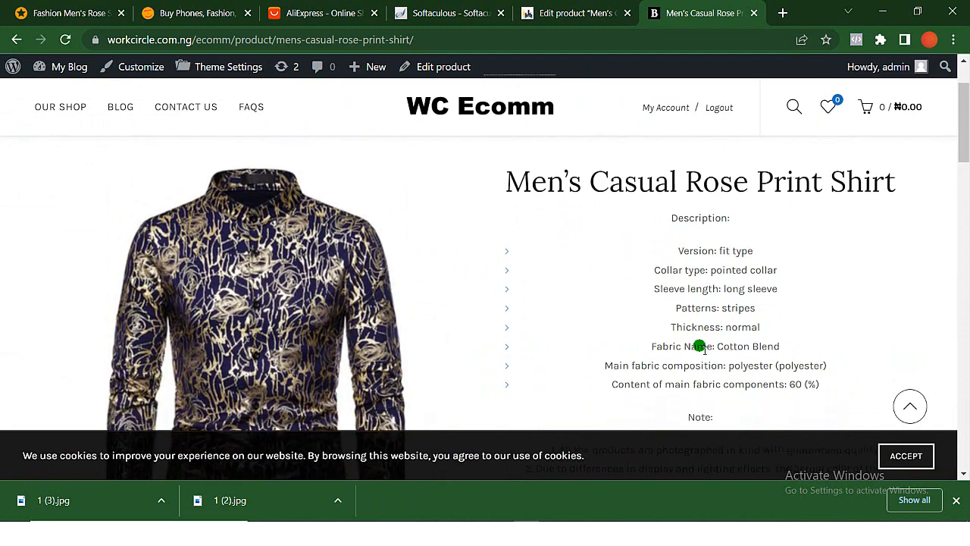
{"action": "scroll", "coordinate": [699, 347], "scroll_direction": "down", "scroll_amount": 3}
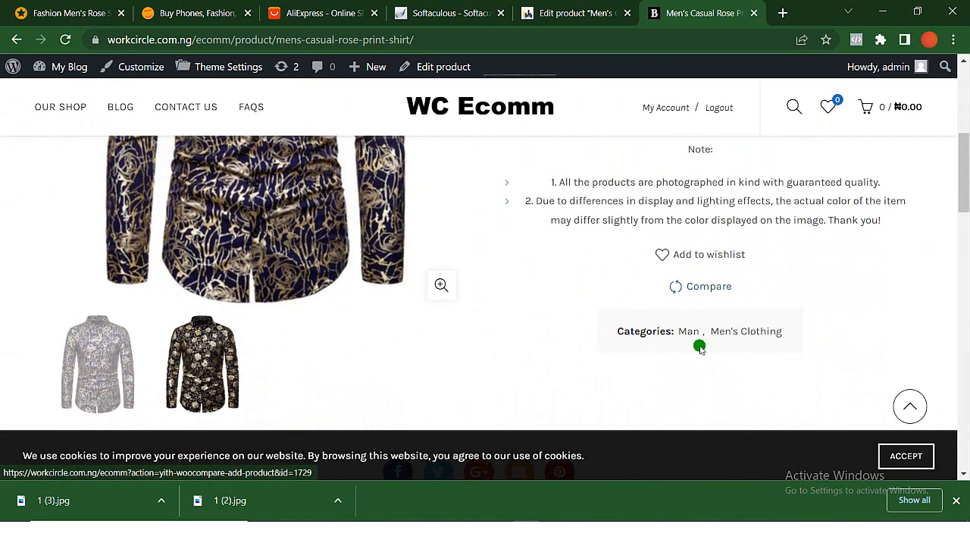
{"action": "scroll", "coordinate": [699, 347], "scroll_direction": "down", "scroll_amount": 3}
{"action": "scroll", "coordinate": [700, 347], "scroll_direction": "up", "scroll_amount": 1}
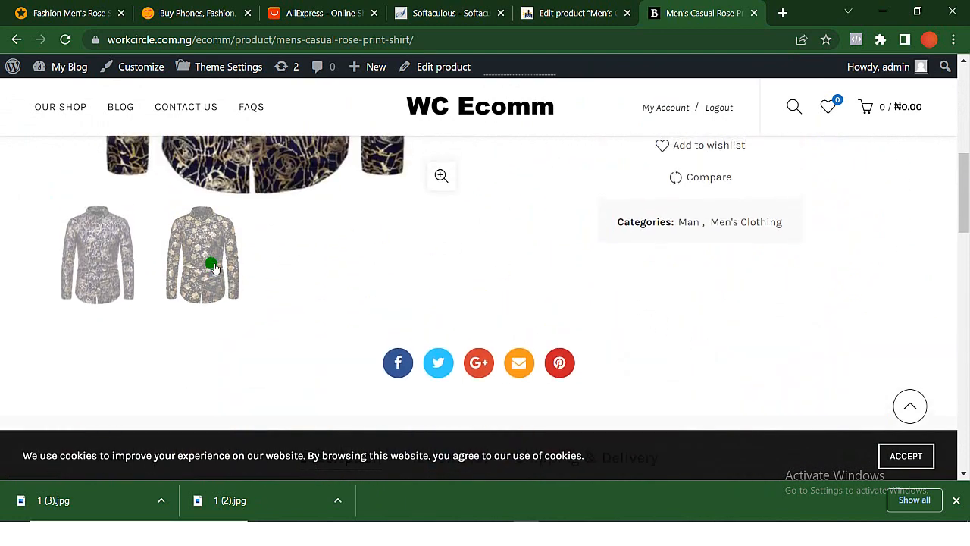
{"action": "scroll", "coordinate": [213, 267], "scroll_direction": "up", "scroll_amount": 2}
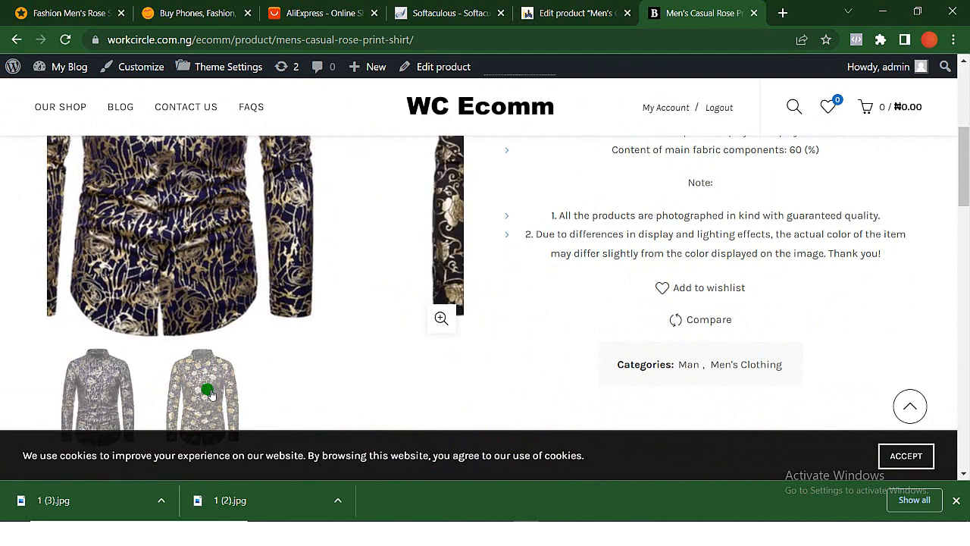
{"action": "left_click", "coordinate": [211, 393]}
{"action": "scroll", "coordinate": [211, 392], "scroll_direction": "up", "scroll_amount": 3}
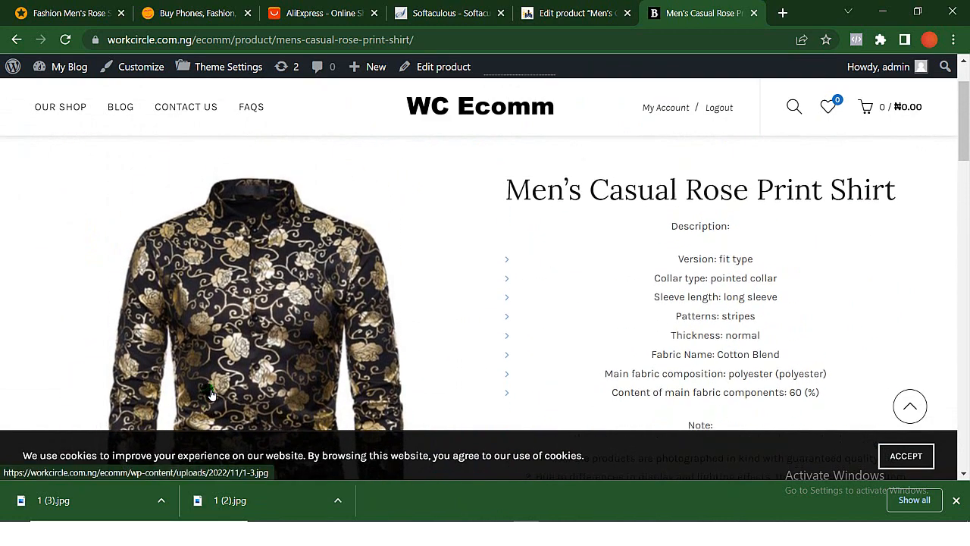
{"action": "scroll", "coordinate": [211, 393], "scroll_direction": "down", "scroll_amount": 10}
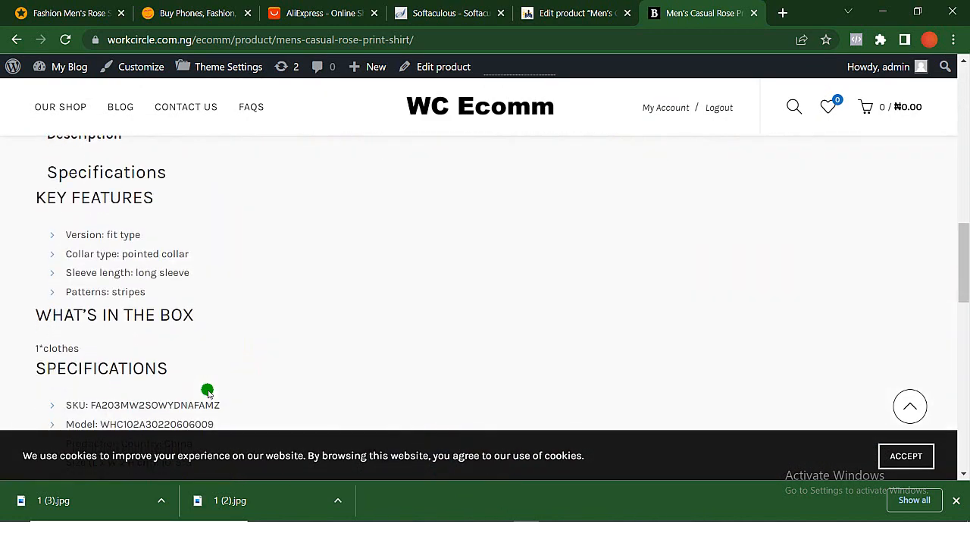
{"action": "scroll", "coordinate": [207, 391], "scroll_direction": "down", "scroll_amount": 10}
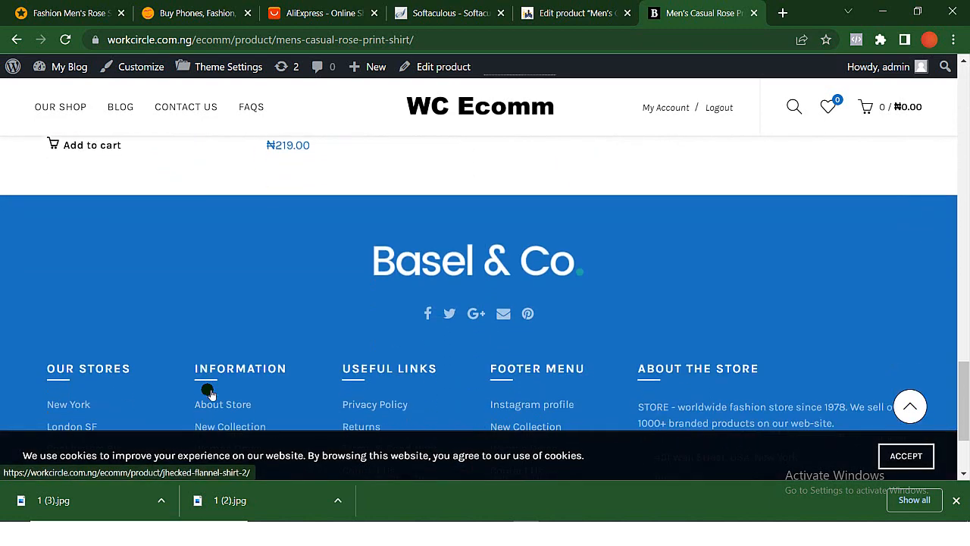
{"action": "left_click", "coordinate": [208, 391]}
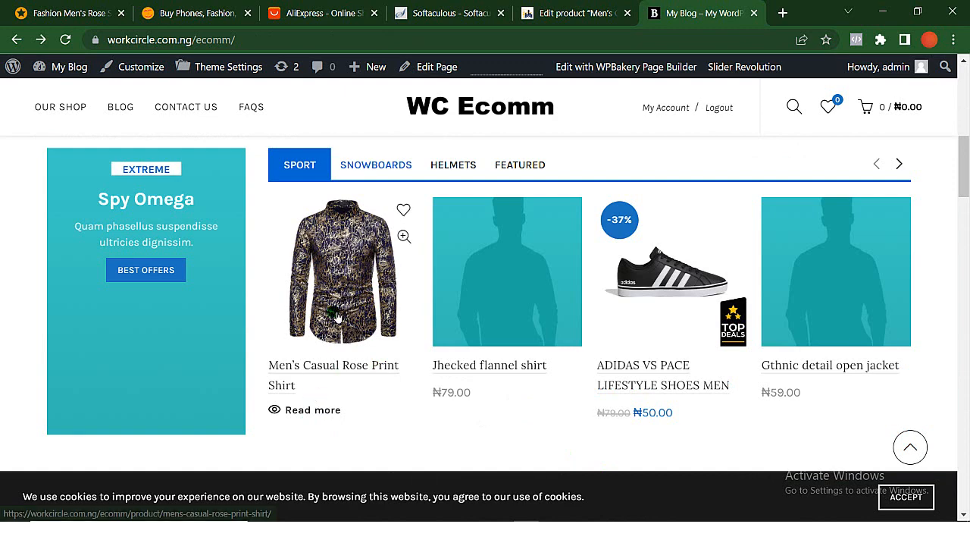
- Set the shirt's regular price to 5000 and sale price to 3000, and update the product
{"action": "left_click", "coordinate": [561, 13]}
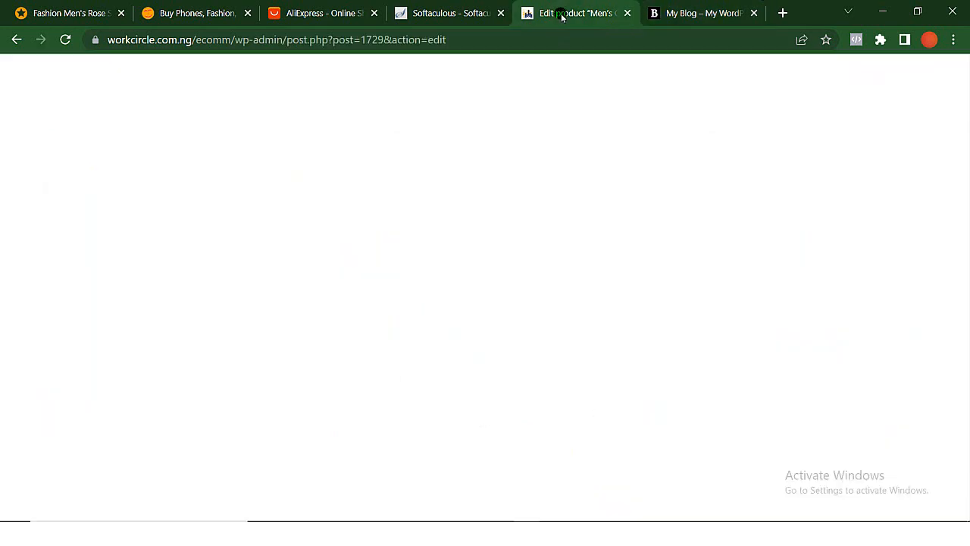
{"action": "left_click", "coordinate": [420, 305]}
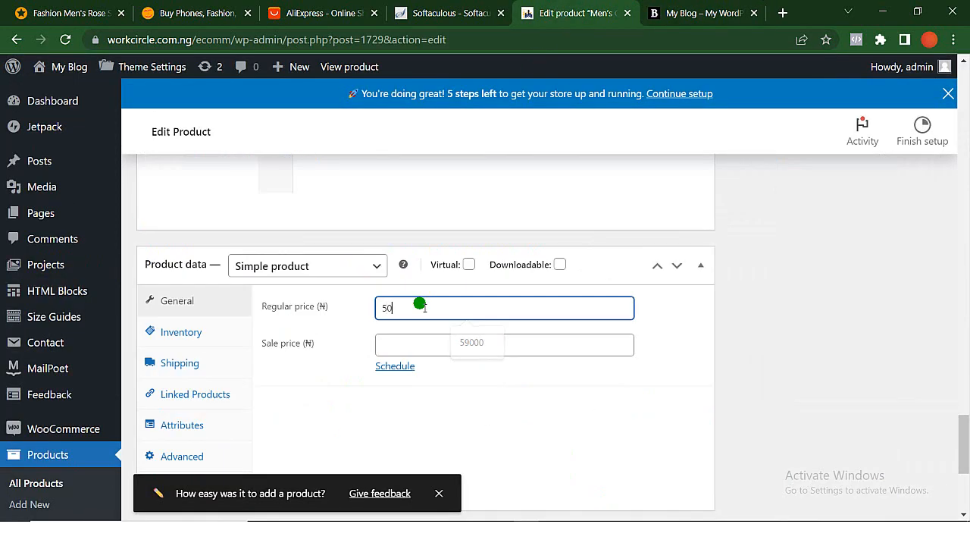
{"action": "key", "text": "Tab"}
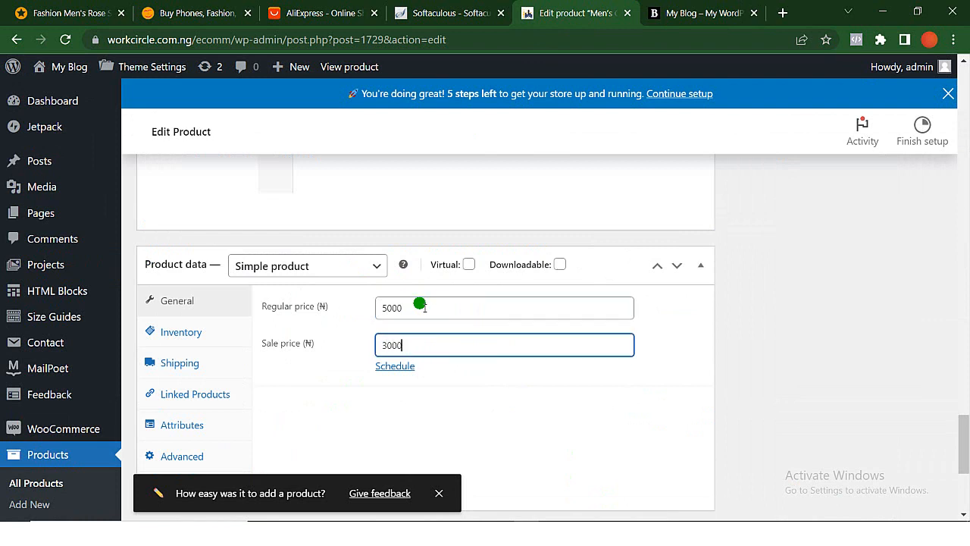
{"action": "scroll", "coordinate": [933, 266], "scroll_direction": "up", "scroll_amount": 20}
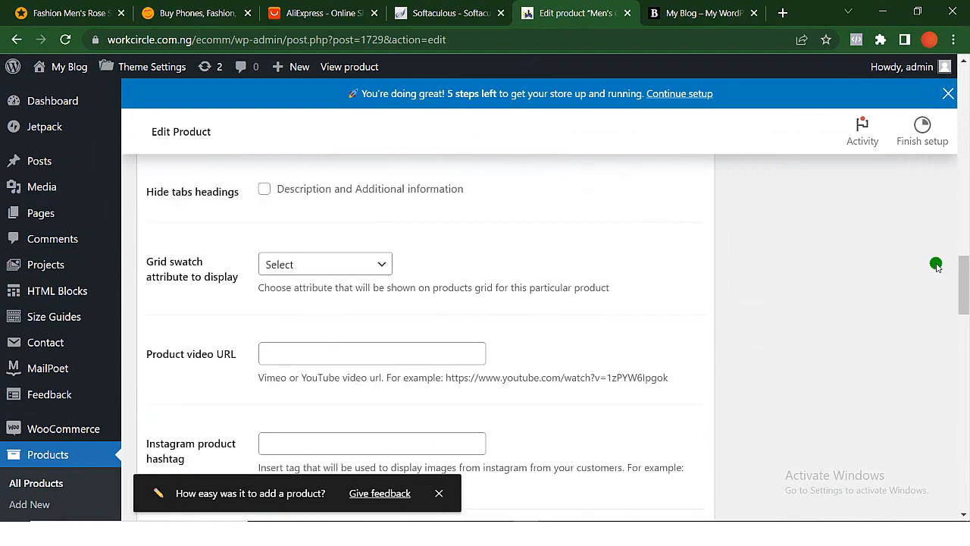
{"action": "left_click", "coordinate": [917, 427]}
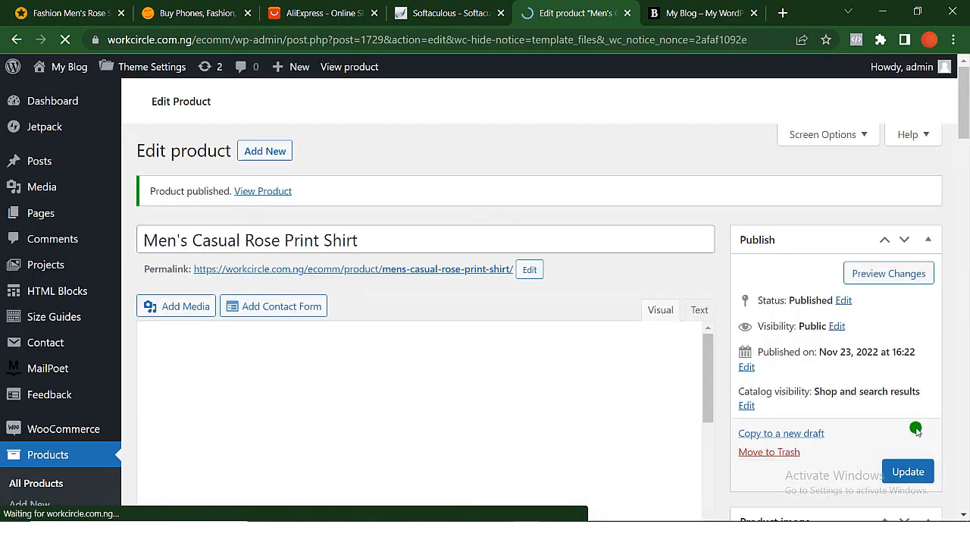
- Reload the storefront homepage and check the shirt's price and discount badge in the product sections
{"action": "left_click", "coordinate": [695, 13]}
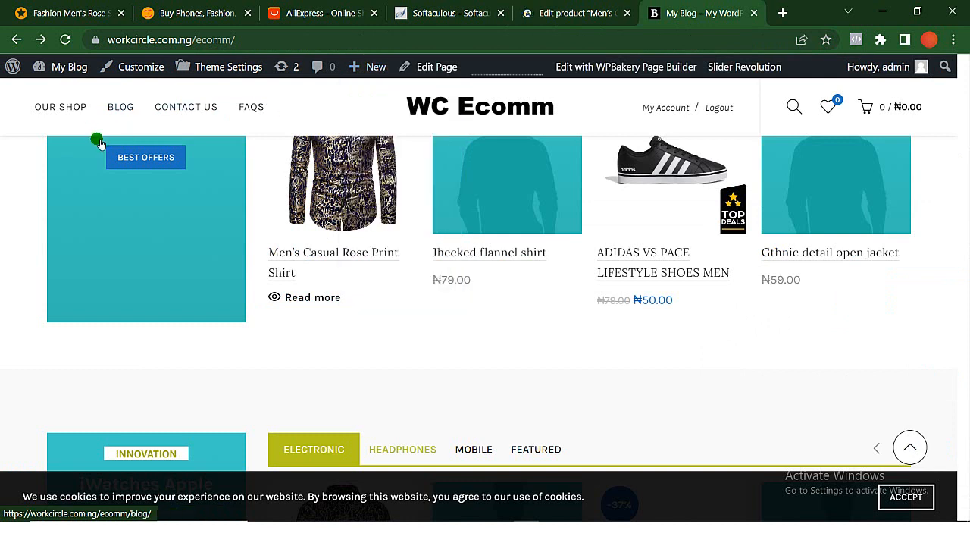
{"action": "left_click", "coordinate": [65, 39]}
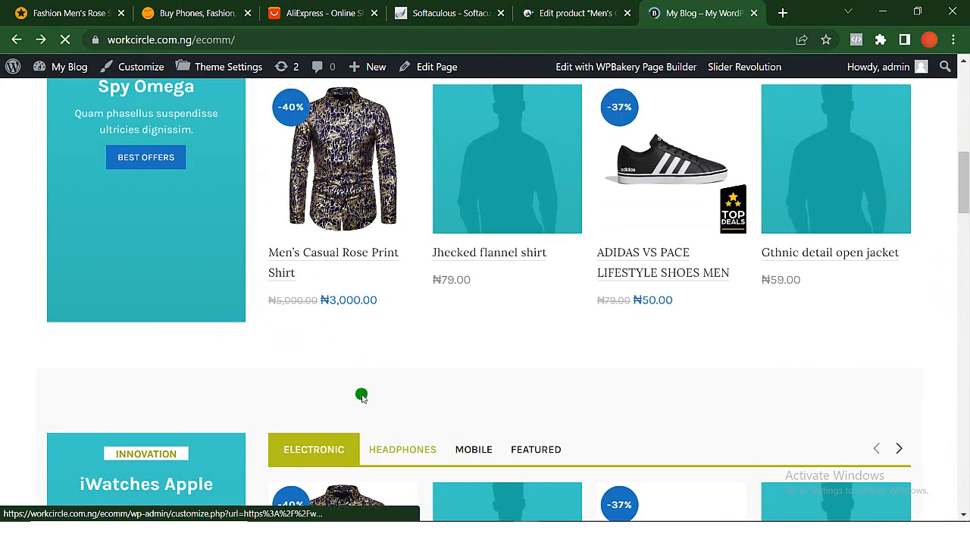
{"action": "scroll", "coordinate": [468, 470], "scroll_direction": "down", "scroll_amount": 6}
{"action": "scroll", "coordinate": [468, 470], "scroll_direction": "up", "scroll_amount": 7}
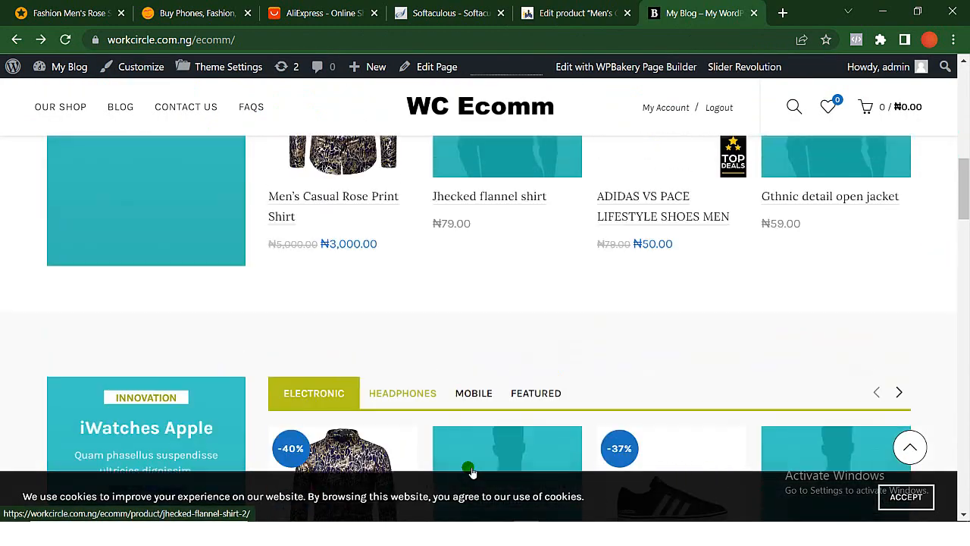
{"action": "scroll", "coordinate": [468, 470], "scroll_direction": "down", "scroll_amount": 3}
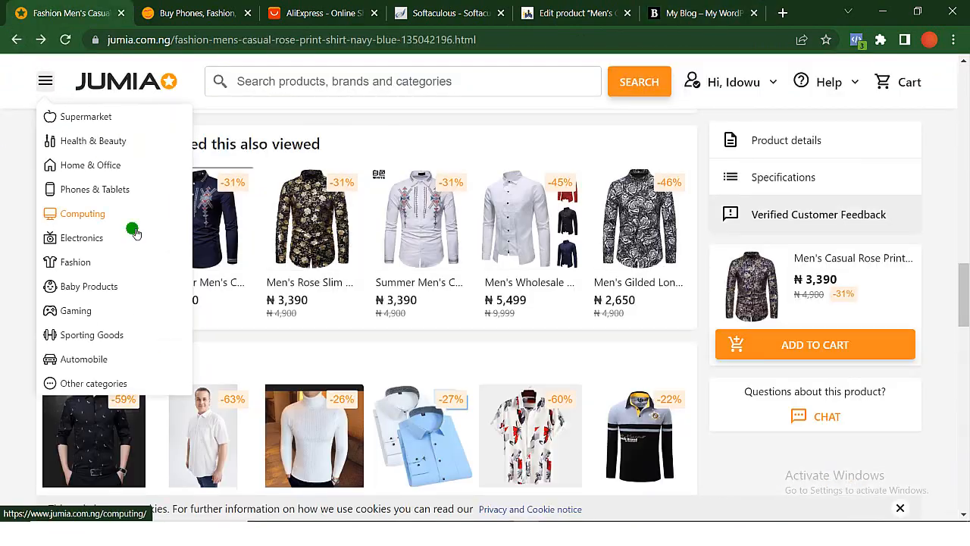
- Open the Samsung 65 Inch AU8000 Crystal UHD 4K Smart TV- 2021 on Jumia and use its title for a new store product
{"action": "left_click", "coordinate": [95, 241]}
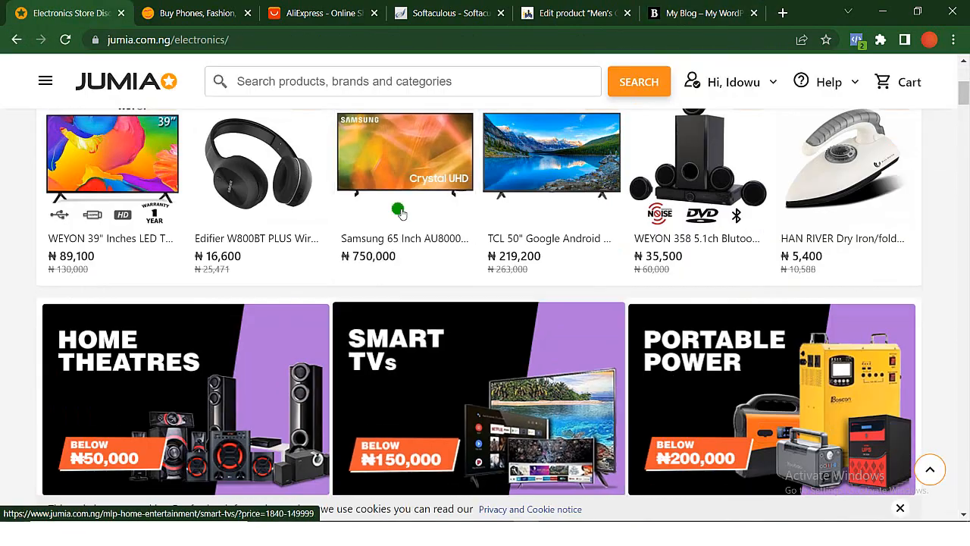
{"action": "left_click", "coordinate": [404, 136]}
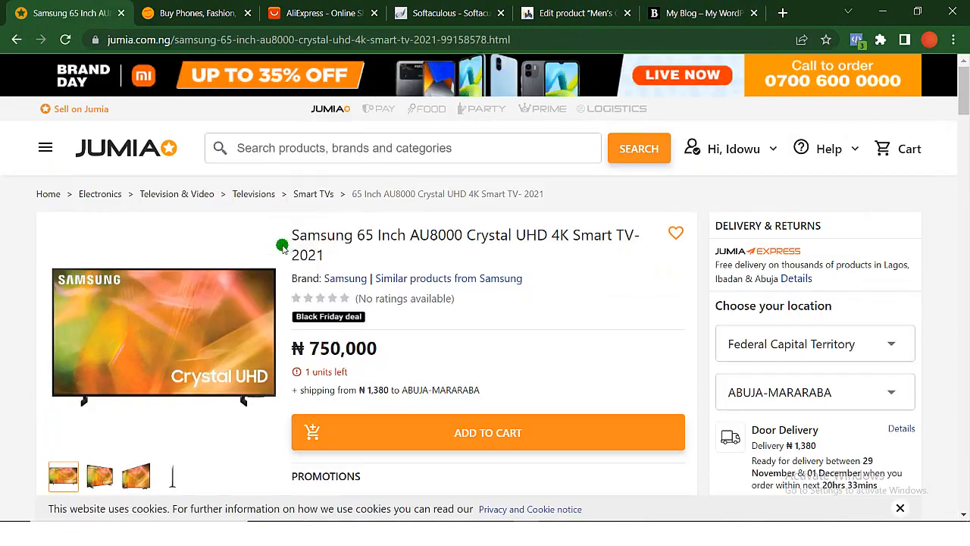
{"action": "left_click_drag", "start_coordinate": [337, 259], "coordinate": [292, 238]}
{"action": "key", "text": "ctrl+c"}
{"action": "left_click", "coordinate": [533, 13]}
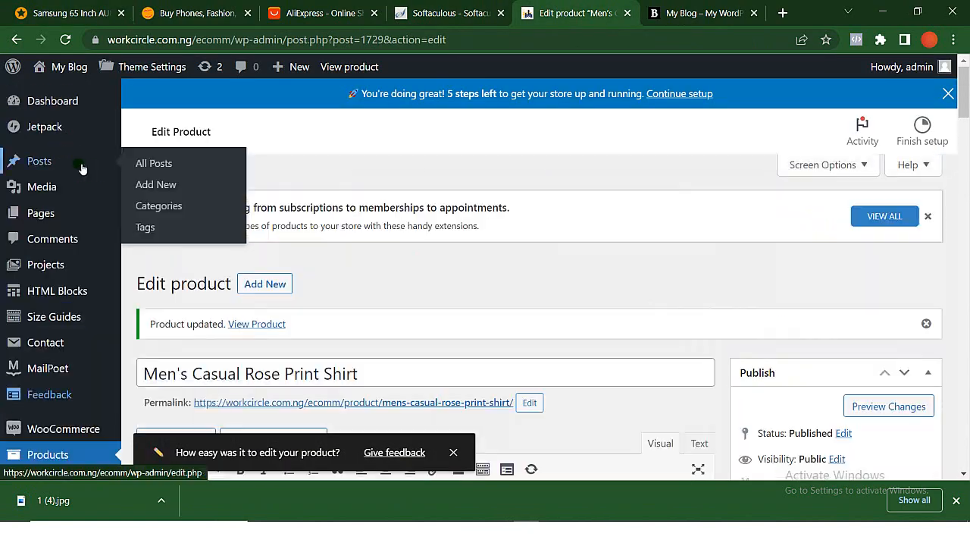
{"action": "key", "text": "ctrl+v"}
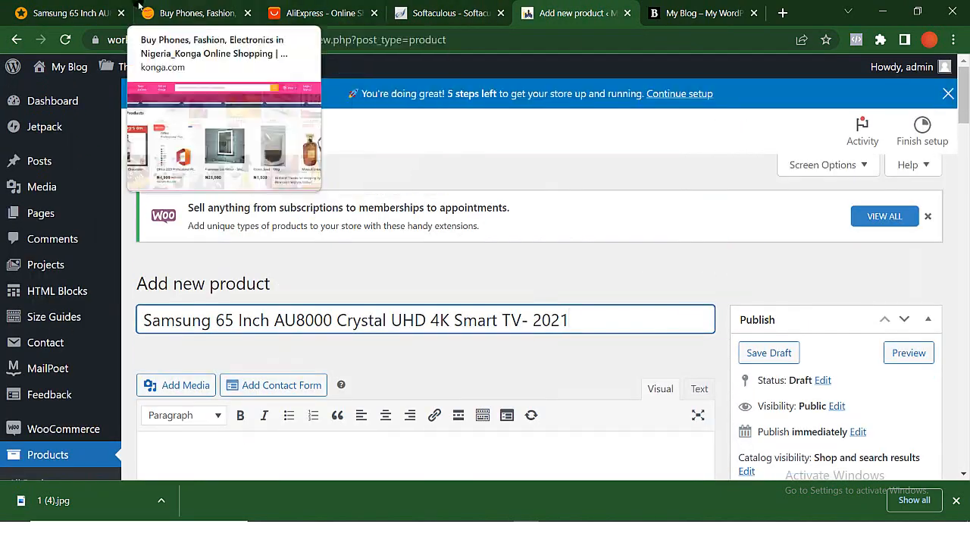
- Copy the opening paragraphs of the TV's Jumia product details into the new product's short description
{"action": "left_click", "coordinate": [68, 13]}
{"action": "scroll", "coordinate": [100, 265], "scroll_direction": "down", "scroll_amount": 5}
{"action": "left_click_drag", "start_coordinate": [39, 303], "coordinate": [406, 448]}
{"action": "left_click", "coordinate": [575, 13]}
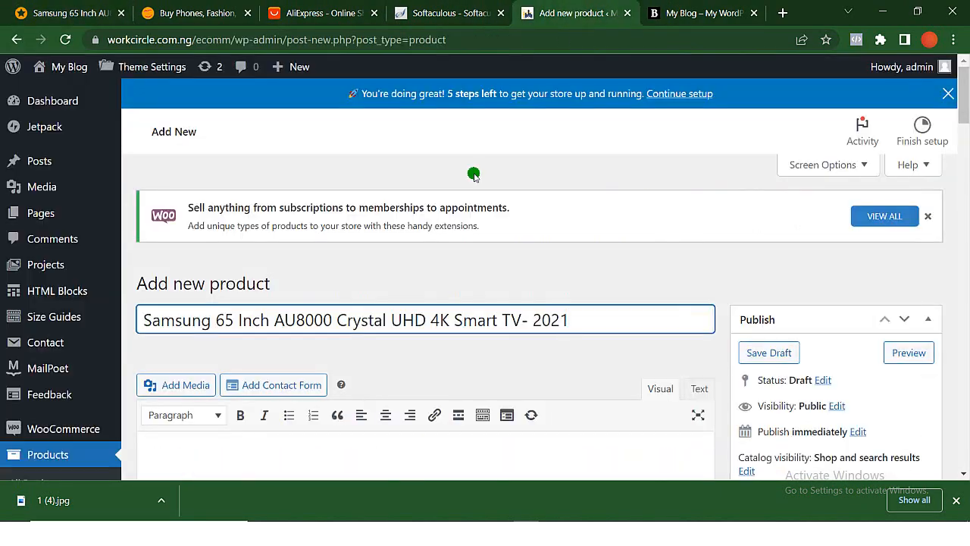
{"action": "scroll", "coordinate": [695, 263], "scroll_direction": "down", "scroll_amount": 7}
{"action": "left_click", "coordinate": [524, 383]}
{"action": "key", "text": "ctrl+v"}
- Copy the remaining Jumia product details, from the Note paragraph through the E-Manual feature, into the TV's main description
{"action": "left_click", "coordinate": [68, 12]}
{"action": "scroll", "coordinate": [204, 291], "scroll_direction": "down", "scroll_amount": 5}
{"action": "scroll", "coordinate": [76, 261], "scroll_direction": "up", "scroll_amount": 2}
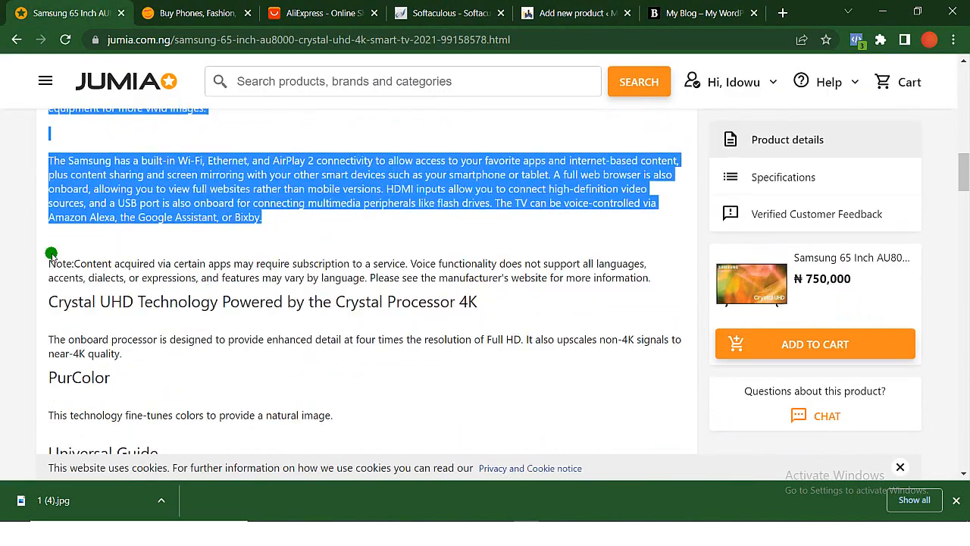
{"action": "scroll", "coordinate": [288, 170], "scroll_direction": "down", "scroll_amount": 20}
{"action": "scroll", "coordinate": [285, 227], "scroll_direction": "up", "scroll_amount": 10}
{"action": "left_click_drag", "start_coordinate": [60, 151], "coordinate": [341, 322]}
{"action": "left_click", "coordinate": [574, 13]}
{"action": "scroll", "coordinate": [422, 314], "scroll_direction": "up", "scroll_amount": 4}
{"action": "left_click", "coordinate": [360, 277]}
{"action": "key", "text": "ctrl+v"}
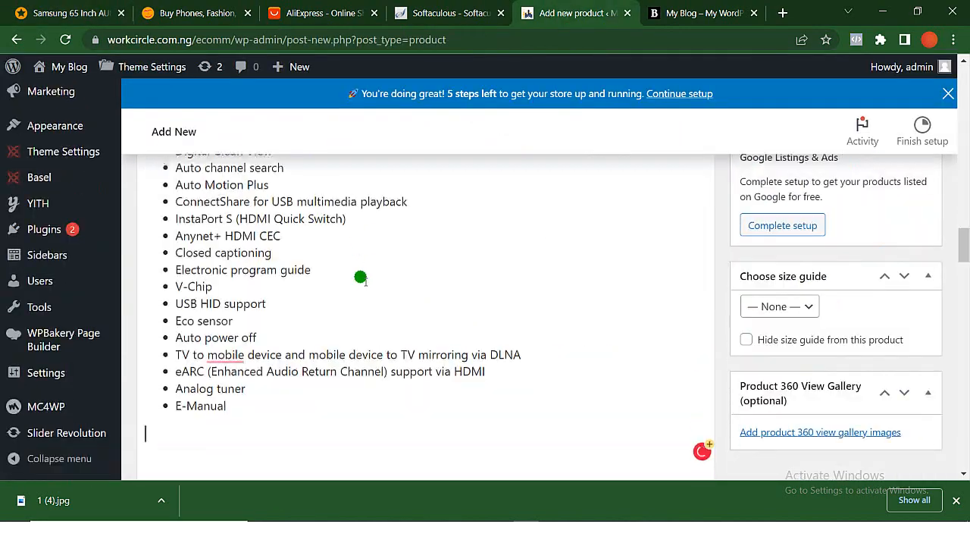
- Set the TV's regular price to 570000 and its sale price to 520000
{"action": "left_click", "coordinate": [69, 13]}
{"action": "left_click_drag", "start_coordinate": [260, 318], "coordinate": [505, 407]}
{"action": "left_click", "coordinate": [575, 13]}
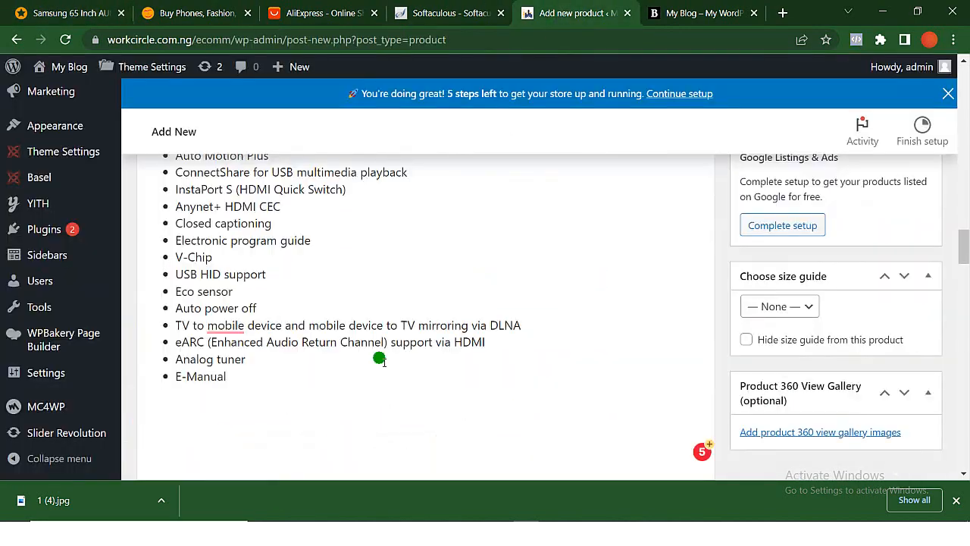
{"action": "scroll", "coordinate": [897, 279], "scroll_direction": "down", "scroll_amount": 5}
{"action": "scroll", "coordinate": [897, 279], "scroll_direction": "down", "scroll_amount": 10}
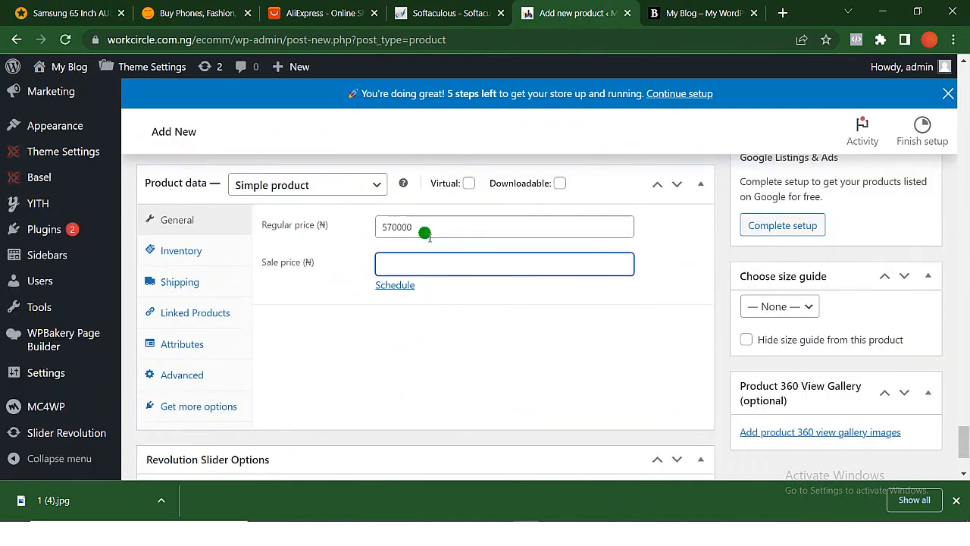
{"action": "type", "text": "520000"}
{"action": "scroll", "coordinate": [425, 234], "scroll_direction": "up", "scroll_amount": 15}
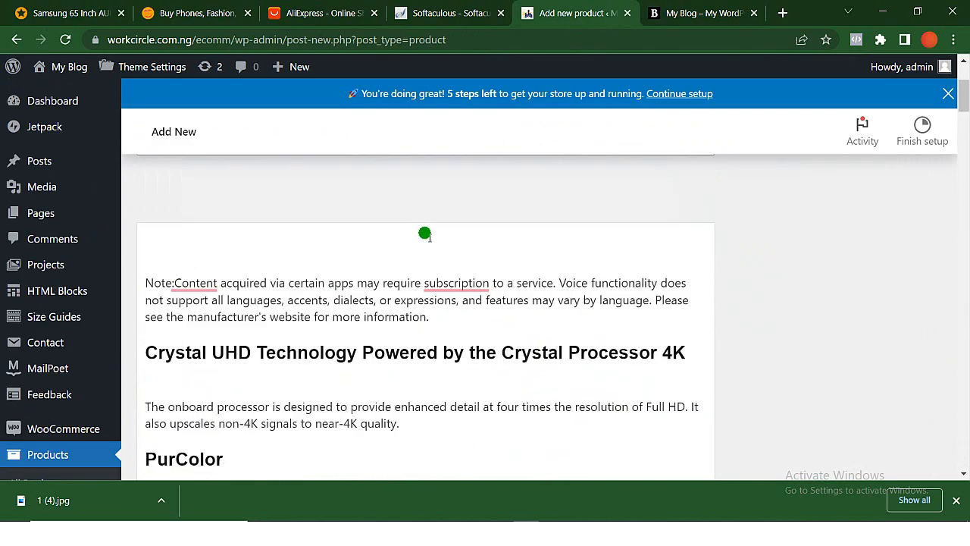
- Add the Samsung TV image 1-4.jpg to the product gallery
{"action": "scroll", "coordinate": [807, 235], "scroll_direction": "down", "scroll_amount": 6}
{"action": "left_click", "coordinate": [808, 233]}
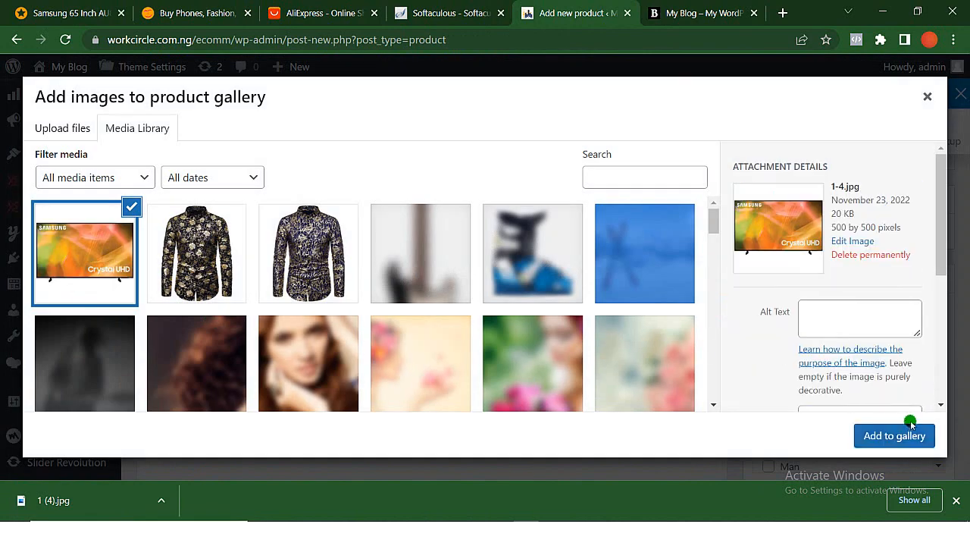
{"action": "left_click", "coordinate": [896, 435]}
- Assign a product category to the Samsung TV and publish the product
{"action": "scroll", "coordinate": [753, 440], "scroll_direction": "down", "scroll_amount": 1}
{"action": "scroll", "coordinate": [756, 377], "scroll_direction": "up", "scroll_amount": 2}
{"action": "left_click", "coordinate": [755, 376]}
{"action": "scroll", "coordinate": [834, 242], "scroll_direction": "up", "scroll_amount": 4}
{"action": "left_click", "coordinate": [913, 215]}
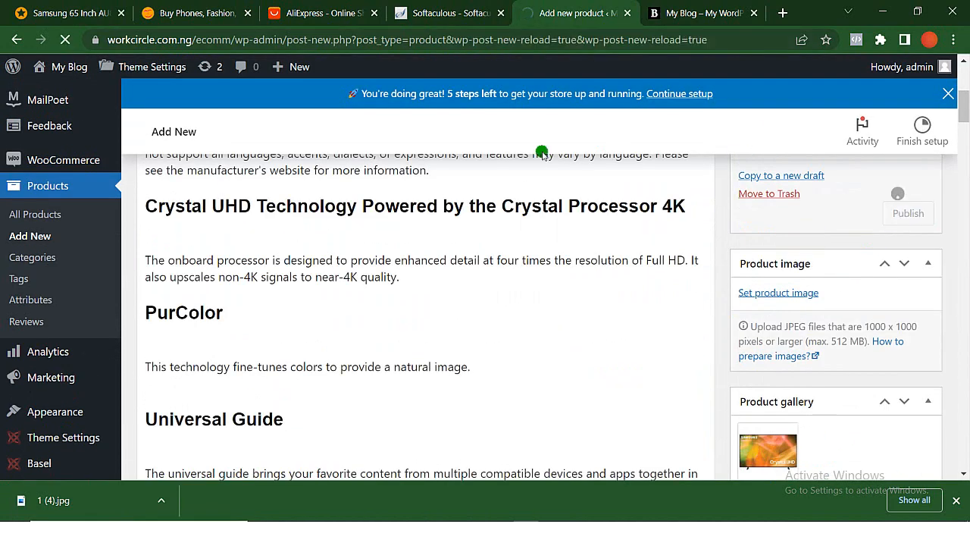
- Copy the Edifier W800BT PLUS headset's title from its Jumia page and download its product picture as 1 (5).jpg
{"action": "left_click", "coordinate": [71, 13]}
{"action": "left_click", "coordinate": [16, 40]}
{"action": "left_click", "coordinate": [263, 243]}
{"action": "left_click_drag", "start_coordinate": [620, 256], "coordinate": [275, 264]}
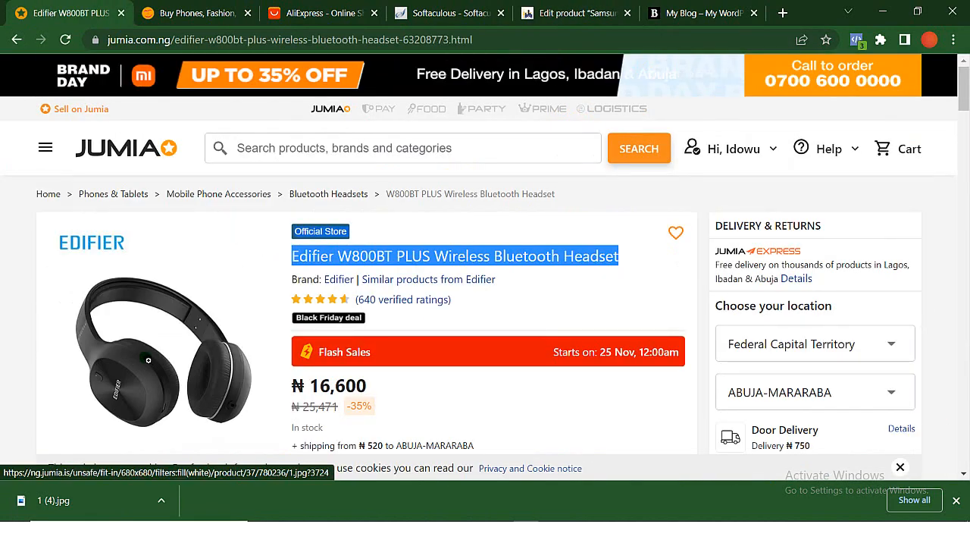
{"action": "right_click", "coordinate": [147, 357]}
{"action": "left_click", "coordinate": [209, 272]}
{"action": "key", "text": "Return"}
- Start a new WooCommerce product and title it Edifier W800BT PLUS Wireless Bluetooth Headset, copying the name from Jumia
{"action": "left_click", "coordinate": [573, 13]}
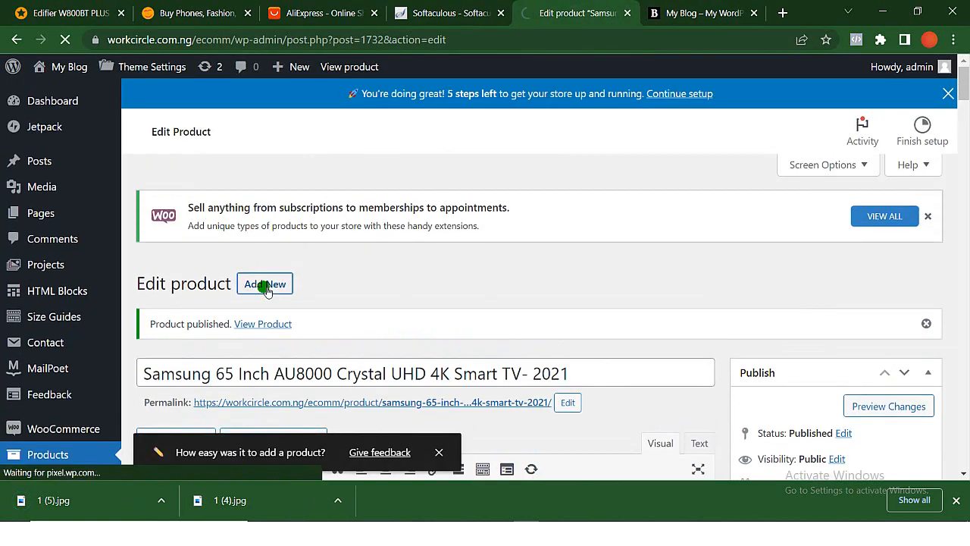
{"action": "left_click", "coordinate": [262, 342]}
{"action": "key", "text": "ctrl+v"}
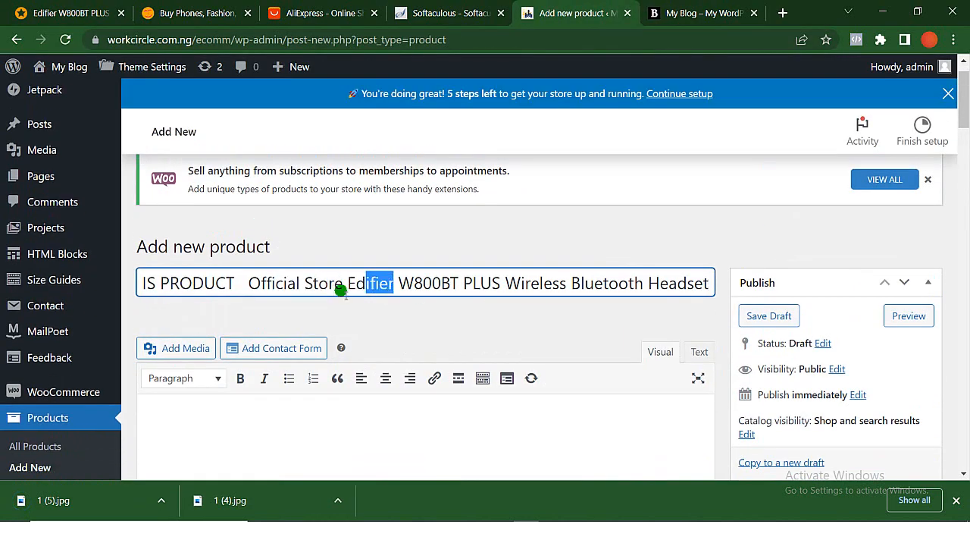
{"action": "left_click", "coordinate": [80, 12]}
{"action": "left_click_drag", "start_coordinate": [619, 258], "coordinate": [296, 244]}
{"action": "key", "text": "ctrl+c"}
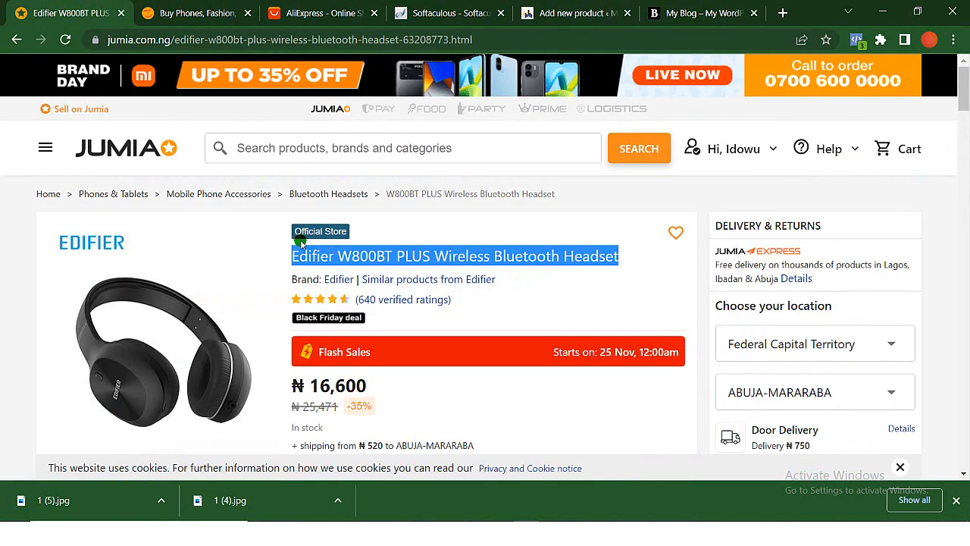
{"action": "left_click", "coordinate": [570, 13]}
{"action": "triple_click", "coordinate": [366, 286]}
{"action": "key", "text": "ctrl+v"}
- Copy the headset's Jumia product details, through the Craftsmanship Quality paragraph, into the product short description
{"action": "scroll", "coordinate": [305, 422], "scroll_direction": "down", "scroll_amount": 5}
{"action": "left_click", "coordinate": [72, 13]}
{"action": "scroll", "coordinate": [389, 370], "scroll_direction": "down", "scroll_amount": 15}
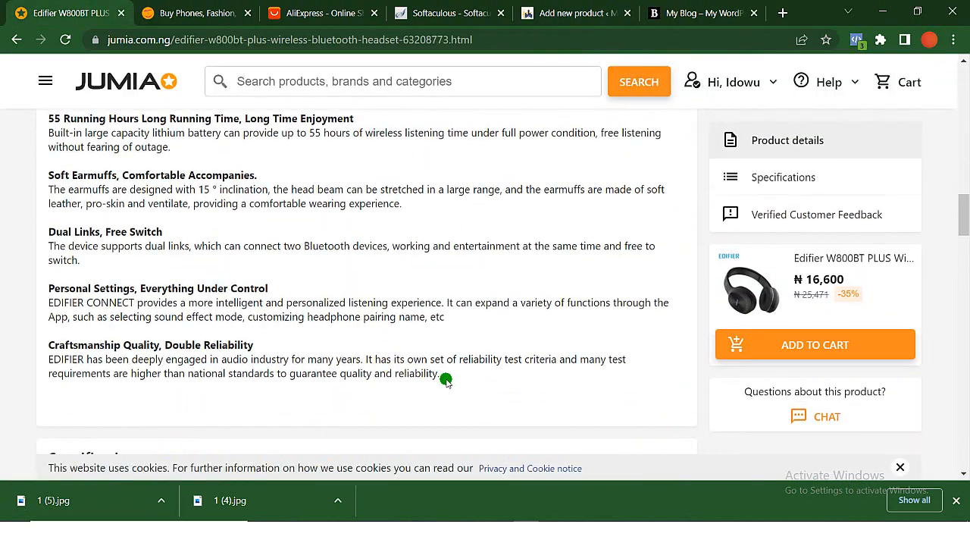
{"action": "left_click_drag", "start_coordinate": [443, 378], "coordinate": [43, 147]}
{"action": "scroll", "coordinate": [46, 179], "scroll_direction": "up", "scroll_amount": 4}
{"action": "key", "text": "ctrl+c"}
{"action": "left_click", "coordinate": [580, 12]}
{"action": "scroll", "coordinate": [530, 227], "scroll_direction": "down", "scroll_amount": 2}
{"action": "left_click", "coordinate": [703, 230]}
{"action": "left_click", "coordinate": [409, 345]}
{"action": "key", "text": "ctrl+v"}
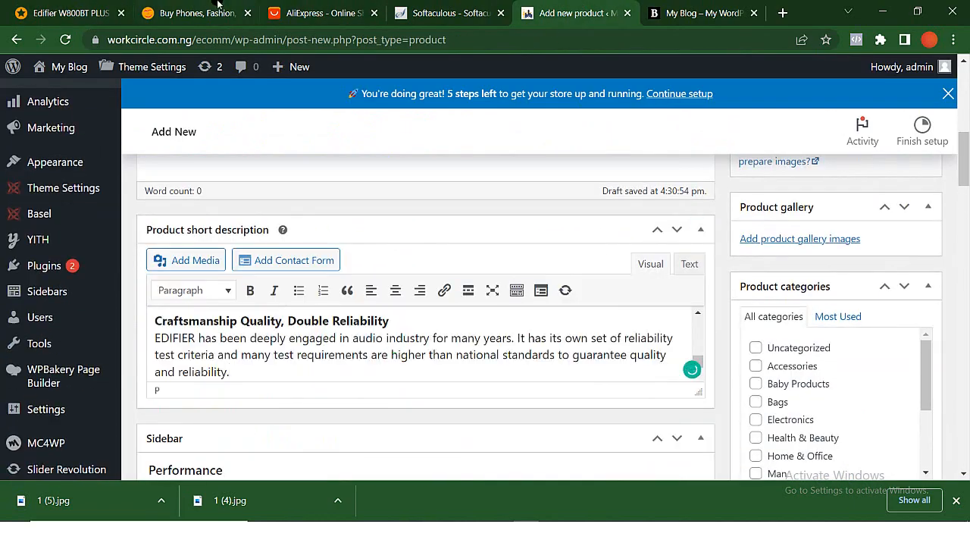
- Copy the headset's key features, box contents and specifications from Jumia into the product's main description
{"action": "left_click", "coordinate": [72, 13]}
{"action": "left_click_drag", "start_coordinate": [59, 186], "coordinate": [511, 373]}
{"action": "scroll", "coordinate": [277, 397], "scroll_direction": "down", "scroll_amount": 4}
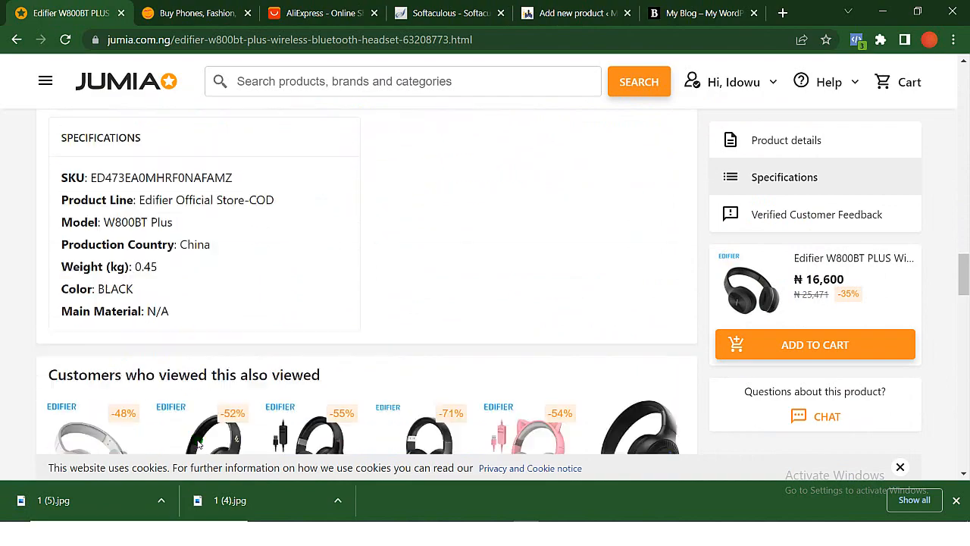
{"action": "scroll", "coordinate": [198, 443], "scroll_direction": "up", "scroll_amount": 4}
{"action": "scroll", "coordinate": [245, 227], "scroll_direction": "down", "scroll_amount": 5}
{"action": "left_click_drag", "start_coordinate": [45, 134], "coordinate": [190, 224]}
{"action": "left_click", "coordinate": [583, 12]}
{"action": "scroll", "coordinate": [409, 341], "scroll_direction": "up", "scroll_amount": 8}
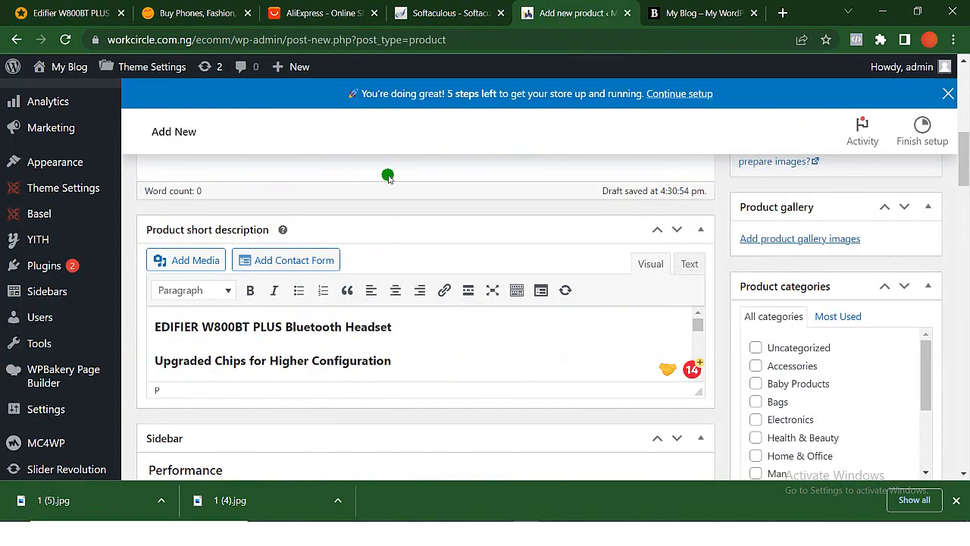
{"action": "scroll", "coordinate": [388, 178], "scroll_direction": "up", "scroll_amount": 3}
{"action": "left_click", "coordinate": [384, 251]}
{"action": "key", "text": "ctrl+v"}
- Set the headset's regular price to 20000 and its sale price to 15000
{"action": "scroll", "coordinate": [383, 251], "scroll_direction": "down", "scroll_amount": 20}
{"action": "scroll", "coordinate": [385, 253], "scroll_direction": "up", "scroll_amount": 4}
{"action": "left_click", "coordinate": [402, 270]}
{"action": "type", "text": "20000"}
{"action": "key", "text": "Tab"}
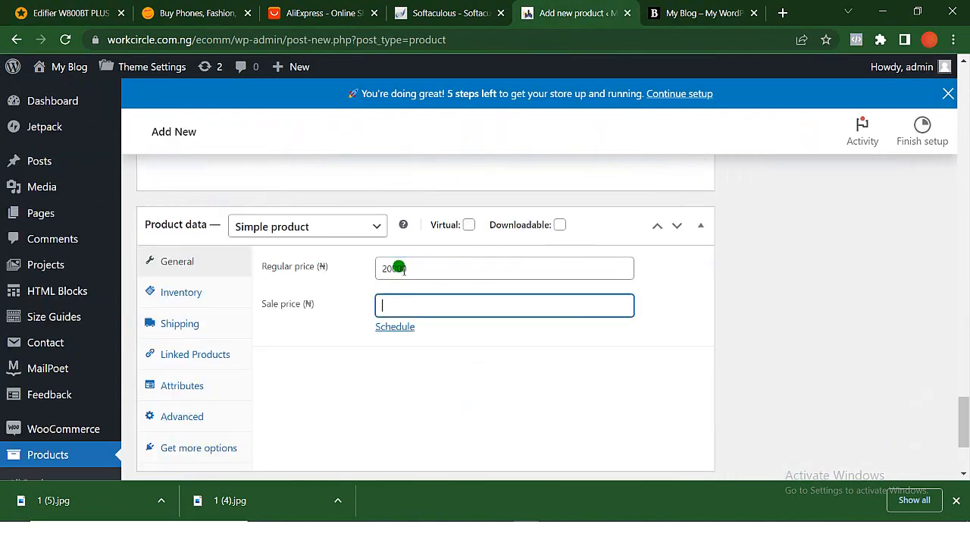
- Upload 1 (5).jpg and set it as the headset's product image
{"action": "scroll", "coordinate": [400, 268], "scroll_direction": "up", "scroll_amount": 20}
{"action": "left_click", "coordinate": [780, 278]}
{"action": "left_click_drag", "start_coordinate": [113, 502], "coordinate": [191, 311]}
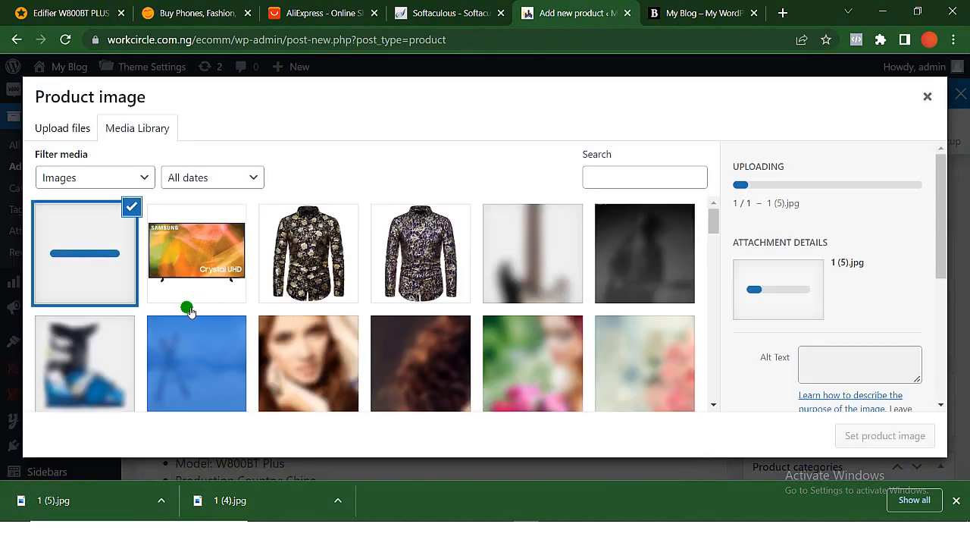
{"action": "left_click", "coordinate": [884, 435]}
- Assign a product category to the headset and publish the product
{"action": "scroll", "coordinate": [756, 400], "scroll_direction": "down", "scroll_amount": 3}
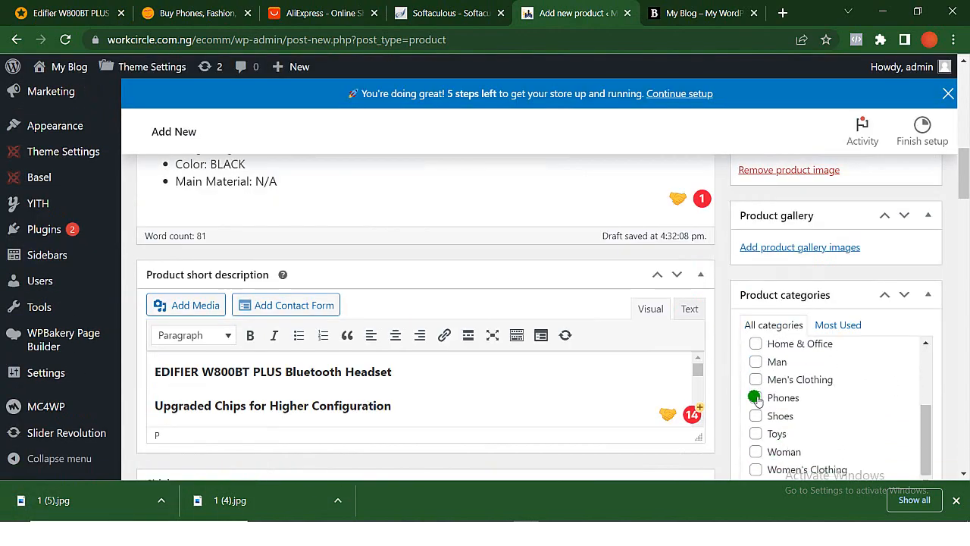
{"action": "scroll", "coordinate": [844, 242], "scroll_direction": "up", "scroll_amount": 5}
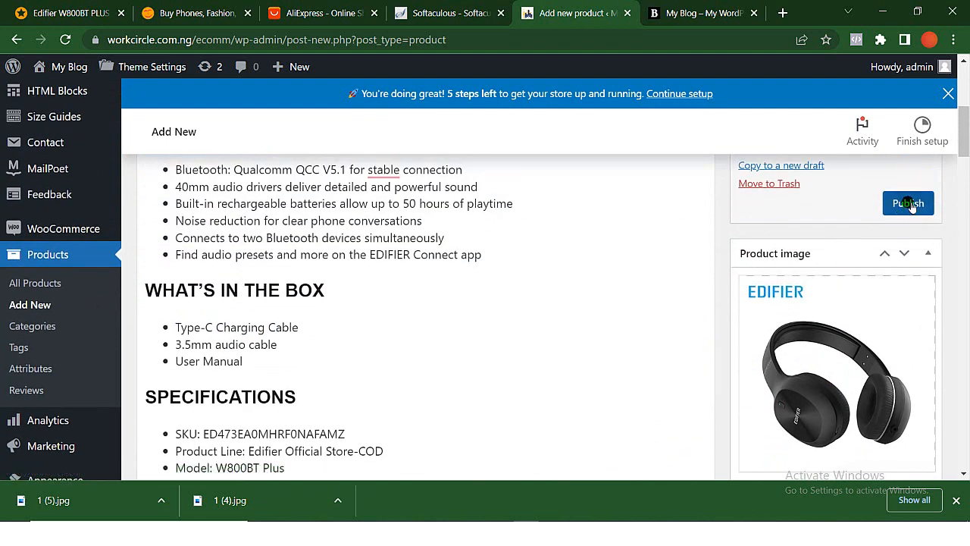
{"action": "left_click", "coordinate": [909, 205]}
- Check the new products on the storefront home page and open the Our Shop page
{"action": "key", "text": "ctrl+Tab"}
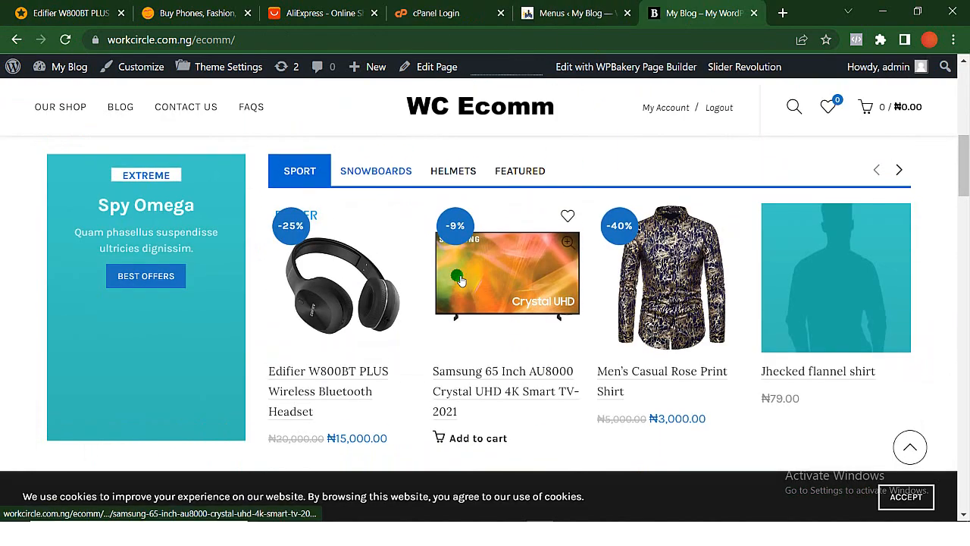
{"action": "scroll", "coordinate": [457, 276], "scroll_direction": "up", "scroll_amount": 3}
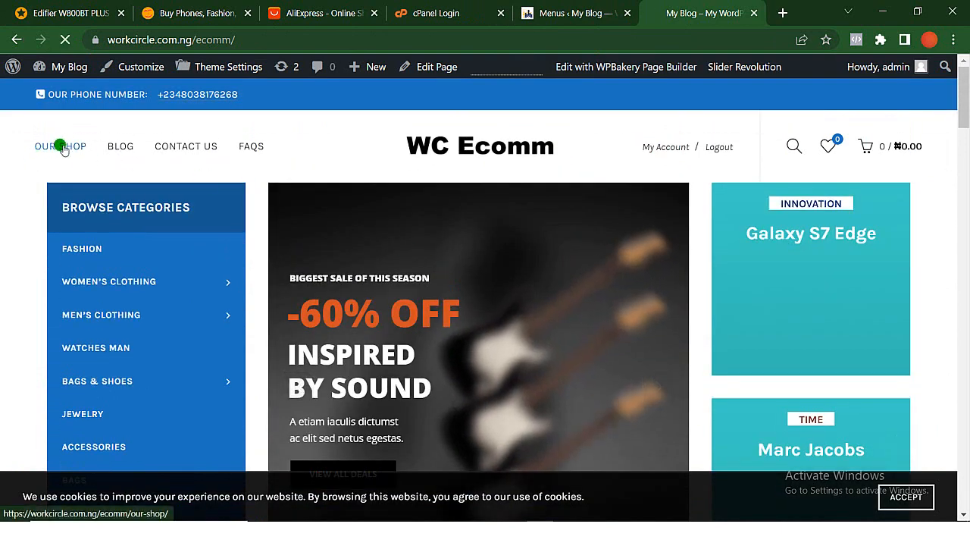
{"action": "left_click", "coordinate": [62, 147]}
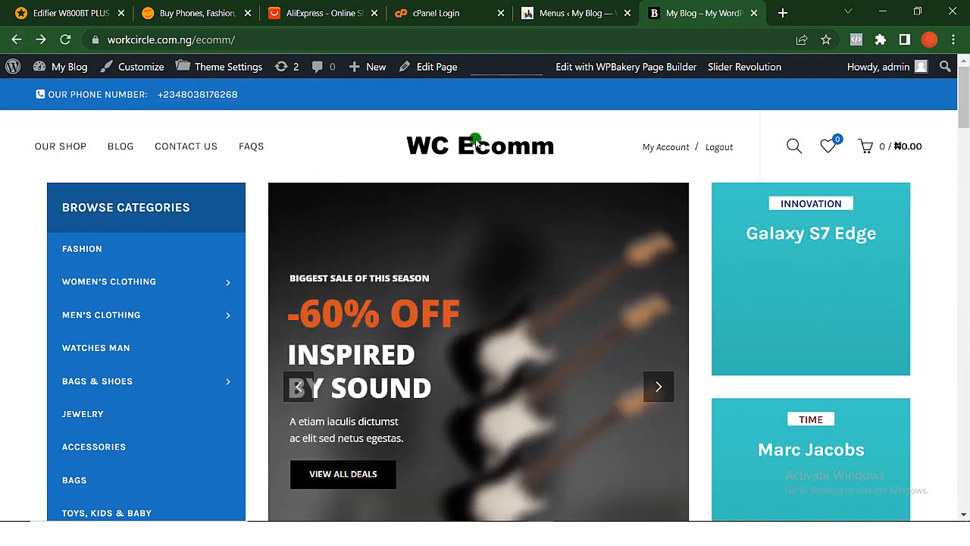
- Load the Main menu for editing in the WordPress menu settings and add the Shop page to it
{"action": "left_click", "coordinate": [570, 15]}
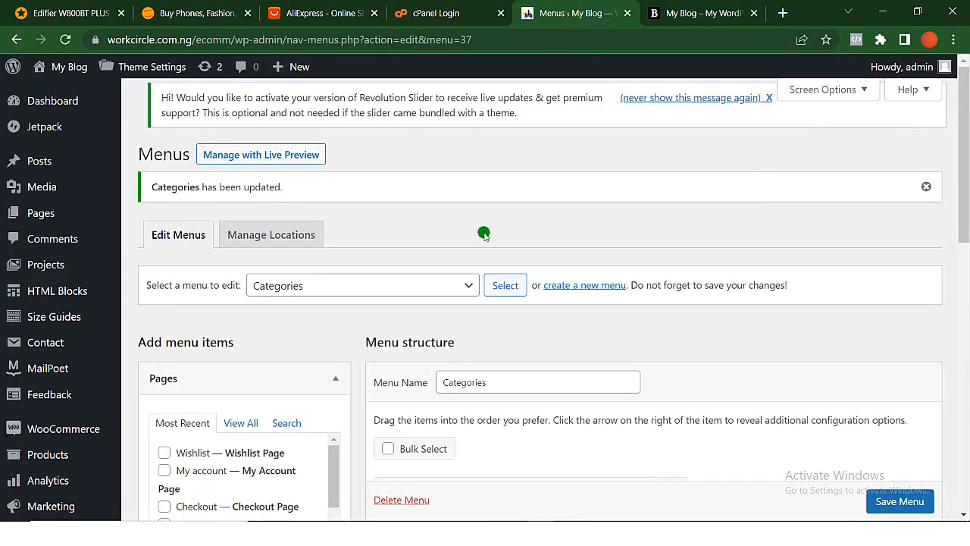
{"action": "scroll", "coordinate": [454, 367], "scroll_direction": "down", "scroll_amount": 4}
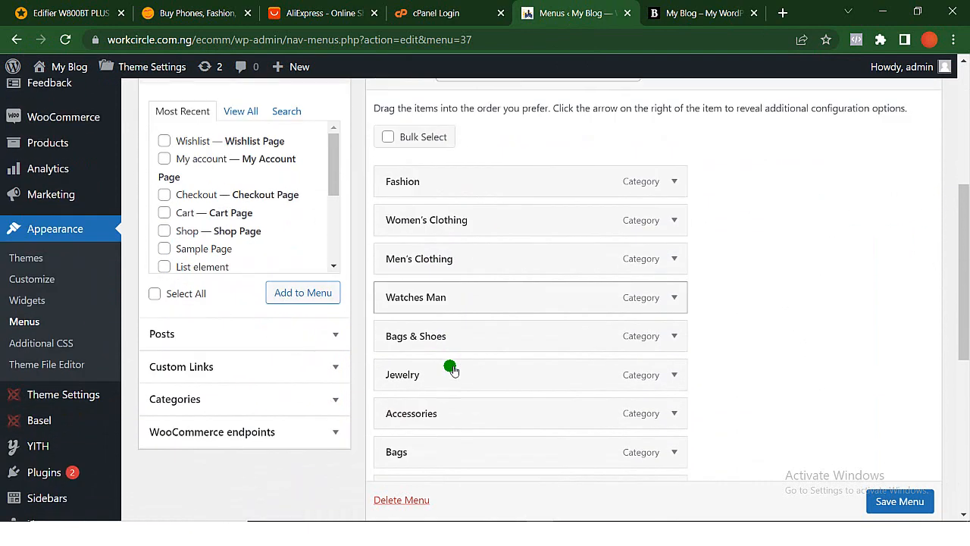
{"action": "scroll", "coordinate": [452, 369], "scroll_direction": "up", "scroll_amount": 4}
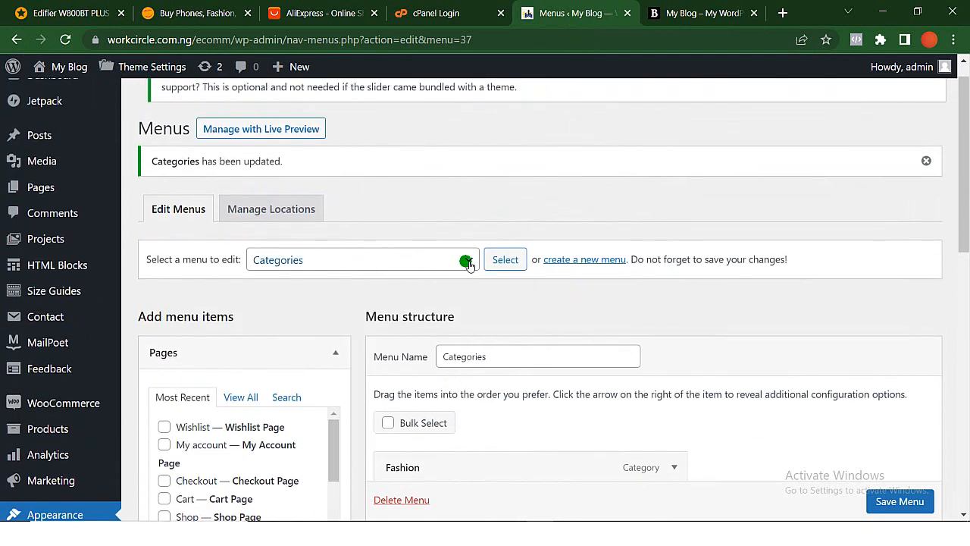
{"action": "left_click", "coordinate": [469, 262]}
{"action": "left_click", "coordinate": [430, 294]}
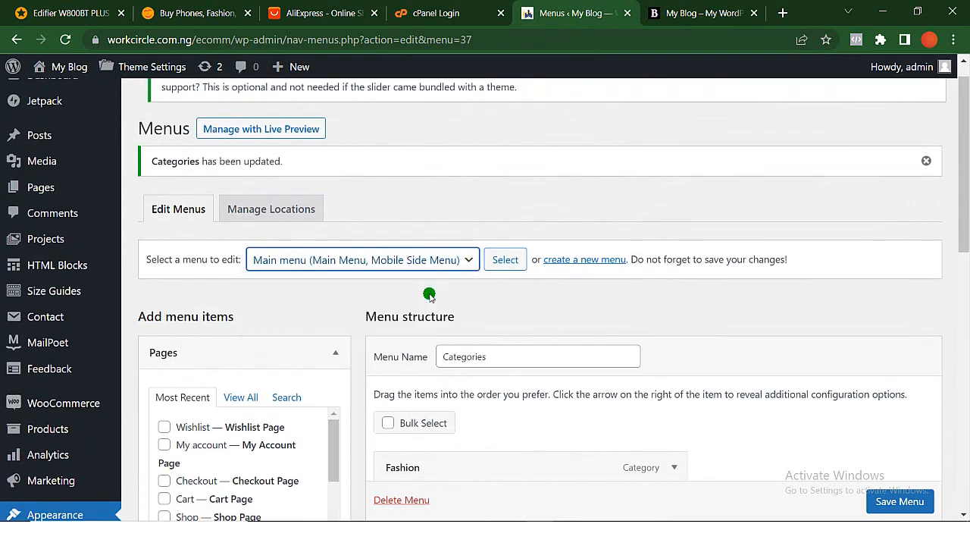
{"action": "left_click", "coordinate": [506, 260]}
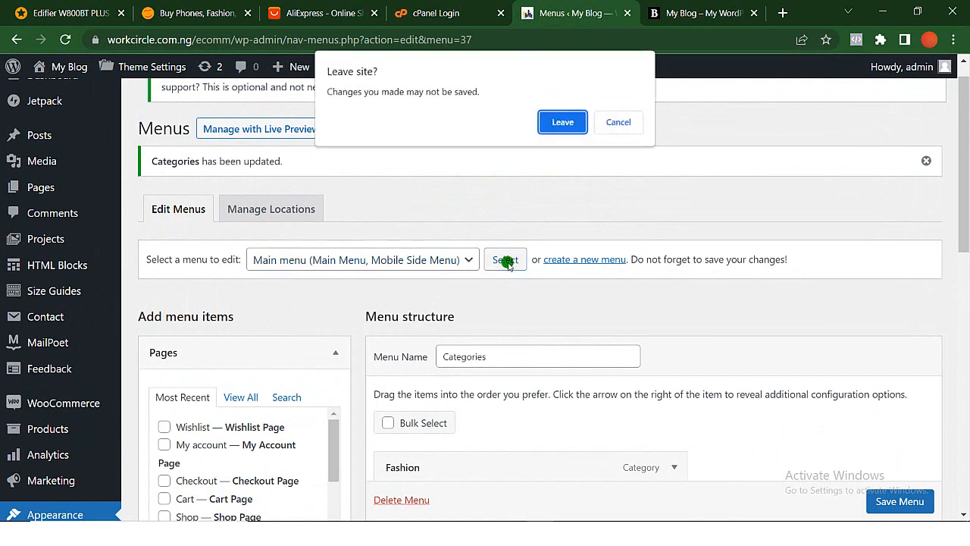
{"action": "left_click", "coordinate": [563, 124]}
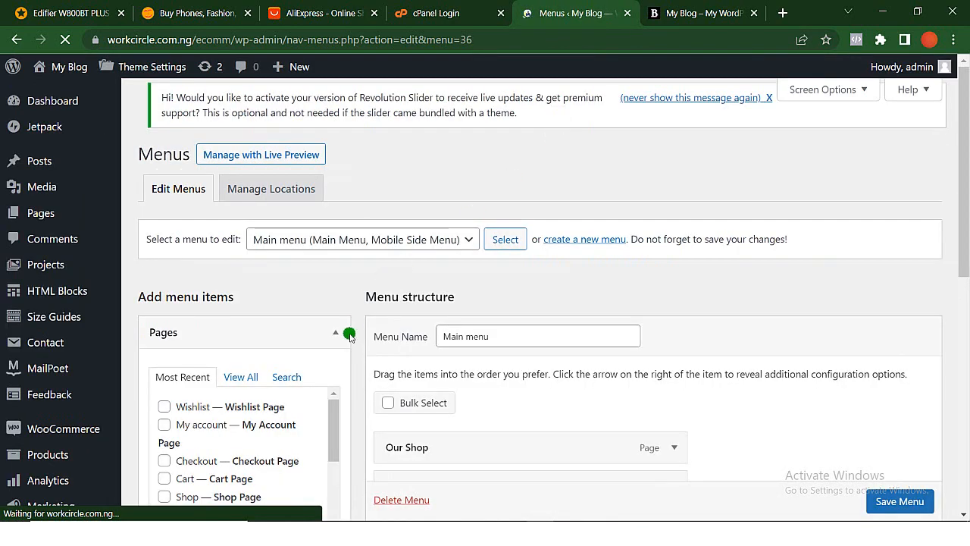
{"action": "scroll", "coordinate": [340, 399], "scroll_direction": "down", "scroll_amount": 2}
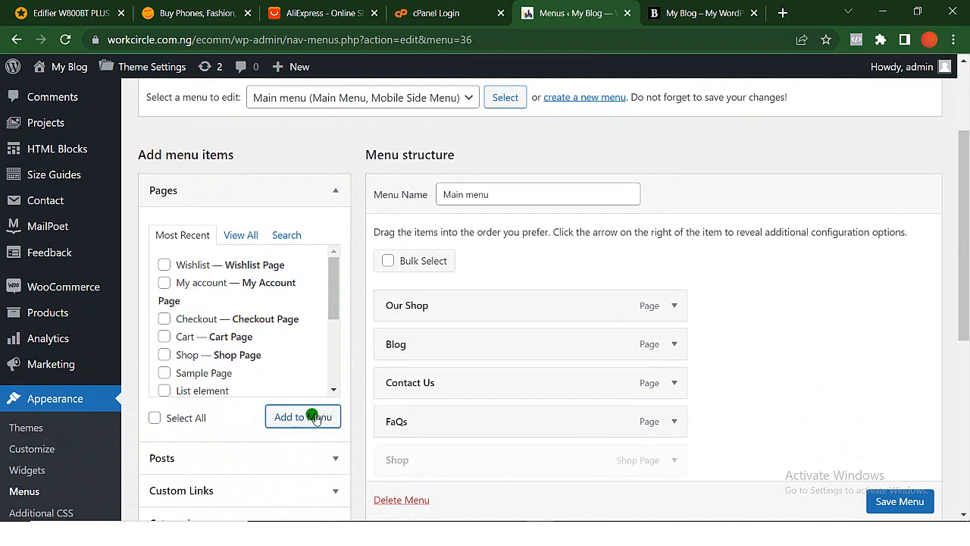
- Remove the original Our Shop page item from the main menu
{"action": "left_click", "coordinate": [673, 305]}
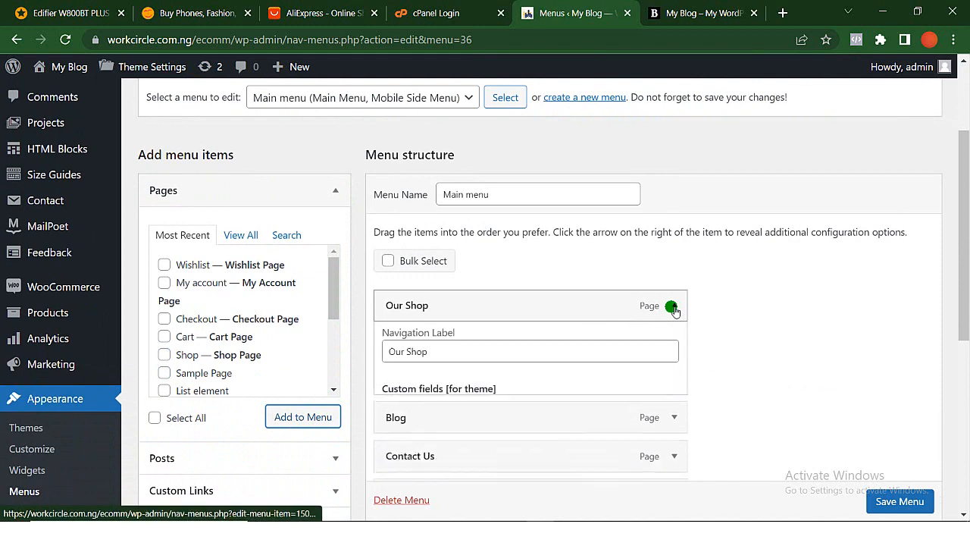
{"action": "scroll", "coordinate": [498, 416], "scroll_direction": "down", "scroll_amount": 1}
{"action": "scroll", "coordinate": [497, 416], "scroll_direction": "down", "scroll_amount": 5}
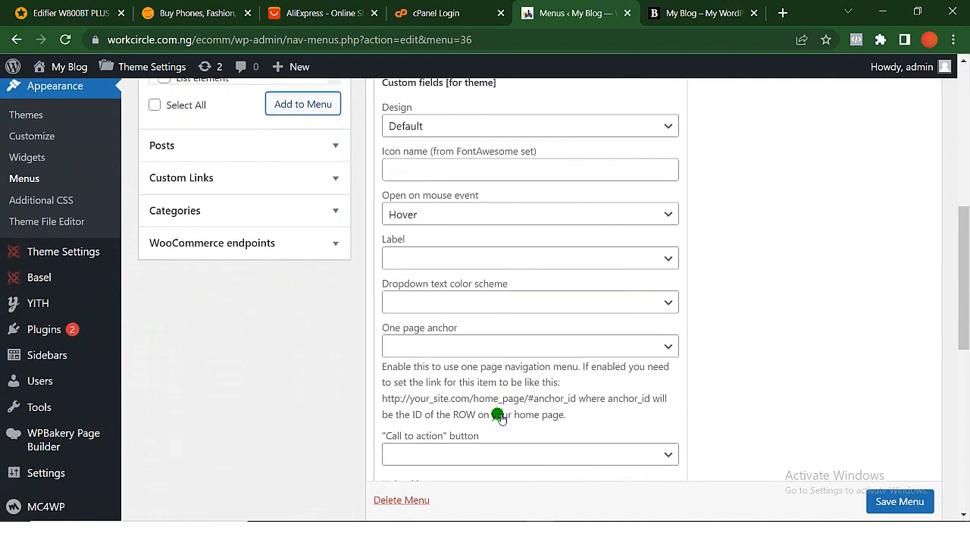
{"action": "left_click", "coordinate": [392, 404]}
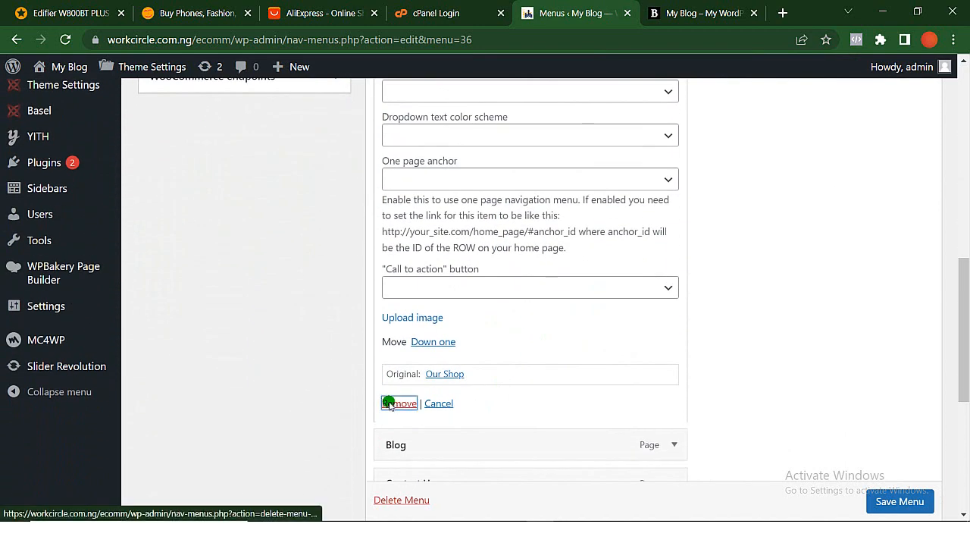
{"action": "scroll", "coordinate": [419, 159], "scroll_direction": "up", "scroll_amount": 3}
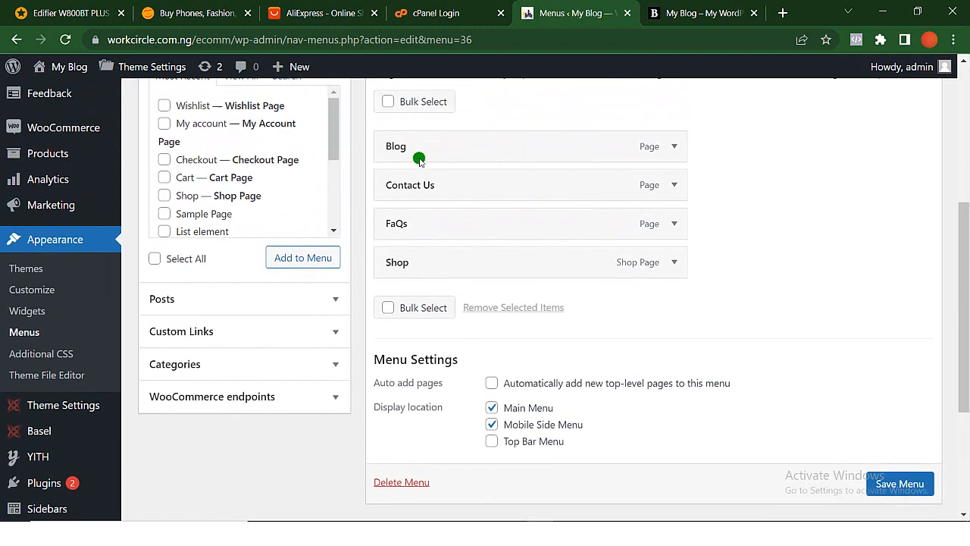
- Change the Shop item's navigation label to Our Shop and save the main menu
{"action": "left_click", "coordinate": [676, 315]}
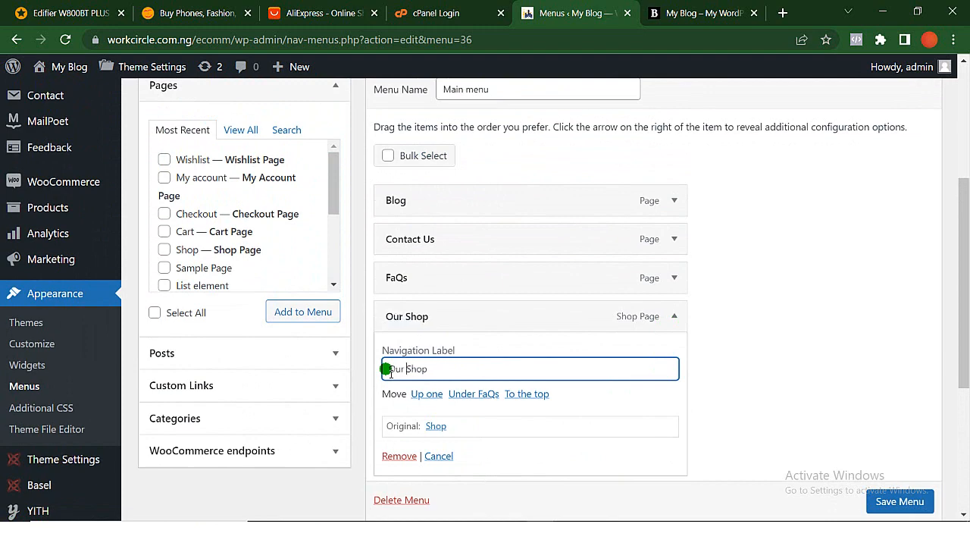
{"action": "scroll", "coordinate": [566, 400], "scroll_direction": "down", "scroll_amount": 2}
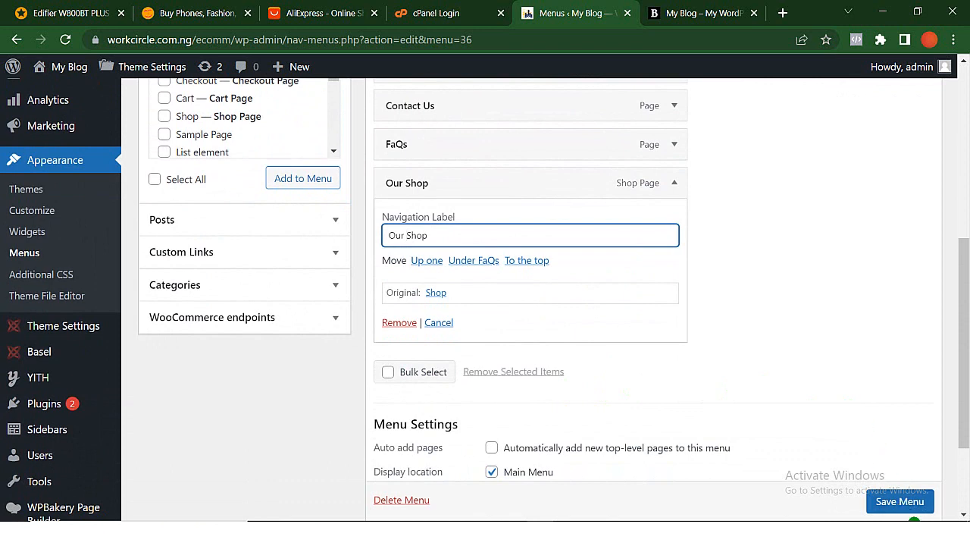
{"action": "scroll", "coordinate": [909, 515], "scroll_direction": "down", "scroll_amount": 1}
{"action": "left_click", "coordinate": [903, 501]}
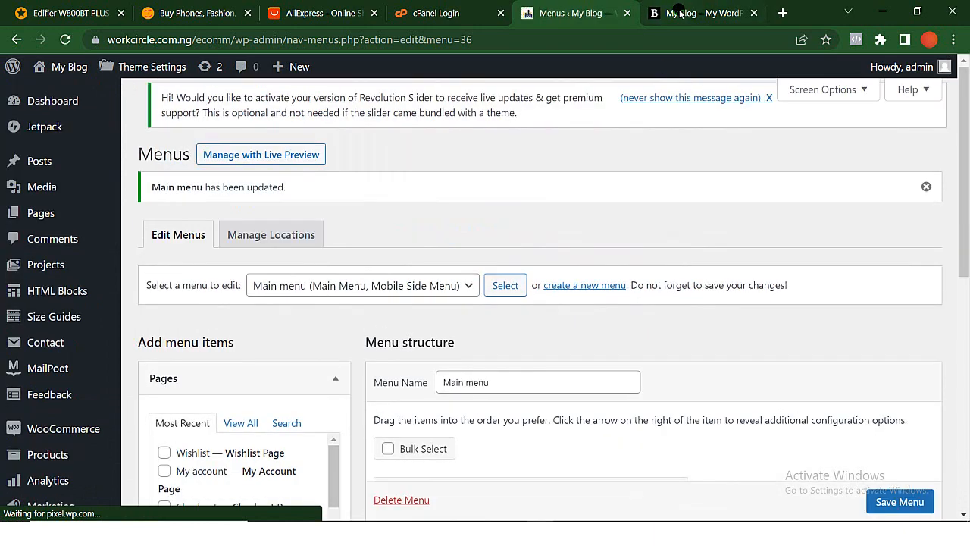
- Open Our Shop from the updated storefront menu and look through the listed products
{"action": "left_click", "coordinate": [680, 14]}
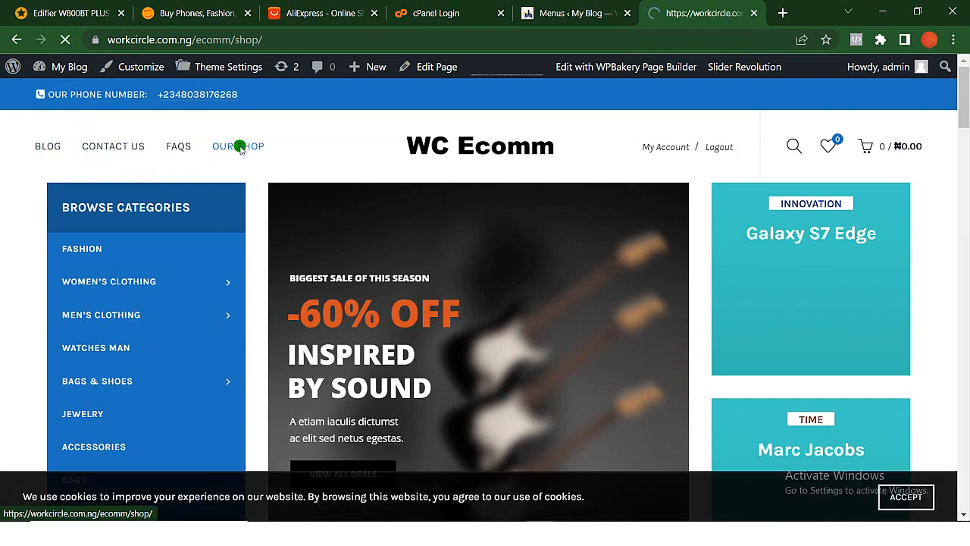
{"action": "scroll", "coordinate": [450, 468], "scroll_direction": "down", "scroll_amount": 6}
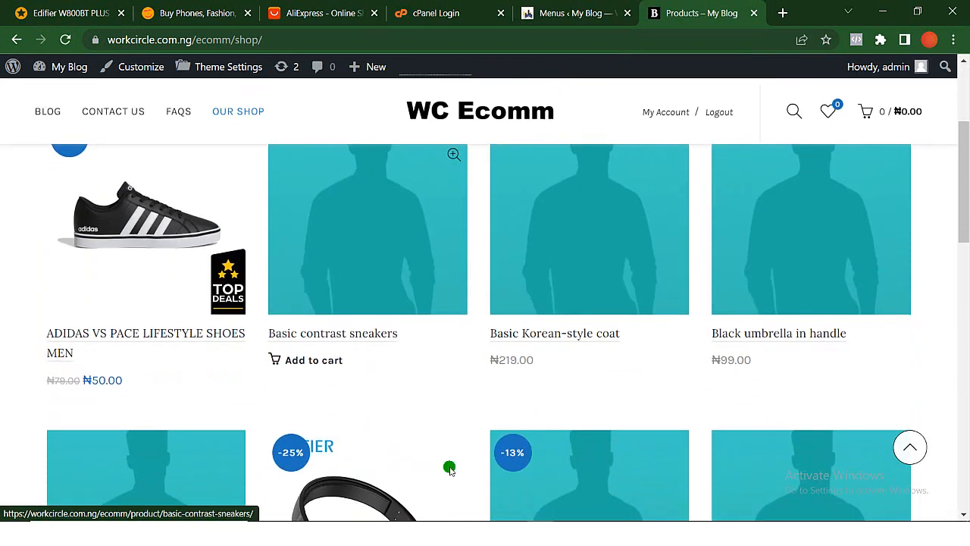
{"action": "scroll", "coordinate": [450, 467], "scroll_direction": "down", "scroll_amount": 6}
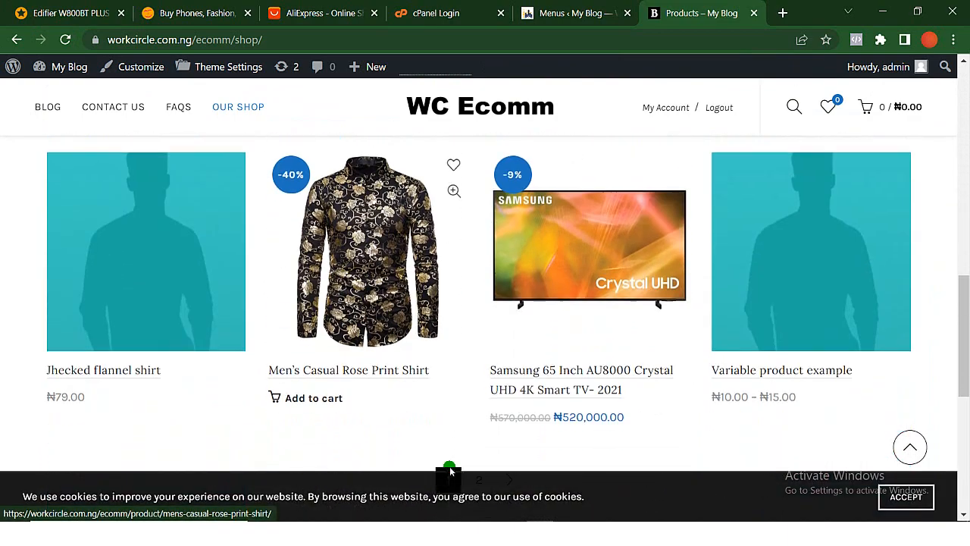
{"action": "scroll", "coordinate": [450, 468], "scroll_direction": "up", "scroll_amount": 10}
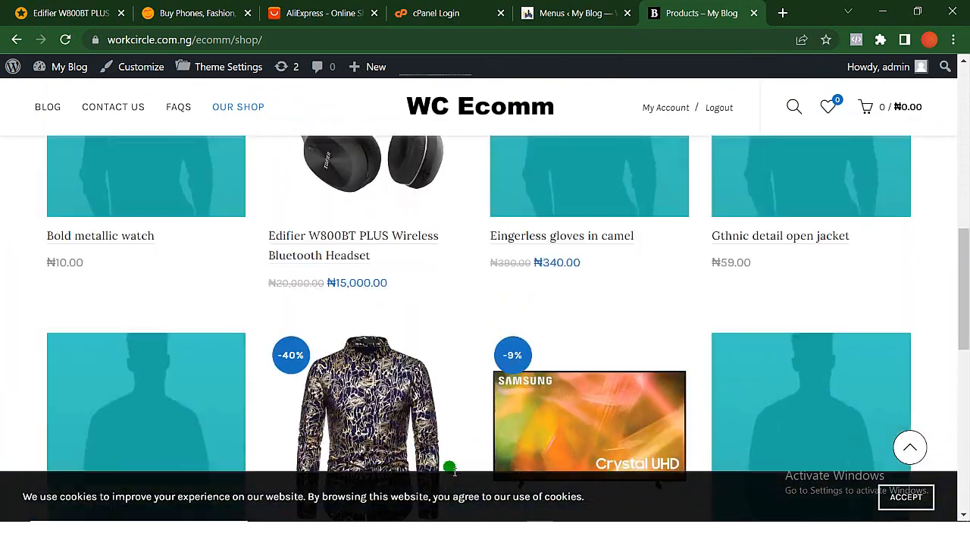
{"action": "scroll", "coordinate": [451, 468], "scroll_direction": "down", "scroll_amount": 3}
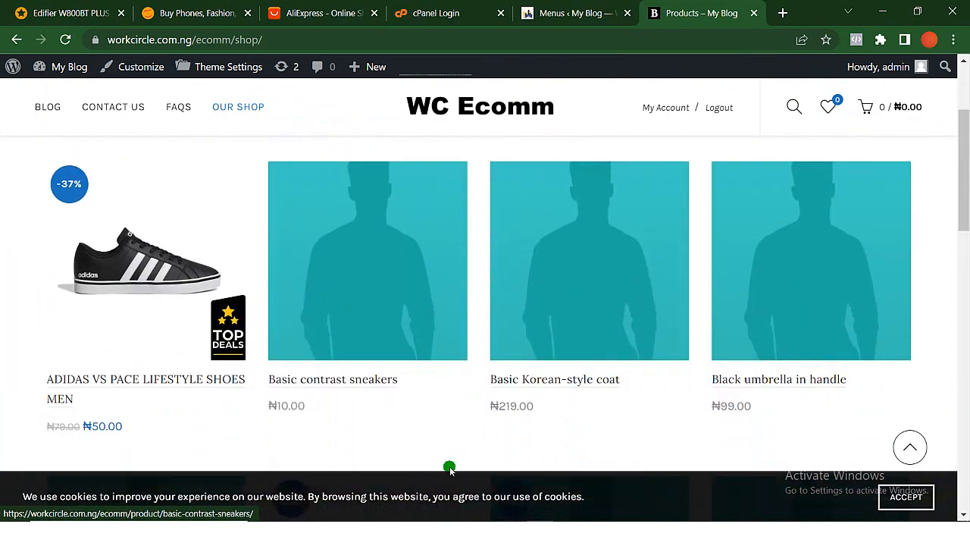
{"action": "scroll", "coordinate": [339, 479], "scroll_direction": "down", "scroll_amount": 2}
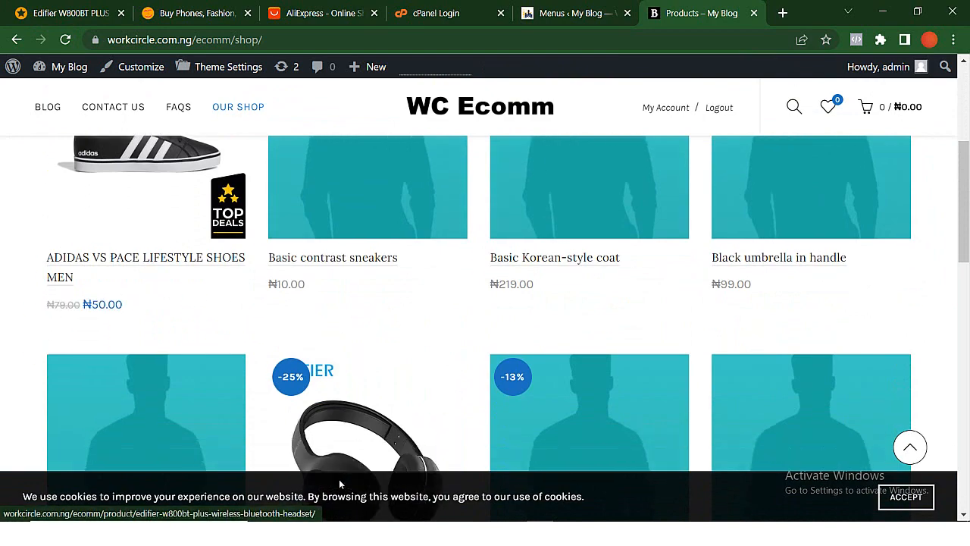
- Examine the shop page for demo products with placeholder images, and close the Basic contrast sneakers quick view
{"action": "scroll", "coordinate": [376, 324], "scroll_direction": "down", "scroll_amount": 4}
{"action": "scroll", "coordinate": [373, 320], "scroll_direction": "down", "scroll_amount": 5}
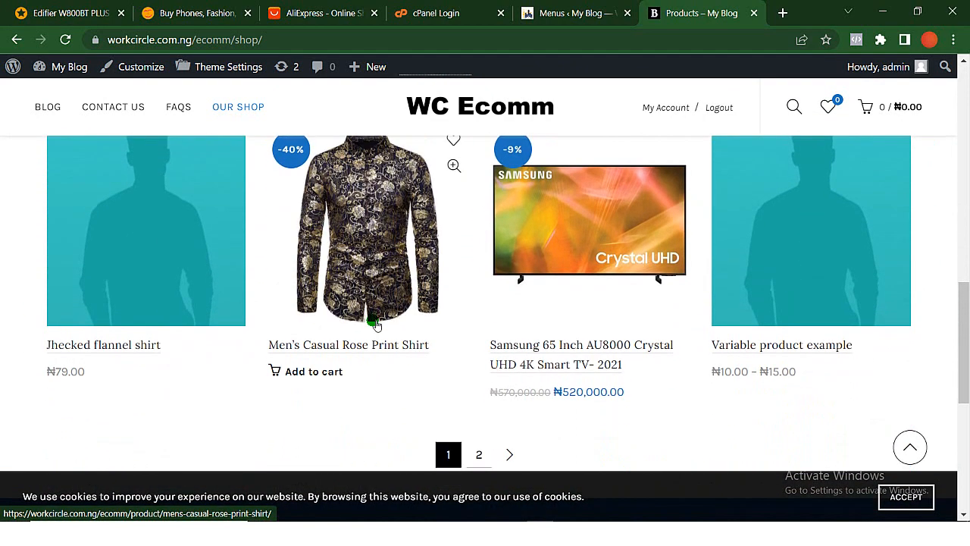
{"action": "scroll", "coordinate": [372, 321], "scroll_direction": "up", "scroll_amount": 5}
{"action": "scroll", "coordinate": [607, 330], "scroll_direction": "up", "scroll_amount": 8}
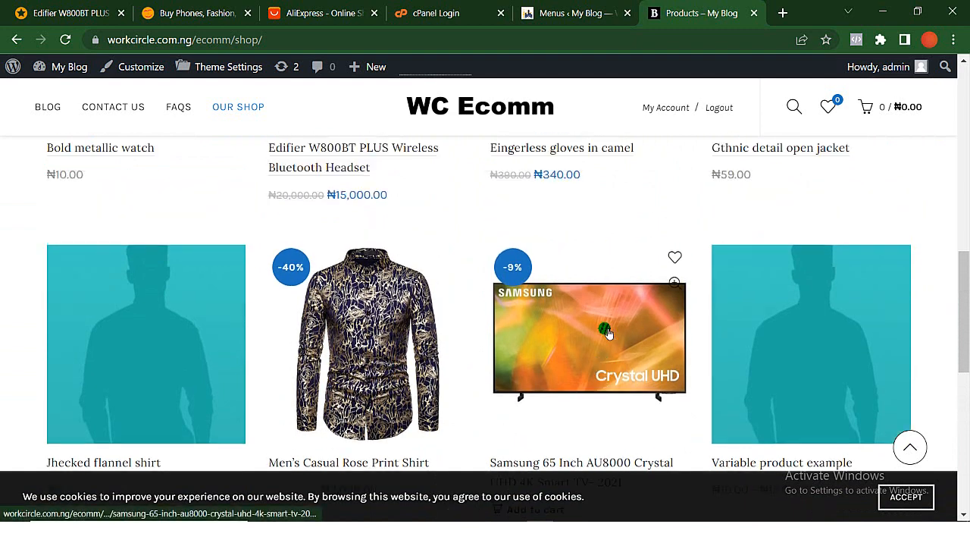
{"action": "scroll", "coordinate": [606, 331], "scroll_direction": "down", "scroll_amount": 1}
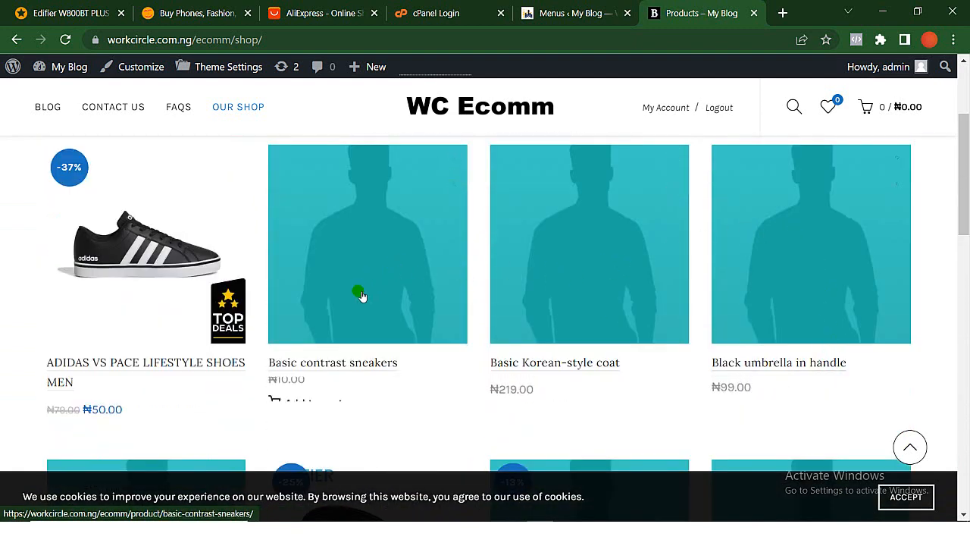
{"action": "scroll", "coordinate": [250, 424], "scroll_direction": "down", "scroll_amount": 1}
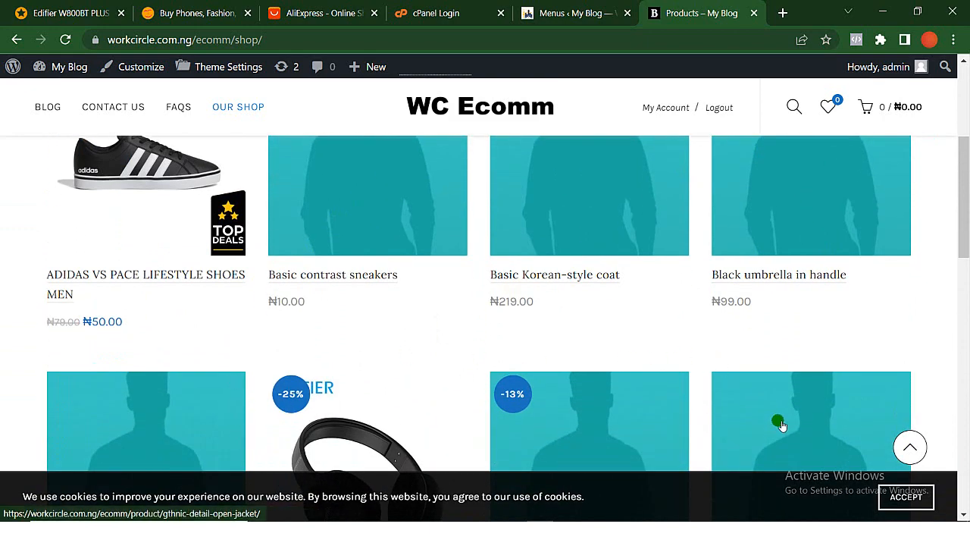
{"action": "scroll", "coordinate": [795, 440], "scroll_direction": "down", "scroll_amount": 1}
{"action": "scroll", "coordinate": [800, 446], "scroll_direction": "down", "scroll_amount": 5}
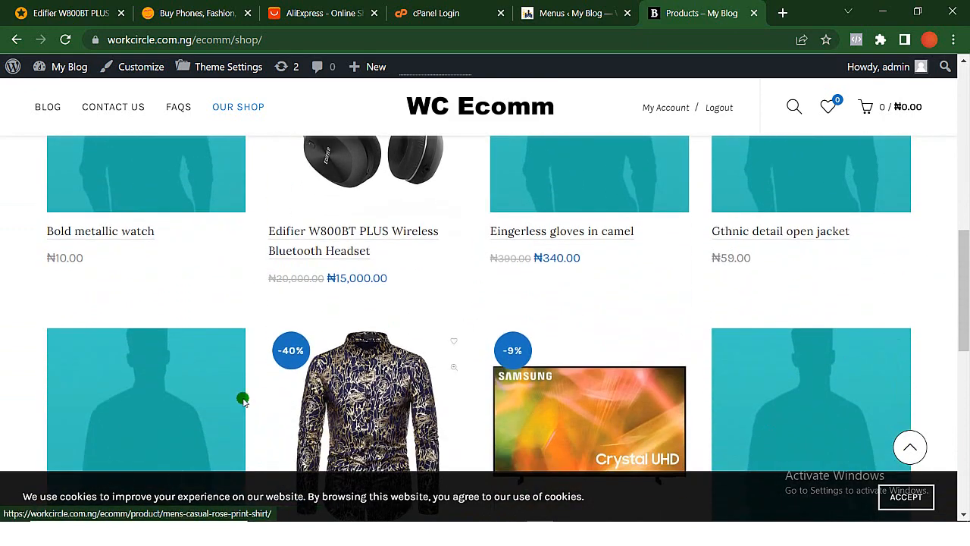
{"action": "scroll", "coordinate": [216, 392], "scroll_direction": "down", "scroll_amount": 3}
{"action": "scroll", "coordinate": [215, 393], "scroll_direction": "up", "scroll_amount": 1}
{"action": "scroll", "coordinate": [215, 392], "scroll_direction": "down", "scroll_amount": 1}
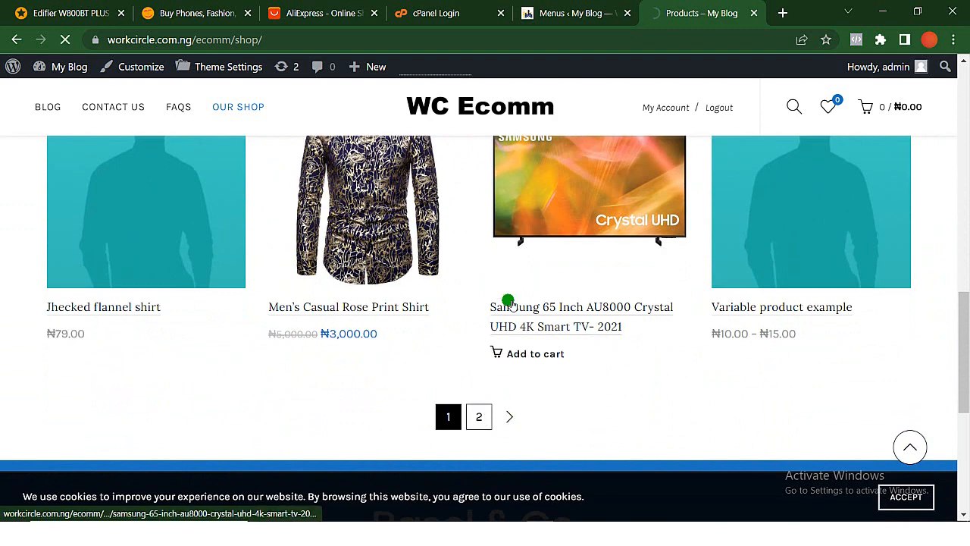
{"action": "scroll", "coordinate": [492, 397], "scroll_direction": "down", "scroll_amount": 4}
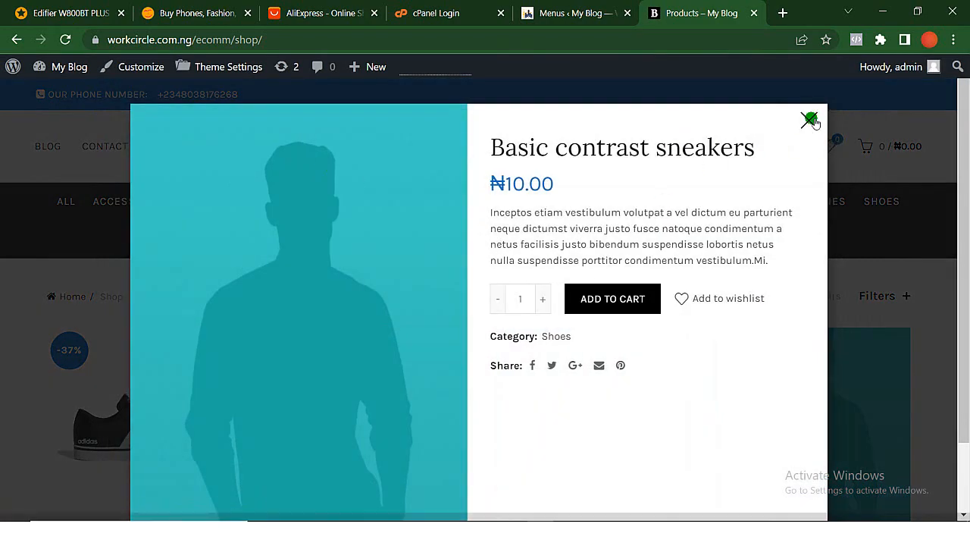
{"action": "left_click", "coordinate": [817, 115]}
- Return to the WordPress admin and open the list of all WooCommerce products, leaving the menu editor
{"action": "left_click", "coordinate": [575, 12]}
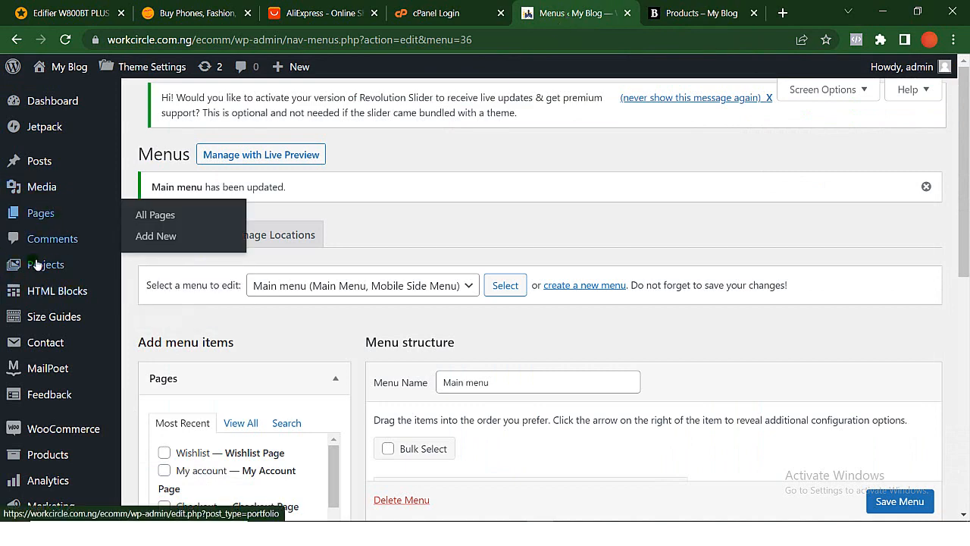
{"action": "scroll", "coordinate": [70, 357], "scroll_direction": "down", "scroll_amount": 2}
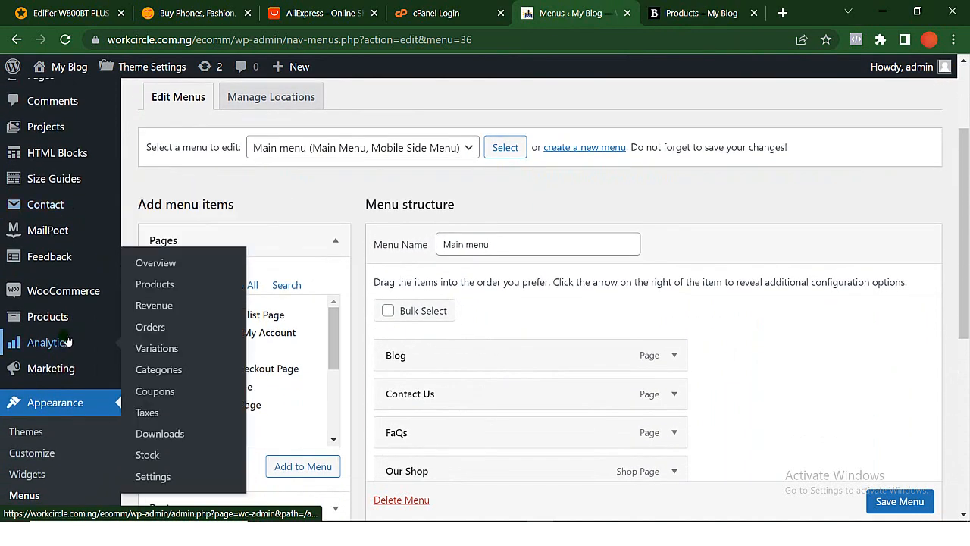
{"action": "left_click", "coordinate": [63, 322]}
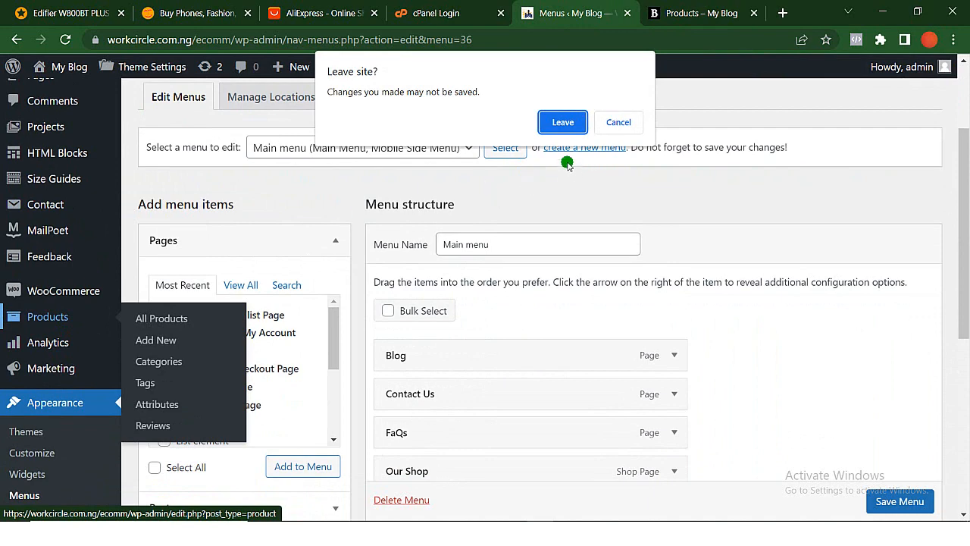
{"action": "left_click", "coordinate": [562, 124]}
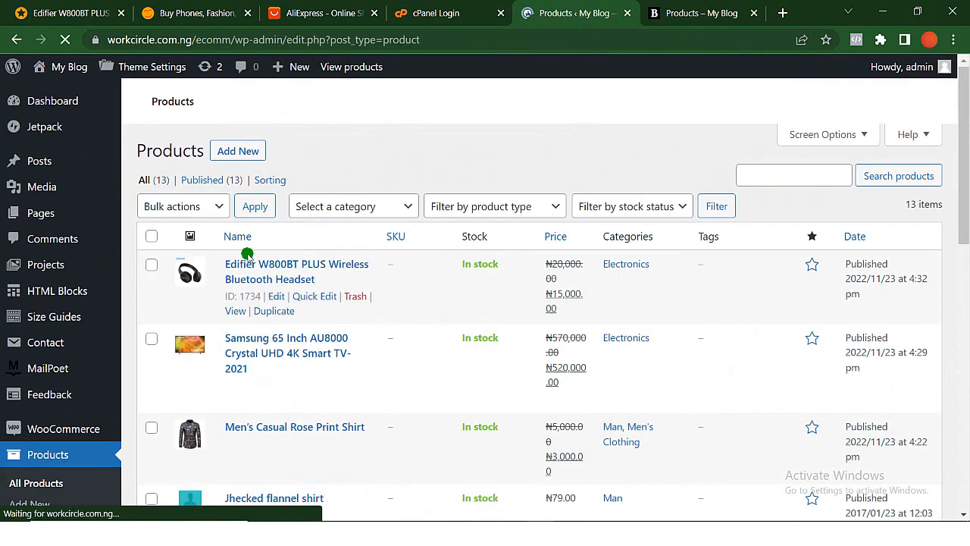
- Move all eight products with placeholder images, from Jhecked flannel shirt down to Variable product example, to the trash in bulk
{"action": "scroll", "coordinate": [174, 424], "scroll_direction": "down", "scroll_amount": 3}
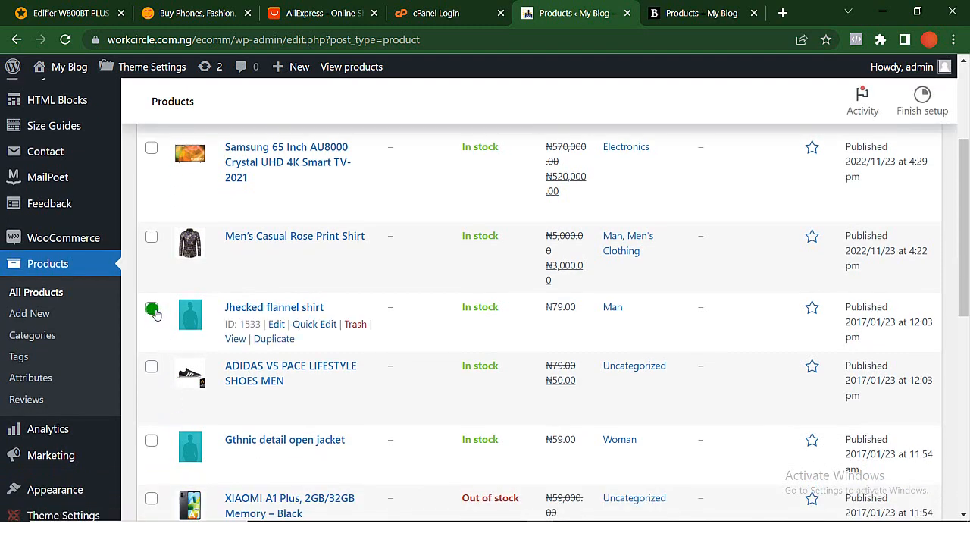
{"action": "left_click", "coordinate": [153, 310]}
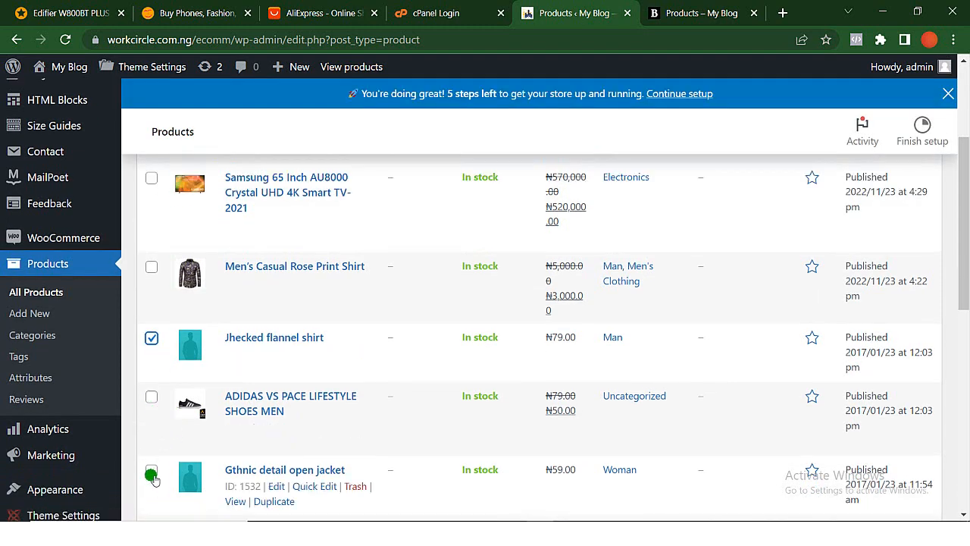
{"action": "left_click", "coordinate": [153, 470]}
{"action": "scroll", "coordinate": [151, 454], "scroll_direction": "down", "scroll_amount": 3}
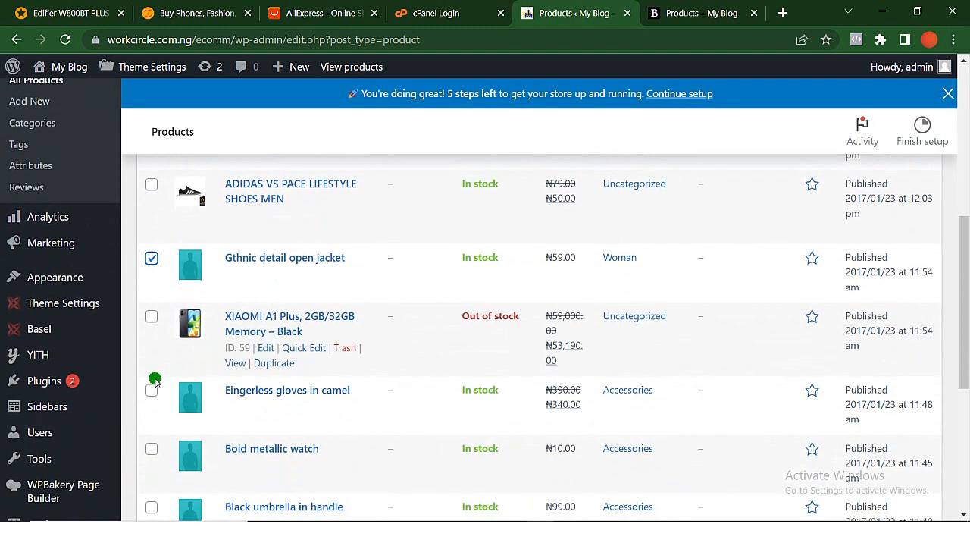
{"action": "left_click", "coordinate": [152, 448]}
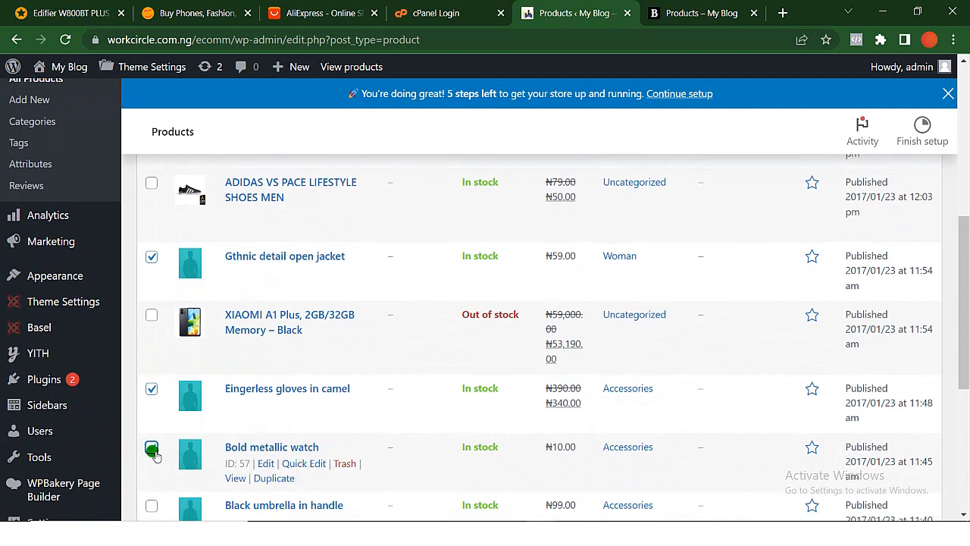
{"action": "scroll", "coordinate": [151, 448], "scroll_direction": "down", "scroll_amount": 3}
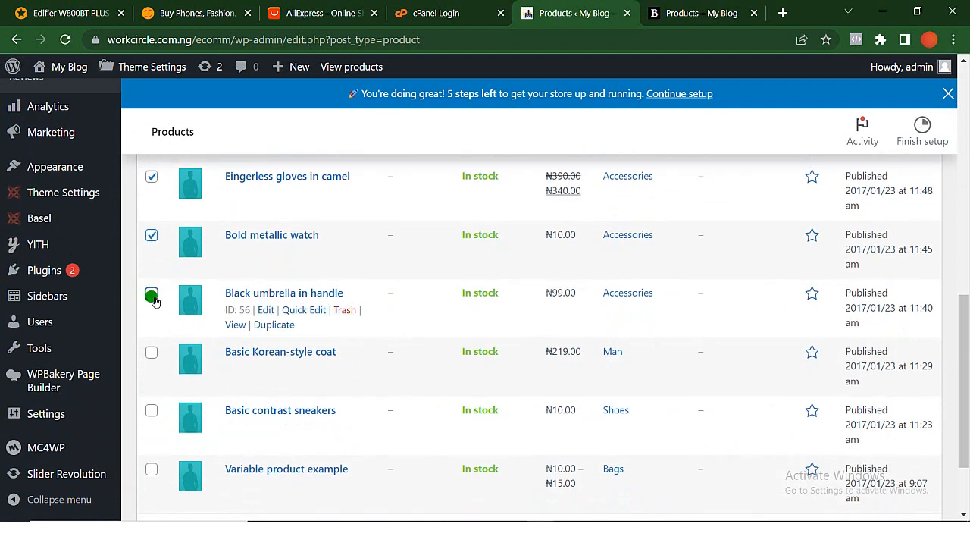
{"action": "left_click", "coordinate": [152, 354]}
{"action": "left_click", "coordinate": [151, 410]}
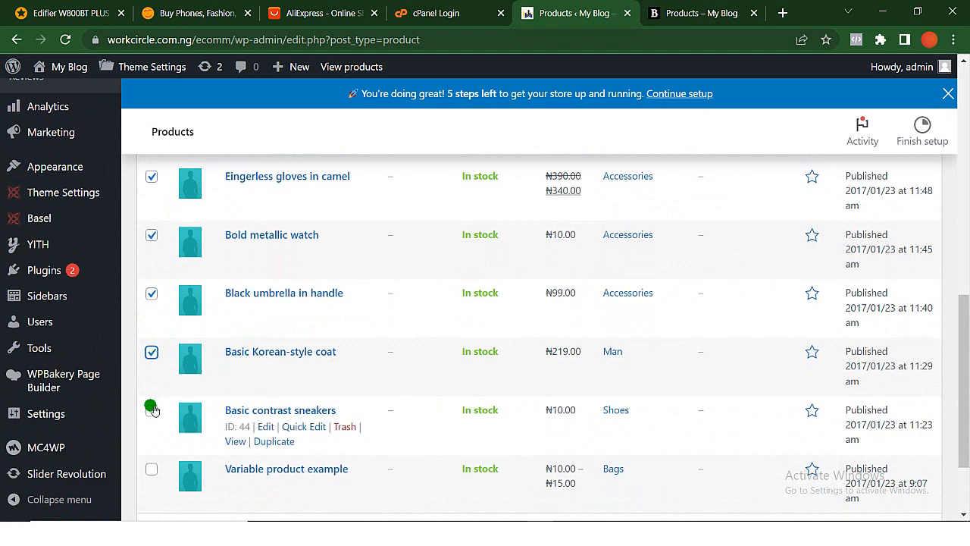
{"action": "left_click", "coordinate": [152, 470]}
{"action": "scroll", "coordinate": [153, 472], "scroll_direction": "down", "scroll_amount": 3}
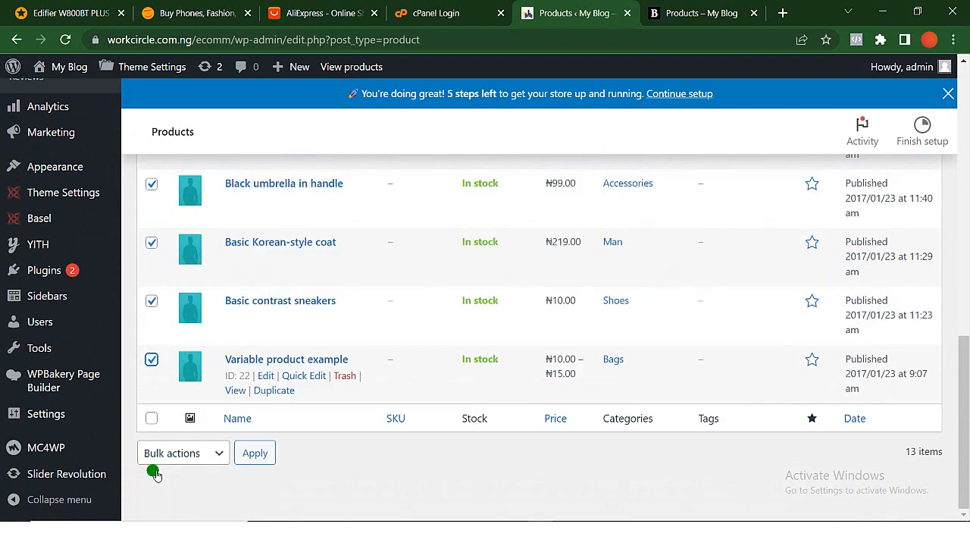
{"action": "left_click", "coordinate": [221, 454]}
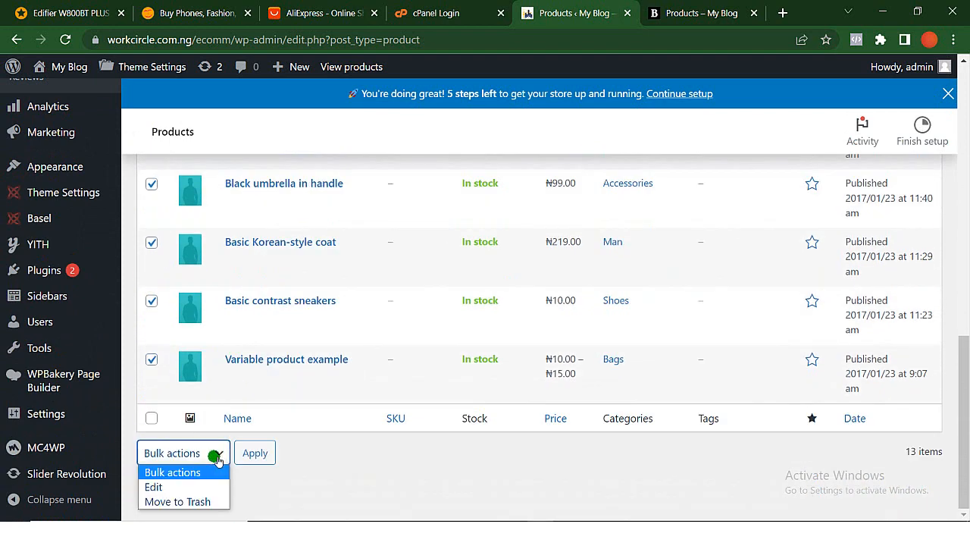
{"action": "left_click", "coordinate": [212, 502]}
{"action": "left_click", "coordinate": [265, 456]}
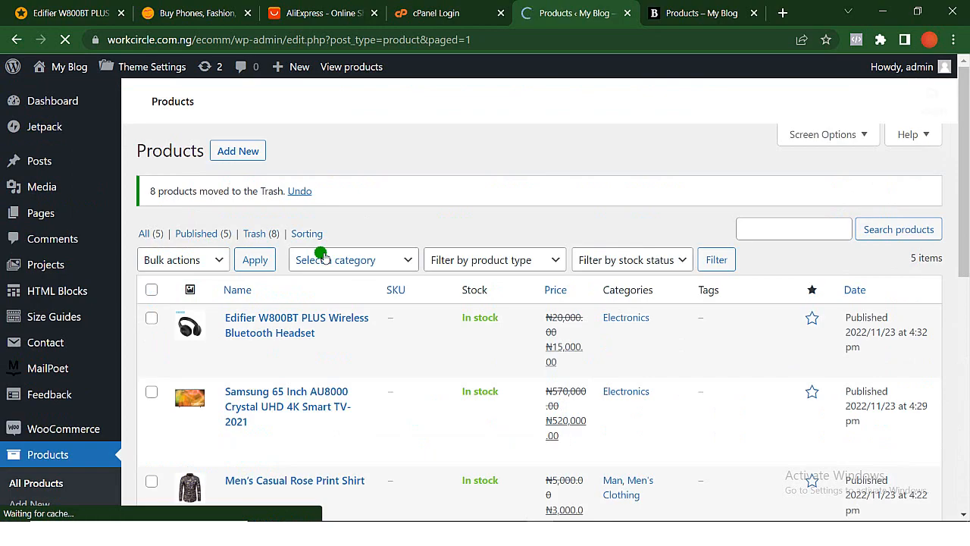
- Review the remaining products in the admin list and on the reloaded storefront shop page
{"action": "scroll", "coordinate": [322, 256], "scroll_direction": "down", "scroll_amount": 5}
{"action": "scroll", "coordinate": [322, 256], "scroll_direction": "up", "scroll_amount": 3}
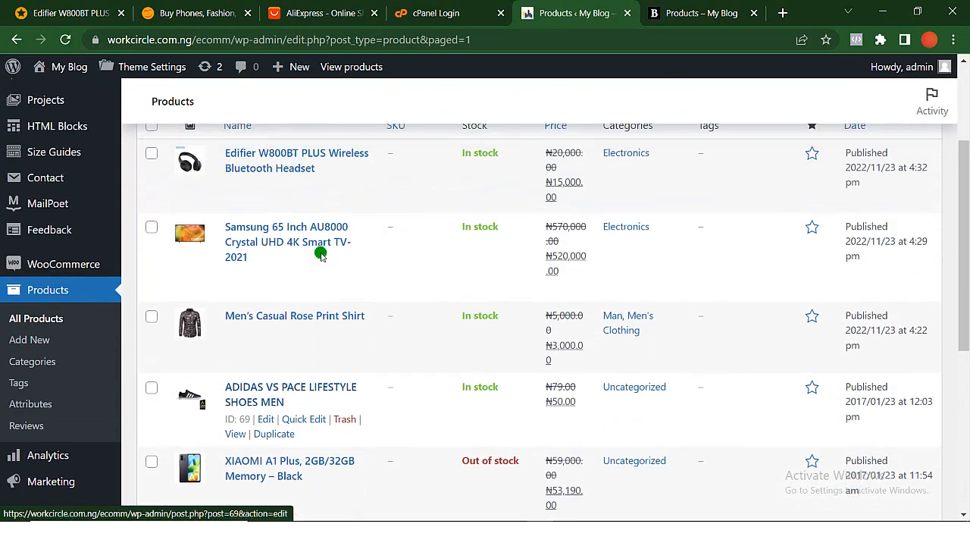
{"action": "scroll", "coordinate": [322, 255], "scroll_direction": "up", "scroll_amount": 1}
{"action": "scroll", "coordinate": [322, 255], "scroll_direction": "down", "scroll_amount": 1}
{"action": "scroll", "coordinate": [322, 255], "scroll_direction": "up", "scroll_amount": 3}
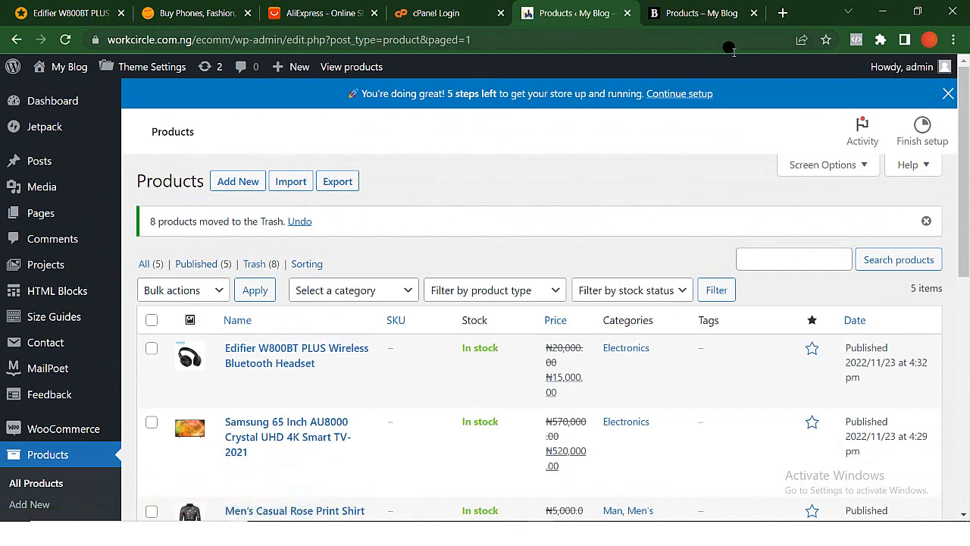
{"action": "left_click", "coordinate": [720, 15]}
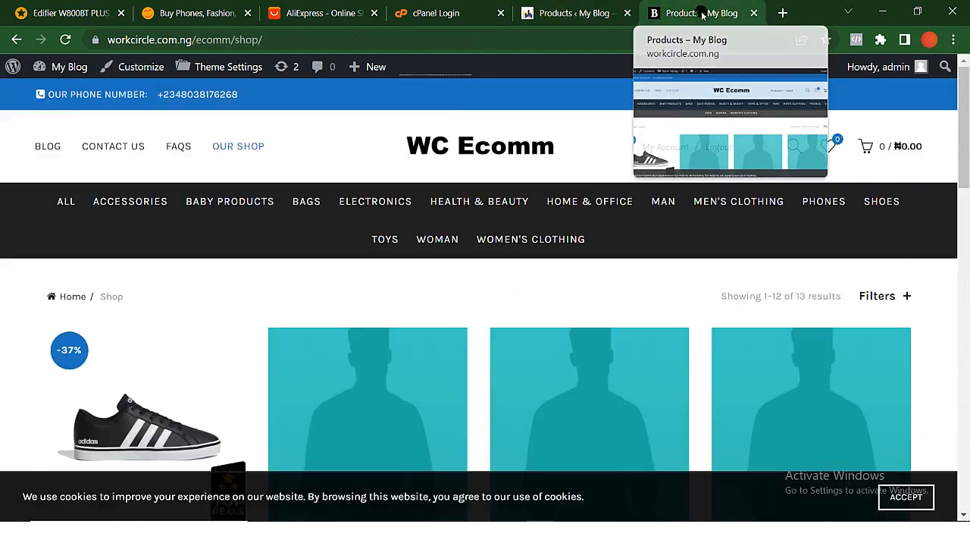
{"action": "left_click", "coordinate": [66, 41]}
{"action": "scroll", "coordinate": [290, 351], "scroll_direction": "down", "scroll_amount": 3}
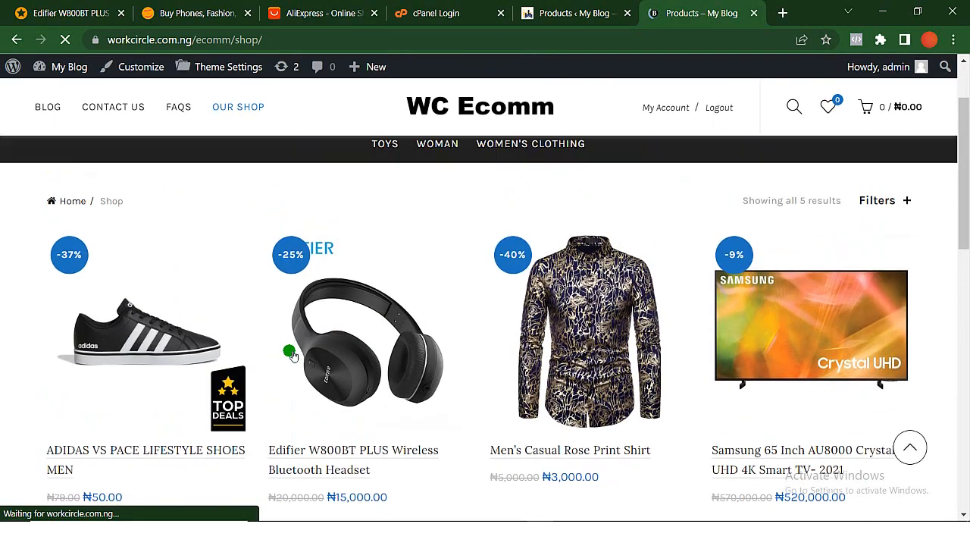
{"action": "scroll", "coordinate": [291, 352], "scroll_direction": "down", "scroll_amount": 4}
{"action": "scroll", "coordinate": [290, 352], "scroll_direction": "up", "scroll_amount": 4}
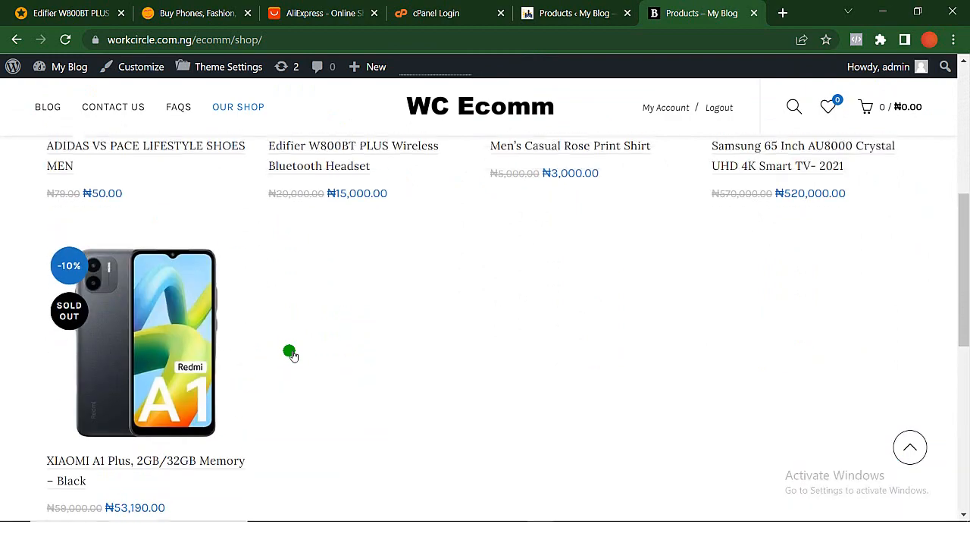
{"action": "scroll", "coordinate": [290, 351], "scroll_direction": "down", "scroll_amount": 1}
{"action": "scroll", "coordinate": [290, 351], "scroll_direction": "up", "scroll_amount": 1}
{"action": "scroll", "coordinate": [347, 334], "scroll_direction": "down", "scroll_amount": 2}
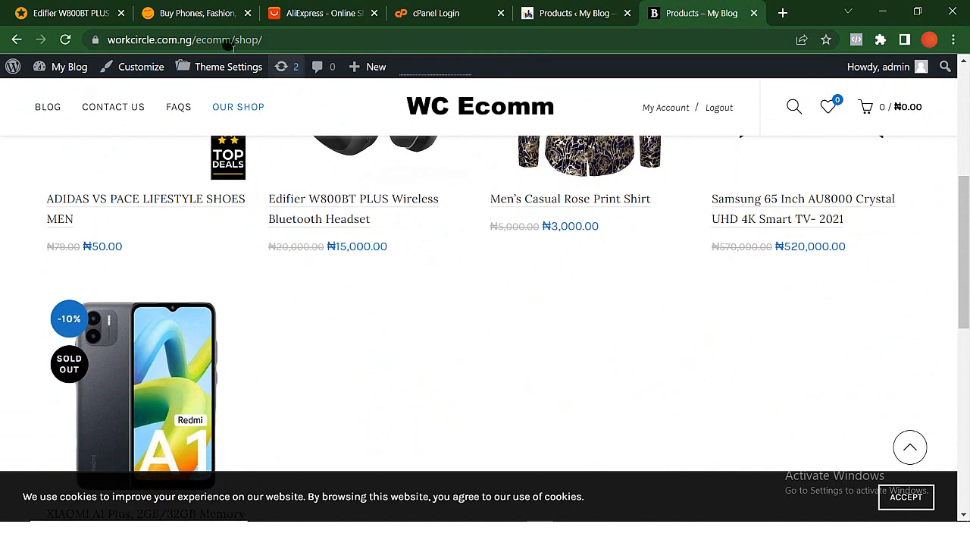
- Return to the storefront shop page and examine the product listing with the added Cloves Seed and WEYON speaker products
{"action": "left_click", "coordinate": [88, 19]}
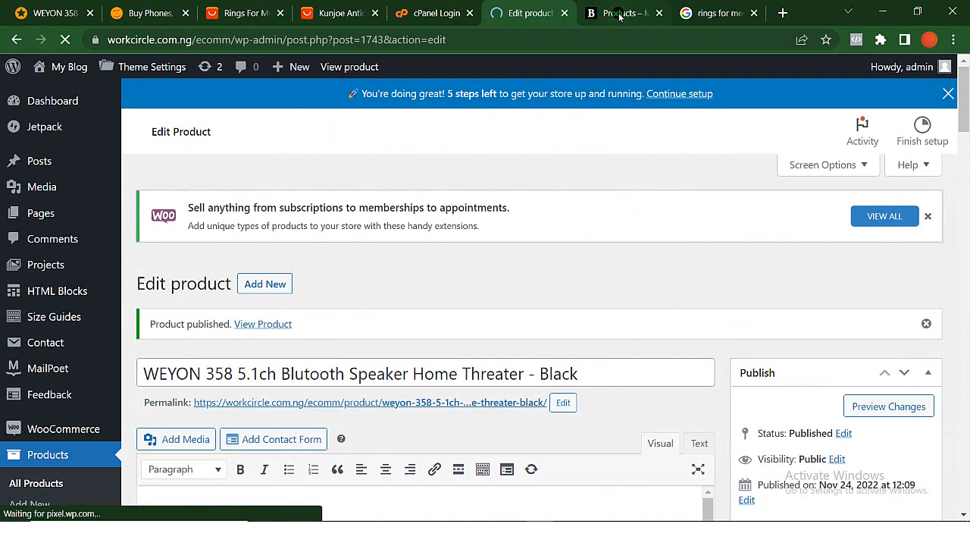
{"action": "left_click", "coordinate": [620, 16]}
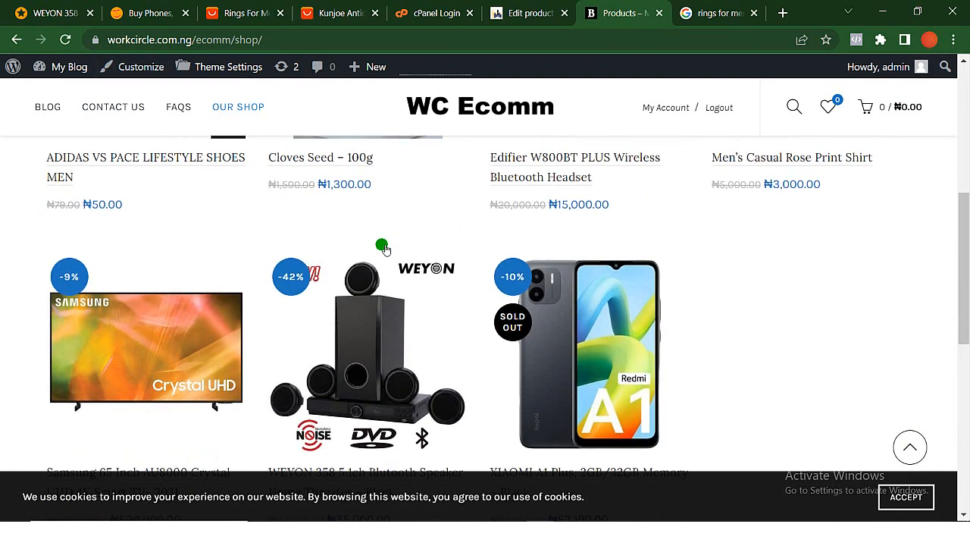
{"action": "scroll", "coordinate": [384, 249], "scroll_direction": "up", "scroll_amount": 2}
{"action": "scroll", "coordinate": [384, 248], "scroll_direction": "down", "scroll_amount": 3}
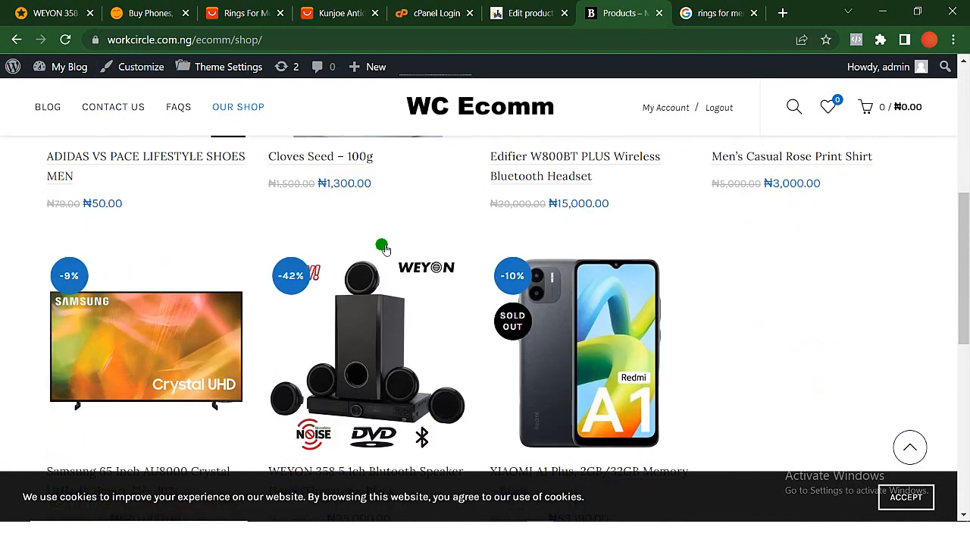
{"action": "scroll", "coordinate": [384, 248], "scroll_direction": "up", "scroll_amount": 4}
{"action": "scroll", "coordinate": [385, 249], "scroll_direction": "down", "scroll_amount": 1}
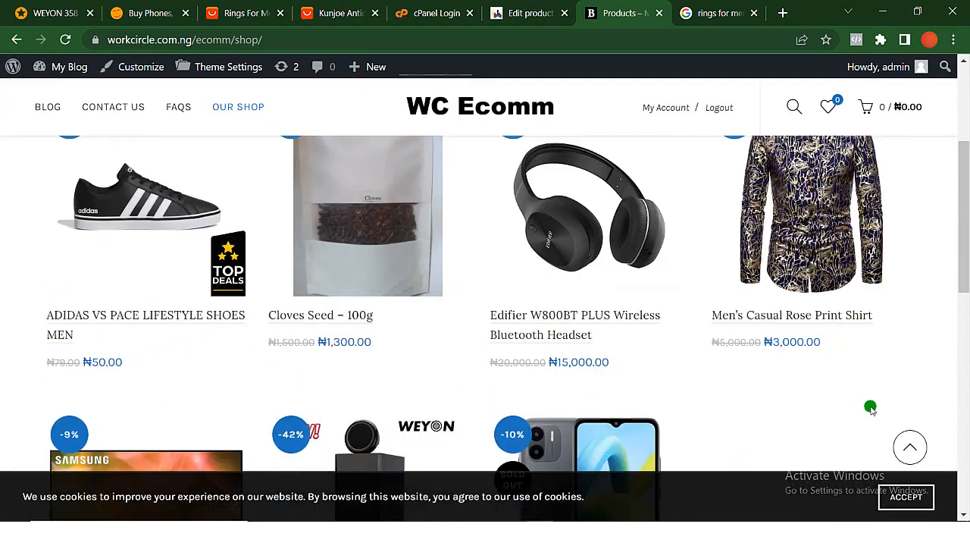
{"action": "scroll", "coordinate": [867, 424], "scroll_direction": "down", "scroll_amount": 2}
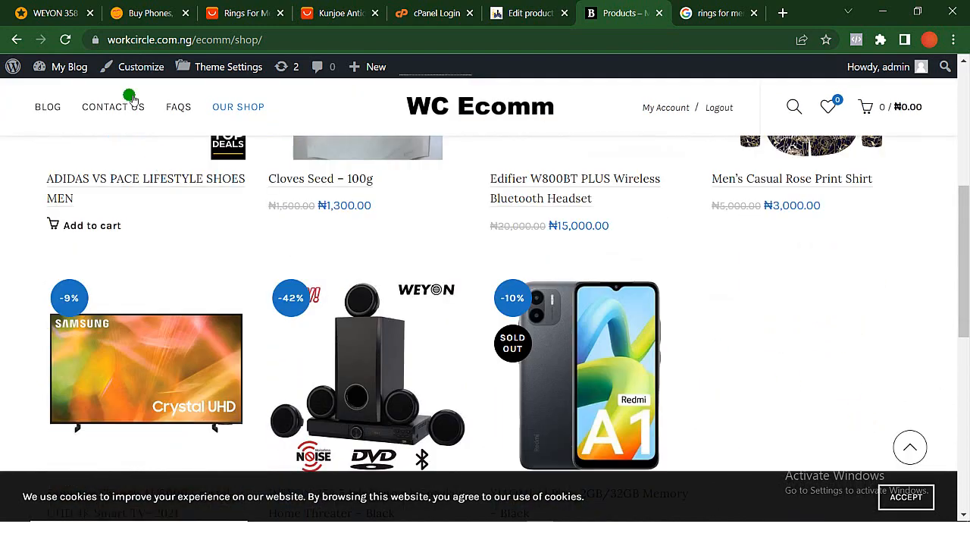
- Open the Men's Casual Rose Print Shirt product page and look through its description and specifications
{"action": "scroll", "coordinate": [769, 321], "scroll_direction": "up", "scroll_amount": 1}
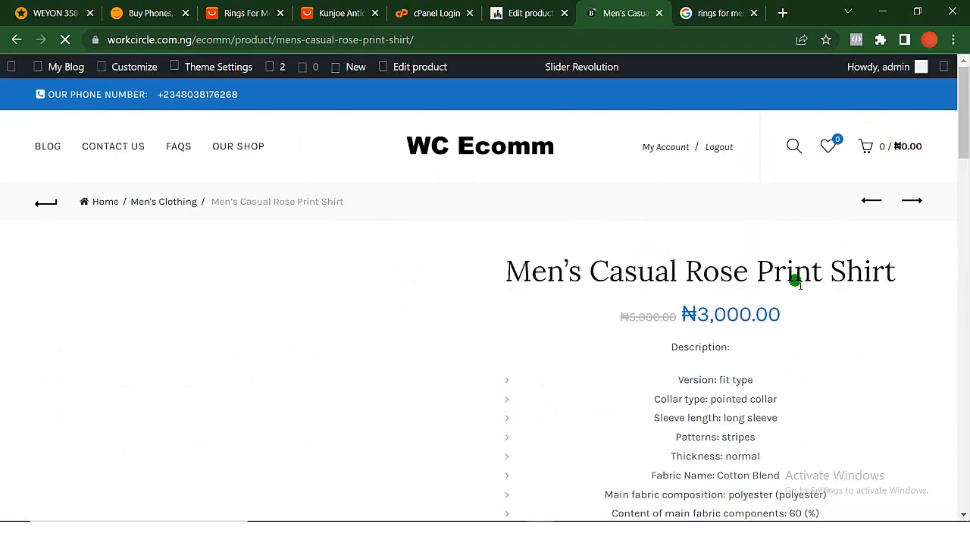
{"action": "scroll", "coordinate": [505, 407], "scroll_direction": "down", "scroll_amount": 3}
{"action": "scroll", "coordinate": [505, 407], "scroll_direction": "down", "scroll_amount": 10}
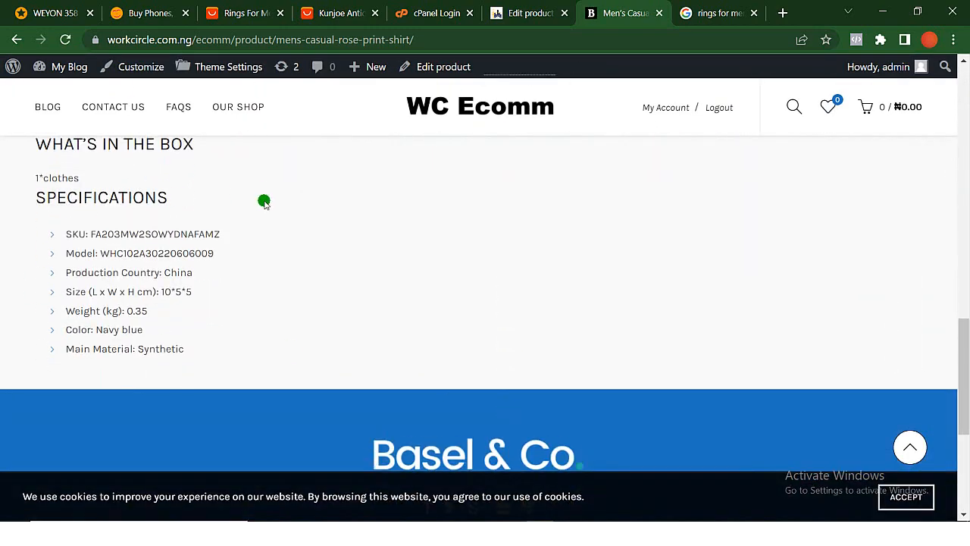
{"action": "scroll", "coordinate": [265, 202], "scroll_direction": "up", "scroll_amount": 4}
{"action": "scroll", "coordinate": [264, 201], "scroll_direction": "down", "scroll_amount": 3}
{"action": "scroll", "coordinate": [264, 202], "scroll_direction": "down", "scroll_amount": 1}
{"action": "scroll", "coordinate": [263, 202], "scroll_direction": "up", "scroll_amount": 5}
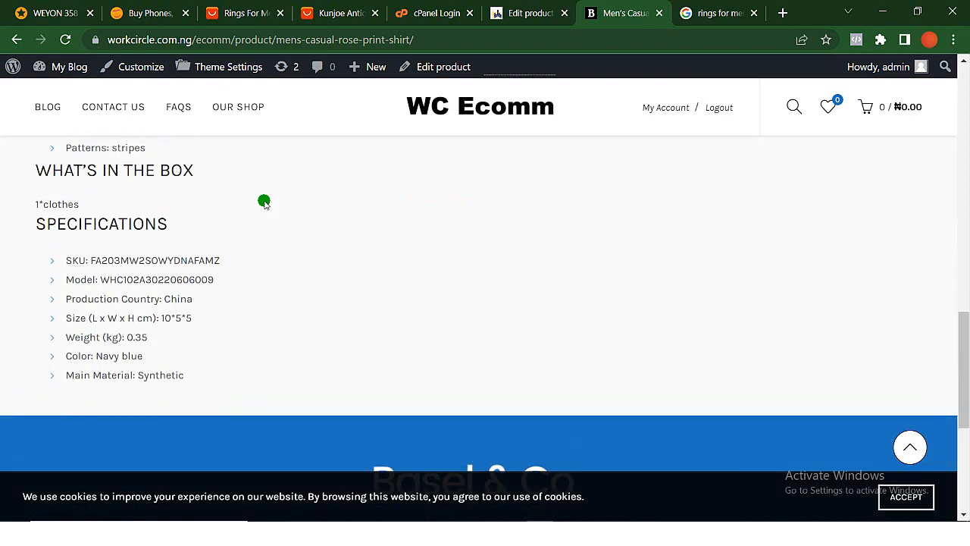
{"action": "scroll", "coordinate": [263, 202], "scroll_direction": "up", "scroll_amount": 6}
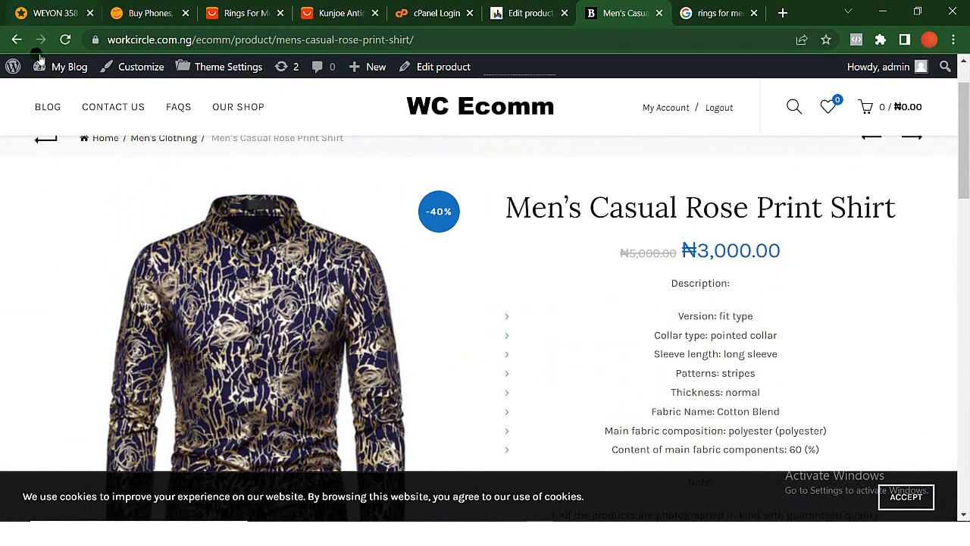
- Return to the shop page, add the Men's Casual Rose Print Shirt to the cart and dismiss the cart overview
{"action": "left_click", "coordinate": [15, 40]}
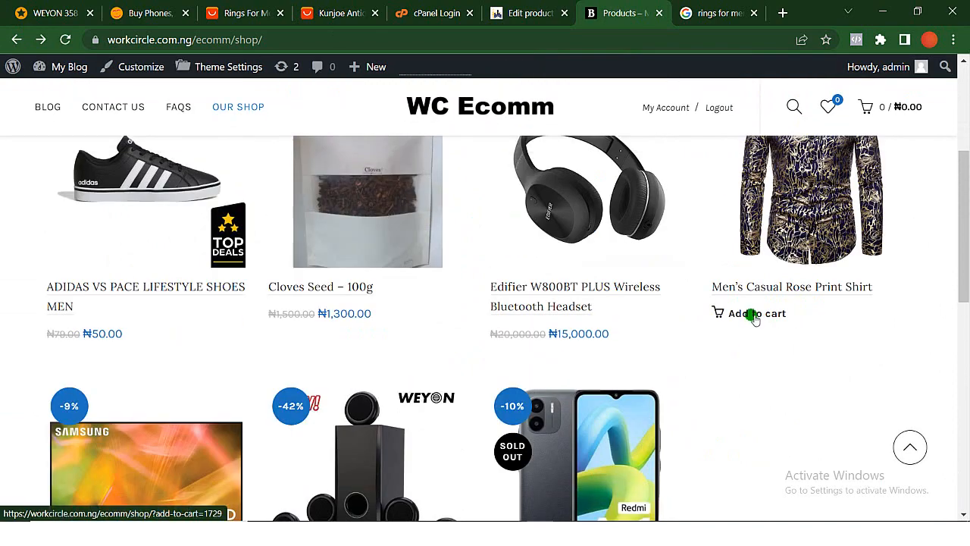
{"action": "left_click", "coordinate": [754, 317]}
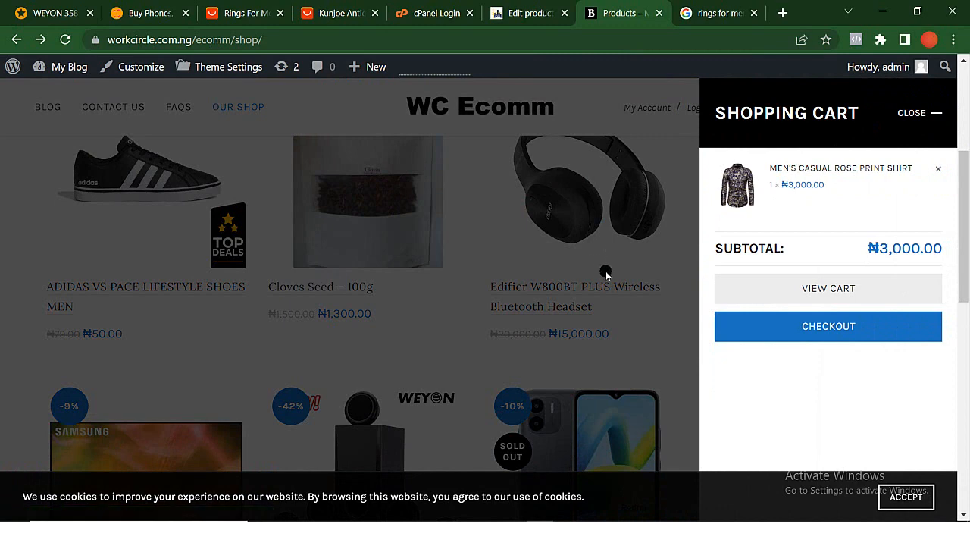
{"action": "left_click", "coordinate": [697, 368]}
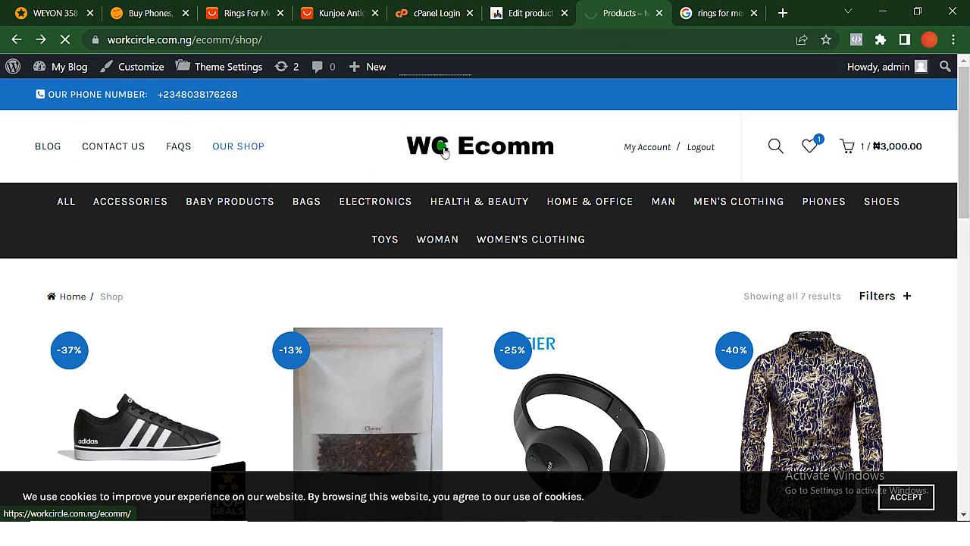
- Open the store homepage and look through its slider, promo banners and tabbed product sections
{"action": "scroll", "coordinate": [535, 303], "scroll_direction": "down", "scroll_amount": 5}
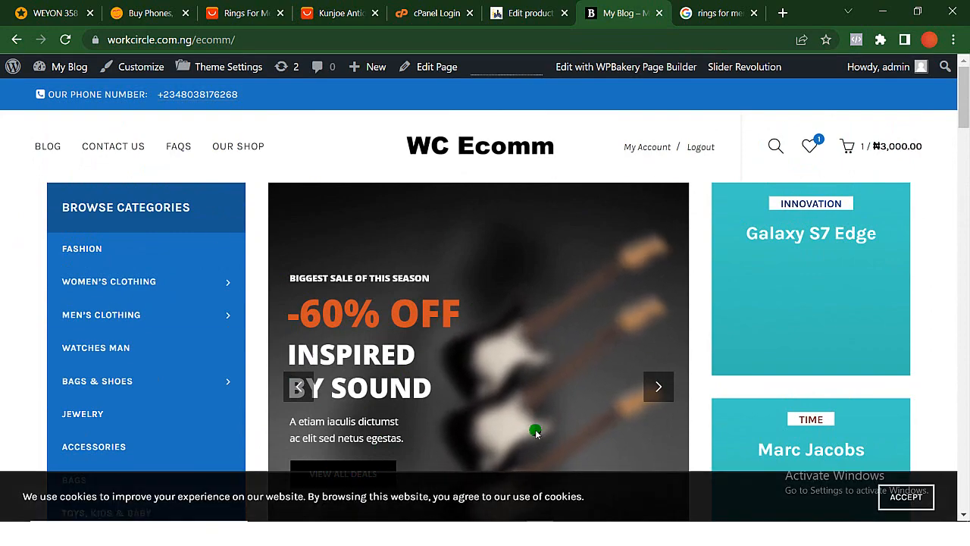
{"action": "scroll", "coordinate": [613, 319], "scroll_direction": "down", "scroll_amount": 8}
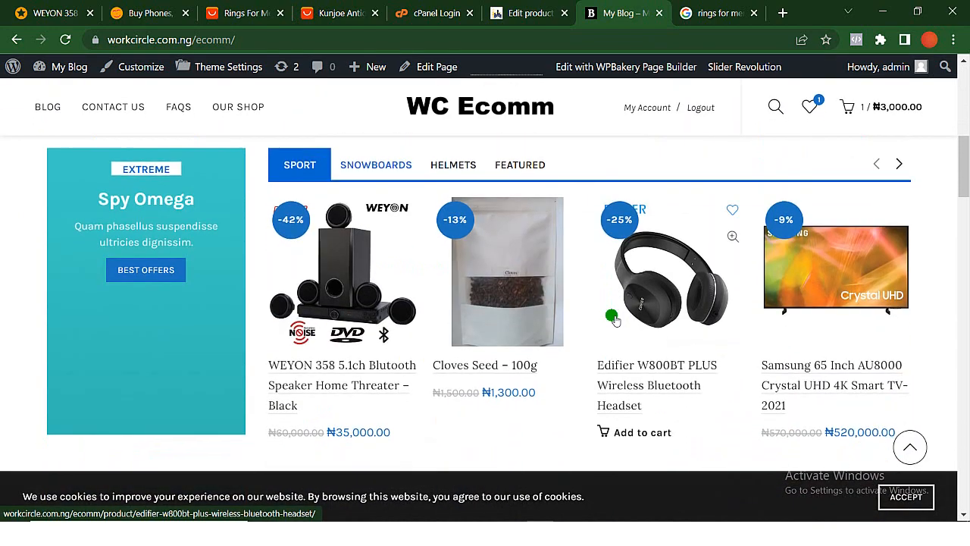
{"action": "scroll", "coordinate": [614, 319], "scroll_direction": "up", "scroll_amount": 2}
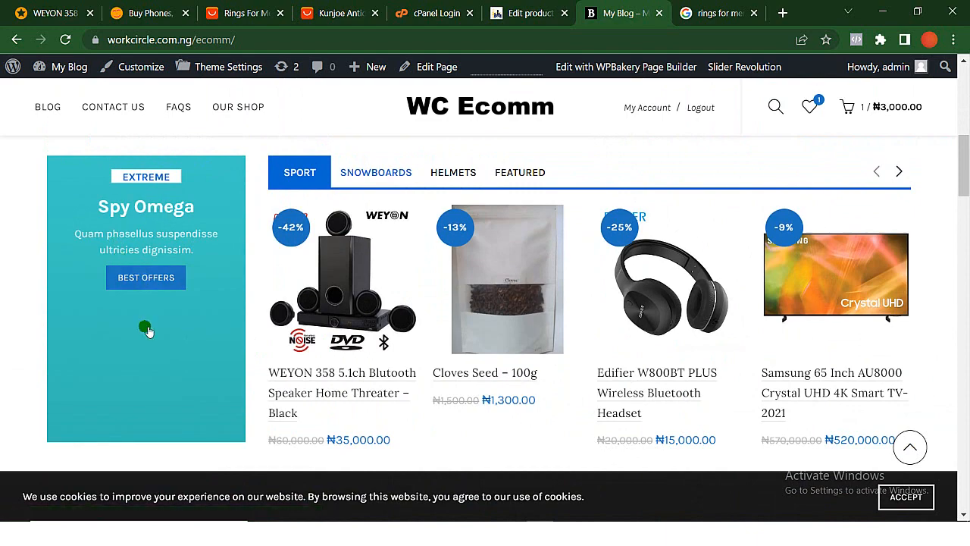
{"action": "scroll", "coordinate": [144, 376], "scroll_direction": "down", "scroll_amount": 2}
{"action": "scroll", "coordinate": [144, 377], "scroll_direction": "down", "scroll_amount": 1}
{"action": "scroll", "coordinate": [145, 368], "scroll_direction": "down", "scroll_amount": 2}
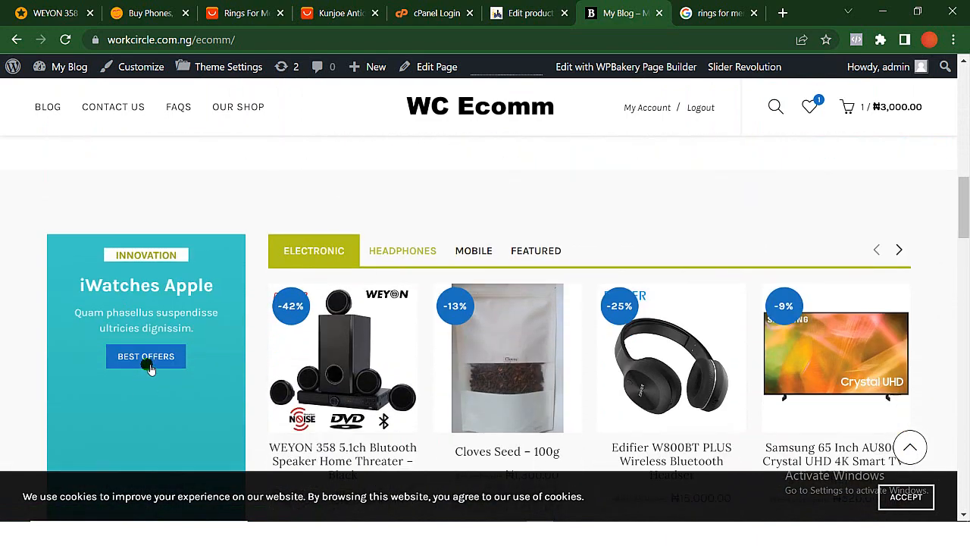
- Open the homepage for frontend editing with WPBakery Page Builder
{"action": "scroll", "coordinate": [535, 229], "scroll_direction": "up", "scroll_amount": 10}
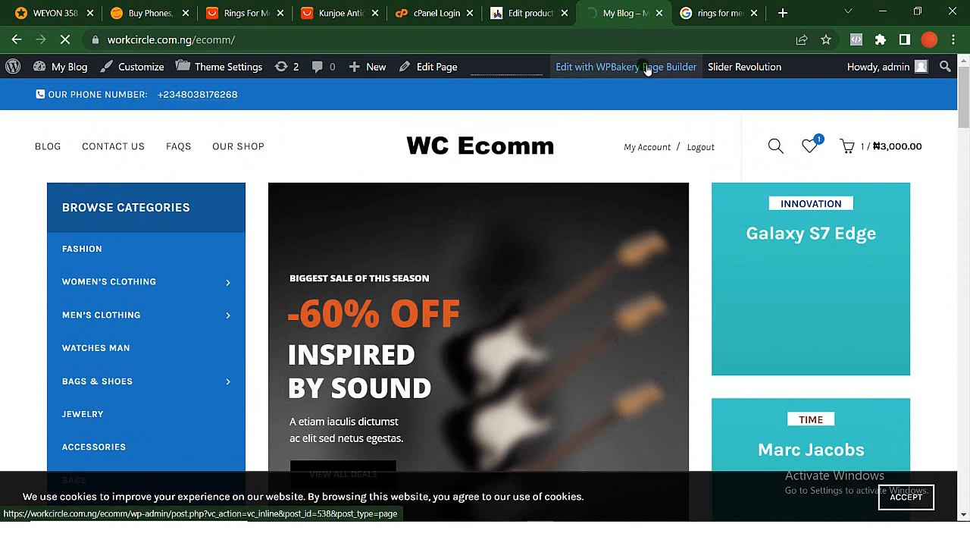
{"action": "scroll", "coordinate": [726, 420], "scroll_direction": "down", "scroll_amount": 1}
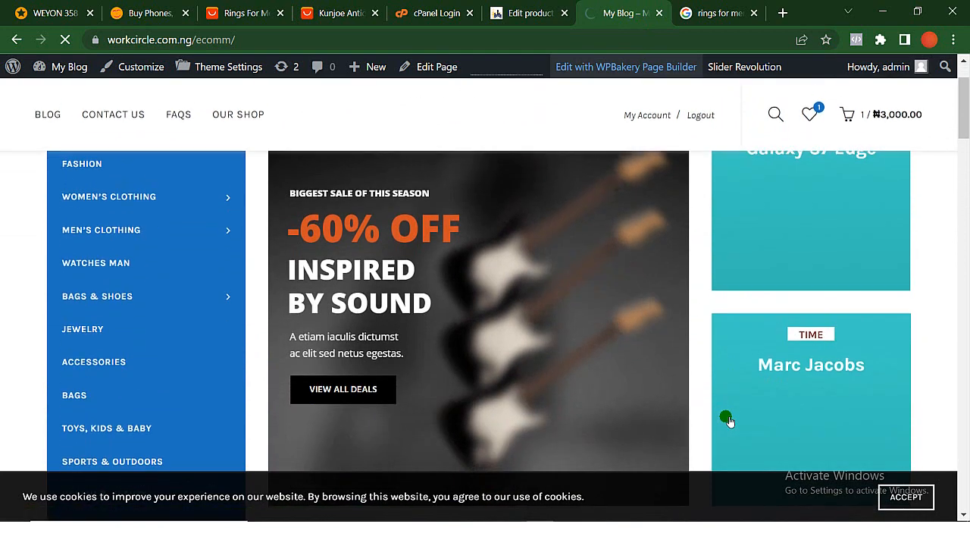
{"action": "scroll", "coordinate": [726, 420], "scroll_direction": "up", "scroll_amount": 1}
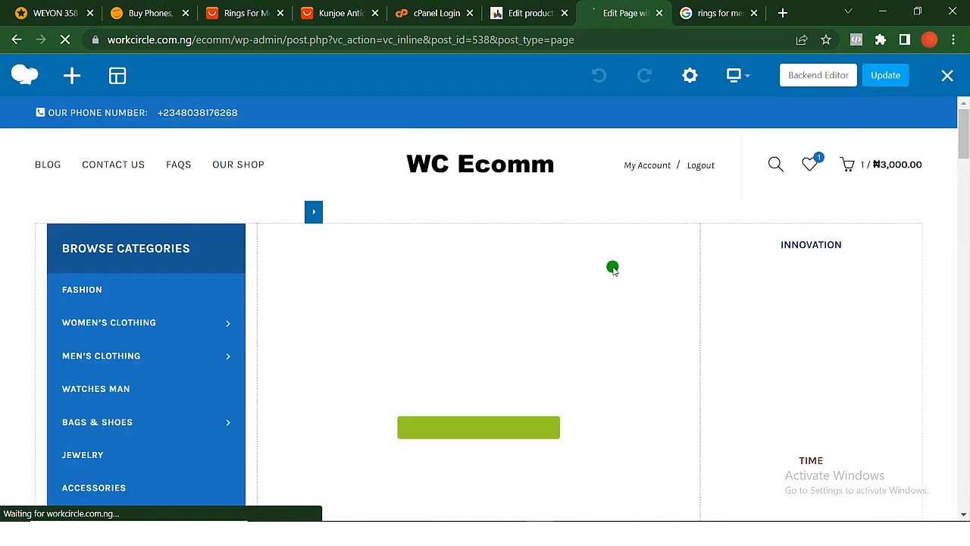
{"action": "scroll", "coordinate": [524, 360], "scroll_direction": "down", "scroll_amount": 2}
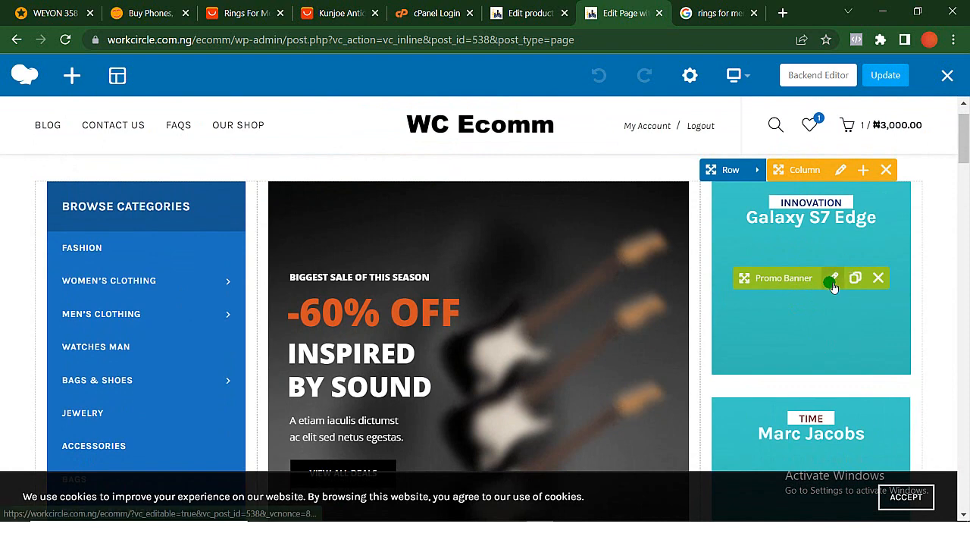
{"action": "left_click", "coordinate": [831, 281]}
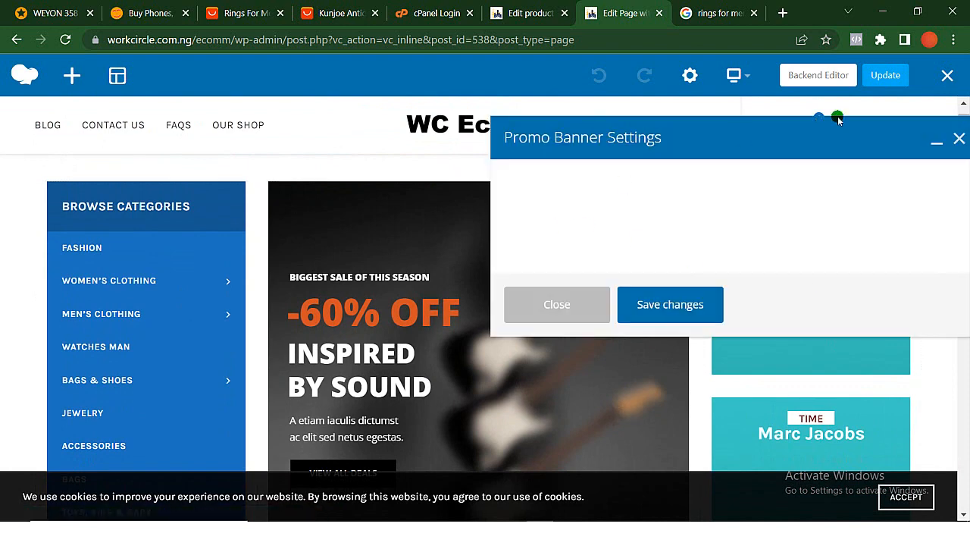
{"action": "left_click", "coordinate": [960, 141]}
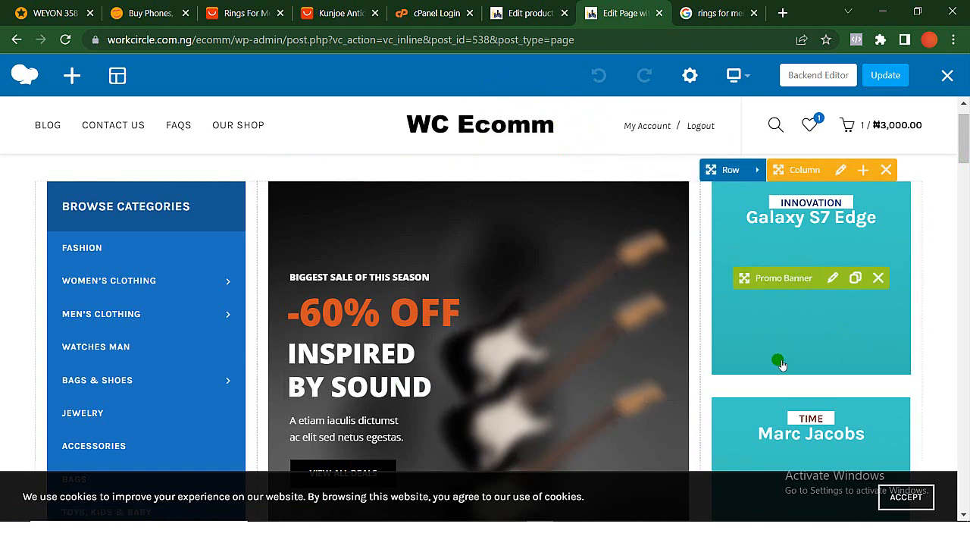
{"action": "scroll", "coordinate": [781, 364], "scroll_direction": "down", "scroll_amount": 1}
{"action": "scroll", "coordinate": [780, 362], "scroll_direction": "up", "scroll_amount": 2}
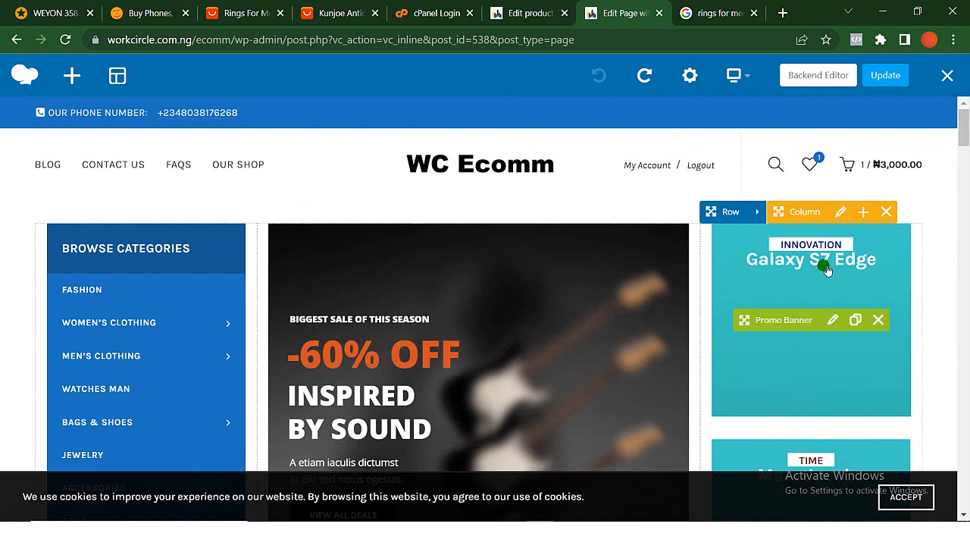
- Open the settings of the Galaxy S7 Edge promo banner and move the dialog clear of the banner
{"action": "left_click", "coordinate": [835, 323]}
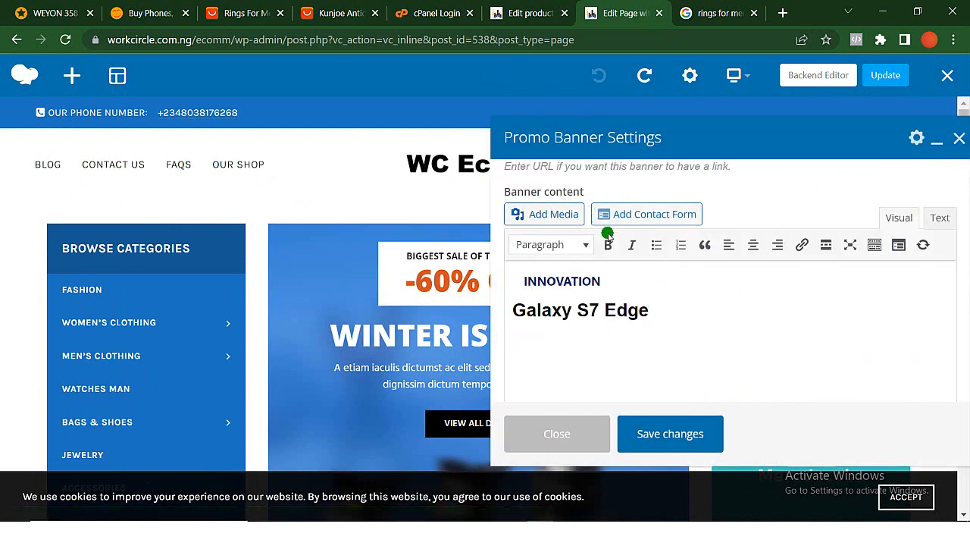
{"action": "scroll", "coordinate": [654, 276], "scroll_direction": "up", "scroll_amount": 1}
{"action": "scroll", "coordinate": [651, 275], "scroll_direction": "down", "scroll_amount": 2}
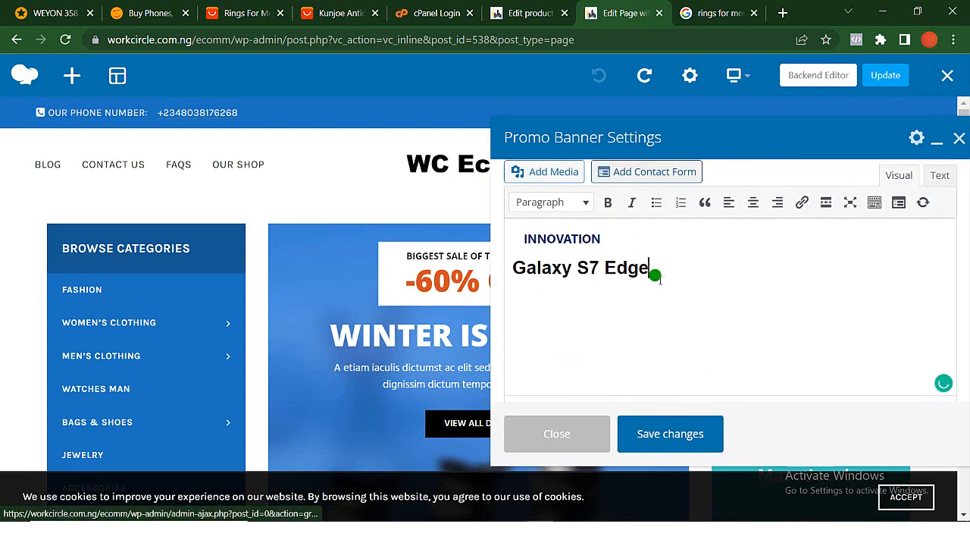
{"action": "left_click_drag", "start_coordinate": [757, 141], "coordinate": [390, 180]}
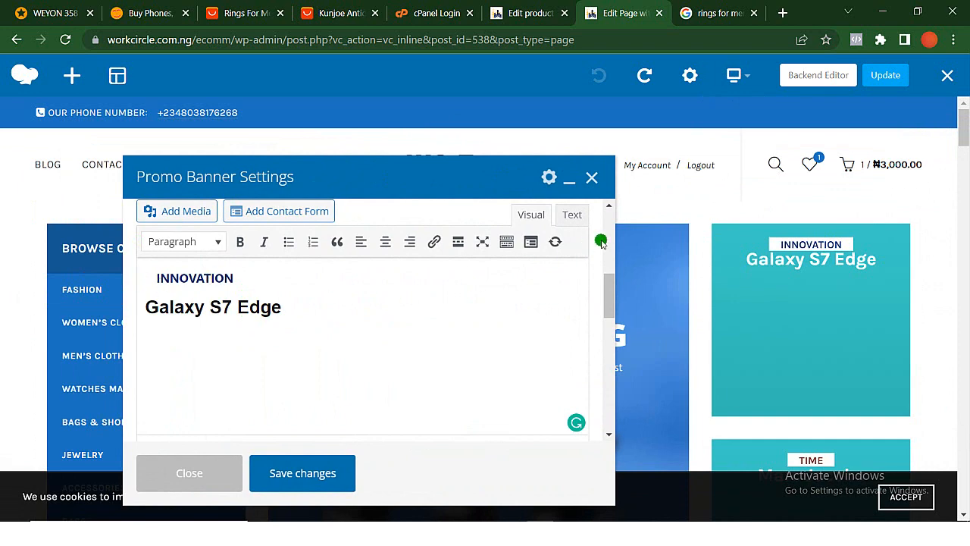
- Replace the "Galaxy S7 Edge" heading in the banner content with the text "Discount Sale For VIP Shoppers"
{"action": "scroll", "coordinate": [295, 316], "scroll_direction": "up", "scroll_amount": 1}
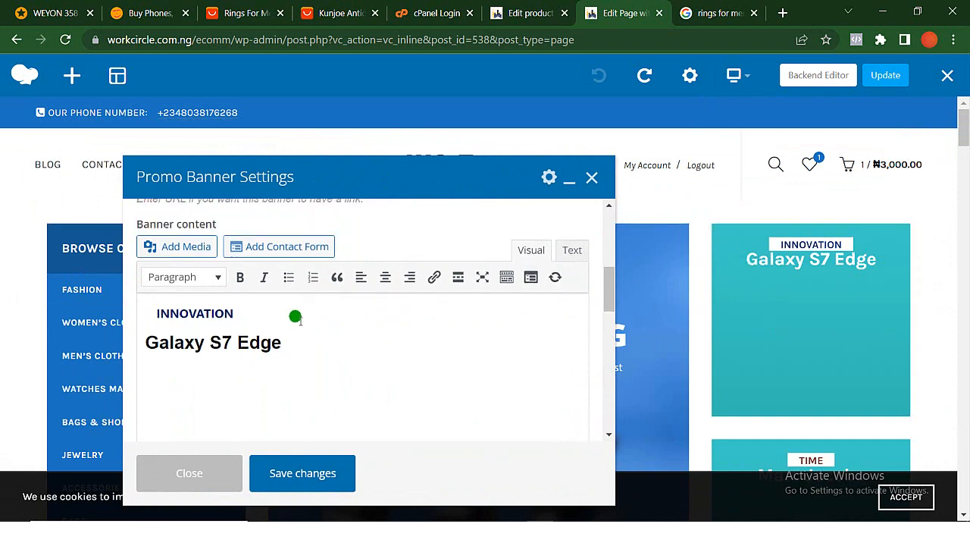
{"action": "scroll", "coordinate": [296, 316], "scroll_direction": "up", "scroll_amount": 3}
{"action": "scroll", "coordinate": [295, 316], "scroll_direction": "down", "scroll_amount": 3}
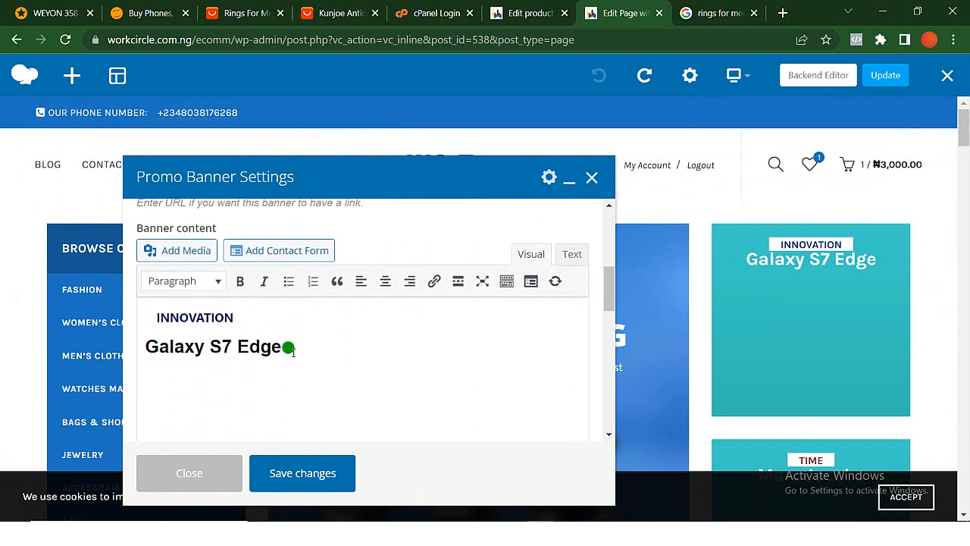
{"action": "left_click_drag", "start_coordinate": [286, 351], "coordinate": [150, 344]}
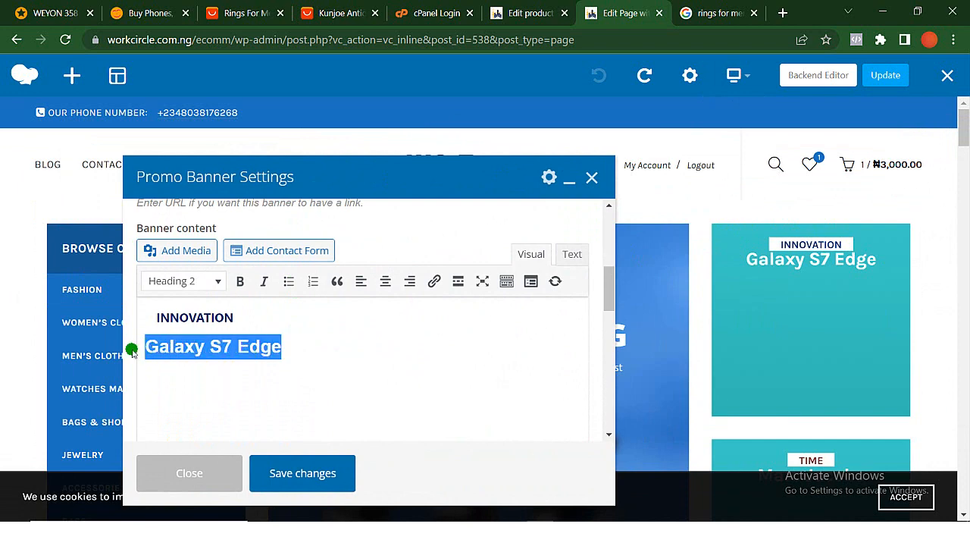
{"action": "key", "text": "BackSpace"}
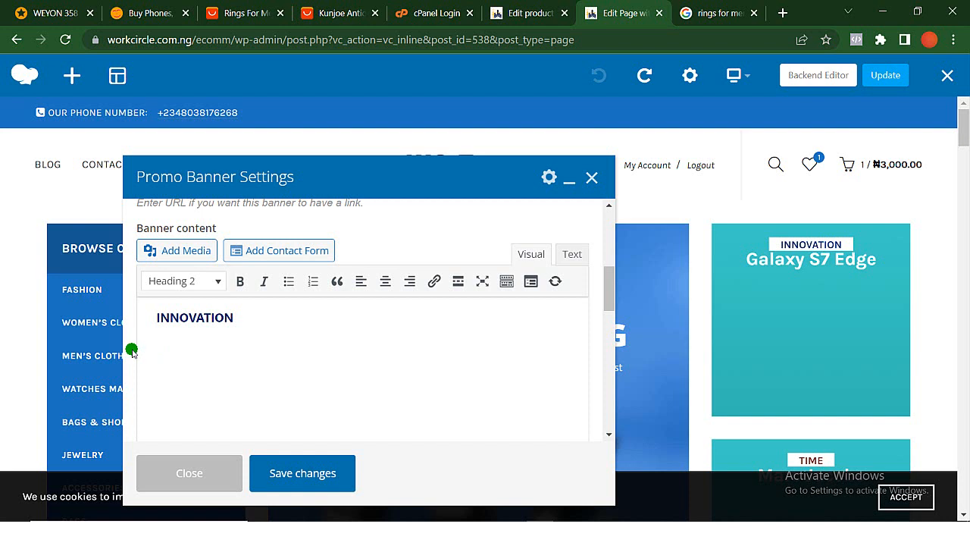
{"action": "key", "text": "Return"}
{"action": "type", "text": "Discount Sale For VIP Shoppers"}
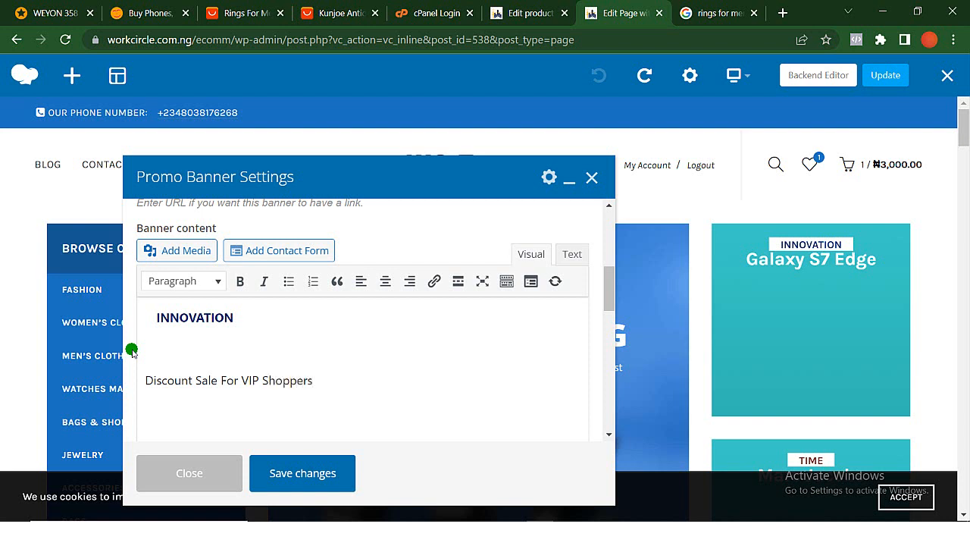
- Examine the promo banner's alignment, hover effect, content style, color scheme and link settings
{"action": "scroll", "coordinate": [131, 350], "scroll_direction": "down", "scroll_amount": 3}
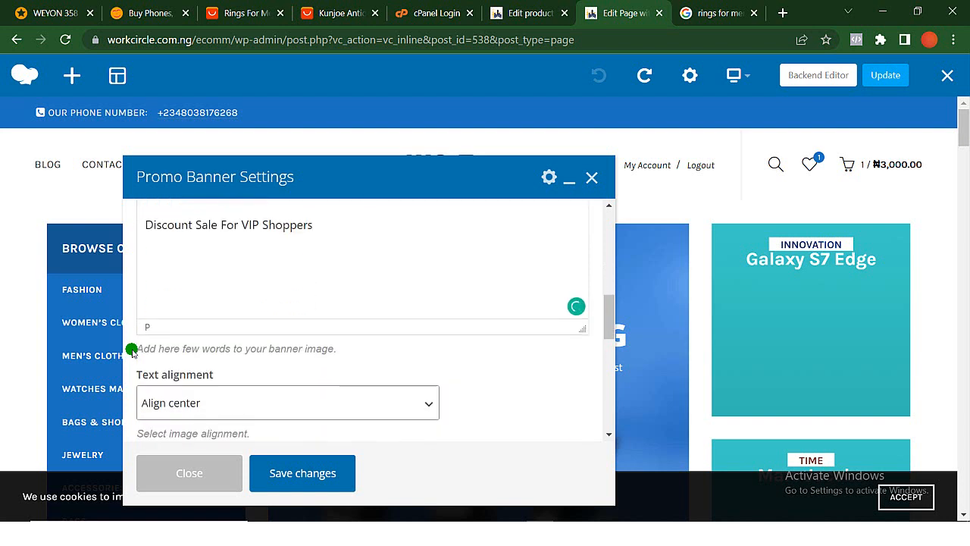
{"action": "scroll", "coordinate": [131, 350], "scroll_direction": "down", "scroll_amount": 1}
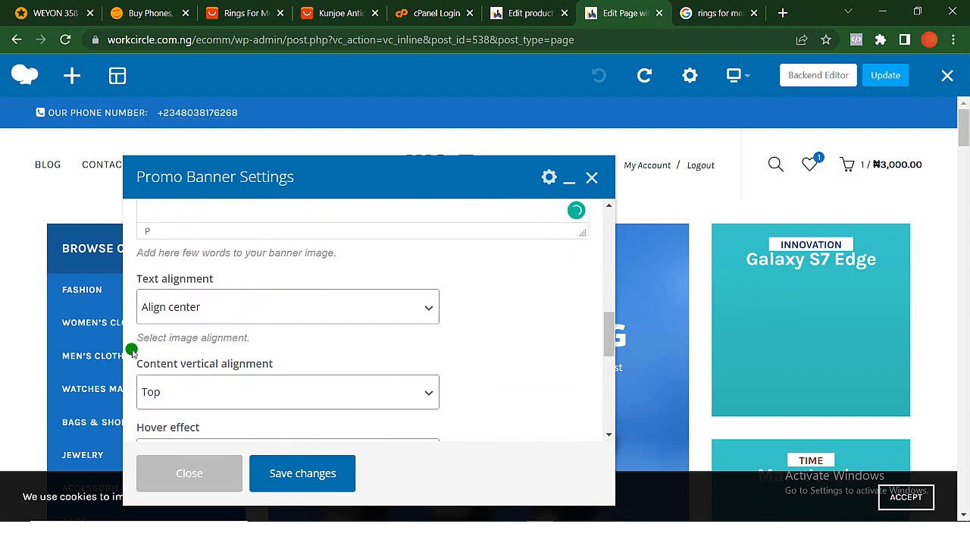
{"action": "scroll", "coordinate": [131, 351], "scroll_direction": "up", "scroll_amount": 4}
{"action": "scroll", "coordinate": [132, 350], "scroll_direction": "down", "scroll_amount": 6}
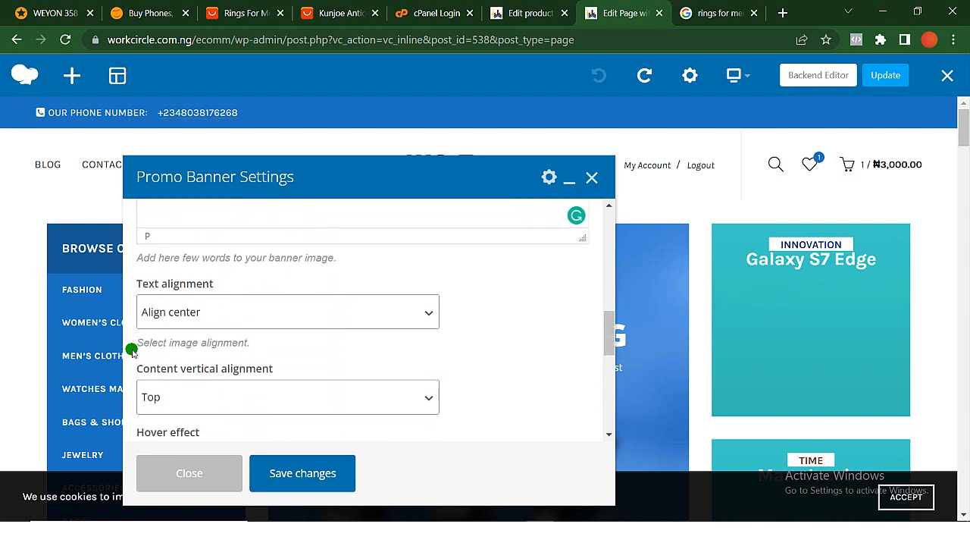
{"action": "scroll", "coordinate": [131, 351], "scroll_direction": "down", "scroll_amount": 5}
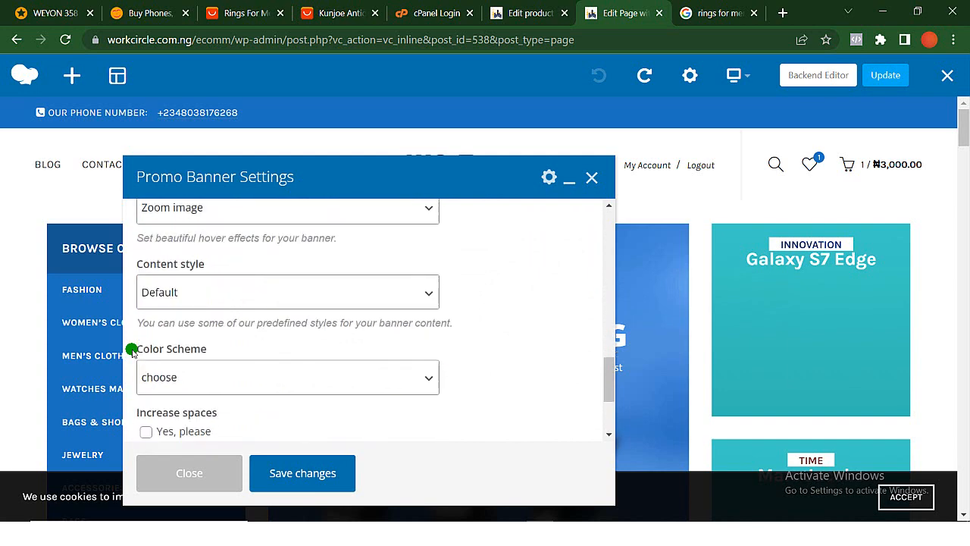
{"action": "scroll", "coordinate": [213, 278], "scroll_direction": "up", "scroll_amount": 6}
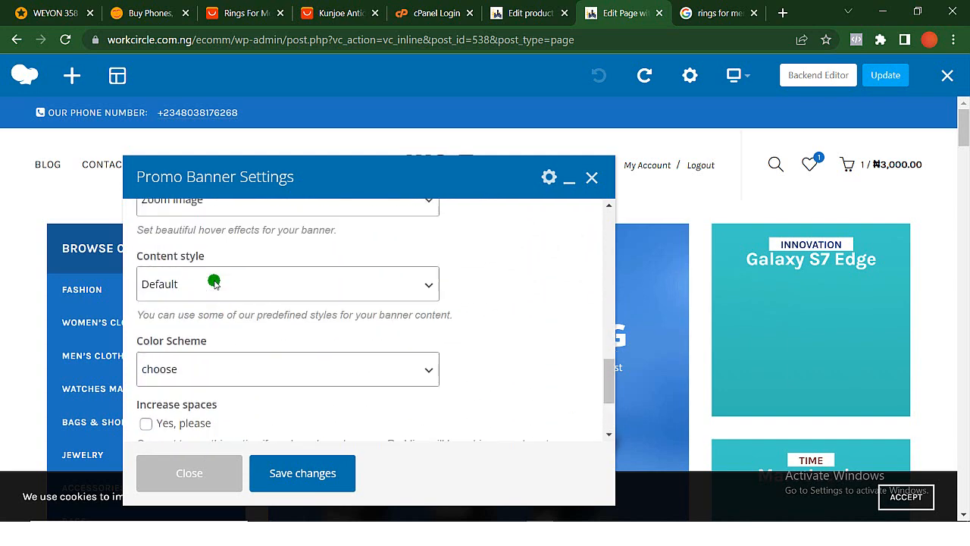
{"action": "scroll", "coordinate": [215, 282], "scroll_direction": "up", "scroll_amount": 6}
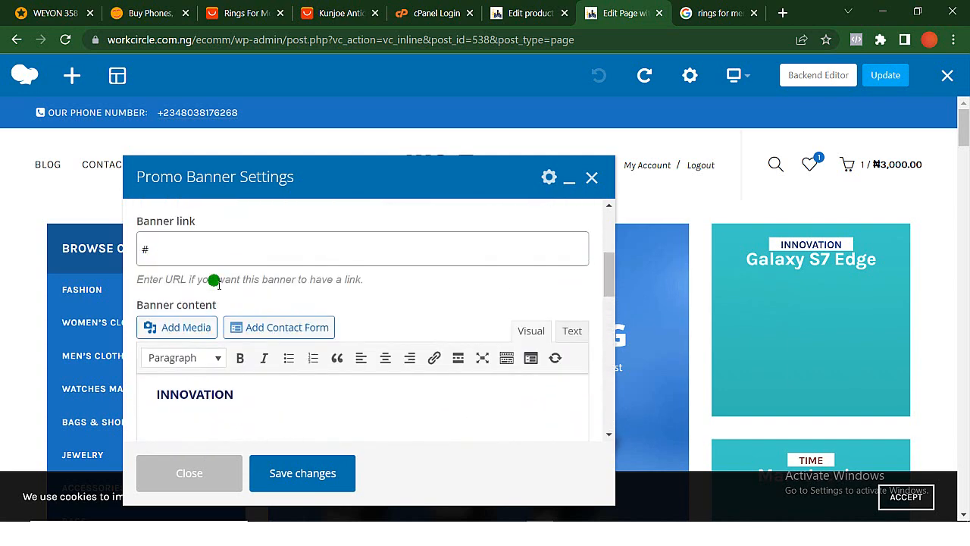
{"action": "scroll", "coordinate": [218, 285], "scroll_direction": "down", "scroll_amount": 2}
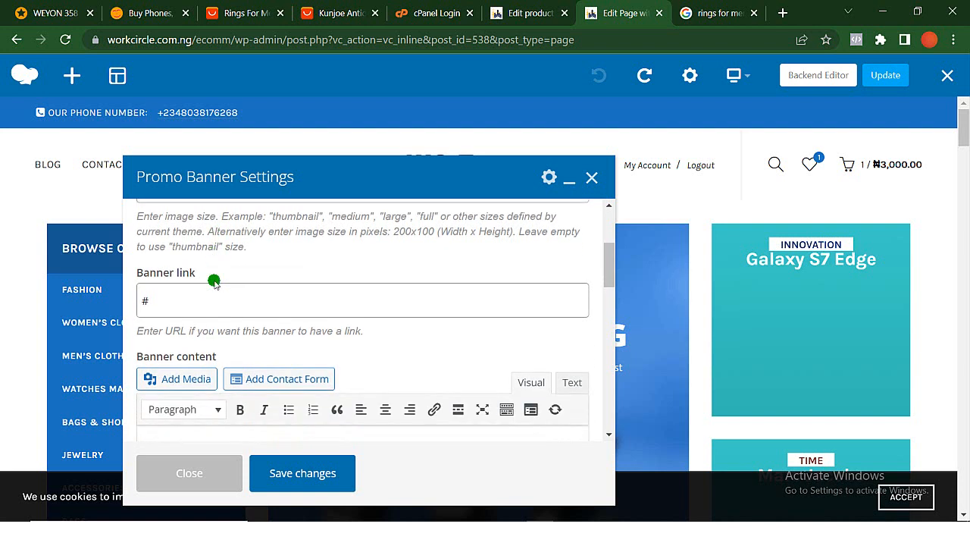
- Replace the first promo banner's image with slide-coffe-8.jpg from the media library, save the changes and close the settings
{"action": "scroll", "coordinate": [216, 283], "scroll_direction": "up", "scroll_amount": 1}
{"action": "scroll", "coordinate": [214, 282], "scroll_direction": "up", "scroll_amount": 3}
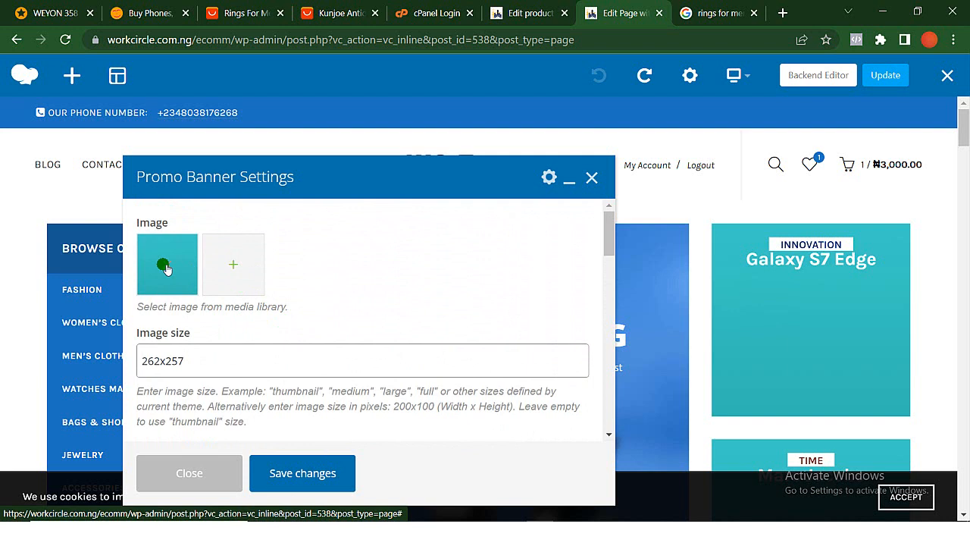
{"action": "left_click", "coordinate": [166, 268]}
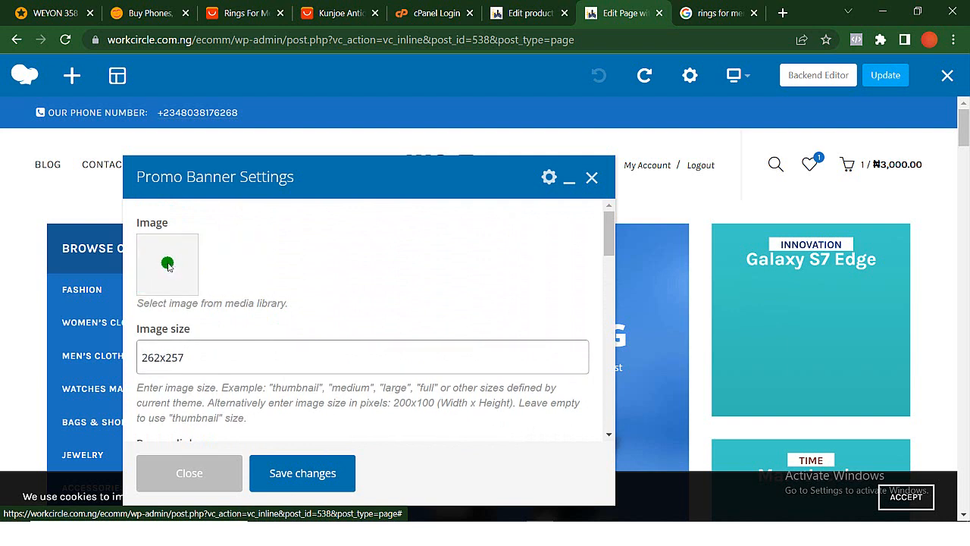
{"action": "left_click", "coordinate": [167, 264]}
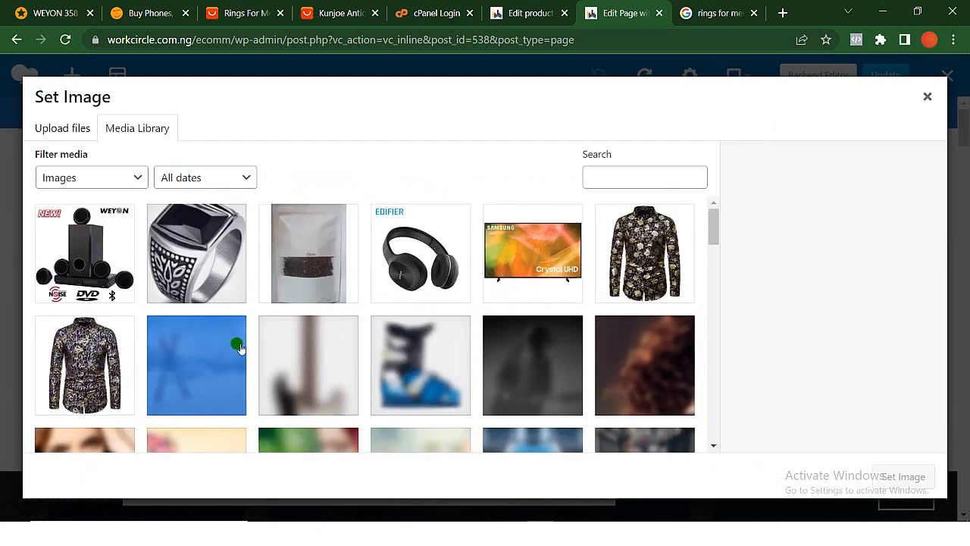
{"action": "scroll", "coordinate": [414, 356], "scroll_direction": "down", "scroll_amount": 3}
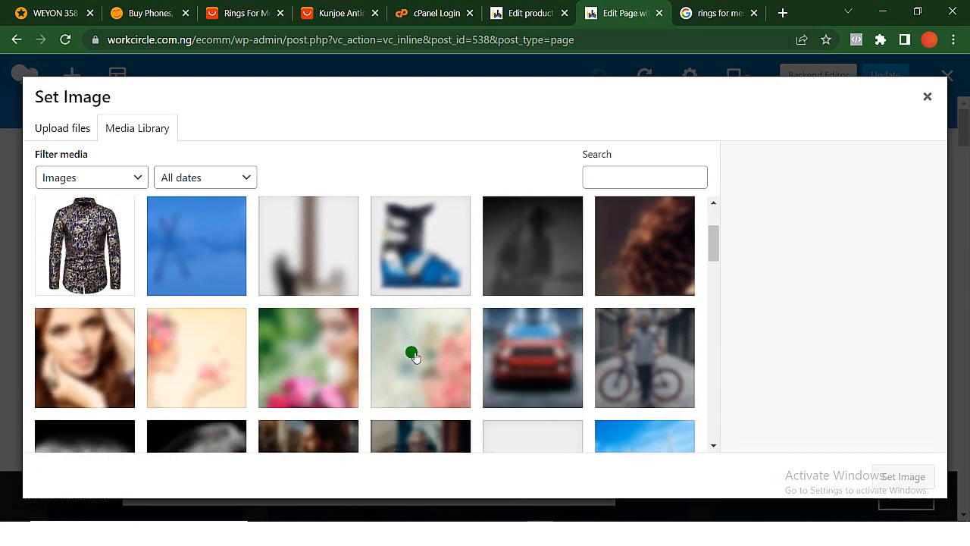
{"action": "scroll", "coordinate": [415, 356], "scroll_direction": "down", "scroll_amount": 3}
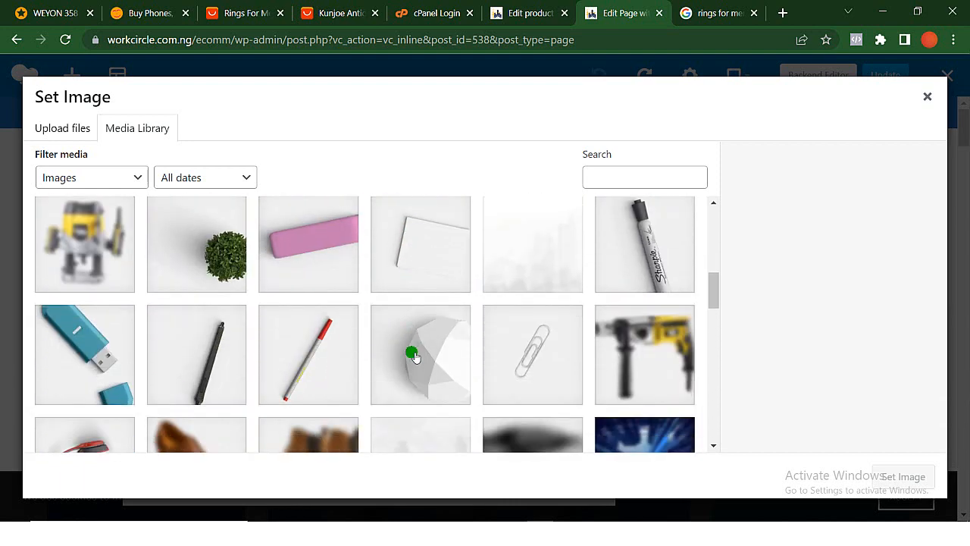
{"action": "scroll", "coordinate": [414, 356], "scroll_direction": "down", "scroll_amount": 5}
{"action": "left_click", "coordinate": [533, 306]}
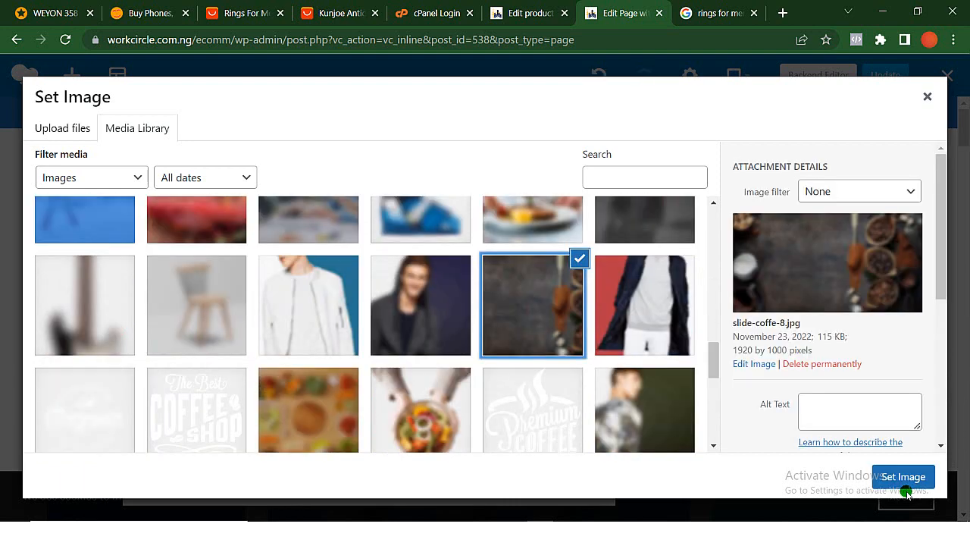
{"action": "left_click", "coordinate": [905, 476]}
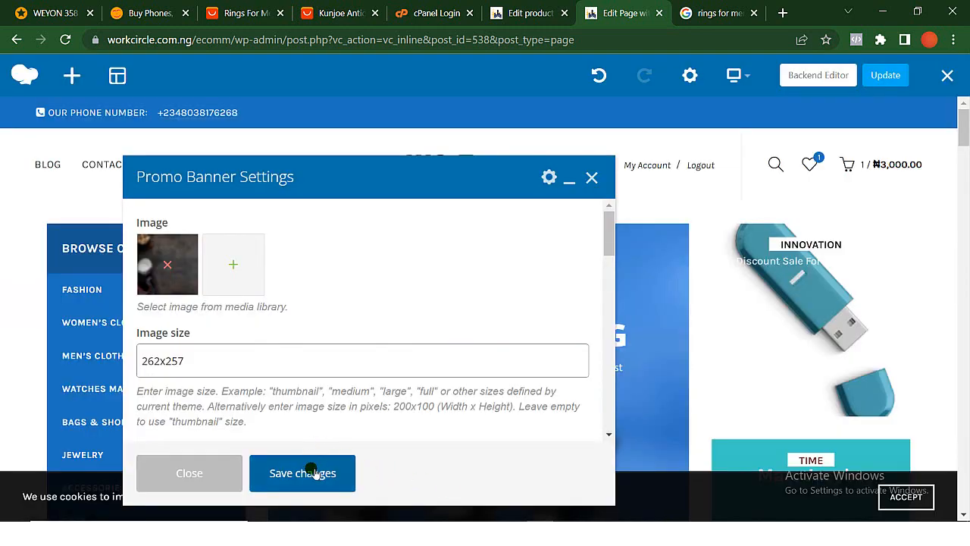
{"action": "left_click", "coordinate": [313, 472]}
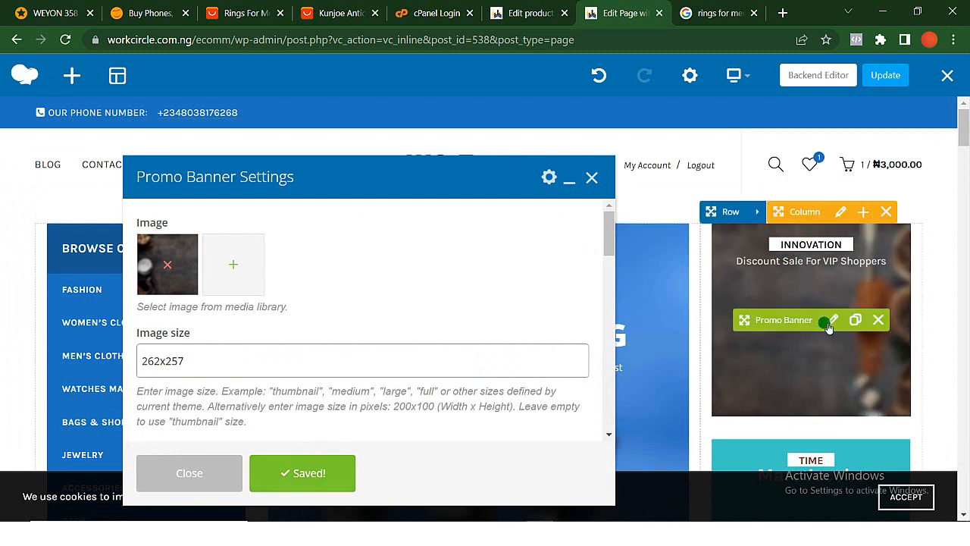
{"action": "left_click", "coordinate": [592, 177]}
- Open the settings of the Marc Jacobs promo banner
{"action": "scroll", "coordinate": [727, 330], "scroll_direction": "down", "scroll_amount": 3}
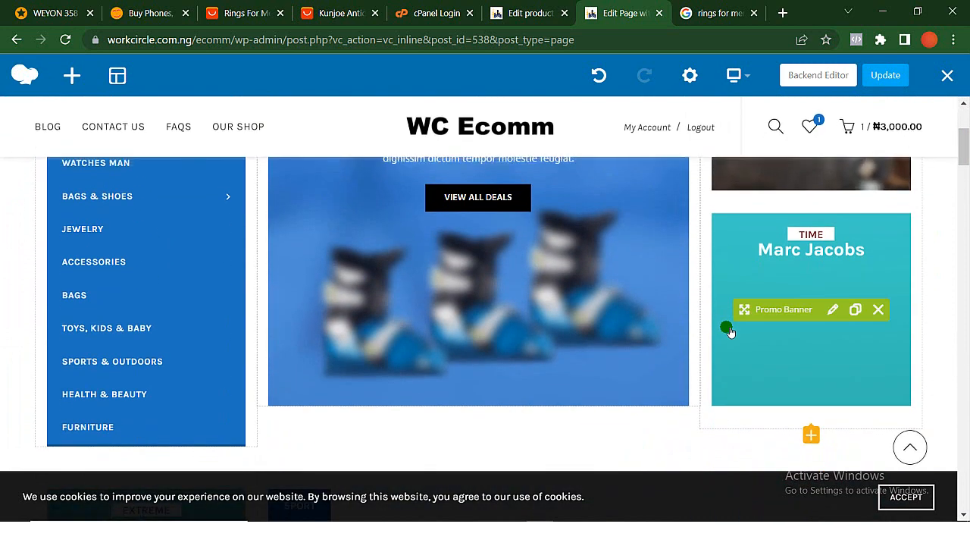
{"action": "scroll", "coordinate": [727, 329], "scroll_direction": "up", "scroll_amount": 1}
{"action": "scroll", "coordinate": [728, 329], "scroll_direction": "down", "scroll_amount": 1}
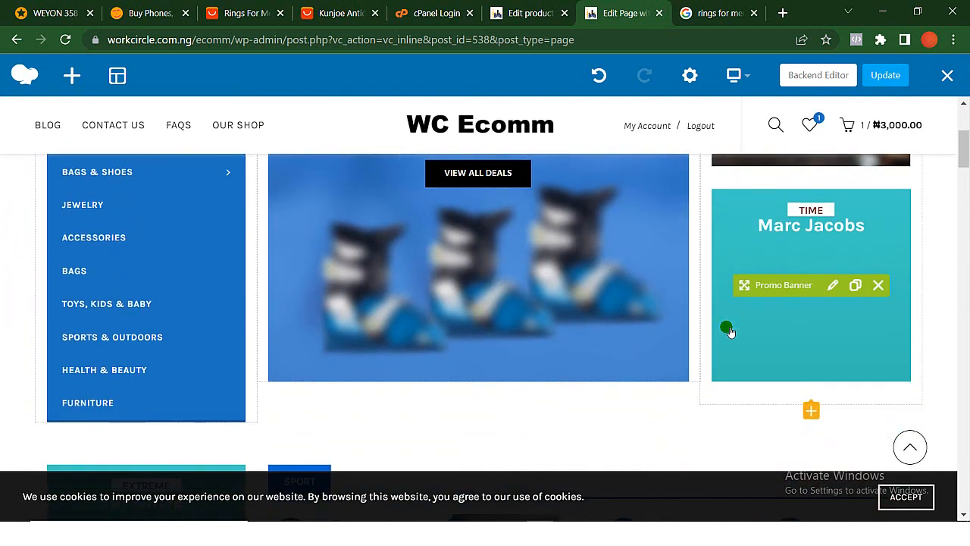
{"action": "left_click", "coordinate": [833, 285]}
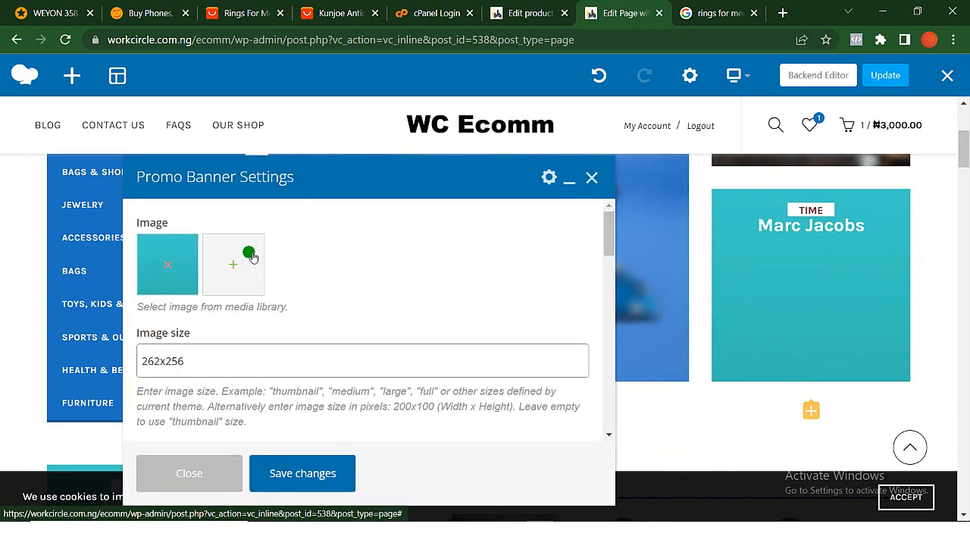
- Replace the "Marc Jacobs" heading in the banner content with "Luis Vuitton" and save the changes
{"action": "scroll", "coordinate": [235, 276], "scroll_direction": "down", "scroll_amount": 5}
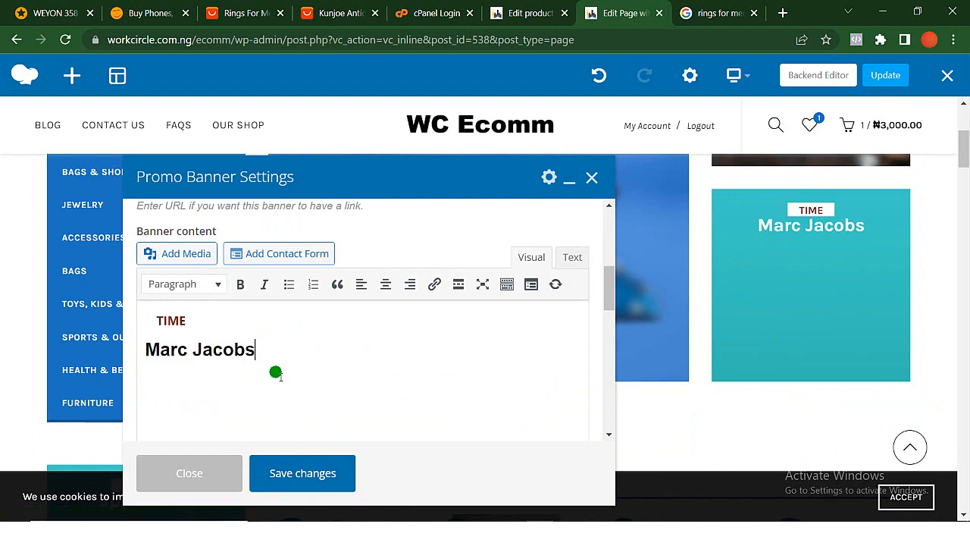
{"action": "scroll", "coordinate": [275, 372], "scroll_direction": "up", "scroll_amount": 1}
{"action": "scroll", "coordinate": [275, 372], "scroll_direction": "up", "scroll_amount": 1}
{"action": "scroll", "coordinate": [275, 372], "scroll_direction": "down", "scroll_amount": 5}
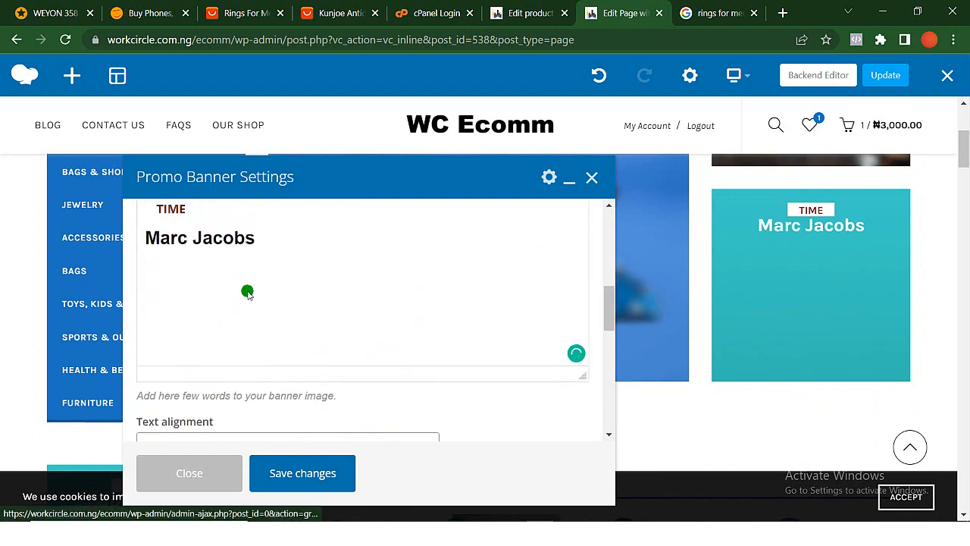
{"action": "left_click", "coordinate": [263, 239]}
{"action": "left_click_drag", "start_coordinate": [263, 240], "coordinate": [137, 240]}
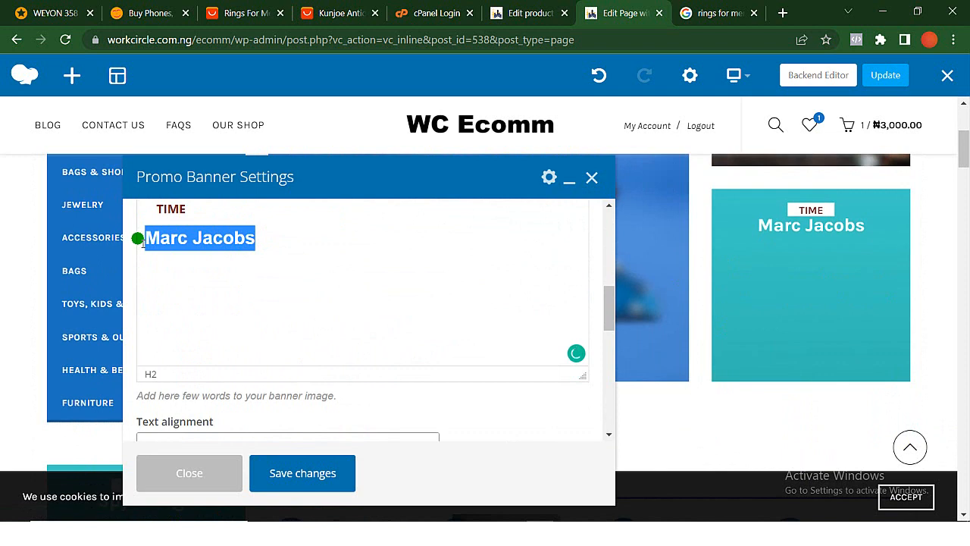
{"action": "type", "text": "Luis Vuitton"}
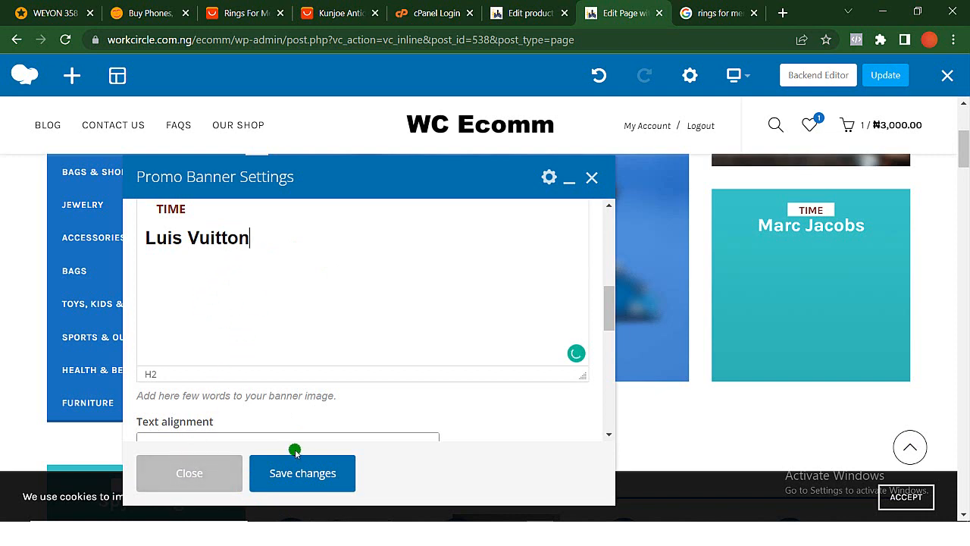
{"action": "left_click", "coordinate": [301, 472]}
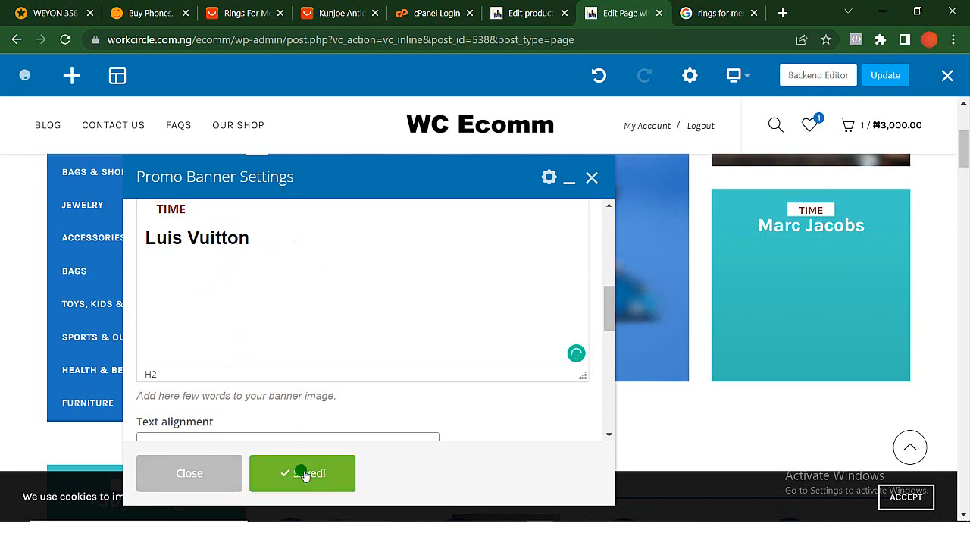
- Remove the Luis Vuitton banner's current image and look through the media library for a replacement
{"action": "scroll", "coordinate": [431, 330], "scroll_direction": "down", "scroll_amount": 2}
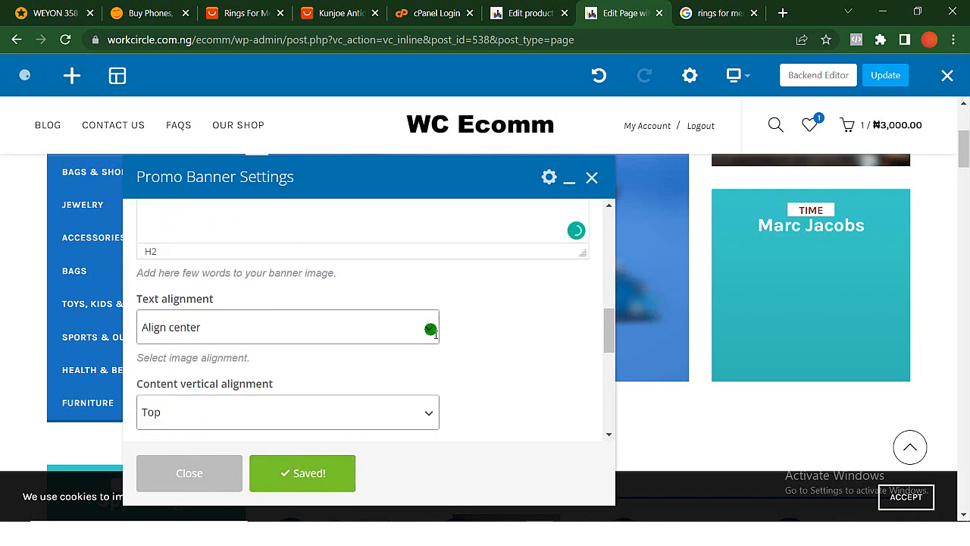
{"action": "scroll", "coordinate": [431, 330], "scroll_direction": "up", "scroll_amount": 3}
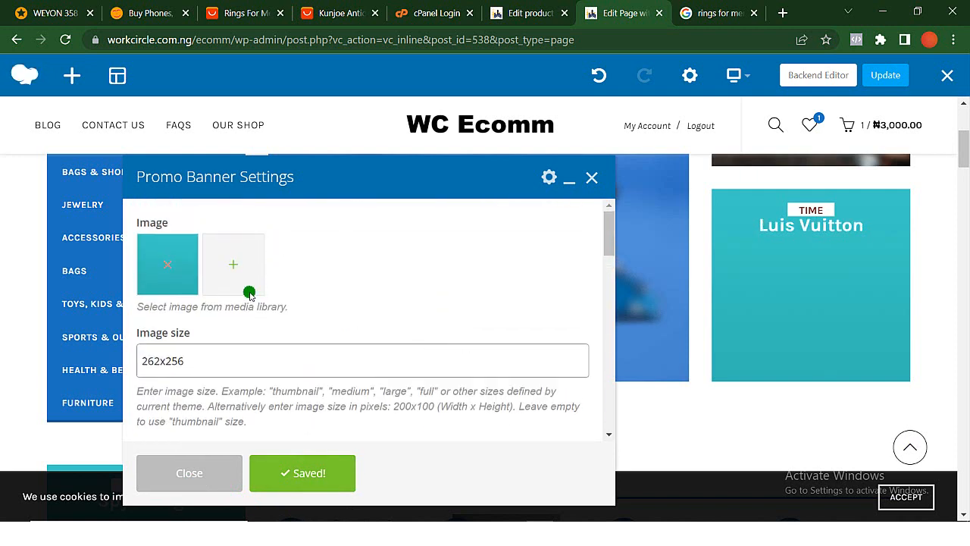
{"action": "left_click", "coordinate": [168, 267]}
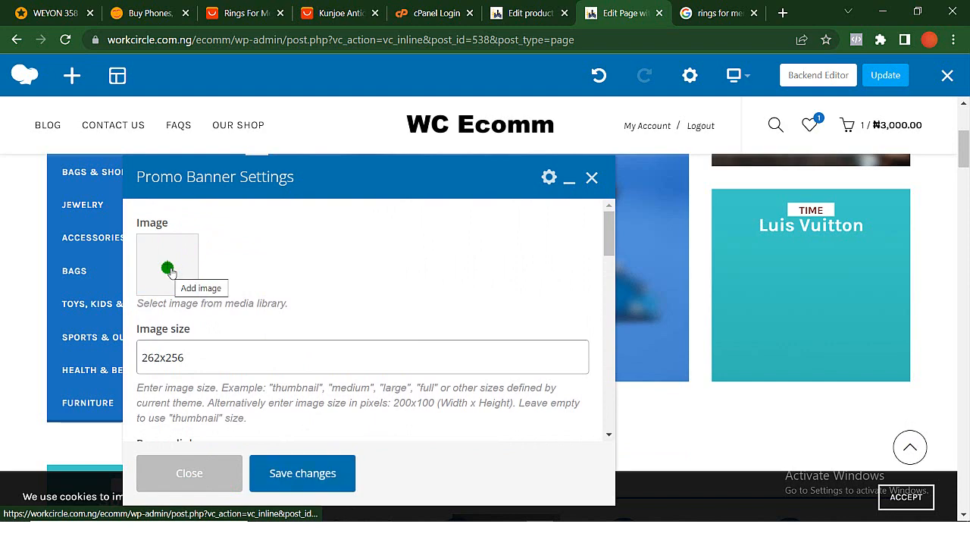
{"action": "left_click", "coordinate": [167, 267]}
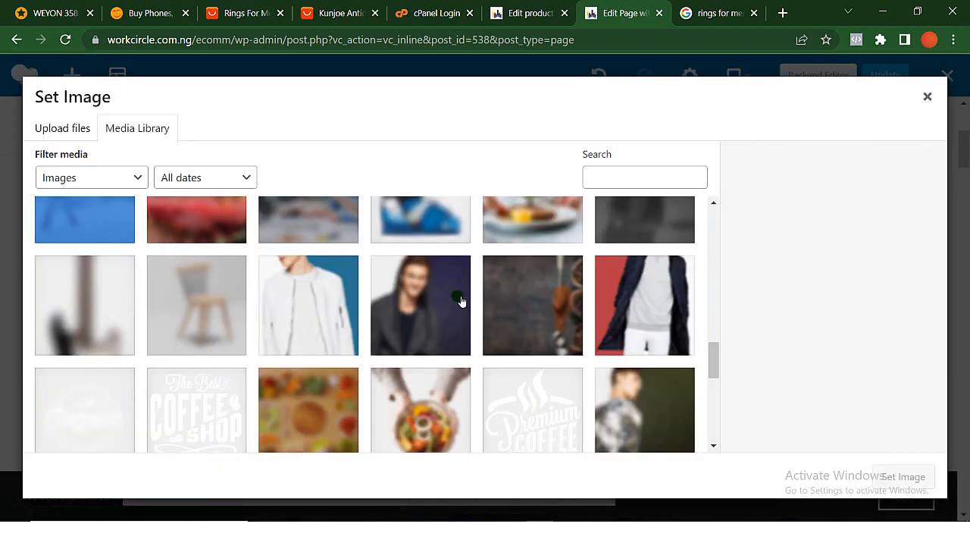
{"action": "scroll", "coordinate": [474, 290], "scroll_direction": "up", "scroll_amount": 10}
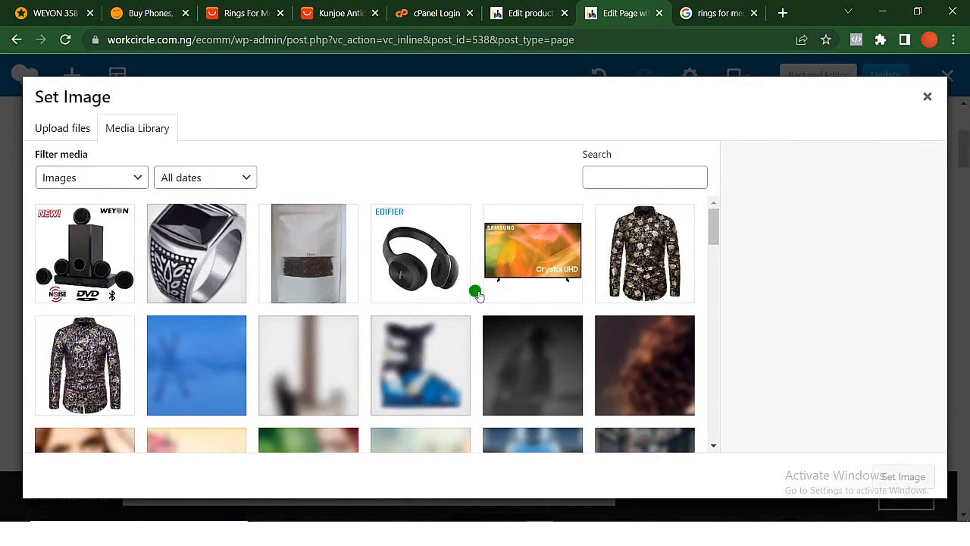
{"action": "scroll", "coordinate": [475, 289], "scroll_direction": "down", "scroll_amount": 5}
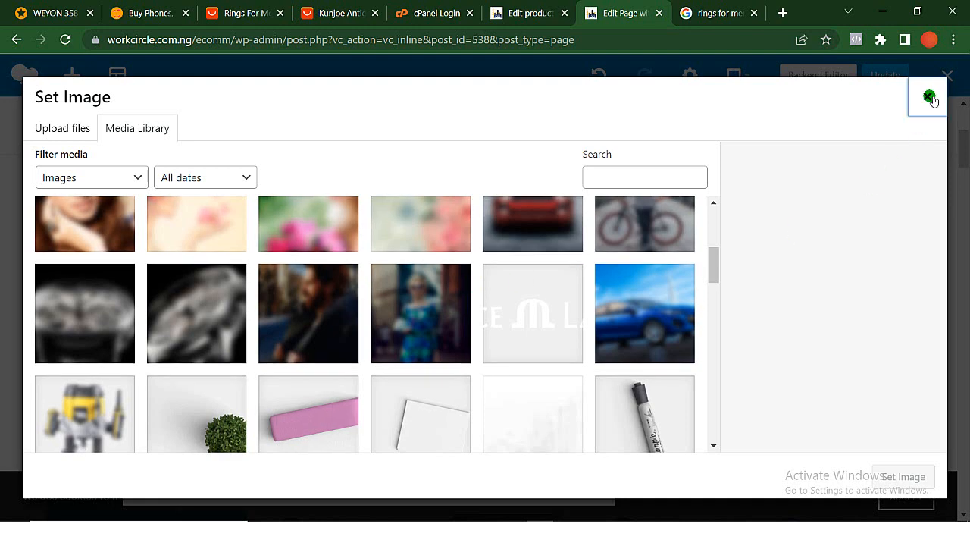
{"action": "left_click", "coordinate": [927, 97]}
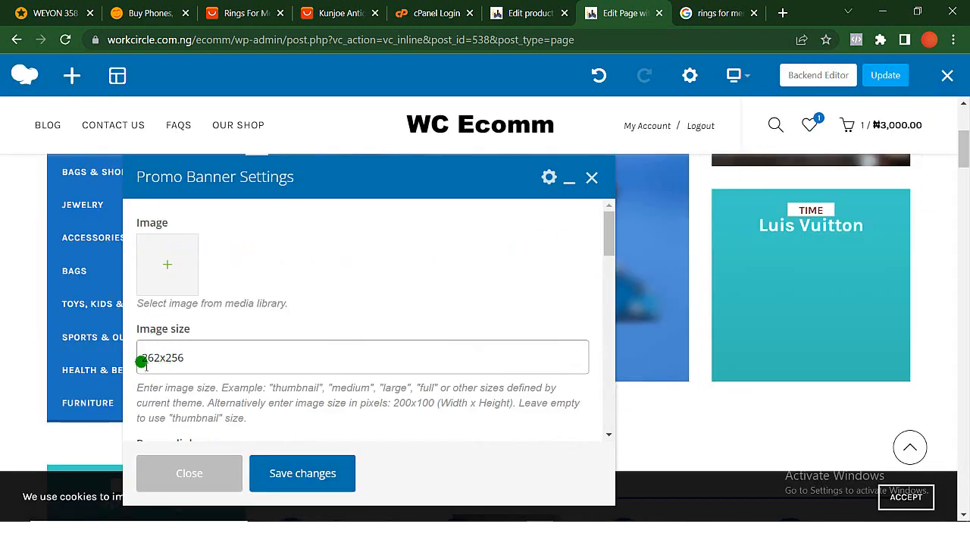
- Switch to Macromedia Fireworks 8 and create a new 262 x 256 pixel document with a transparent canvas
{"action": "left_click", "coordinate": [889, 12]}
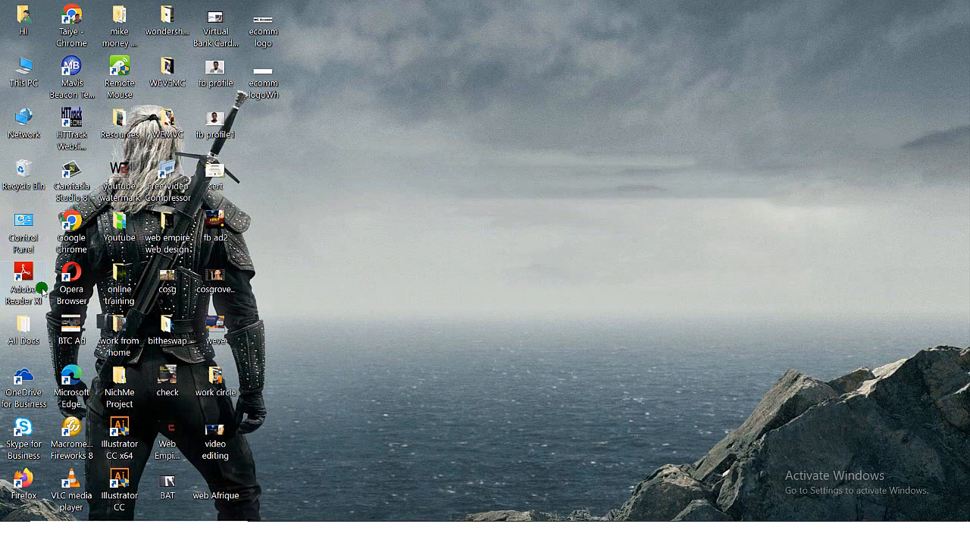
{"action": "double_click", "coordinate": [78, 443]}
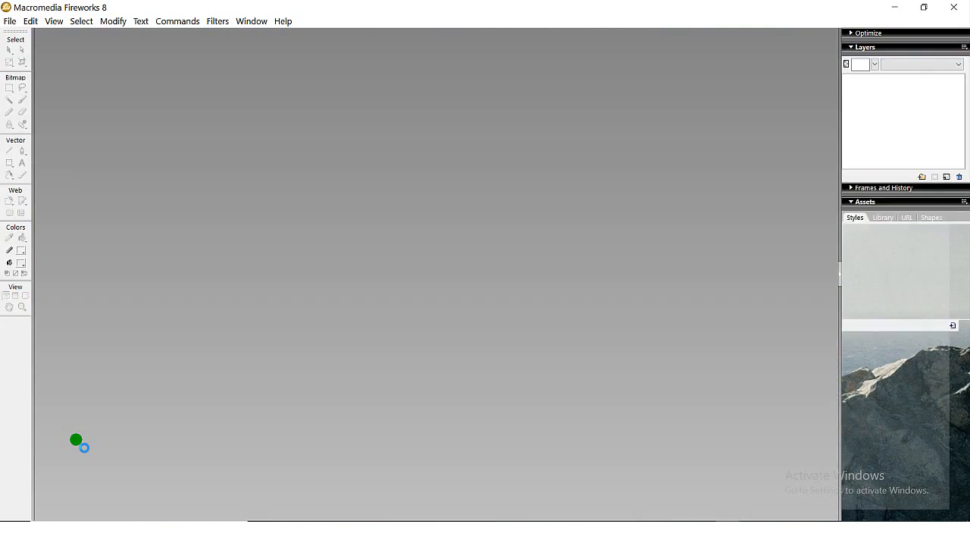
{"action": "key", "text": "ctrl+n"}
{"action": "type", "text": "256"}
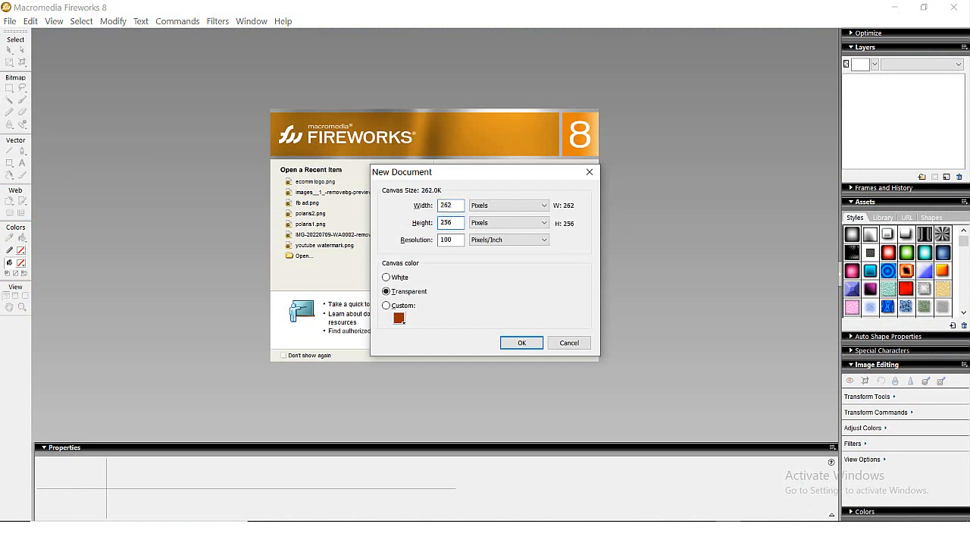
{"action": "key", "text": "Return"}
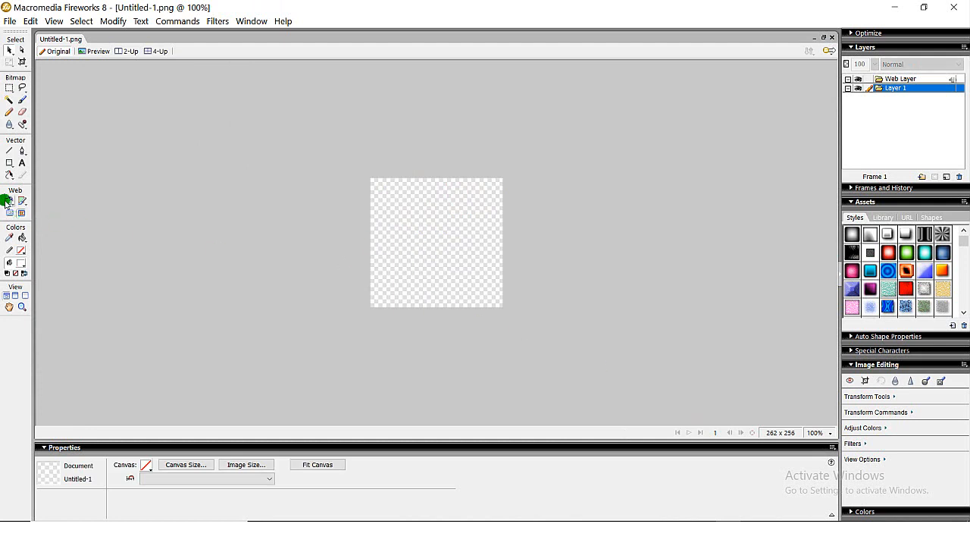
- Draw a rectangle of about 269 x 264 pixels covering the whole canvas and fill it with blue #0066CC
{"action": "left_click", "coordinate": [9, 162]}
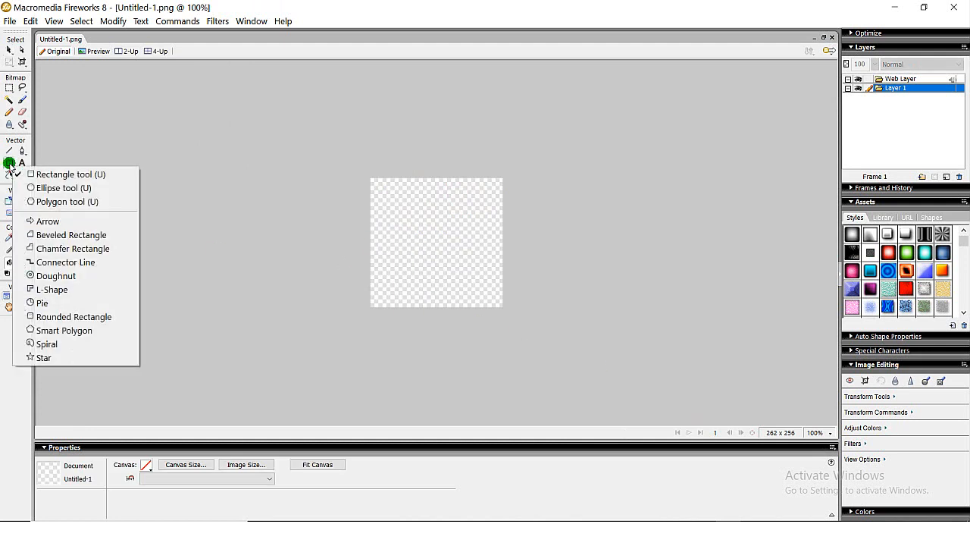
{"action": "left_click", "coordinate": [40, 174]}
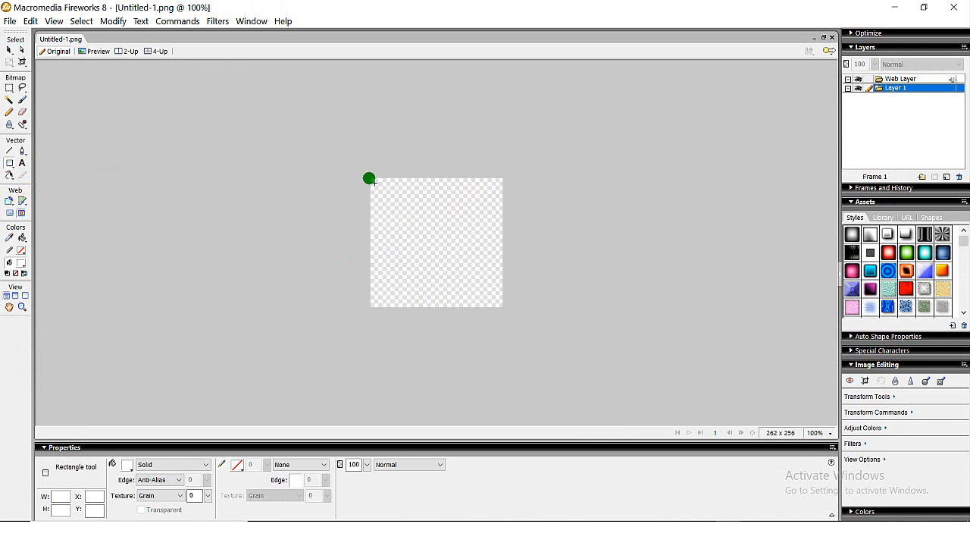
{"action": "left_click_drag", "start_coordinate": [369, 179], "coordinate": [506, 312]}
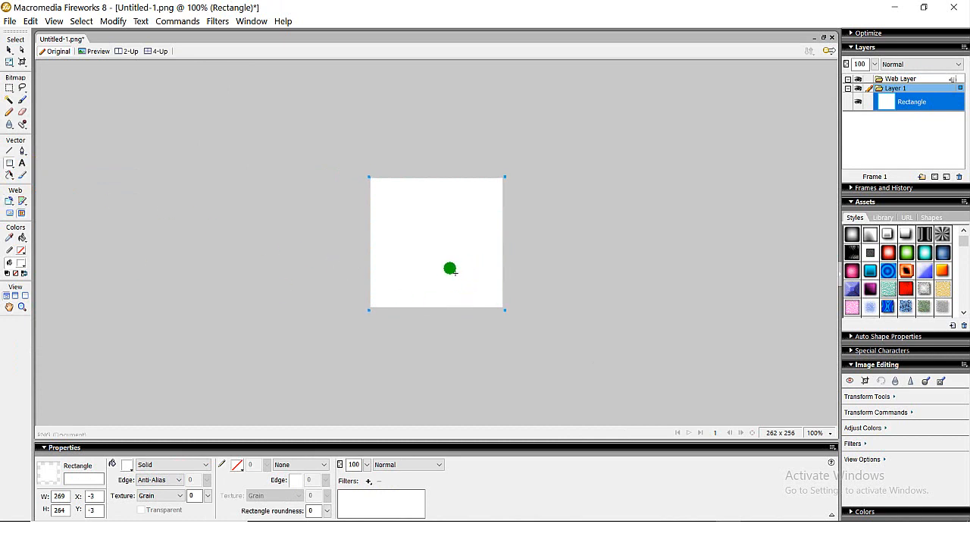
{"action": "left_click", "coordinate": [19, 263]}
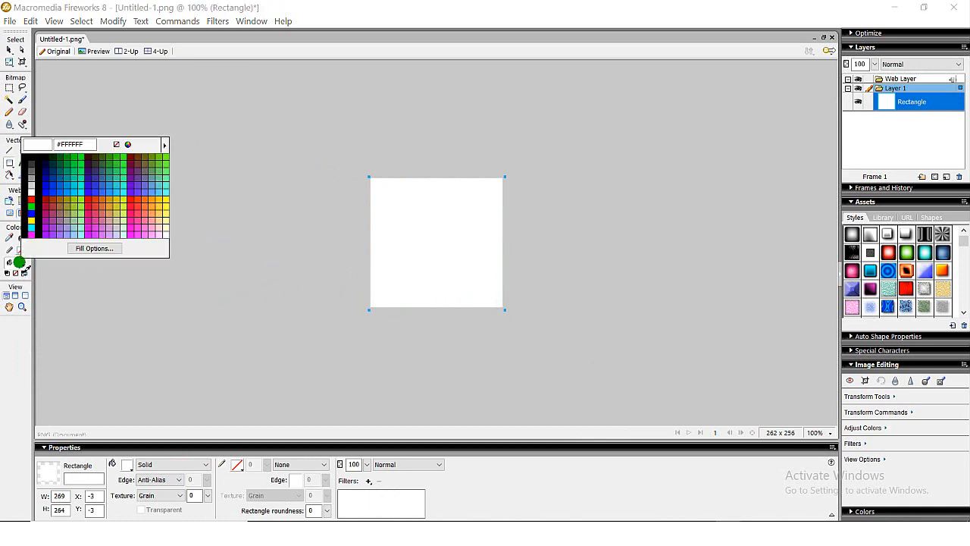
{"action": "left_click", "coordinate": [58, 185]}
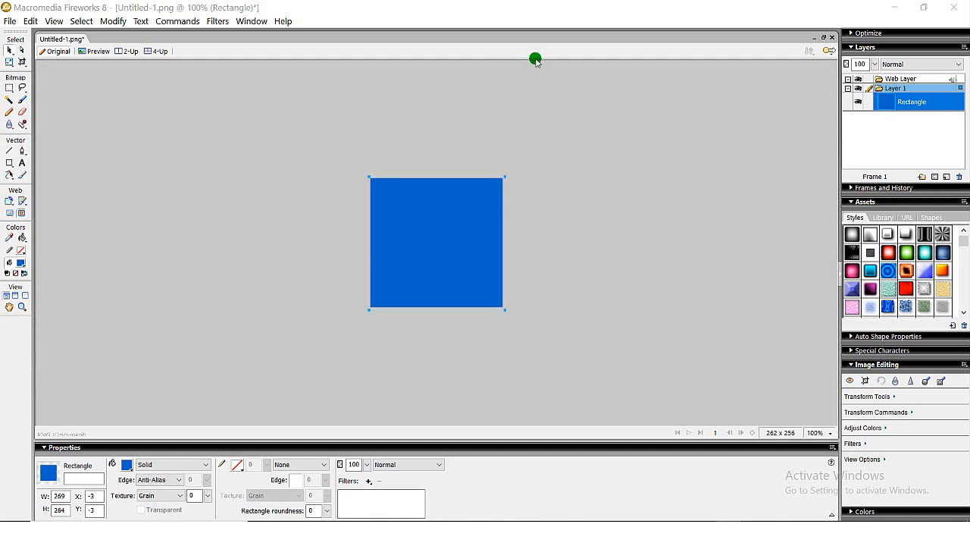
- Export the blue rectangle as an image to the Desktop under the file name "col"
{"action": "key", "text": "ctrl+shift+r"}
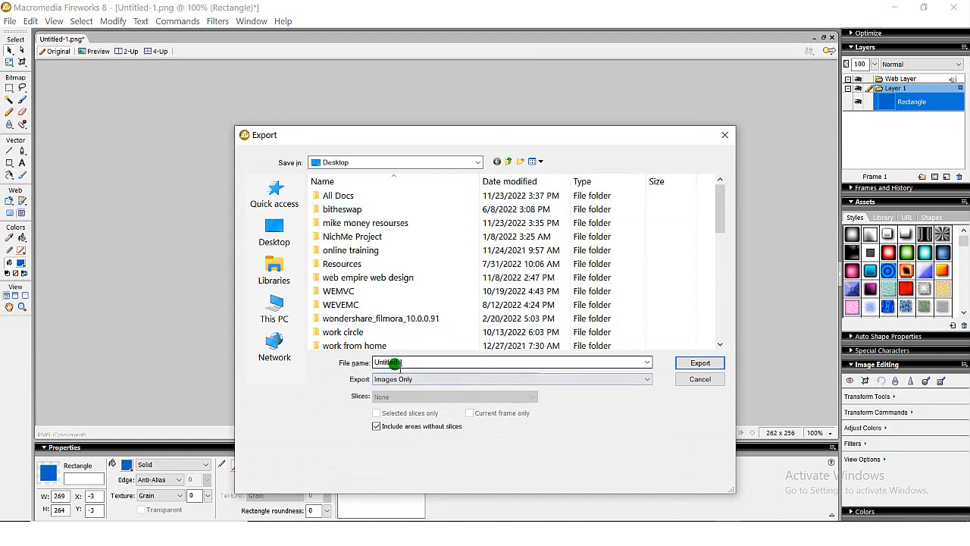
{"action": "double_click", "coordinate": [415, 362]}
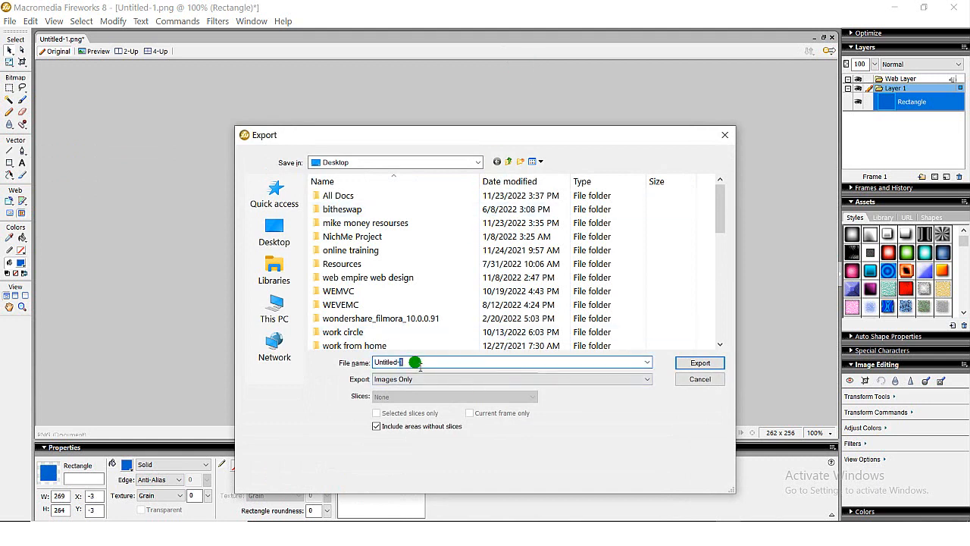
{"action": "type", "text": "colour"}
{"action": "key", "text": "Return"}
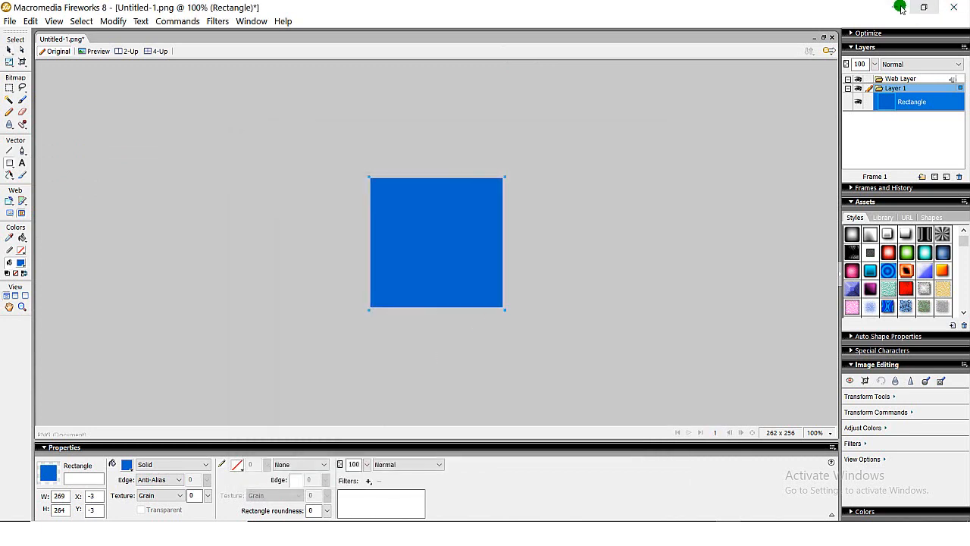
- Switch back to the page editor in Chrome, upload colour.png from the Desktop as the Luis Vuitton banner's image, and save the banner settings
{"action": "left_click", "coordinate": [900, 9]}
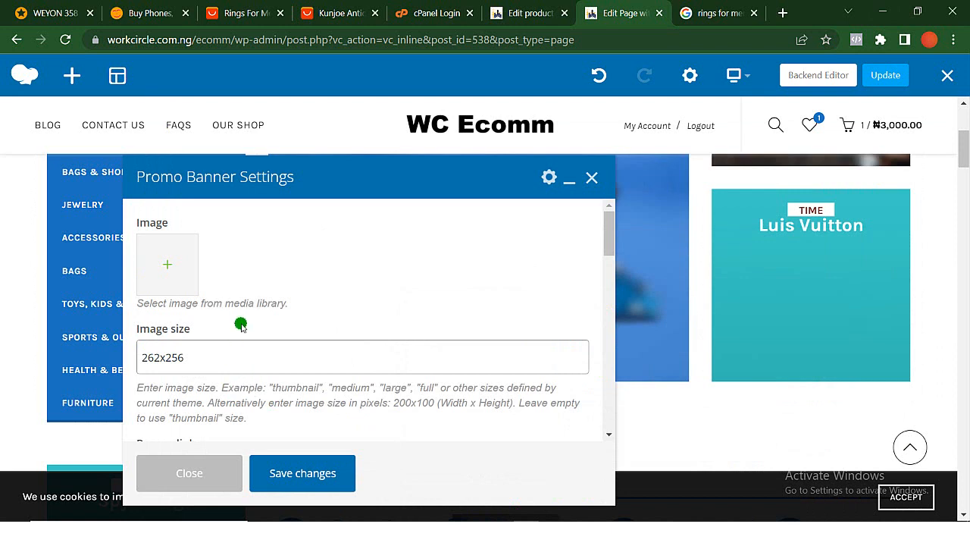
{"action": "left_click", "coordinate": [168, 274]}
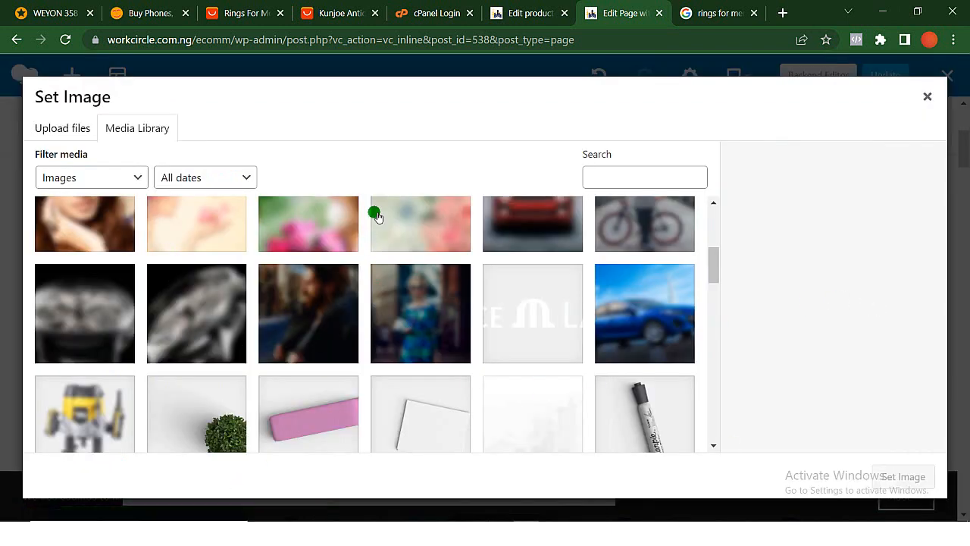
{"action": "left_click", "coordinate": [882, 13]}
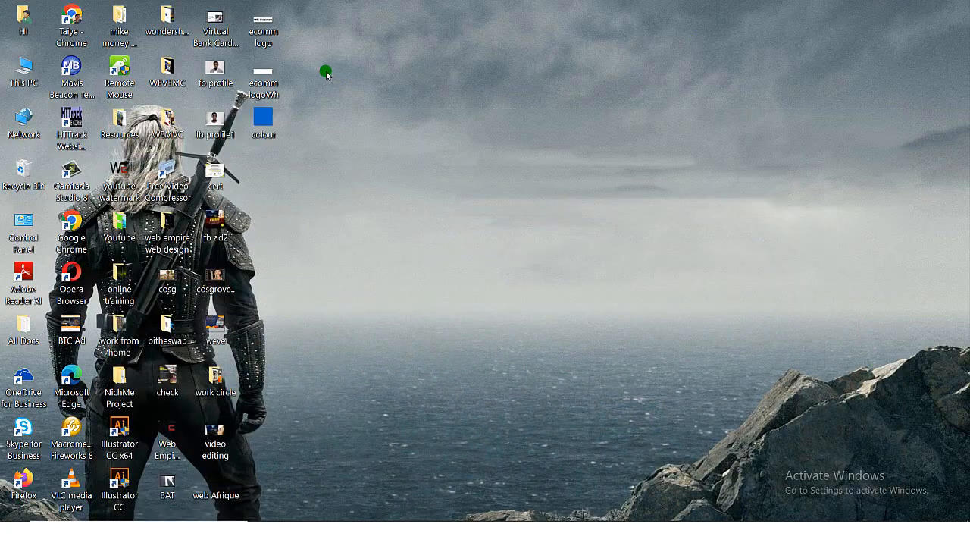
{"action": "left_click_drag", "start_coordinate": [265, 124], "coordinate": [256, 262]}
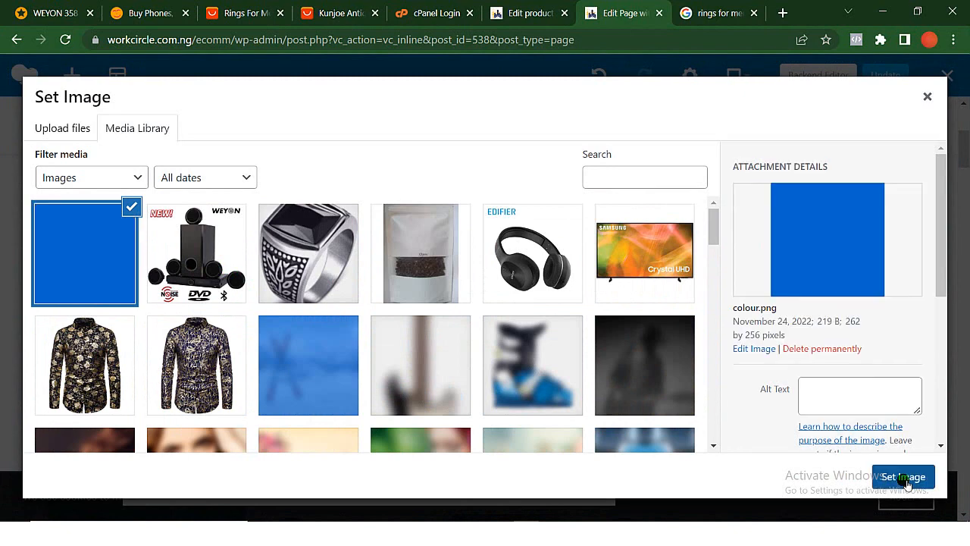
{"action": "left_click", "coordinate": [904, 477]}
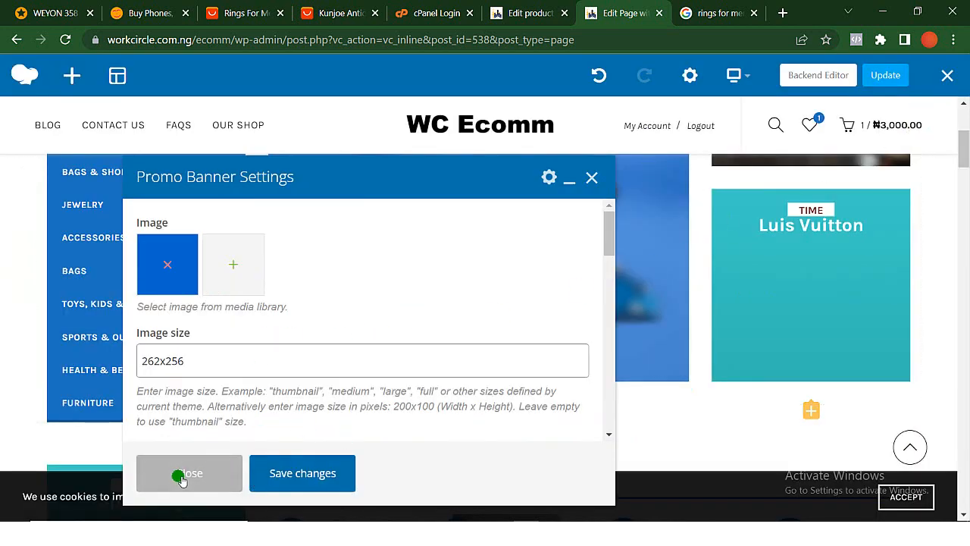
{"action": "left_click", "coordinate": [285, 479]}
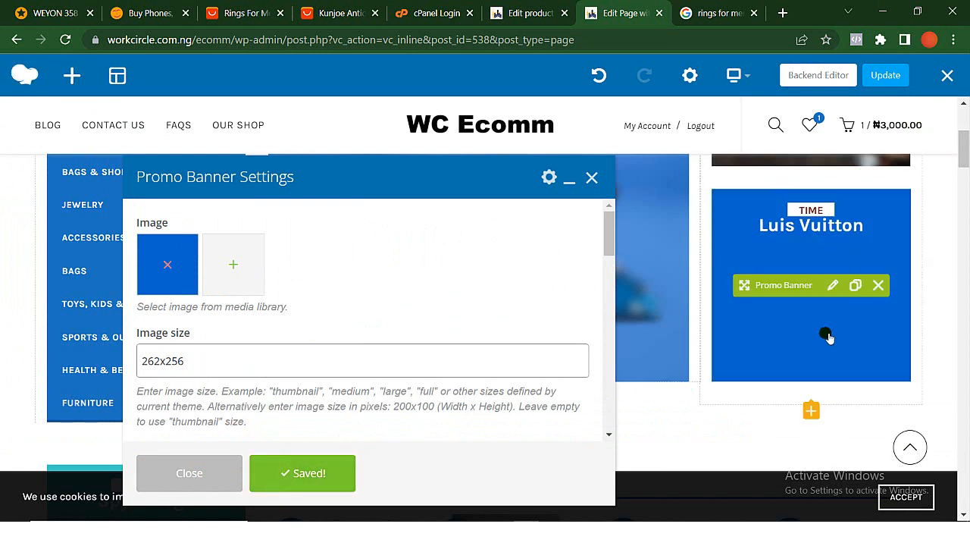
{"action": "left_click", "coordinate": [592, 176]}
- Check the Luis Vuitton banner and the main slider's slides in the editor, and update the homepage
{"action": "scroll", "coordinate": [833, 286], "scroll_direction": "down", "scroll_amount": 2}
{"action": "scroll", "coordinate": [834, 283], "scroll_direction": "up", "scroll_amount": 4}
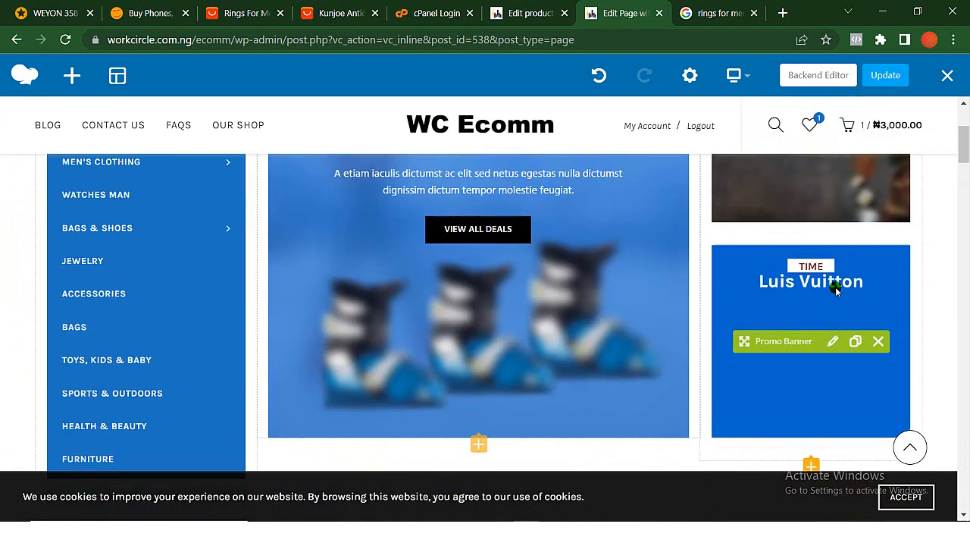
{"action": "scroll", "coordinate": [646, 391], "scroll_direction": "down", "scroll_amount": 2}
{"action": "scroll", "coordinate": [647, 390], "scroll_direction": "up", "scroll_amount": 1}
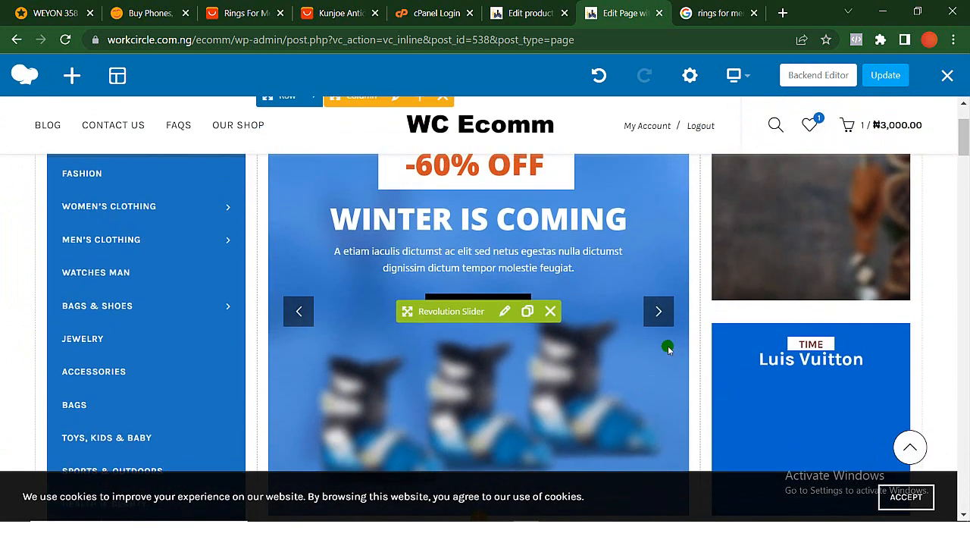
{"action": "left_click", "coordinate": [658, 312]}
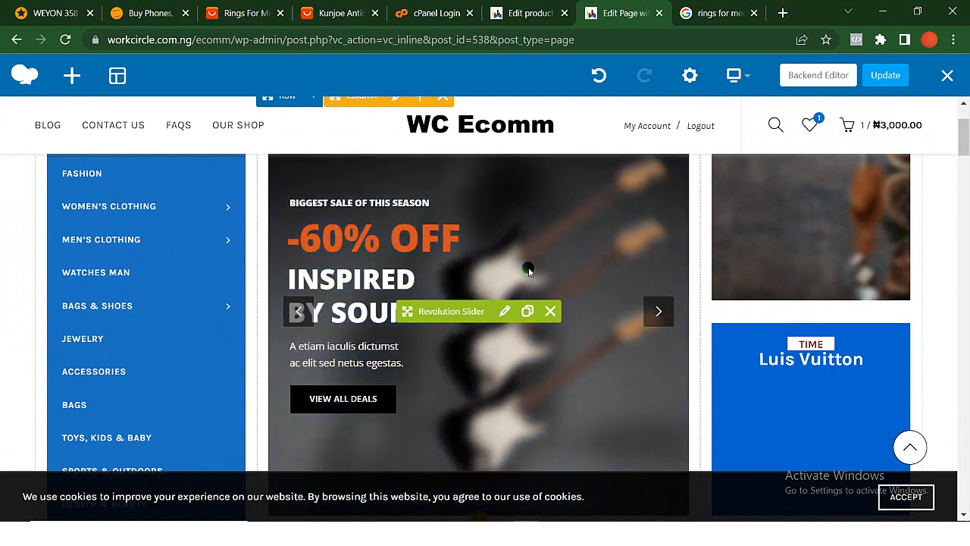
{"action": "scroll", "coordinate": [510, 261], "scroll_direction": "up", "scroll_amount": 1}
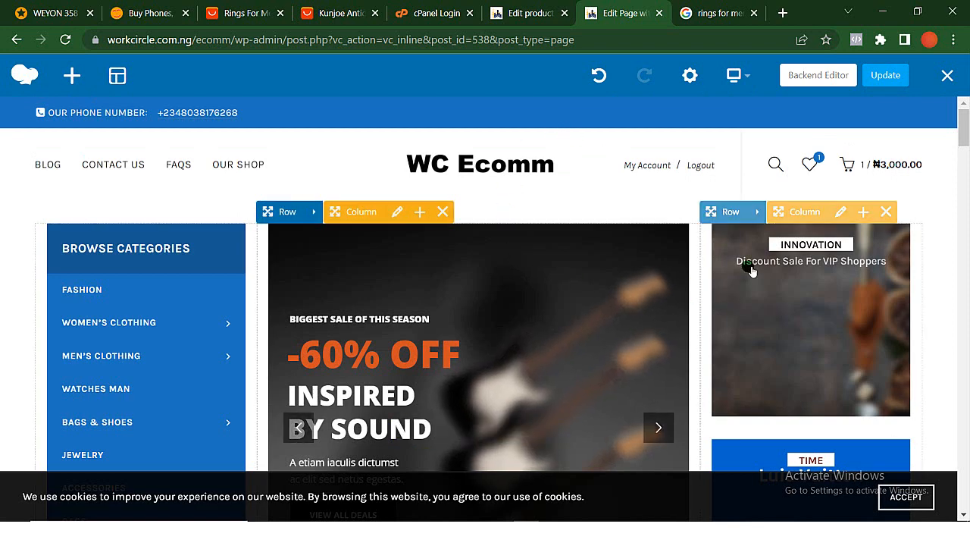
{"action": "left_click", "coordinate": [886, 76]}
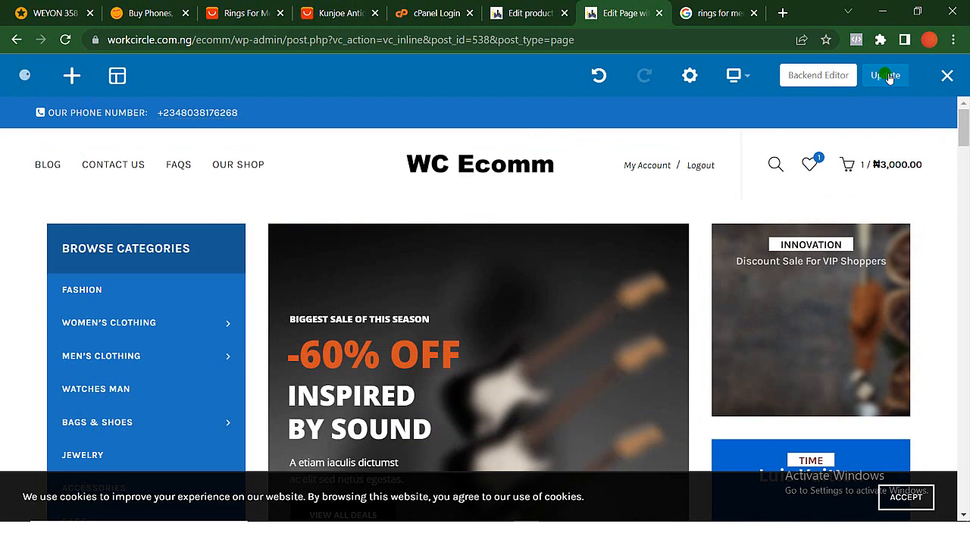
- Leave the page editor and examine the promo banners and the main slider's slides on the live homepage
{"action": "scroll", "coordinate": [838, 297], "scroll_direction": "down", "scroll_amount": 8}
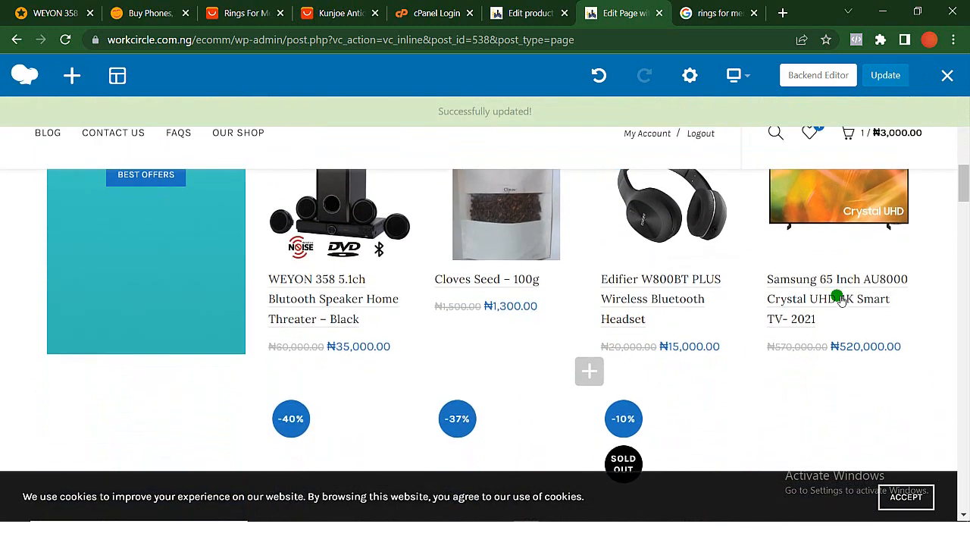
{"action": "scroll", "coordinate": [838, 296], "scroll_direction": "up", "scroll_amount": 3}
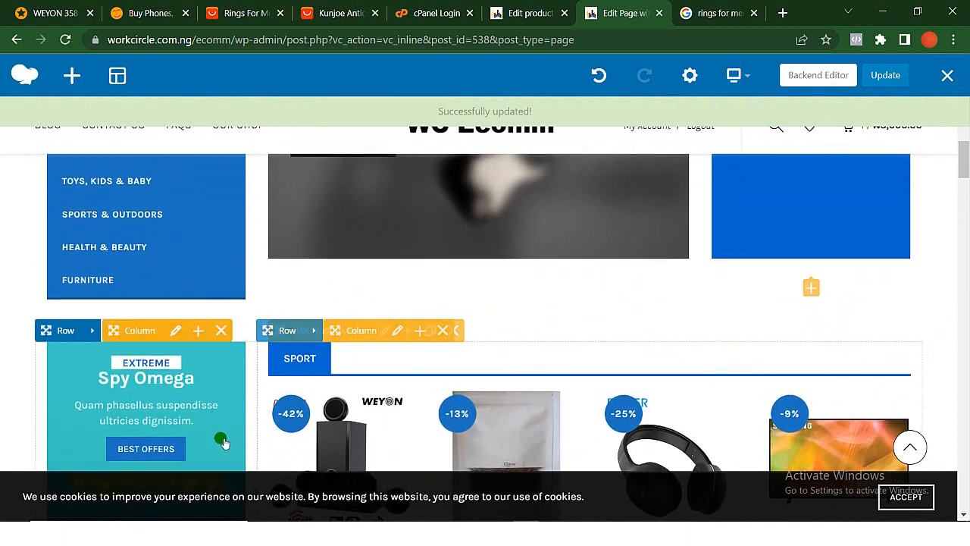
{"action": "scroll", "coordinate": [223, 444], "scroll_direction": "up", "scroll_amount": 2}
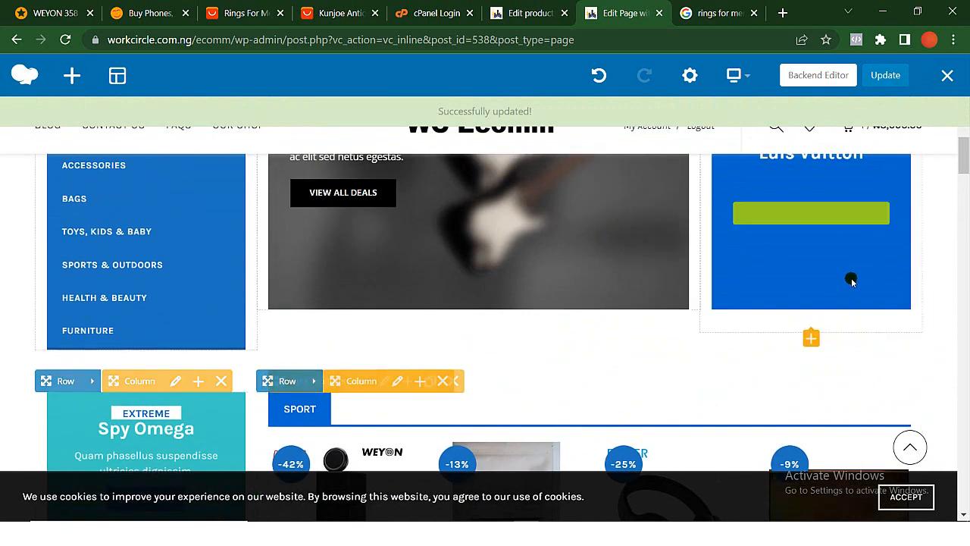
{"action": "scroll", "coordinate": [851, 281], "scroll_direction": "up", "scroll_amount": 3}
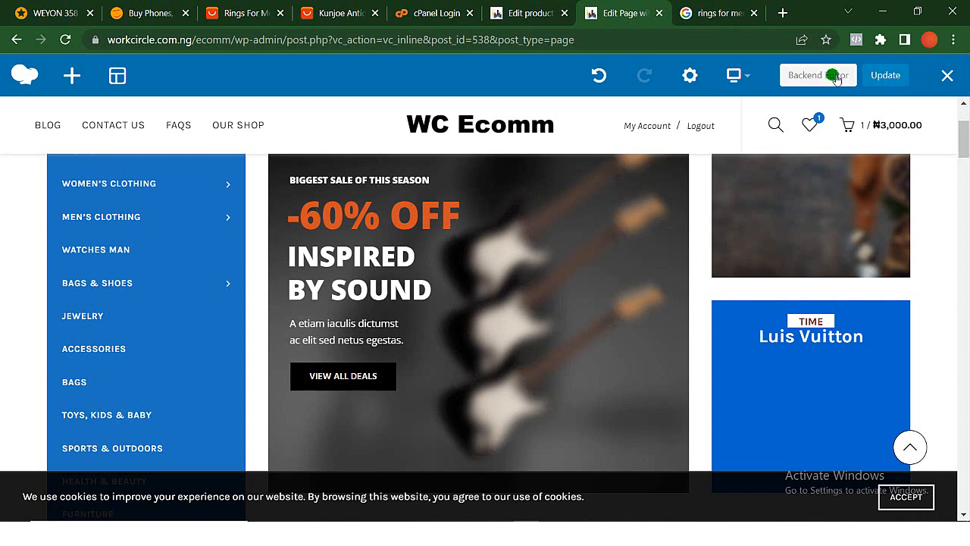
{"action": "left_click", "coordinate": [949, 75]}
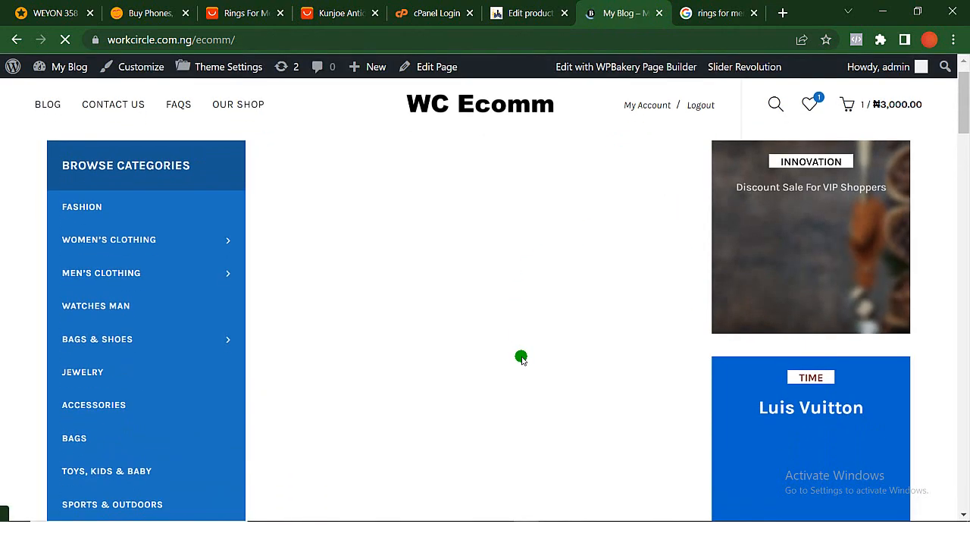
{"action": "scroll", "coordinate": [521, 357], "scroll_direction": "down", "scroll_amount": 3}
{"action": "scroll", "coordinate": [522, 357], "scroll_direction": "up", "scroll_amount": 2}
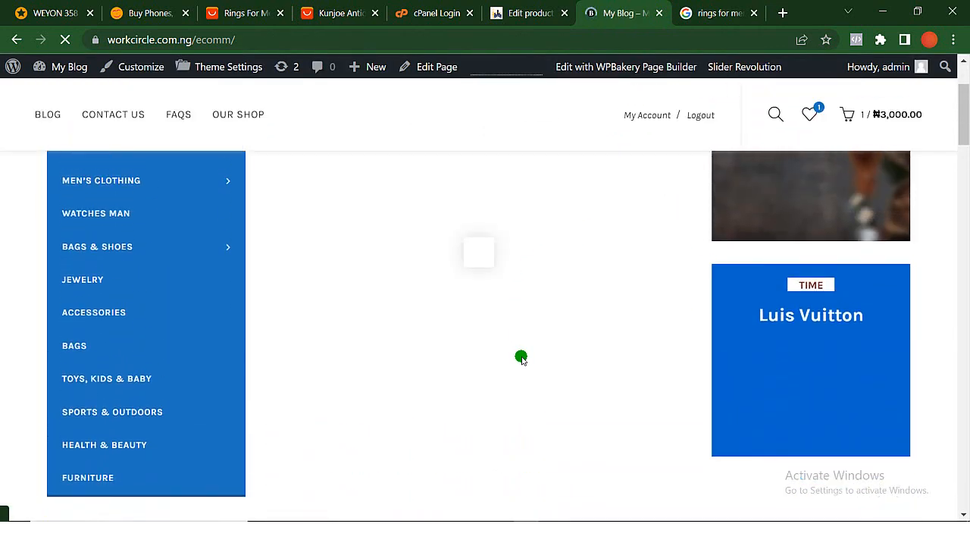
{"action": "scroll", "coordinate": [521, 357], "scroll_direction": "up", "scroll_amount": 2}
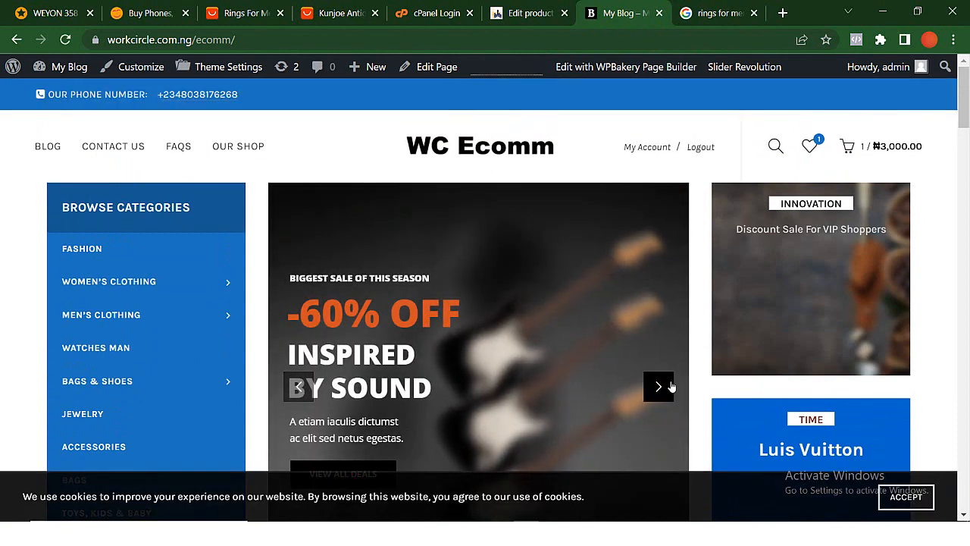
{"action": "left_click", "coordinate": [667, 392]}
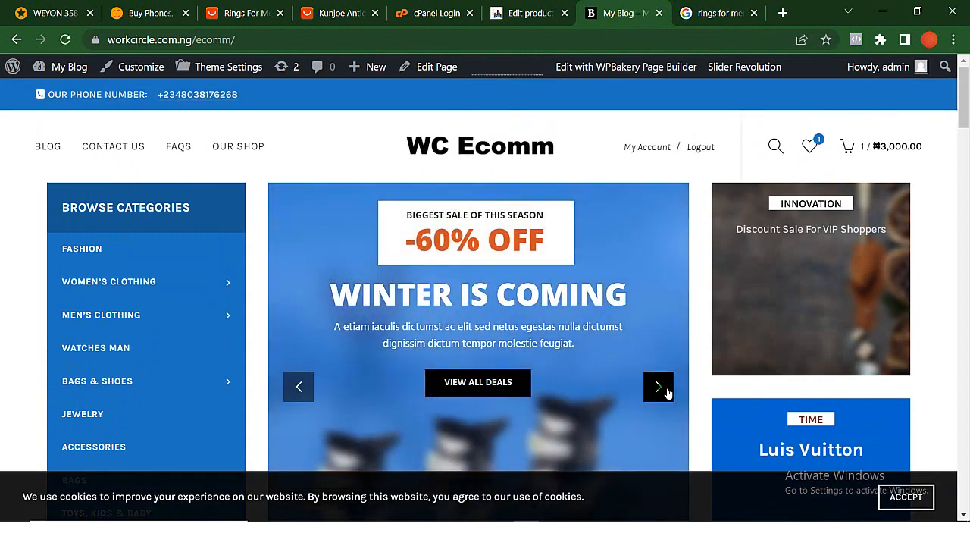
{"action": "left_click", "coordinate": [667, 392]}
{"action": "scroll", "coordinate": [455, 351], "scroll_direction": "down", "scroll_amount": 2}
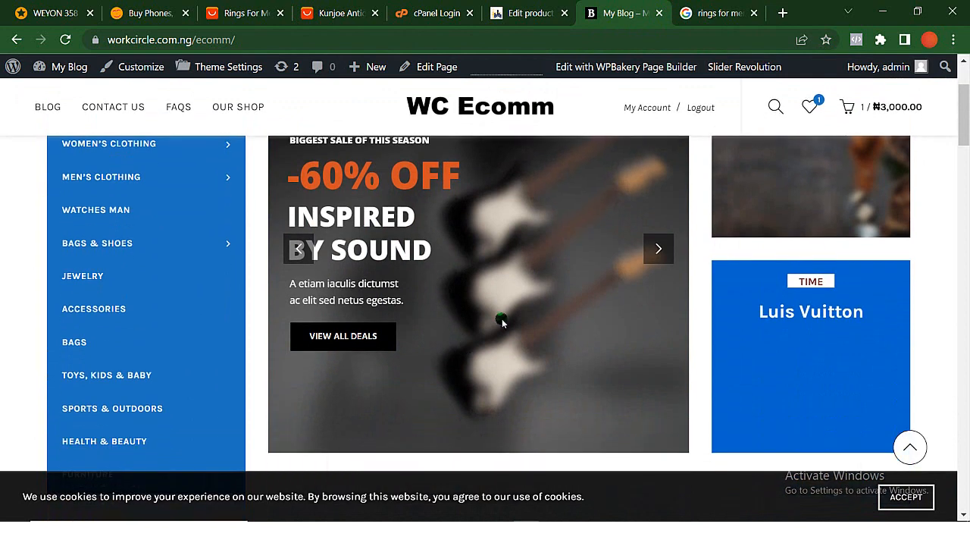
- Open Slider Revolution in the WordPress admin and look through the list of sliders for the homepage's marketplace slider
{"action": "mouse_move", "coordinate": [735, 69]}
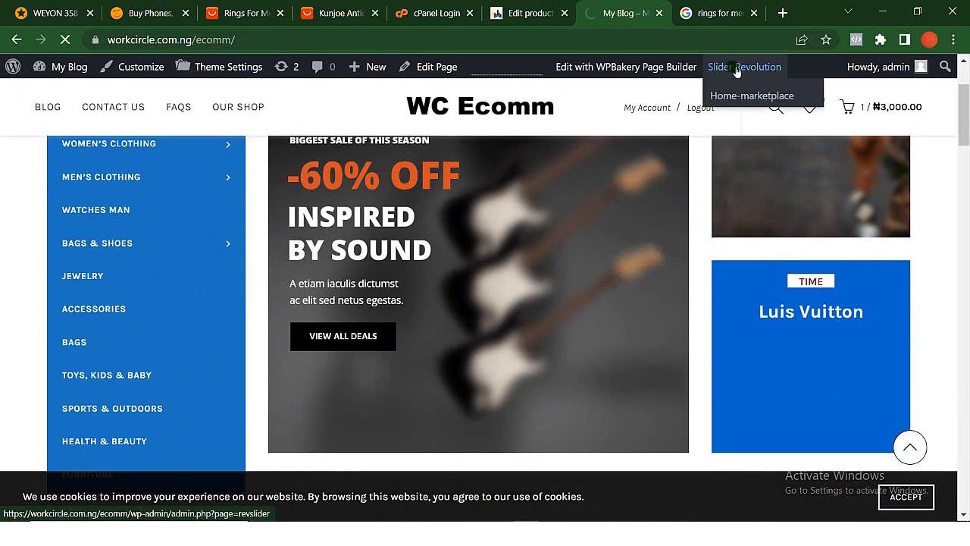
{"action": "left_click", "coordinate": [744, 69]}
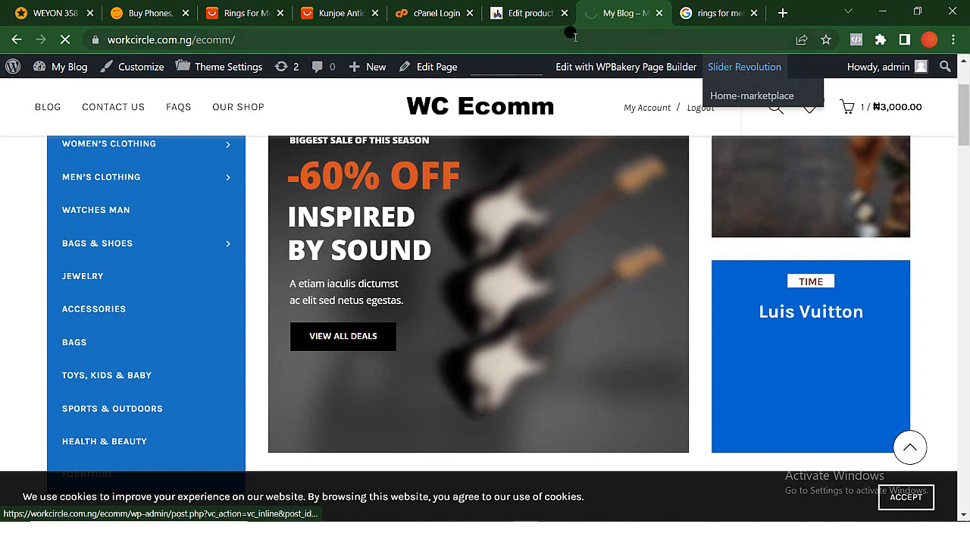
{"action": "left_click", "coordinate": [527, 13]}
{"action": "scroll", "coordinate": [66, 370], "scroll_direction": "down", "scroll_amount": 7}
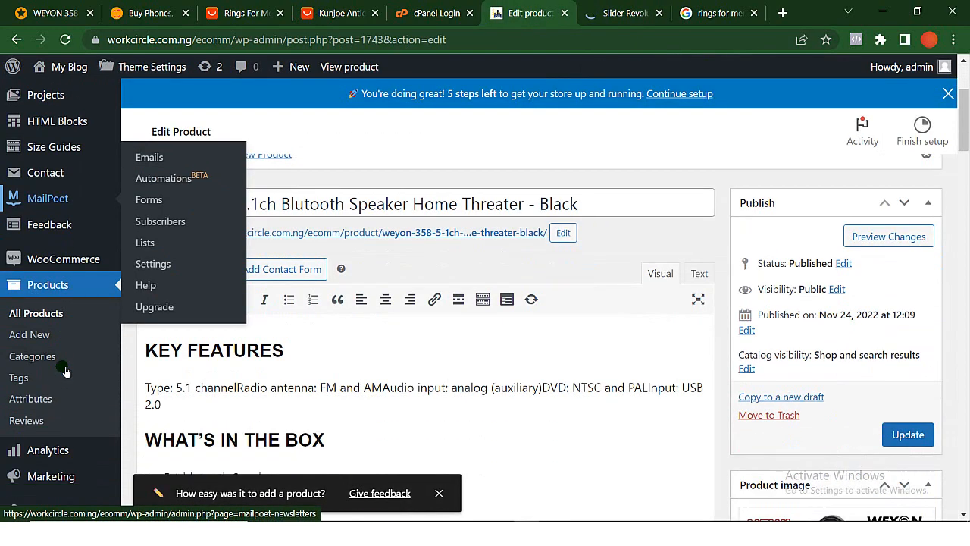
{"action": "left_click", "coordinate": [44, 270]}
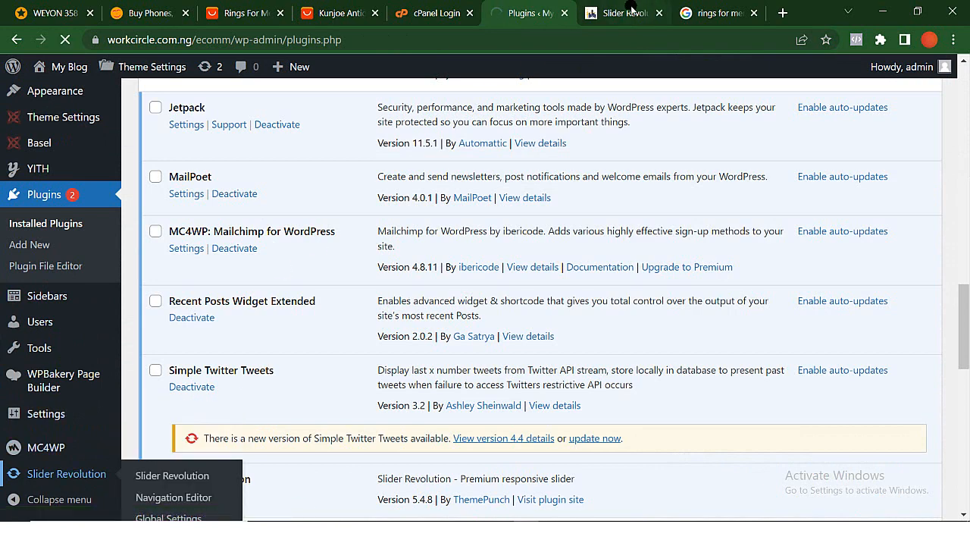
{"action": "scroll", "coordinate": [329, 215], "scroll_direction": "up", "scroll_amount": 3}
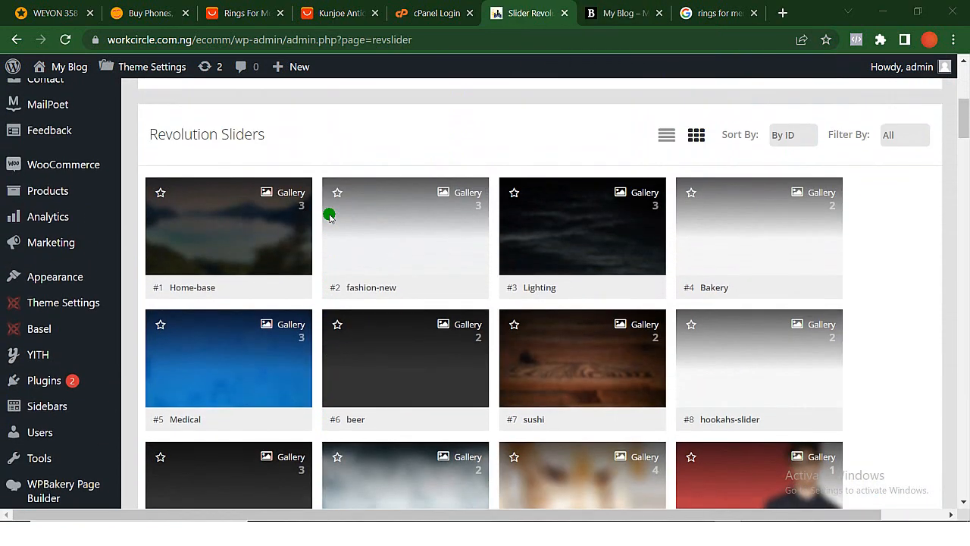
{"action": "scroll", "coordinate": [329, 215], "scroll_direction": "down", "scroll_amount": 9}
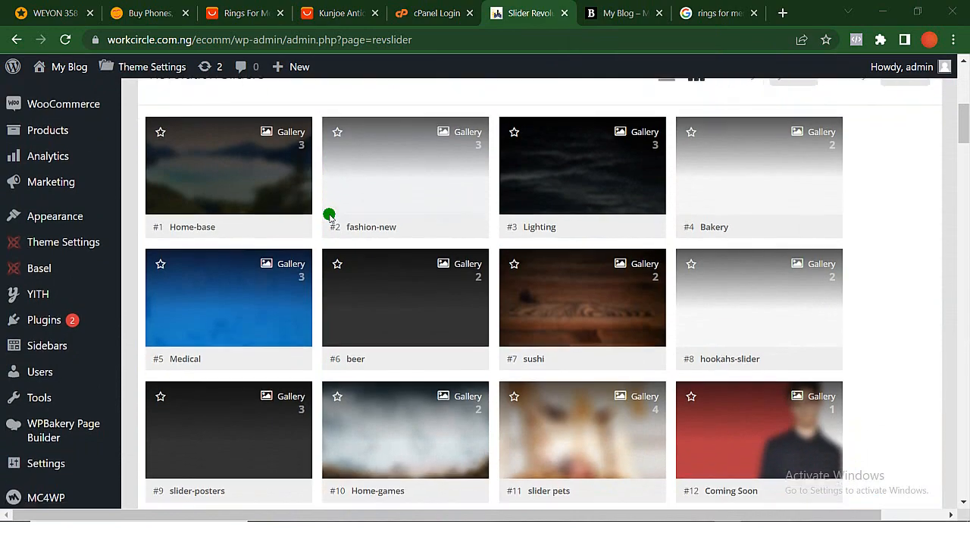
{"action": "scroll", "coordinate": [329, 215], "scroll_direction": "down", "scroll_amount": 14}
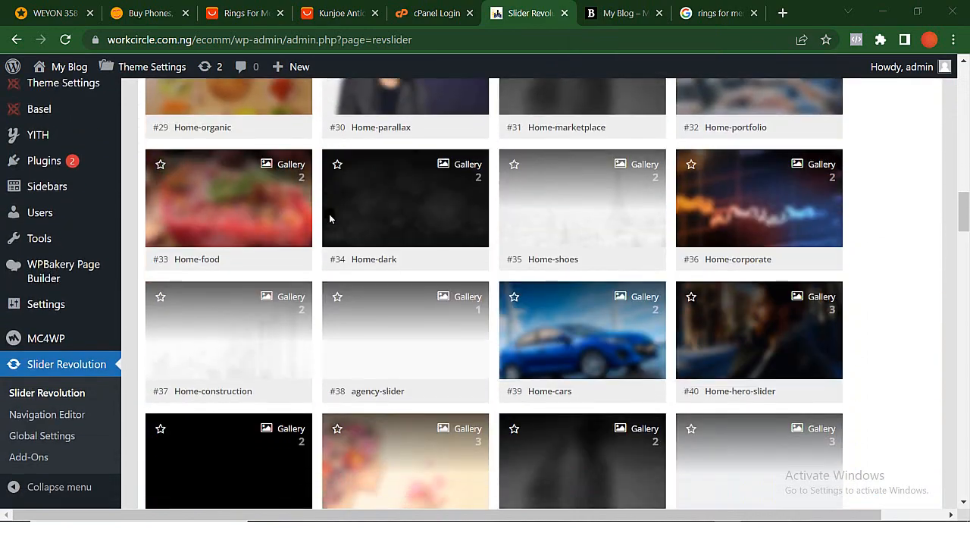
{"action": "scroll", "coordinate": [329, 215], "scroll_direction": "down", "scroll_amount": 15}
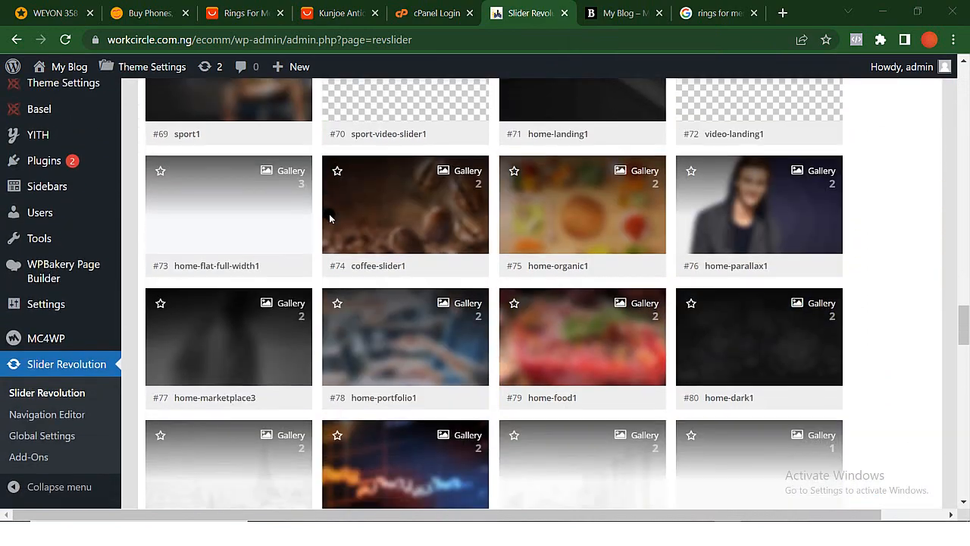
{"action": "scroll", "coordinate": [329, 215], "scroll_direction": "up", "scroll_amount": 9}
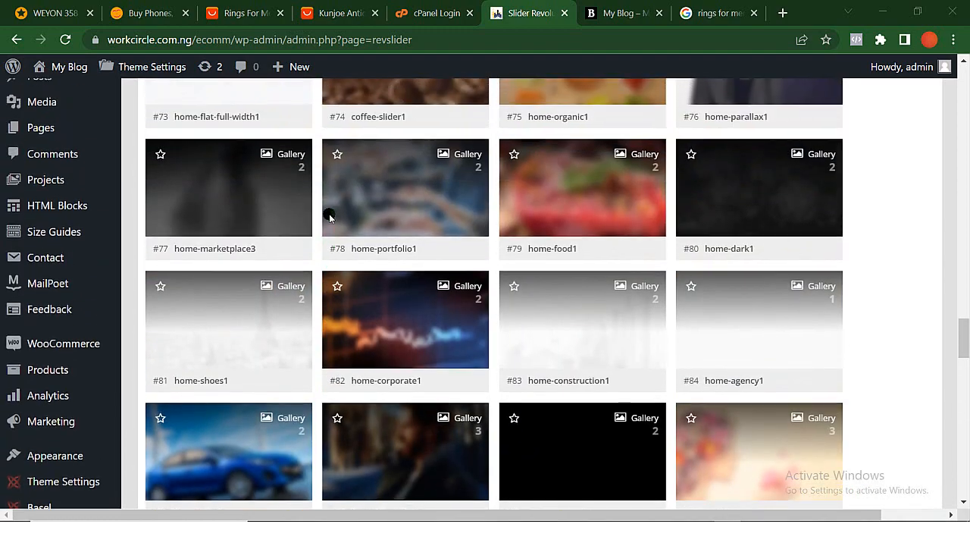
{"action": "scroll", "coordinate": [329, 215], "scroll_direction": "up", "scroll_amount": 9}
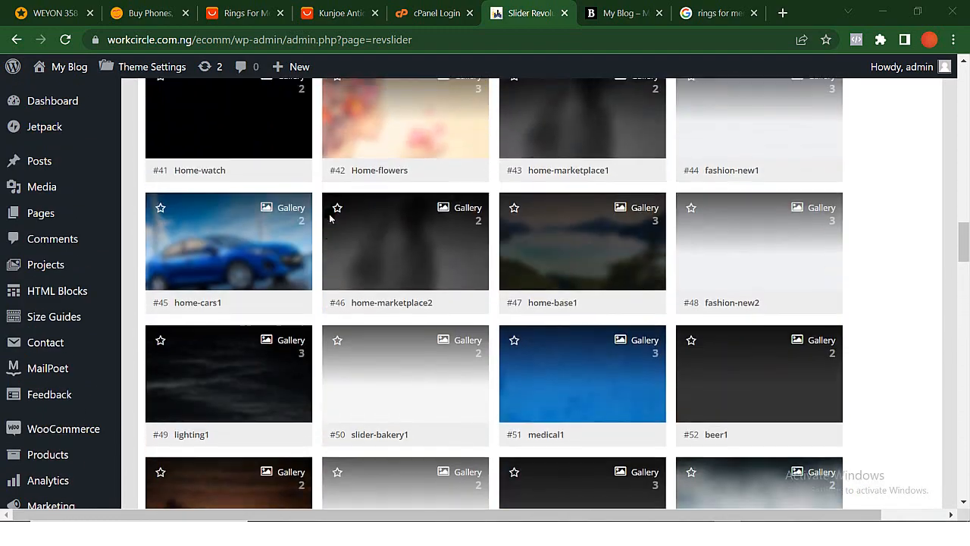
- Switch to the homepage, open it in the WPBakery page editor, and check which slider the main Revolution Slider element uses
{"action": "left_click", "coordinate": [616, 13]}
{"action": "scroll", "coordinate": [483, 305], "scroll_direction": "down", "scroll_amount": 2}
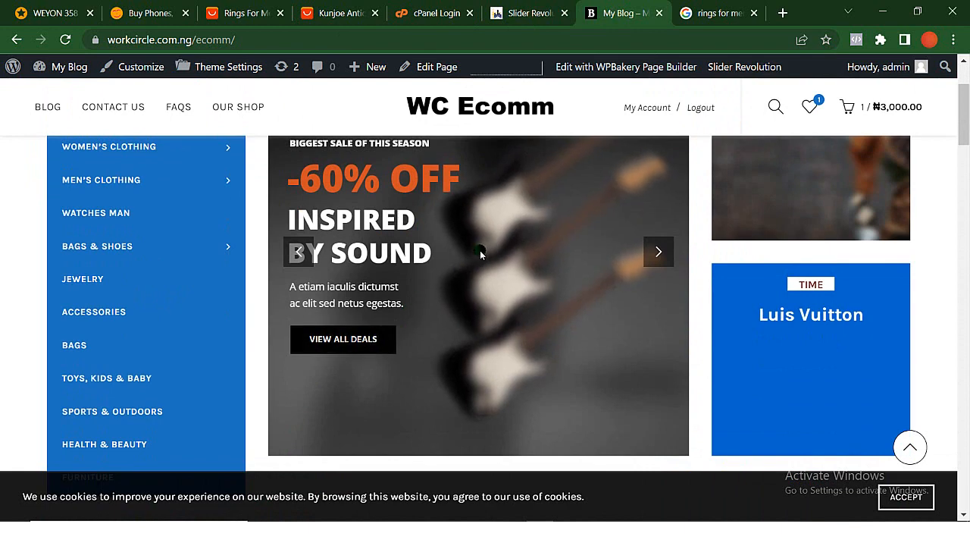
{"action": "scroll", "coordinate": [479, 250], "scroll_direction": "up", "scroll_amount": 2}
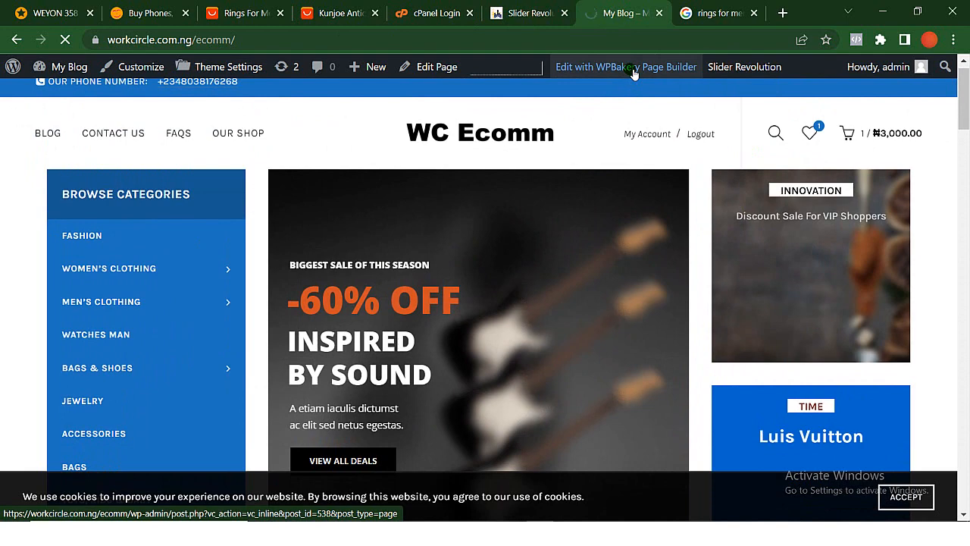
{"action": "scroll", "coordinate": [571, 307], "scroll_direction": "down", "scroll_amount": 1}
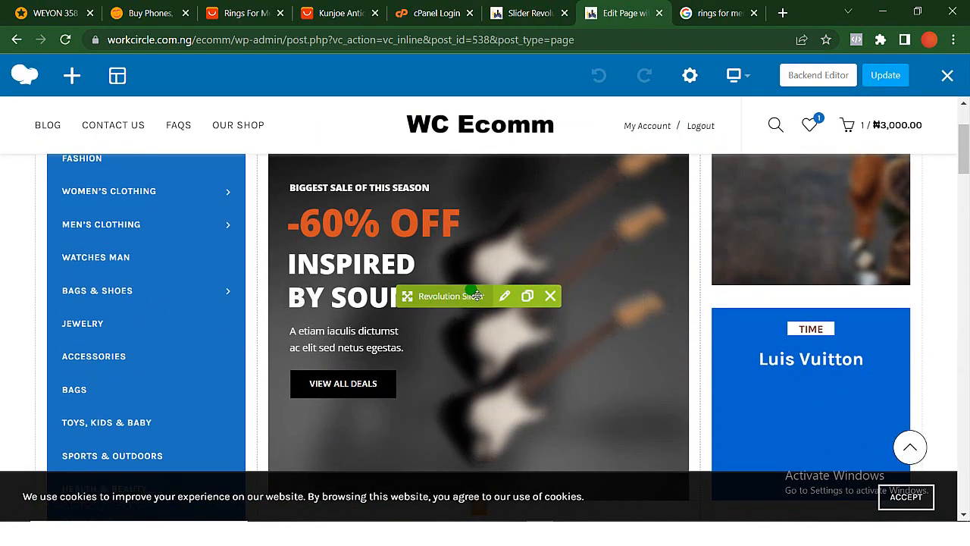
{"action": "scroll", "coordinate": [451, 225], "scroll_direction": "up", "scroll_amount": 2}
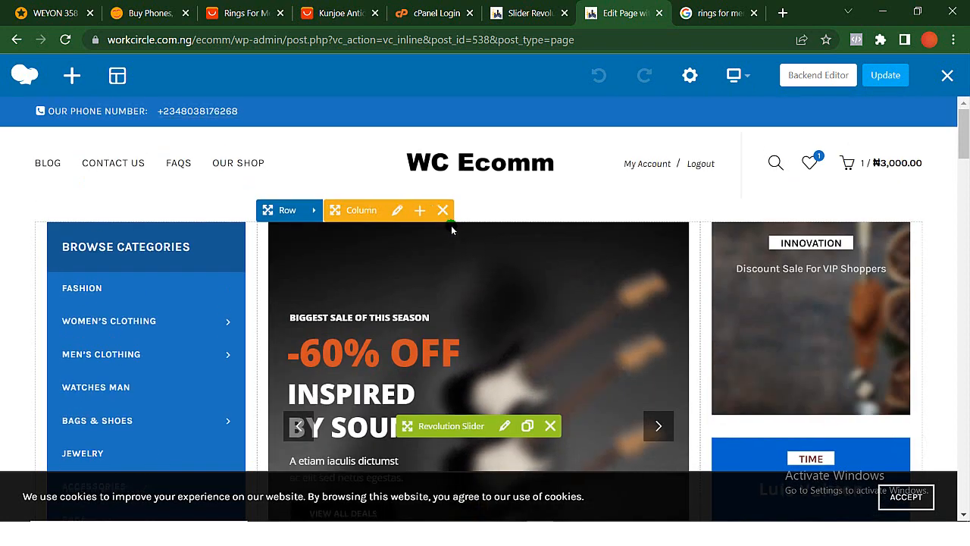
{"action": "scroll", "coordinate": [451, 225], "scroll_direction": "down", "scroll_amount": 3}
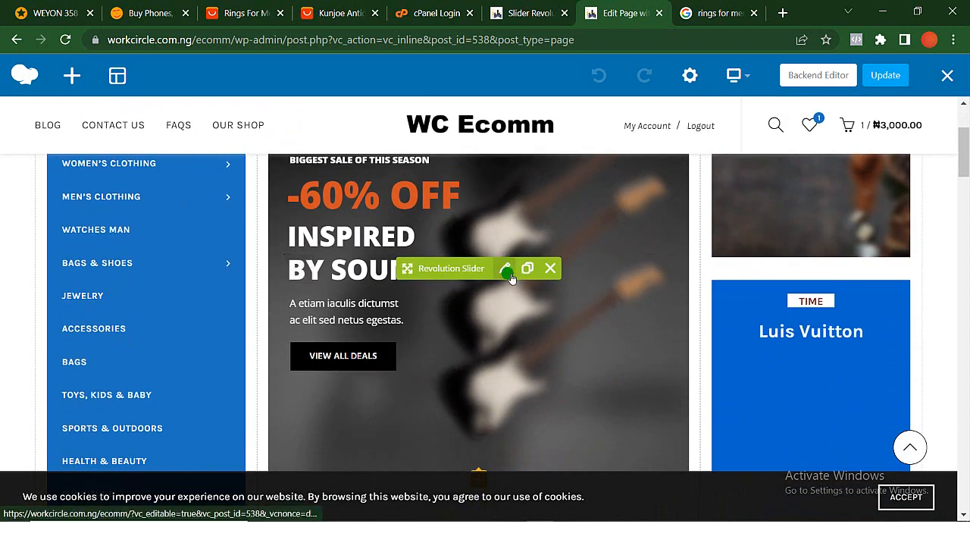
{"action": "left_click", "coordinate": [506, 270]}
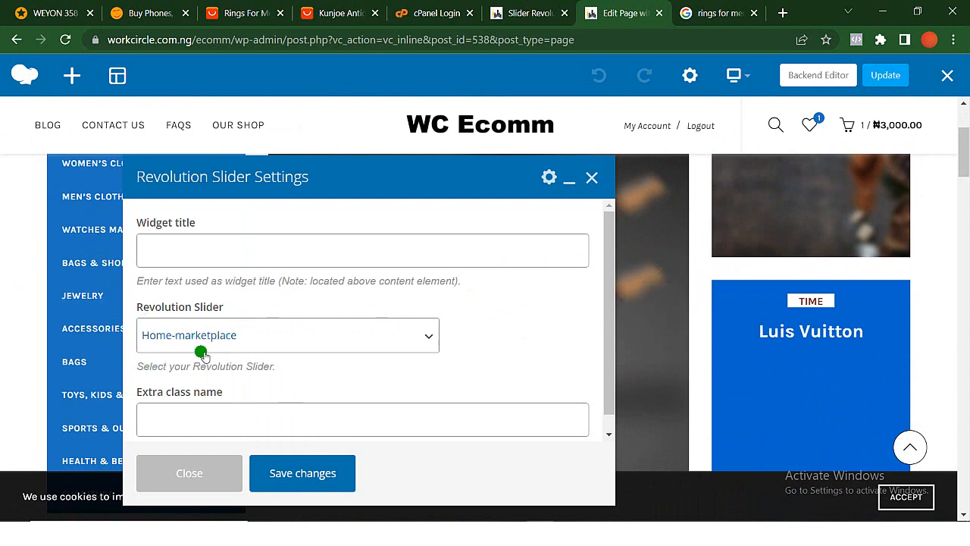
{"action": "left_click", "coordinate": [592, 177]}
- Find the Home-marketplace slider in the Slider Revolution list, open it in the slide editor, and view its first slide
{"action": "left_click", "coordinate": [529, 13]}
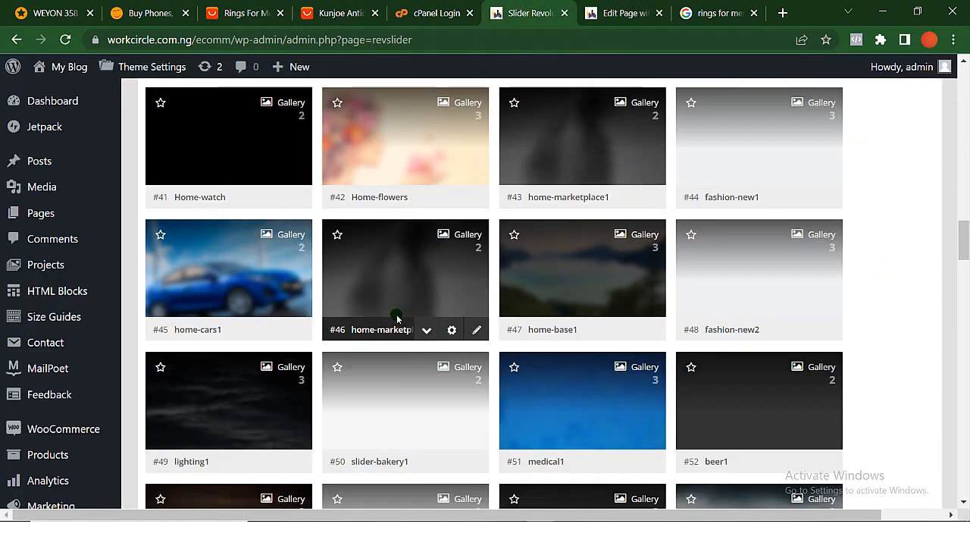
{"action": "scroll", "coordinate": [397, 316], "scroll_direction": "up", "scroll_amount": 9}
{"action": "scroll", "coordinate": [397, 317], "scroll_direction": "down", "scroll_amount": 3}
{"action": "scroll", "coordinate": [398, 316], "scroll_direction": "up", "scroll_amount": 3}
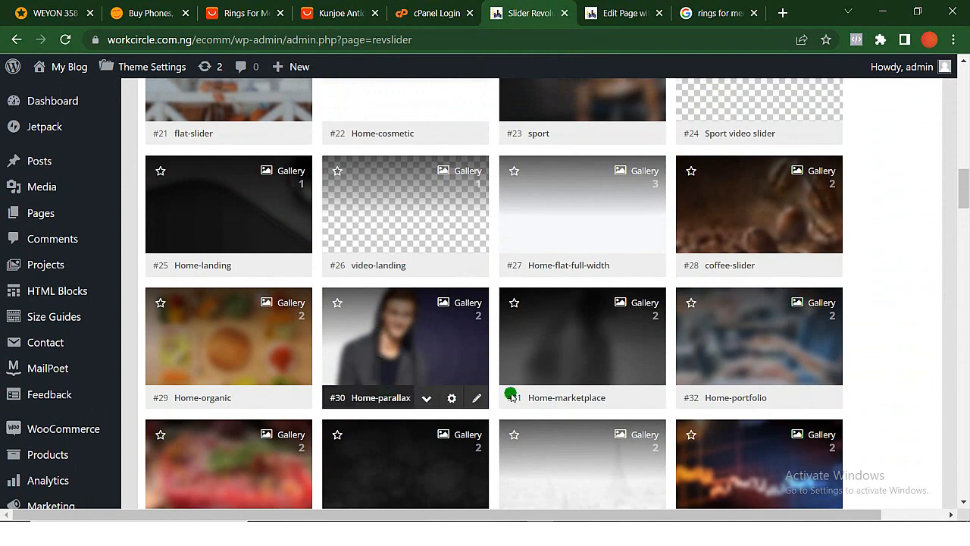
{"action": "scroll", "coordinate": [547, 407], "scroll_direction": "down", "scroll_amount": 2}
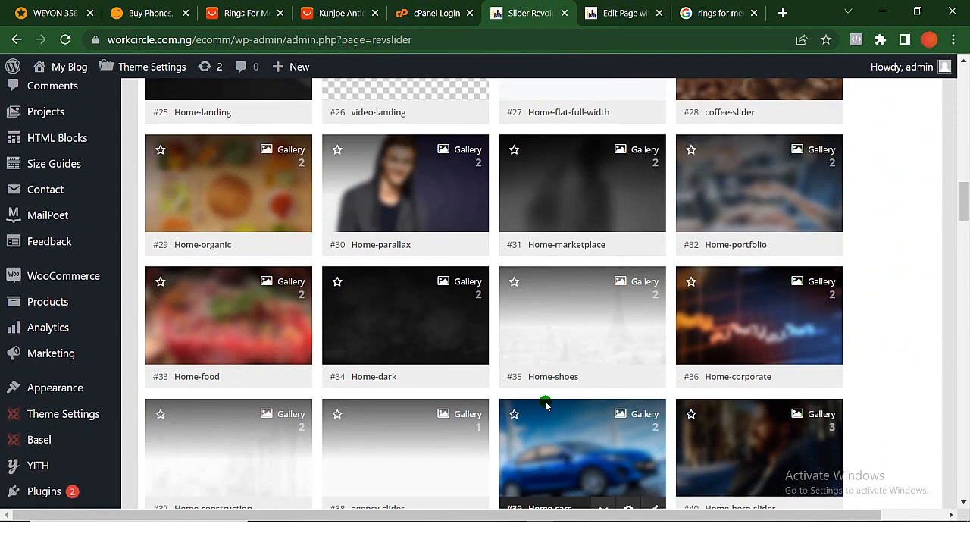
{"action": "left_click", "coordinate": [574, 191]}
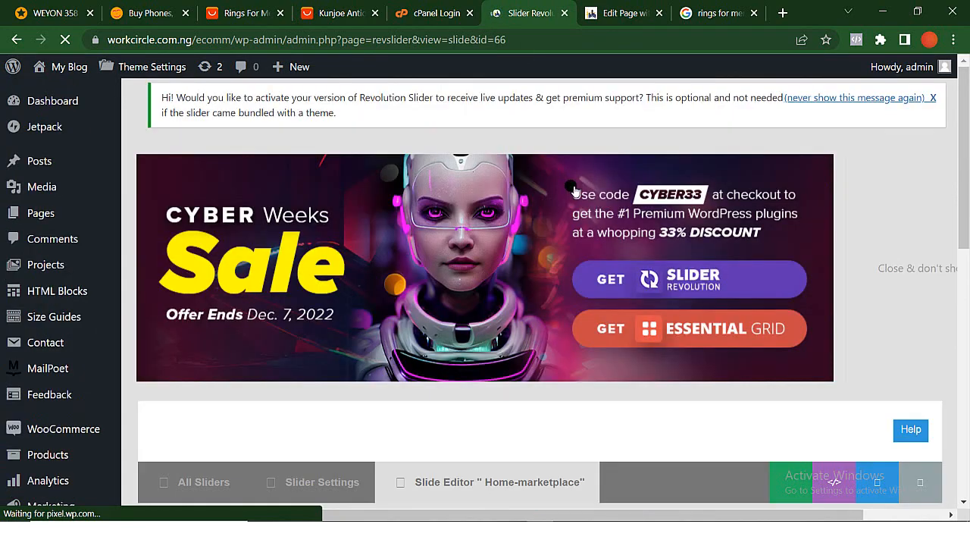
{"action": "scroll", "coordinate": [511, 349], "scroll_direction": "down", "scroll_amount": 5}
{"action": "scroll", "coordinate": [511, 350], "scroll_direction": "down", "scroll_amount": 7}
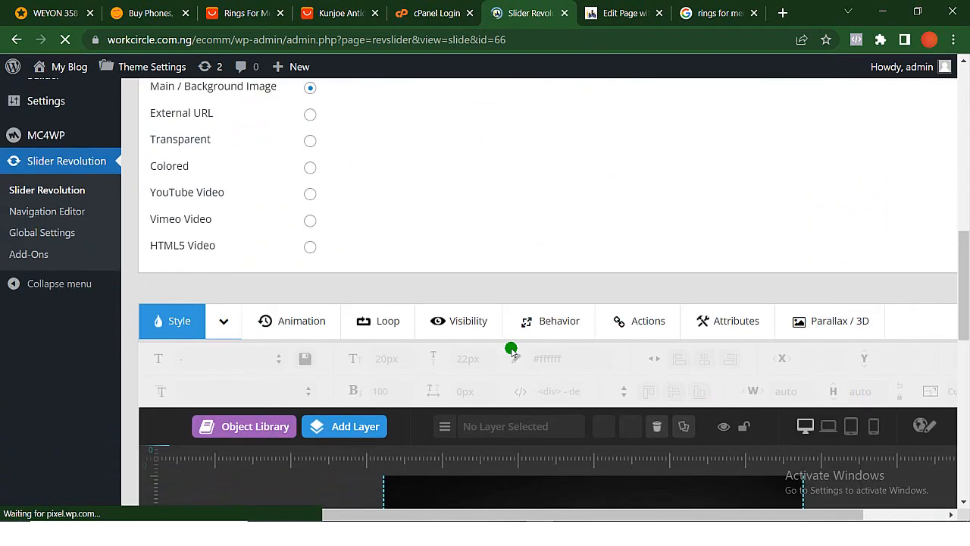
{"action": "scroll", "coordinate": [512, 349], "scroll_direction": "up", "scroll_amount": 5}
{"action": "scroll", "coordinate": [512, 350], "scroll_direction": "down", "scroll_amount": 6}
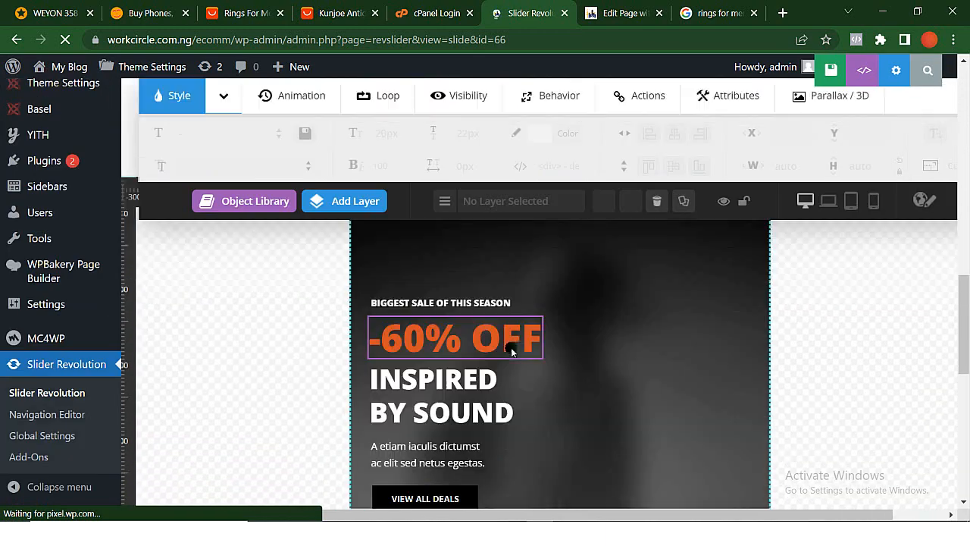
{"action": "scroll", "coordinate": [512, 349], "scroll_direction": "up", "scroll_amount": 1}
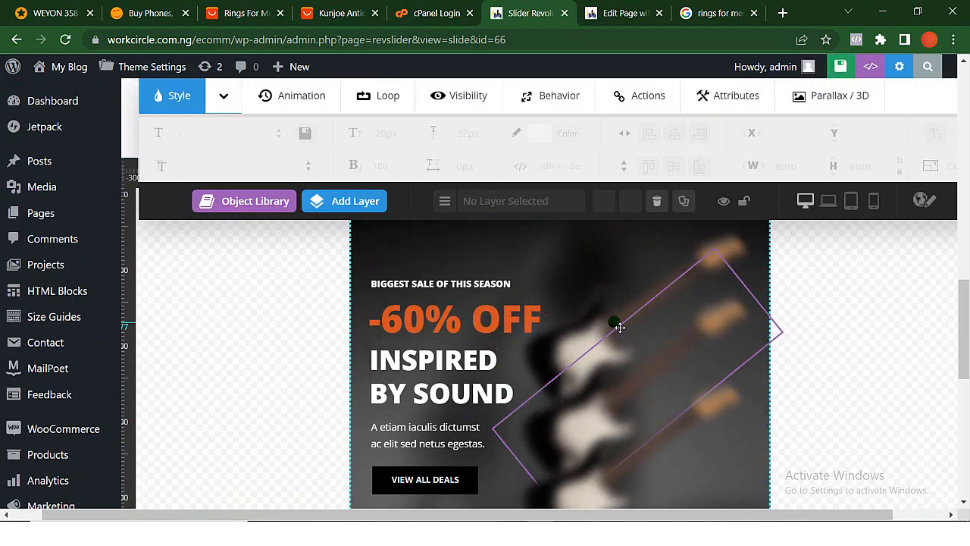
- Compare the homepage's winter and guitar slides in the page editor with the opened slider, and leave the page editor
{"action": "left_click", "coordinate": [612, 10]}
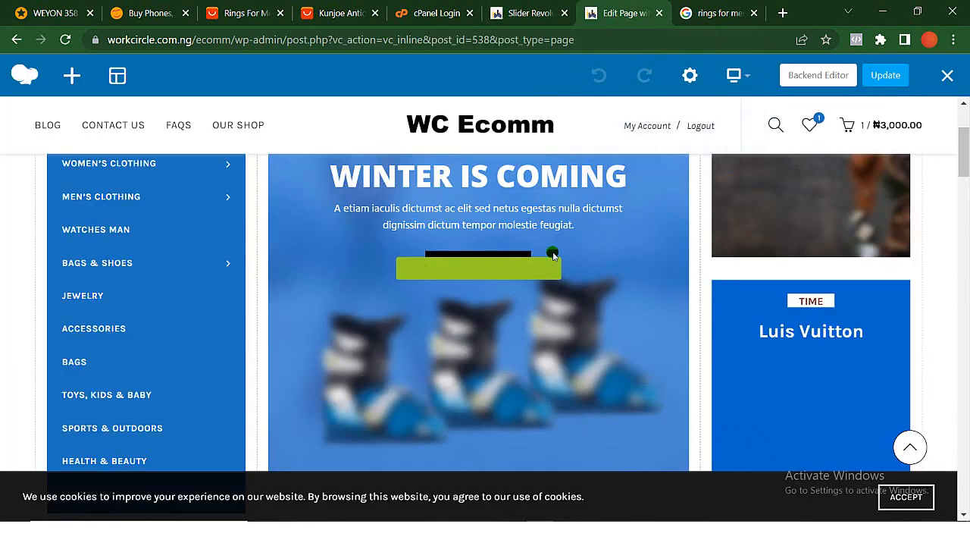
{"action": "scroll", "coordinate": [548, 264], "scroll_direction": "down", "scroll_amount": 2}
{"action": "scroll", "coordinate": [548, 265], "scroll_direction": "up", "scroll_amount": 1}
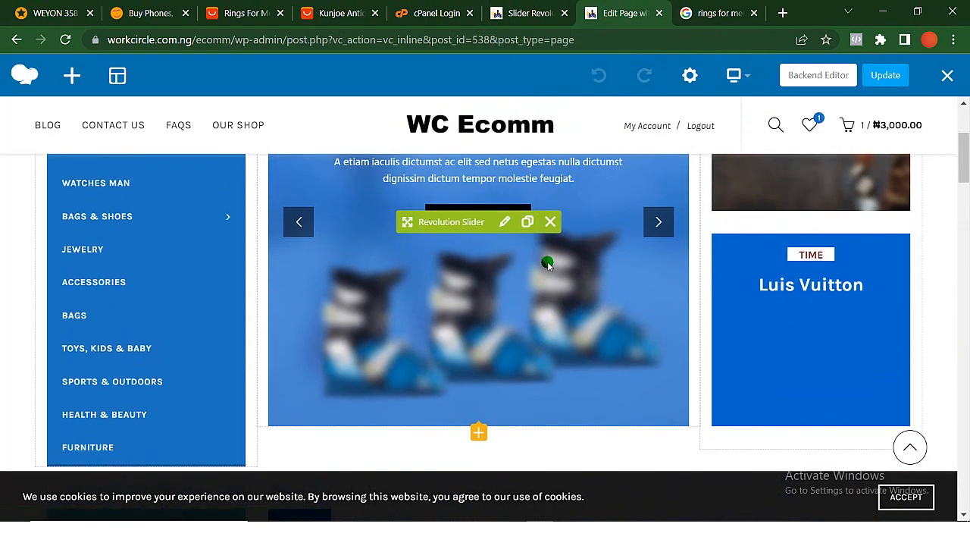
{"action": "left_click", "coordinate": [300, 221]}
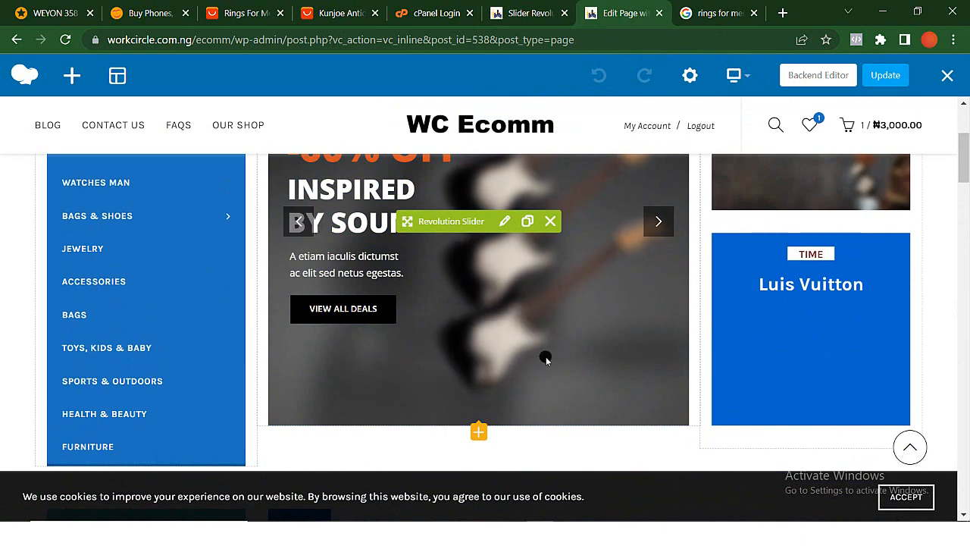
{"action": "scroll", "coordinate": [546, 356], "scroll_direction": "up", "scroll_amount": 3}
{"action": "scroll", "coordinate": [546, 359], "scroll_direction": "down", "scroll_amount": 1}
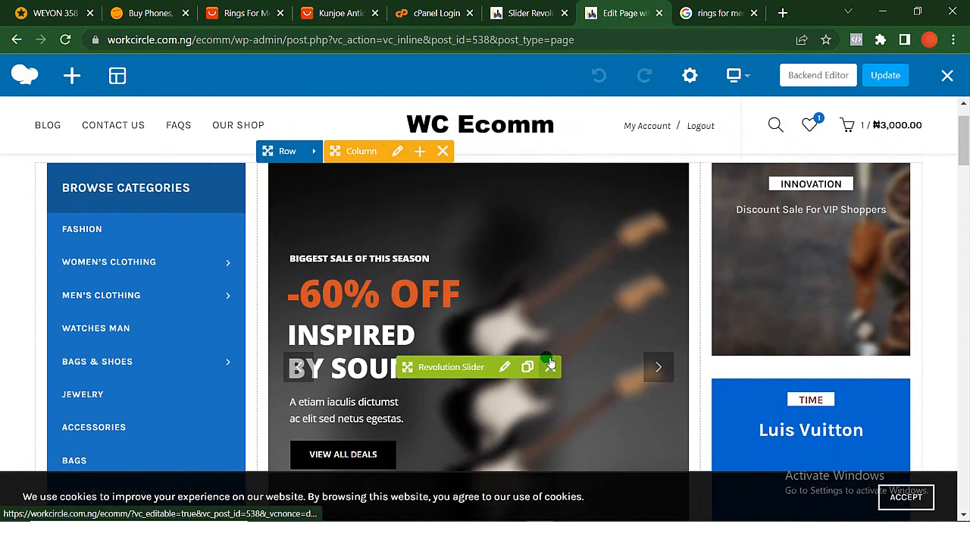
{"action": "left_click", "coordinate": [947, 75]}
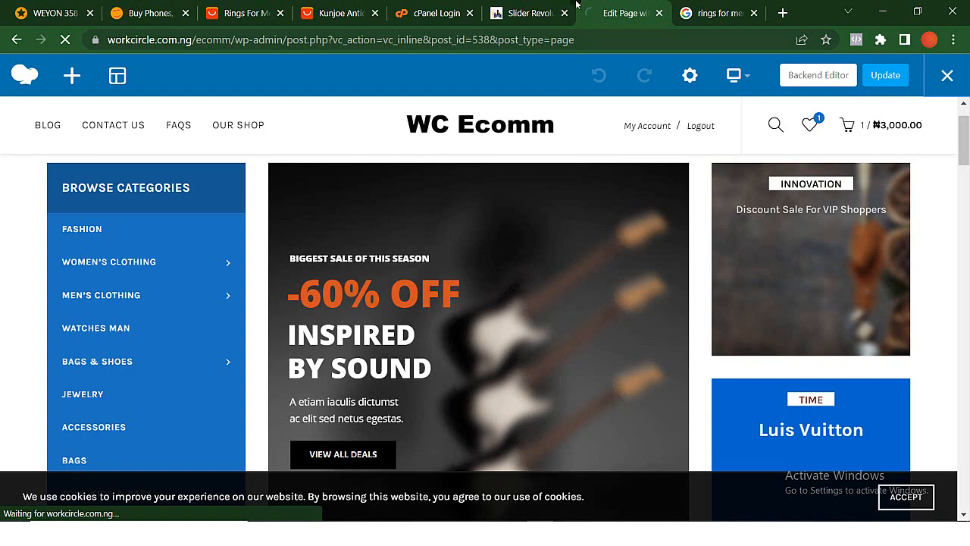
- Return to the Home-marketplace slide editor and examine the text and guitar image layers of the first slide
{"action": "left_click", "coordinate": [515, 17]}
{"action": "scroll", "coordinate": [601, 307], "scroll_direction": "down", "scroll_amount": 3}
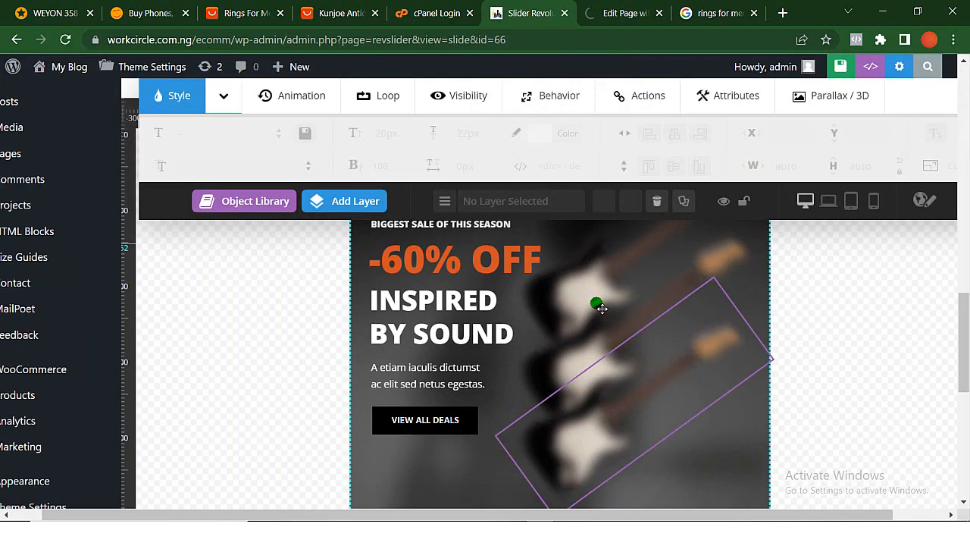
{"action": "scroll", "coordinate": [601, 308], "scroll_direction": "up", "scroll_amount": 1}
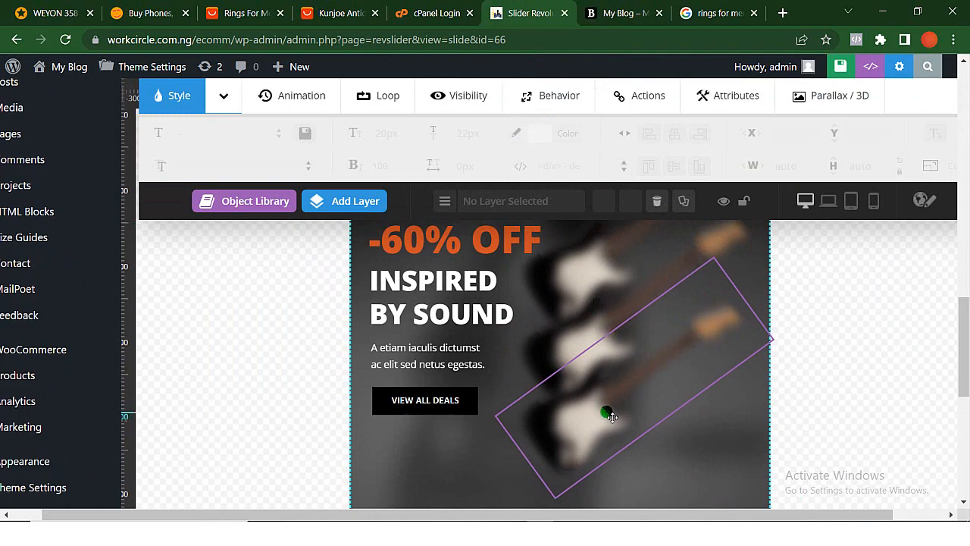
{"action": "scroll", "coordinate": [611, 416], "scroll_direction": "up", "scroll_amount": 2}
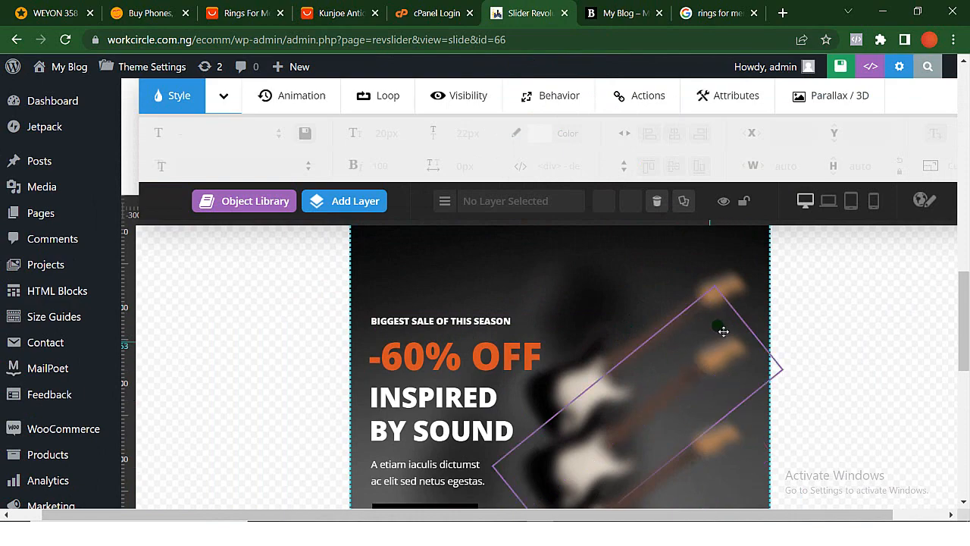
{"action": "scroll", "coordinate": [628, 383], "scroll_direction": "down", "scroll_amount": 3}
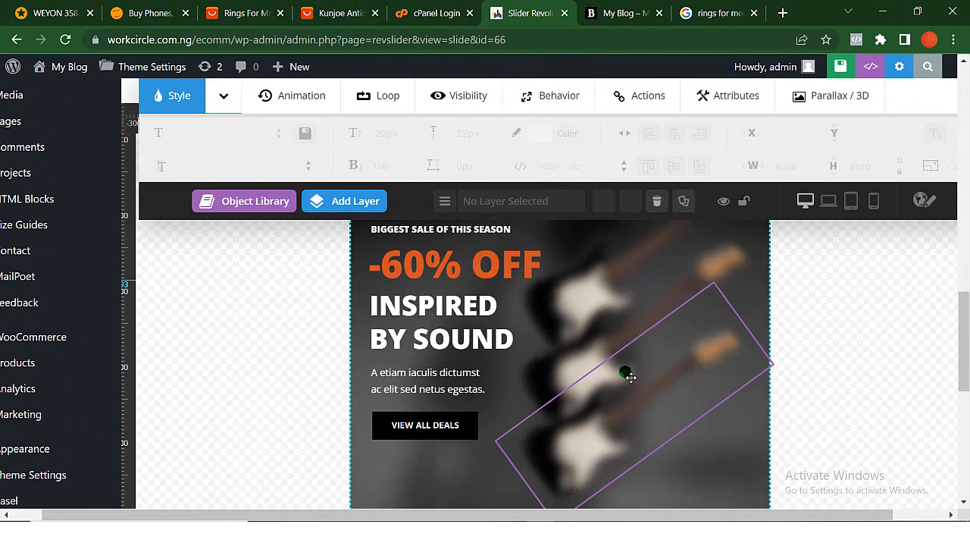
{"action": "scroll", "coordinate": [630, 377], "scroll_direction": "up", "scroll_amount": 1}
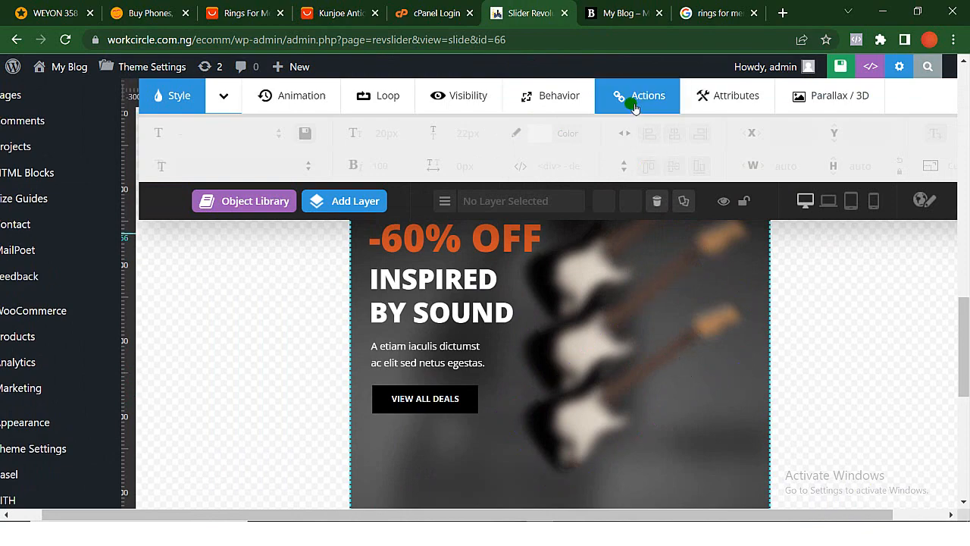
- Duplicate slide #2 of the Home-marketplace slider
{"action": "scroll", "coordinate": [579, 173], "scroll_direction": "up", "scroll_amount": 10}
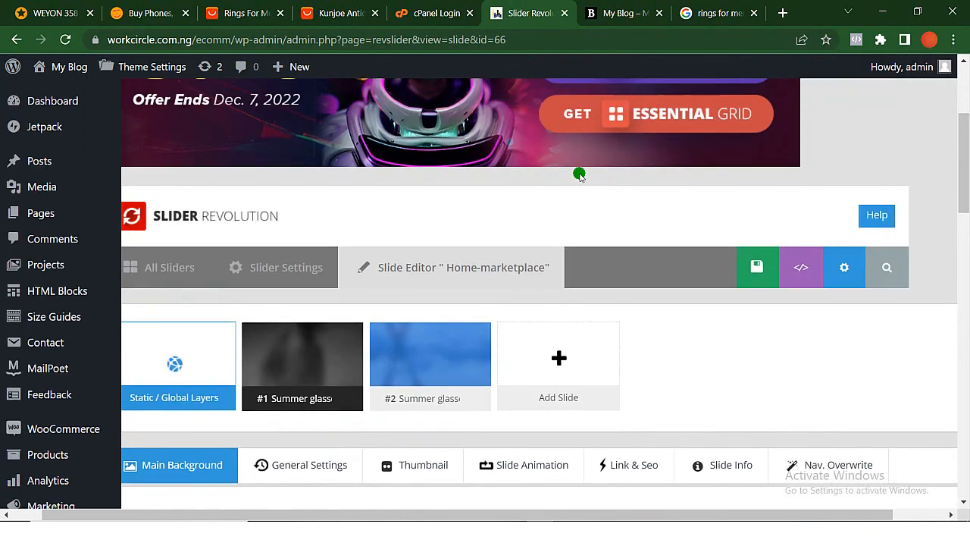
{"action": "mouse_move", "coordinate": [480, 333]}
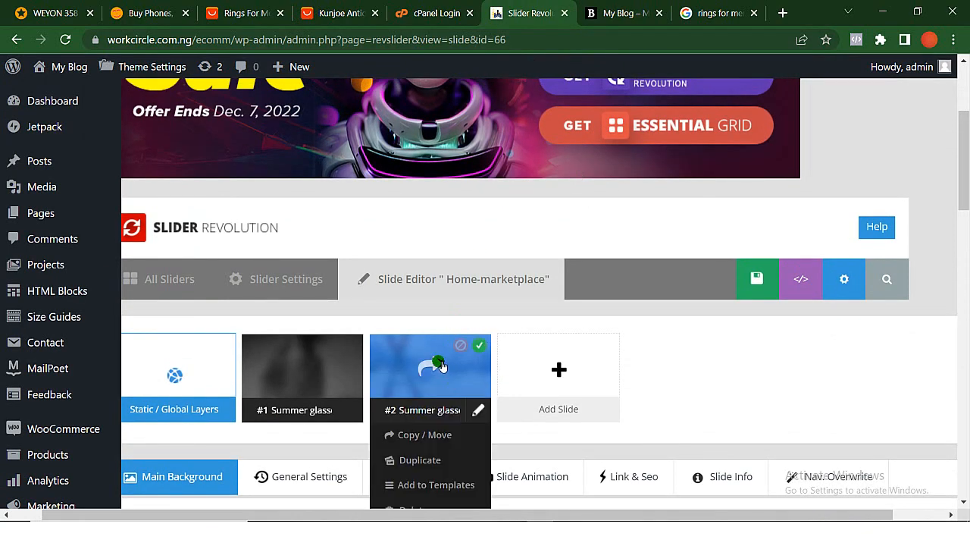
{"action": "mouse_move", "coordinate": [556, 353]}
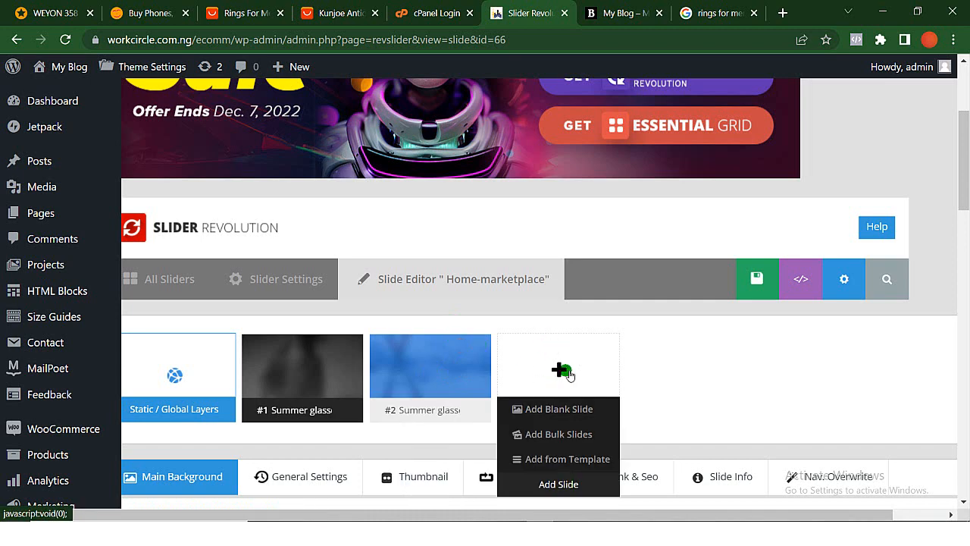
{"action": "mouse_move", "coordinate": [453, 415]}
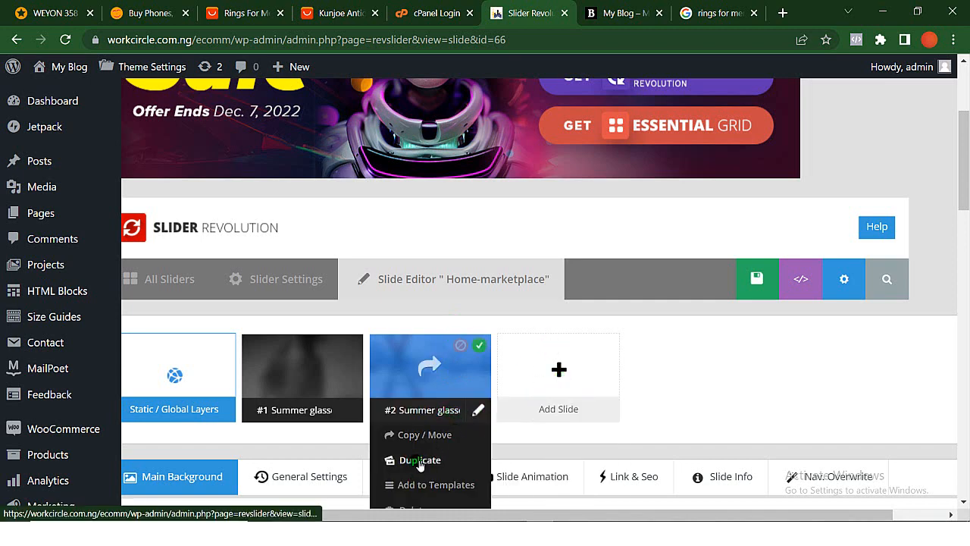
{"action": "left_click", "coordinate": [392, 460]}
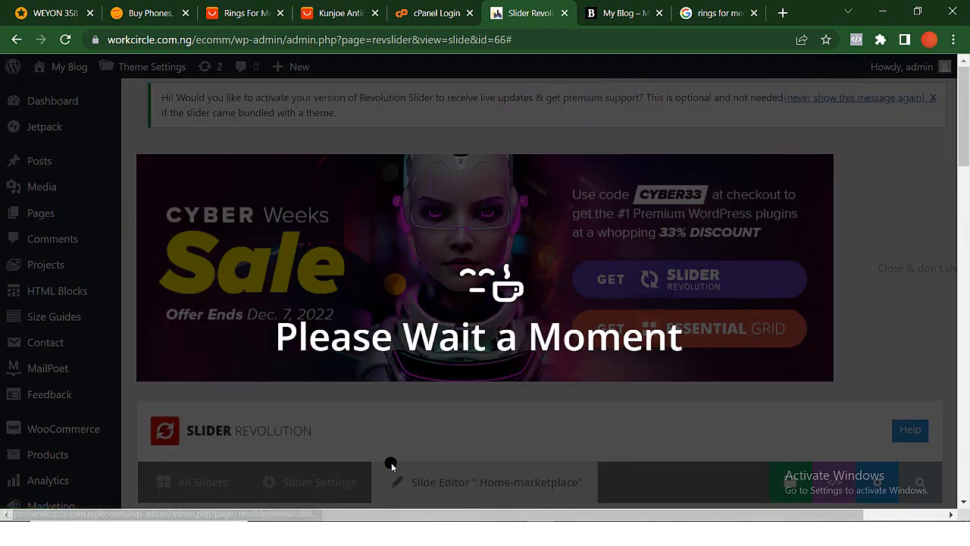
- Delete the duplicated slide #3 from the Home-marketplace slider
{"action": "scroll", "coordinate": [478, 408], "scroll_direction": "down", "scroll_amount": 3}
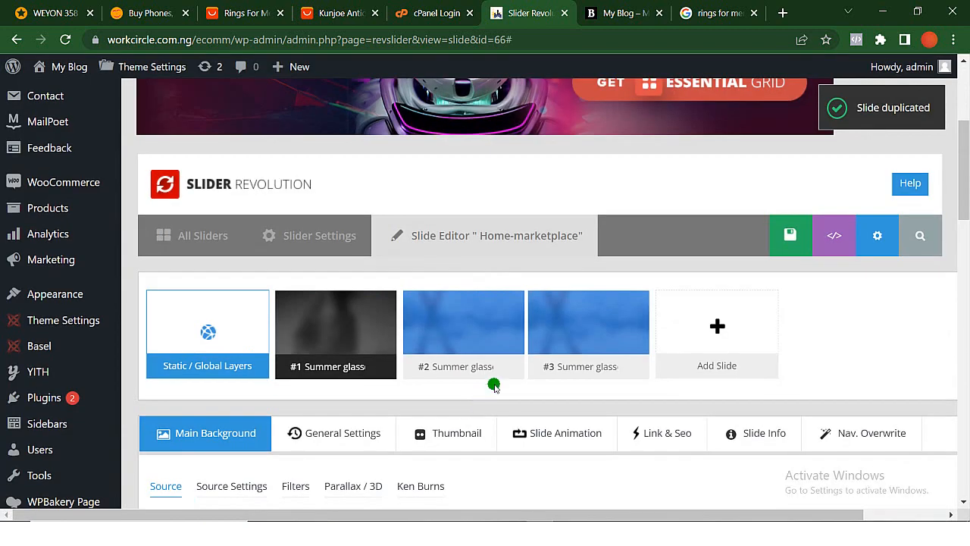
{"action": "mouse_move", "coordinate": [604, 377]}
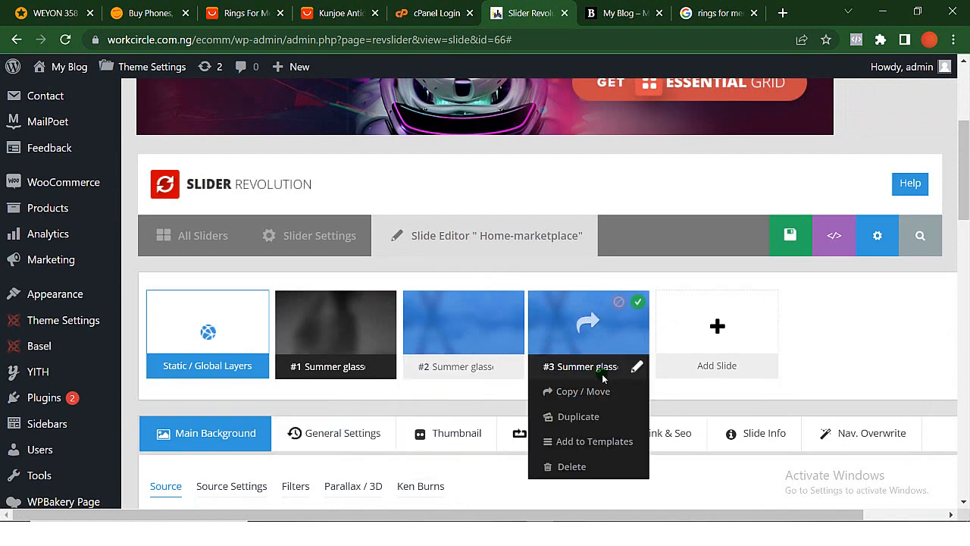
{"action": "left_click", "coordinate": [572, 467]}
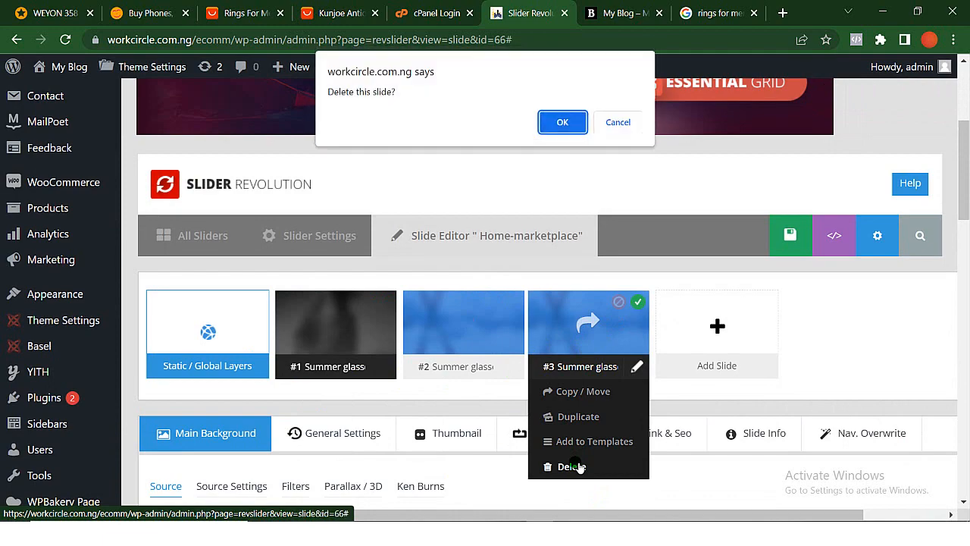
{"action": "key", "text": "Return"}
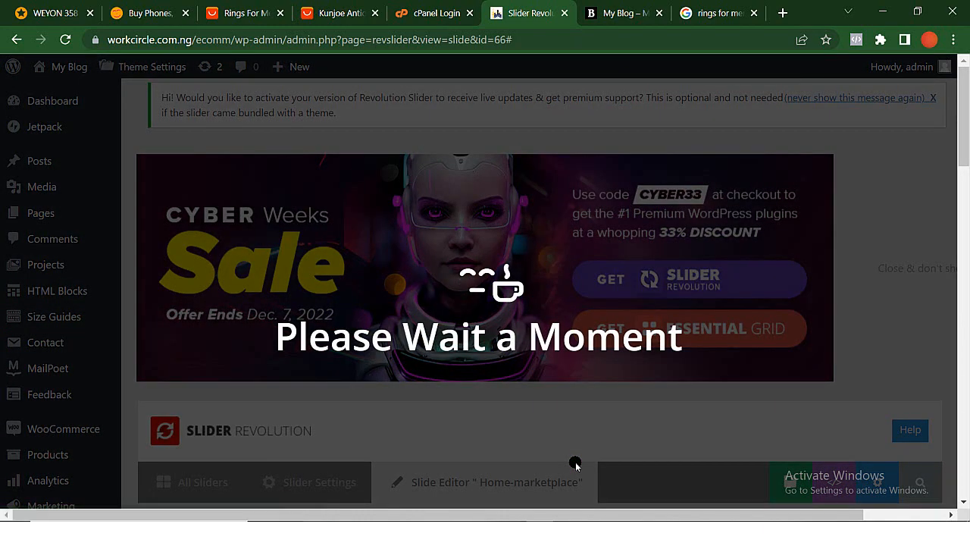
- Save the Home-marketplace slide, and search Google for "images for guitar" in the tab with the rings search
{"action": "scroll", "coordinate": [574, 463], "scroll_direction": "down", "scroll_amount": 2}
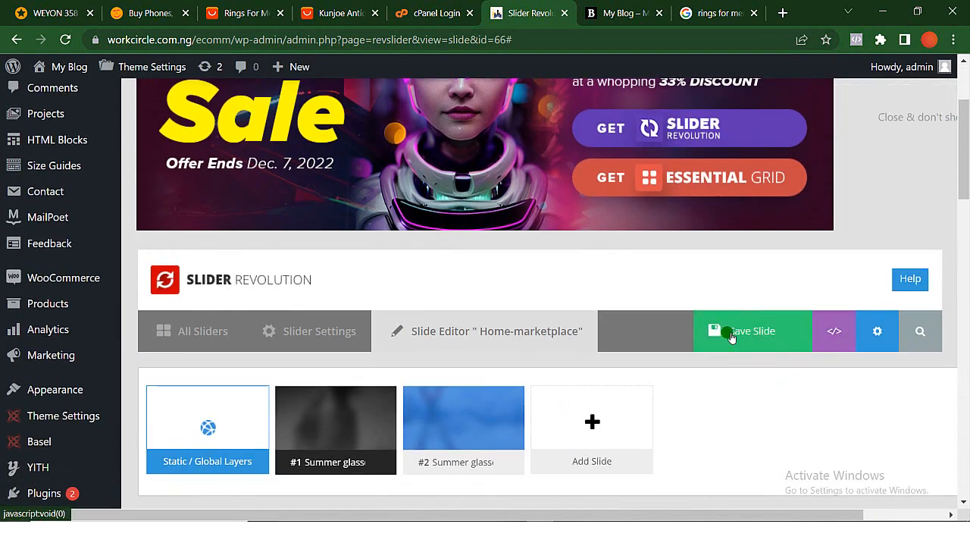
{"action": "left_click", "coordinate": [731, 336]}
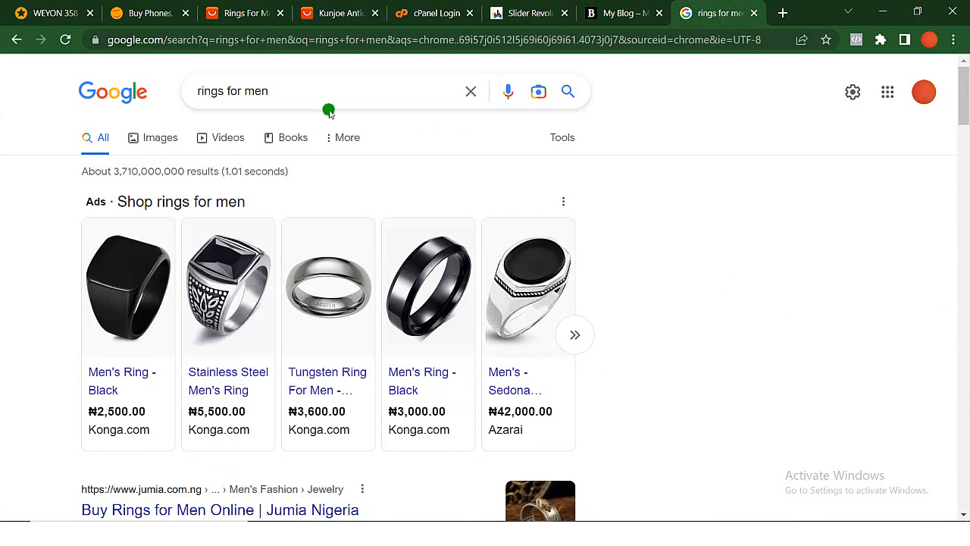
{"action": "double_click", "coordinate": [329, 105]}
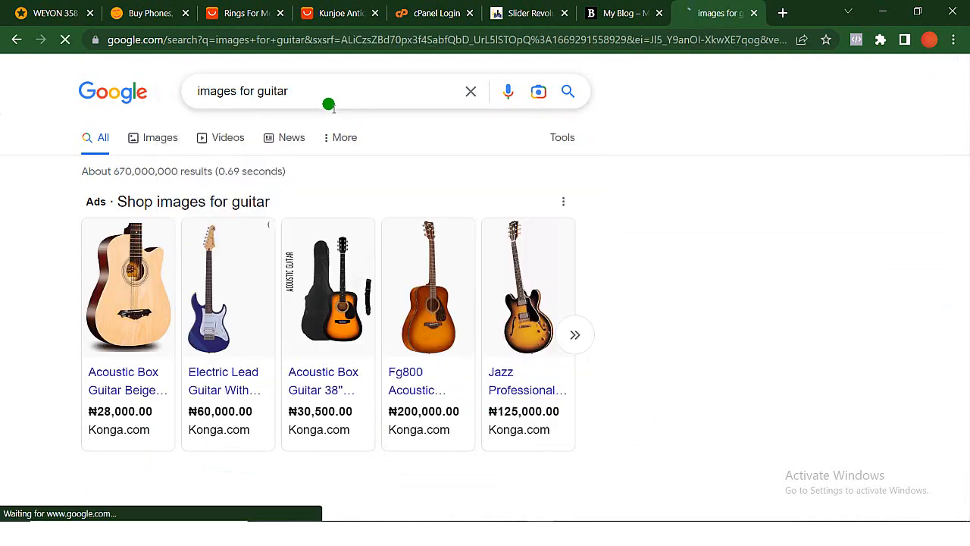
- Show image results for the guitar search and save the picture of the sunburst acoustic guitar against wooden planks as g
{"action": "scroll", "coordinate": [328, 102], "scroll_direction": "down", "scroll_amount": 1}
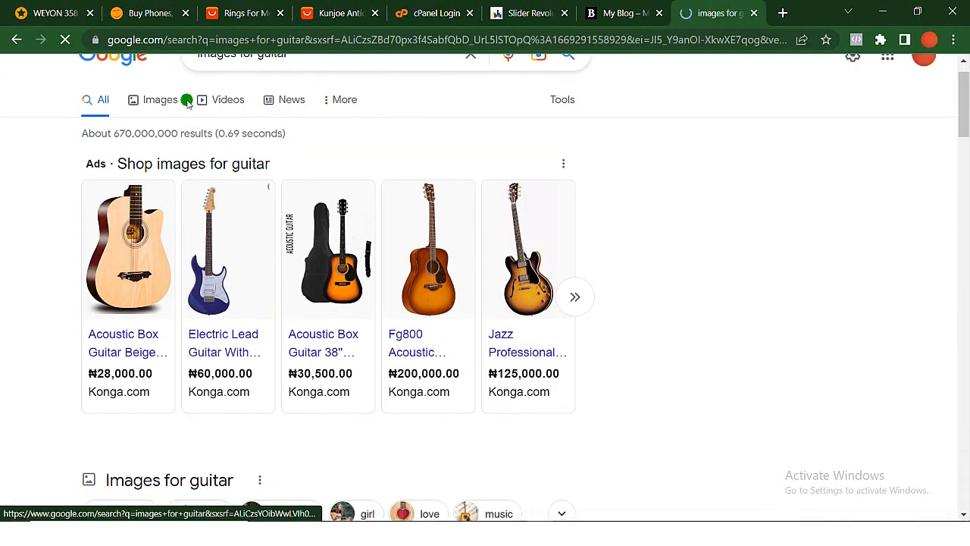
{"action": "left_click", "coordinate": [153, 103]}
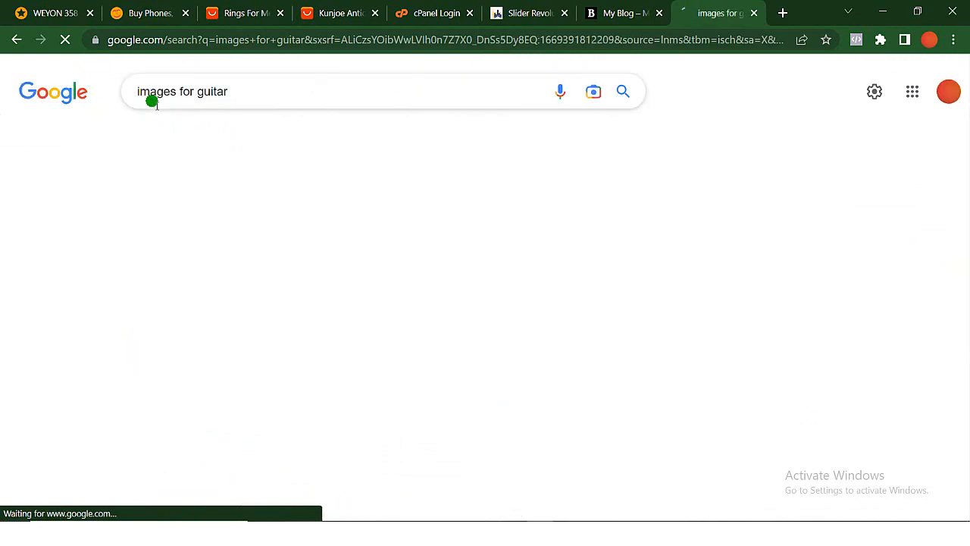
{"action": "scroll", "coordinate": [280, 233], "scroll_direction": "down", "scroll_amount": 1}
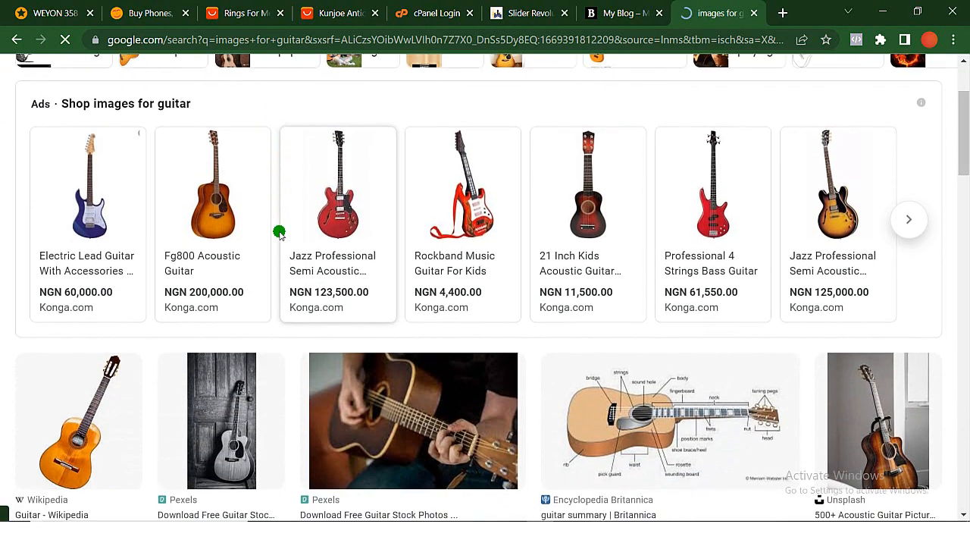
{"action": "scroll", "coordinate": [279, 233], "scroll_direction": "down", "scroll_amount": 1}
{"action": "scroll", "coordinate": [280, 234], "scroll_direction": "down", "scroll_amount": 5}
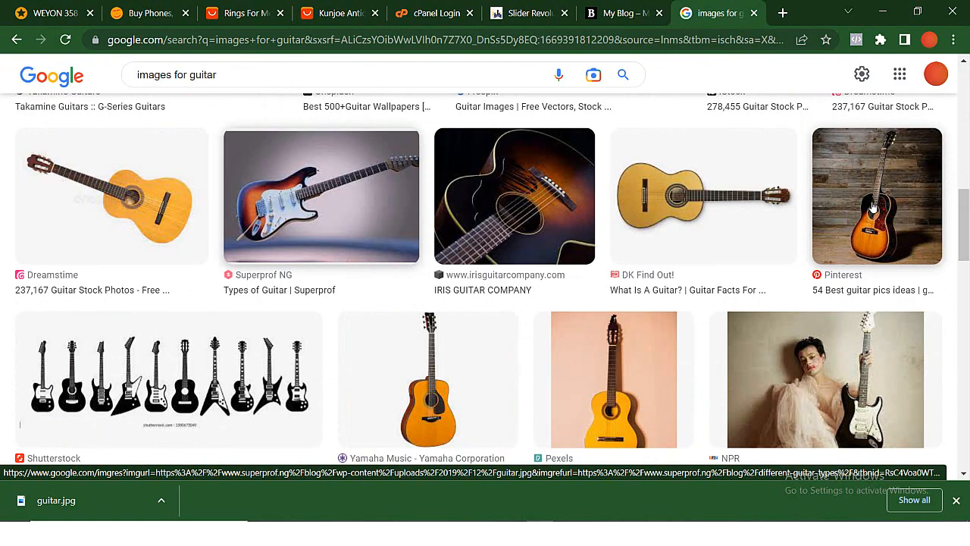
{"action": "right_click", "coordinate": [898, 202]}
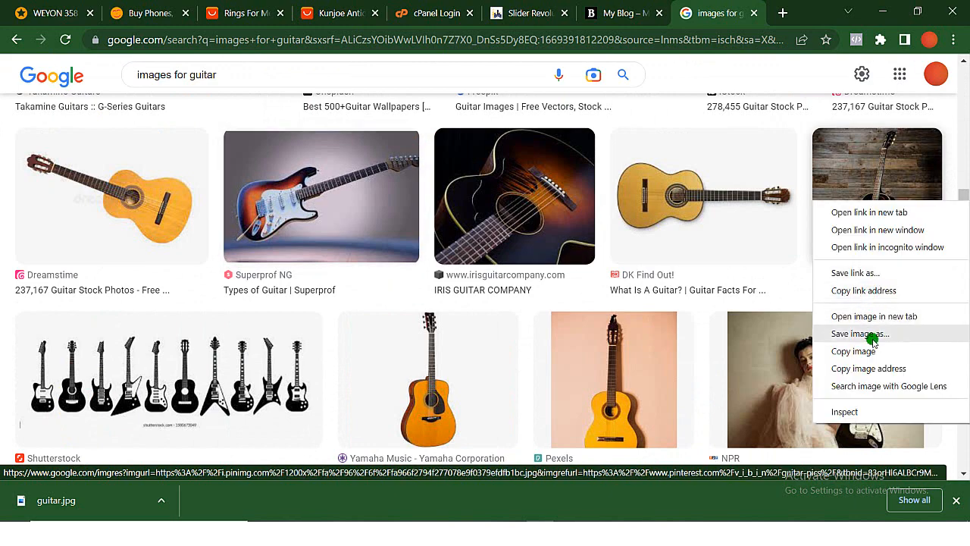
{"action": "left_click", "coordinate": [871, 335]}
{"action": "type", "text": "g"}
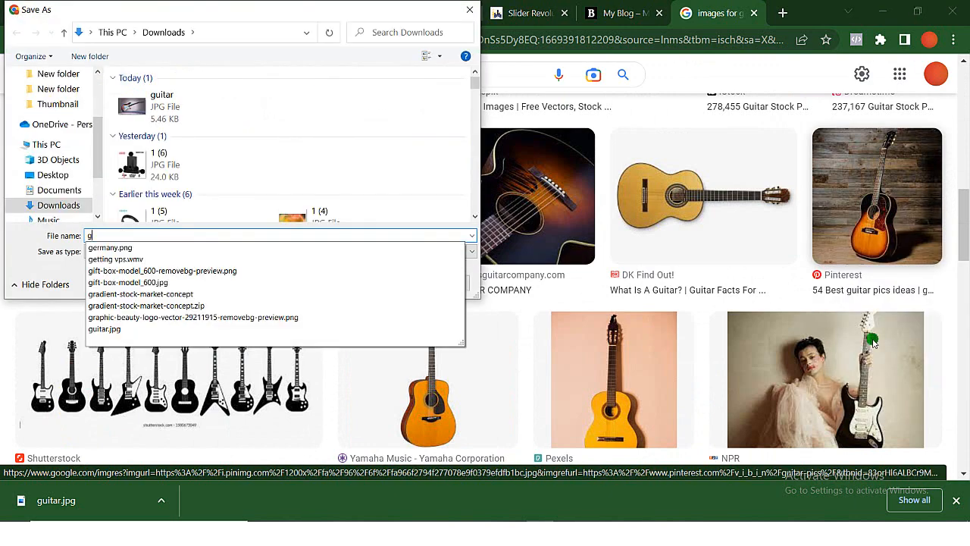
{"action": "key", "text": "Return"}
{"action": "scroll", "coordinate": [875, 344], "scroll_direction": "down", "scroll_amount": 5}
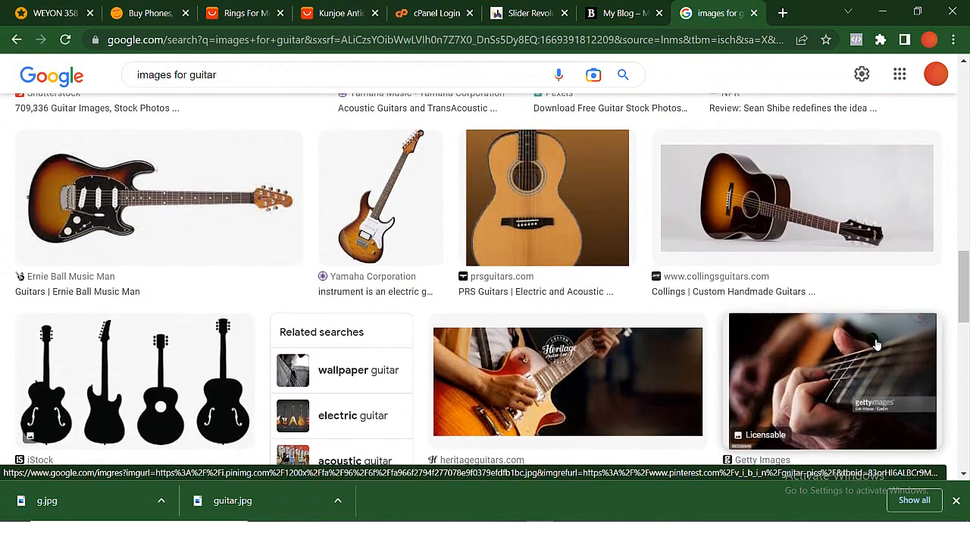
{"action": "scroll", "coordinate": [756, 271], "scroll_direction": "up", "scroll_amount": 4}
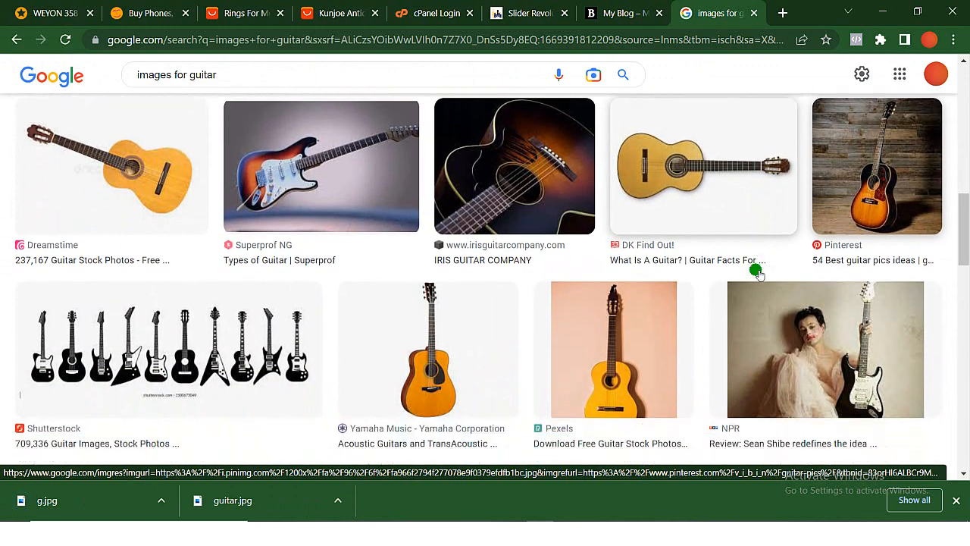
{"action": "scroll", "coordinate": [756, 270], "scroll_direction": "down", "scroll_amount": 1}
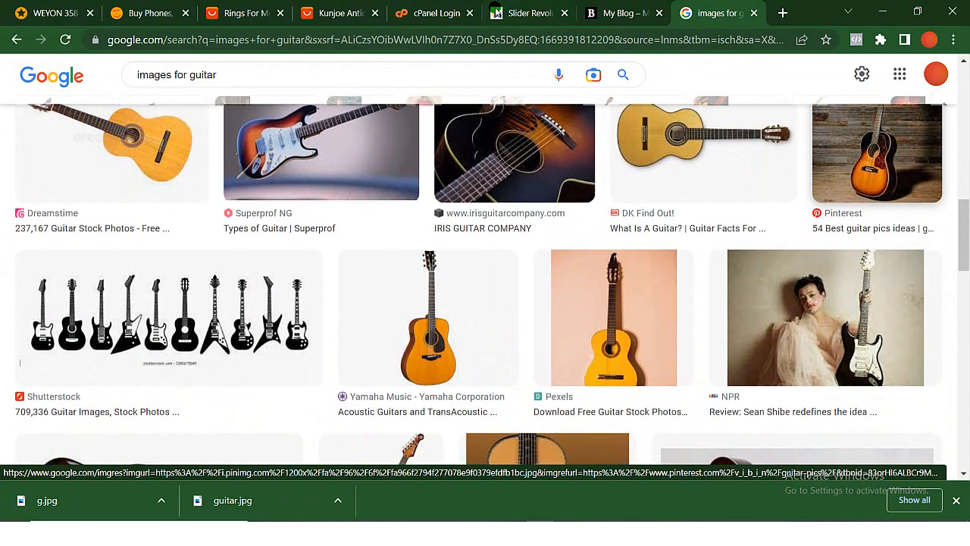
- Return to the Home-marketplace slide editor and upload g.jpg as the guitar slide's main background image
{"action": "left_click", "coordinate": [495, 13]}
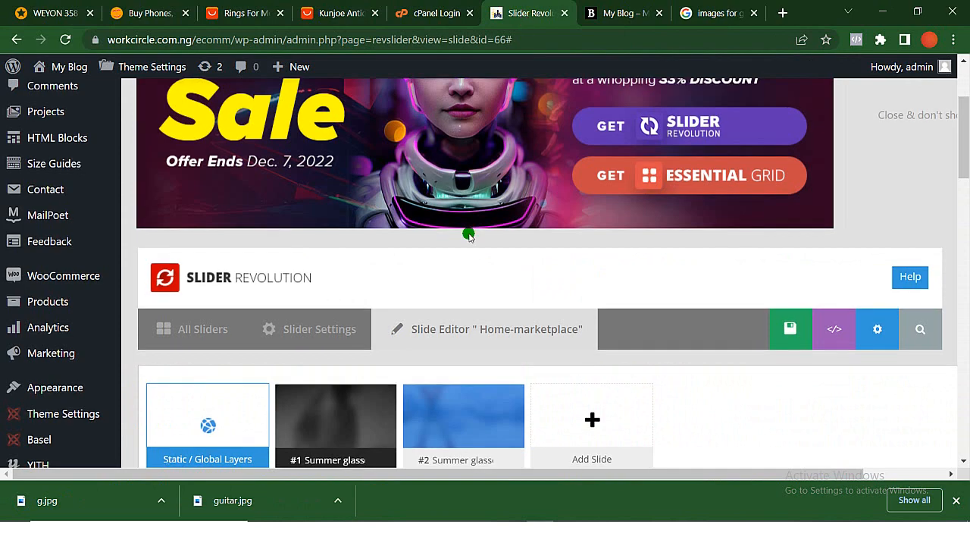
{"action": "scroll", "coordinate": [468, 235], "scroll_direction": "down", "scroll_amount": 10}
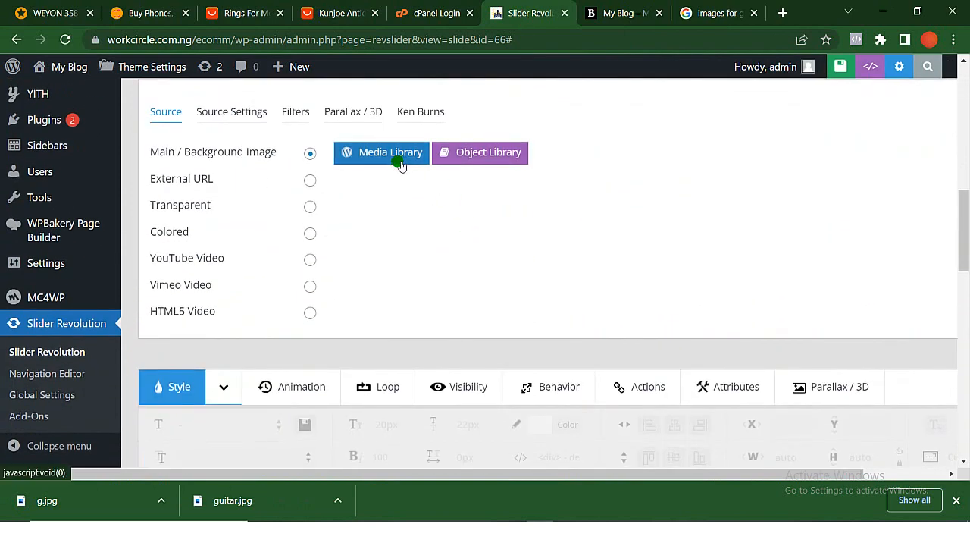
{"action": "left_click", "coordinate": [391, 154]}
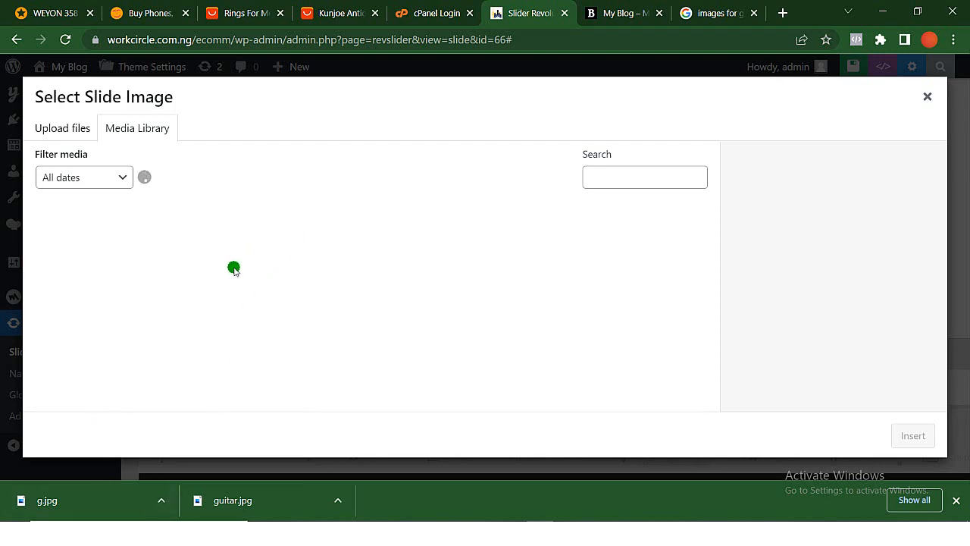
{"action": "left_click_drag", "start_coordinate": [91, 496], "coordinate": [144, 262]}
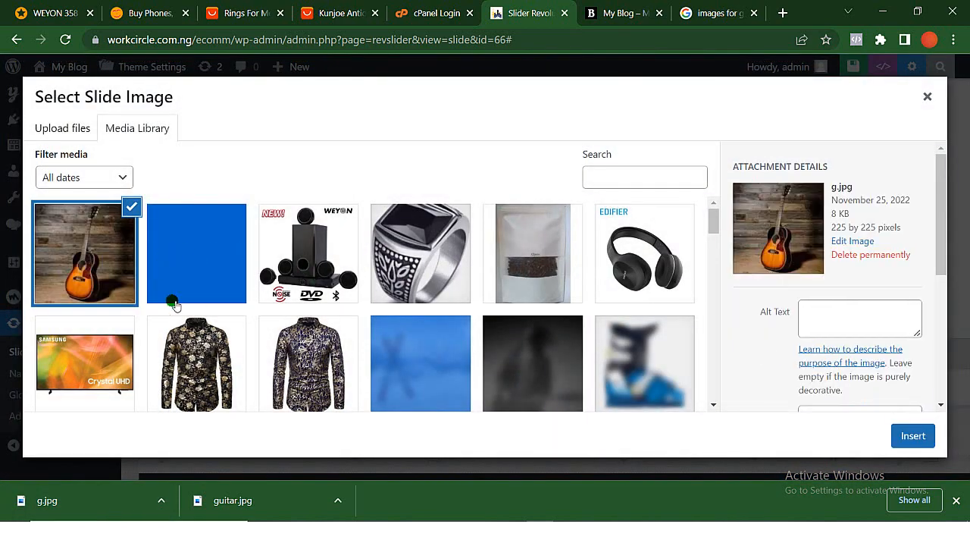
{"action": "left_click", "coordinate": [913, 436]}
- Delete the lowest of the three blurred guitar image layers from the slide
{"action": "scroll", "coordinate": [652, 377], "scroll_direction": "down", "scroll_amount": 5}
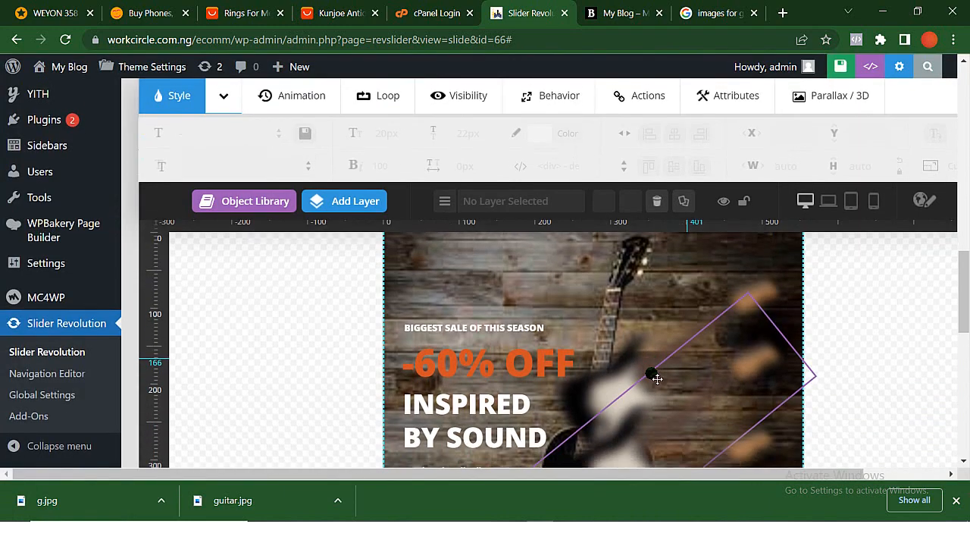
{"action": "scroll", "coordinate": [657, 378], "scroll_direction": "up", "scroll_amount": 1}
{"action": "scroll", "coordinate": [657, 378], "scroll_direction": "down", "scroll_amount": 1}
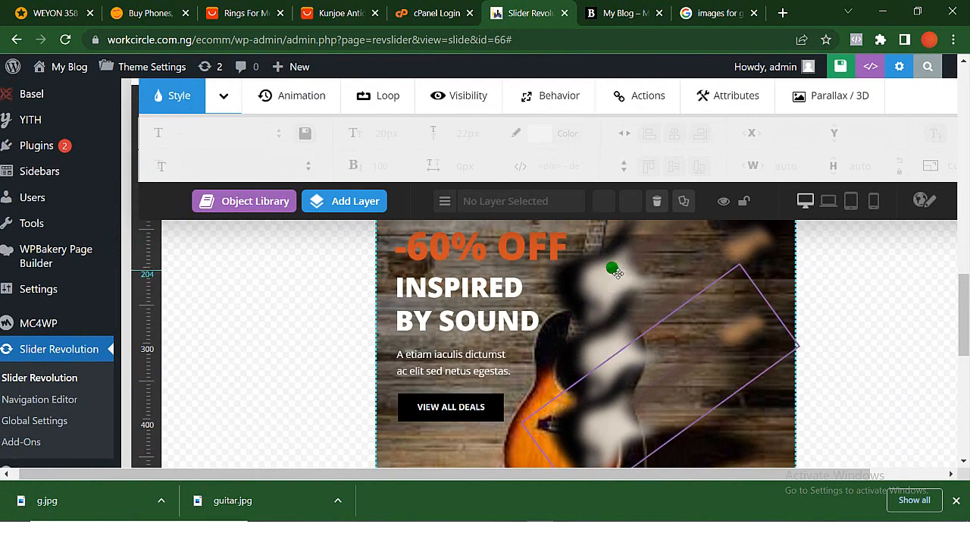
{"action": "left_click", "coordinate": [610, 269]}
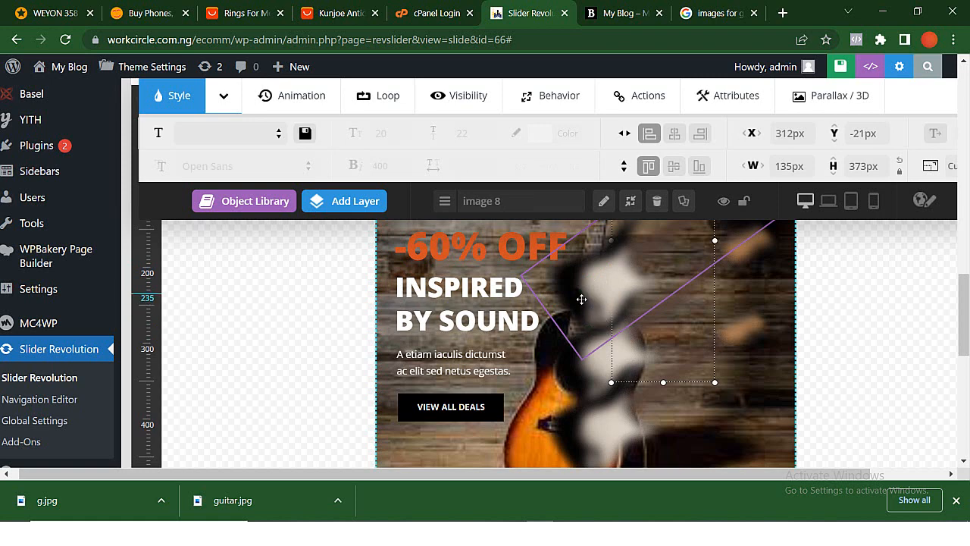
{"action": "scroll", "coordinate": [581, 299], "scroll_direction": "down", "scroll_amount": 1}
{"action": "left_click", "coordinate": [581, 300]}
{"action": "left_click", "coordinate": [658, 206]}
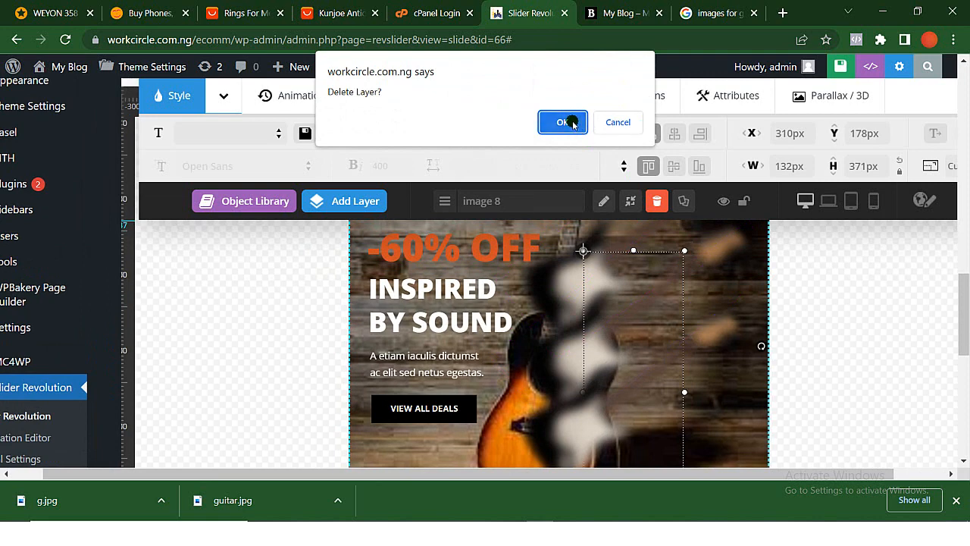
{"action": "left_click", "coordinate": [569, 122]}
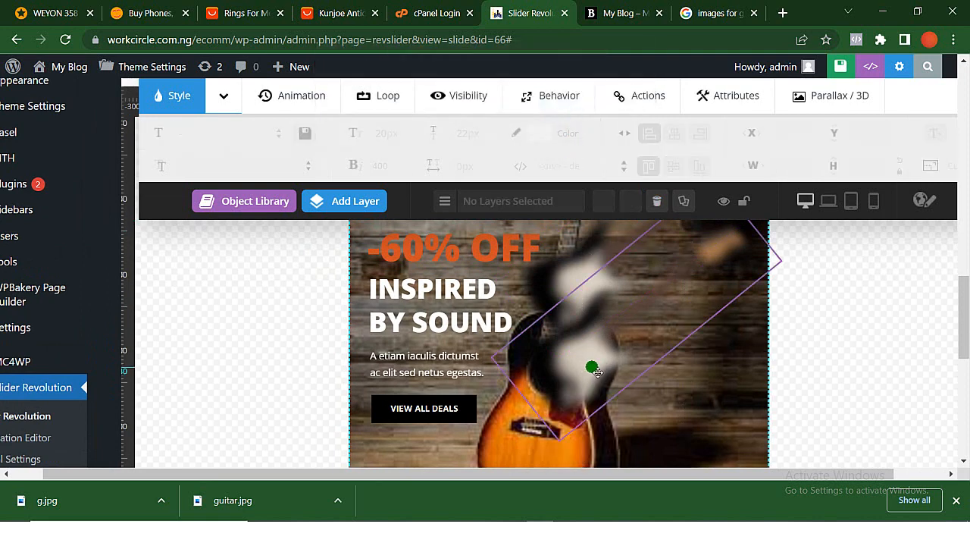
- Delete the two remaining blurred guitar image layers, leaving only the text and button layers over the new background
{"action": "left_click", "coordinate": [596, 370]}
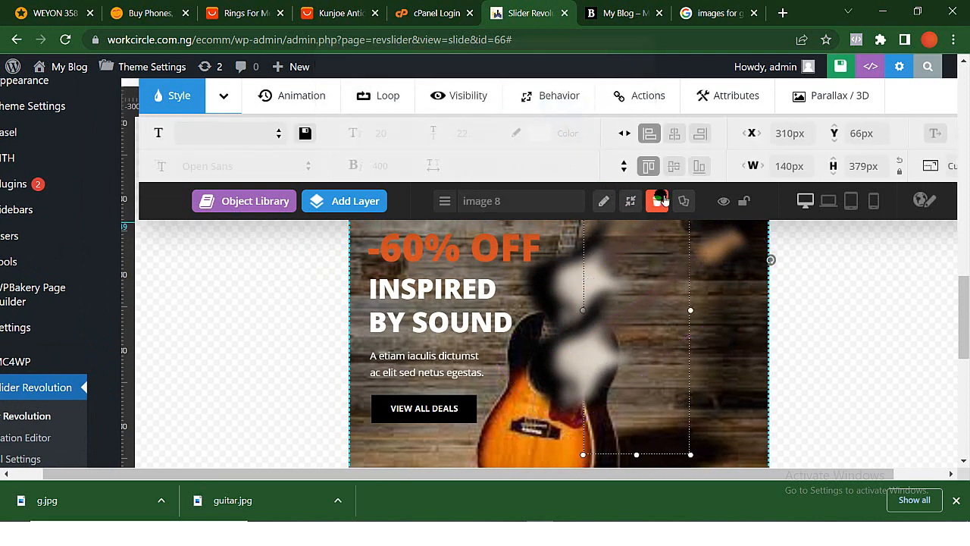
{"action": "left_click", "coordinate": [663, 198]}
{"action": "left_click", "coordinate": [568, 120]}
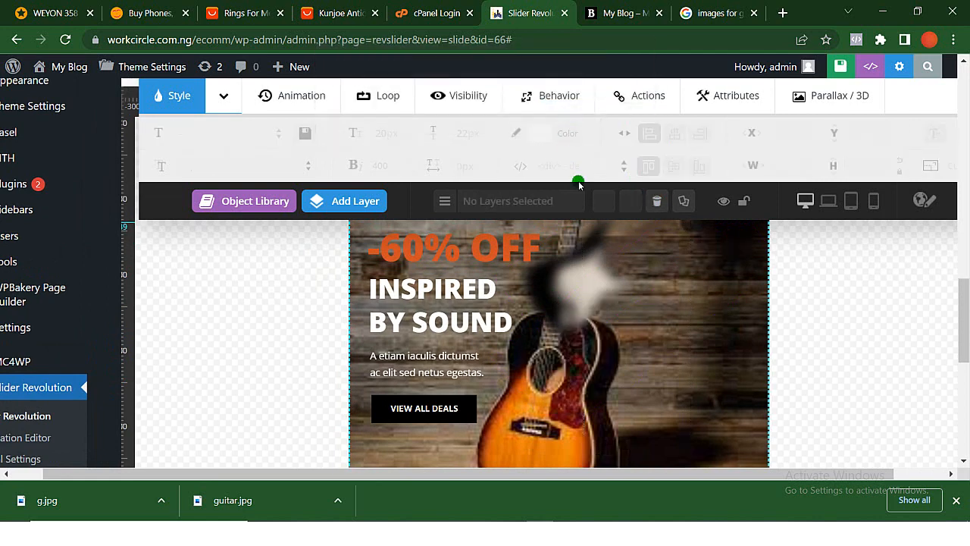
{"action": "left_click", "coordinate": [614, 289]}
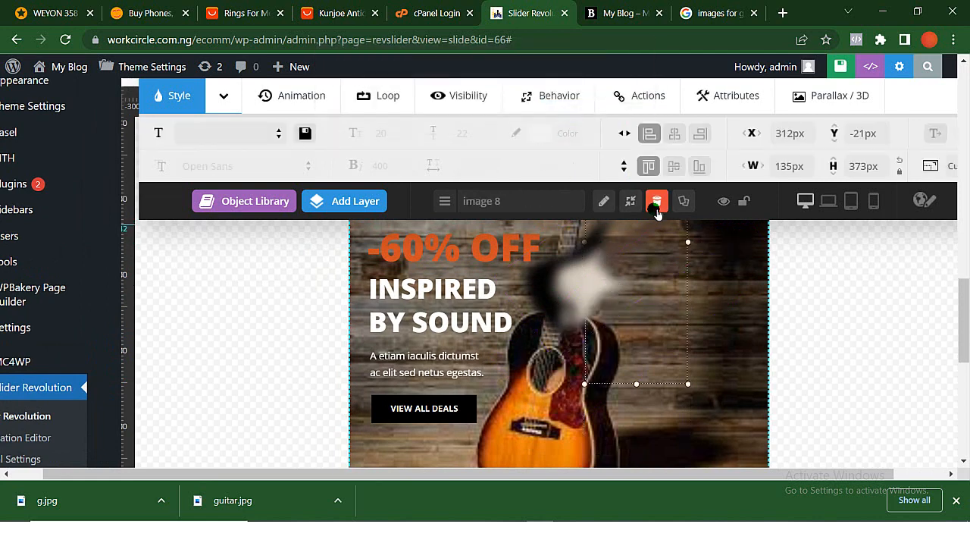
{"action": "left_click", "coordinate": [657, 203]}
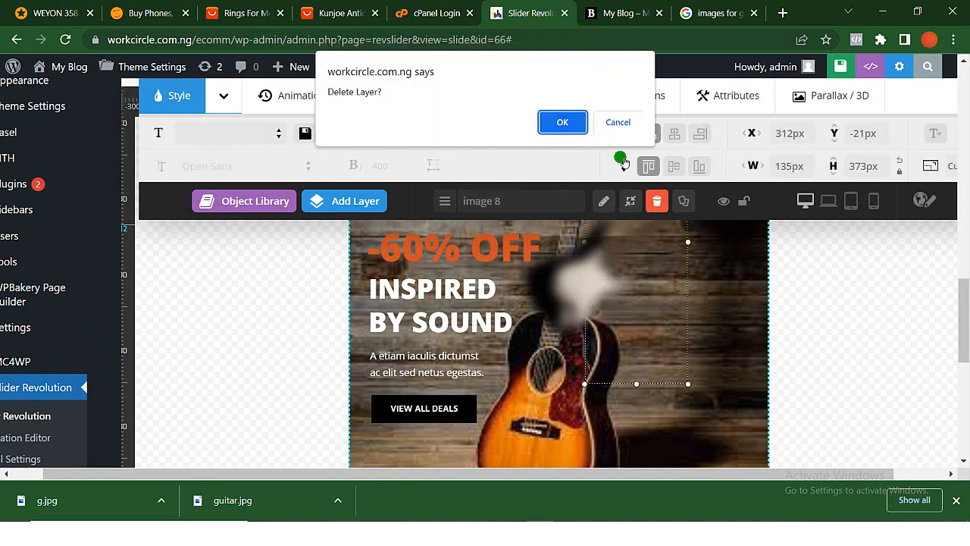
{"action": "left_click", "coordinate": [572, 125]}
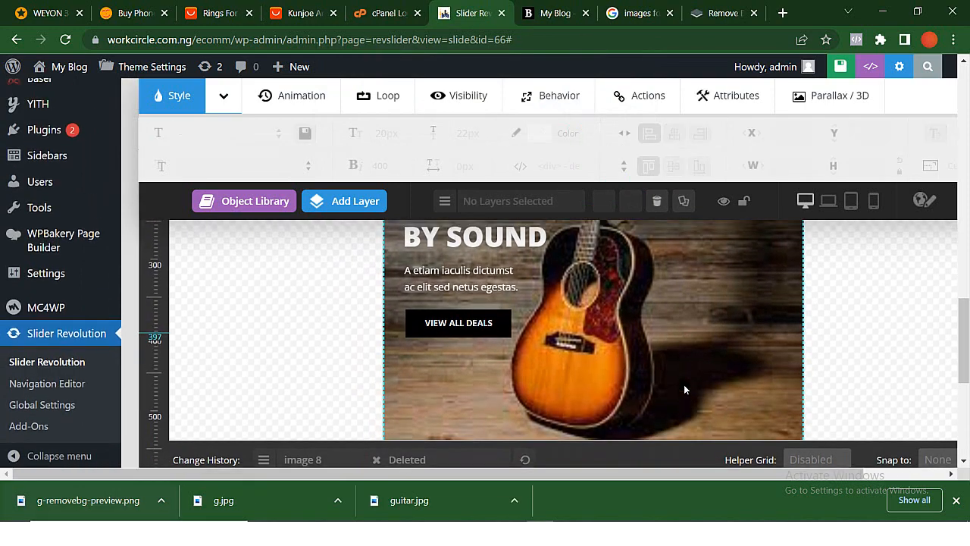
{"action": "scroll", "coordinate": [684, 384], "scroll_direction": "up", "scroll_amount": 5}
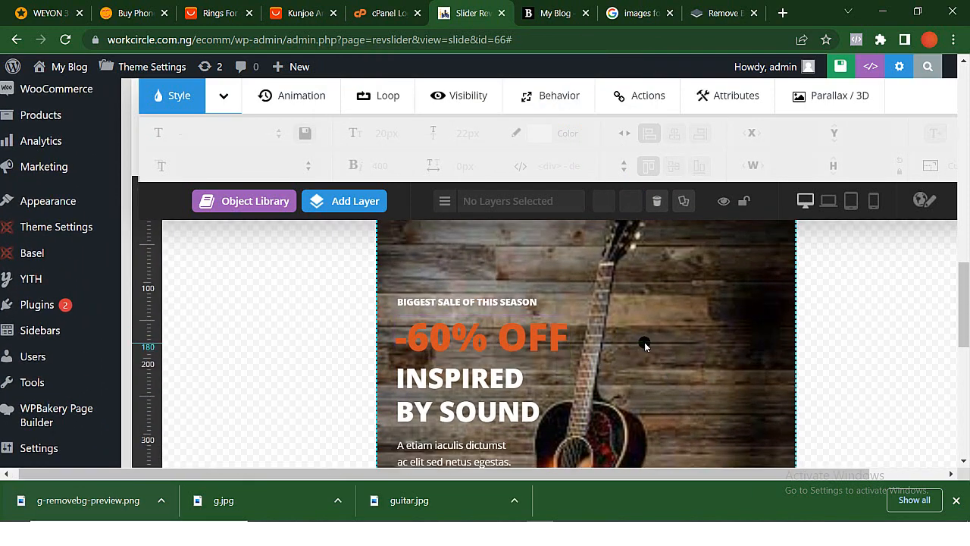
{"action": "scroll", "coordinate": [645, 345], "scroll_direction": "down", "scroll_amount": 3}
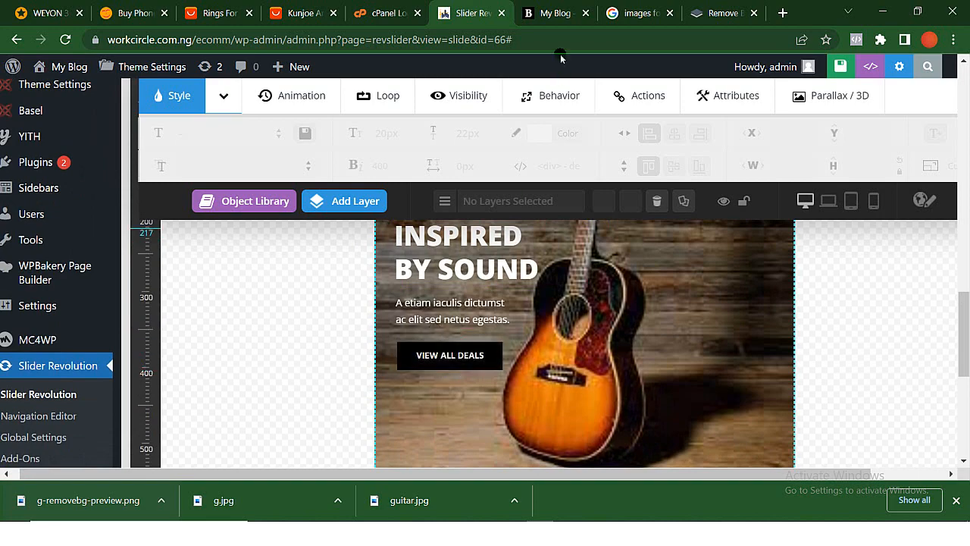
- Open the storefront's Our Shop page and select its full web address for copying
{"action": "left_click", "coordinate": [552, 17]}
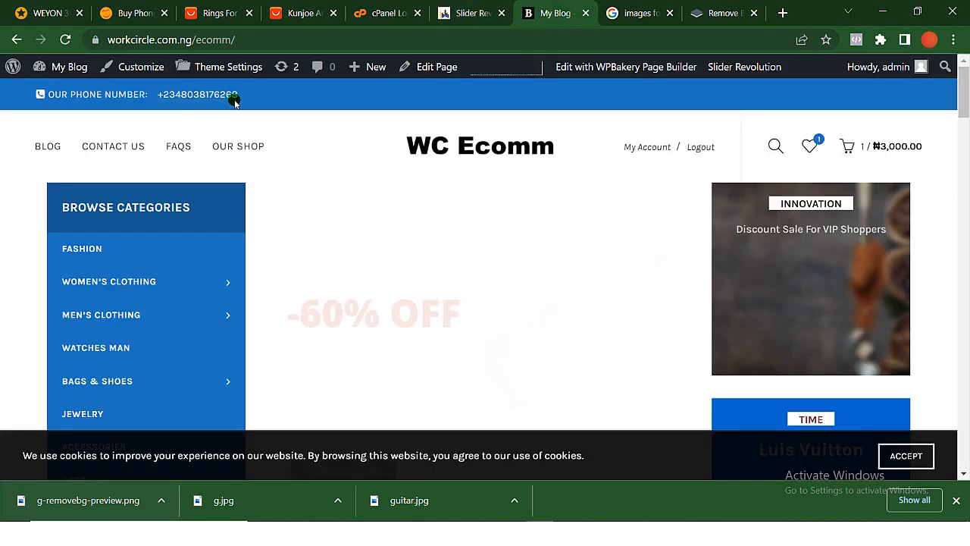
{"action": "left_click", "coordinate": [238, 152]}
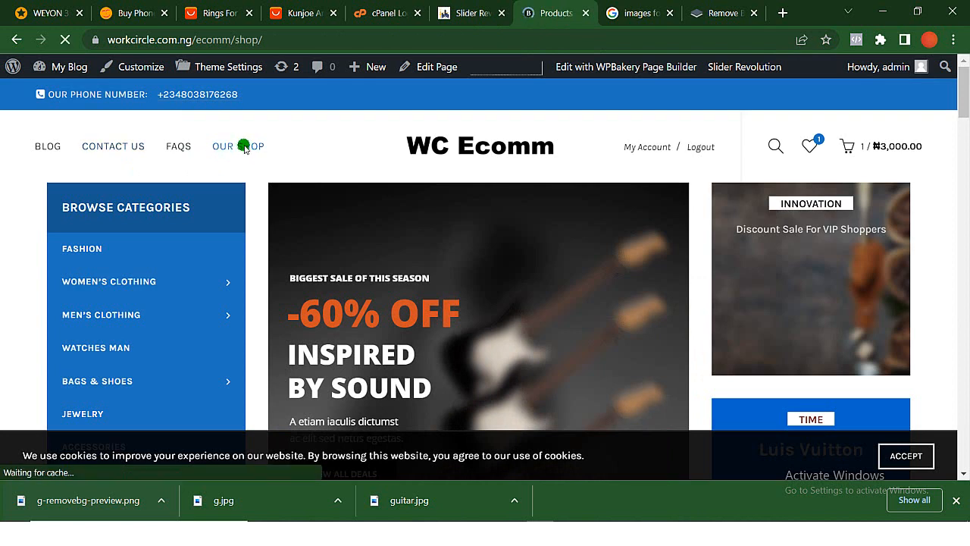
{"action": "scroll", "coordinate": [295, 318], "scroll_direction": "down", "scroll_amount": 4}
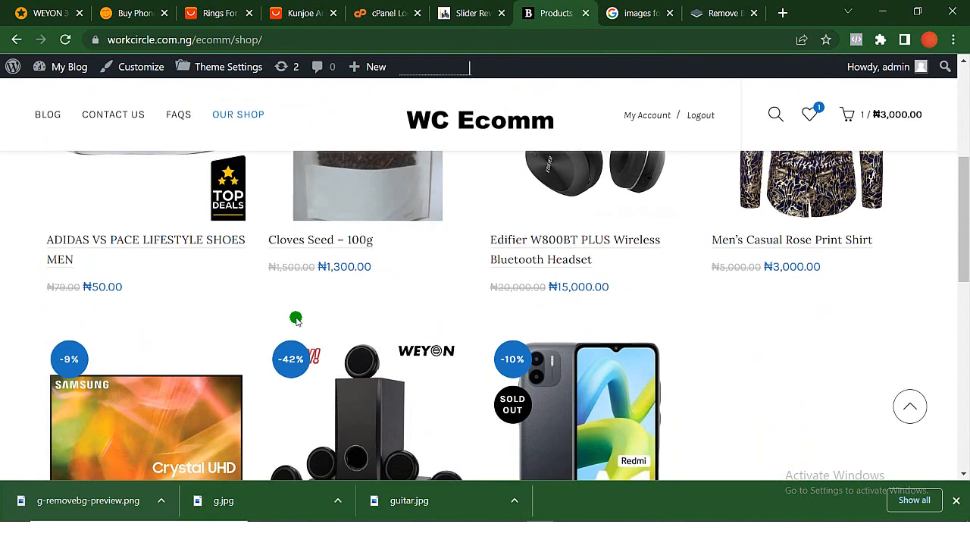
{"action": "scroll", "coordinate": [295, 318], "scroll_direction": "up", "scroll_amount": 5}
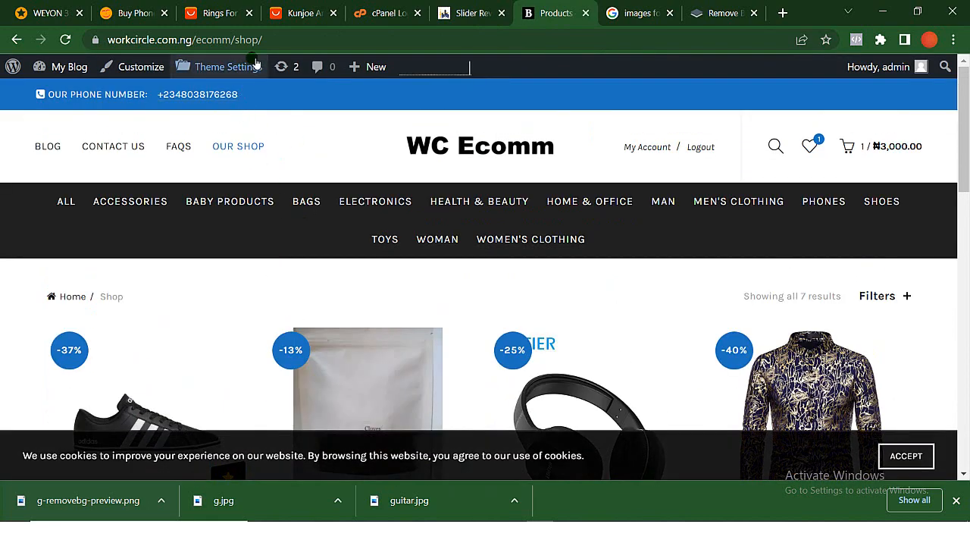
{"action": "left_click_drag", "start_coordinate": [263, 40], "coordinate": [57, 70]}
{"action": "mouse_move", "coordinate": [57, 70]}
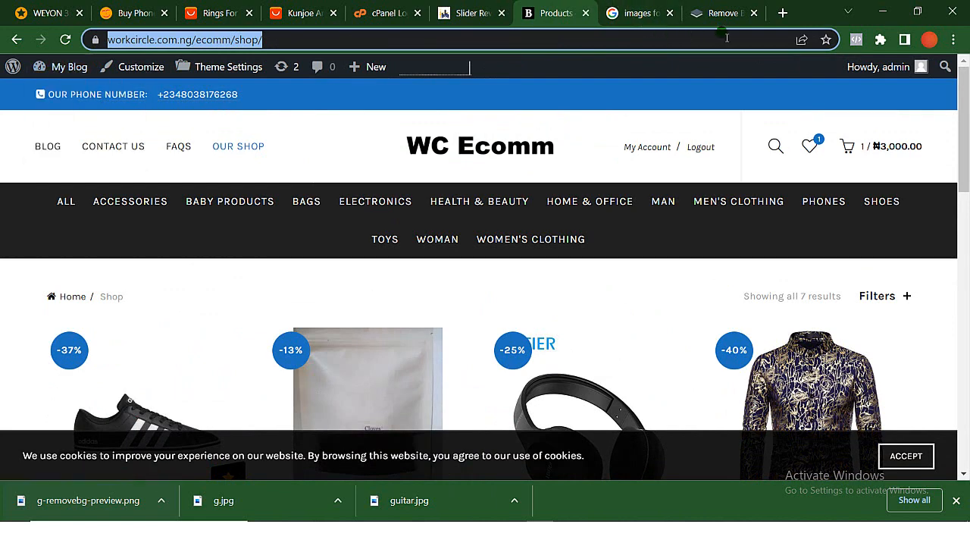
- Return to the slide editor and add a Simple Link click action to the guitar slide's View All Deals button
{"action": "left_click", "coordinate": [476, 11]}
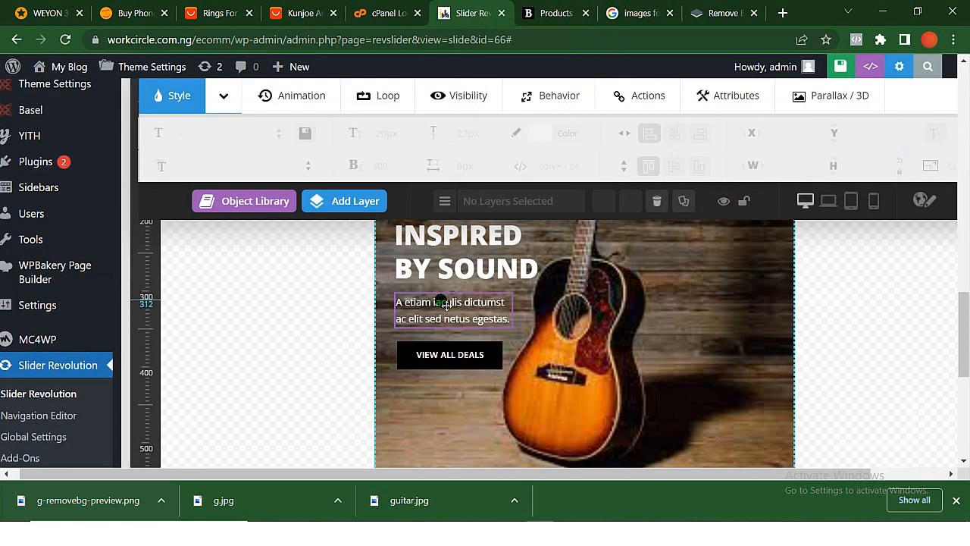
{"action": "scroll", "coordinate": [443, 297], "scroll_direction": "down", "scroll_amount": 3}
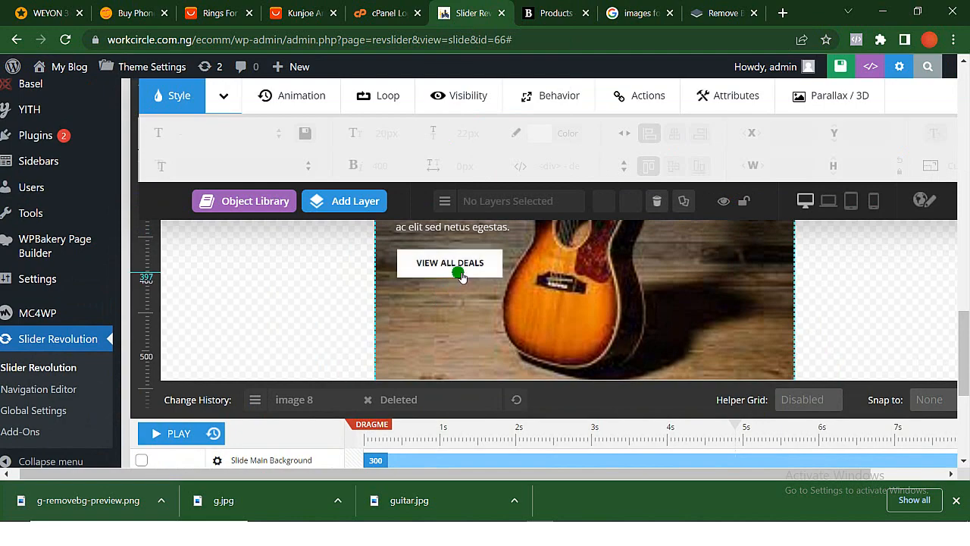
{"action": "left_click", "coordinate": [462, 277]}
{"action": "scroll", "coordinate": [462, 276], "scroll_direction": "up", "scroll_amount": 3}
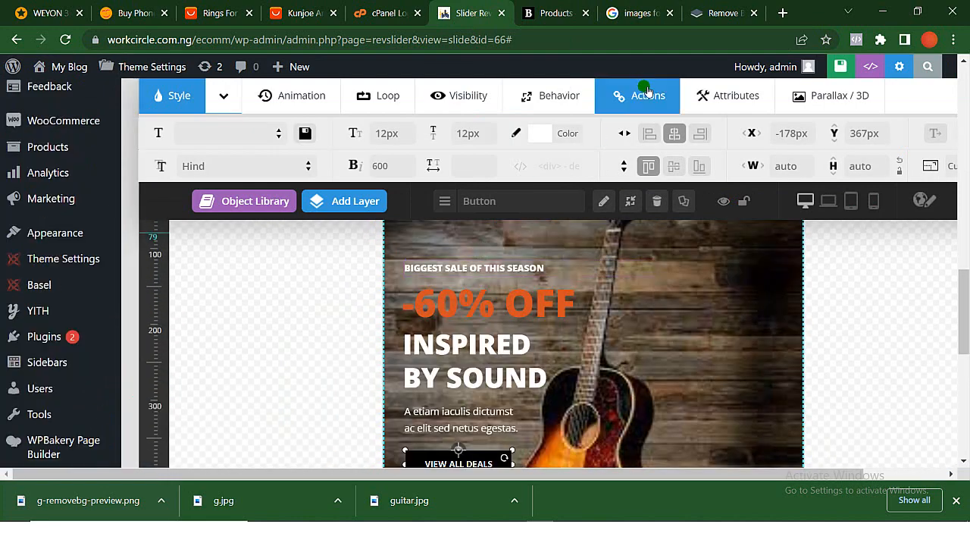
{"action": "left_click", "coordinate": [647, 91]}
{"action": "left_click", "coordinate": [180, 135]}
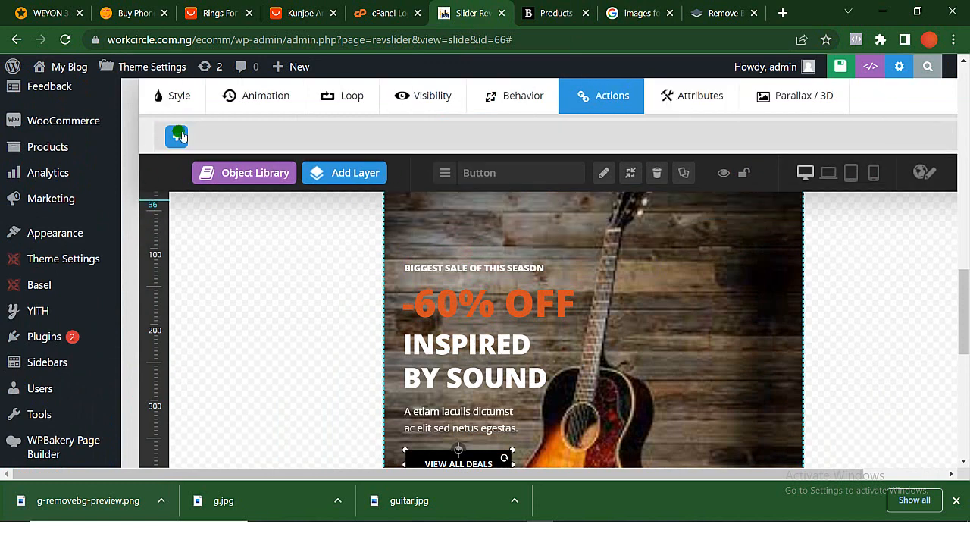
{"action": "left_click", "coordinate": [181, 138]}
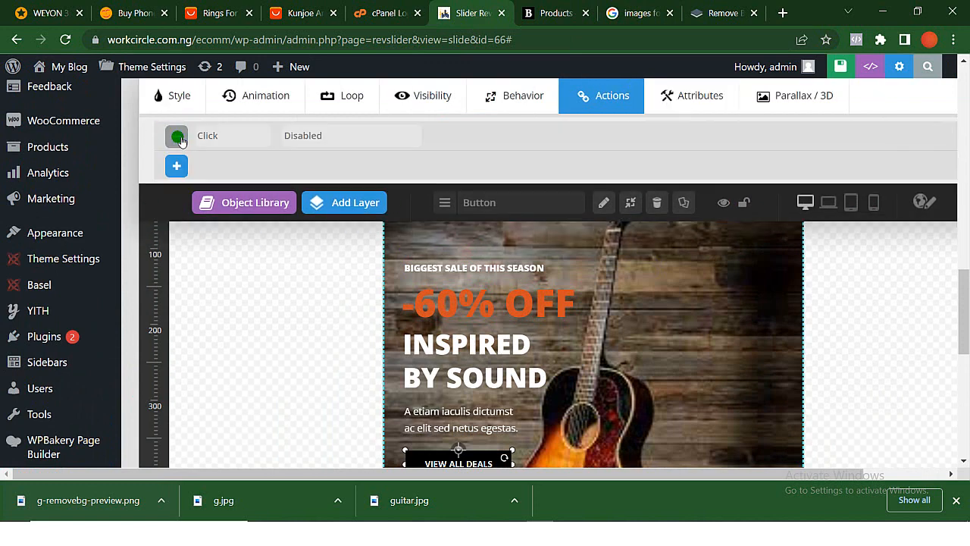
{"action": "left_click", "coordinate": [333, 137]}
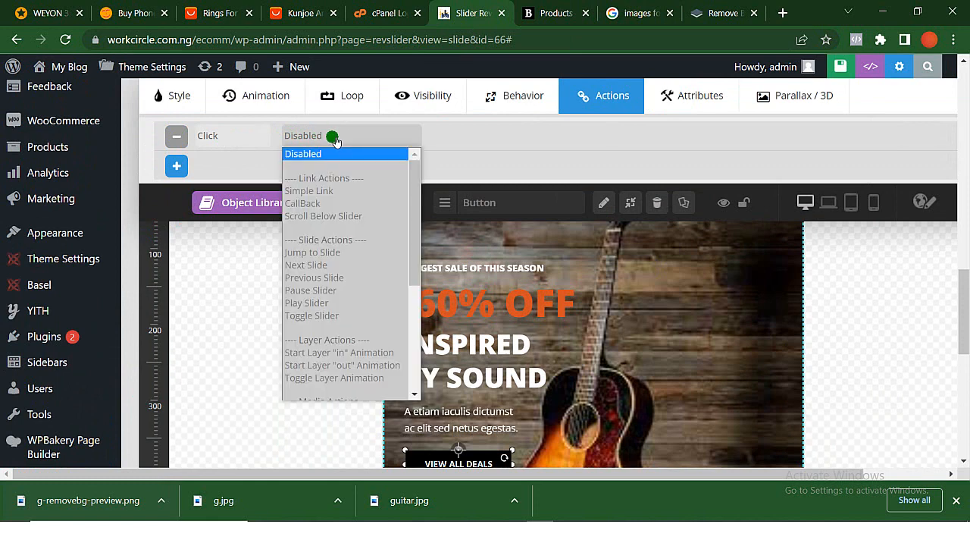
{"action": "left_click", "coordinate": [331, 191]}
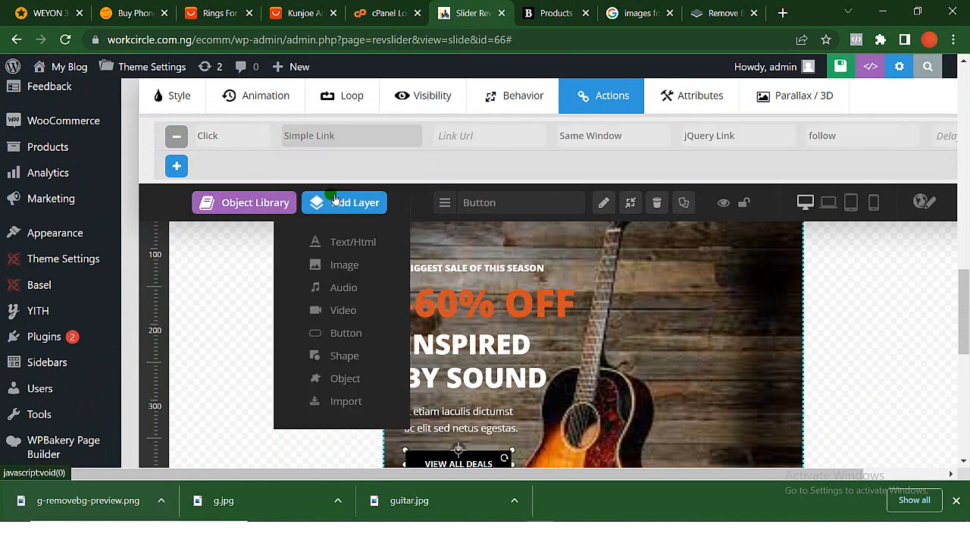
- Set the button action's link URL to the copied shop address, workcircle.com.ng/ecomm/shop/, and save the slide
{"action": "left_click", "coordinate": [476, 135]}
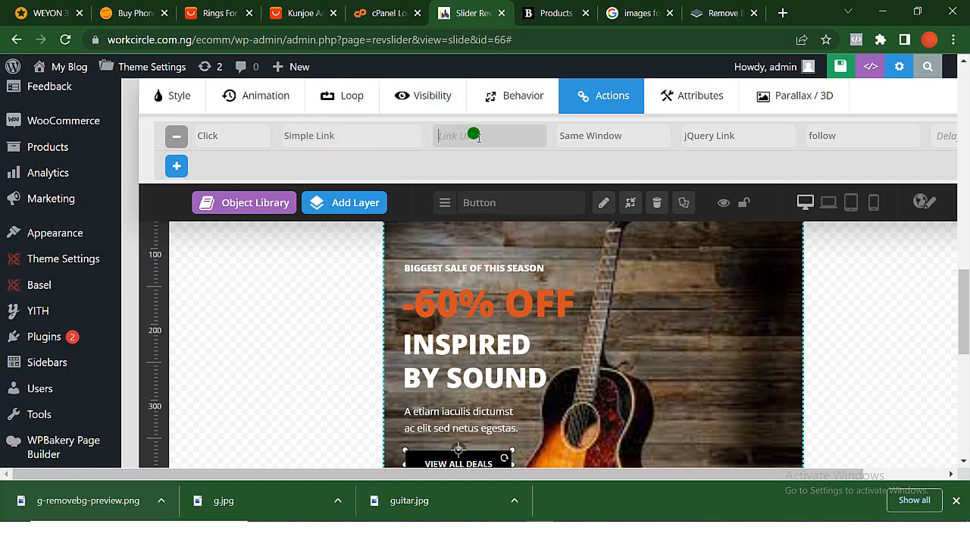
{"action": "key", "text": "ctrl+v"}
{"action": "left_click", "coordinate": [497, 166]}
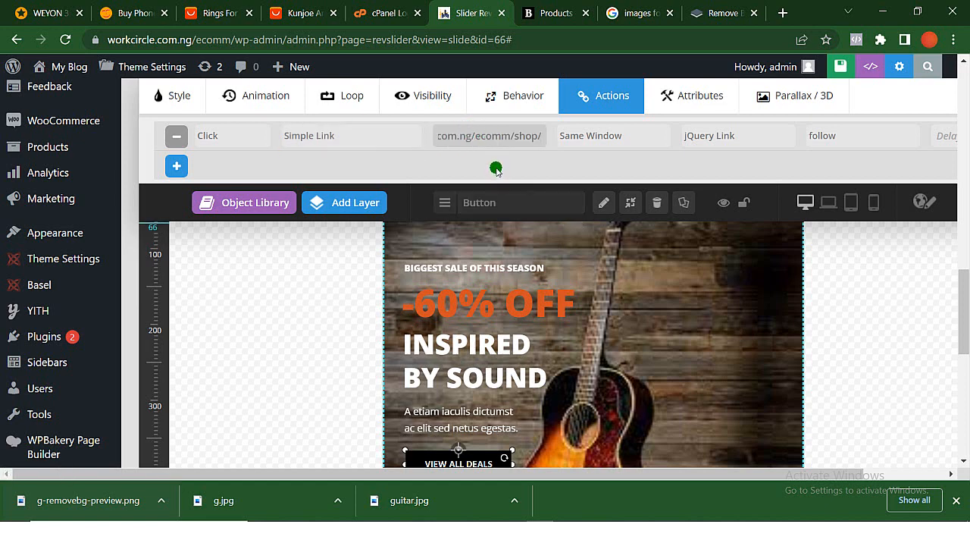
{"action": "scroll", "coordinate": [497, 167], "scroll_direction": "down", "scroll_amount": 1}
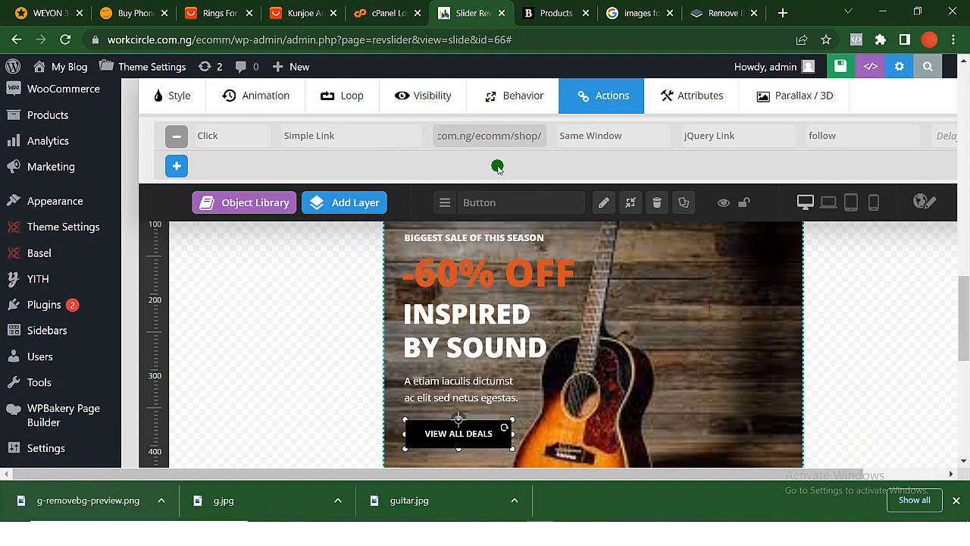
{"action": "left_click", "coordinate": [841, 66]}
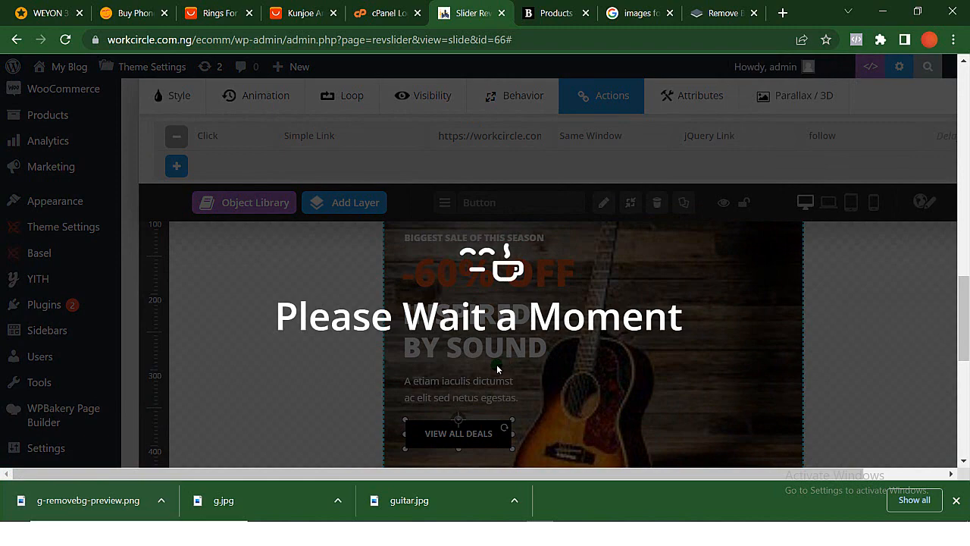
{"action": "scroll", "coordinate": [497, 364], "scroll_direction": "down", "scroll_amount": 2}
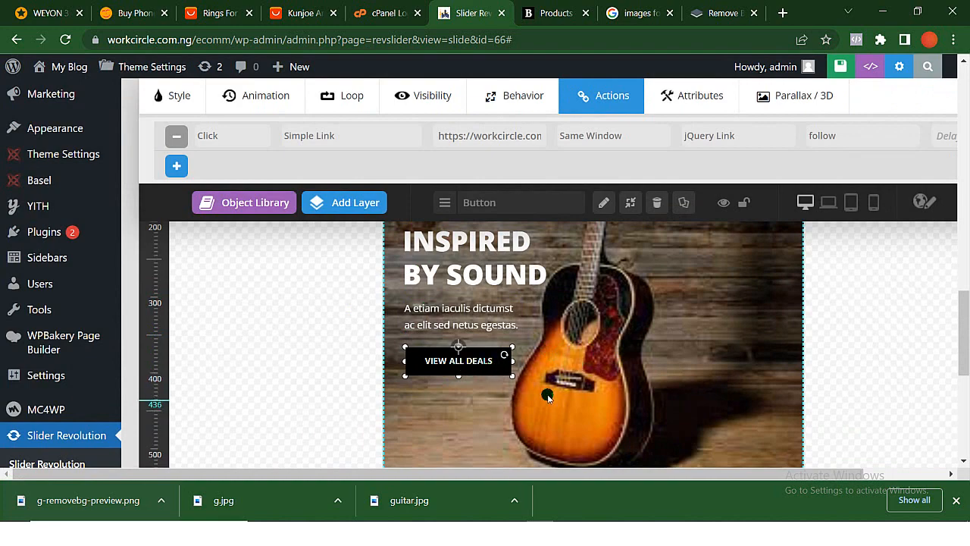
- Open the storefront homepage and test the guitar slide's View All Deals button
{"action": "left_click", "coordinate": [382, 209]}
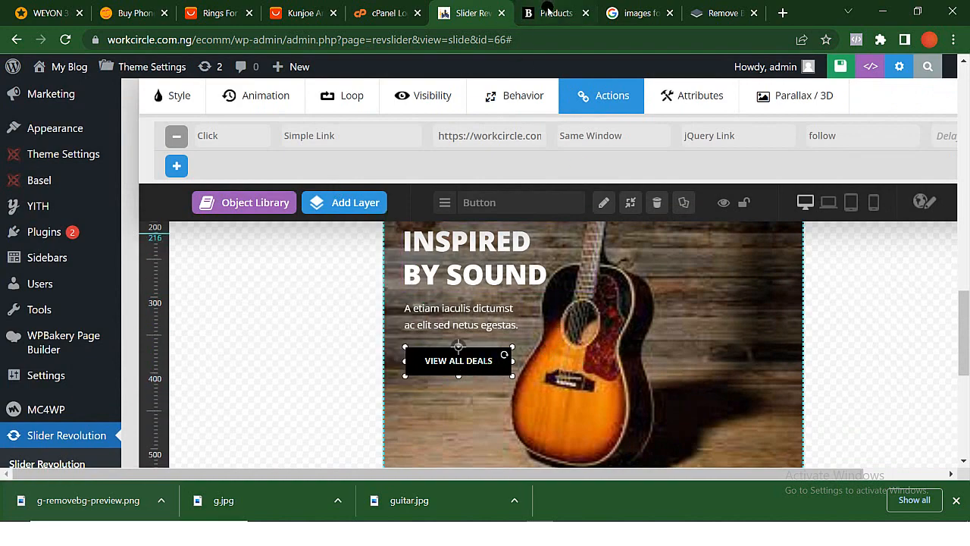
{"action": "left_click", "coordinate": [547, 13]}
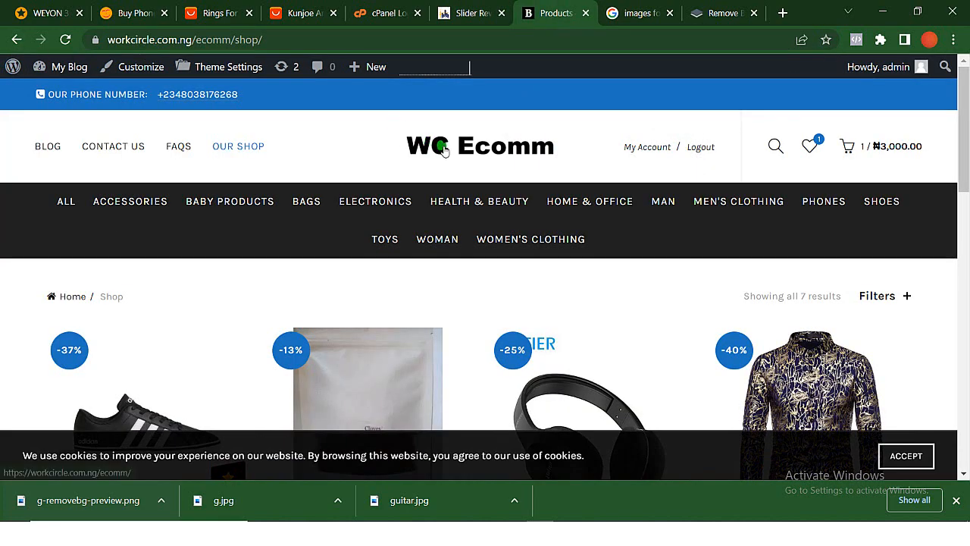
{"action": "left_click", "coordinate": [444, 150]}
{"action": "scroll", "coordinate": [472, 354], "scroll_direction": "down", "scroll_amount": 5}
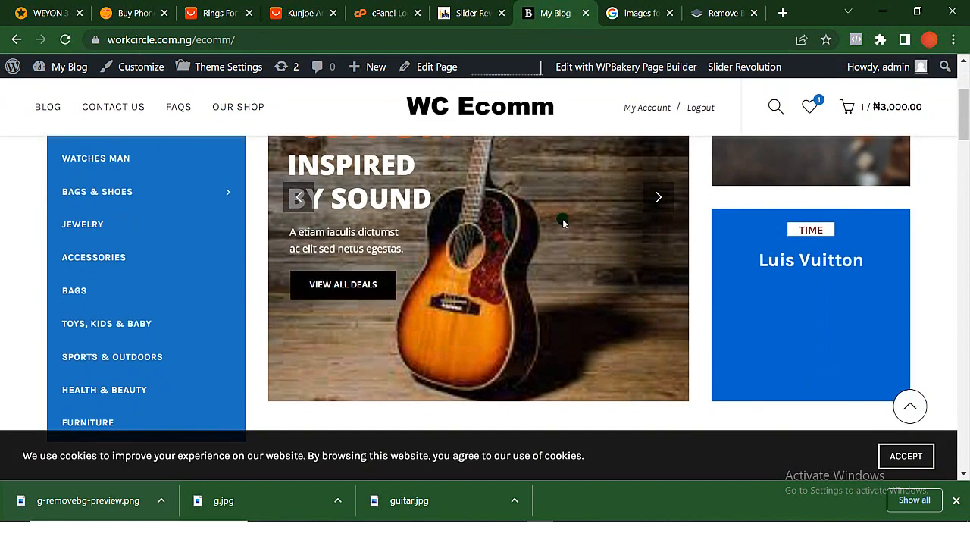
{"action": "scroll", "coordinate": [551, 253], "scroll_direction": "up", "scroll_amount": 2}
{"action": "scroll", "coordinate": [515, 261], "scroll_direction": "down", "scroll_amount": 1}
{"action": "left_click", "coordinate": [341, 329]}
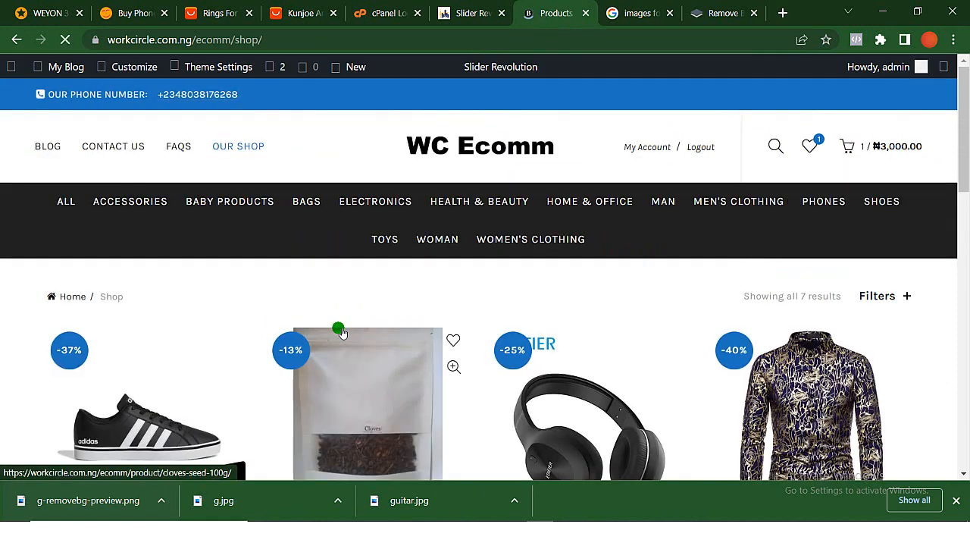
- Look over the linked shop page, return to the homepage, and review its slider and category menu
{"action": "scroll", "coordinate": [430, 413], "scroll_direction": "down", "scroll_amount": 2}
{"action": "scroll", "coordinate": [429, 413], "scroll_direction": "up", "scroll_amount": 2}
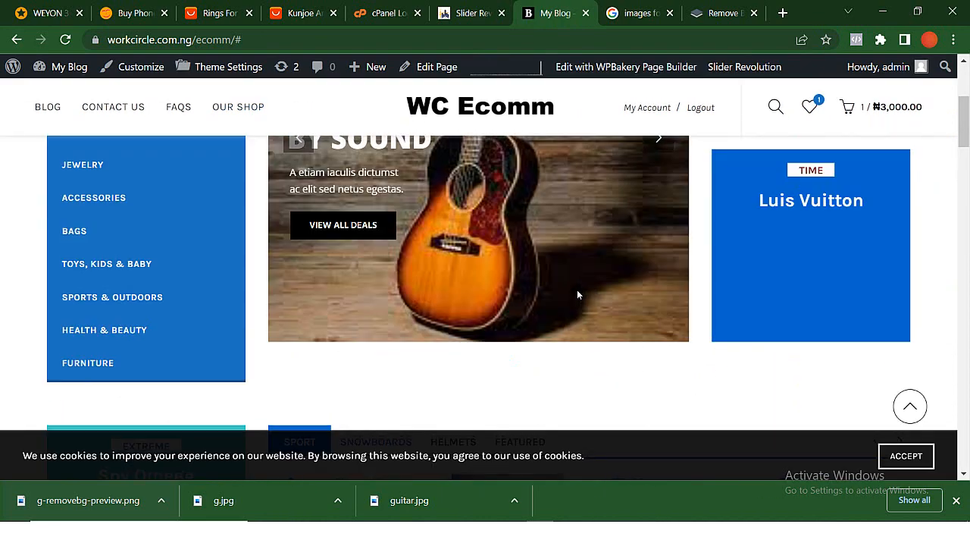
{"action": "scroll", "coordinate": [577, 294], "scroll_direction": "up", "scroll_amount": 3}
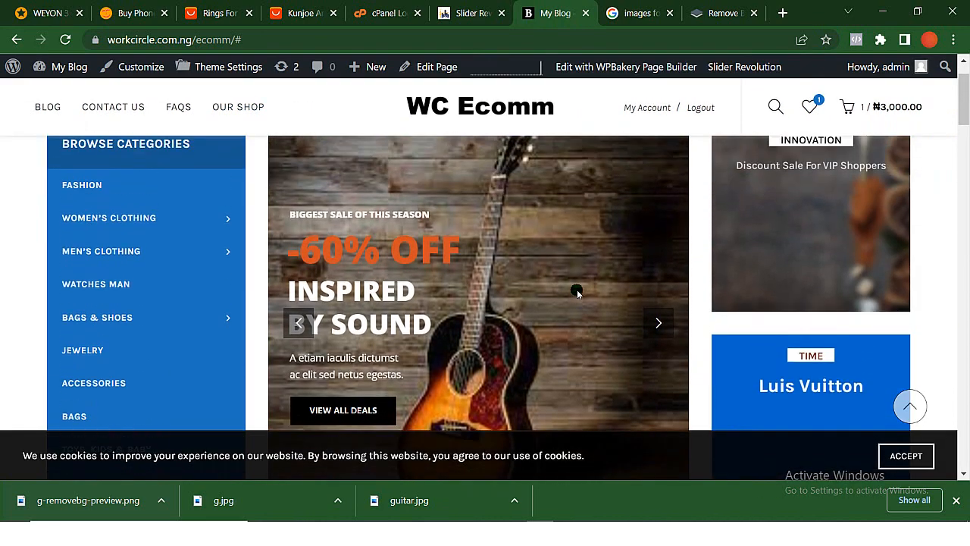
{"action": "left_click", "coordinate": [340, 325]}
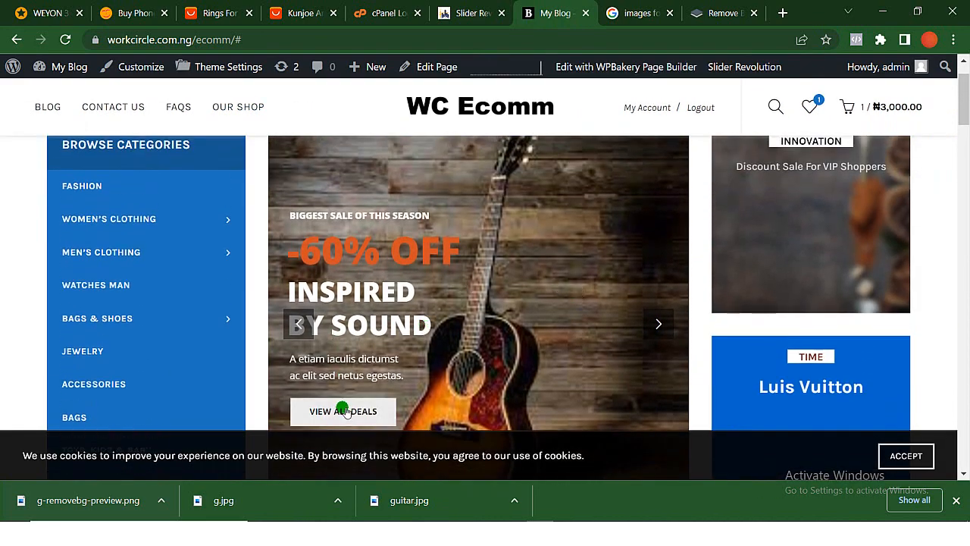
{"action": "mouse_move", "coordinate": [119, 233]}
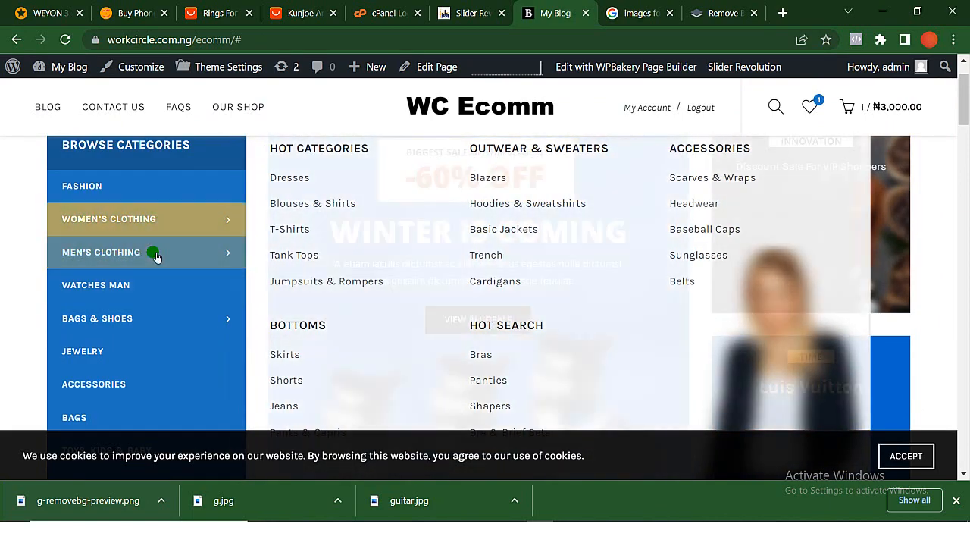
{"action": "scroll", "coordinate": [394, 392], "scroll_direction": "down", "scroll_amount": 2}
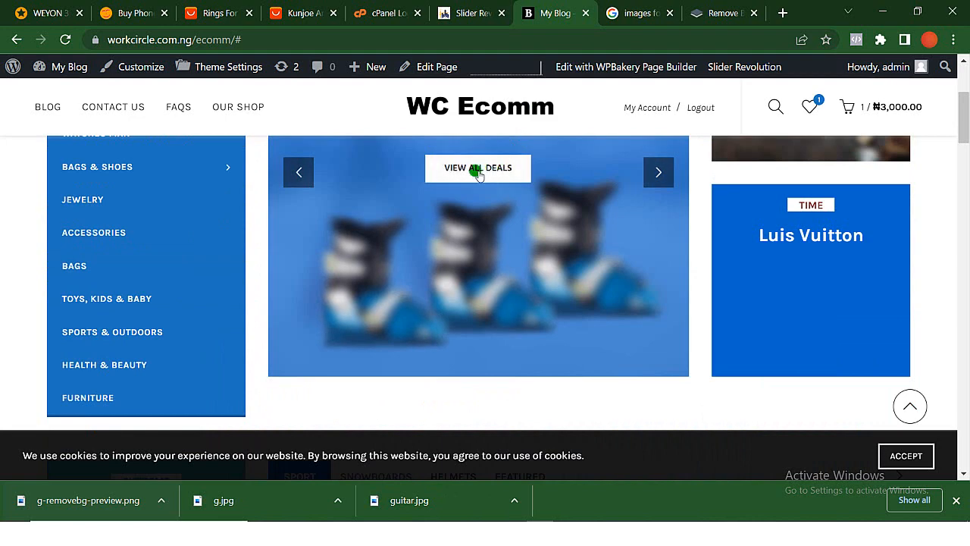
- Return to the slide editor and change the guitar slide's orange discount text to "-50% OFF"
{"action": "left_click", "coordinate": [467, 20]}
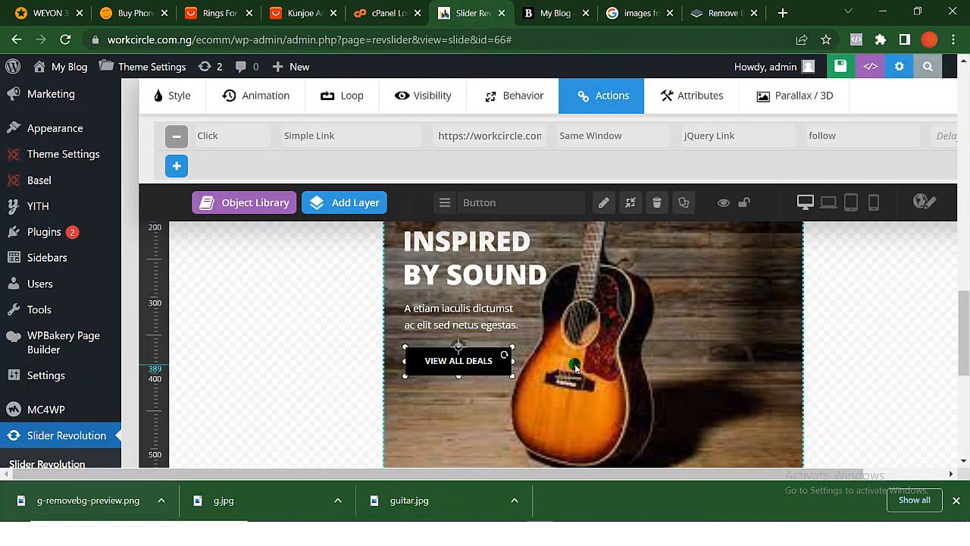
{"action": "scroll", "coordinate": [577, 368], "scroll_direction": "up", "scroll_amount": 1}
{"action": "scroll", "coordinate": [577, 368], "scroll_direction": "up", "scroll_amount": 2}
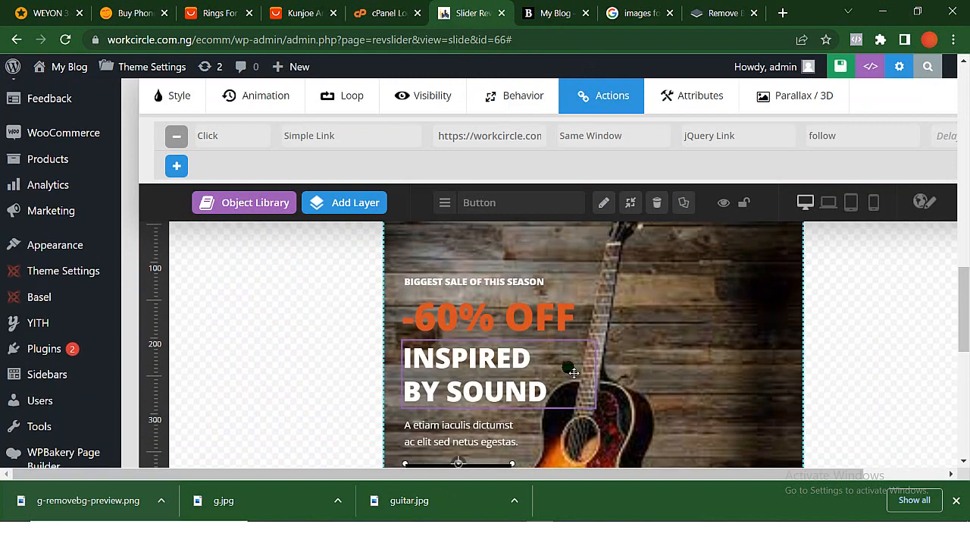
{"action": "left_click", "coordinate": [442, 375]}
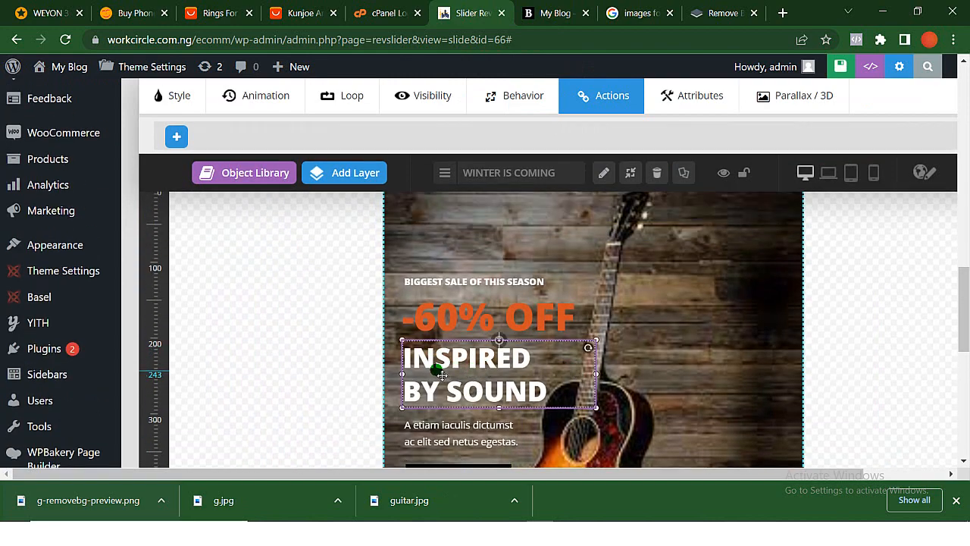
{"action": "left_click", "coordinate": [424, 318]}
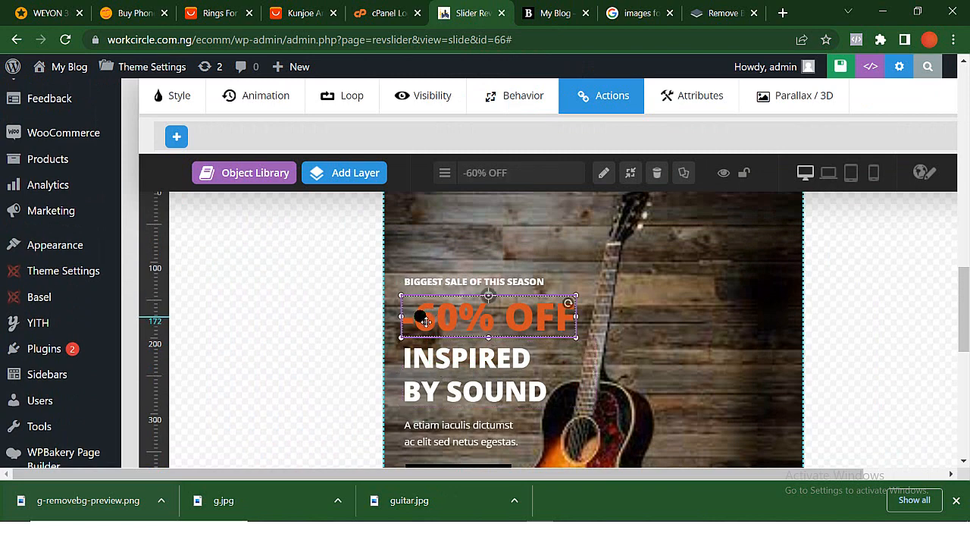
{"action": "double_click", "coordinate": [424, 320]}
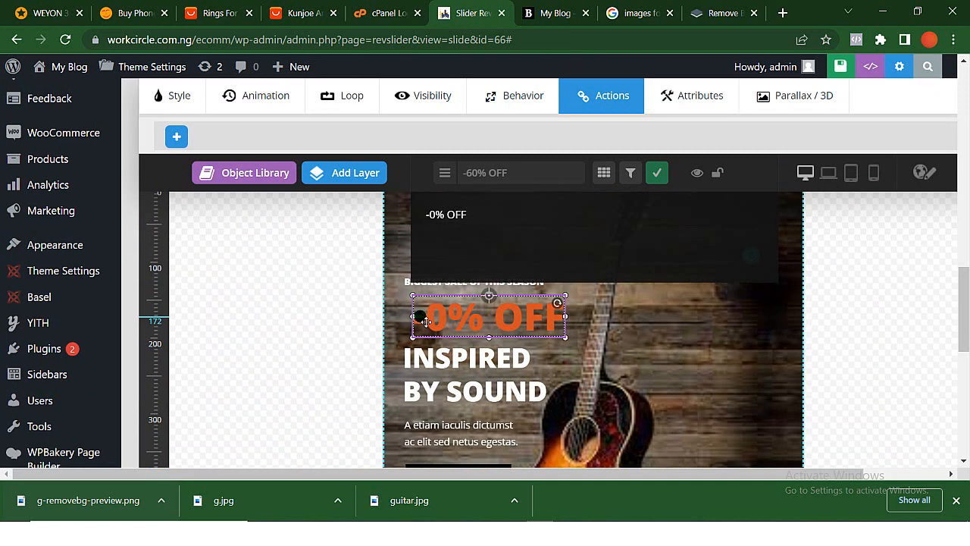
{"action": "type", "text": "5"}
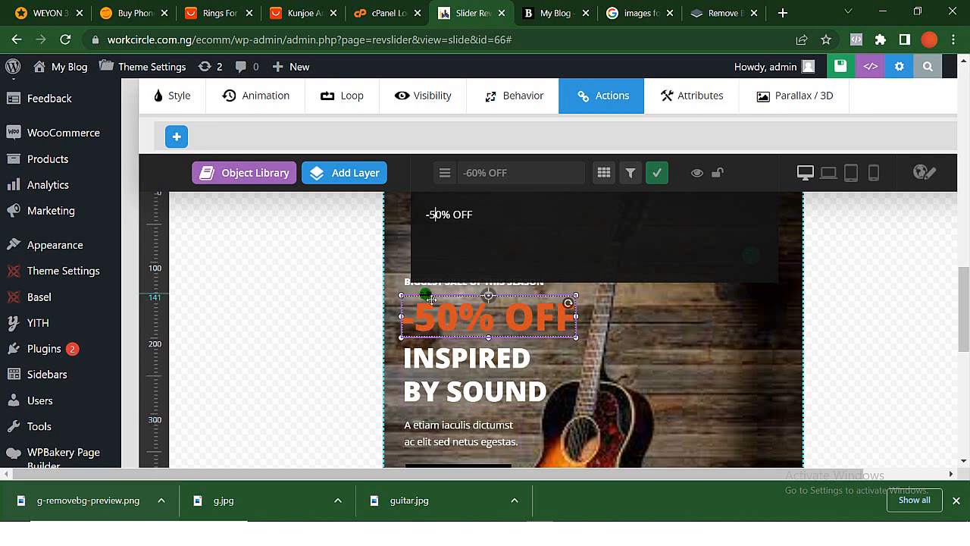
{"action": "scroll", "coordinate": [433, 310], "scroll_direction": "up", "scroll_amount": 2}
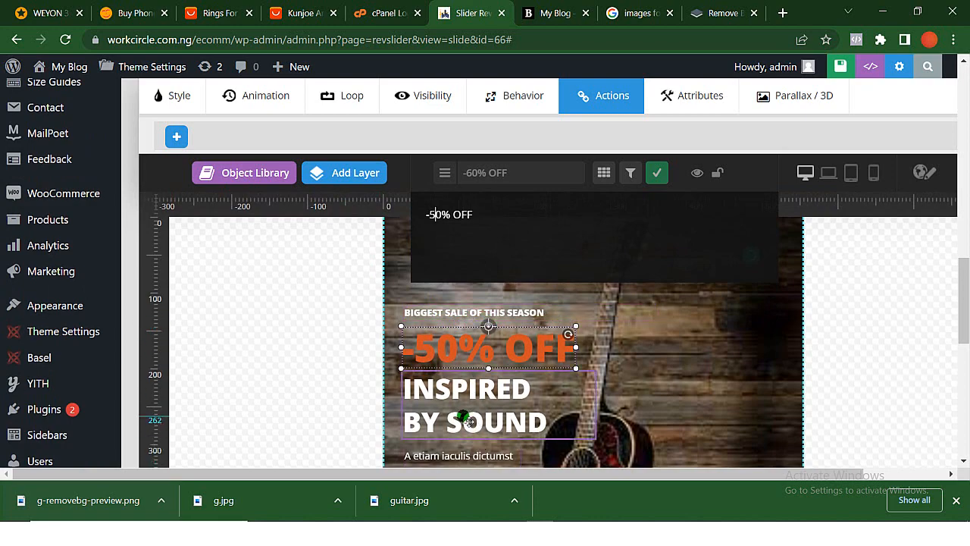
- Replace the placeholder description under the INSPIRED BY SOUND heading with new text beginning "Buy"
{"action": "scroll", "coordinate": [470, 422], "scroll_direction": "down", "scroll_amount": 3}
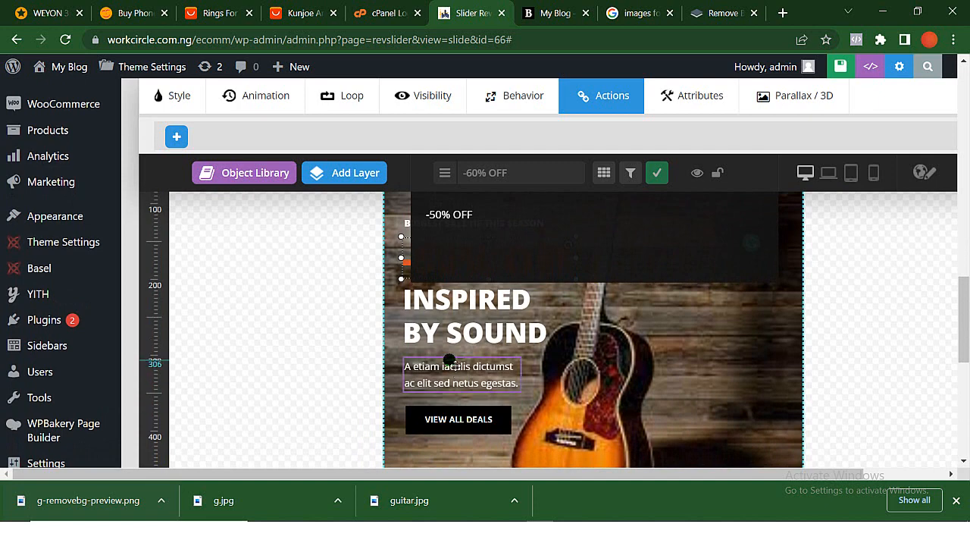
{"action": "left_click", "coordinate": [454, 383]}
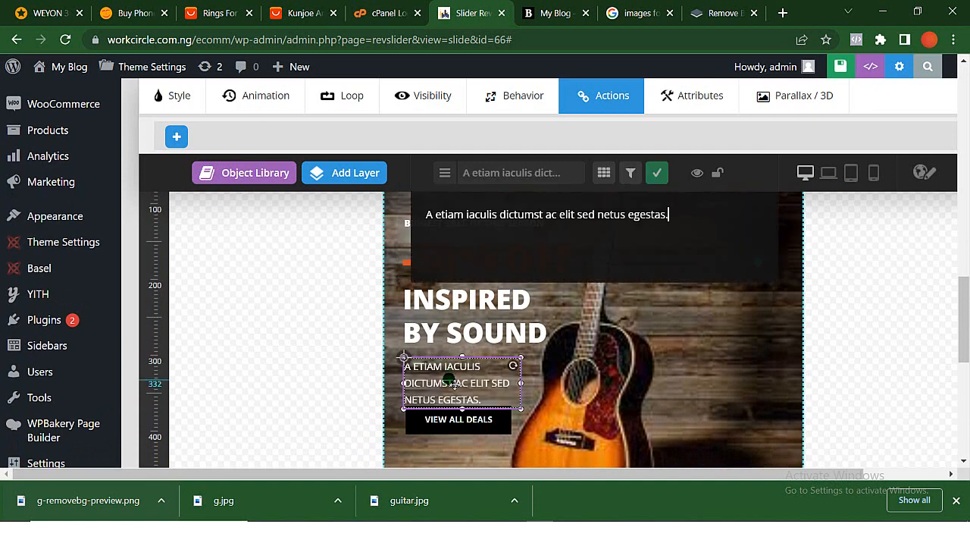
{"action": "key", "text": "BackSpace"}
{"action": "key", "text": "BackSpace"}
{"action": "key", "text": "BackSpace"}
{"action": "key", "text": "BackSpace"}
{"action": "key", "text": "BackSpace"}
{"action": "key", "text": "BackSpace"}
{"action": "key", "text": "BackSpace"}
{"action": "key", "text": "BackSpace"}
{"action": "key", "text": "BackSpace"}
{"action": "key", "text": "BackSpace"}
{"action": "key", "text": "BackSpace"}
{"action": "key", "text": "BackSpace"}
{"action": "key", "text": "BackSpace"}
{"action": "key", "text": "BackSpace"}
{"action": "key", "text": "BackSpace"}
{"action": "key", "text": "BackSpace"}
{"action": "key", "text": "BackSpace"}
{"action": "key", "text": "BackSpace"}
{"action": "key", "text": "BackSpace"}
{"action": "key", "text": "BackSpace"}
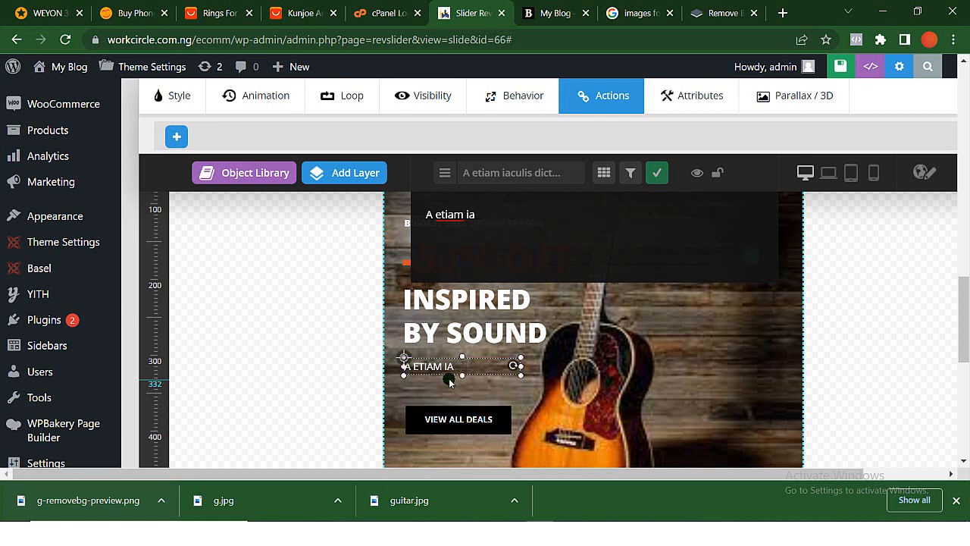
{"action": "key", "text": "BackSpace"}
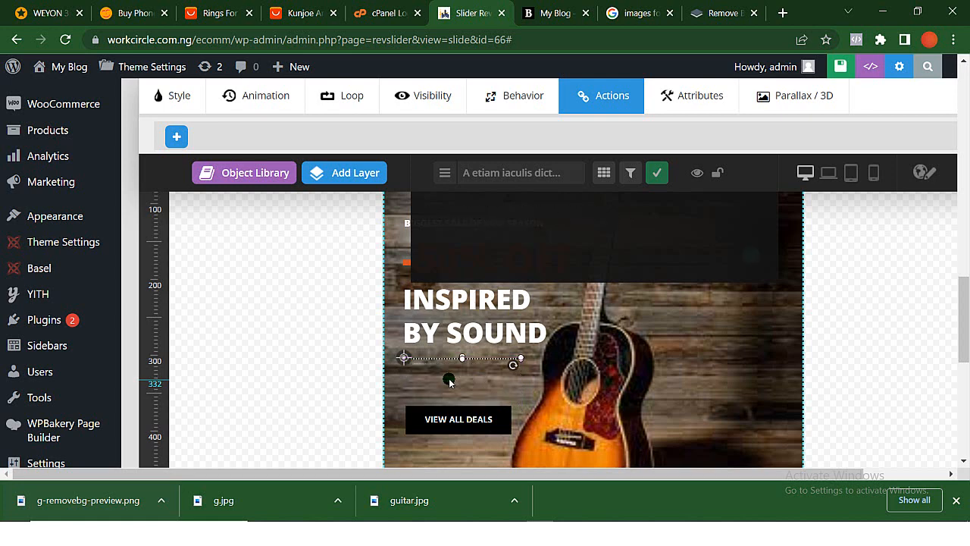
{"action": "type", "text": "Buy"}
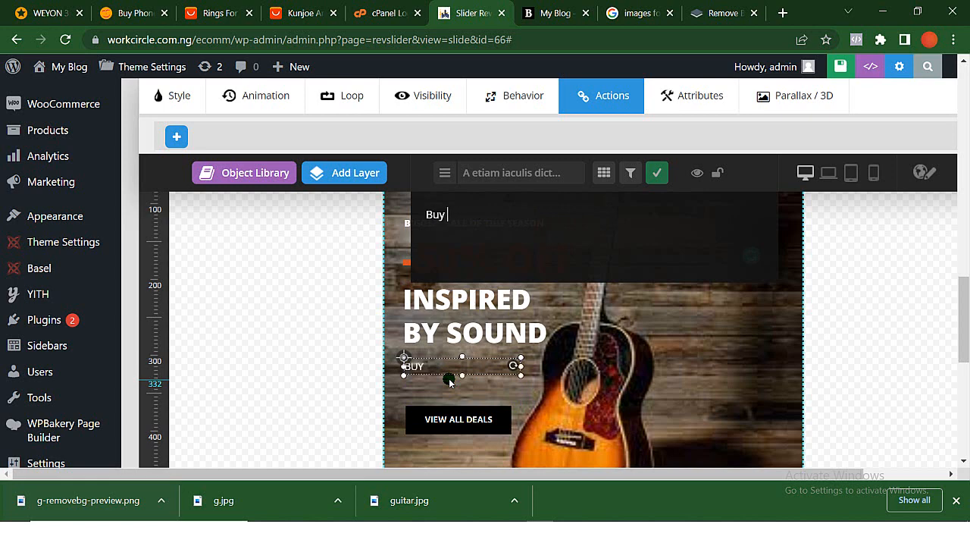
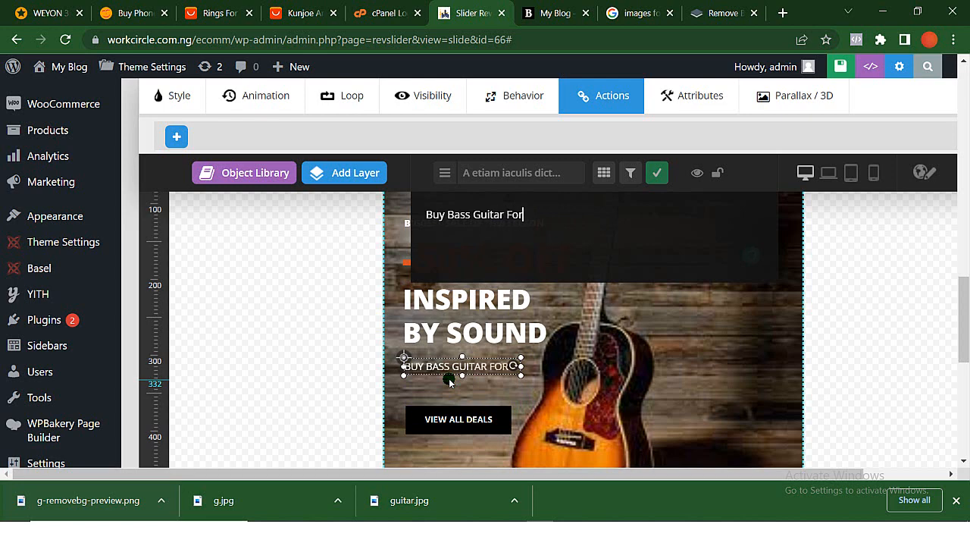
- Complete the slide's subtitle as "Buy Bass Guitar For a very affordable price" and finish editing the text
{"action": "type", "text": "ery affordable price"}
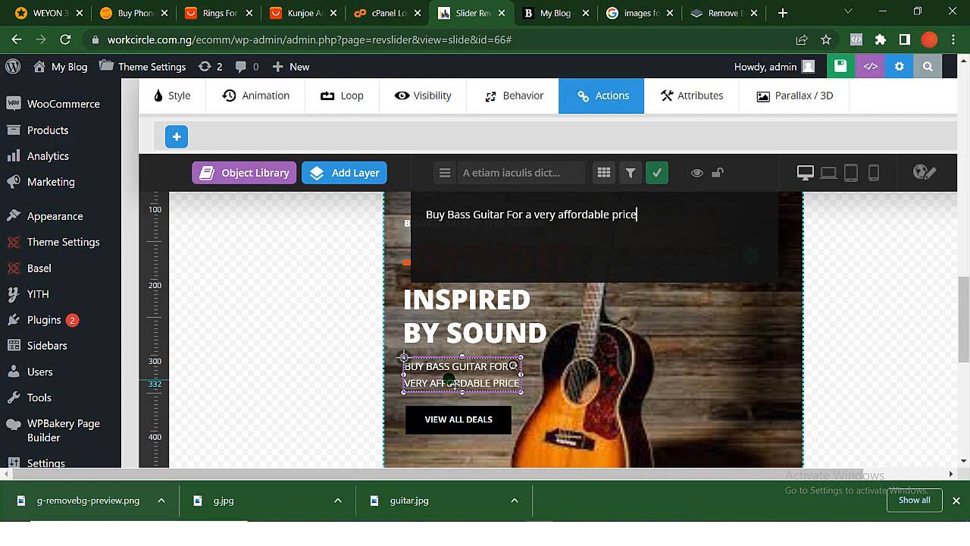
{"action": "scroll", "coordinate": [453, 384], "scroll_direction": "down", "scroll_amount": 1}
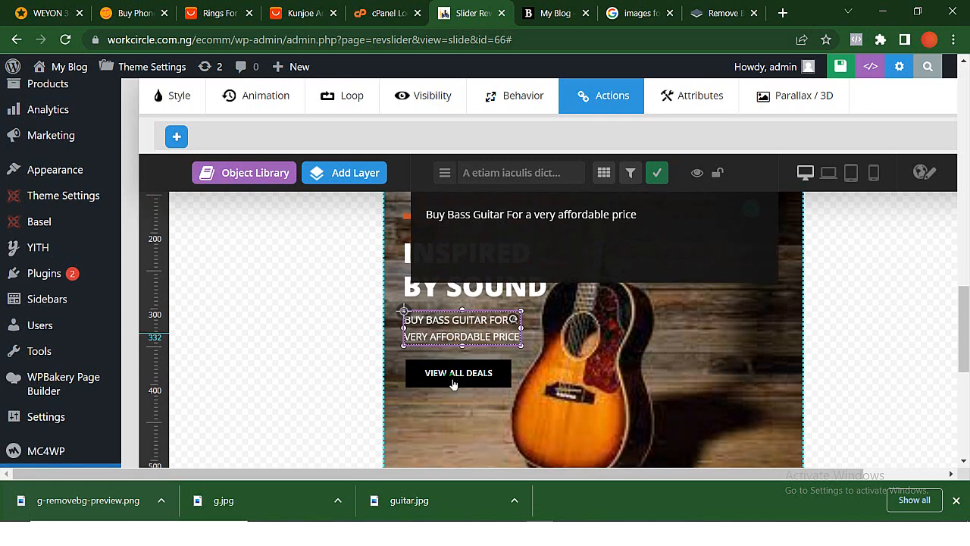
{"action": "left_click", "coordinate": [657, 176]}
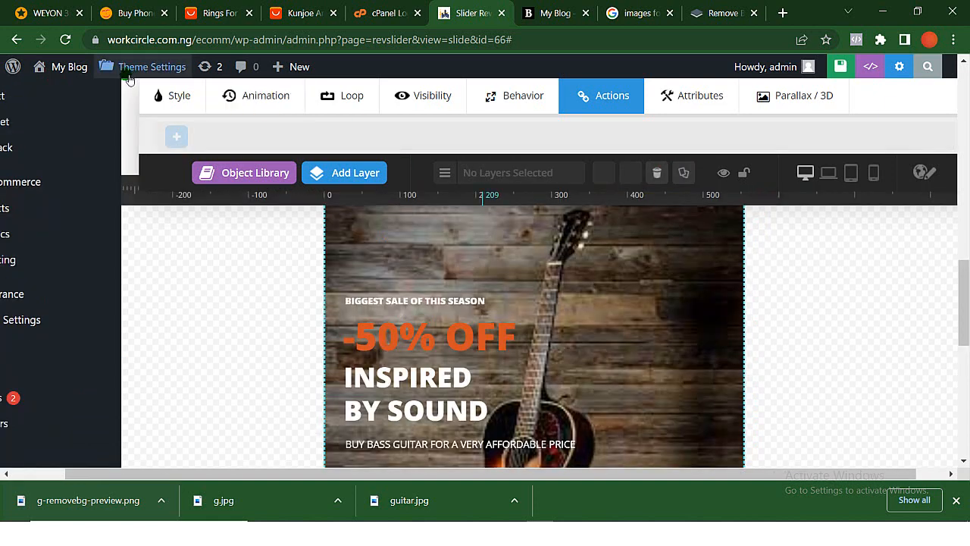
- Set the text color of the bass guitar subtitle to the black preset
{"action": "left_click", "coordinate": [171, 103]}
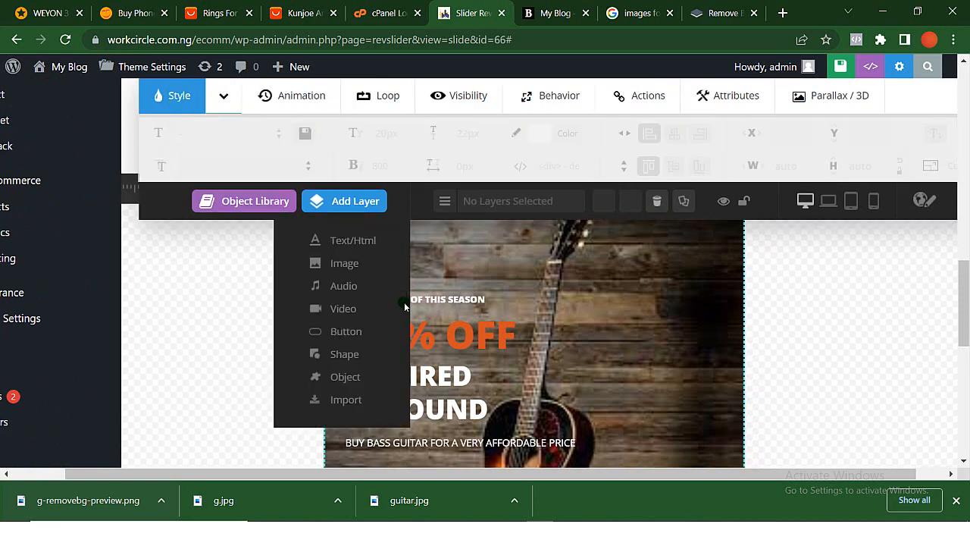
{"action": "scroll", "coordinate": [404, 307], "scroll_direction": "down", "scroll_amount": 2}
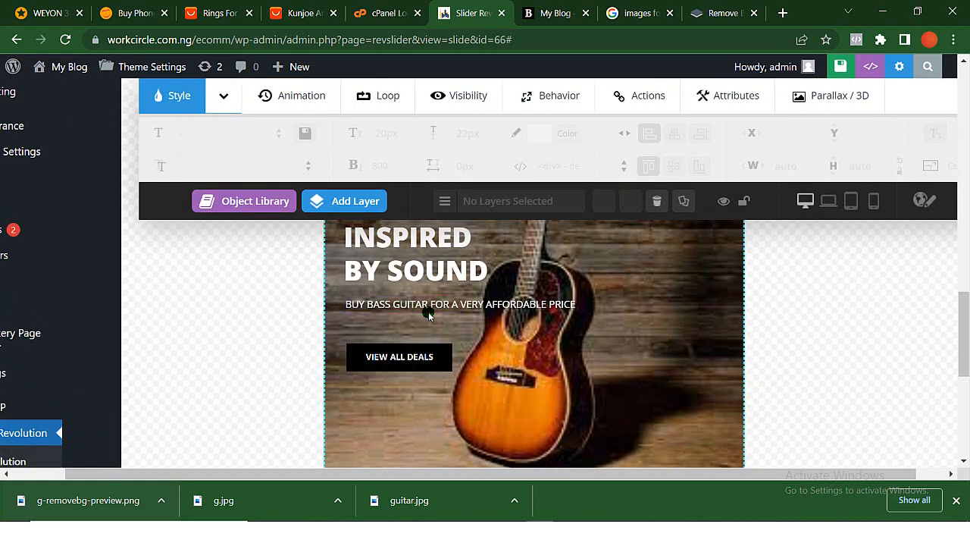
{"action": "double_click", "coordinate": [407, 307]}
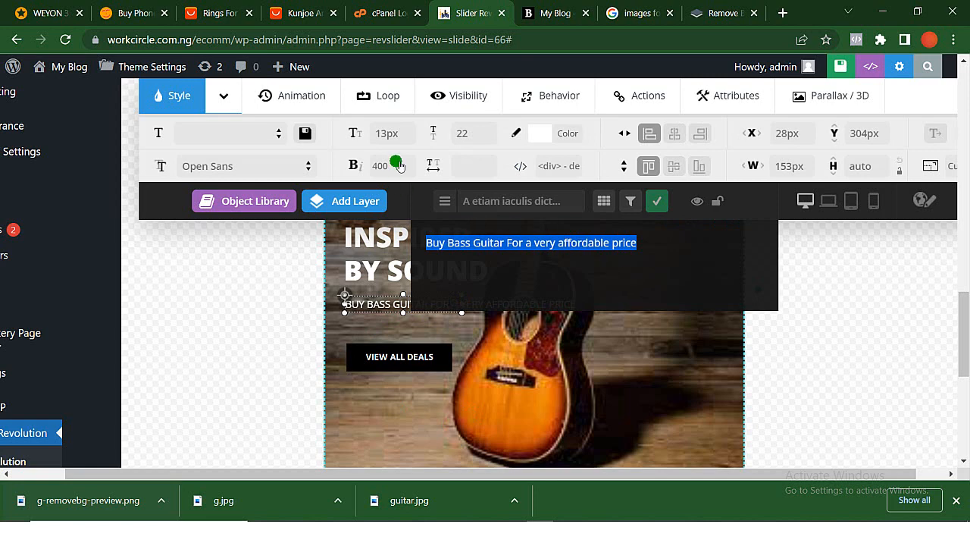
{"action": "left_click", "coordinate": [568, 133]}
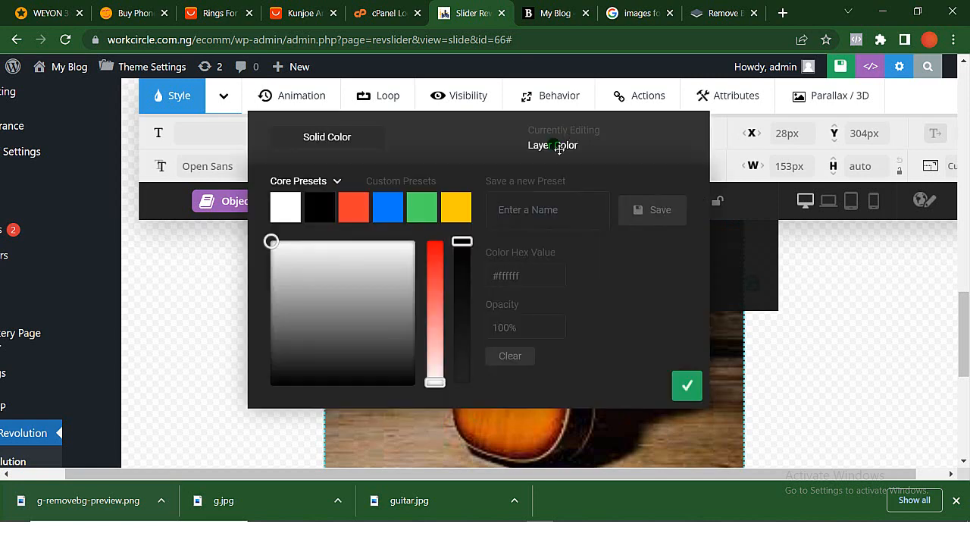
{"action": "left_click", "coordinate": [321, 212]}
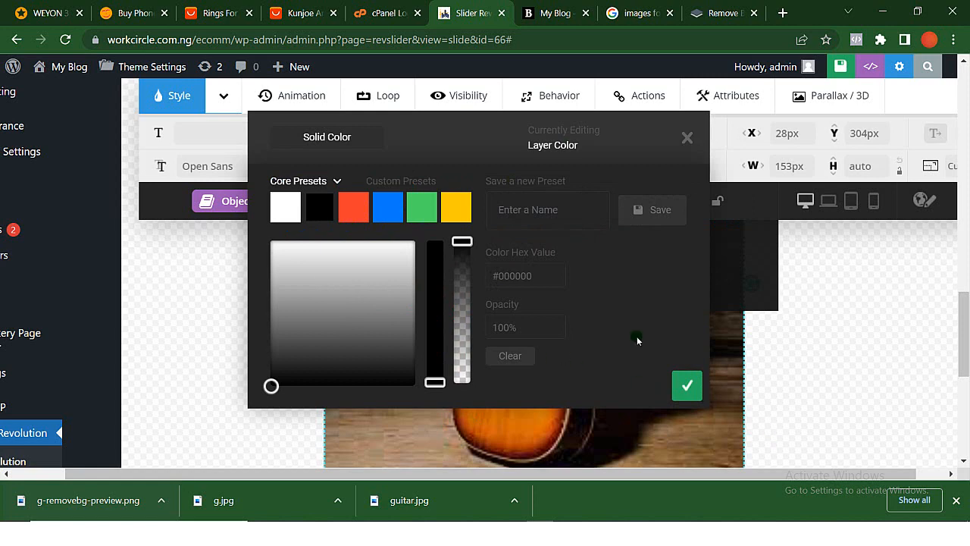
{"action": "left_click", "coordinate": [687, 386]}
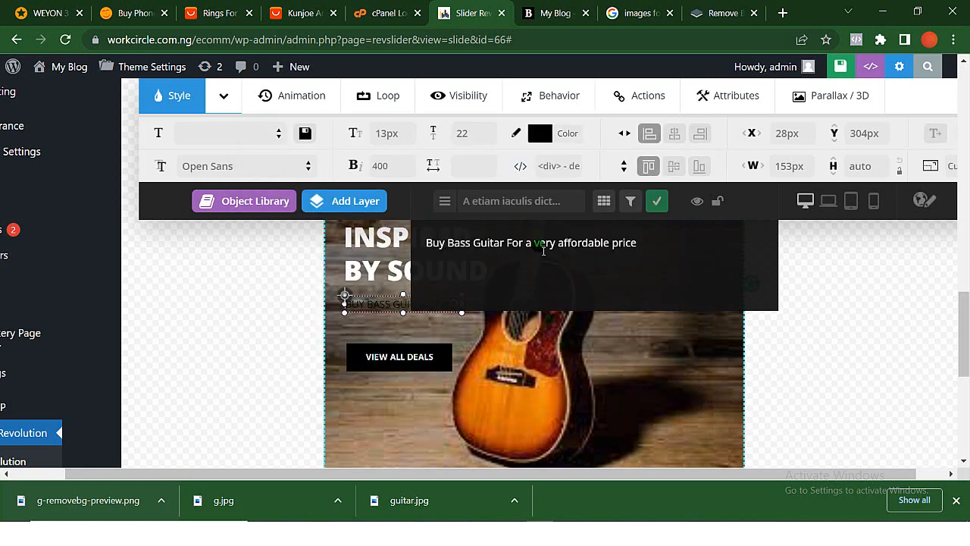
- Set the bass guitar subtitle's text color to the yellow preset #ffcc00
{"action": "triple_click", "coordinate": [545, 249]}
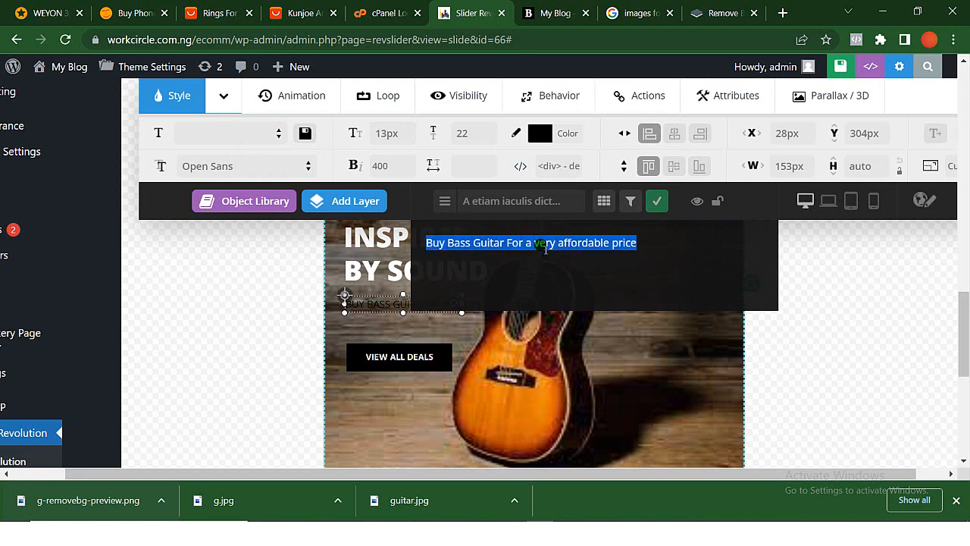
{"action": "left_click", "coordinate": [560, 137]}
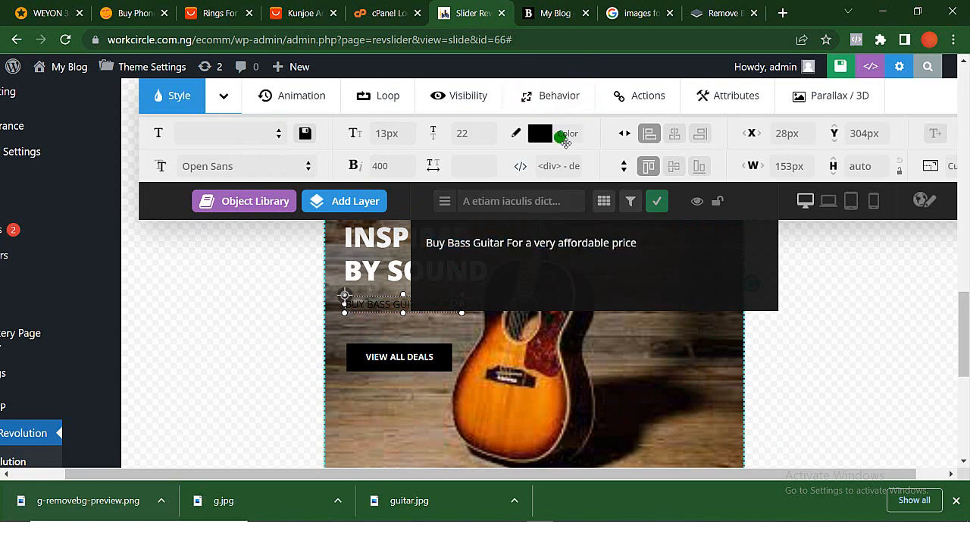
{"action": "left_click", "coordinate": [288, 209]}
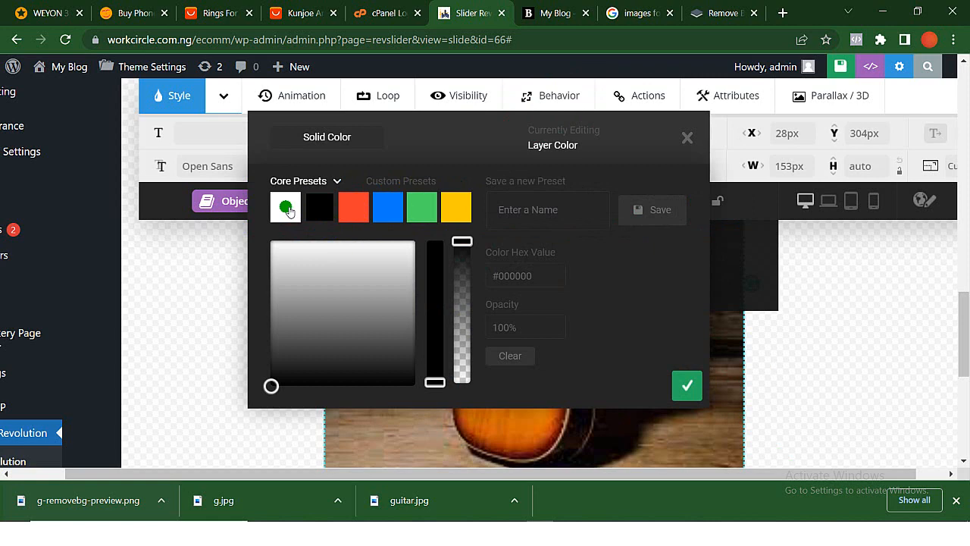
{"action": "left_click", "coordinate": [451, 206]}
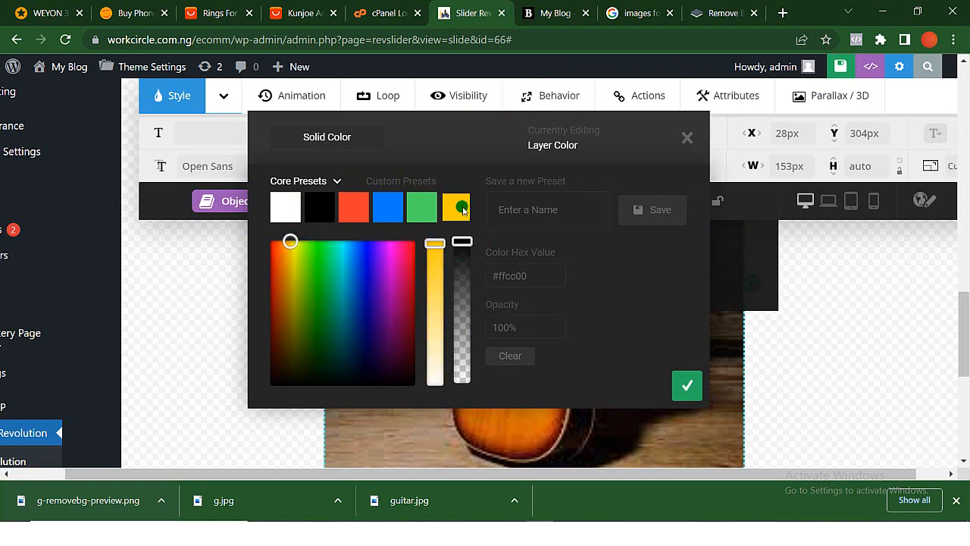
{"action": "left_click", "coordinate": [687, 384]}
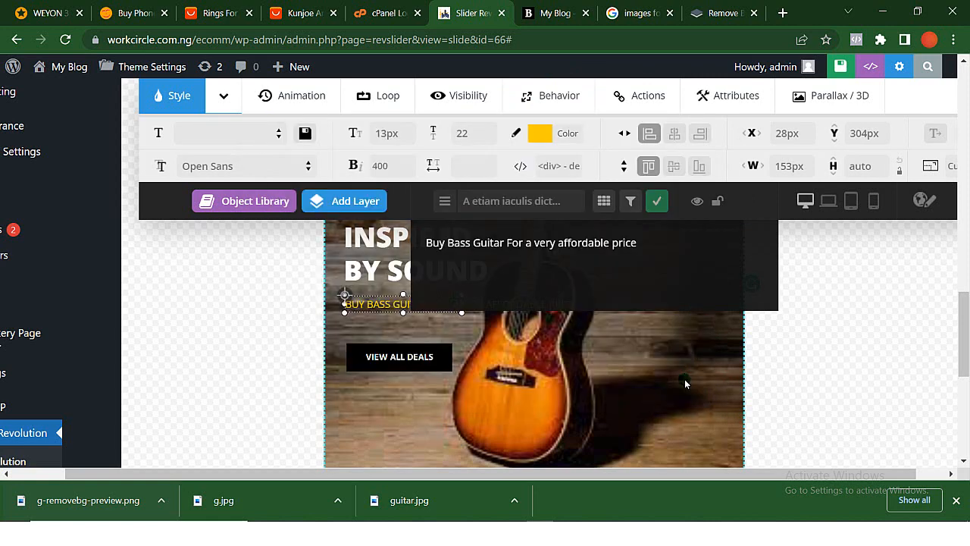
{"action": "left_click", "coordinate": [663, 356]}
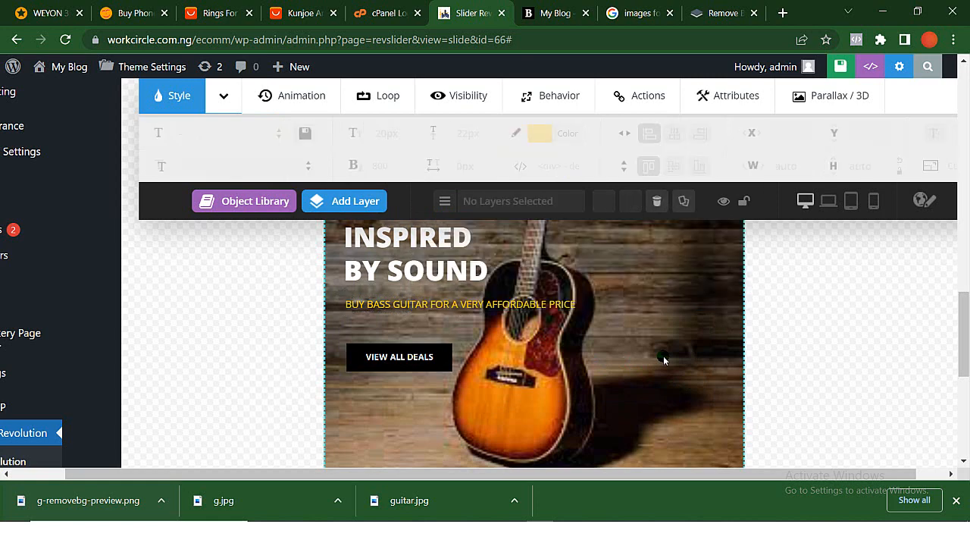
- Shift the bass guitar subtitle to X 23px, Y 301px and set its line height to 22
{"action": "left_click", "coordinate": [498, 310]}
{"action": "left_click", "coordinate": [472, 136]}
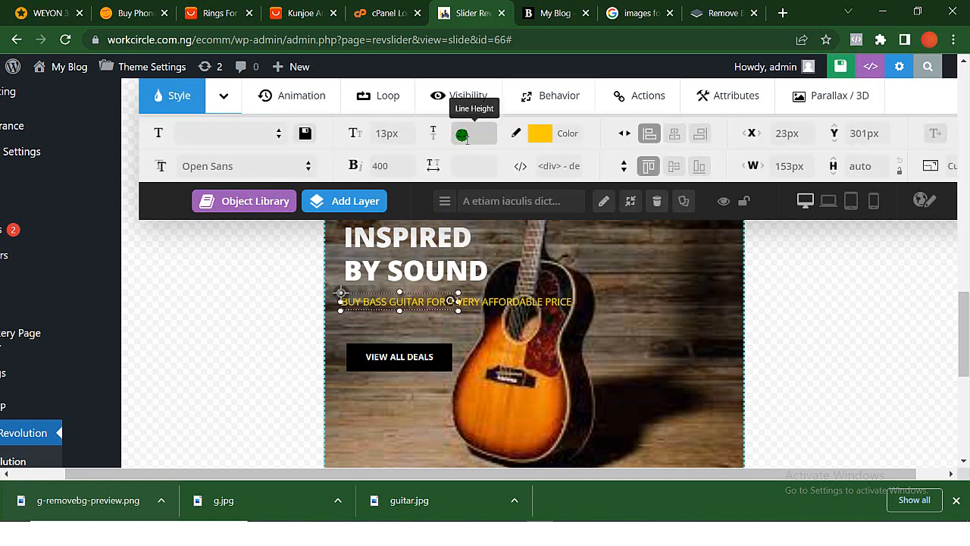
{"action": "type", "text": "22"}
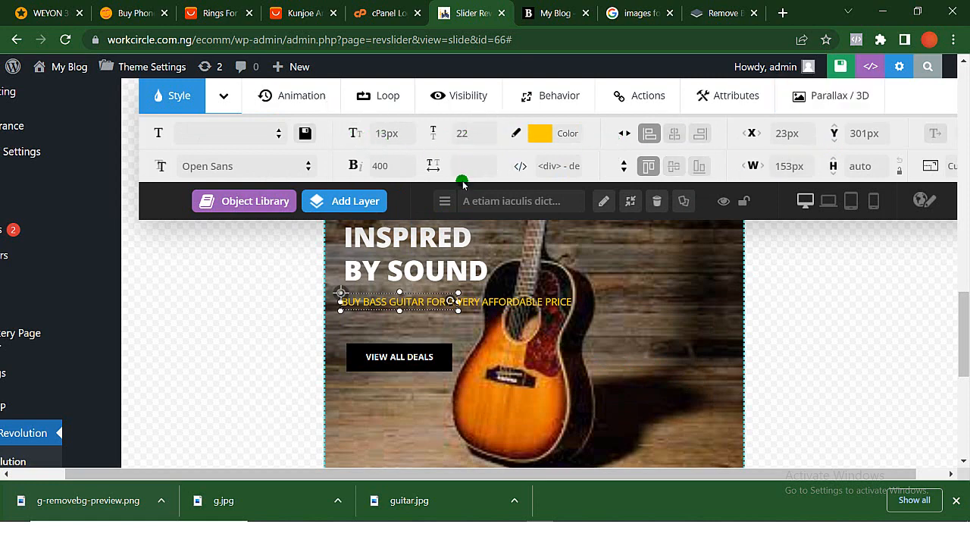
- Save the guitar slide of the Home-marketplace slider
{"action": "scroll", "coordinate": [528, 228], "scroll_direction": "up", "scroll_amount": 2}
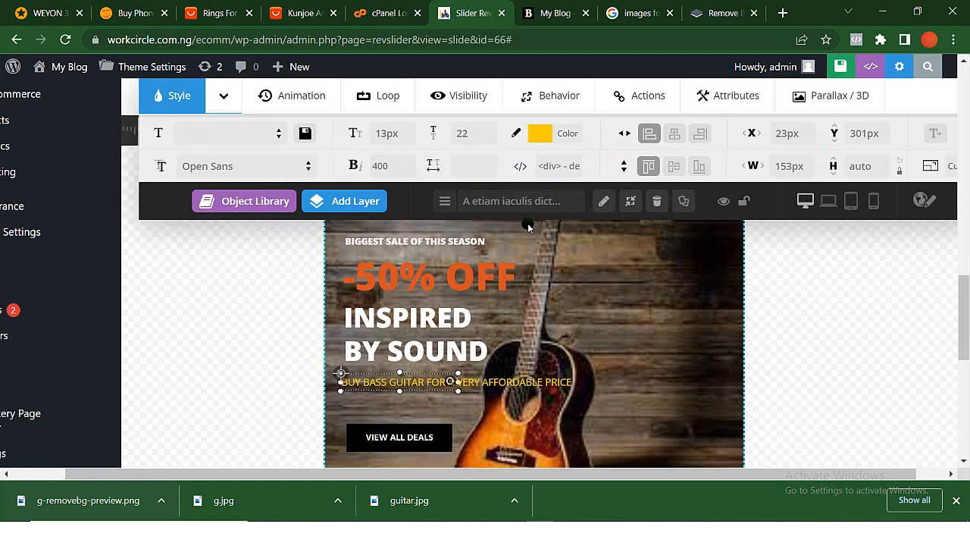
{"action": "scroll", "coordinate": [528, 227], "scroll_direction": "up", "scroll_amount": 1}
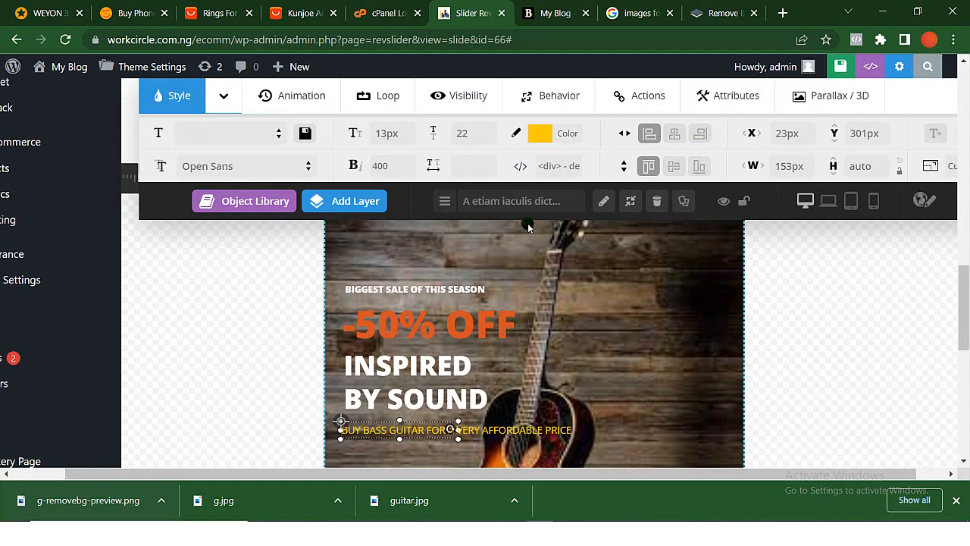
{"action": "scroll", "coordinate": [529, 228], "scroll_direction": "up", "scroll_amount": 10}
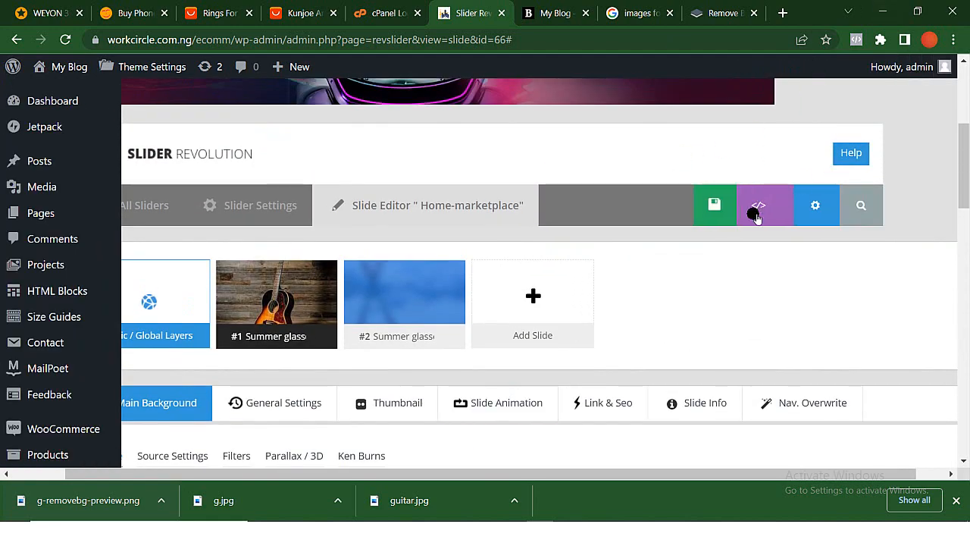
{"action": "left_click", "coordinate": [670, 207]}
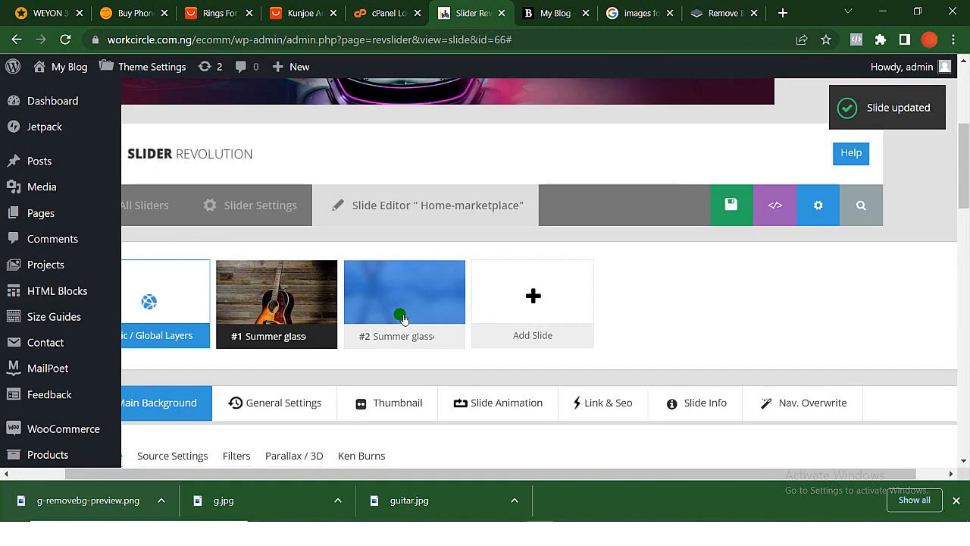
- Open slide #2 of the Home-marketplace slider for editing
{"action": "mouse_move", "coordinate": [390, 302]}
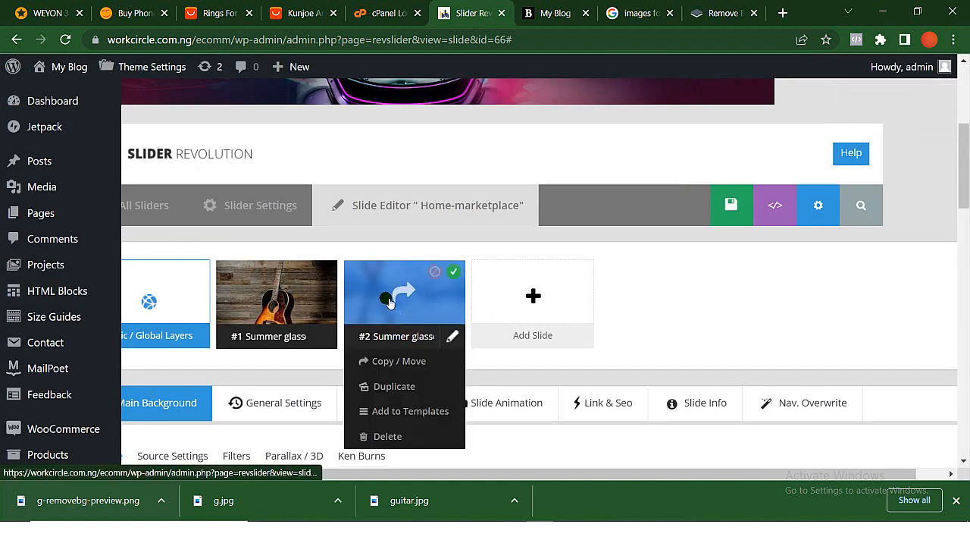
{"action": "left_click", "coordinate": [380, 297]}
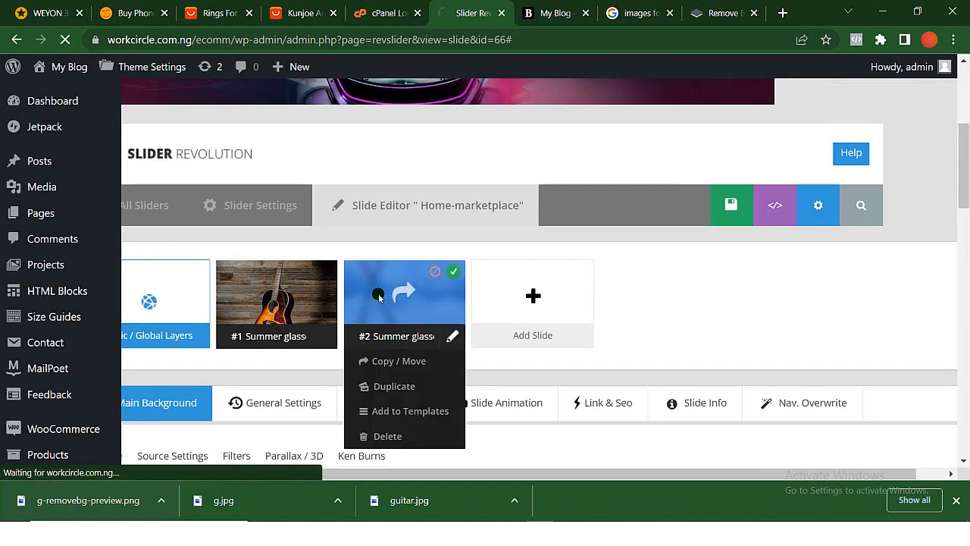
{"action": "scroll", "coordinate": [383, 299], "scroll_direction": "down", "scroll_amount": 10}
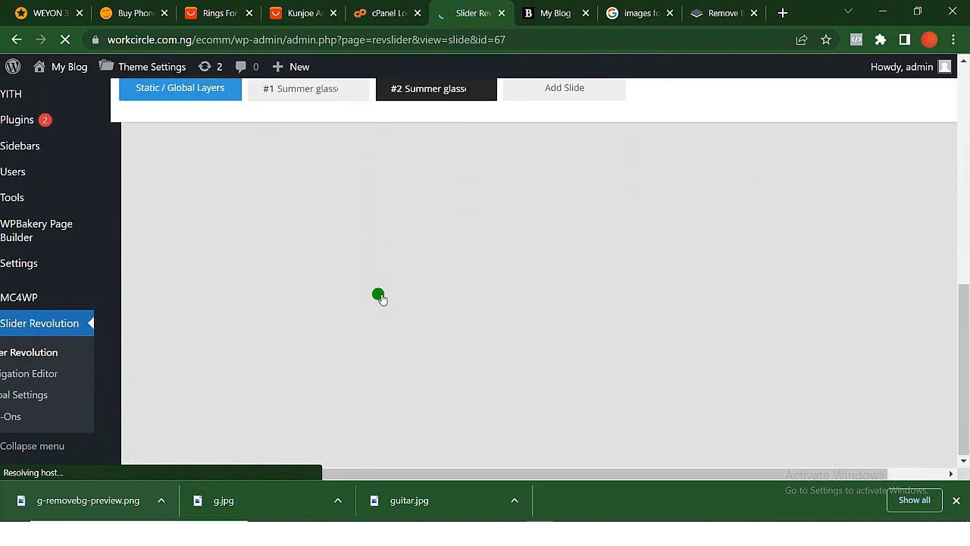
{"action": "scroll", "coordinate": [379, 297], "scroll_direction": "down", "scroll_amount": 6}
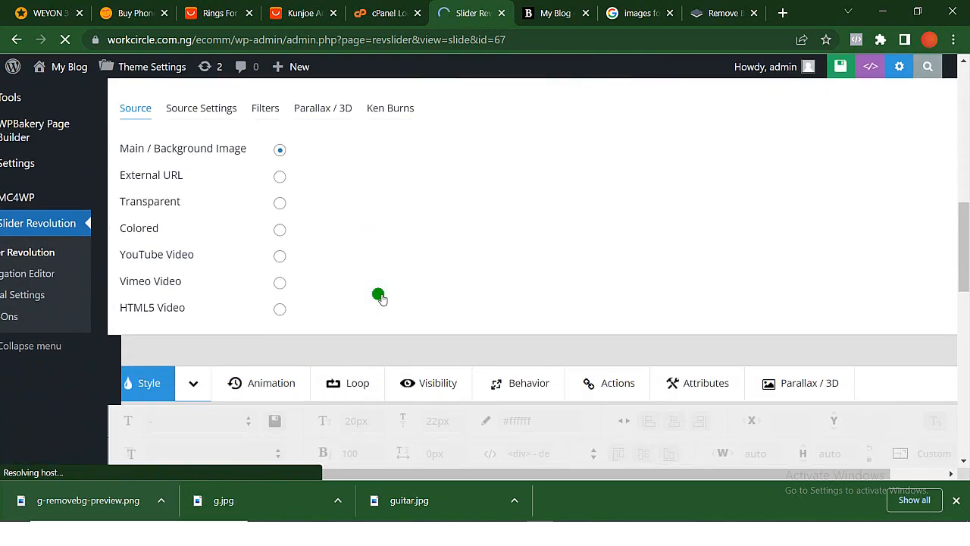
- Replace slide #2's main background image with the Edifier headphones picture 1-5.jpg from the media library
{"action": "scroll", "coordinate": [559, 399], "scroll_direction": "up", "scroll_amount": 5}
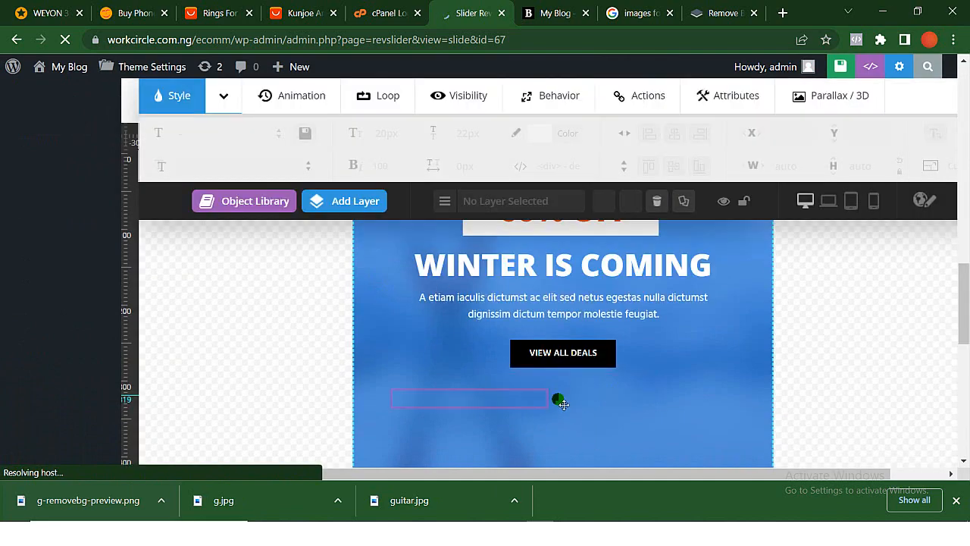
{"action": "scroll", "coordinate": [550, 369], "scroll_direction": "up", "scroll_amount": 8}
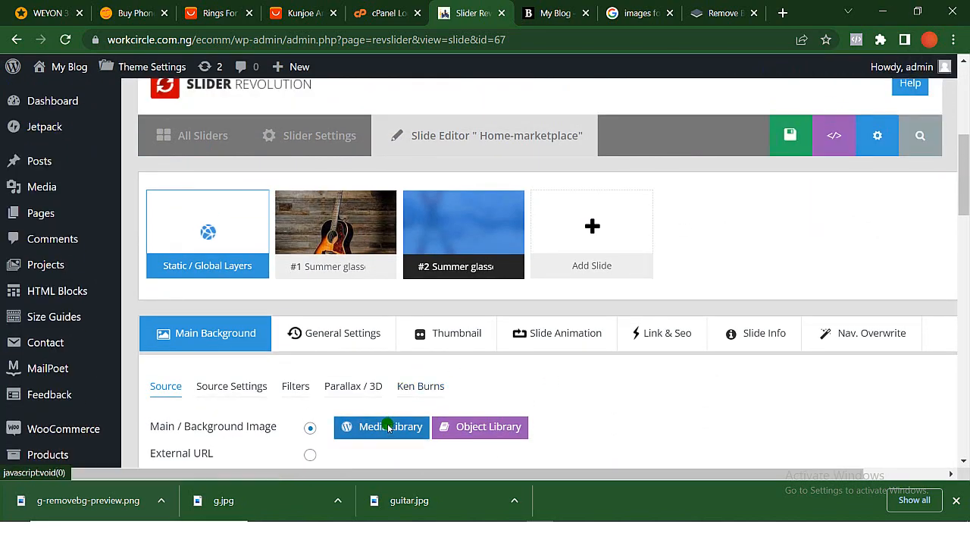
{"action": "left_click", "coordinate": [388, 427]}
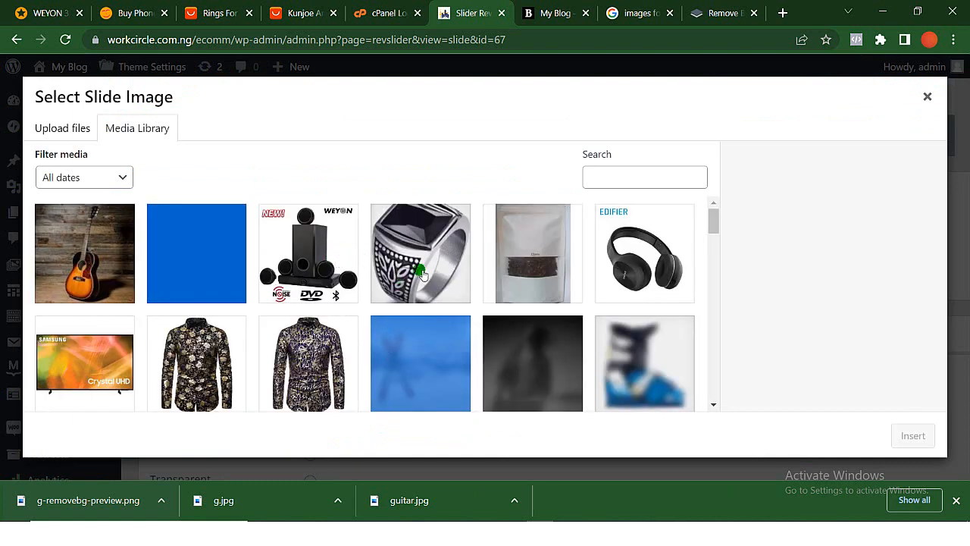
{"action": "left_click", "coordinate": [422, 274]}
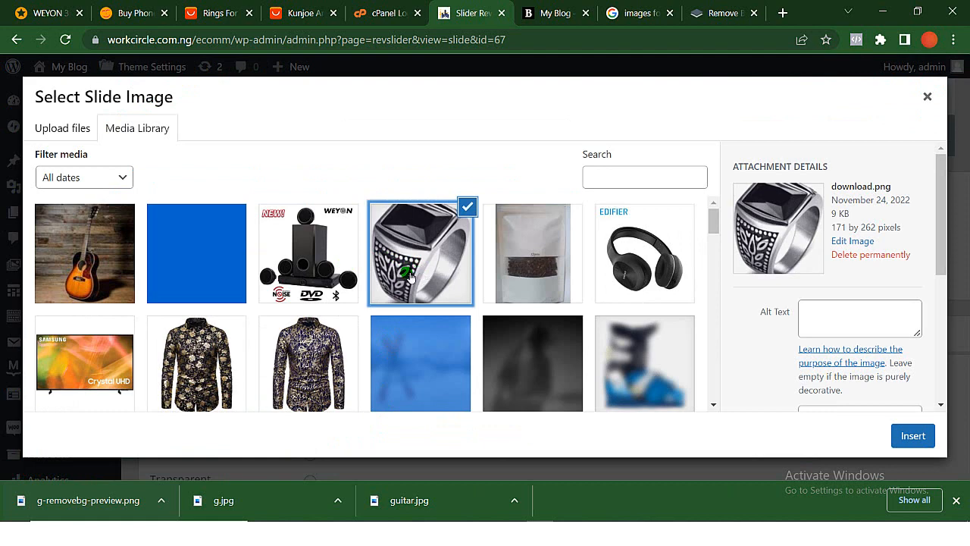
{"action": "left_click", "coordinate": [97, 388]}
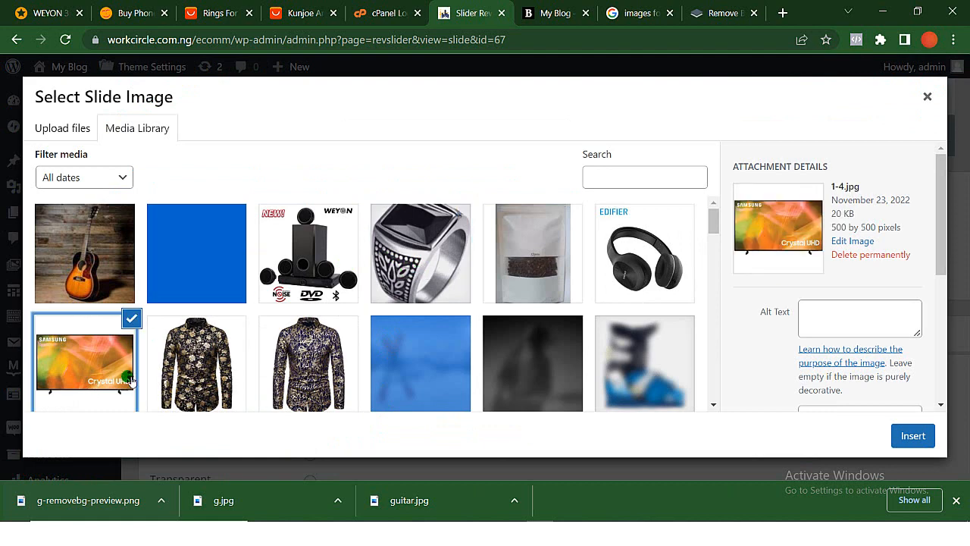
{"action": "left_click", "coordinate": [449, 249]}
{"action": "left_click", "coordinate": [640, 252]}
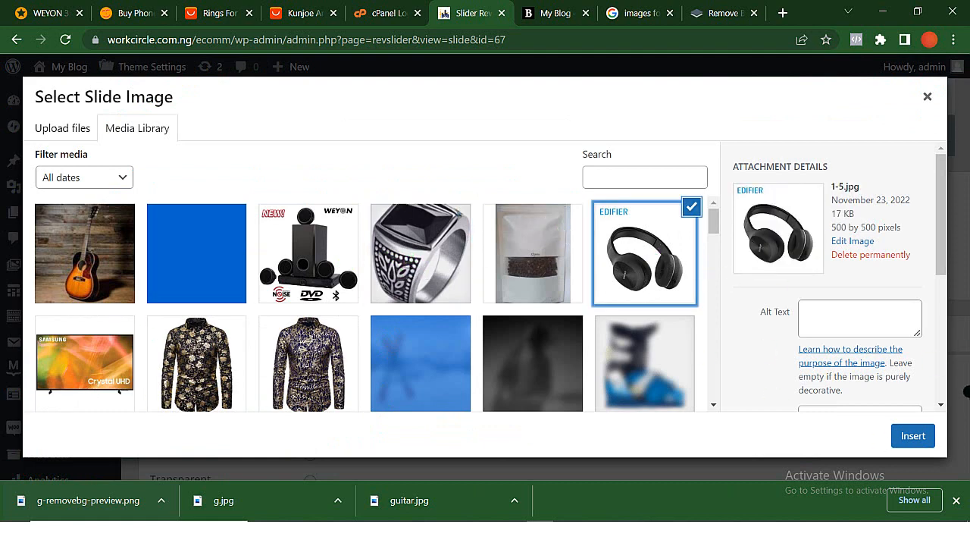
{"action": "left_click", "coordinate": [915, 437]}
- Delete the first of the three overlapping ski boot image layers, at X 52px, Y 313px, from slide #2
{"action": "scroll", "coordinate": [914, 438], "scroll_direction": "down", "scroll_amount": 10}
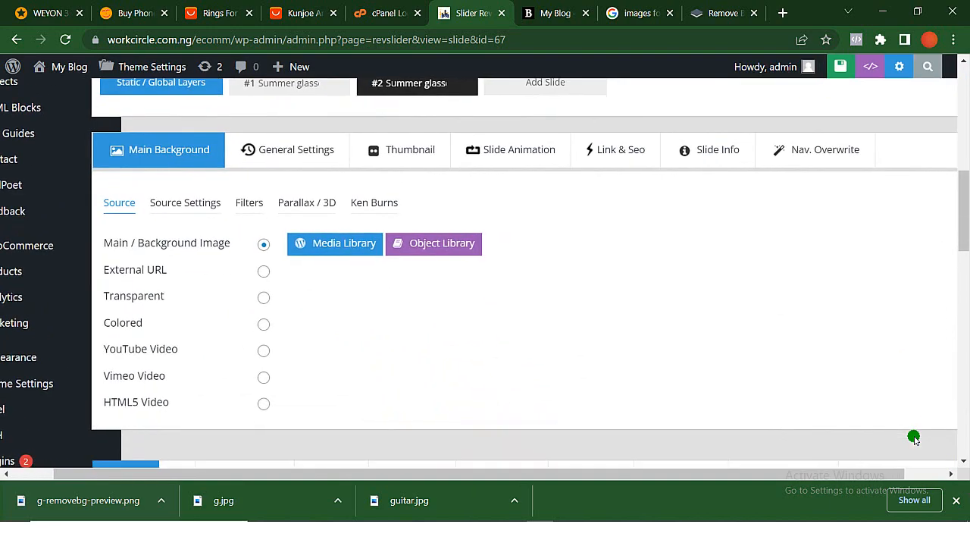
{"action": "scroll", "coordinate": [914, 437], "scroll_direction": "down", "scroll_amount": 2}
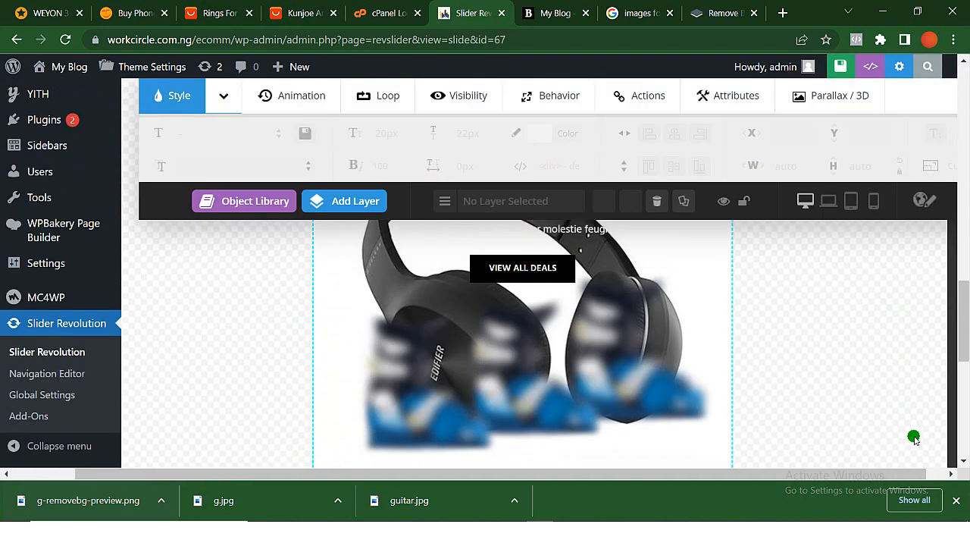
{"action": "scroll", "coordinate": [914, 437], "scroll_direction": "up", "scroll_amount": 1}
{"action": "scroll", "coordinate": [914, 437], "scroll_direction": "down", "scroll_amount": 1}
{"action": "scroll", "coordinate": [914, 438], "scroll_direction": "down", "scroll_amount": 2}
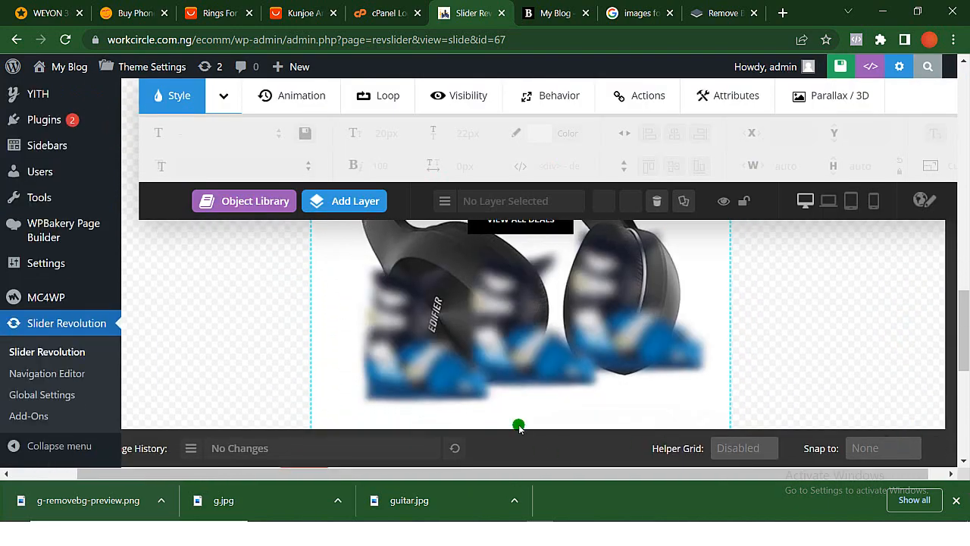
{"action": "left_click", "coordinate": [460, 387]}
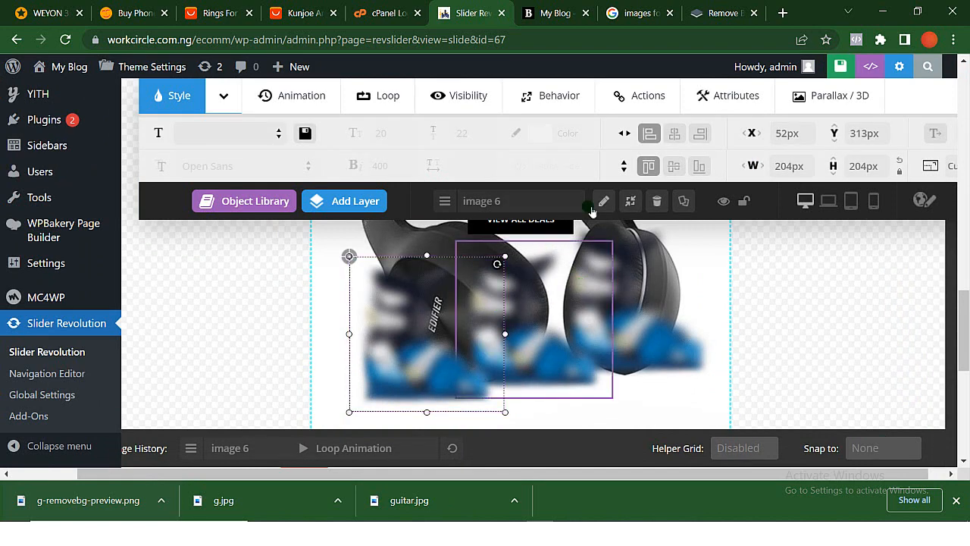
{"action": "scroll", "coordinate": [459, 333], "scroll_direction": "up", "scroll_amount": 1}
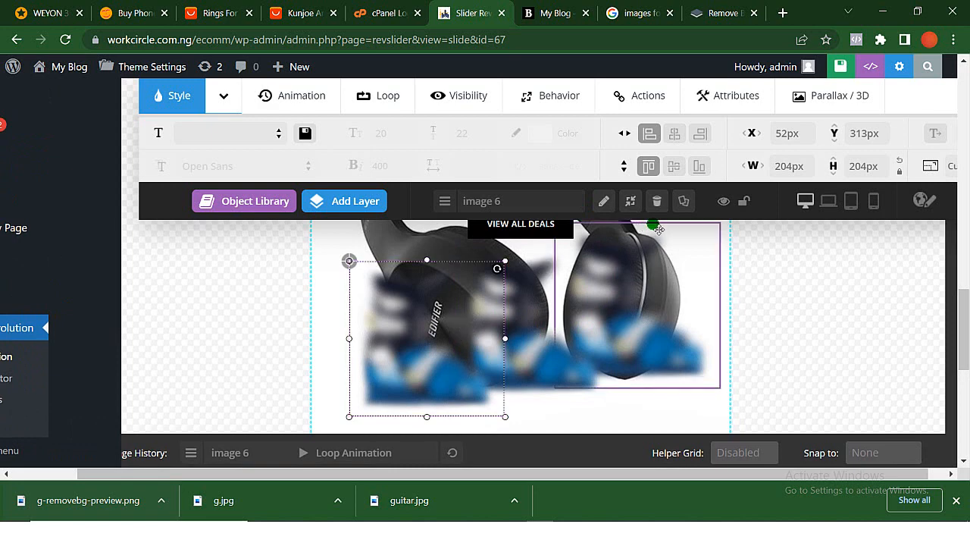
{"action": "left_click", "coordinate": [656, 201]}
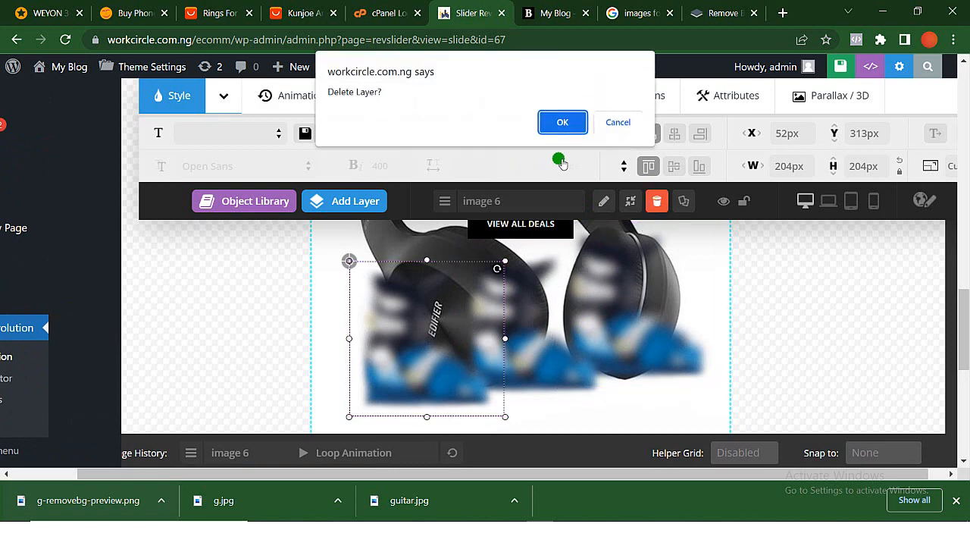
{"action": "left_click", "coordinate": [563, 122]}
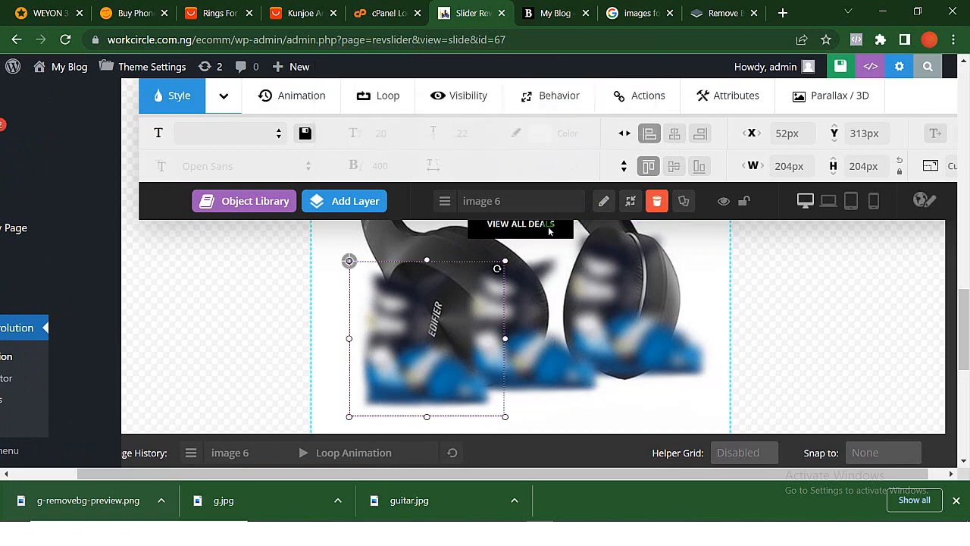
- Delete the two remaining ski boot image layers from slide #2
{"action": "left_click", "coordinate": [543, 334]}
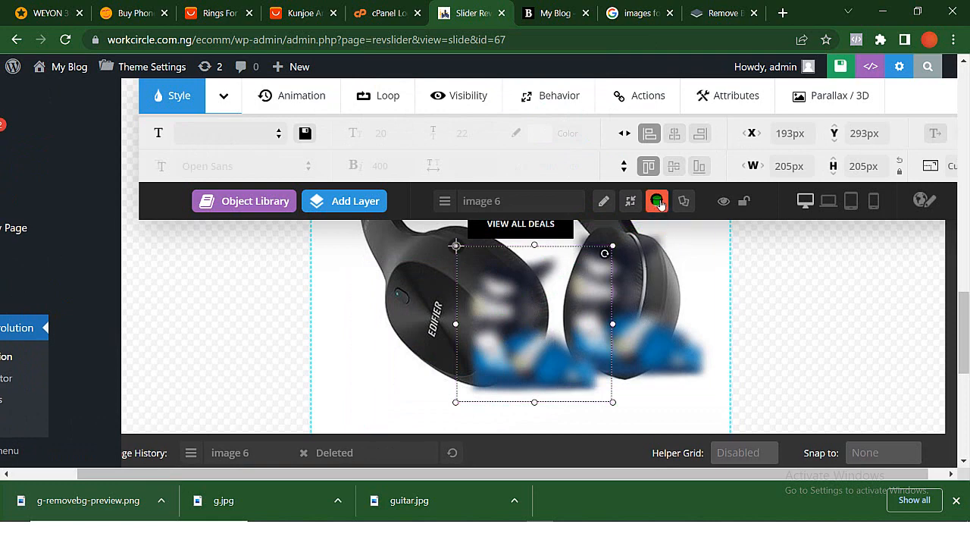
{"action": "left_click", "coordinate": [656, 201]}
{"action": "left_click", "coordinate": [569, 123]}
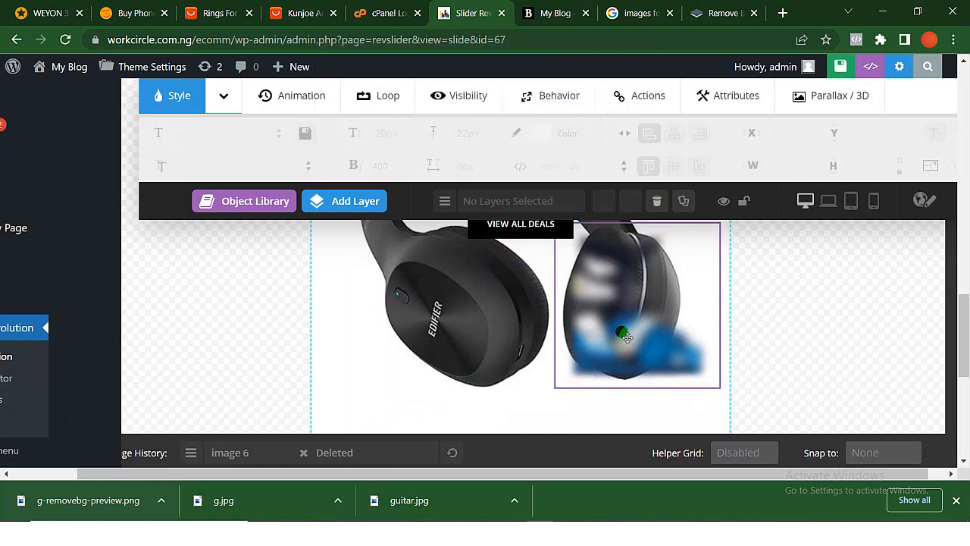
{"action": "left_click", "coordinate": [659, 244]}
{"action": "left_click", "coordinate": [659, 201]}
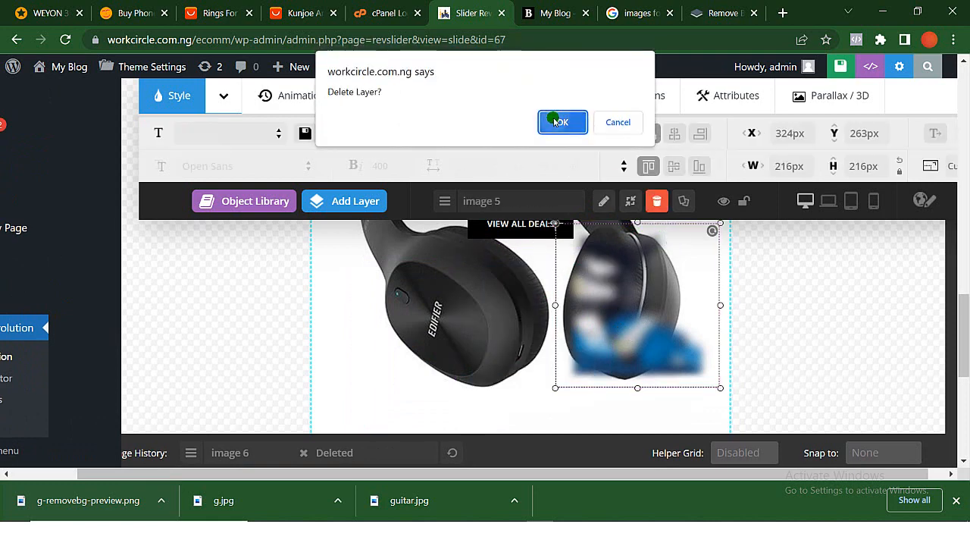
{"action": "left_click", "coordinate": [562, 122]}
- Give the View All Deals button a click action of type Simple Link pointing to the copied shop page URL, workcircle.com.ng/ecomm/shop/
{"action": "scroll", "coordinate": [604, 329], "scroll_direction": "up", "scroll_amount": 5}
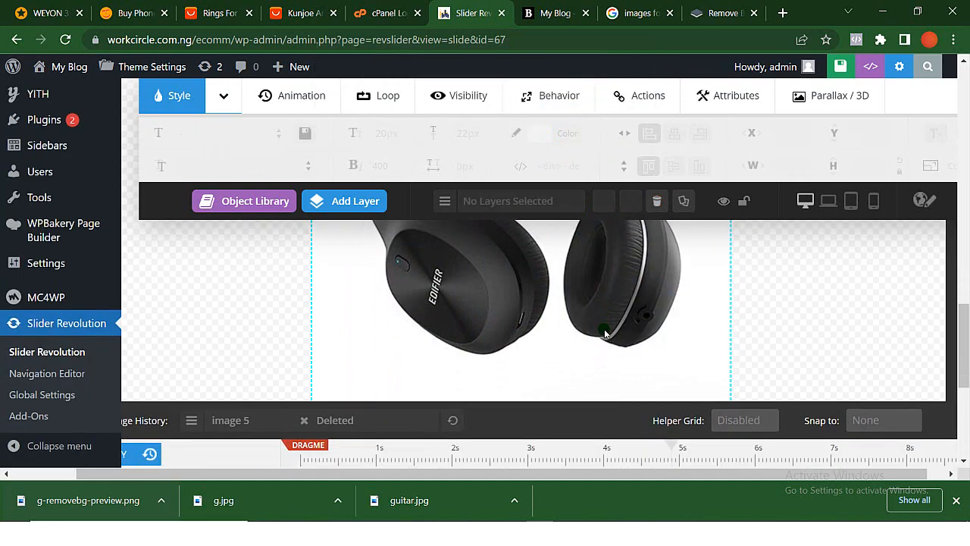
{"action": "scroll", "coordinate": [604, 329], "scroll_direction": "down", "scroll_amount": 2}
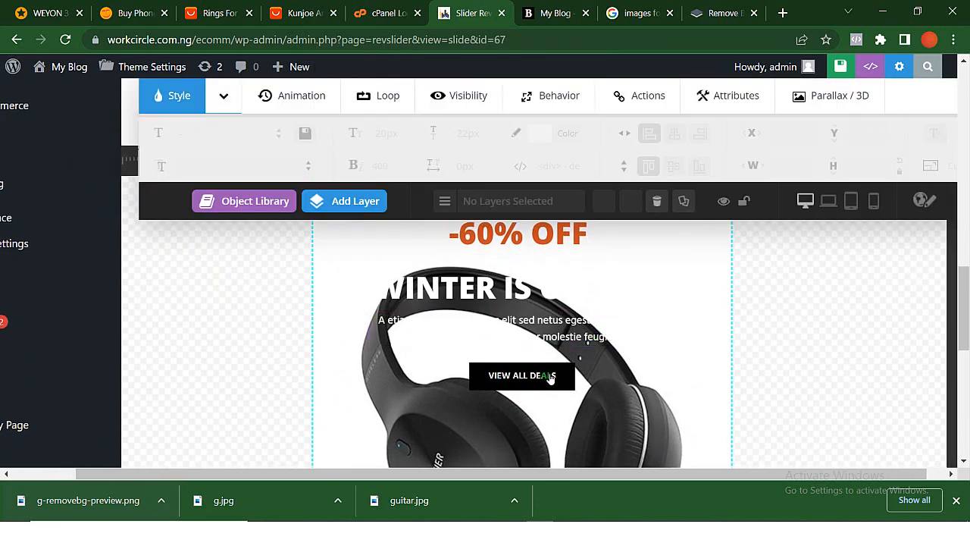
{"action": "left_click", "coordinate": [538, 380]}
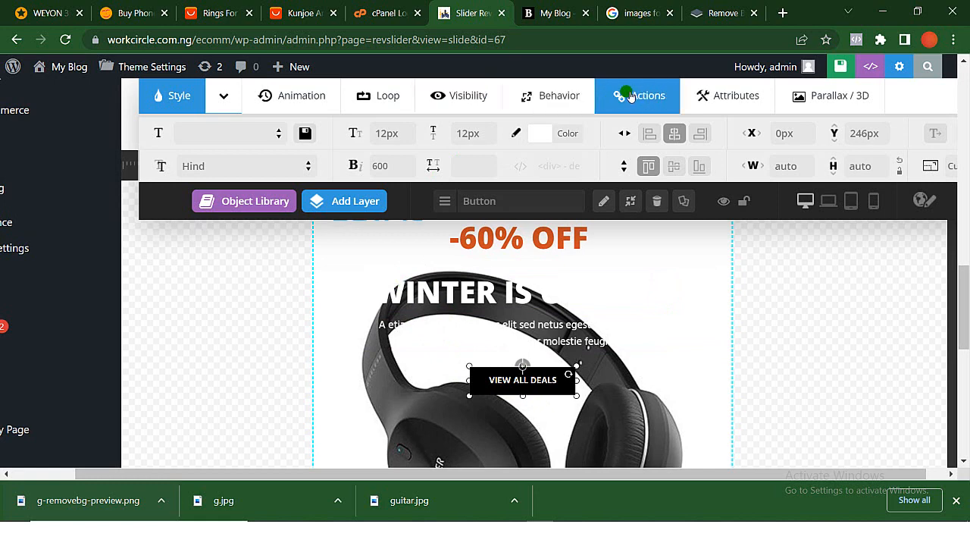
{"action": "left_click", "coordinate": [631, 95]}
{"action": "left_click", "coordinate": [176, 137]}
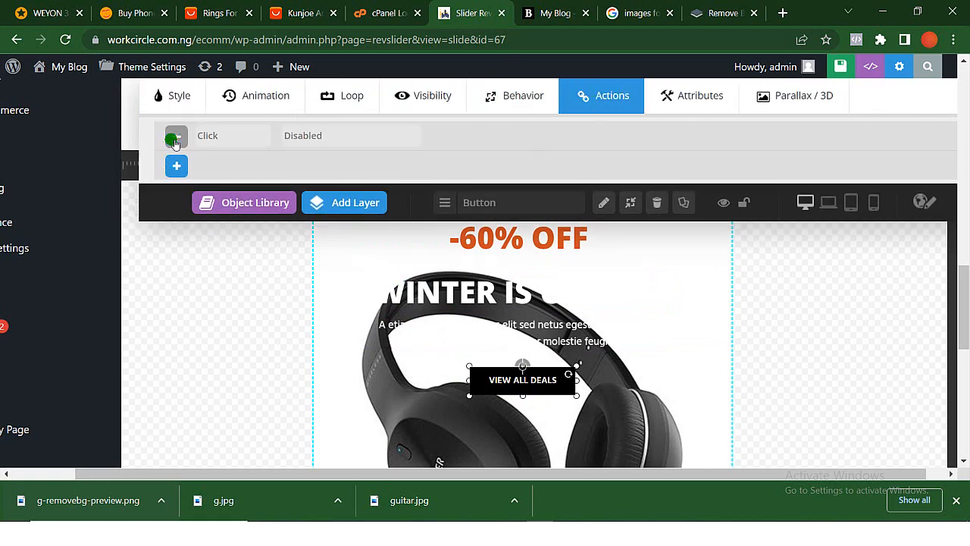
{"action": "left_click", "coordinate": [315, 136]}
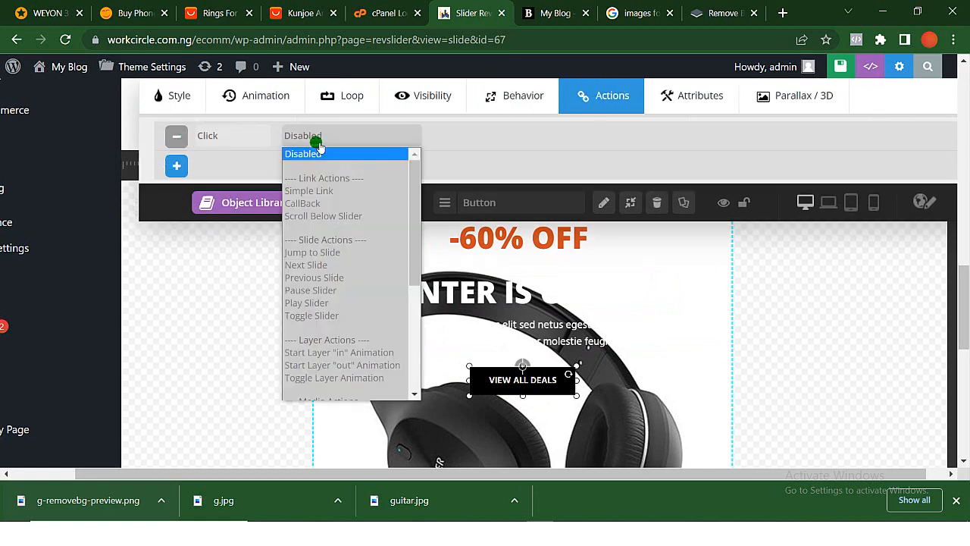
{"action": "left_click", "coordinate": [328, 191]}
{"action": "left_click", "coordinate": [521, 137]}
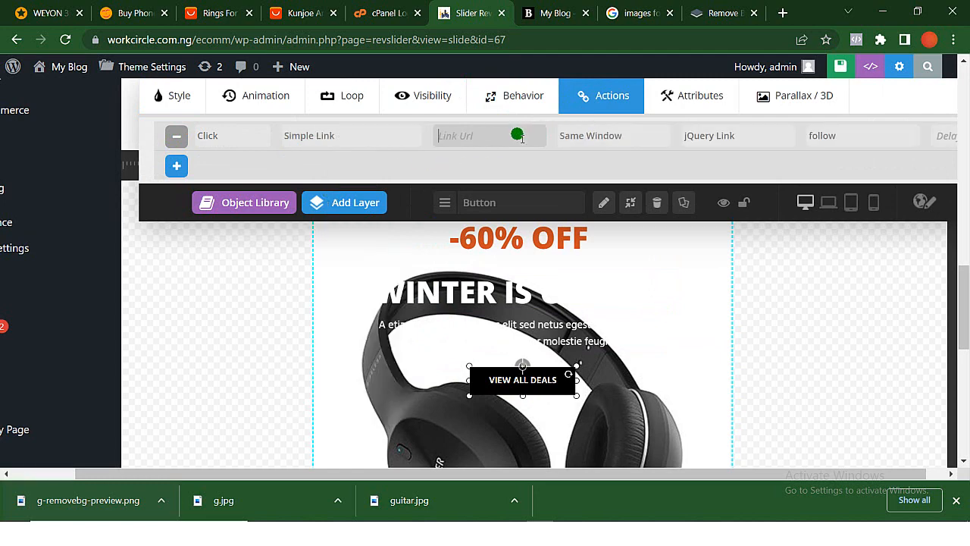
{"action": "key", "text": "ctrl+v"}
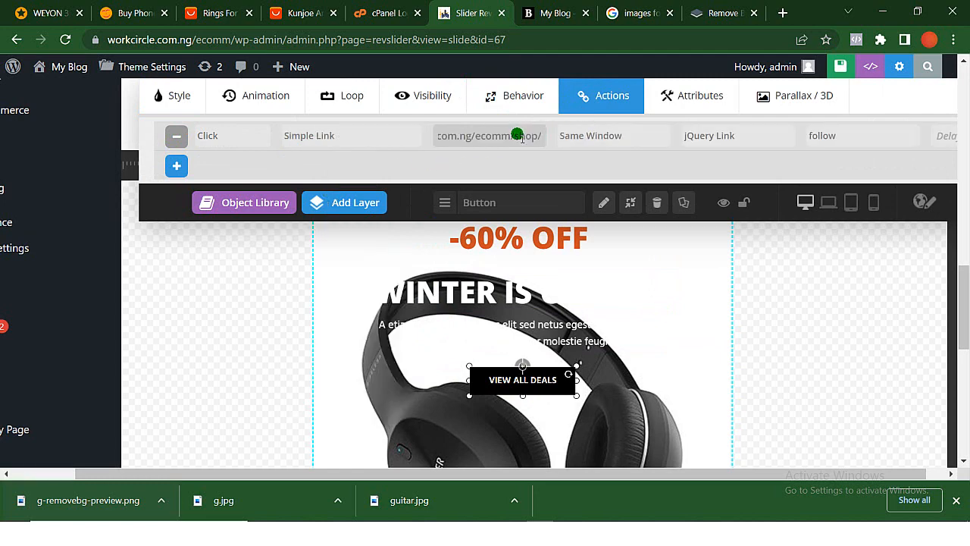
- Save the headphones slide of the Home-marketplace slider
{"action": "scroll", "coordinate": [522, 137], "scroll_direction": "down", "scroll_amount": 1}
{"action": "scroll", "coordinate": [523, 136], "scroll_direction": "up", "scroll_amount": 1}
{"action": "scroll", "coordinate": [522, 136], "scroll_direction": "down", "scroll_amount": 1}
{"action": "scroll", "coordinate": [522, 137], "scroll_direction": "up", "scroll_amount": 1}
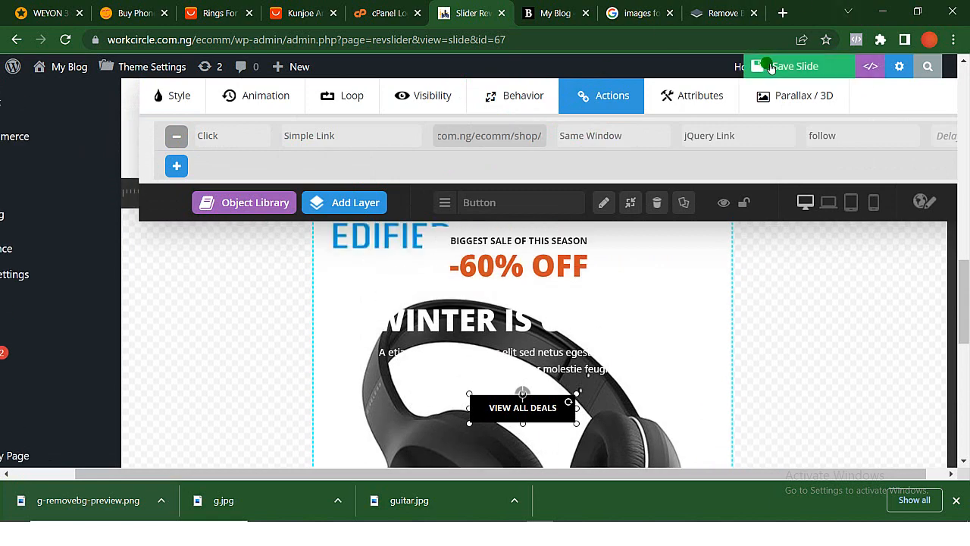
{"action": "left_click", "coordinate": [768, 67]}
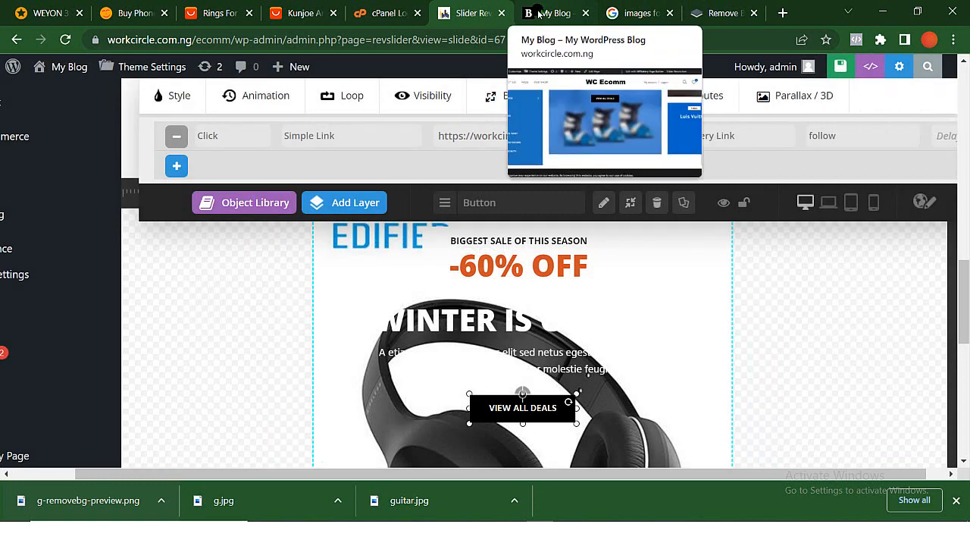
- Review the slider on the store's home page, advancing from the guitar slide to the headphones slide
{"action": "left_click", "coordinate": [539, 14]}
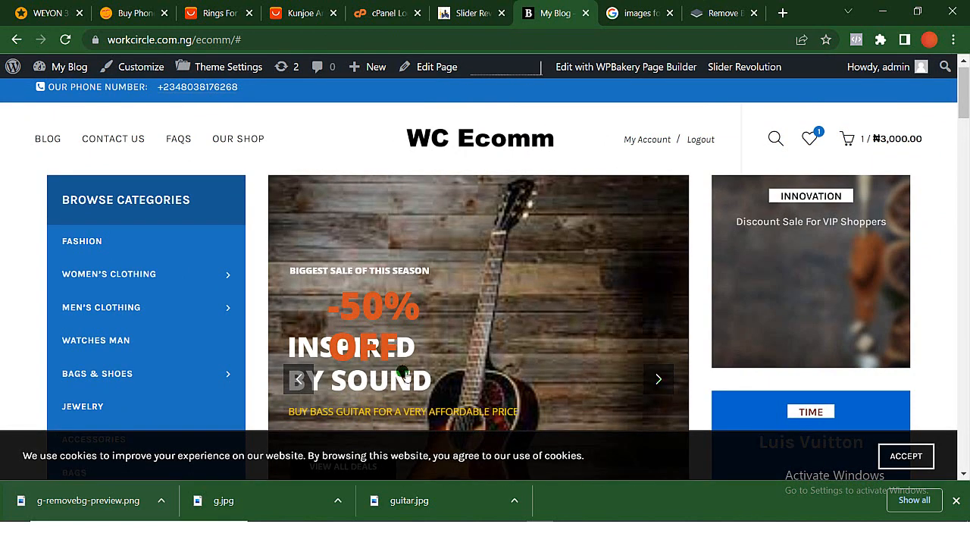
{"action": "scroll", "coordinate": [388, 324], "scroll_direction": "down", "scroll_amount": 2}
{"action": "scroll", "coordinate": [387, 324], "scroll_direction": "up", "scroll_amount": 1}
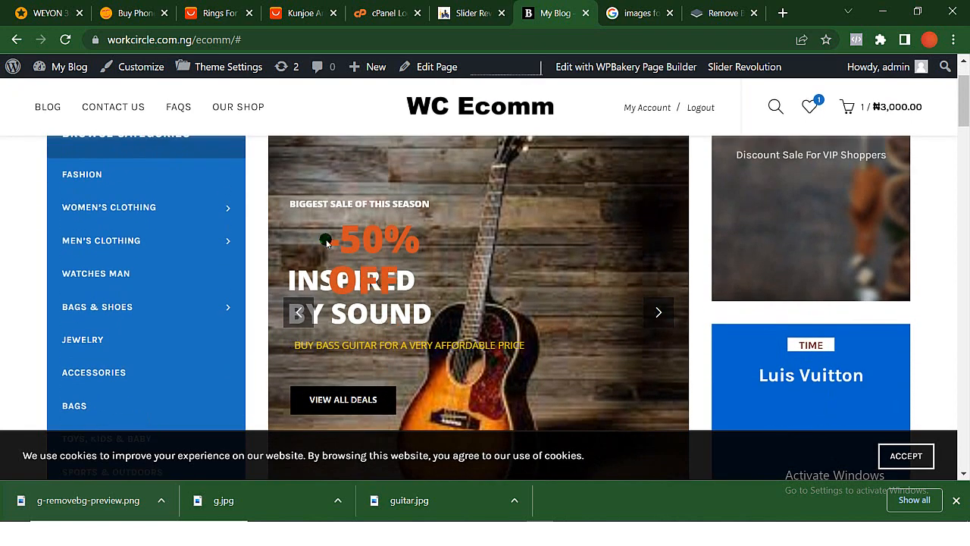
{"action": "left_click", "coordinate": [660, 313]}
{"action": "scroll", "coordinate": [524, 237], "scroll_direction": "up", "scroll_amount": 1}
{"action": "scroll", "coordinate": [523, 237], "scroll_direction": "up", "scroll_amount": 1}
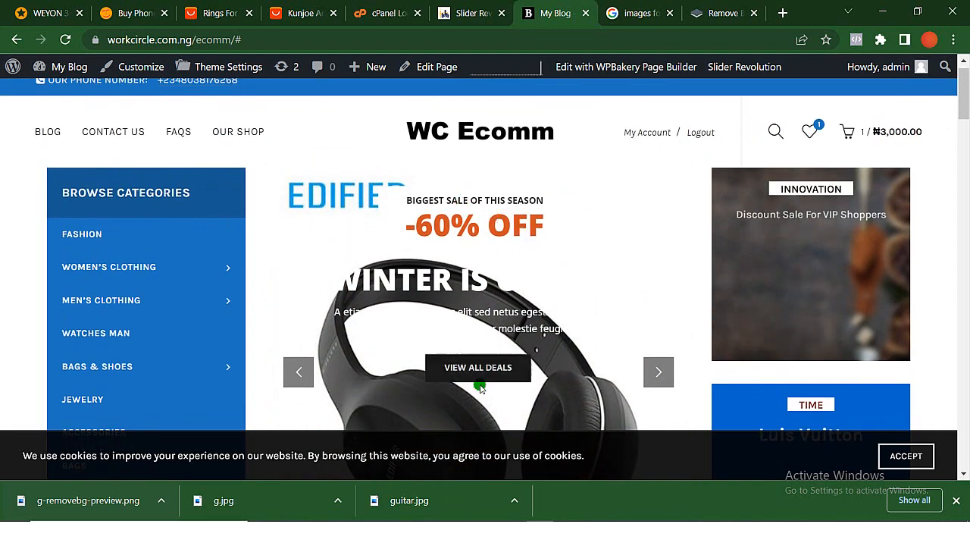
- Test the View All Deals button on the headphones slide and return to the home page
{"action": "right_click", "coordinate": [445, 368]}
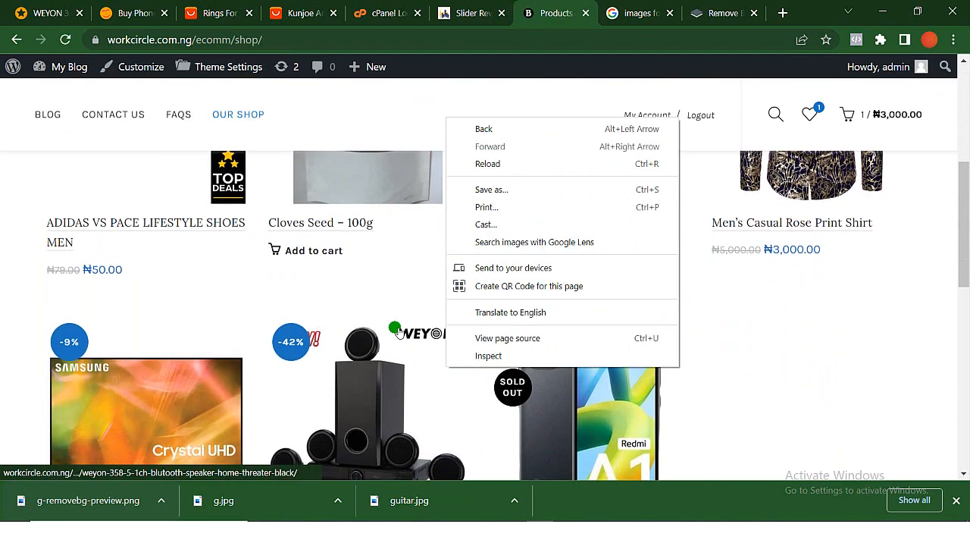
{"action": "left_click", "coordinate": [16, 40]}
{"action": "left_click", "coordinate": [16, 41]}
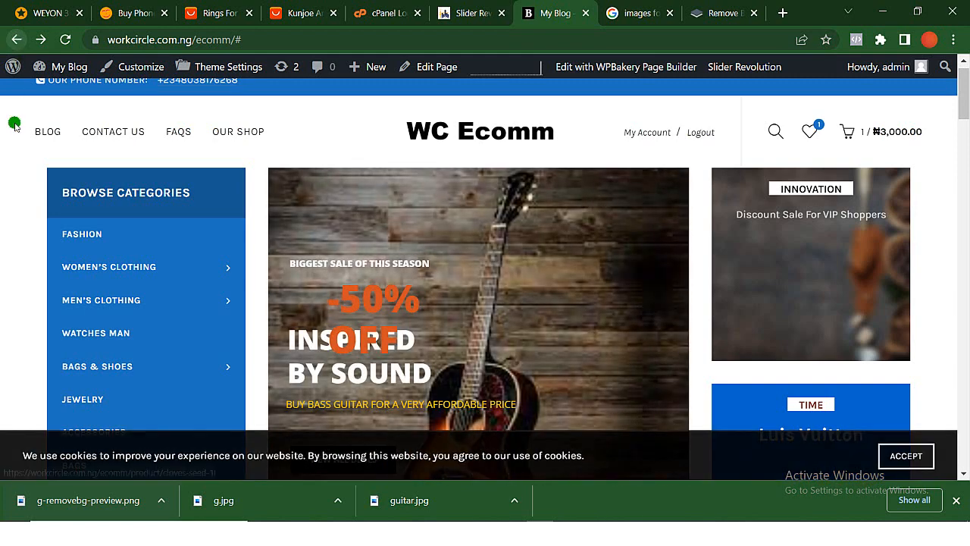
- Look over the home page footer and open the Widgets editor in the site's admin area
{"action": "scroll", "coordinate": [427, 266], "scroll_direction": "down", "scroll_amount": 8}
{"action": "scroll", "coordinate": [427, 266], "scroll_direction": "down", "scroll_amount": 10}
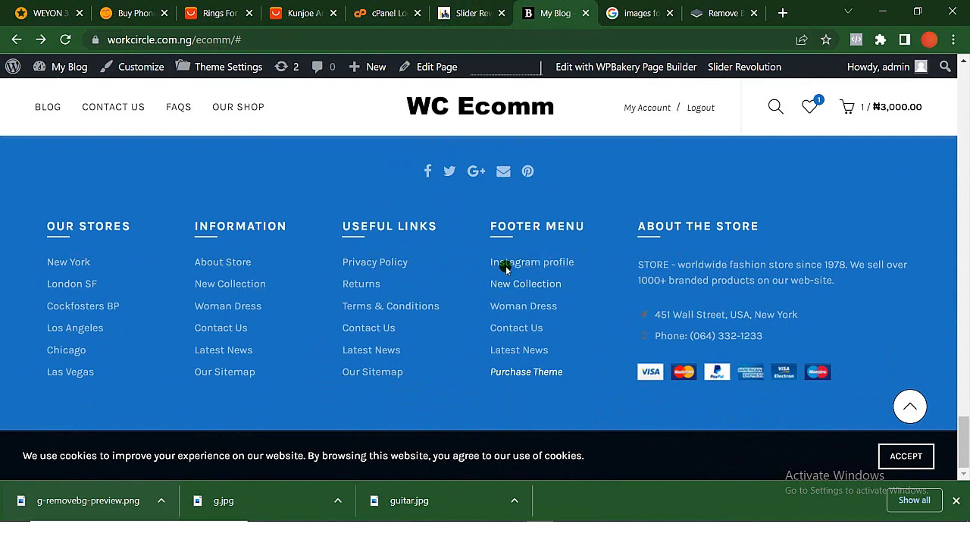
{"action": "left_click", "coordinate": [460, 14]}
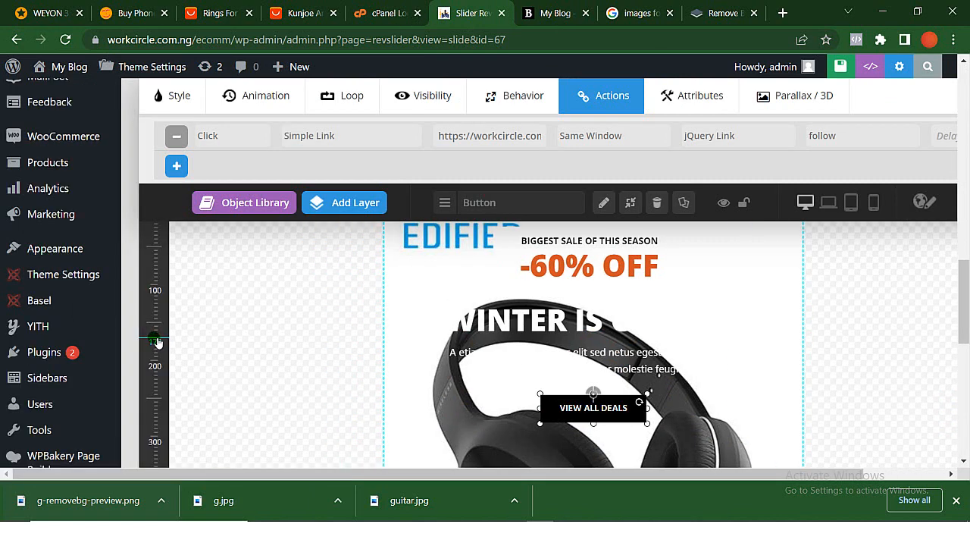
{"action": "mouse_move", "coordinate": [66, 253]}
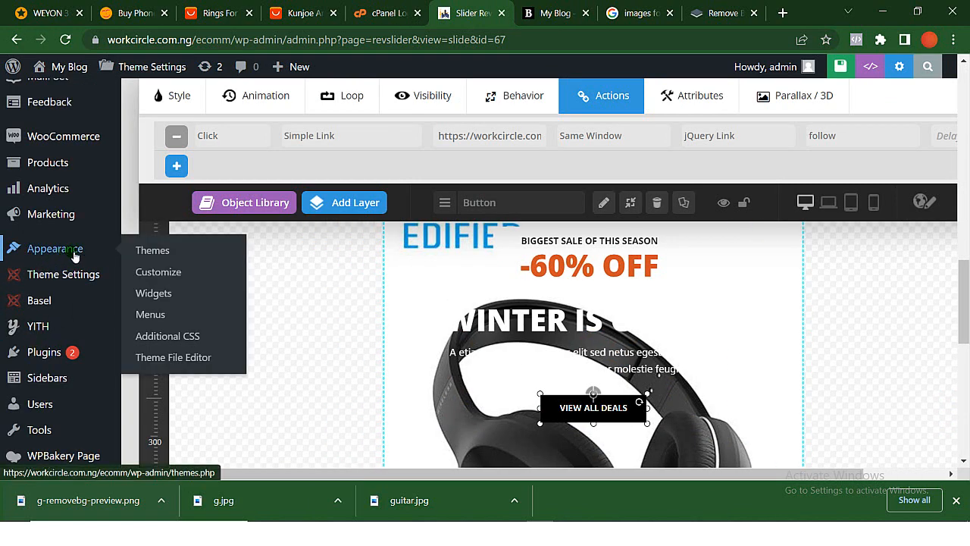
{"action": "left_click", "coordinate": [166, 303]}
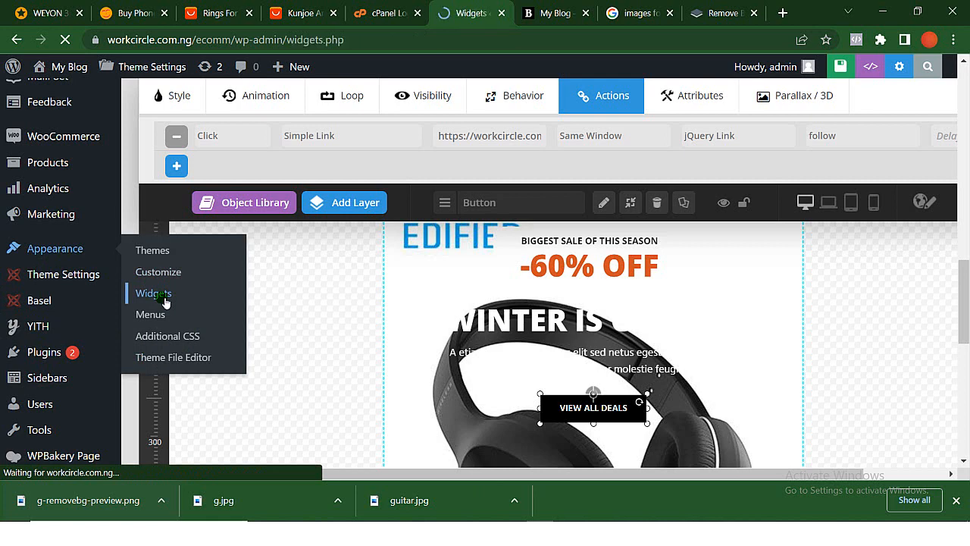
- Dismiss the block widgets welcome guide and expand the Footer Column 1 widget area
{"action": "left_click", "coordinate": [546, 8]}
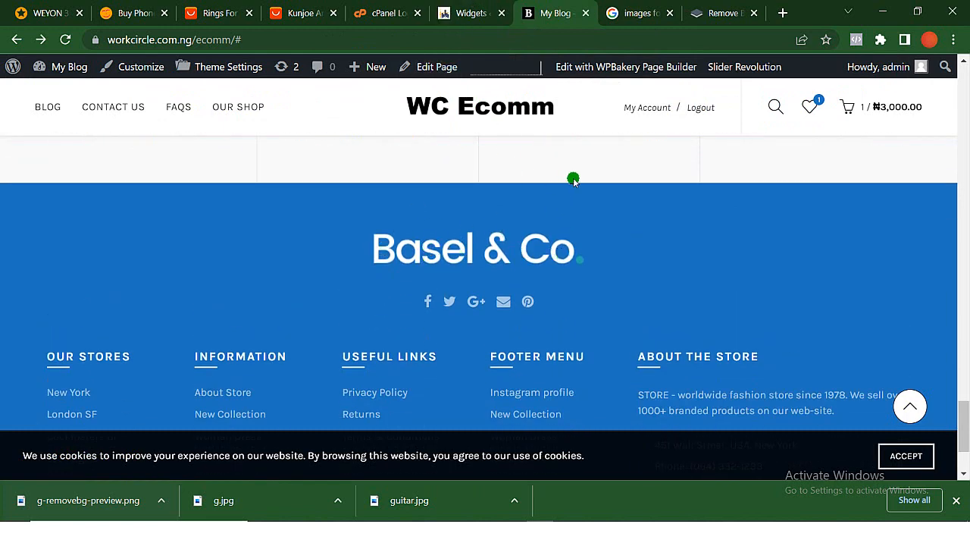
{"action": "left_click", "coordinate": [466, 13]}
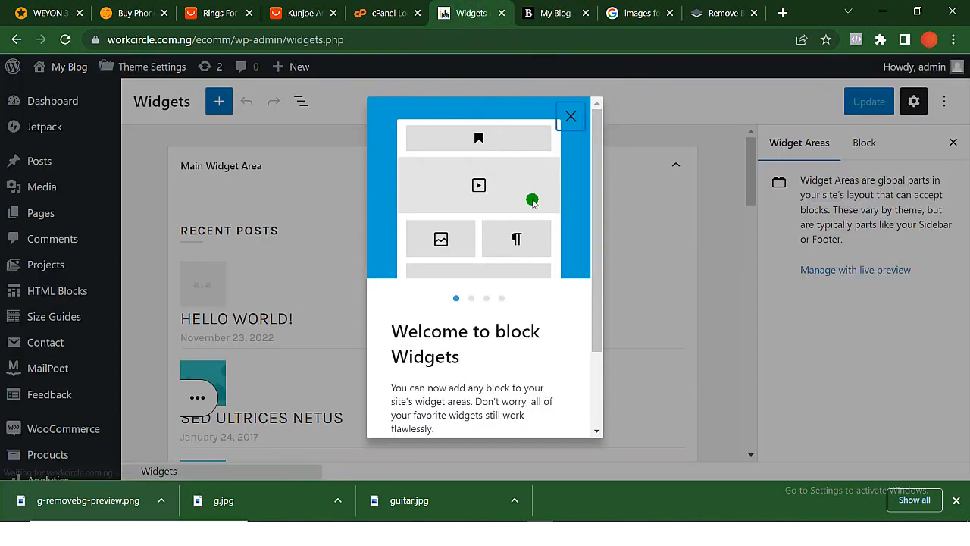
{"action": "left_click", "coordinate": [570, 116]}
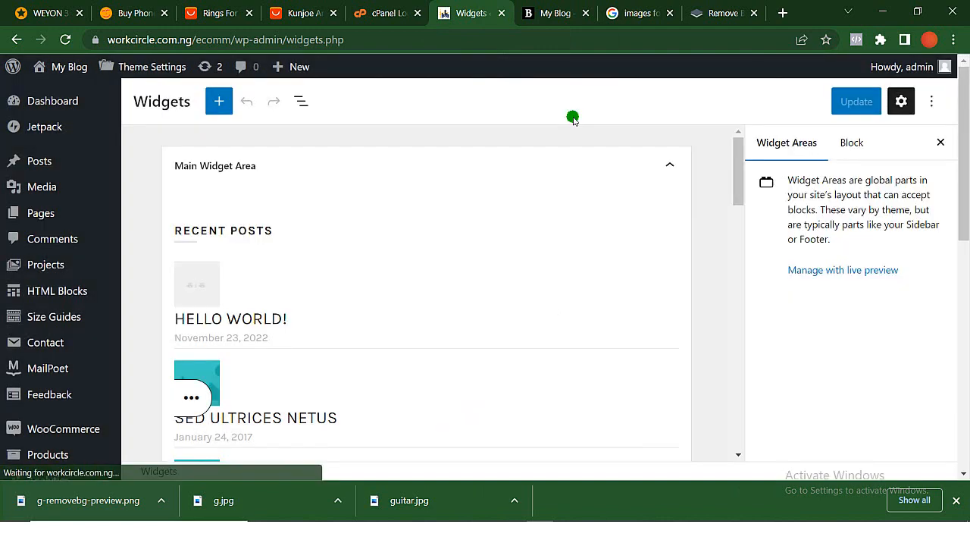
{"action": "scroll", "coordinate": [581, 223], "scroll_direction": "down", "scroll_amount": 8}
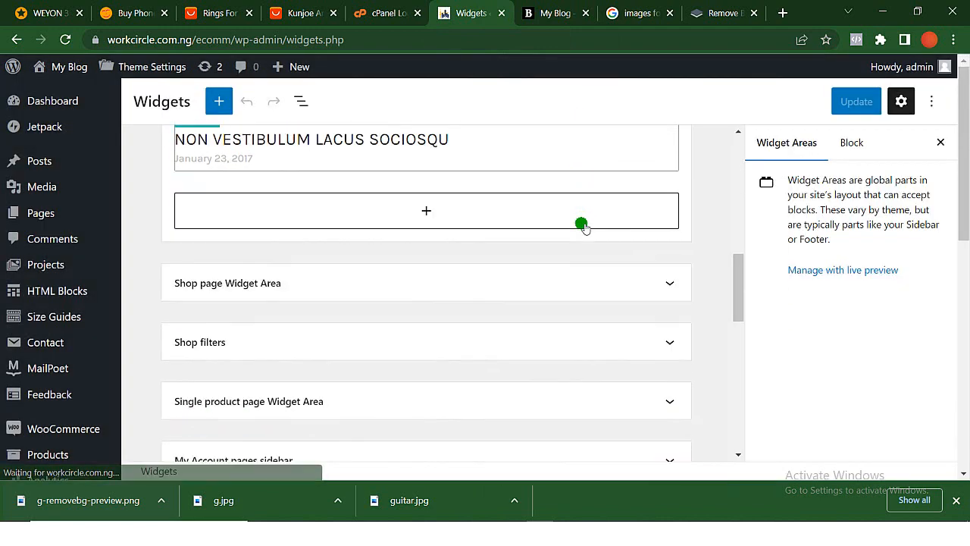
{"action": "scroll", "coordinate": [581, 224], "scroll_direction": "down", "scroll_amount": 4}
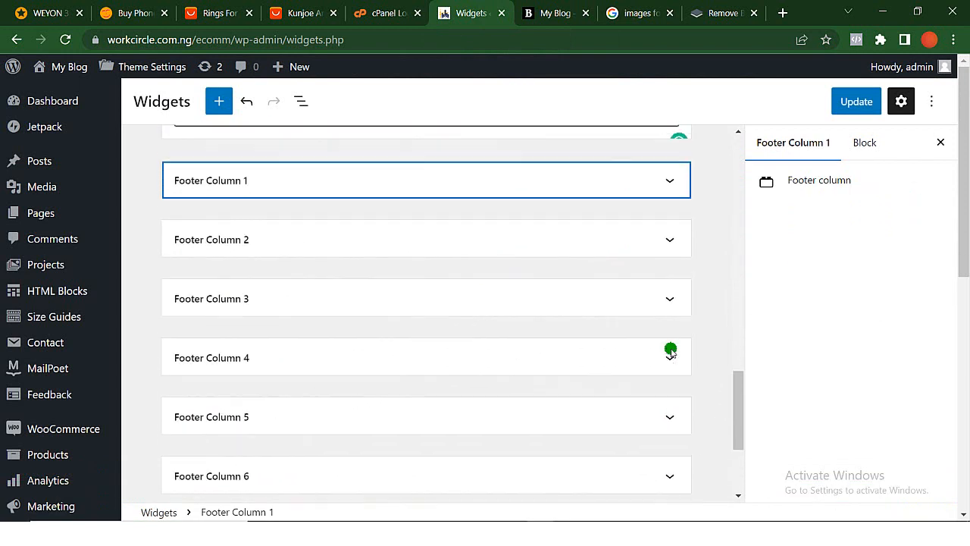
{"action": "scroll", "coordinate": [670, 353], "scroll_direction": "up", "scroll_amount": 1}
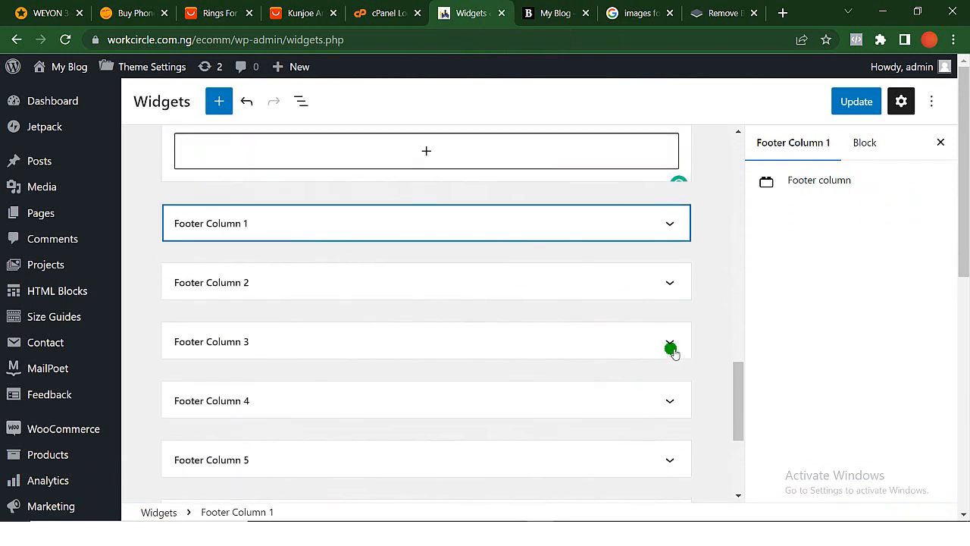
{"action": "left_click", "coordinate": [548, 233]}
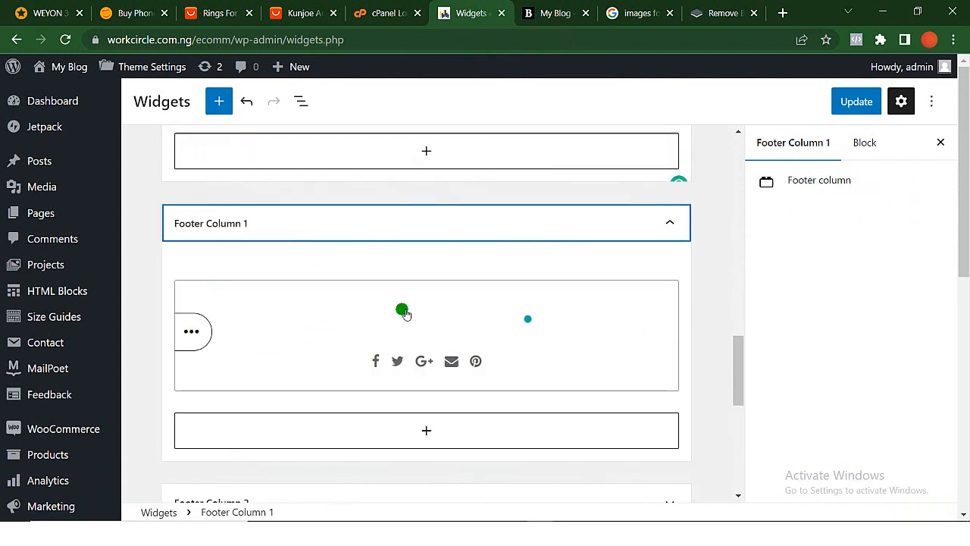
- Open the Text widget in Footer Column 1 for editing and look over its content
{"action": "left_click", "coordinate": [470, 327]}
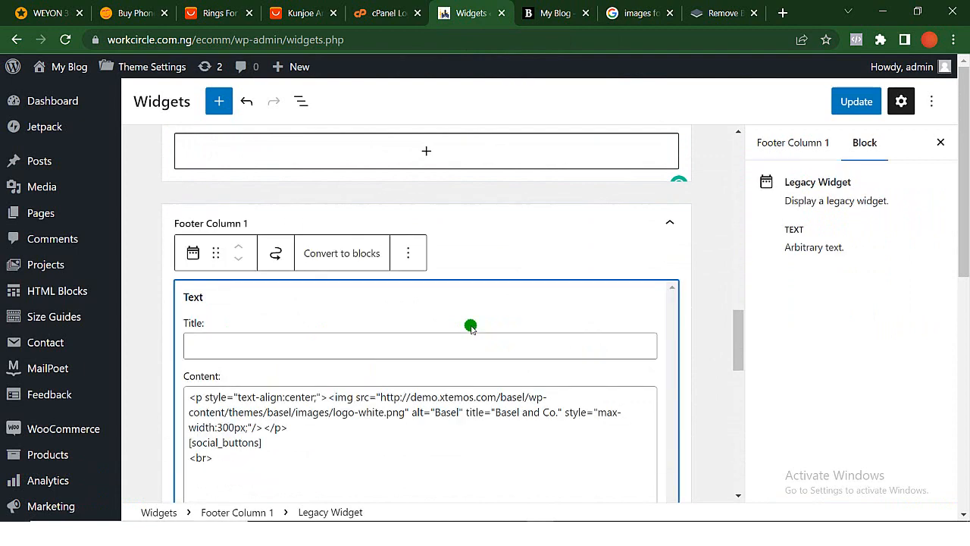
{"action": "scroll", "coordinate": [470, 327], "scroll_direction": "down", "scroll_amount": 4}
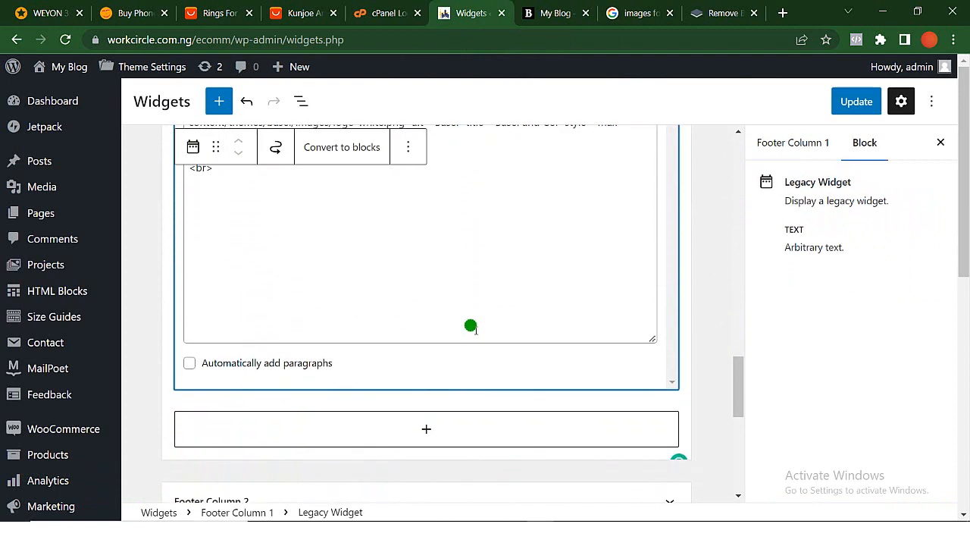
{"action": "scroll", "coordinate": [471, 326], "scroll_direction": "up", "scroll_amount": 3}
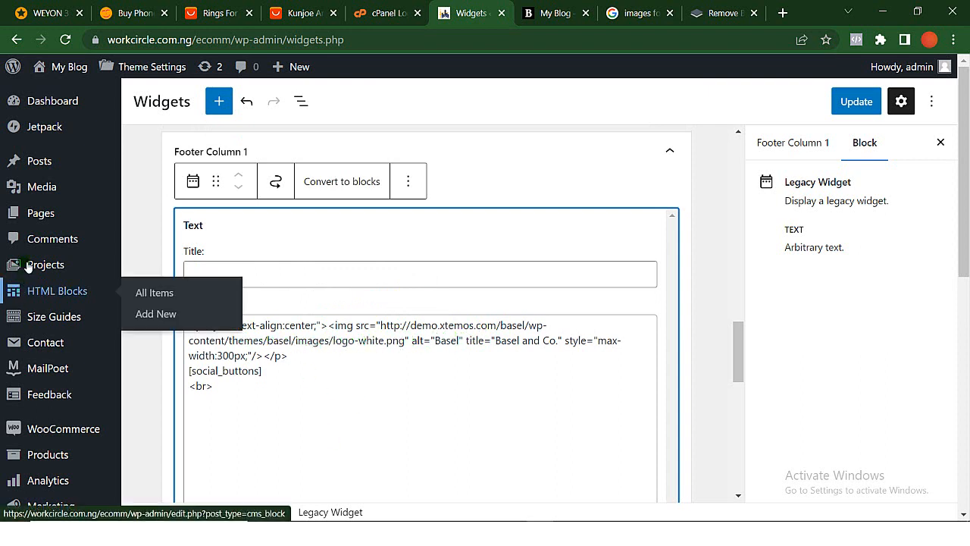
- Open the Media Library in a separate browser tab, keeping the Widgets editor open
{"action": "mouse_move", "coordinate": [51, 217]}
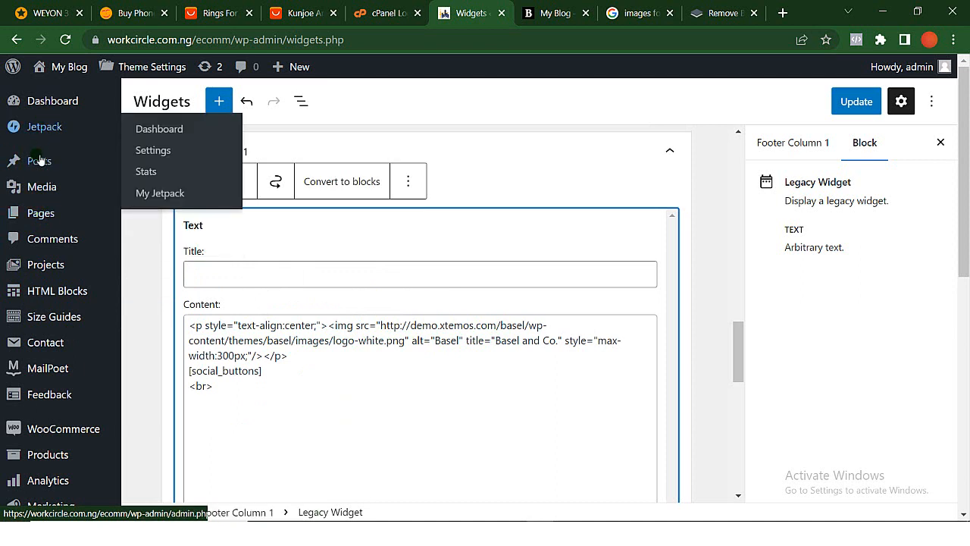
{"action": "mouse_move", "coordinate": [38, 185]}
{"action": "left_click", "coordinate": [161, 193]}
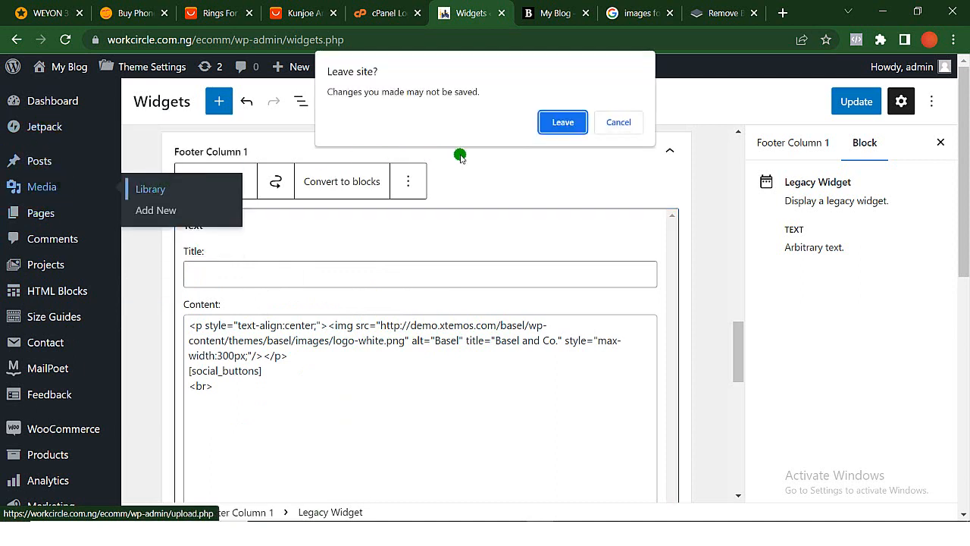
{"action": "left_click", "coordinate": [618, 125]}
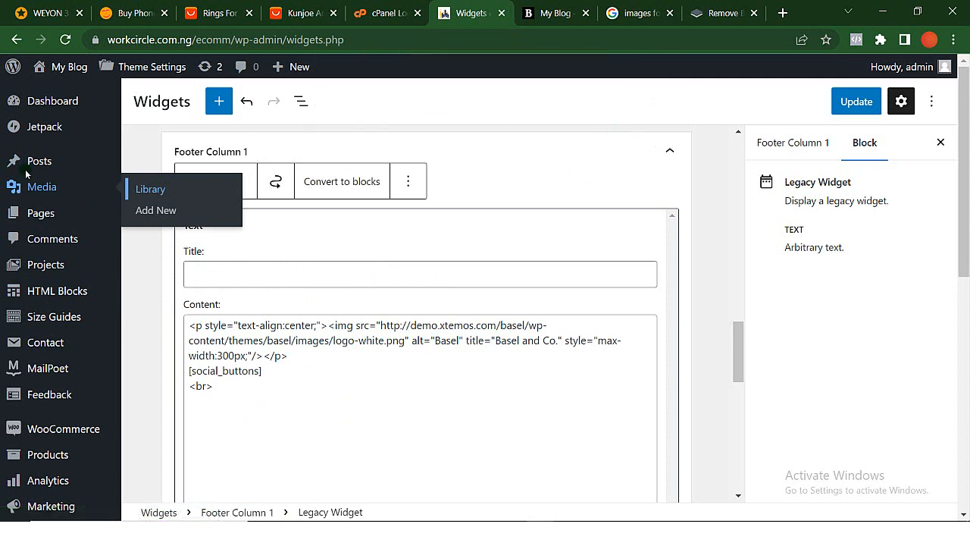
{"action": "right_click", "coordinate": [165, 194]}
{"action": "left_click", "coordinate": [240, 202]}
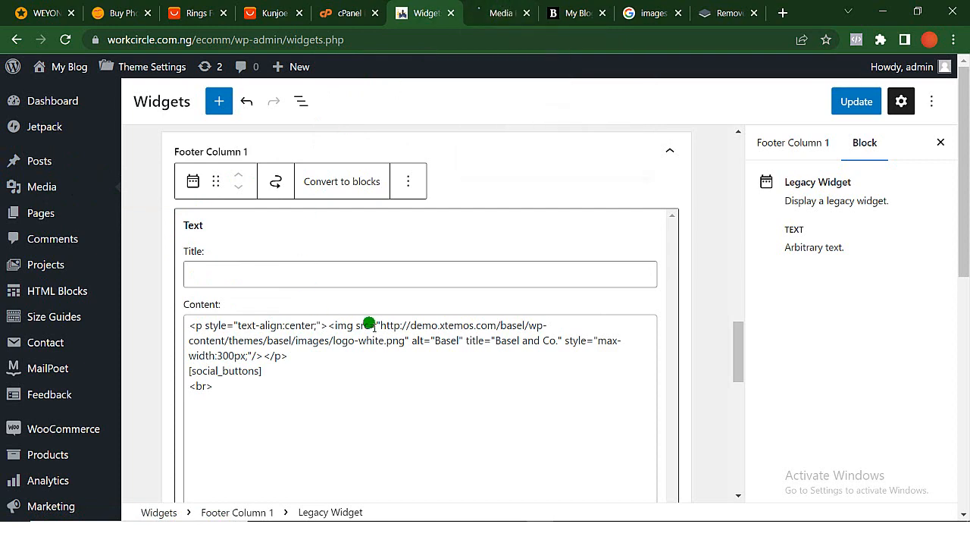
{"action": "left_click", "coordinate": [500, 13]}
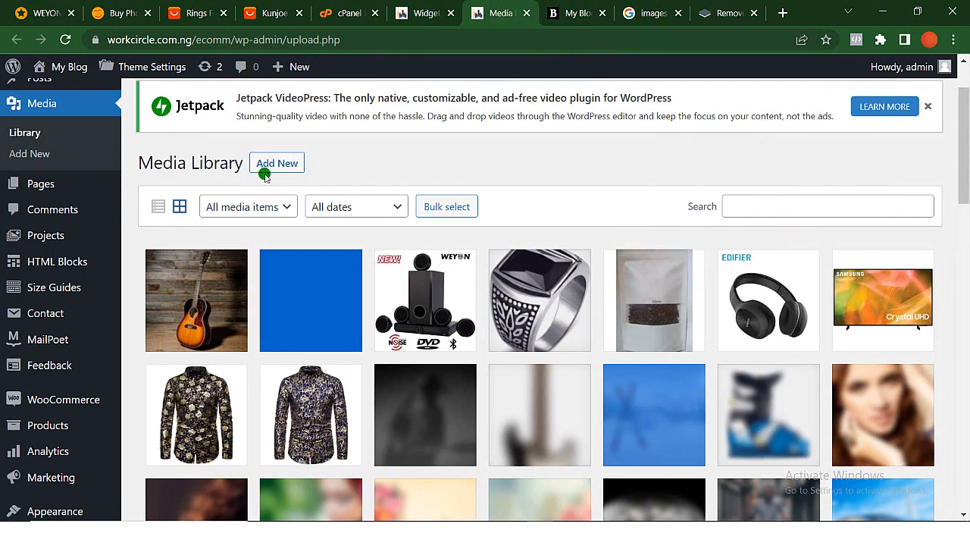
- Upload the ecomm logo and ecomm logoWh images from the desktop to the Media Library
{"action": "left_click", "coordinate": [273, 164]}
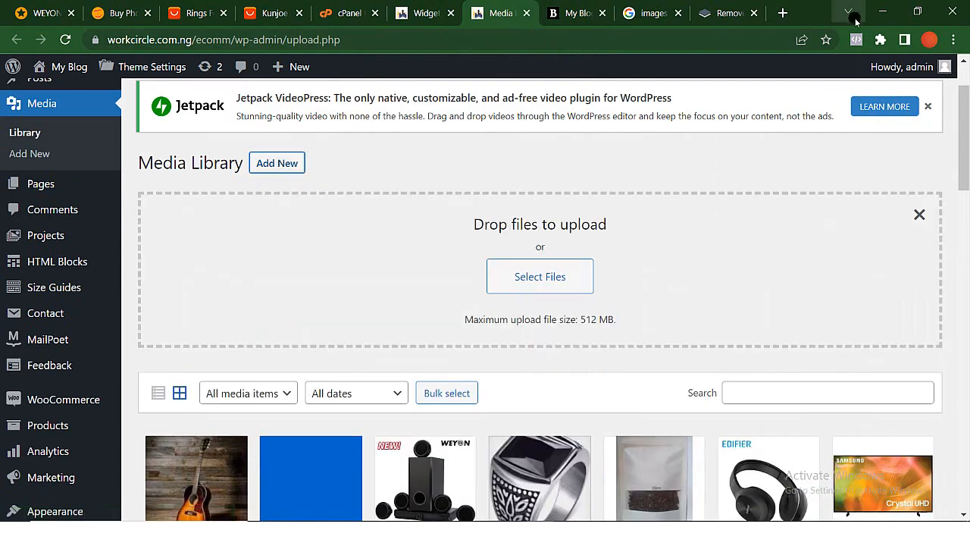
{"action": "left_click", "coordinate": [880, 13]}
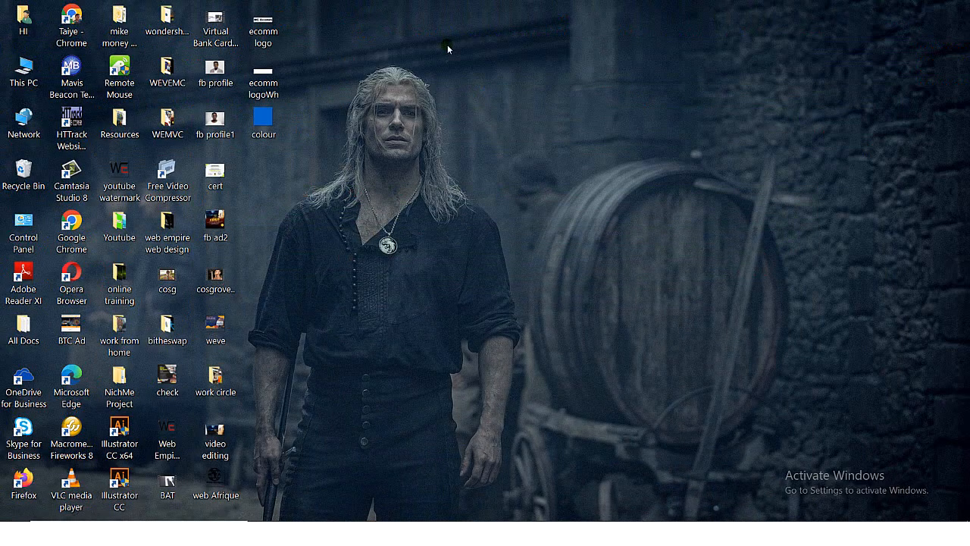
{"action": "left_click_drag", "start_coordinate": [265, 47], "coordinate": [287, 169]}
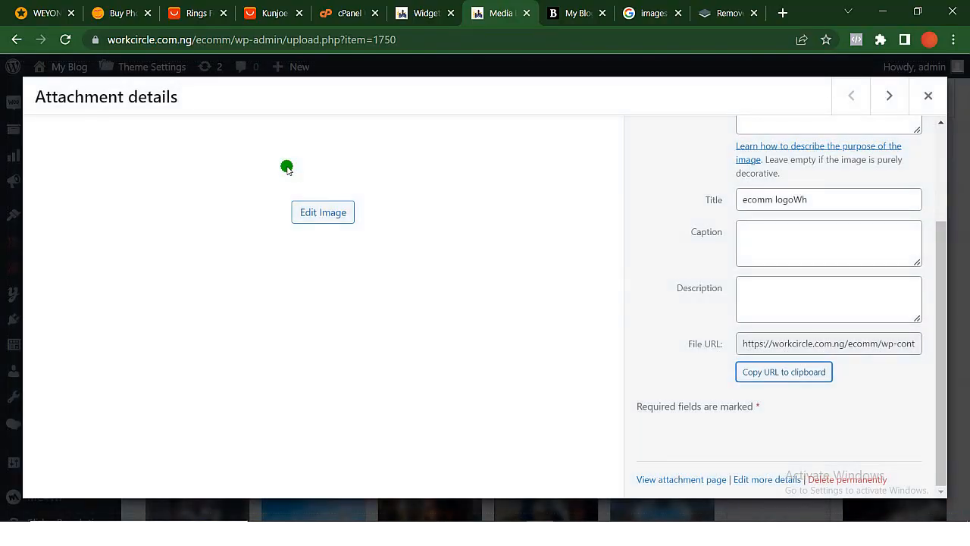
{"action": "left_click", "coordinate": [926, 96]}
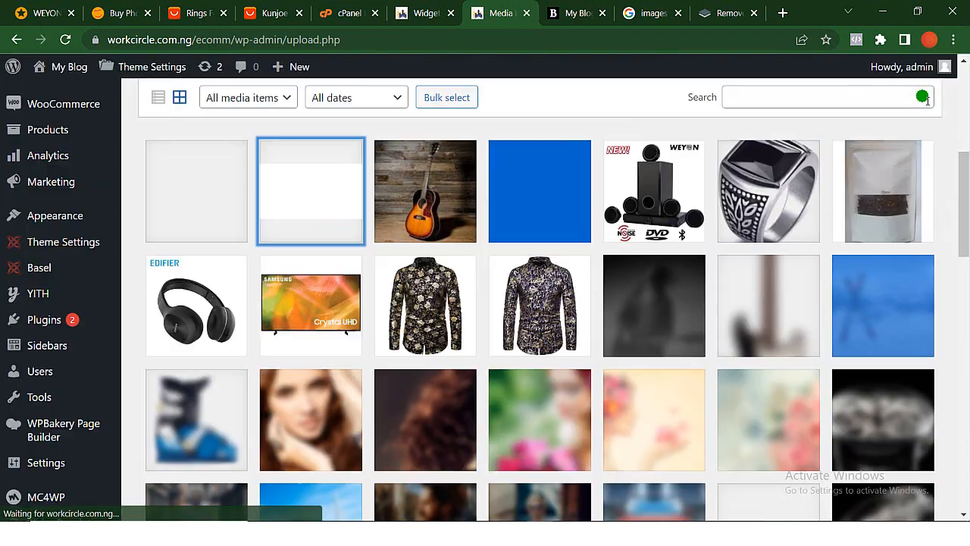
- Copy the file URL of the uploaded ecomm logo image from its attachment details
{"action": "left_click", "coordinate": [192, 182]}
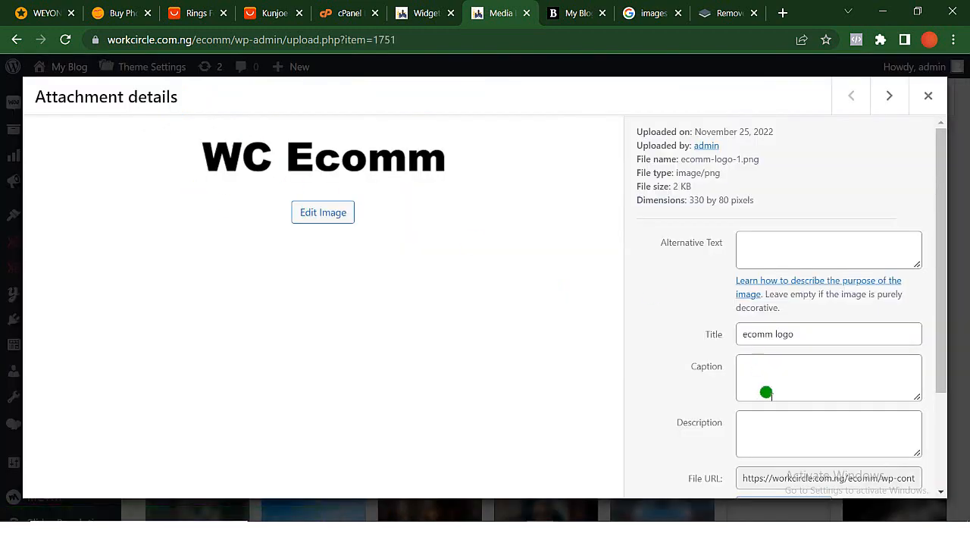
{"action": "scroll", "coordinate": [769, 406], "scroll_direction": "down", "scroll_amount": 3}
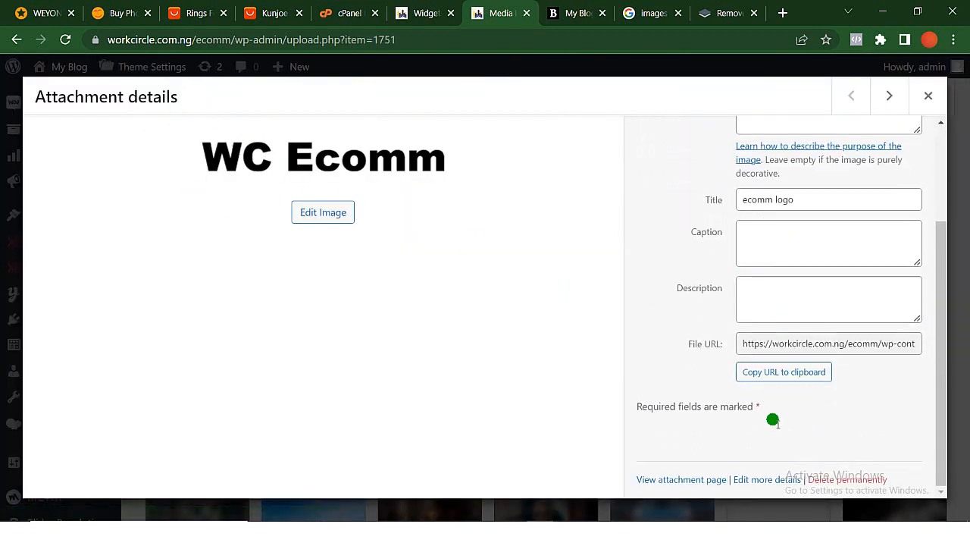
{"action": "left_click", "coordinate": [796, 375]}
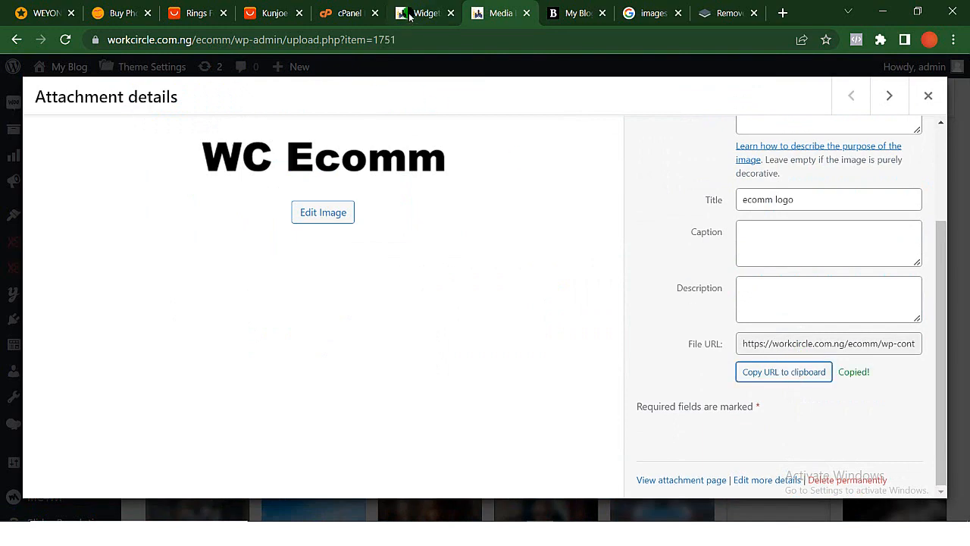
- Replace the image source URL in the Footer Column 1 Text widget with the copied ecomm-logo-1.png address
{"action": "left_click", "coordinate": [410, 16]}
{"action": "scroll", "coordinate": [399, 329], "scroll_direction": "up", "scroll_amount": 3}
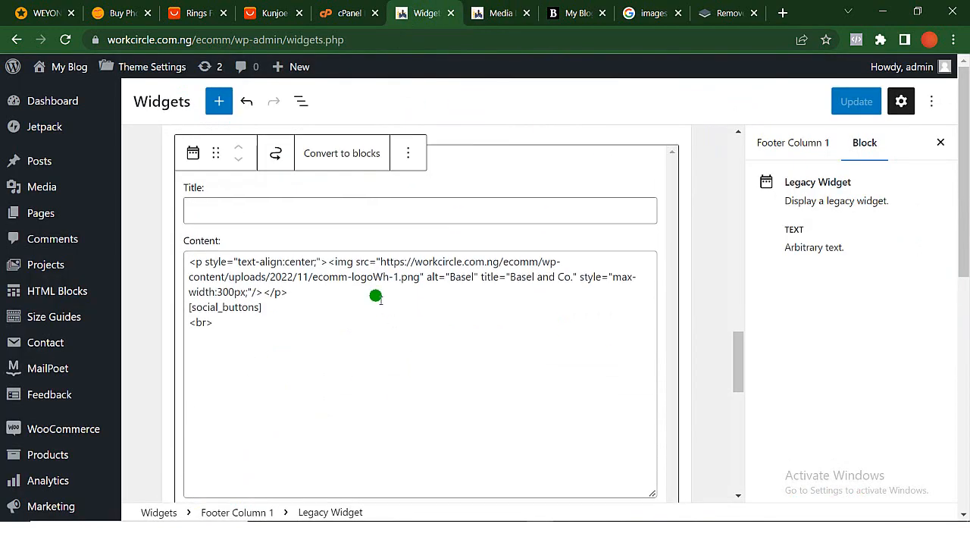
{"action": "scroll", "coordinate": [334, 294], "scroll_direction": "up", "scroll_amount": 1}
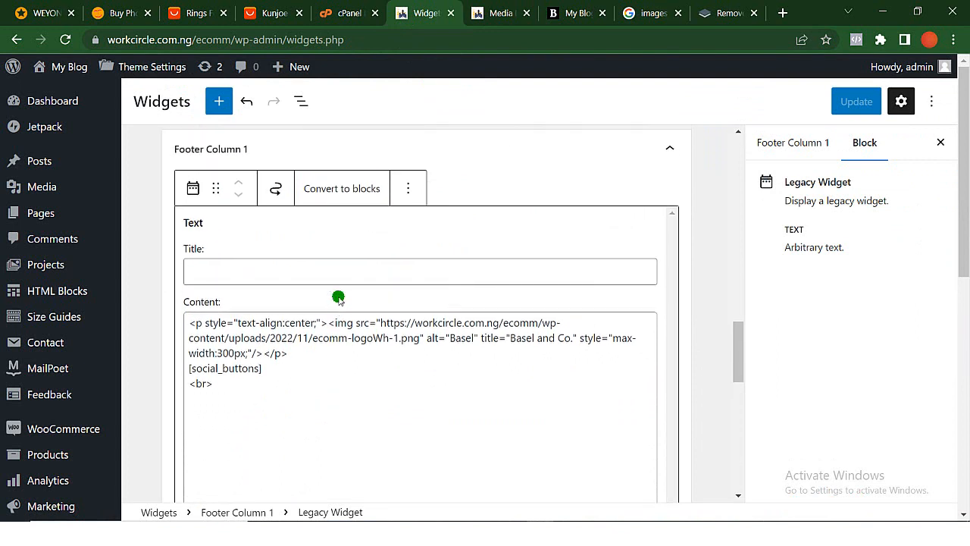
{"action": "scroll", "coordinate": [338, 297], "scroll_direction": "up", "scroll_amount": 1}
{"action": "scroll", "coordinate": [338, 297], "scroll_direction": "down", "scroll_amount": 2}
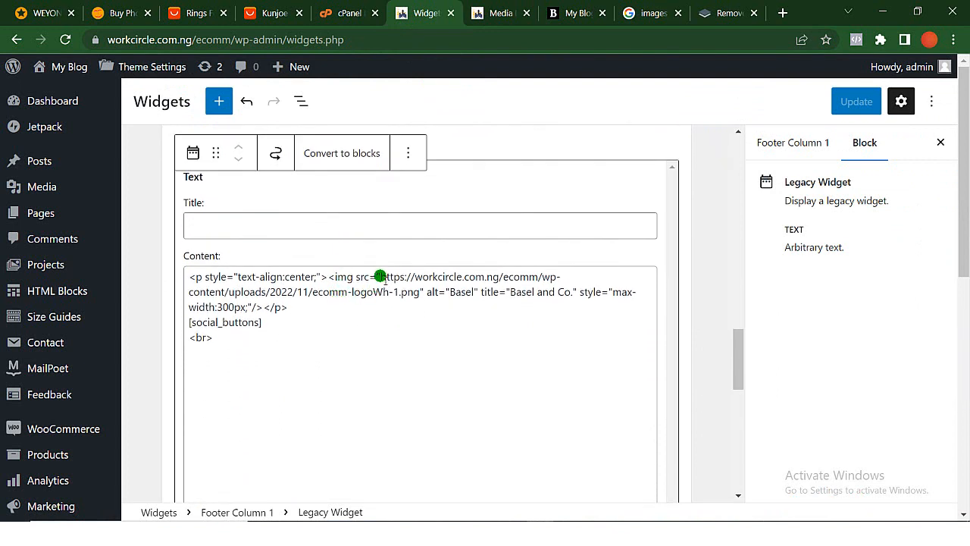
{"action": "left_click_drag", "start_coordinate": [380, 277], "coordinate": [404, 292]}
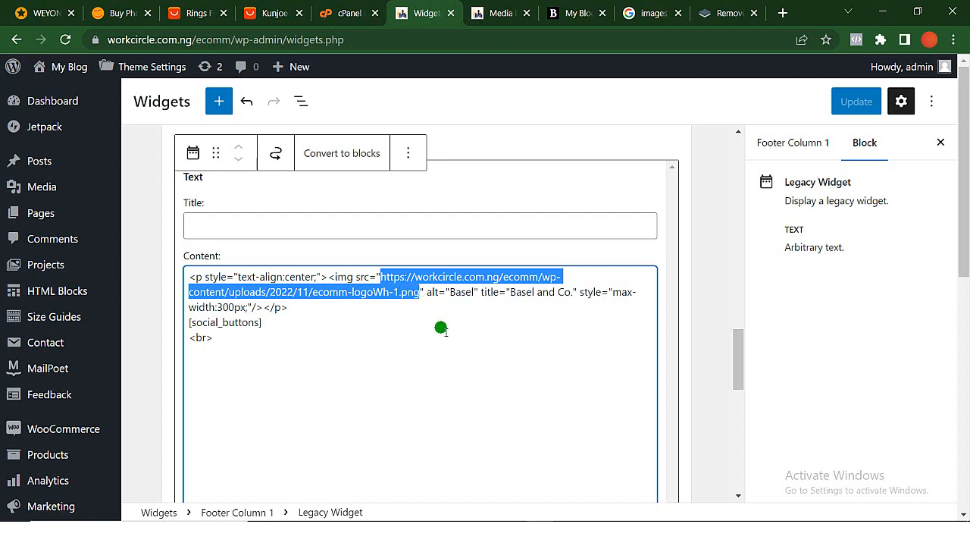
{"action": "key", "text": "ctrl+v"}
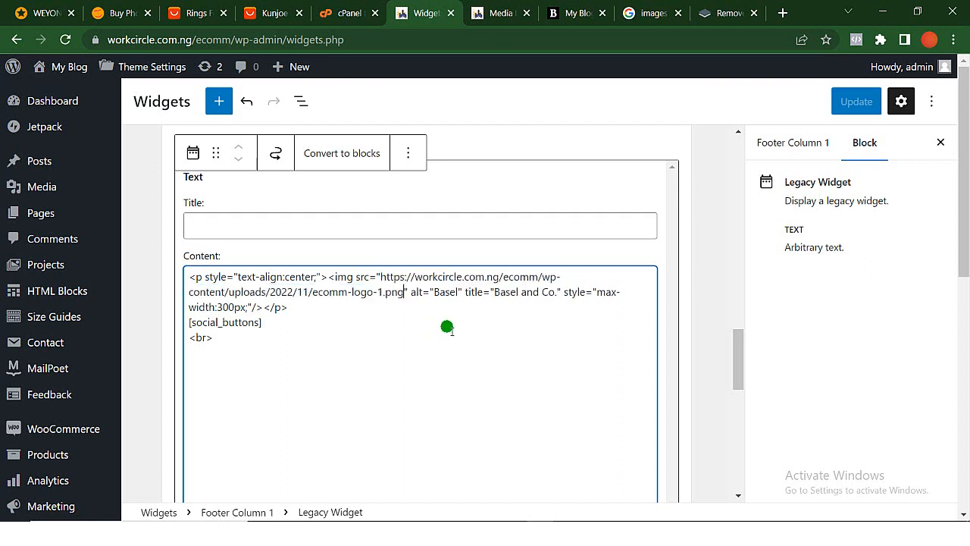
- Save the widget changes and reload the store's home page to check the footer logo
{"action": "left_click", "coordinate": [852, 101]}
{"action": "left_click", "coordinate": [854, 103]}
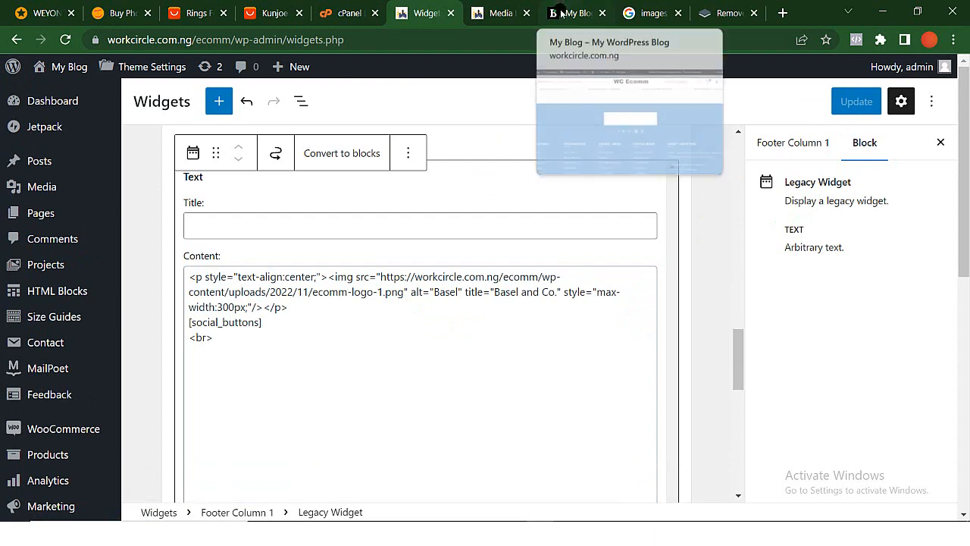
{"action": "left_click", "coordinate": [562, 13]}
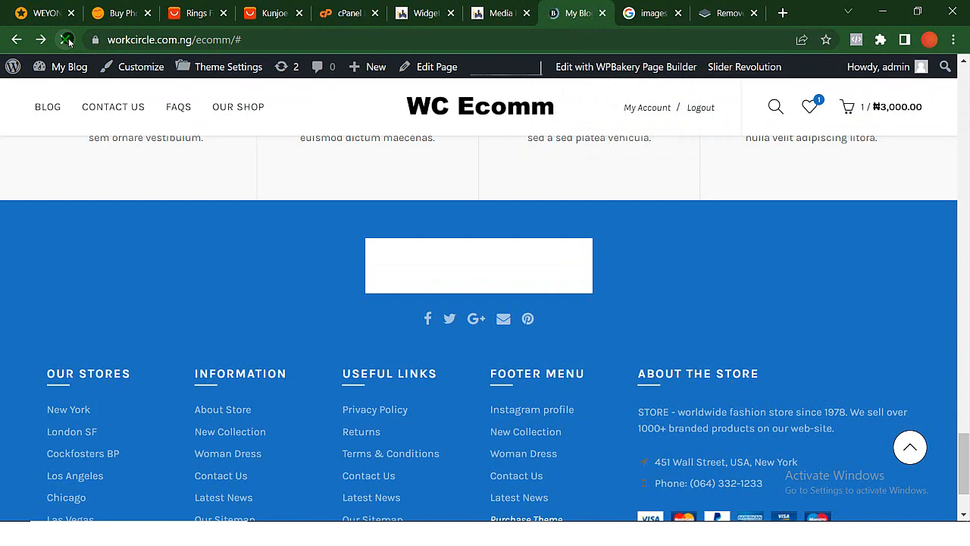
{"action": "left_click", "coordinate": [67, 40]}
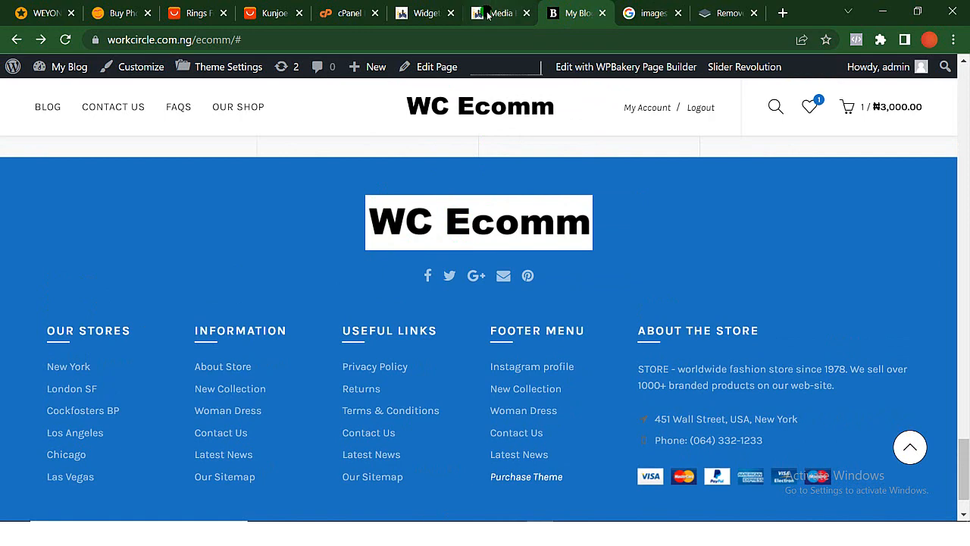
- Open the Our Stores Text widget in Footer Column 2 for editing and compare it with the home page footer
{"action": "left_click", "coordinate": [427, 9]}
{"action": "scroll", "coordinate": [320, 360], "scroll_direction": "down", "scroll_amount": 4}
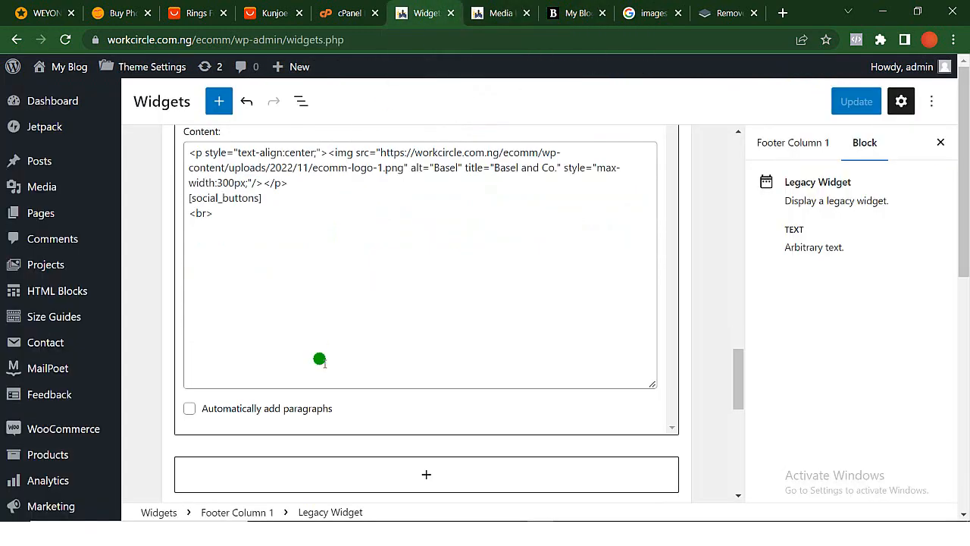
{"action": "scroll", "coordinate": [320, 362], "scroll_direction": "down", "scroll_amount": 1}
{"action": "left_click", "coordinate": [277, 329]}
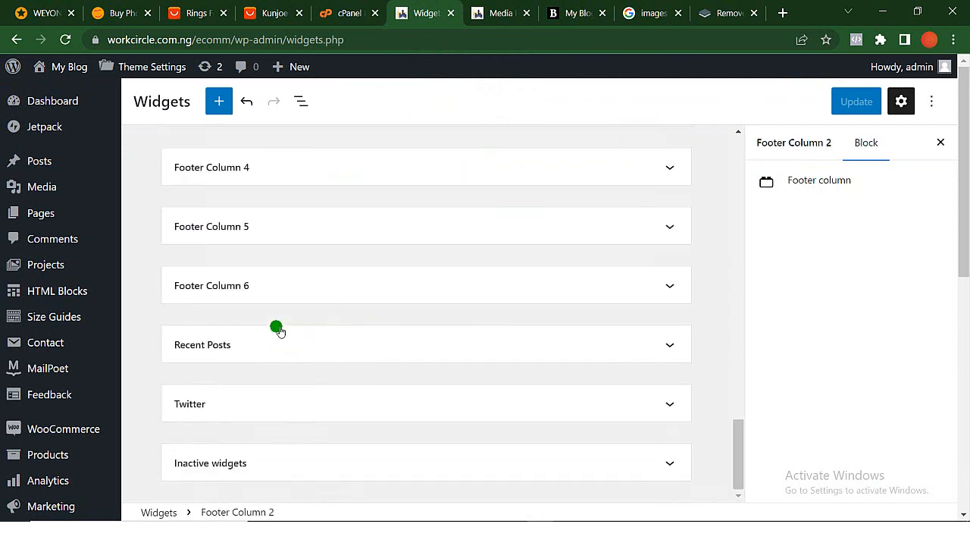
{"action": "scroll", "coordinate": [277, 329], "scroll_direction": "up", "scroll_amount": 3}
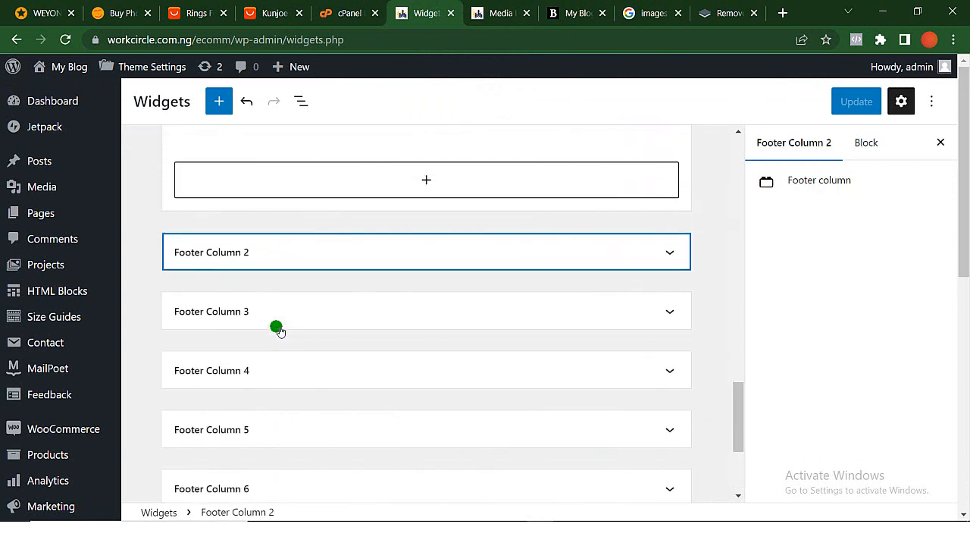
{"action": "left_click", "coordinate": [353, 255]}
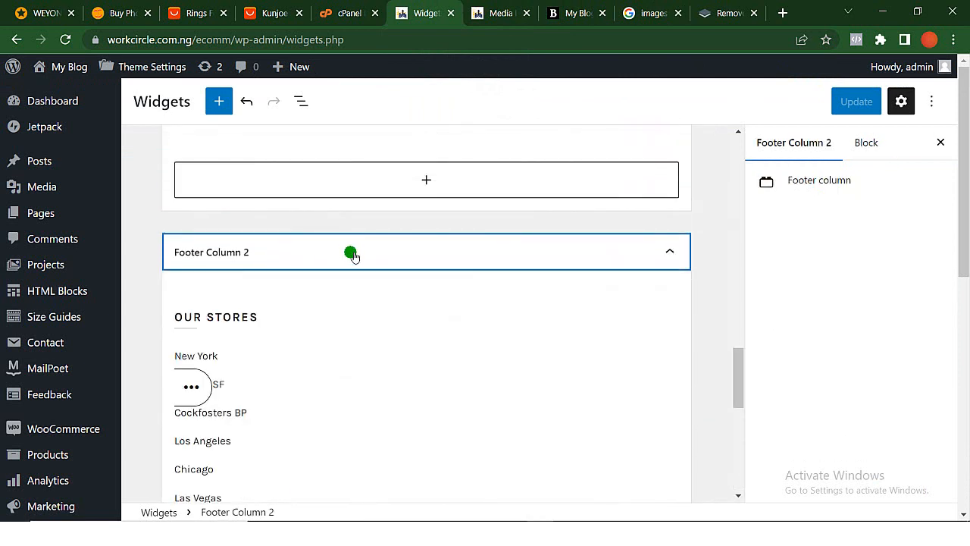
{"action": "scroll", "coordinate": [351, 253], "scroll_direction": "down", "scroll_amount": 2}
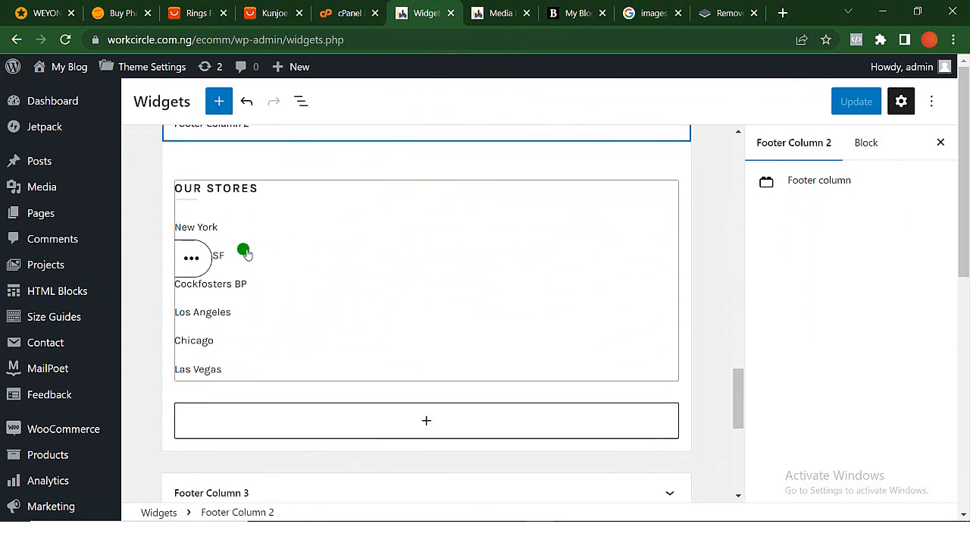
{"action": "left_click", "coordinate": [184, 250]}
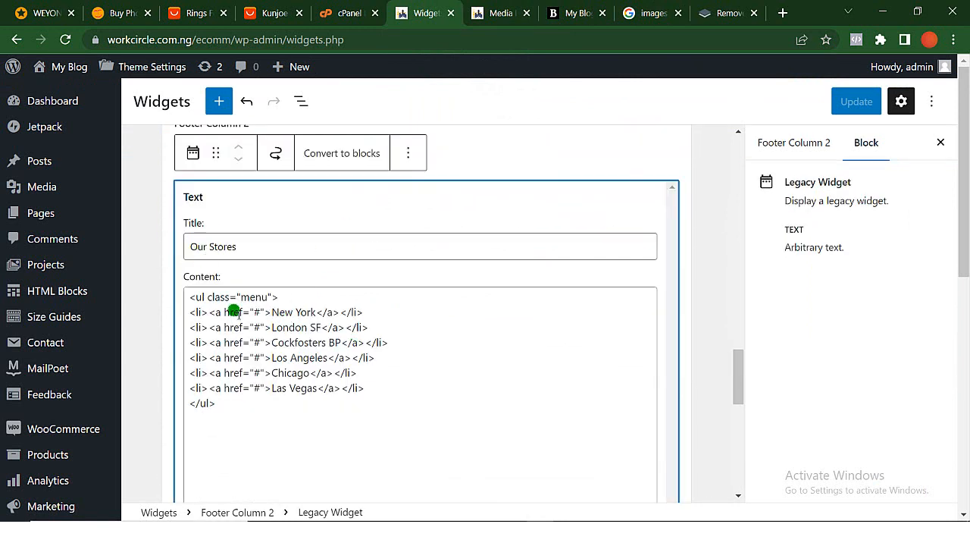
{"action": "left_click", "coordinate": [569, 15]}
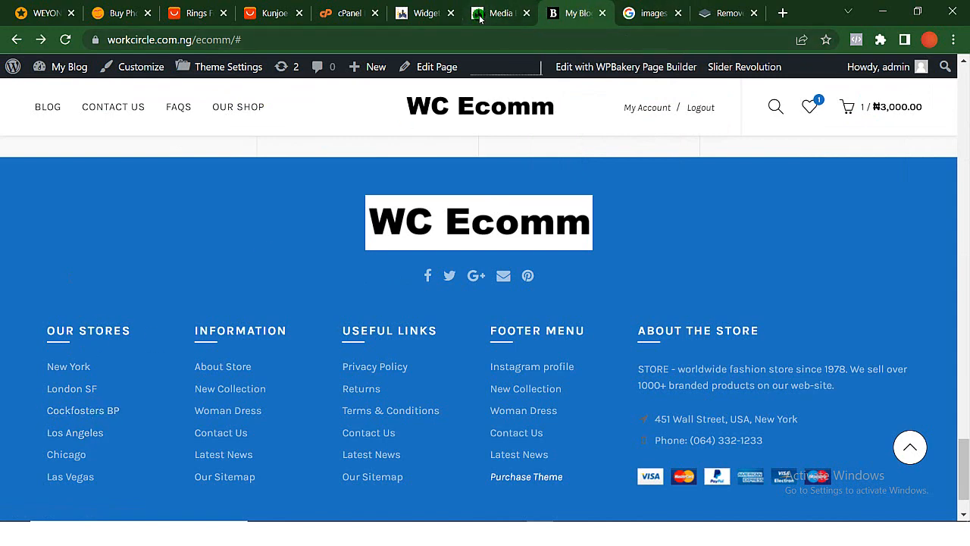
{"action": "left_click", "coordinate": [424, 13]}
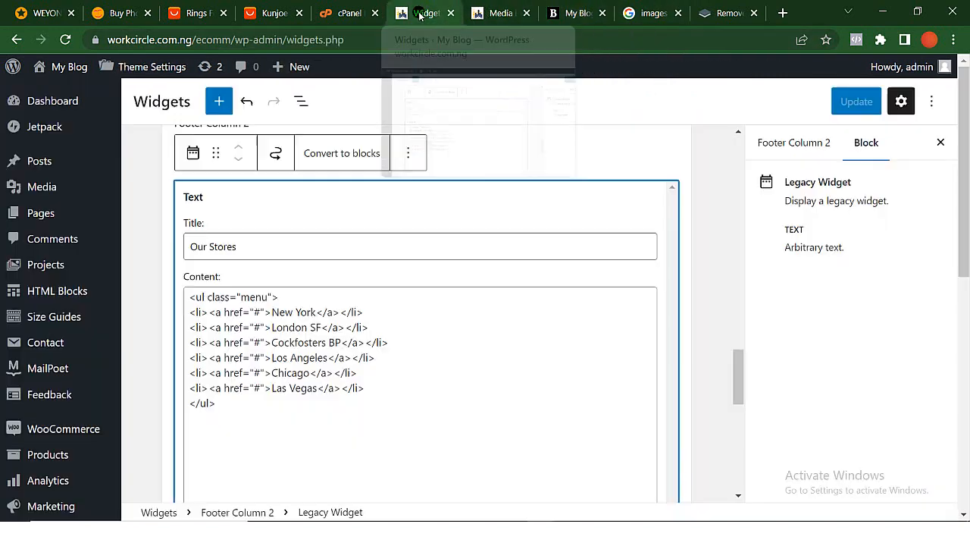
- Replace the New York entry in the Our Stores list with Abuja
{"action": "left_click", "coordinate": [333, 277]}
{"action": "left_click", "coordinate": [339, 304]}
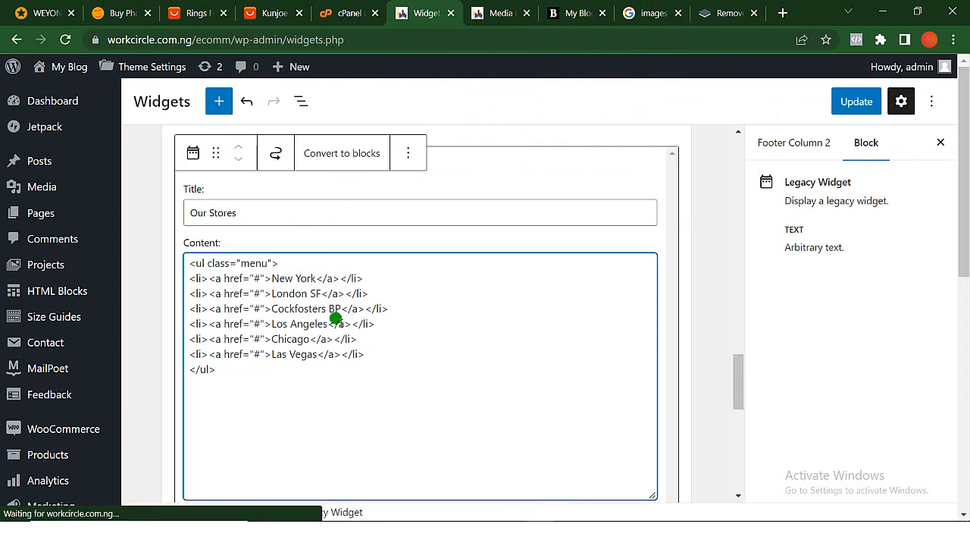
{"action": "left_click", "coordinate": [316, 278]}
{"action": "key", "text": "BackSpace"}
{"action": "key", "text": "BackSpace"}
{"action": "key", "text": "BackSpace"}
{"action": "key", "text": "BackSpace"}
{"action": "key", "text": "BackSpace"}
{"action": "key", "text": "BackSpace"}
{"action": "key", "text": "BackSpace"}
{"action": "key", "text": "BackSpace"}
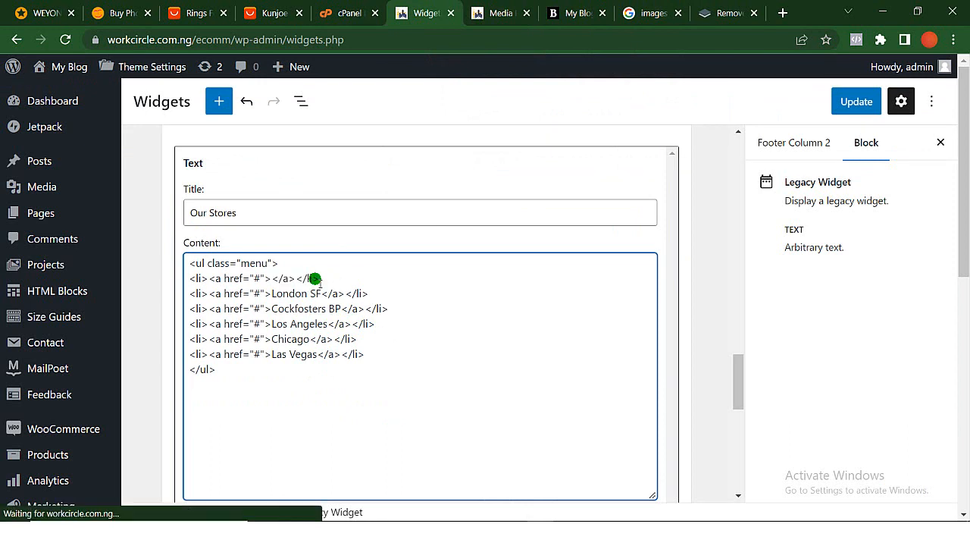
{"action": "type", "text": "Abuja"}
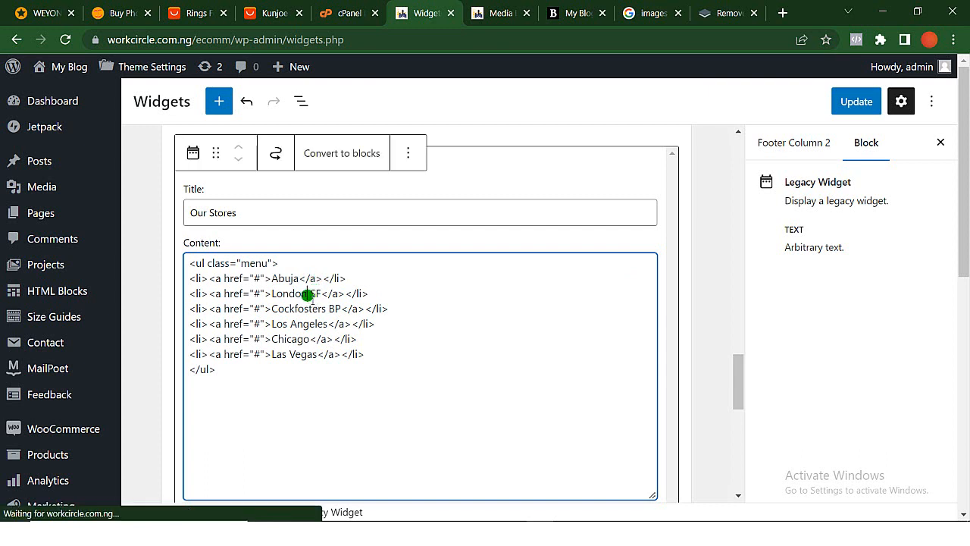
- Replace the London SF entry in the Our Stores list with Lagos
{"action": "key", "text": "BackSpace"}
{"action": "key", "text": "BackSpace"}
{"action": "key", "text": "BackSpace"}
{"action": "key", "text": "BackSpace"}
{"action": "key", "text": "BackSpace"}
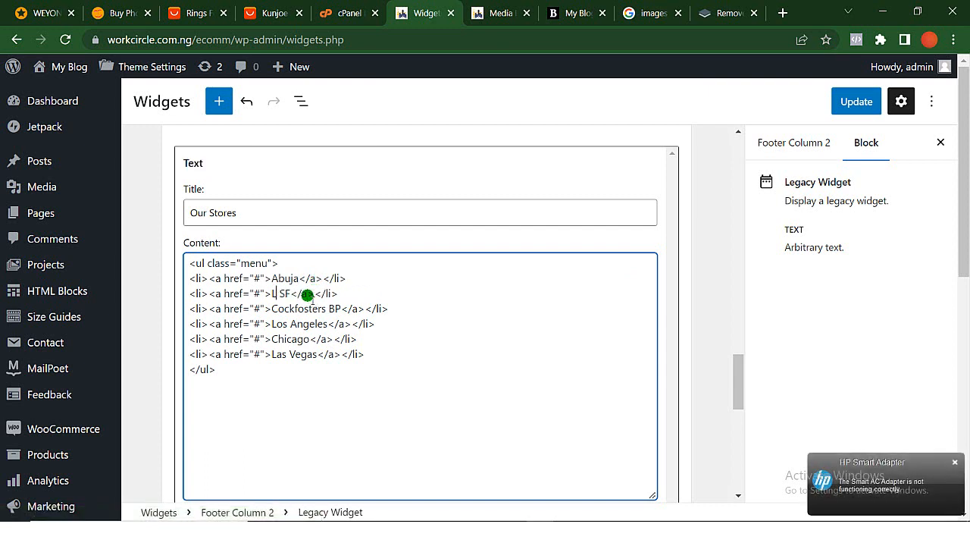
{"action": "type", "text": "agos"}
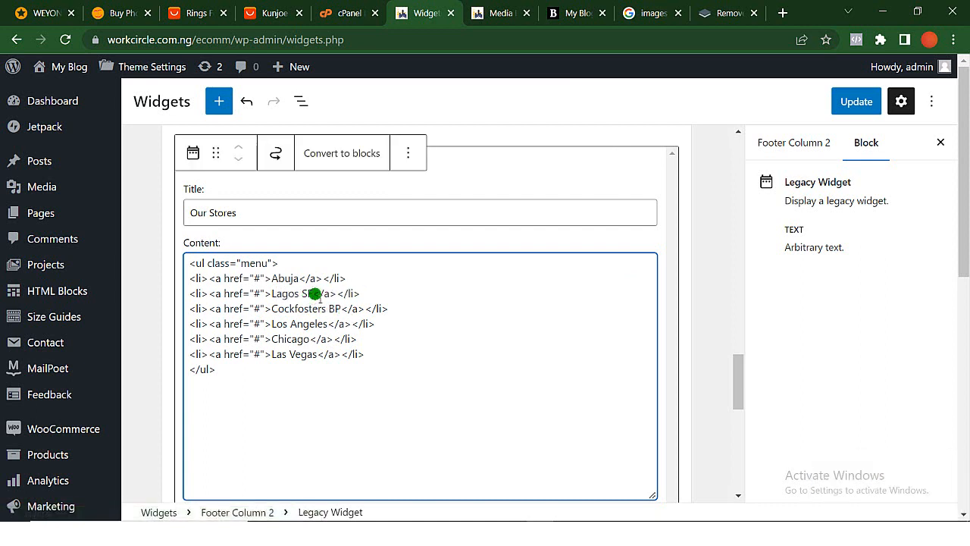
{"action": "key", "text": "BackSpace"}
{"action": "key", "text": "BackSpace"}
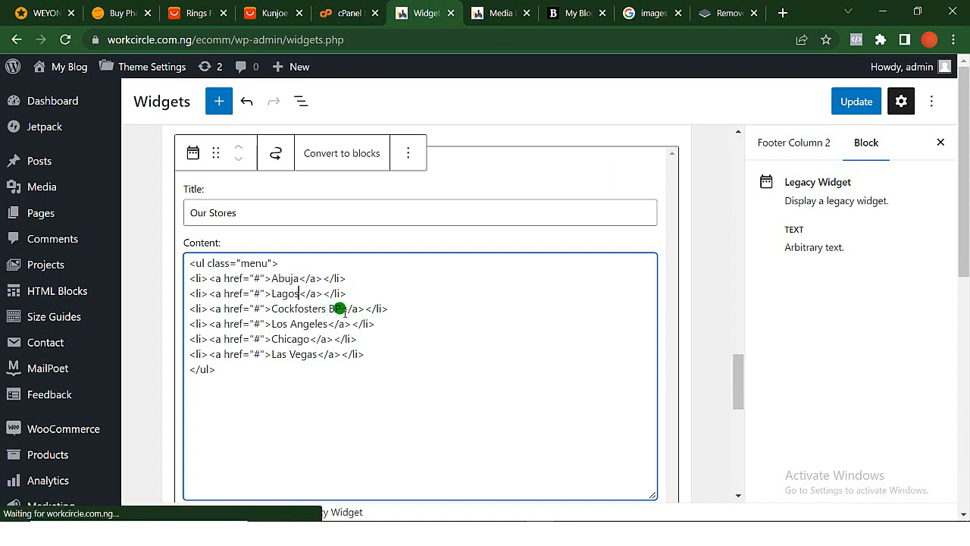
- Replace the Cockfosters BP entry in the Our Stores list with Edo
{"action": "left_click", "coordinate": [339, 309]}
{"action": "key", "text": "BackSpace"}
{"action": "key", "text": "BackSpace"}
{"action": "key", "text": "BackSpace"}
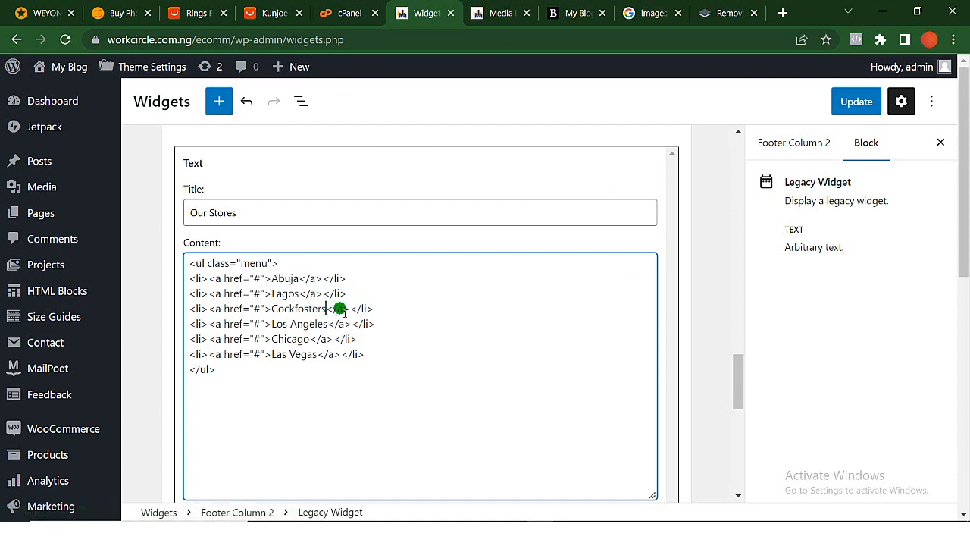
{"action": "key", "text": "BackSpace"}
{"action": "key", "text": "BackSpace"}
{"action": "key", "text": "BackSpace"}
{"action": "key", "text": "BackSpace"}
{"action": "key", "text": "BackSpace"}
{"action": "key", "text": "BackSpace"}
{"action": "type", "text": "Ben"}
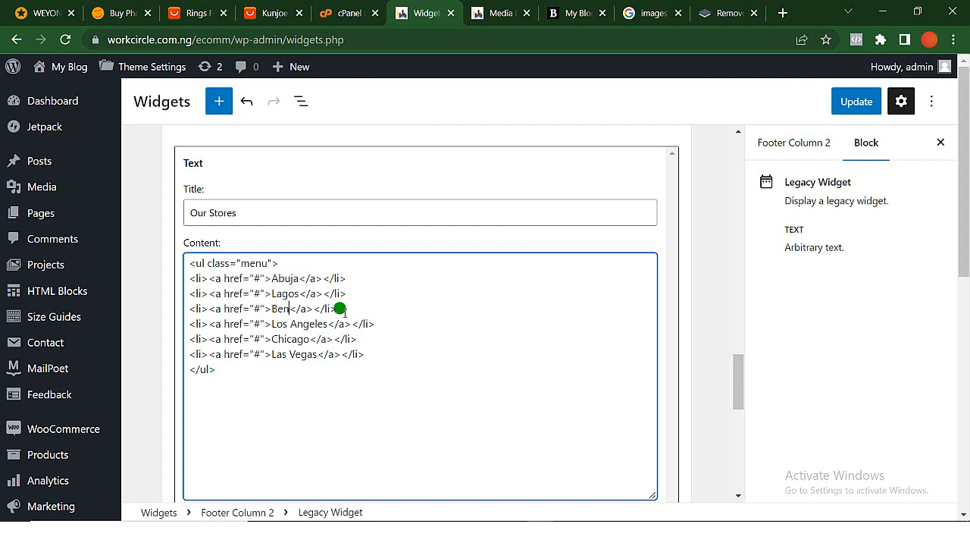
{"action": "key", "text": "BackSpace"}
{"action": "key", "text": "BackSpace"}
{"action": "type", "text": "Edo"}
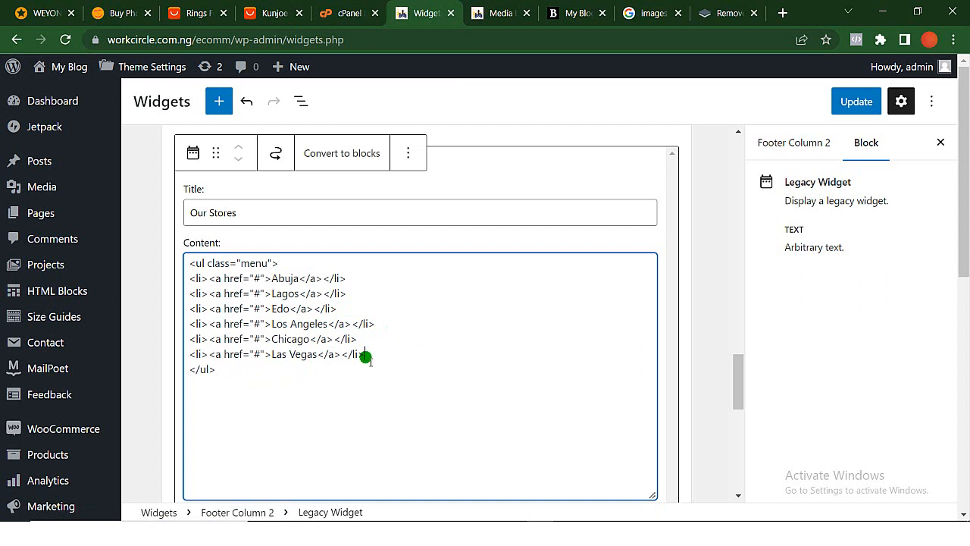
- Delete the Los Angeles, Chicago and Las Vegas entries from the Our Stores list
{"action": "left_click_drag", "start_coordinate": [365, 354], "coordinate": [186, 329]}
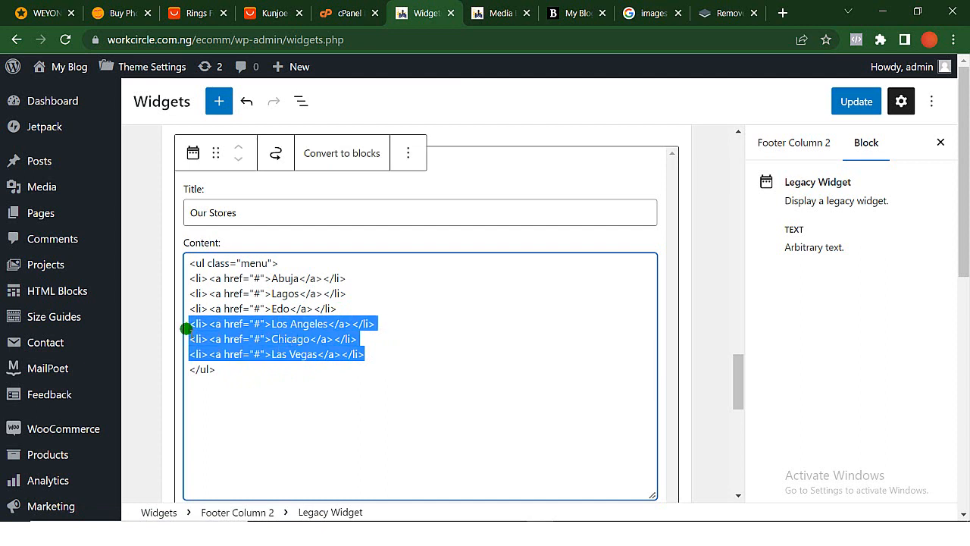
{"action": "key", "text": "BackSpace"}
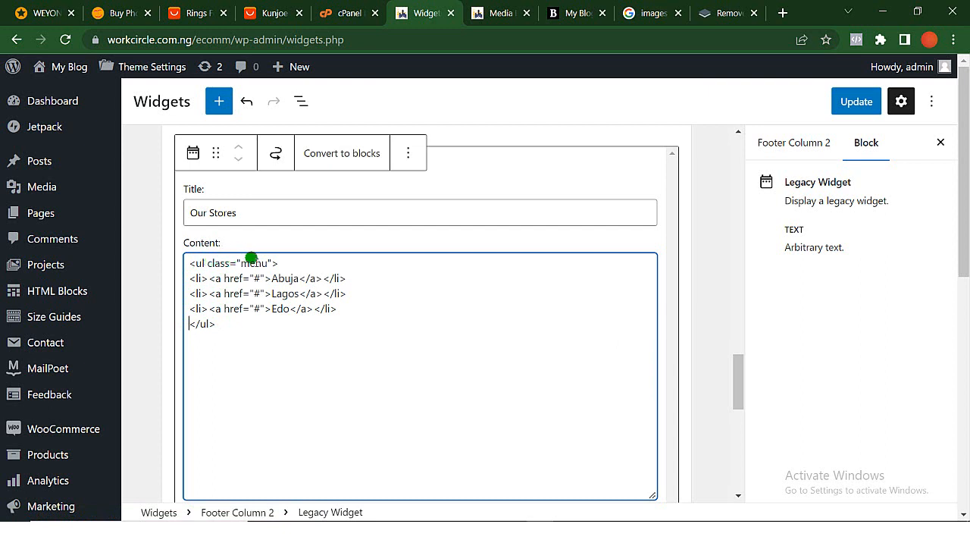
{"action": "scroll", "coordinate": [249, 323], "scroll_direction": "up", "scroll_amount": 2}
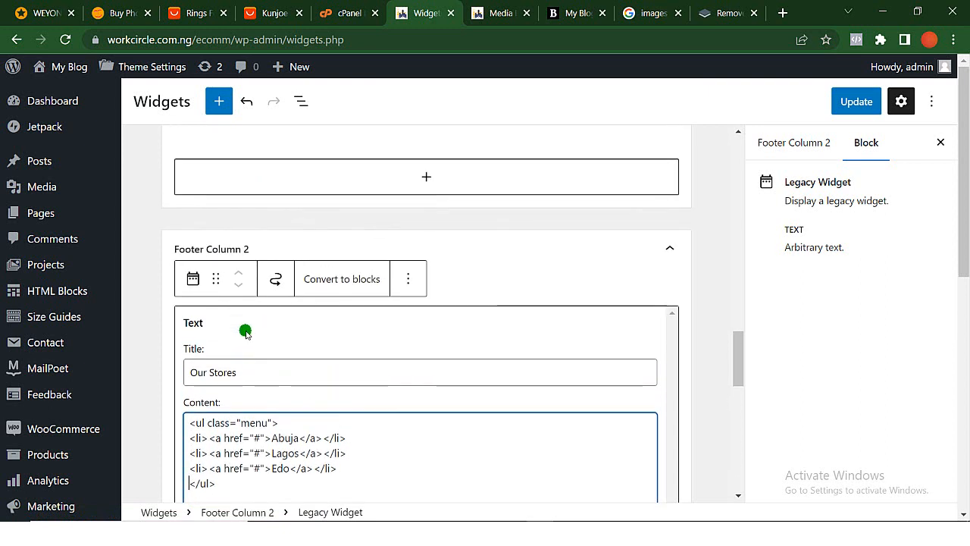
- Save the widget changes and check the Our Stores list in the home page footer
{"action": "scroll", "coordinate": [514, 492], "scroll_direction": "down", "scroll_amount": 2}
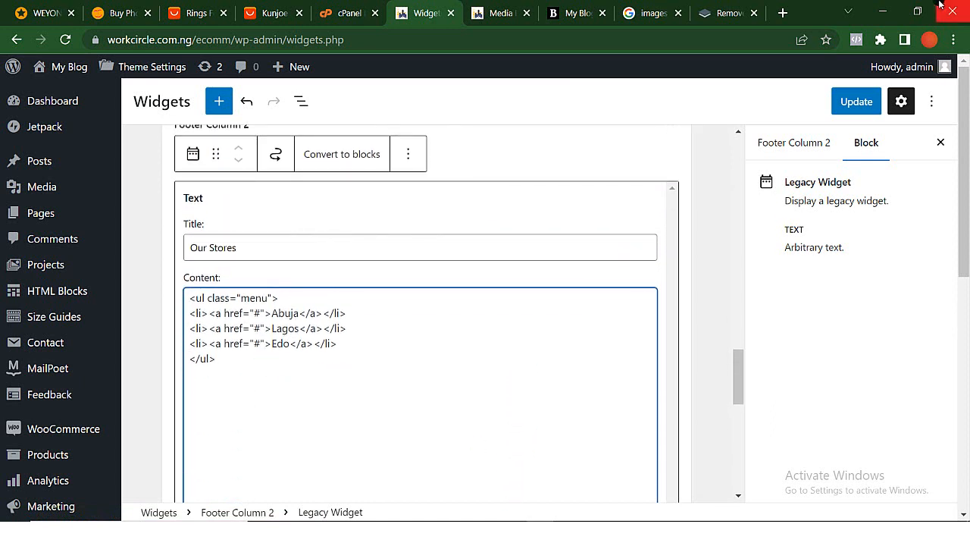
{"action": "left_click", "coordinate": [875, 102]}
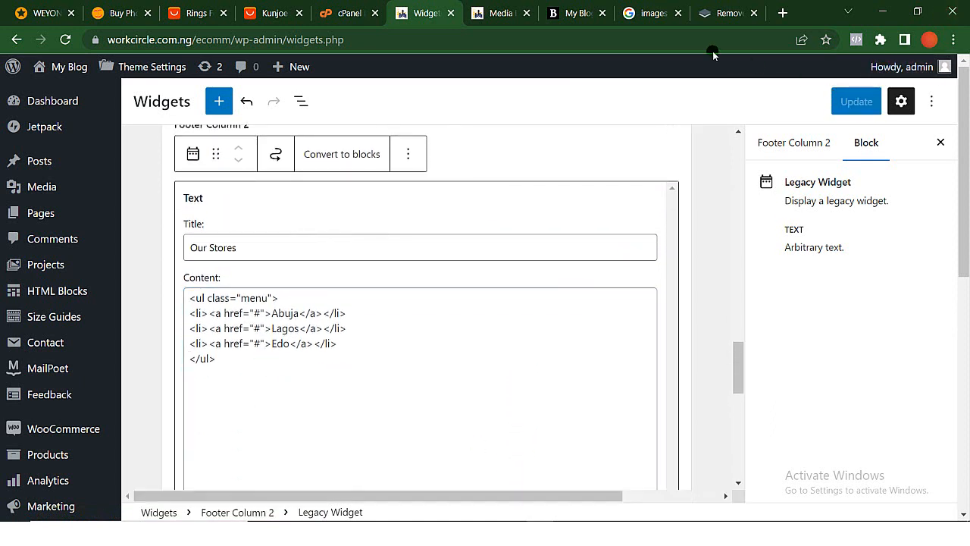
{"action": "left_click", "coordinate": [574, 13]}
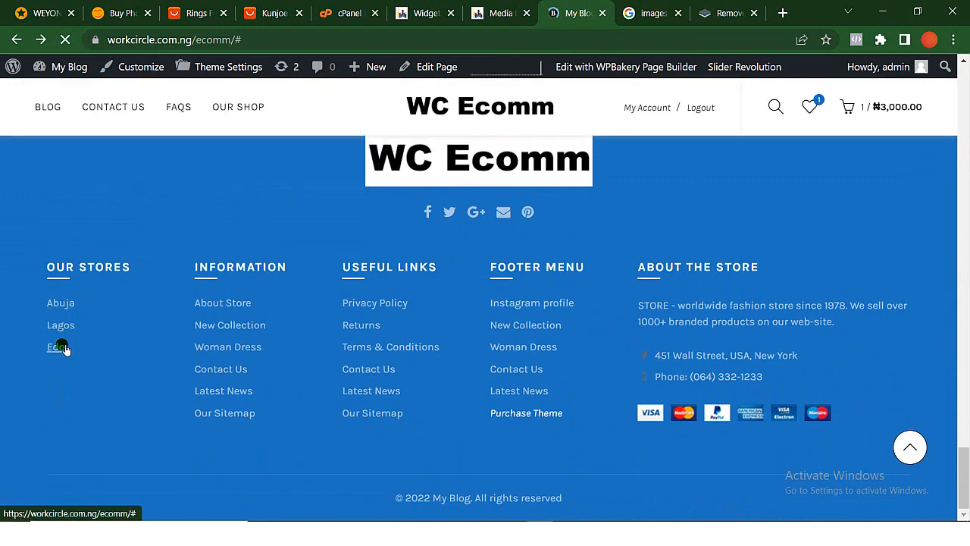
- Open the Information Text widget in Footer Column 3 for editing and compare it with the home page footer
{"action": "left_click", "coordinate": [420, 16]}
{"action": "scroll", "coordinate": [340, 336], "scroll_direction": "down", "scroll_amount": 5}
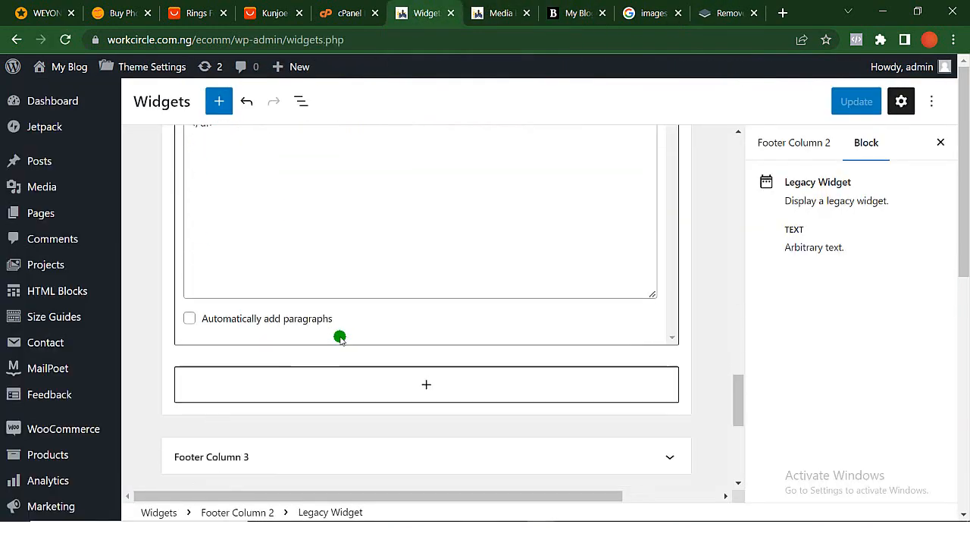
{"action": "left_click", "coordinate": [250, 293]}
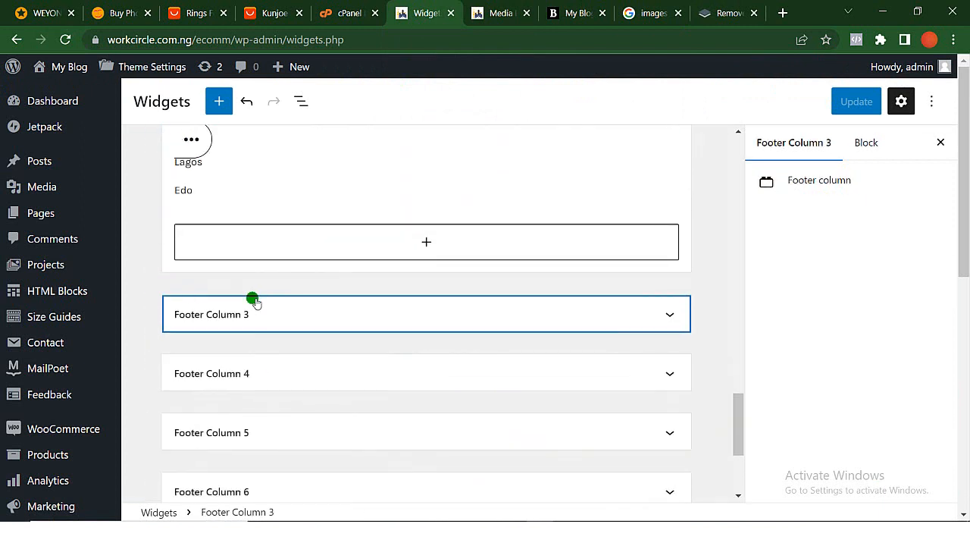
{"action": "left_click", "coordinate": [254, 303]}
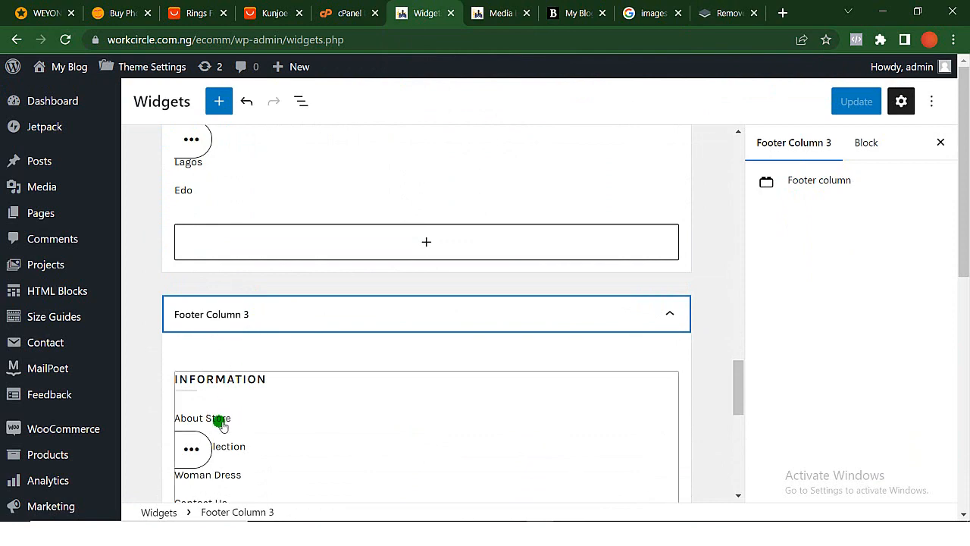
{"action": "left_click", "coordinate": [181, 450]}
{"action": "scroll", "coordinate": [320, 429], "scroll_direction": "down", "scroll_amount": 3}
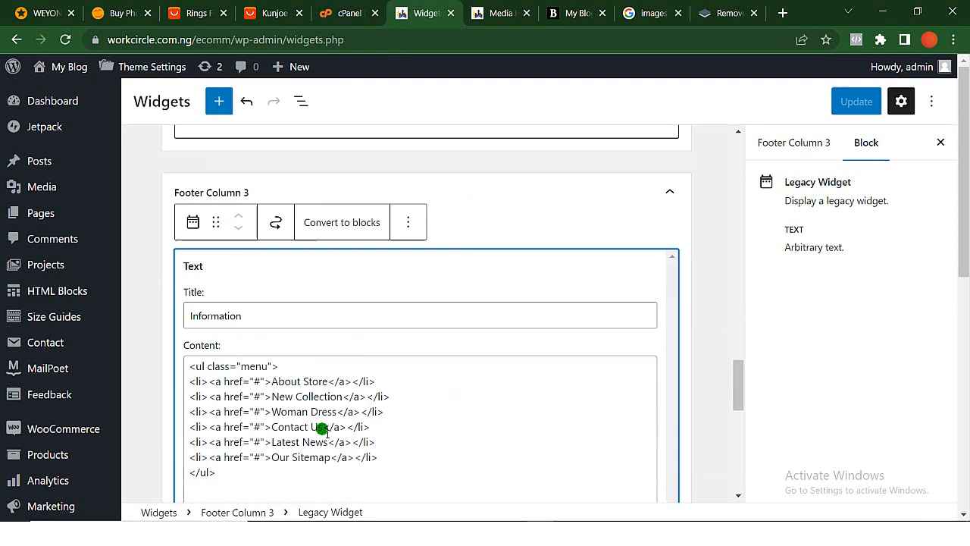
{"action": "scroll", "coordinate": [265, 297], "scroll_direction": "up", "scroll_amount": 1}
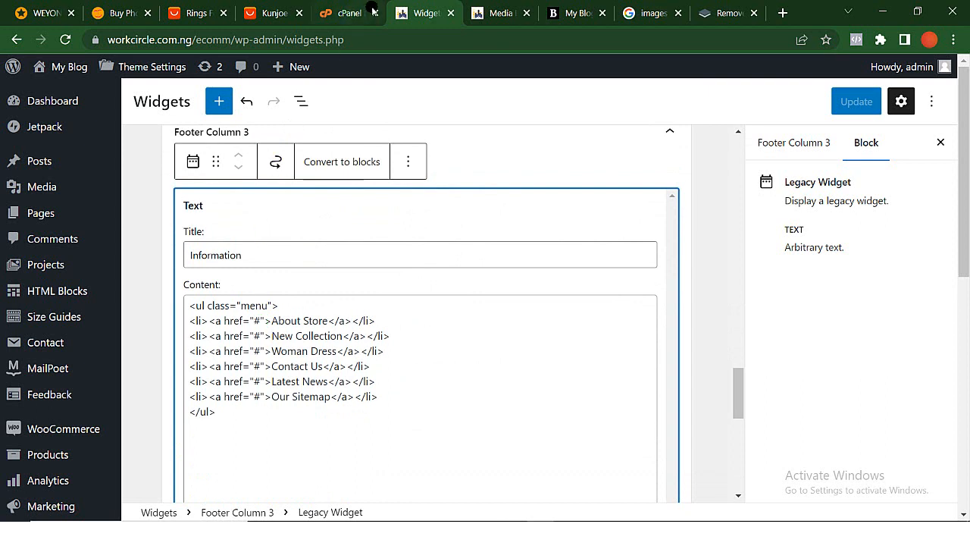
{"action": "left_click", "coordinate": [566, 13]}
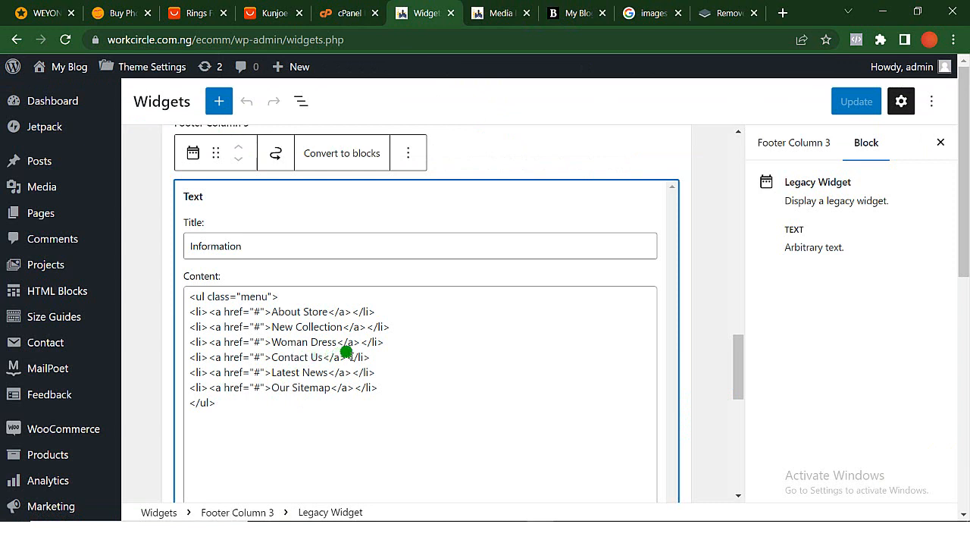
- Delete the About Store, New Collection and Woman Dress entries from the Information list, leaving no blank line
{"action": "left_click_drag", "start_coordinate": [391, 345], "coordinate": [189, 317]}
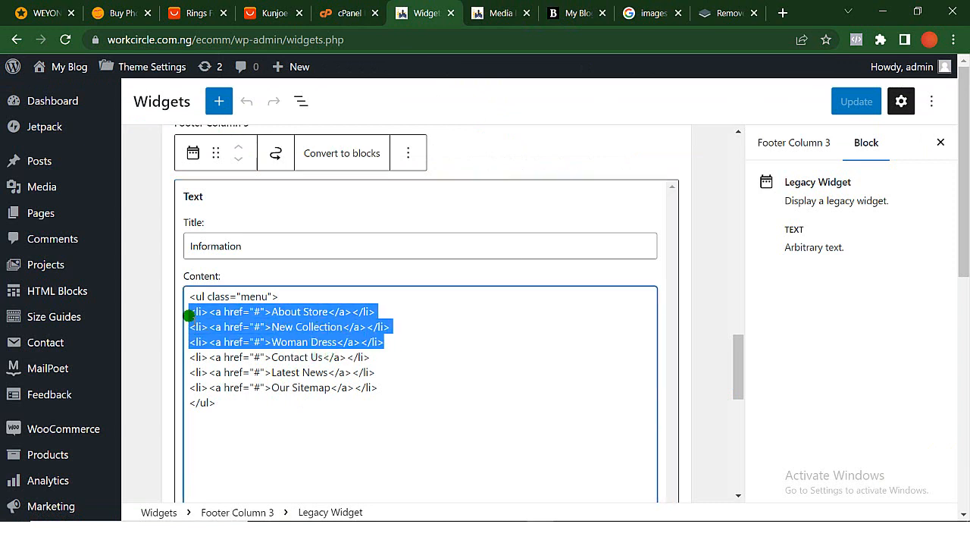
{"action": "key", "text": "BackSpace"}
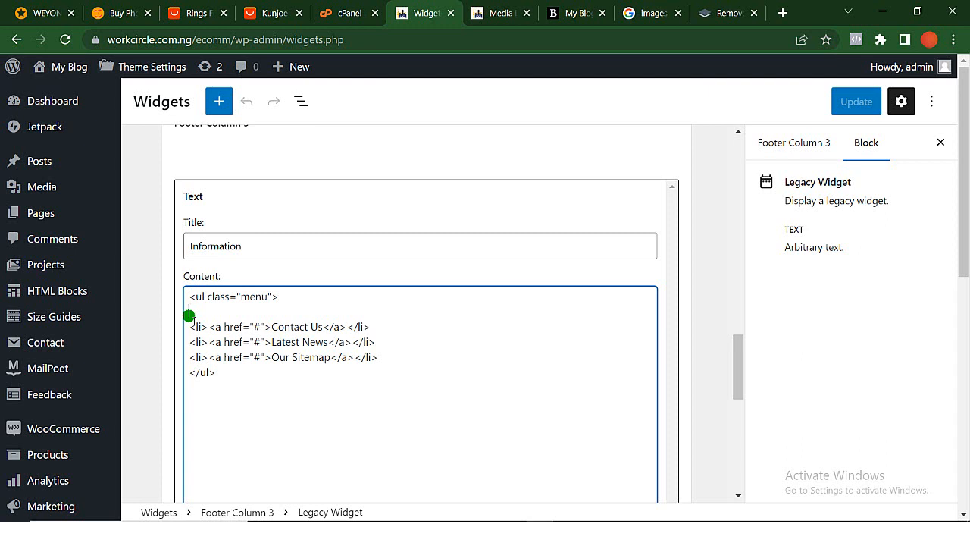
{"action": "key", "text": "Delete"}
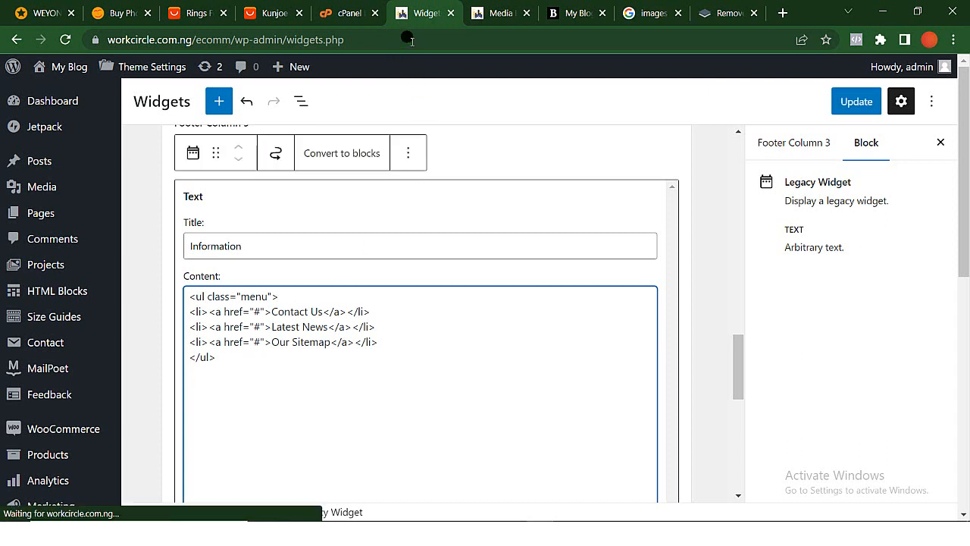
{"action": "left_click", "coordinate": [567, 6]}
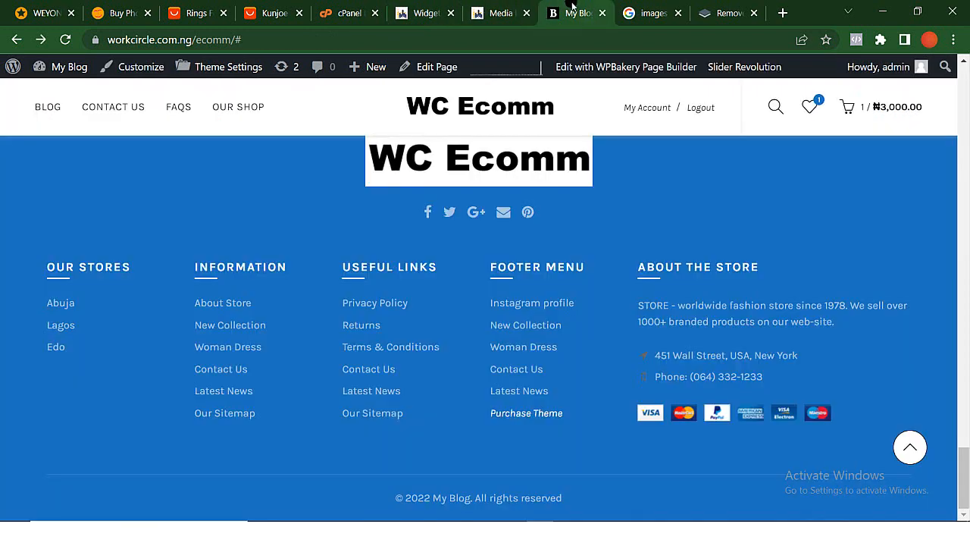
{"action": "left_click", "coordinate": [119, 110]}
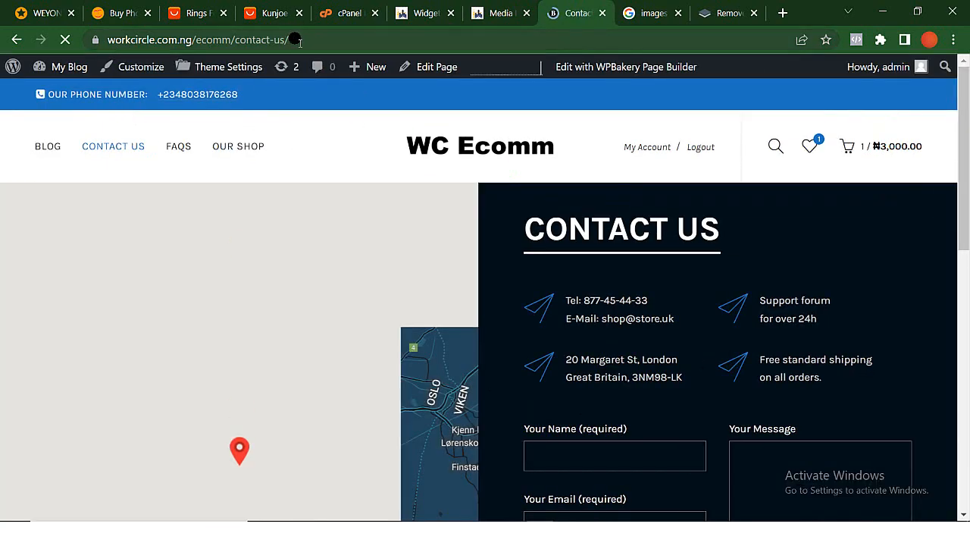
{"action": "left_click_drag", "start_coordinate": [288, 39], "coordinate": [94, 39]}
{"action": "key", "text": "ctrl+c"}
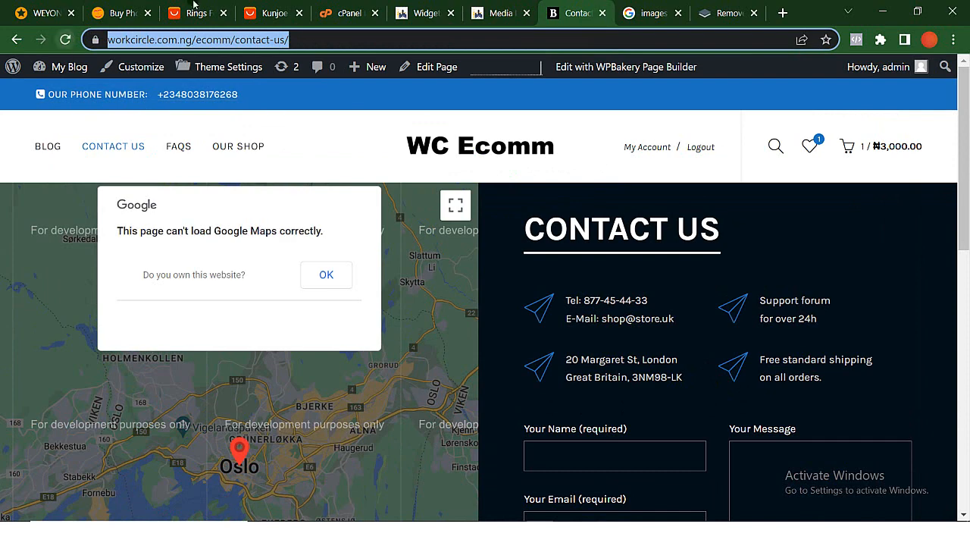
{"action": "left_click", "coordinate": [429, 9]}
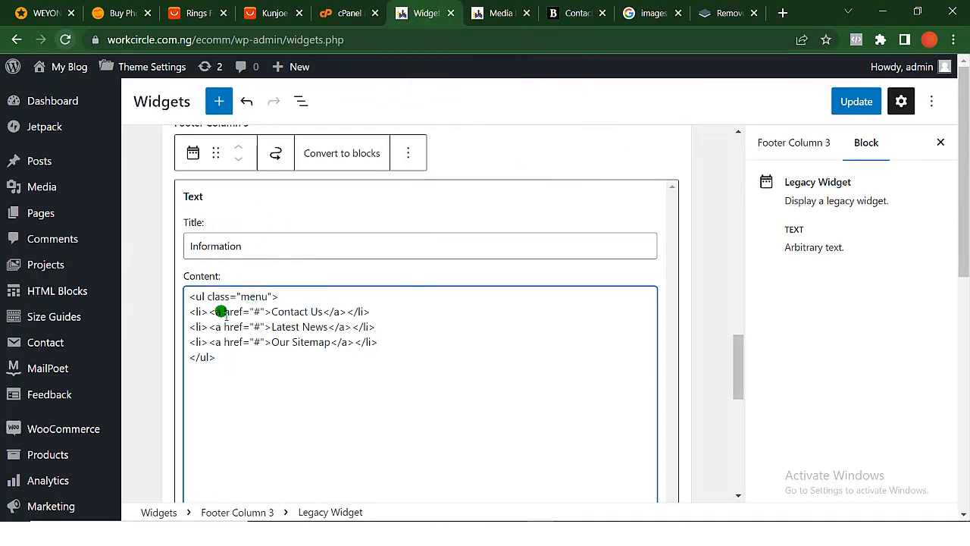
{"action": "left_click", "coordinate": [262, 311]}
{"action": "key", "text": "BackSpace"}
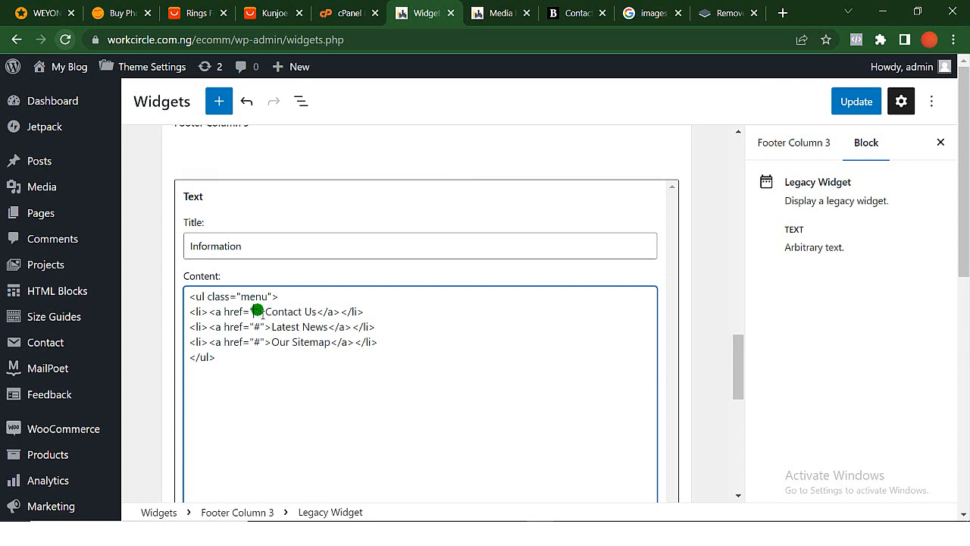
{"action": "key", "text": "ctrl+v"}
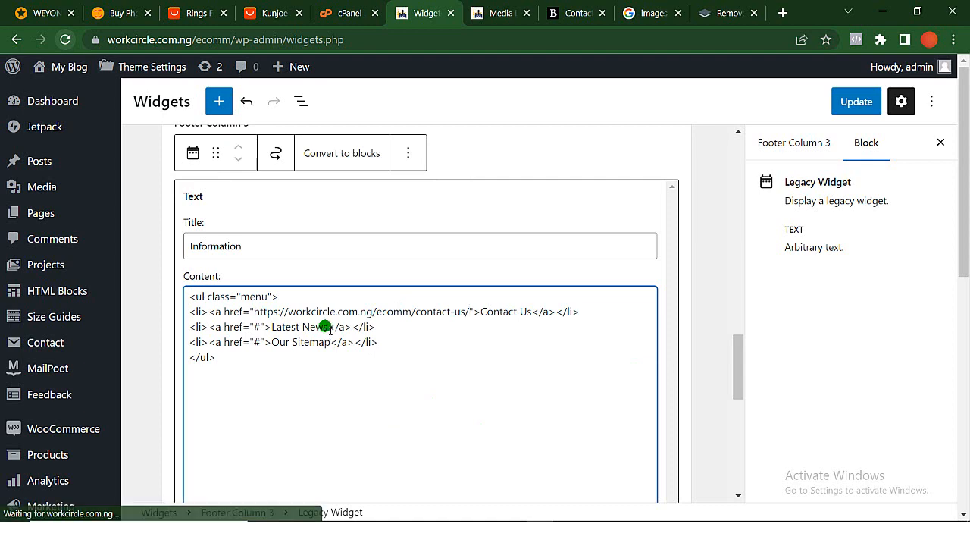
{"action": "left_click", "coordinate": [576, 13]}
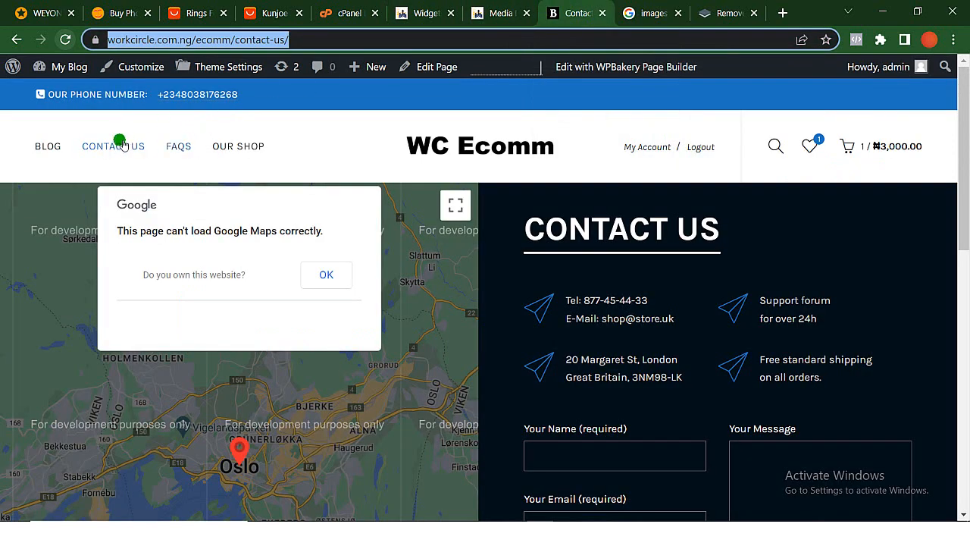
{"action": "left_click", "coordinate": [59, 151]}
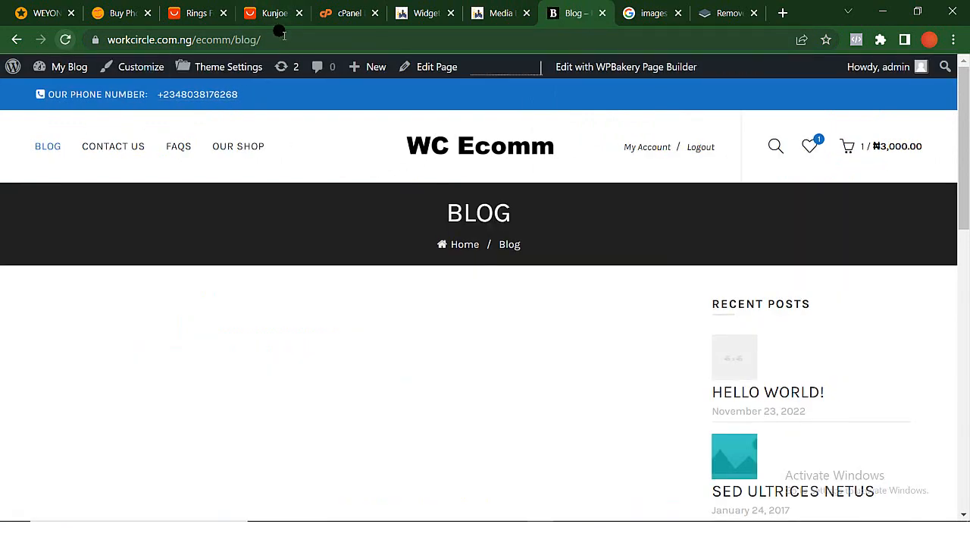
{"action": "left_click", "coordinate": [282, 33]}
{"action": "key", "text": "ctrl+c"}
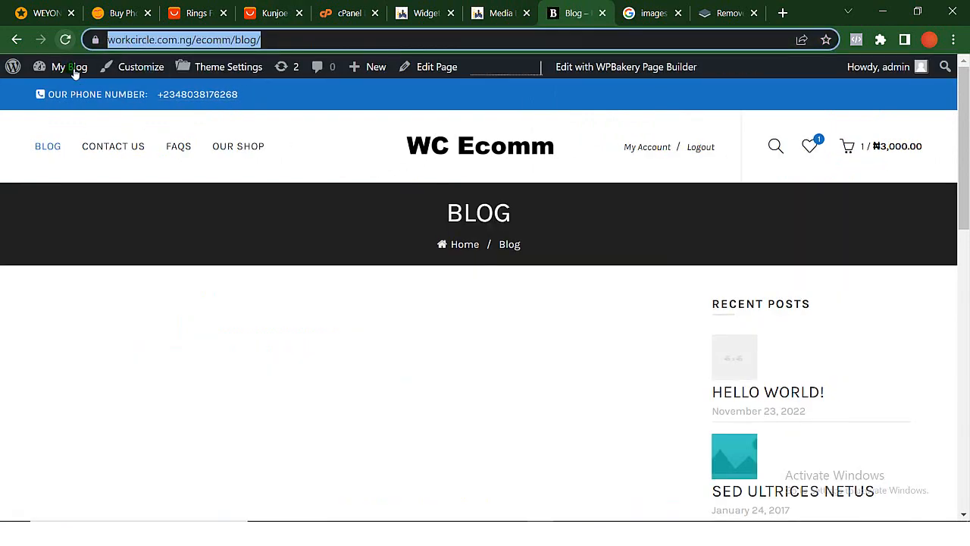
{"action": "left_click", "coordinate": [424, 13]}
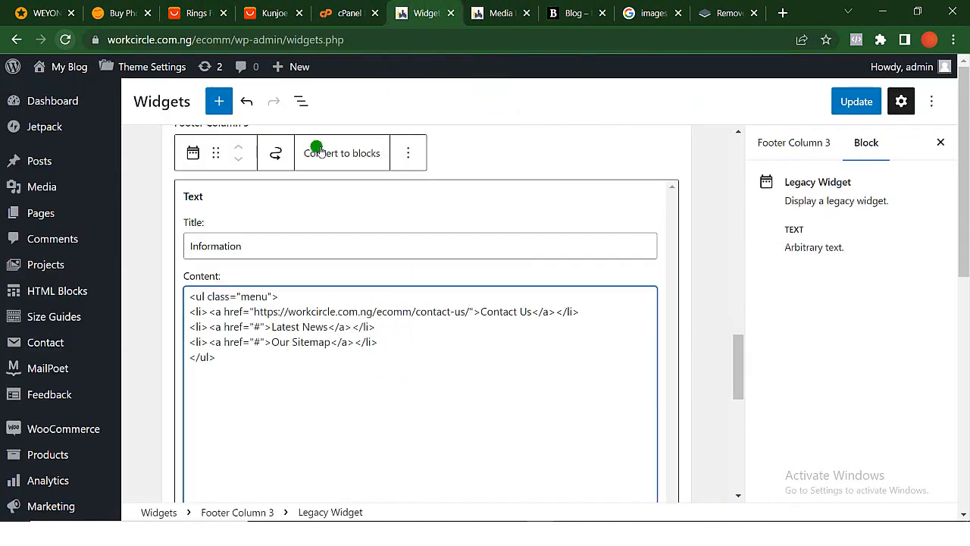
{"action": "left_click", "coordinate": [258, 325]}
{"action": "key", "text": "BackSpace"}
{"action": "key", "text": "ctrl+v"}
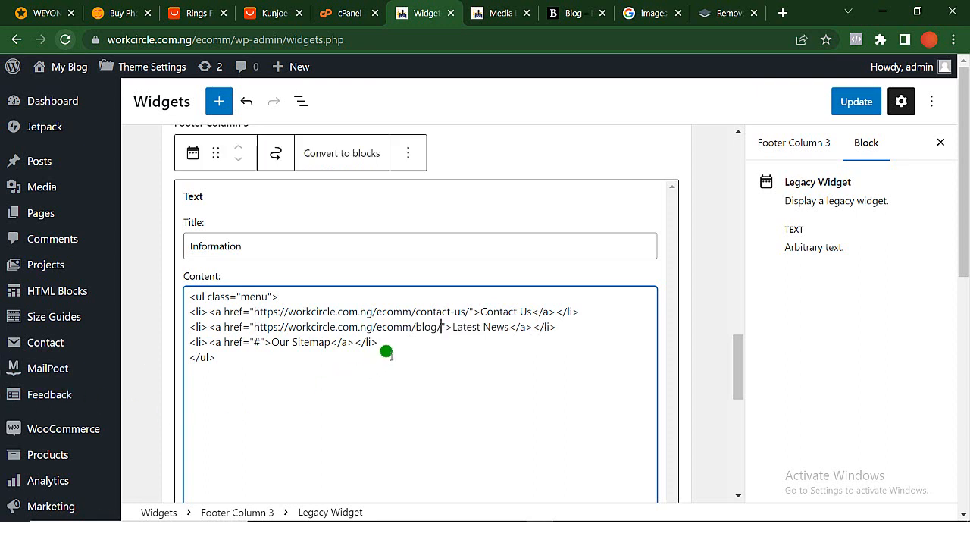
{"action": "left_click_drag", "start_coordinate": [385, 343], "coordinate": [191, 345]}
{"action": "key", "text": "BackSpace"}
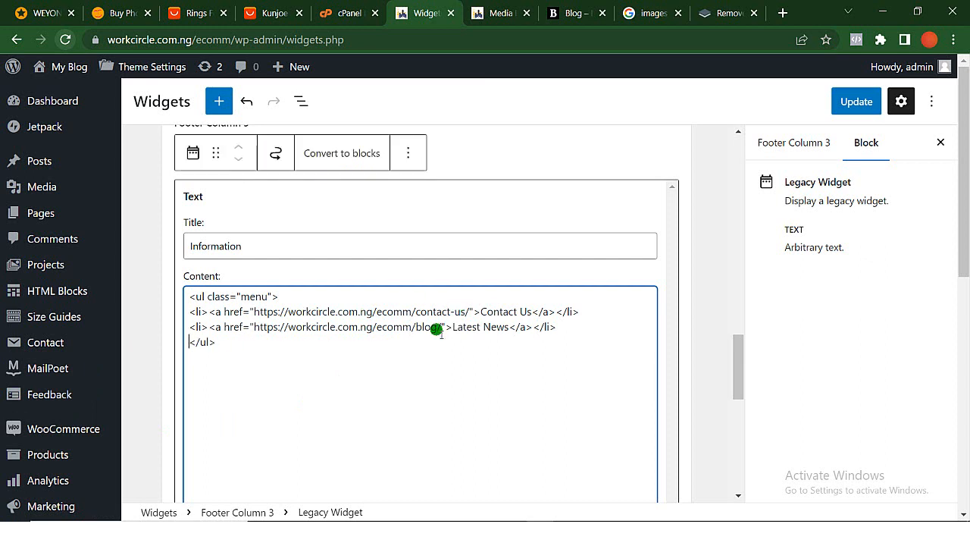
- Save the widget changes, then check the Information list in the home page footer and test its Contact Us link
{"action": "left_click", "coordinate": [861, 104]}
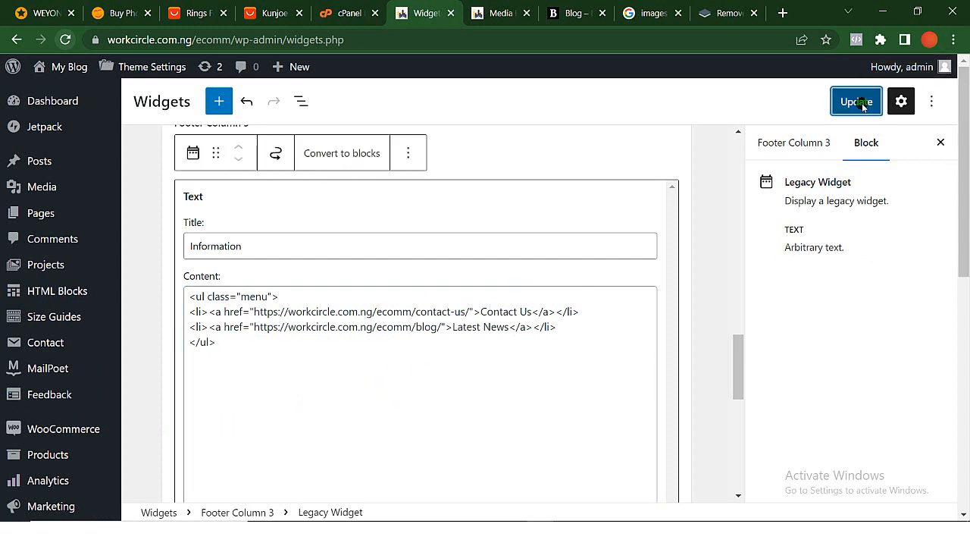
{"action": "left_click", "coordinate": [562, 14]}
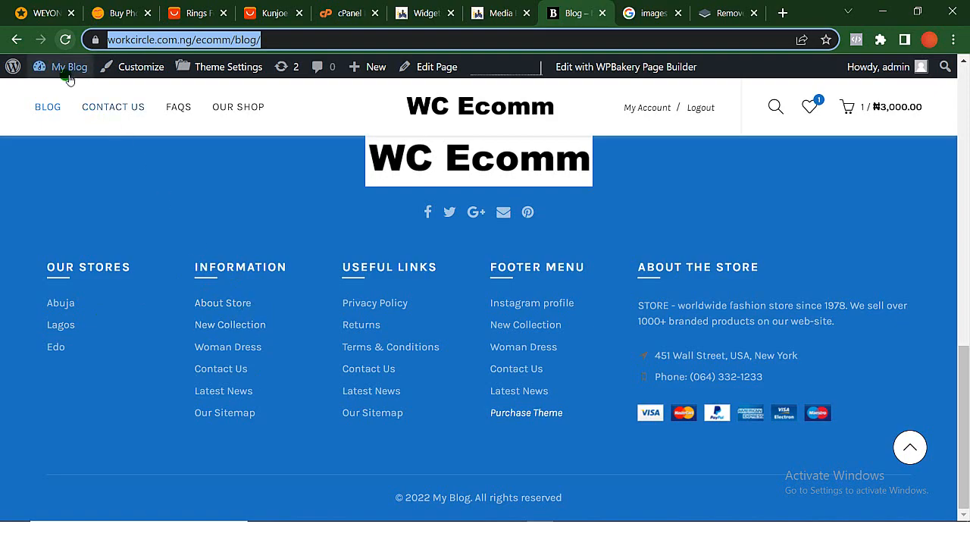
{"action": "left_click", "coordinate": [425, 151]}
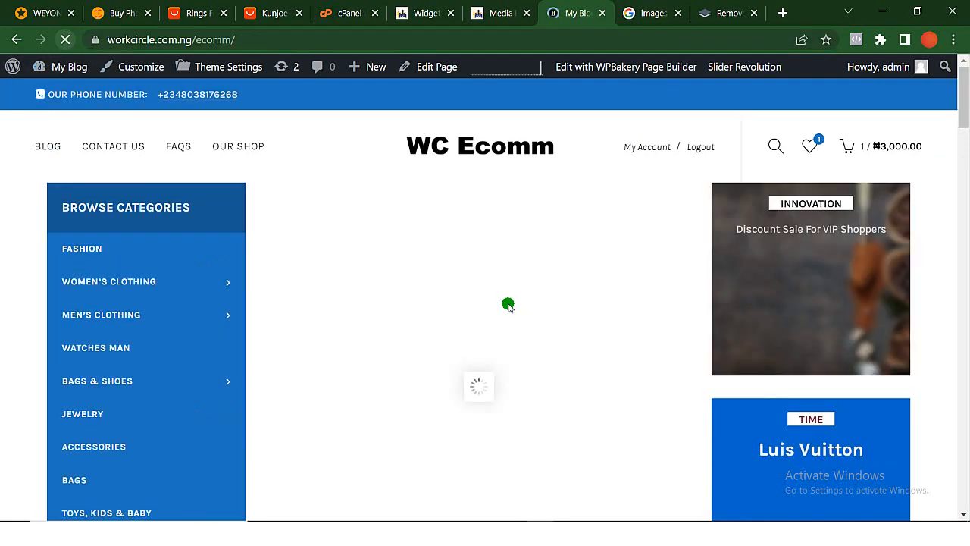
{"action": "scroll", "coordinate": [509, 305], "scroll_direction": "down", "scroll_amount": 5}
{"action": "scroll", "coordinate": [509, 305], "scroll_direction": "down", "scroll_amount": 10}
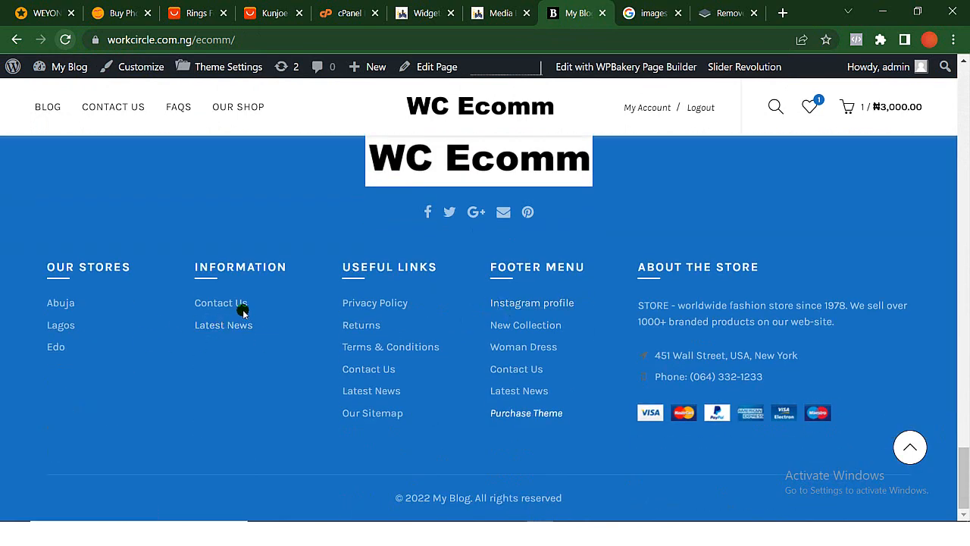
{"action": "left_click", "coordinate": [221, 305]}
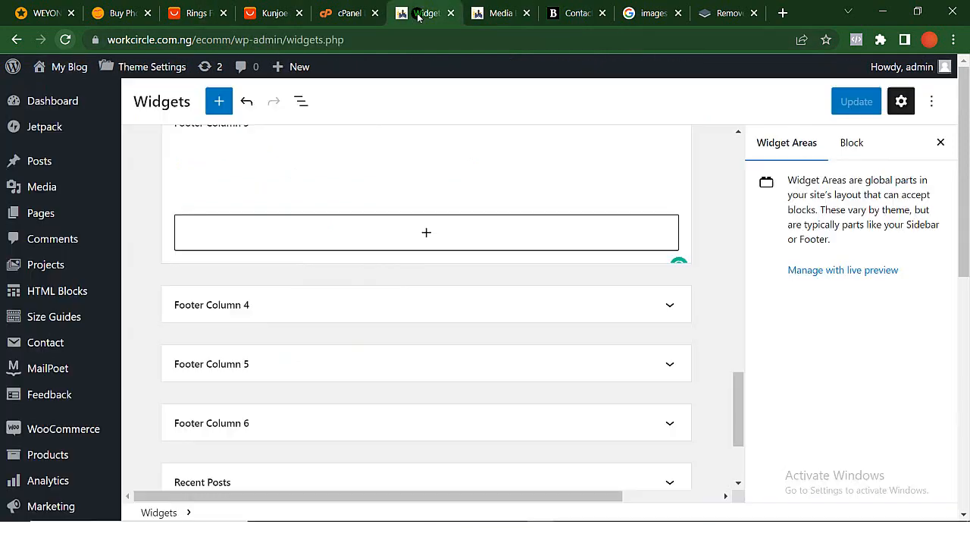
- Expand Footer Column 4 on the Widgets page and view the entries of its Useful links Text widget
{"action": "left_click", "coordinate": [422, 13]}
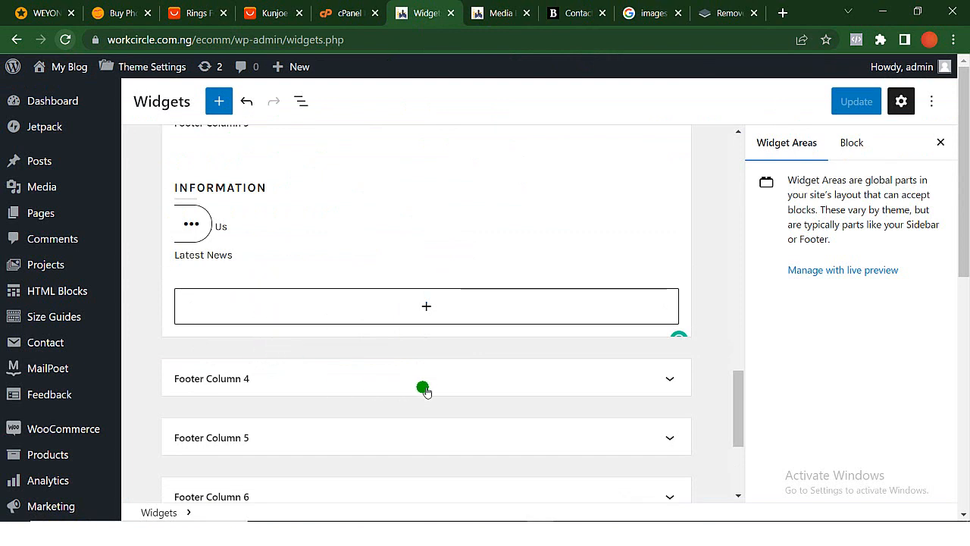
{"action": "left_click", "coordinate": [292, 381]}
{"action": "scroll", "coordinate": [310, 402], "scroll_direction": "down", "scroll_amount": 3}
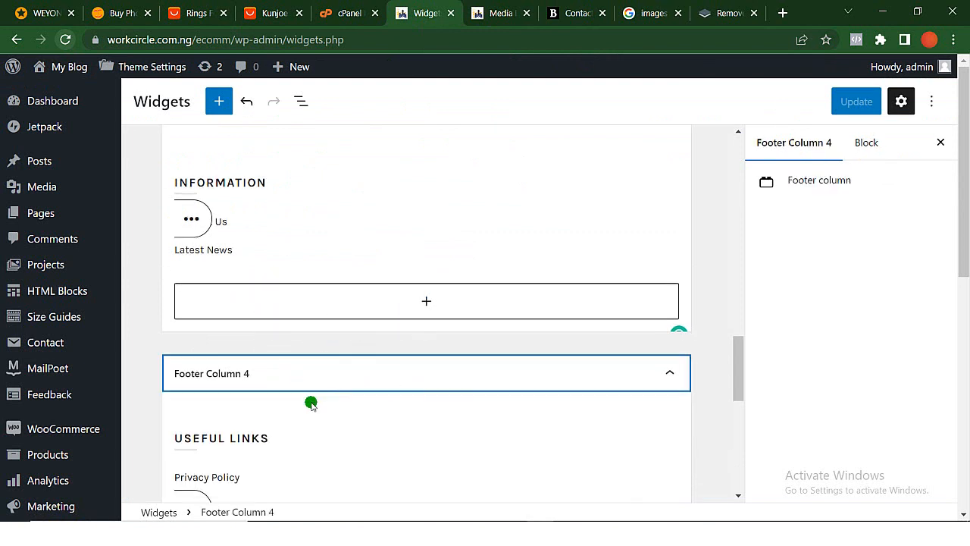
{"action": "left_click", "coordinate": [194, 306]}
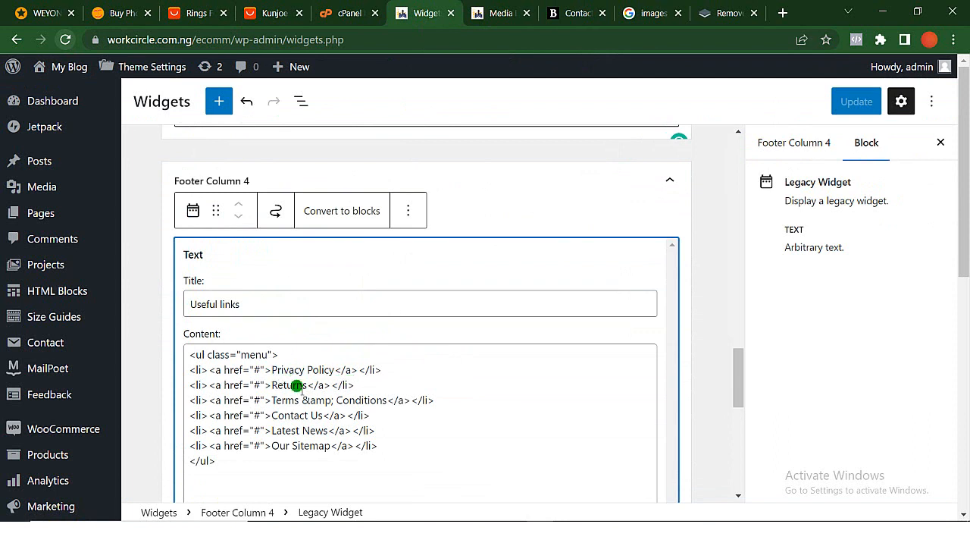
{"action": "left_click", "coordinate": [260, 372]}
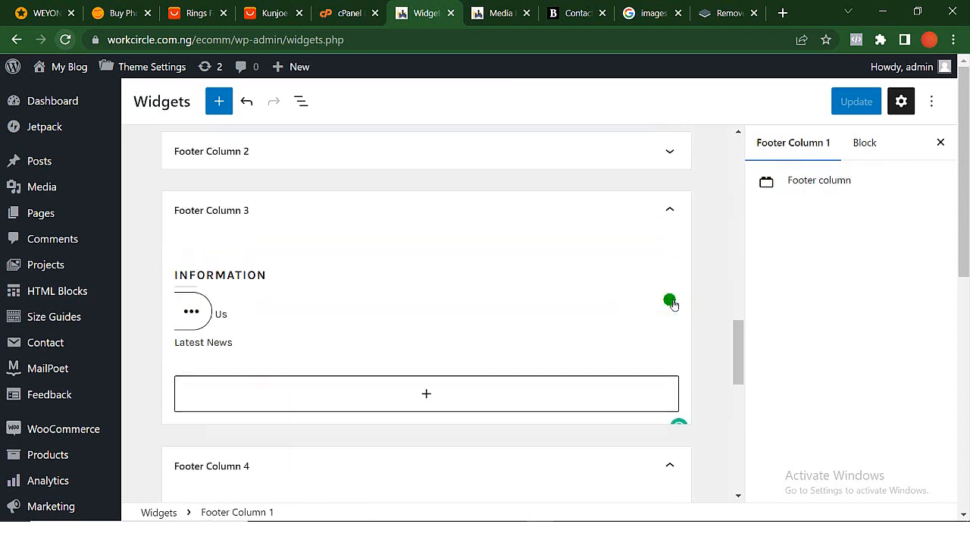
- Expand Footer Column 5 and open its Footer Menu Text widget for editing
{"action": "scroll", "coordinate": [672, 304], "scroll_direction": "down", "scroll_amount": 3}
{"action": "scroll", "coordinate": [431, 303], "scroll_direction": "down", "scroll_amount": 5}
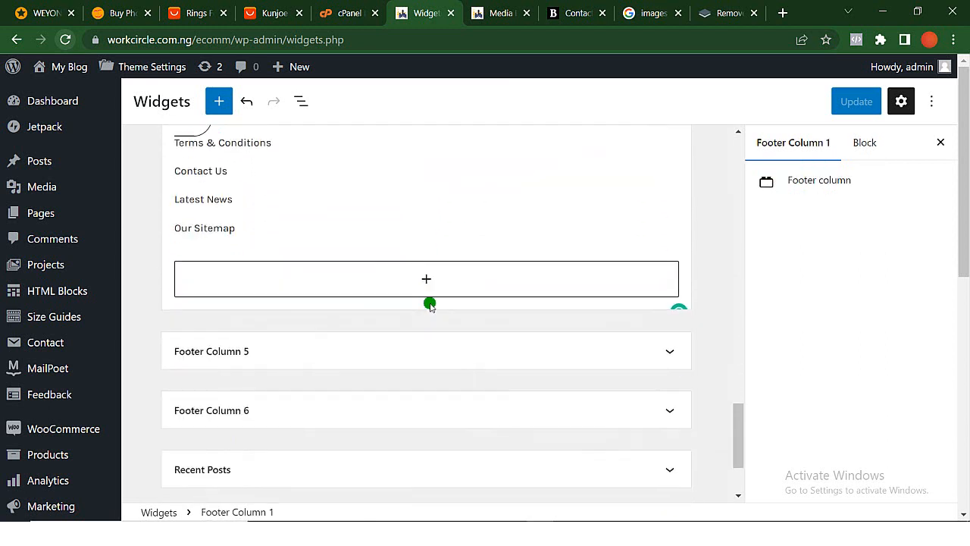
{"action": "left_click", "coordinate": [397, 240]}
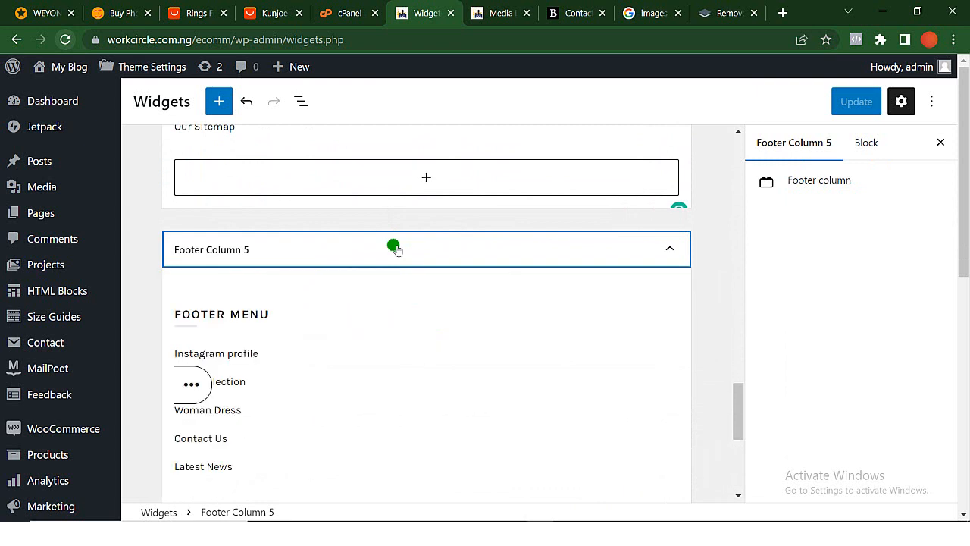
{"action": "left_click", "coordinate": [194, 384]}
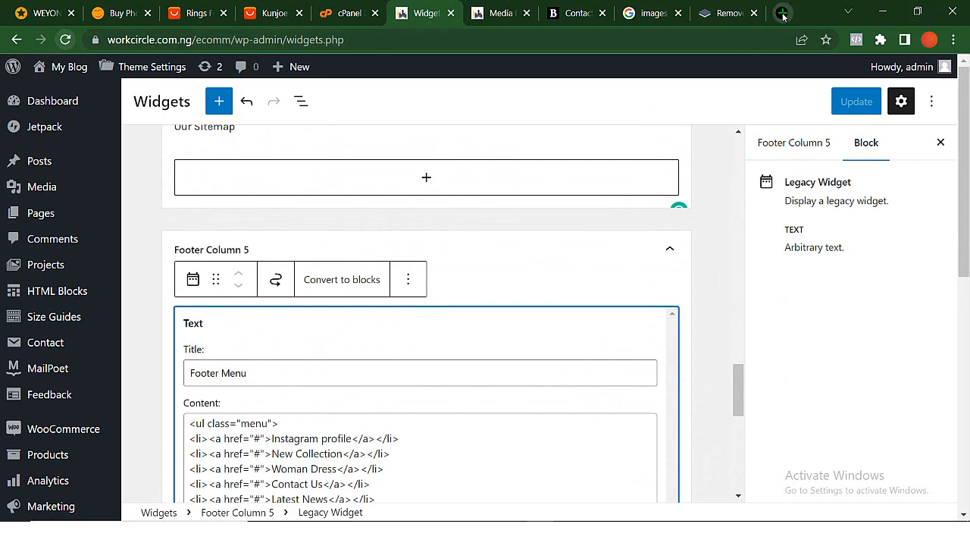
- Load instagram.com in the browser tab that holds the remove.bg page
{"action": "left_click", "coordinate": [726, 15]}
{"action": "left_click", "coordinate": [634, 44]}
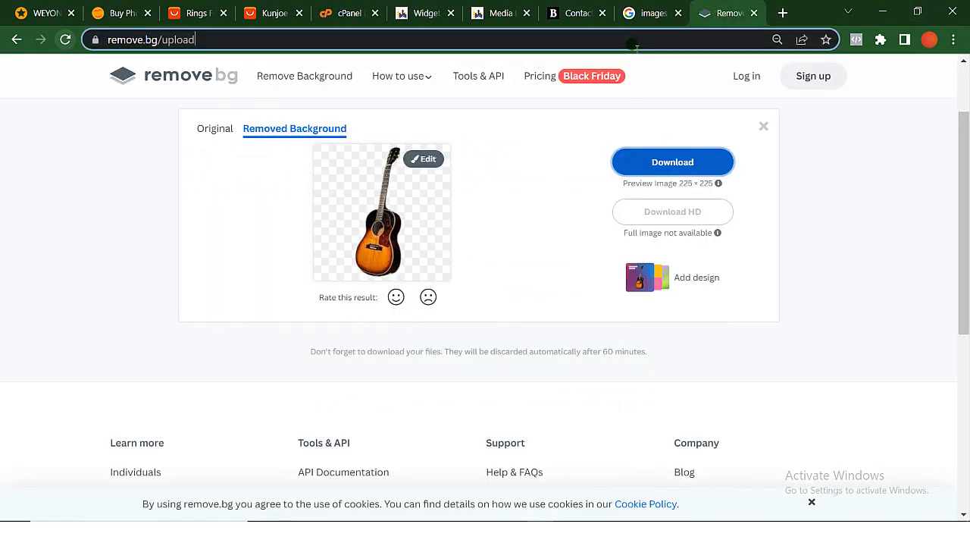
{"action": "type", "text": "instagram.com"}
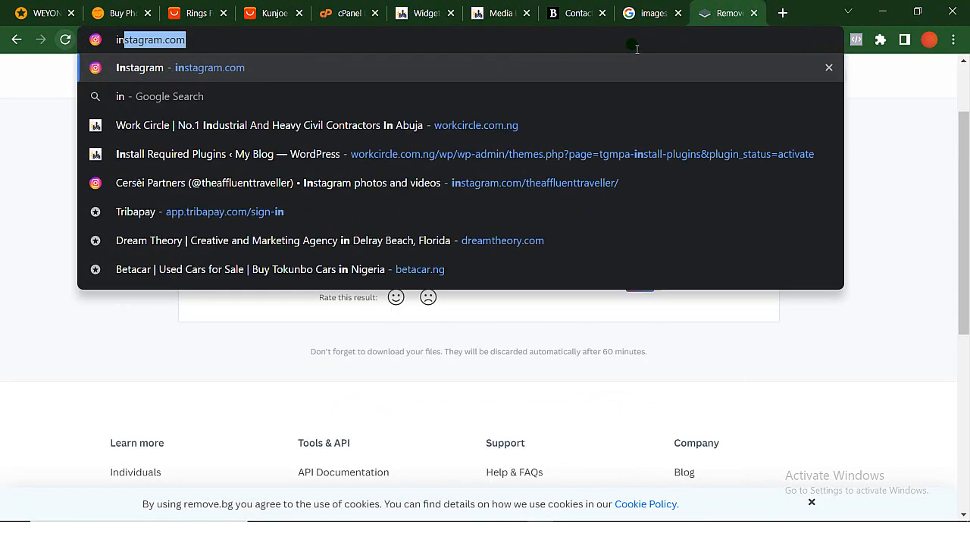
{"action": "key", "text": "Return"}
- Back in the Footer Menu widget, set the Instagram profile entry's link to instagram.com/web_empire
{"action": "left_click", "coordinate": [426, 15]}
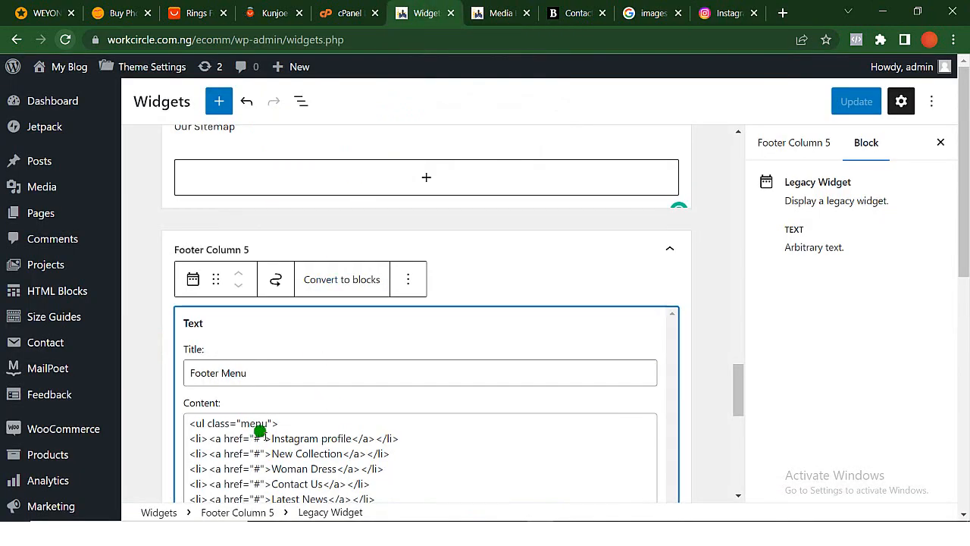
{"action": "left_click", "coordinate": [260, 439]}
{"action": "key", "text": "BackSpace"}
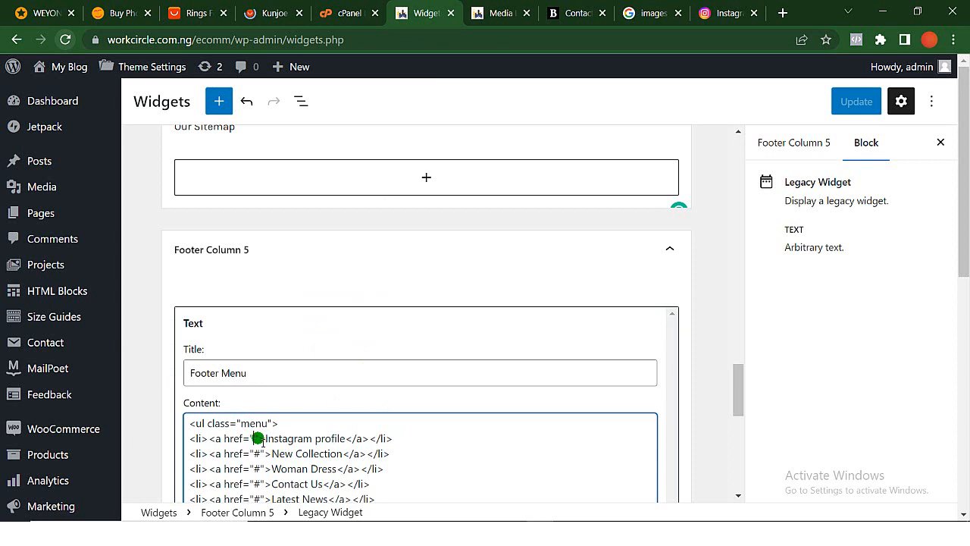
{"action": "type", "text": "instagra"}
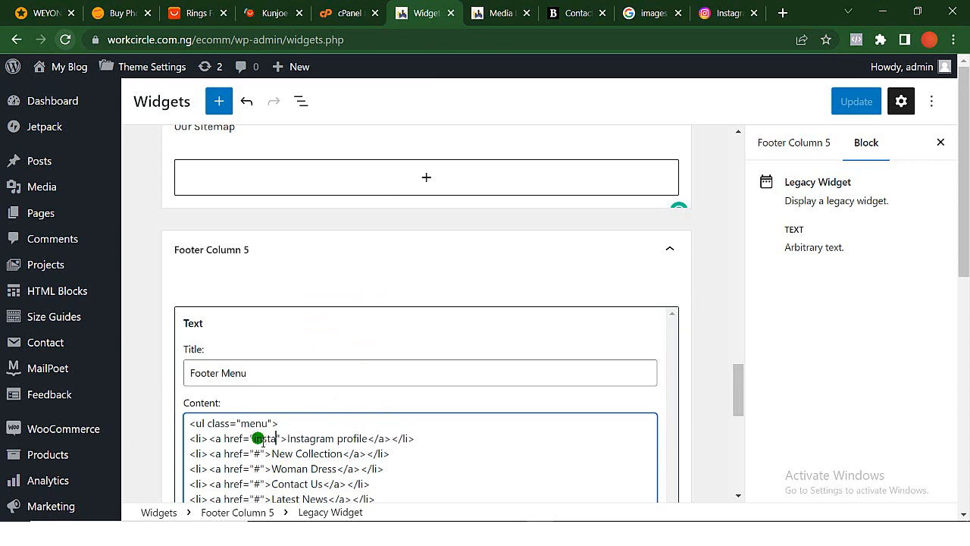
{"action": "type", "text": "m.com"}
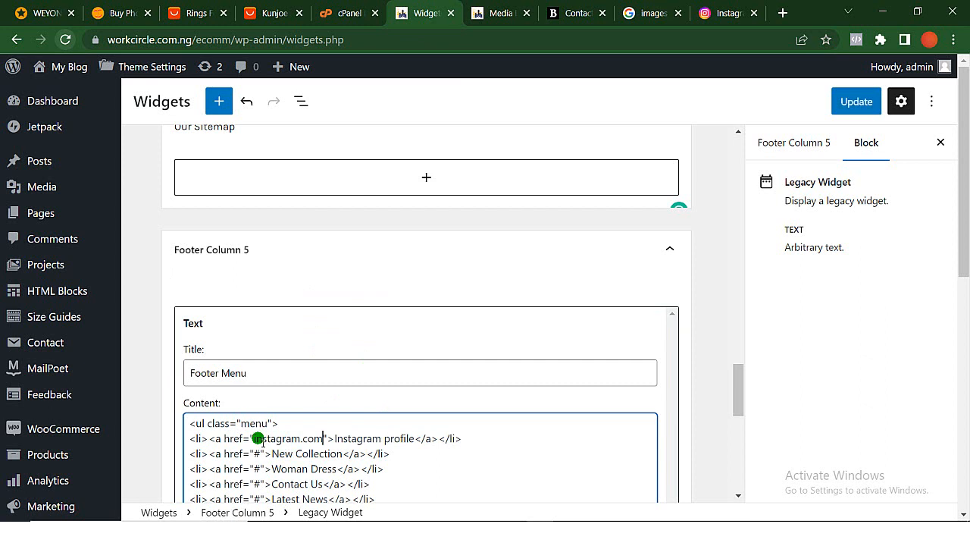
{"action": "type", "text": "/"}
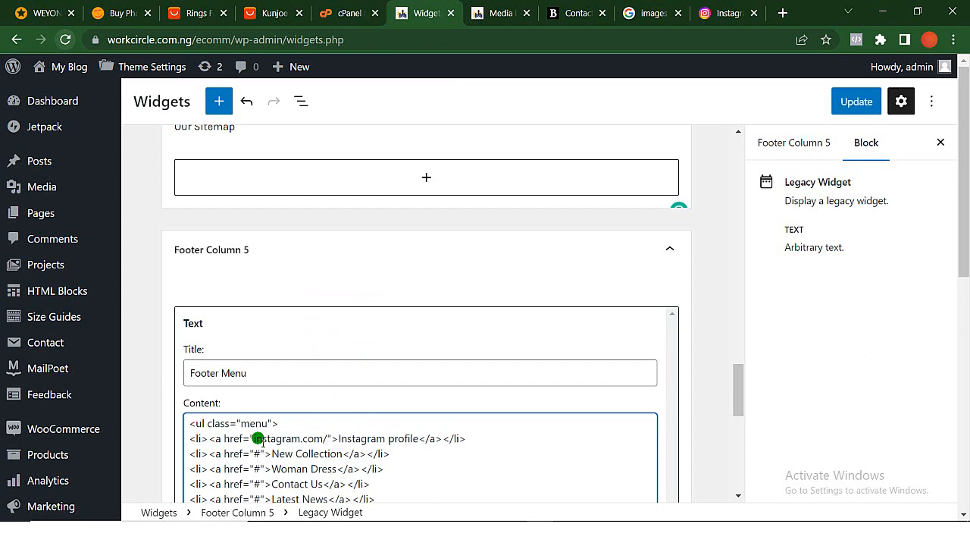
{"action": "type", "text": "web"}
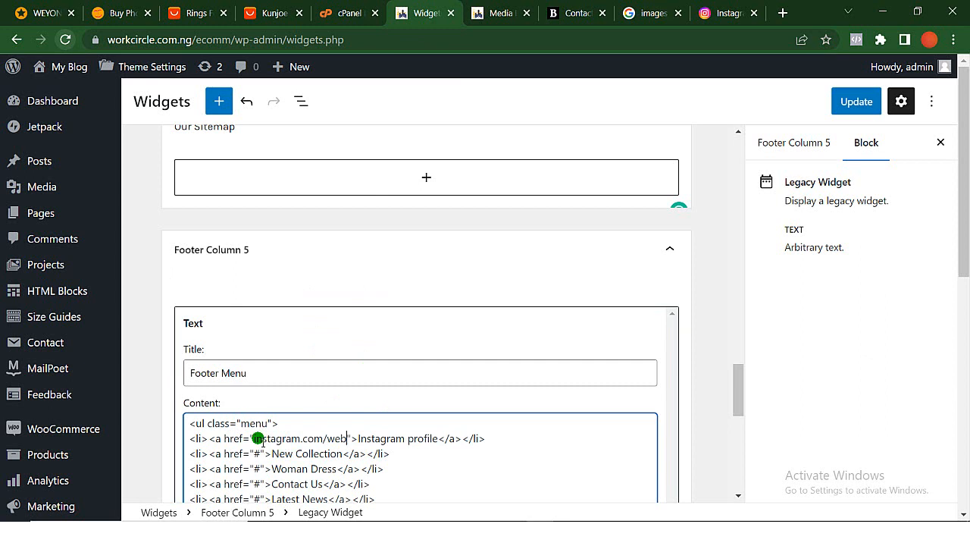
{"action": "type", "text": "_"}
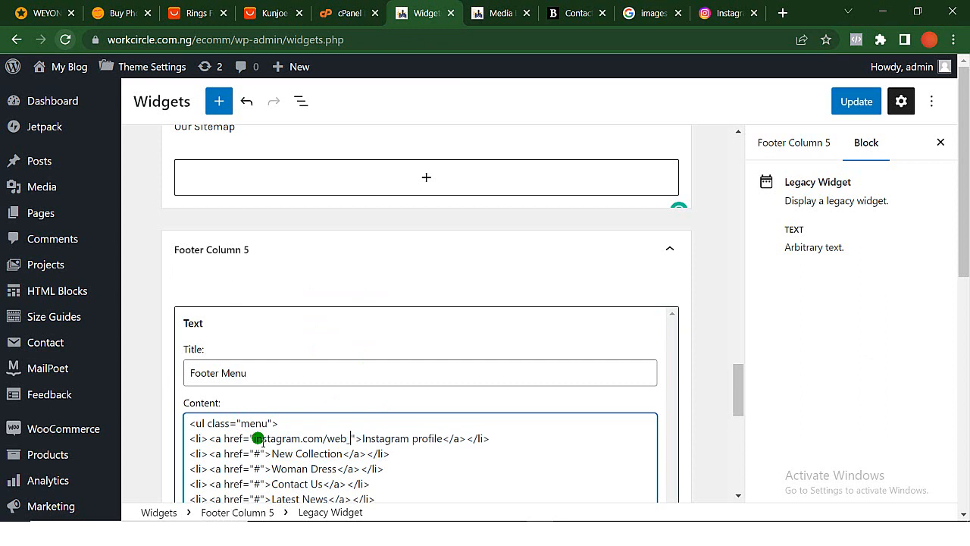
{"action": "type", "text": "empi"}
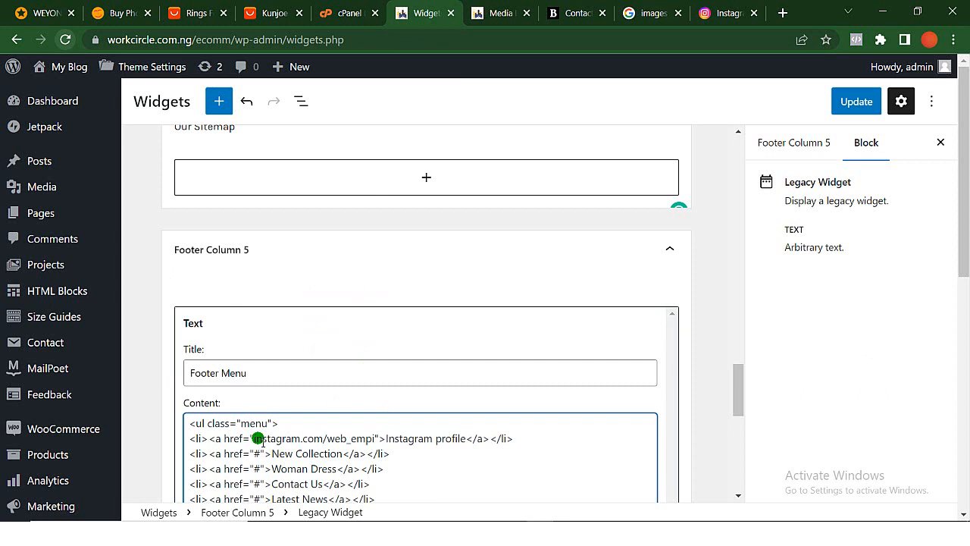
{"action": "type", "text": "re"}
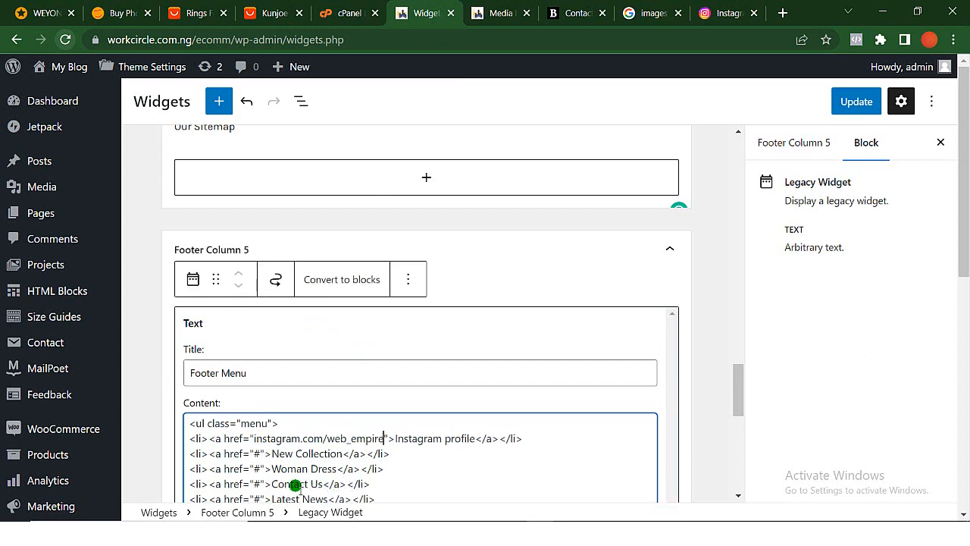
- Rename the New Collection entry of the Footer Menu list to Facebook
{"action": "scroll", "coordinate": [295, 485], "scroll_direction": "down", "scroll_amount": 1}
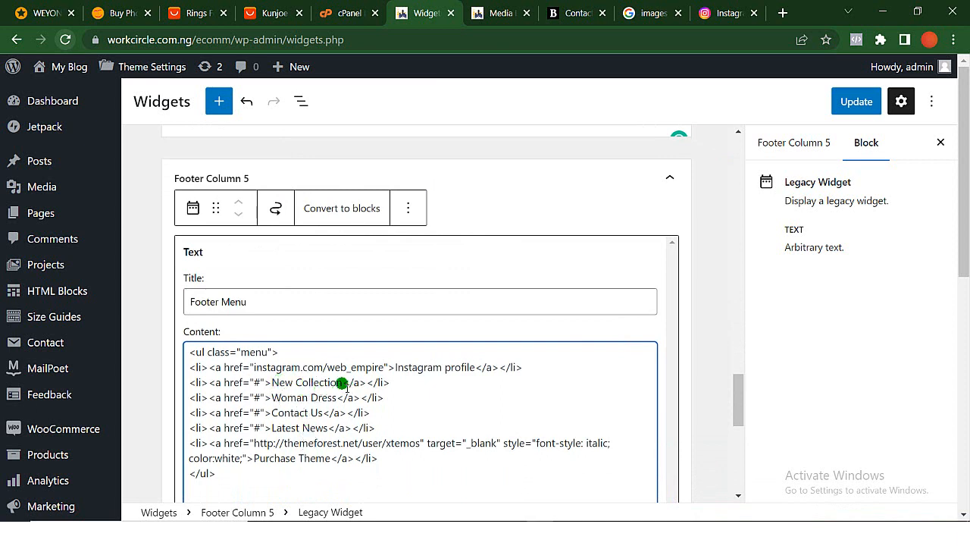
{"action": "key", "text": "BackSpace"}
{"action": "key", "text": "BackSpace"}
{"action": "key", "text": "BackSpace"}
{"action": "key", "text": "BackSpace"}
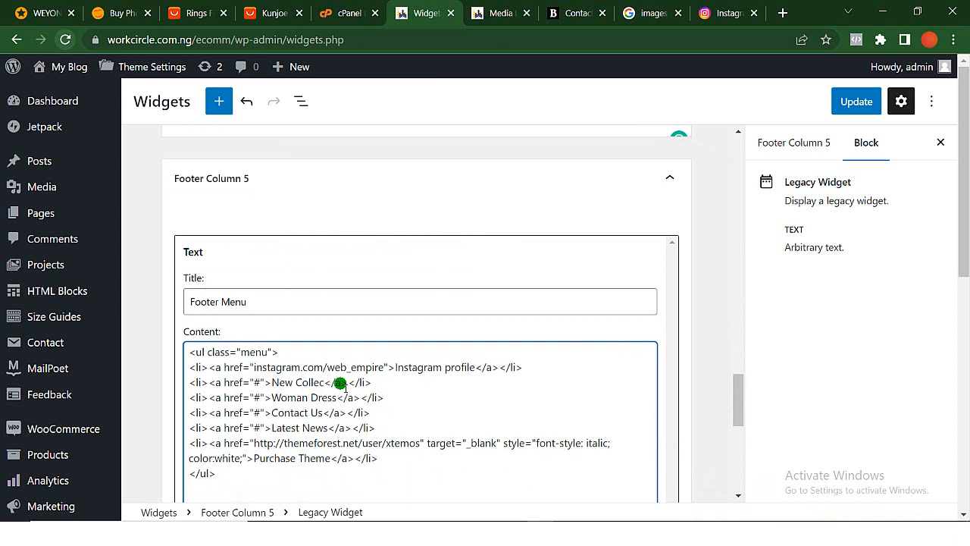
{"action": "key", "text": "BackSpace"}
{"action": "key", "text": "BackSpace"}
{"action": "key", "text": "BackSpace"}
{"action": "key", "text": "BackSpace"}
{"action": "key", "text": "BackSpace"}
{"action": "key", "text": "BackSpace"}
{"action": "key", "text": "BackSpace"}
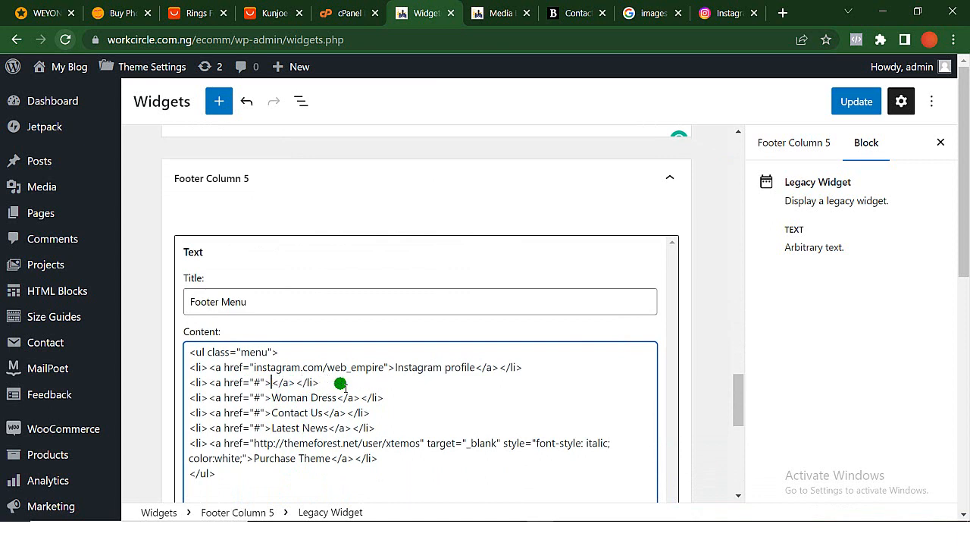
{"action": "type", "text": "Facebook"}
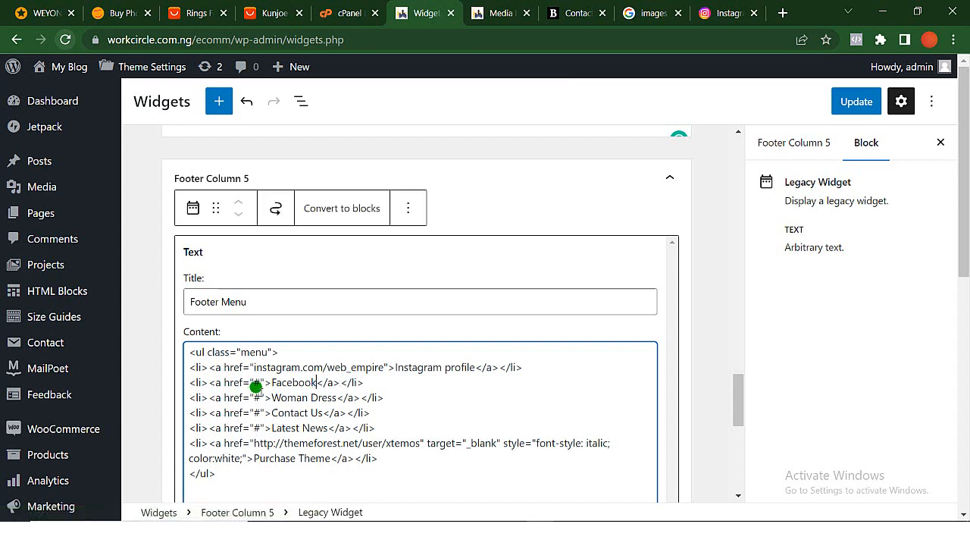
- Set the Facebook entry's link in the Footer Menu list to facebook.com/webempire
{"action": "left_click", "coordinate": [260, 382]}
{"action": "key", "text": "BackSpace"}
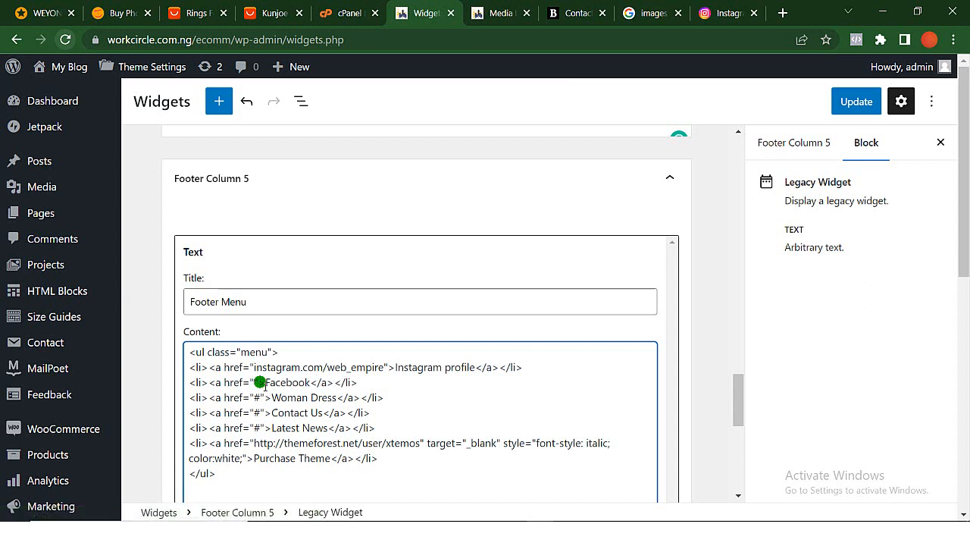
{"action": "type", "text": "facebo"}
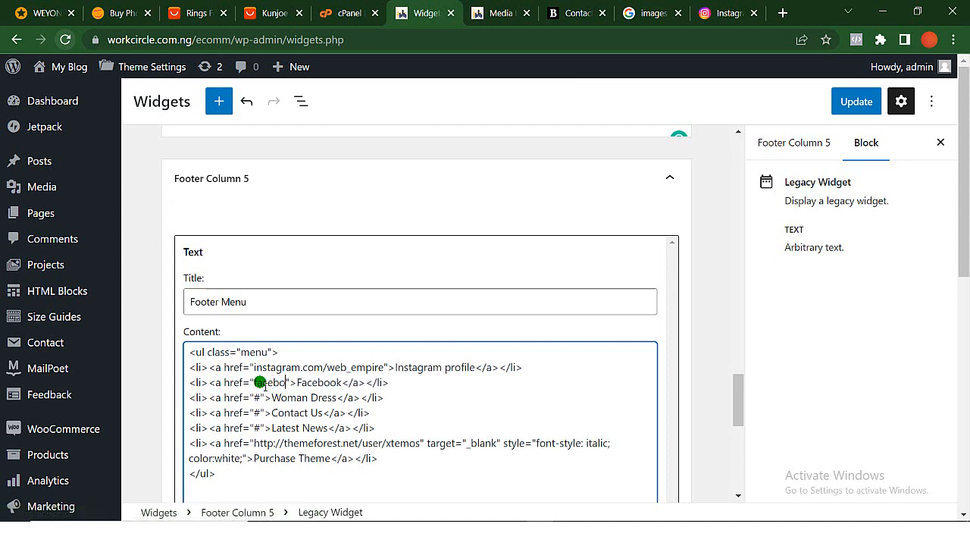
{"action": "type", "text": "ok."}
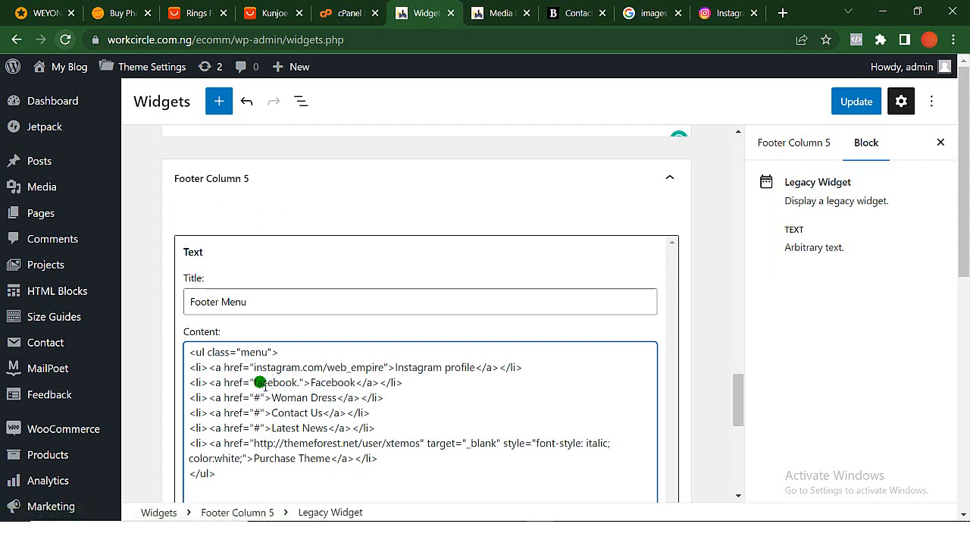
{"action": "type", "text": "com/"}
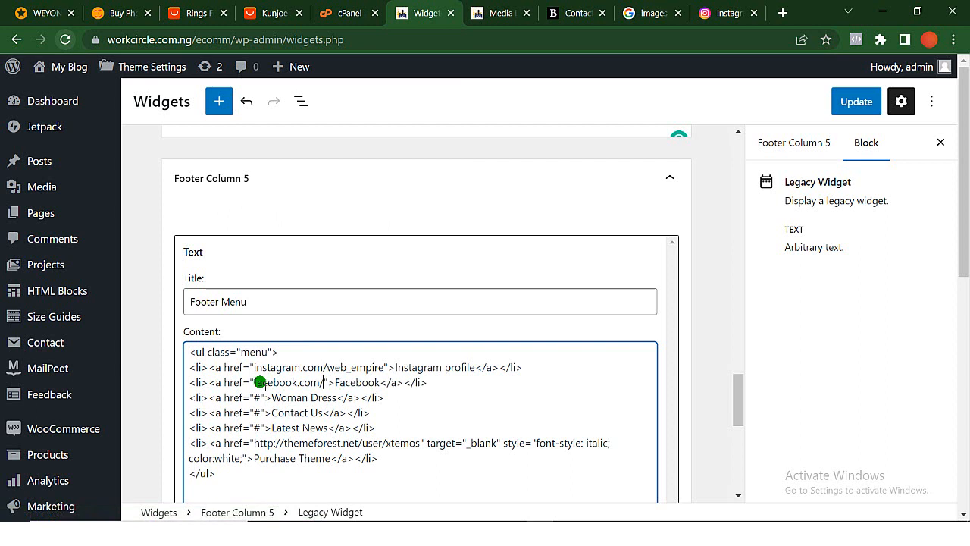
{"action": "type", "text": "we"}
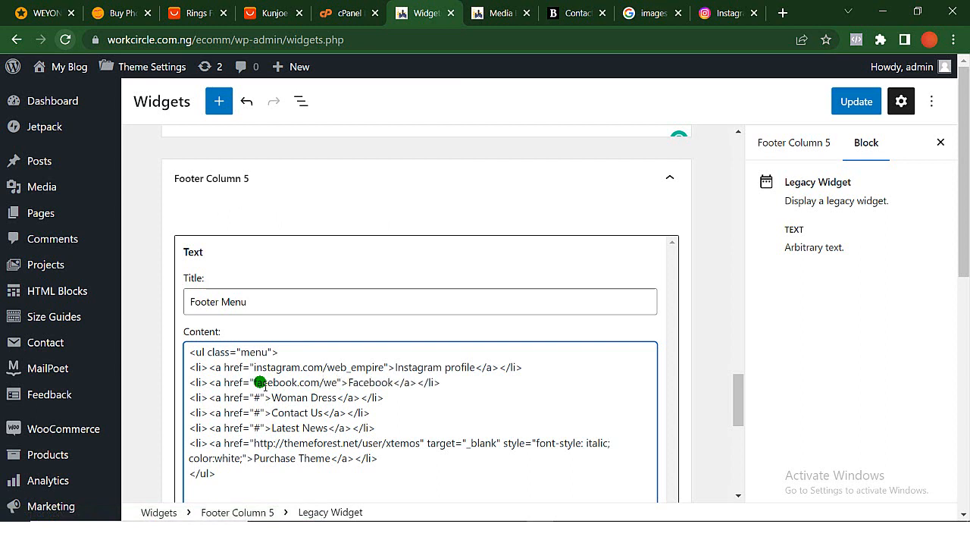
{"action": "type", "text": "b"}
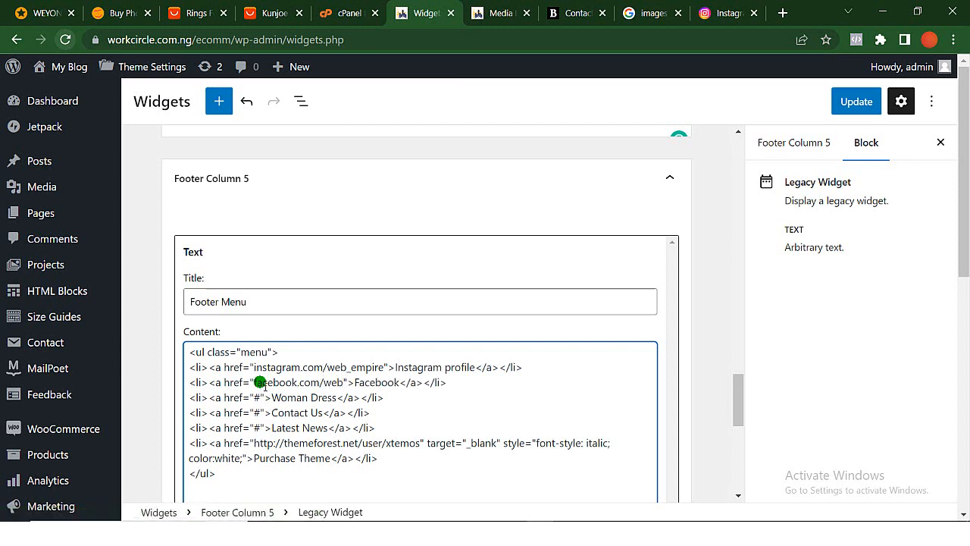
{"action": "type", "text": "empire"}
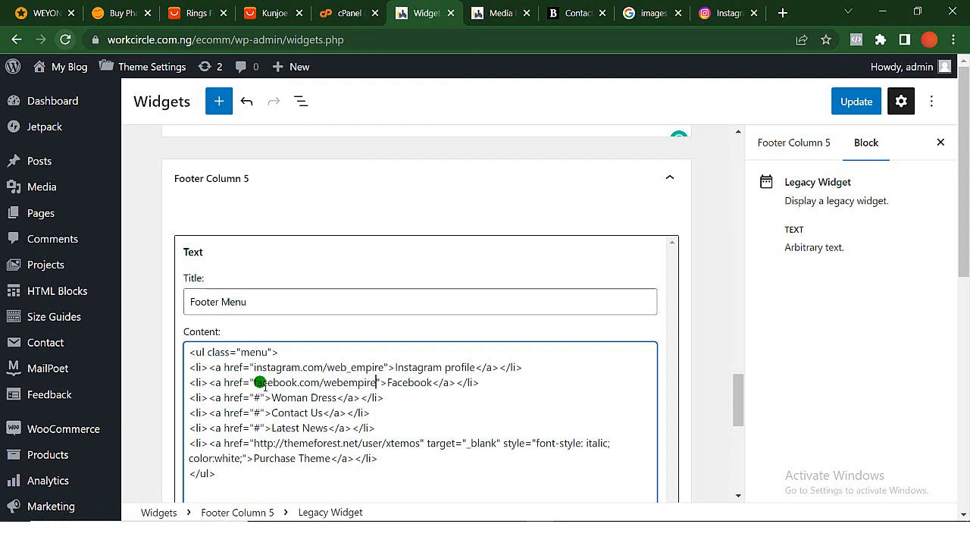
{"action": "scroll", "coordinate": [260, 383], "scroll_direction": "down", "scroll_amount": 1}
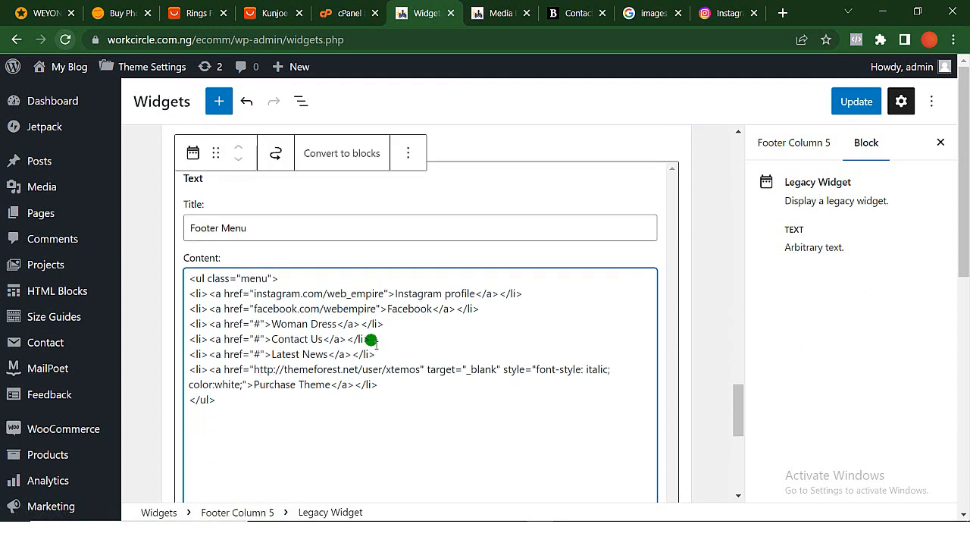
- Delete the Woman Dress, Contact Us, Latest News and Purchase Theme entries from the Footer Menu list and save the widgets
{"action": "scroll", "coordinate": [416, 359], "scroll_direction": "down", "scroll_amount": 1}
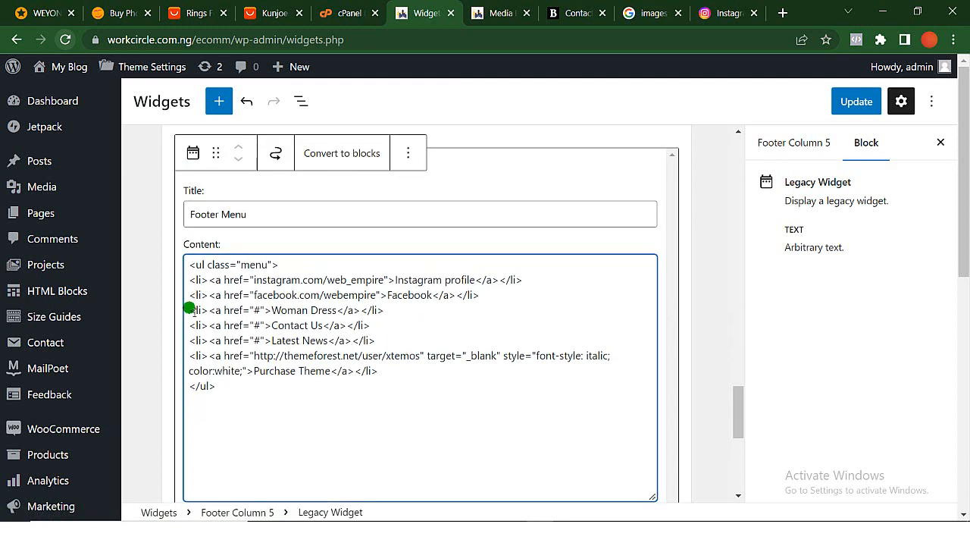
{"action": "left_click_drag", "start_coordinate": [189, 309], "coordinate": [383, 375]}
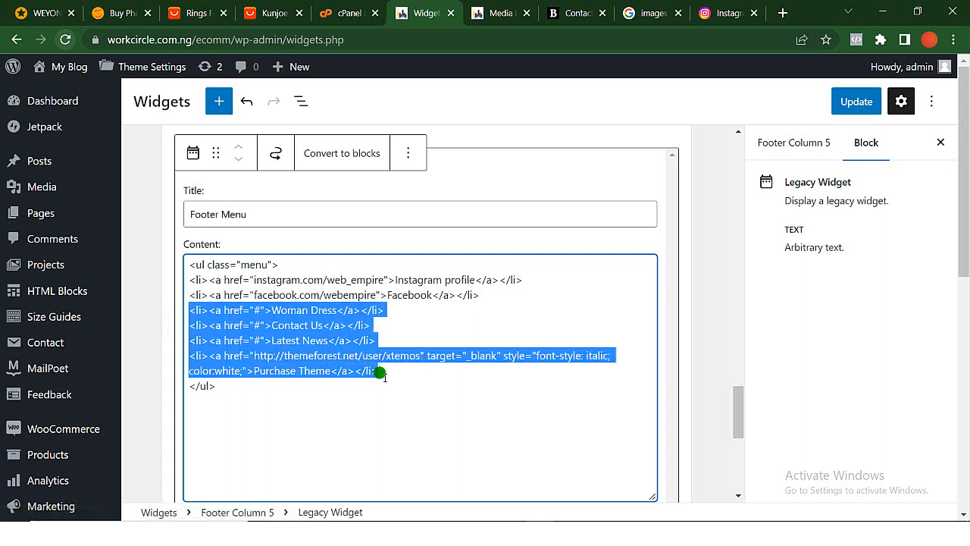
{"action": "key", "text": "BackSpace"}
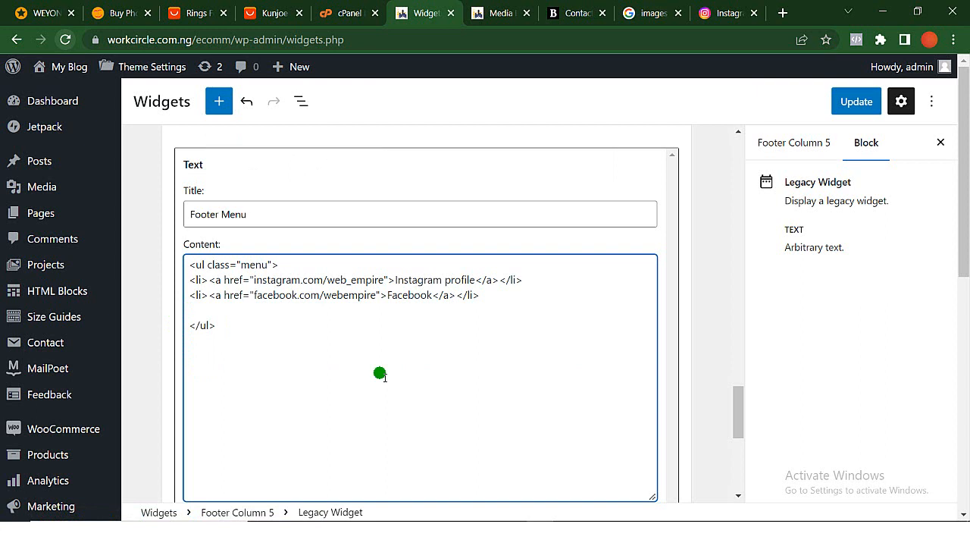
{"action": "left_click", "coordinate": [868, 102]}
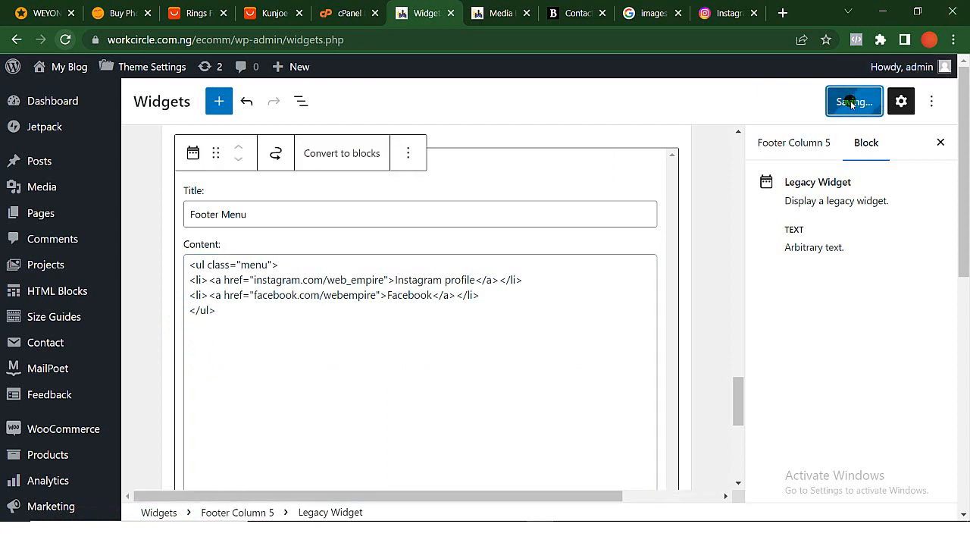
- Reload the site's Contact Us page and check its Footer Menu and social media links
{"action": "left_click", "coordinate": [567, 11]}
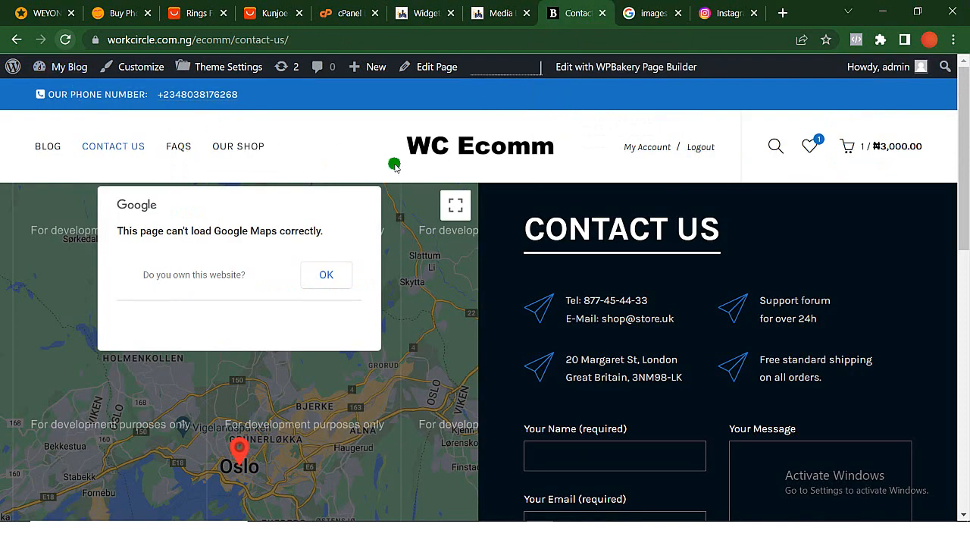
{"action": "scroll", "coordinate": [477, 156], "scroll_direction": "down", "scroll_amount": 5}
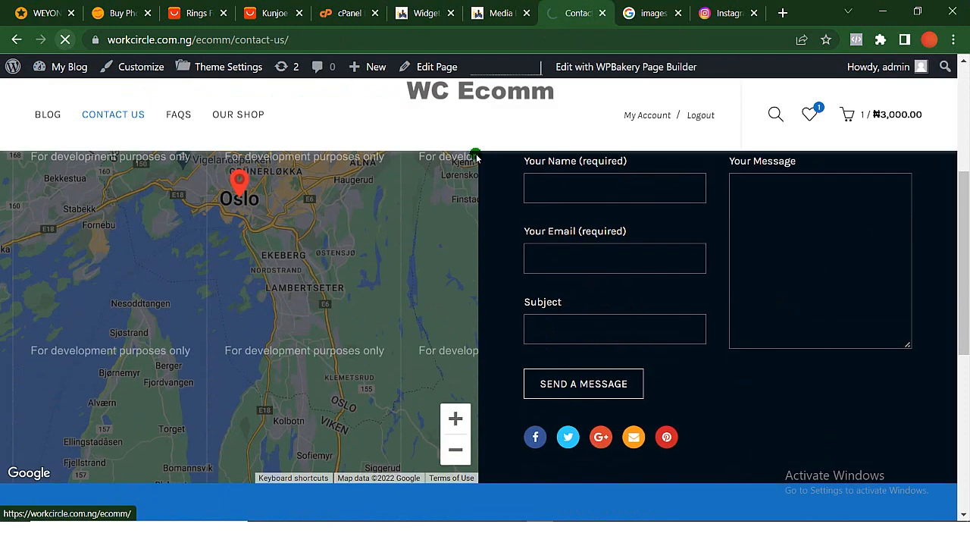
{"action": "scroll", "coordinate": [542, 399], "scroll_direction": "down", "scroll_amount": 20}
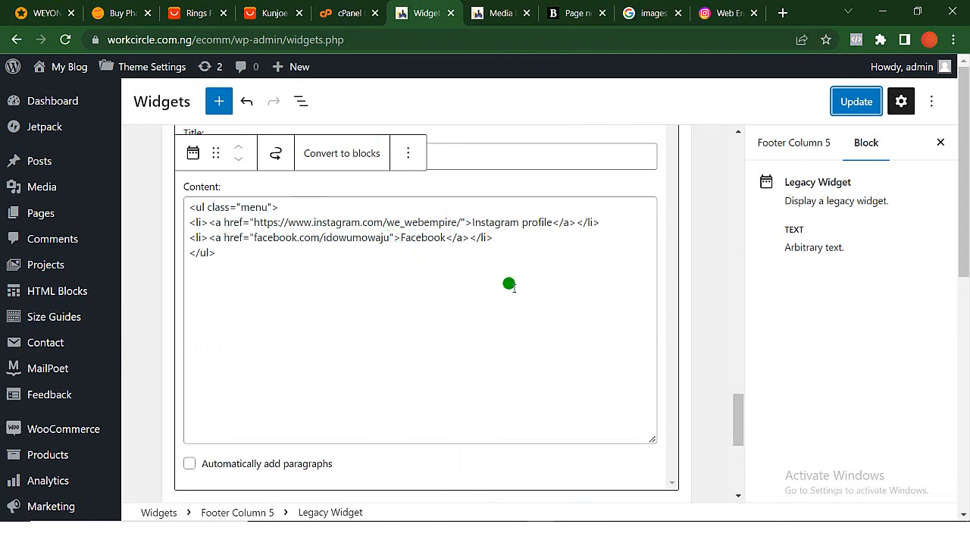
- Compare the About The Store text widget in Footer Column 6 with the site's live footer, and close the Media Library tab
{"action": "scroll", "coordinate": [509, 284], "scroll_direction": "down", "scroll_amount": 5}
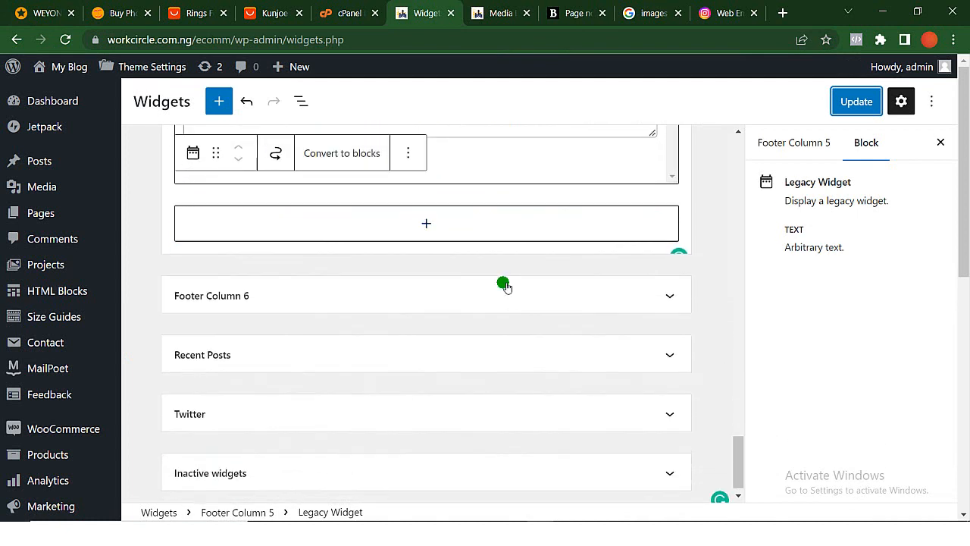
{"action": "left_click", "coordinate": [381, 288]}
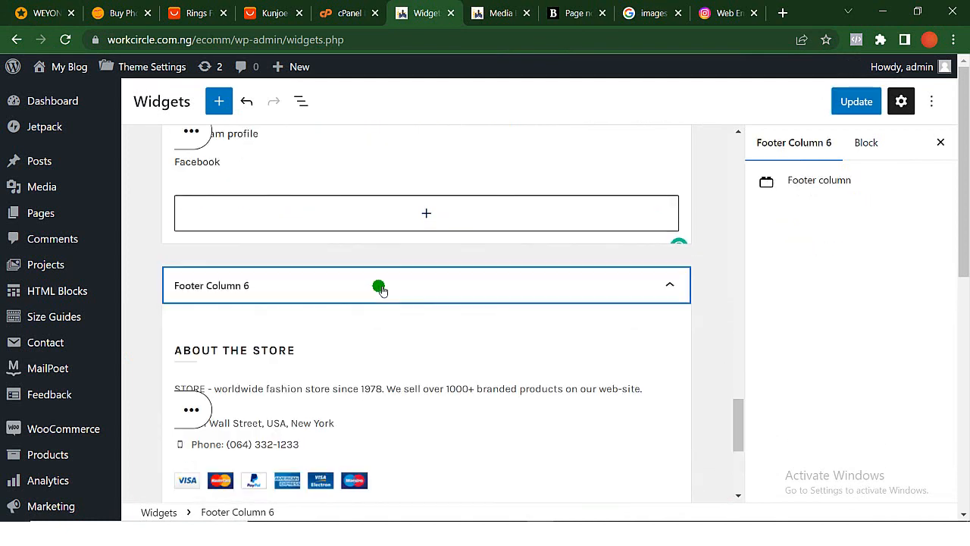
{"action": "left_click", "coordinate": [189, 416]}
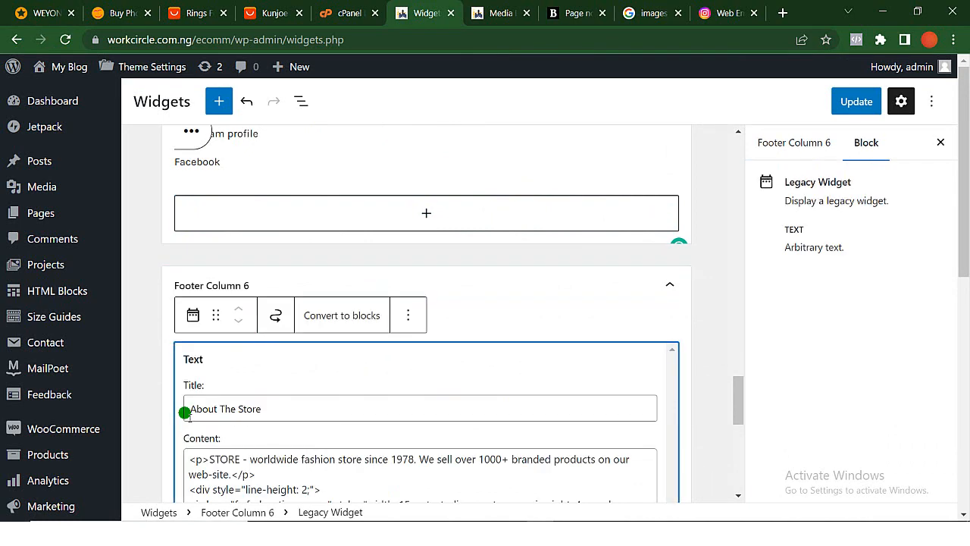
{"action": "scroll", "coordinate": [188, 413], "scroll_direction": "down", "scroll_amount": 3}
{"action": "scroll", "coordinate": [185, 413], "scroll_direction": "down", "scroll_amount": 1}
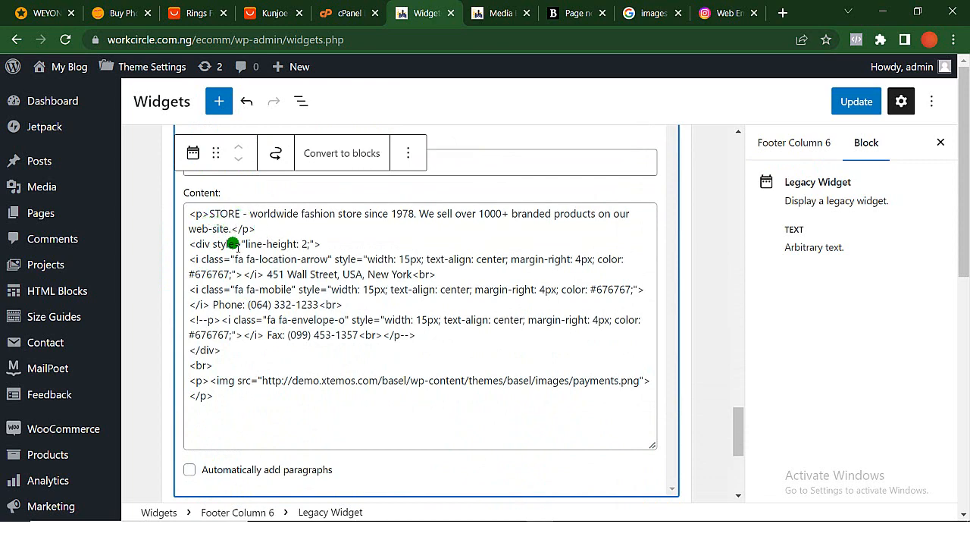
{"action": "scroll", "coordinate": [258, 227], "scroll_direction": "up", "scroll_amount": 2}
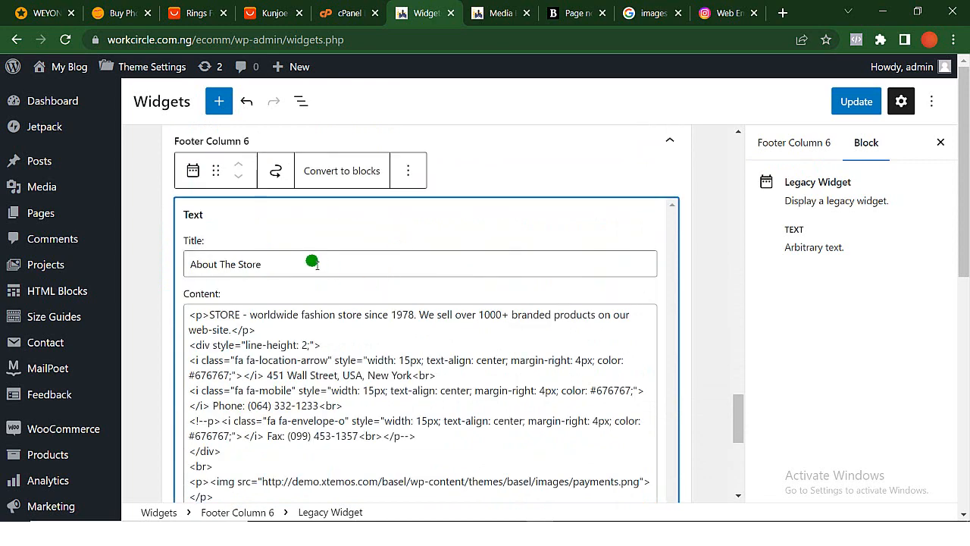
{"action": "left_click", "coordinate": [577, 13]}
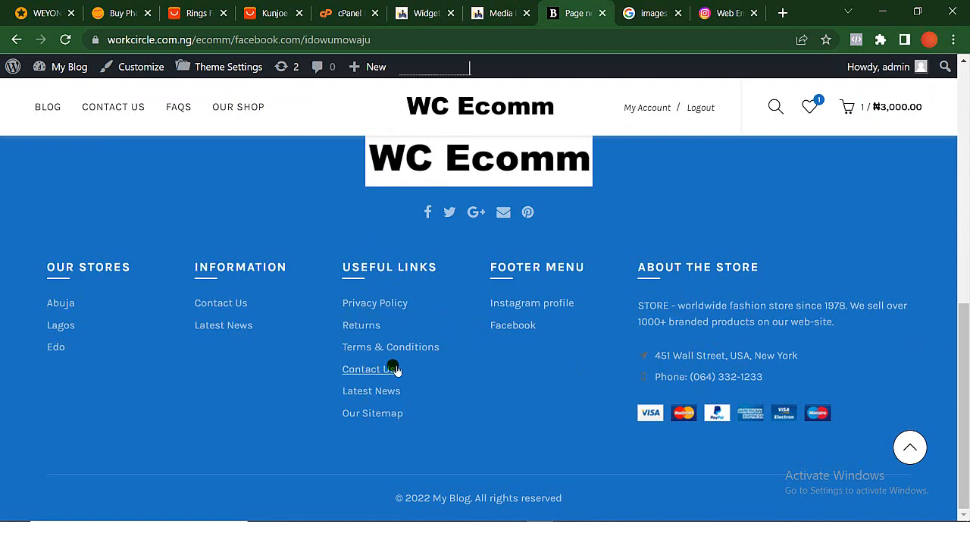
{"action": "middle_click", "coordinate": [507, 11]}
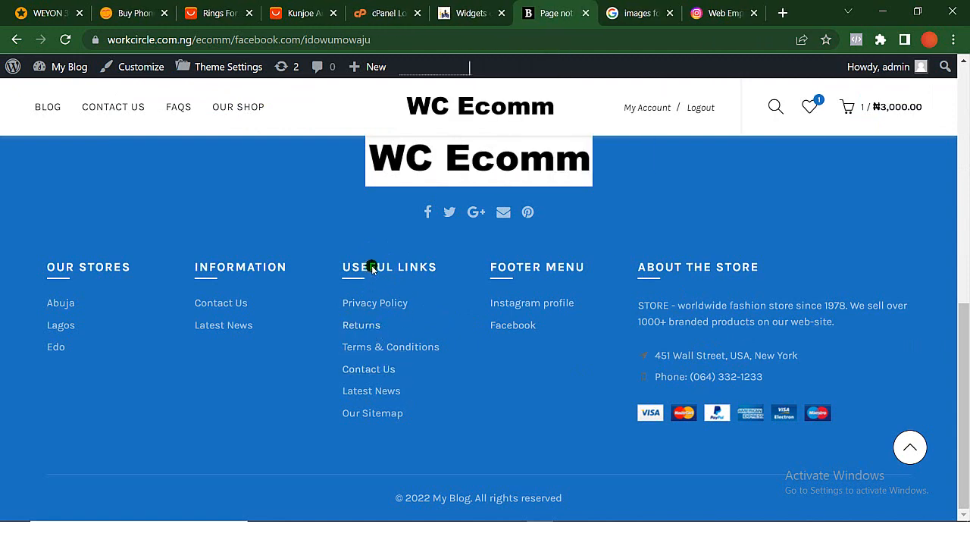
- Remove the Useful Links text widget from Footer Column 4 on the Widgets page
{"action": "left_click", "coordinate": [458, 11]}
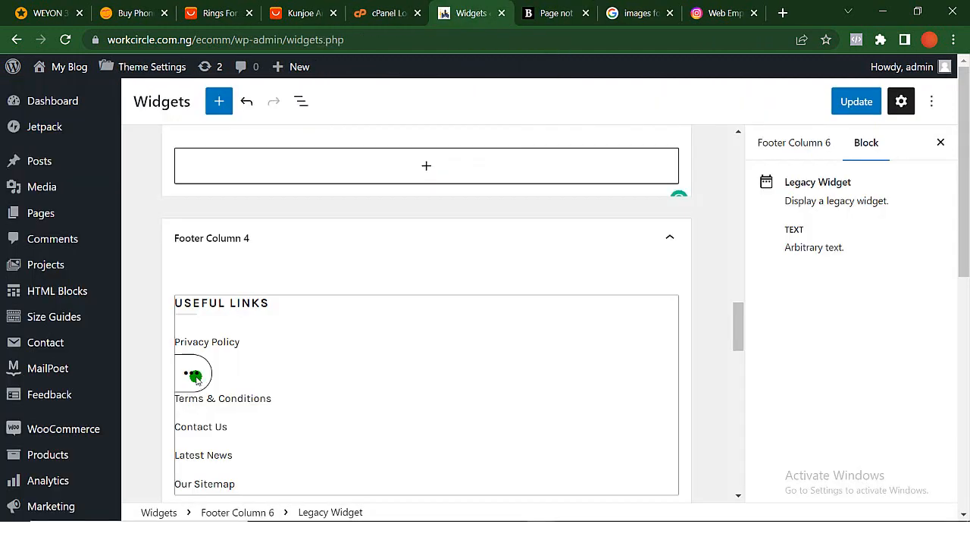
{"action": "left_click", "coordinate": [195, 377]}
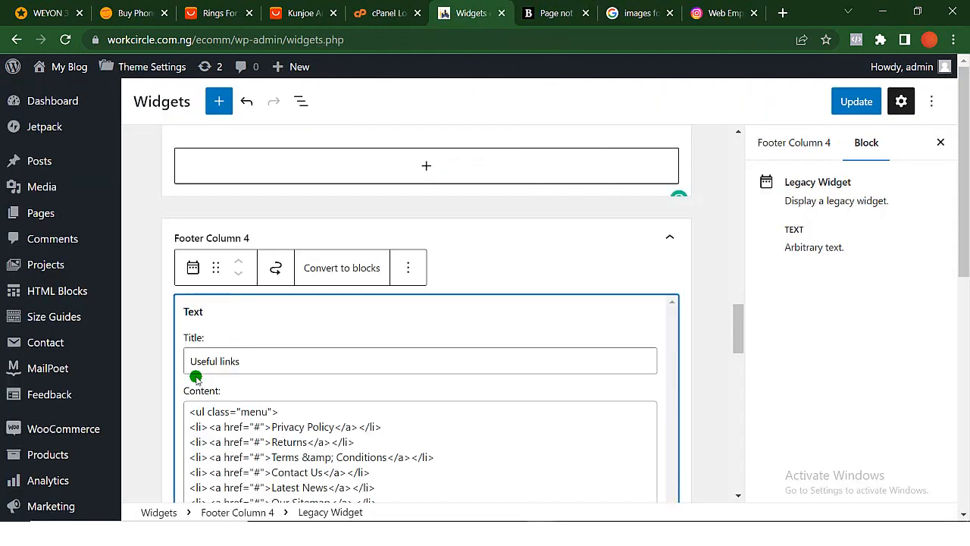
{"action": "left_click", "coordinate": [407, 273]}
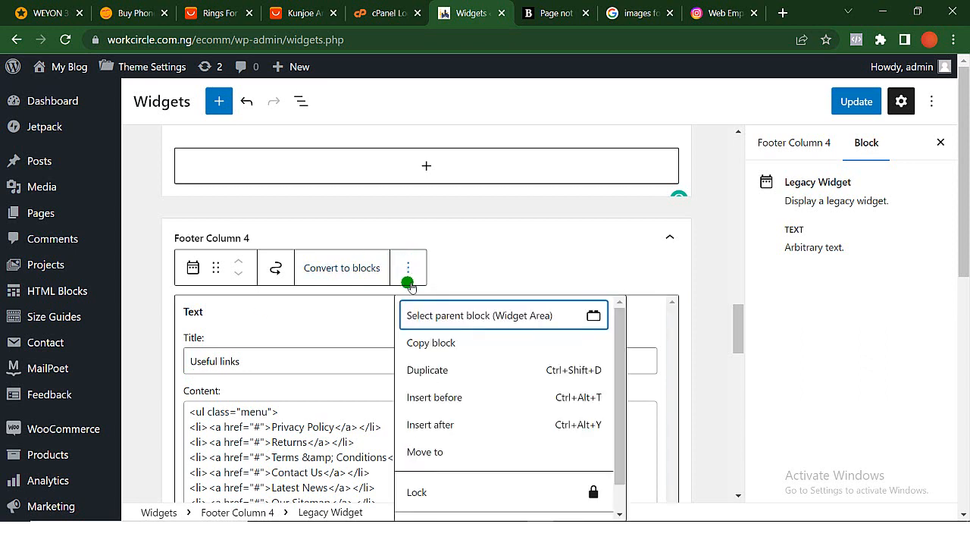
{"action": "scroll", "coordinate": [457, 472], "scroll_direction": "down", "scroll_amount": 1}
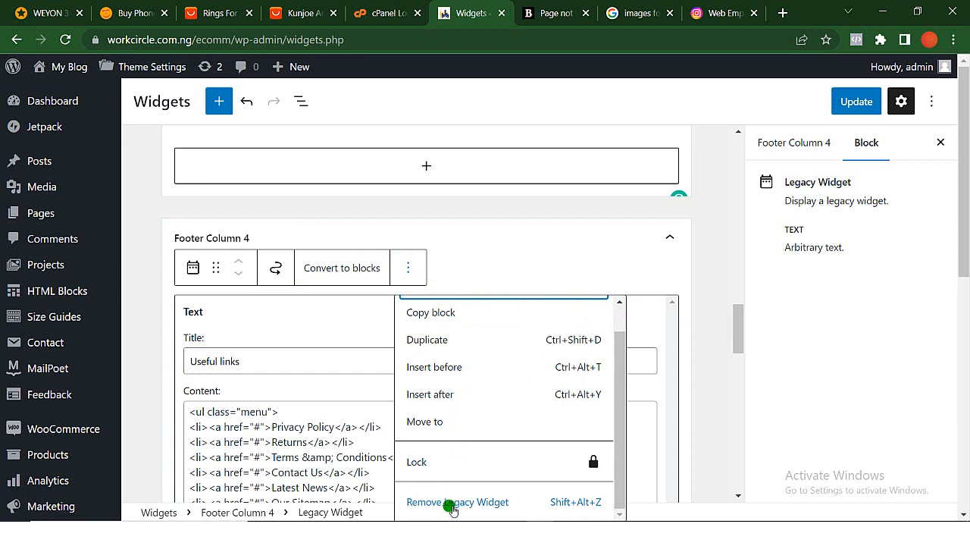
{"action": "left_click", "coordinate": [453, 503]}
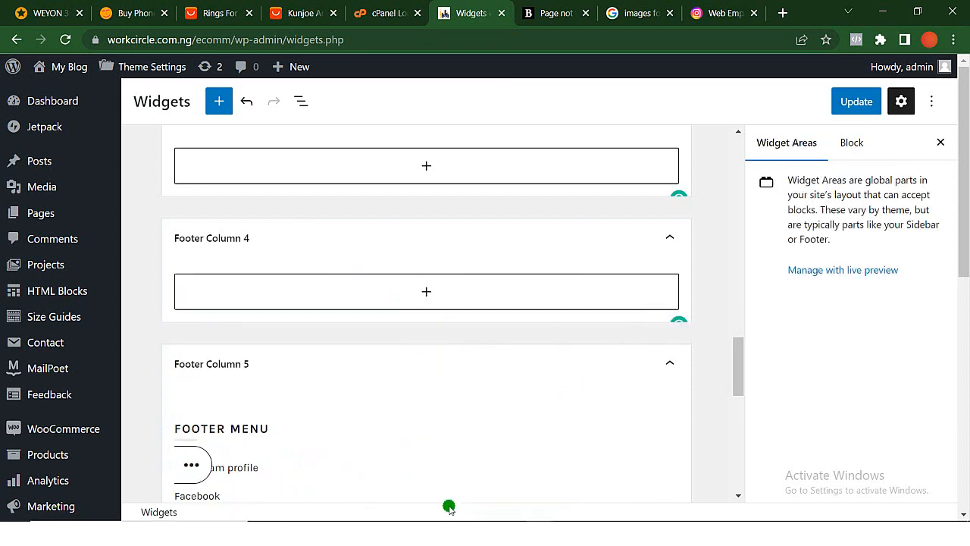
{"action": "scroll", "coordinate": [383, 299], "scroll_direction": "up", "scroll_amount": 1}
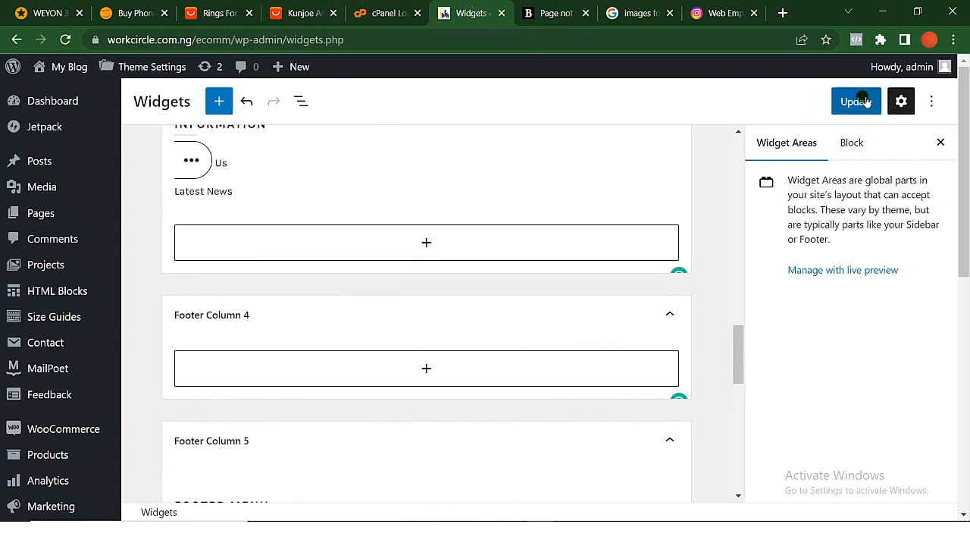
- Undo the removal of the Useful Links widget and collapse Footer Column 4
{"action": "left_click", "coordinate": [670, 314]}
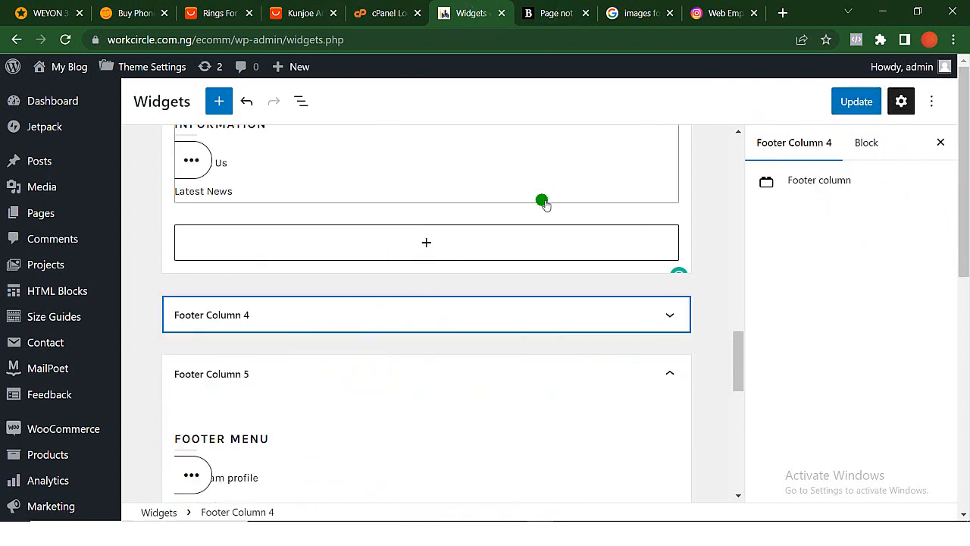
{"action": "left_click", "coordinate": [246, 101]}
{"action": "left_click", "coordinate": [670, 319]}
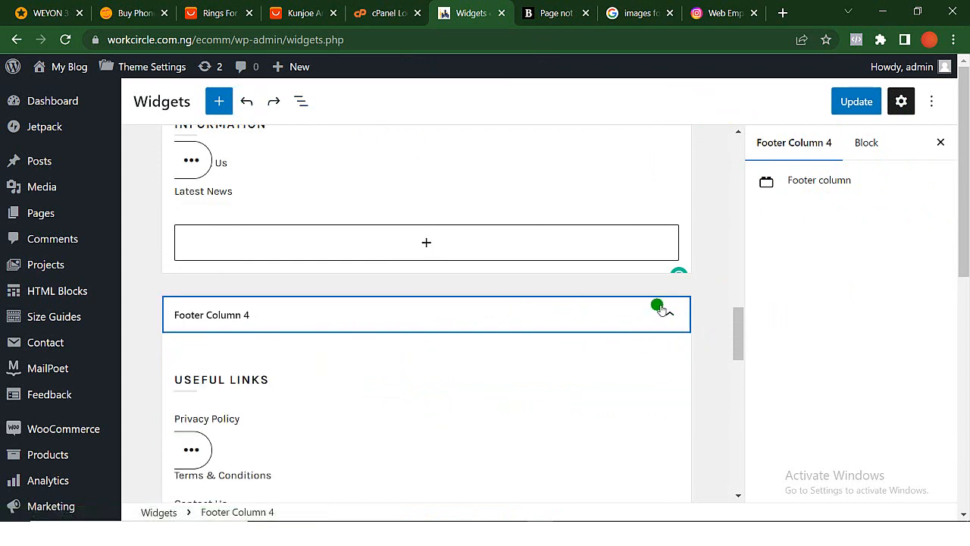
{"action": "left_click", "coordinate": [665, 312]}
{"action": "scroll", "coordinate": [372, 173], "scroll_direction": "up", "scroll_amount": 3}
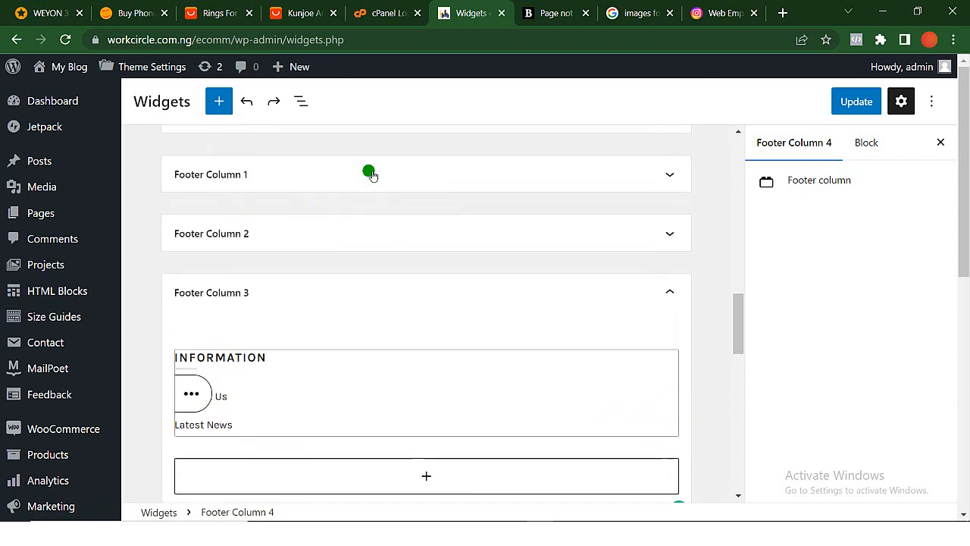
{"action": "scroll", "coordinate": [371, 174], "scroll_direction": "up", "scroll_amount": 2}
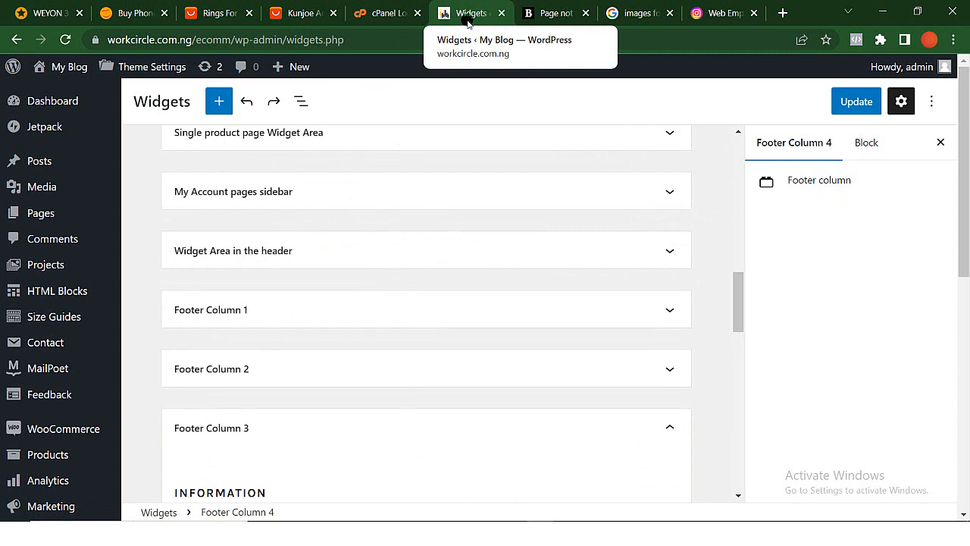
- Open the store's checkout page from the site and examine its billing details form, order summary and payment section
{"action": "left_click", "coordinate": [551, 13]}
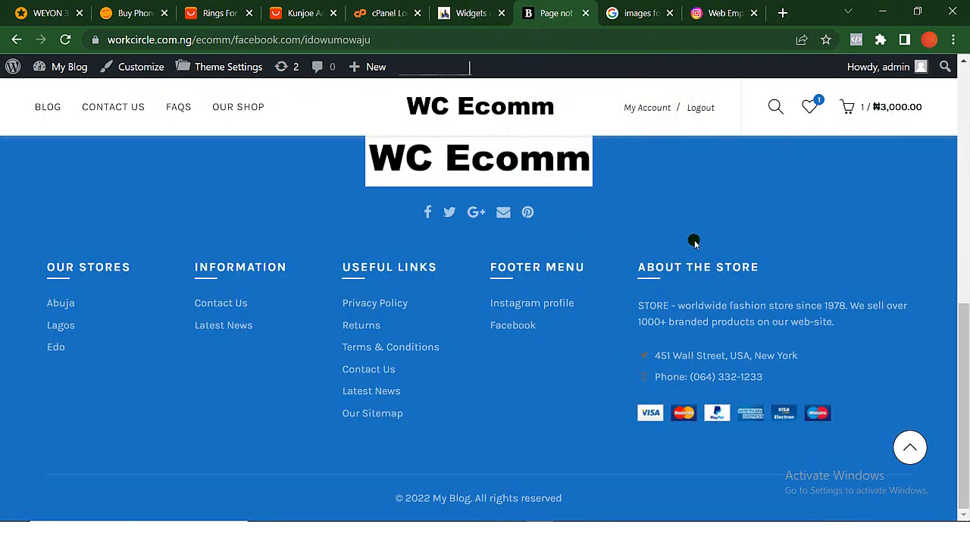
{"action": "left_click", "coordinate": [896, 107]}
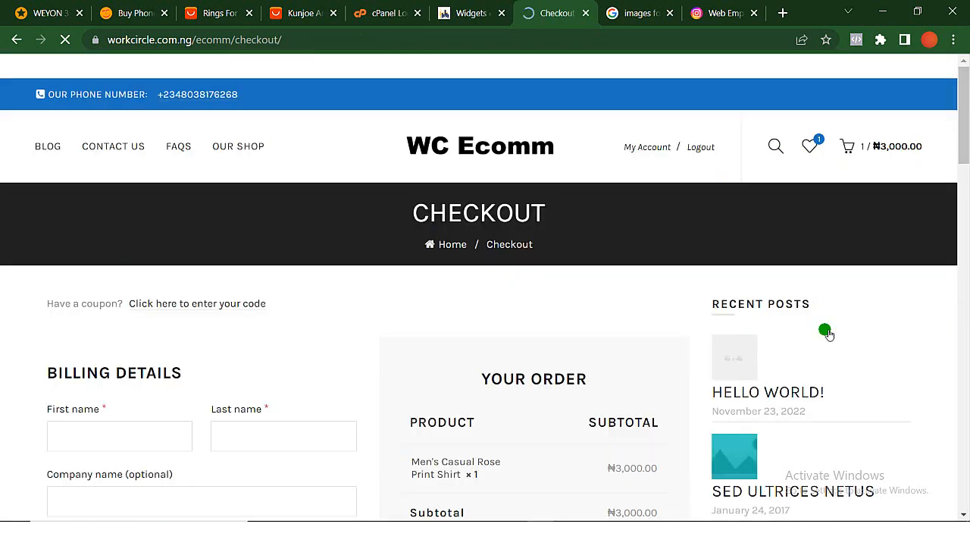
{"action": "scroll", "coordinate": [291, 374], "scroll_direction": "down", "scroll_amount": 3}
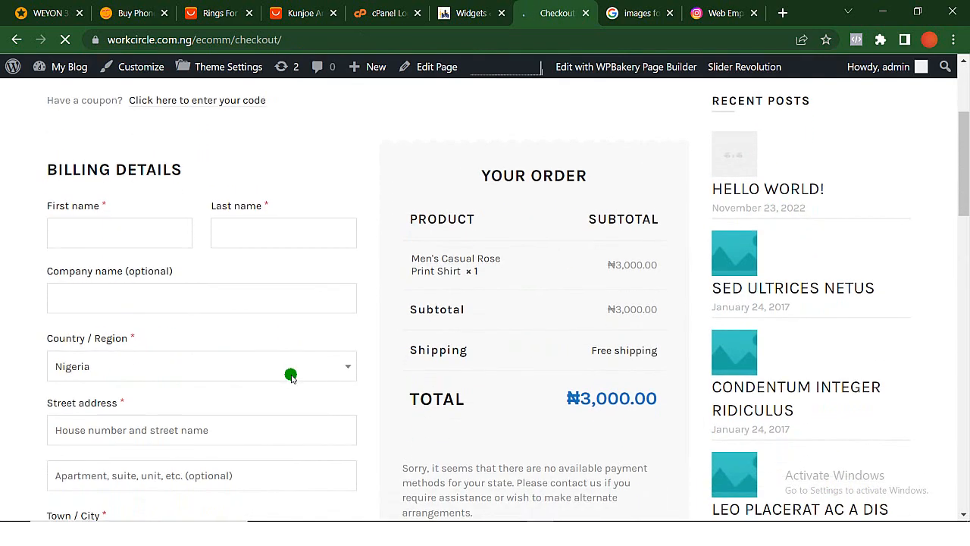
{"action": "scroll", "coordinate": [290, 374], "scroll_direction": "down", "scroll_amount": 2}
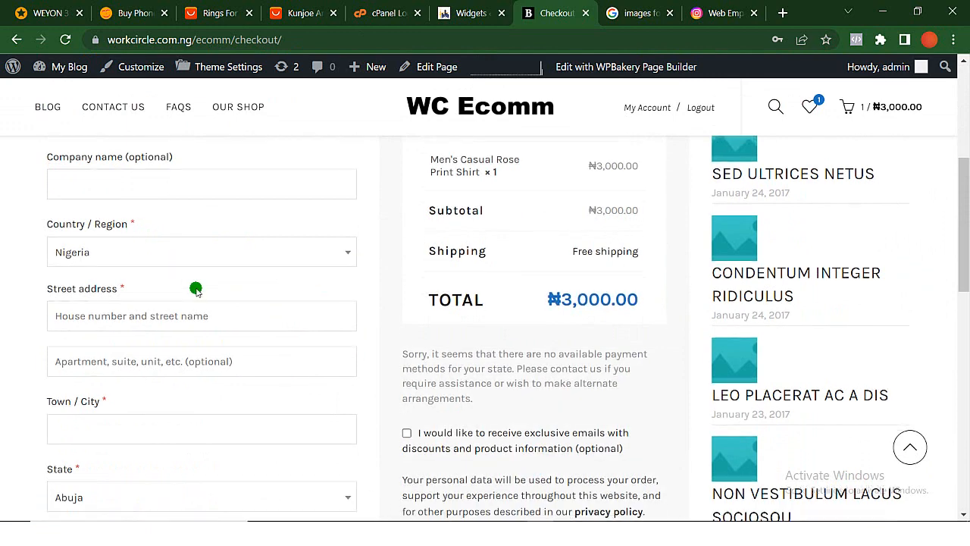
{"action": "scroll", "coordinate": [195, 289], "scroll_direction": "down", "scroll_amount": 1}
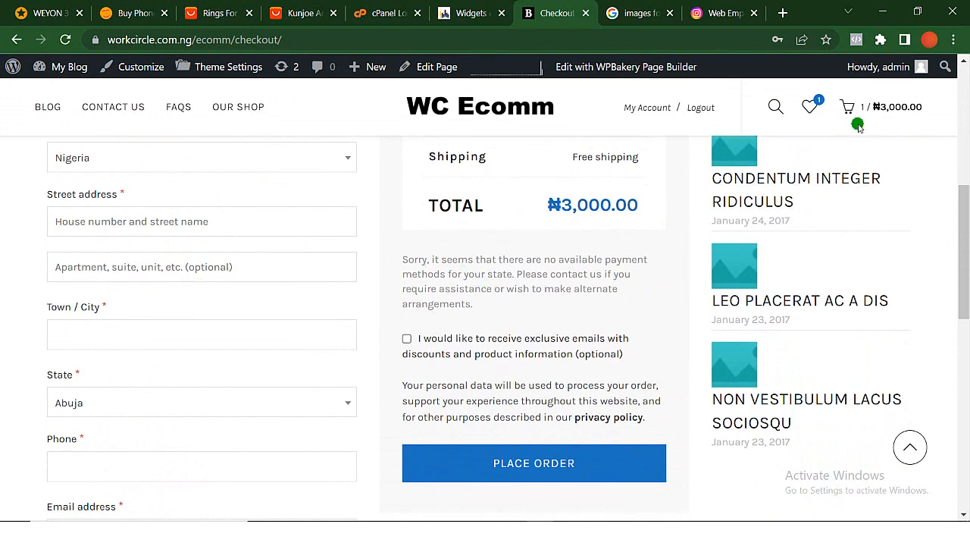
{"action": "scroll", "coordinate": [388, 215], "scroll_direction": "up", "scroll_amount": 5}
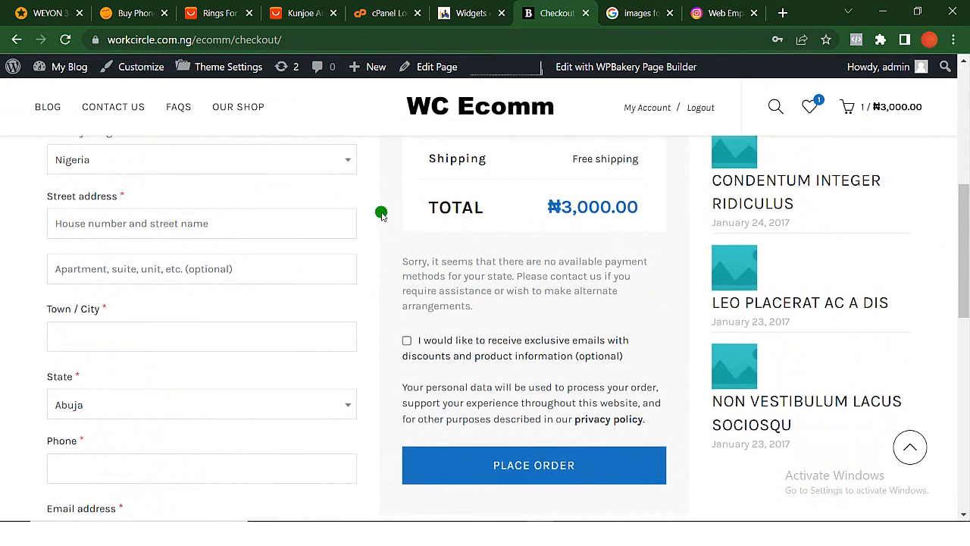
- Load paystack.com in the browser tab holding the guitar image search and open its developer overview page
{"action": "left_click", "coordinate": [642, 13]}
{"action": "left_click", "coordinate": [490, 43]}
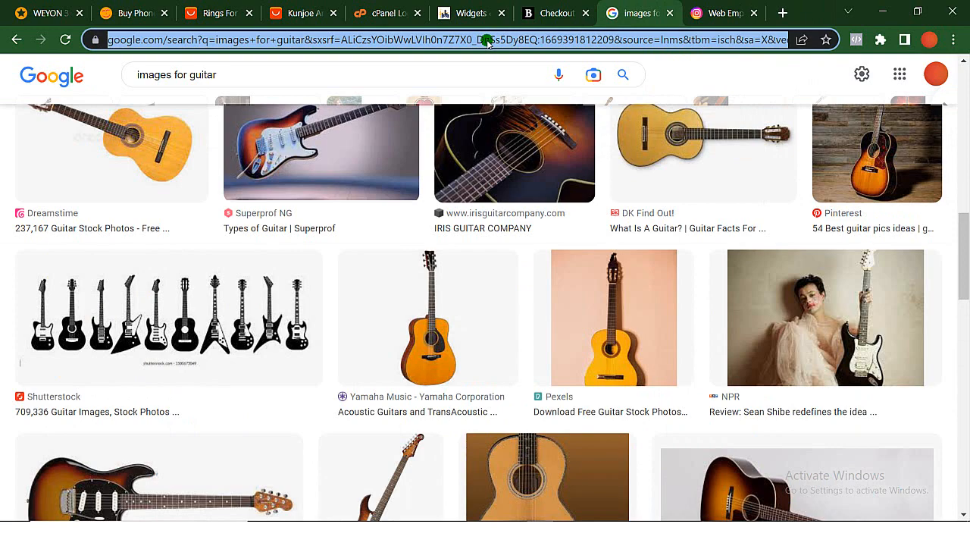
{"action": "type", "text": "paystack"}
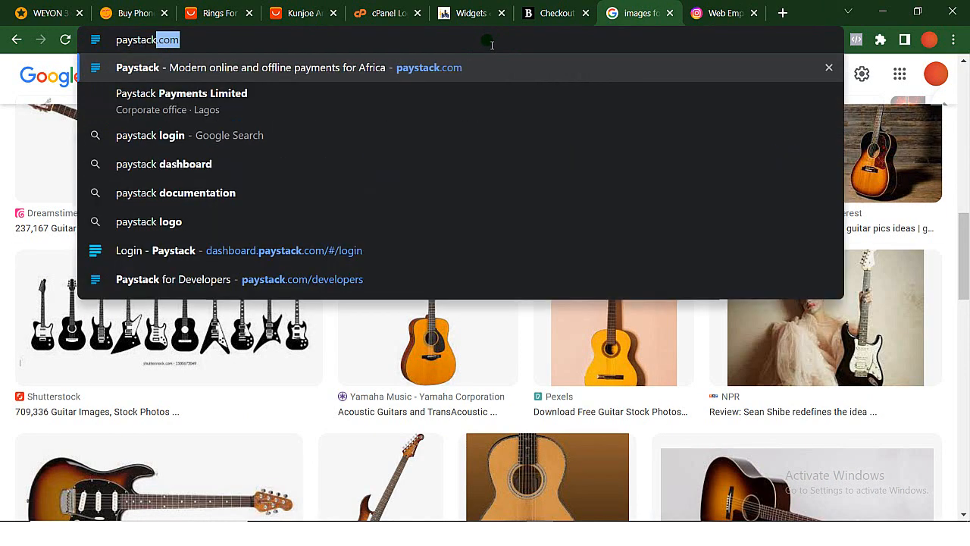
{"action": "key", "text": "Return"}
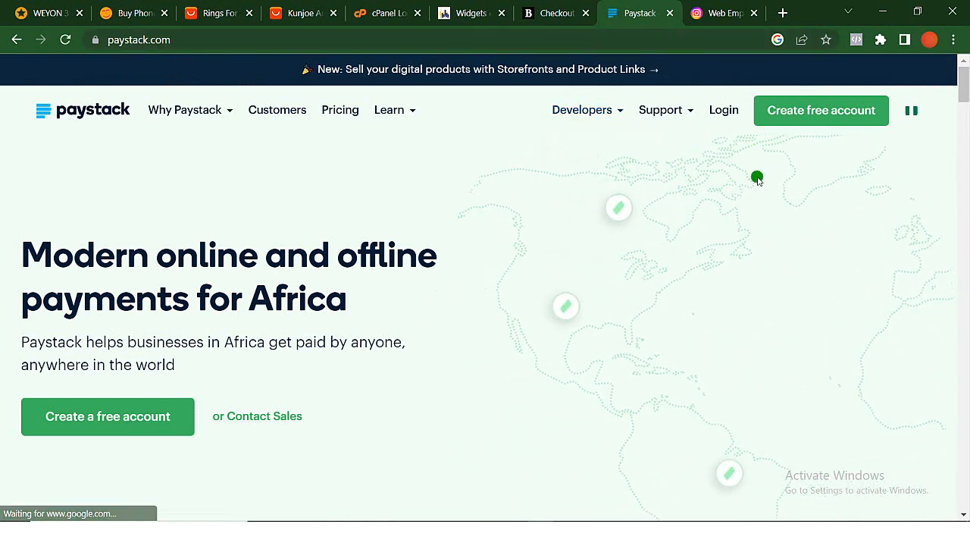
{"action": "mouse_move", "coordinate": [574, 130]}
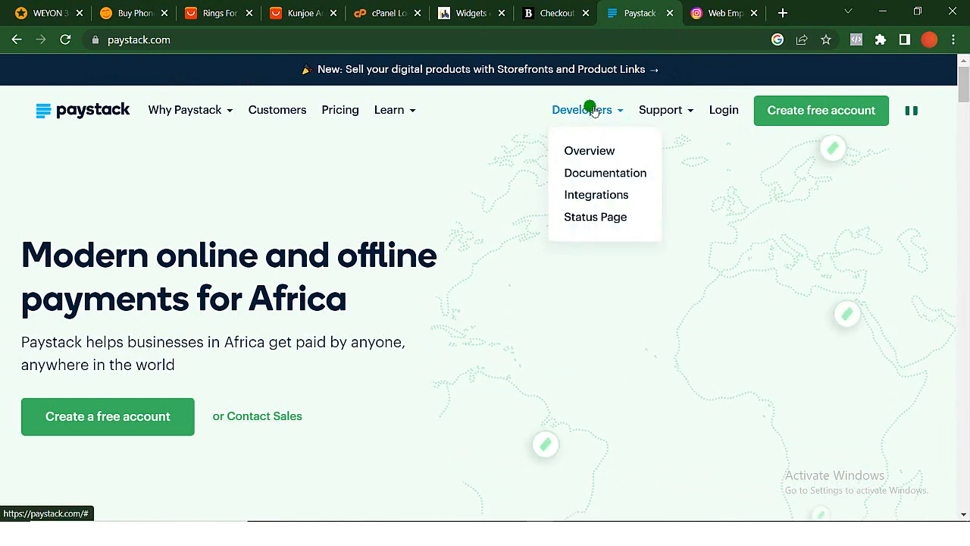
{"action": "left_click", "coordinate": [603, 154]}
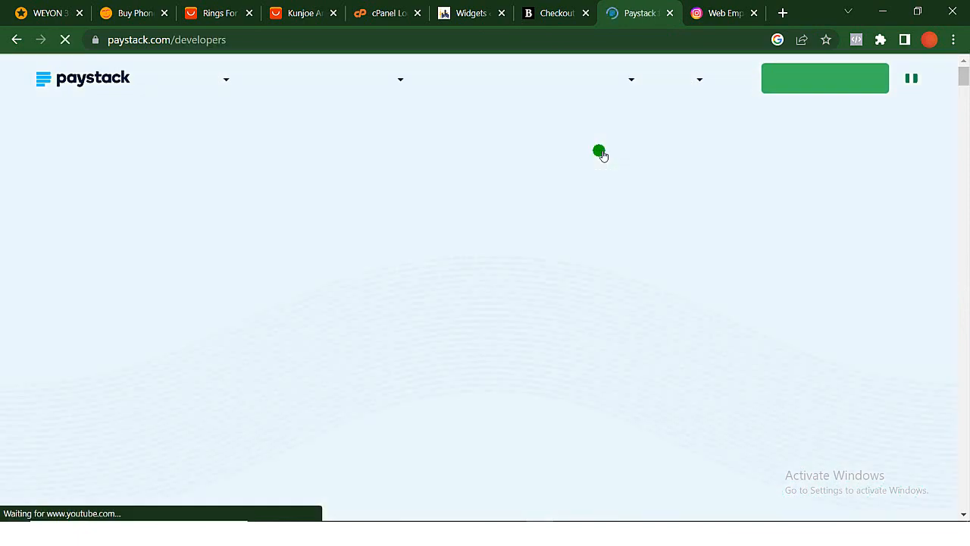
- Find the supported shopping platforms on Paystack's developer page and open the WordPress plugins documentation
{"action": "scroll", "coordinate": [280, 338], "scroll_direction": "down", "scroll_amount": 15}
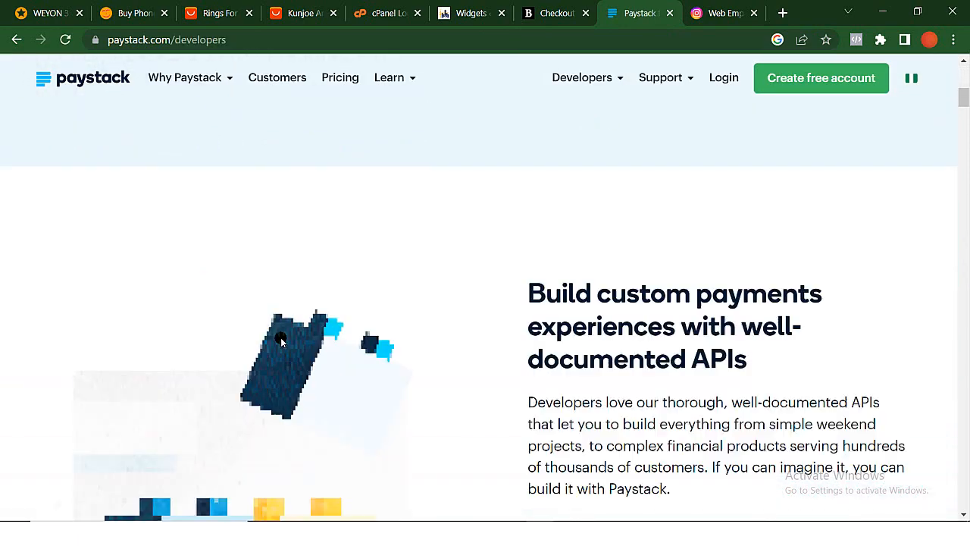
{"action": "scroll", "coordinate": [280, 339], "scroll_direction": "down", "scroll_amount": 15}
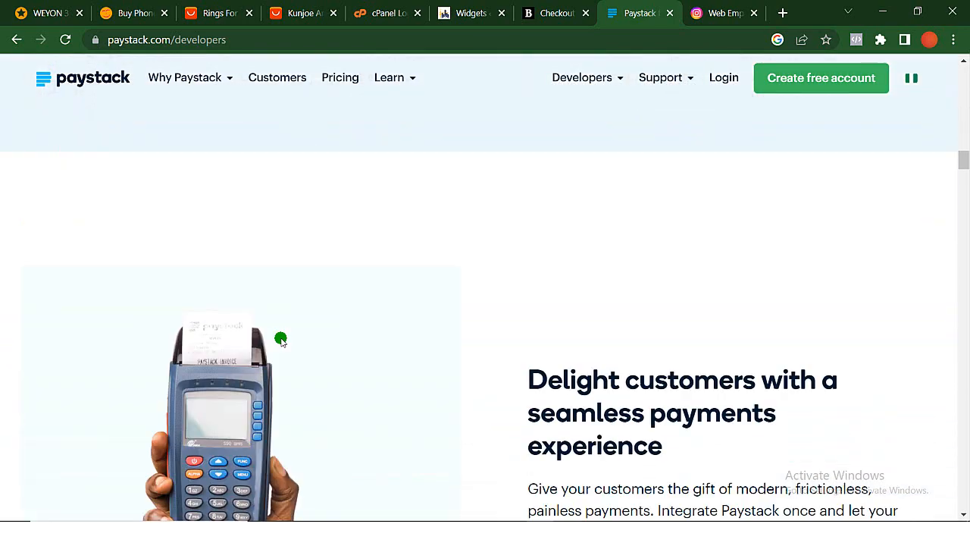
{"action": "scroll", "coordinate": [280, 339], "scroll_direction": "up", "scroll_amount": 4}
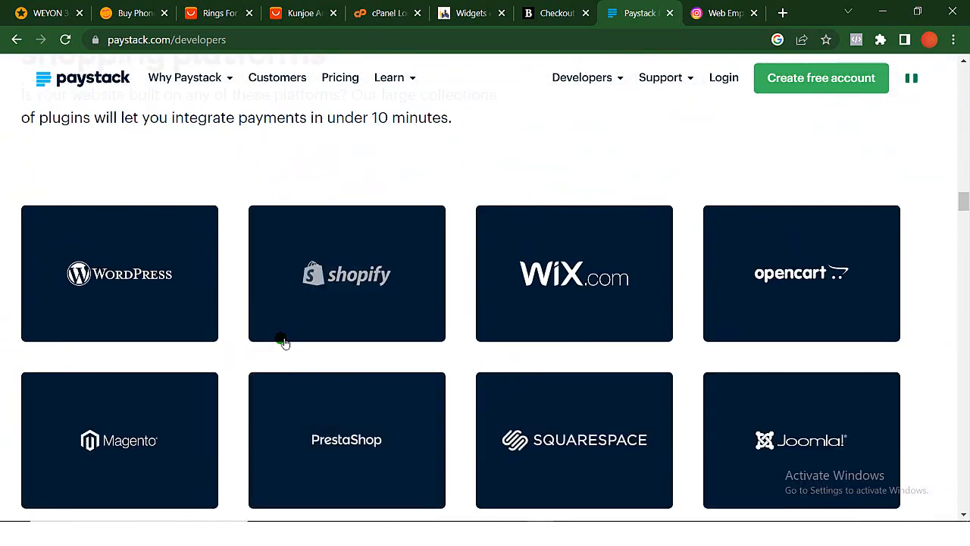
{"action": "scroll", "coordinate": [110, 176], "scroll_direction": "up", "scroll_amount": 1}
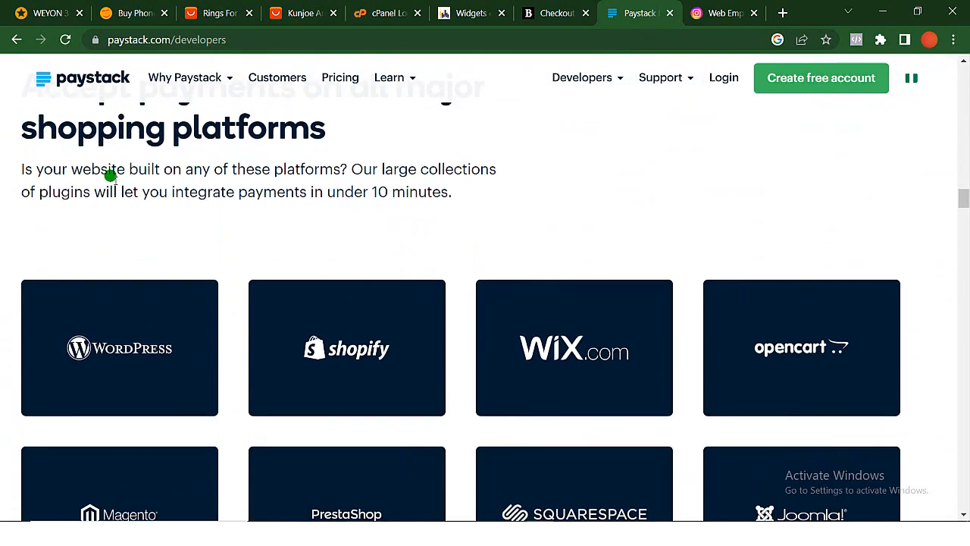
{"action": "scroll", "coordinate": [108, 173], "scroll_direction": "down", "scroll_amount": 2}
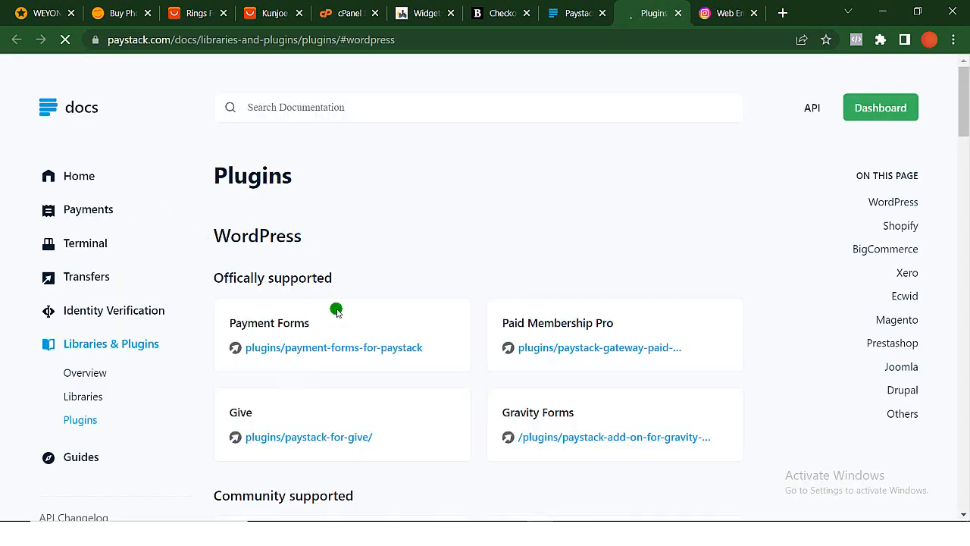
- Open the community-supported Paystack WooCommerce plugin from the WordPress plugins list and download its zip file
{"action": "scroll", "coordinate": [329, 328], "scroll_direction": "down", "scroll_amount": 4}
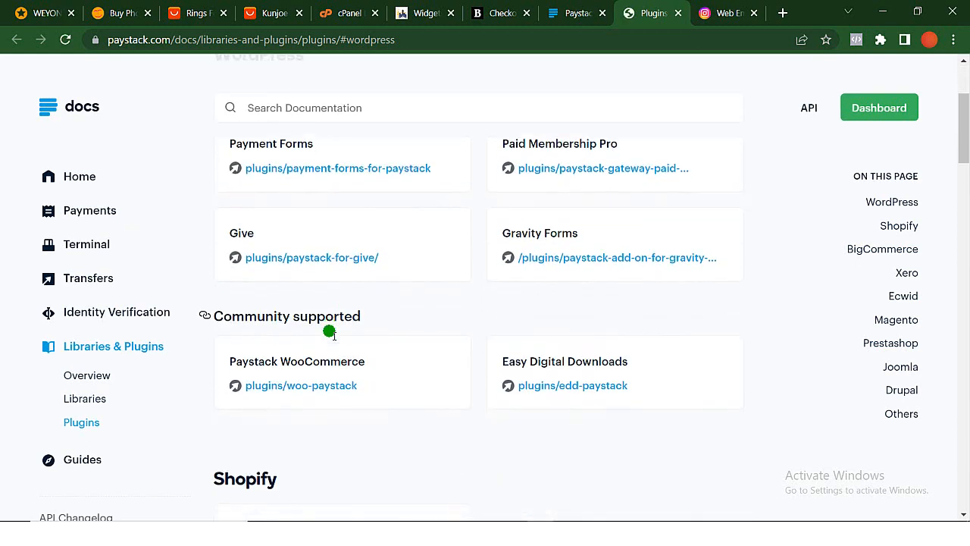
{"action": "scroll", "coordinate": [329, 331], "scroll_direction": "up", "scroll_amount": 3}
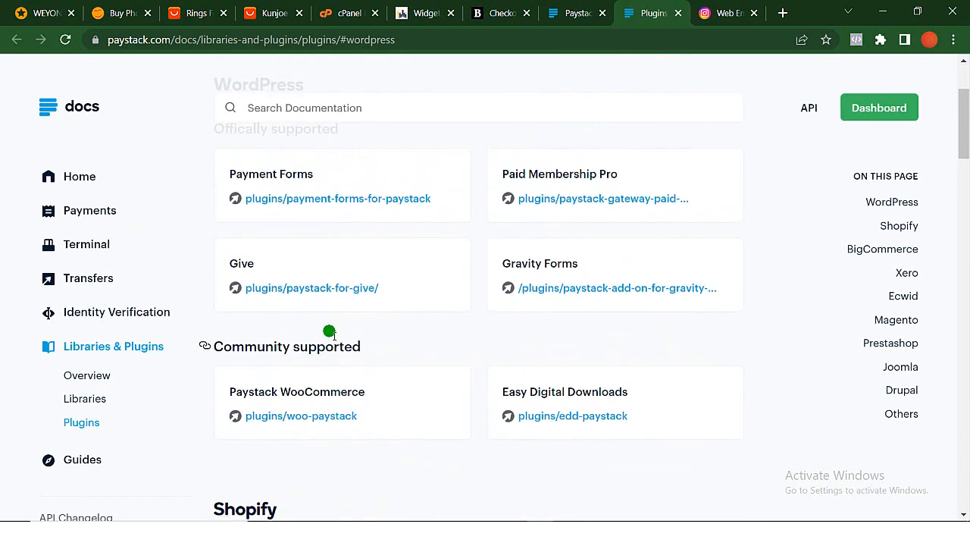
{"action": "scroll", "coordinate": [306, 338], "scroll_direction": "up", "scroll_amount": 1}
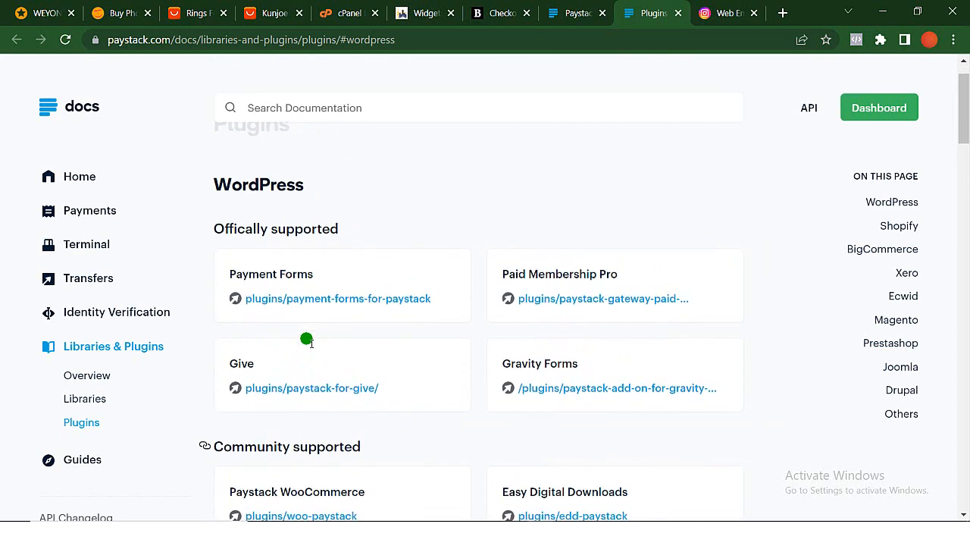
{"action": "scroll", "coordinate": [306, 338], "scroll_direction": "down", "scroll_amount": 1}
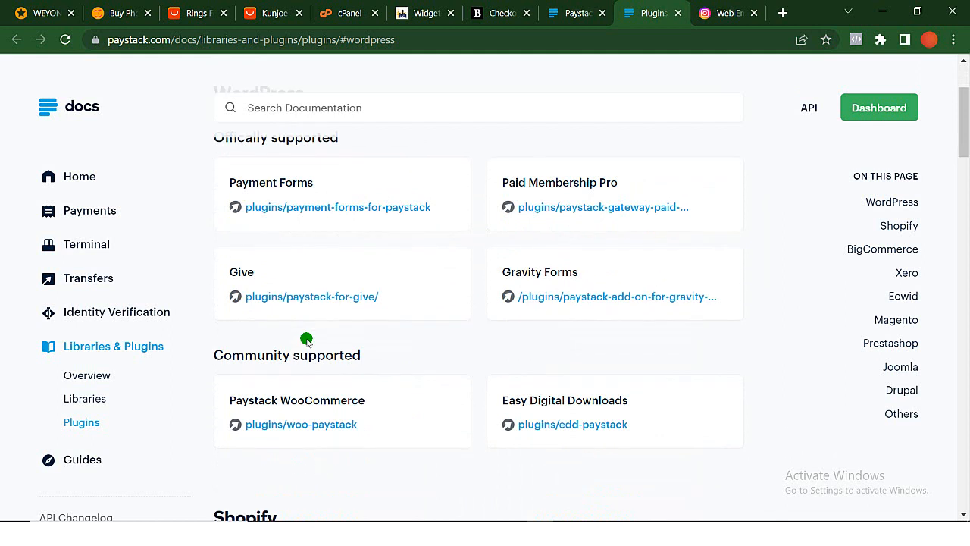
{"action": "left_click", "coordinate": [279, 423]}
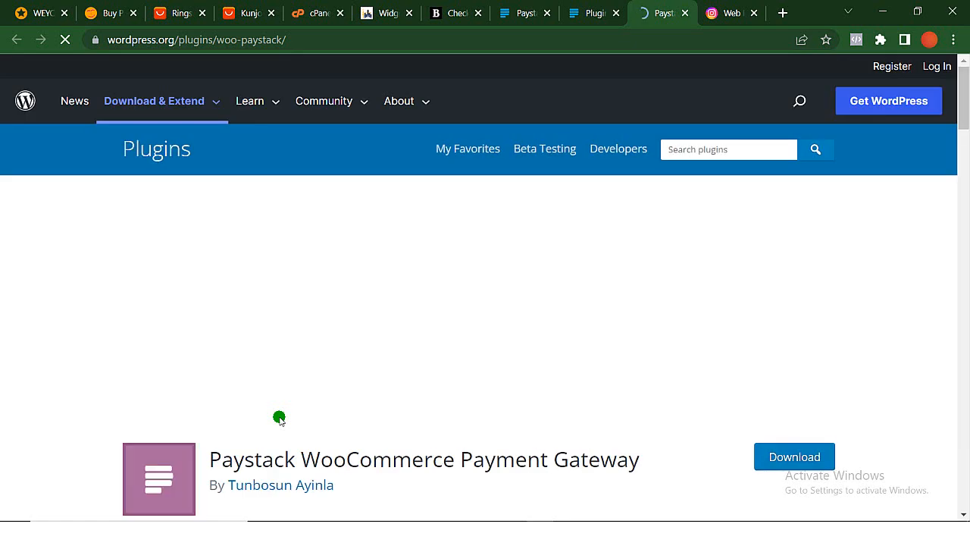
{"action": "left_click", "coordinate": [809, 457]}
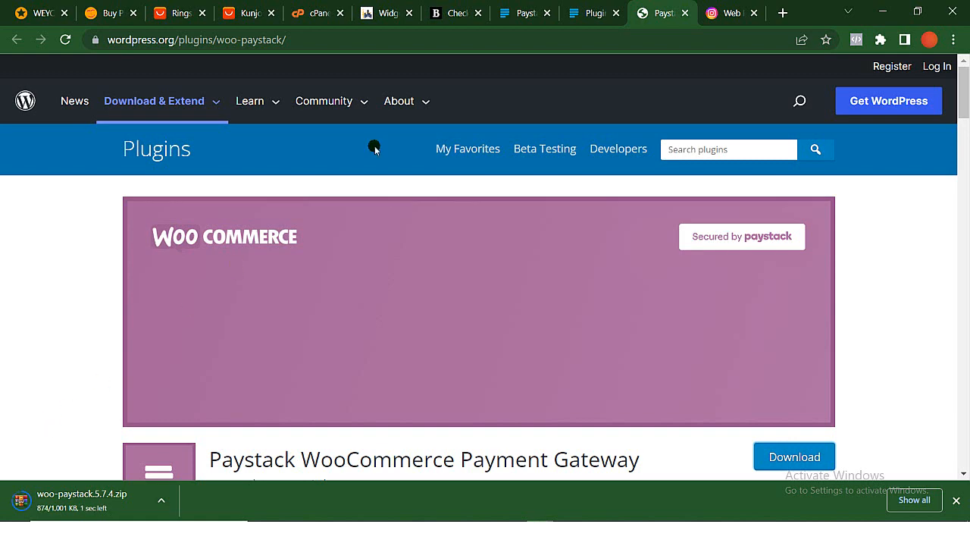
- Return to the site's WordPress admin and open the Add Plugins page, leaving the Widgets page without saving
{"action": "left_click", "coordinate": [384, 13]}
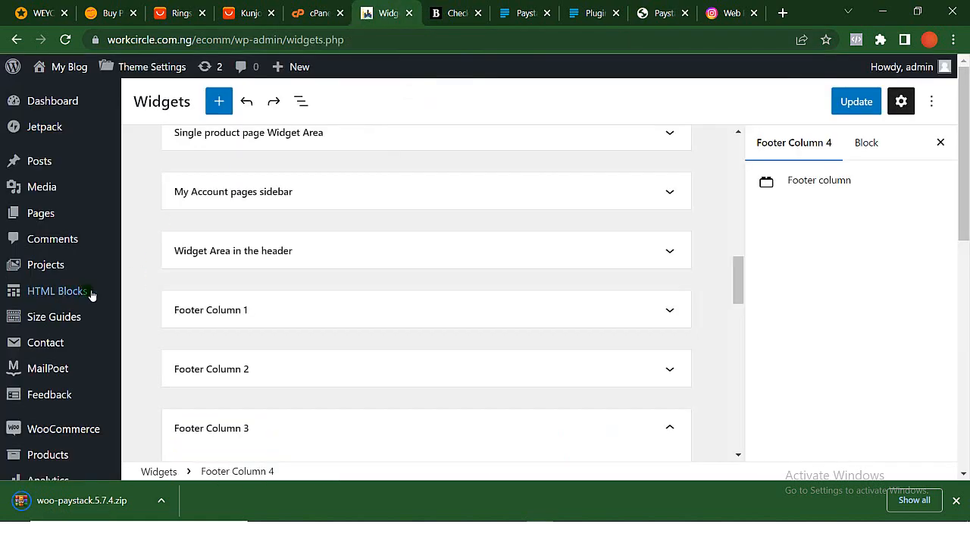
{"action": "mouse_move", "coordinate": [56, 302]}
{"action": "scroll", "coordinate": [55, 302], "scroll_direction": "down", "scroll_amount": 5}
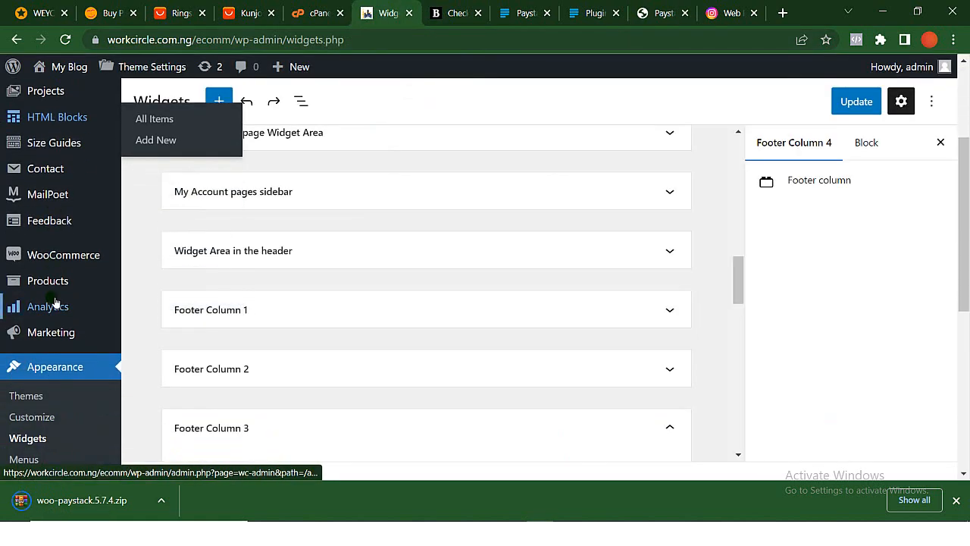
{"action": "mouse_move", "coordinate": [67, 389]}
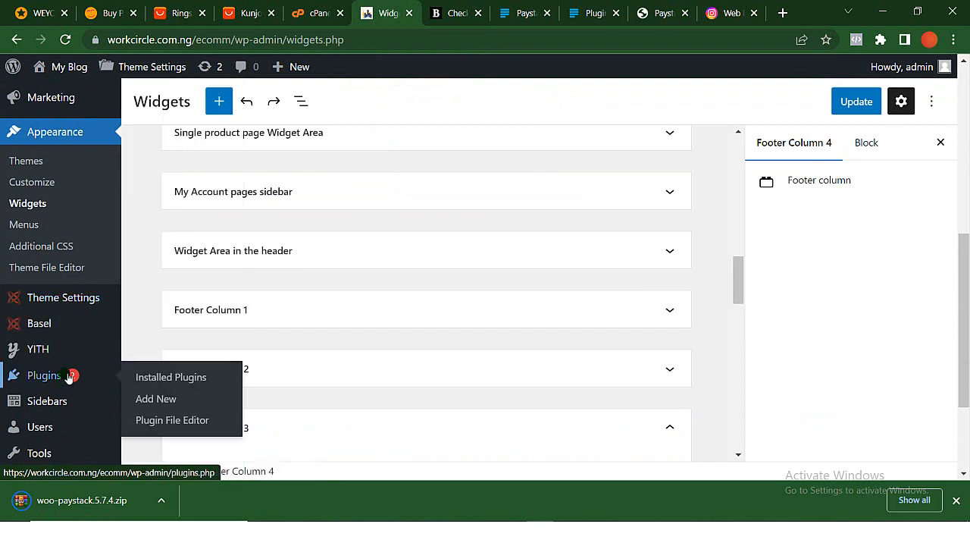
{"action": "left_click", "coordinate": [174, 401]}
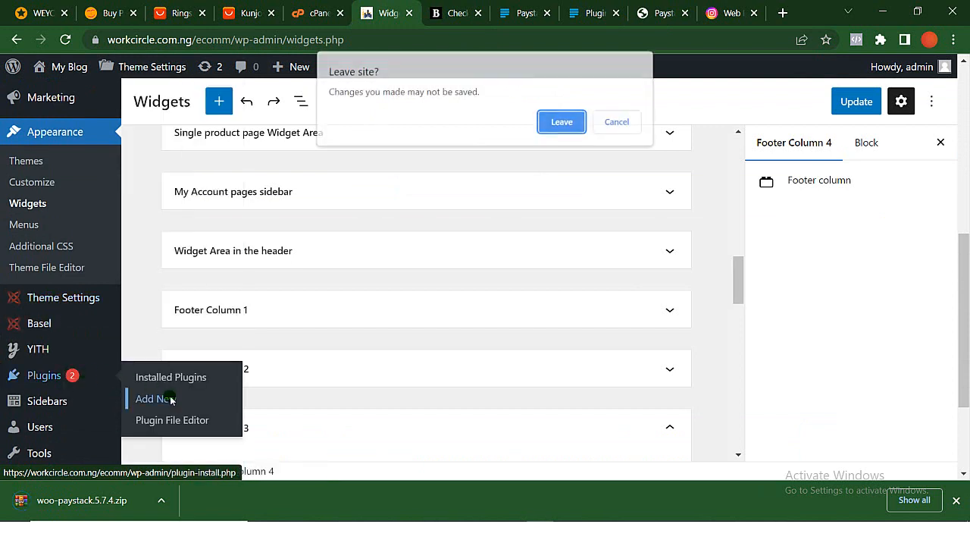
{"action": "left_click", "coordinate": [569, 125]}
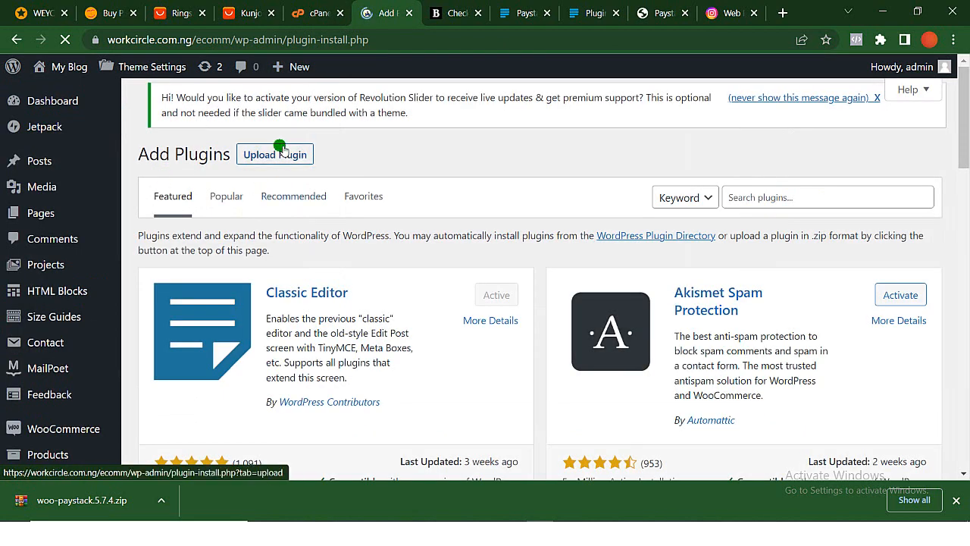
- Upload woo-paystack.5.7.4.zip from the Downloads folder, install it as a plugin, and dismiss the browser's download bar
{"action": "left_click", "coordinate": [279, 154]}
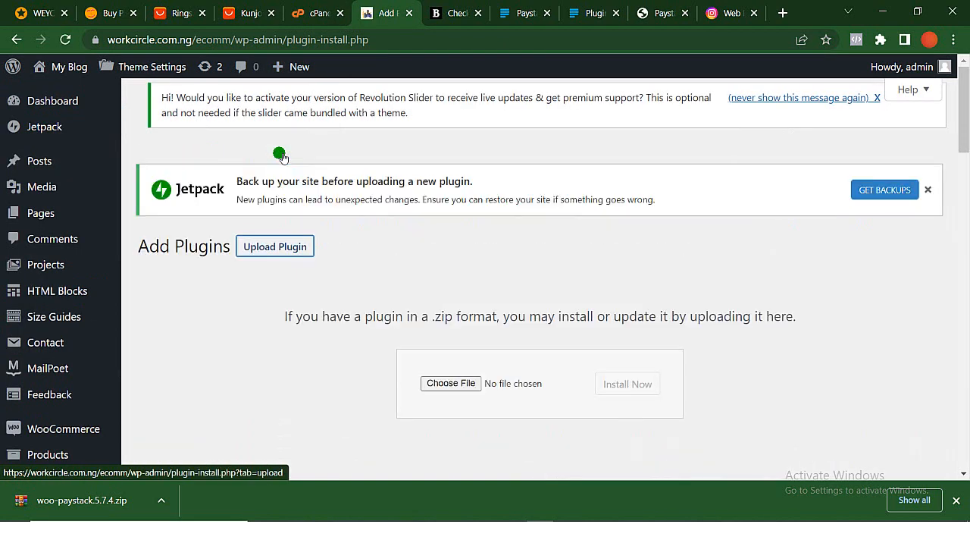
{"action": "left_click", "coordinate": [466, 389]}
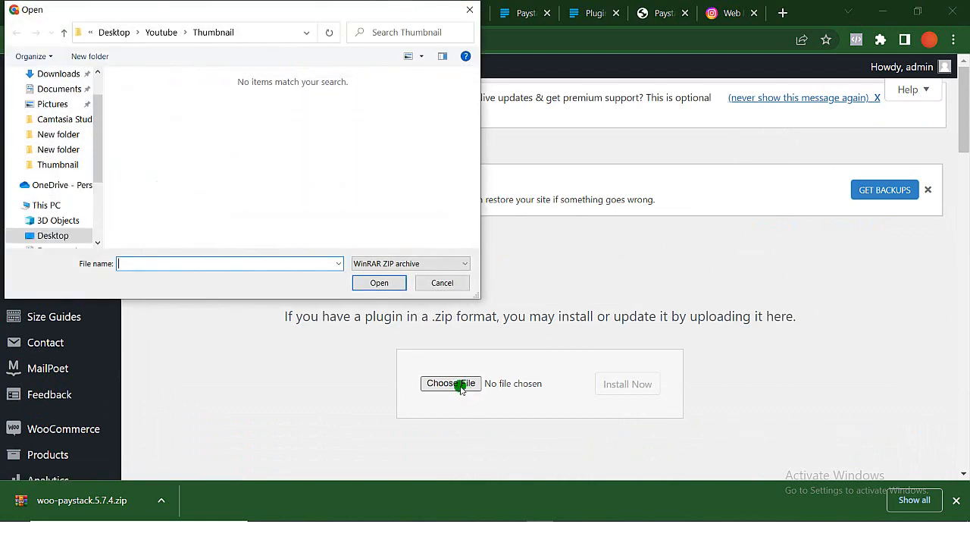
{"action": "left_click", "coordinate": [58, 74]}
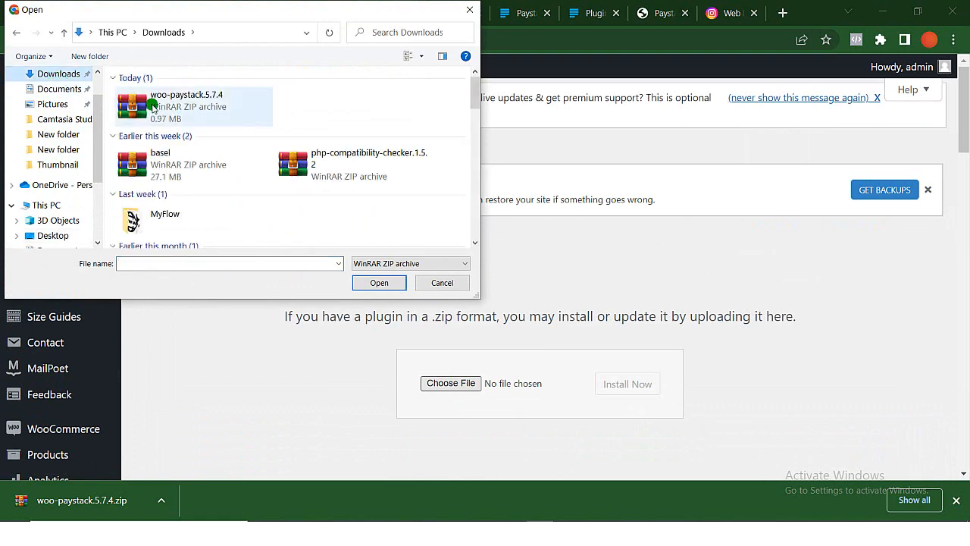
{"action": "double_click", "coordinate": [152, 106]}
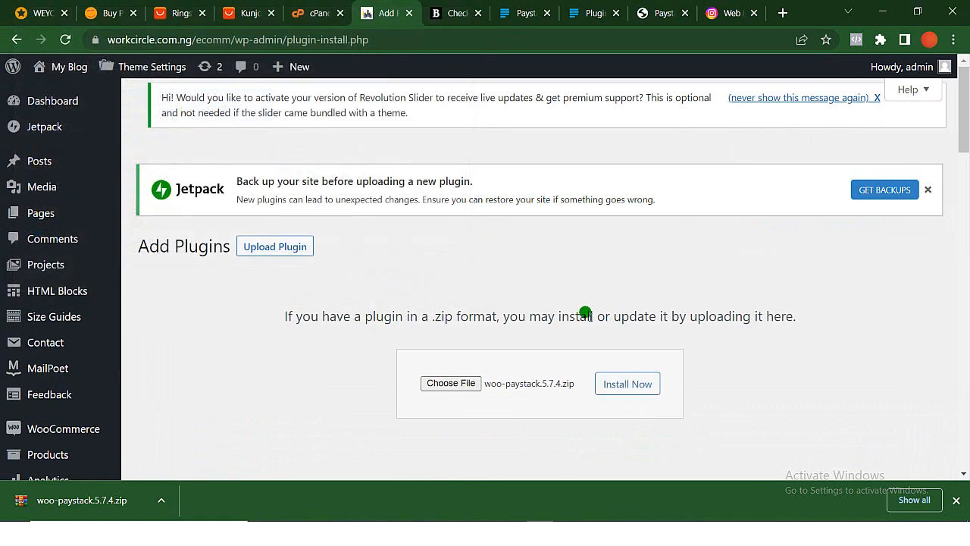
{"action": "left_click", "coordinate": [644, 385]}
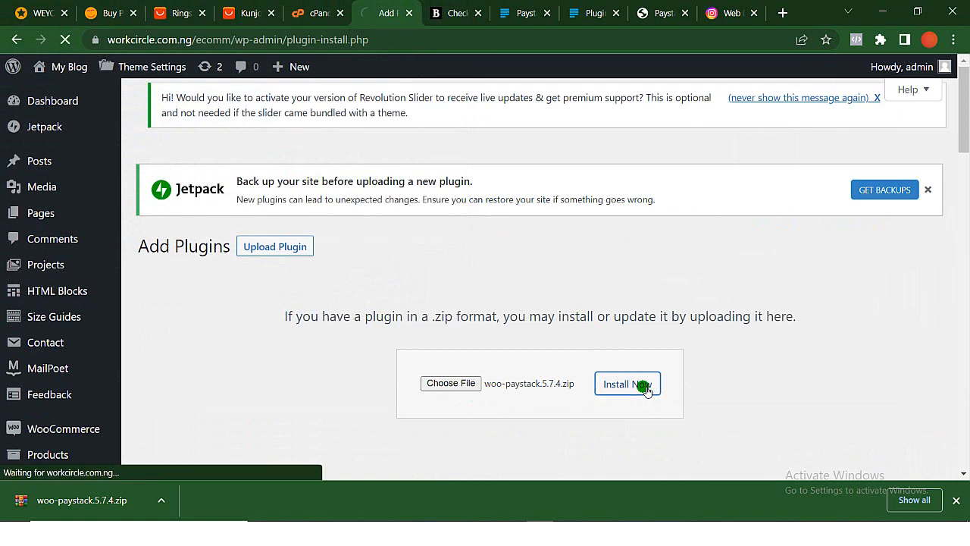
{"action": "left_click", "coordinate": [956, 500]}
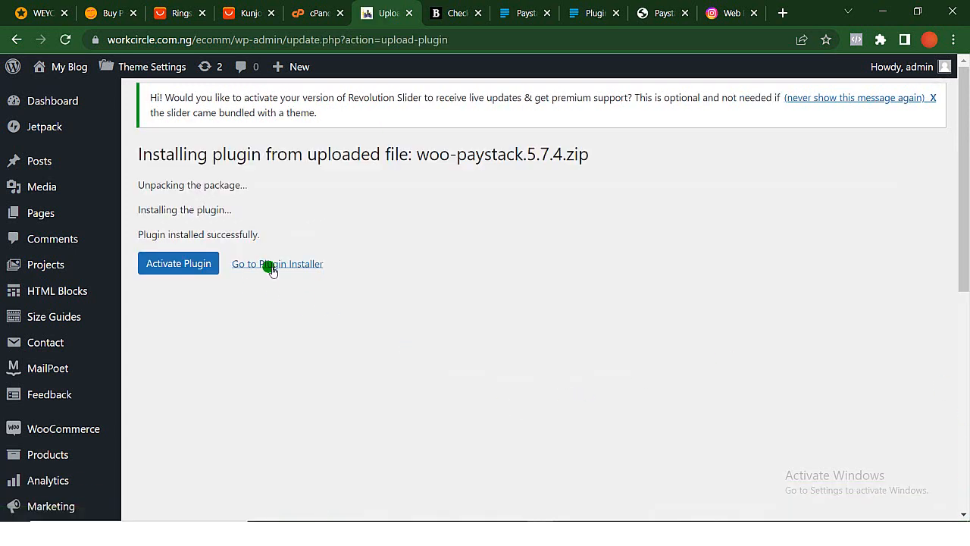
- Activate the uploaded Paystack plugin and locate Paystack WooCommerce Payment Gateway among the installed plugins
{"action": "left_click", "coordinate": [175, 265]}
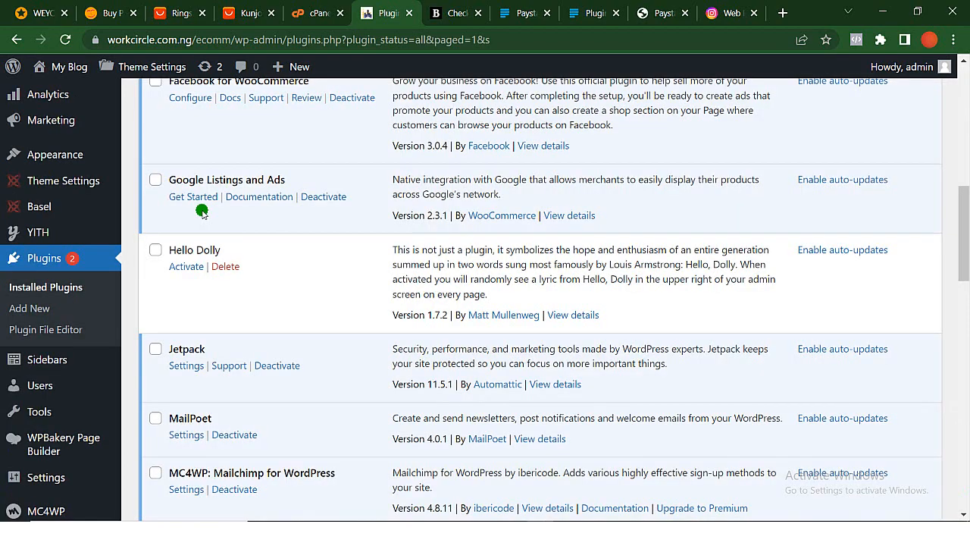
{"action": "scroll", "coordinate": [202, 212], "scroll_direction": "down", "scroll_amount": 5}
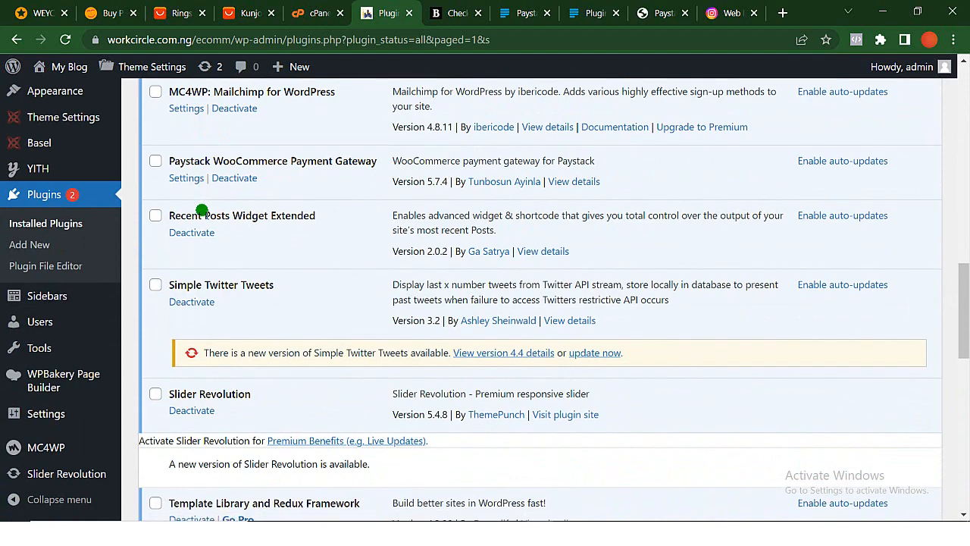
{"action": "scroll", "coordinate": [202, 209], "scroll_direction": "up", "scroll_amount": 3}
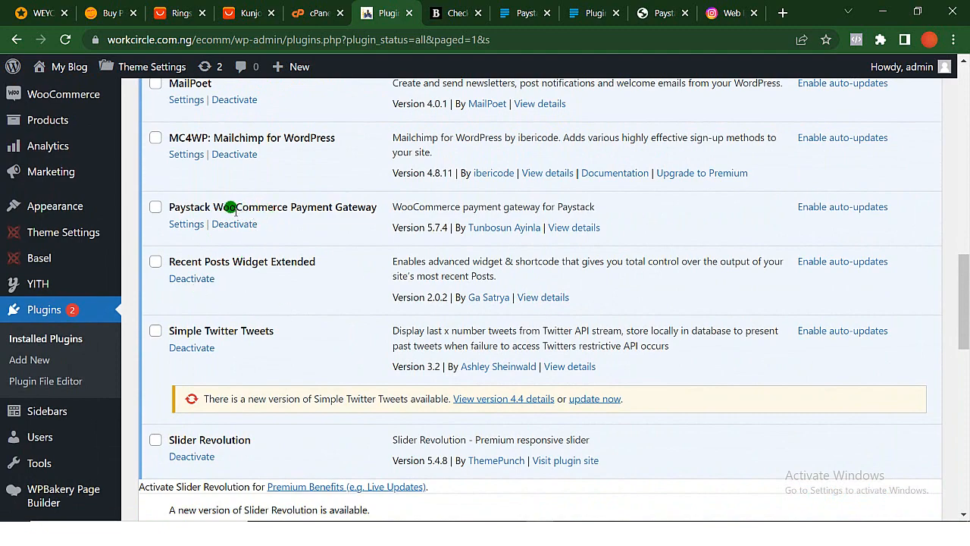
{"action": "scroll", "coordinate": [79, 220], "scroll_direction": "up", "scroll_amount": 3}
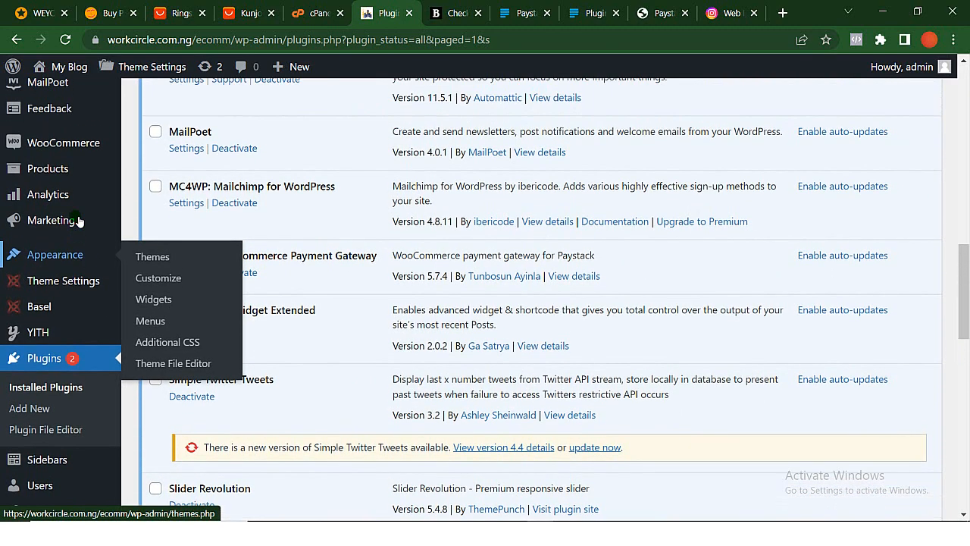
- Open the Payments section of the WooCommerce settings
{"action": "mouse_move", "coordinate": [79, 221]}
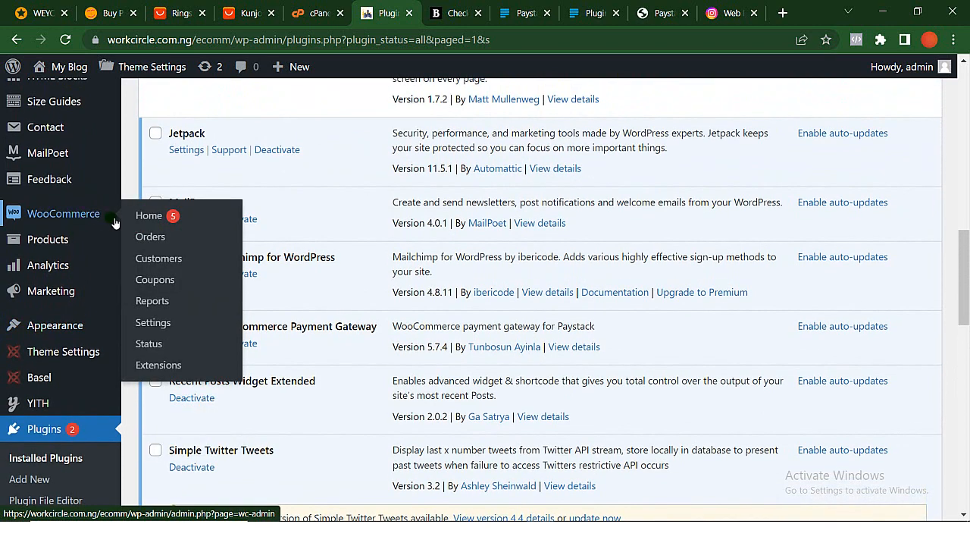
{"action": "left_click", "coordinate": [161, 324]}
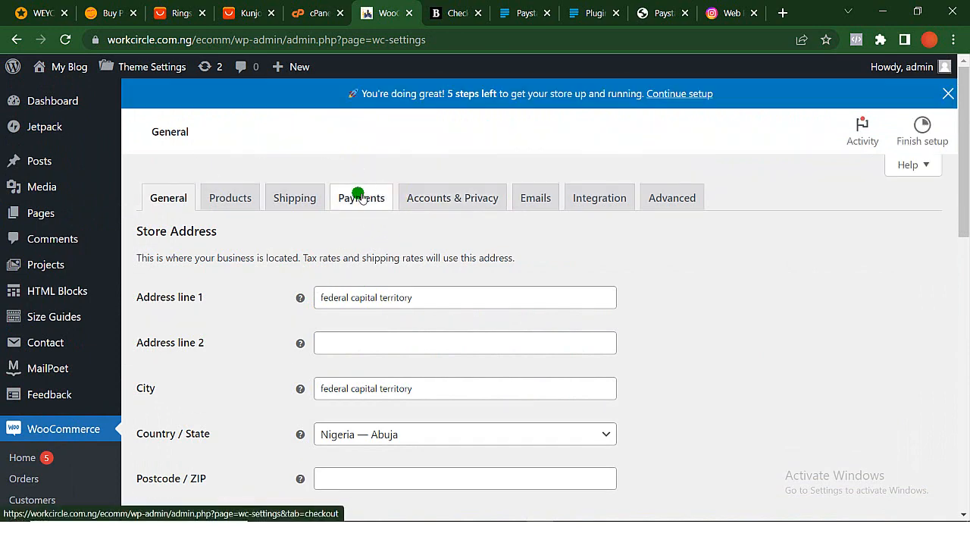
{"action": "left_click", "coordinate": [362, 197]}
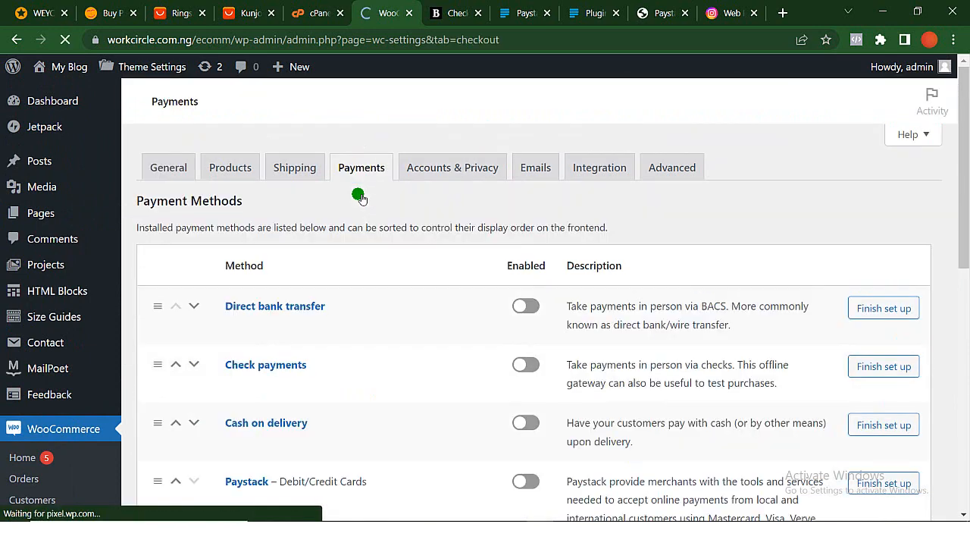
- Enable the Paystack – Debit/Credit Cards payment method and open its setup page
{"action": "scroll", "coordinate": [437, 331], "scroll_direction": "down", "scroll_amount": 2}
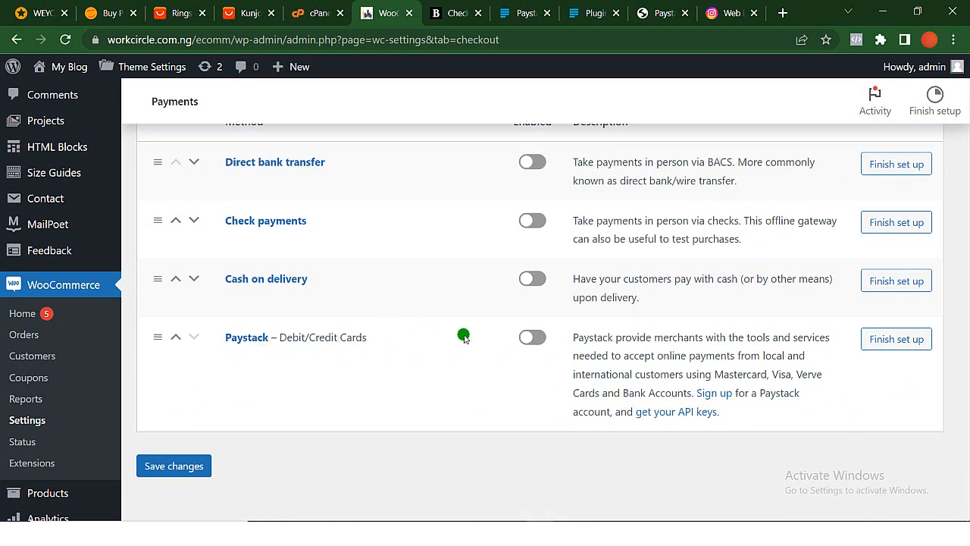
{"action": "left_click", "coordinate": [523, 337]}
{"action": "scroll", "coordinate": [758, 303], "scroll_direction": "down", "scroll_amount": 1}
{"action": "left_click", "coordinate": [877, 241]}
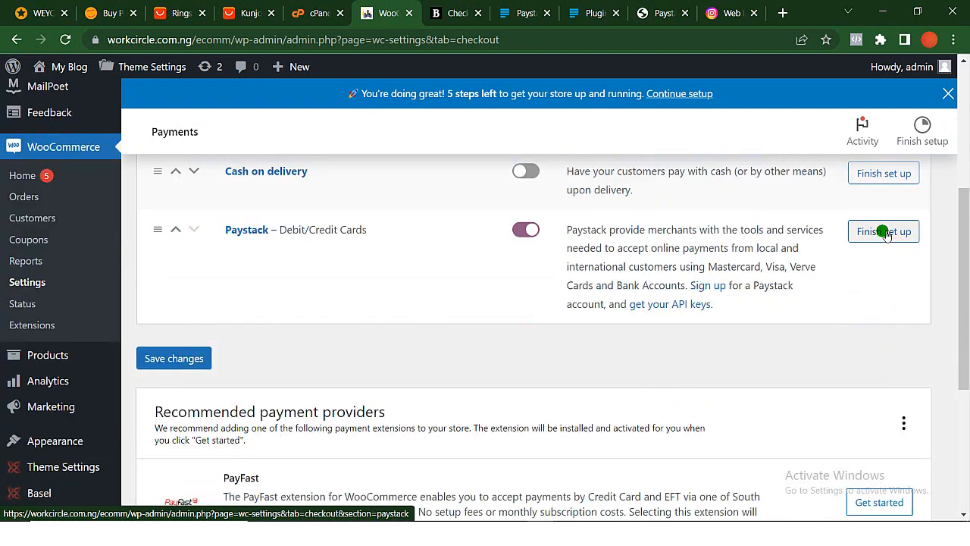
{"action": "left_click", "coordinate": [885, 233]}
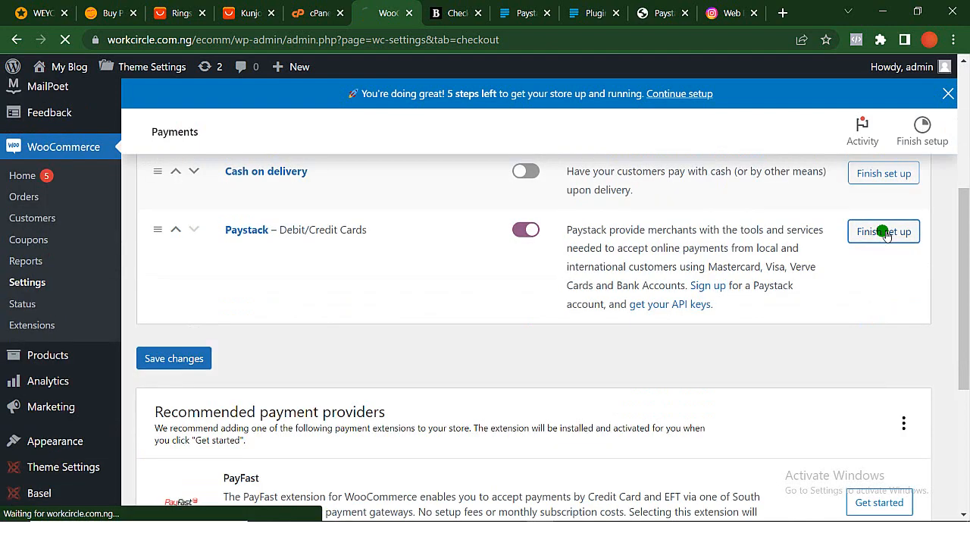
- Examine Paystack's test mode, payment option and test key settings, and switch back to the Paystack plugins documentation
{"action": "scroll", "coordinate": [472, 409], "scroll_direction": "down", "scroll_amount": 2}
{"action": "scroll", "coordinate": [472, 409], "scroll_direction": "down", "scroll_amount": 3}
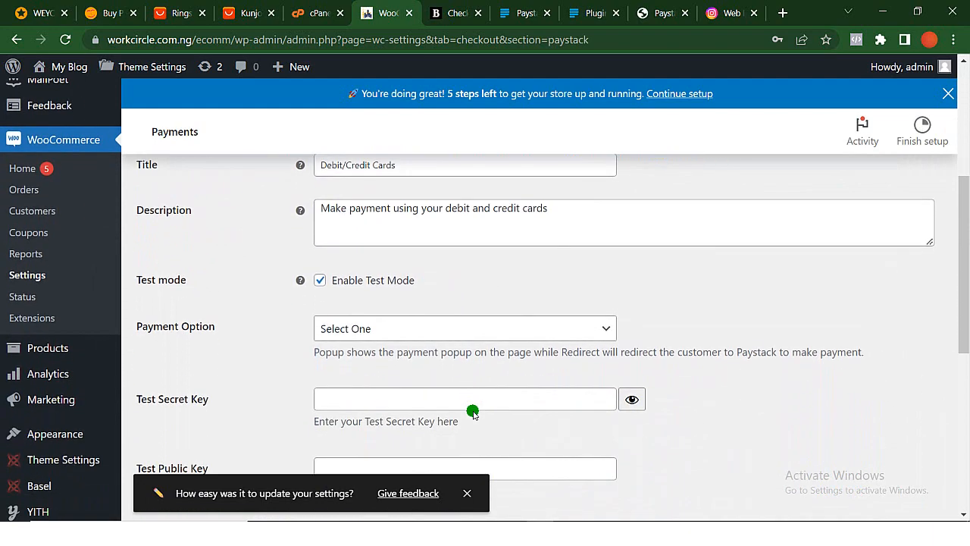
{"action": "scroll", "coordinate": [472, 409], "scroll_direction": "up", "scroll_amount": 3}
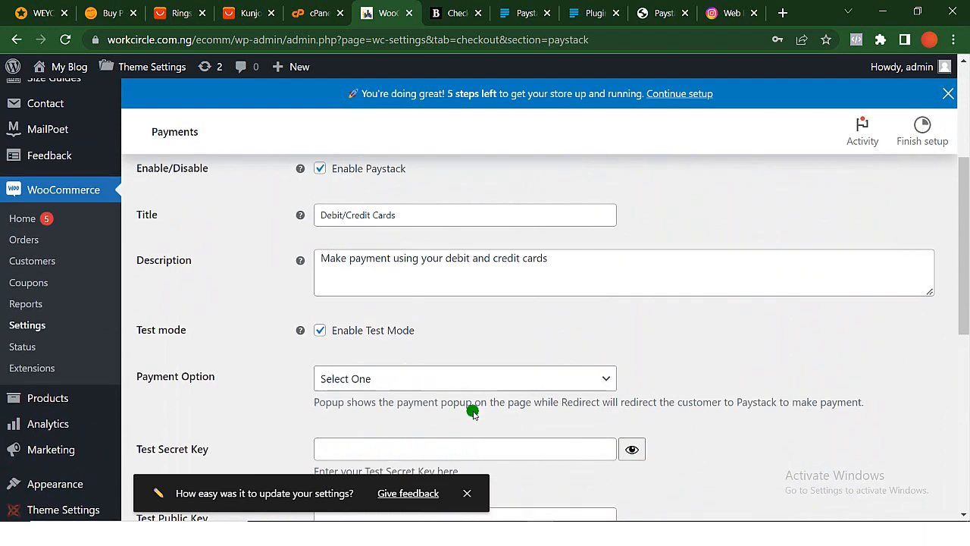
{"action": "left_click", "coordinate": [587, 17]}
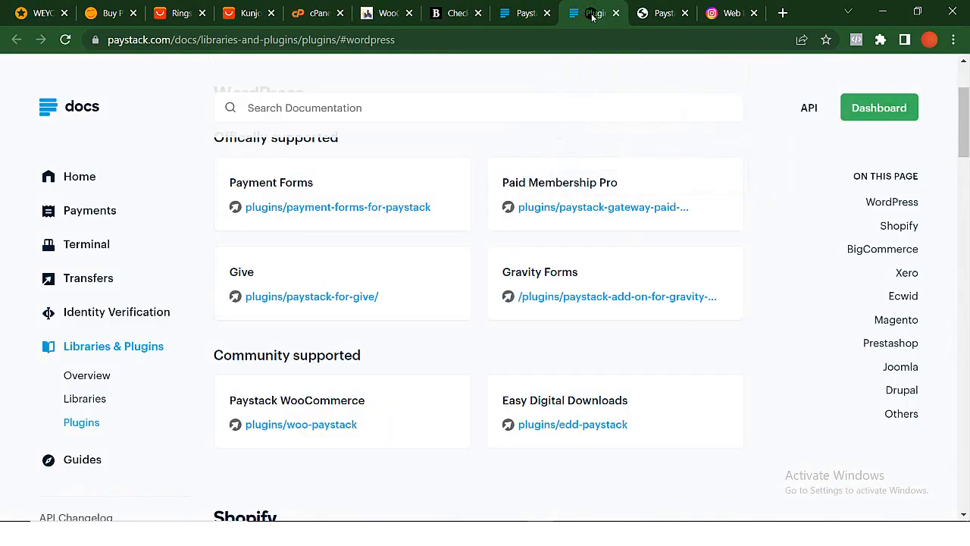
- Close the Paystack plugins documentation and open the login page from the Paystack developers site
{"action": "left_click", "coordinate": [618, 15]}
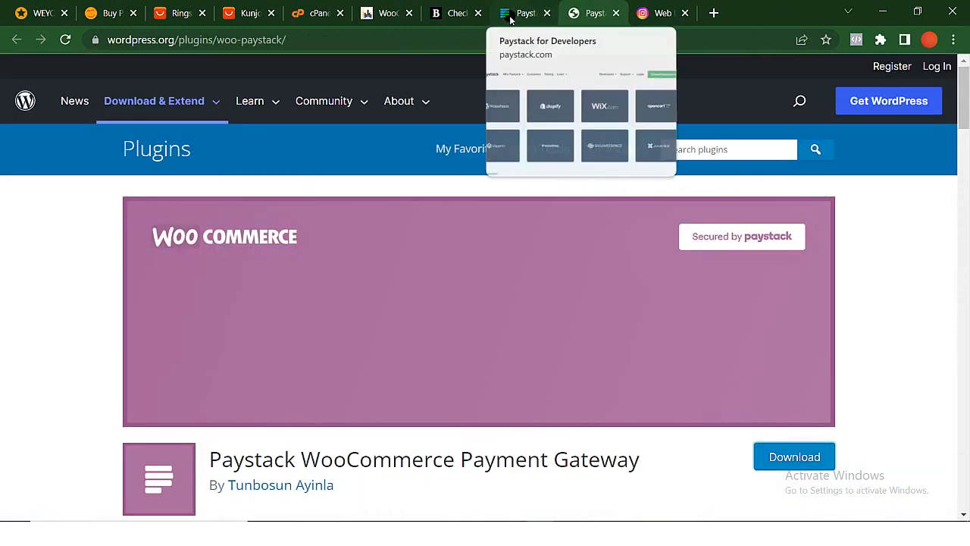
{"action": "left_click", "coordinate": [513, 25]}
{"action": "scroll", "coordinate": [571, 178], "scroll_direction": "down", "scroll_amount": 10}
{"action": "scroll", "coordinate": [571, 177], "scroll_direction": "up", "scroll_amount": 3}
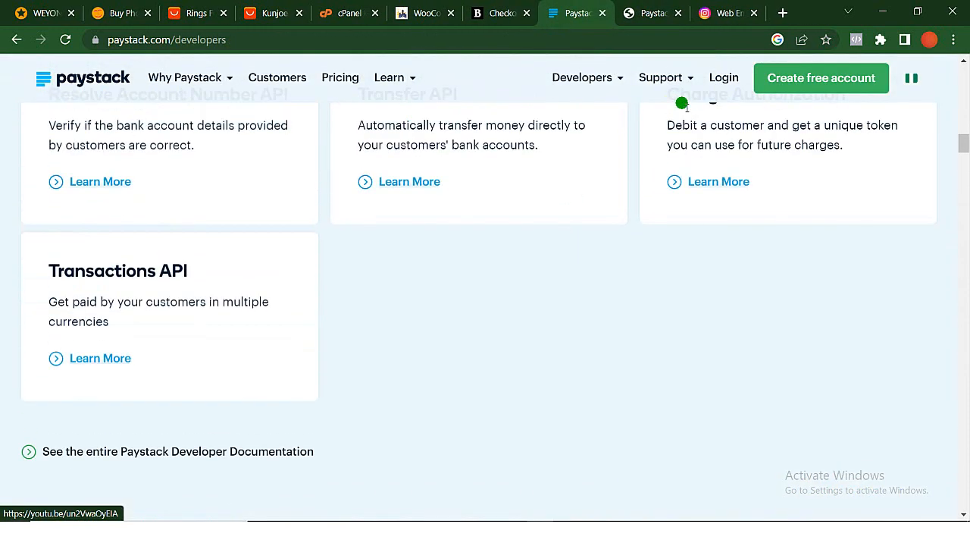
{"action": "left_click", "coordinate": [726, 77]}
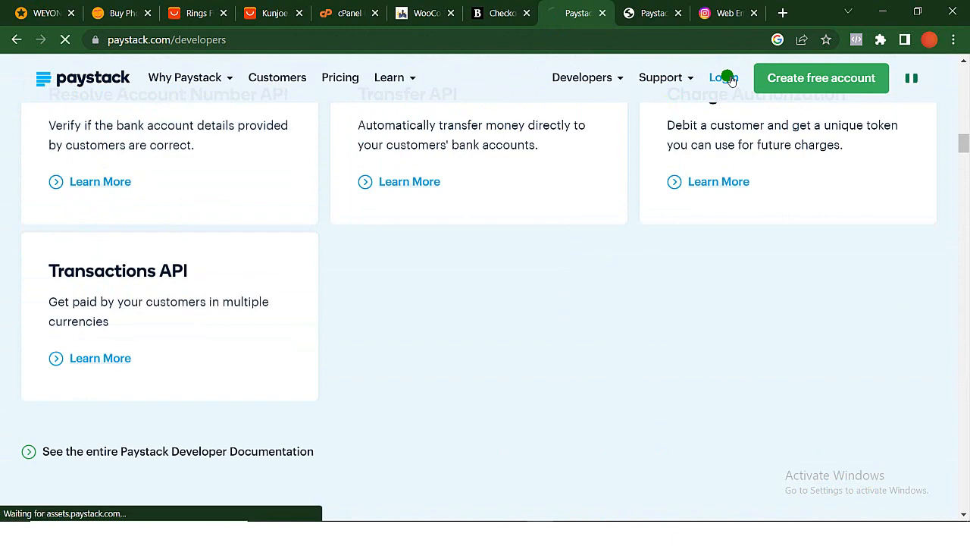
- Return to the WooCommerce Paystack settings and review the test key fields and the remaining gateway options
{"action": "left_click", "coordinate": [421, 15]}
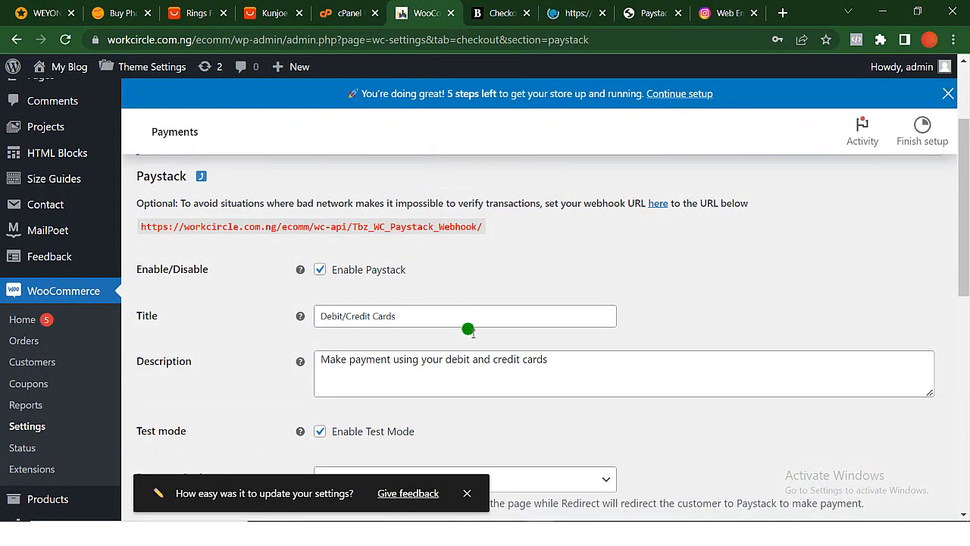
{"action": "scroll", "coordinate": [422, 385], "scroll_direction": "down", "scroll_amount": 2}
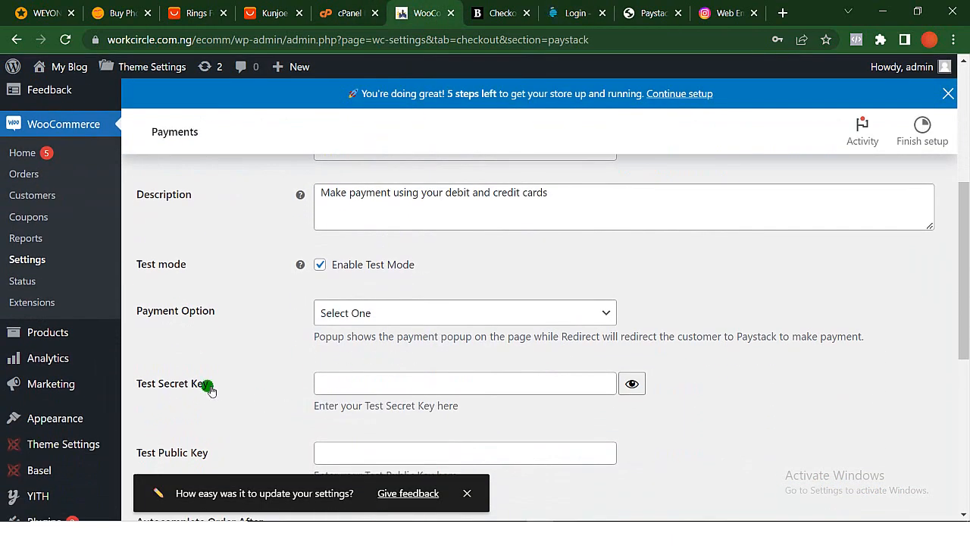
{"action": "scroll", "coordinate": [455, 186], "scroll_direction": "down", "scroll_amount": 1}
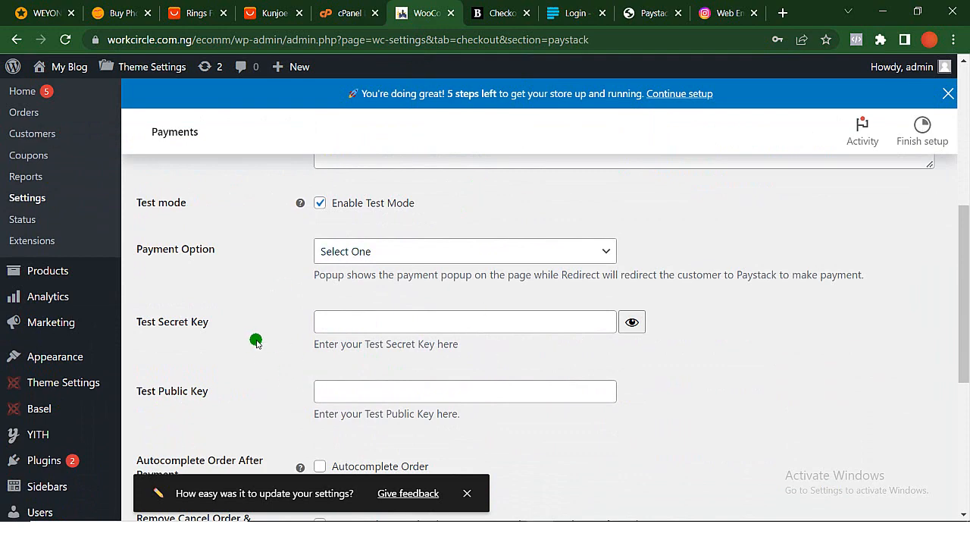
{"action": "scroll", "coordinate": [255, 338], "scroll_direction": "down", "scroll_amount": 2}
{"action": "scroll", "coordinate": [255, 341], "scroll_direction": "down", "scroll_amount": 2}
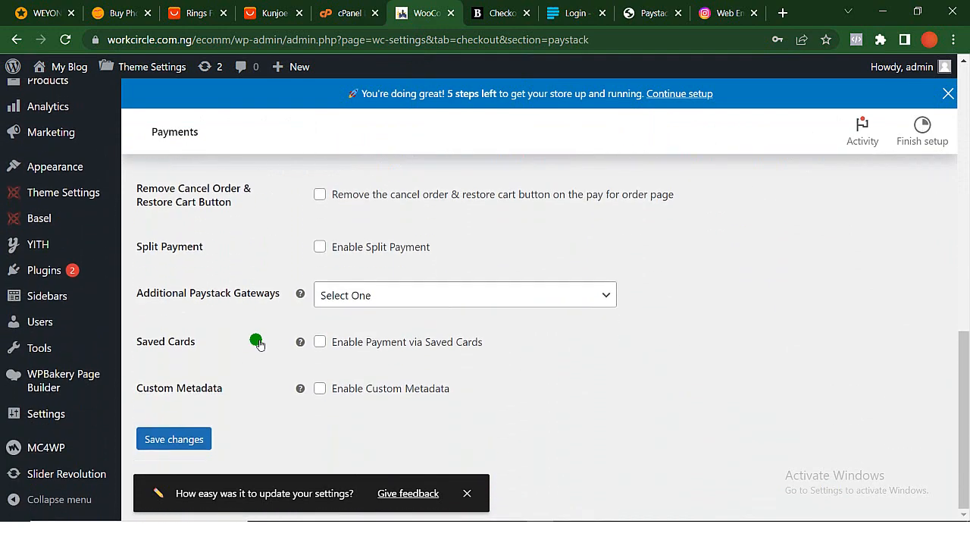
{"action": "scroll", "coordinate": [257, 343], "scroll_direction": "up", "scroll_amount": 4}
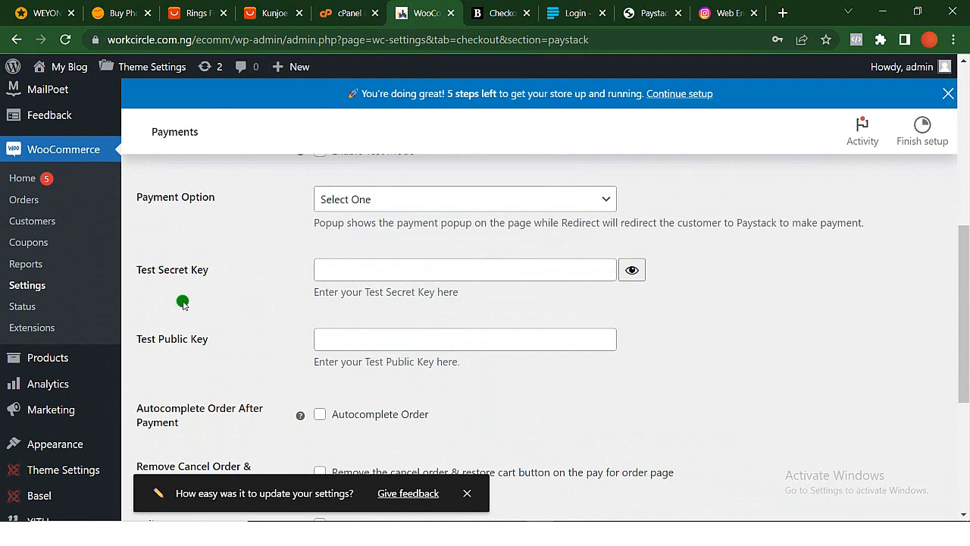
{"action": "scroll", "coordinate": [435, 307], "scroll_direction": "up", "scroll_amount": 6}
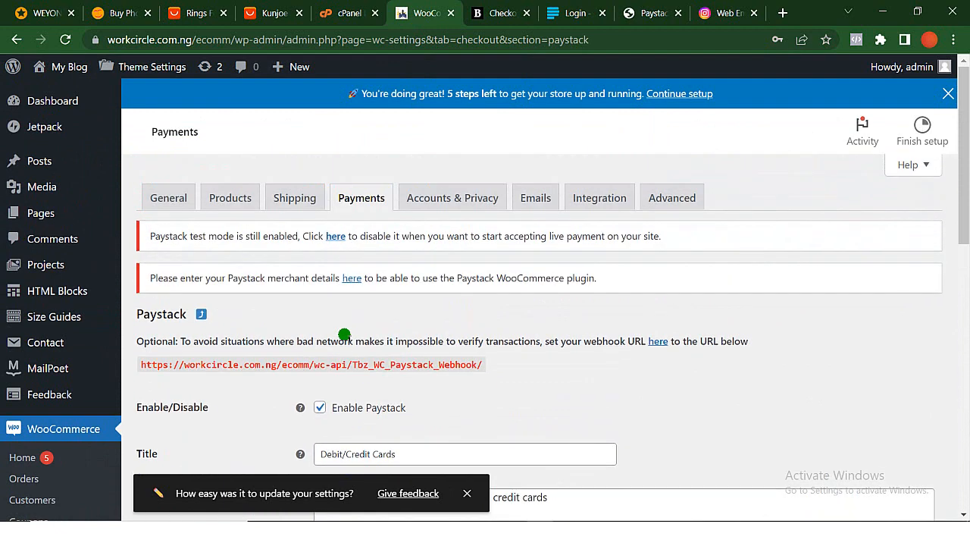
- Switch to the Paystack dashboard and open its API Keys & Webhooks settings
{"action": "left_click", "coordinate": [572, 26]}
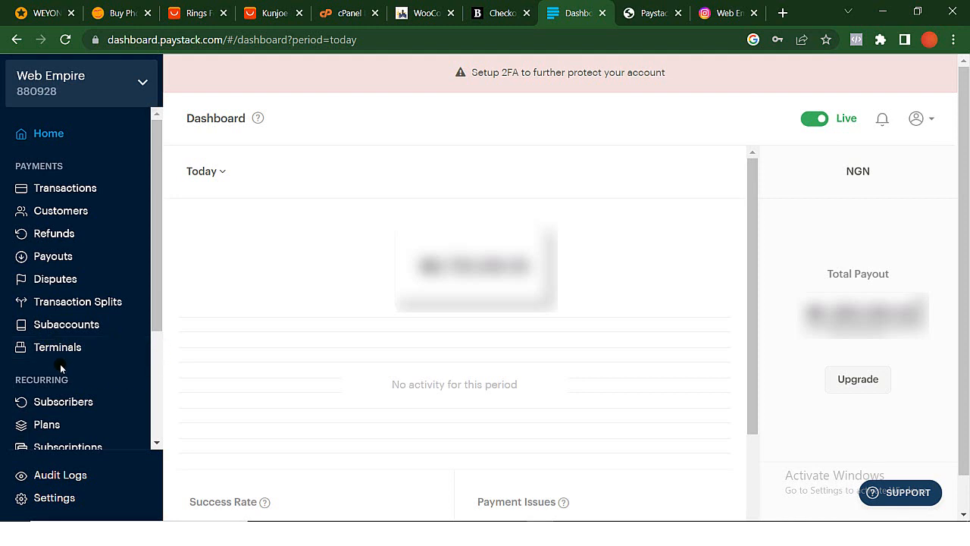
{"action": "scroll", "coordinate": [60, 366], "scroll_direction": "down", "scroll_amount": 3}
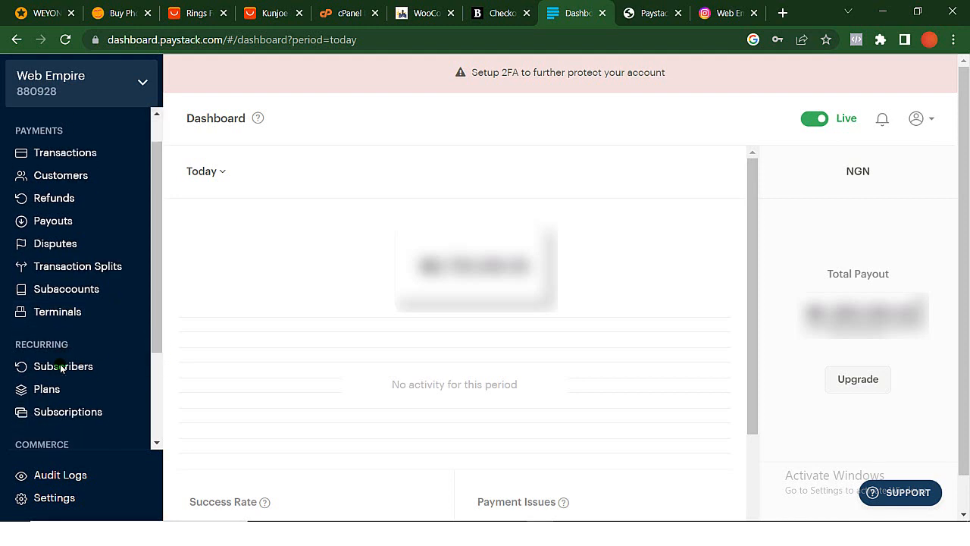
{"action": "left_click", "coordinate": [59, 503]}
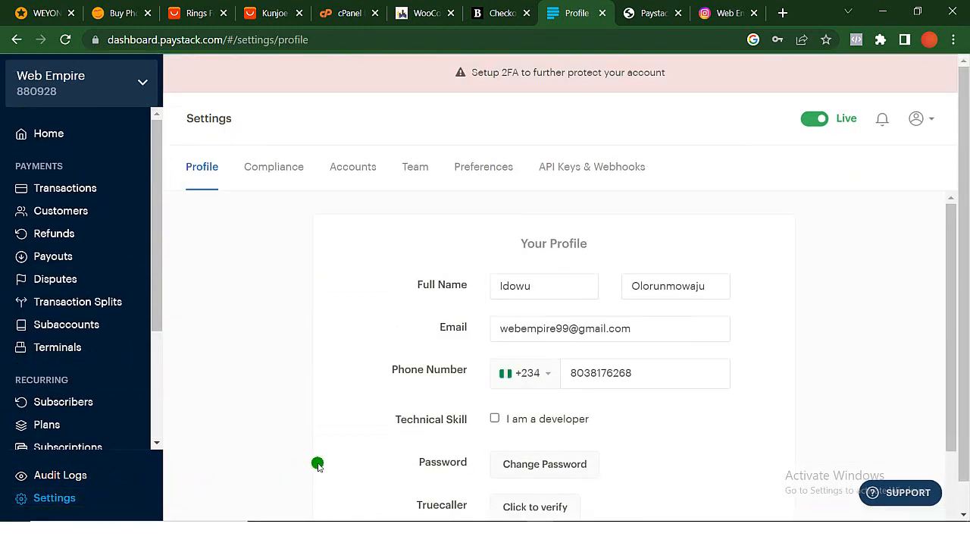
{"action": "left_click", "coordinate": [584, 168]}
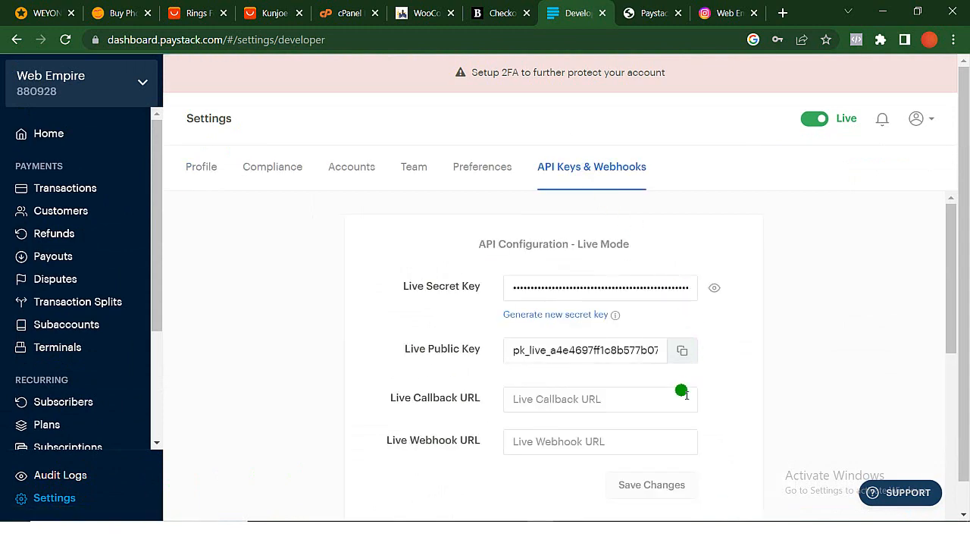
- Reveal the Live Secret Key by entering the account password, and copy the key
{"action": "left_click", "coordinate": [712, 287]}
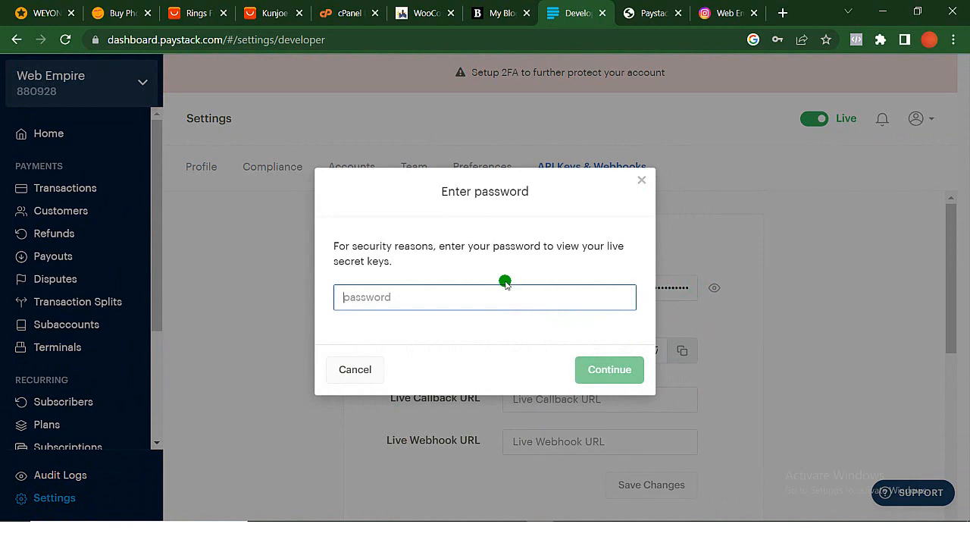
{"action": "key", "text": "ctrl+v"}
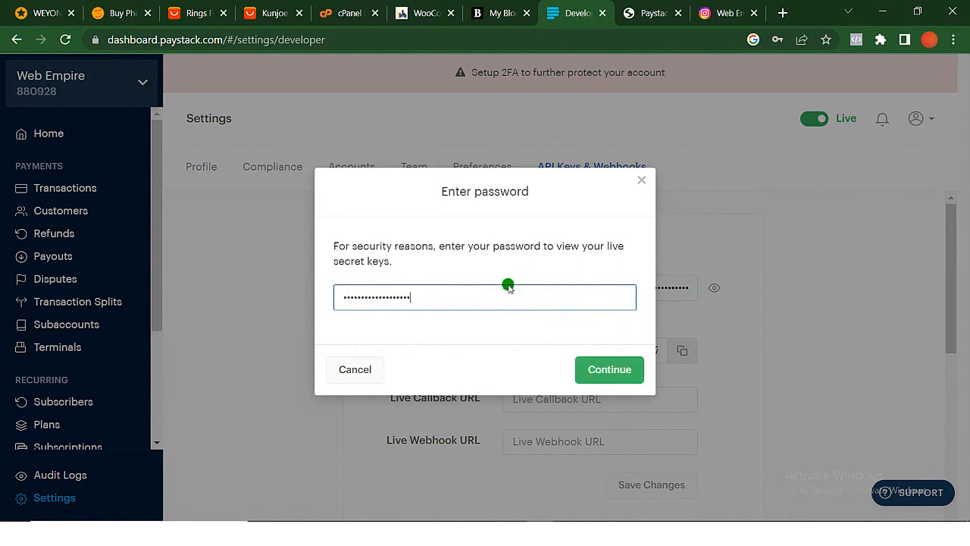
{"action": "left_click", "coordinate": [612, 369]}
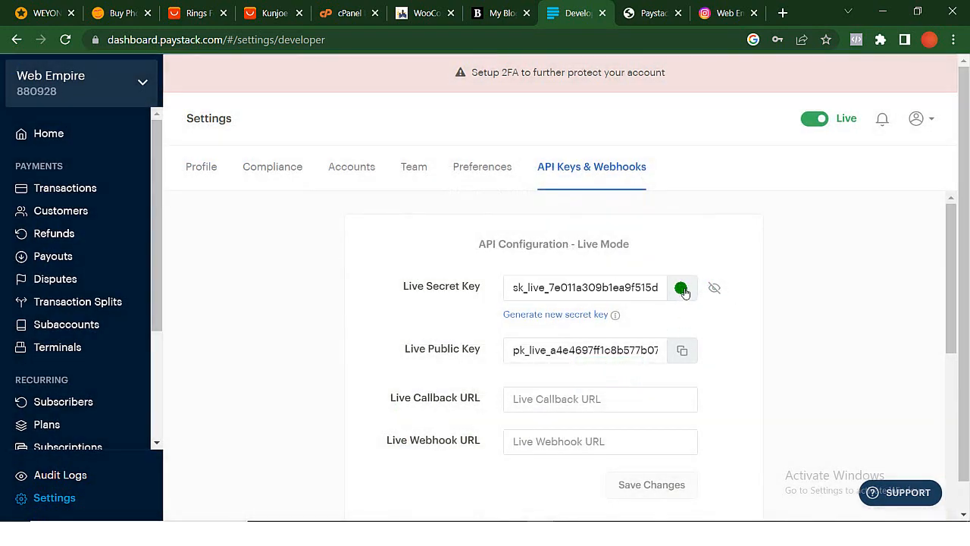
{"action": "left_click", "coordinate": [682, 288]}
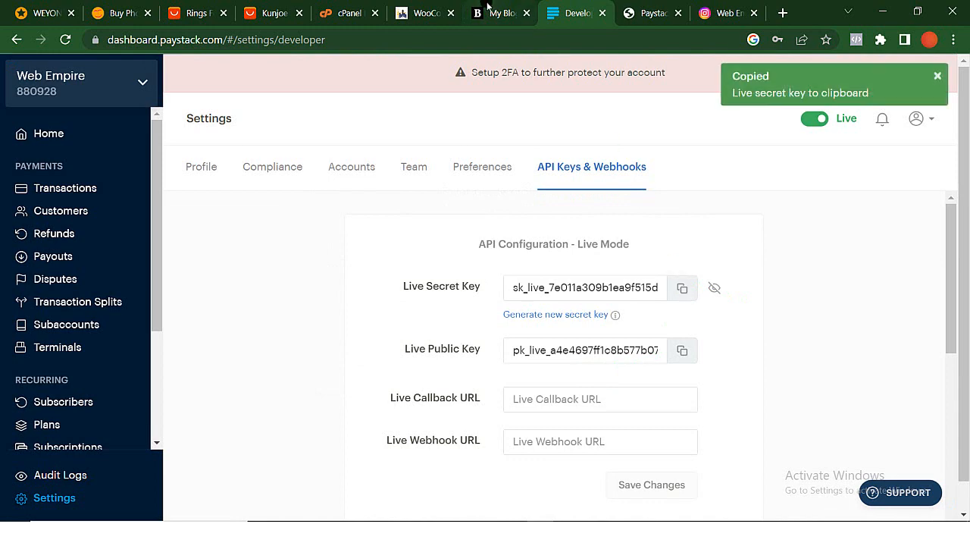
- Replace the Test Secret Key in the WooCommerce Paystack settings with the copied secret key
{"action": "left_click", "coordinate": [429, 13]}
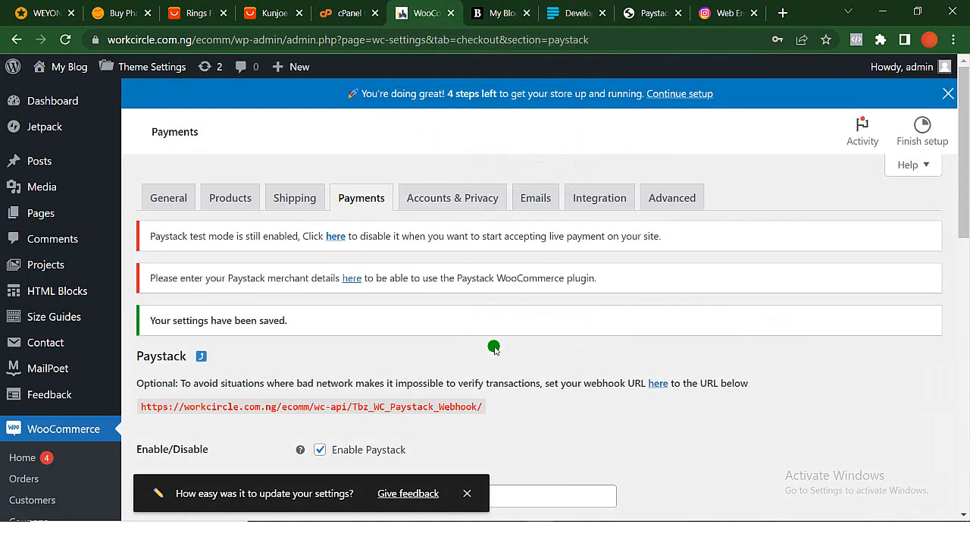
{"action": "scroll", "coordinate": [496, 345], "scroll_direction": "down", "scroll_amount": 5}
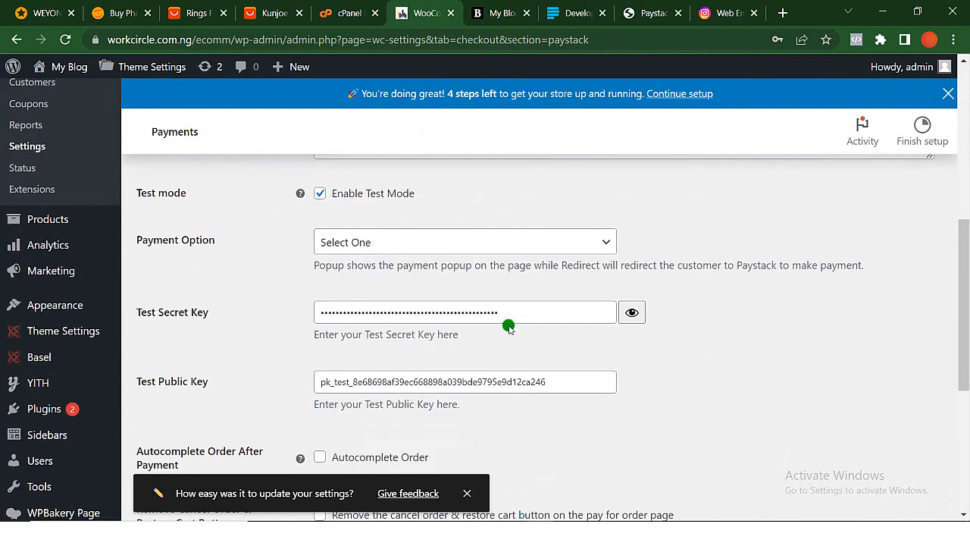
{"action": "double_click", "coordinate": [538, 282]}
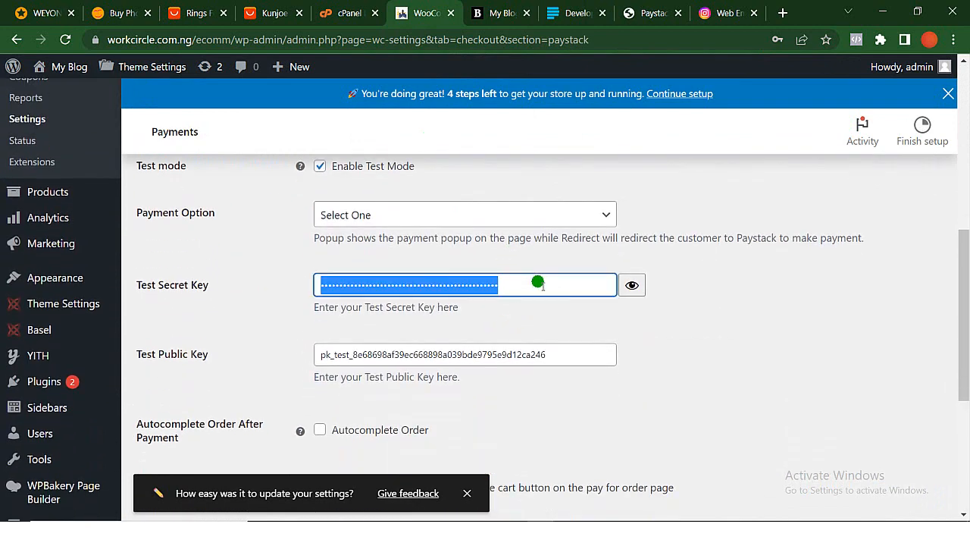
{"action": "key", "text": "ctrl+v"}
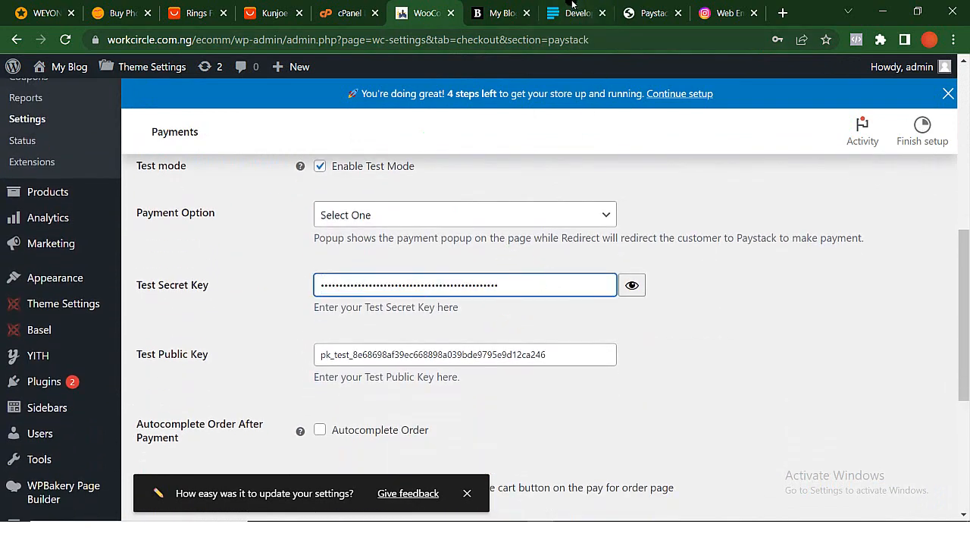
- Copy the Live Public Key from the Paystack dashboard and paste it over the Test Public Key in WooCommerce
{"action": "left_click", "coordinate": [564, 11]}
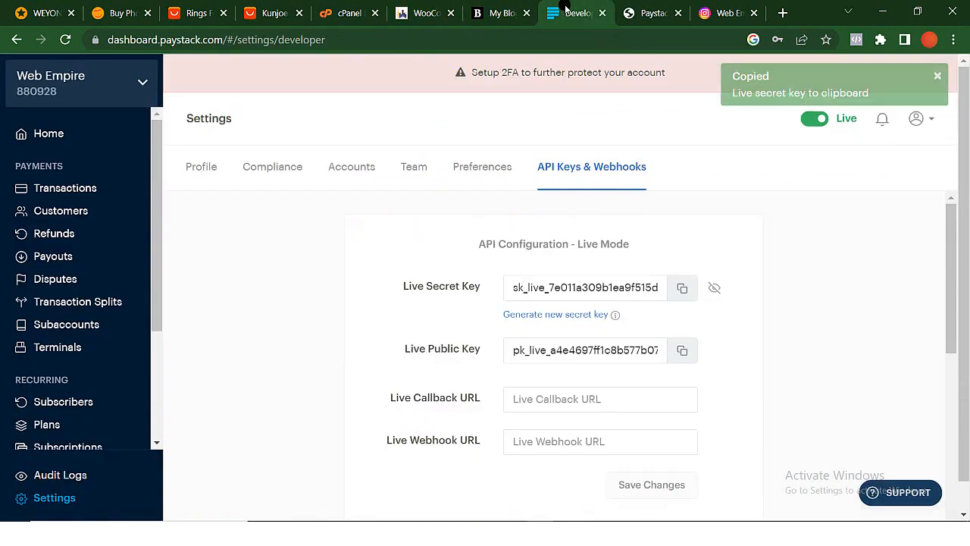
{"action": "left_click", "coordinate": [683, 351]}
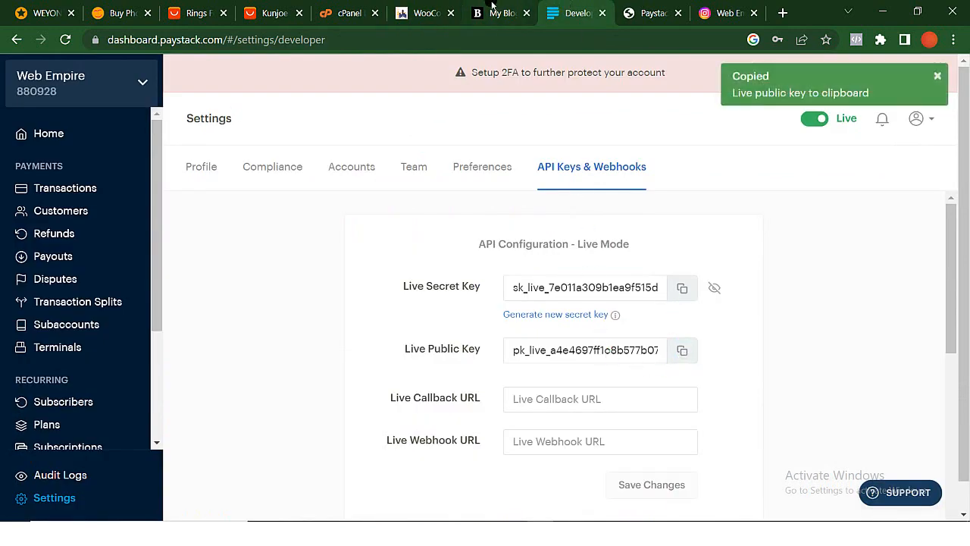
{"action": "left_click", "coordinate": [426, 13]}
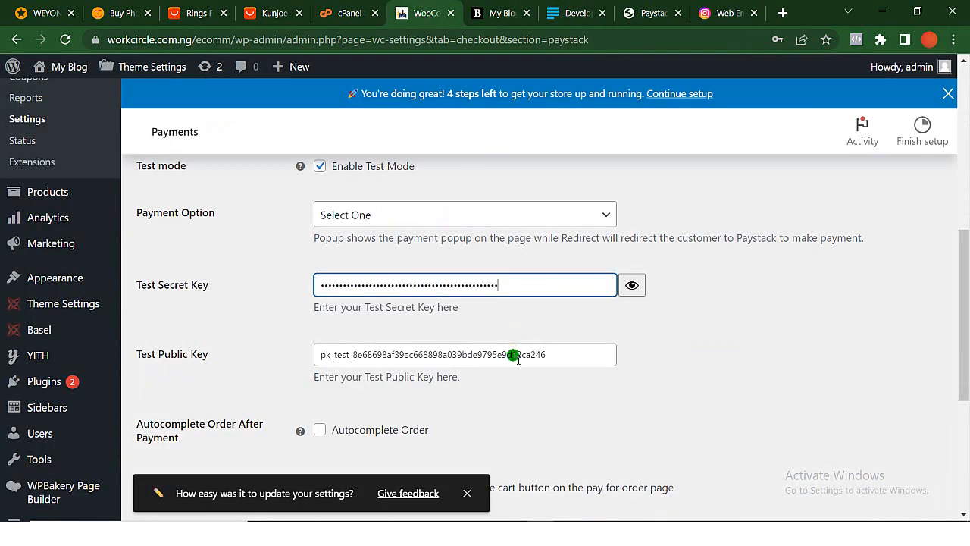
{"action": "left_click", "coordinate": [561, 353]}
{"action": "key", "text": "ctrl+a"}
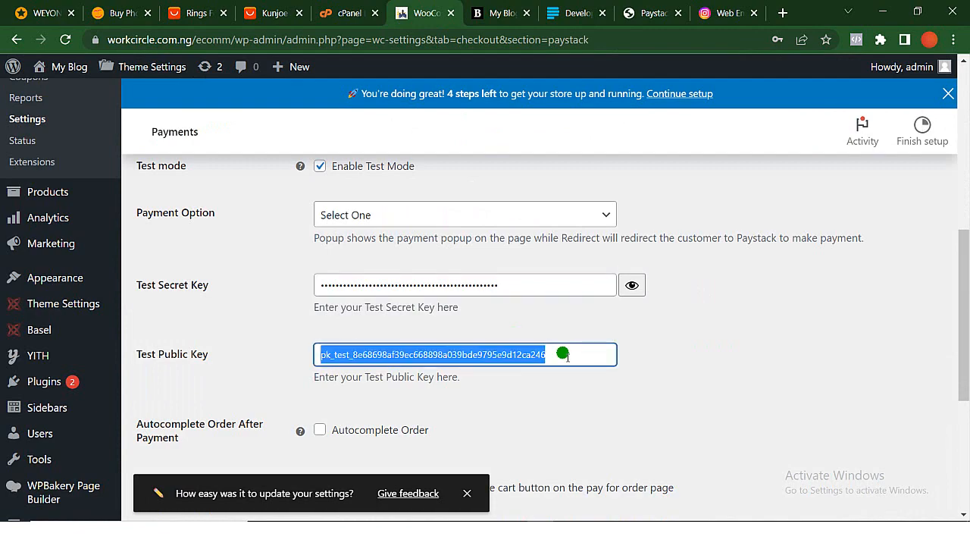
{"action": "key", "text": "ctrl+v"}
- Save the changes to the WooCommerce Paystack gateway settings
{"action": "scroll", "coordinate": [567, 355], "scroll_direction": "down", "scroll_amount": 3}
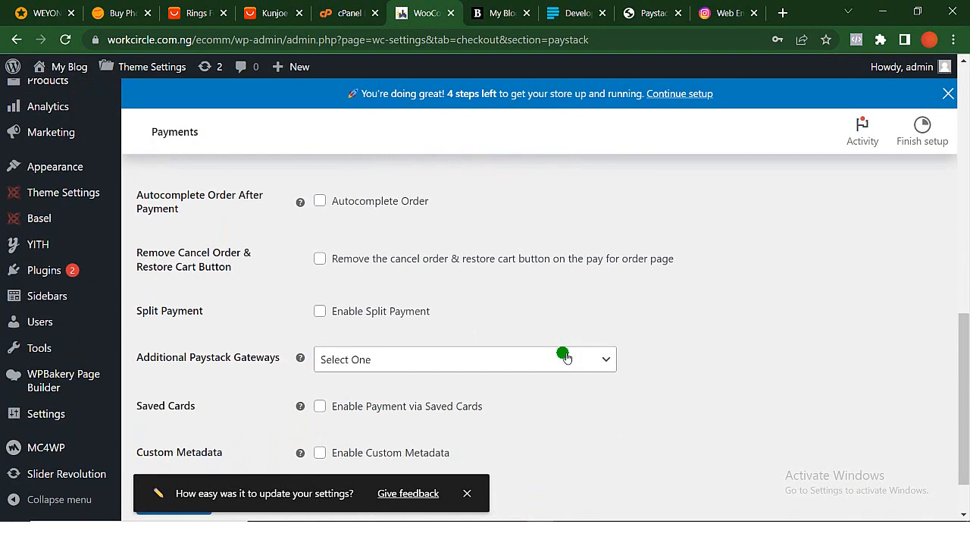
{"action": "scroll", "coordinate": [566, 356], "scroll_direction": "up", "scroll_amount": 9}
{"action": "scroll", "coordinate": [740, 303], "scroll_direction": "down", "scroll_amount": 8}
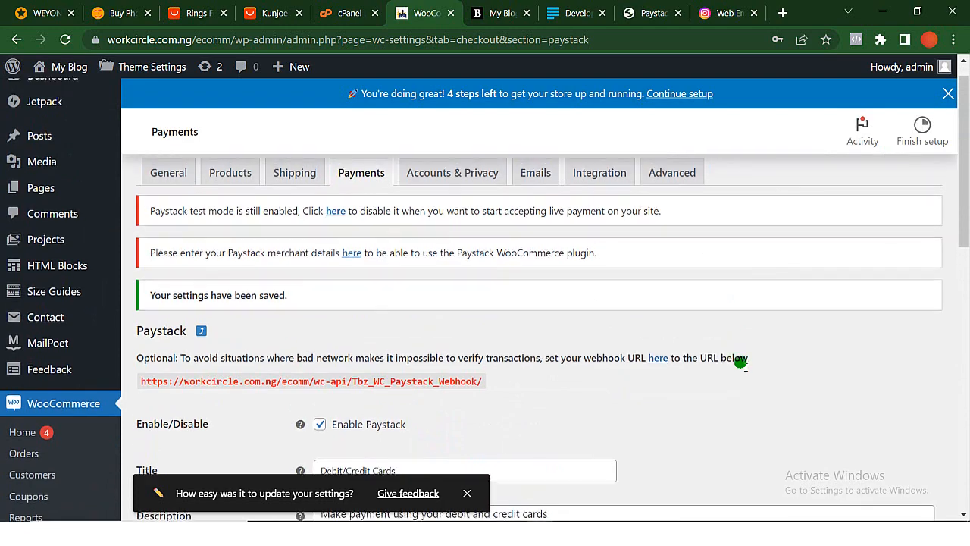
{"action": "scroll", "coordinate": [741, 363], "scroll_direction": "down", "scroll_amount": 3}
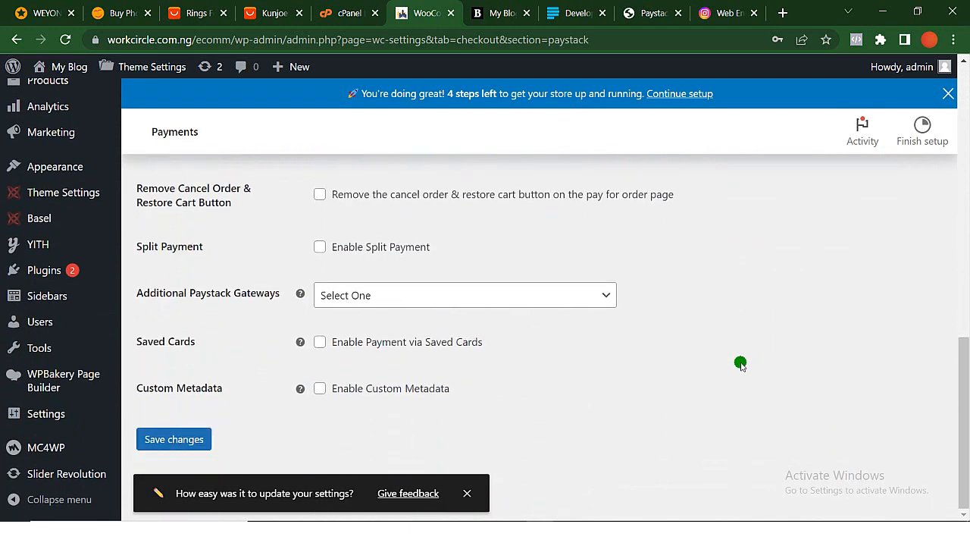
{"action": "left_click", "coordinate": [174, 438]}
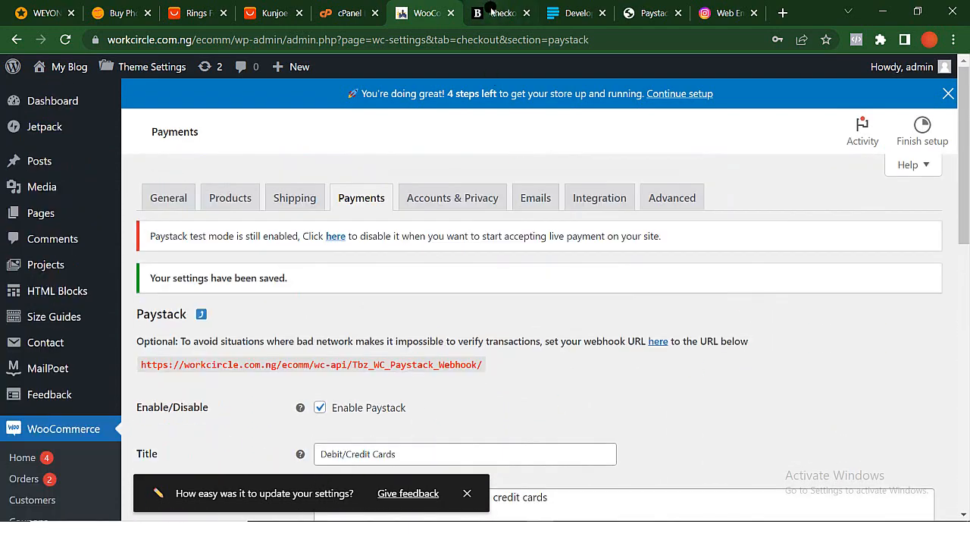
- On the store's checkout page, opt out of the exclusive emails and place the order with Debit/Credit Cards payment
{"action": "left_click", "coordinate": [492, 13]}
{"action": "scroll", "coordinate": [619, 381], "scroll_direction": "down", "scroll_amount": 3}
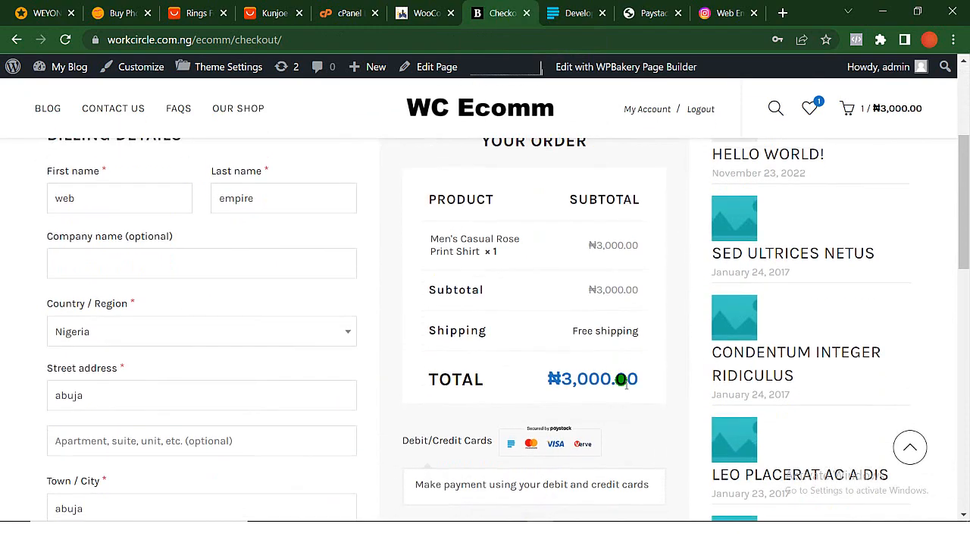
{"action": "scroll", "coordinate": [163, 357], "scroll_direction": "down", "scroll_amount": 1}
{"action": "scroll", "coordinate": [154, 353], "scroll_direction": "down", "scroll_amount": 2}
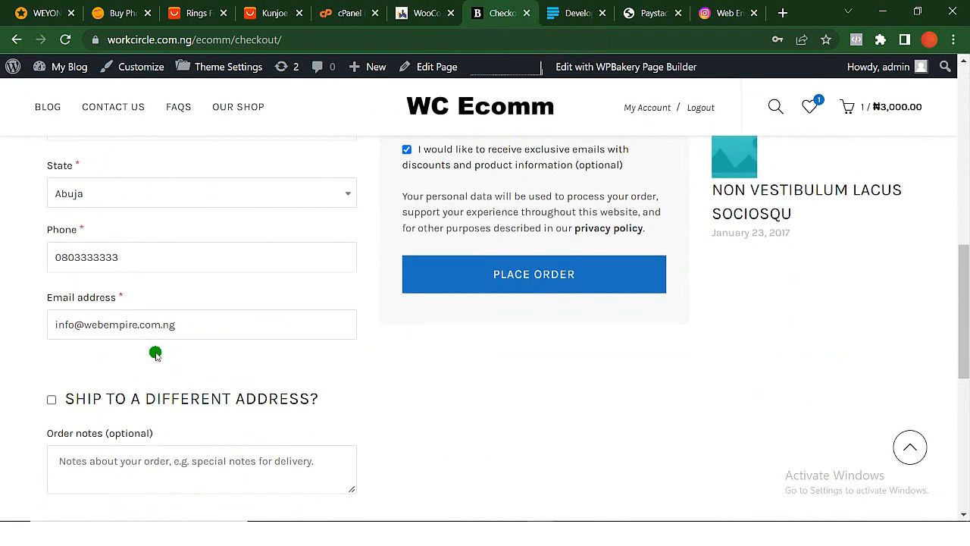
{"action": "scroll", "coordinate": [162, 346], "scroll_direction": "up", "scroll_amount": 3}
{"action": "left_click", "coordinate": [406, 351]}
{"action": "scroll", "coordinate": [410, 356], "scroll_direction": "down", "scroll_amount": 1}
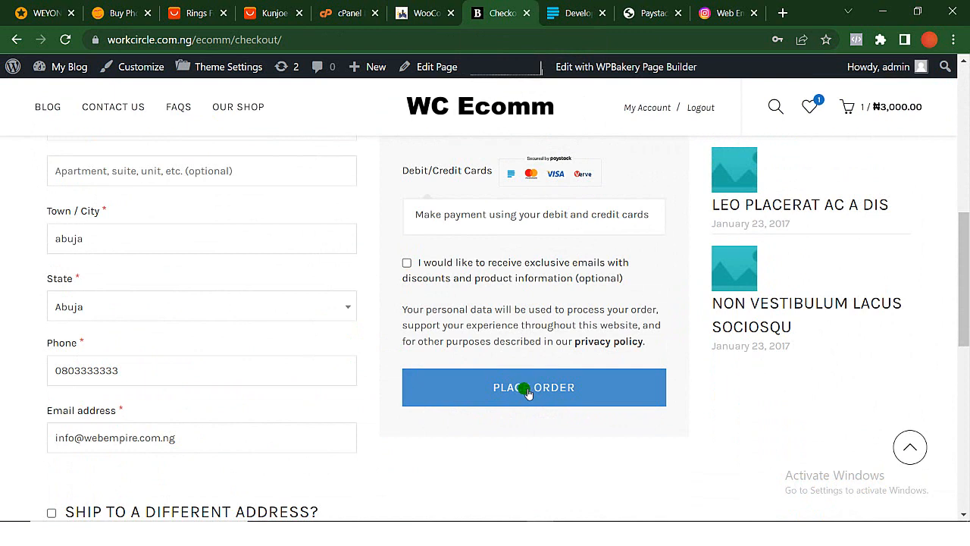
{"action": "left_click", "coordinate": [528, 391]}
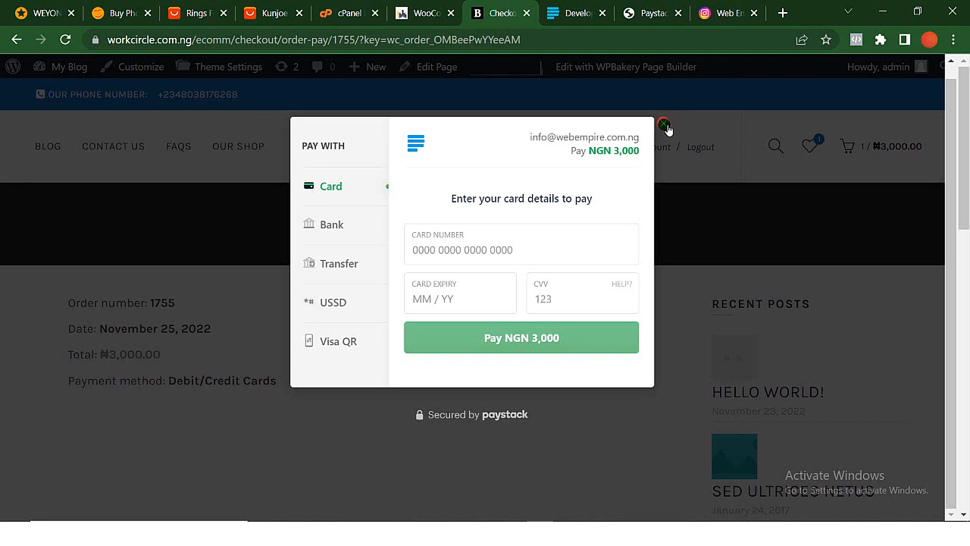
- Return to the Paystack dashboard and examine its live and test mode API configurations
{"action": "left_click", "coordinate": [576, 17]}
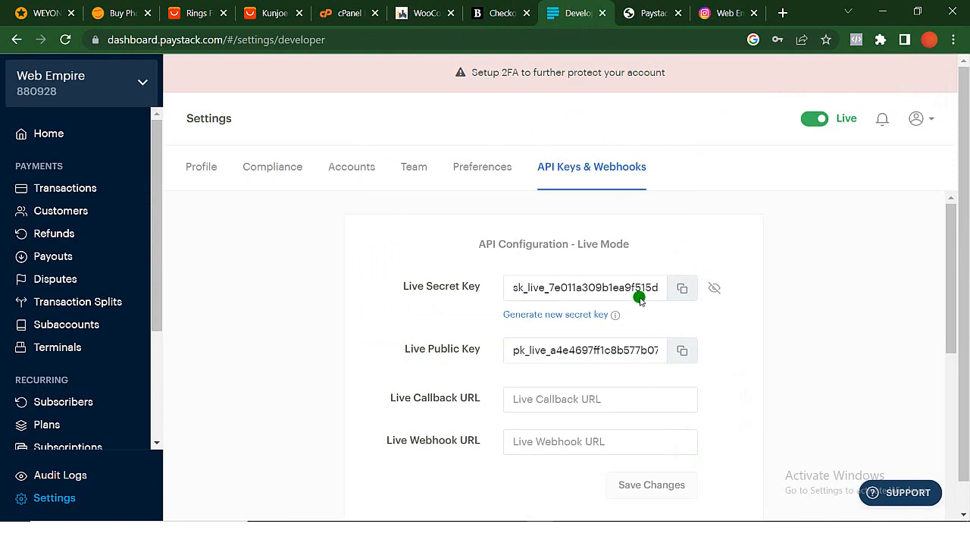
{"action": "scroll", "coordinate": [640, 299], "scroll_direction": "down", "scroll_amount": 5}
{"action": "scroll", "coordinate": [640, 299], "scroll_direction": "up", "scroll_amount": 2}
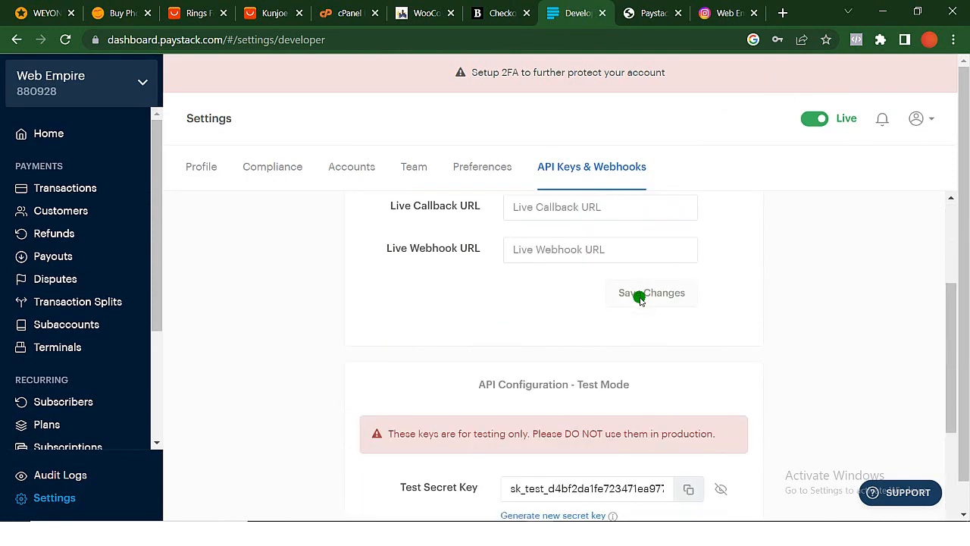